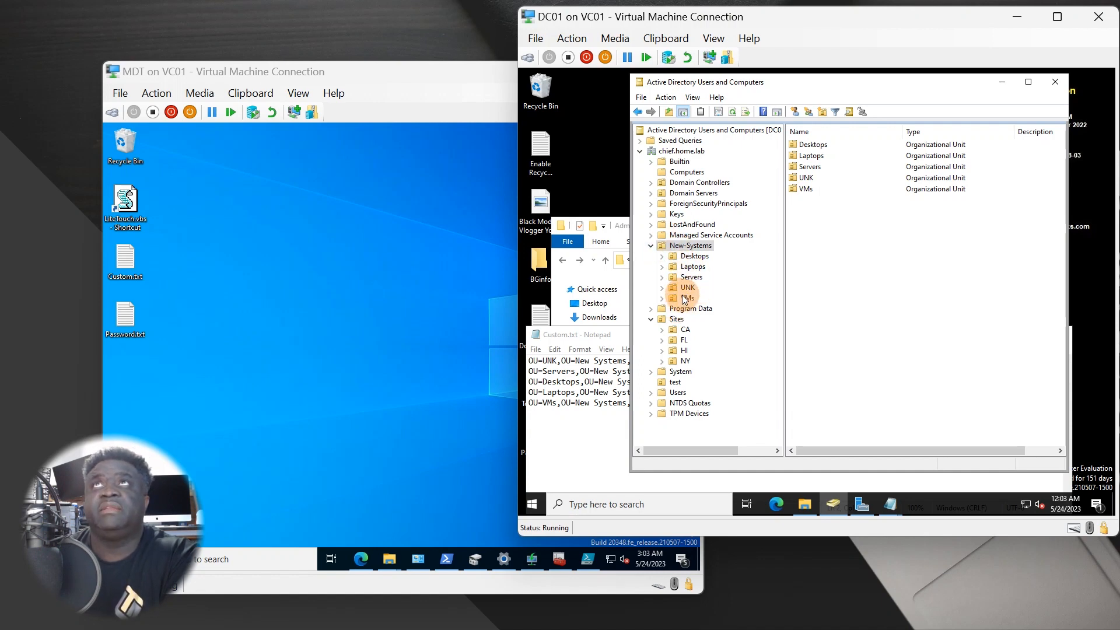
Step: Review the UNK, VMs, Laptops and Desktops OU paths in Custom.txt on the DC01 machine
{"action": "left_click", "coordinate": [589, 418]}
{"action": "left_click_drag", "start_coordinate": [739, 361], "coordinate": [528, 352]}
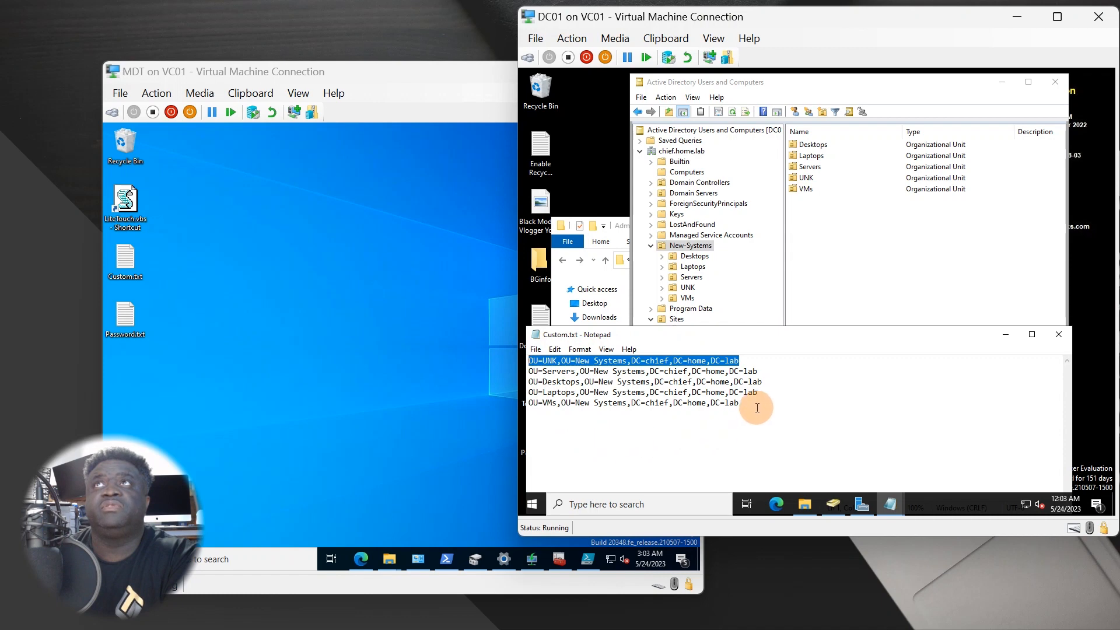
{"action": "left_click_drag", "start_coordinate": [749, 403], "coordinate": [529, 405]}
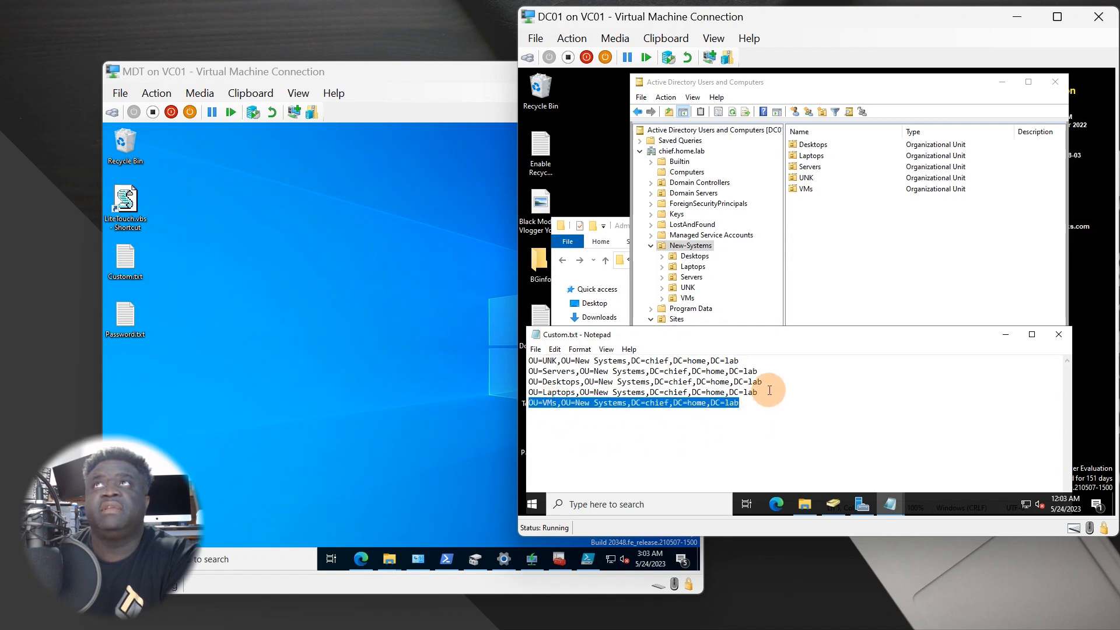
{"action": "left_click_drag", "start_coordinate": [758, 392], "coordinate": [531, 392]}
{"action": "left_click_drag", "start_coordinate": [762, 381], "coordinate": [528, 381]}
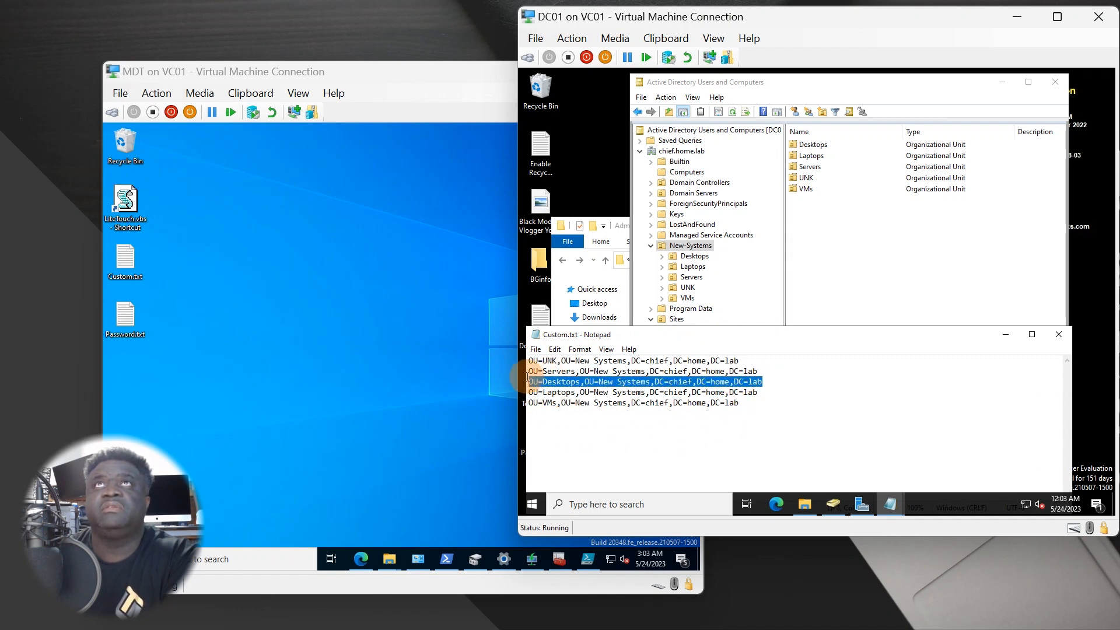
Step: Open the distinguishedName attribute of the Laptops OU under New-Systems and compare it with the paths in Custom.txt
{"action": "left_click", "coordinate": [695, 268]}
{"action": "right_click", "coordinate": [697, 271]}
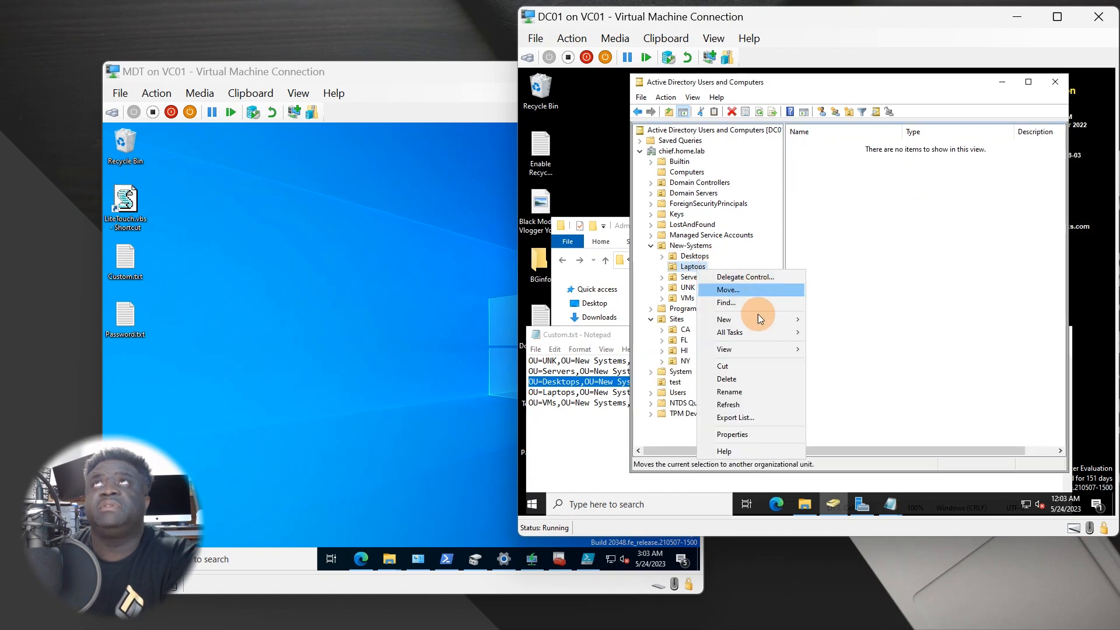
{"action": "left_click", "coordinate": [732, 434]}
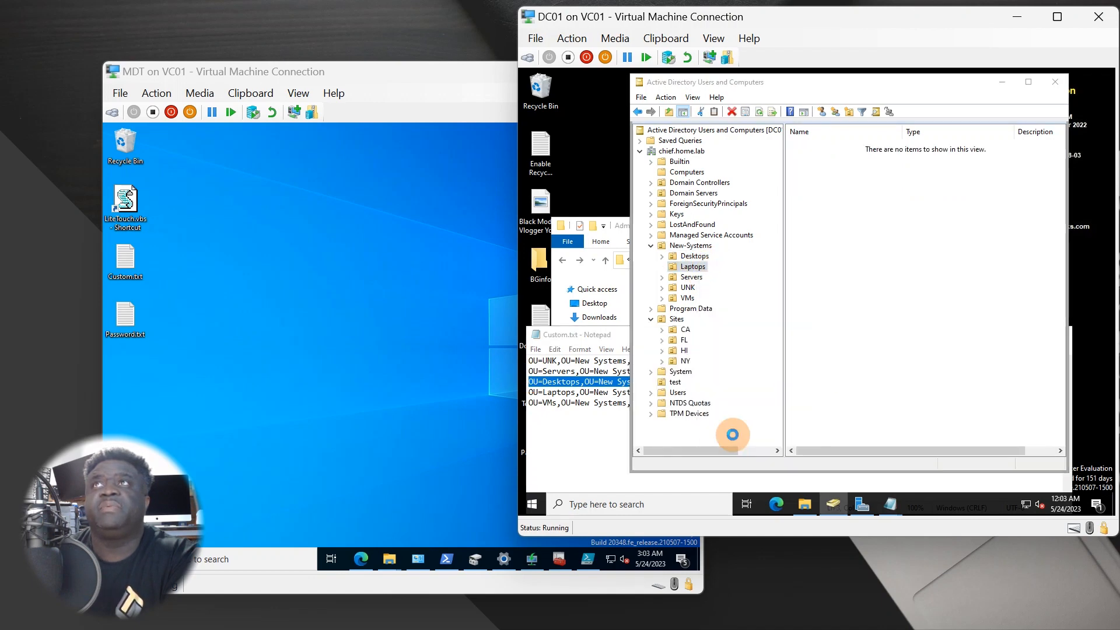
{"action": "left_click", "coordinate": [852, 171]}
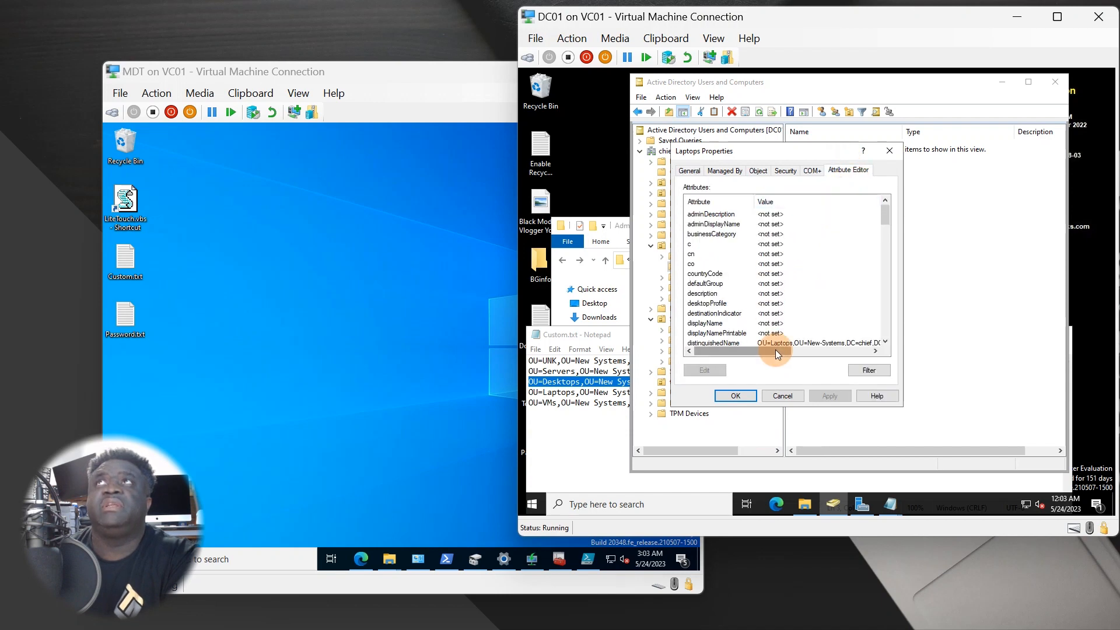
{"action": "double_click", "coordinate": [757, 344]}
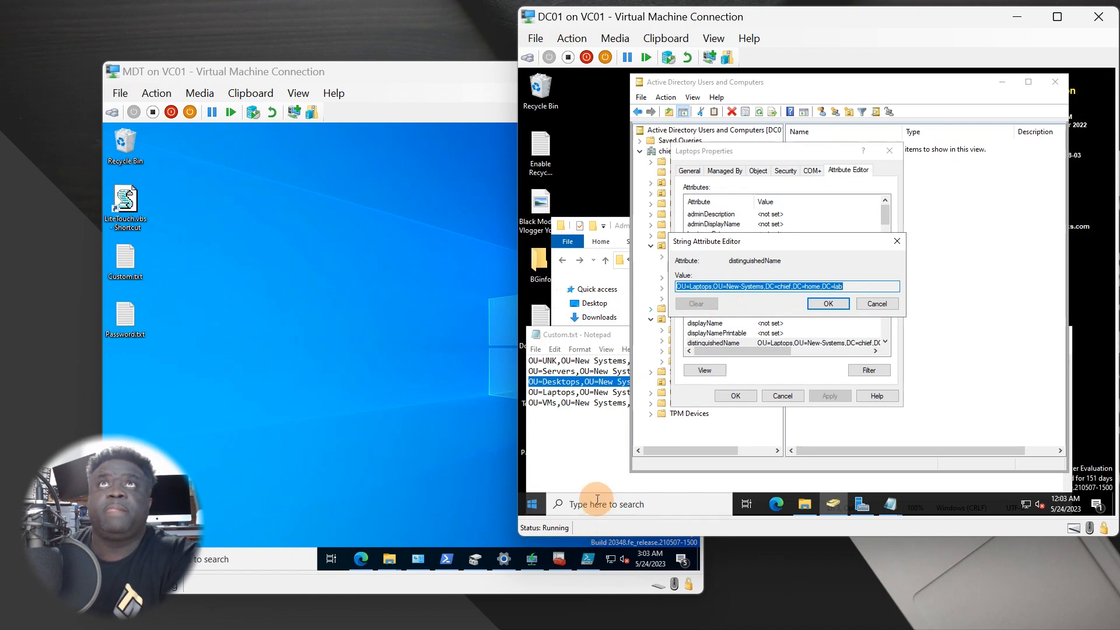
{"action": "left_click", "coordinate": [583, 455]}
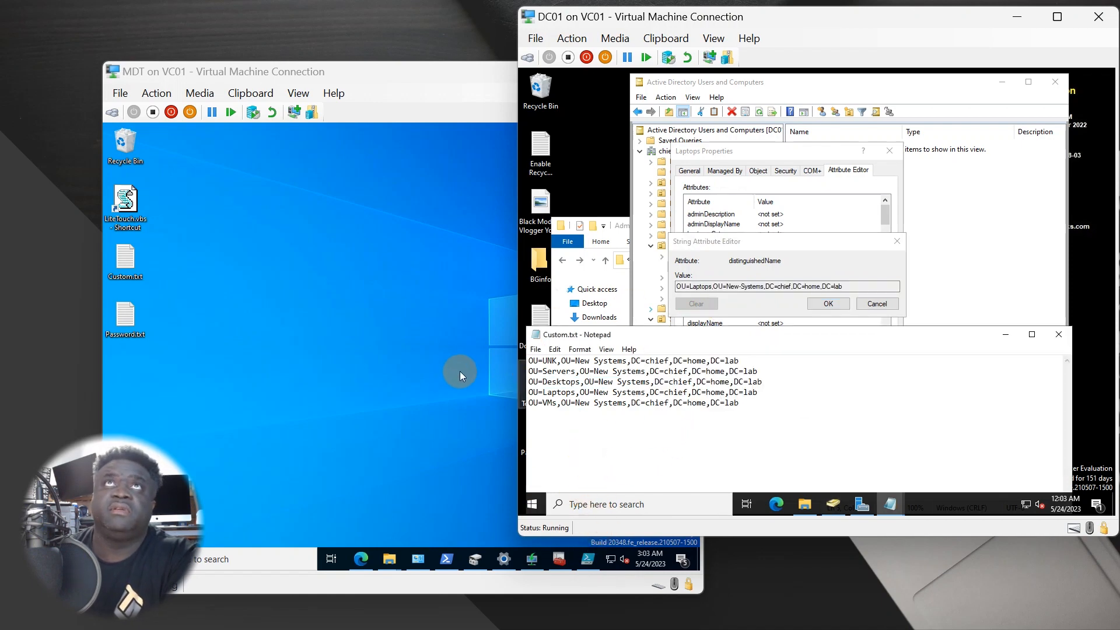
Step: Switch to the MDT virtual machine and show the deployment share's Monitoring node in Deployment Workbench
{"action": "left_click", "coordinate": [462, 387]}
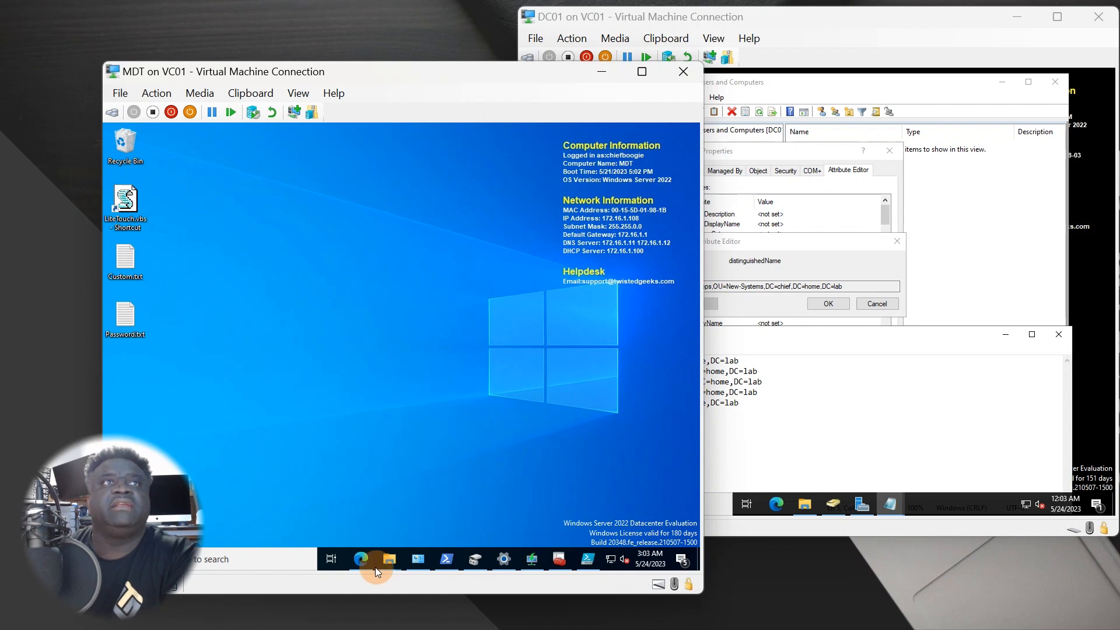
{"action": "left_click", "coordinate": [560, 551]}
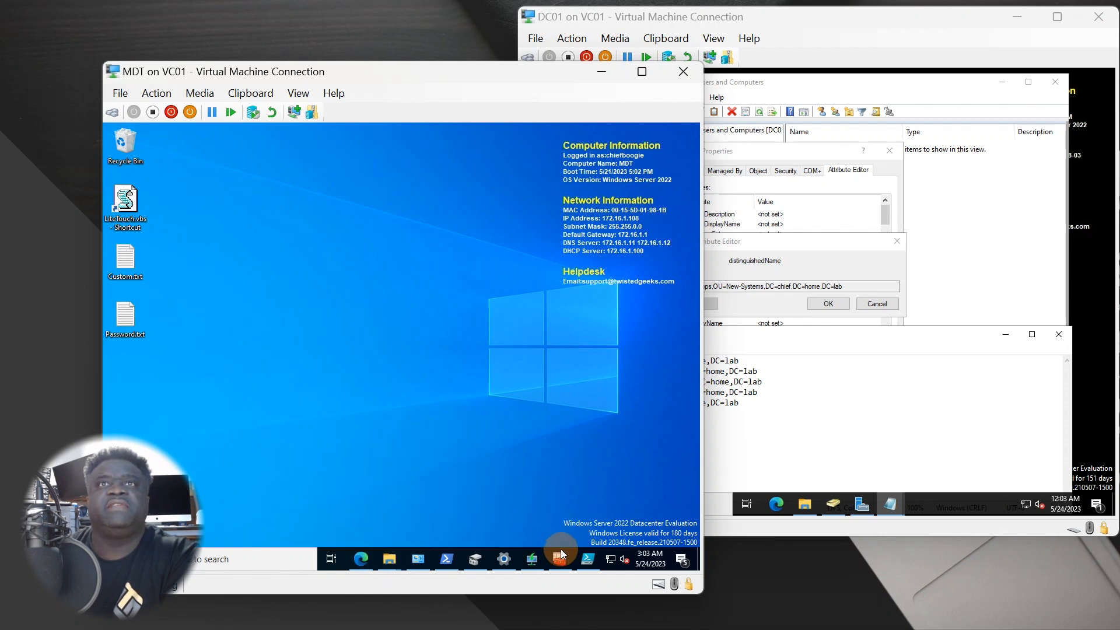
{"action": "left_click_drag", "start_coordinate": [325, 159], "coordinate": [358, 141]}
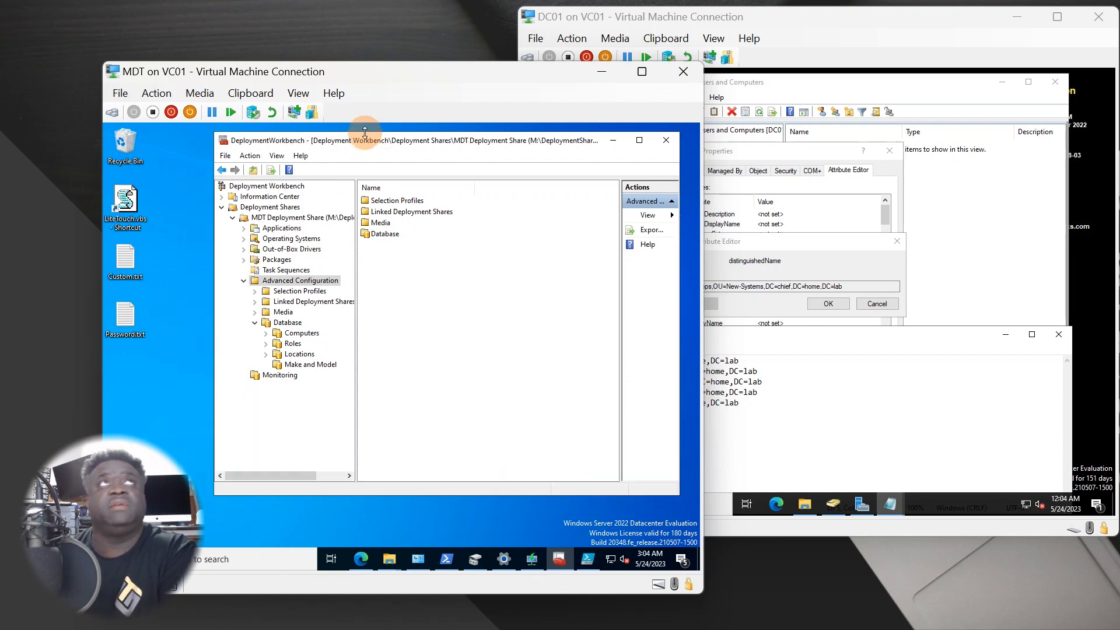
{"action": "left_click", "coordinate": [291, 376]}
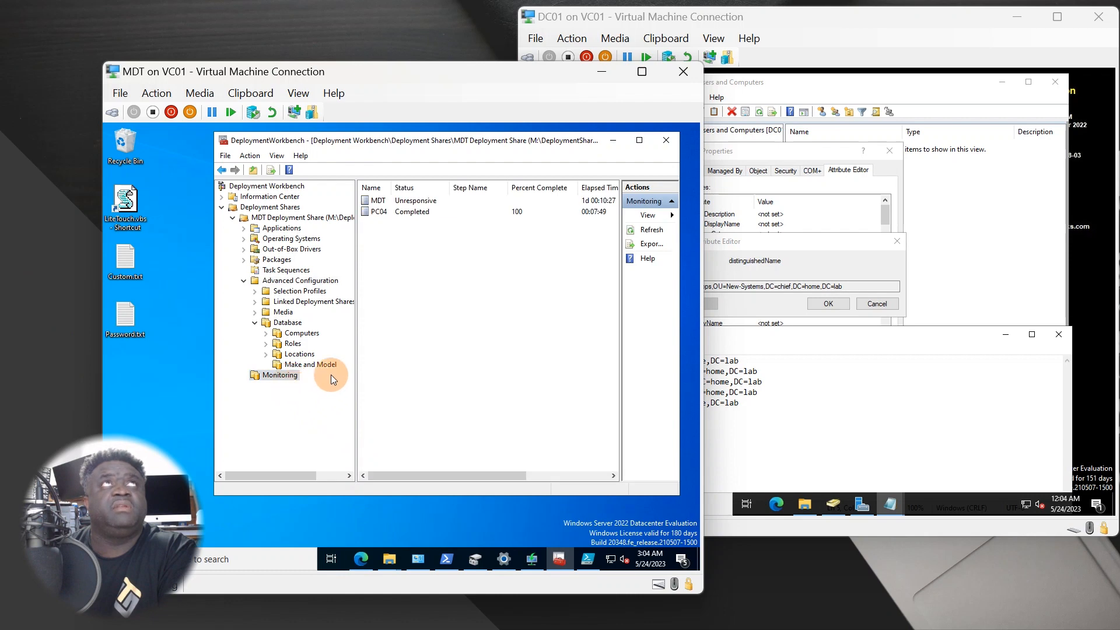
Step: Inspect PC04's monitoring properties, checking computer name, deployment status and elapsed time, and close them
{"action": "double_click", "coordinate": [401, 212]}
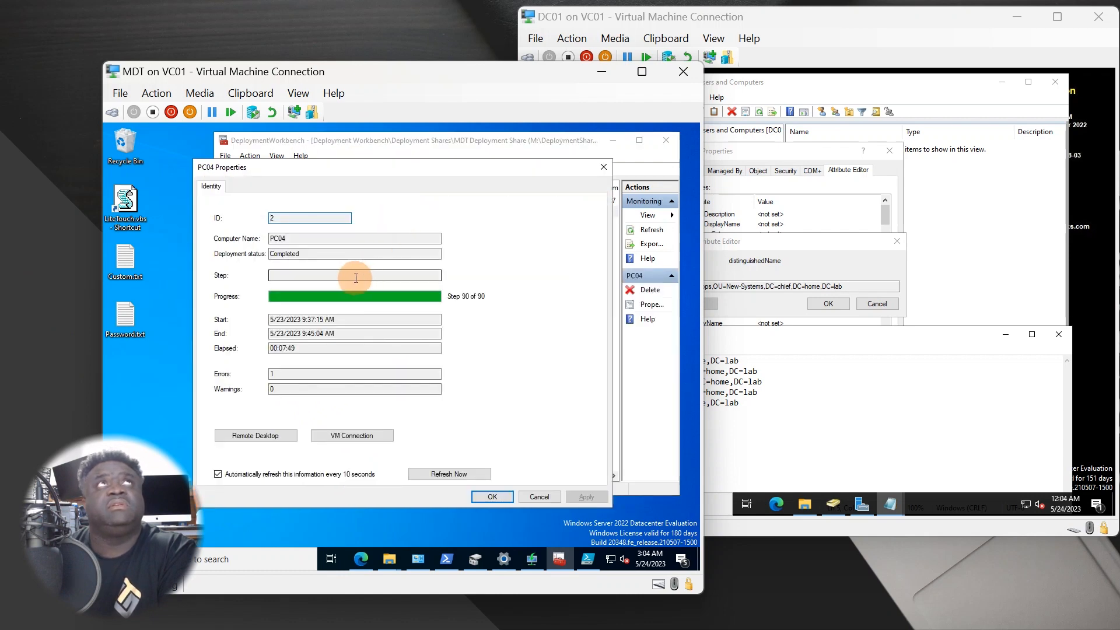
{"action": "double_click", "coordinate": [302, 239]}
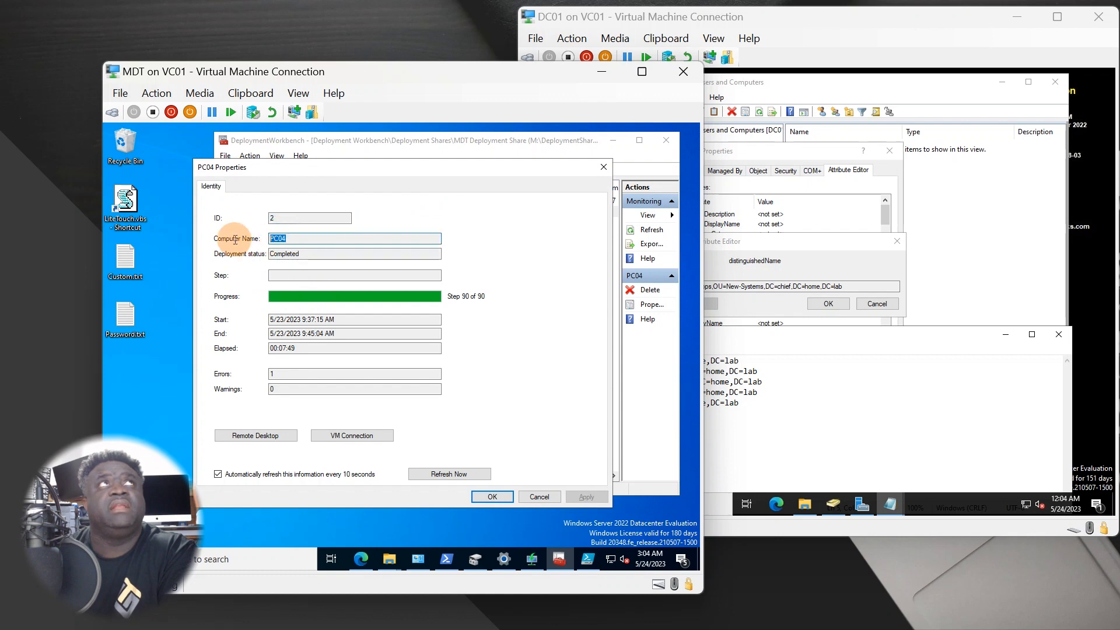
{"action": "double_click", "coordinate": [309, 255]}
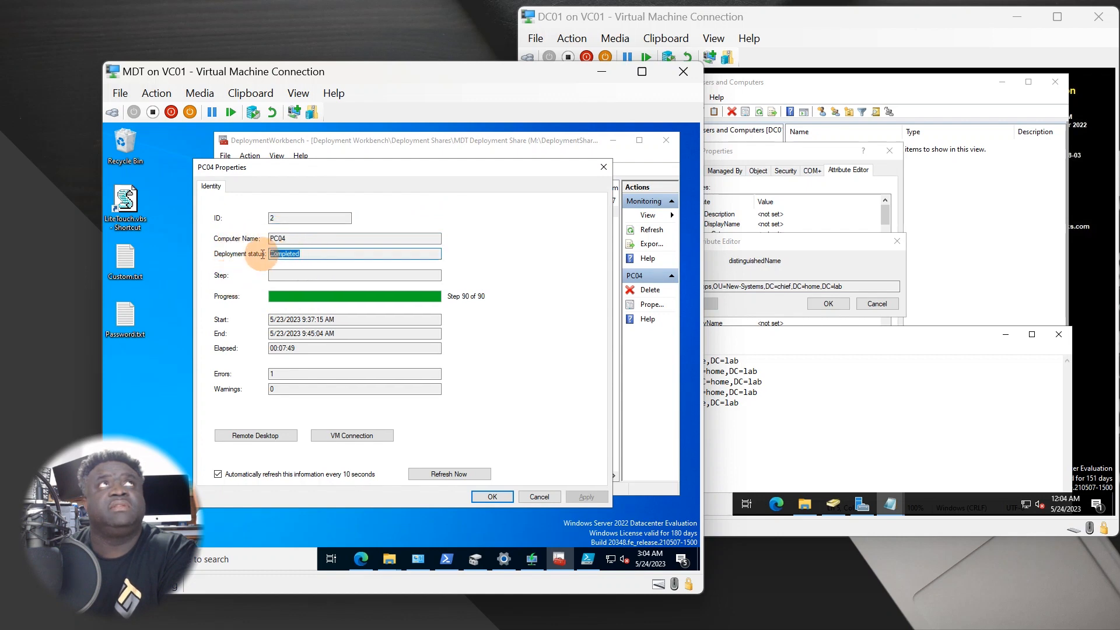
{"action": "double_click", "coordinate": [309, 350]}
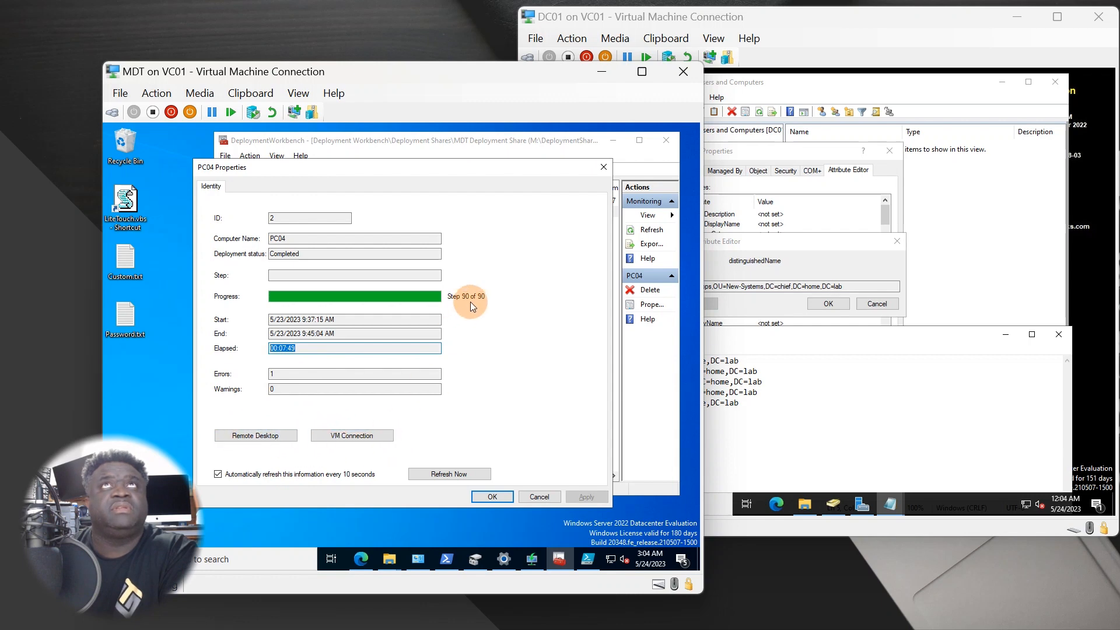
{"action": "left_click", "coordinate": [597, 168]}
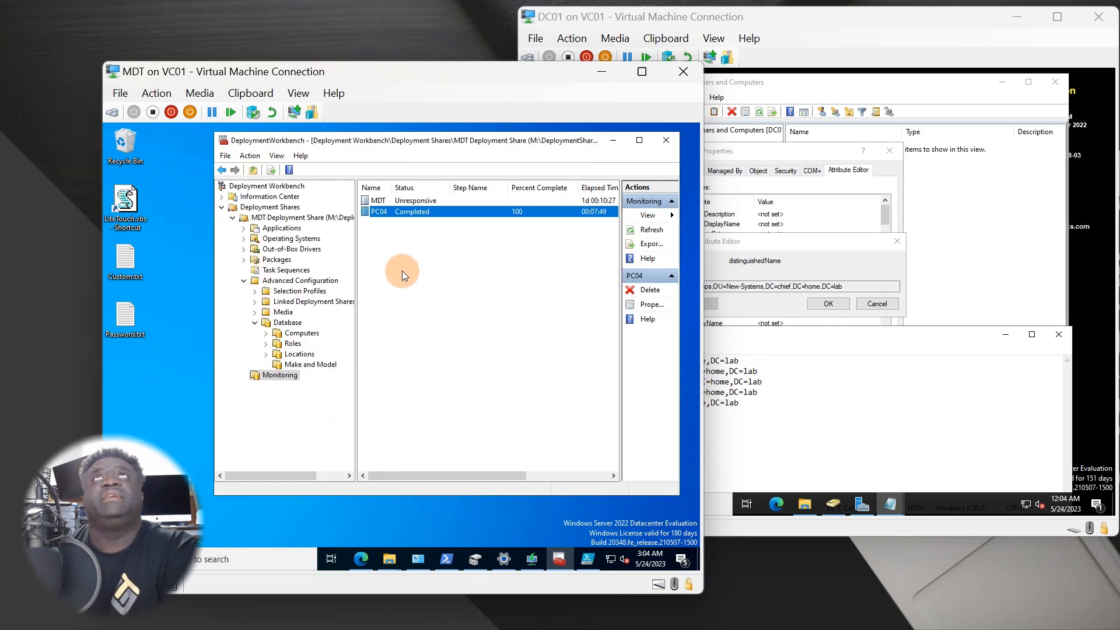
{"action": "right_click", "coordinate": [473, 211]}
{"action": "left_click", "coordinate": [432, 295]}
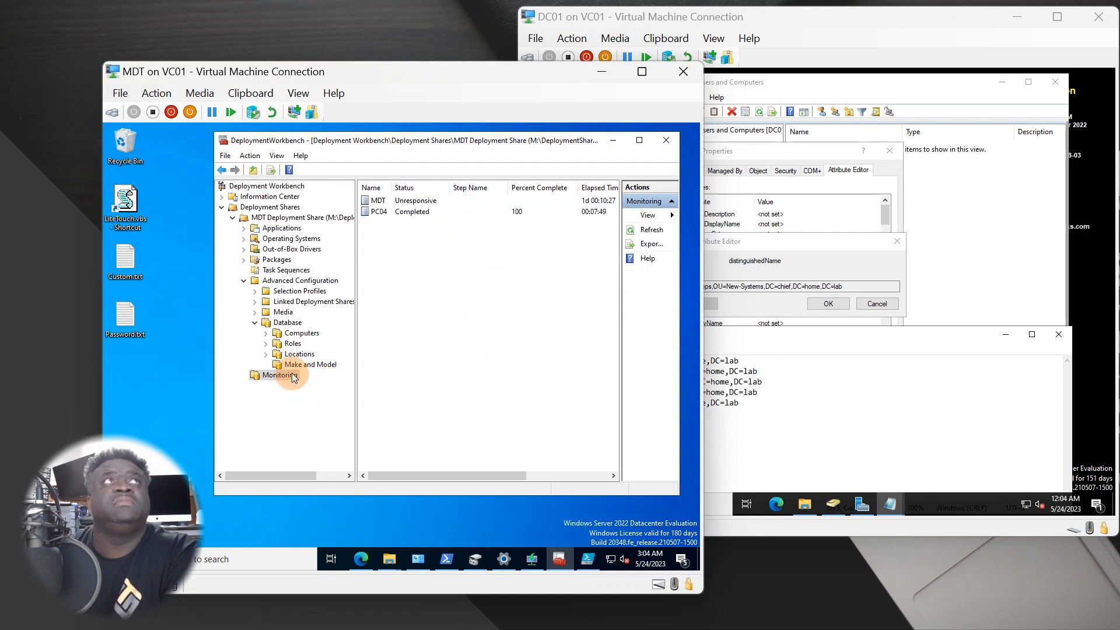
Step: Open the MDT Deployment Share properties and review its full set of rules from Settings to EventService
{"action": "right_click", "coordinate": [276, 218]}
{"action": "left_click", "coordinate": [310, 272]}
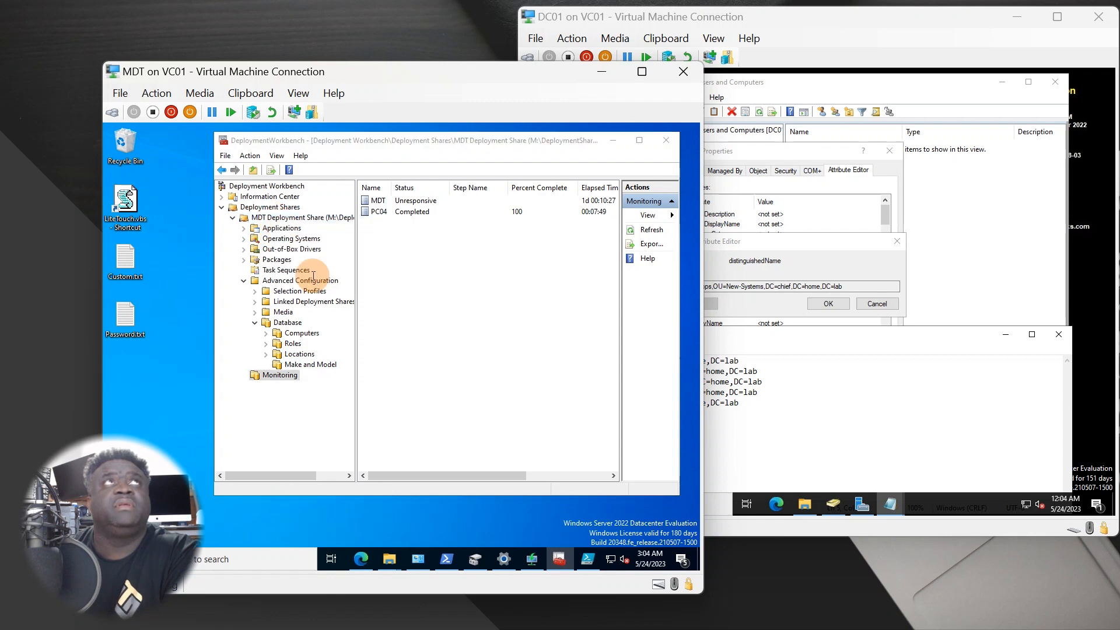
{"action": "left_click", "coordinate": [238, 188]}
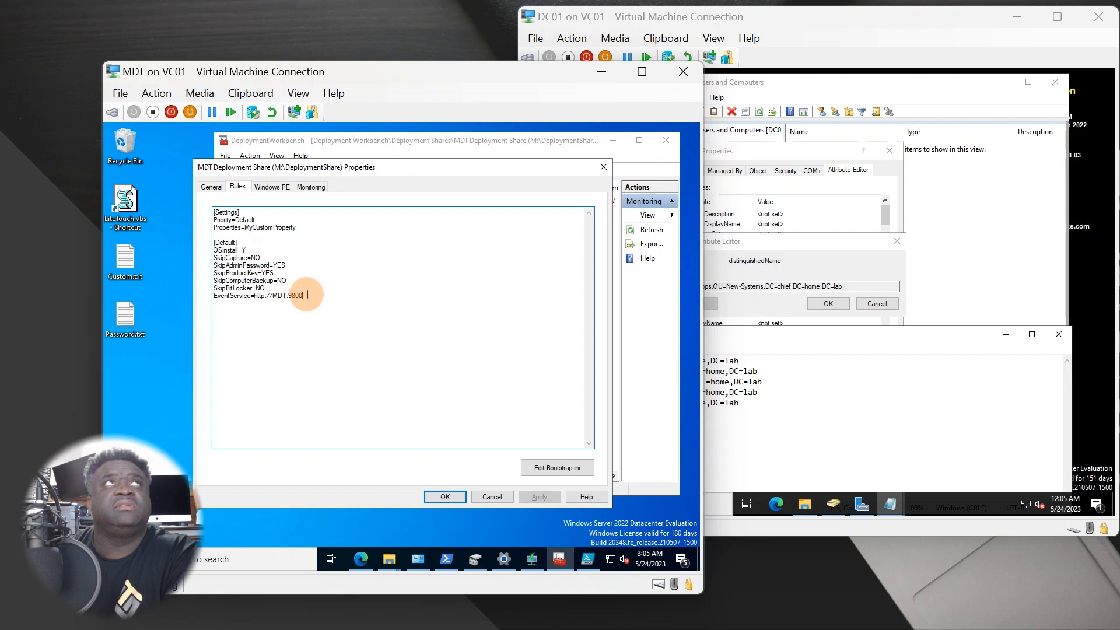
{"action": "left_click_drag", "start_coordinate": [303, 295], "coordinate": [211, 205]}
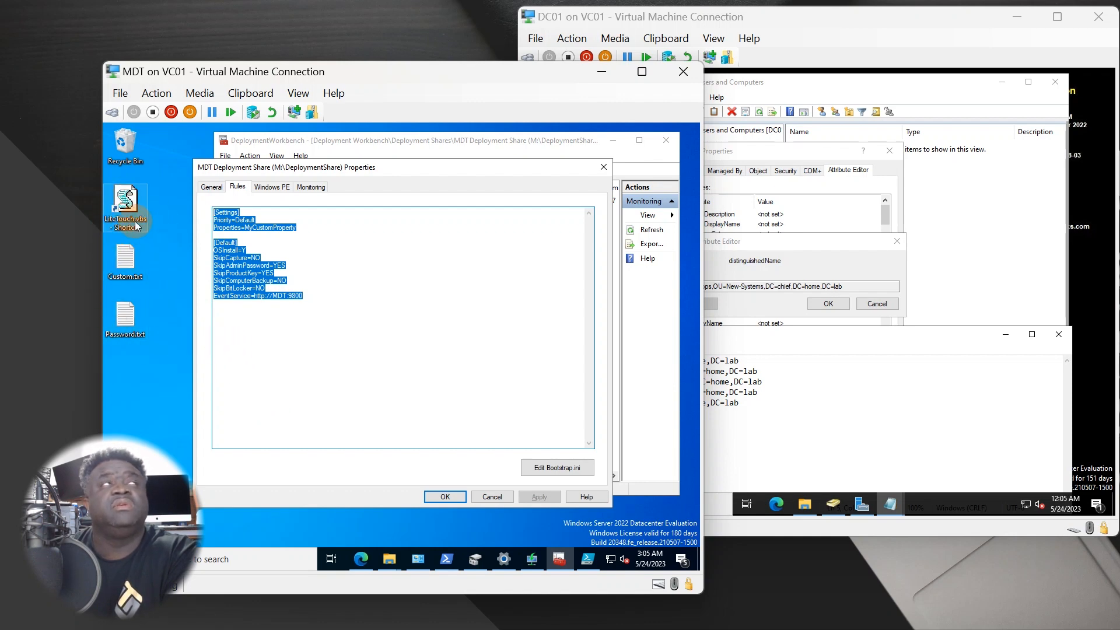
{"action": "left_click", "coordinate": [295, 353]}
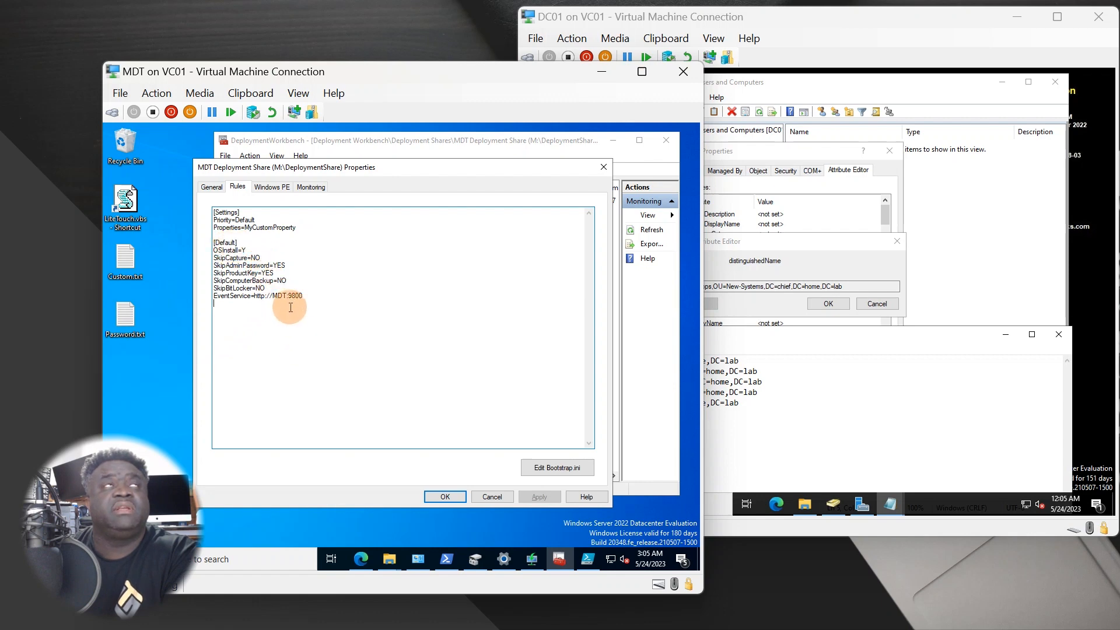
Step: Open Bootstrap.ini from the deployment share rules and enlarge its window to review all the settings
{"action": "left_click", "coordinate": [545, 469]}
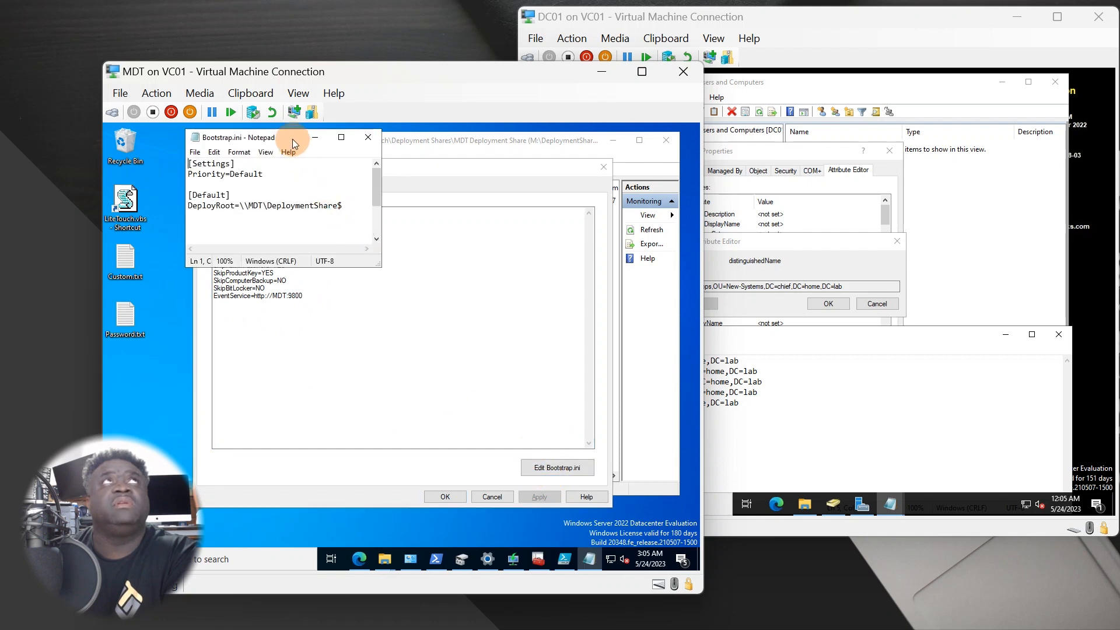
{"action": "left_click_drag", "start_coordinate": [293, 140], "coordinate": [463, 281]}
{"action": "left_click_drag", "start_coordinate": [553, 410], "coordinate": [622, 416]}
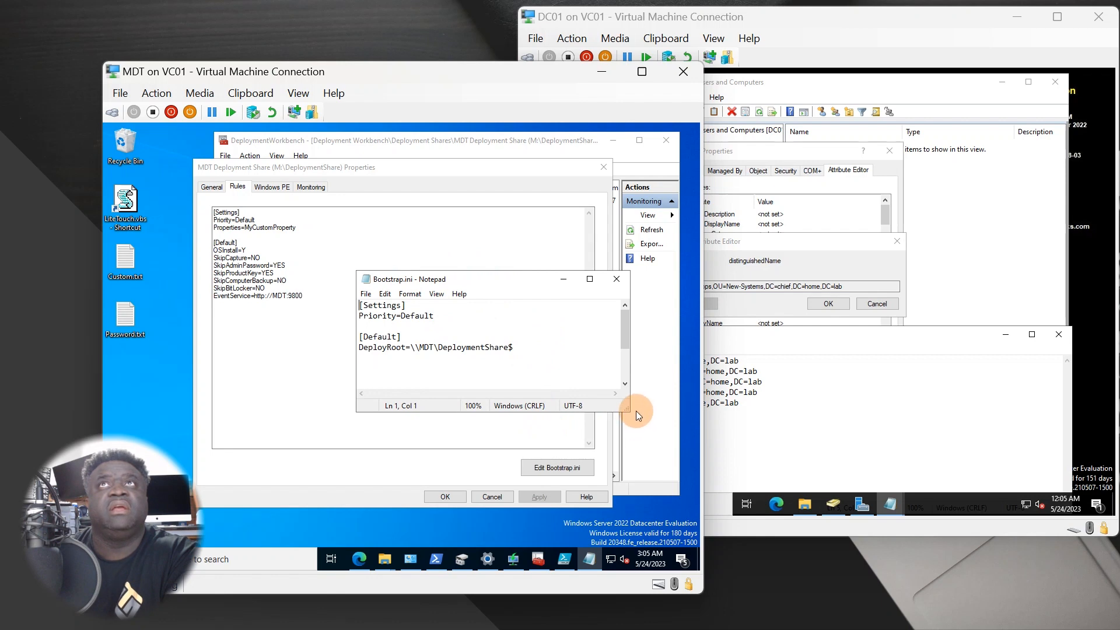
{"action": "scroll", "coordinate": [627, 348], "scroll_direction": "down", "scroll_amount": 5}
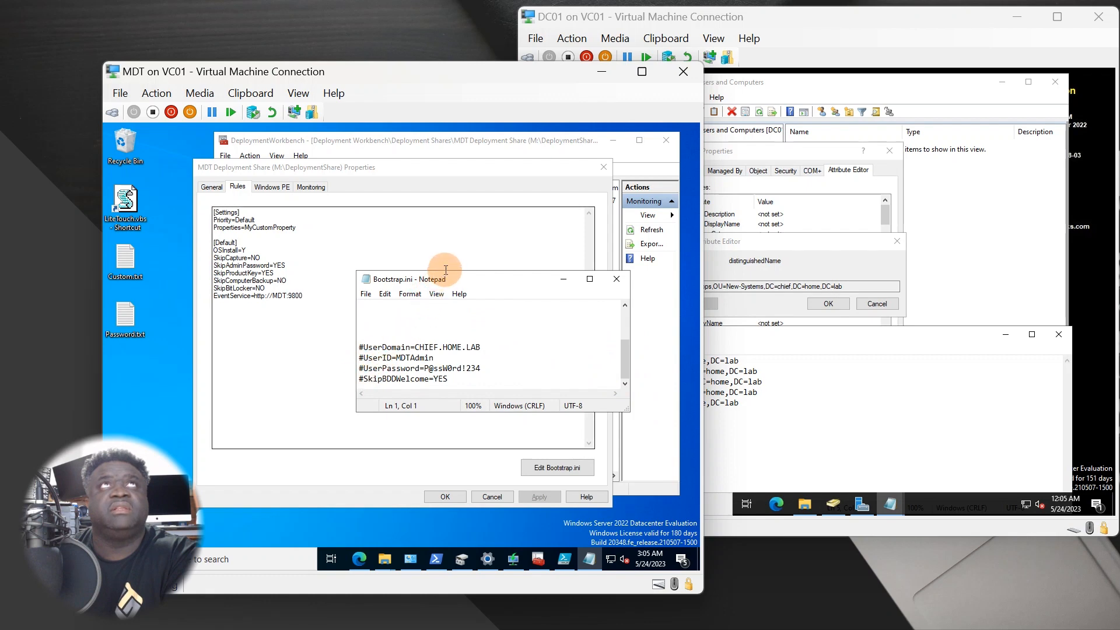
{"action": "left_click_drag", "start_coordinate": [441, 270], "coordinate": [453, 194]}
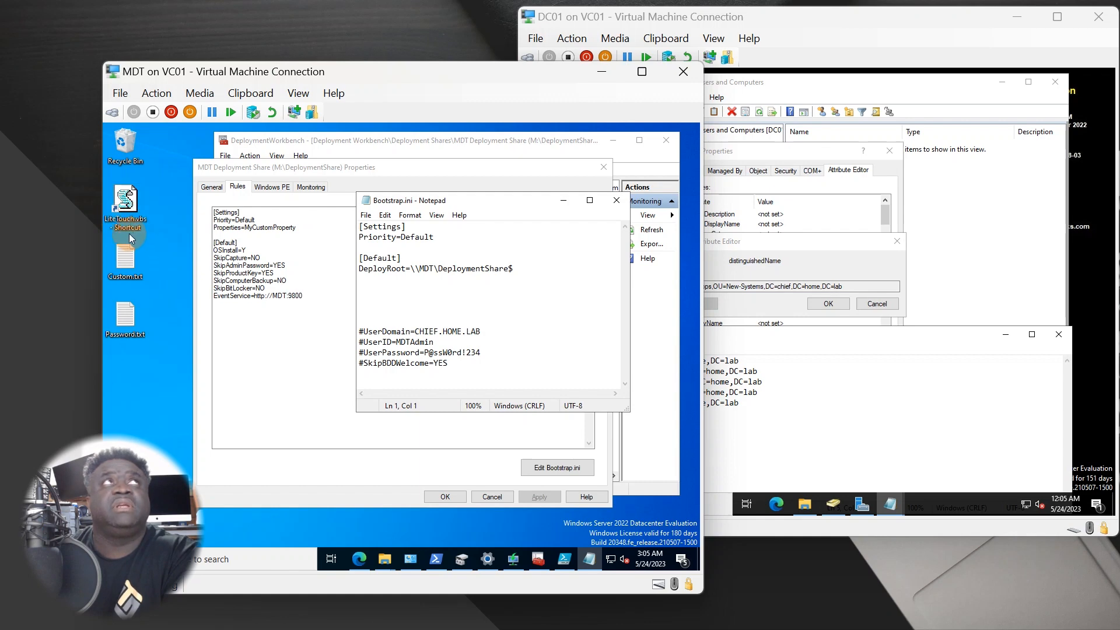
{"action": "left_click_drag", "start_coordinate": [436, 409], "coordinate": [447, 515]}
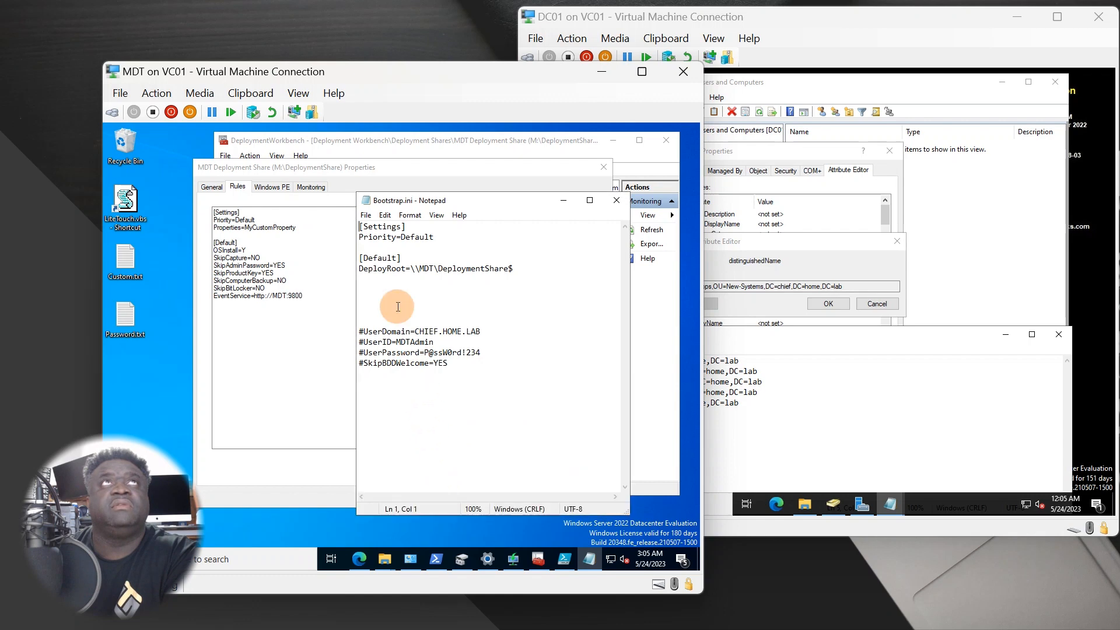
Step: Run the LiteTouch.vbs shortcut on the desktop and allow Microsoft Deployment Toolkit to make changes
{"action": "double_click", "coordinate": [138, 224]}
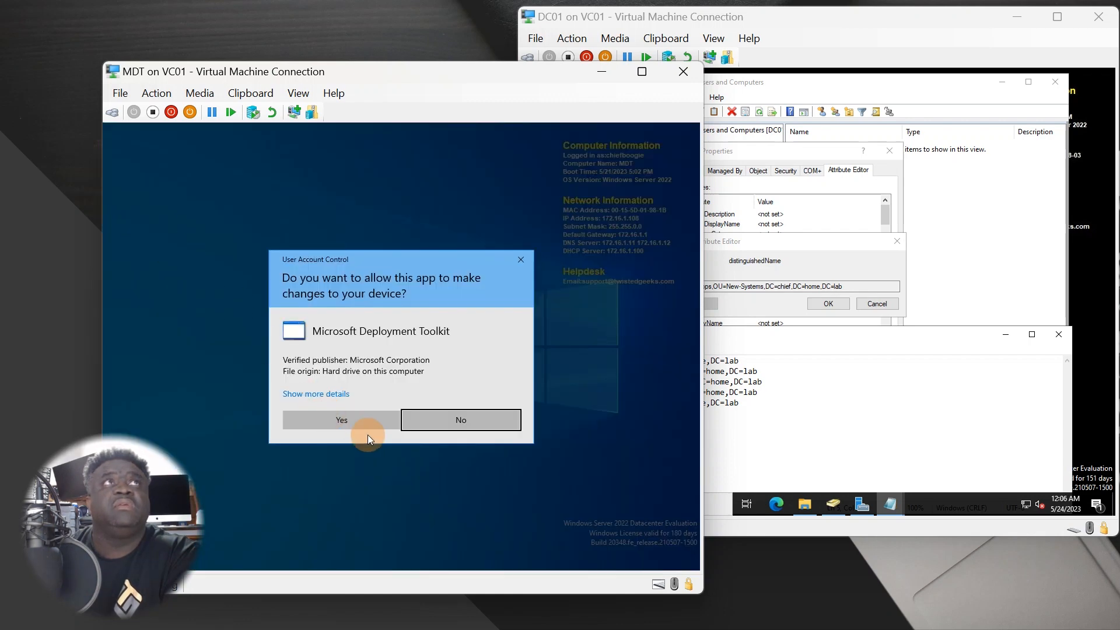
{"action": "left_click", "coordinate": [367, 420]}
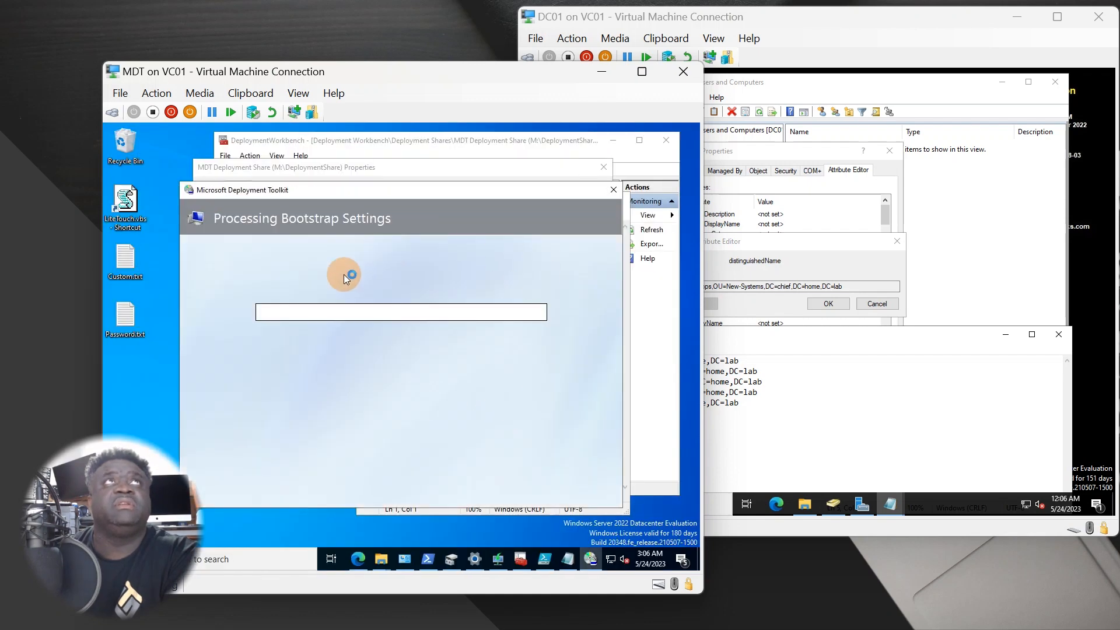
{"action": "left_click_drag", "start_coordinate": [337, 193], "coordinate": [359, 168]}
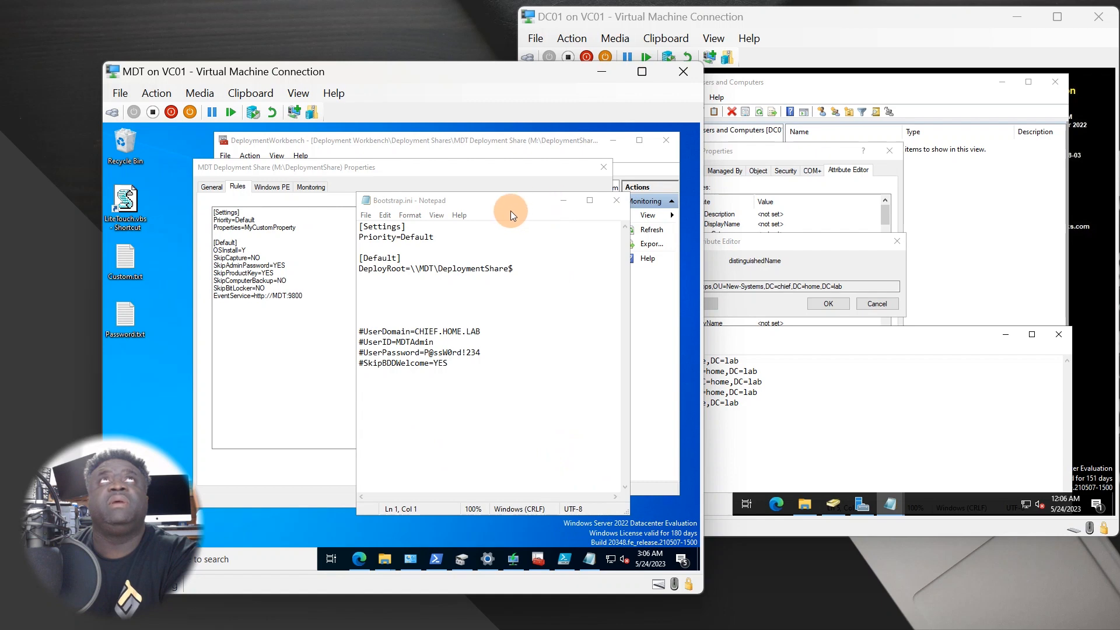
Step: Minimize Deployment Workbench and Bootstrap.ini, and accept and close the MDT Deployment Share properties
{"action": "left_click_drag", "start_coordinate": [518, 201], "coordinate": [552, 215]}
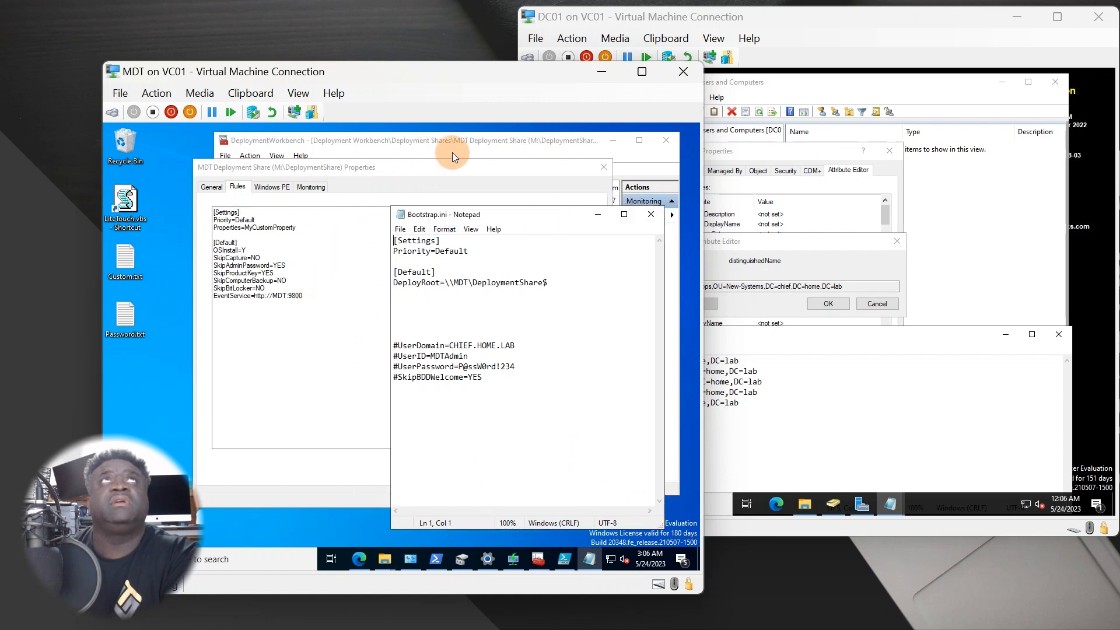
{"action": "left_click", "coordinate": [474, 141]}
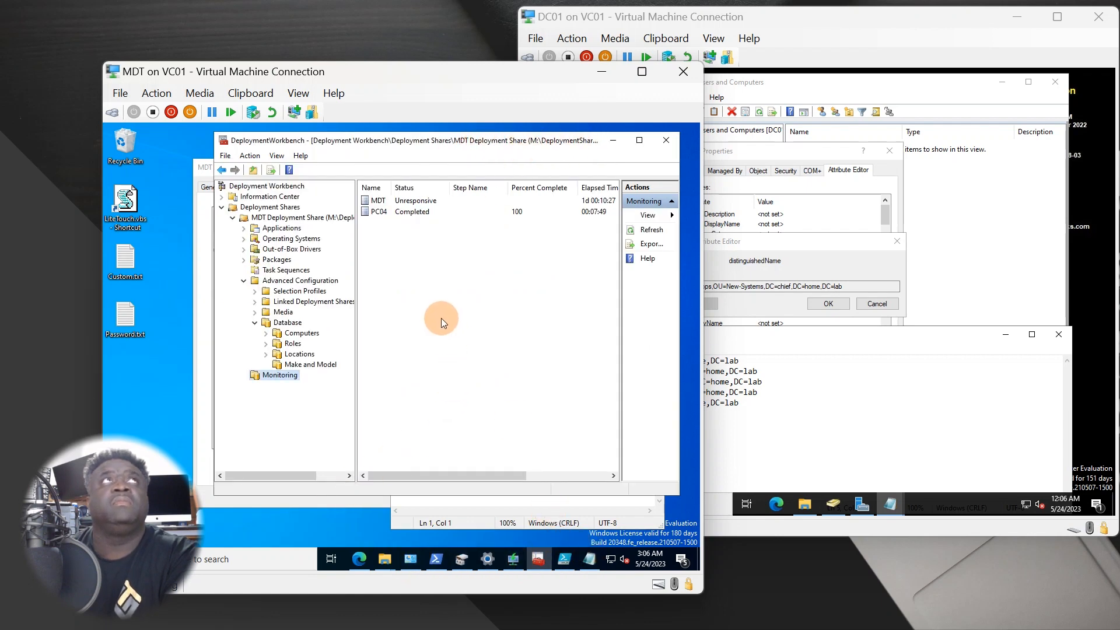
{"action": "left_click", "coordinate": [613, 141]}
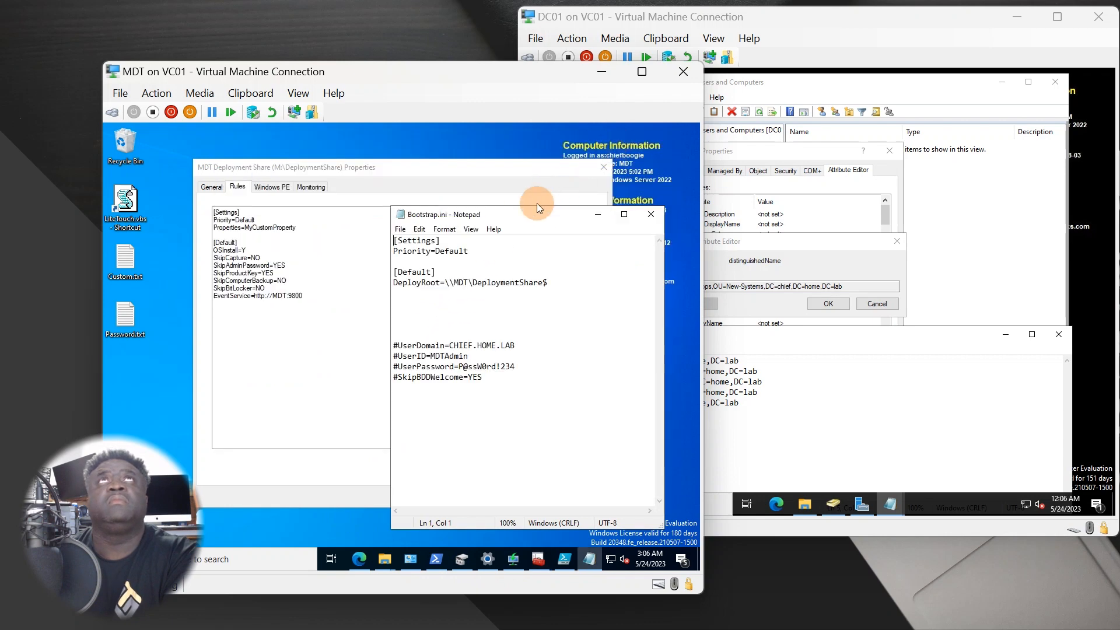
{"action": "left_click", "coordinate": [599, 216]}
{"action": "left_click_drag", "start_coordinate": [560, 170], "coordinate": [620, 174]}
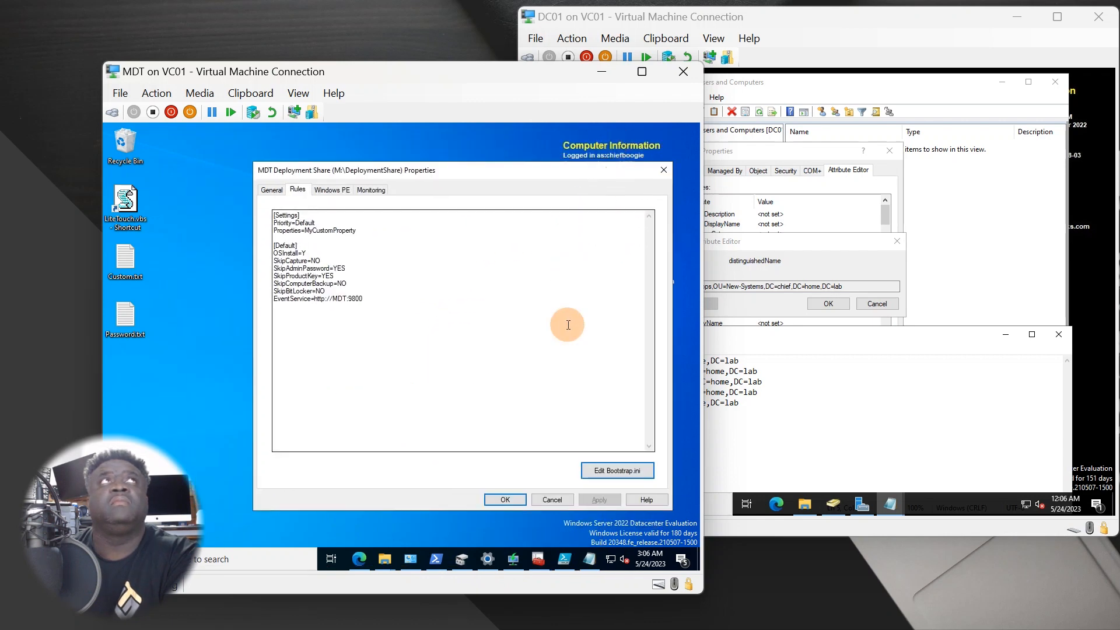
{"action": "left_click", "coordinate": [515, 502]}
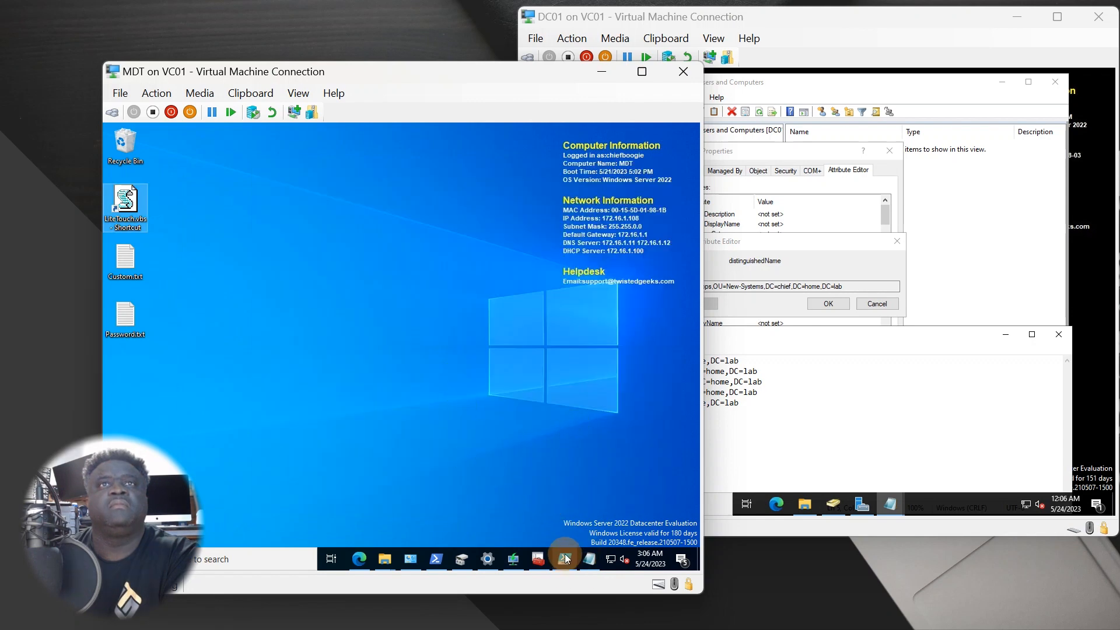
Step: Run the LiteTouch.vbs shortcut, allow Microsoft Deployment Toolkit to make changes, and move the User Credentials dialog aside to examine its fields
{"action": "left_click", "coordinate": [565, 559]}
{"action": "left_click", "coordinate": [565, 559]}
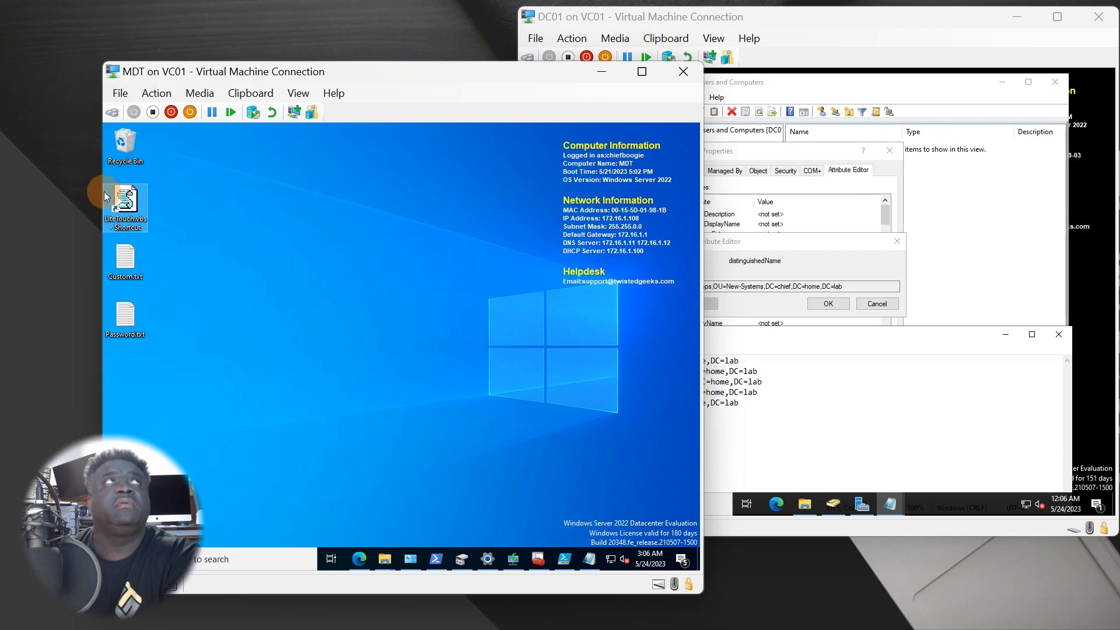
{"action": "double_click", "coordinate": [123, 209]}
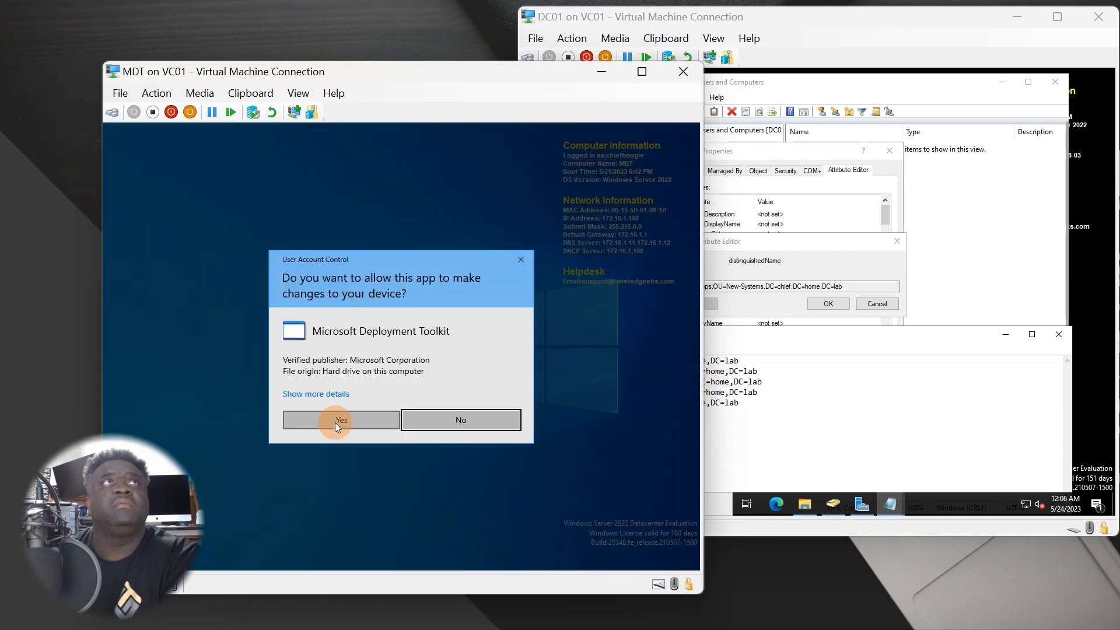
{"action": "left_click", "coordinate": [335, 421]}
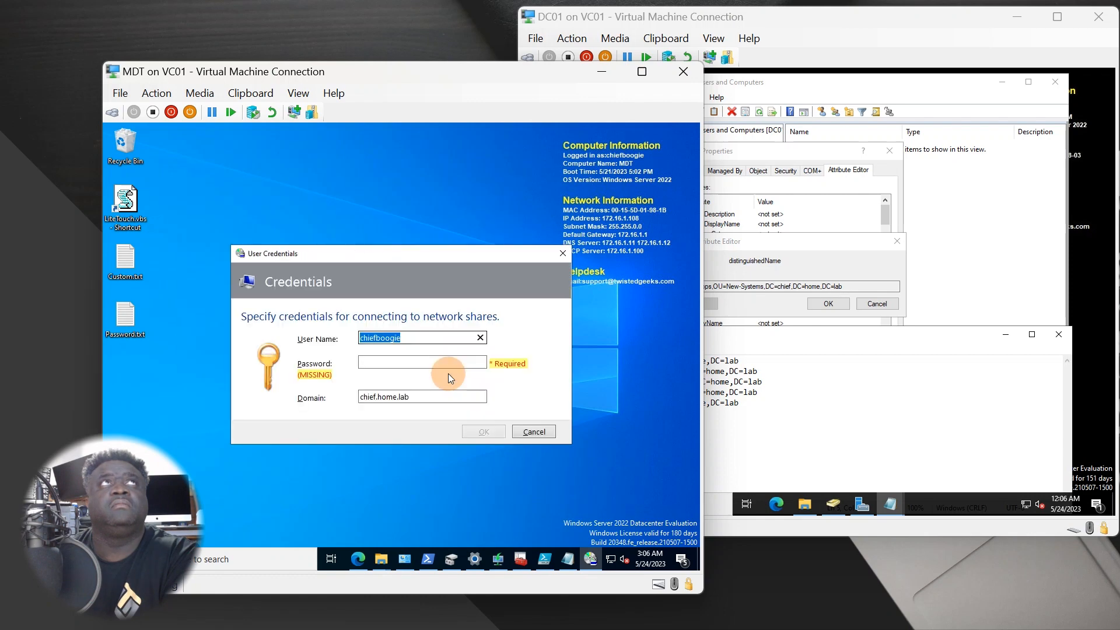
{"action": "left_click_drag", "start_coordinate": [390, 254], "coordinate": [432, 190]}
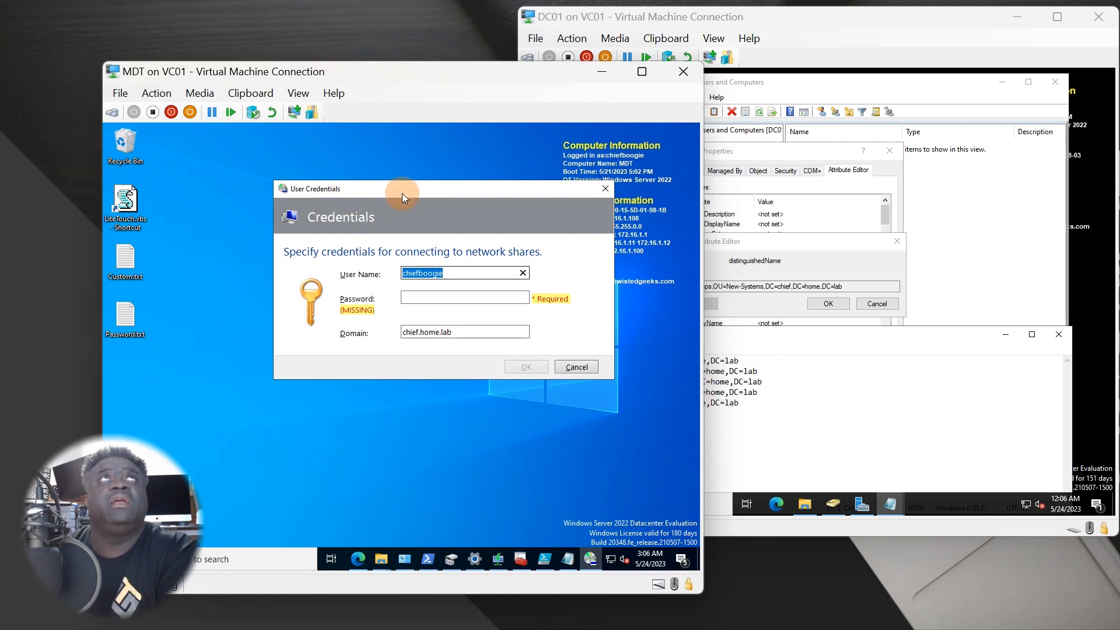
{"action": "left_click_drag", "start_coordinate": [402, 195], "coordinate": [382, 216]}
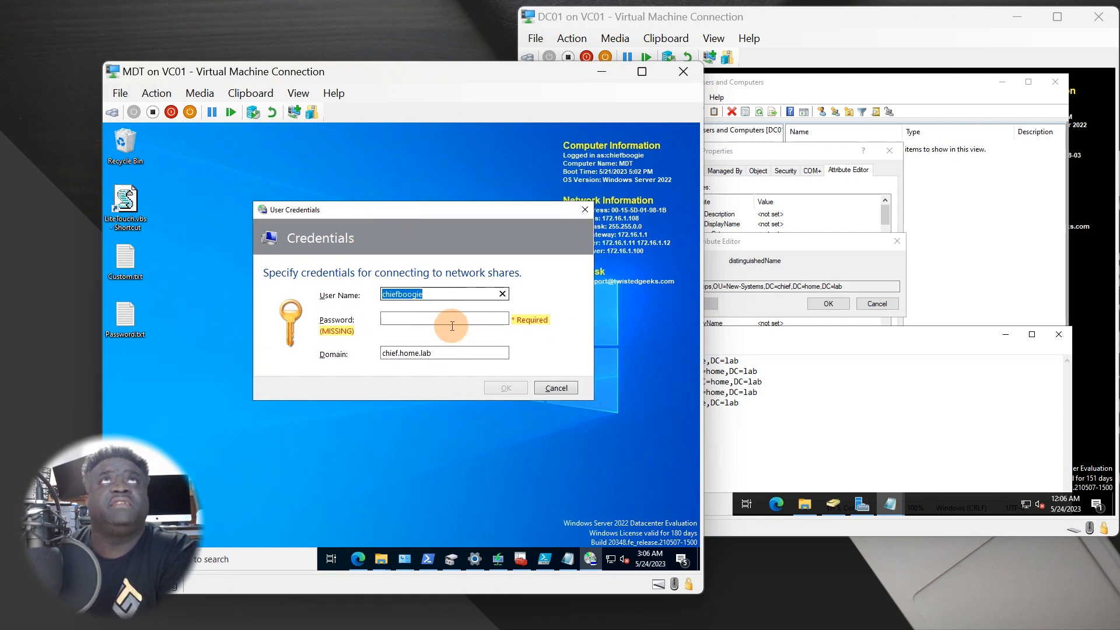
{"action": "left_click", "coordinate": [436, 300]}
{"action": "left_click_drag", "start_coordinate": [372, 211], "coordinate": [294, 192]}
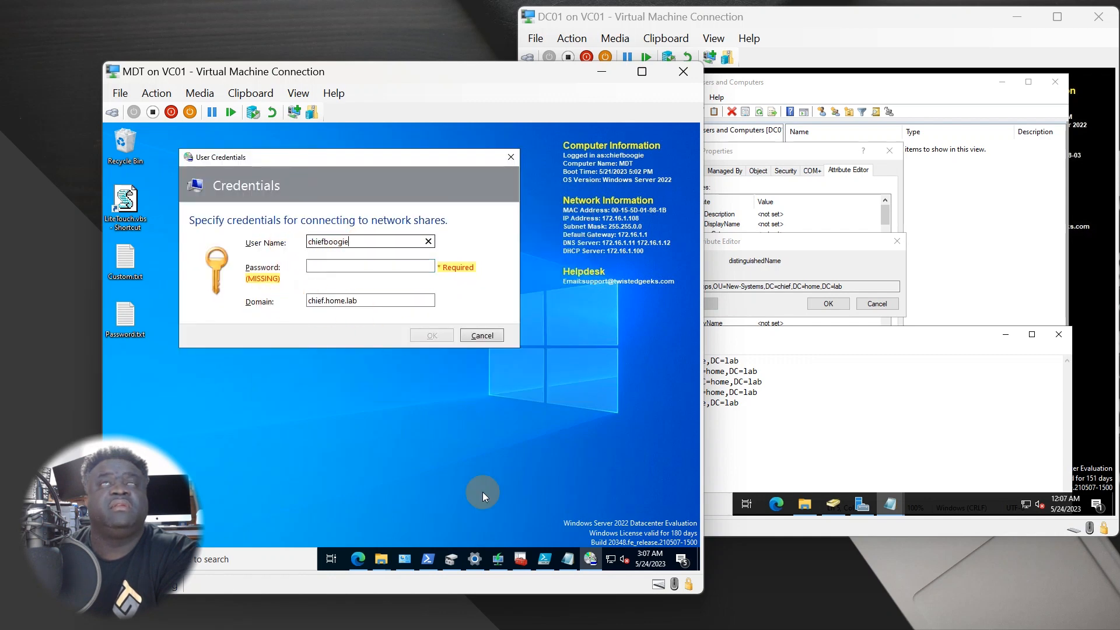
Step: Show Bootstrap.ini beside the User Credentials dialog and examine its commented-out credential settings and the SkipBDDWelcome=YES line
{"action": "left_click", "coordinate": [567, 559]}
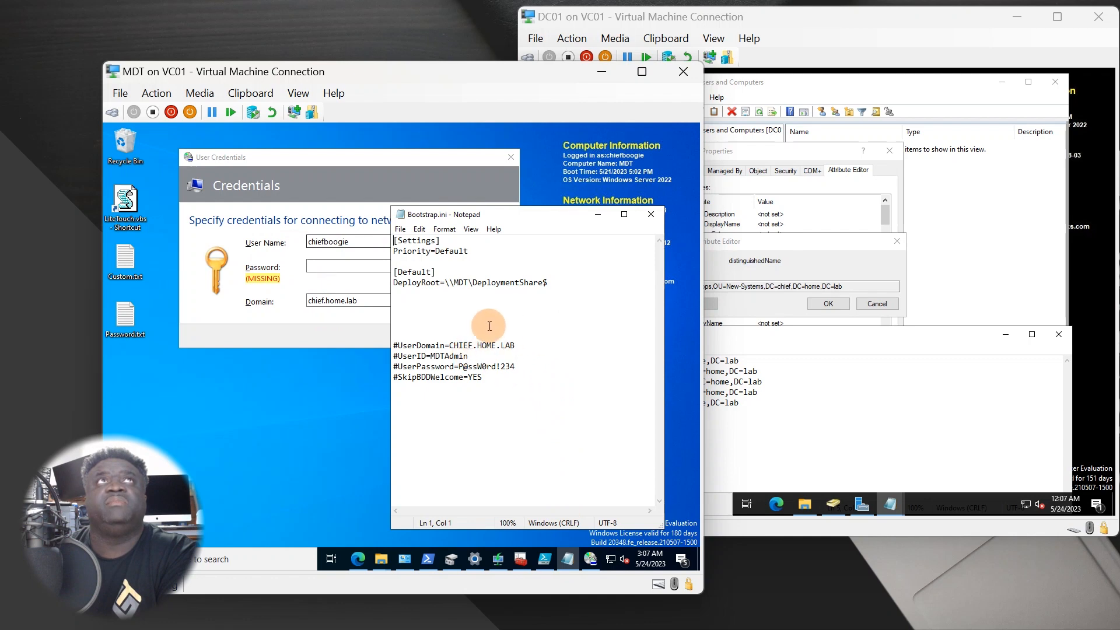
{"action": "left_click_drag", "start_coordinate": [527, 214], "coordinate": [551, 142]}
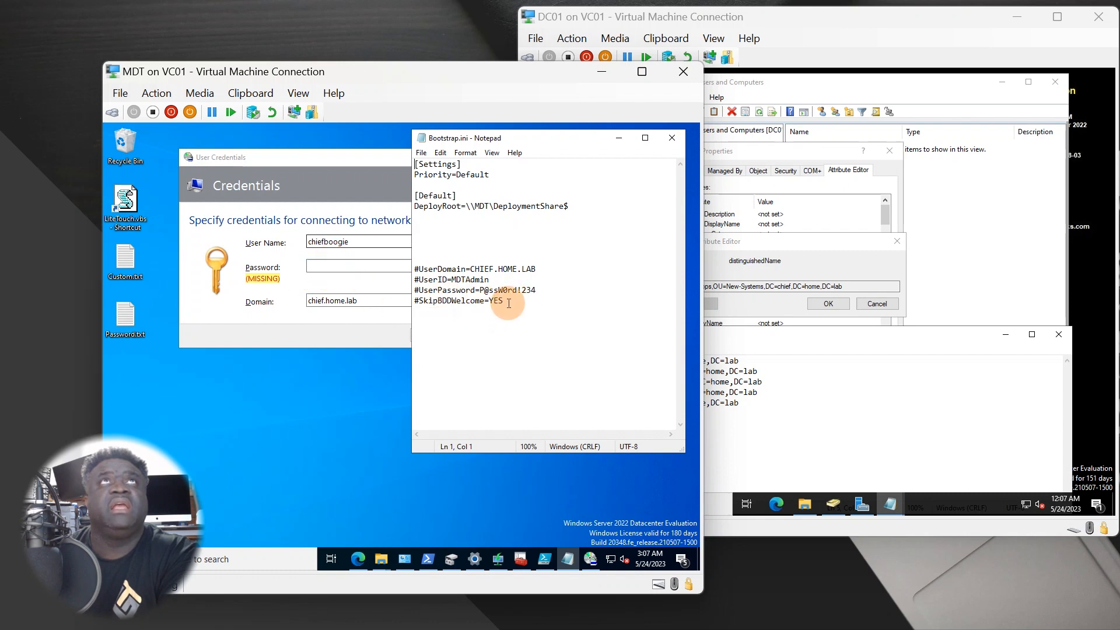
{"action": "left_click_drag", "start_coordinate": [504, 300], "coordinate": [413, 300]}
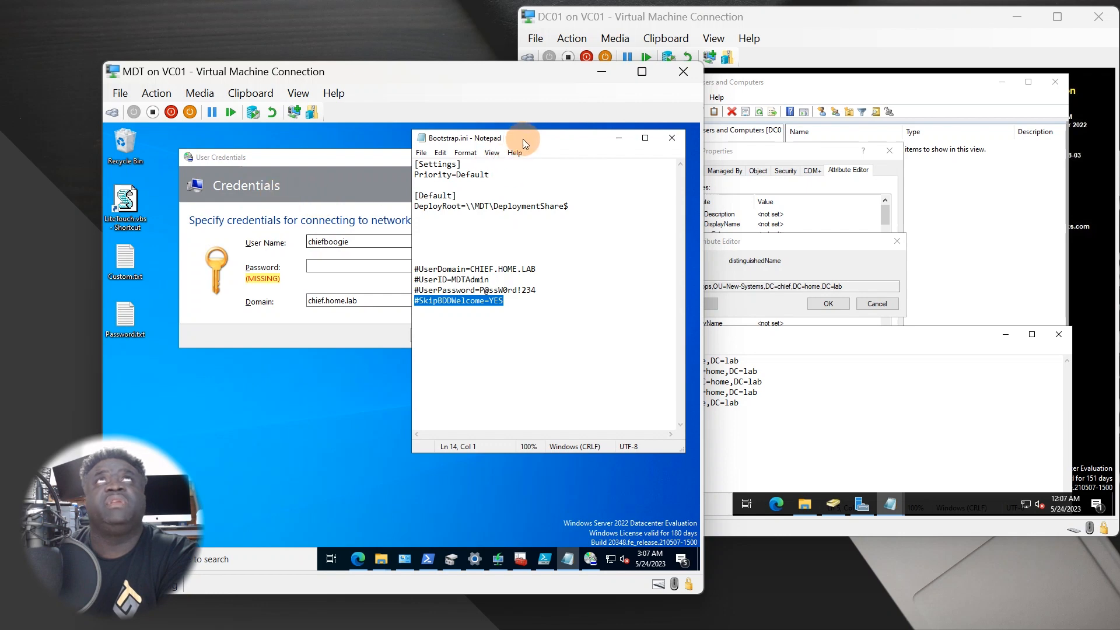
{"action": "left_click_drag", "start_coordinate": [522, 139], "coordinate": [439, 212]}
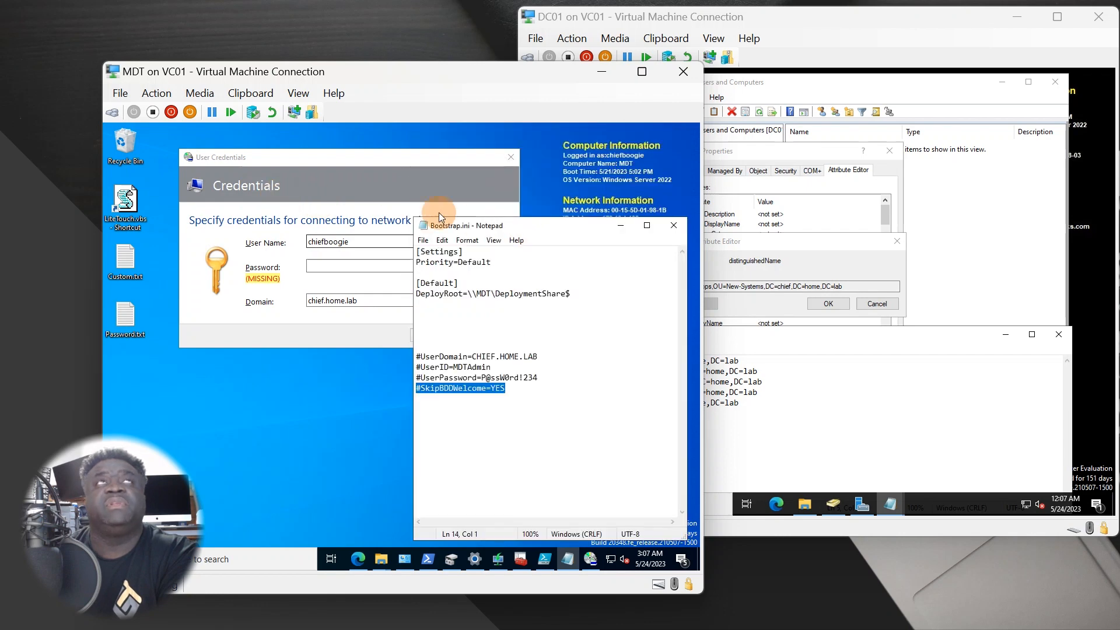
Step: Close the User Credentials dialog without entering a password and cancel the deployment wizard
{"action": "left_click", "coordinate": [513, 159]}
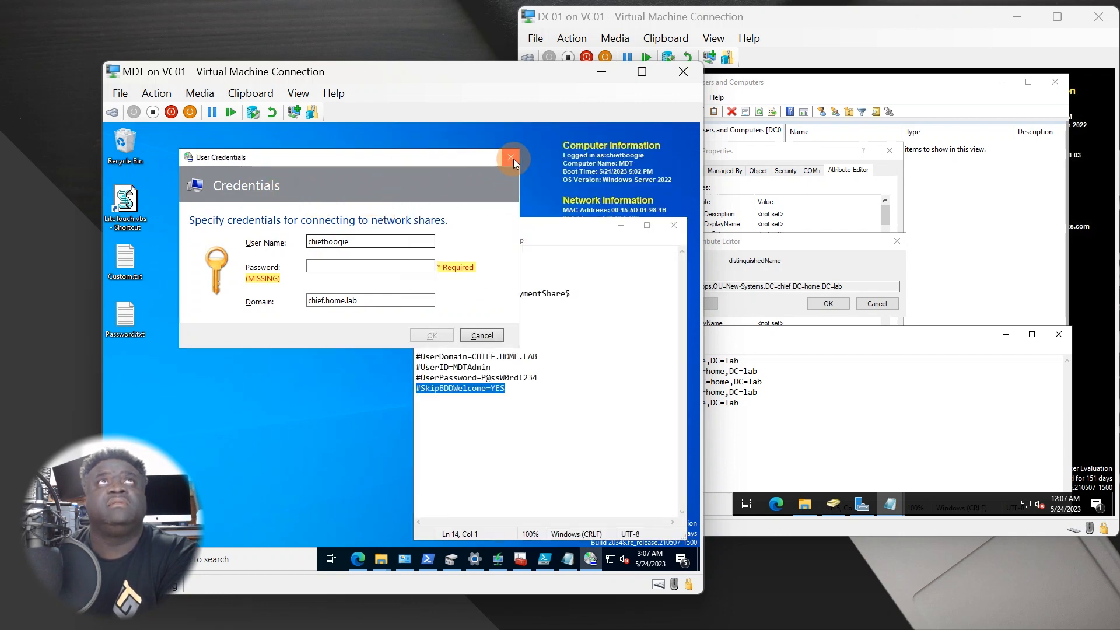
{"action": "left_click", "coordinate": [513, 159]}
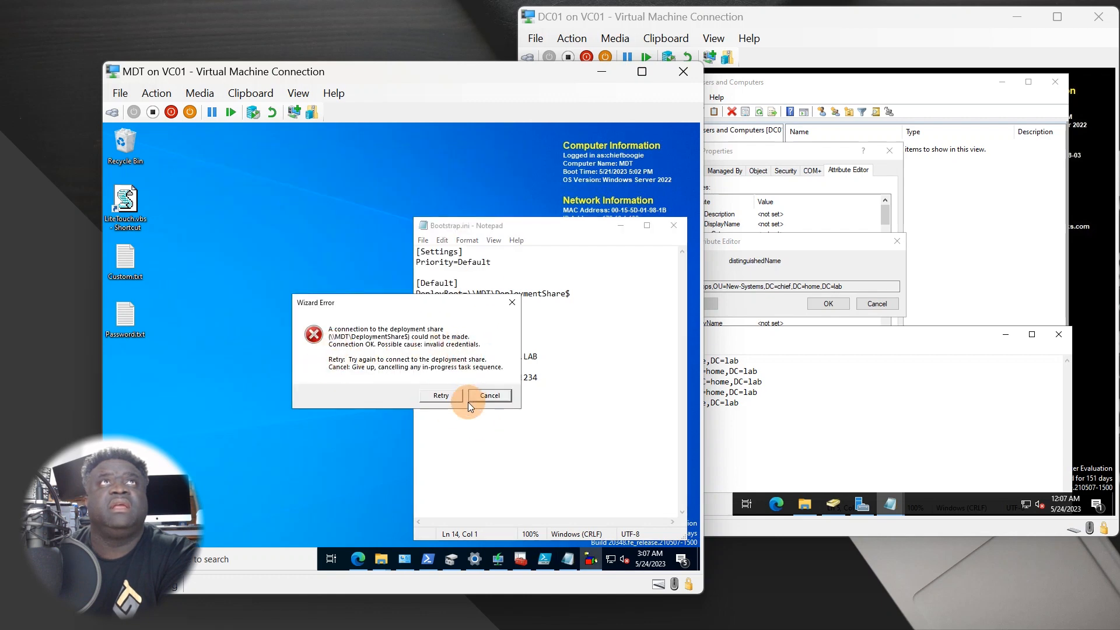
{"action": "left_click", "coordinate": [488, 396]}
{"action": "left_click", "coordinate": [502, 417]}
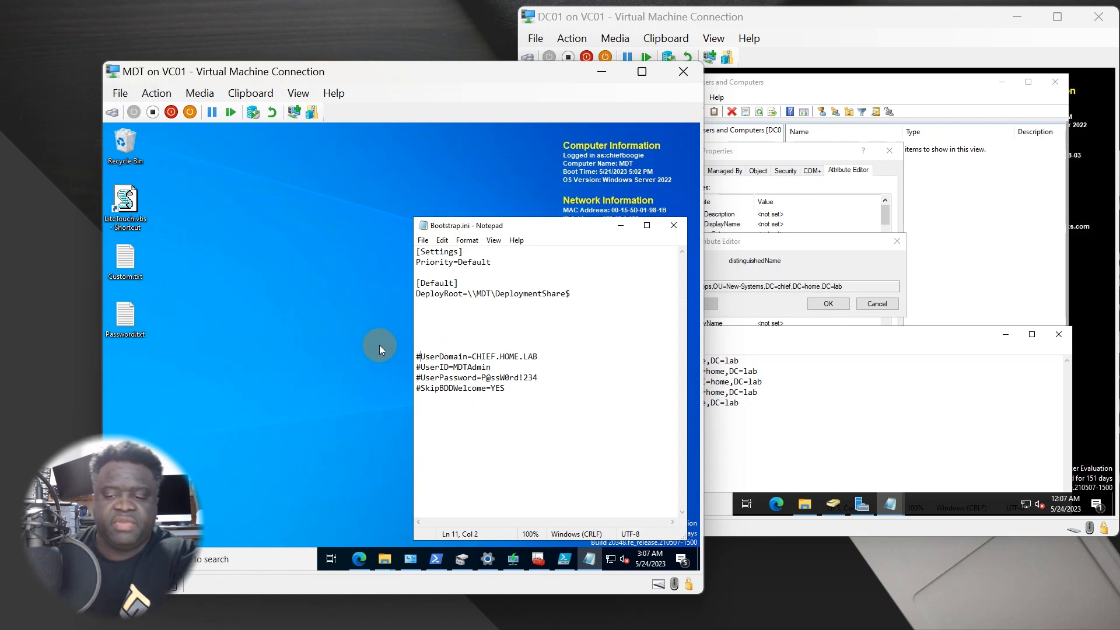
Step: Uncomment the UserDomain, UserID and UserPassword lines in Bootstrap.ini by removing their leading # characters
{"action": "key", "text": "BackSpace"}
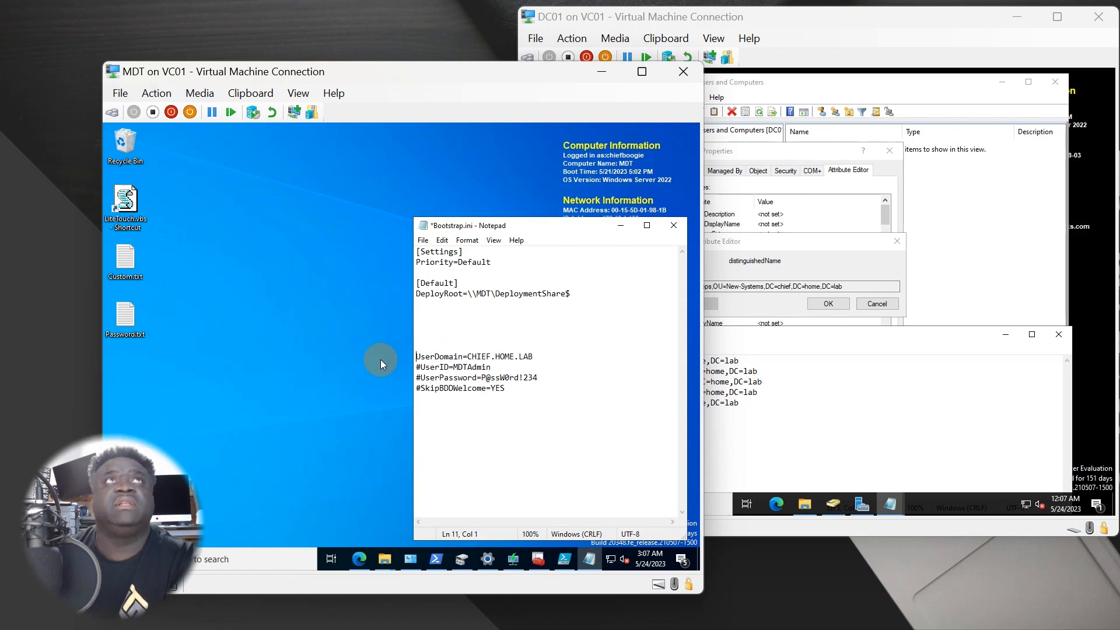
{"action": "left_click", "coordinate": [421, 368]}
{"action": "key", "text": "BackSpace"}
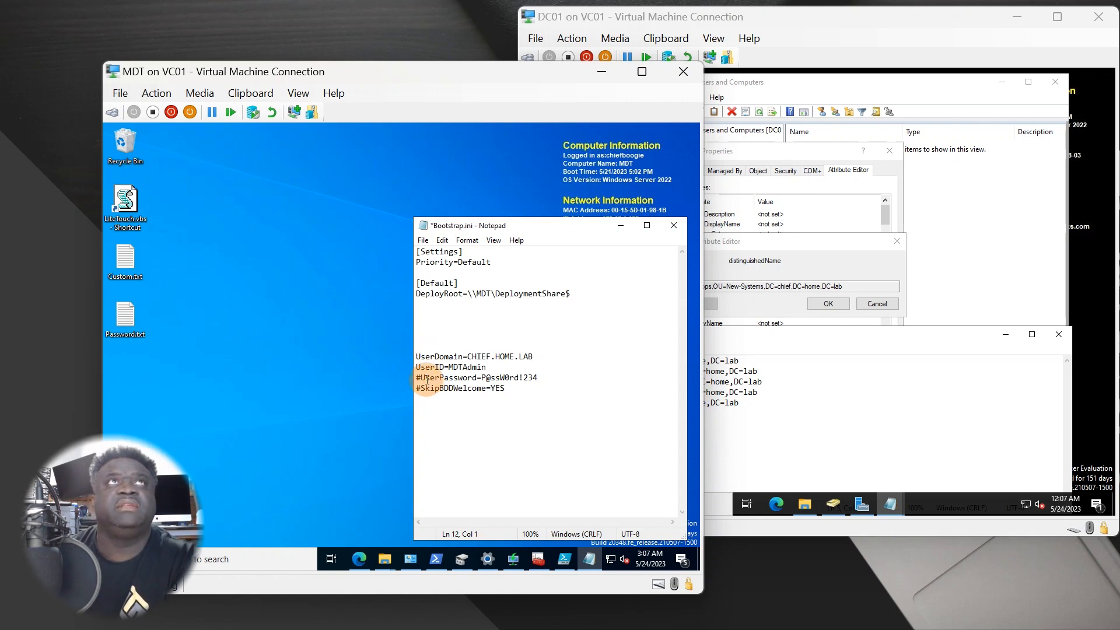
{"action": "left_click", "coordinate": [421, 377]}
{"action": "key", "text": "BackSpace"}
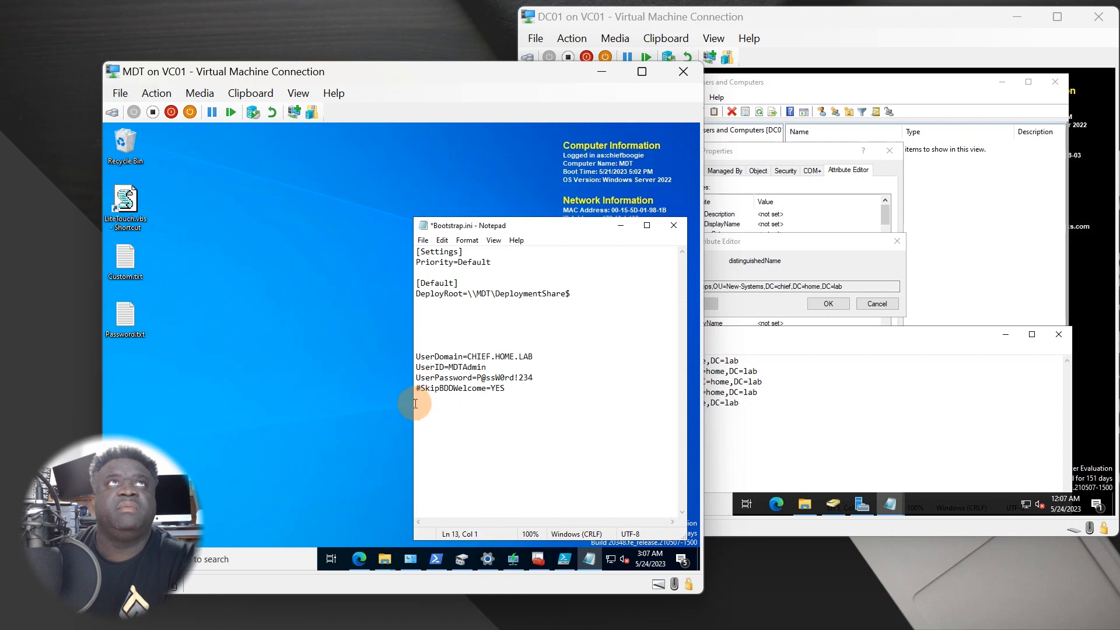
Step: Separate #SkipBDDWelcome=YES with a blank line and reduce the gap between DeployRoot and UserDomain to one blank line
{"action": "left_click", "coordinate": [416, 387]}
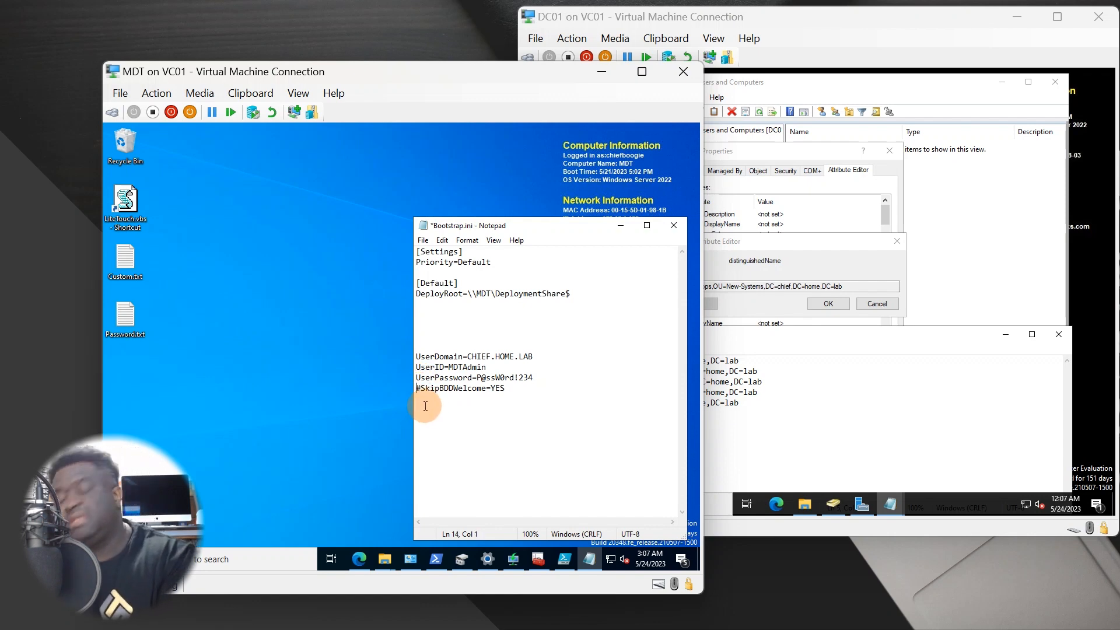
{"action": "key", "text": "Return"}
{"action": "left_click", "coordinate": [429, 304]}
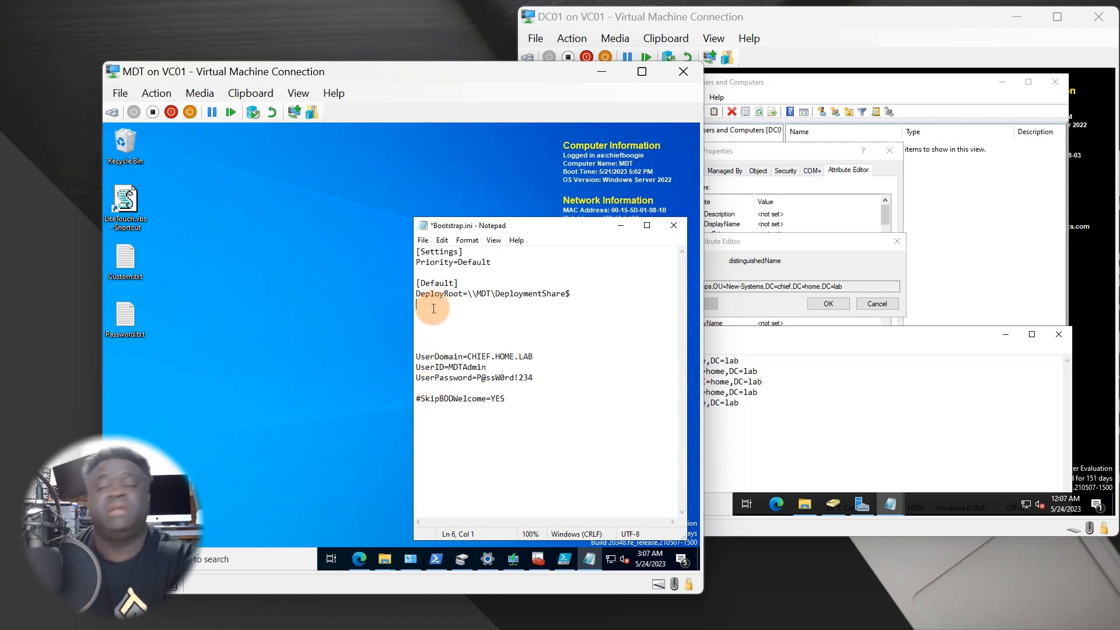
{"action": "key", "text": "Delete"}
{"action": "key", "text": "Delete"}
{"action": "key", "text": "Delete"}
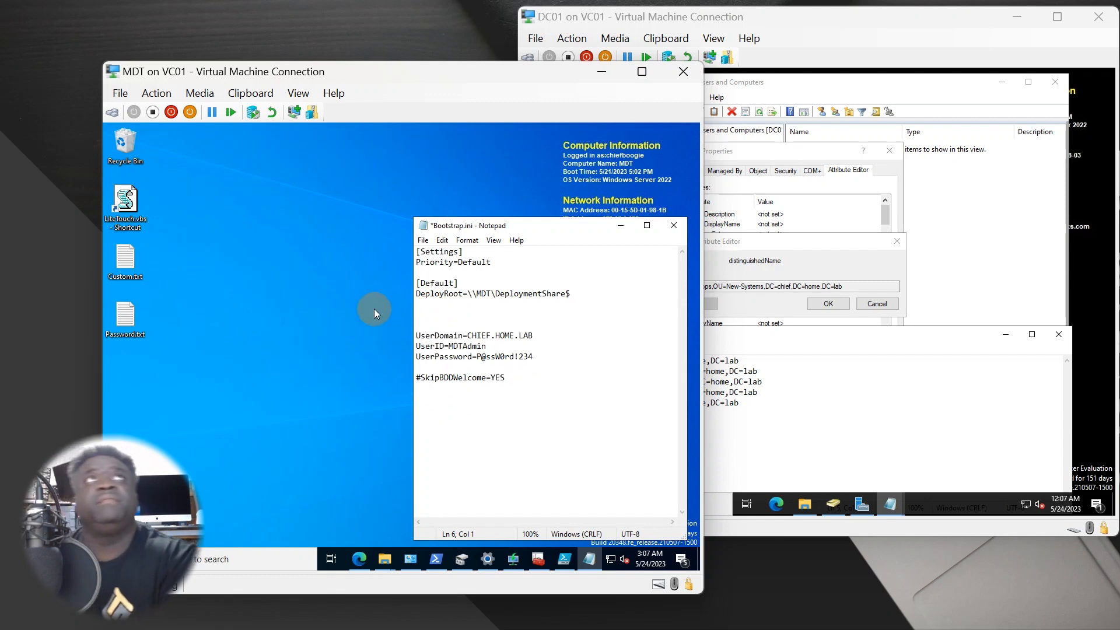
{"action": "key", "text": "Delete"}
{"action": "key", "text": "Delete"}
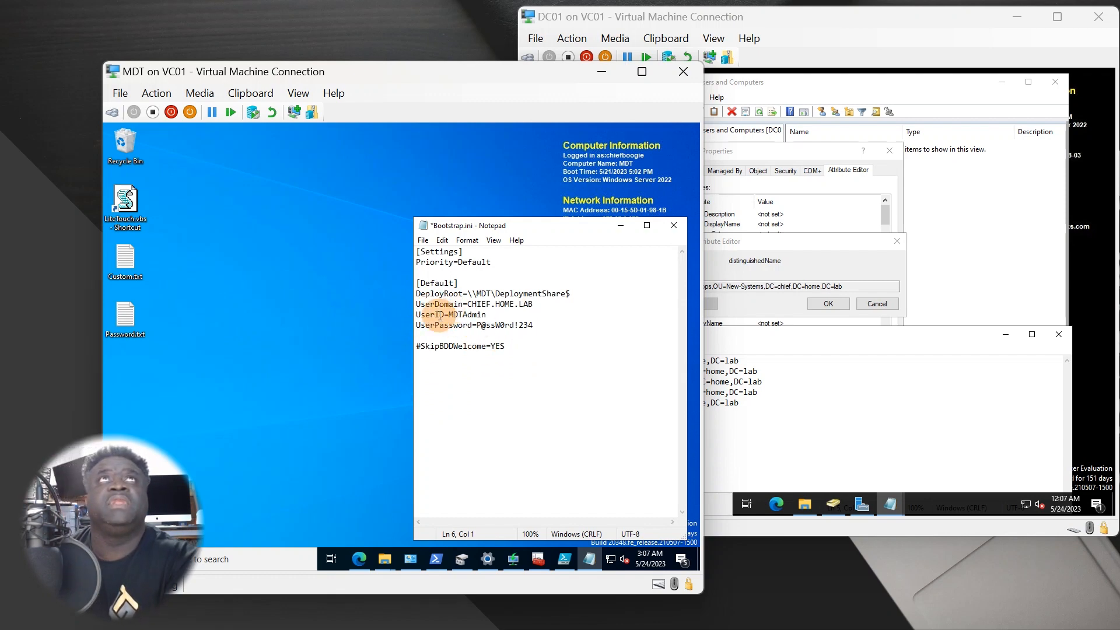
{"action": "key", "text": "Return"}
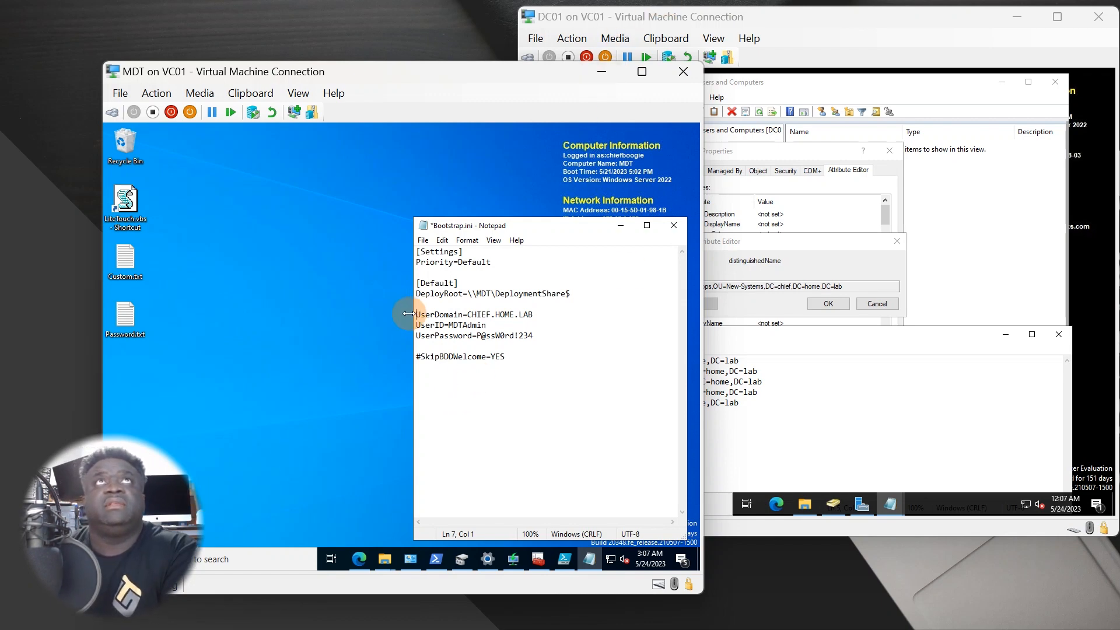
Step: Save the changes to Bootstrap.ini and move its window up, clear of the taskbar
{"action": "left_click_drag", "start_coordinate": [563, 227], "coordinate": [560, 153]}
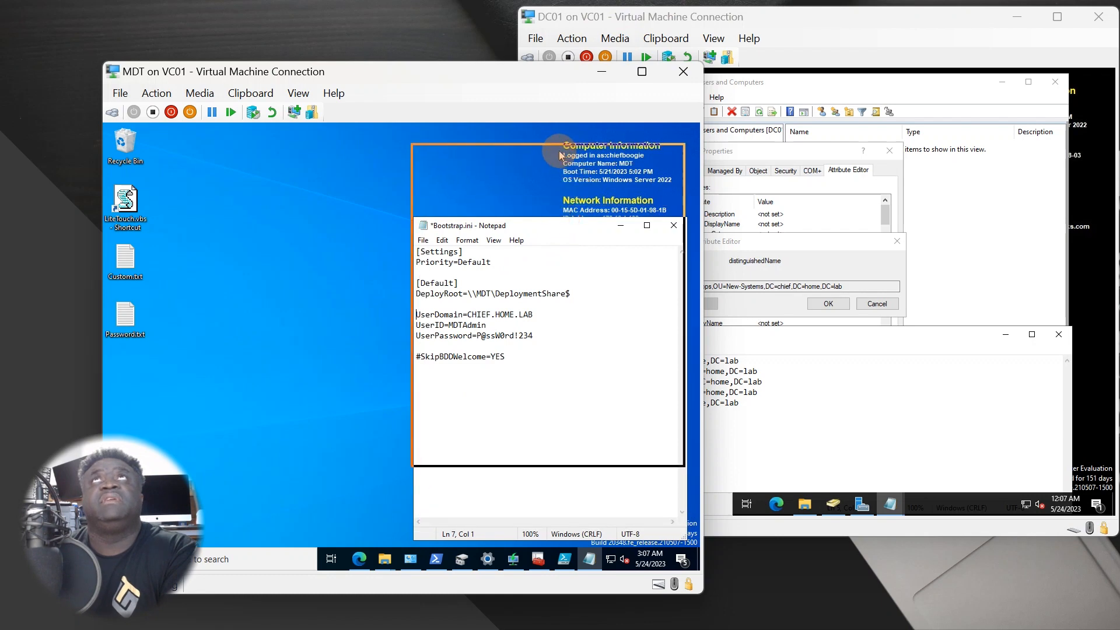
{"action": "left_click", "coordinate": [419, 167]}
{"action": "left_click", "coordinate": [429, 217]}
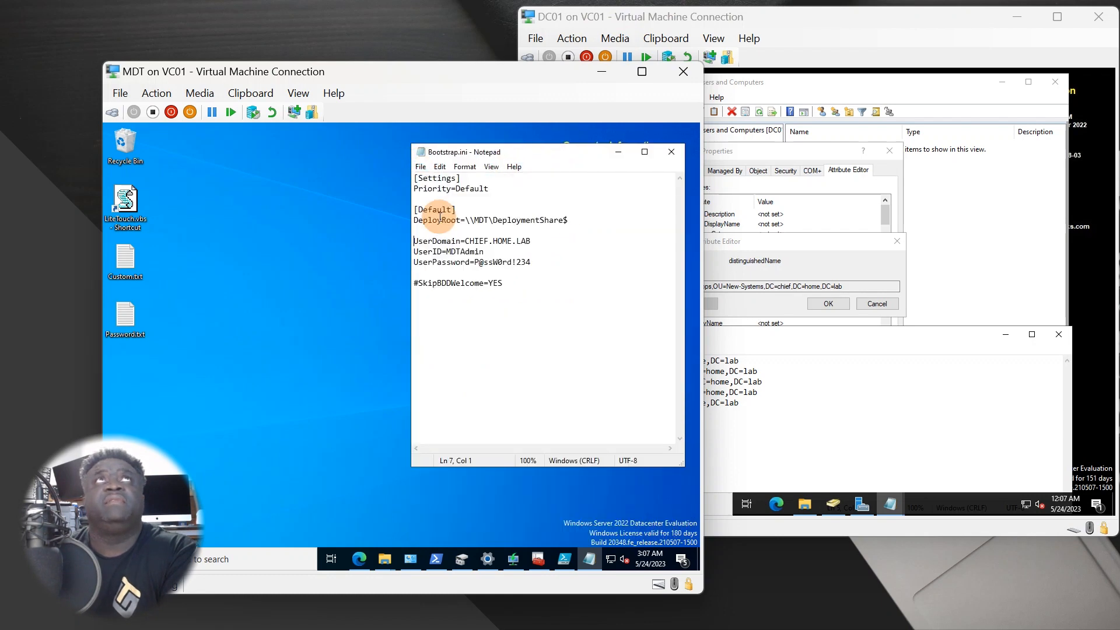
{"action": "left_click_drag", "start_coordinate": [563, 148], "coordinate": [571, 138]}
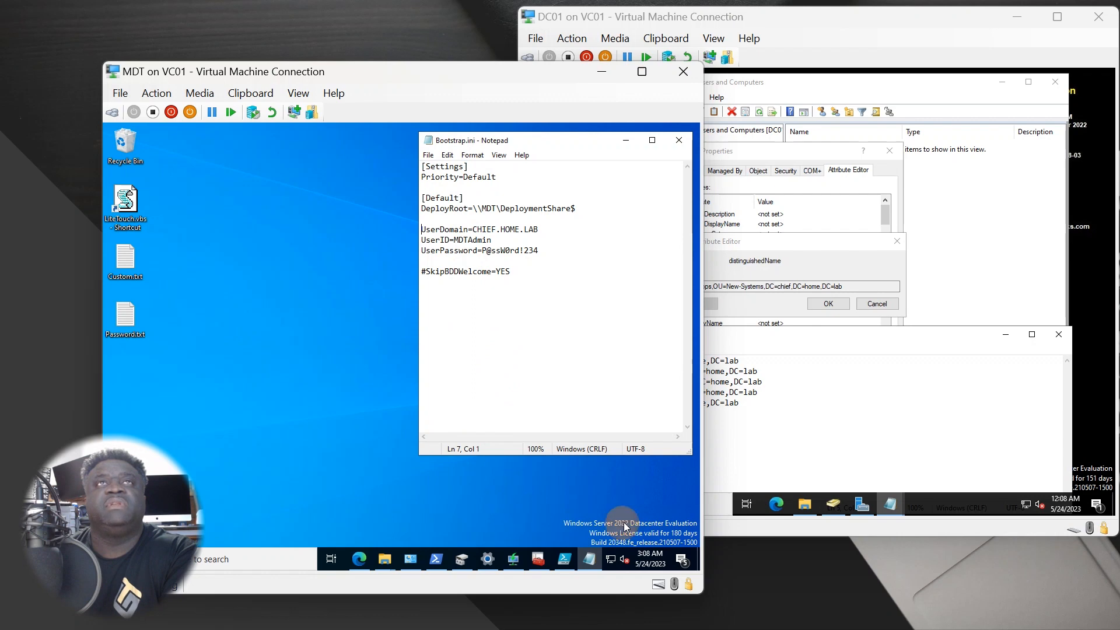
{"action": "left_click", "coordinate": [539, 559]}
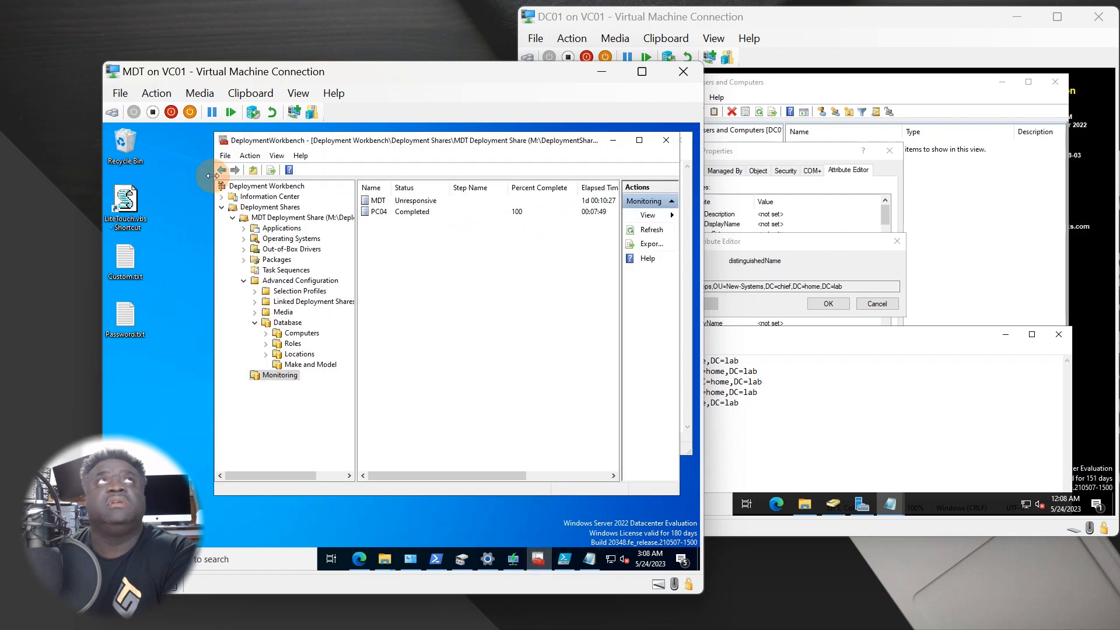
{"action": "right_click", "coordinate": [265, 219]}
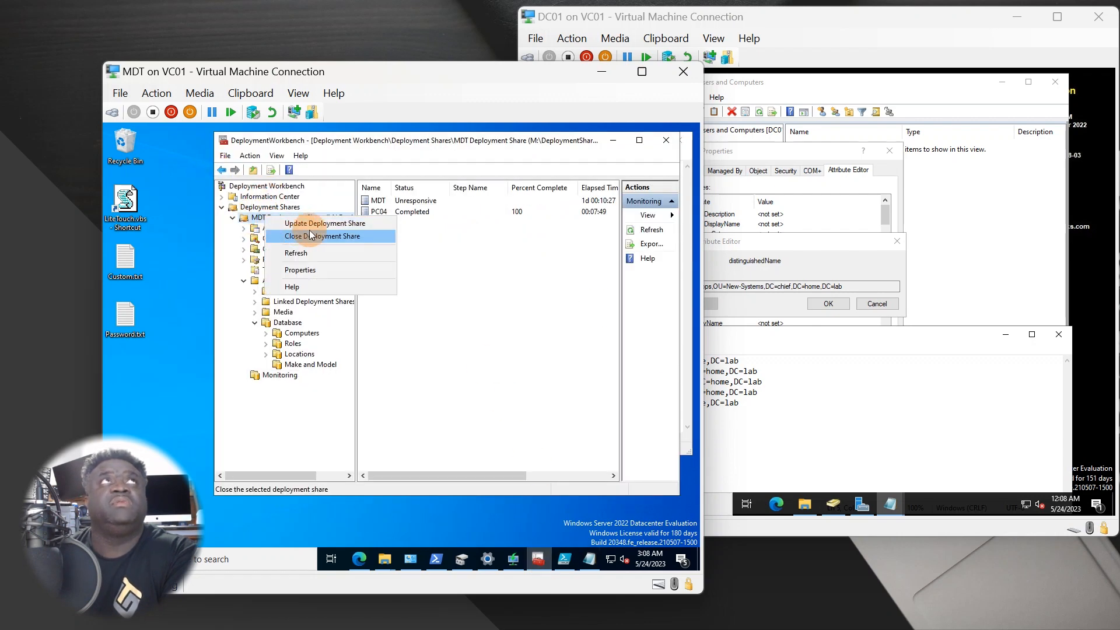
{"action": "left_click", "coordinate": [612, 141]}
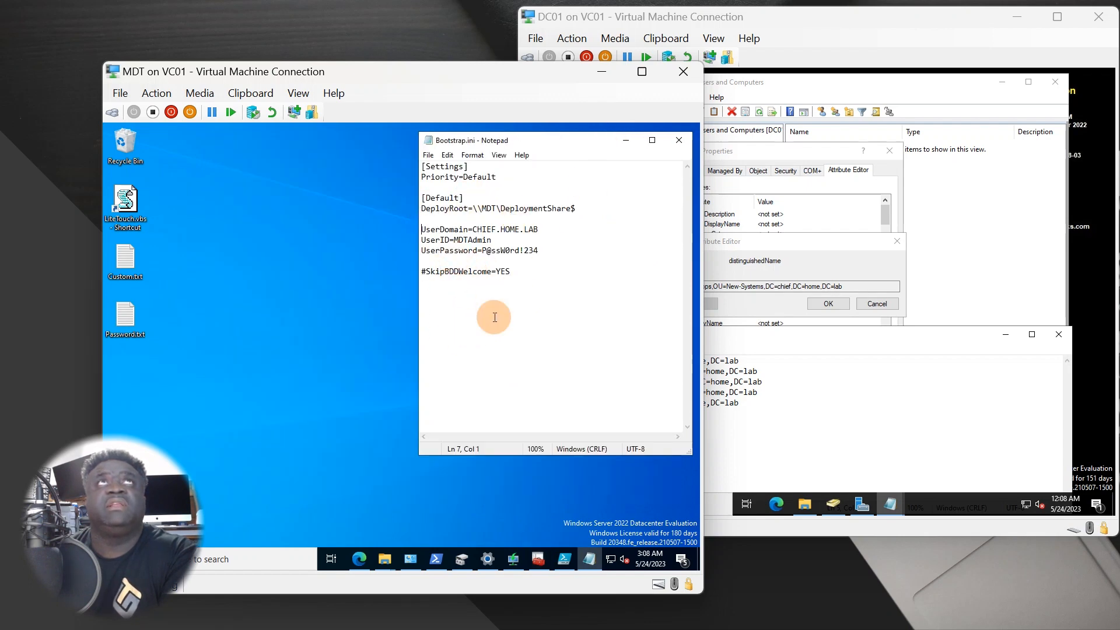
Step: Run the LiteTouch.vbs shortcut again, allow the Microsoft Deployment Toolkit, and compare the Task Sequence page with the credential settings in Bootstrap.ini
{"action": "double_click", "coordinate": [126, 216]}
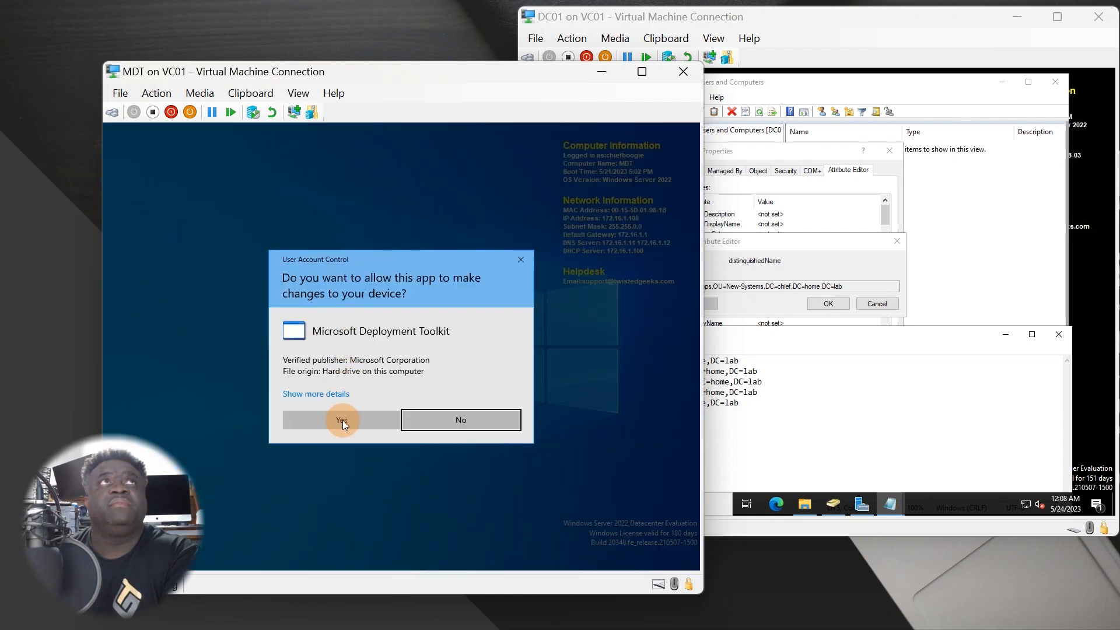
{"action": "left_click", "coordinate": [342, 420]}
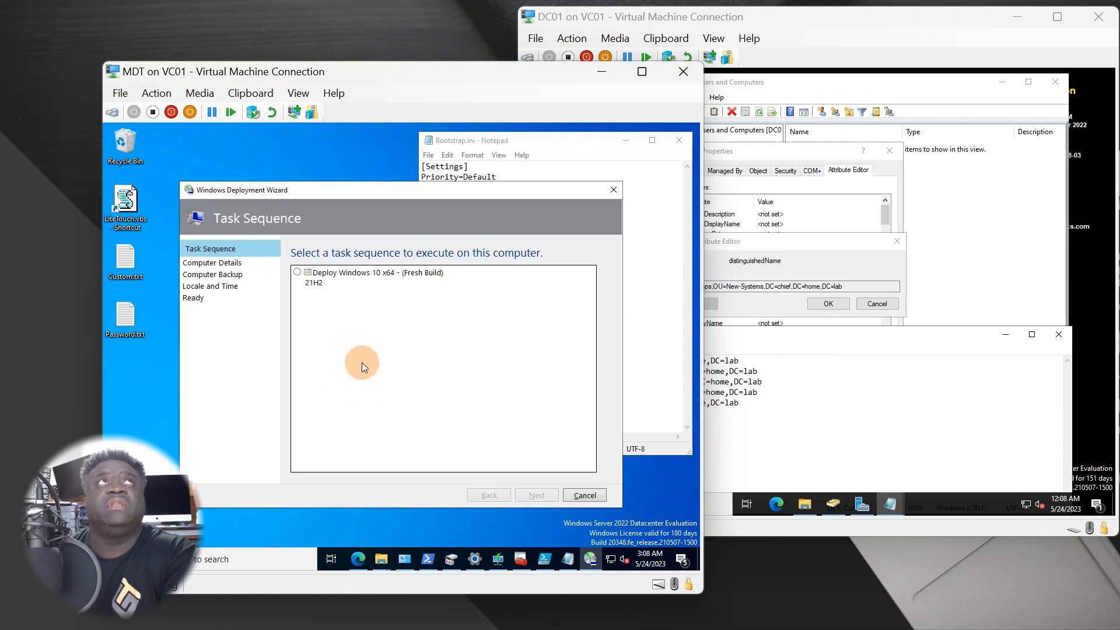
{"action": "left_click_drag", "start_coordinate": [307, 191], "coordinate": [314, 161]}
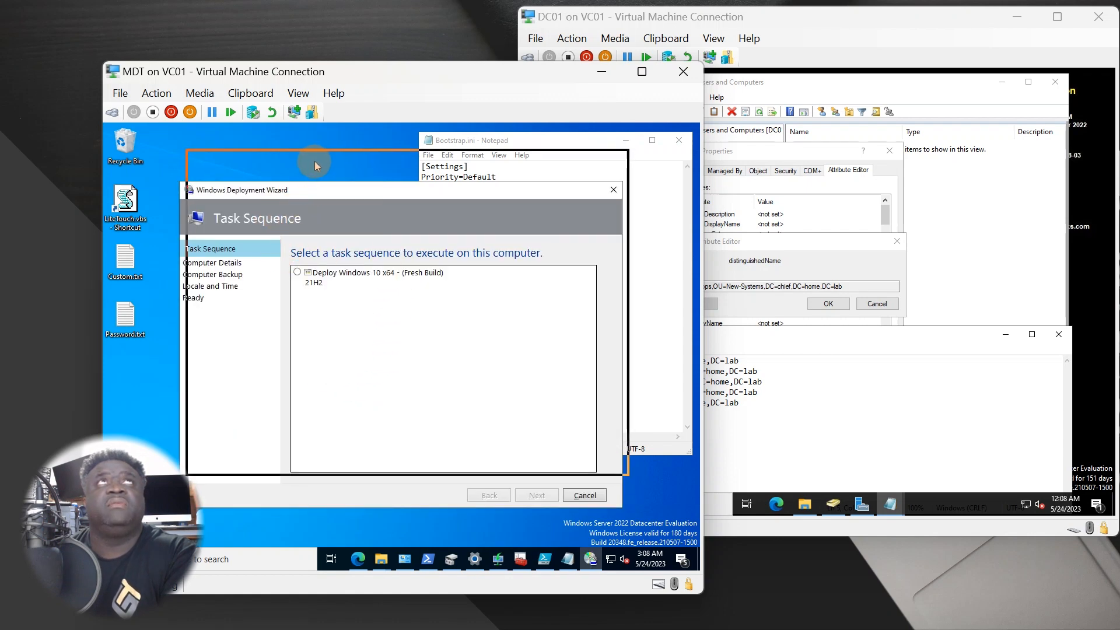
{"action": "left_click", "coordinate": [659, 364]}
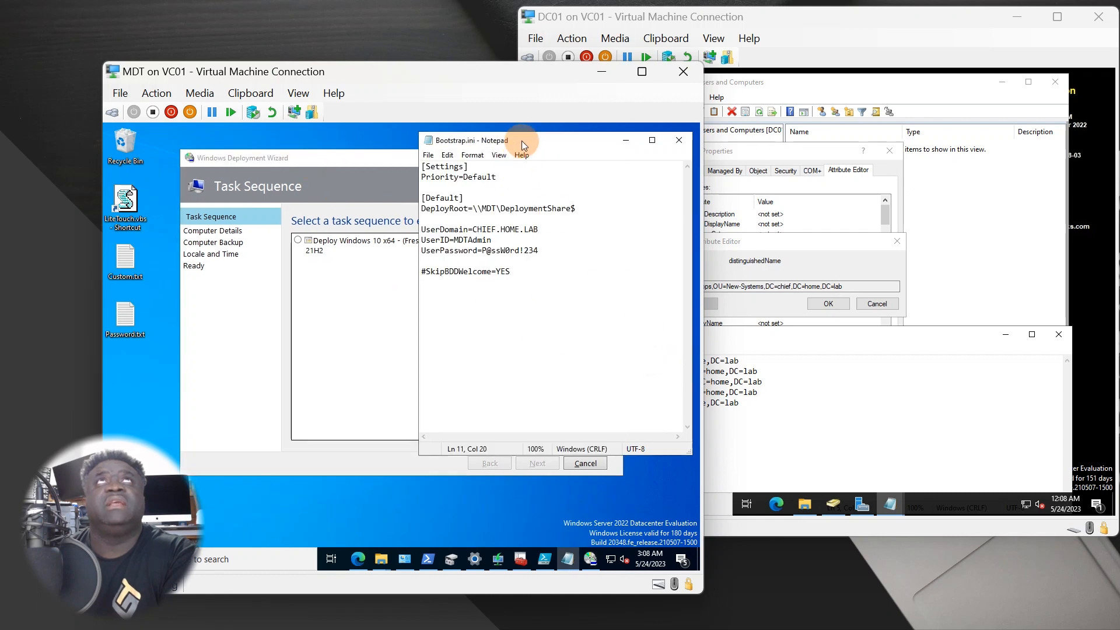
{"action": "left_click_drag", "start_coordinate": [522, 228], "coordinate": [521, 224]}
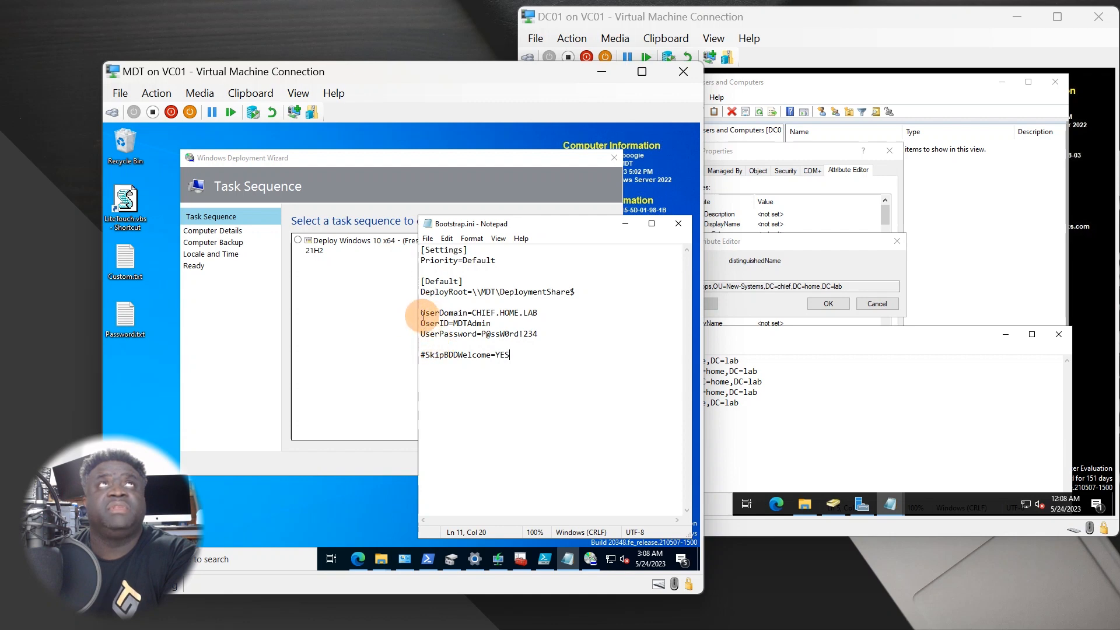
{"action": "left_click", "coordinate": [249, 328]}
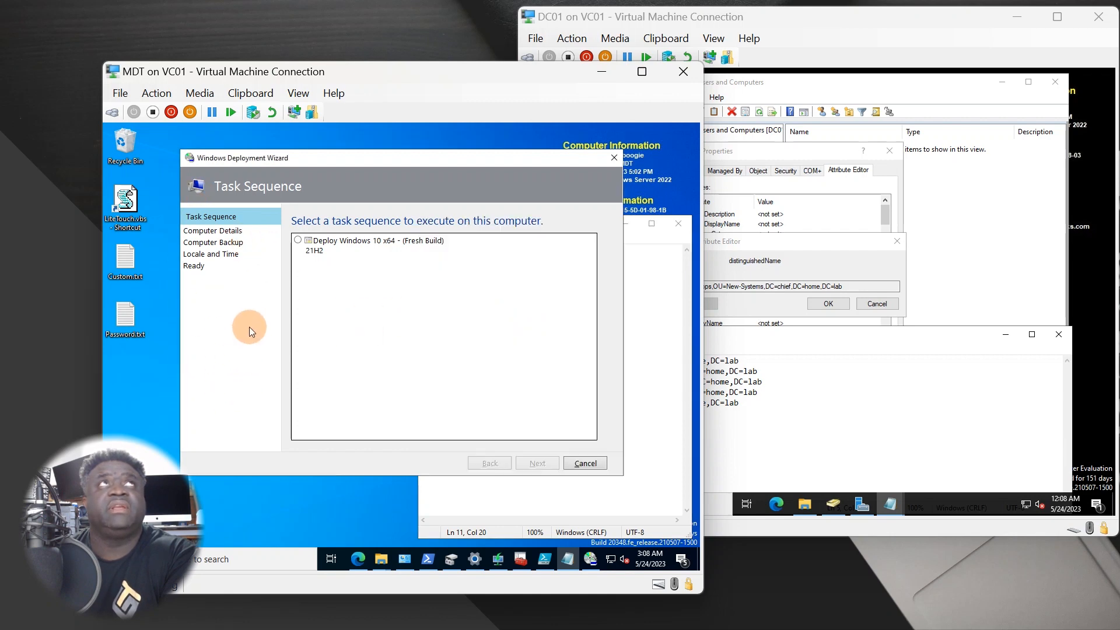
Step: Uncomment the SkipBDDWelcome=YES line in Bootstrap.ini, save the file and close it
{"action": "left_click", "coordinate": [476, 491]}
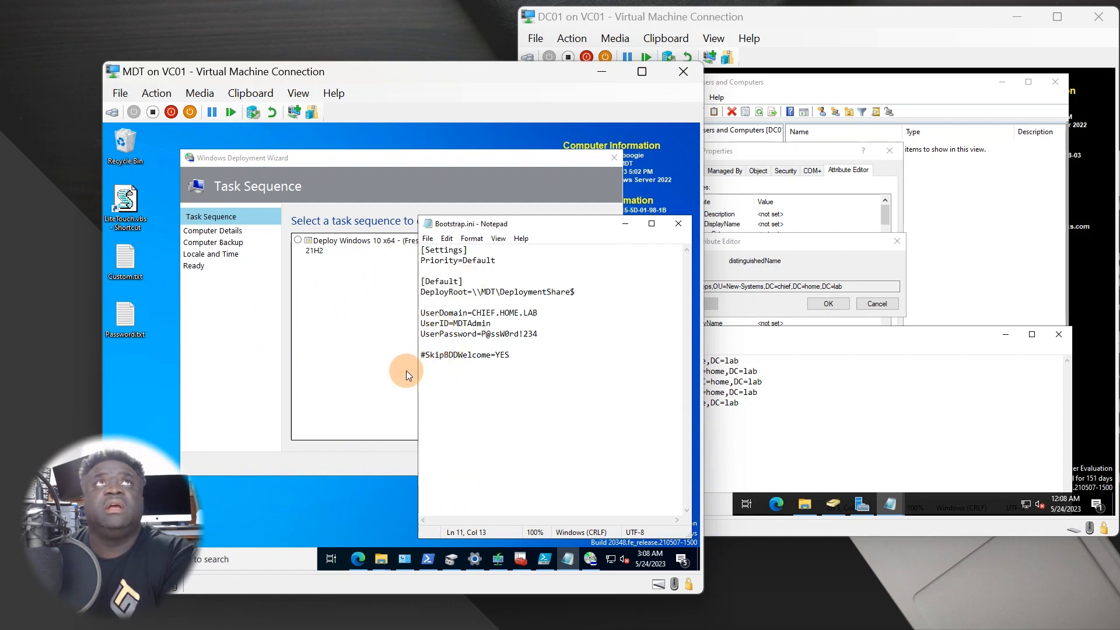
{"action": "left_click", "coordinate": [427, 357]}
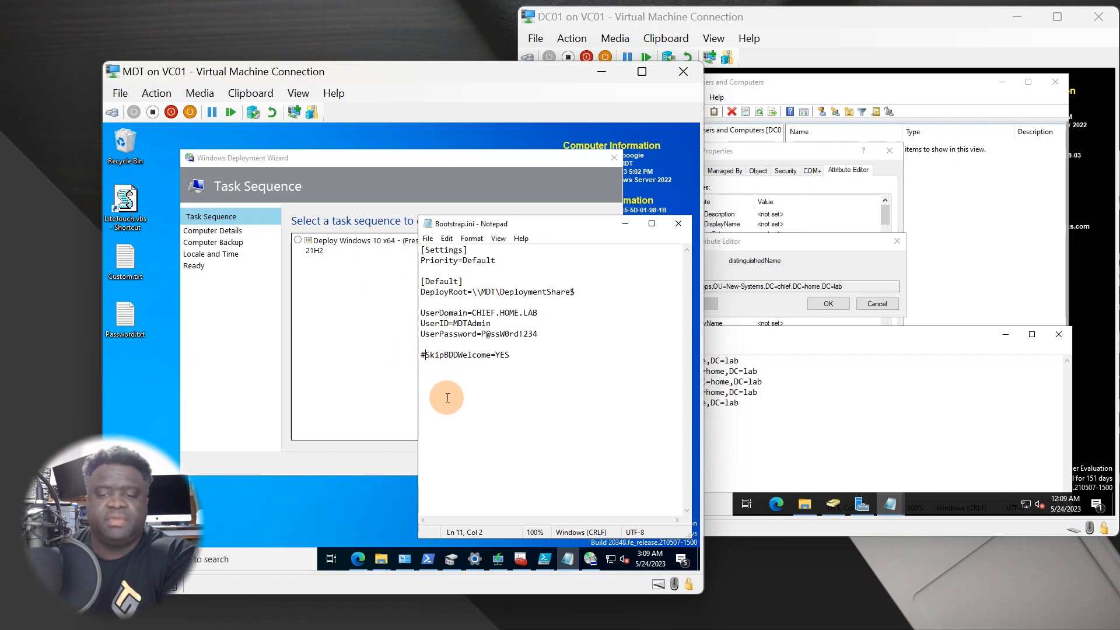
{"action": "key", "text": "BackSpace"}
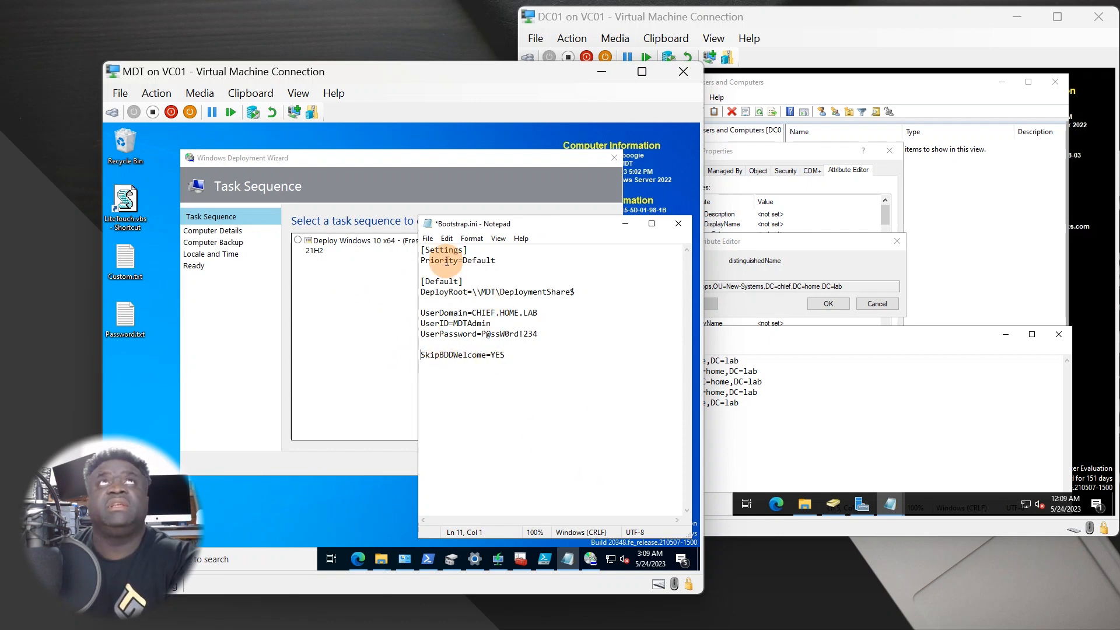
{"action": "left_click", "coordinate": [427, 238]}
{"action": "left_click", "coordinate": [456, 293]}
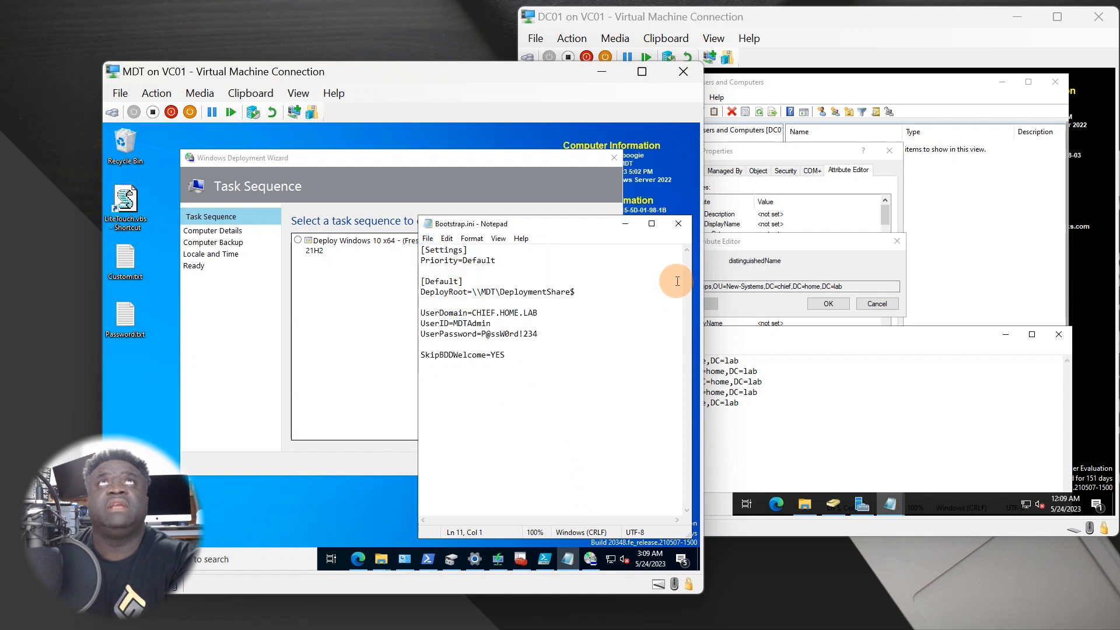
{"action": "left_click", "coordinate": [676, 224]}
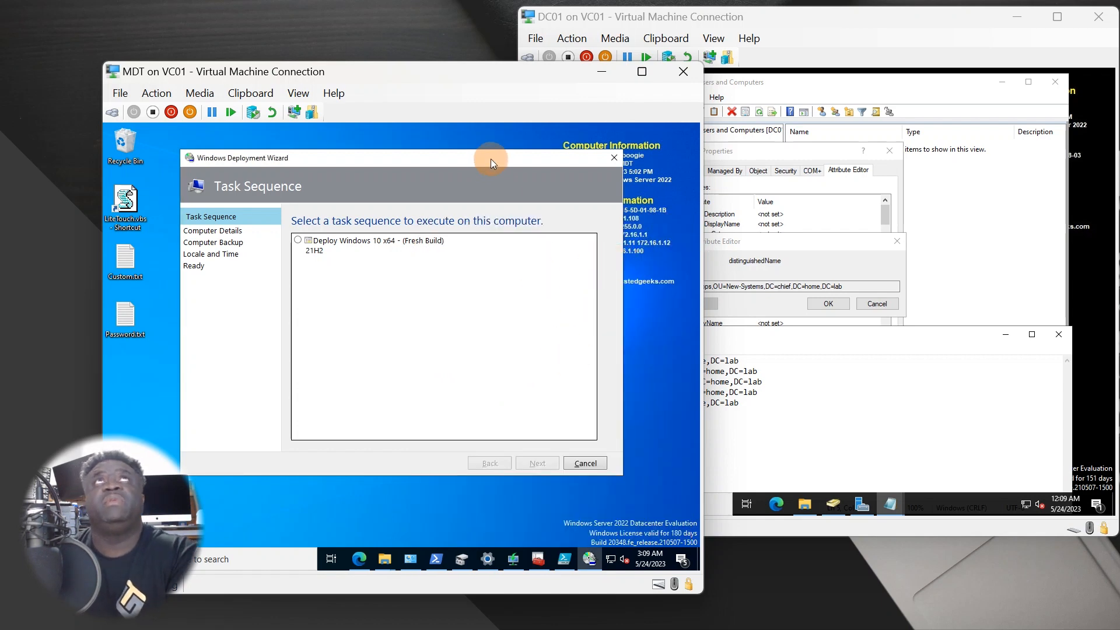
Step: Choose the Deploy Windows 10 x64 - (Fresh Build) task sequence in the Windows Deployment Wizard and proceed to Computer Details
{"action": "left_click_drag", "start_coordinate": [491, 158], "coordinate": [548, 216]}
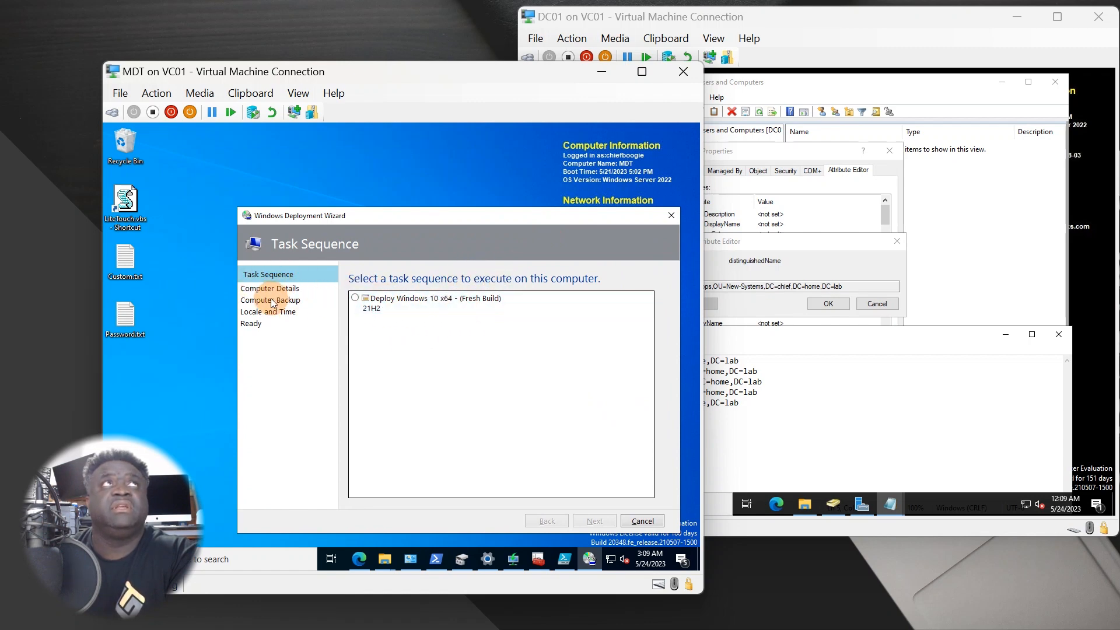
{"action": "left_click", "coordinate": [380, 299]}
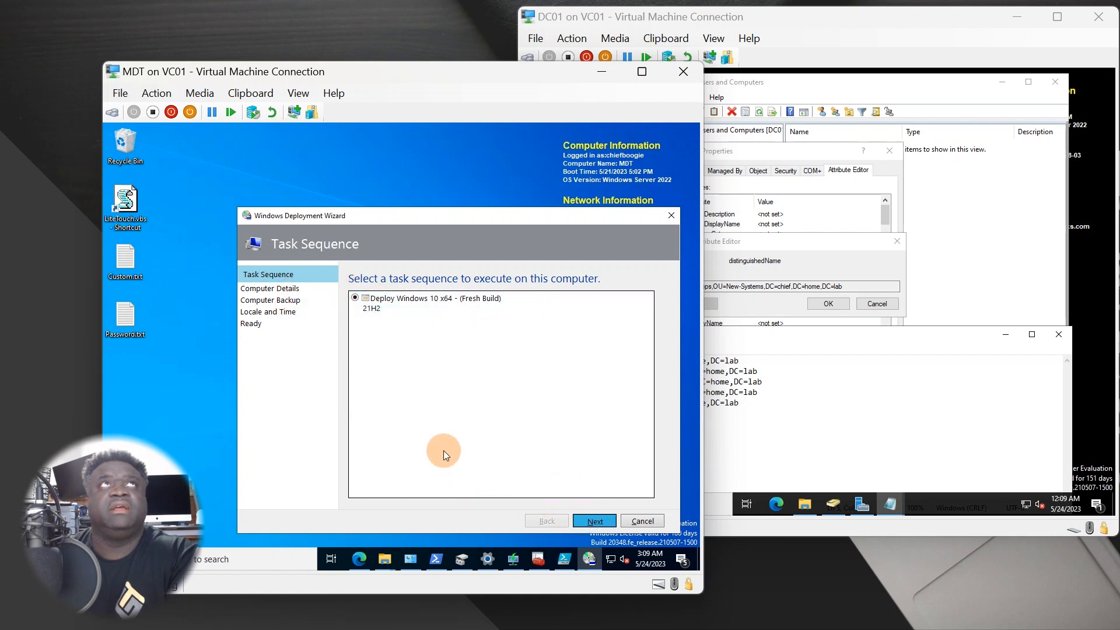
{"action": "key", "text": "Return"}
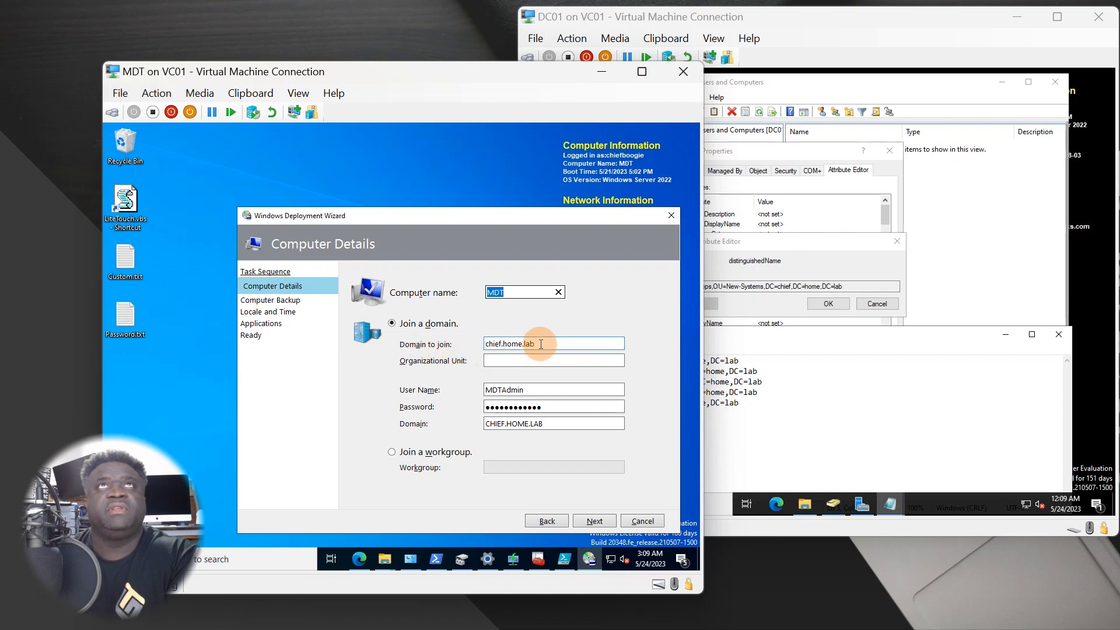
Step: Review the domain-join fields on the Computer Details page and compare the Organizational Unit field with the OU paths in DC01's Custom.txt
{"action": "left_click", "coordinate": [528, 391]}
{"action": "left_click", "coordinate": [553, 408]}
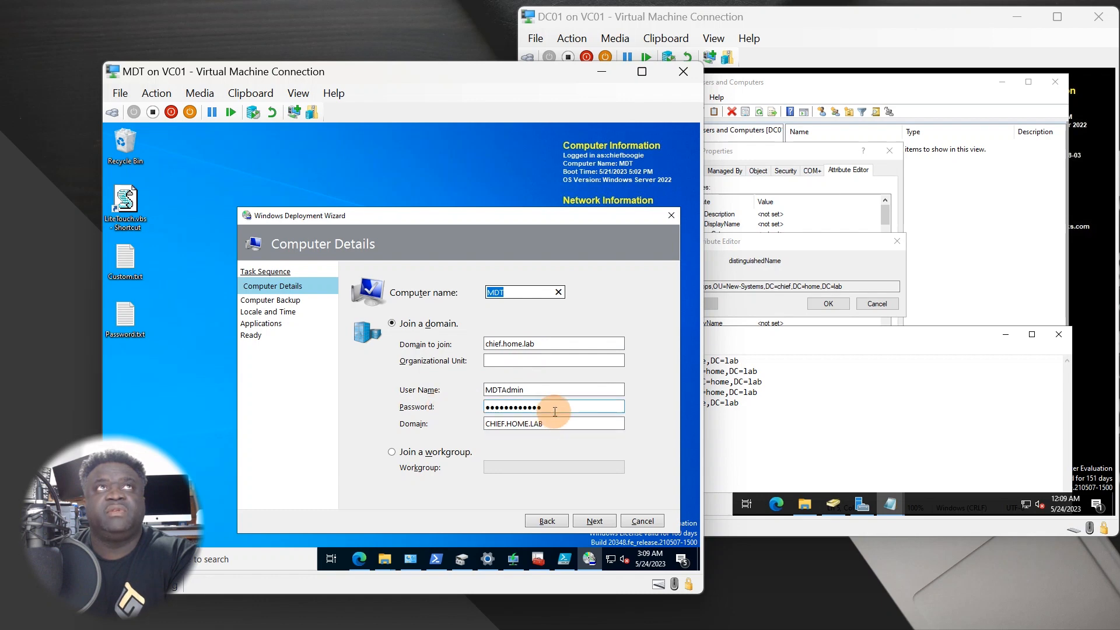
{"action": "left_click", "coordinate": [565, 422]}
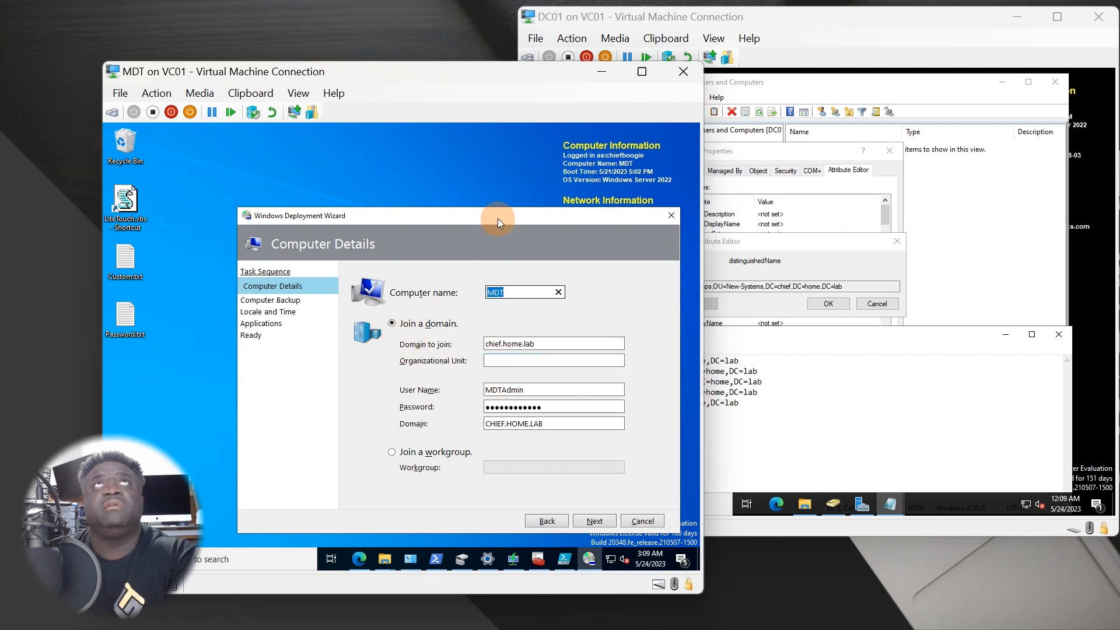
{"action": "left_click_drag", "start_coordinate": [498, 208], "coordinate": [479, 162]}
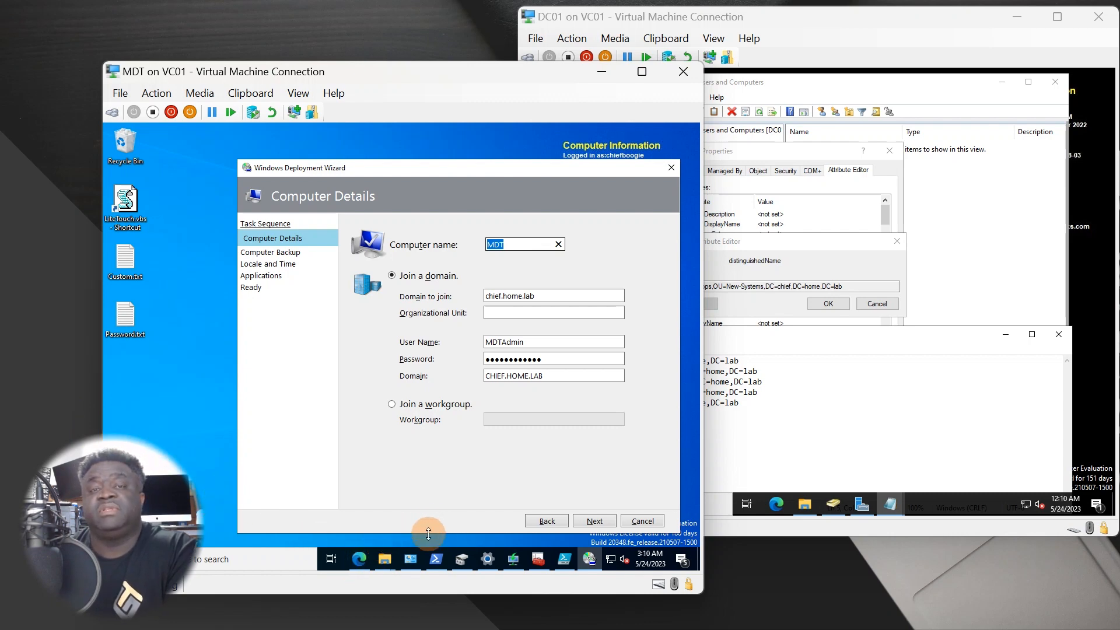
{"action": "left_click", "coordinate": [489, 312]}
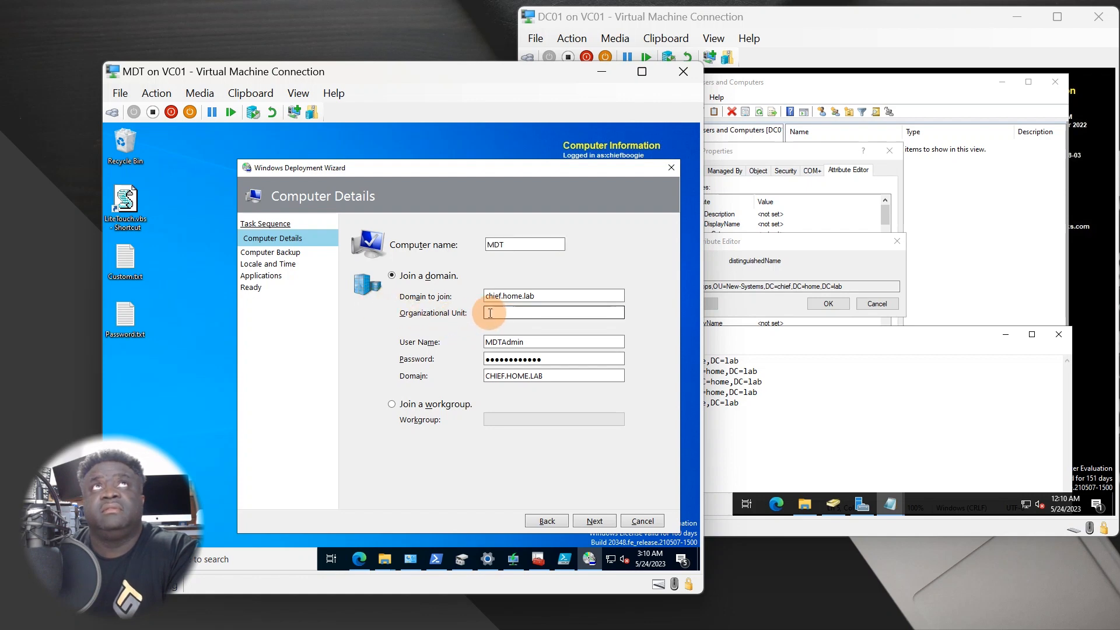
{"action": "left_click", "coordinate": [759, 402]}
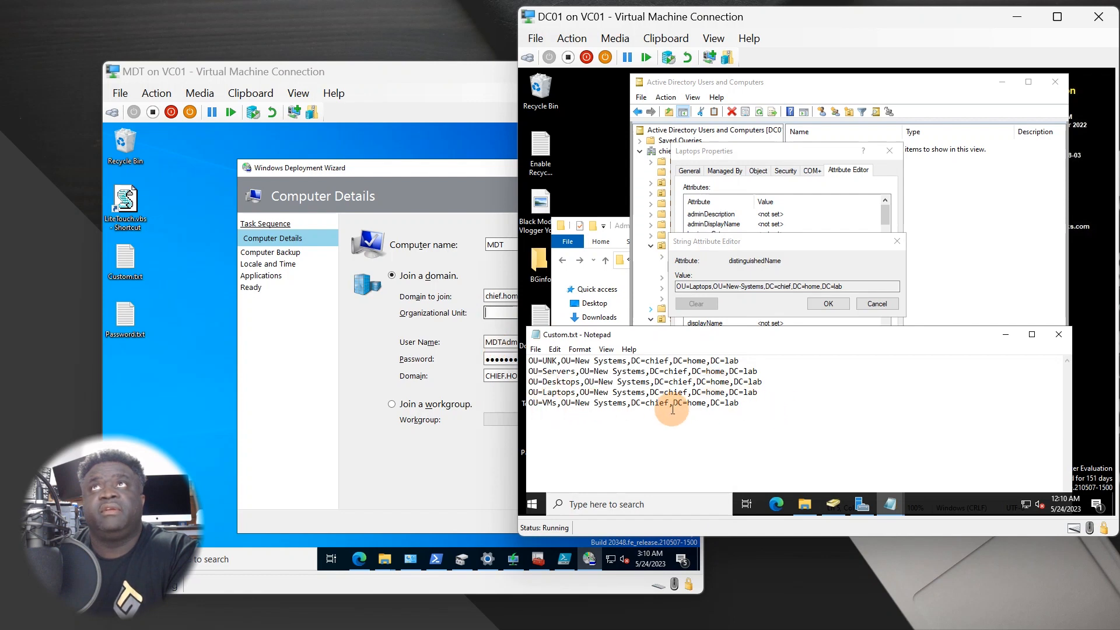
{"action": "left_click", "coordinate": [344, 161]}
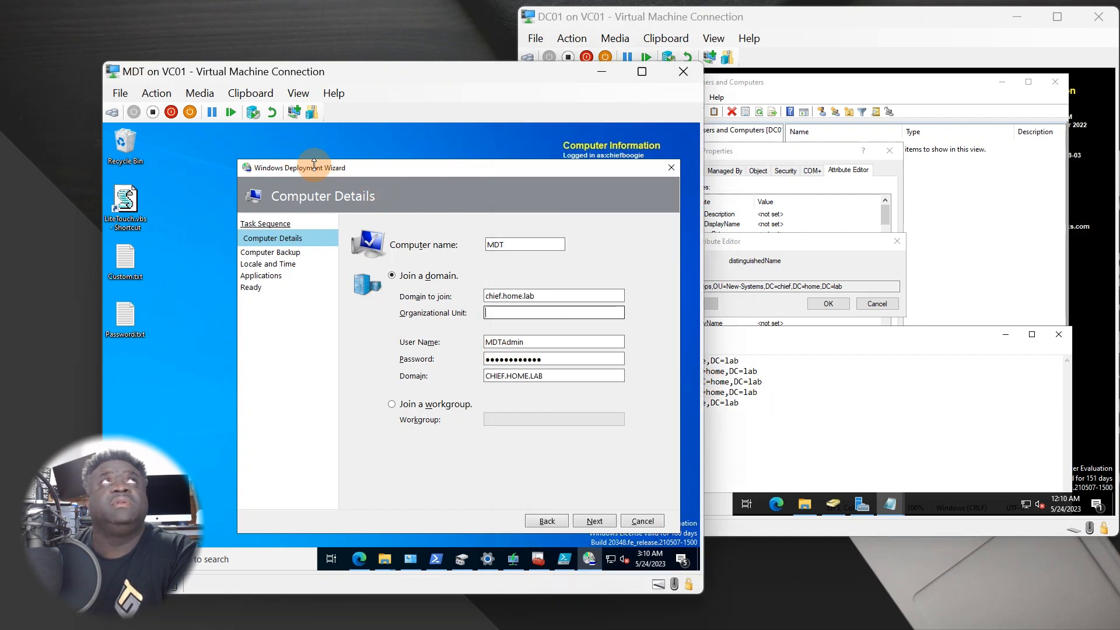
{"action": "left_click_drag", "start_coordinate": [336, 173], "coordinate": [316, 170]}
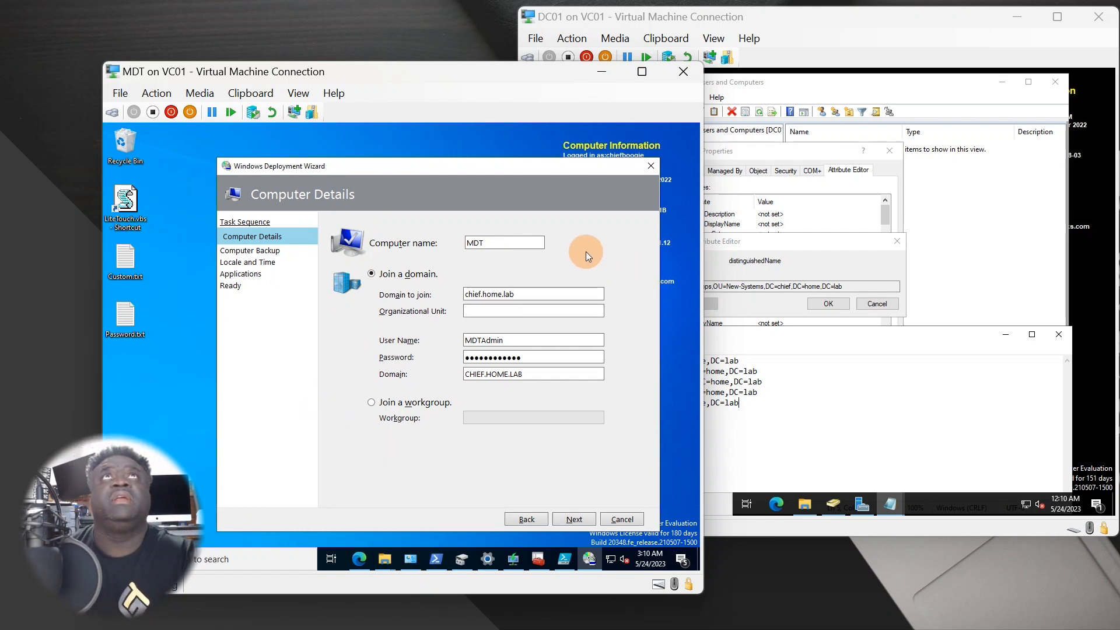
Step: Reload the deployment wizard, return to its Computer Details page and move the window clear of the taskbar
{"action": "key", "text": "F5"}
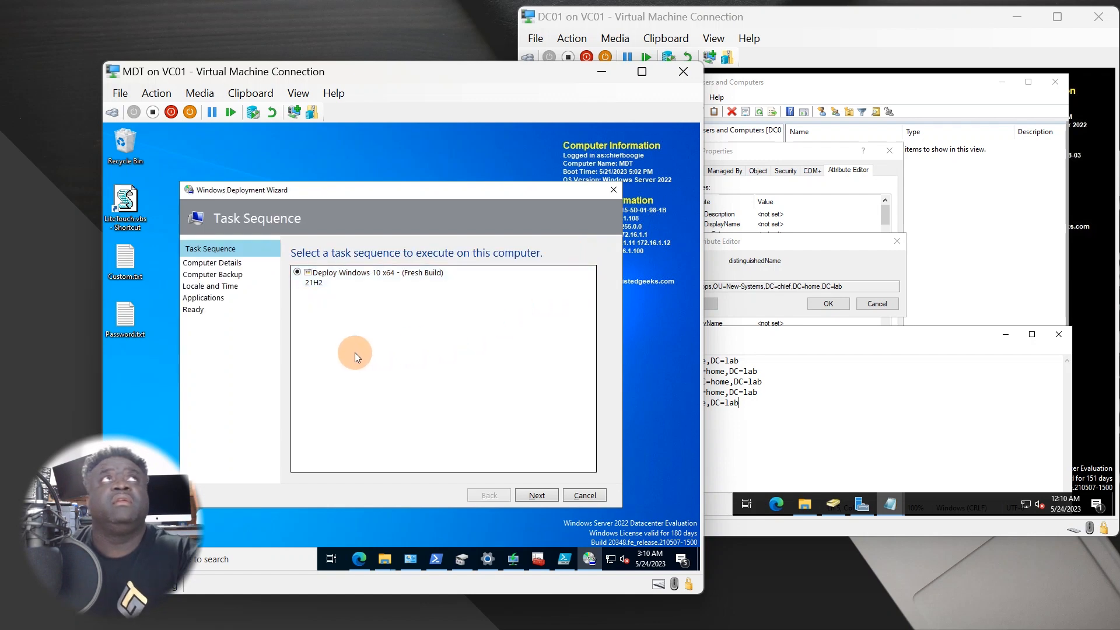
{"action": "left_click", "coordinate": [531, 494]}
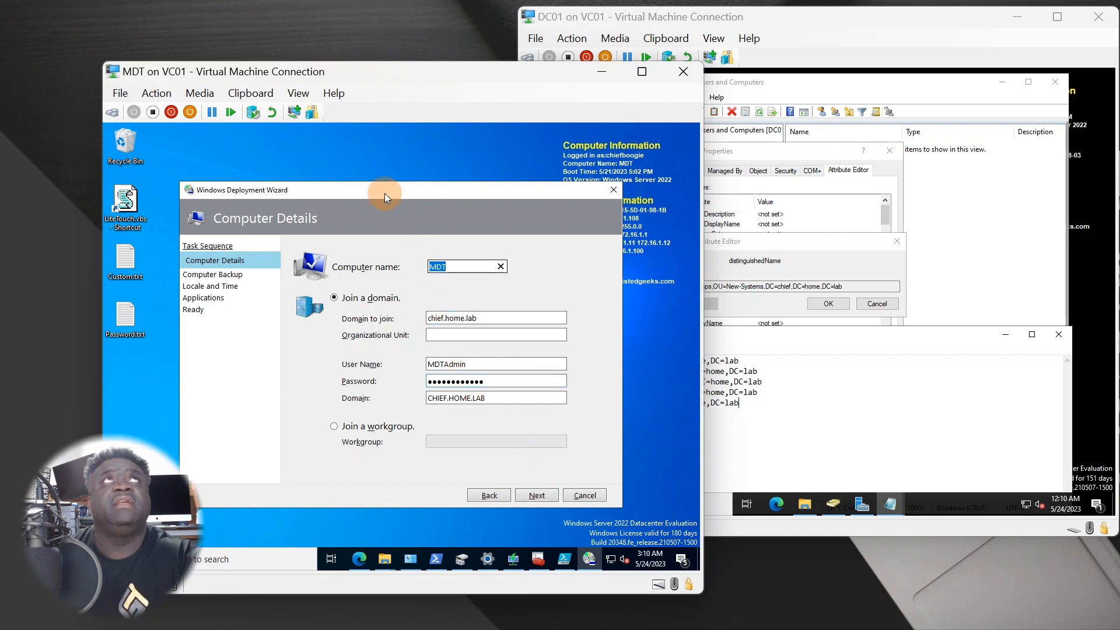
{"action": "left_click_drag", "start_coordinate": [385, 197], "coordinate": [357, 150]}
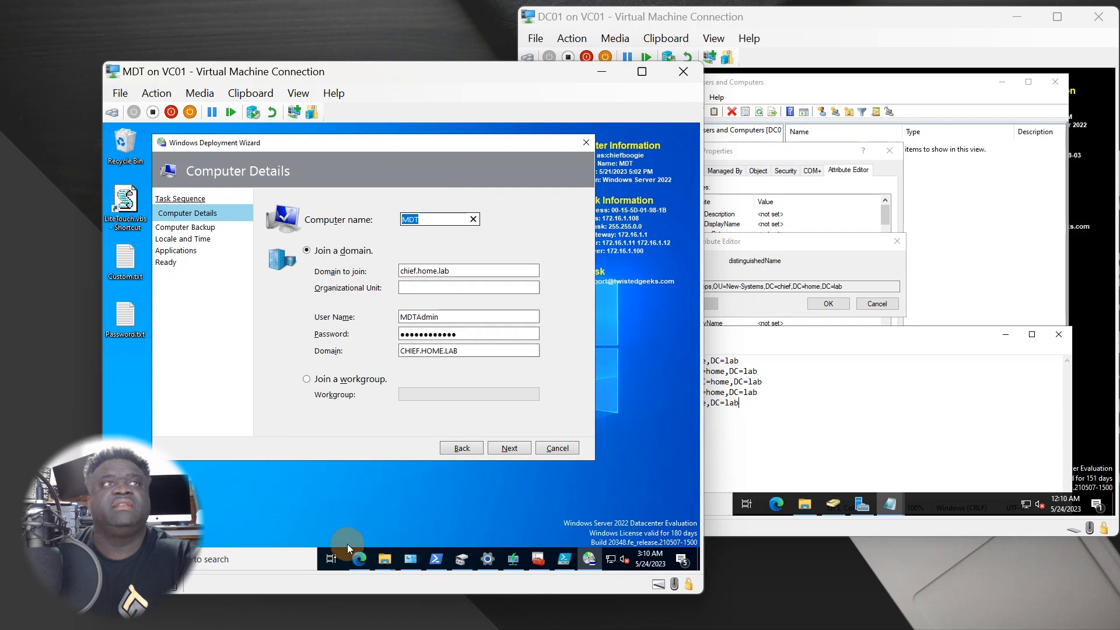
Step: Open CustomSettings.ini from the DeploymentShare$ Control folder, minimize the folder window and place the file over the deployment wizard
{"action": "left_click", "coordinate": [384, 559]}
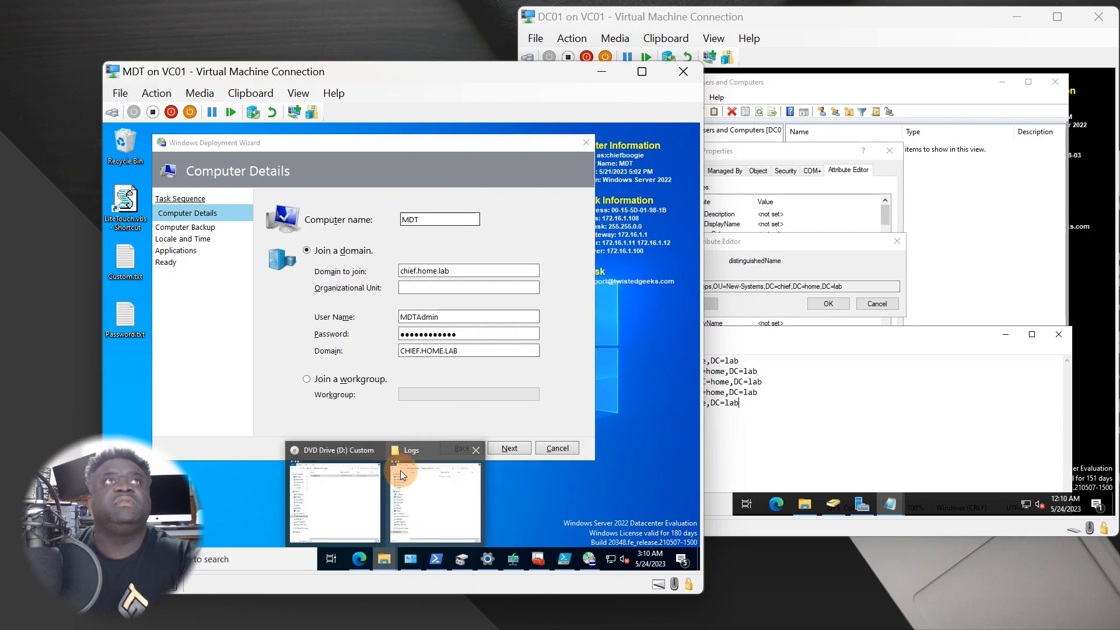
{"action": "left_click", "coordinate": [408, 484]}
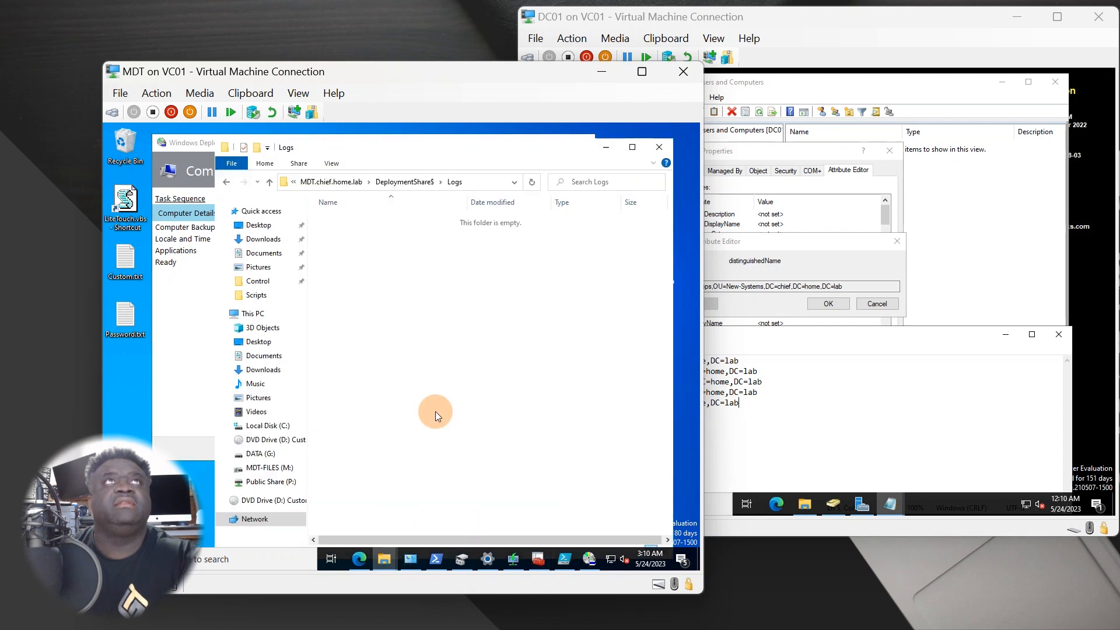
{"action": "left_click", "coordinate": [400, 182]}
{"action": "left_click", "coordinate": [347, 283]}
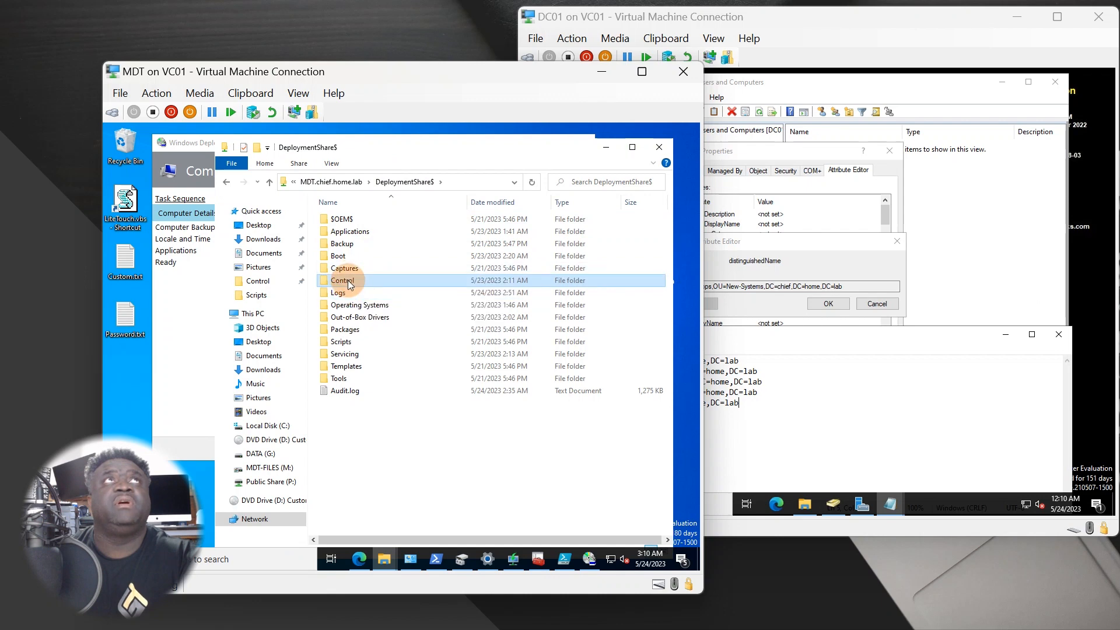
{"action": "double_click", "coordinate": [347, 282]}
{"action": "double_click", "coordinate": [350, 272]}
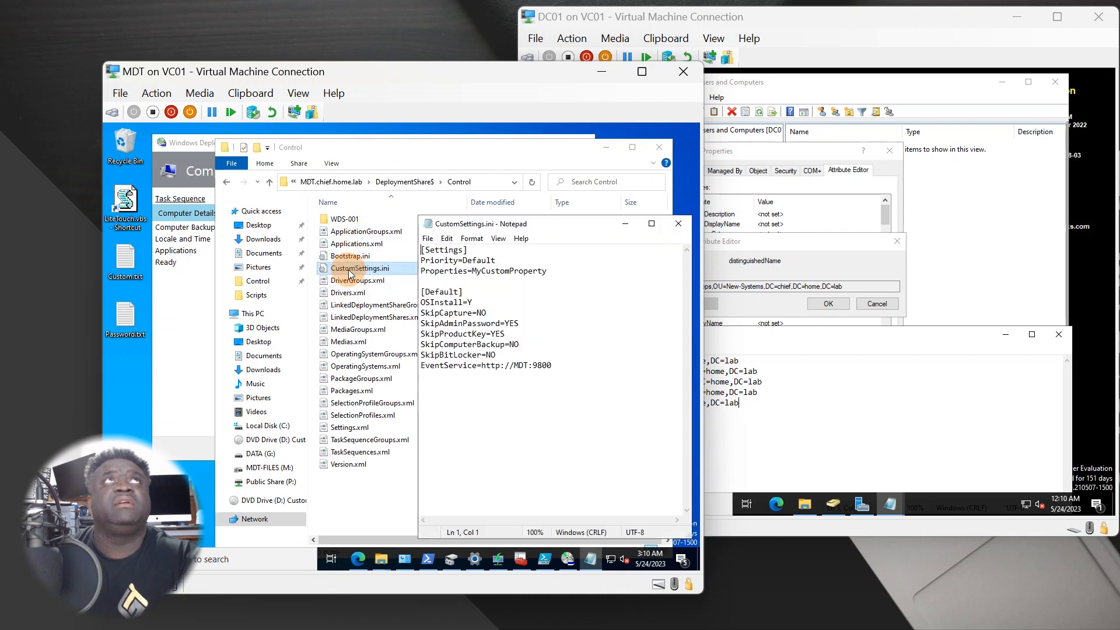
{"action": "left_click", "coordinate": [608, 151]}
{"action": "left_click_drag", "start_coordinate": [547, 226], "coordinate": [525, 224]}
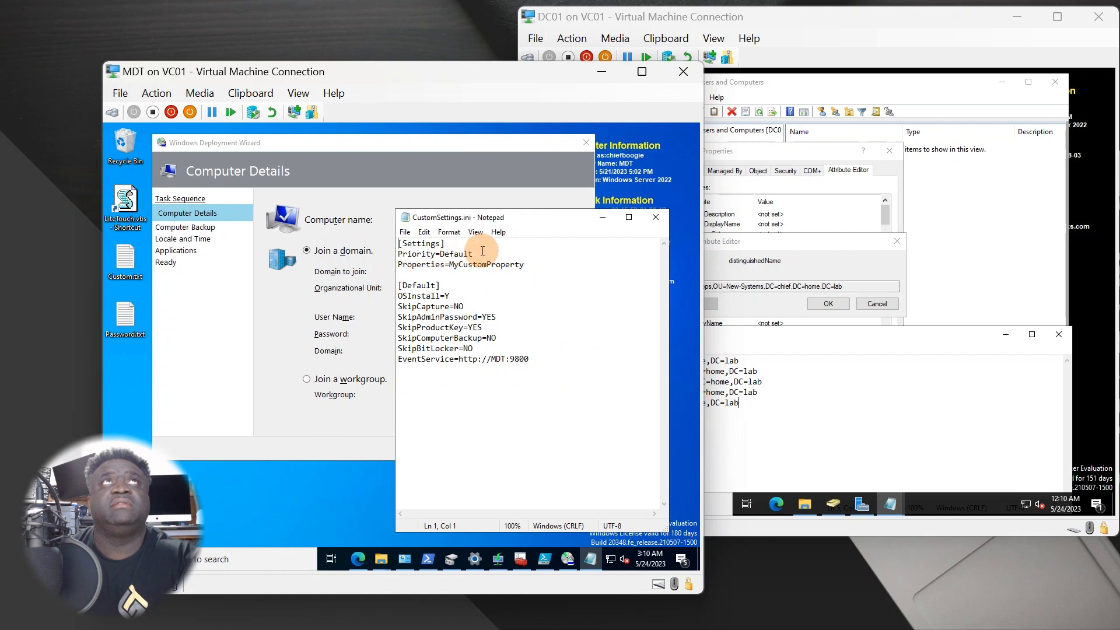
{"action": "left_click_drag", "start_coordinate": [536, 222], "coordinate": [557, 238]}
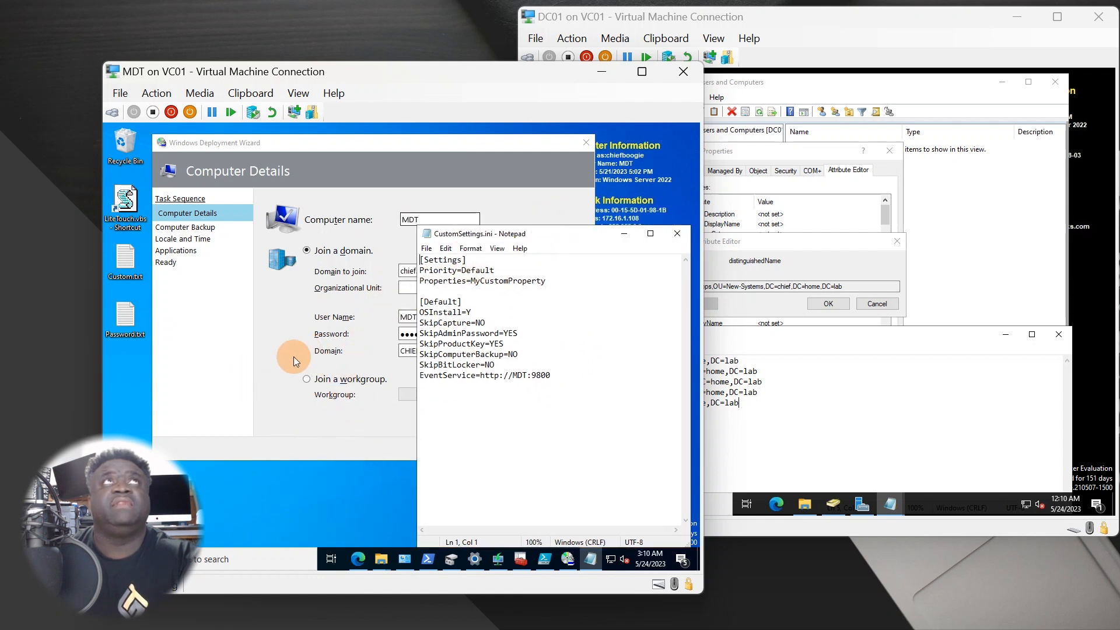
Step: Add blank lines after EventService in CustomSettings.ini, and open the MDT desktop's Custom.txt beside it
{"action": "left_click", "coordinate": [285, 451]}
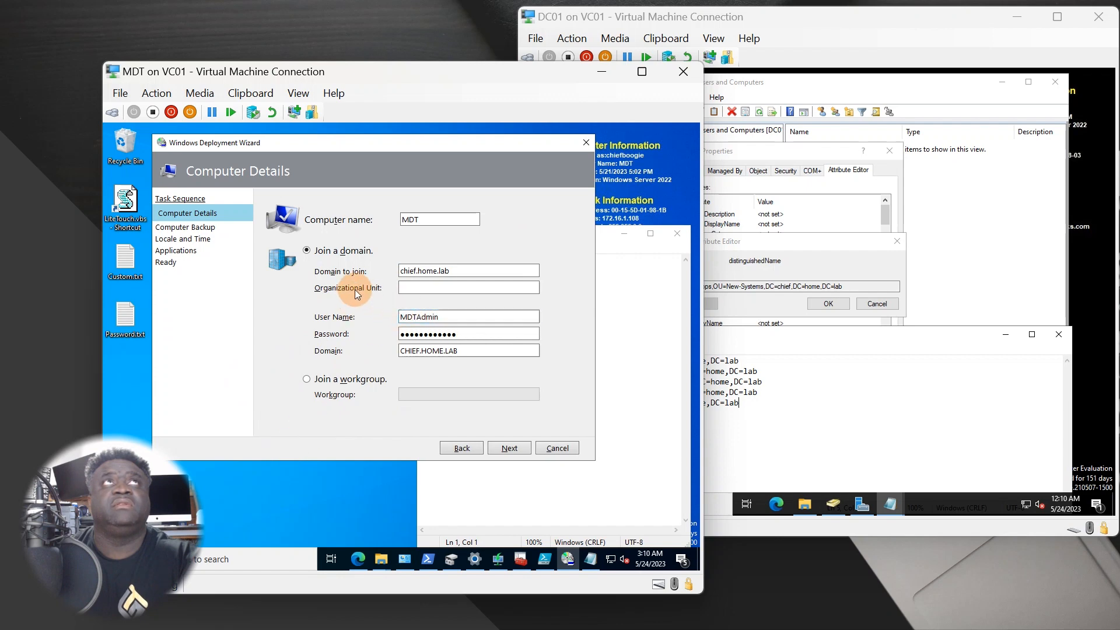
{"action": "left_click", "coordinate": [589, 377]}
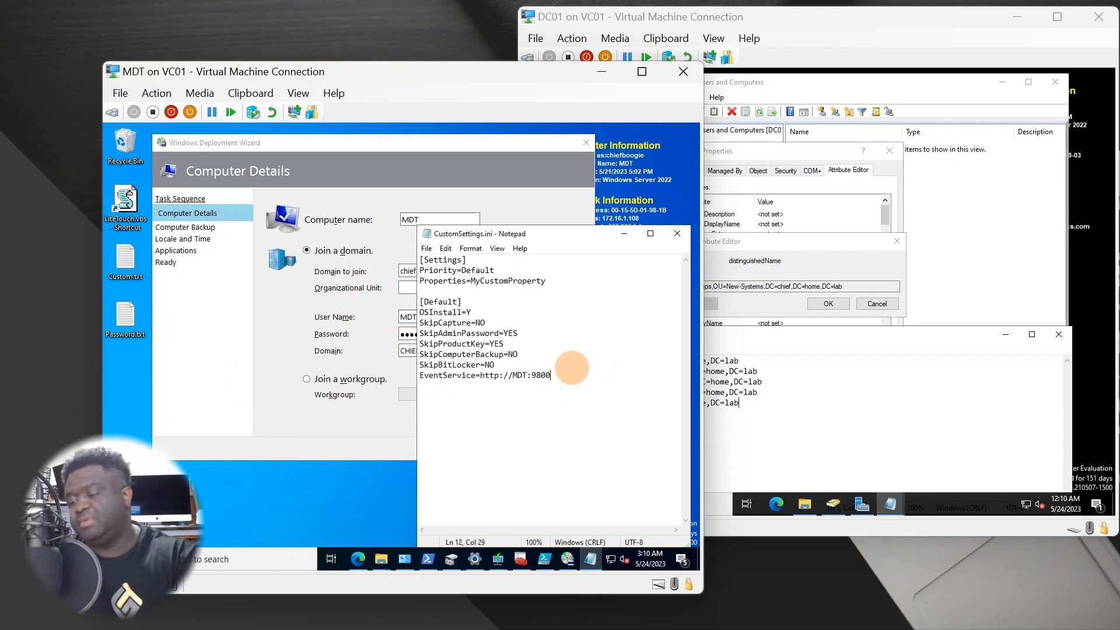
{"action": "double_click", "coordinate": [127, 265]}
{"action": "left_click", "coordinate": [529, 252]}
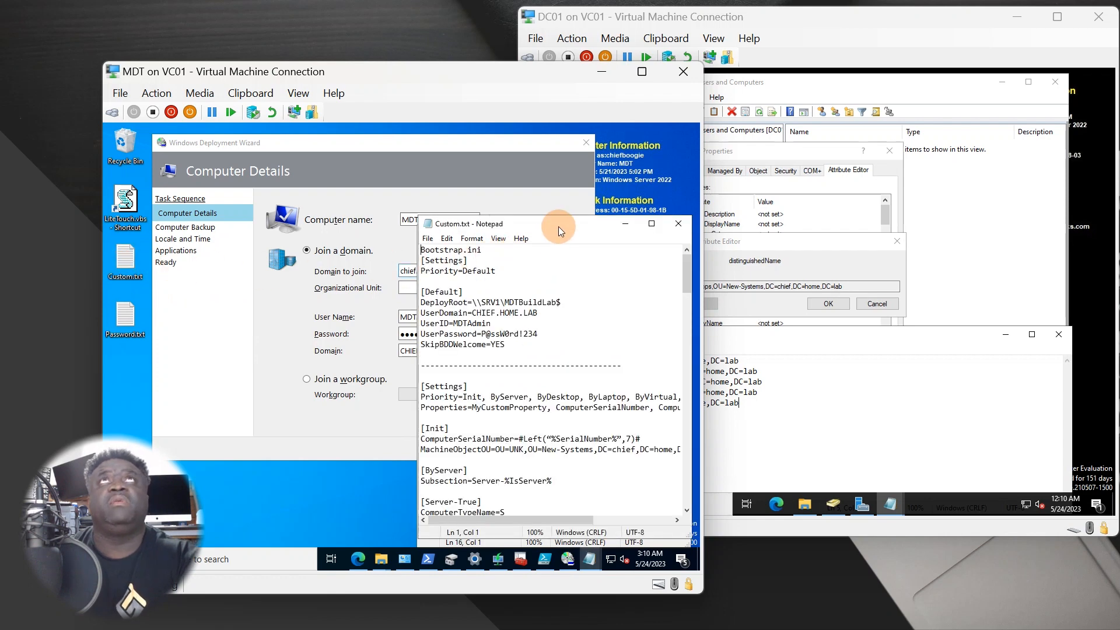
{"action": "left_click_drag", "start_coordinate": [558, 228], "coordinate": [279, 231]}
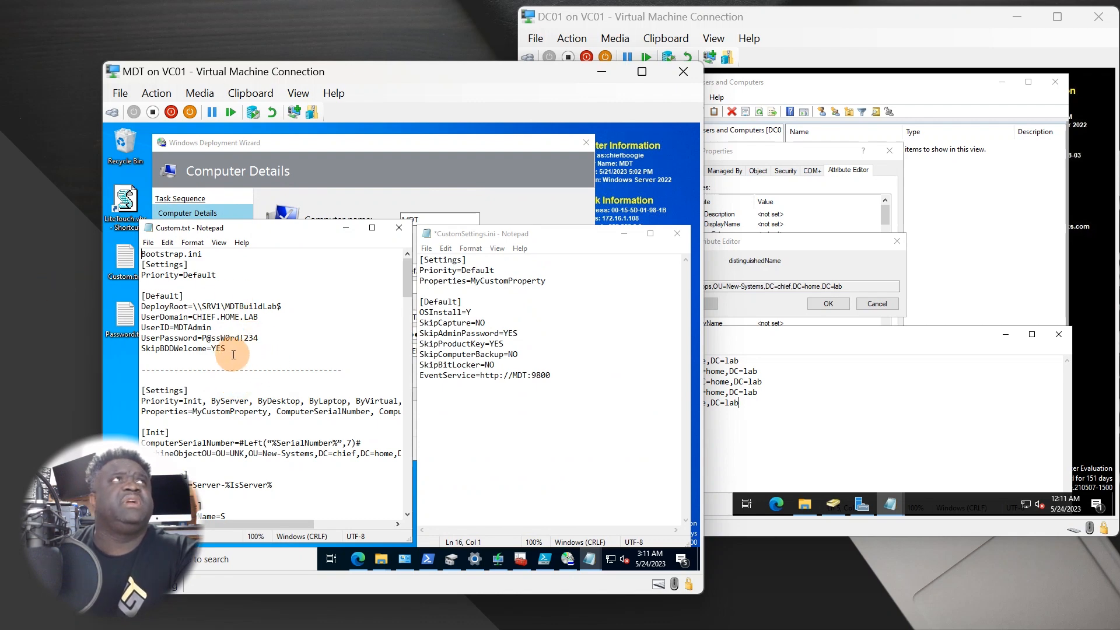
Step: Read through the sample rules in Custom.txt, from the computer-type and DefaultGateway sections to the [Default] skip and domain-join settings
{"action": "scroll", "coordinate": [326, 376], "scroll_direction": "down", "scroll_amount": 4}
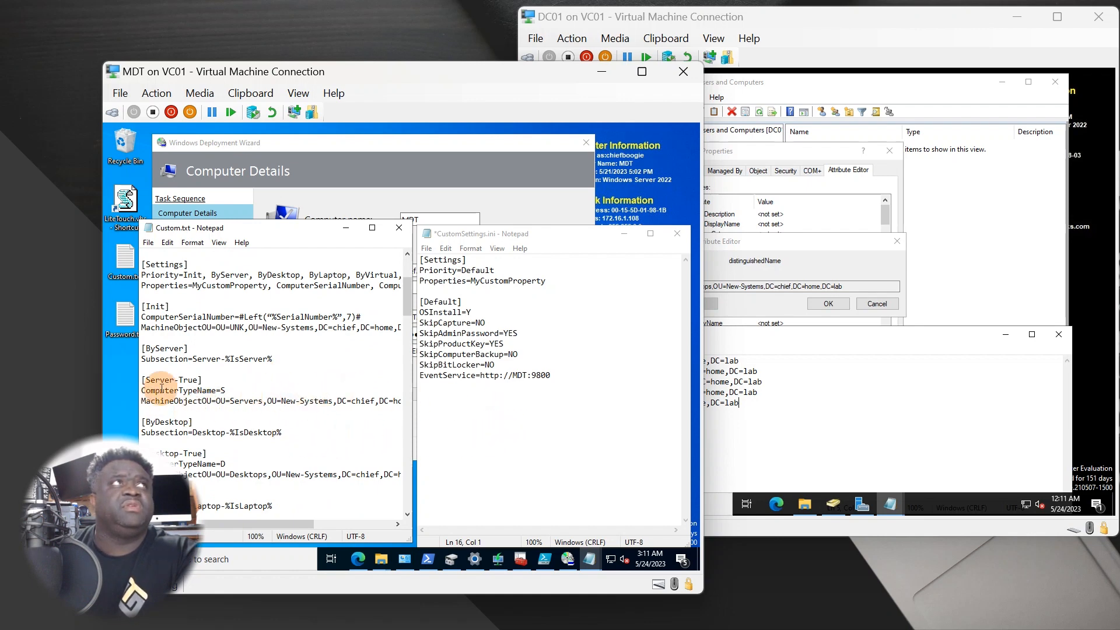
{"action": "scroll", "coordinate": [213, 402], "scroll_direction": "down", "scroll_amount": 3}
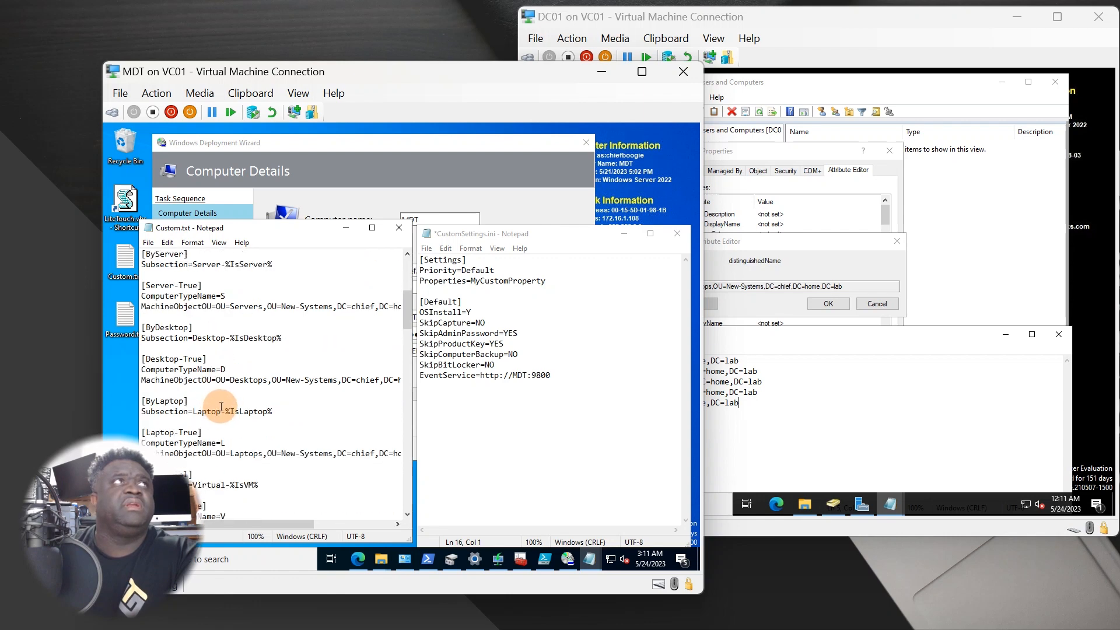
{"action": "scroll", "coordinate": [221, 406], "scroll_direction": "down", "scroll_amount": 6}
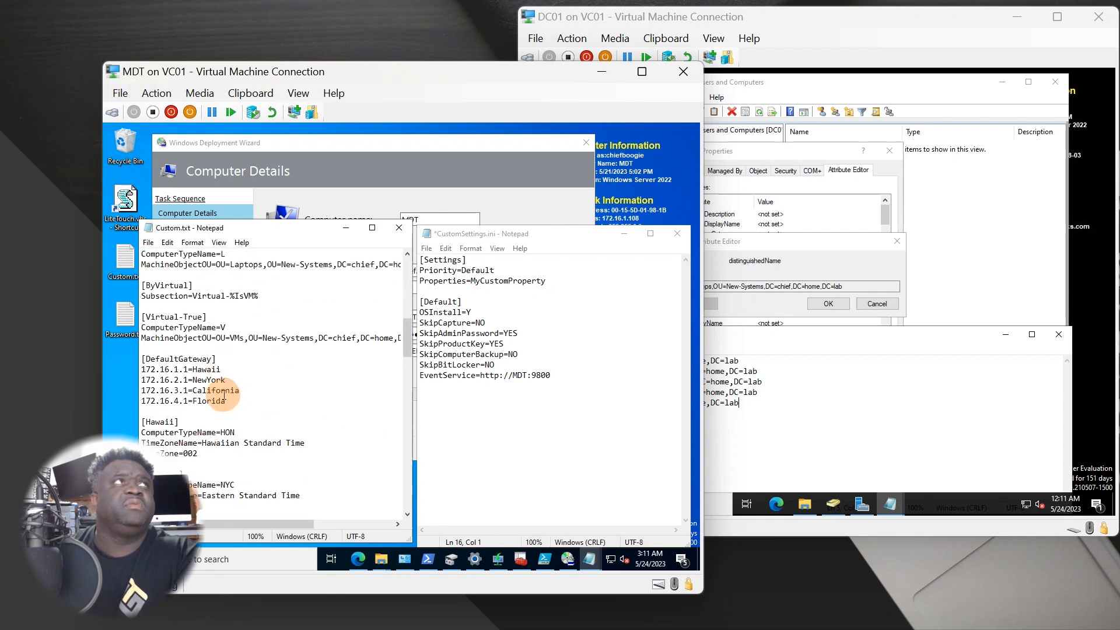
{"action": "scroll", "coordinate": [192, 347], "scroll_direction": "down", "scroll_amount": 3}
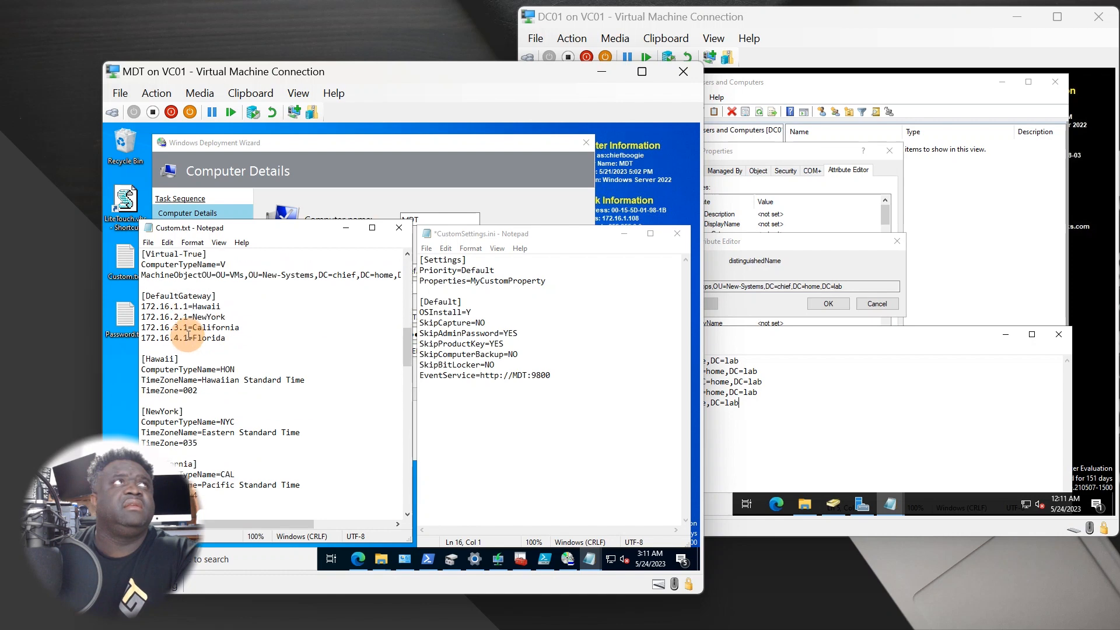
{"action": "scroll", "coordinate": [192, 349], "scroll_direction": "down", "scroll_amount": 8}
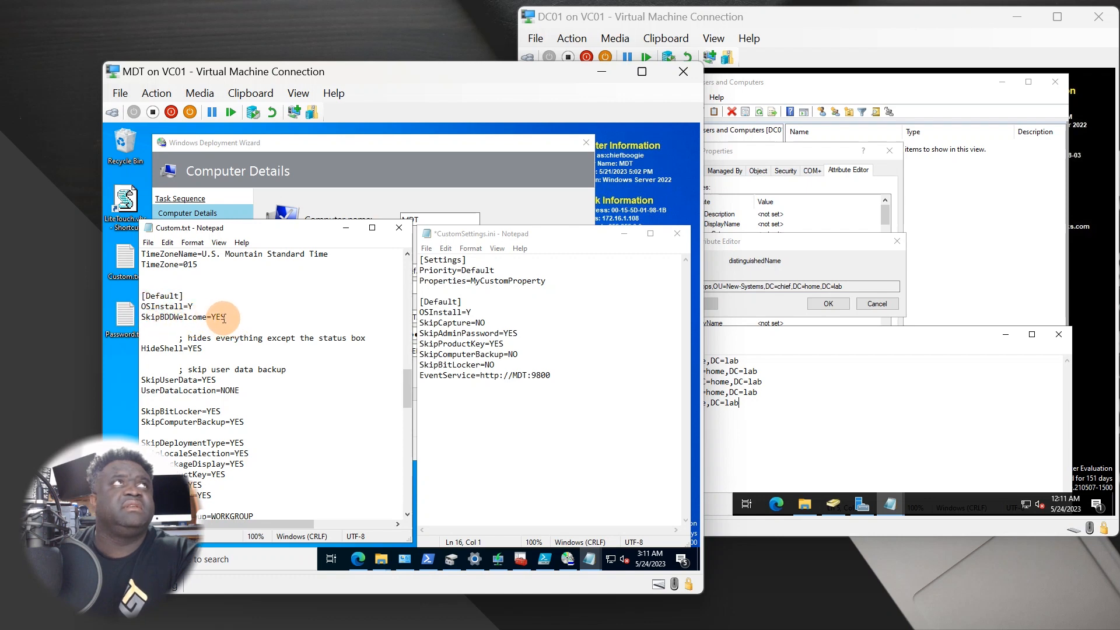
{"action": "scroll", "coordinate": [215, 324], "scroll_direction": "down", "scroll_amount": 3}
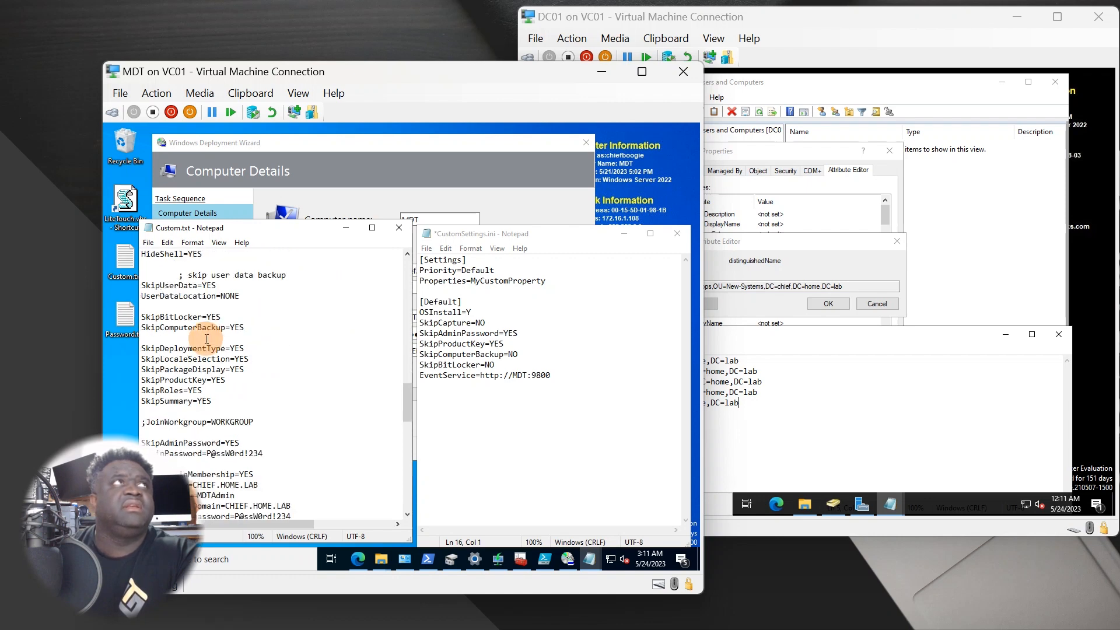
{"action": "scroll", "coordinate": [205, 324], "scroll_direction": "down", "scroll_amount": 4}
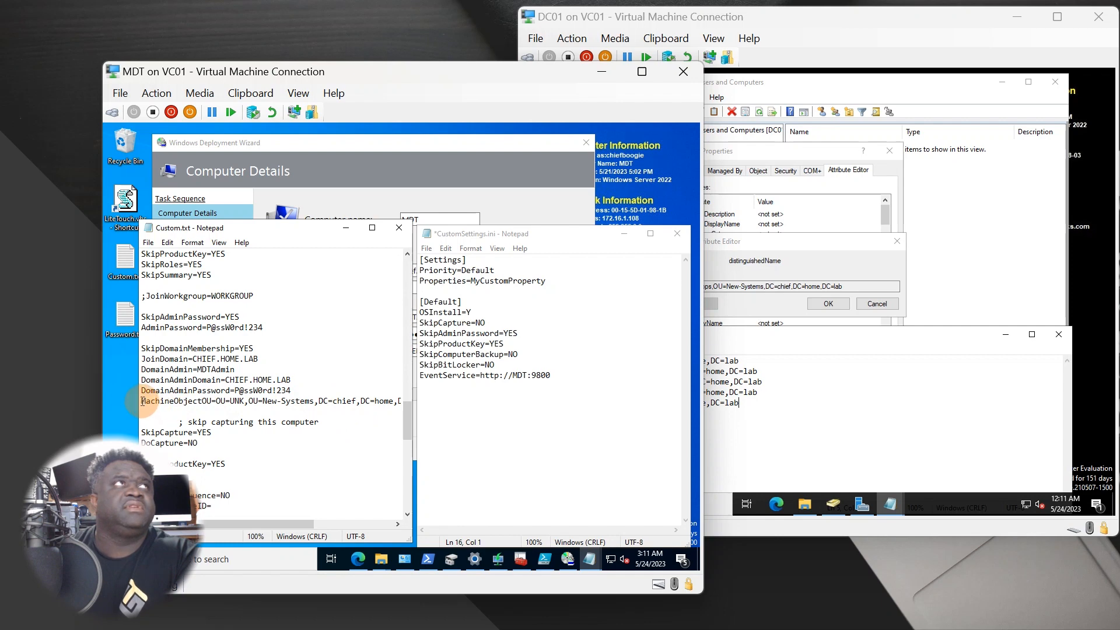
Step: Copy the MachineObjectOU line for OU=UNK,OU=New-Systems from Custom.txt into CustomSettings.ini beneath EventService, widen the window and save the file
{"action": "mouse_move", "coordinate": [142, 401]}
{"action": "left_mouse_down"}
{"action": "mouse_move", "coordinate": [420, 401]}
{"action": "mouse_move", "coordinate": [471, 424]}
{"action": "mouse_move", "coordinate": [123, 403]}
{"action": "left_mouse_up"}
{"action": "key", "text": "ctrl+c"}
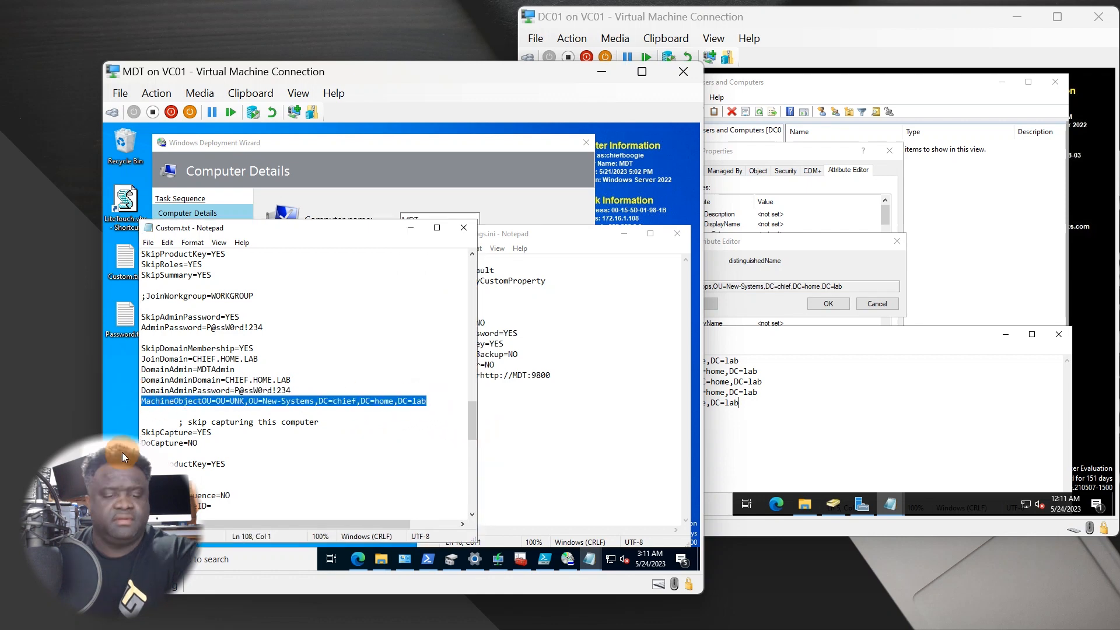
{"action": "left_click", "coordinate": [569, 413]}
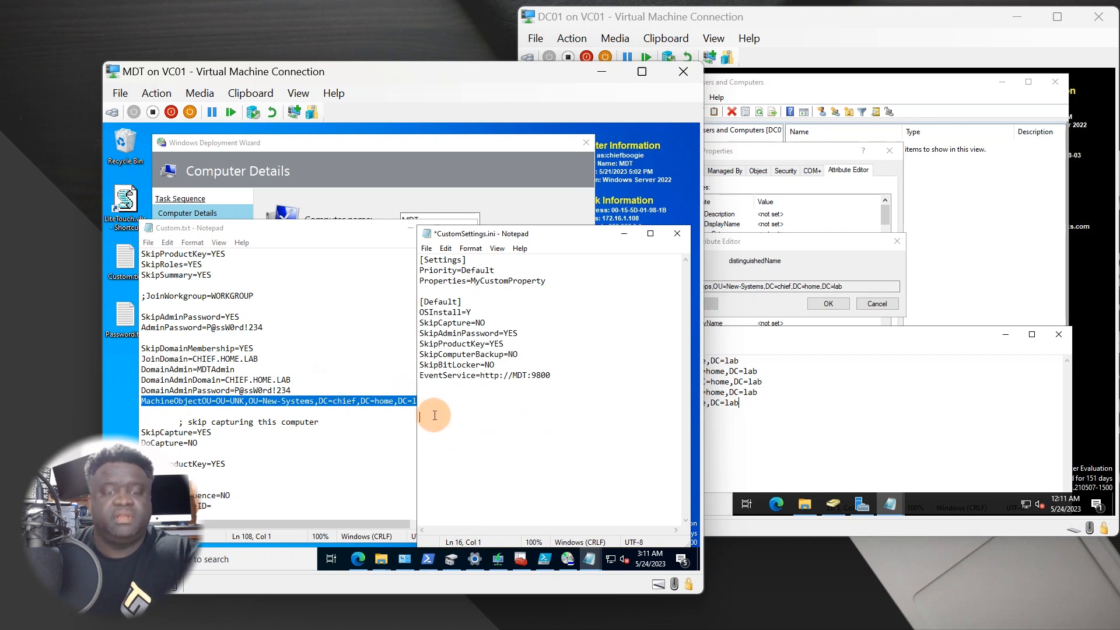
{"action": "key", "text": "ctrl+v"}
{"action": "left_click_drag", "start_coordinate": [502, 529], "coordinate": [482, 529]}
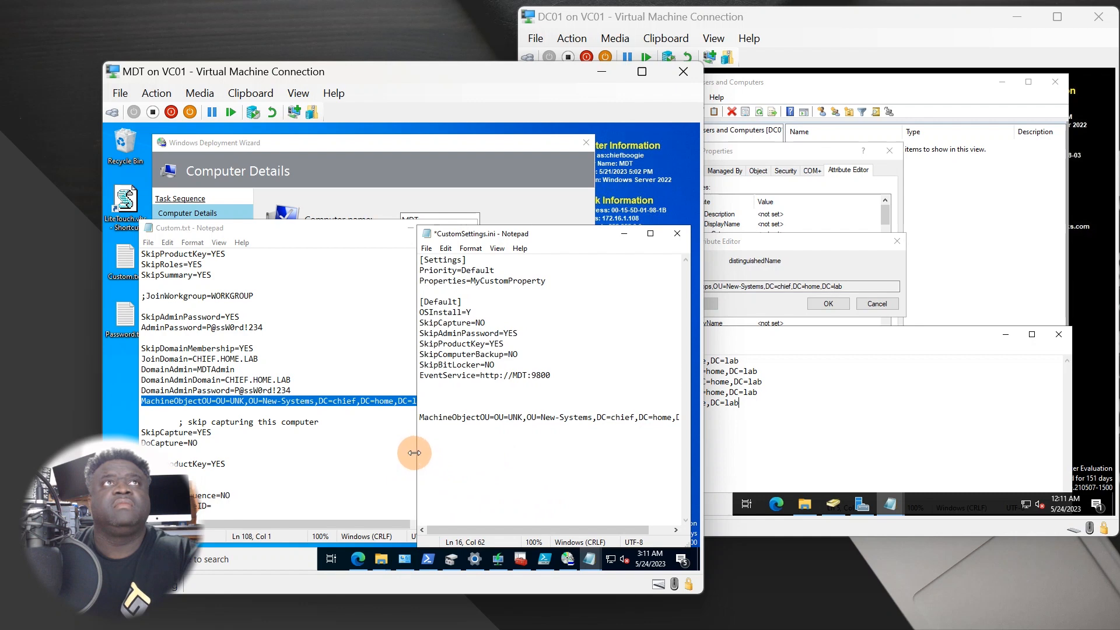
{"action": "left_click_drag", "start_coordinate": [415, 453], "coordinate": [368, 453]}
{"action": "key", "text": "Return"}
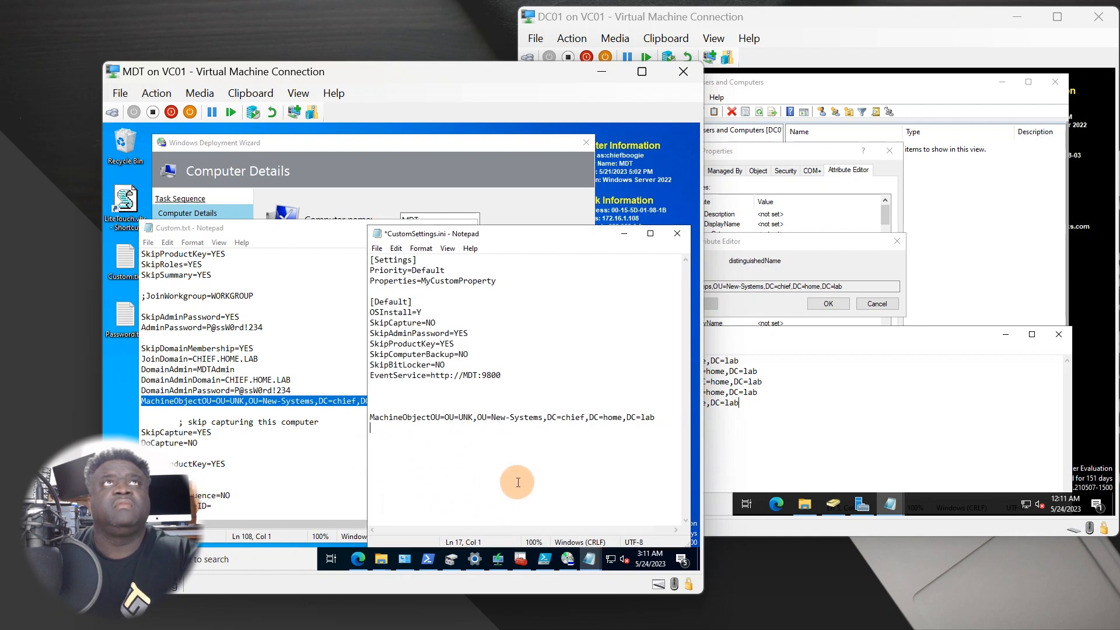
{"action": "left_click", "coordinate": [377, 249]}
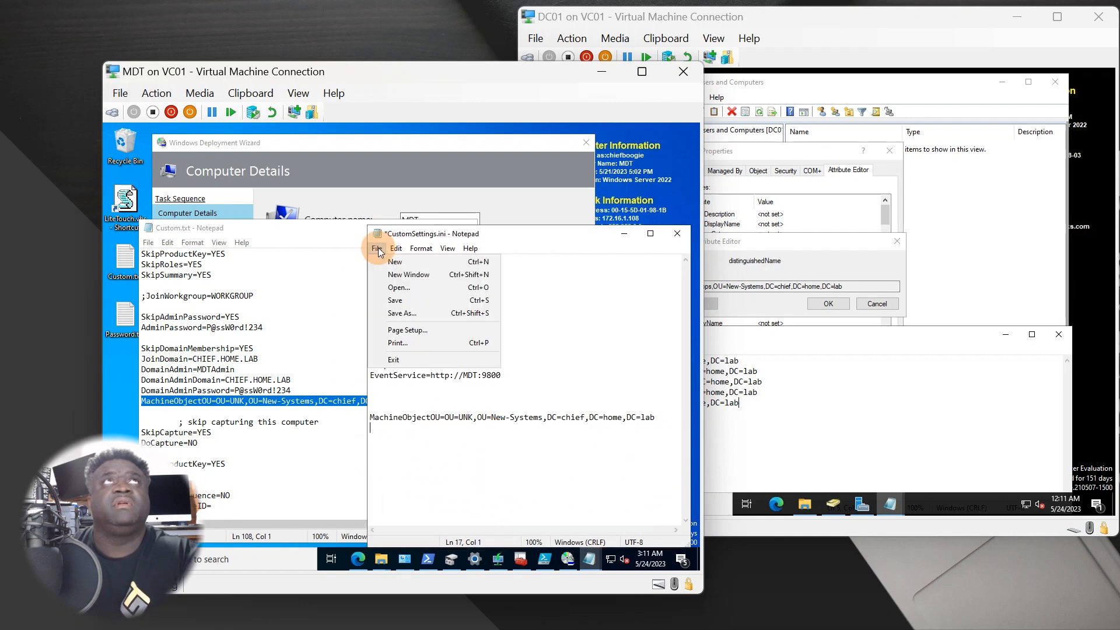
{"action": "left_click", "coordinate": [394, 300]}
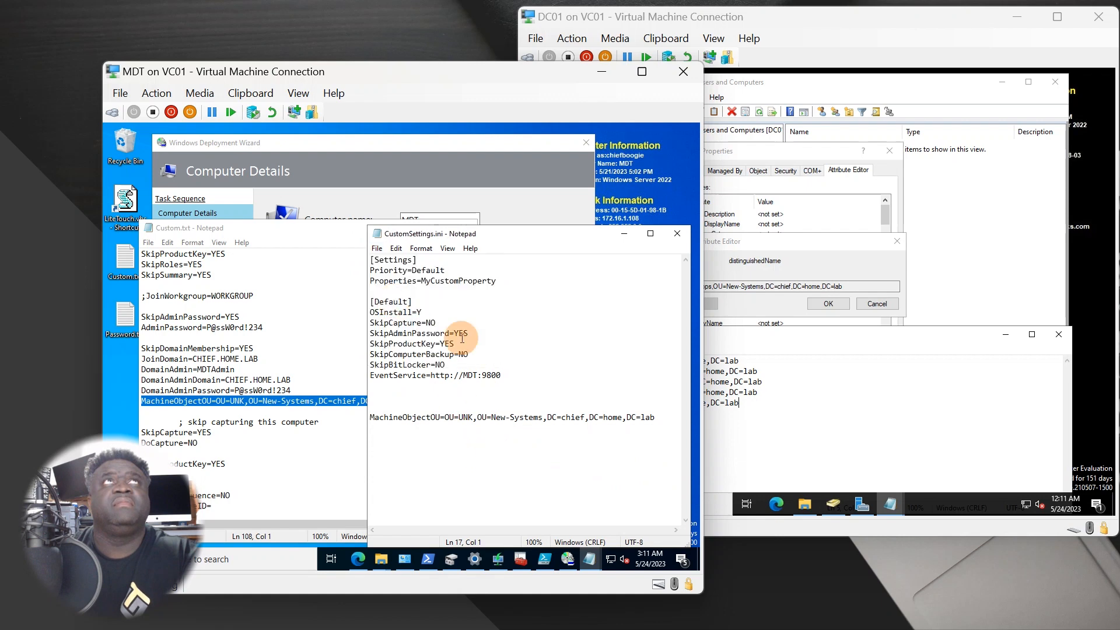
Step: Reload the deployment wizard and check the Organizational Unit field on its Computer Details page
{"action": "left_click", "coordinate": [402, 158]}
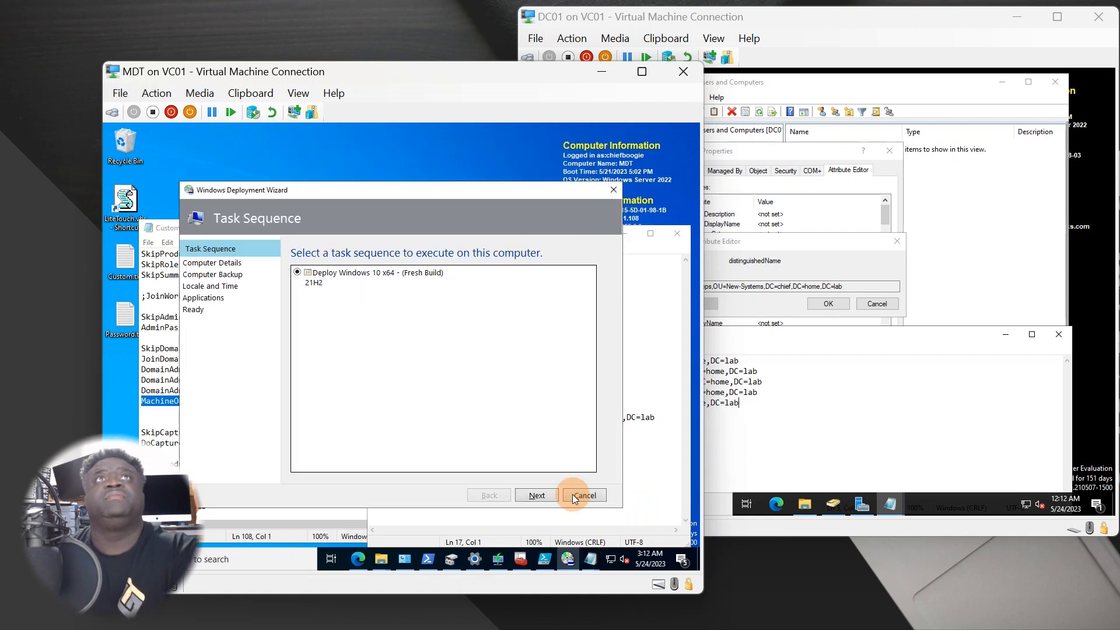
{"action": "left_click", "coordinate": [529, 496]}
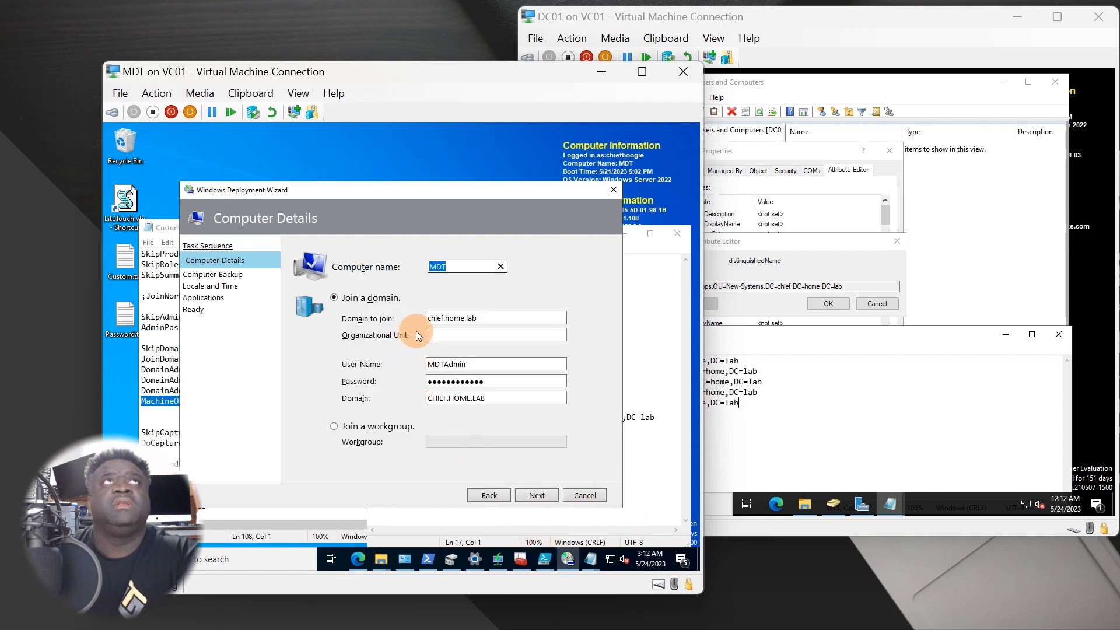
{"action": "left_click", "coordinate": [446, 337]}
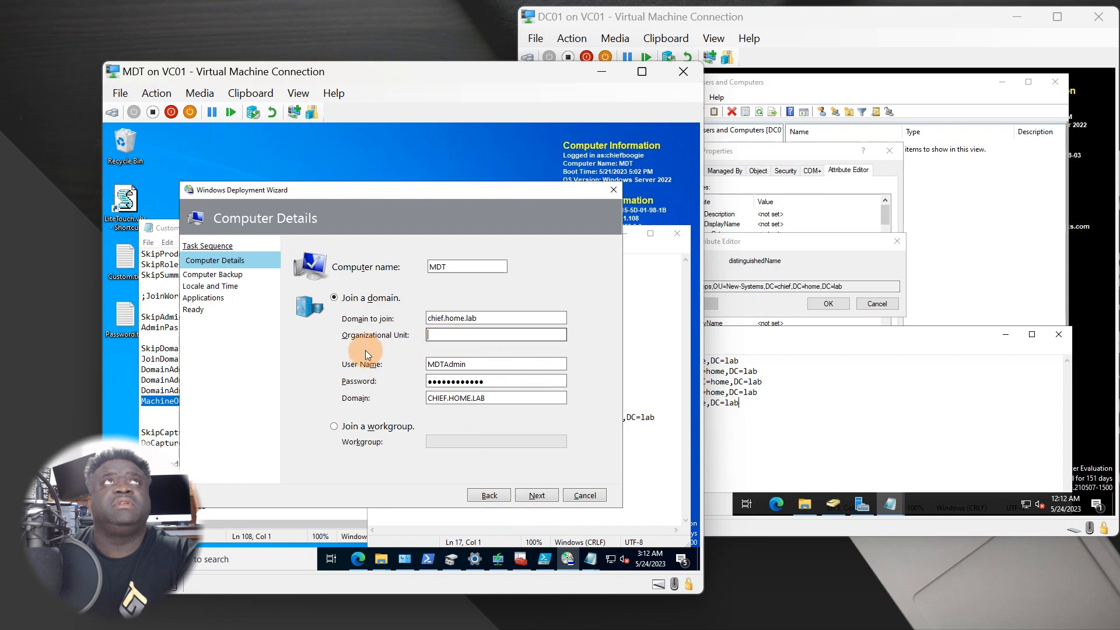
Step: Copy the JoinDomain, DomainAdmin, DomainAdminDomain, DomainAdminPassword and MachineObjectOU lines from Custom.txt into CustomSettings.ini above its existing MachineObjectOU line
{"action": "left_click", "coordinate": [646, 445]}
{"action": "left_click", "coordinate": [200, 431]}
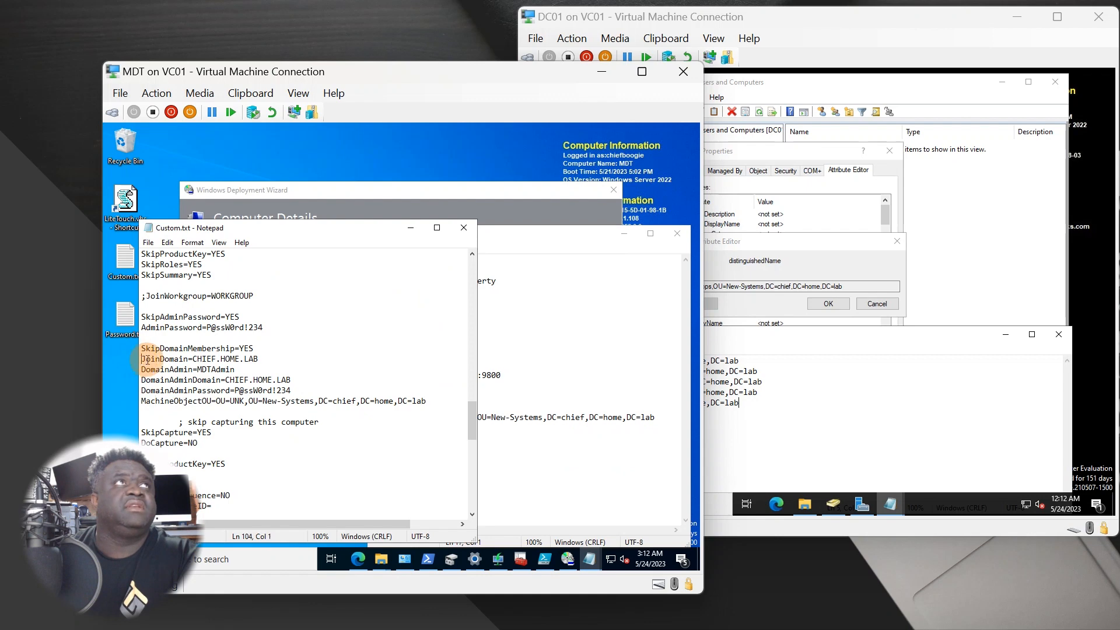
{"action": "left_click_drag", "start_coordinate": [146, 359], "coordinate": [441, 407]}
{"action": "key", "text": "ctrl+c"}
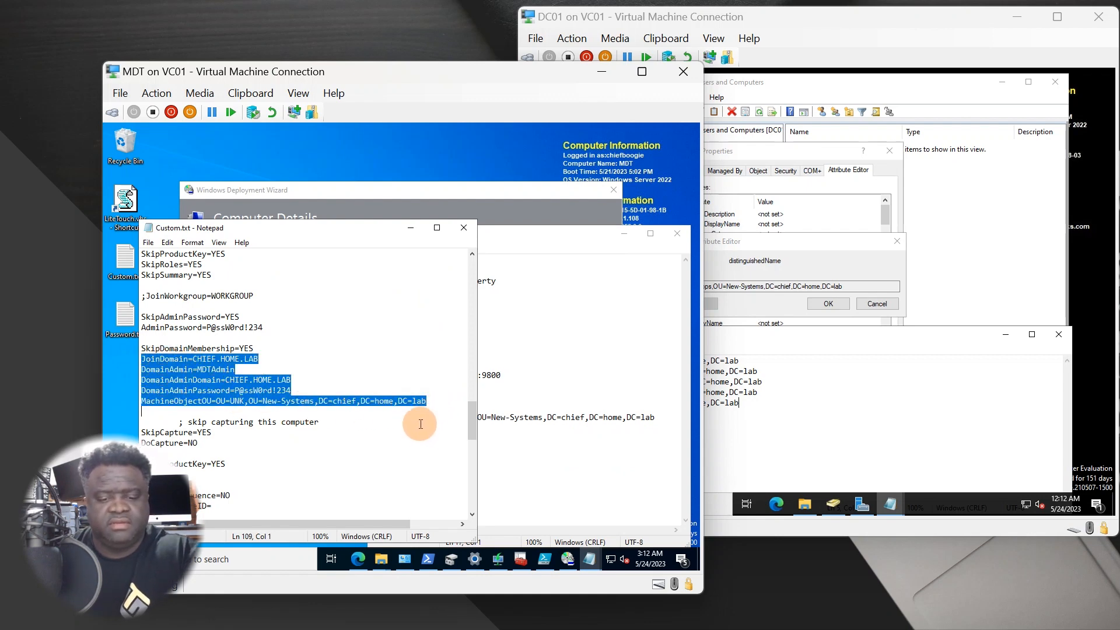
{"action": "left_click", "coordinate": [521, 446]}
{"action": "left_click", "coordinate": [418, 404]}
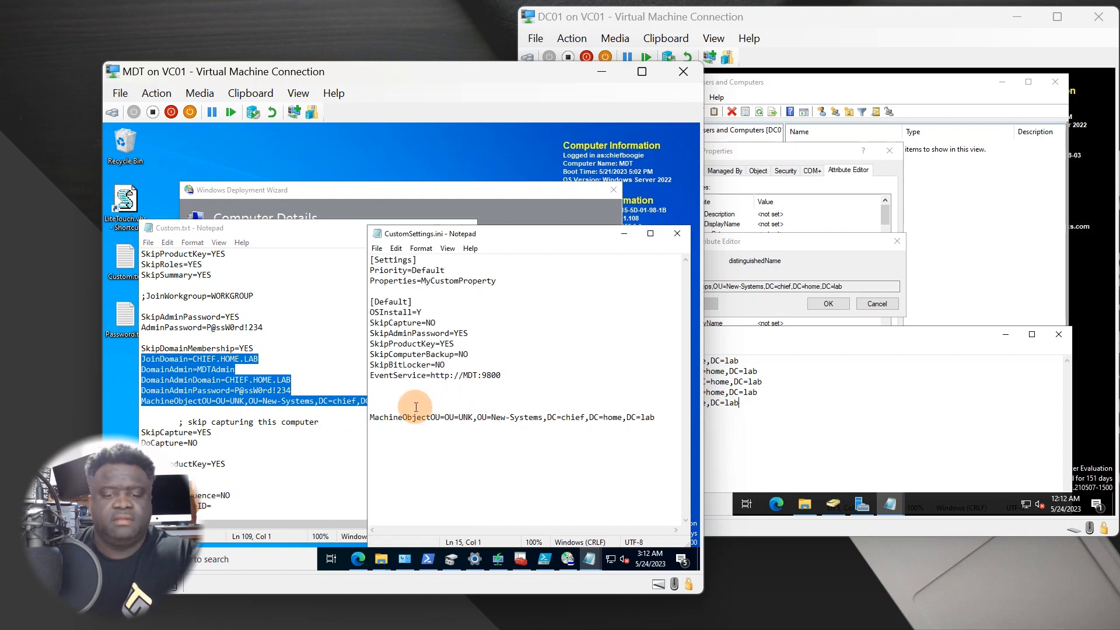
{"action": "key", "text": "ctrl+v"}
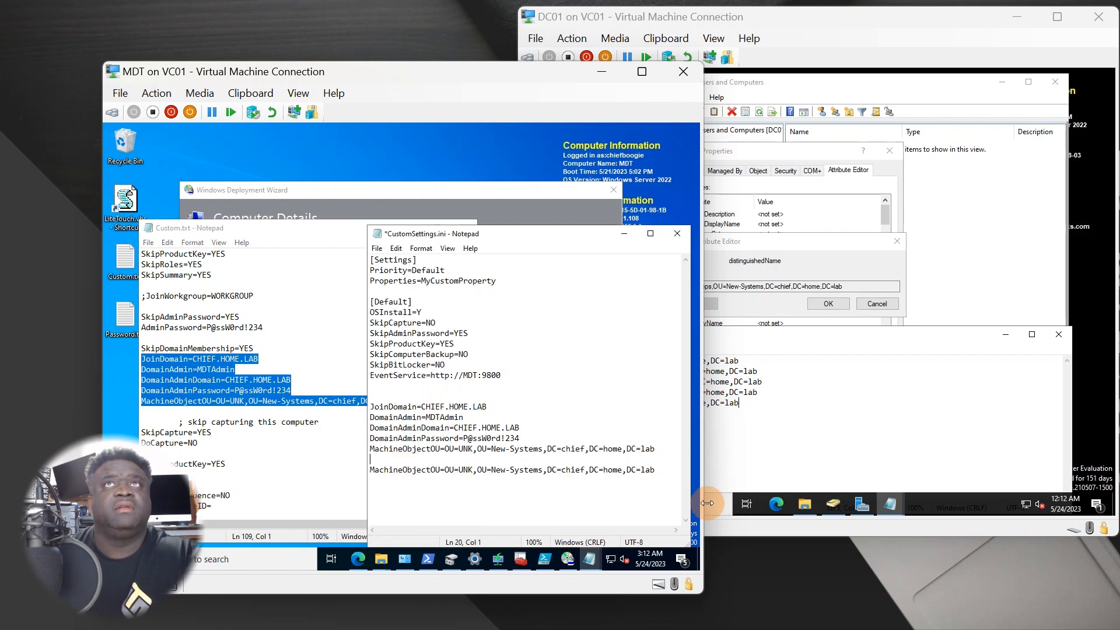
Step: Delete the duplicate MachineObjectOU line and the blank lines above it at the end of CustomSettings.ini, and save the file
{"action": "left_click_drag", "start_coordinate": [655, 469], "coordinate": [350, 470]}
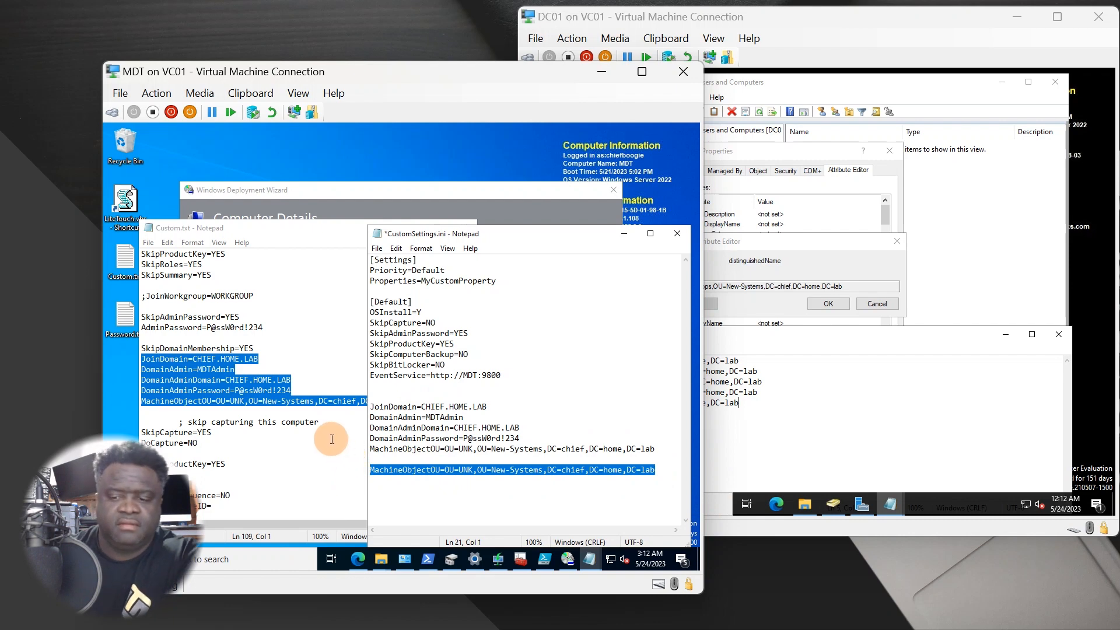
{"action": "key", "text": "Delete"}
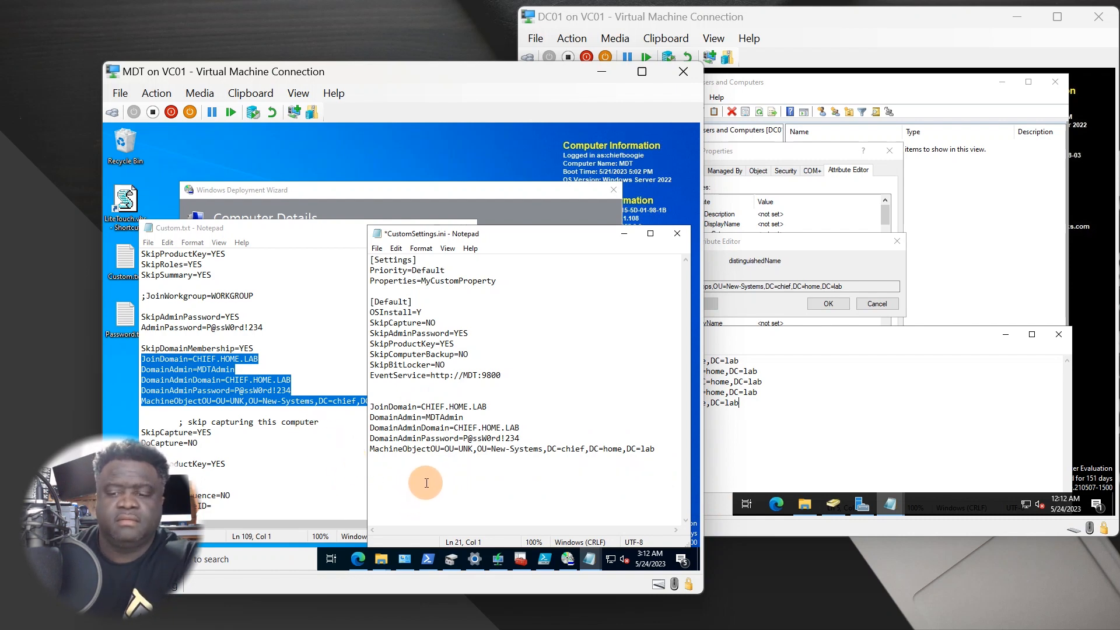
{"action": "key", "text": "BackSpace"}
{"action": "key", "text": "BackSpace"}
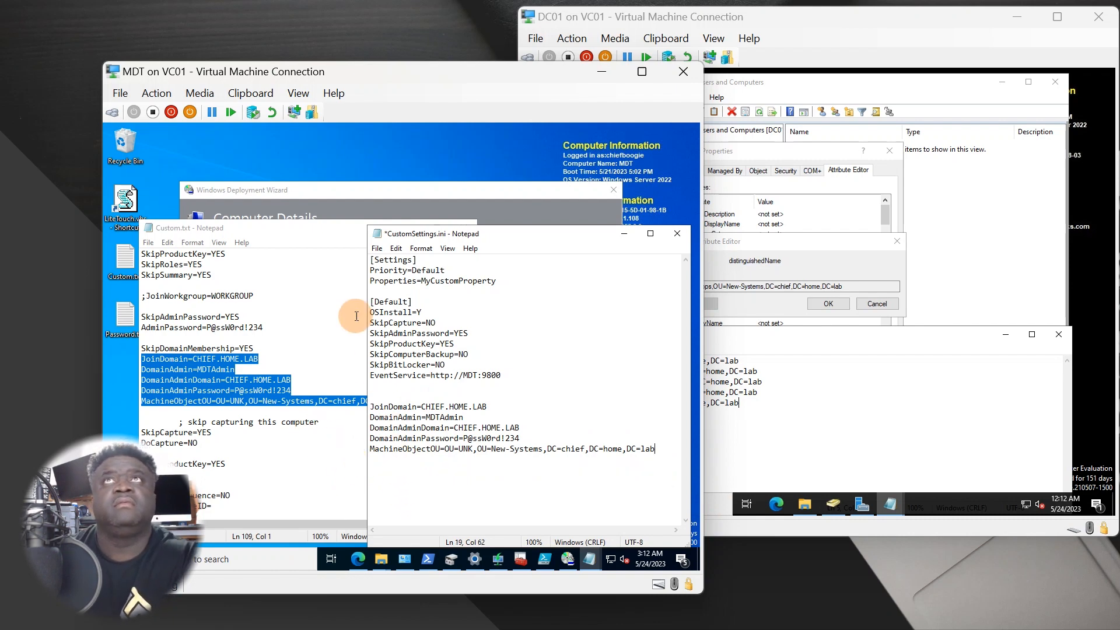
{"action": "left_click", "coordinate": [378, 250]}
{"action": "left_click", "coordinate": [394, 300]}
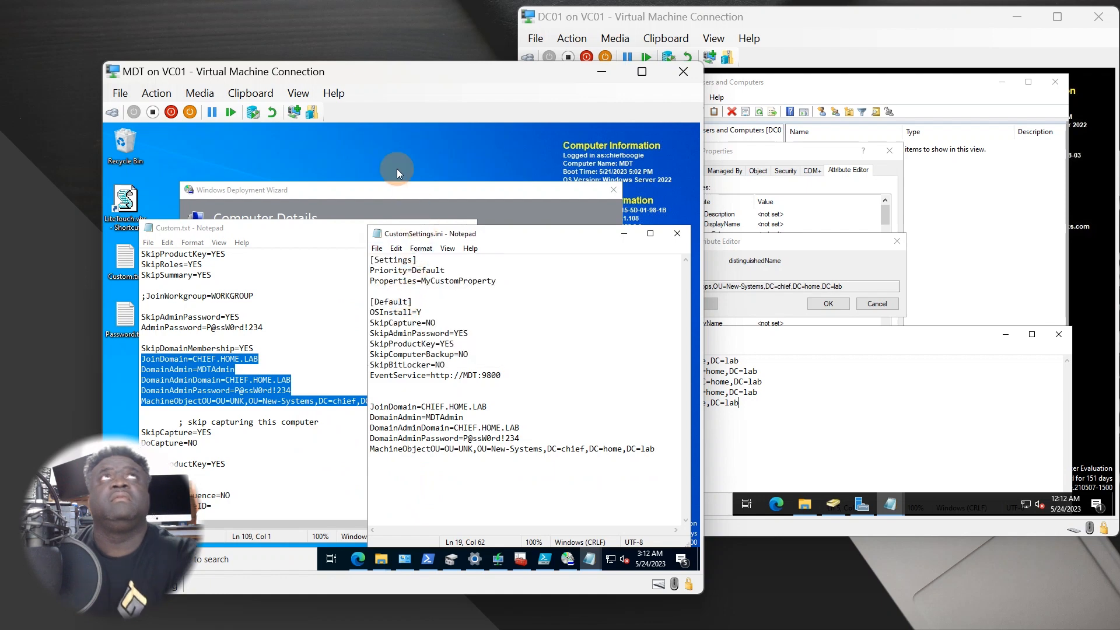
Step: Reload the deployment wizard with the saved domain-join settings and recheck the Organizational Unit field under Computer Details
{"action": "left_click", "coordinate": [418, 195]}
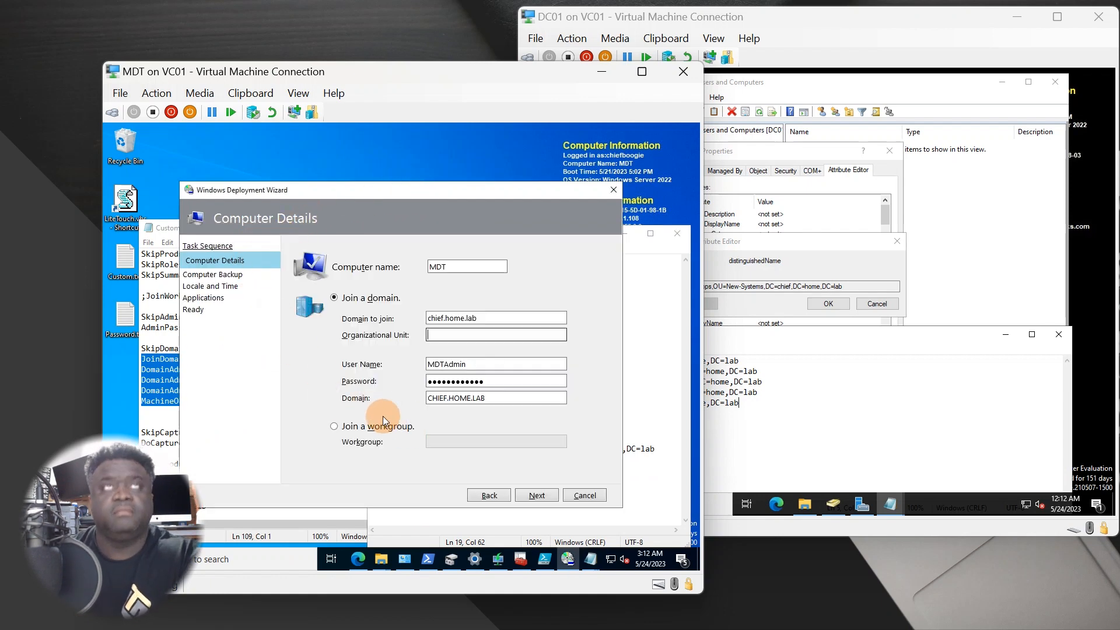
{"action": "key", "text": "F5"}
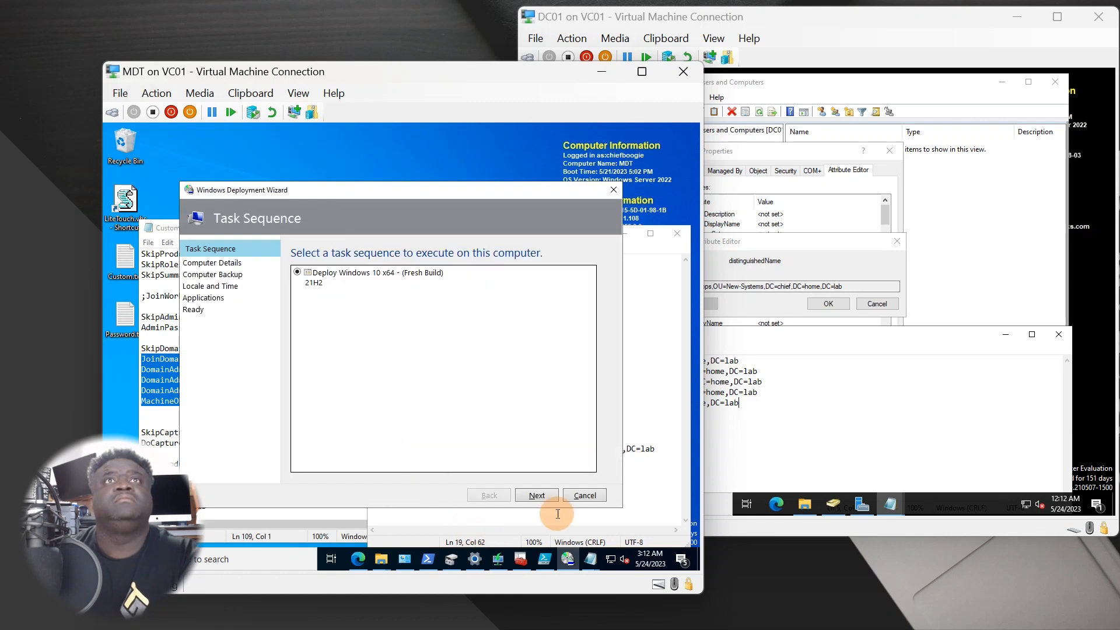
{"action": "left_click", "coordinate": [537, 495]}
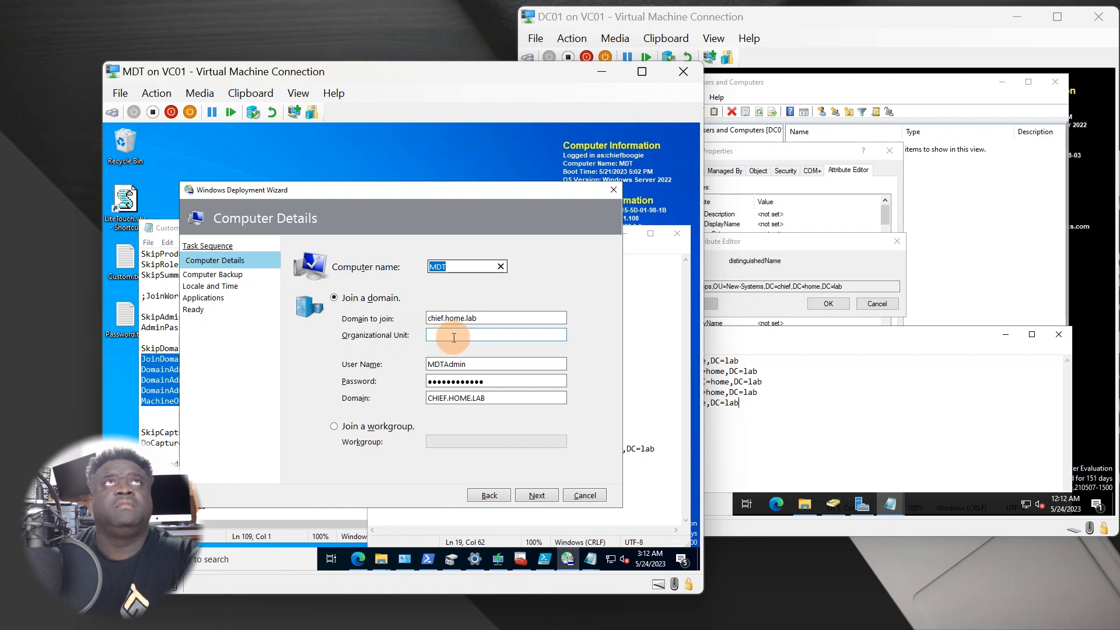
Step: Copy the MachineObjectOU line from CustomSettings.ini and open Bootstrap.ini from the DeploymentShare$ Control folder
{"action": "left_click", "coordinate": [651, 353]}
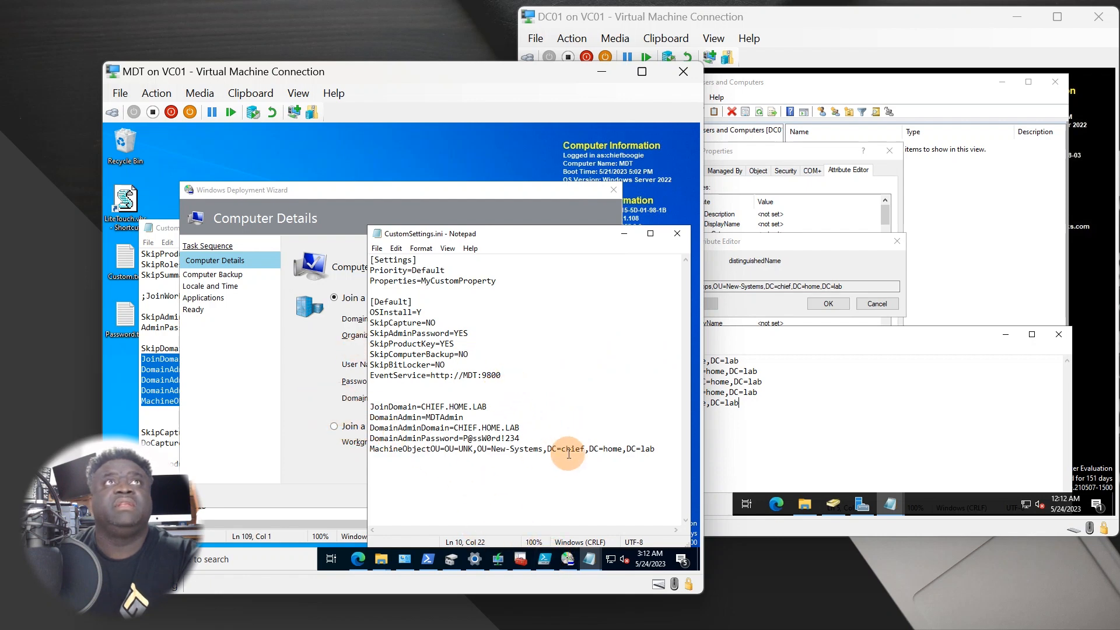
{"action": "left_click_drag", "start_coordinate": [662, 449], "coordinate": [331, 455]}
{"action": "key", "text": "shift+Up"}
{"action": "key", "text": "ctrl+c"}
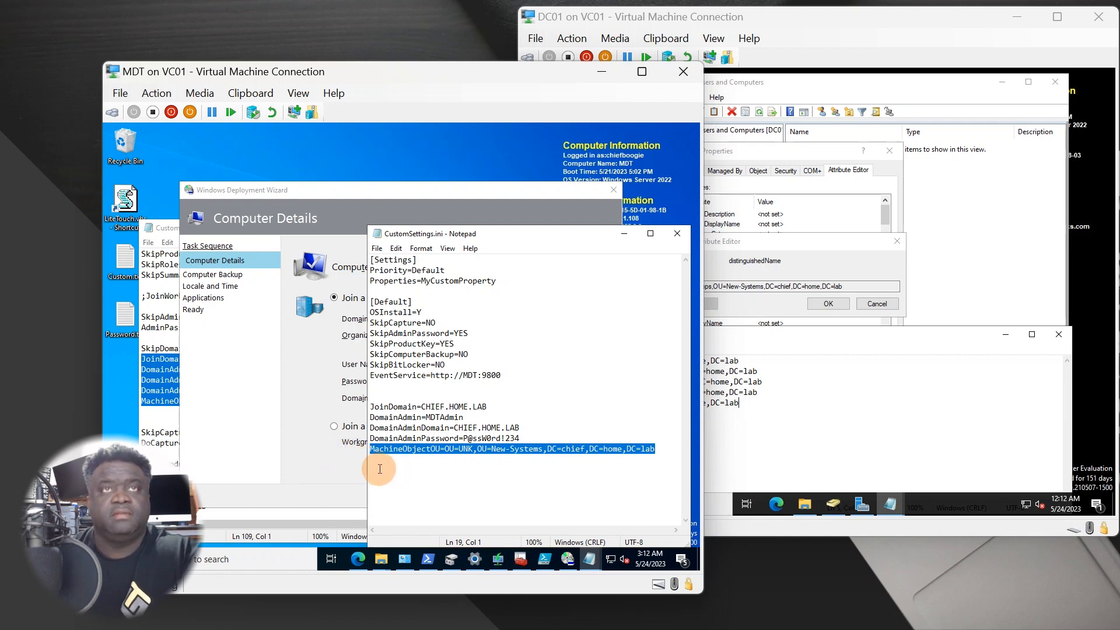
{"action": "left_click", "coordinate": [389, 561]}
{"action": "left_click", "coordinate": [420, 497]}
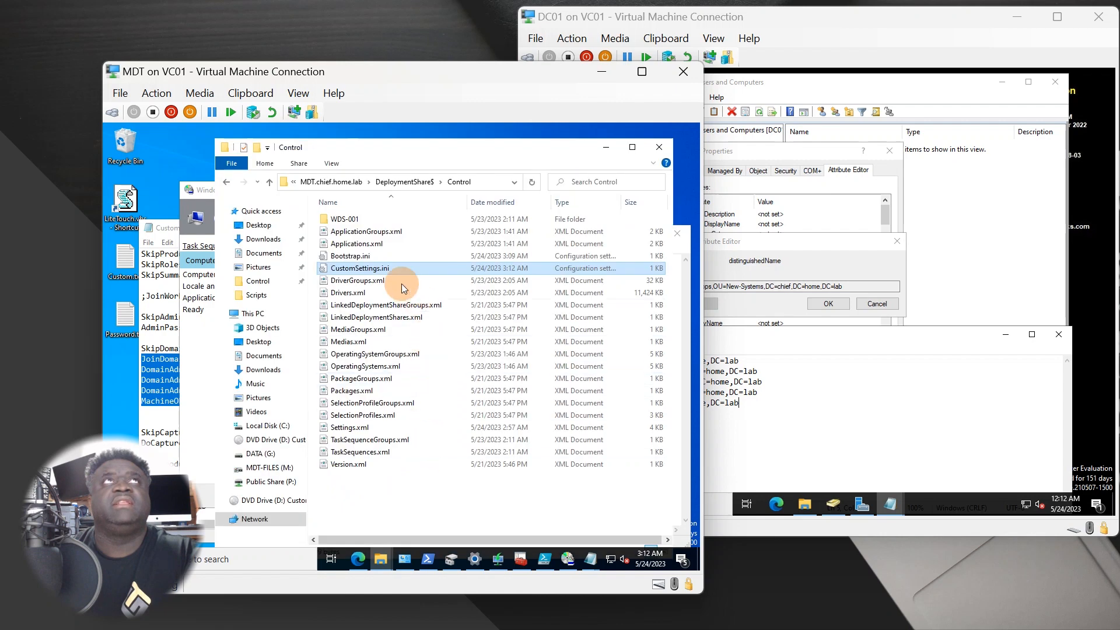
{"action": "double_click", "coordinate": [361, 257]}
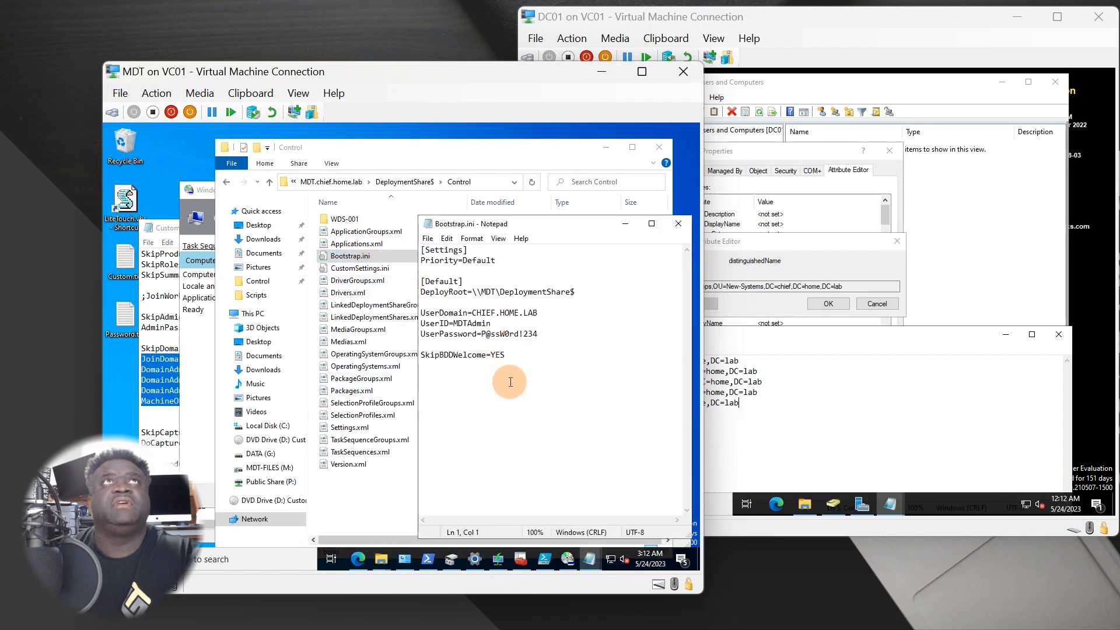
Step: Remove the blank line after UserPassword in Bootstrap.ini and paste the copied MachineObjectOU entry at that point
{"action": "left_click", "coordinate": [537, 344]}
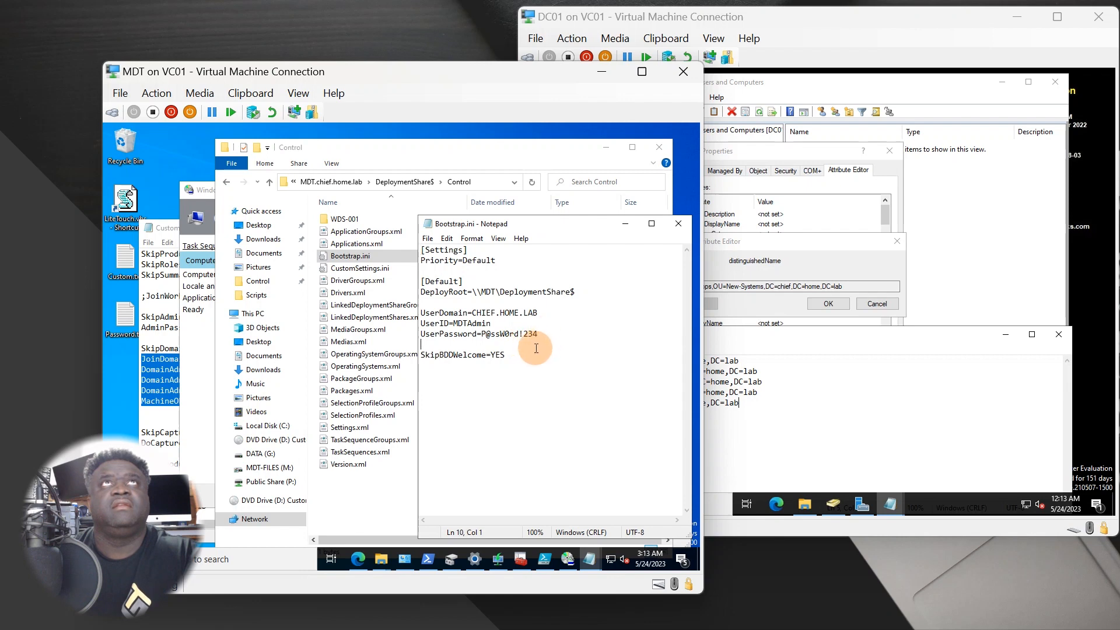
{"action": "key", "text": "BackSpace"}
{"action": "key", "text": "ctrl+v"}
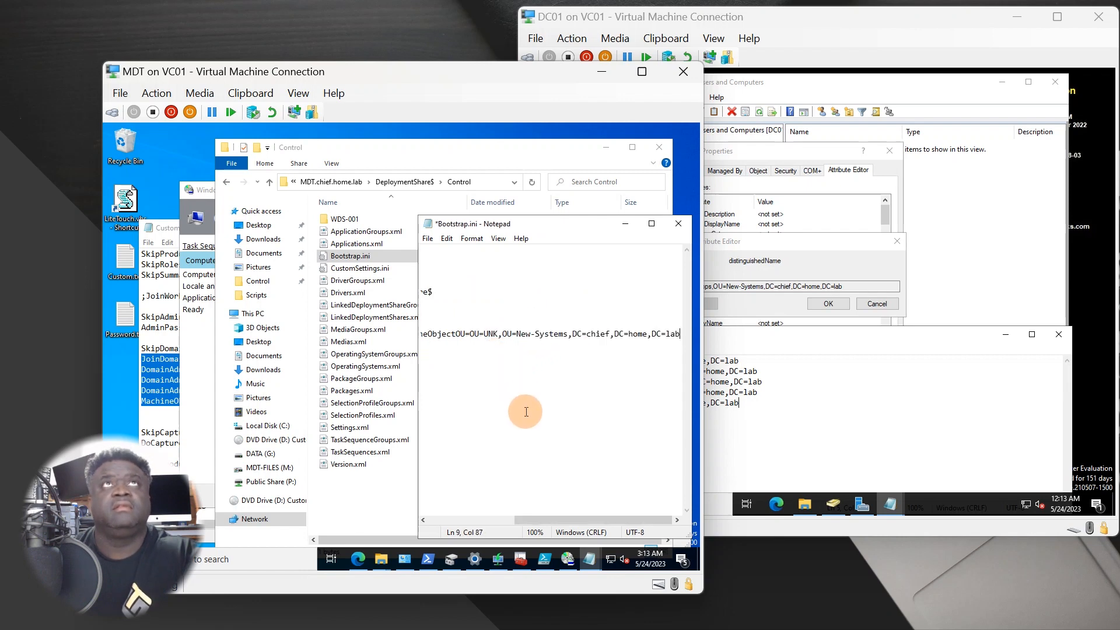
{"action": "left_click_drag", "start_coordinate": [537, 516], "coordinate": [516, 499]}
{"action": "left_click", "coordinate": [542, 434]}
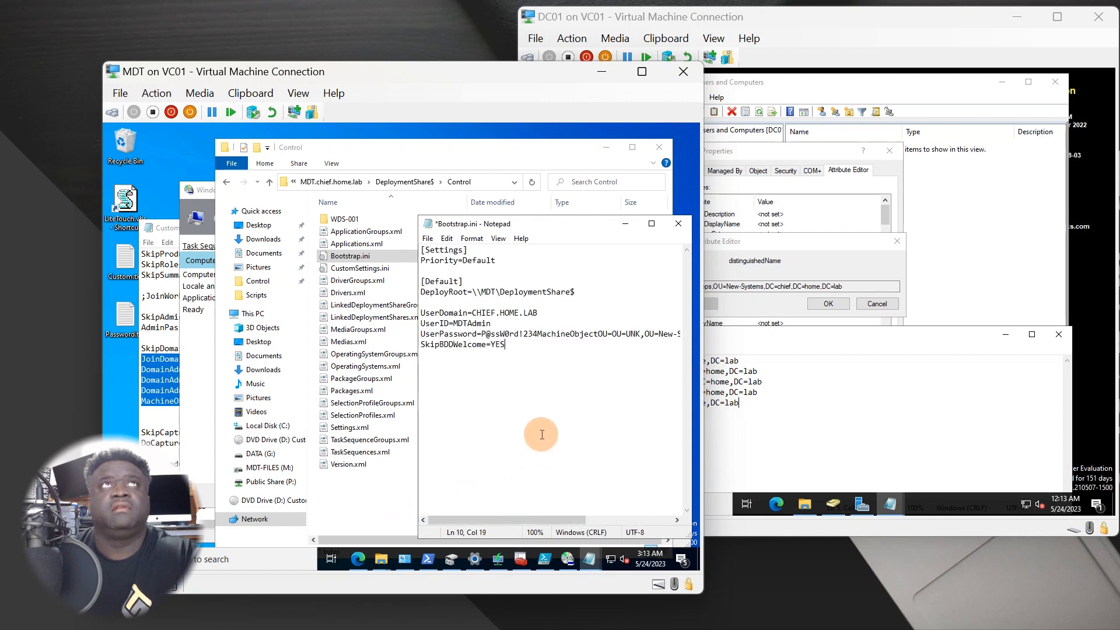
Step: Undo the MachineObjectOU paste in Bootstrap.ini, and restore it
{"action": "key", "text": "ctrl+z"}
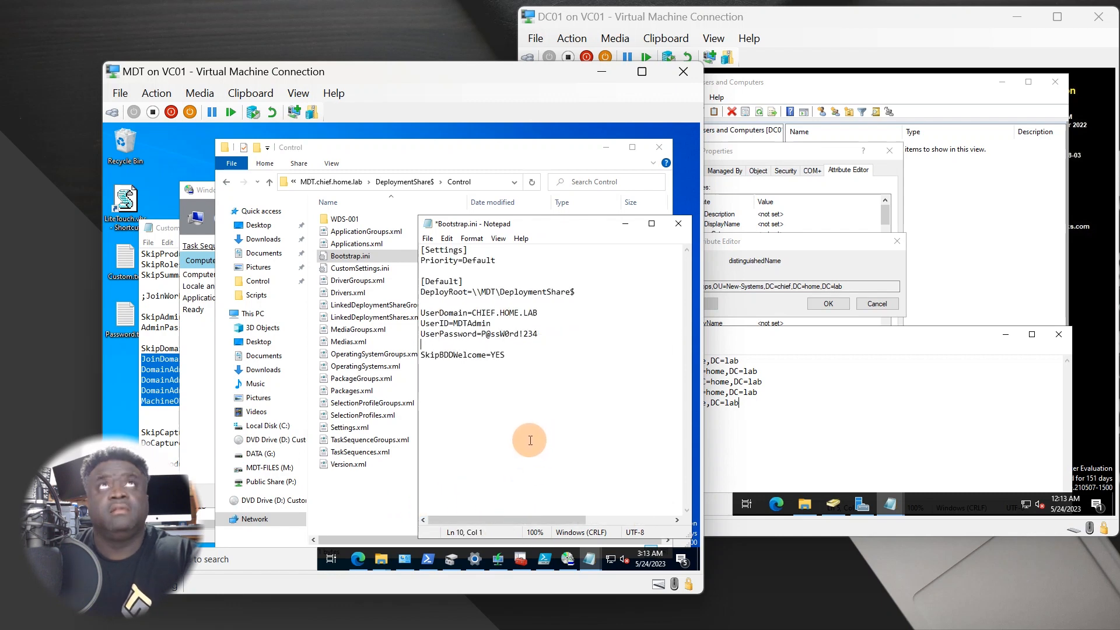
{"action": "key", "text": "ctrl+z"}
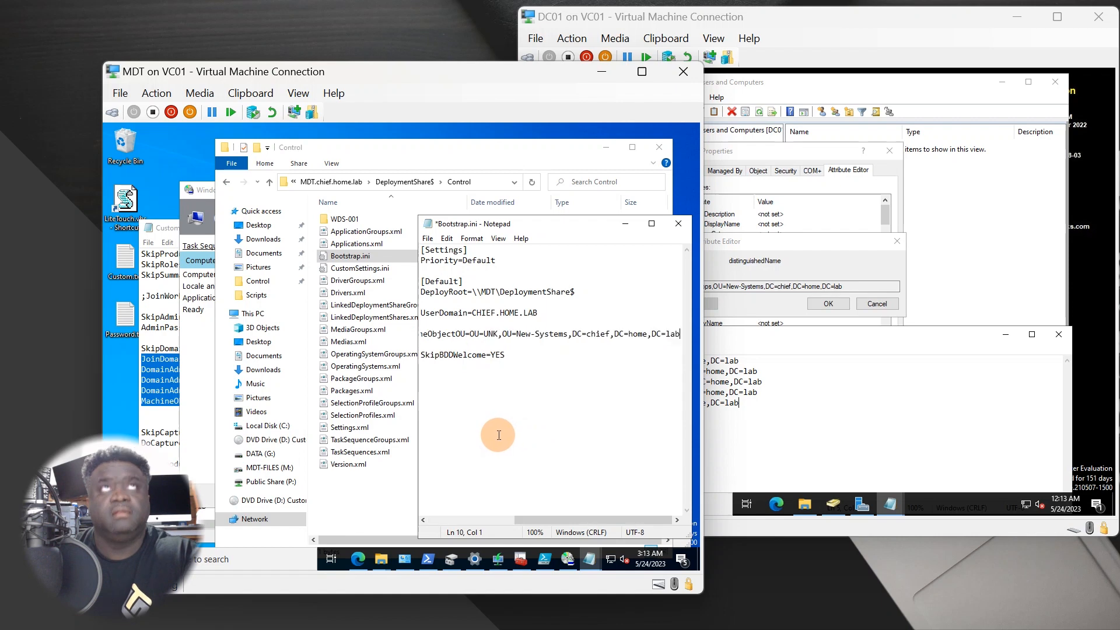
{"action": "left_click_drag", "start_coordinate": [531, 520], "coordinate": [438, 509]}
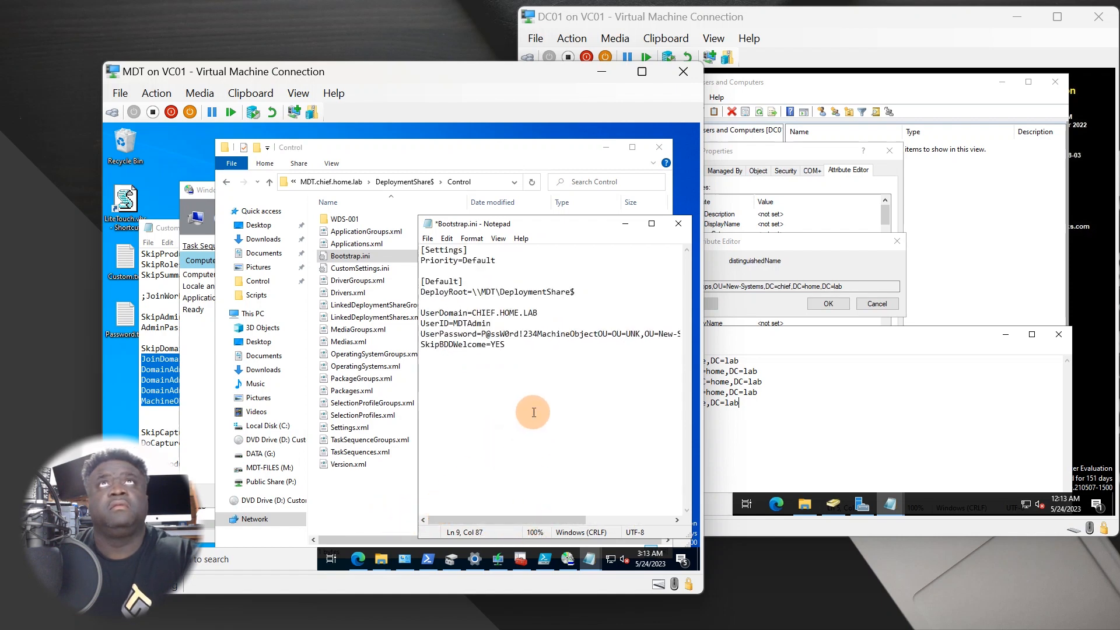
Step: Split the MachineObjectOU entry onto its own line between UserPassword and SkipBDDWelcome, and save Bootstrap.ini
{"action": "left_click", "coordinate": [537, 332]}
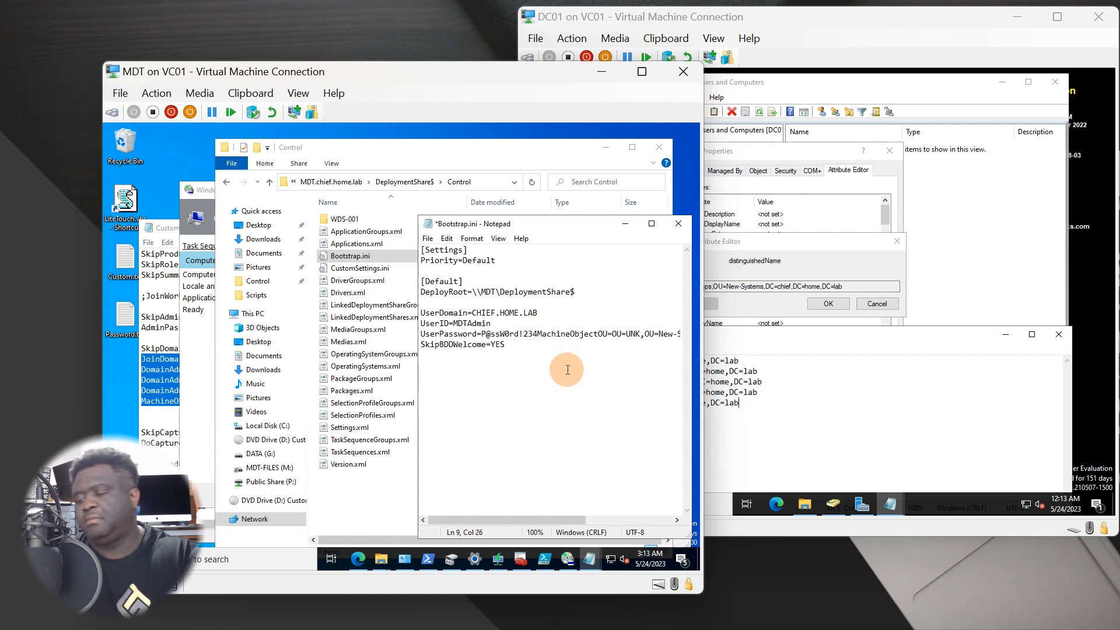
{"action": "key", "text": "Return"}
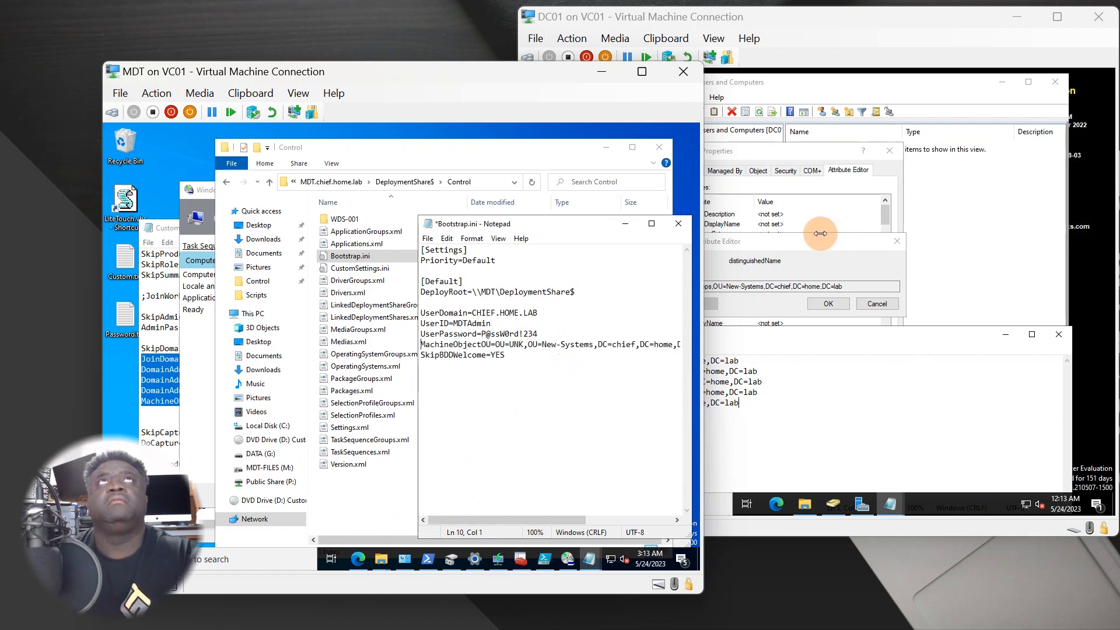
{"action": "left_click", "coordinate": [428, 239]}
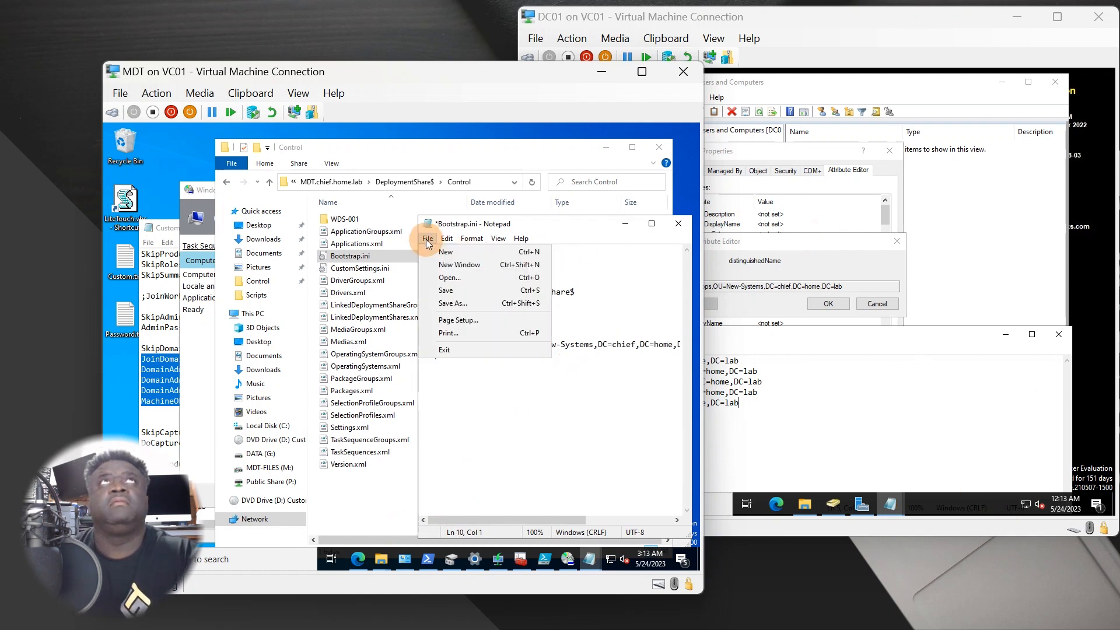
{"action": "left_click", "coordinate": [450, 291]}
Step: Refresh the deployment wizard's Computer Details page to check the Organizational Unit field, then cancel the wizard and dismiss its error
{"action": "left_click", "coordinate": [189, 343]}
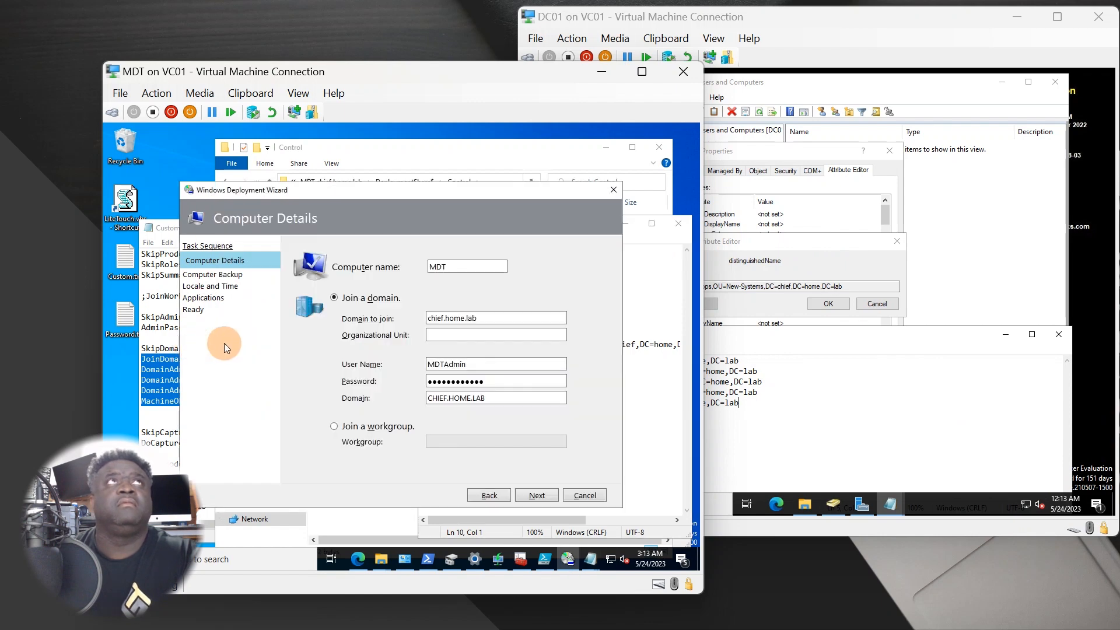
{"action": "key", "text": "F5"}
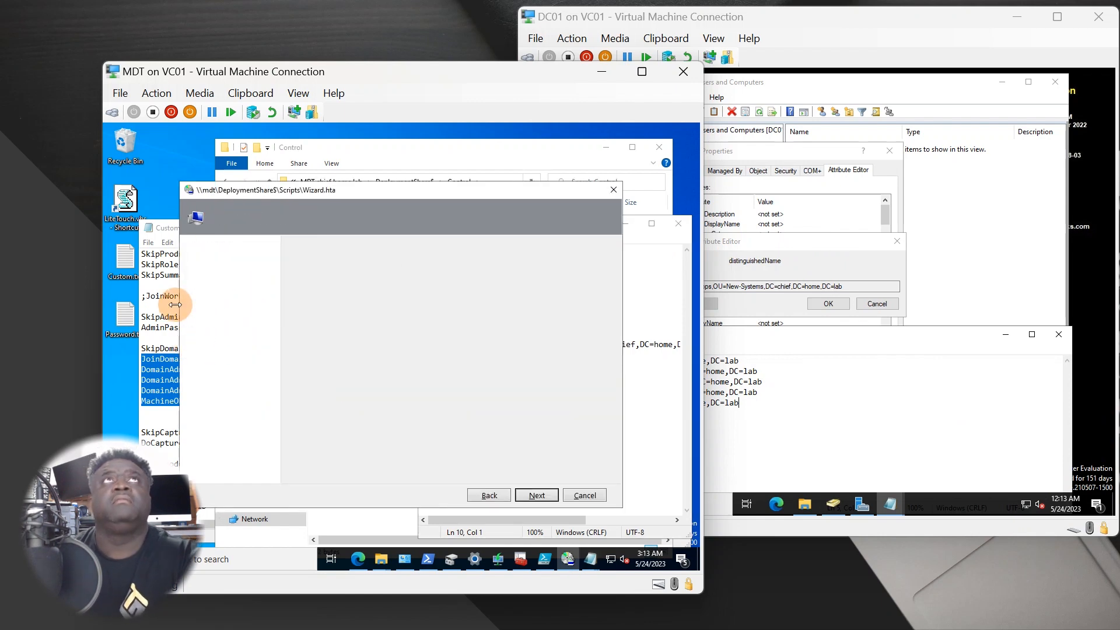
{"action": "left_click", "coordinate": [528, 494]}
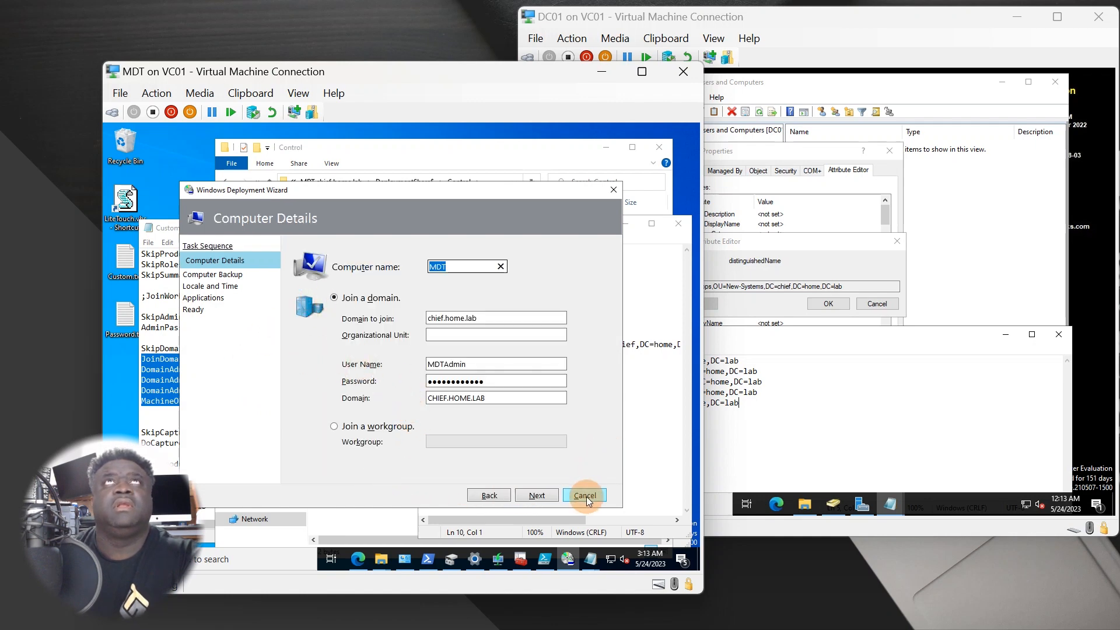
{"action": "left_click", "coordinate": [614, 190]}
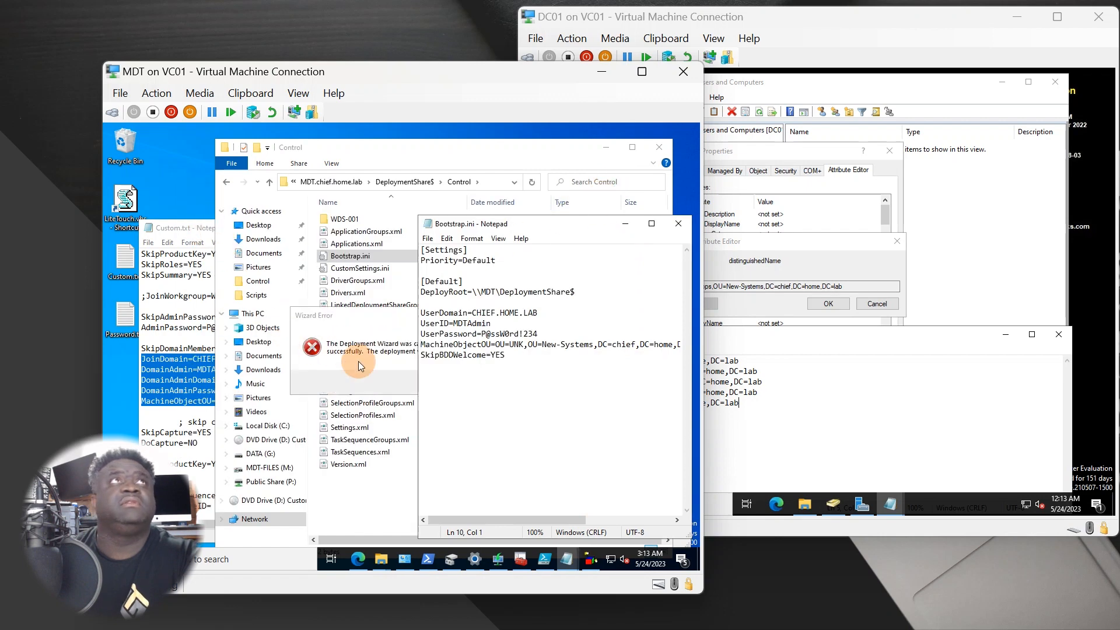
{"action": "left_click", "coordinate": [506, 384]}
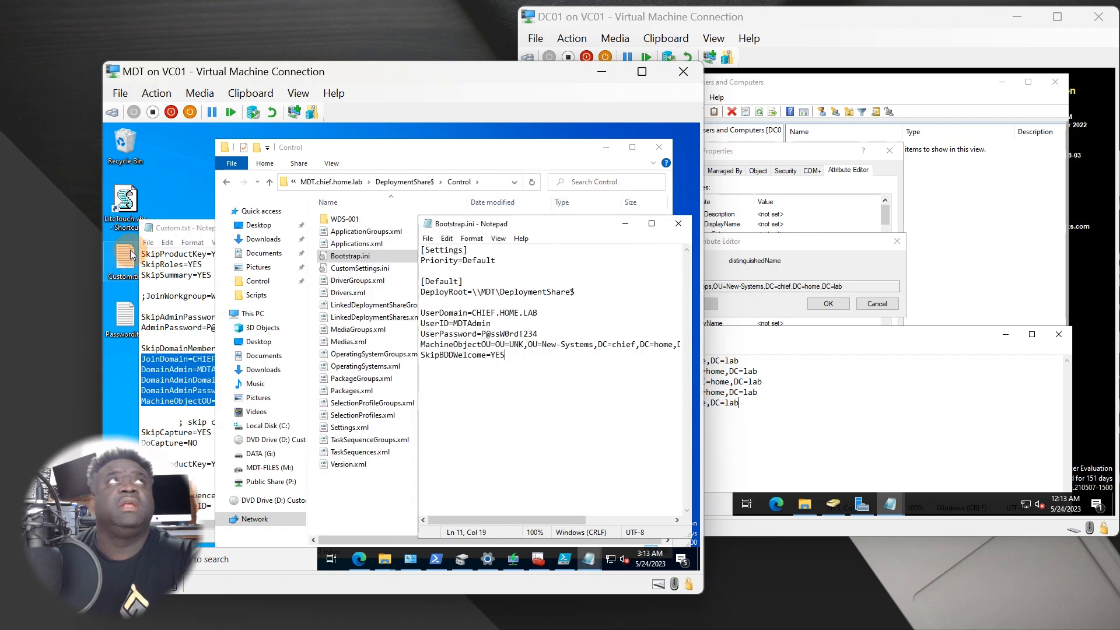
Step: Relaunch LiteTouch with elevation and advance the Deploy Windows 10 x64 - (Fresh Build) task sequence to Computer Details to check the domain fields
{"action": "double_click", "coordinate": [125, 202]}
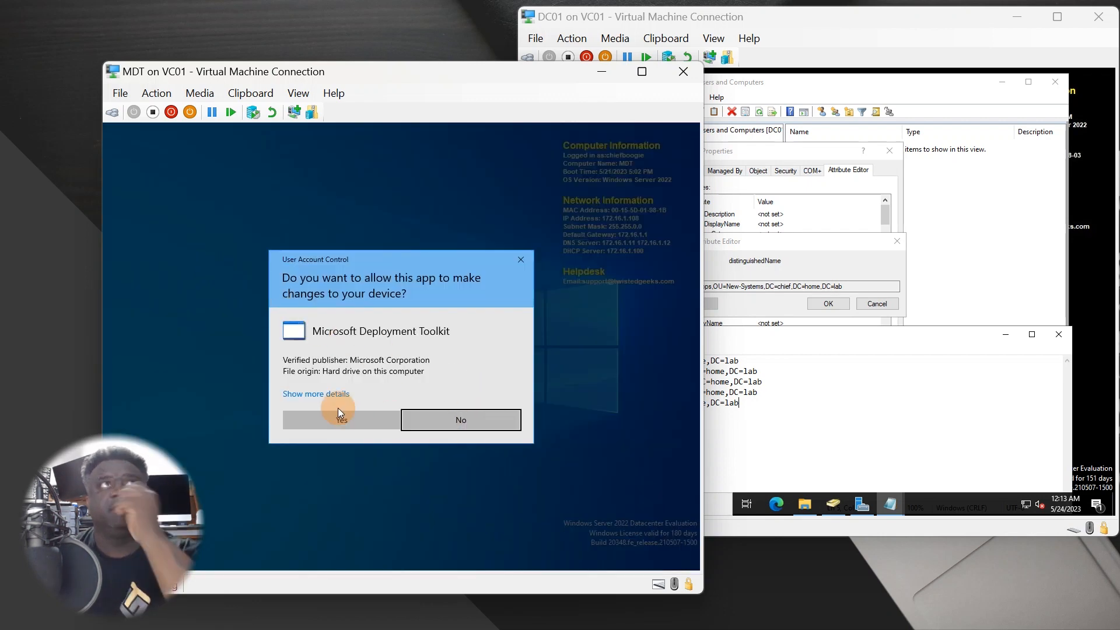
{"action": "left_click", "coordinate": [342, 416]}
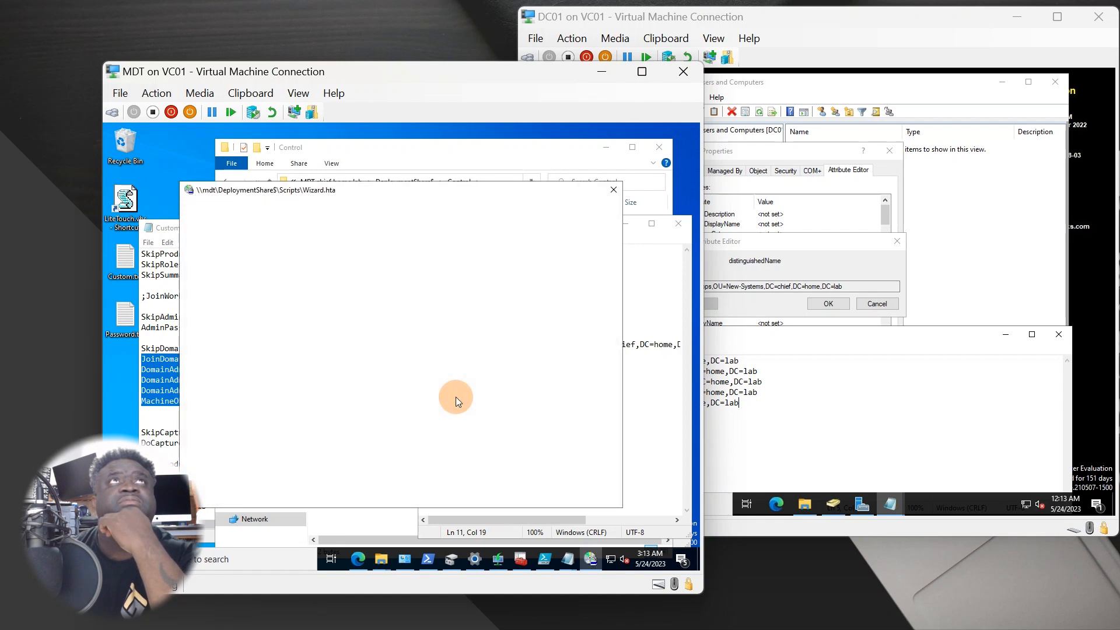
{"action": "left_click", "coordinate": [339, 275]}
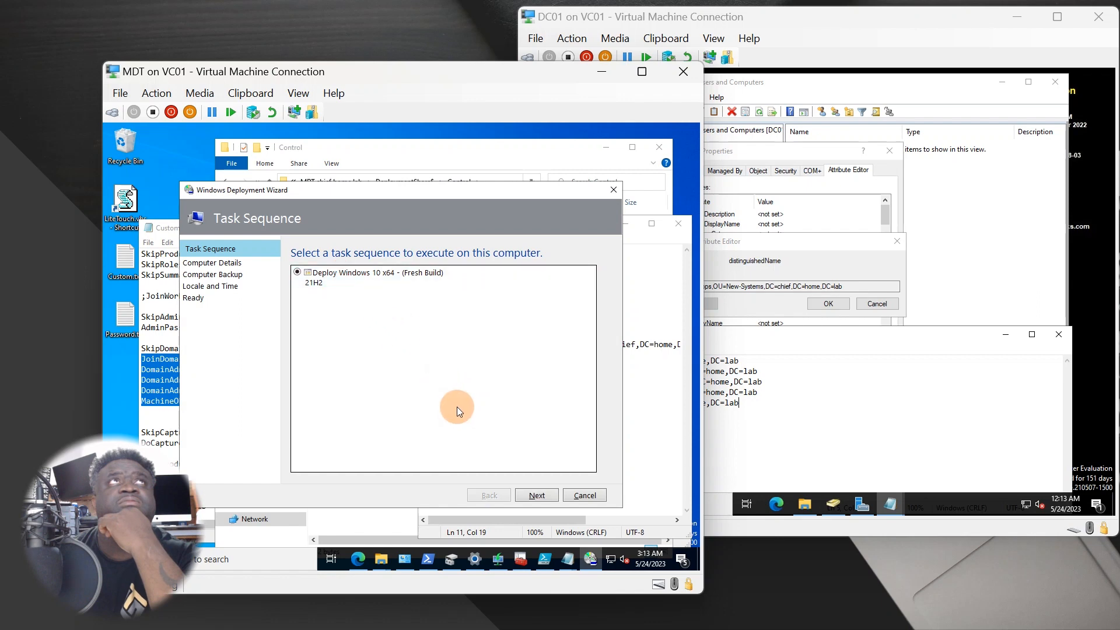
{"action": "key", "text": "Return"}
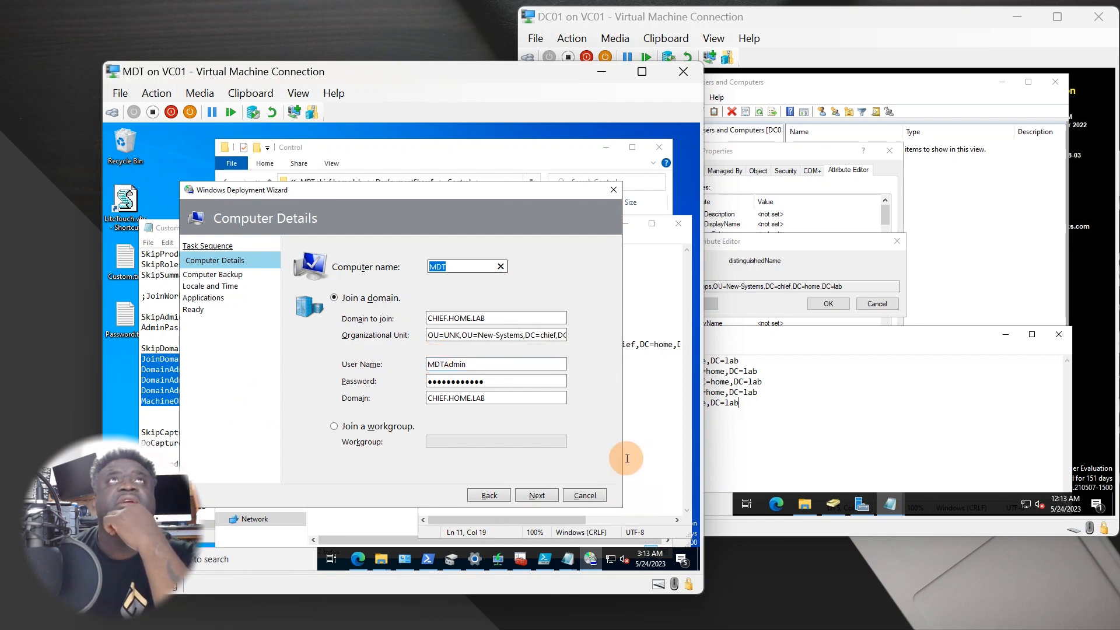
Step: Delete the MachineObjectOU and SkipBDDWelcome lines from Bootstrap.ini, then save and close the file
{"action": "left_click", "coordinate": [649, 411]}
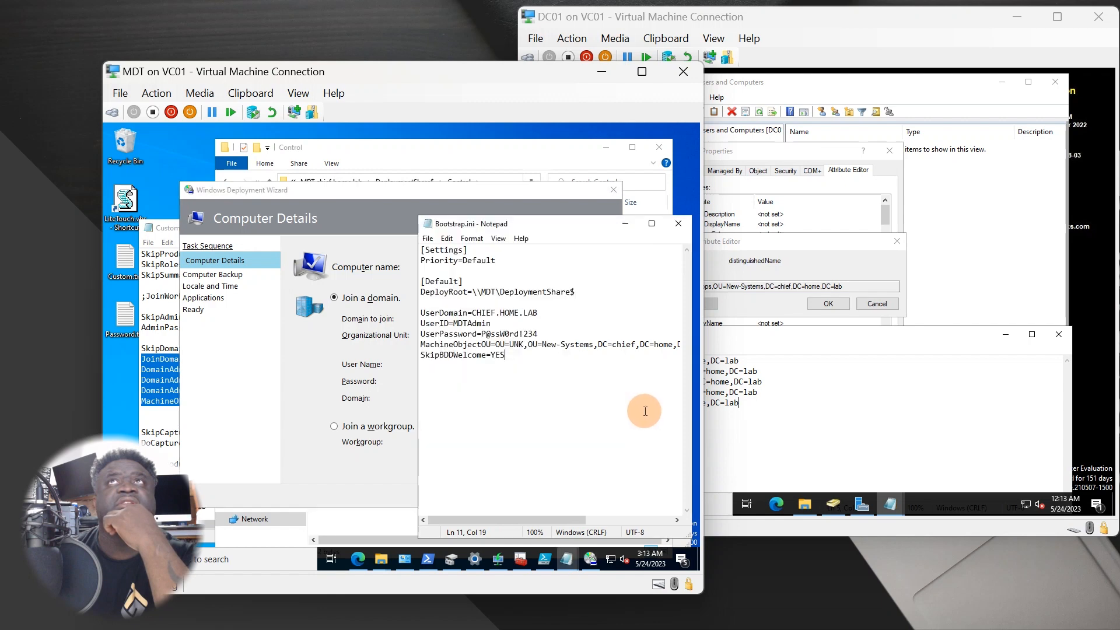
{"action": "left_click_drag", "start_coordinate": [421, 345], "coordinate": [473, 368]}
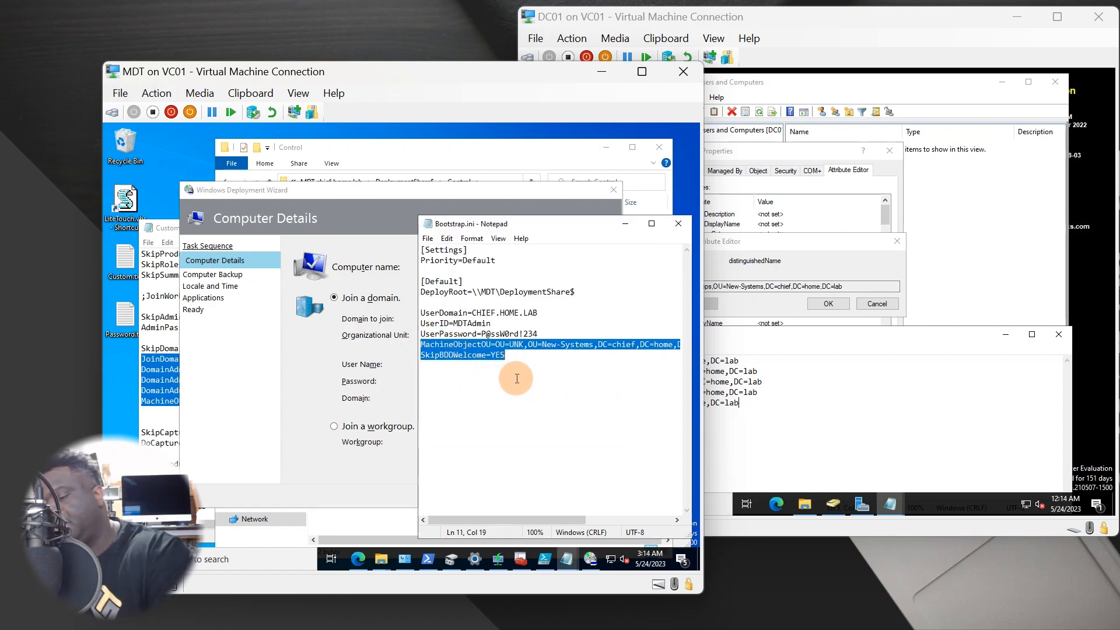
{"action": "key", "text": "Delete"}
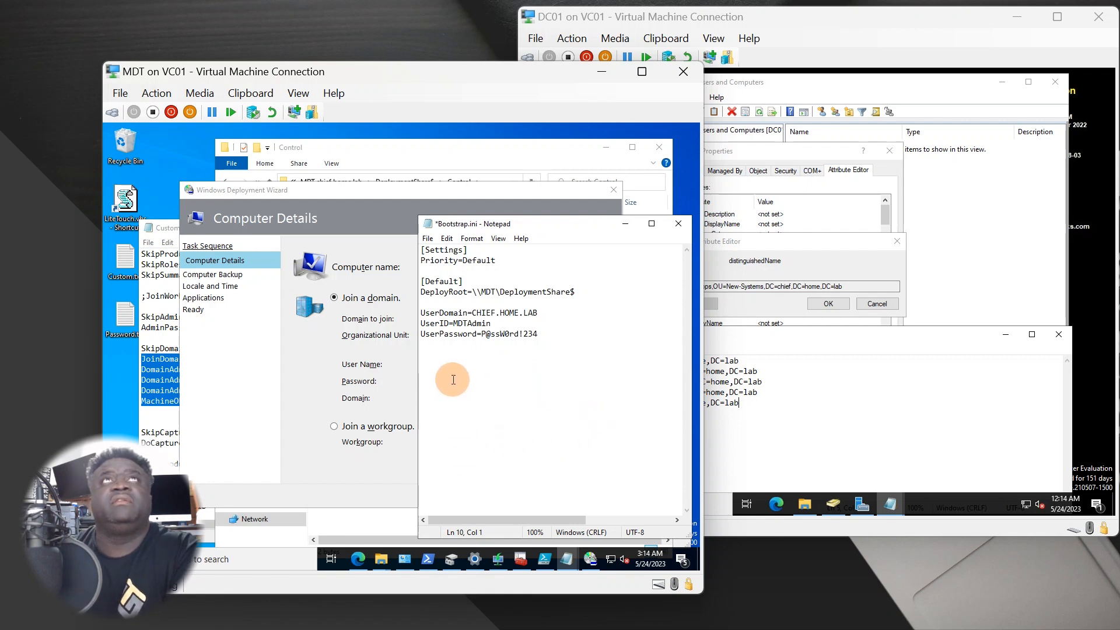
{"action": "left_click", "coordinate": [427, 238]}
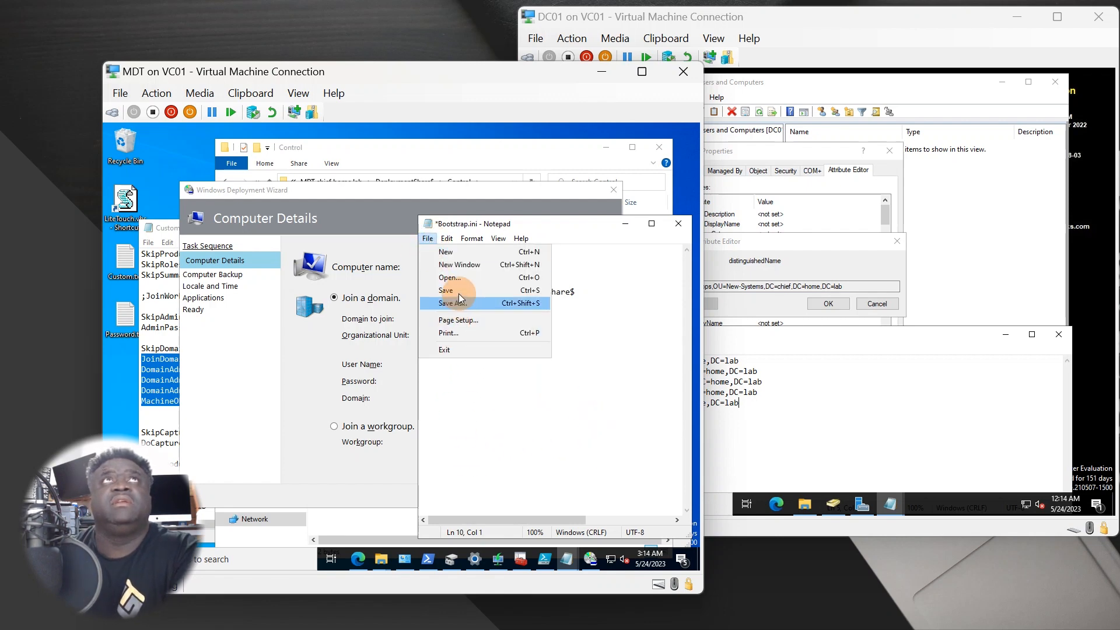
{"action": "left_click", "coordinate": [458, 291]}
{"action": "left_click", "coordinate": [680, 225]}
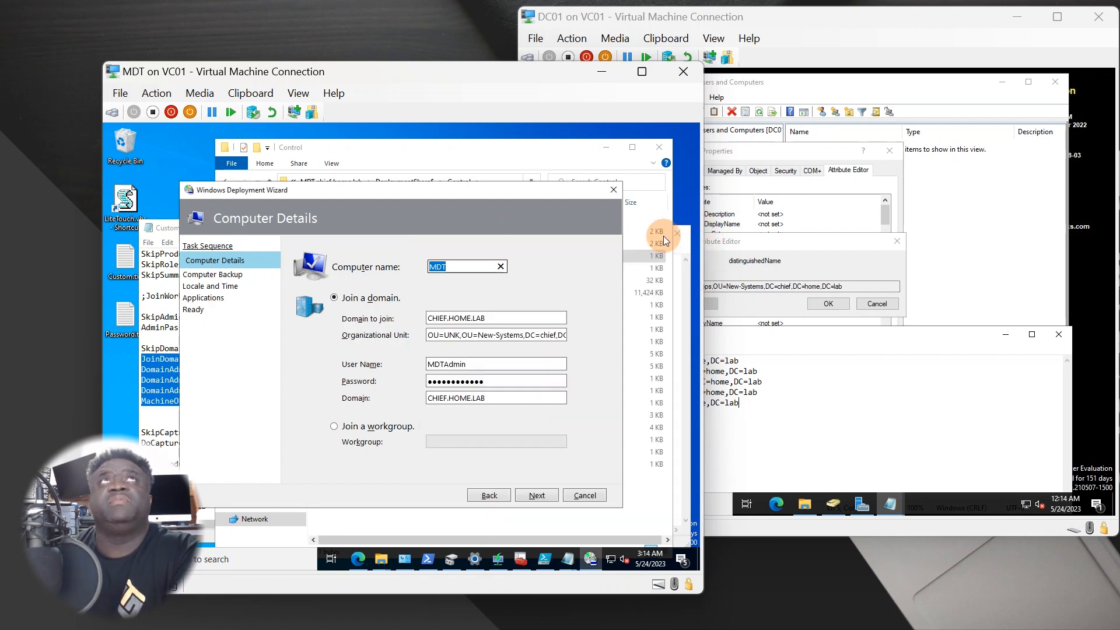
Step: Cancel the open wizard, restart LiteTouch with elevation, and advance Deploy Windows 10 x64 - (Fresh Build) to Computer Details
{"action": "left_click", "coordinate": [569, 502]}
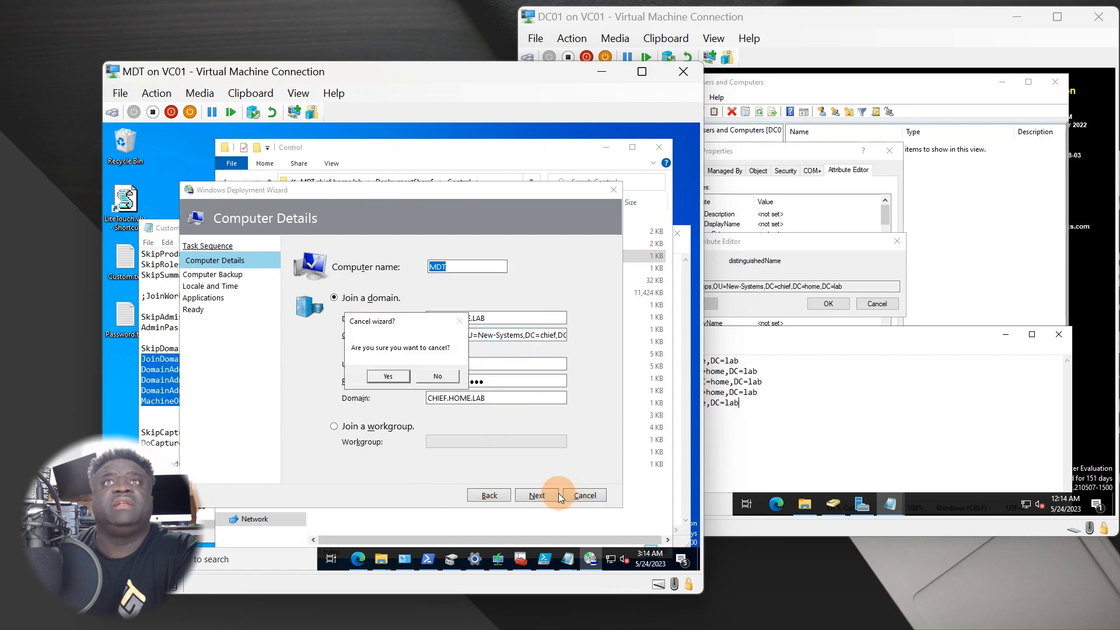
{"action": "left_click", "coordinate": [387, 376]}
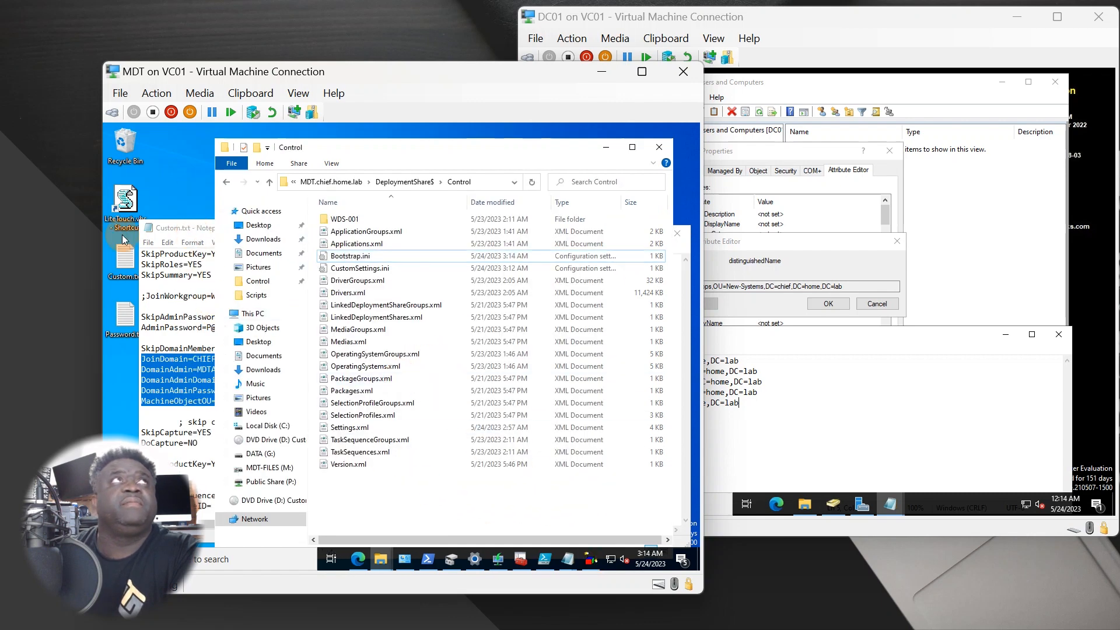
{"action": "left_click", "coordinate": [125, 204]}
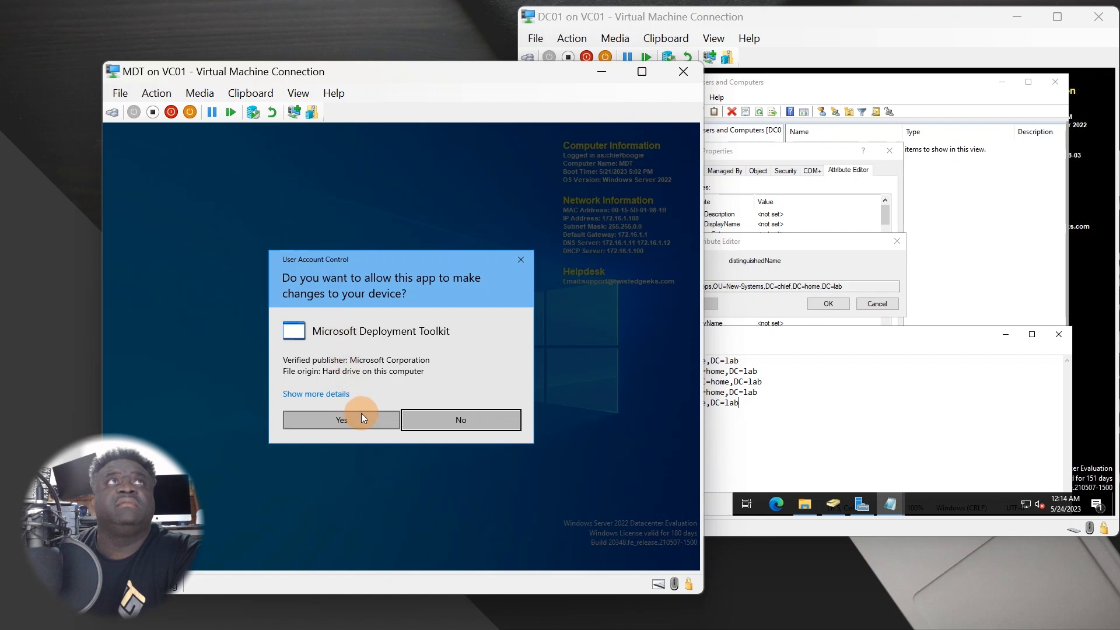
{"action": "left_click", "coordinate": [361, 417]}
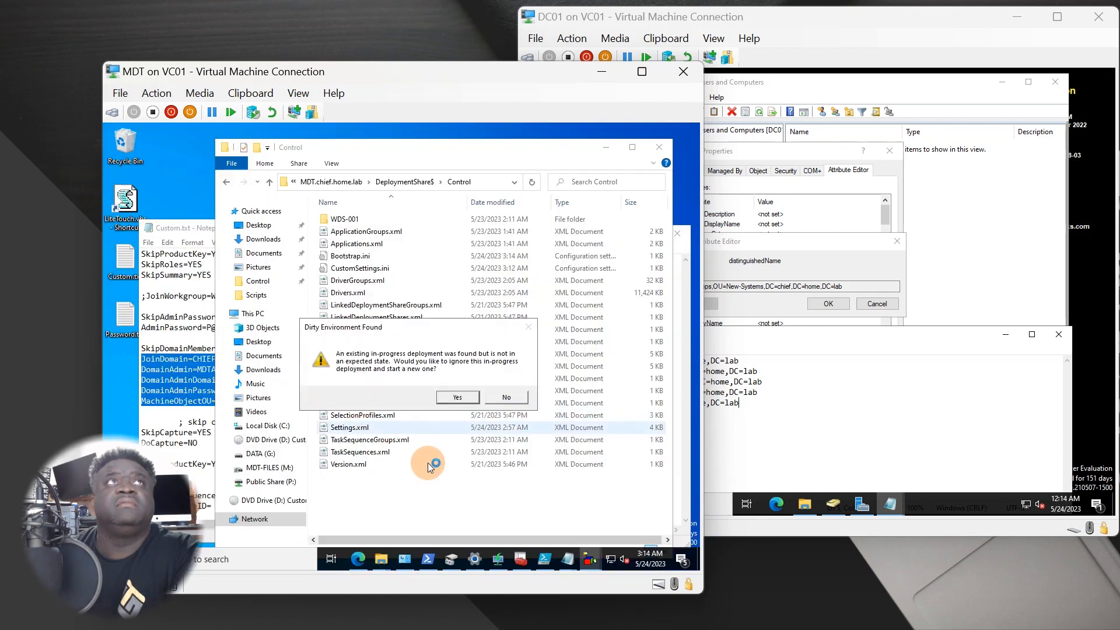
{"action": "left_click", "coordinate": [500, 397]}
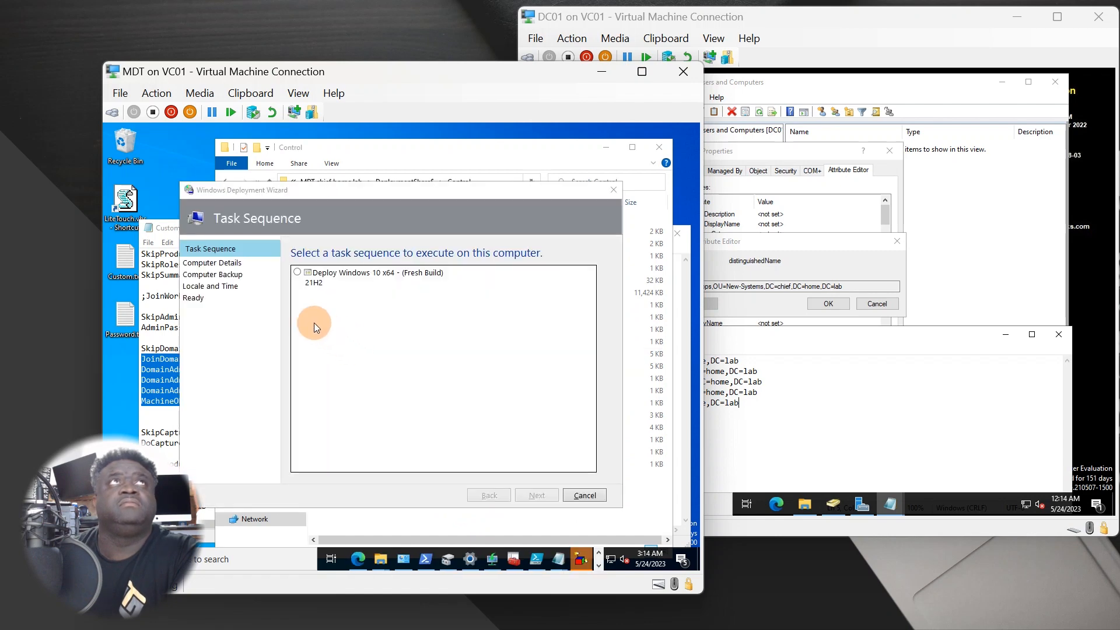
{"action": "left_click", "coordinate": [306, 275]}
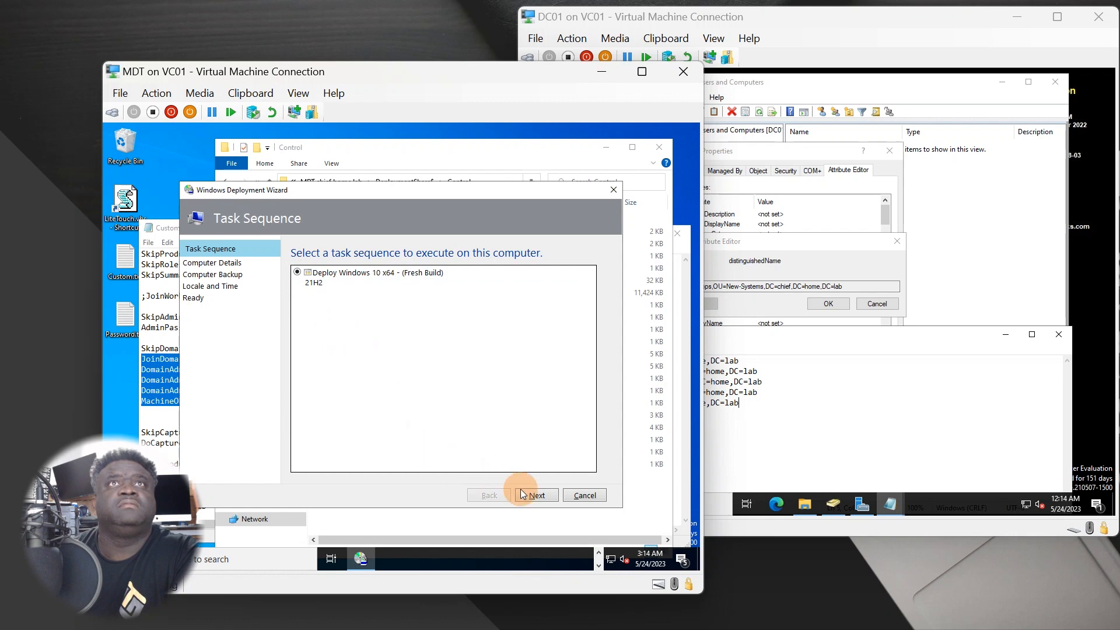
{"action": "key", "text": "Return"}
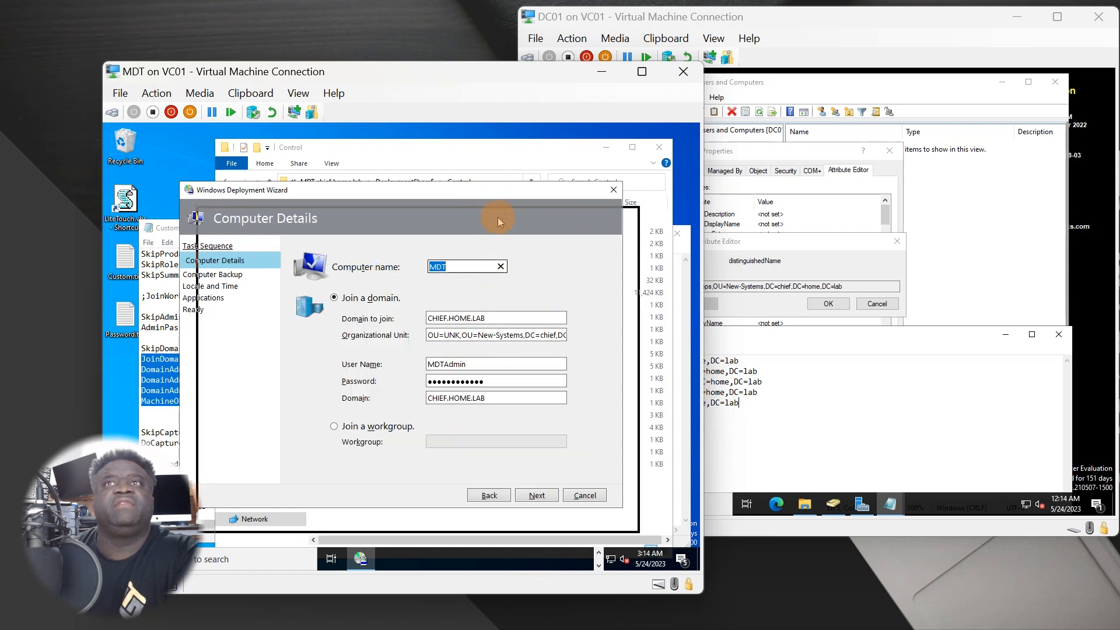
Step: Minimize the Control folder window and move the deployment wizard higher on the desktop, clear of the CustomSettings.ini text
{"action": "left_click", "coordinate": [460, 155]}
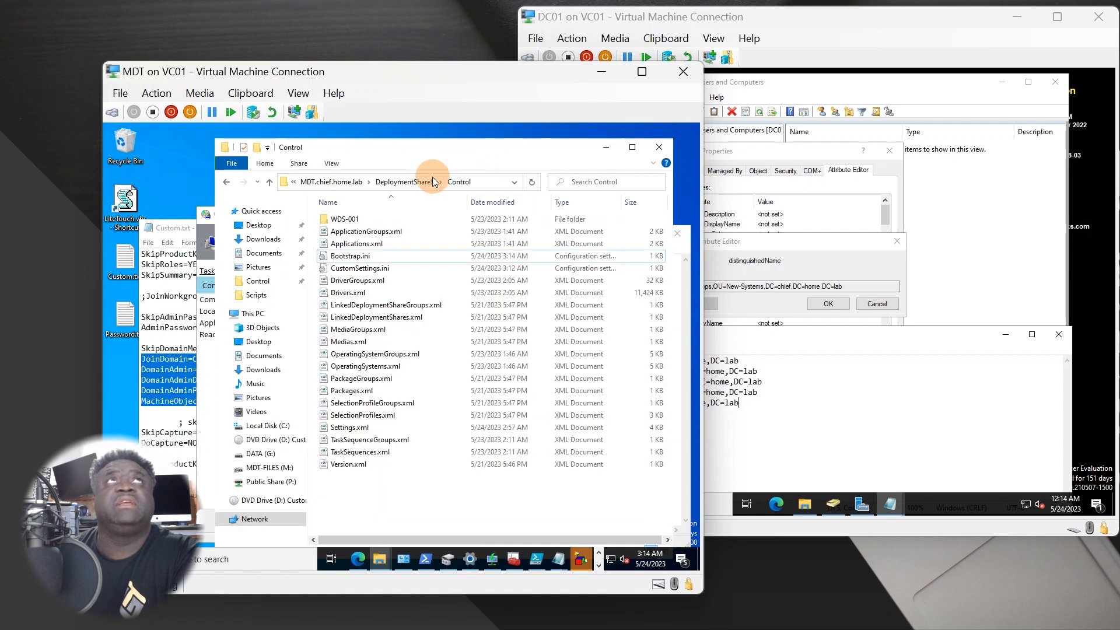
{"action": "left_click", "coordinate": [605, 148]}
{"action": "left_click", "coordinate": [645, 344]}
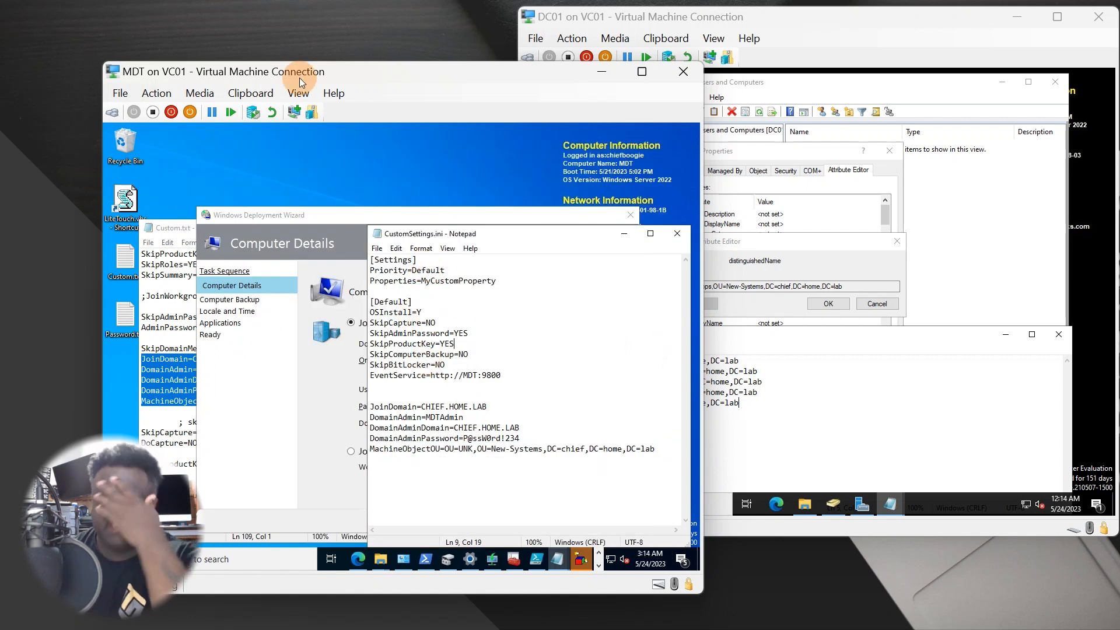
{"action": "left_click", "coordinate": [334, 92]}
{"action": "left_click_drag", "start_coordinate": [342, 222], "coordinate": [322, 153]}
{"action": "left_click", "coordinate": [670, 351]}
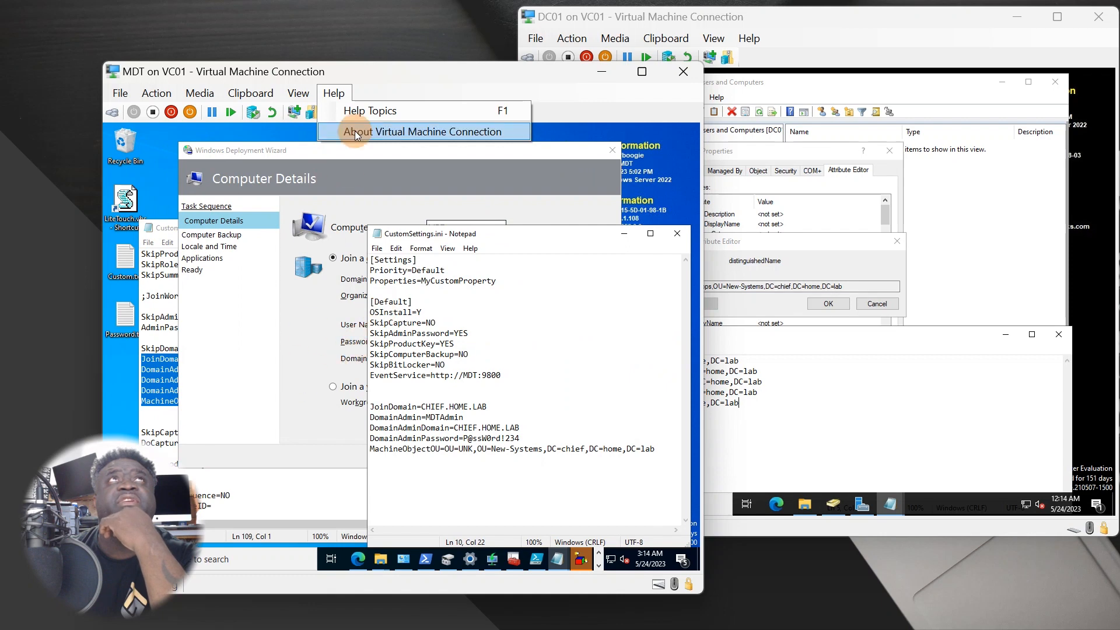
{"action": "left_click", "coordinate": [357, 153]}
{"action": "left_click", "coordinate": [394, 83]}
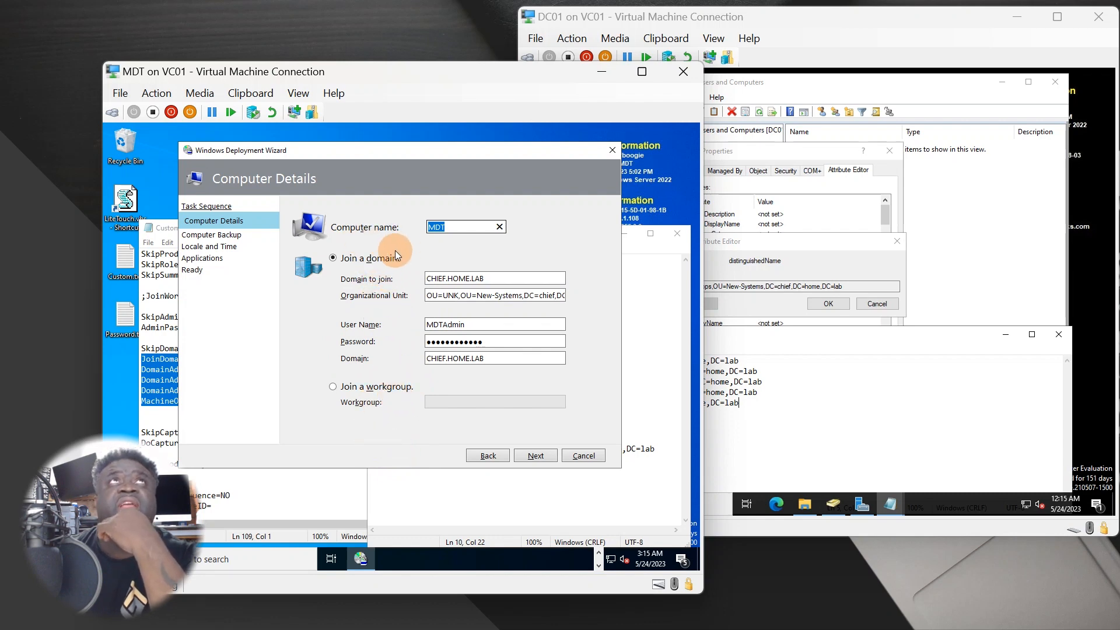
Step: Compare the domain-join entries in Custom.txt with those in CustomSettings.ini
{"action": "left_click", "coordinate": [577, 559]}
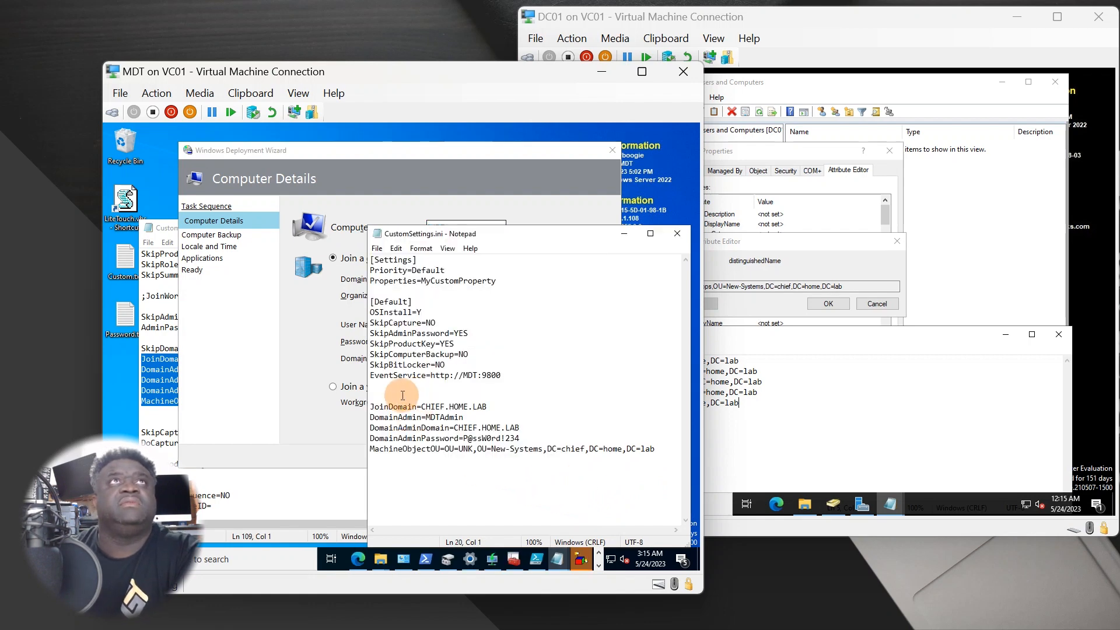
{"action": "left_click", "coordinate": [160, 400]}
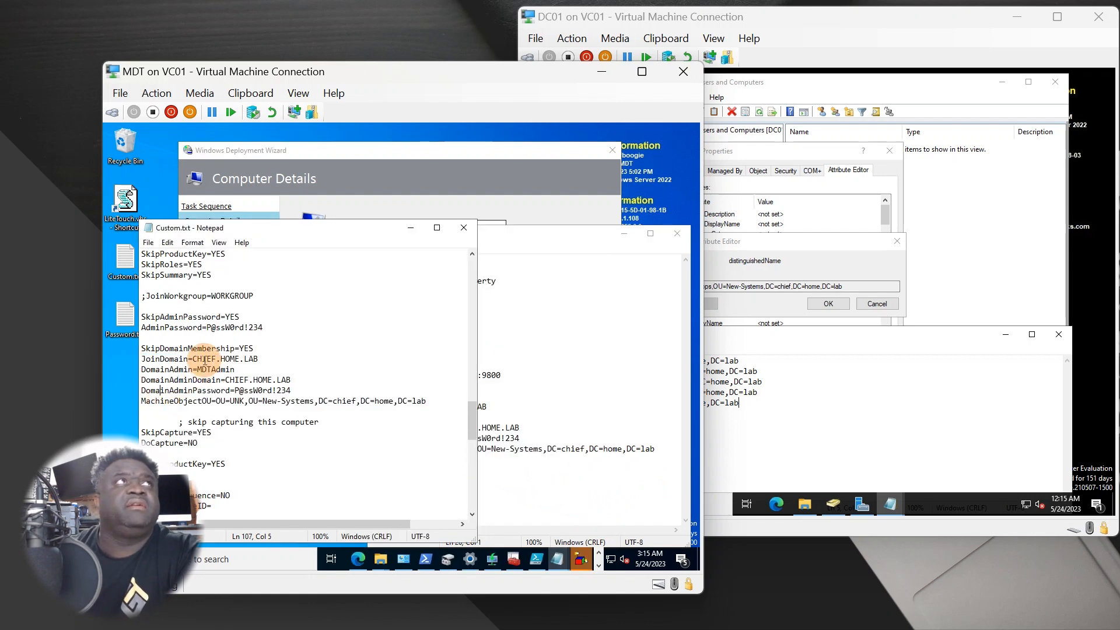
{"action": "left_click", "coordinate": [545, 439]}
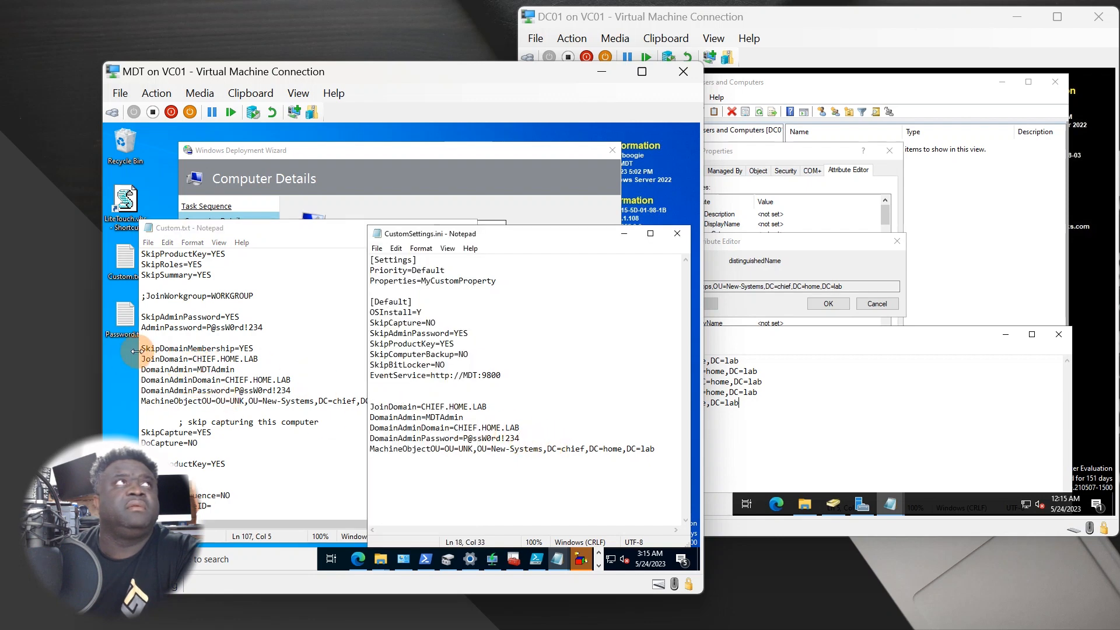
{"action": "left_click", "coordinate": [142, 369]}
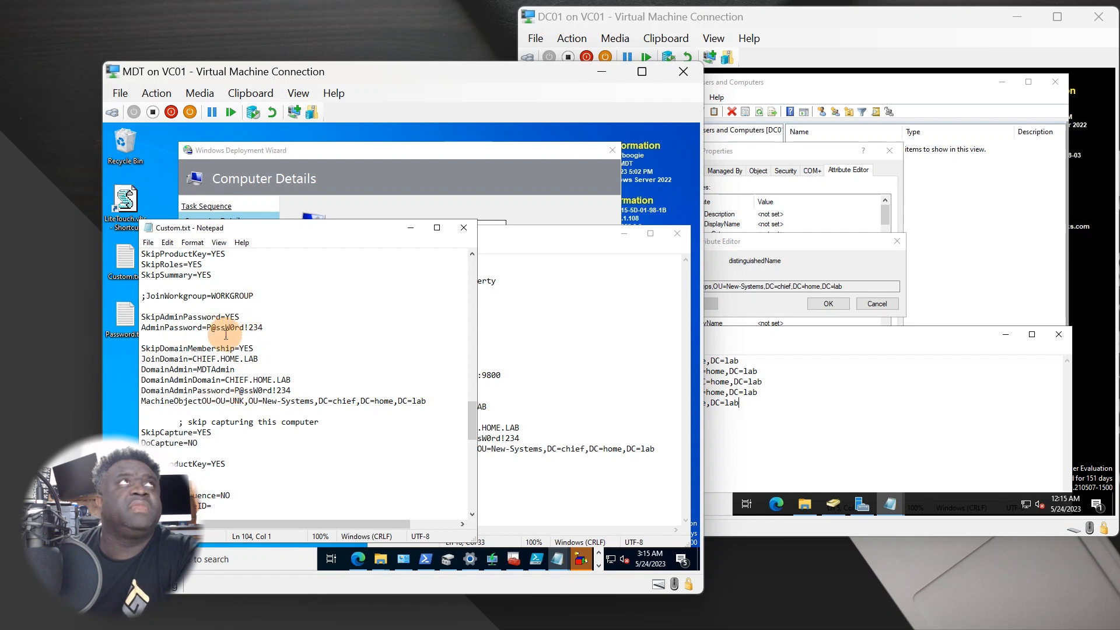
{"action": "left_click", "coordinate": [534, 480]}
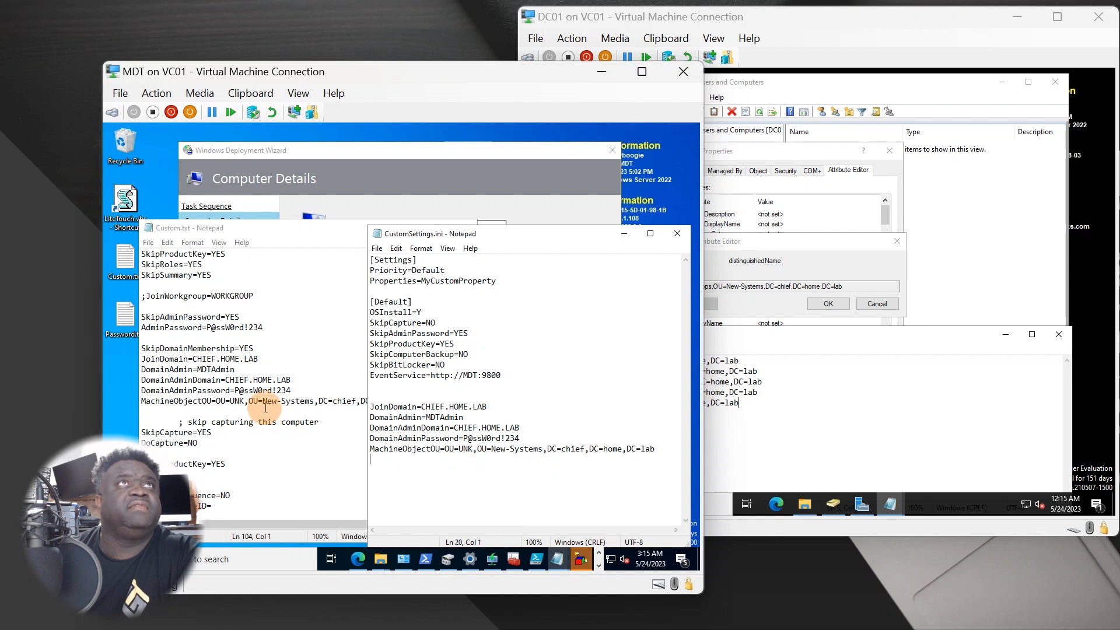
Step: Review Custom.txt upward from the domain-join entries through the time zone and computer-type sections to its [Settings] and [Init] sections
{"action": "left_click", "coordinate": [266, 407]}
{"action": "scroll", "coordinate": [245, 402], "scroll_direction": "up", "scroll_amount": 7}
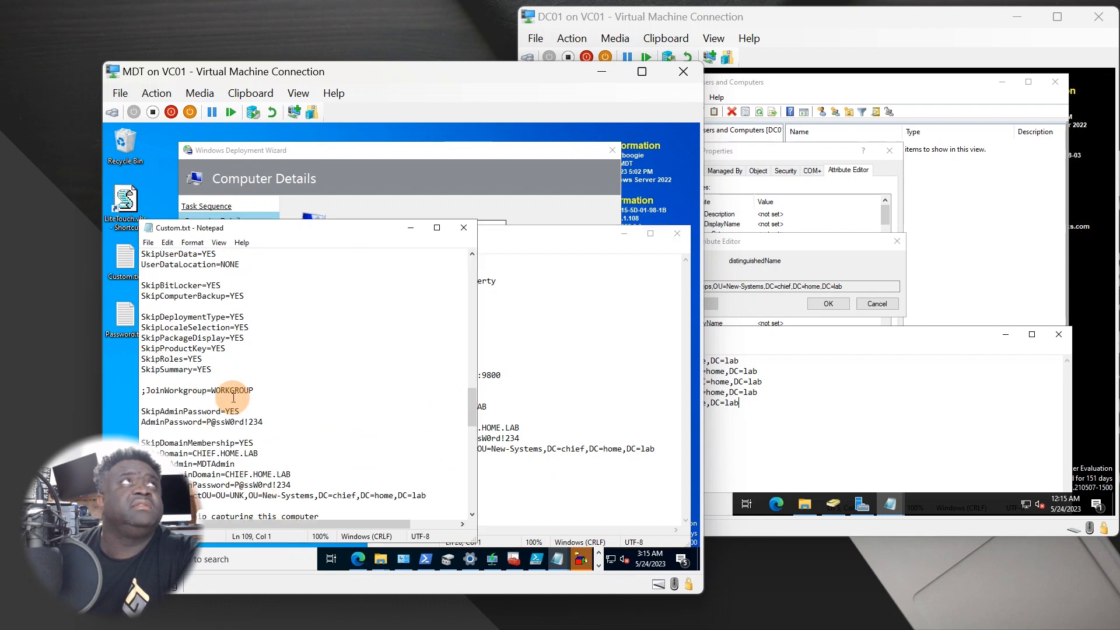
{"action": "scroll", "coordinate": [235, 398], "scroll_direction": "up", "scroll_amount": 3}
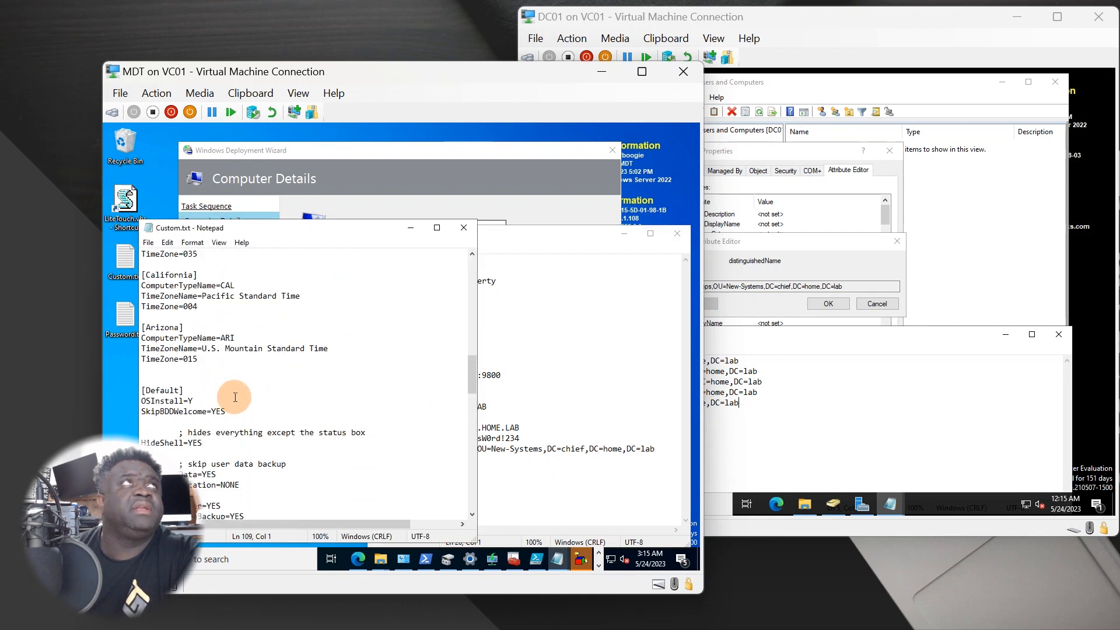
{"action": "scroll", "coordinate": [235, 397], "scroll_direction": "up", "scroll_amount": 2}
{"action": "scroll", "coordinate": [235, 397], "scroll_direction": "up", "scroll_amount": 6}
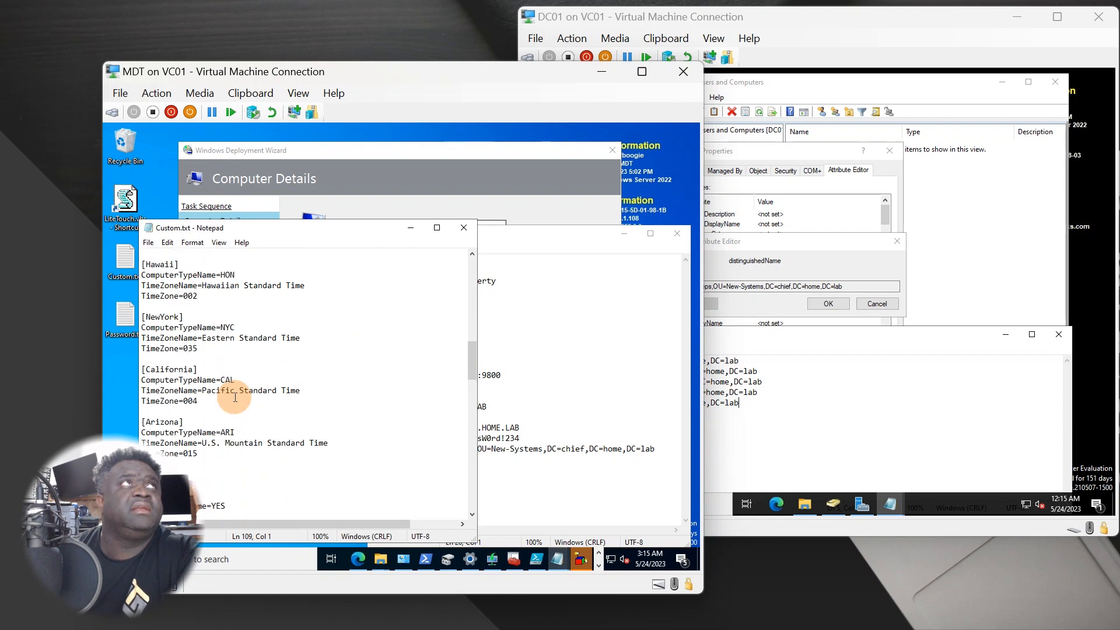
{"action": "scroll", "coordinate": [236, 397], "scroll_direction": "up", "scroll_amount": 9}
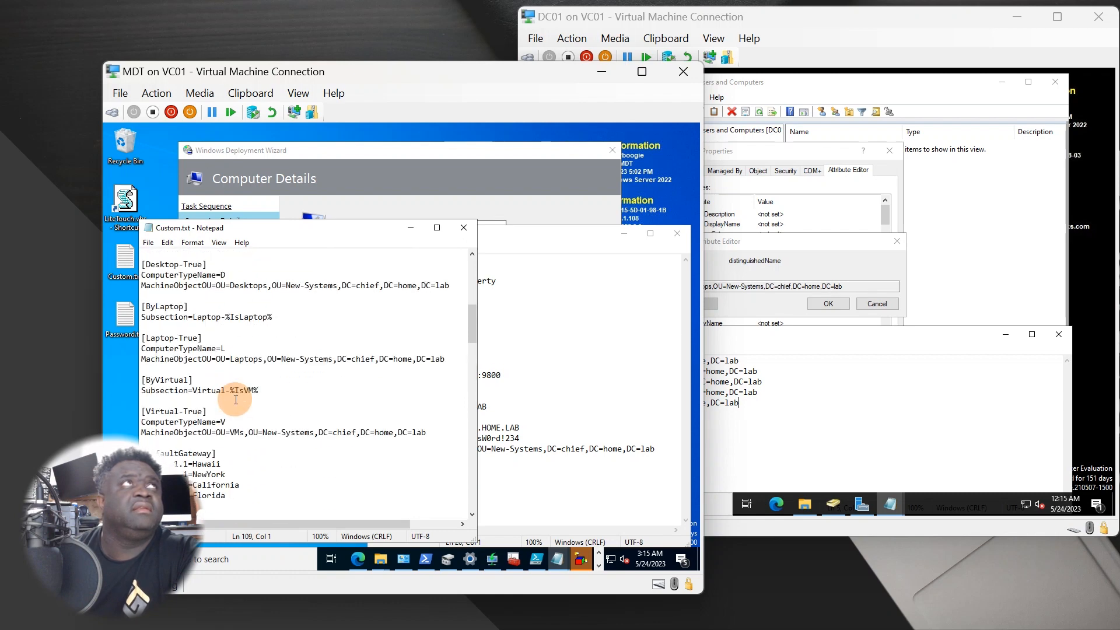
{"action": "scroll", "coordinate": [236, 399], "scroll_direction": "up", "scroll_amount": 3}
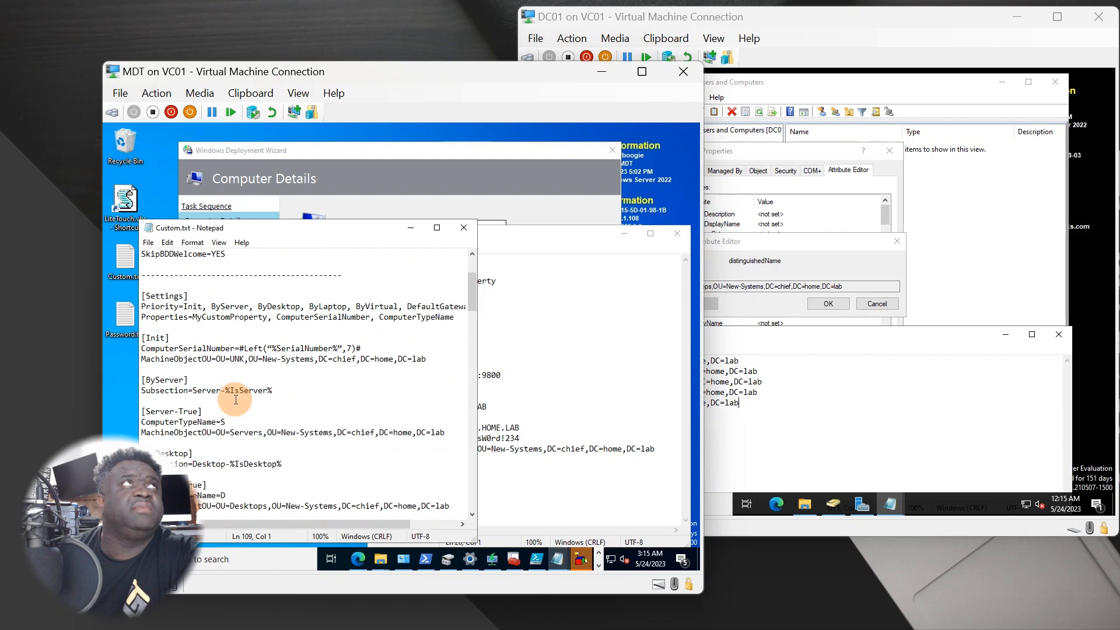
Step: Copy the OSDComputerName, MachineObjectOU, _SMSTSOrgName and _SMSTSPackageName lines under SkipComputerName in Custom.txt
{"action": "scroll", "coordinate": [239, 397], "scroll_direction": "down", "scroll_amount": 10}
{"action": "scroll", "coordinate": [244, 395], "scroll_direction": "down", "scroll_amount": 4}
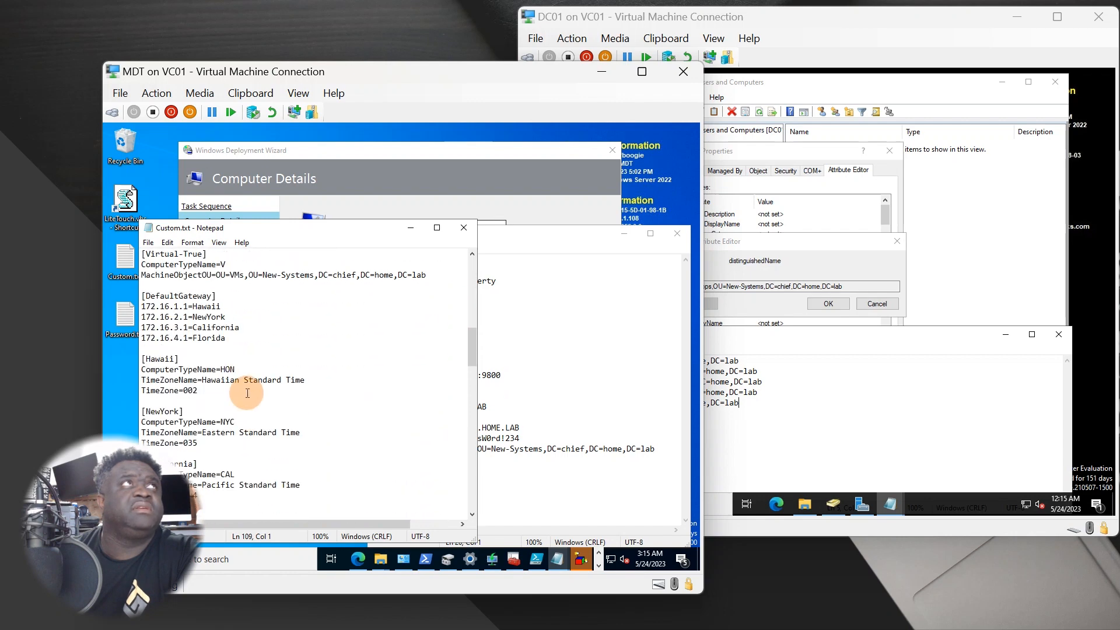
{"action": "scroll", "coordinate": [247, 394], "scroll_direction": "up", "scroll_amount": 4}
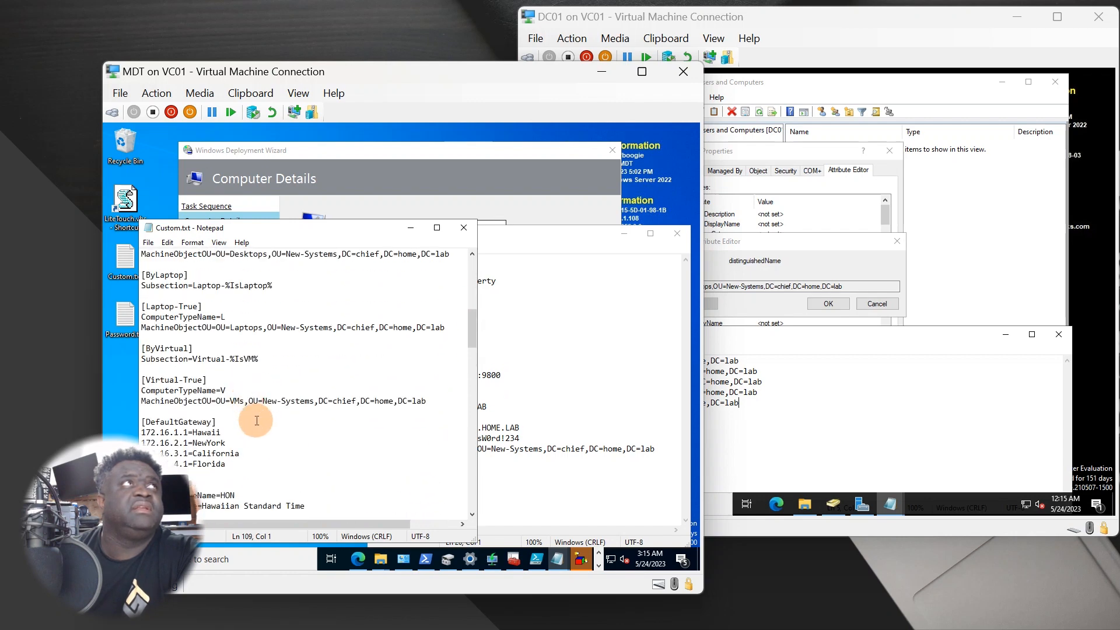
{"action": "scroll", "coordinate": [250, 402], "scroll_direction": "down", "scroll_amount": 7}
{"action": "scroll", "coordinate": [262, 417], "scroll_direction": "down", "scroll_amount": 5}
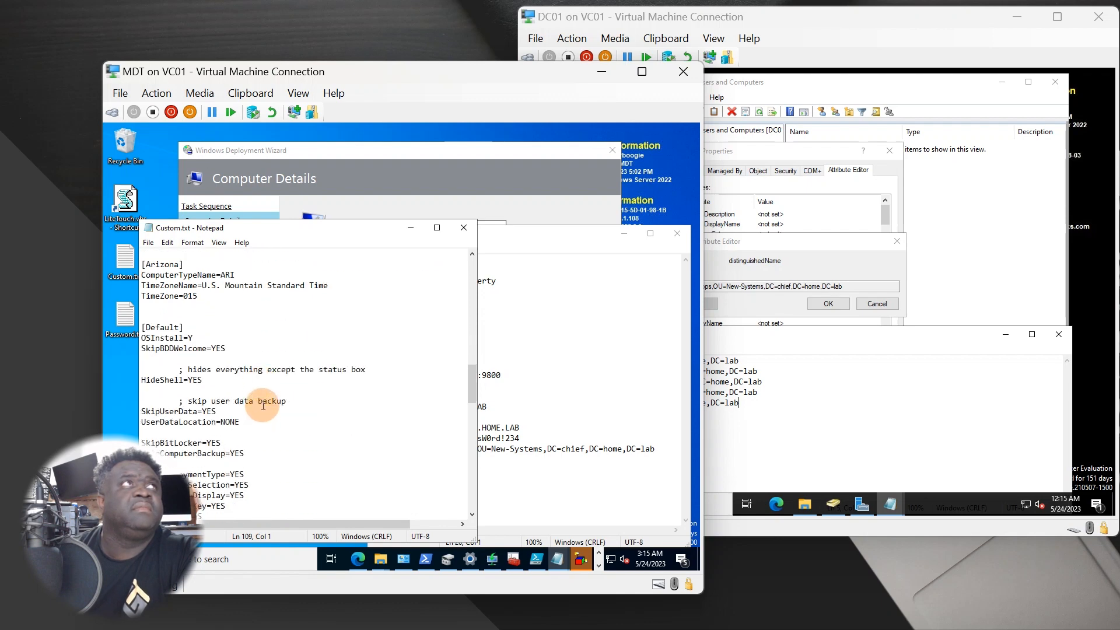
{"action": "scroll", "coordinate": [263, 405], "scroll_direction": "down", "scroll_amount": 7}
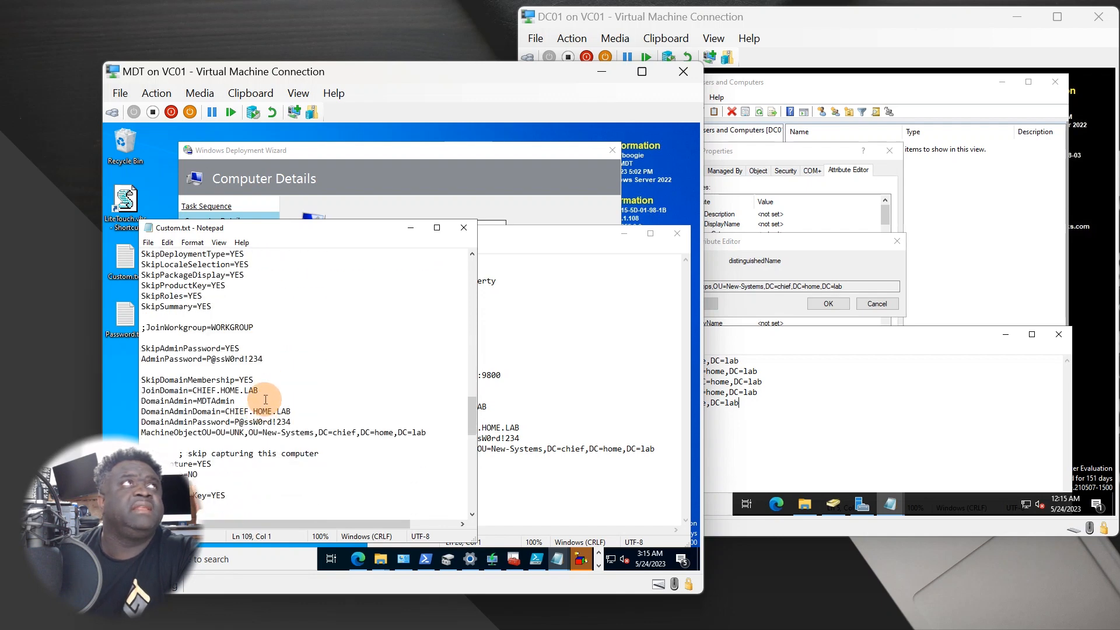
{"action": "scroll", "coordinate": [265, 399], "scroll_direction": "down", "scroll_amount": 2}
{"action": "scroll", "coordinate": [265, 400], "scroll_direction": "down", "scroll_amount": 7}
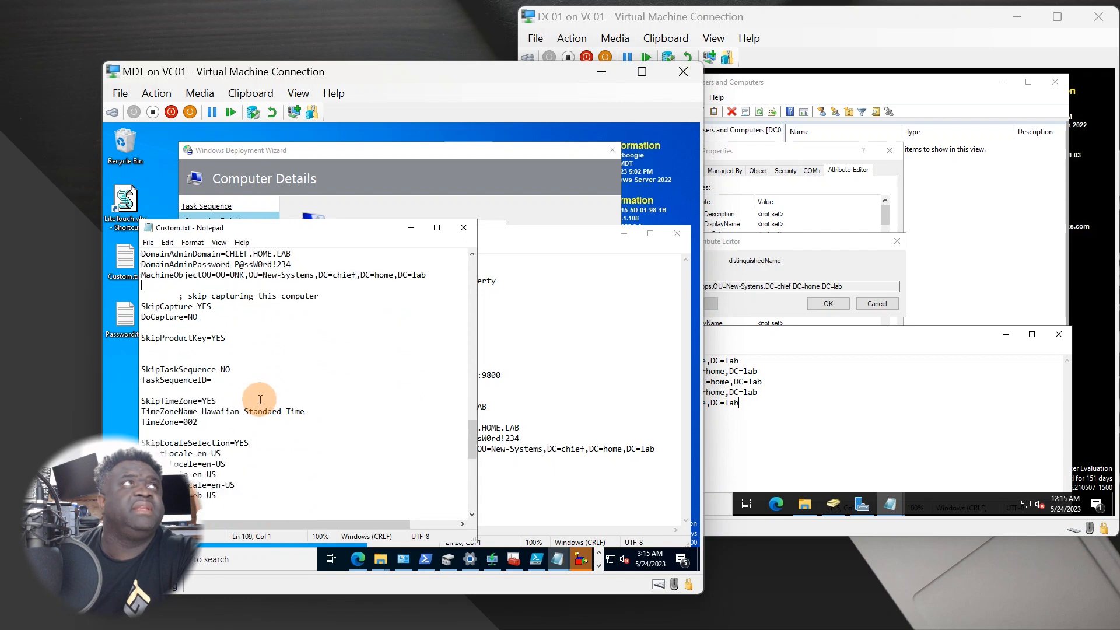
{"action": "scroll", "coordinate": [261, 402], "scroll_direction": "down", "scroll_amount": 2}
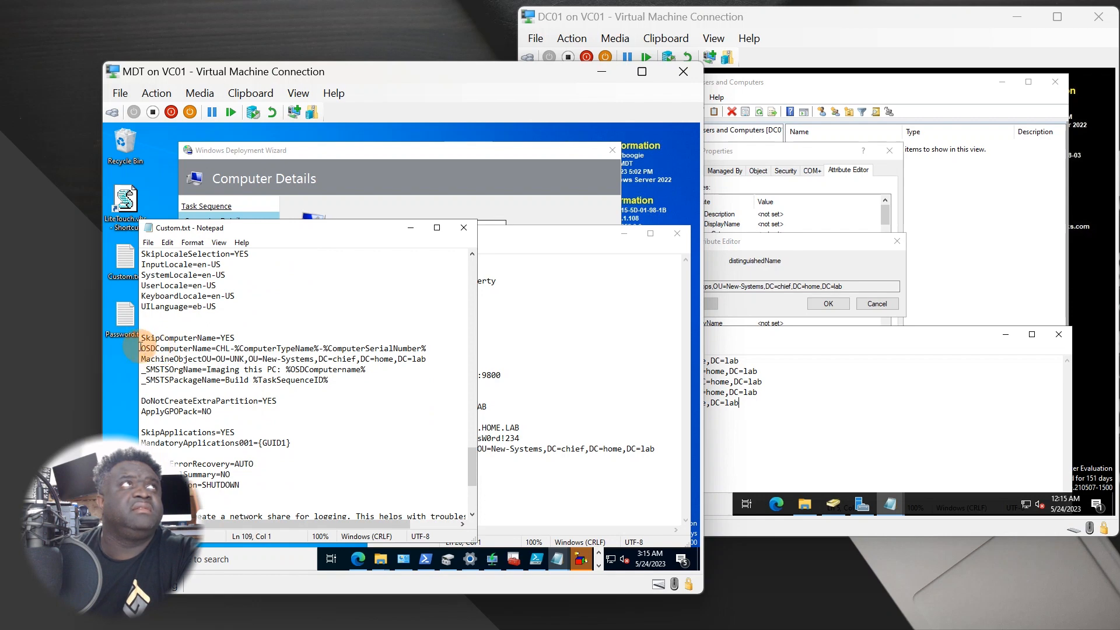
{"action": "left_click_drag", "start_coordinate": [141, 348], "coordinate": [330, 382]}
{"action": "key", "text": "ctrl+c"}
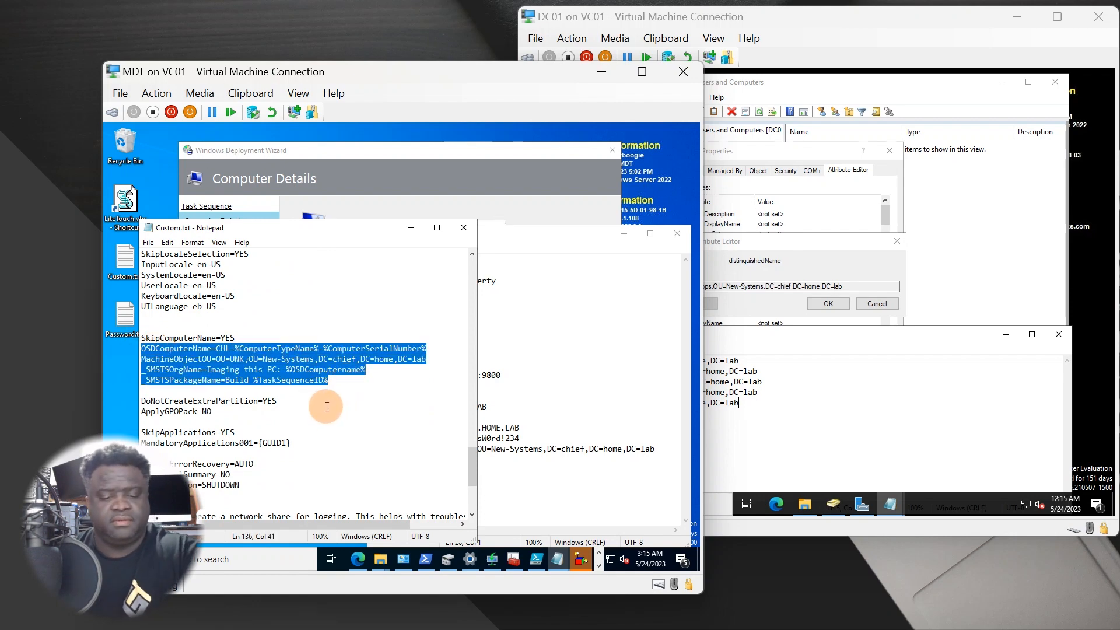
Step: Paste the four computer-name lines between the EventService and JoinDomain entries of CustomSettings.ini, followed by a line break, and save the file
{"action": "left_click", "coordinate": [521, 428]}
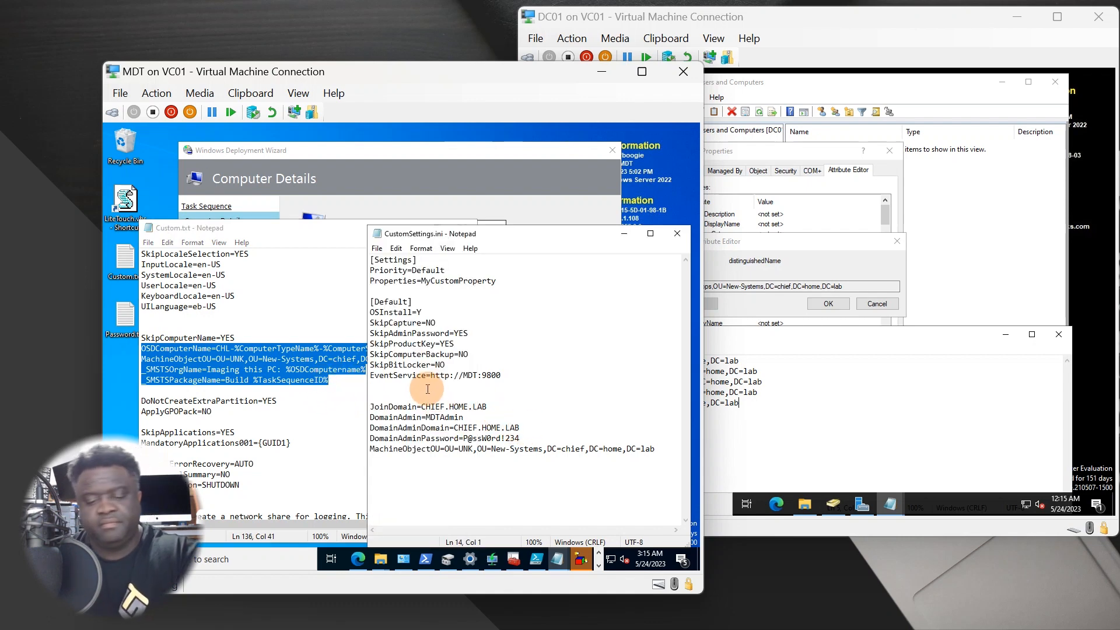
{"action": "key", "text": "ctrl+v"}
{"action": "key", "text": "Return"}
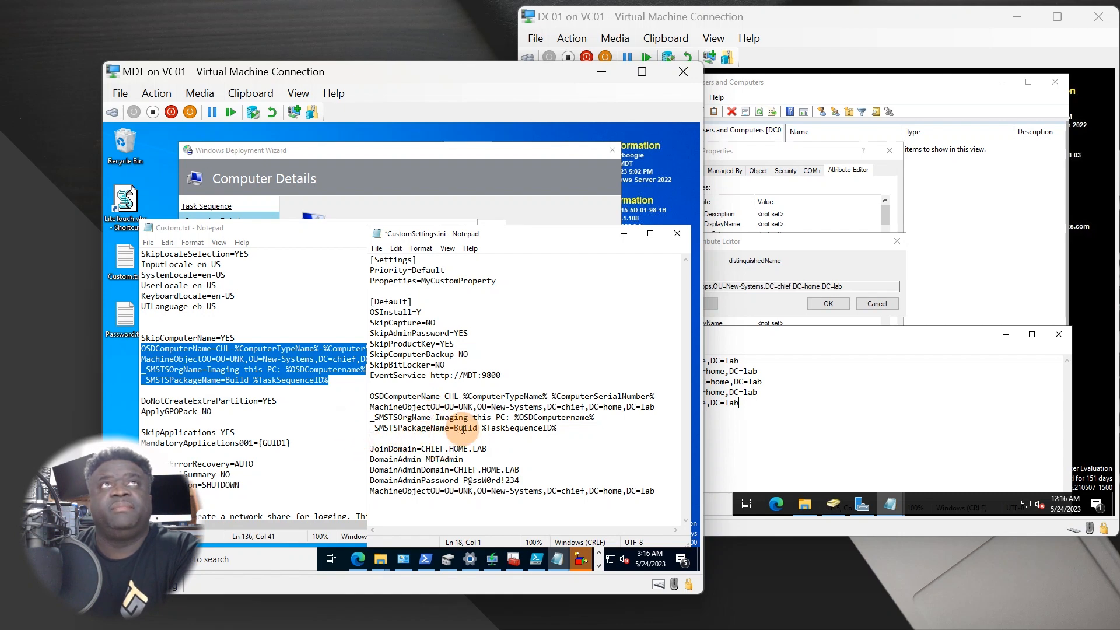
{"action": "left_click", "coordinate": [377, 249]}
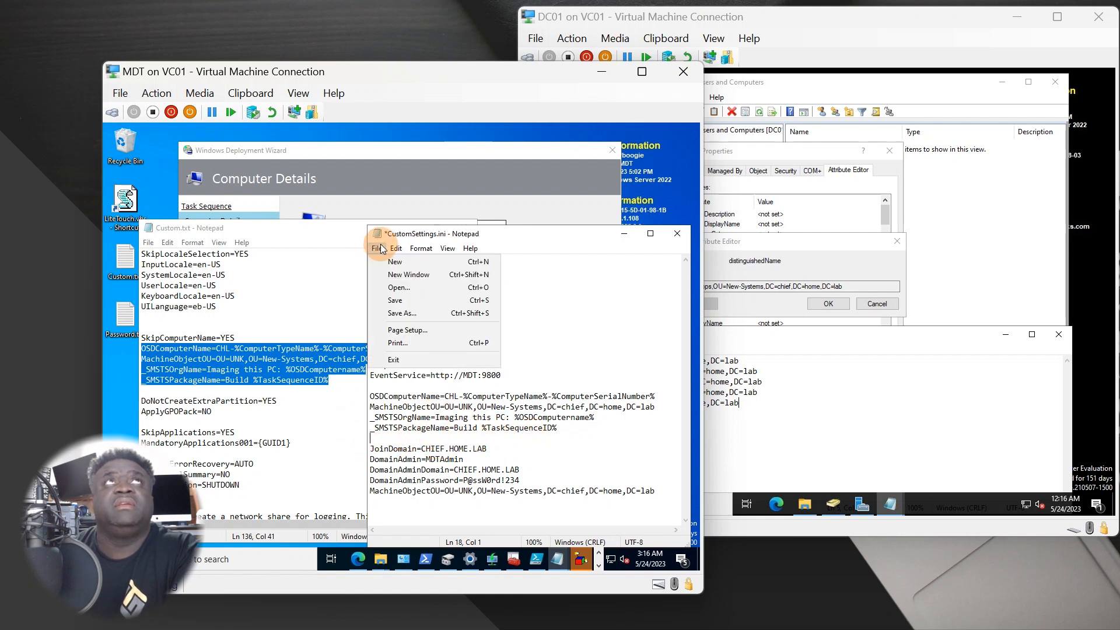
{"action": "left_click", "coordinate": [396, 300]}
Step: Cancel the open deployment wizard at Computer Details and dismiss its wizard error
{"action": "left_click", "coordinate": [423, 168]}
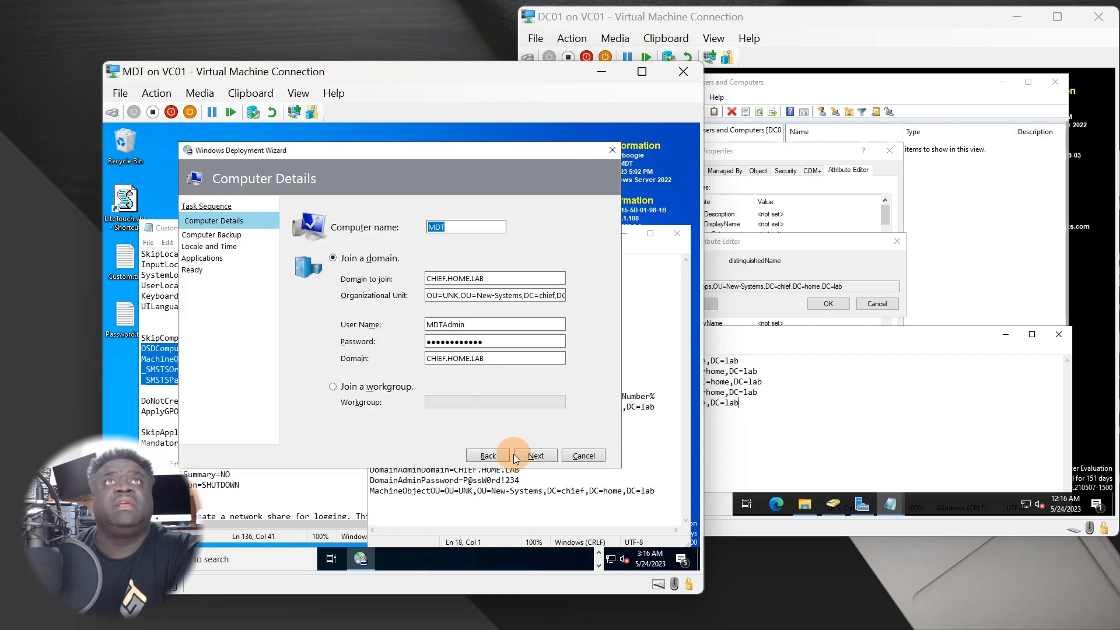
{"action": "left_click", "coordinate": [596, 454]}
{"action": "left_click", "coordinate": [402, 382]}
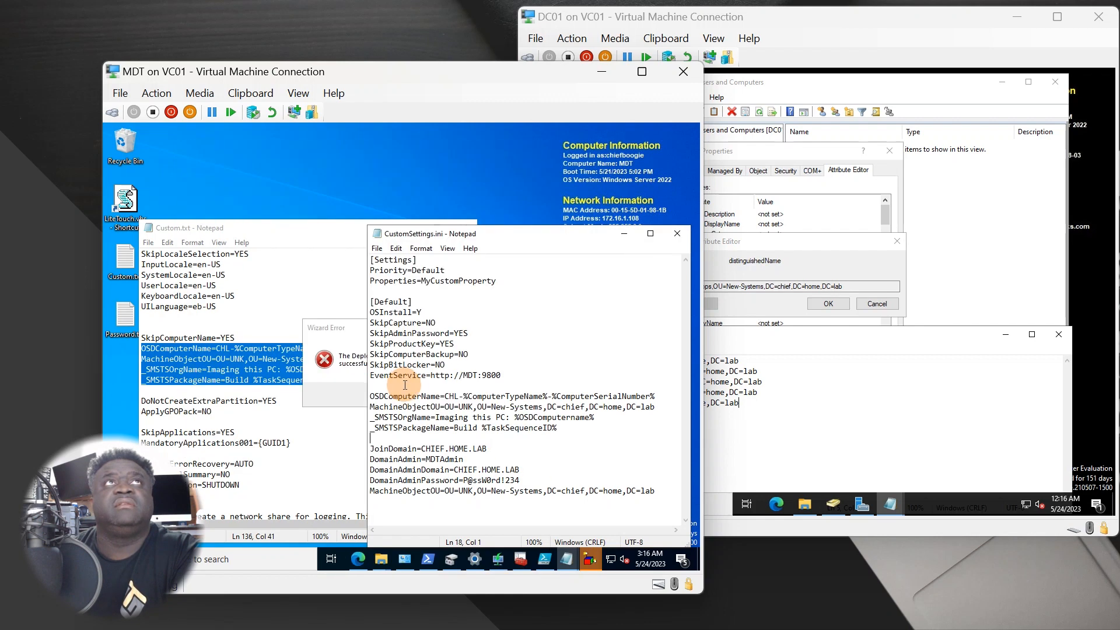
{"action": "left_click", "coordinate": [503, 393]}
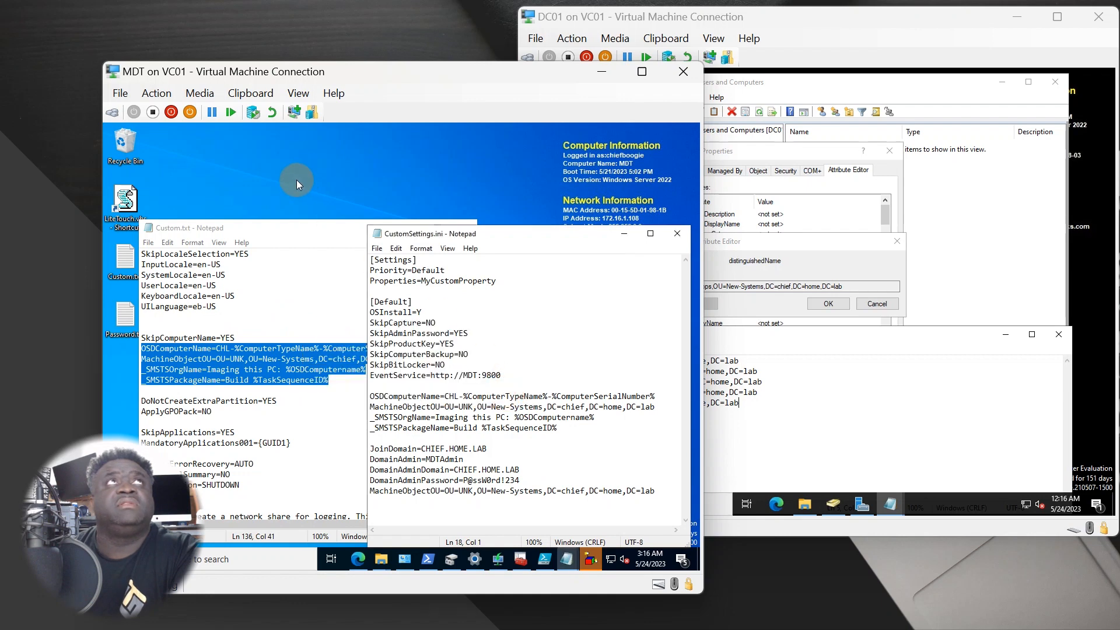
{"action": "left_click", "coordinate": [590, 558]}
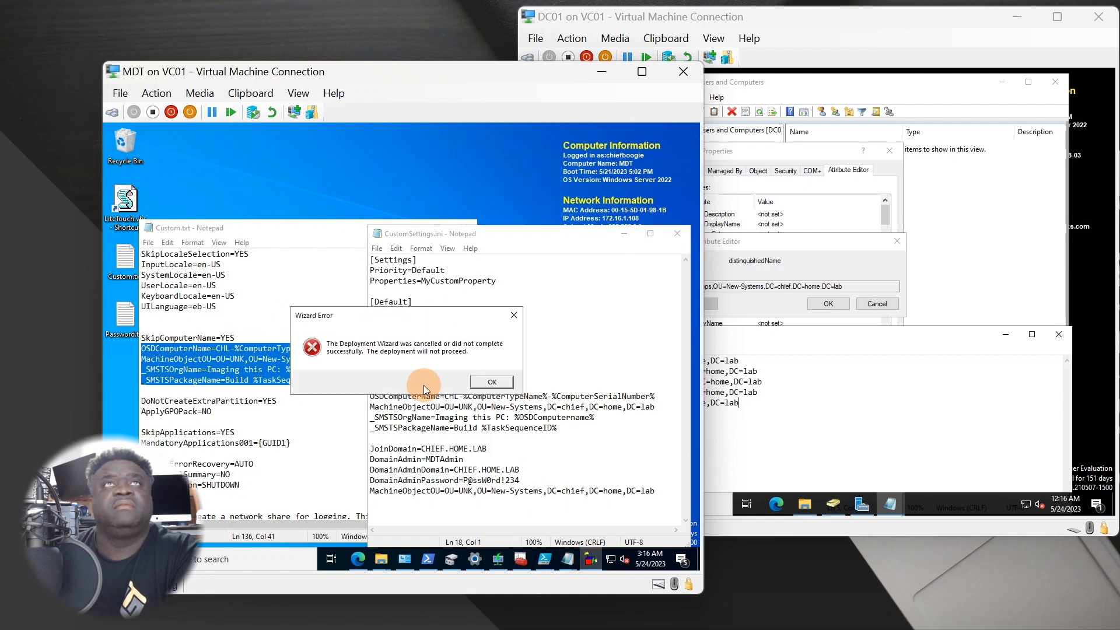
{"action": "left_click", "coordinate": [493, 382]}
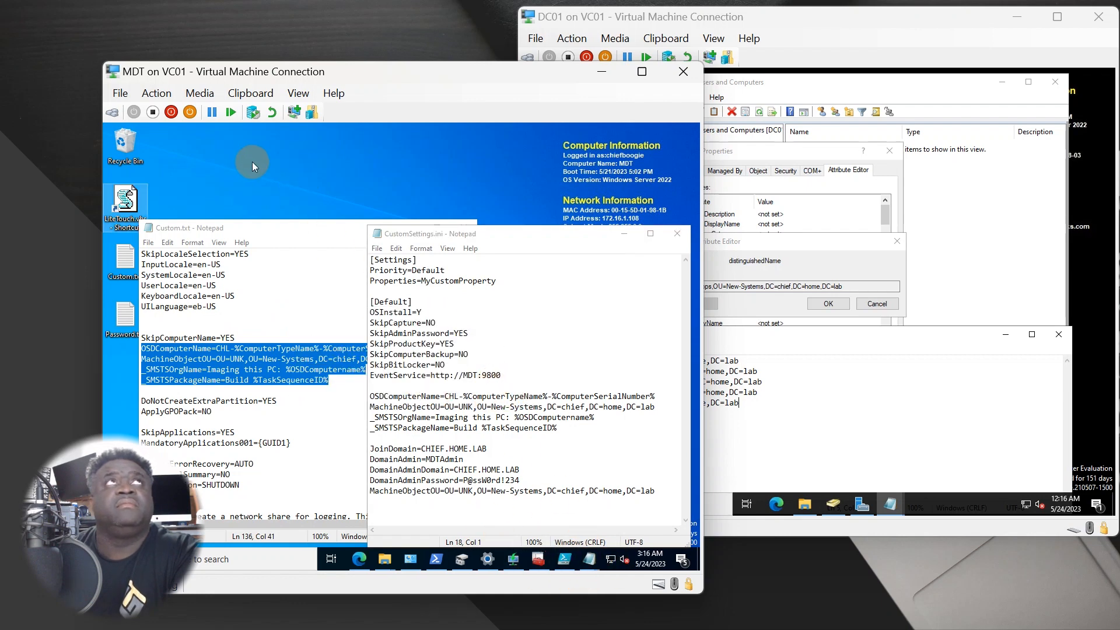
{"action": "double_click", "coordinate": [126, 205]}
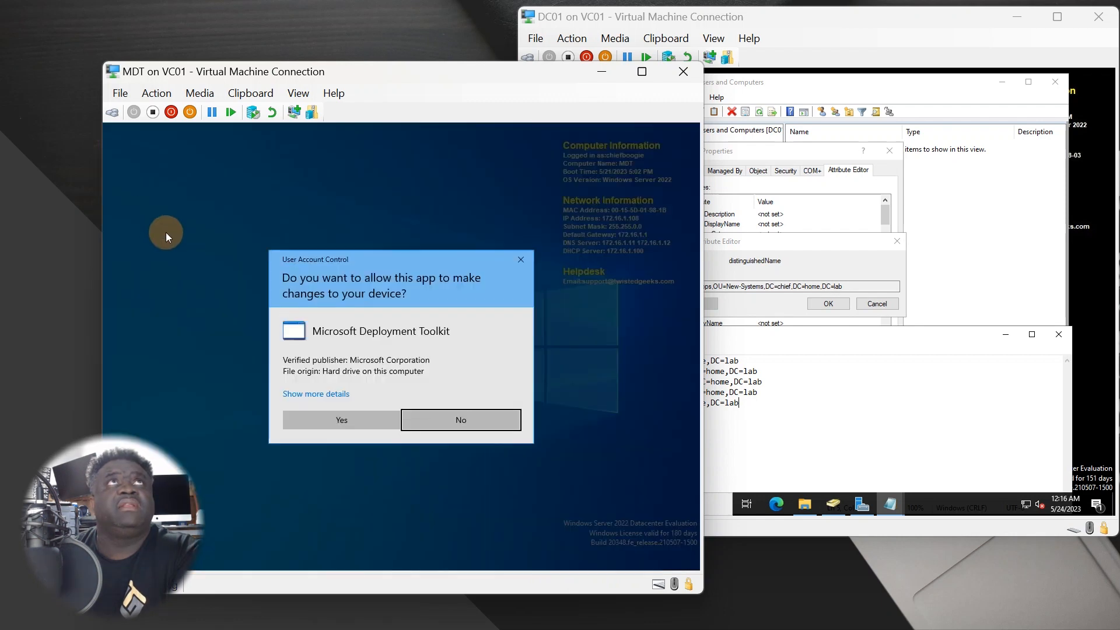
{"action": "left_click", "coordinate": [519, 258]}
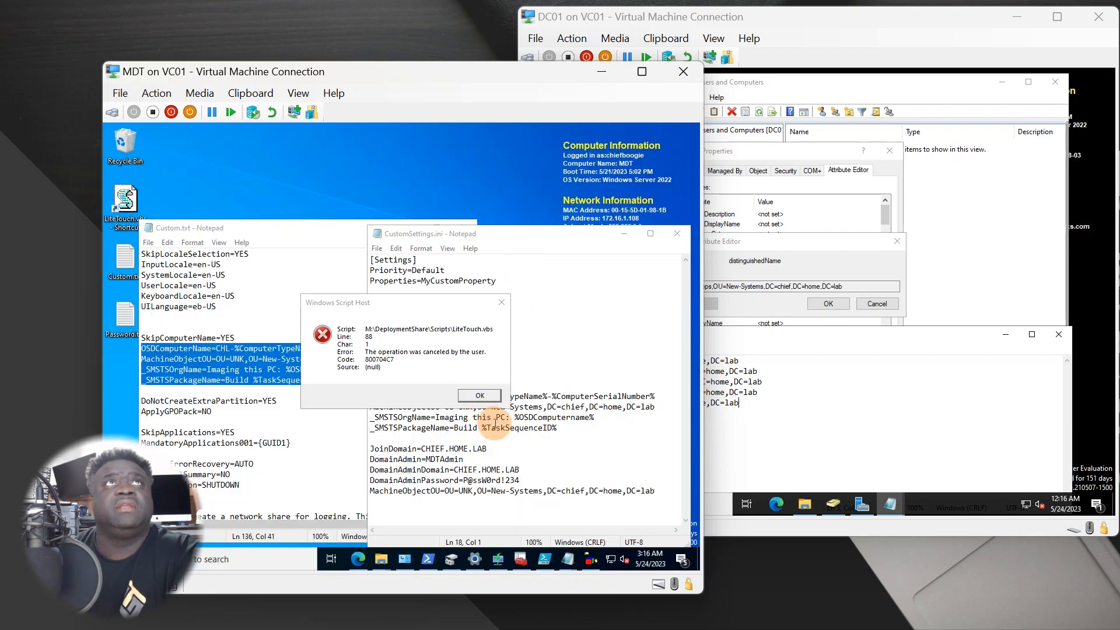
{"action": "left_click", "coordinate": [490, 402]}
Step: Save CustomSettings.ini again and restart LiteTouch with elevation
{"action": "left_click", "coordinate": [380, 245]}
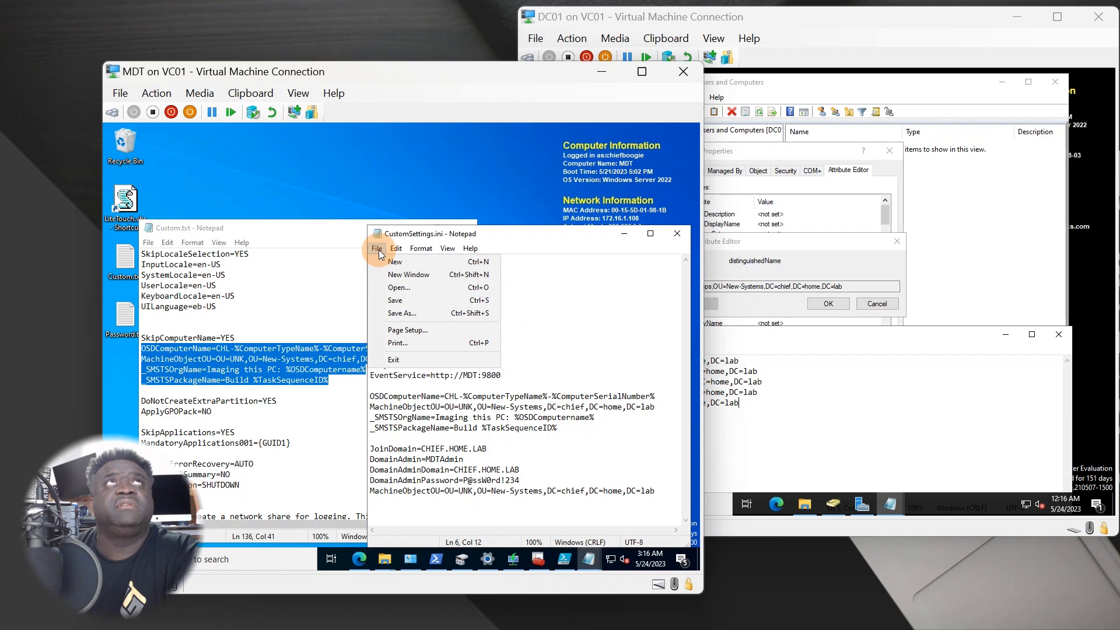
{"action": "left_click", "coordinate": [393, 300]}
{"action": "left_click", "coordinate": [473, 417]}
{"action": "double_click", "coordinate": [136, 221]}
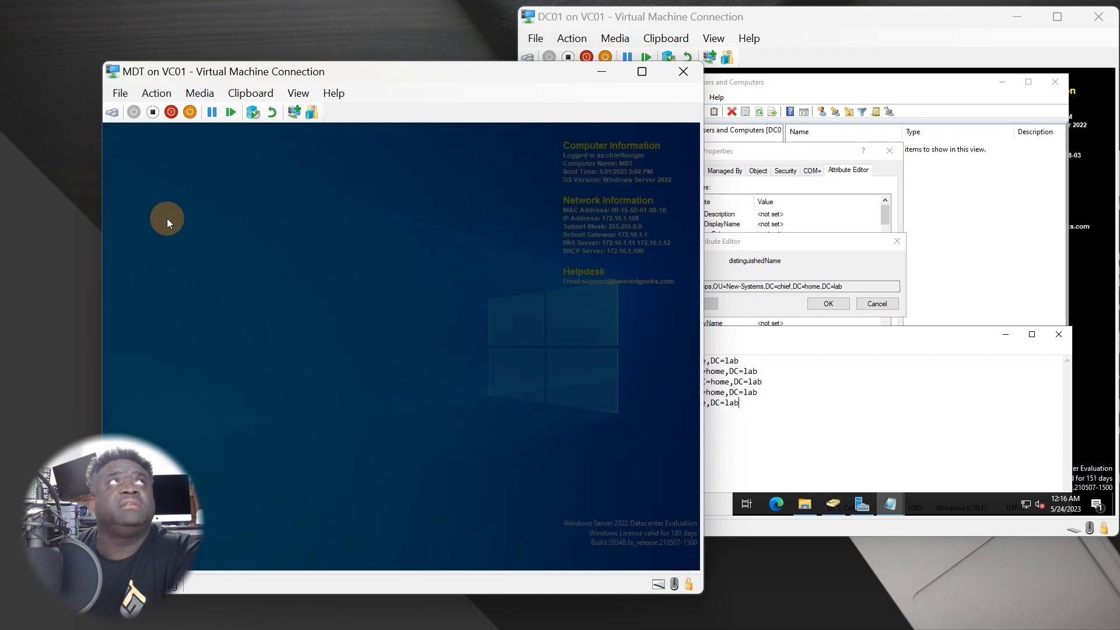
{"action": "left_click", "coordinate": [310, 418]}
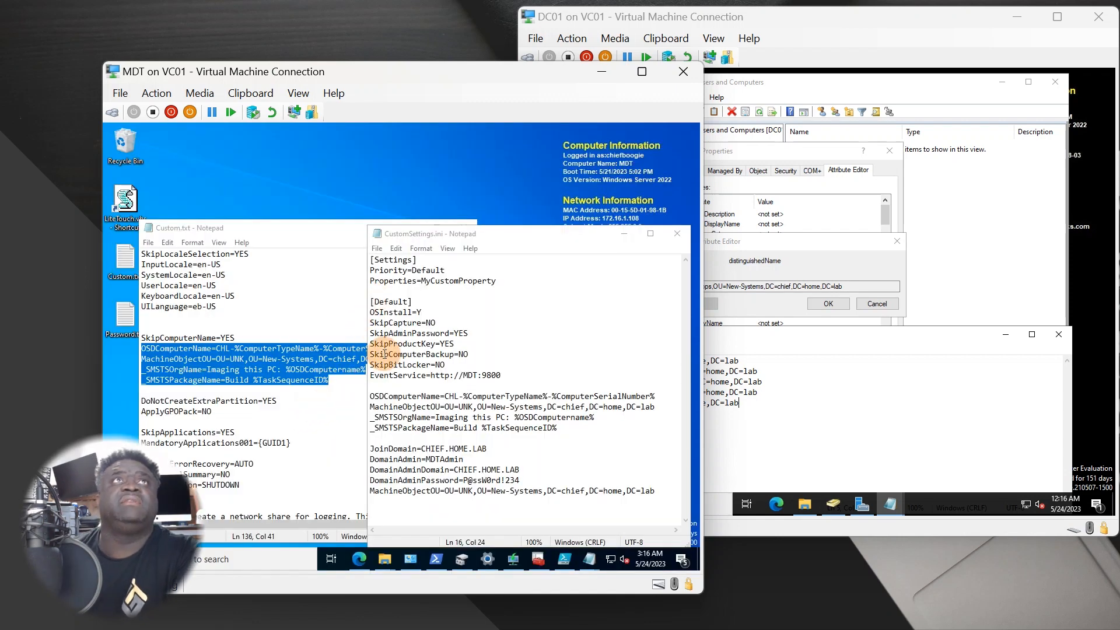
Step: Choose the Deploy Windows 10 x64 - (Fresh Build) task sequence and advance the wizard to Computer Details
{"action": "left_click", "coordinate": [652, 470]}
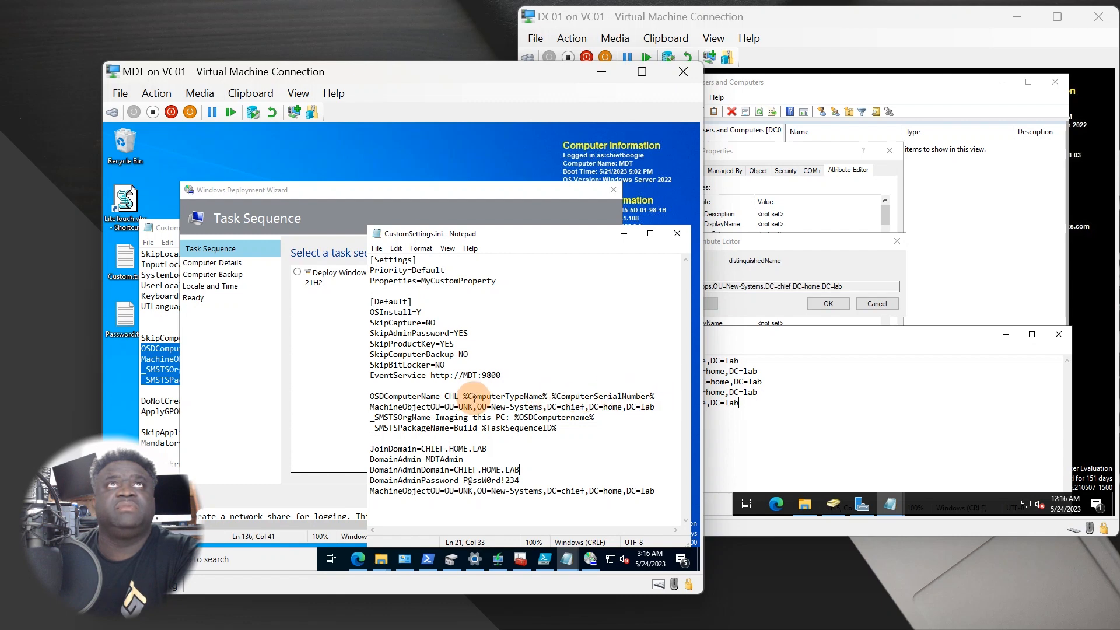
{"action": "left_click", "coordinate": [306, 330]}
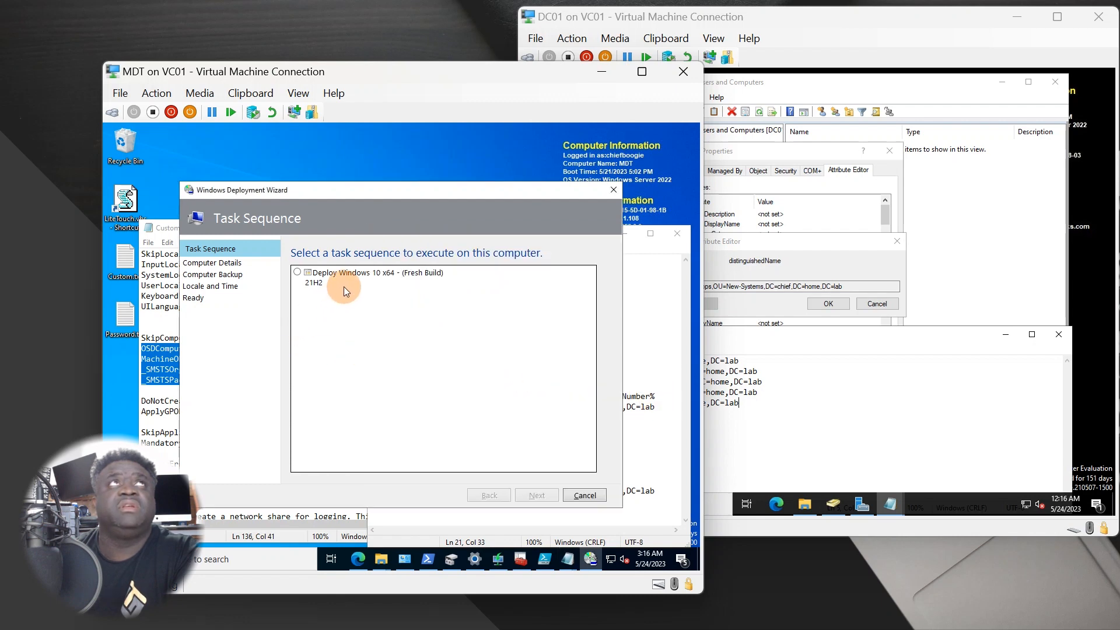
{"action": "left_click", "coordinate": [296, 272]}
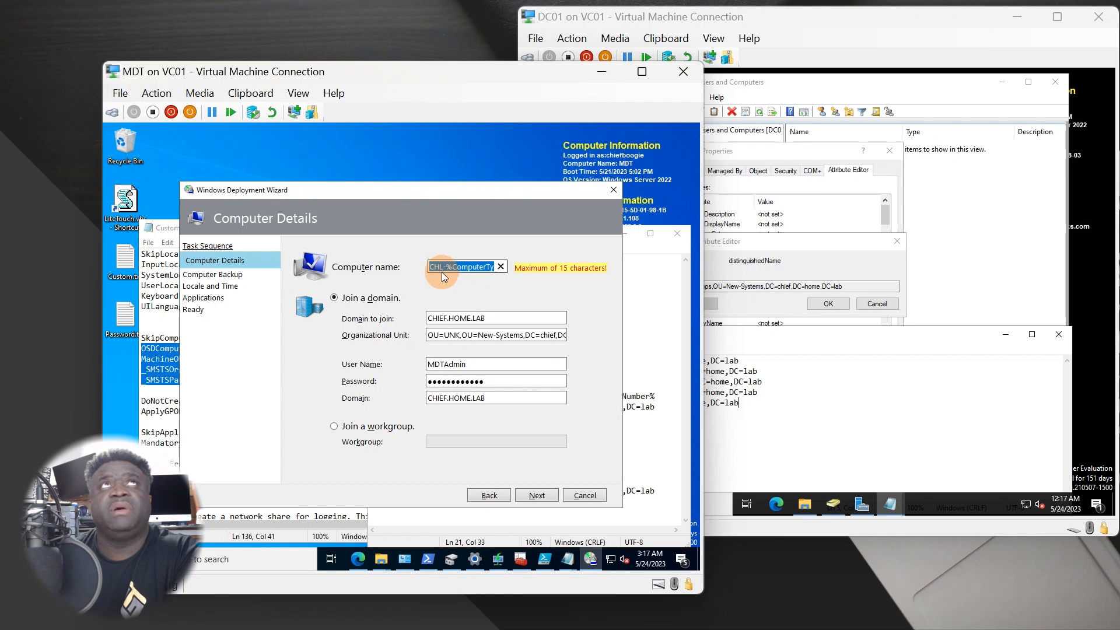
Step: Compare the wizard's computer name with the OSDComputerName entry in CustomSettings.ini, reading the name through to its last character
{"action": "left_click", "coordinate": [633, 447]}
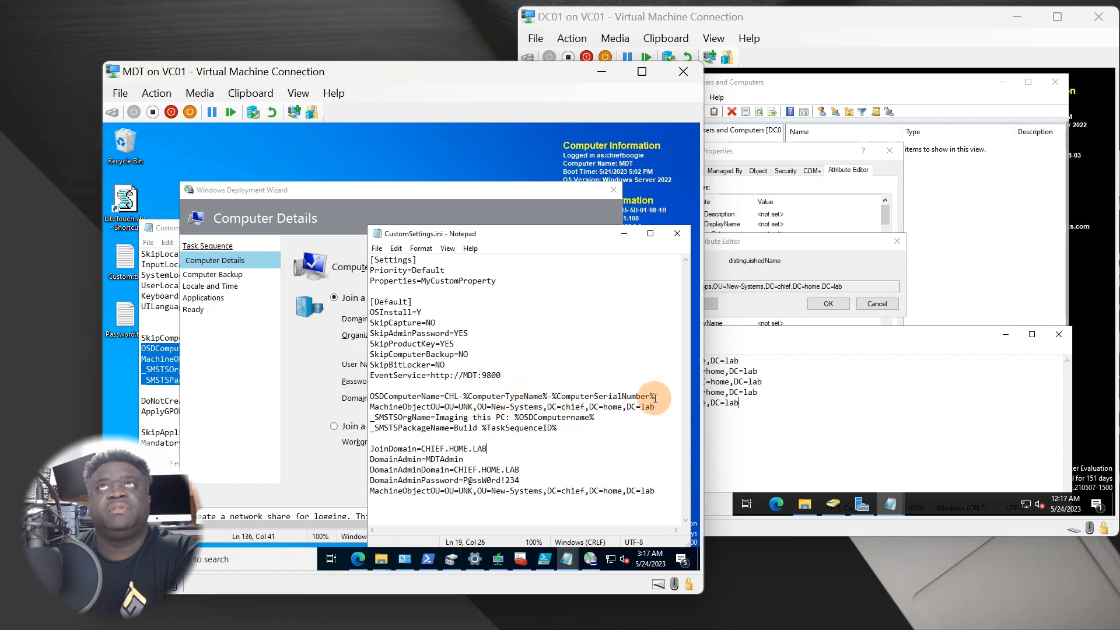
{"action": "left_click", "coordinate": [324, 332]}
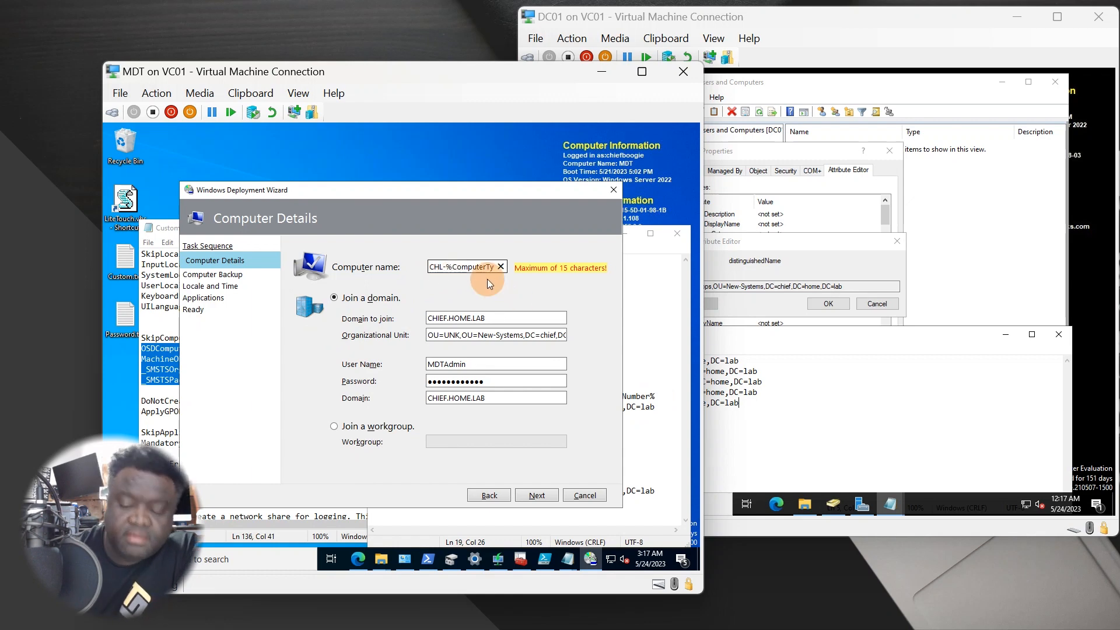
{"action": "key", "text": "Right"}
{"action": "key", "text": "Right"}
{"action": "key", "text": "Right"}
{"action": "key", "text": "Right"}
{"action": "key", "text": "Right"}
{"action": "key", "text": "Right"}
{"action": "key", "text": "Right"}
{"action": "key", "text": "Right"}
{"action": "key", "text": "Right"}
{"action": "key", "text": "Right"}
{"action": "key", "text": "Right"}
{"action": "key", "text": "Right"}
{"action": "key", "text": "Right"}
{"action": "key", "text": "Right"}
{"action": "key", "text": "Right"}
{"action": "key", "text": "Right"}
{"action": "key", "text": "Right"}
{"action": "key", "text": "Right"}
{"action": "key", "text": "Right"}
{"action": "key", "text": "Right"}
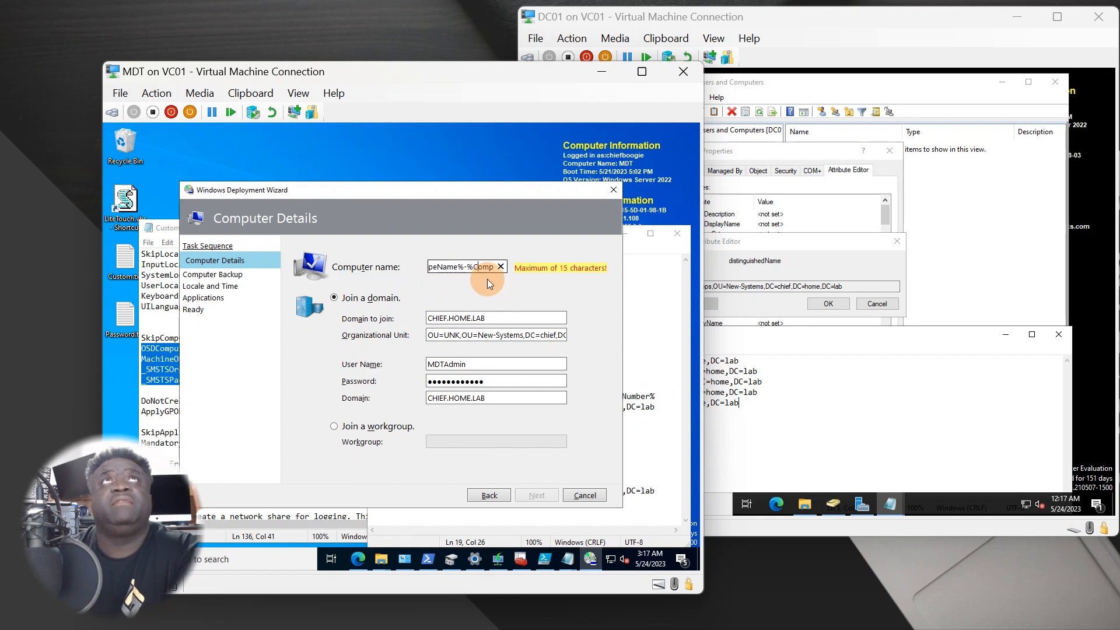
{"action": "key", "text": "Right"}
{"action": "key", "text": "Right"}
{"action": "key", "text": "Right"}
{"action": "key", "text": "Right"}
{"action": "key", "text": "Right"}
{"action": "key", "text": "Right"}
{"action": "key", "text": "Right"}
{"action": "key", "text": "Right"}
{"action": "key", "text": "Right"}
{"action": "key", "text": "Right"}
{"action": "key", "text": "Right"}
{"action": "key", "text": "Right"}
{"action": "key", "text": "Right"}
{"action": "key", "text": "Right"}
{"action": "key", "text": "Right"}
{"action": "key", "text": "Right"}
{"action": "key", "text": "Right"}
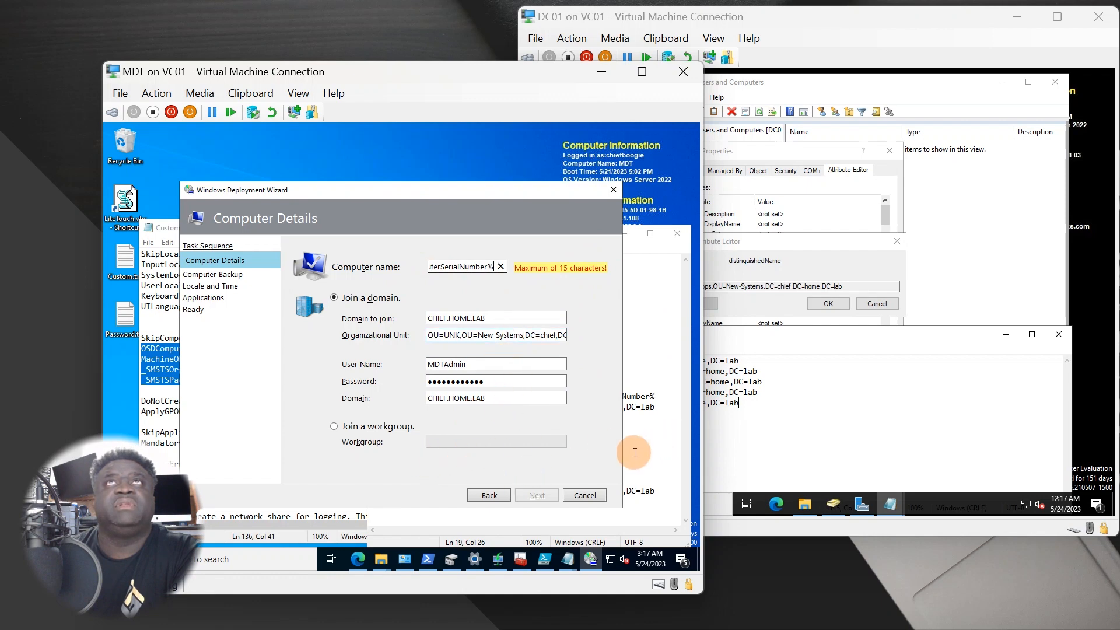
Step: Cancel the deployment wizard, confirm the cancellation, and dismiss the wizard error
{"action": "left_click", "coordinate": [579, 495]}
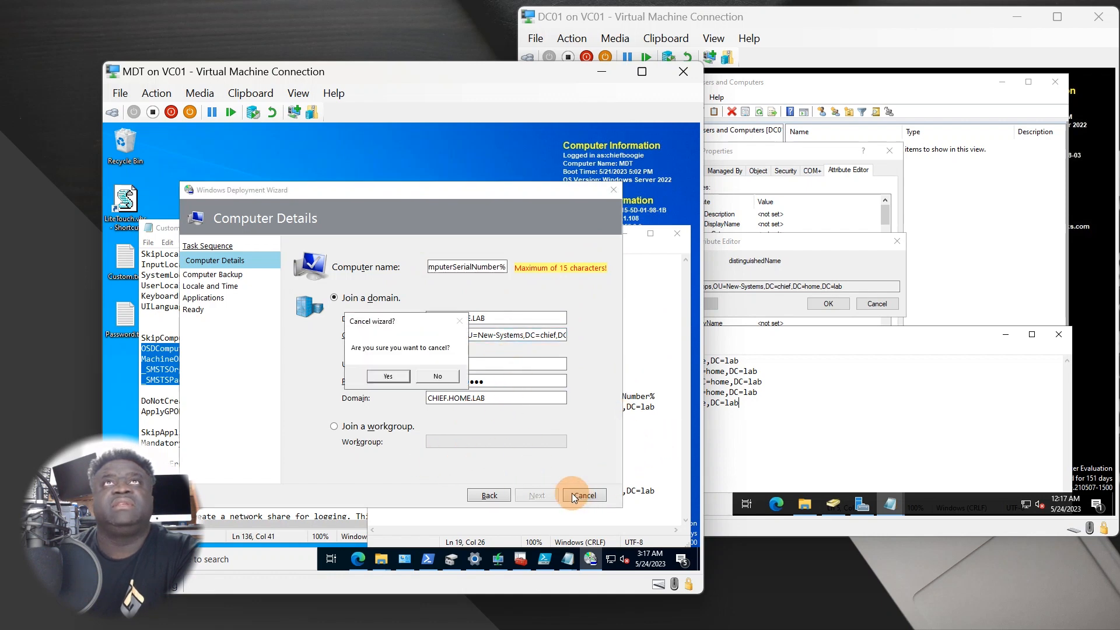
{"action": "left_click", "coordinate": [389, 376]}
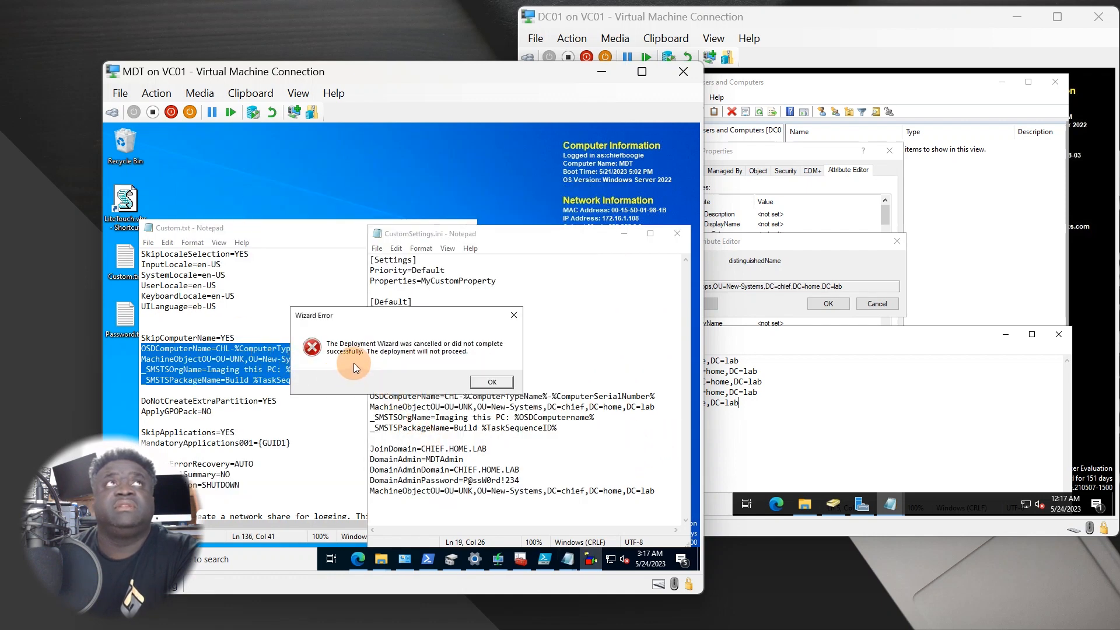
{"action": "left_click", "coordinate": [470, 384]}
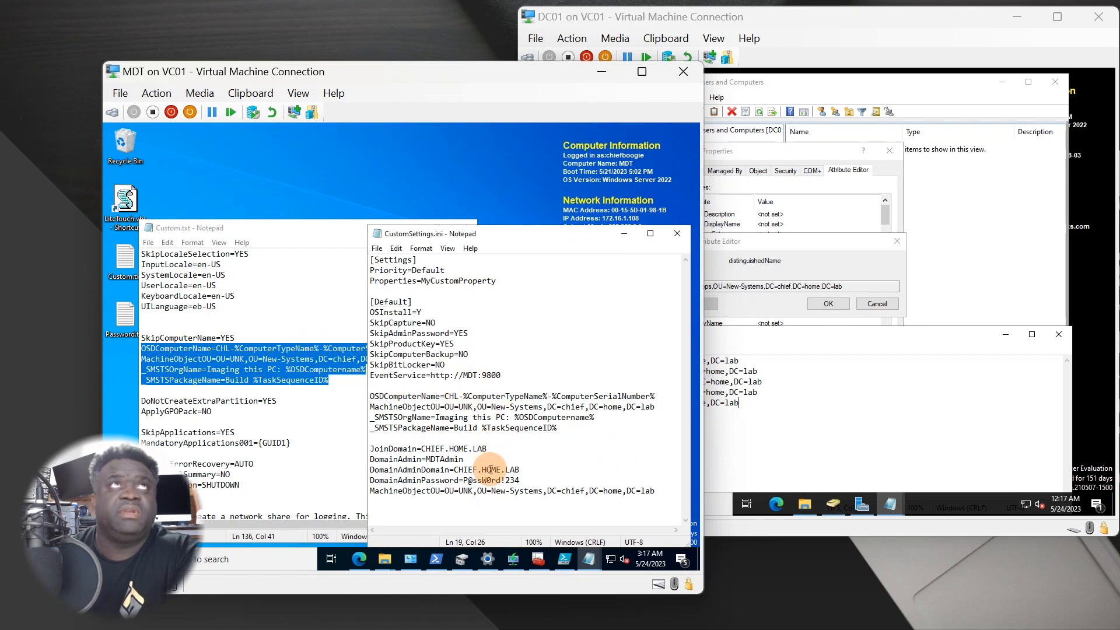
Step: Go back to the [Settings] and [Init] sections of Custom.txt and place the cursor on the blank line between them
{"action": "left_click", "coordinate": [239, 379]}
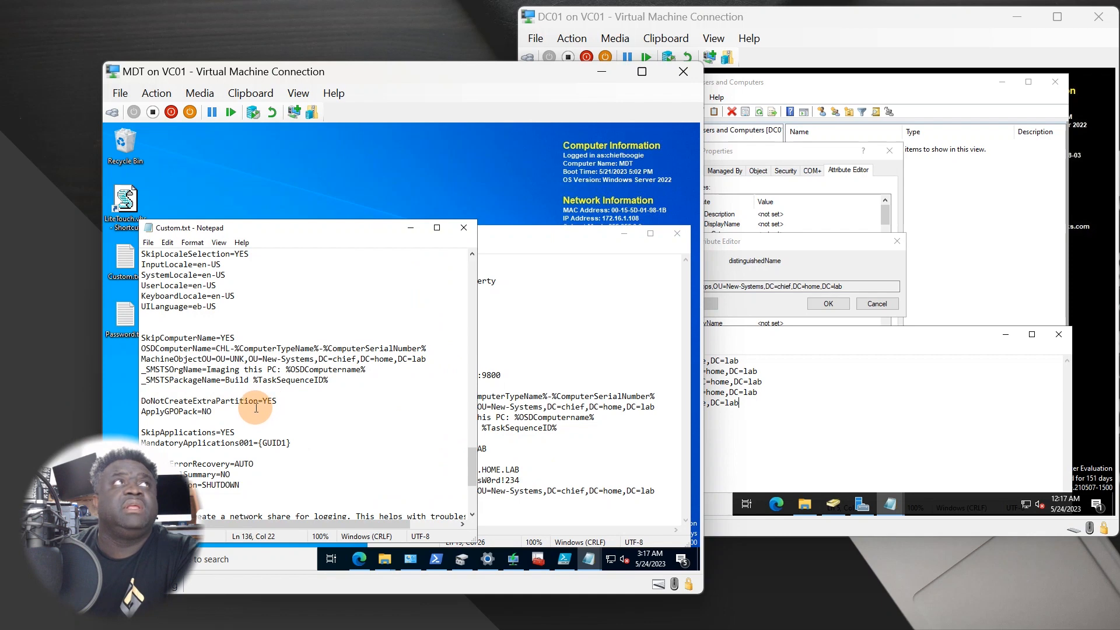
{"action": "scroll", "coordinate": [256, 407], "scroll_direction": "up", "scroll_amount": 8}
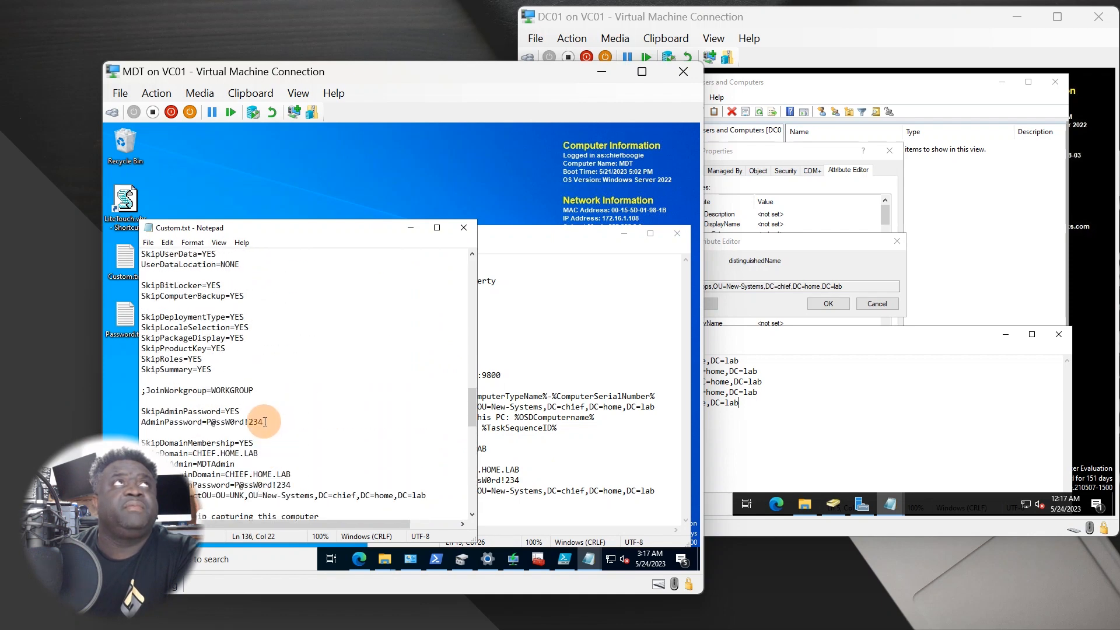
{"action": "scroll", "coordinate": [265, 421], "scroll_direction": "up", "scroll_amount": 20}
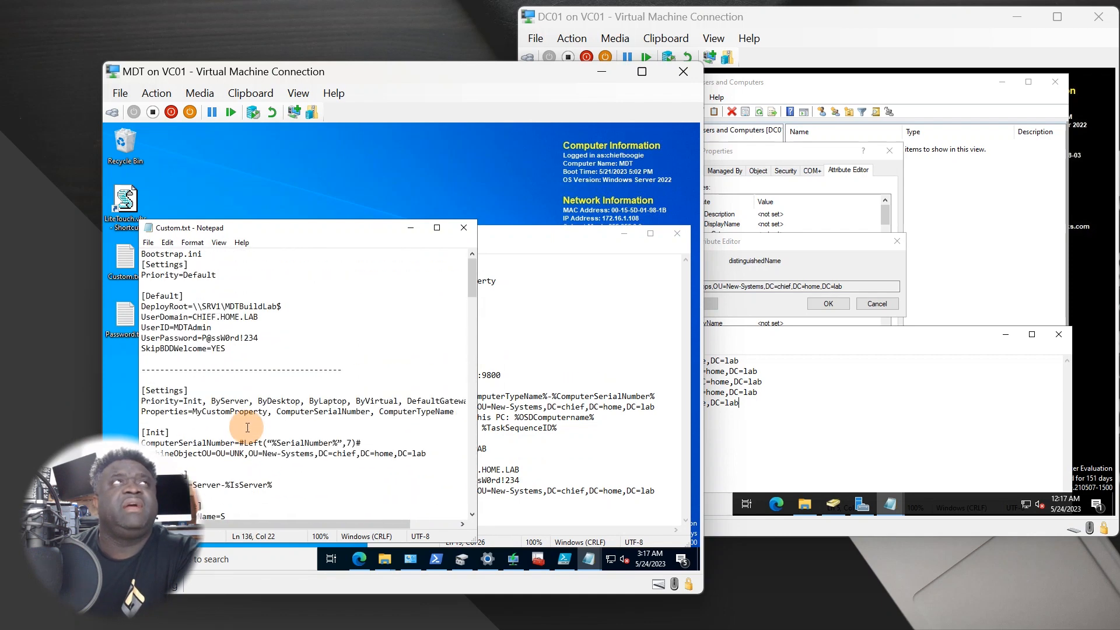
{"action": "scroll", "coordinate": [245, 426], "scroll_direction": "down", "scroll_amount": 2}
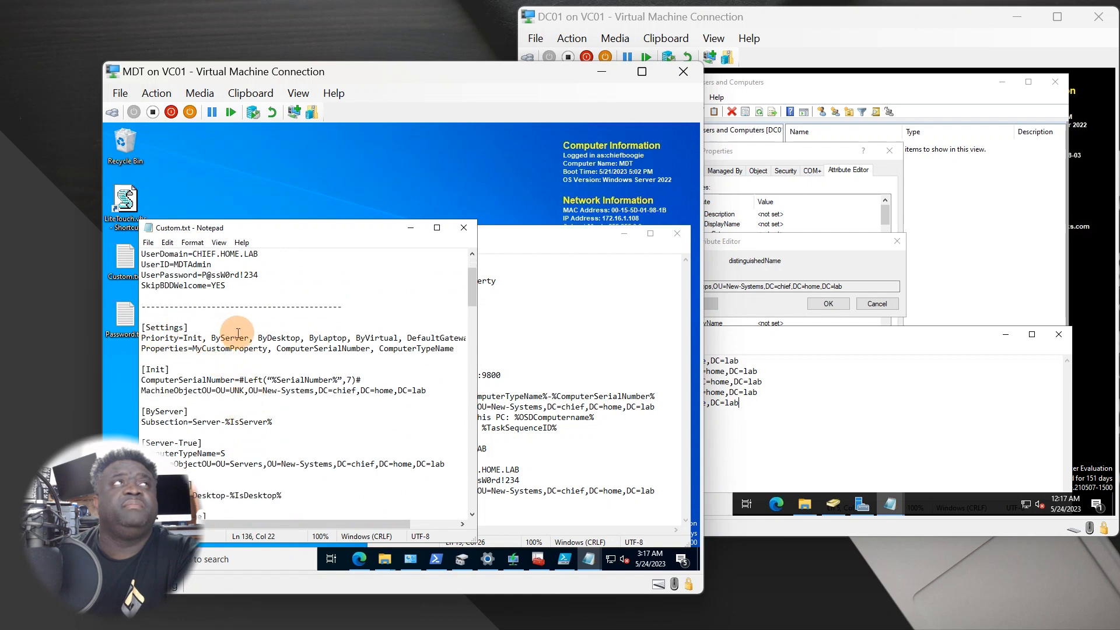
{"action": "left_click", "coordinate": [193, 357]}
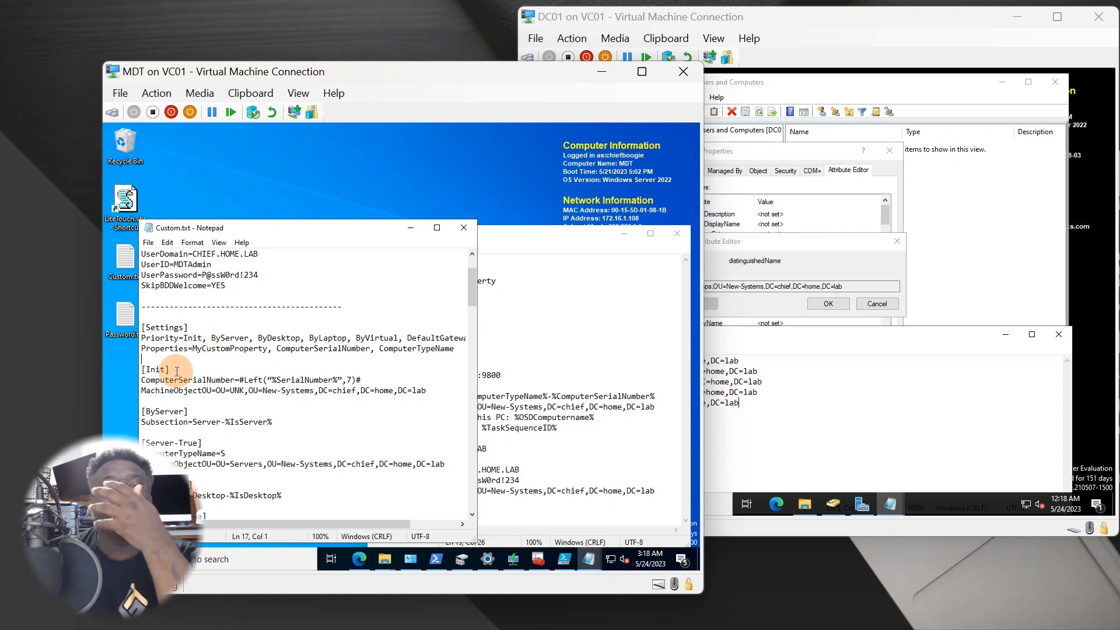
Step: Review the OSDComputerName line in CustomSettings.ini against Custom.txt and insert two blank lines above it
{"action": "left_click", "coordinate": [533, 417]}
{"action": "left_click_drag", "start_coordinate": [370, 396], "coordinate": [651, 396]}
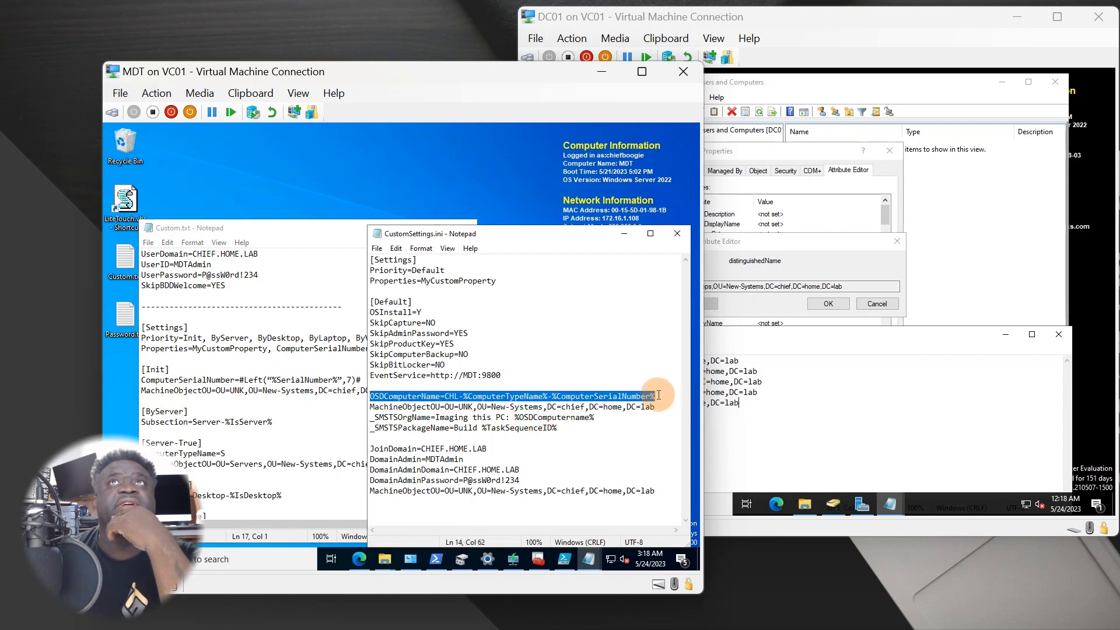
{"action": "left_click", "coordinate": [293, 403]}
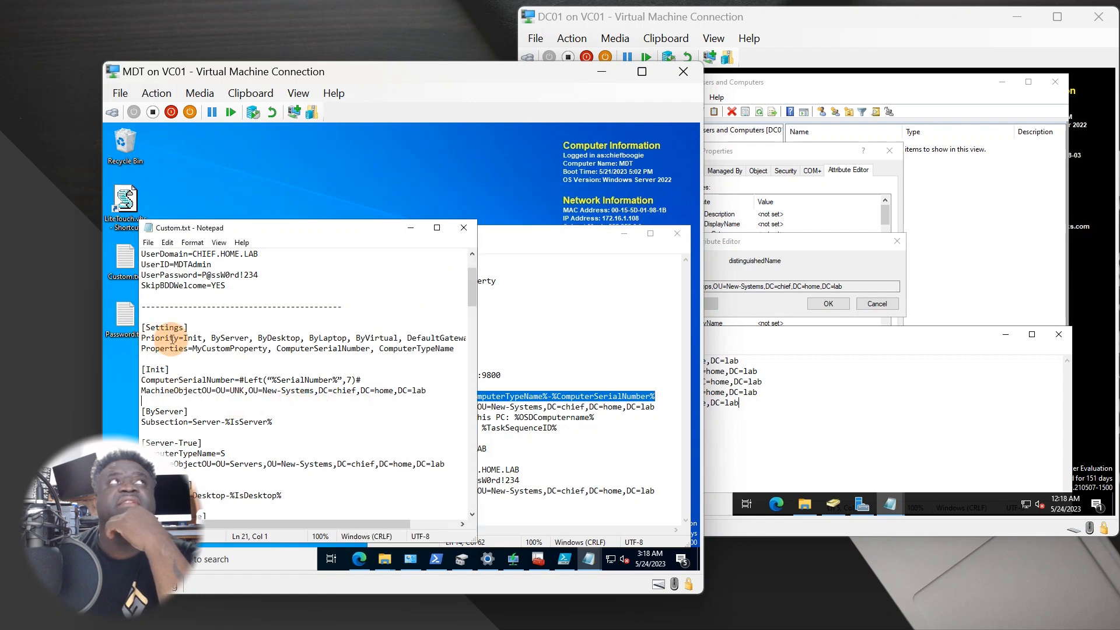
{"action": "left_click_drag", "start_coordinate": [551, 404], "coordinate": [551, 398]}
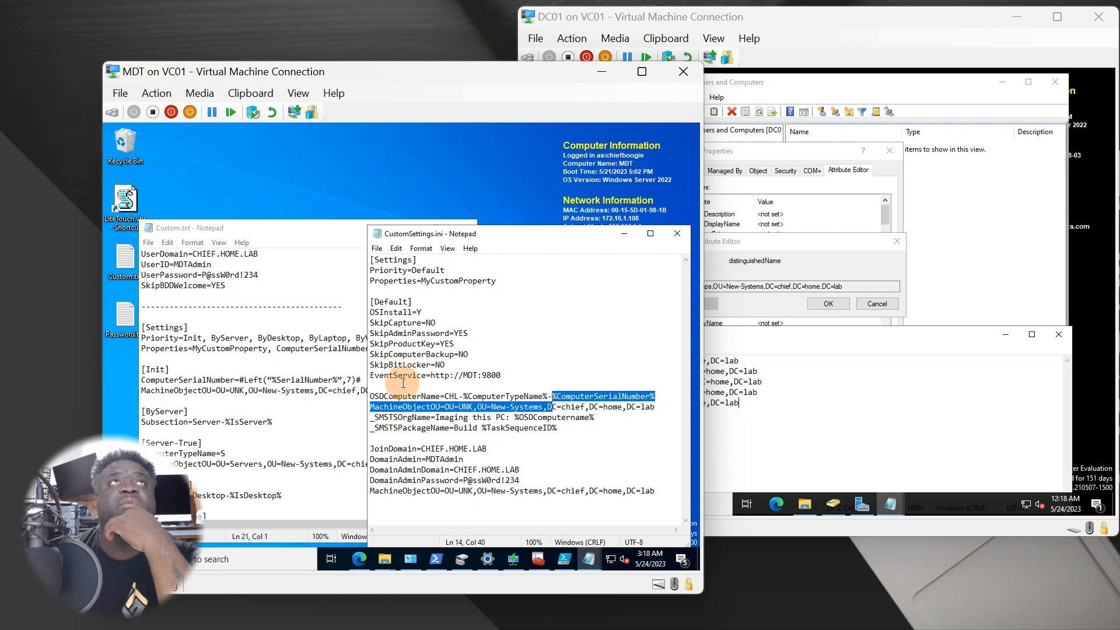
{"action": "left_click", "coordinate": [442, 385]}
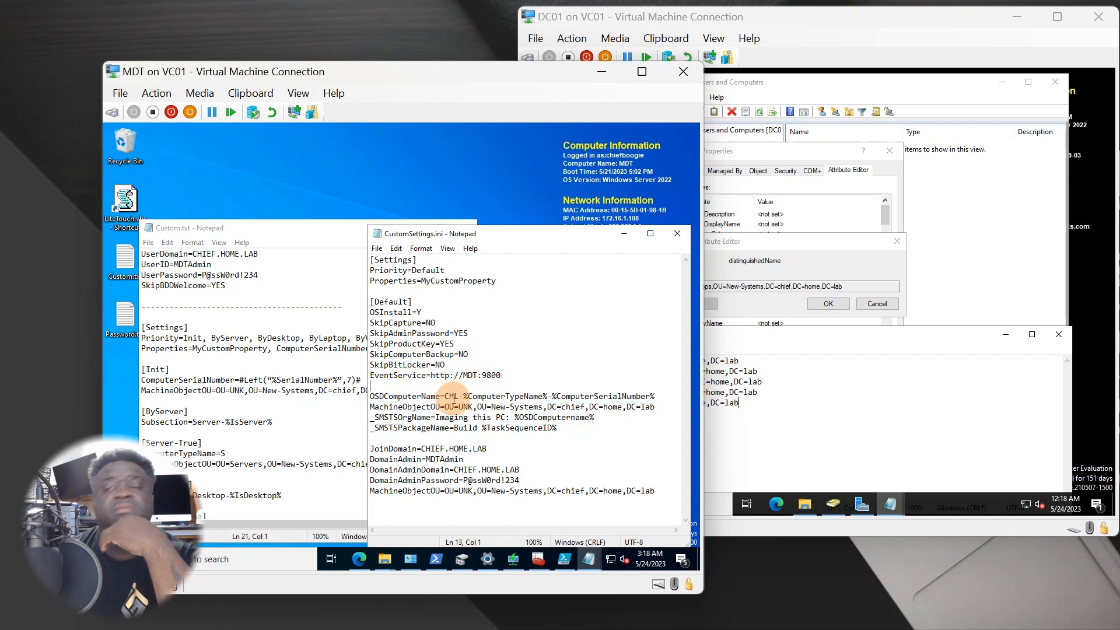
{"action": "key", "text": "Return"}
{"action": "key", "text": "Return"}
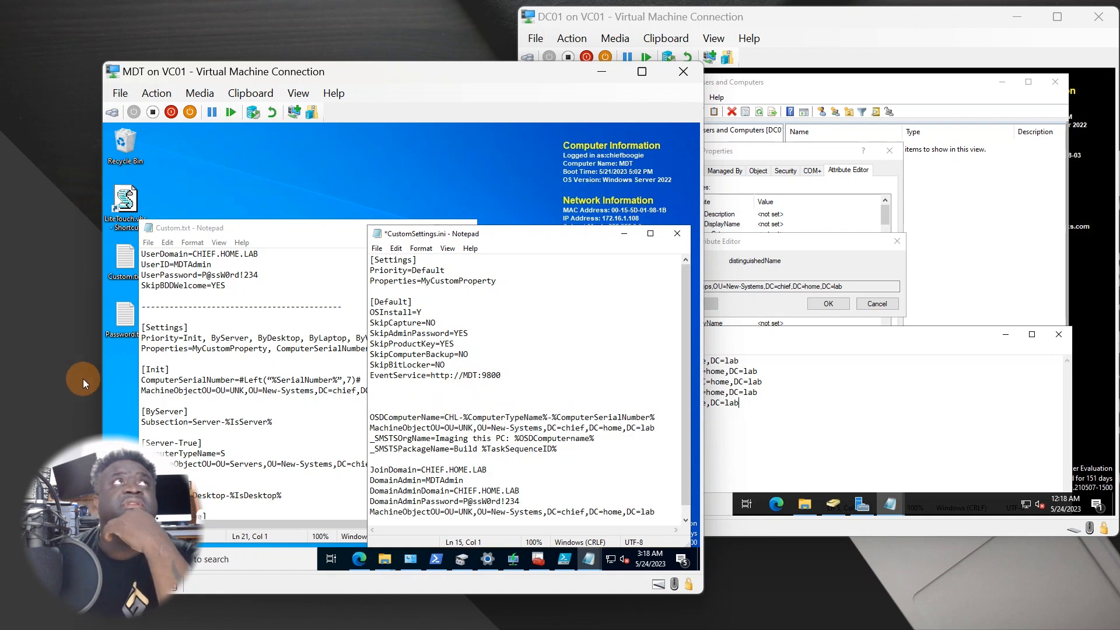
Step: Replace the [Settings] section of CustomSettings.ini with the [Settings] section from Custom.txt and add two line breaks before [Default]
{"action": "left_click_drag", "start_coordinate": [200, 346], "coordinate": [213, 348]}
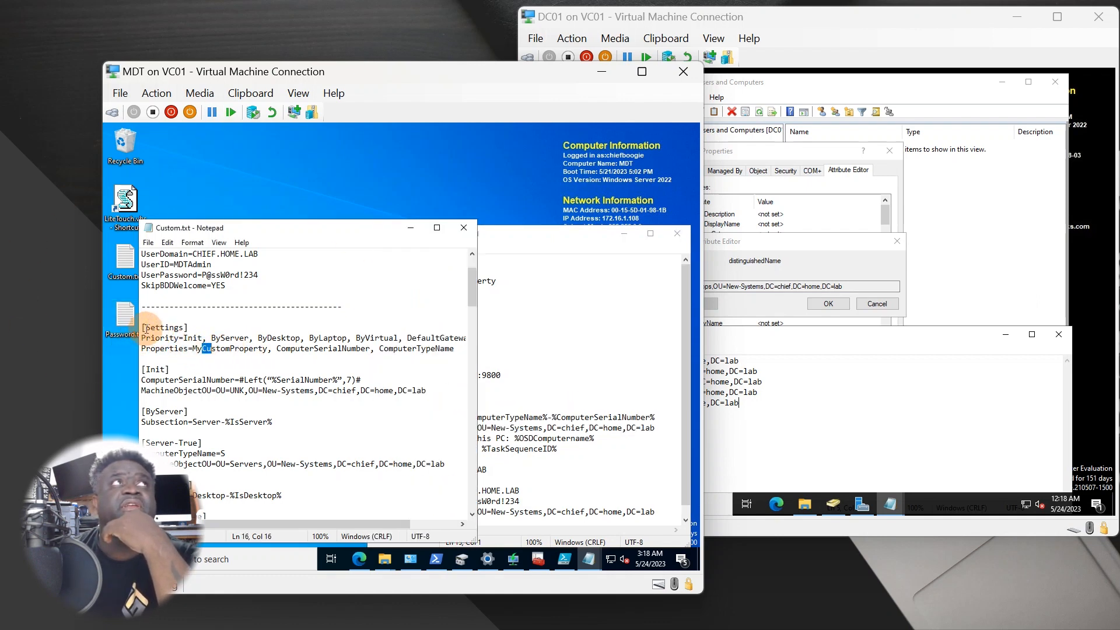
{"action": "left_click_drag", "start_coordinate": [141, 329], "coordinate": [466, 354]}
{"action": "key", "text": "ctrl+c"}
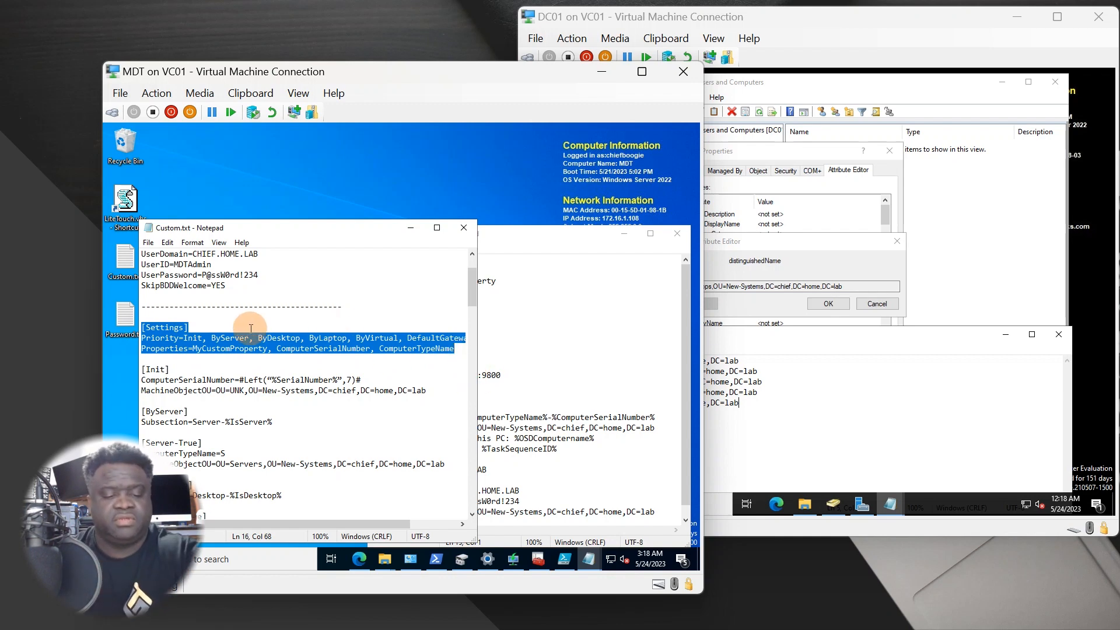
{"action": "left_click", "coordinate": [597, 397]}
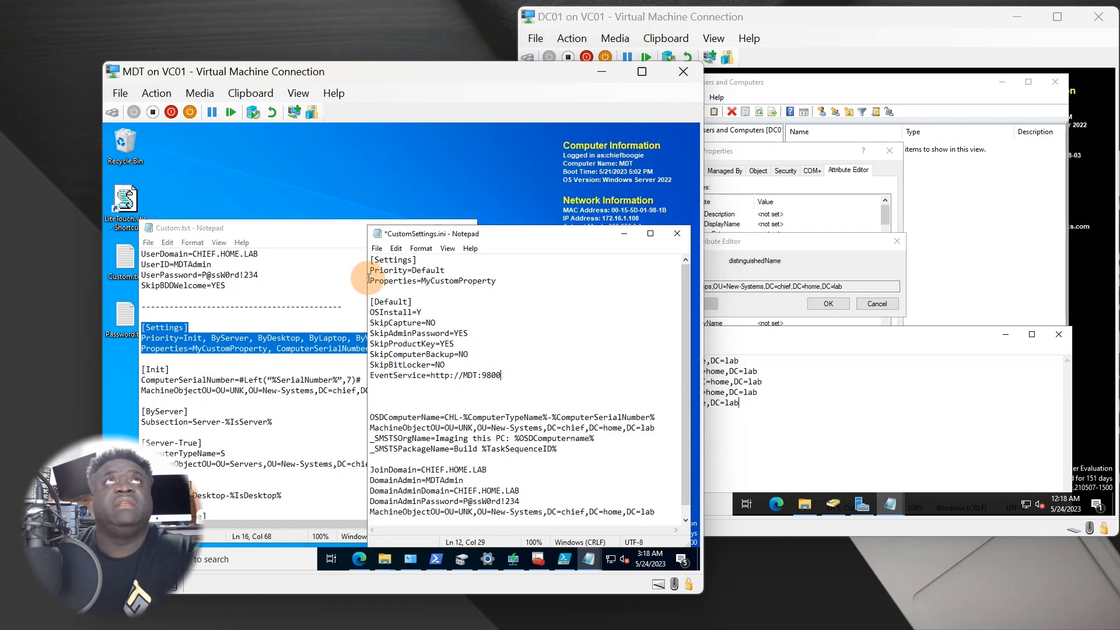
{"action": "left_click_drag", "start_coordinate": [497, 282], "coordinate": [357, 253]}
{"action": "key", "text": "ctrl+v"}
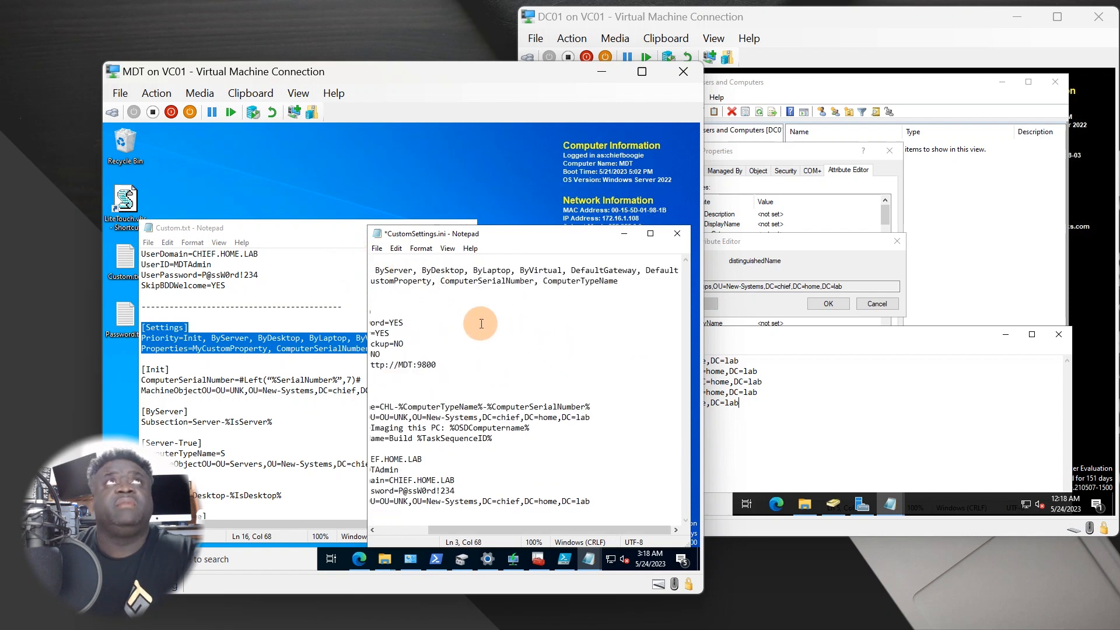
{"action": "left_click_drag", "start_coordinate": [544, 529], "coordinate": [493, 530]}
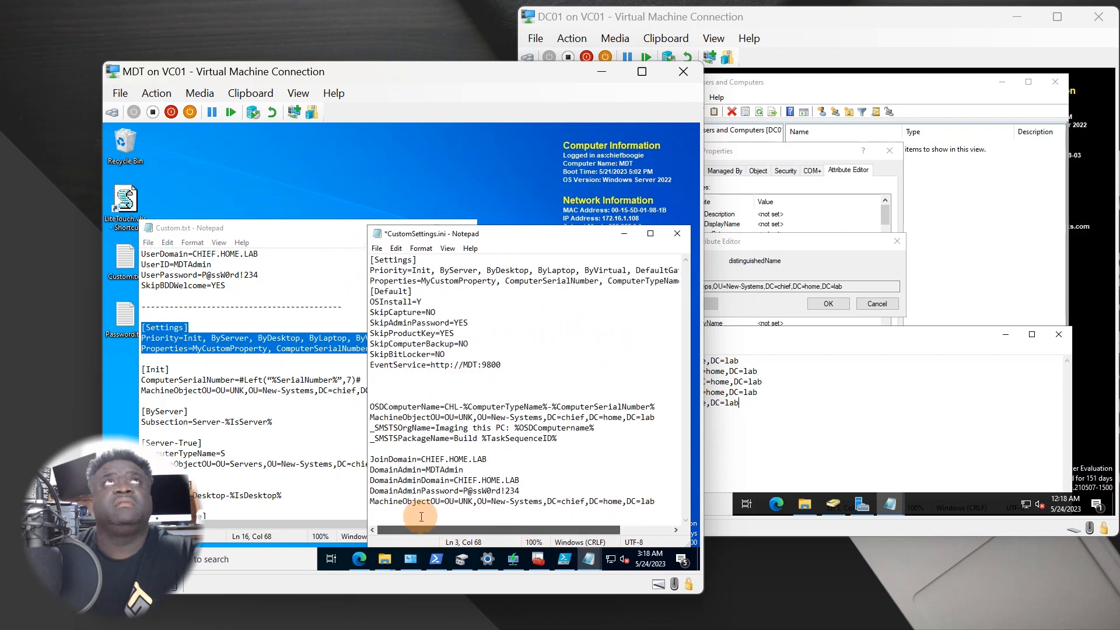
{"action": "key", "text": "Return"}
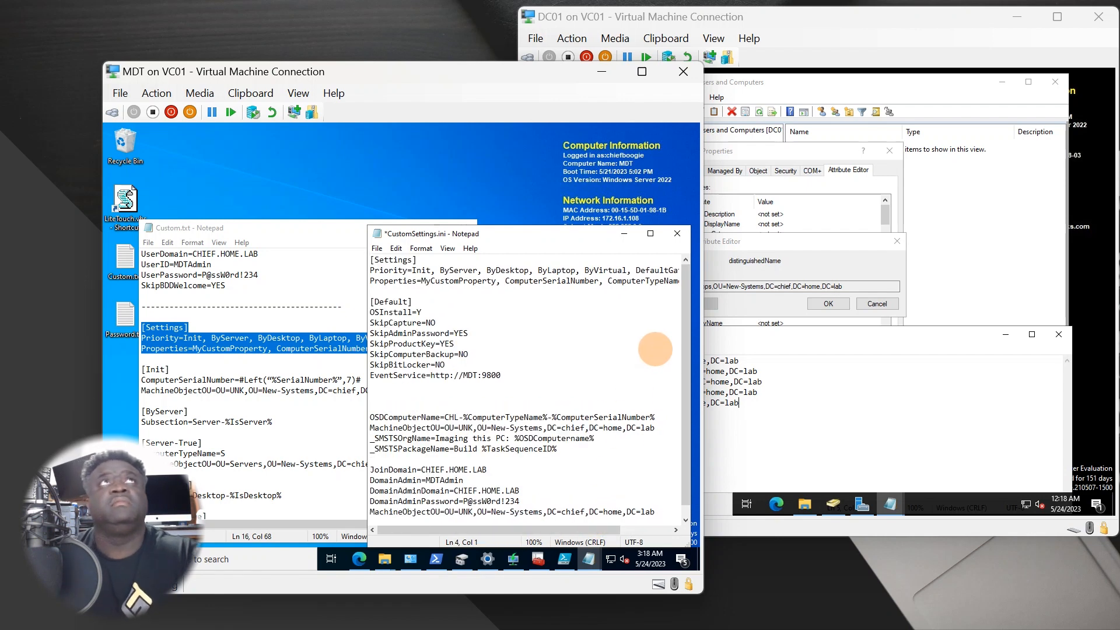
{"action": "key", "text": "Return"}
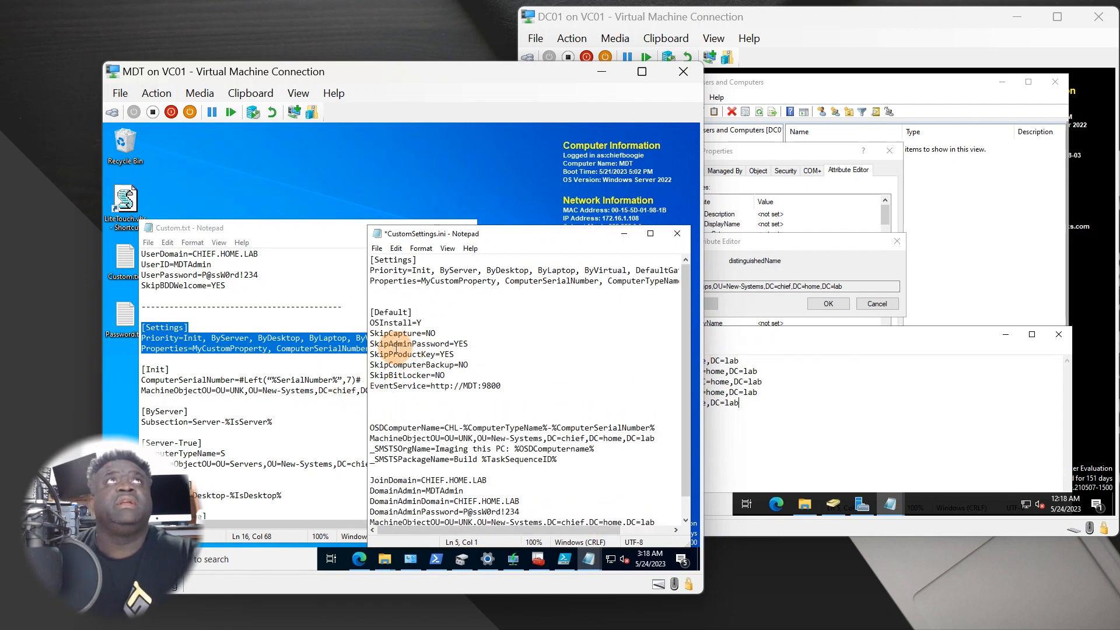
Step: Copy the [Init] through [Arizona] sections from Custom.txt and paste them above [Default] in CustomSettings.ini
{"action": "left_click", "coordinate": [211, 390]}
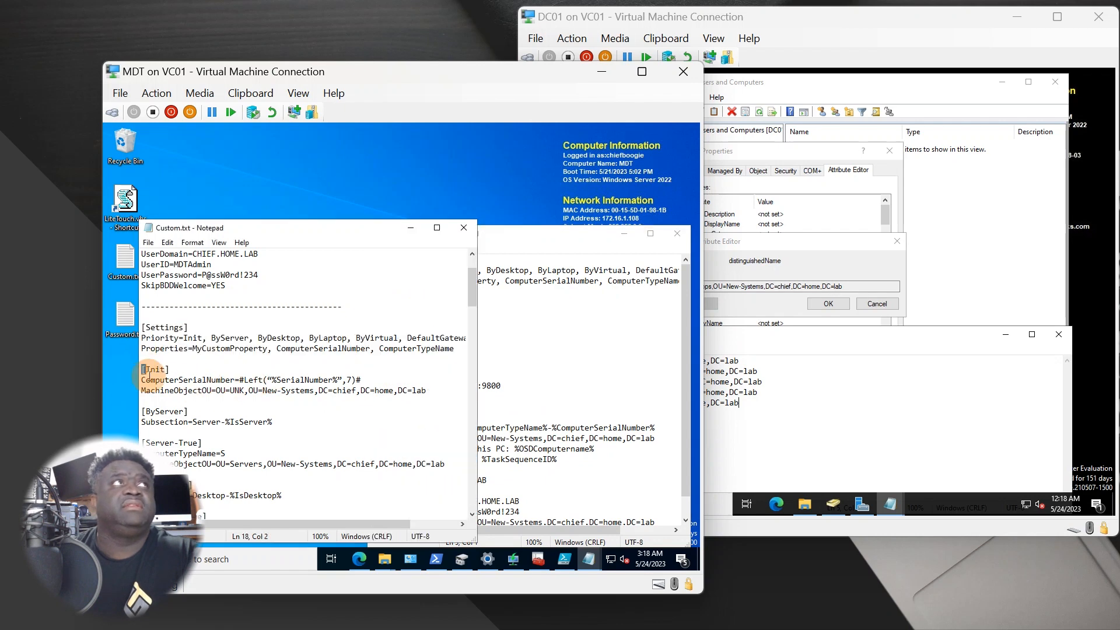
{"action": "left_click_drag", "start_coordinate": [146, 372], "coordinate": [303, 387]}
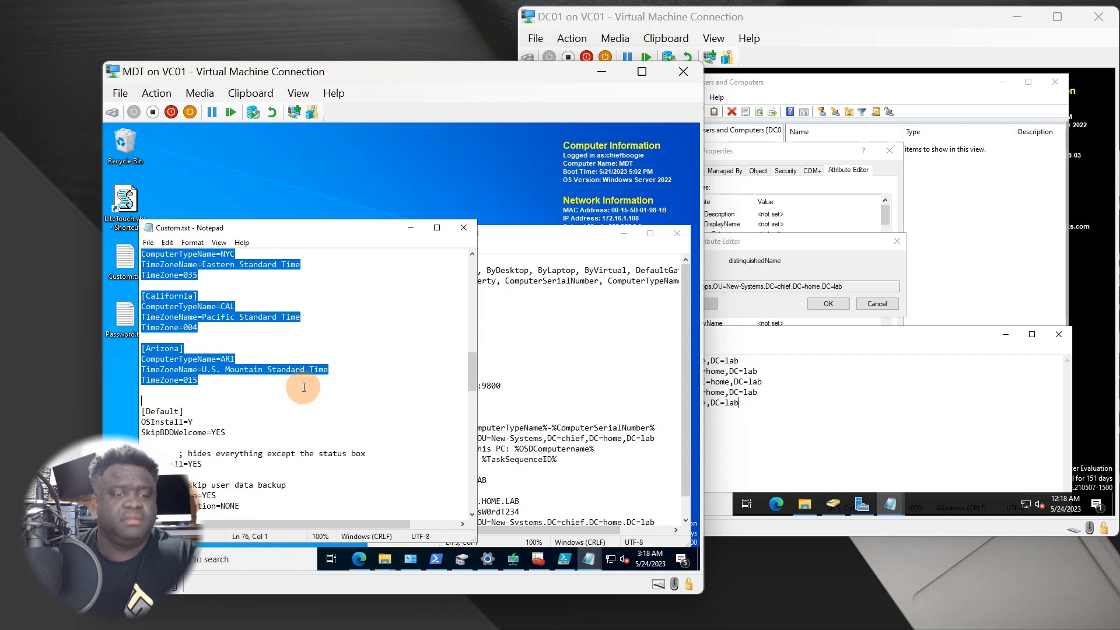
{"action": "left_click", "coordinate": [568, 321]}
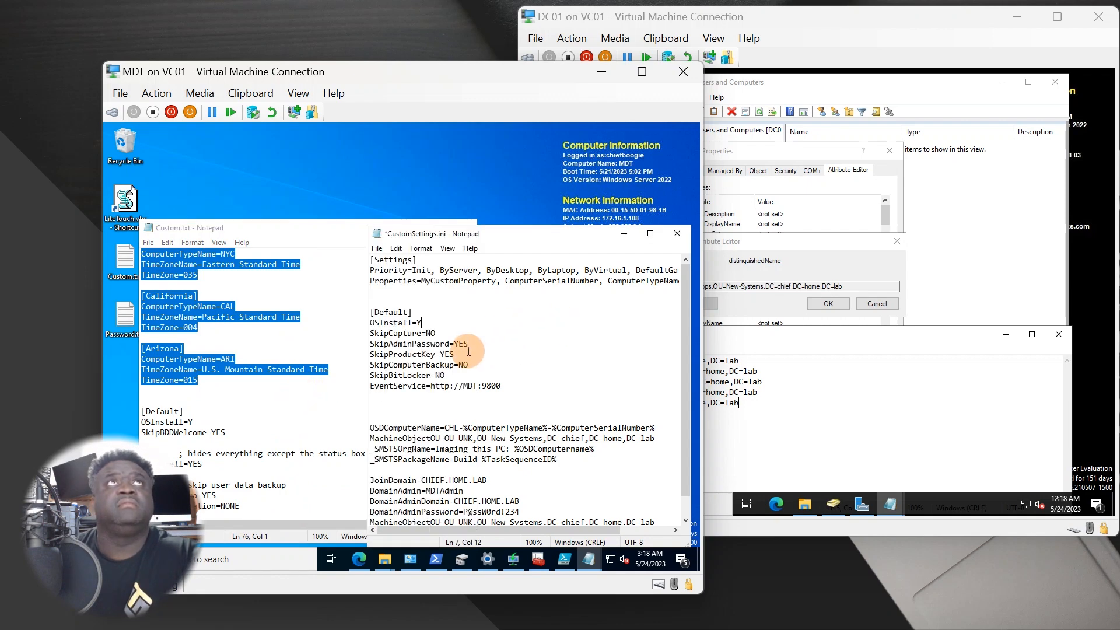
{"action": "left_click", "coordinate": [409, 302]}
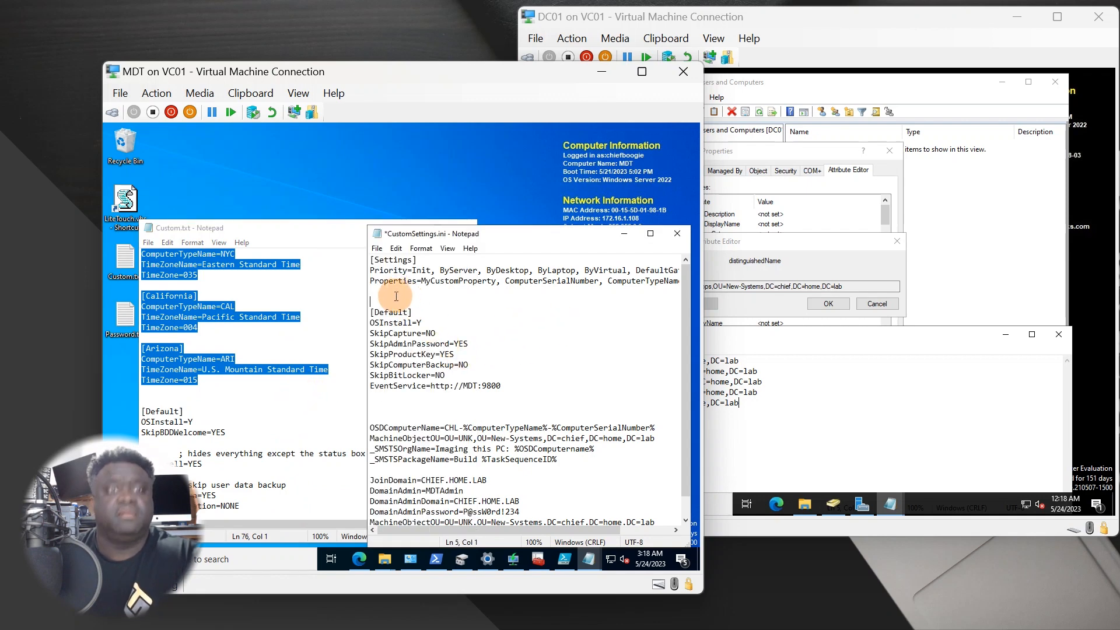
{"action": "key", "text": "ctrl+v"}
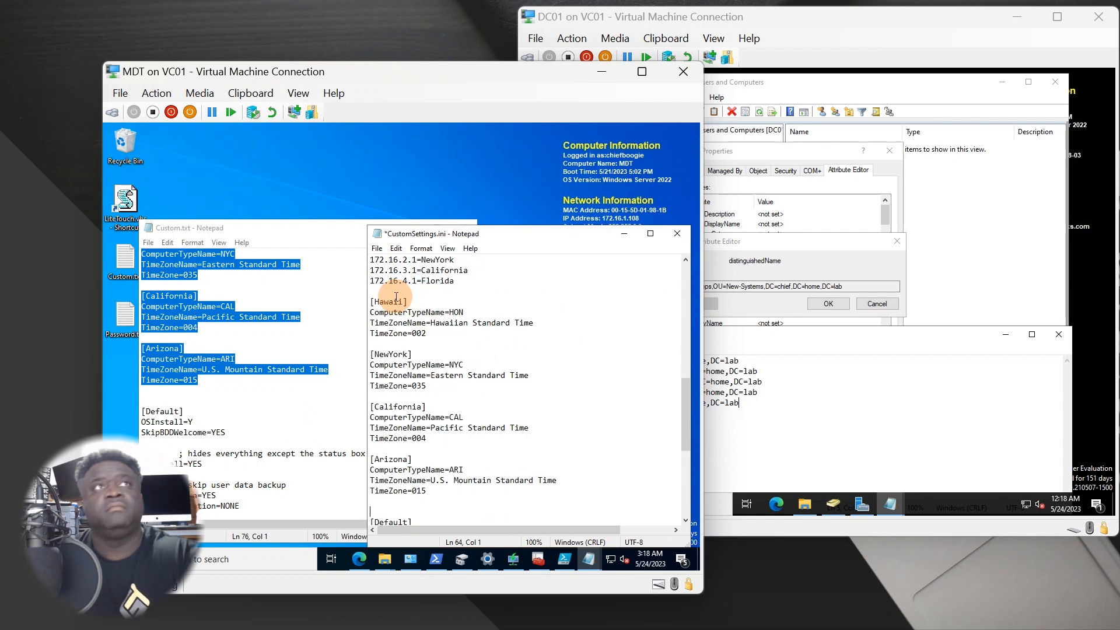
{"action": "scroll", "coordinate": [487, 458], "scroll_direction": "up", "scroll_amount": 8}
{"action": "scroll", "coordinate": [486, 458], "scroll_direction": "up", "scroll_amount": 5}
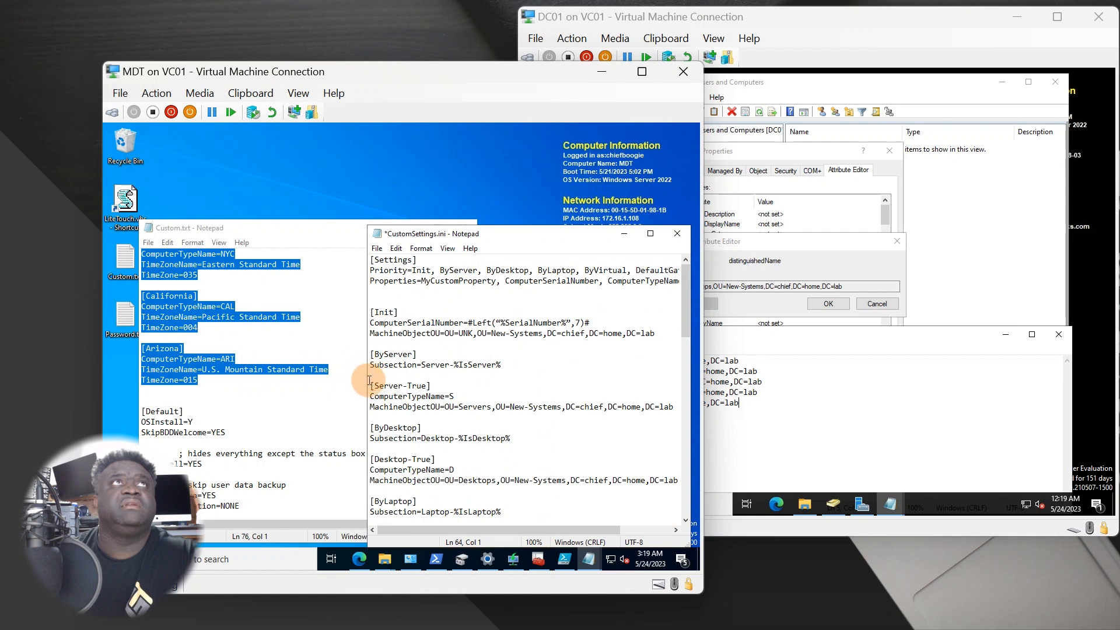
Step: Widen and raise the CustomSettings.ini window, and examine the ComputerSerialNumber expression under [Init], including its character limit
{"action": "left_click_drag", "start_coordinate": [368, 385], "coordinate": [251, 387]}
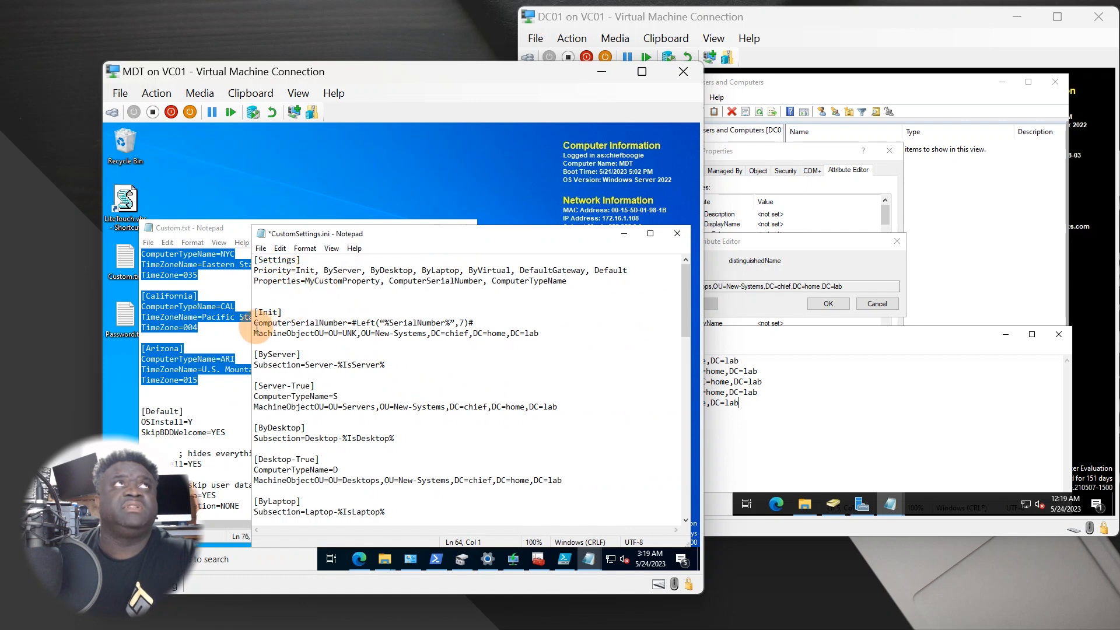
{"action": "left_click_drag", "start_coordinate": [255, 324], "coordinate": [474, 321]}
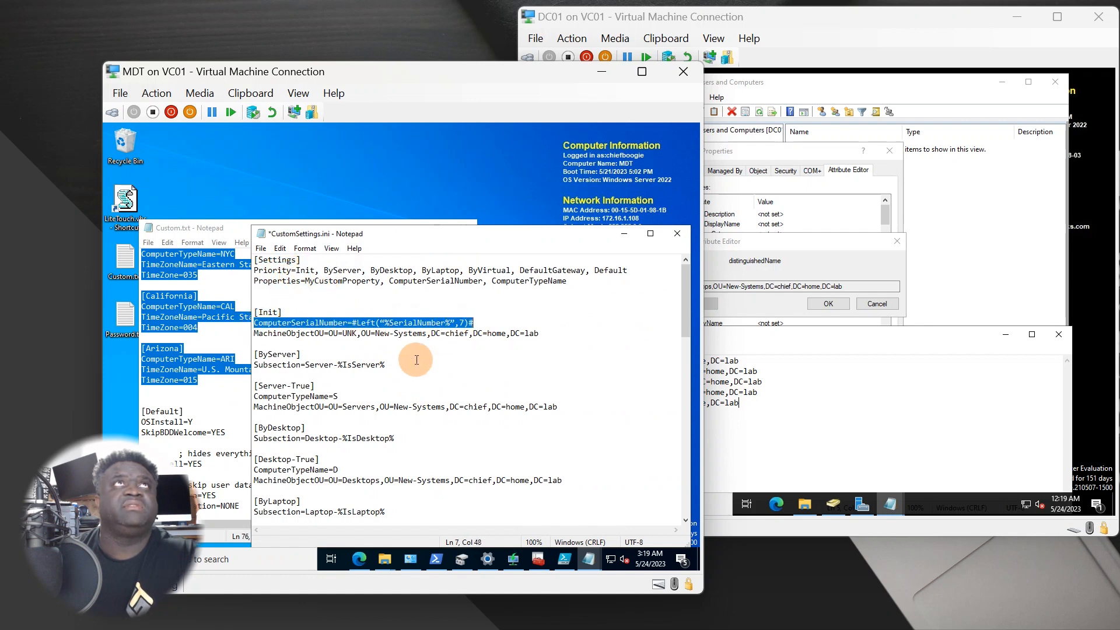
{"action": "left_click", "coordinate": [409, 365]}
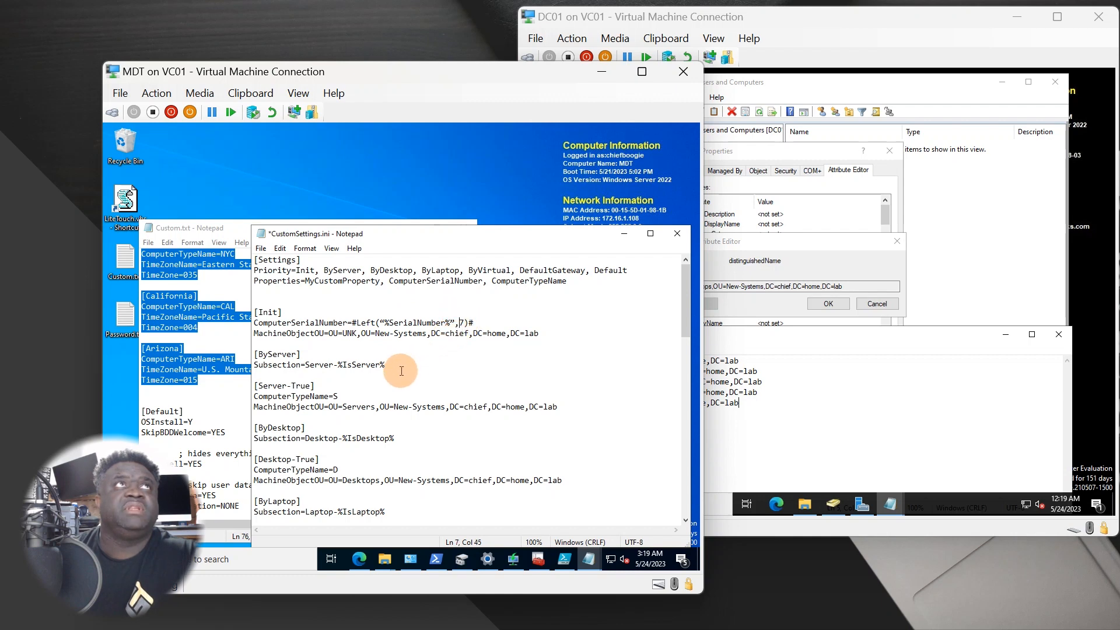
{"action": "scroll", "coordinate": [400, 376], "scroll_direction": "down", "scroll_amount": 5}
{"action": "scroll", "coordinate": [403, 399], "scroll_direction": "up", "scroll_amount": 5}
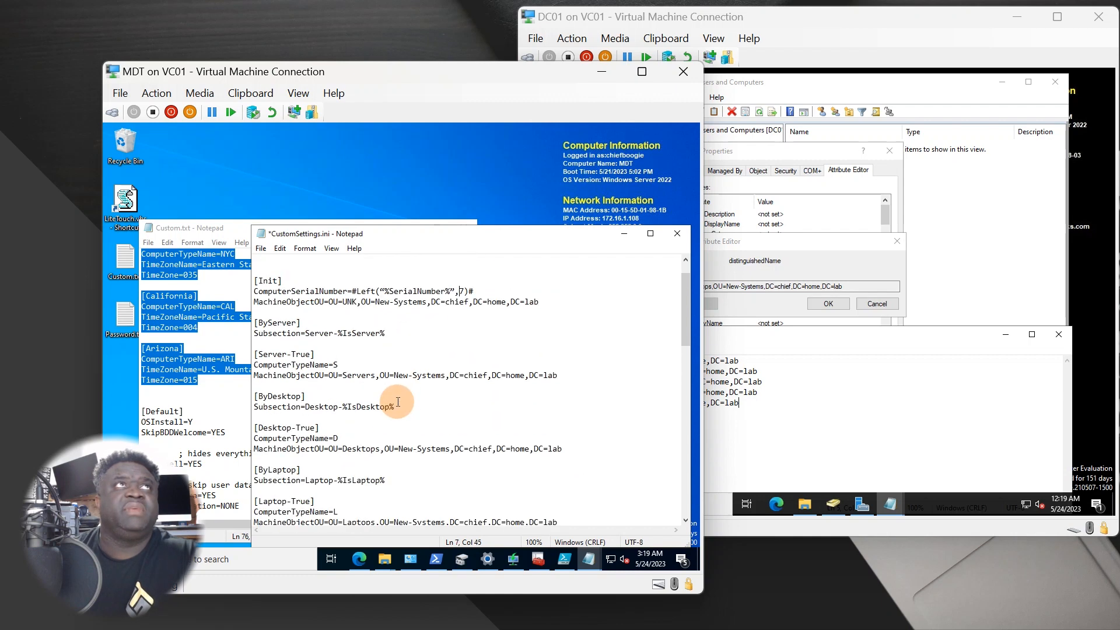
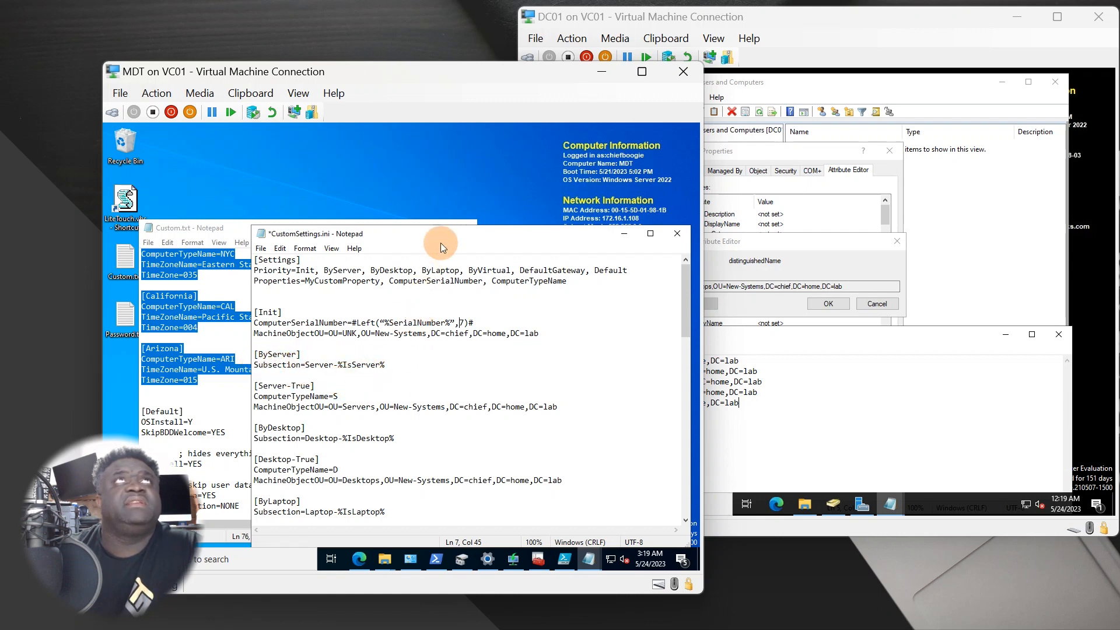
{"action": "left_click_drag", "start_coordinate": [439, 239], "coordinate": [442, 171]}
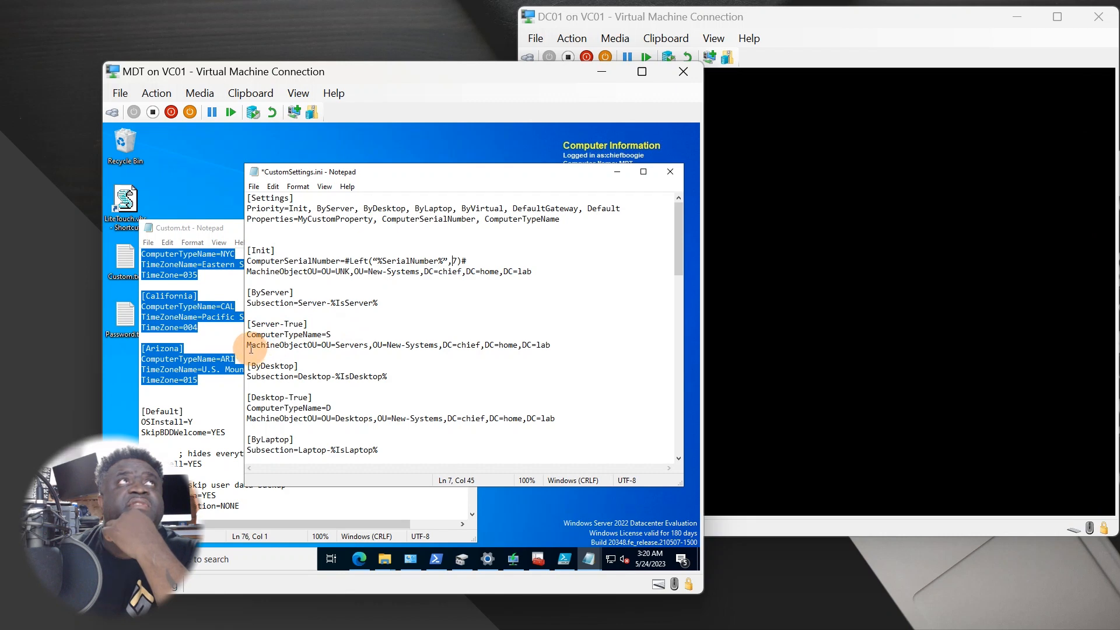
Step: Examine the ComputerTypeName and MachineObjectOU entries in the [Server-True], [Desktop-True], [Laptop-True] and [Virtual-True] sections of CustomSettings.ini
{"action": "left_click", "coordinate": [760, 319]}
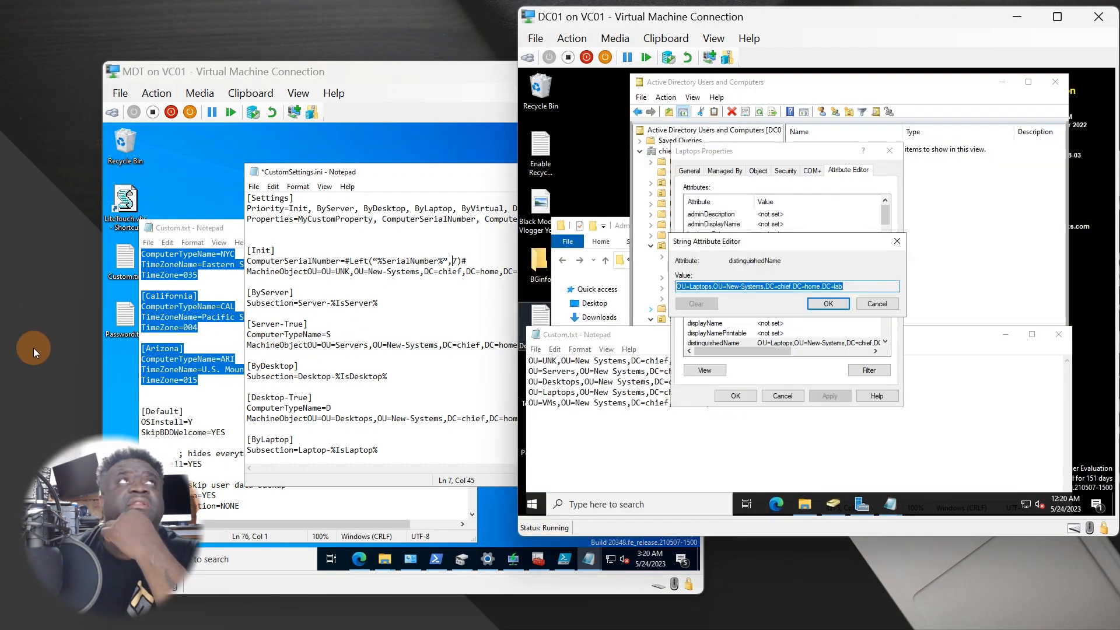
{"action": "left_click", "coordinate": [275, 345]}
{"action": "left_click_drag", "start_coordinate": [246, 348], "coordinate": [356, 353]}
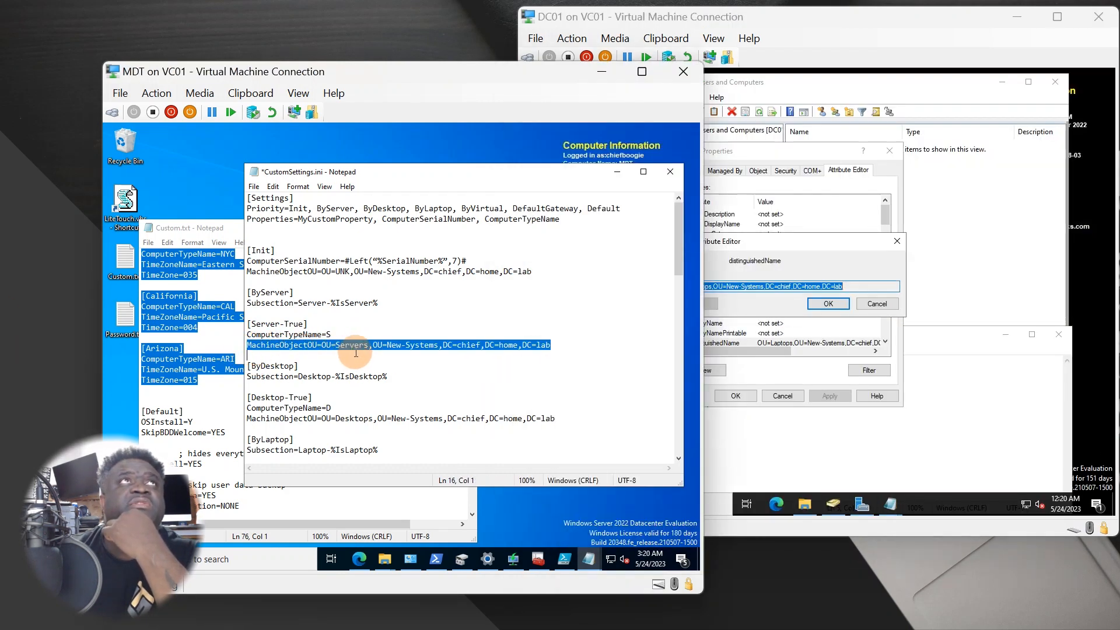
{"action": "left_click", "coordinate": [366, 350]}
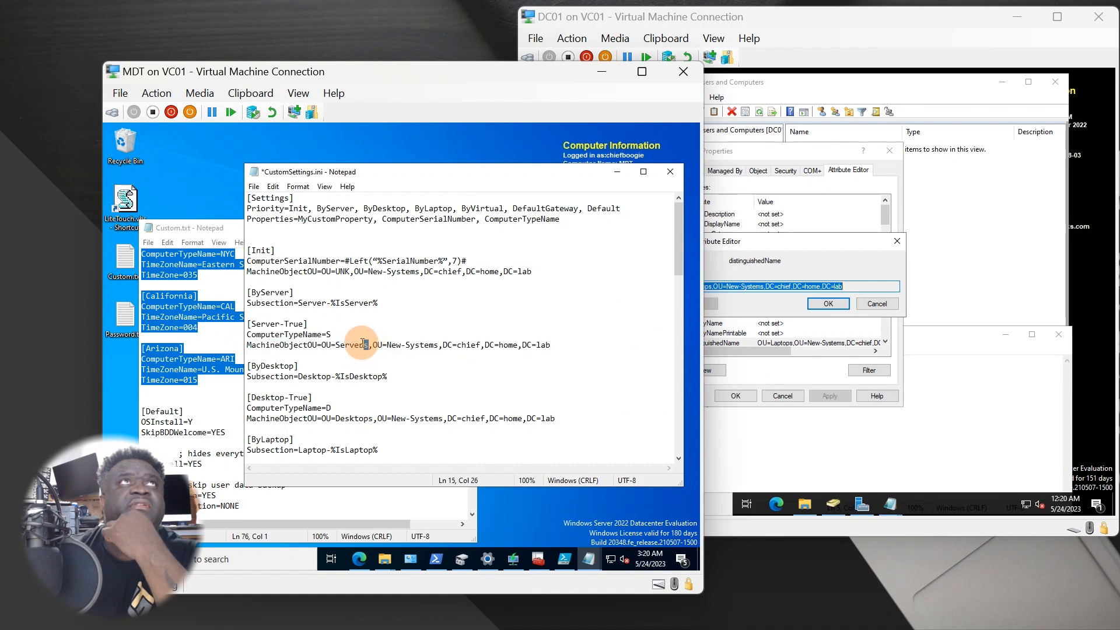
{"action": "double_click", "coordinate": [363, 345]}
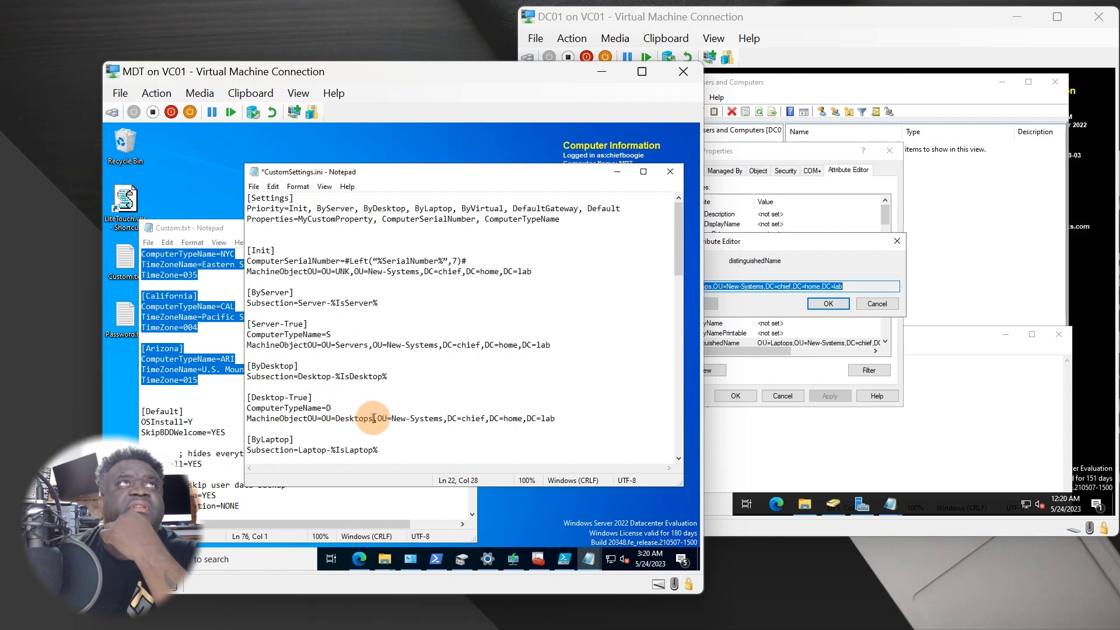
{"action": "scroll", "coordinate": [374, 418], "scroll_direction": "down", "scroll_amount": 2}
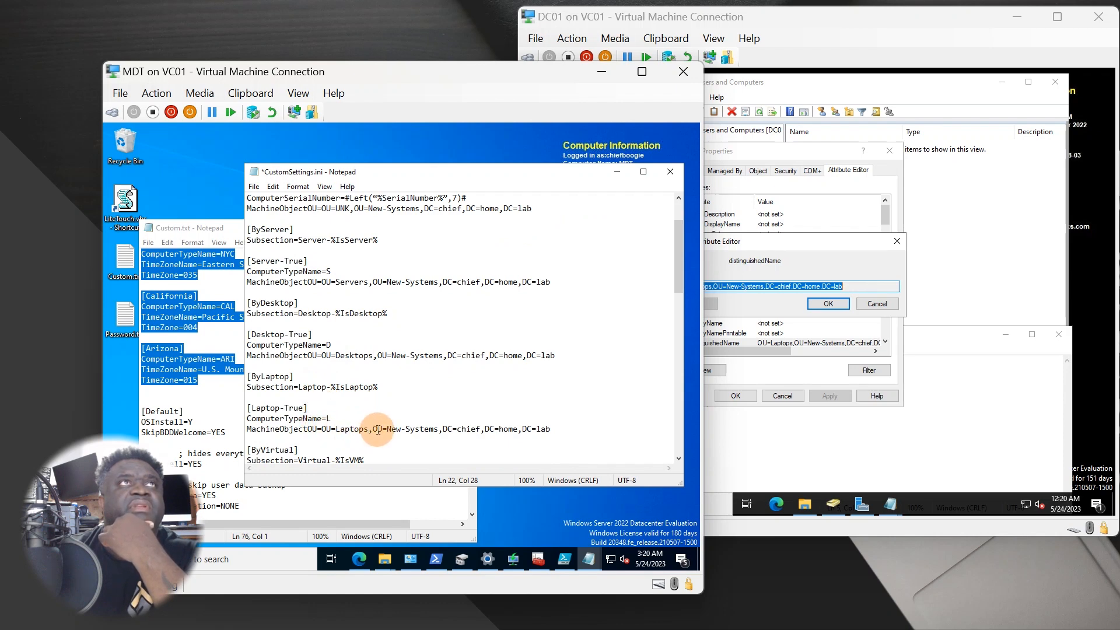
{"action": "scroll", "coordinate": [352, 419], "scroll_direction": "down", "scroll_amount": 2}
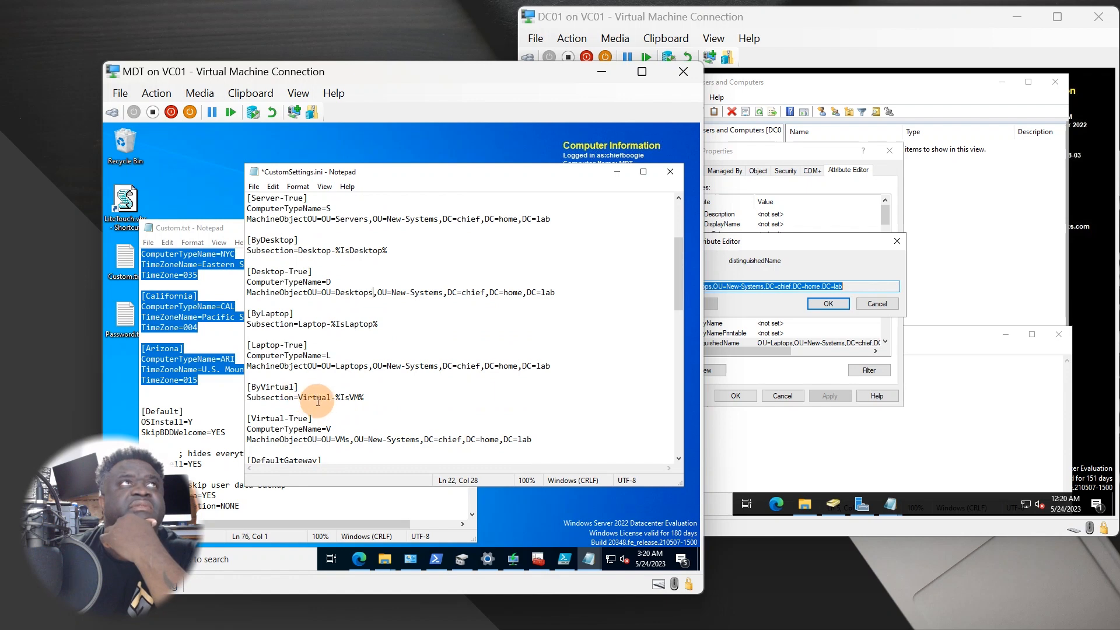
{"action": "scroll", "coordinate": [318, 398], "scroll_direction": "down", "scroll_amount": 1}
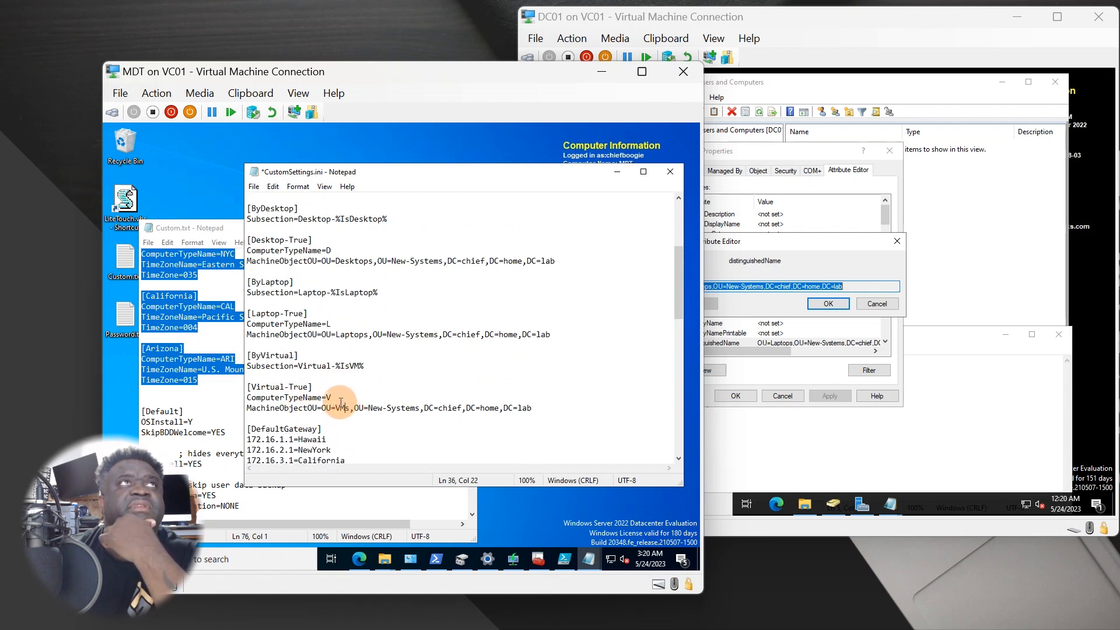
{"action": "left_click", "coordinate": [333, 397]}
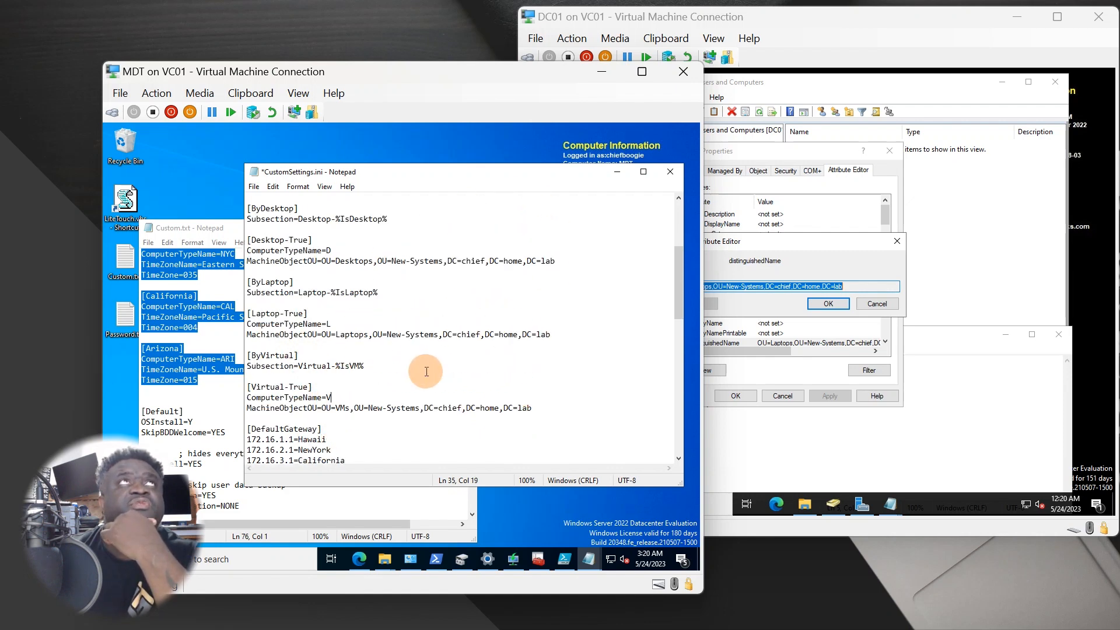
Step: Examine the [DefaultGateway] section of CustomSettings.ini, including how each gateway address maps to a location name
{"action": "scroll", "coordinate": [357, 257], "scroll_direction": "up", "scroll_amount": 3}
{"action": "scroll", "coordinate": [356, 274], "scroll_direction": "down", "scroll_amount": 4}
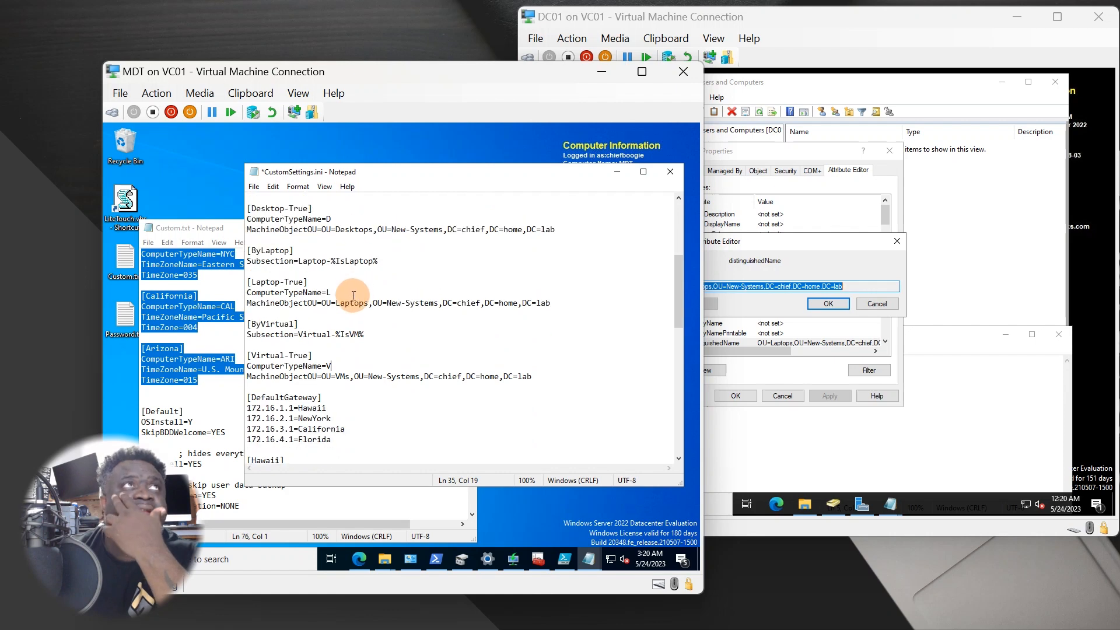
{"action": "scroll", "coordinate": [354, 295], "scroll_direction": "down", "scroll_amount": 2}
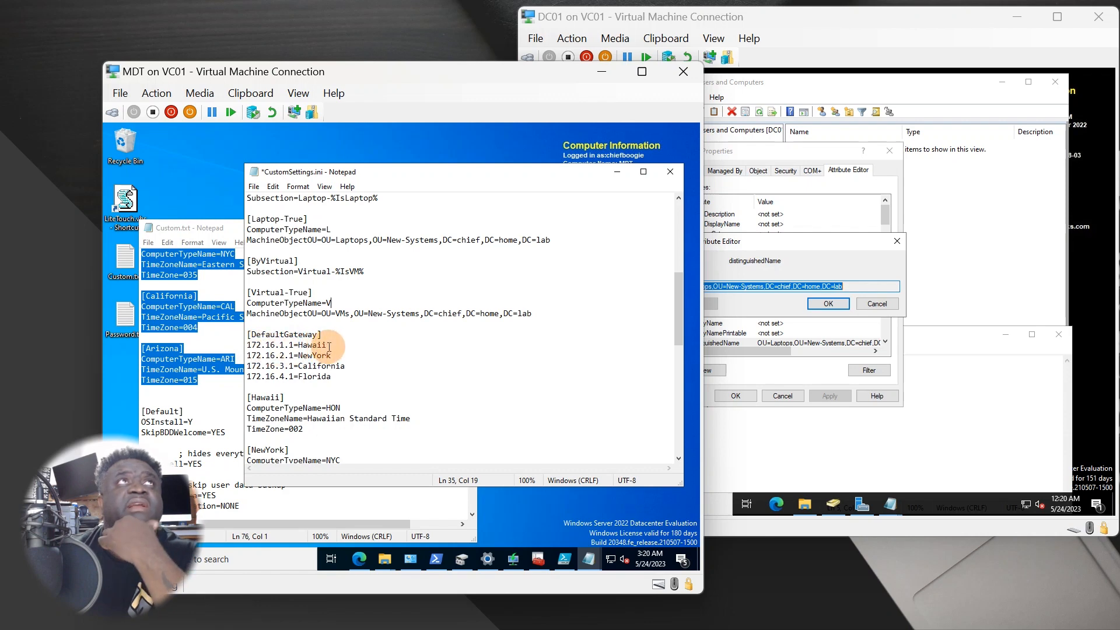
{"action": "mouse_move", "coordinate": [247, 355]}
{"action": "left_mouse_down"}
{"action": "mouse_move", "coordinate": [272, 356]}
{"action": "mouse_move", "coordinate": [247, 344]}
{"action": "left_mouse_up"}
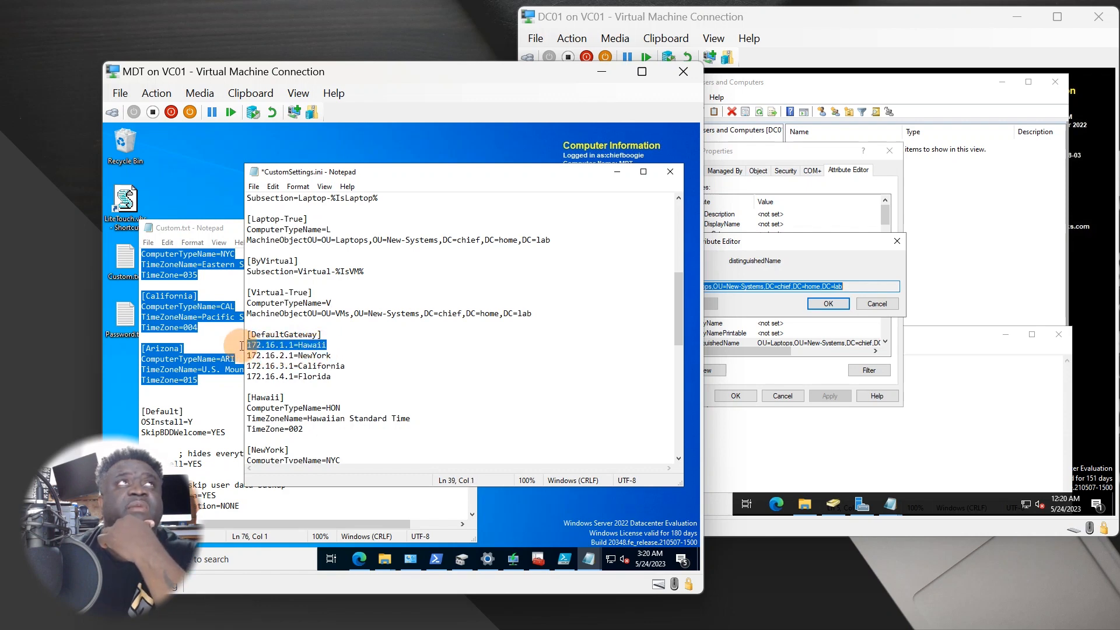
{"action": "left_click", "coordinate": [341, 346]}
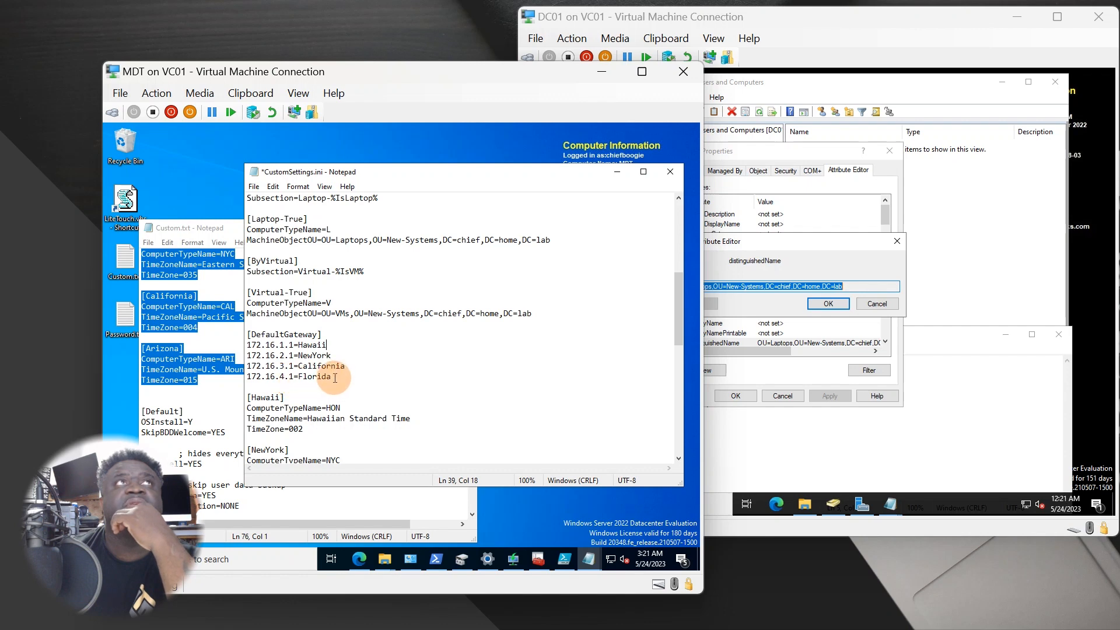
{"action": "left_click_drag", "start_coordinate": [335, 377], "coordinate": [201, 345]}
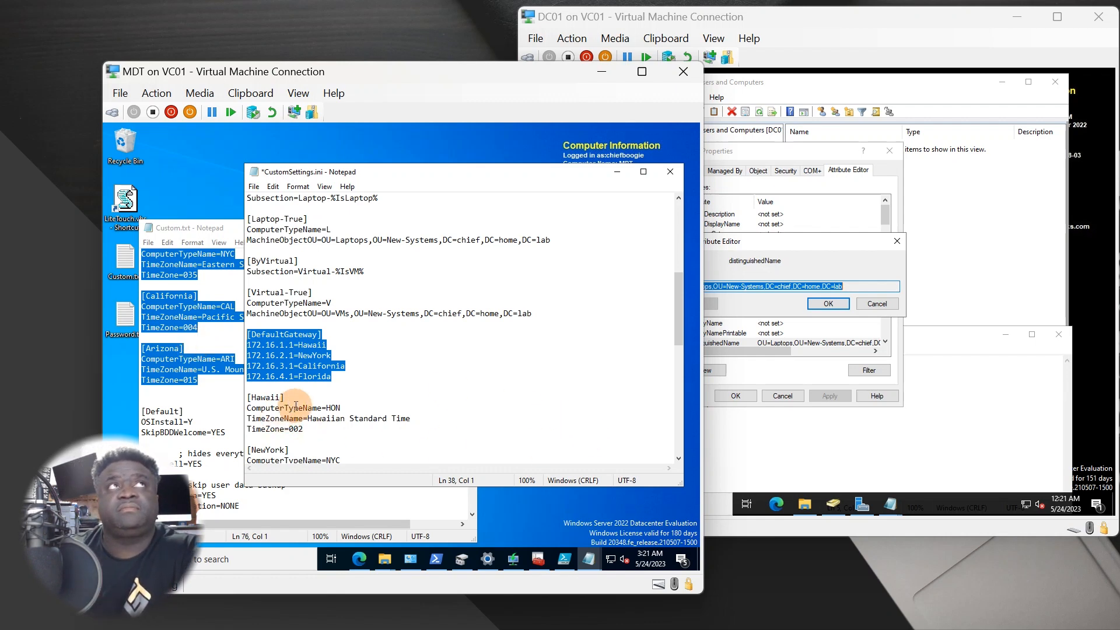
{"action": "left_click", "coordinate": [366, 371]}
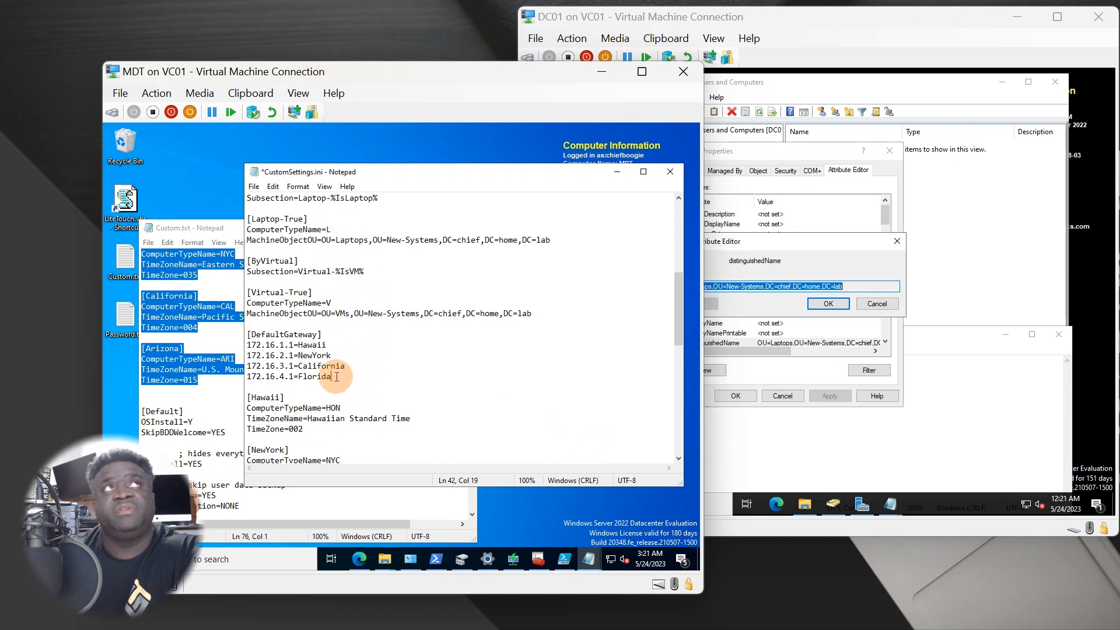
{"action": "left_click_drag", "start_coordinate": [337, 376], "coordinate": [245, 343]}
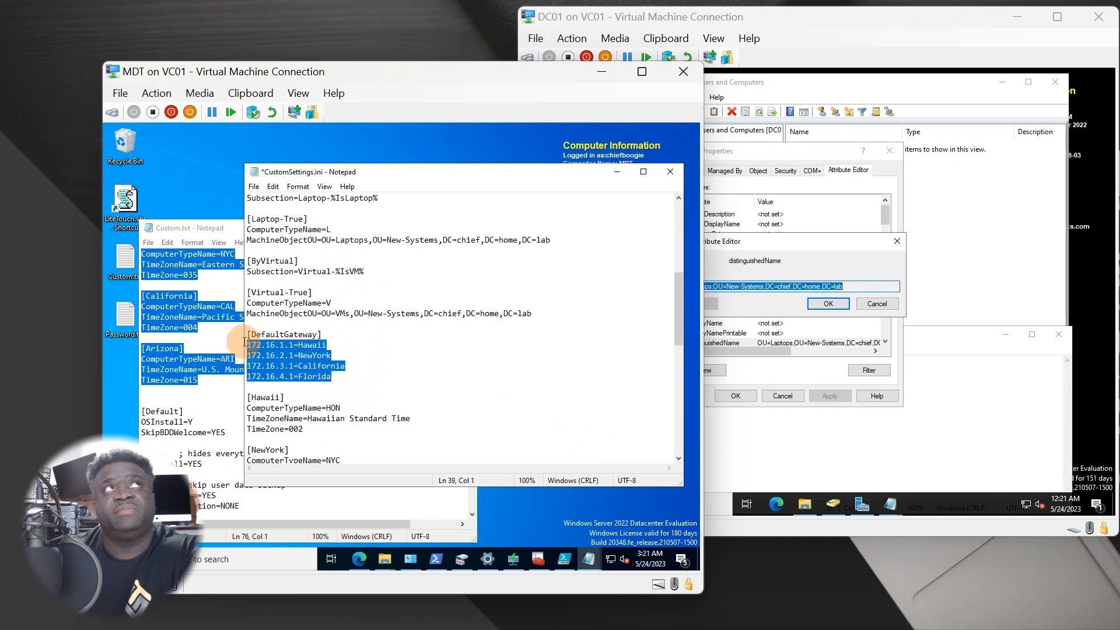
{"action": "left_click", "coordinate": [302, 429]}
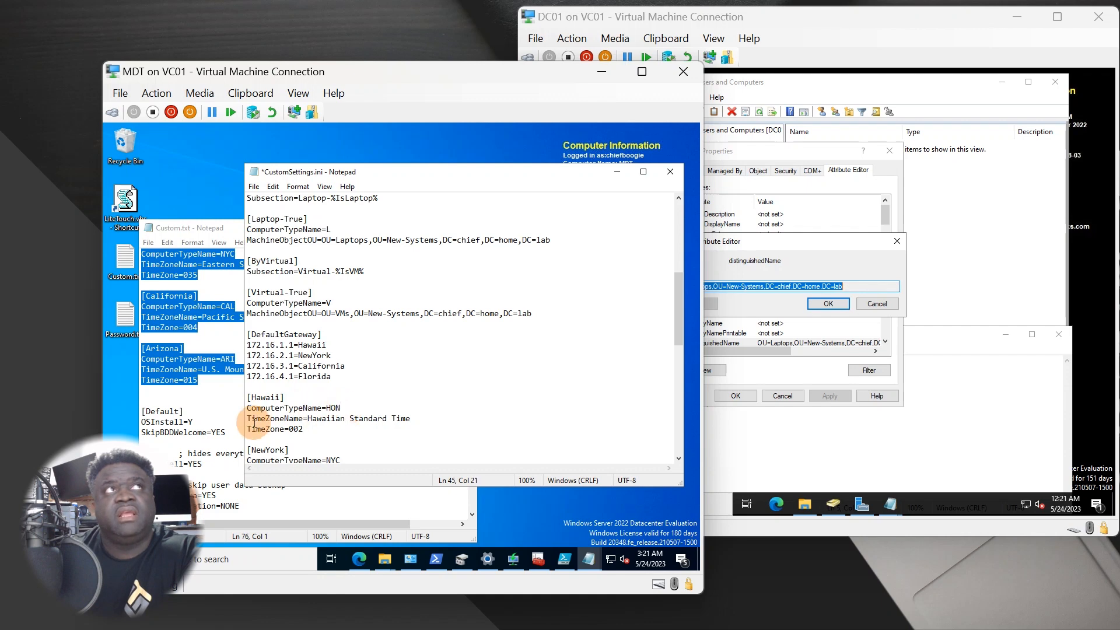
Step: Examine the ComputerTypeName, TimeZoneName and TimeZone entries in the [Hawaii], [NewYork], [California] and [Arizona] sections
{"action": "left_click_drag", "start_coordinate": [246, 420], "coordinate": [412, 420]}
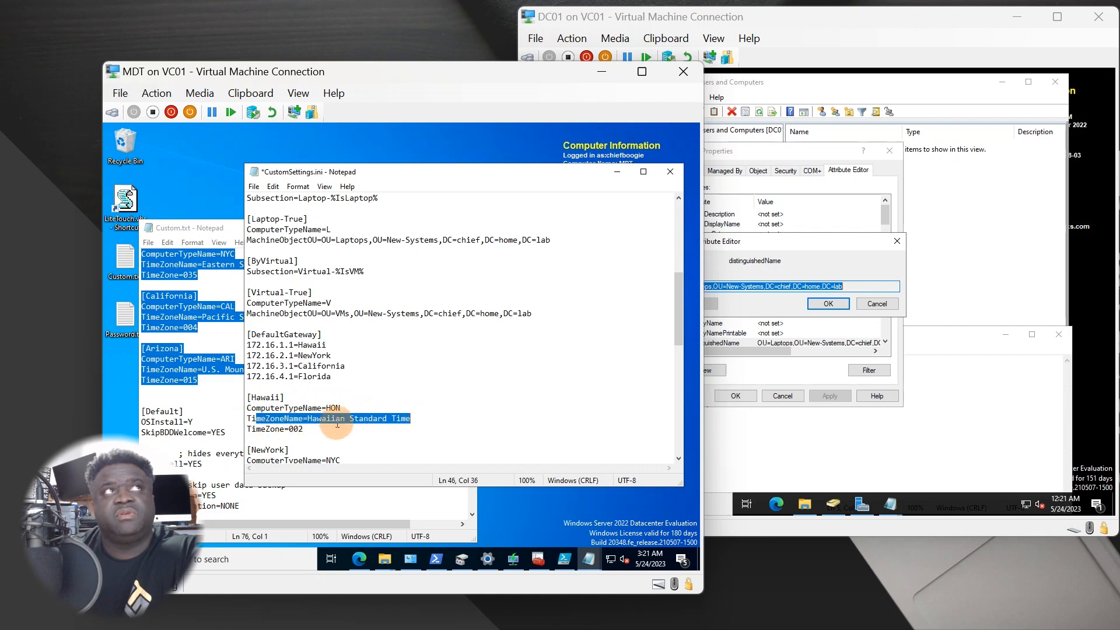
{"action": "left_click", "coordinate": [312, 428]}
{"action": "scroll", "coordinate": [319, 422], "scroll_direction": "down", "scroll_amount": 1}
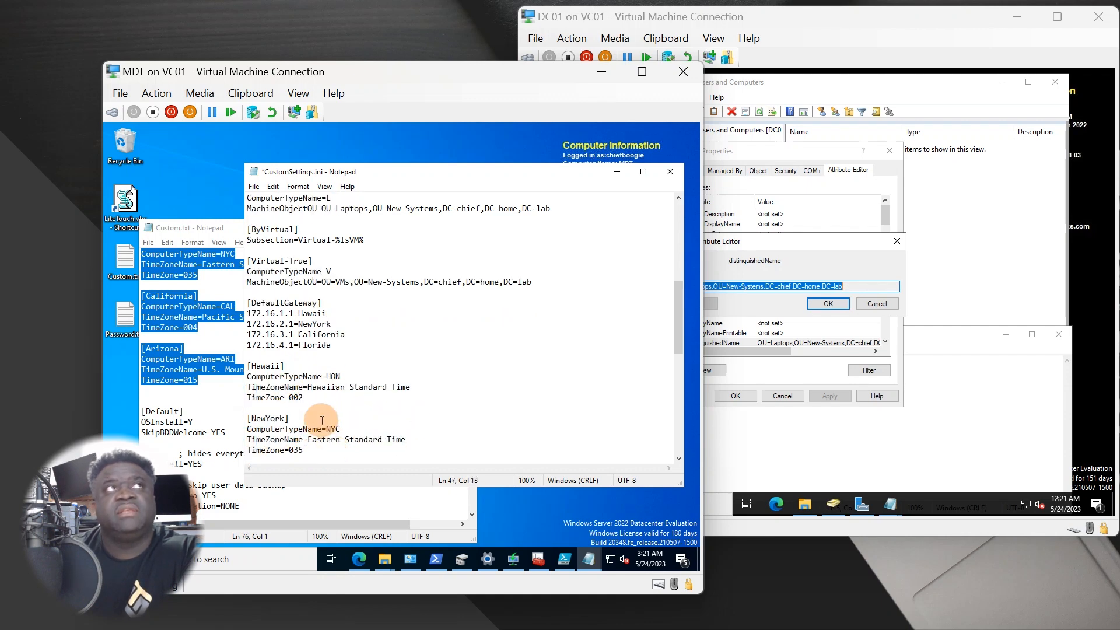
{"action": "scroll", "coordinate": [296, 415], "scroll_direction": "down", "scroll_amount": 2}
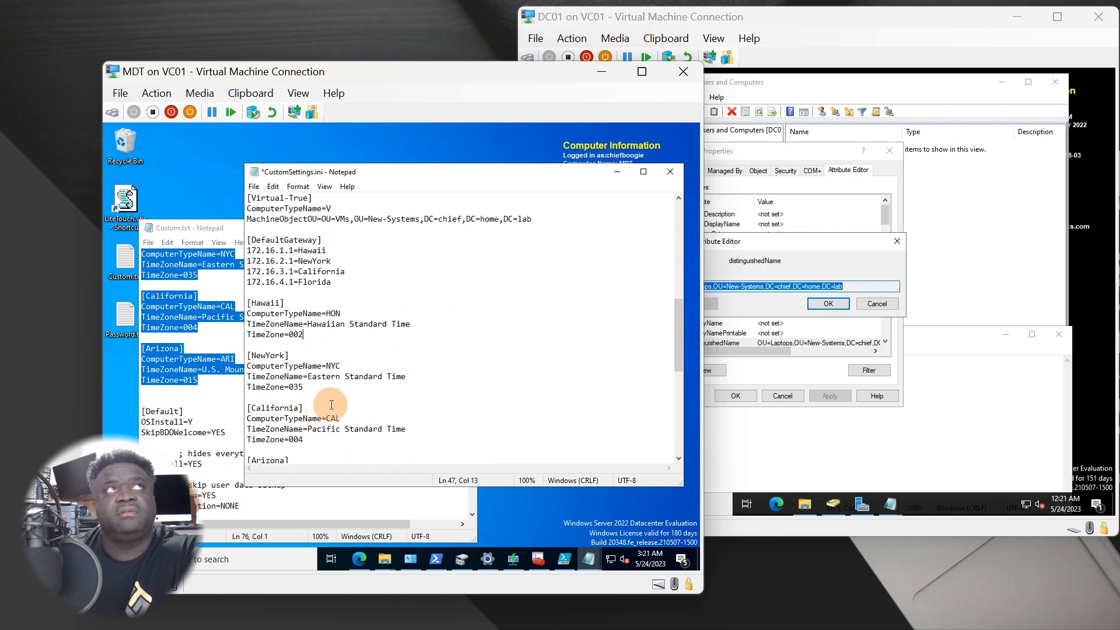
{"action": "scroll", "coordinate": [355, 415], "scroll_direction": "down", "scroll_amount": 1}
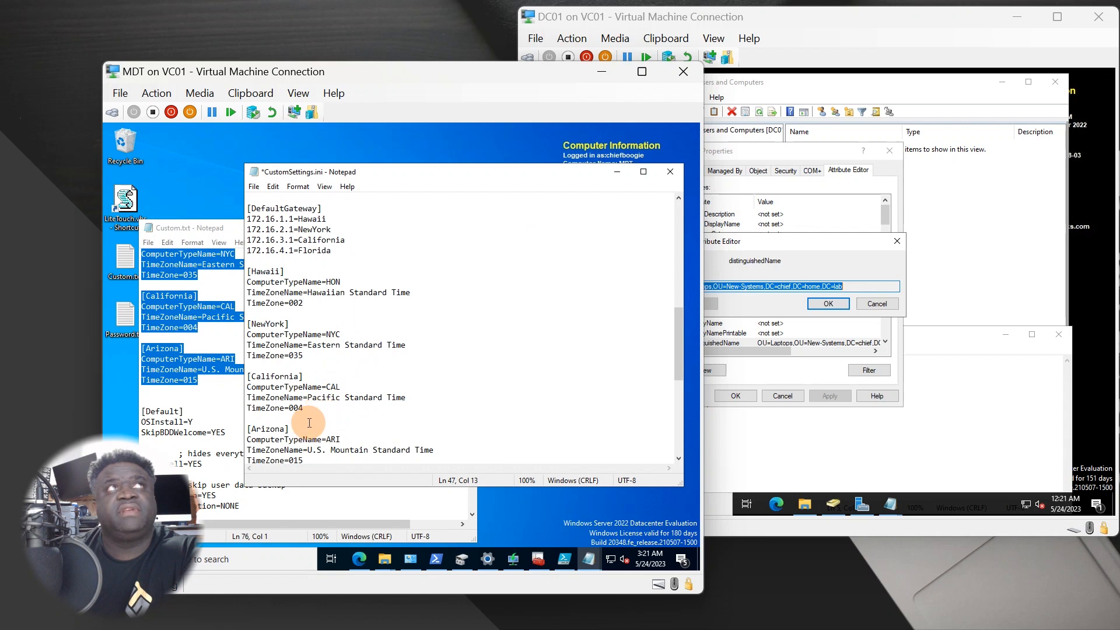
{"action": "scroll", "coordinate": [309, 421], "scroll_direction": "down", "scroll_amount": 1}
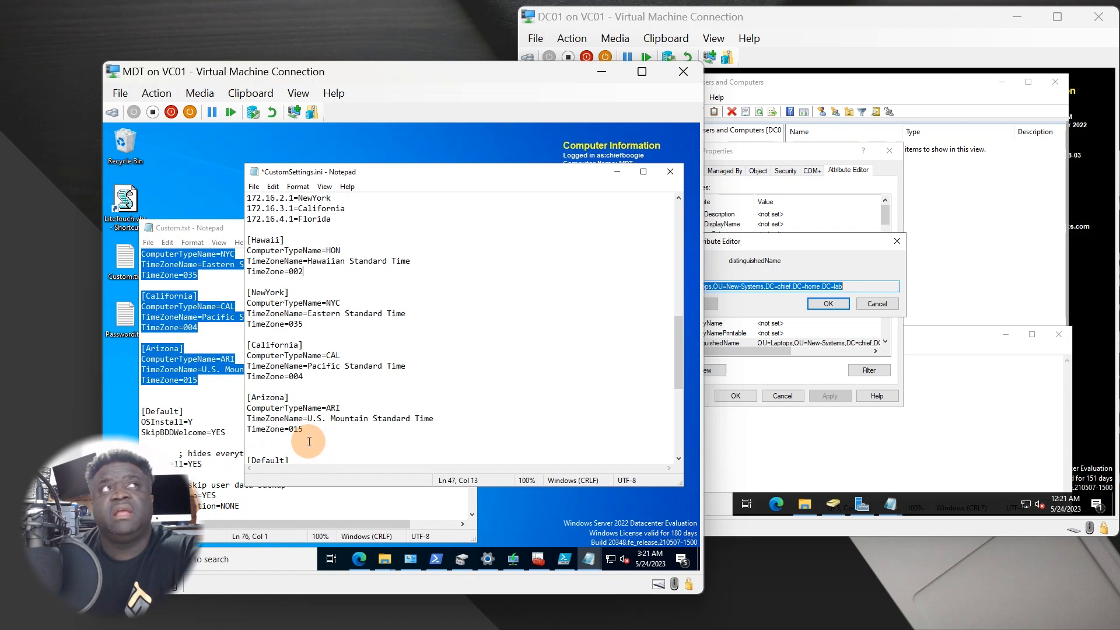
{"action": "scroll", "coordinate": [318, 438], "scroll_direction": "down", "scroll_amount": 1}
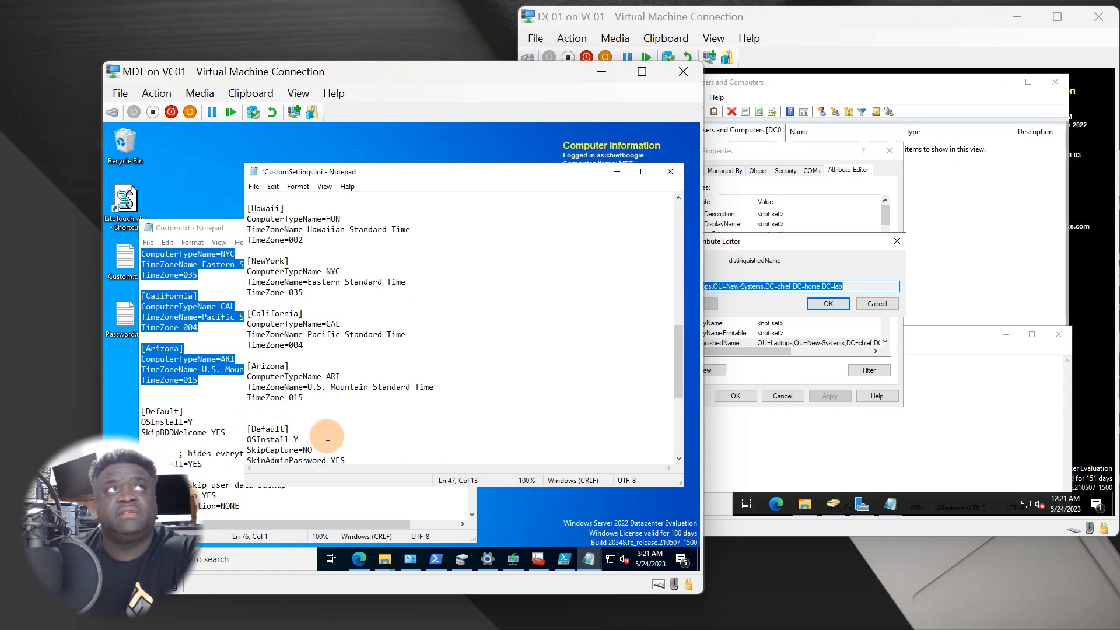
{"action": "scroll", "coordinate": [328, 436], "scroll_direction": "down", "scroll_amount": 1}
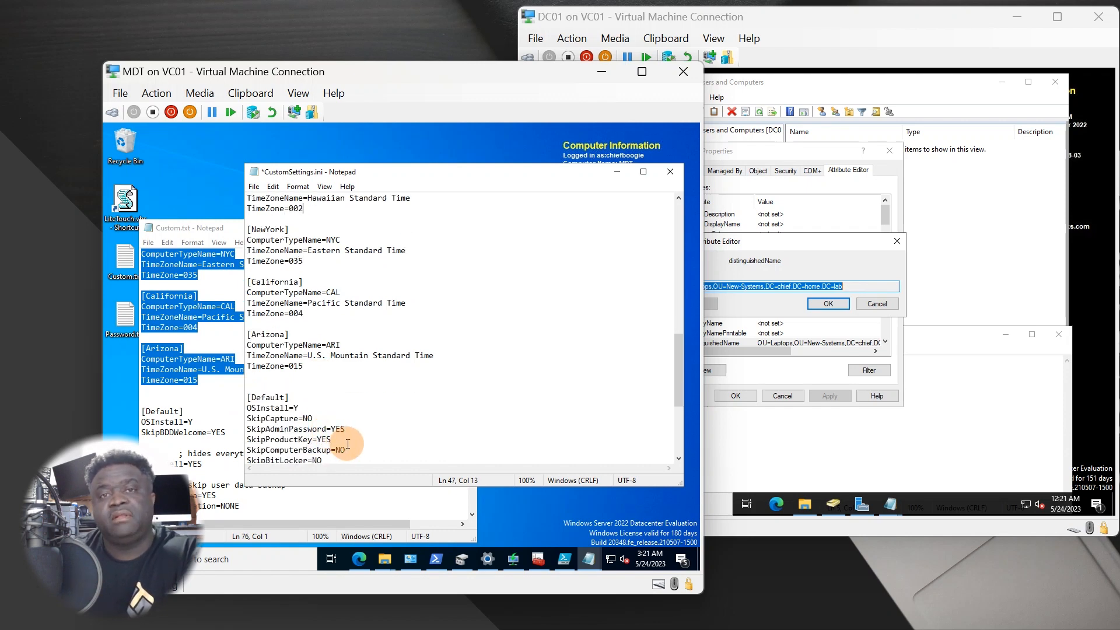
{"action": "scroll", "coordinate": [368, 445], "scroll_direction": "up", "scroll_amount": 1}
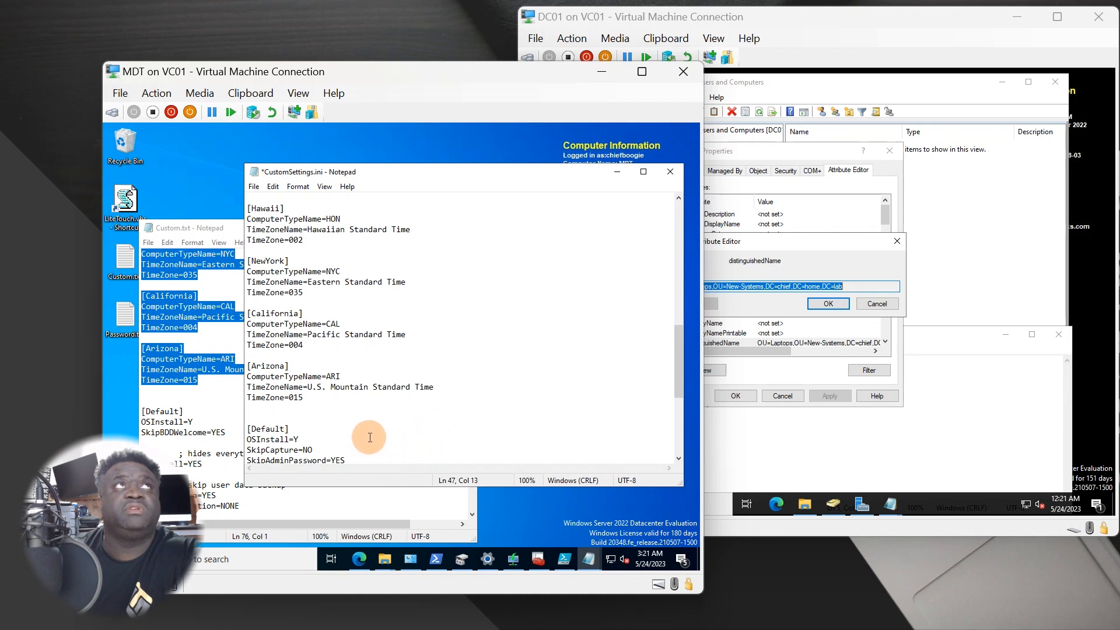
Step: Review CustomSettings.ini from [Settings] and [Init] through the device-type, gateway and location sections down to [Default]
{"action": "scroll", "coordinate": [370, 437], "scroll_direction": "up", "scroll_amount": 7}
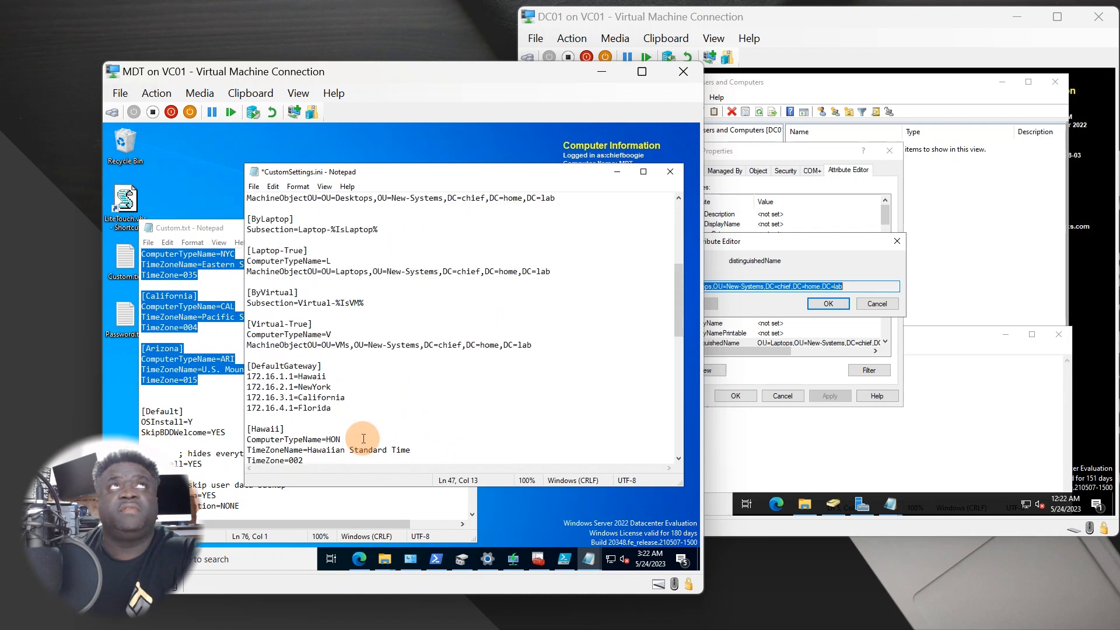
{"action": "scroll", "coordinate": [350, 419], "scroll_direction": "up", "scroll_amount": 2}
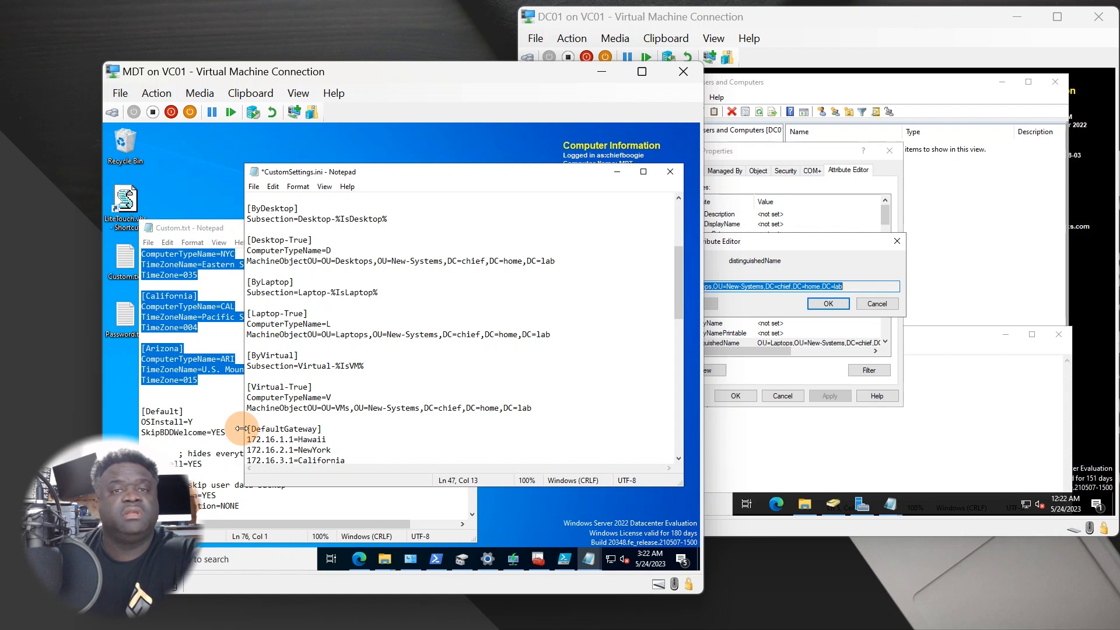
{"action": "scroll", "coordinate": [385, 365], "scroll_direction": "up", "scroll_amount": 2}
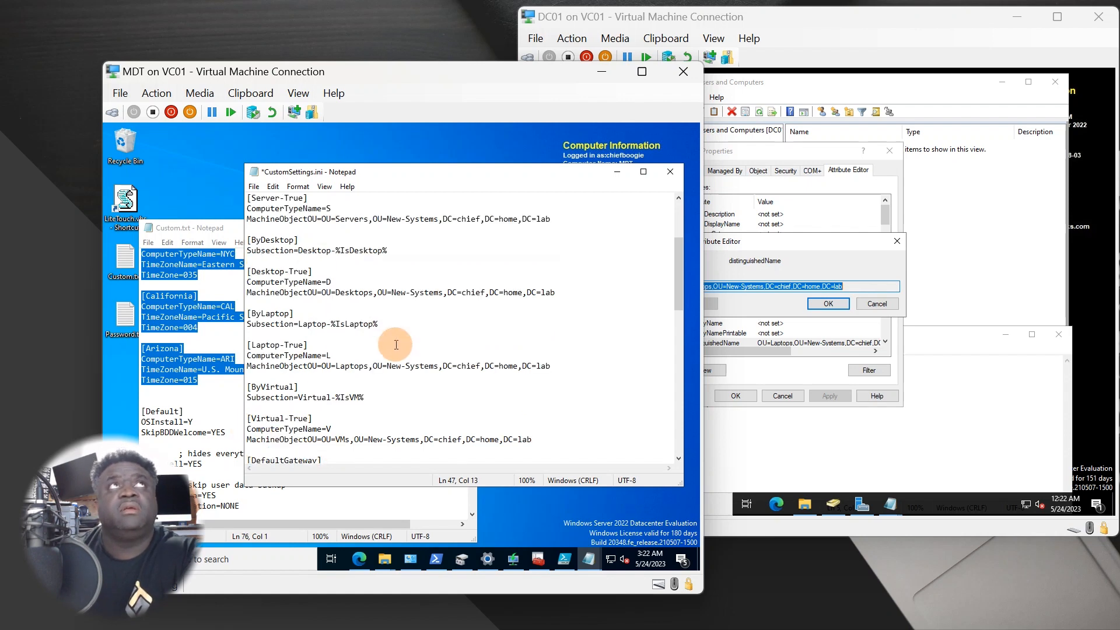
{"action": "scroll", "coordinate": [384, 369], "scroll_direction": "up", "scroll_amount": 3}
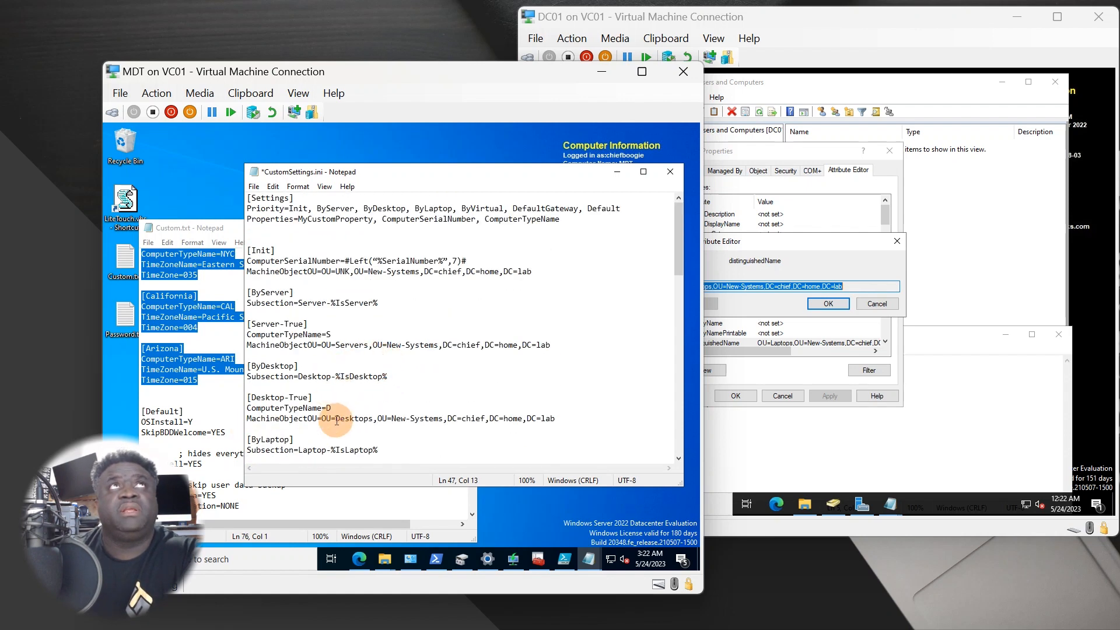
{"action": "scroll", "coordinate": [404, 439], "scroll_direction": "down", "scroll_amount": 2}
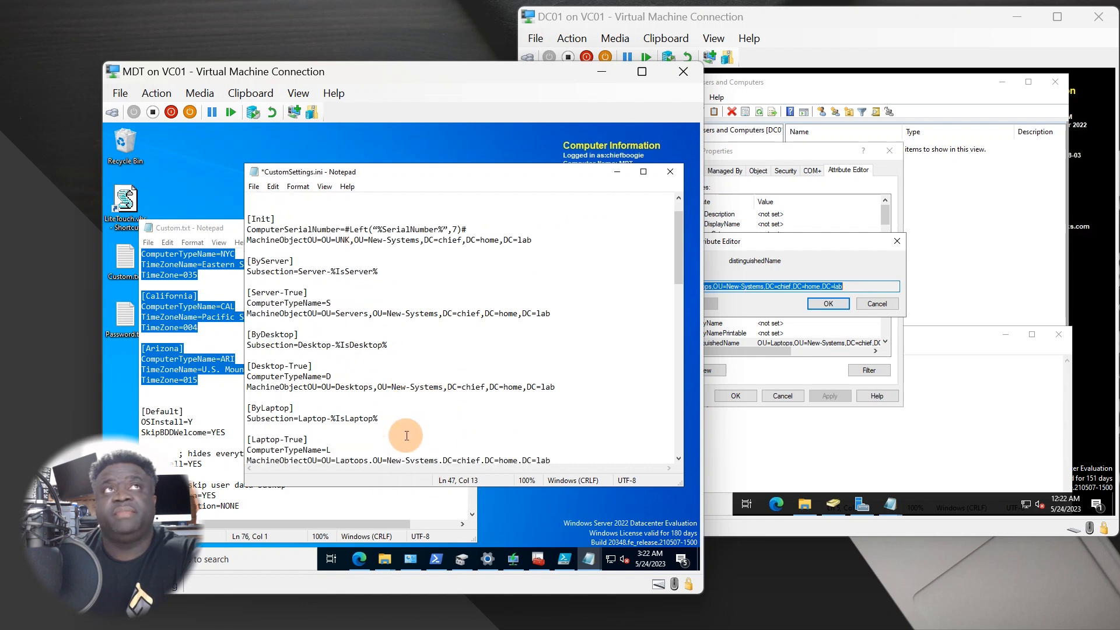
{"action": "scroll", "coordinate": [402, 350], "scroll_direction": "down", "scroll_amount": 3}
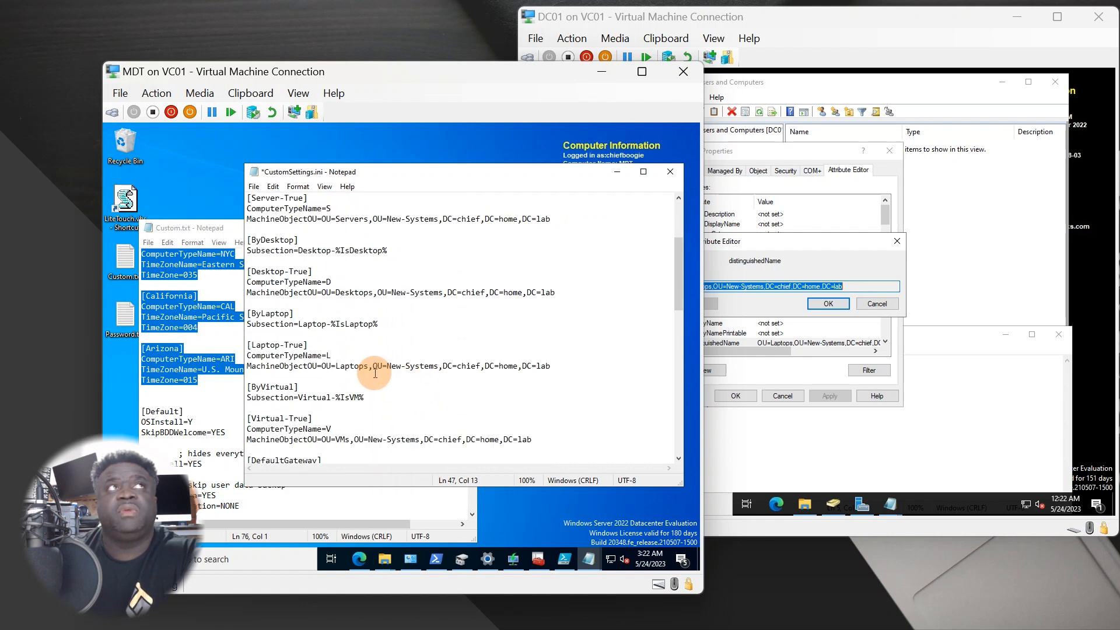
{"action": "scroll", "coordinate": [408, 343], "scroll_direction": "down", "scroll_amount": 2}
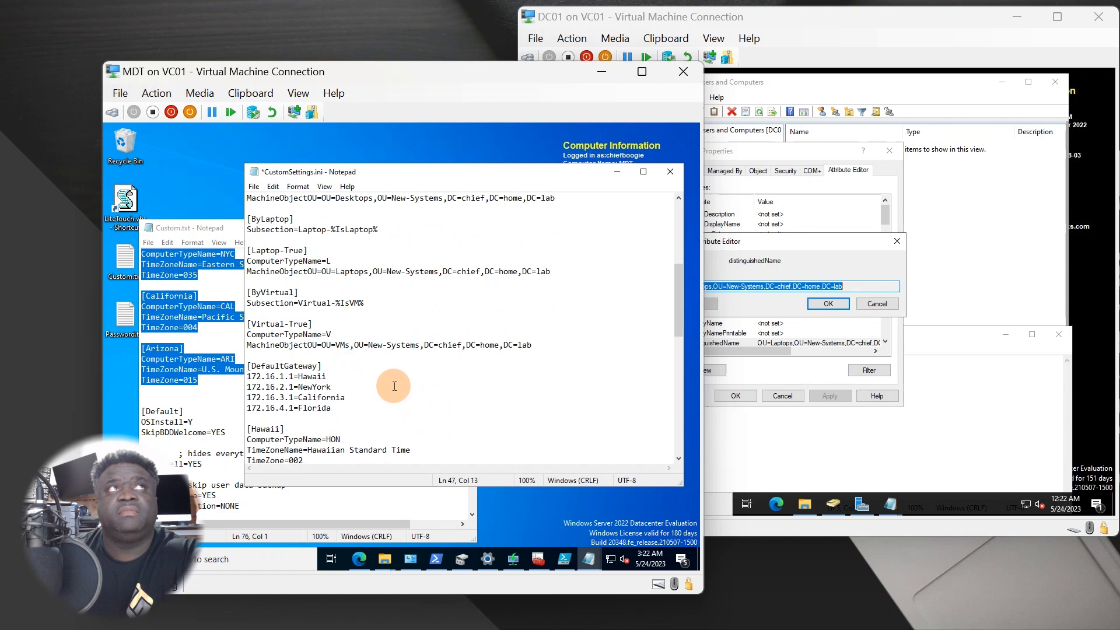
{"action": "scroll", "coordinate": [394, 386], "scroll_direction": "down", "scroll_amount": 5}
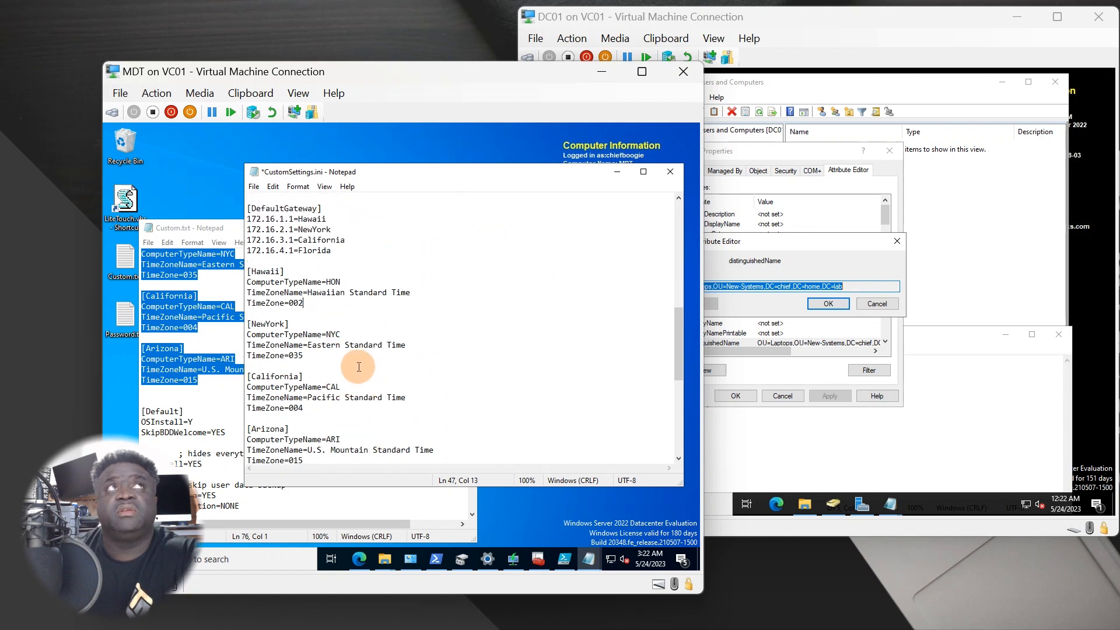
{"action": "scroll", "coordinate": [355, 388], "scroll_direction": "down", "scroll_amount": 2}
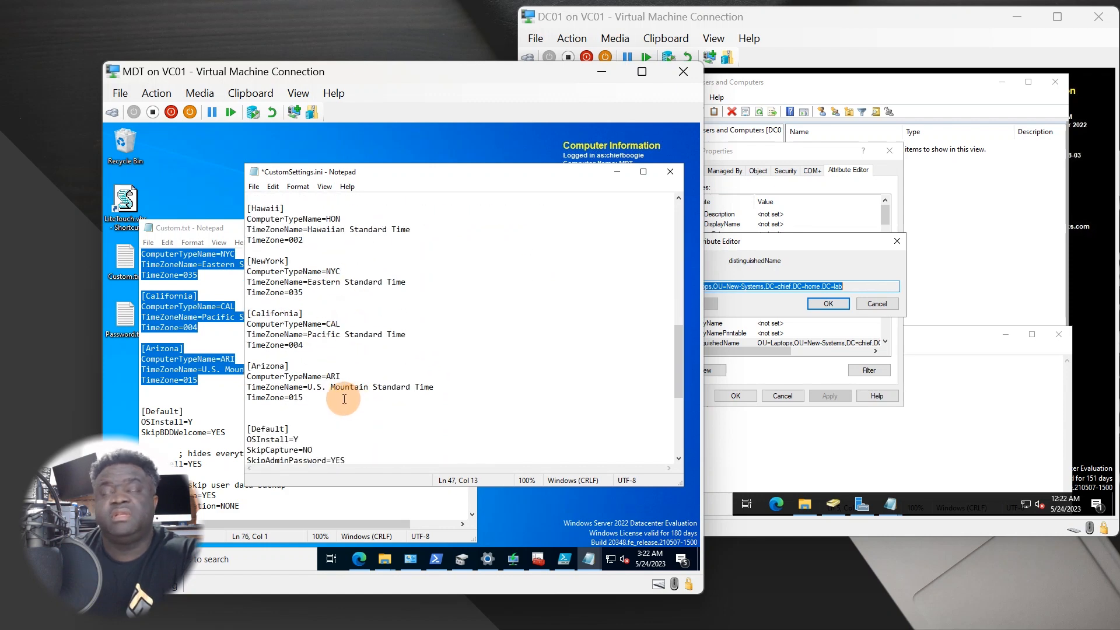
{"action": "scroll", "coordinate": [359, 391], "scroll_direction": "down", "scroll_amount": 1}
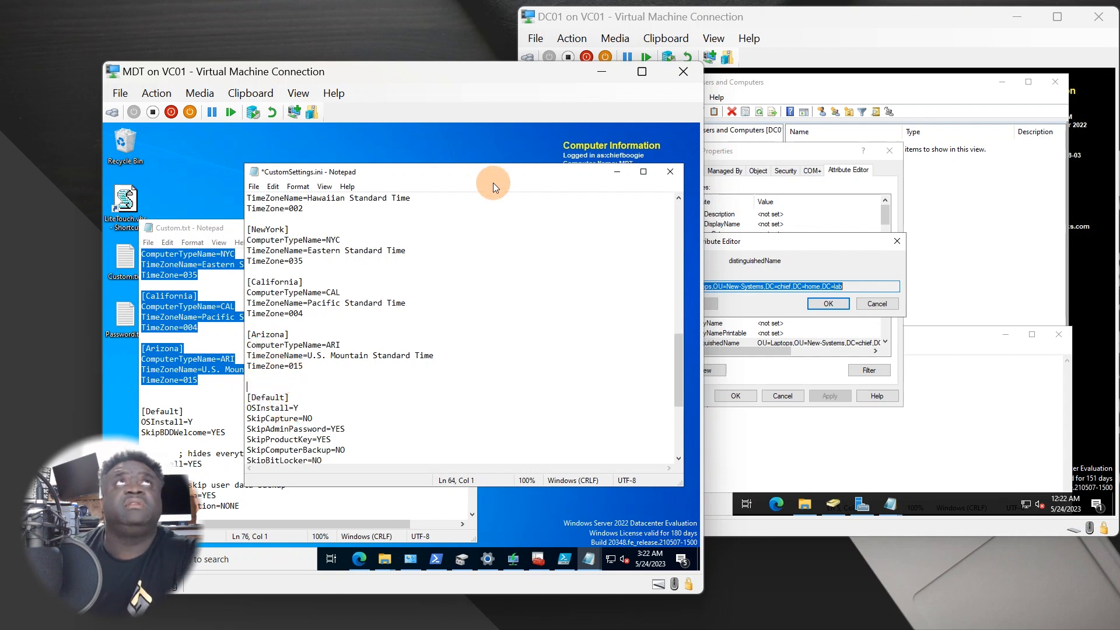
{"action": "scroll", "coordinate": [458, 277], "scroll_direction": "up", "scroll_amount": 6}
{"action": "scroll", "coordinate": [458, 277], "scroll_direction": "up", "scroll_amount": 9}
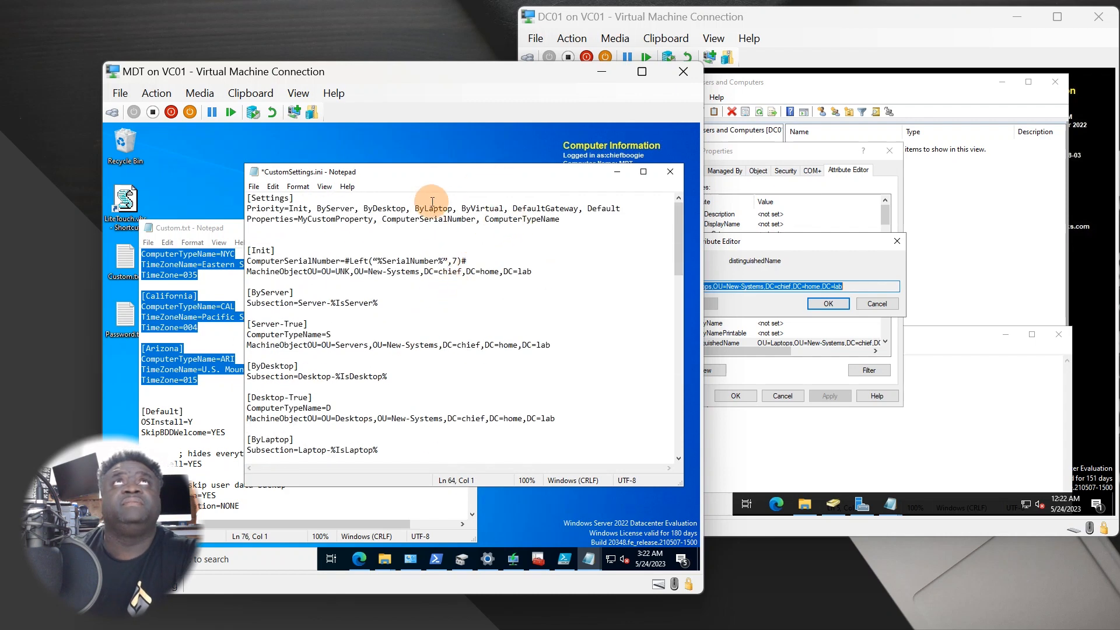
Step: Check the [Default] section with its OSDComputerName and domain join entries, and save CustomSettings.ini
{"action": "scroll", "coordinate": [425, 270], "scroll_direction": "down", "scroll_amount": 18}
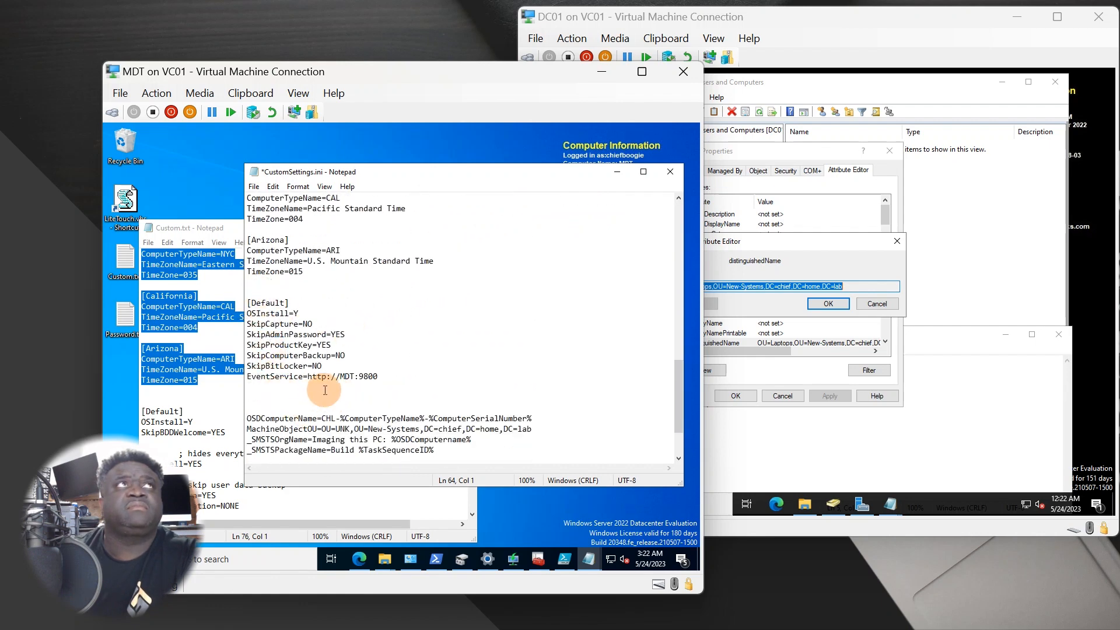
{"action": "scroll", "coordinate": [322, 389], "scroll_direction": "down", "scroll_amount": 1}
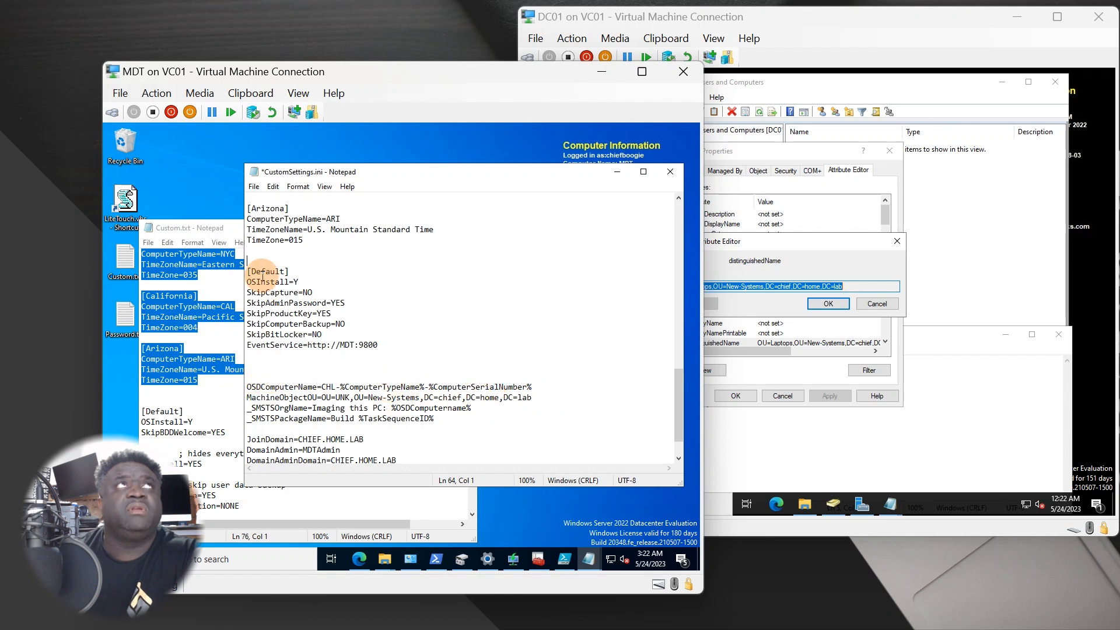
{"action": "left_click", "coordinate": [254, 187]}
{"action": "left_click", "coordinate": [264, 239]}
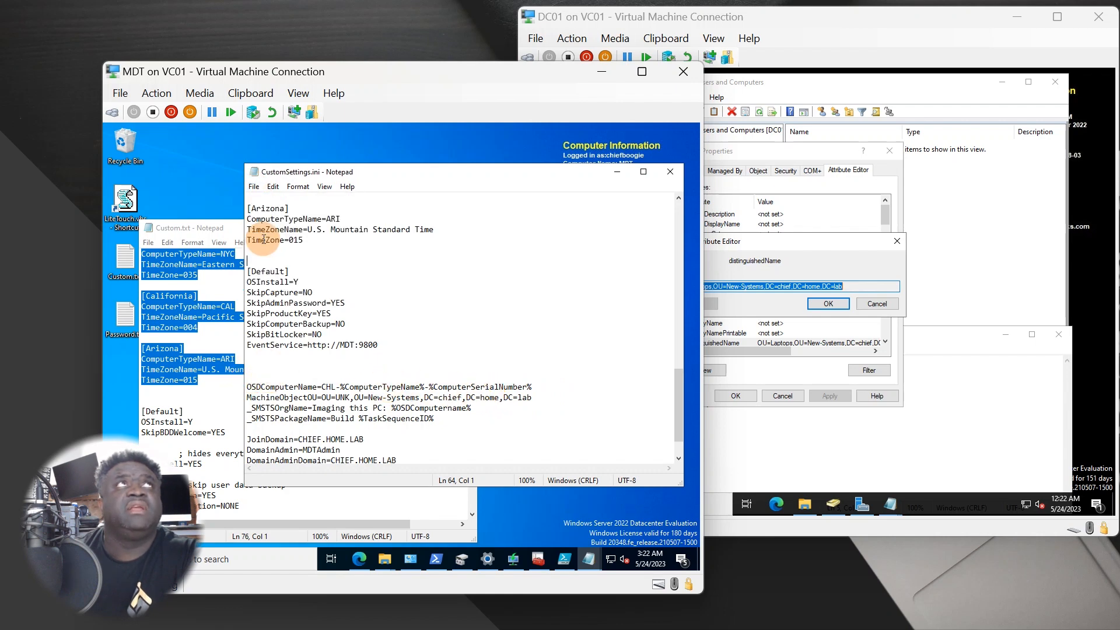
Step: Launch the LiteTouch deployment wizard, select the Deploy Windows 10 x64 - (Fresh Build) task sequence and continue to Computer Details
{"action": "double_click", "coordinate": [123, 203]}
{"action": "left_click", "coordinate": [367, 417]}
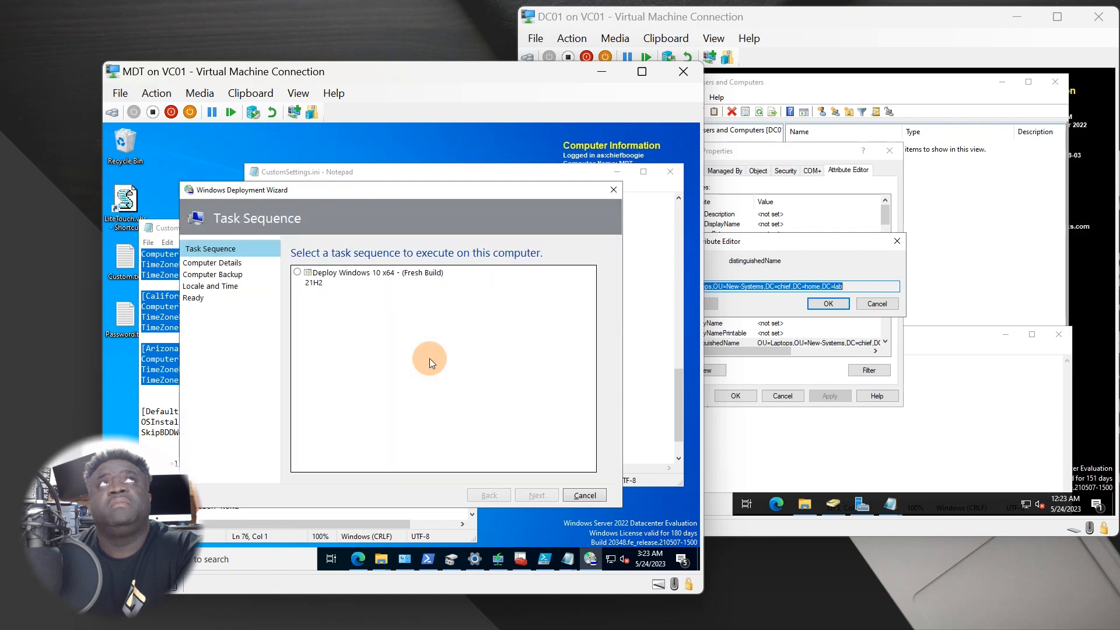
{"action": "left_click", "coordinate": [319, 278]}
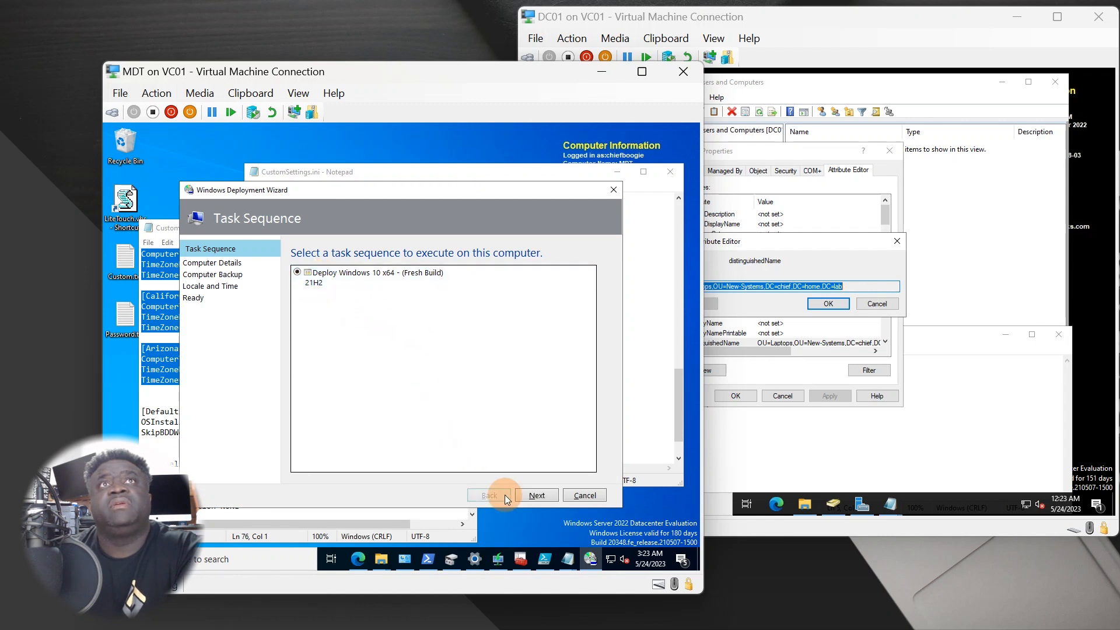
{"action": "key", "text": "Return"}
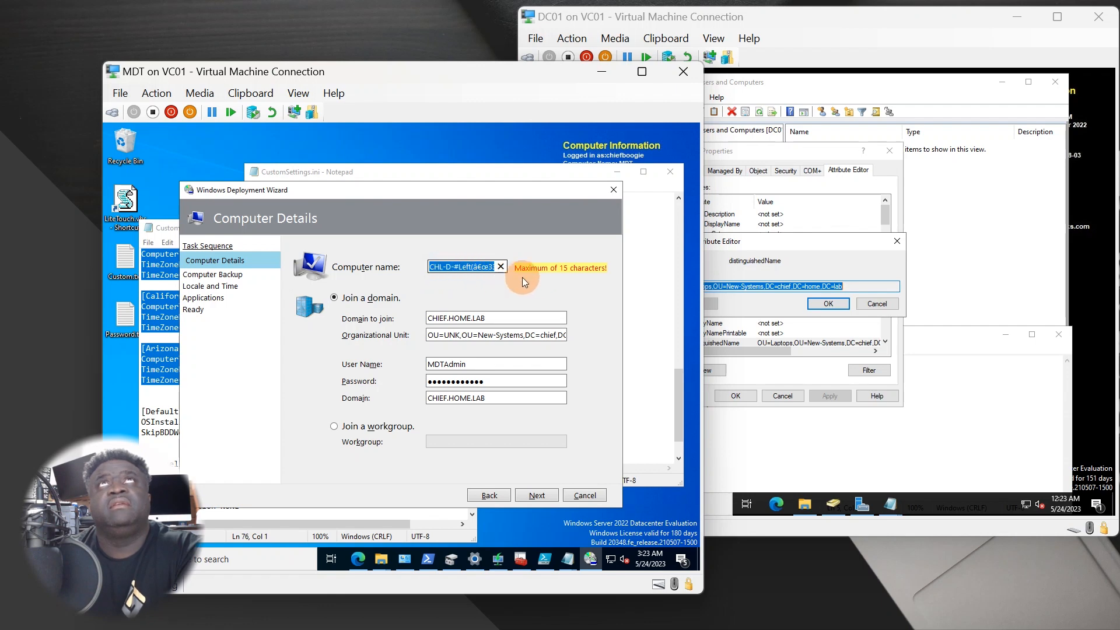
Step: Inspect the full contents of the auto-filled Computer name field on the Computer Details page
{"action": "left_click", "coordinate": [498, 313]}
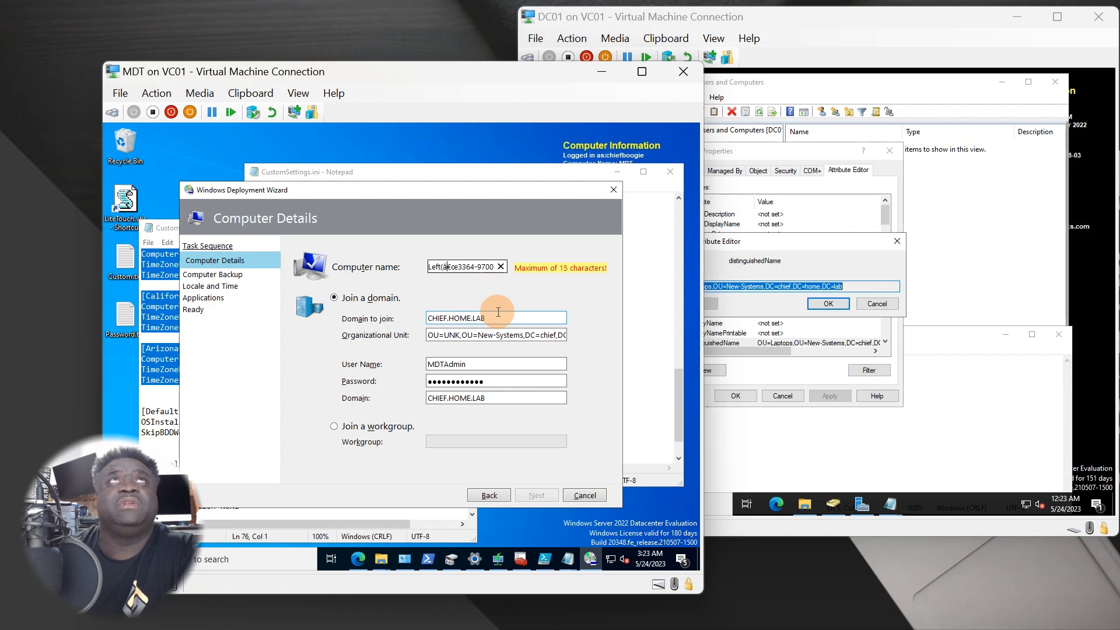
{"action": "key", "text": "Left"}
{"action": "key", "text": "Left"}
{"action": "key", "text": "Left"}
{"action": "key", "text": "Left"}
{"action": "key", "text": "Left"}
{"action": "key", "text": "Left"}
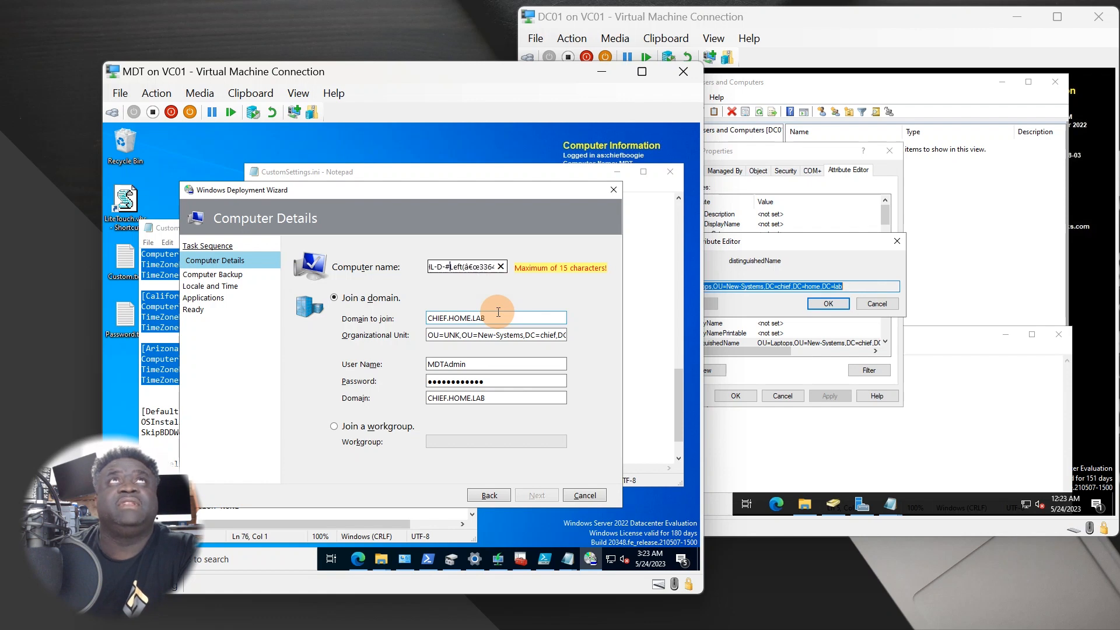
Step: Trace the OSDComputerName entry in the [Default] section of CustomSettings.ini back to the ComputerTypeName entries and the ComputerSerialNumber definition in [Init]
{"action": "left_click", "coordinate": [651, 441]}
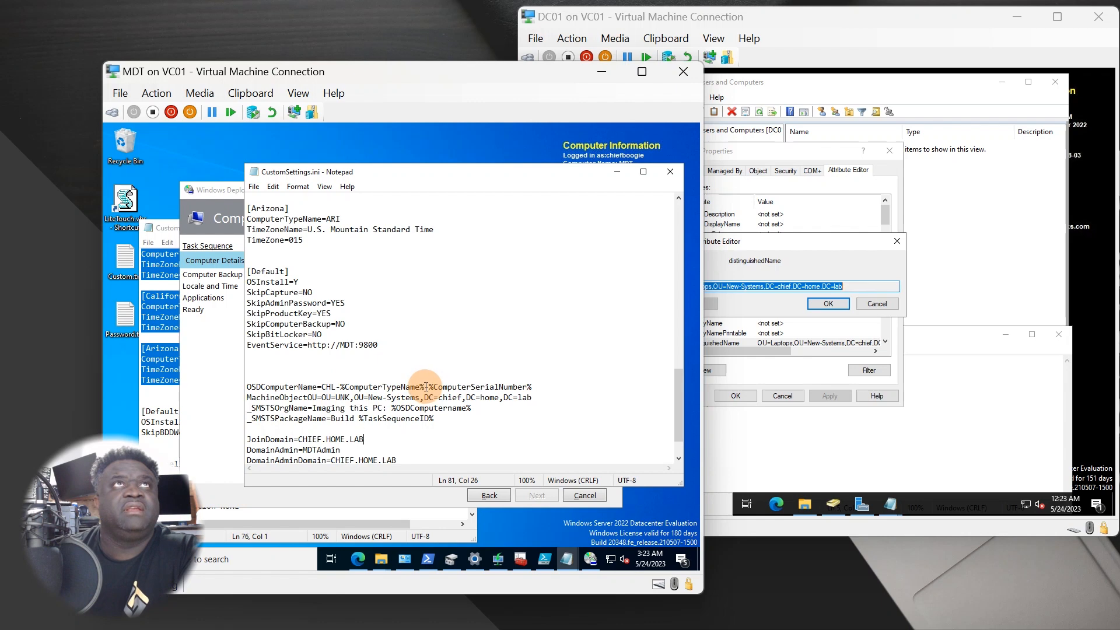
{"action": "left_click_drag", "start_coordinate": [424, 386], "coordinate": [321, 386]}
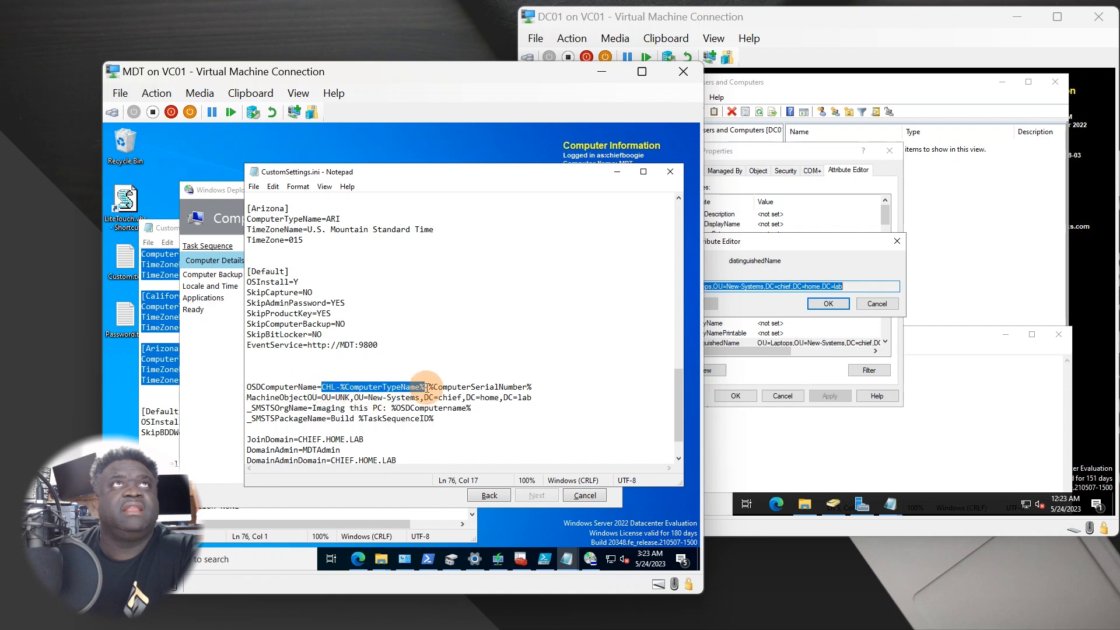
{"action": "left_click", "coordinate": [523, 387]}
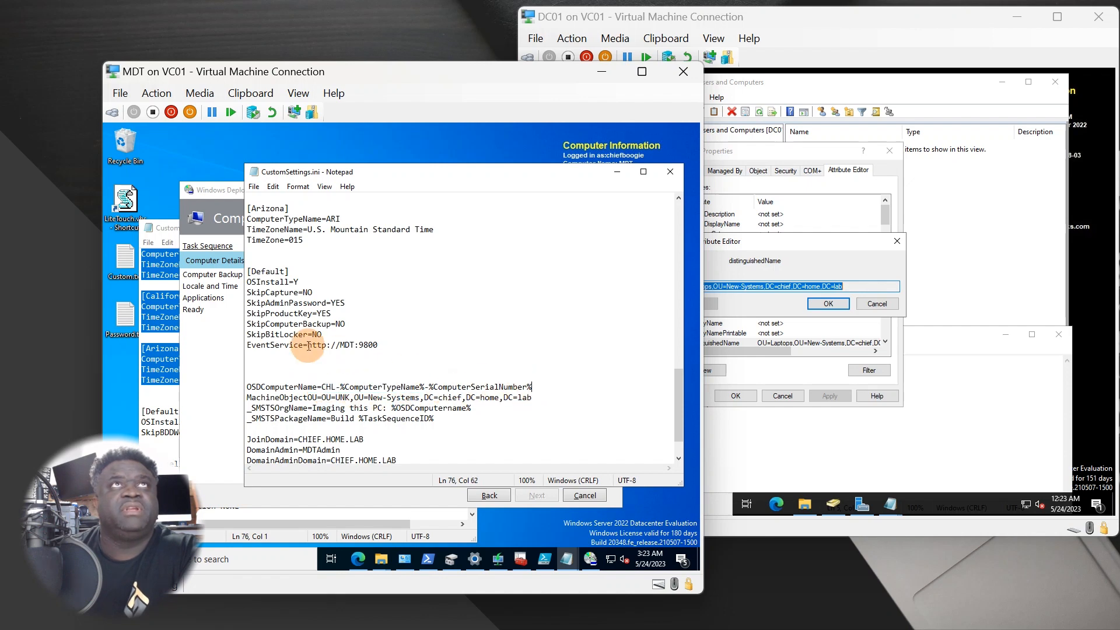
{"action": "scroll", "coordinate": [315, 350], "scroll_direction": "up", "scroll_amount": 6}
{"action": "scroll", "coordinate": [330, 363], "scroll_direction": "up", "scroll_amount": 11}
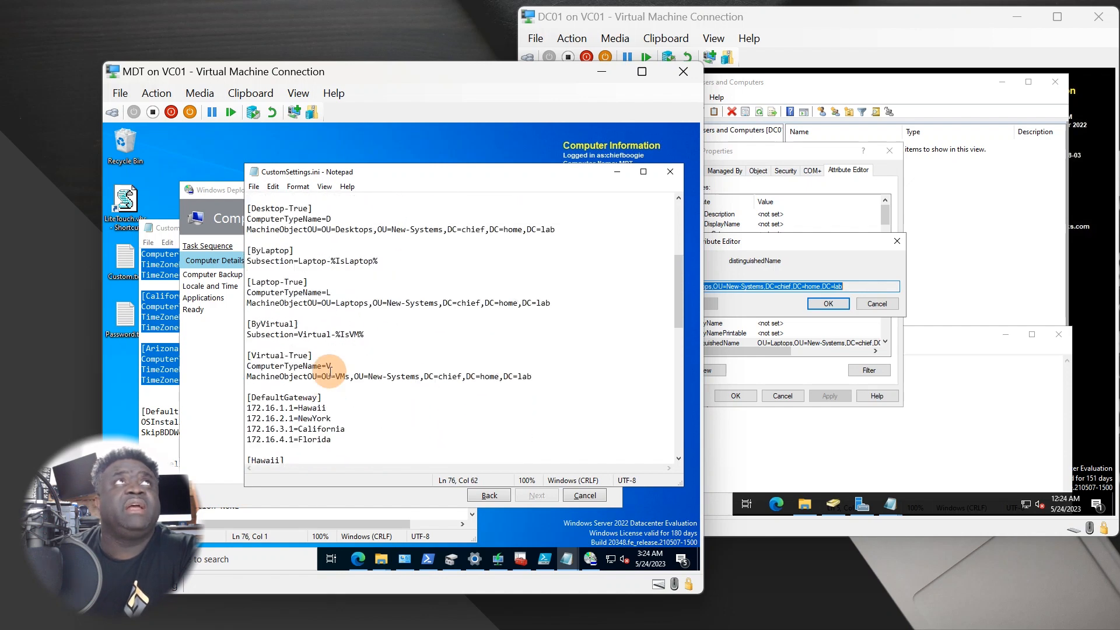
{"action": "scroll", "coordinate": [330, 371], "scroll_direction": "up", "scroll_amount": 2}
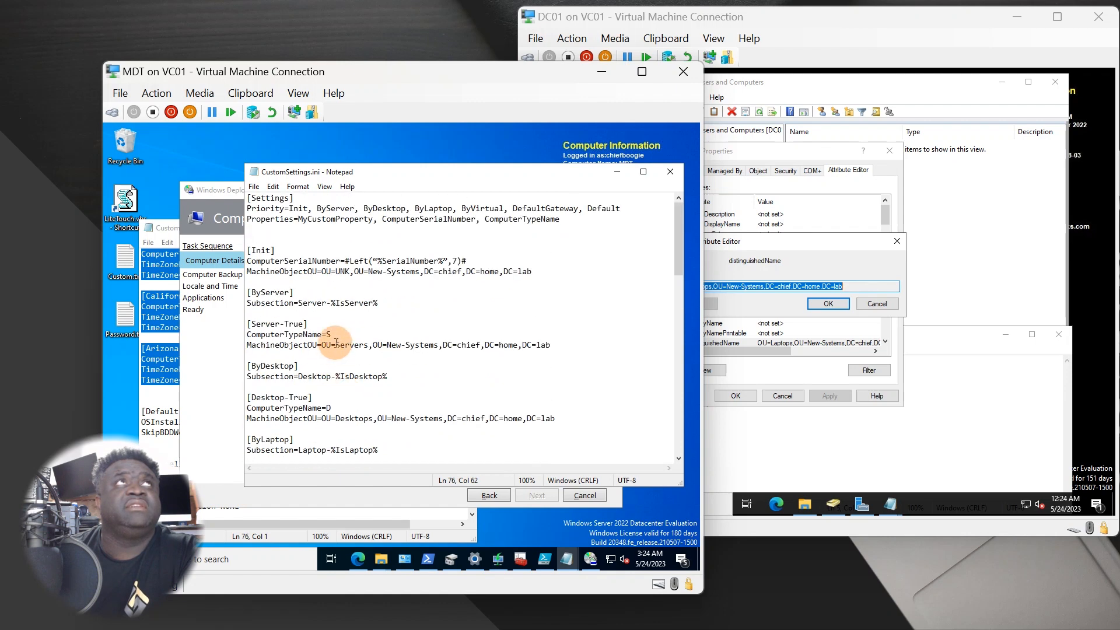
{"action": "scroll", "coordinate": [457, 423], "scroll_direction": "down", "scroll_amount": 13}
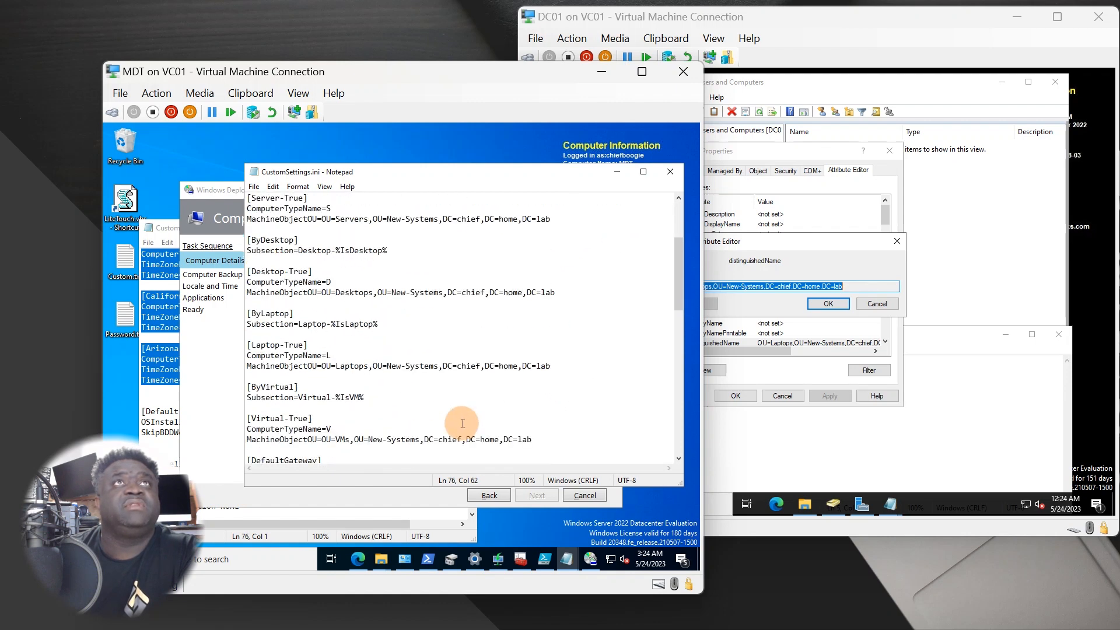
{"action": "scroll", "coordinate": [467, 422], "scroll_direction": "down", "scroll_amount": 7}
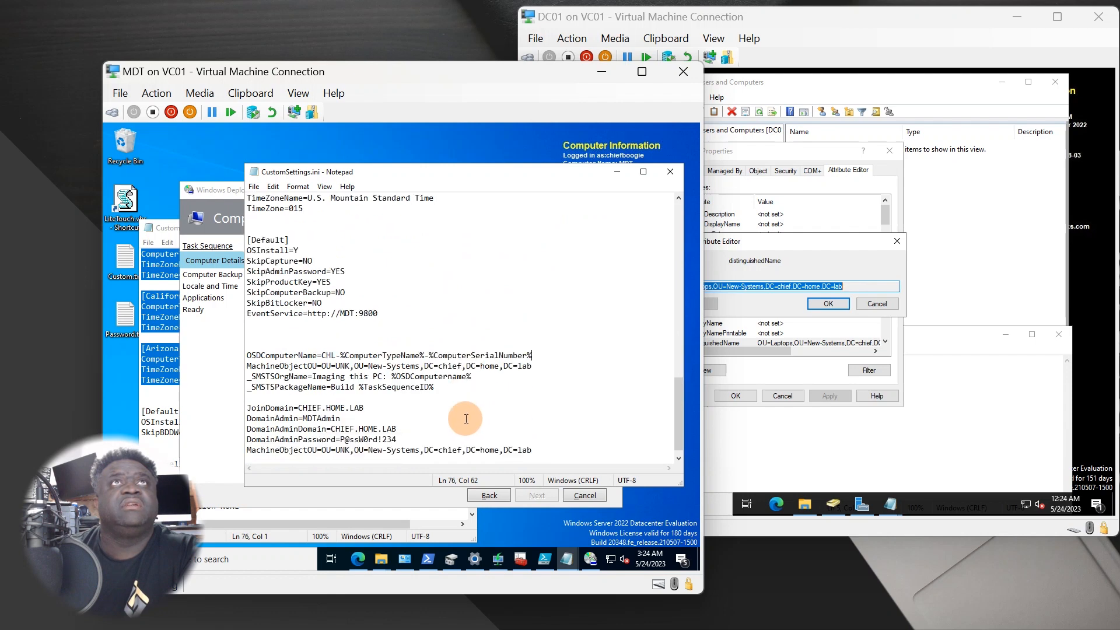
{"action": "left_click_drag", "start_coordinate": [535, 354], "coordinate": [426, 355]}
{"action": "scroll", "coordinate": [307, 369], "scroll_direction": "up", "scroll_amount": 20}
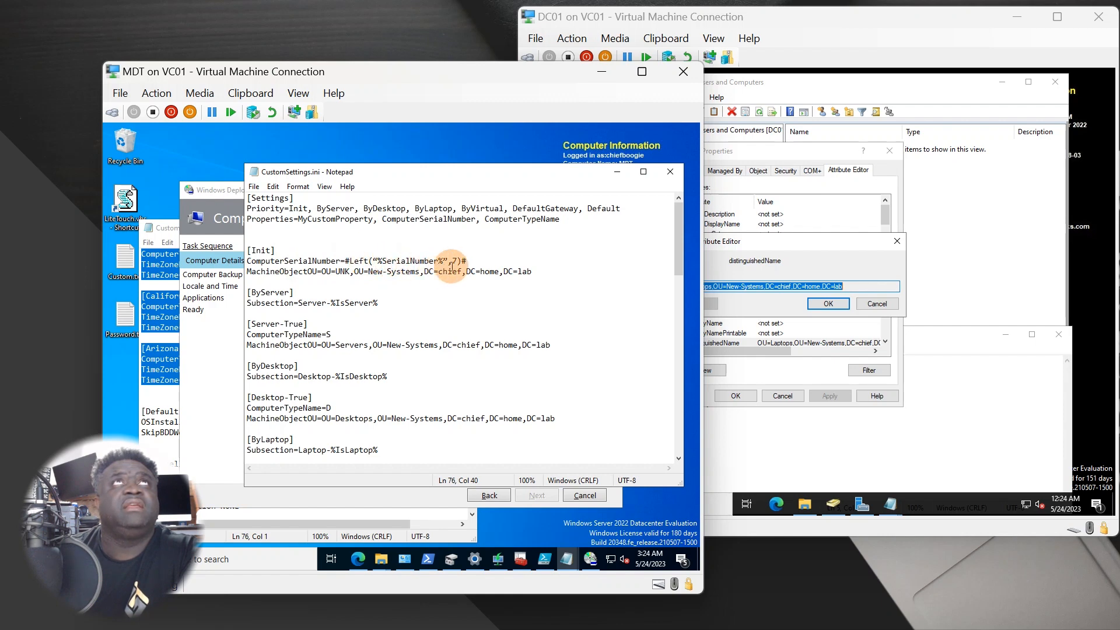
Step: Change the ComputerSerialNumber function in [Init] from Left to Right with a length of 9, and save CustomSettings.ini
{"action": "left_click", "coordinate": [349, 260]}
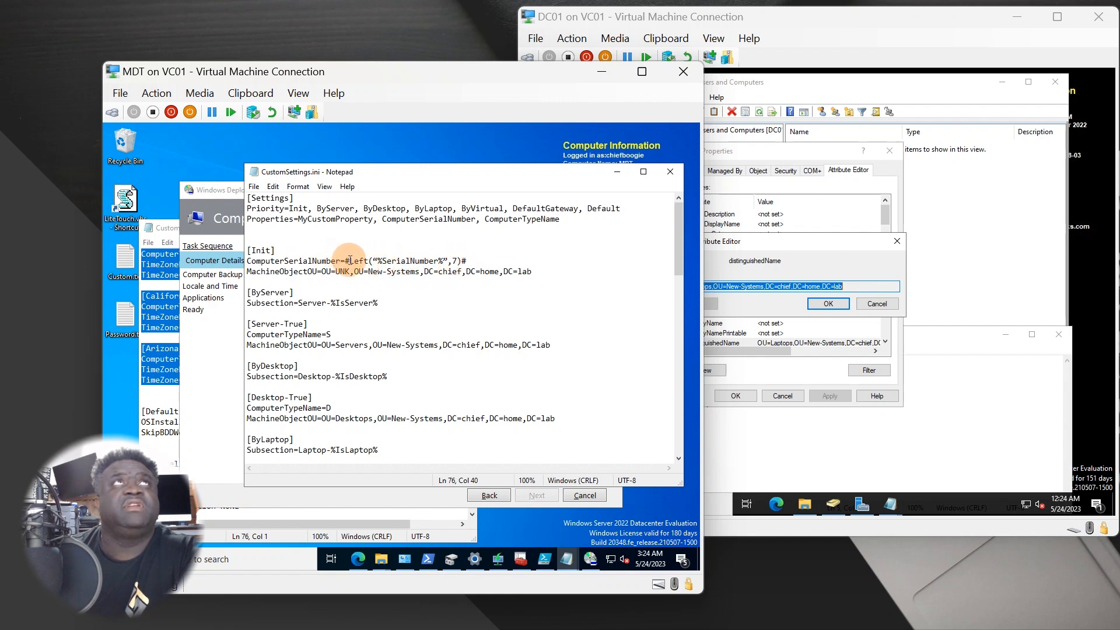
{"action": "type", "text": "R"}
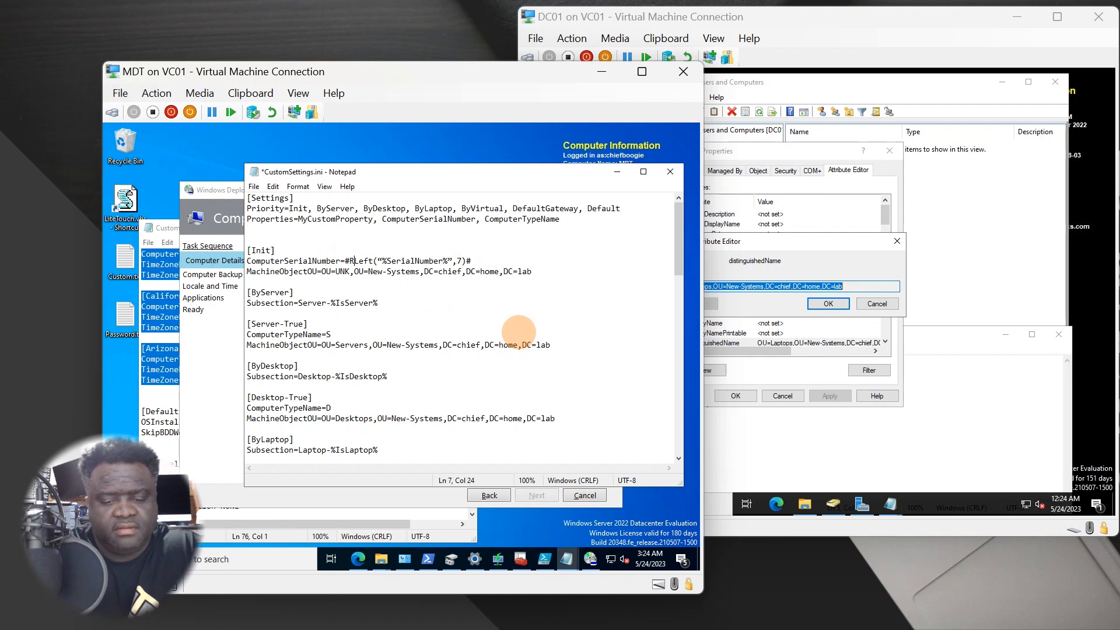
{"action": "type", "text": "ight"}
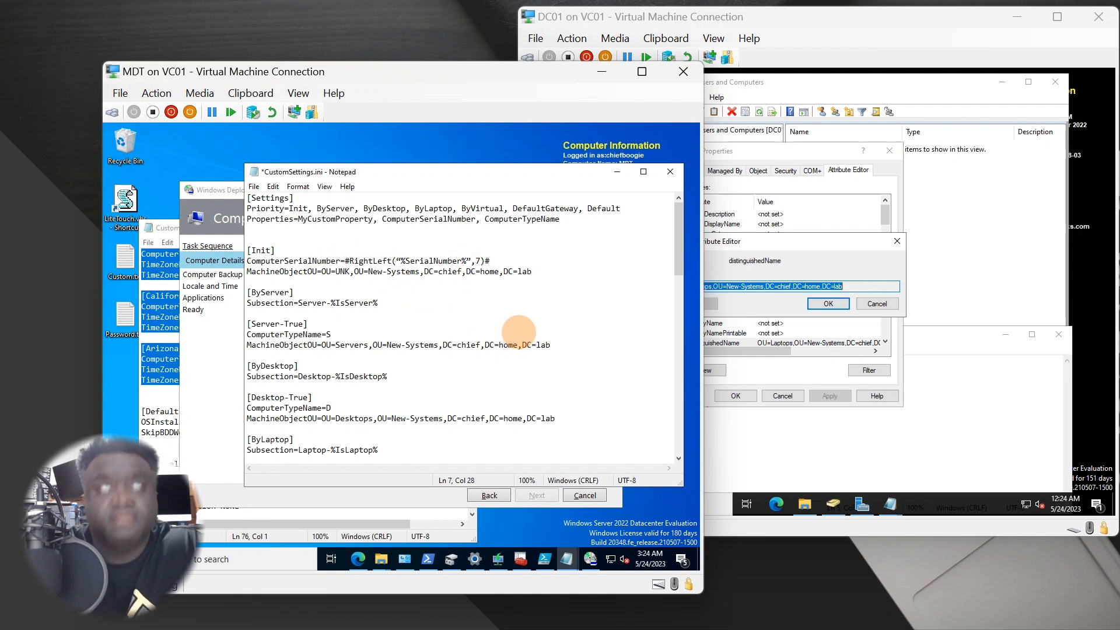
{"action": "key", "text": "Delete"}
{"action": "key", "text": "Delete"}
{"action": "key", "text": "Delete"}
{"action": "key", "text": "Delete"}
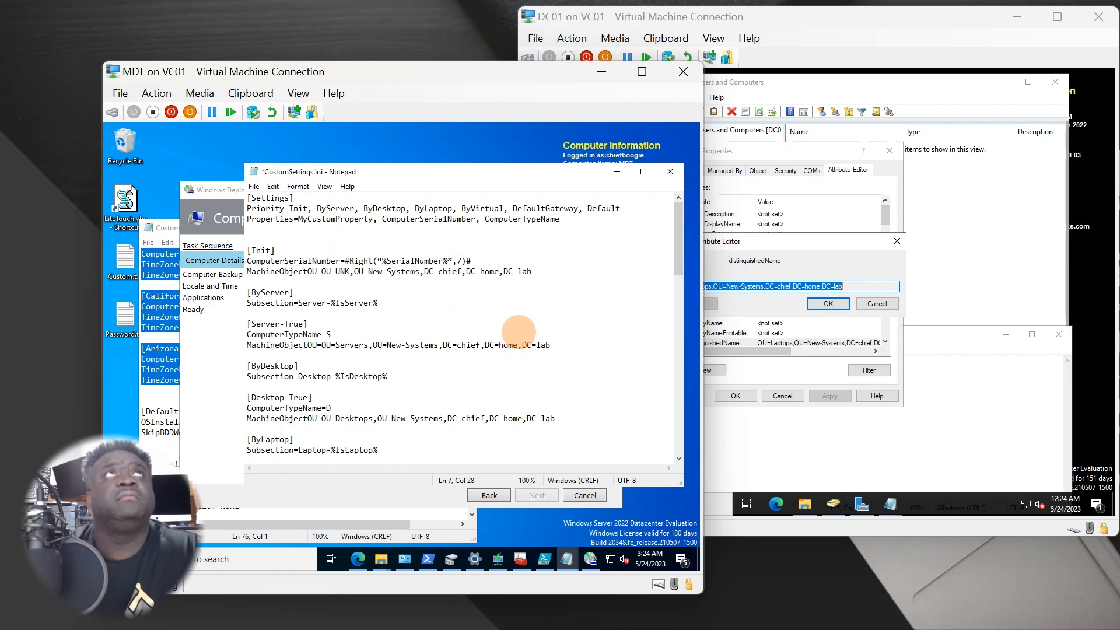
{"action": "left_click", "coordinate": [460, 261]}
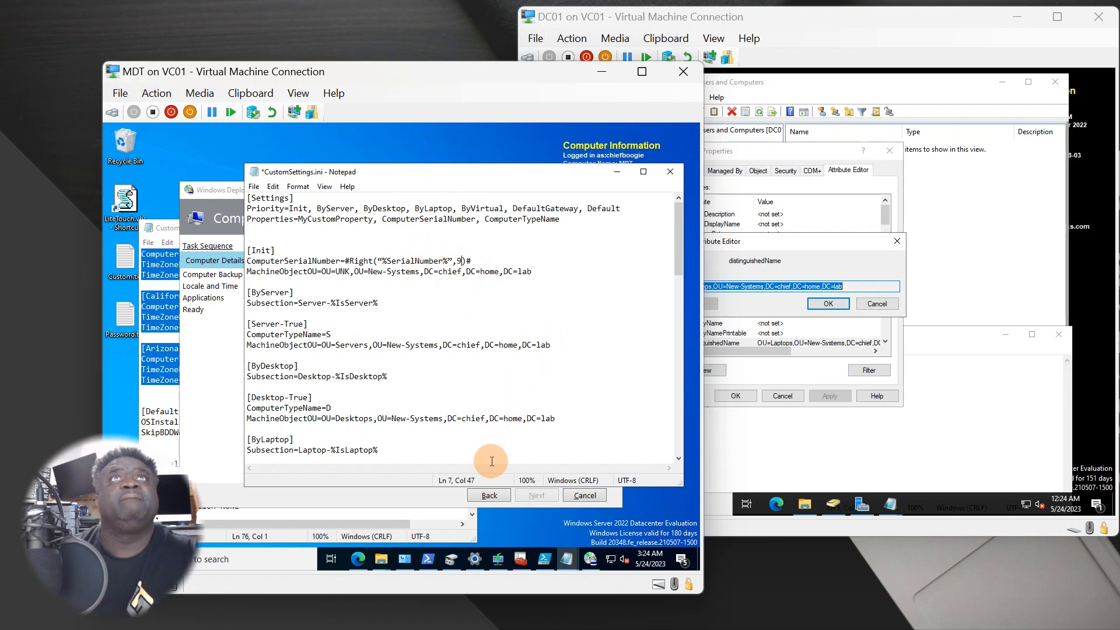
{"action": "left_click", "coordinate": [254, 186]}
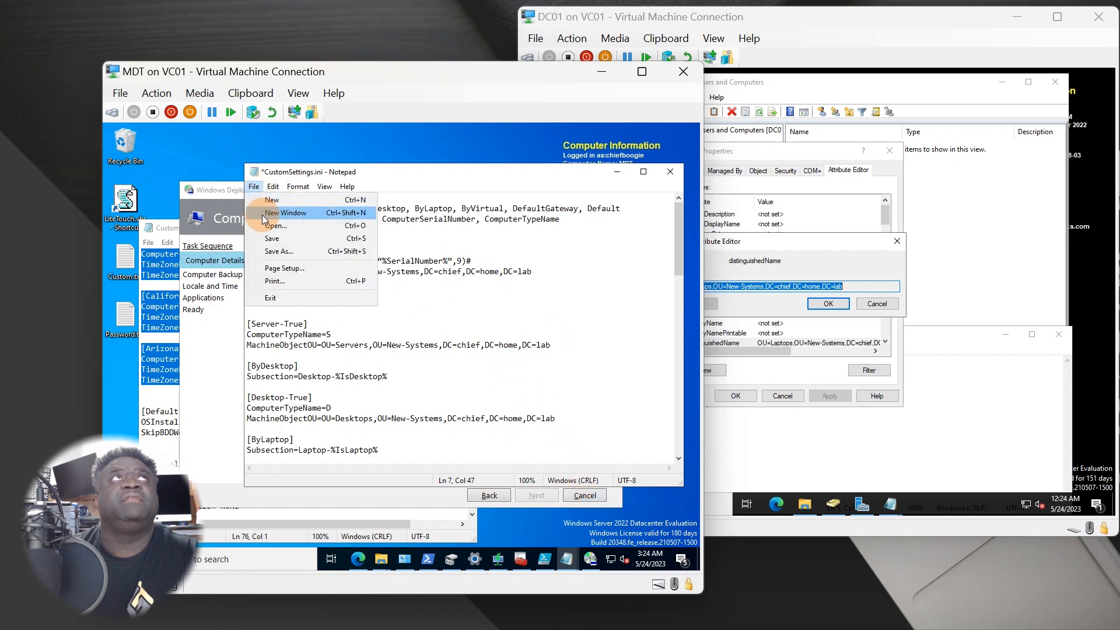
{"action": "left_click", "coordinate": [272, 239]}
Step: Cancel the running Windows Deployment Wizard and confirm the cancellation
{"action": "left_click", "coordinate": [236, 349]}
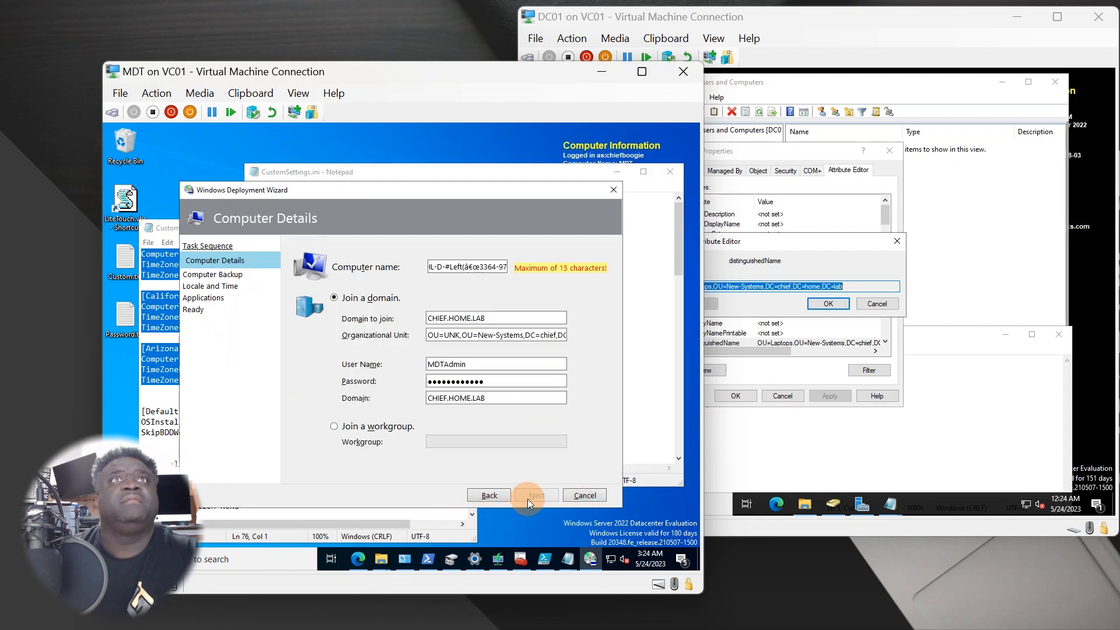
{"action": "left_click", "coordinate": [585, 496]}
{"action": "left_click", "coordinate": [403, 378]}
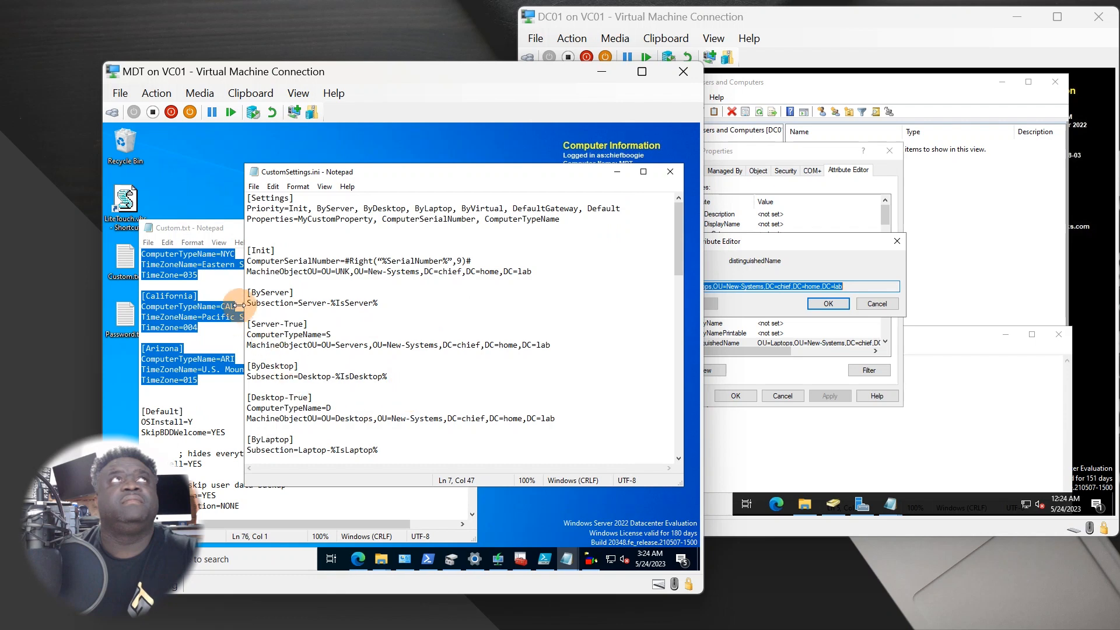
Step: Relaunch LiteTouch, ignoring the in-progress deployment, and continue with the Deploy Windows 10 x64 - (Fresh Build) task sequence to Computer Details
{"action": "left_click", "coordinate": [226, 397]}
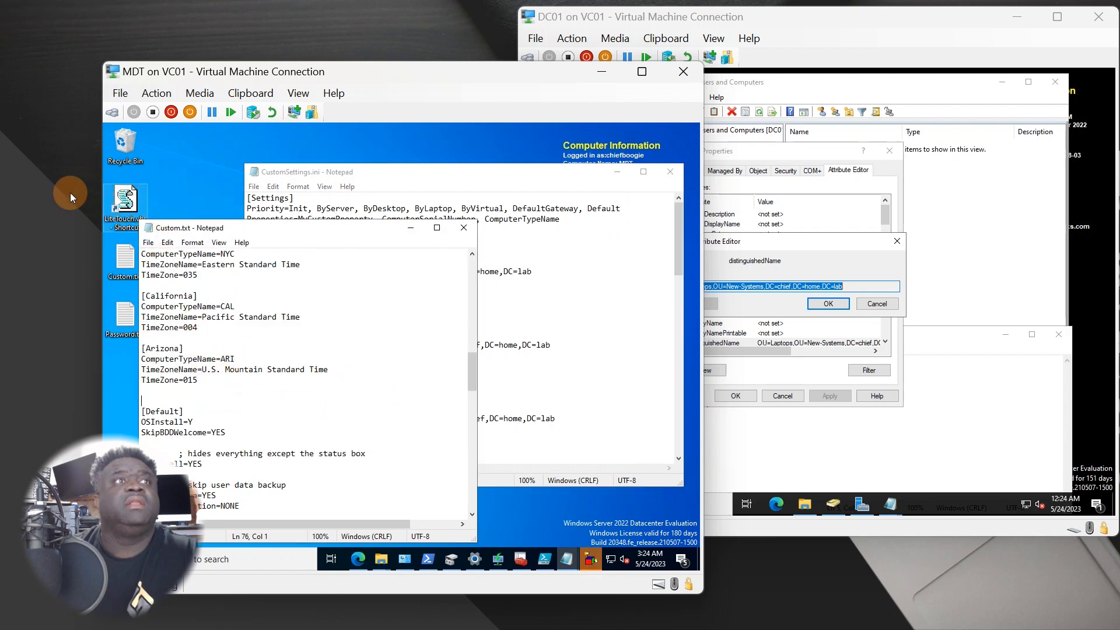
{"action": "double_click", "coordinate": [117, 194]}
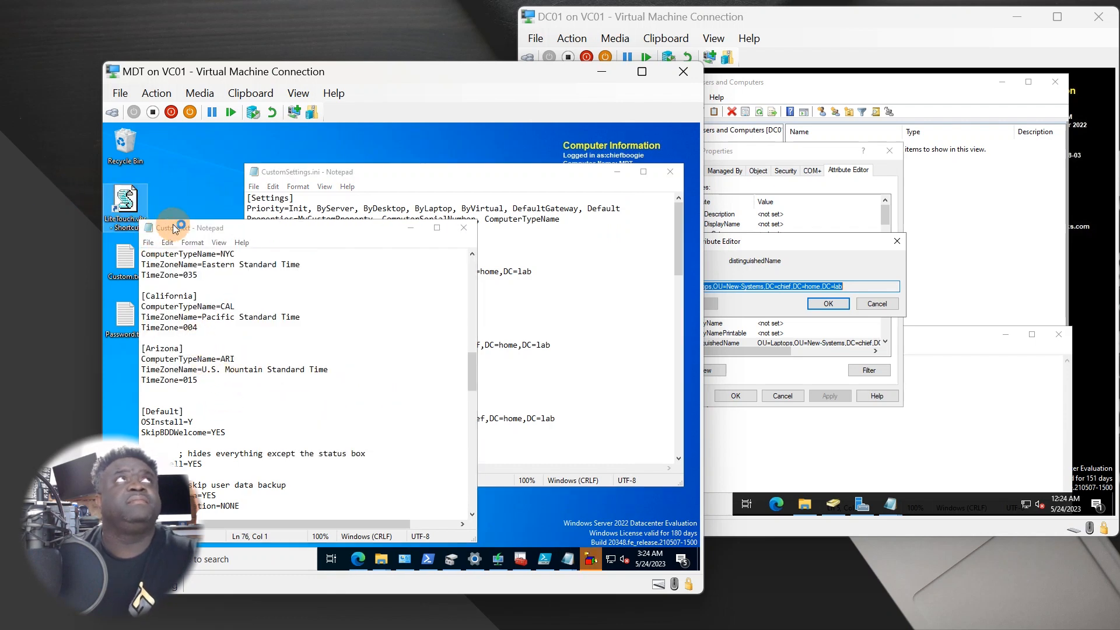
{"action": "left_click", "coordinate": [350, 418]}
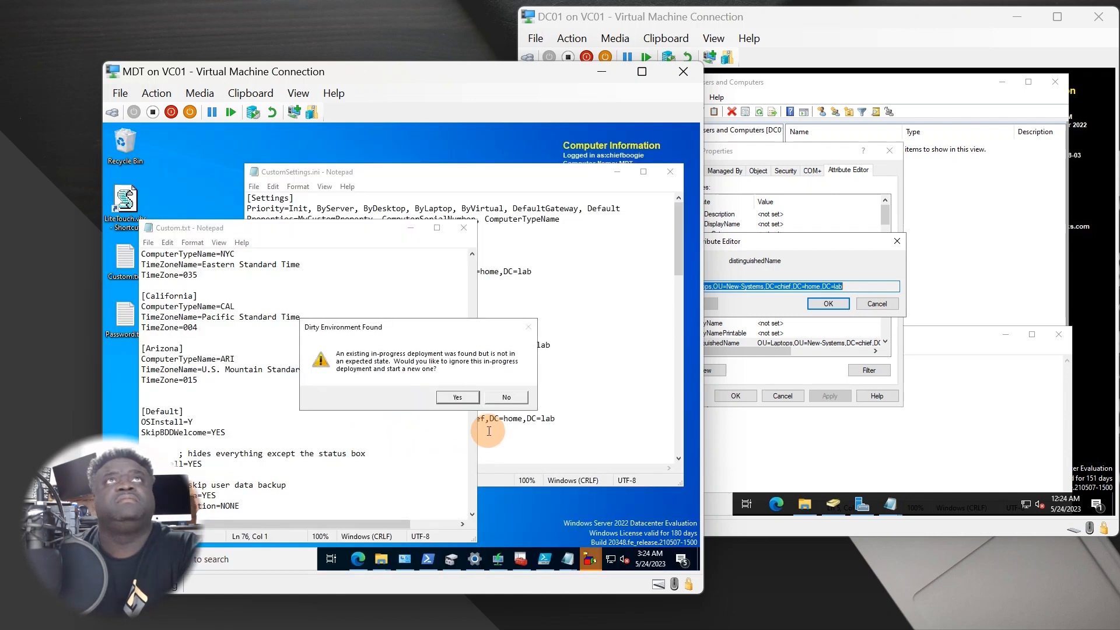
{"action": "left_click", "coordinate": [450, 397]}
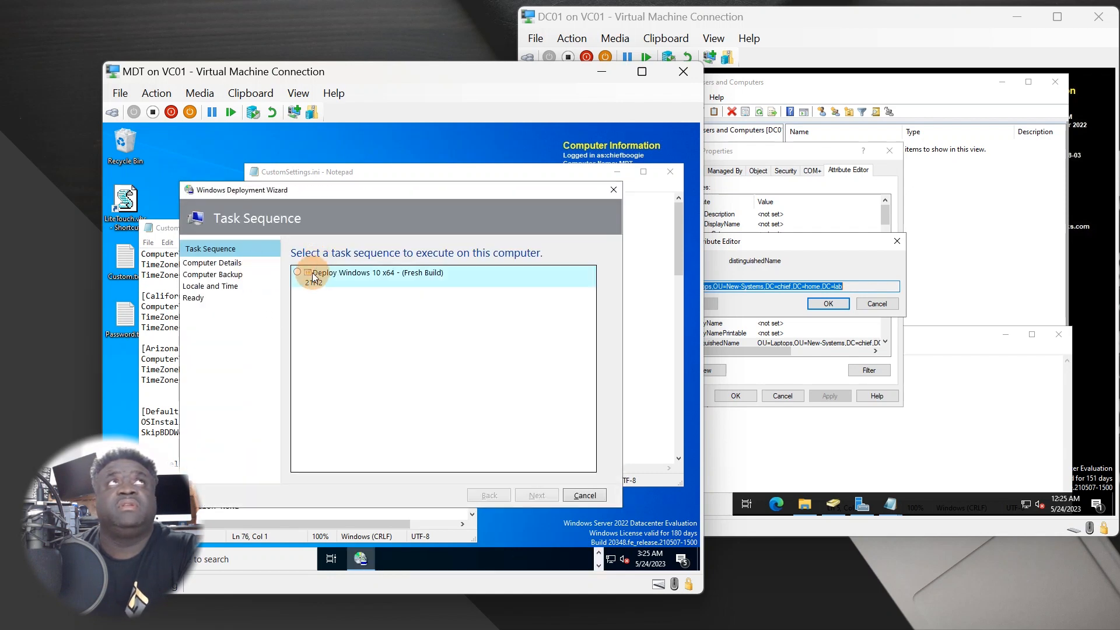
{"action": "left_click", "coordinate": [313, 277]}
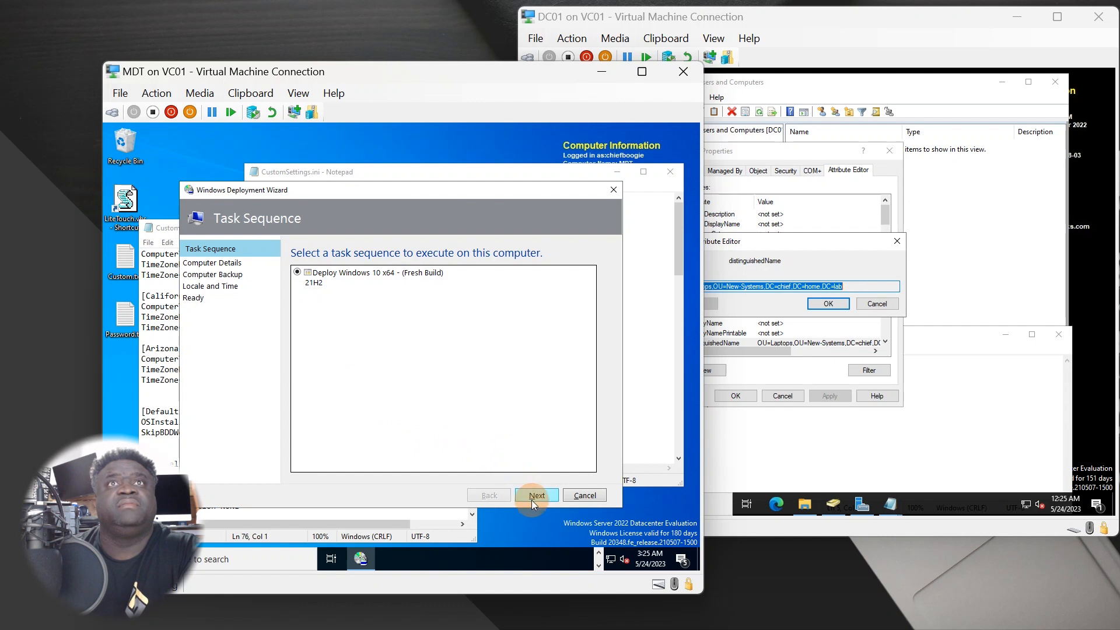
{"action": "key", "text": "Return"}
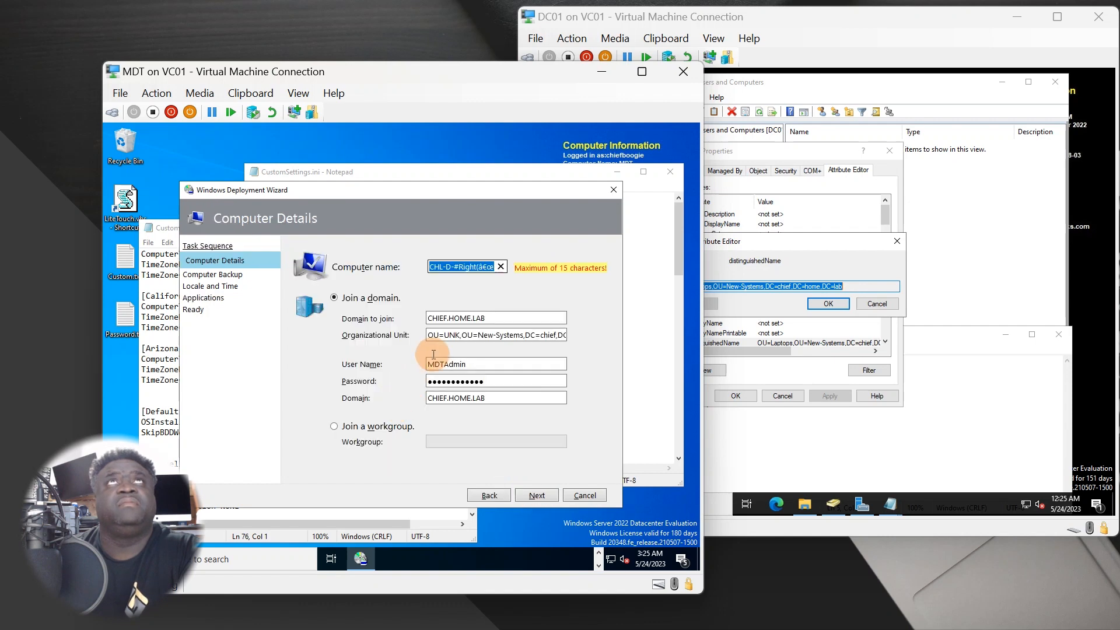
Step: Read through the entire generated Computer name value to its end to check how the Right function was applied
{"action": "left_click", "coordinate": [437, 269]}
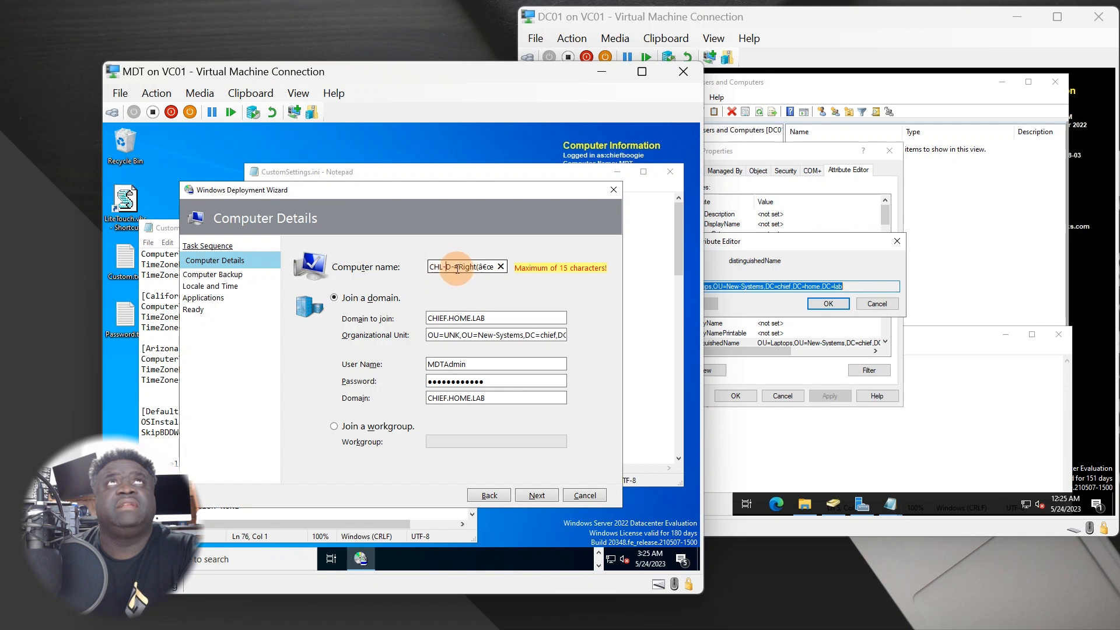
{"action": "left_click", "coordinate": [458, 267]}
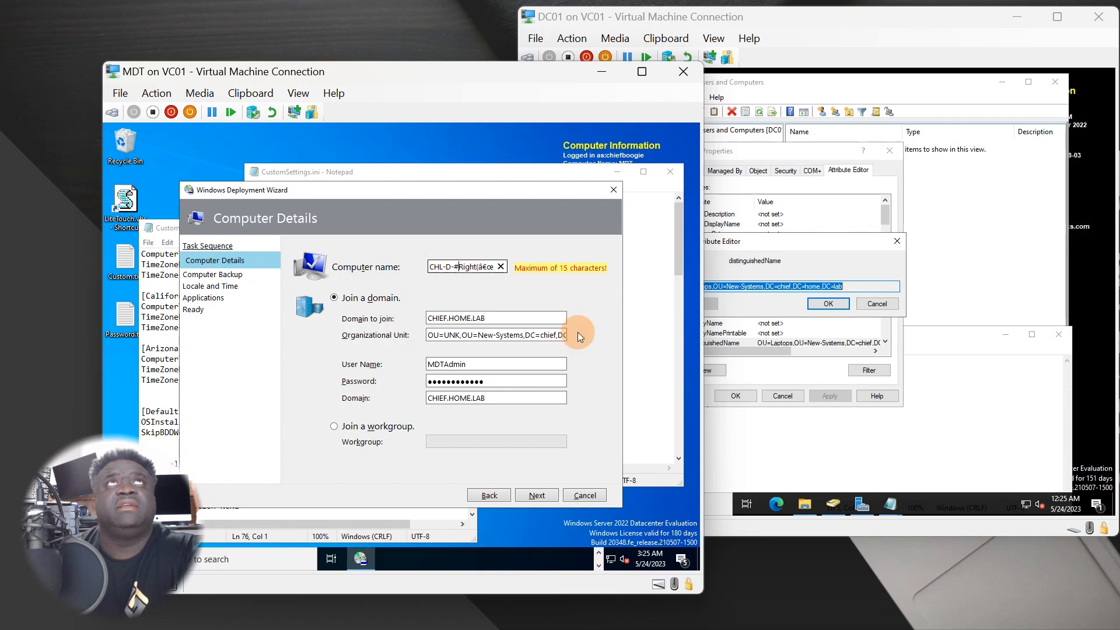
{"action": "key", "text": "Right"}
{"action": "key", "text": "Right"}
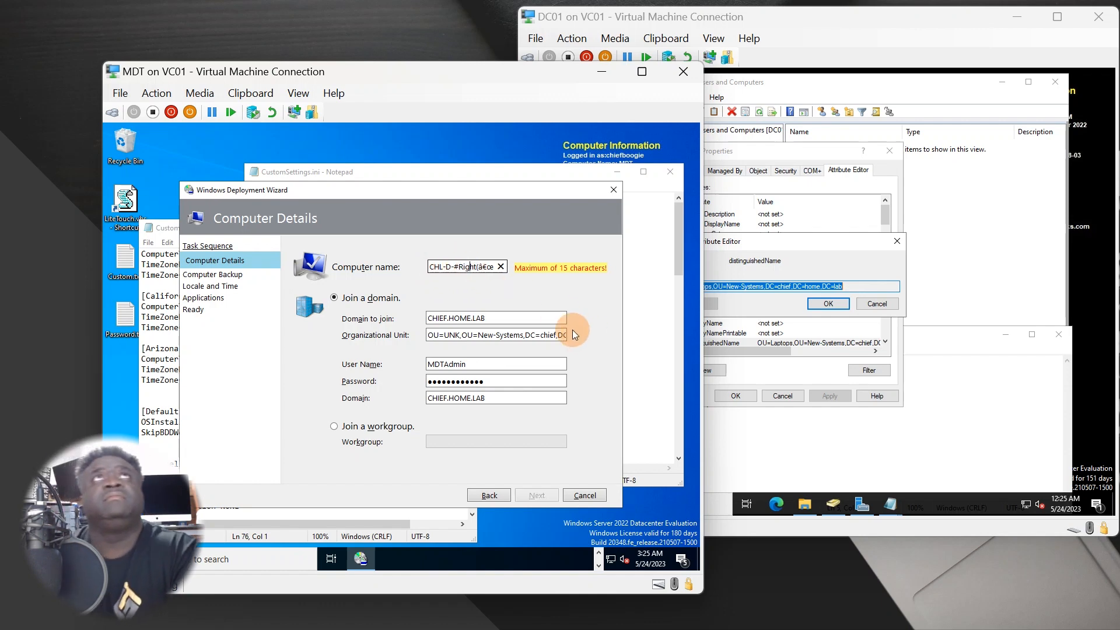
{"action": "key", "text": "Right"}
{"action": "key", "text": "Right"}
{"action": "key", "text": "Right"}
{"action": "key", "text": "Right"}
{"action": "key", "text": "Right"}
{"action": "key", "text": "Right"}
{"action": "key", "text": "Right"}
{"action": "key", "text": "Right"}
{"action": "key", "text": "Right"}
{"action": "key", "text": "Right"}
{"action": "key", "text": "Right"}
{"action": "key", "text": "Right"}
{"action": "key", "text": "Right"}
{"action": "key", "text": "Right"}
{"action": "key", "text": "Right"}
{"action": "key", "text": "Right"}
{"action": "key", "text": "Right"}
{"action": "key", "text": "Right"}
{"action": "key", "text": "Right"}
{"action": "key", "text": "Right"}
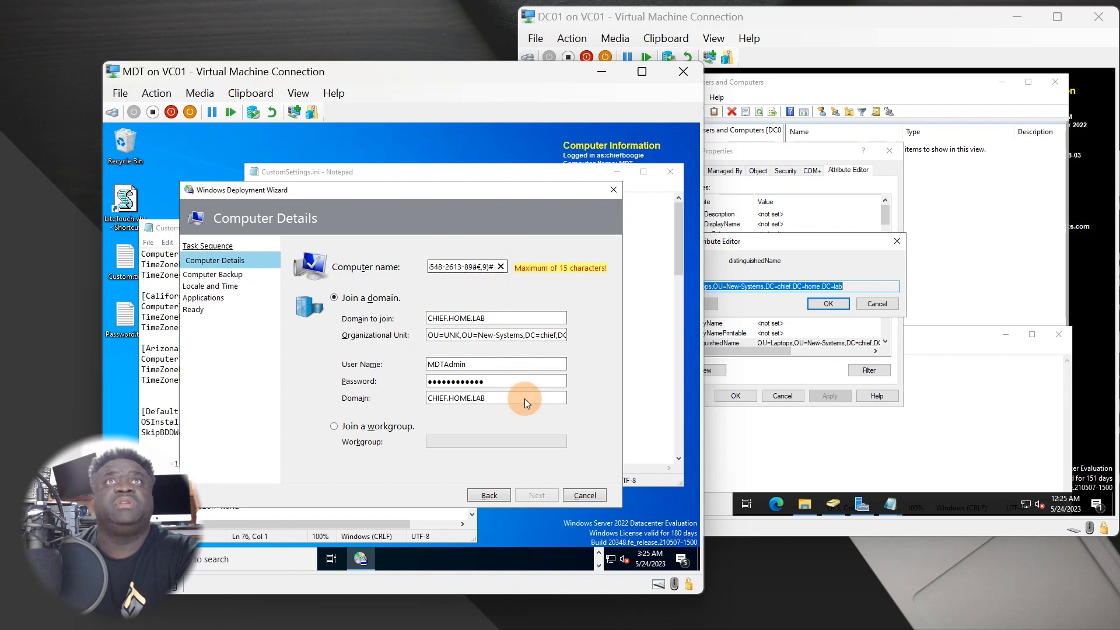
Step: Bring up CustomSettings.ini, enlarge its window, and review the sections from [Settings] through the OSDComputerName line in [Default]
{"action": "left_click", "coordinate": [656, 409]}
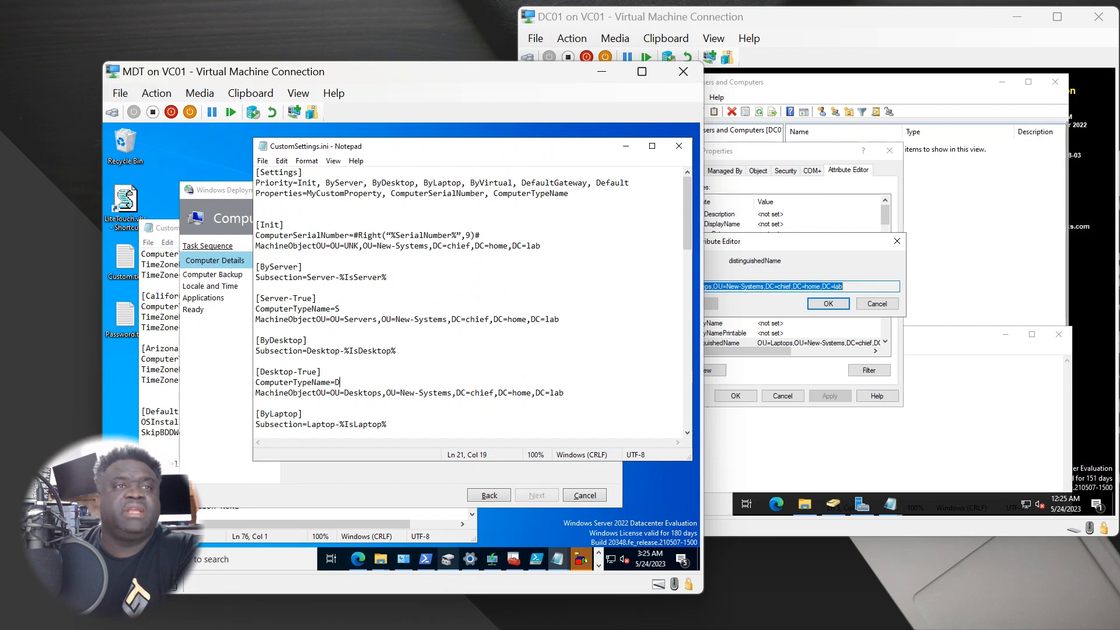
{"action": "mouse_move", "coordinate": [447, 558]}
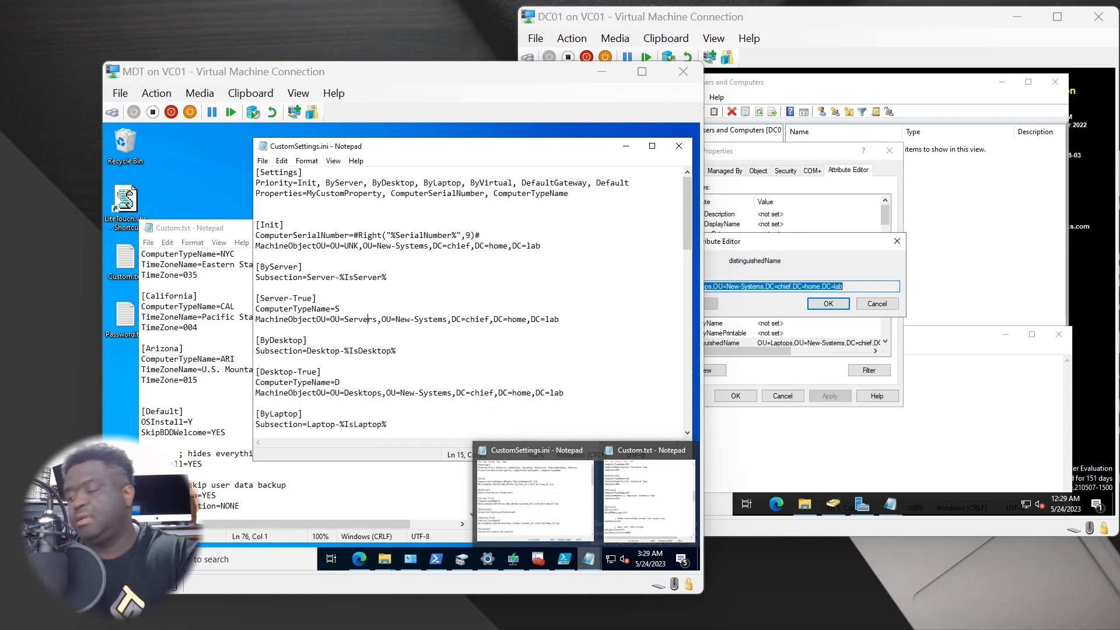
{"action": "scroll", "coordinate": [457, 377], "scroll_direction": "down", "scroll_amount": 1}
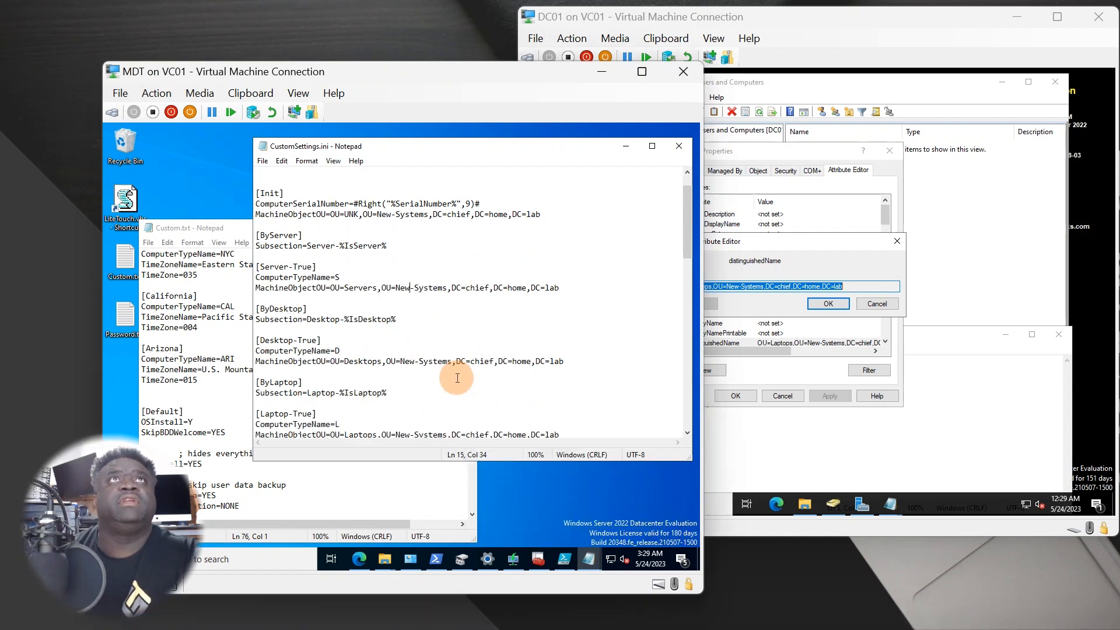
{"action": "scroll", "coordinate": [452, 402], "scroll_direction": "down", "scroll_amount": 1}
{"action": "scroll", "coordinate": [449, 420], "scroll_direction": "up", "scroll_amount": 2}
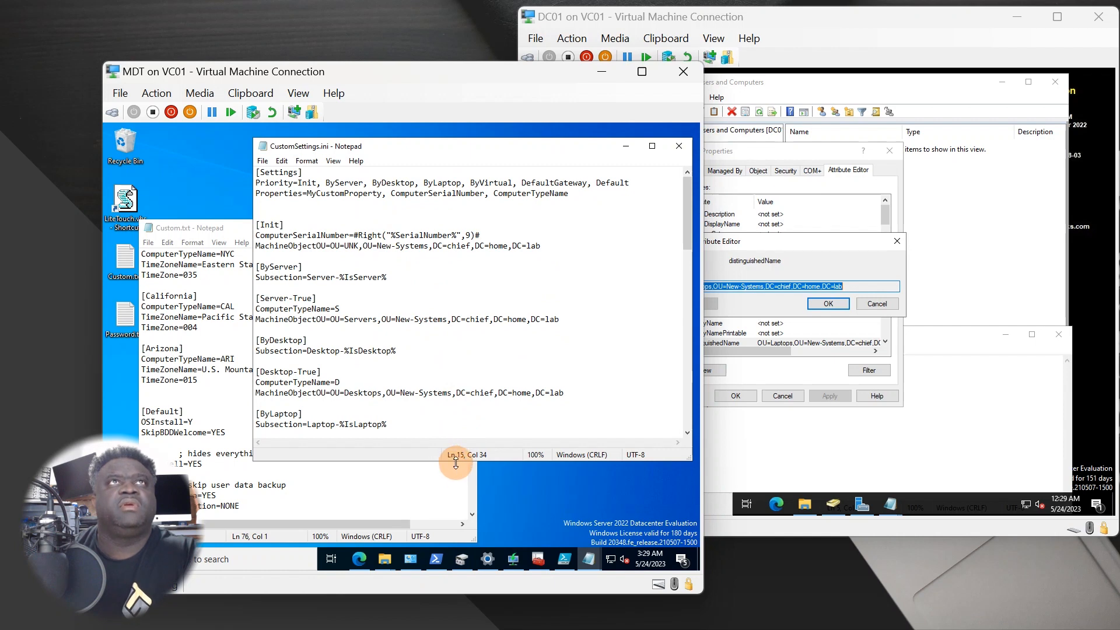
{"action": "left_click_drag", "start_coordinate": [455, 461], "coordinate": [453, 536]}
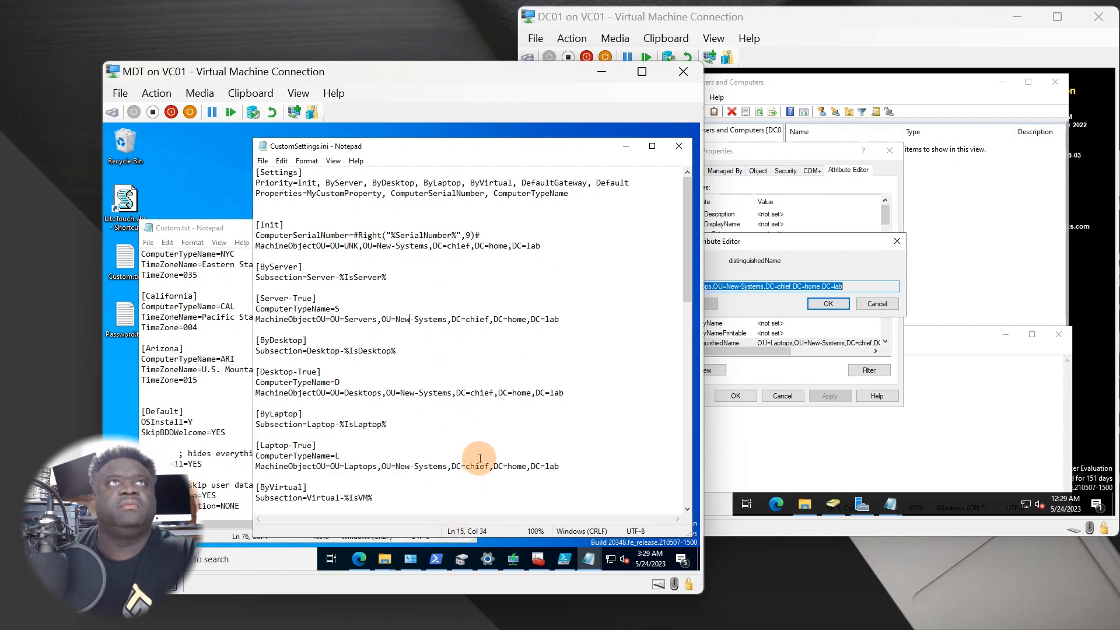
{"action": "scroll", "coordinate": [480, 458], "scroll_direction": "down", "scroll_amount": 1}
{"action": "scroll", "coordinate": [478, 464], "scroll_direction": "down", "scroll_amount": 3}
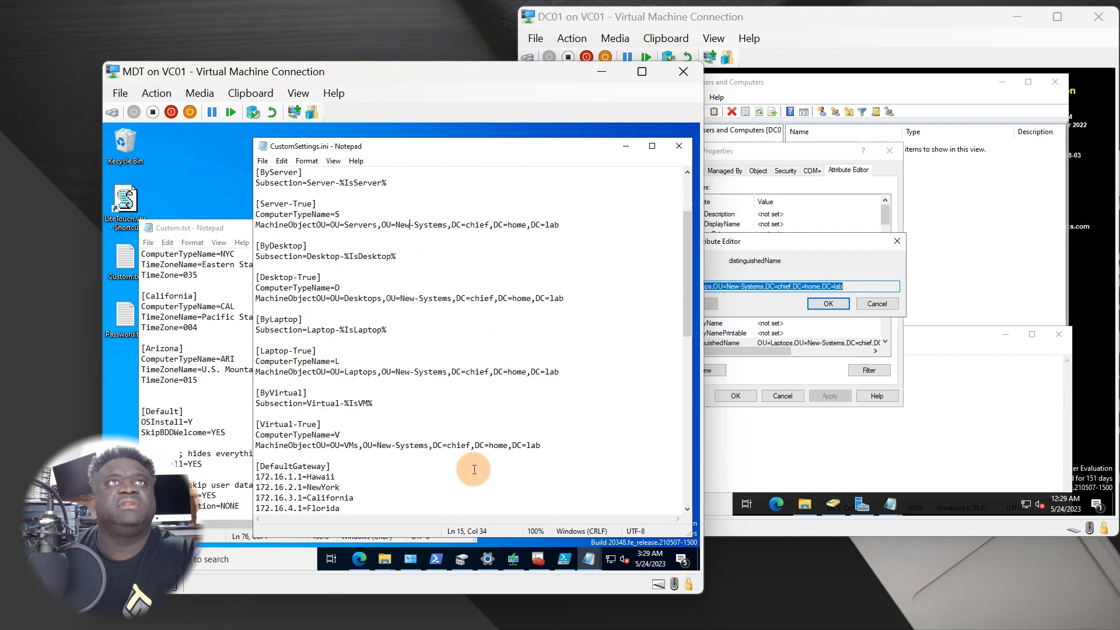
{"action": "scroll", "coordinate": [476, 466], "scroll_direction": "down", "scroll_amount": 6}
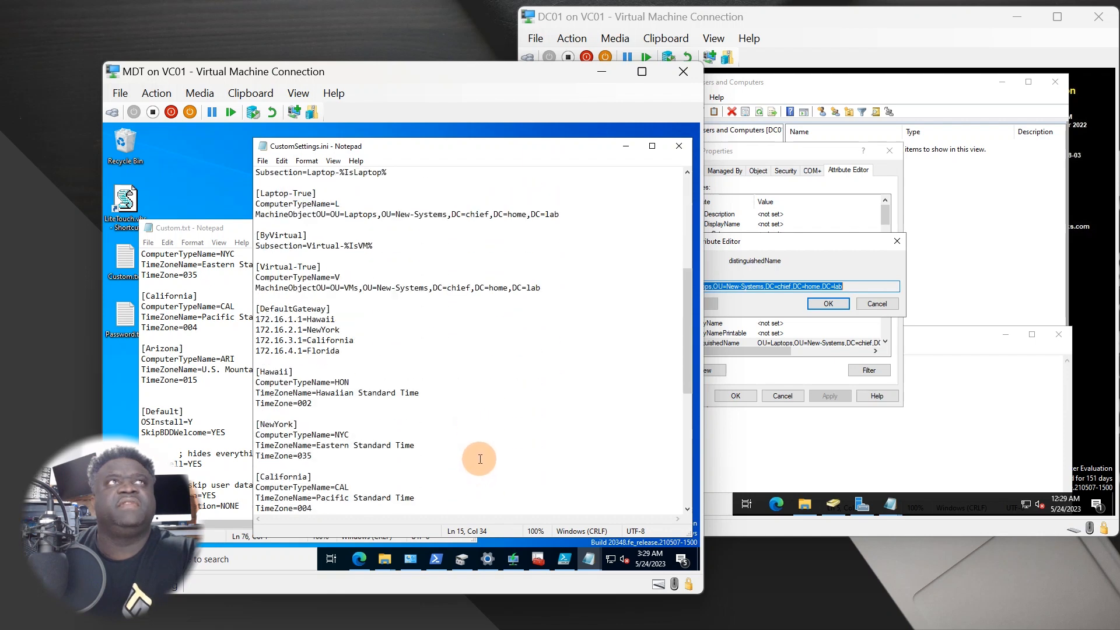
{"action": "scroll", "coordinate": [479, 459], "scroll_direction": "down", "scroll_amount": 6}
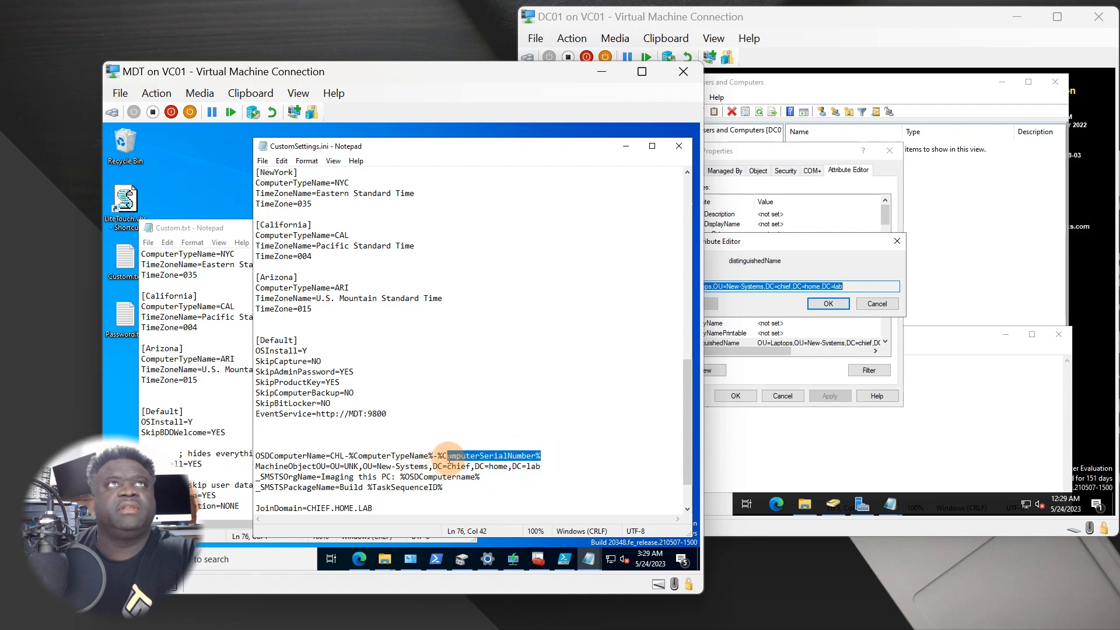
Step: Widen the Custom.txt window and select the Left function expression on the ComputerSerialNumber line in [Init] for comparison
{"action": "left_click", "coordinate": [192, 391]}
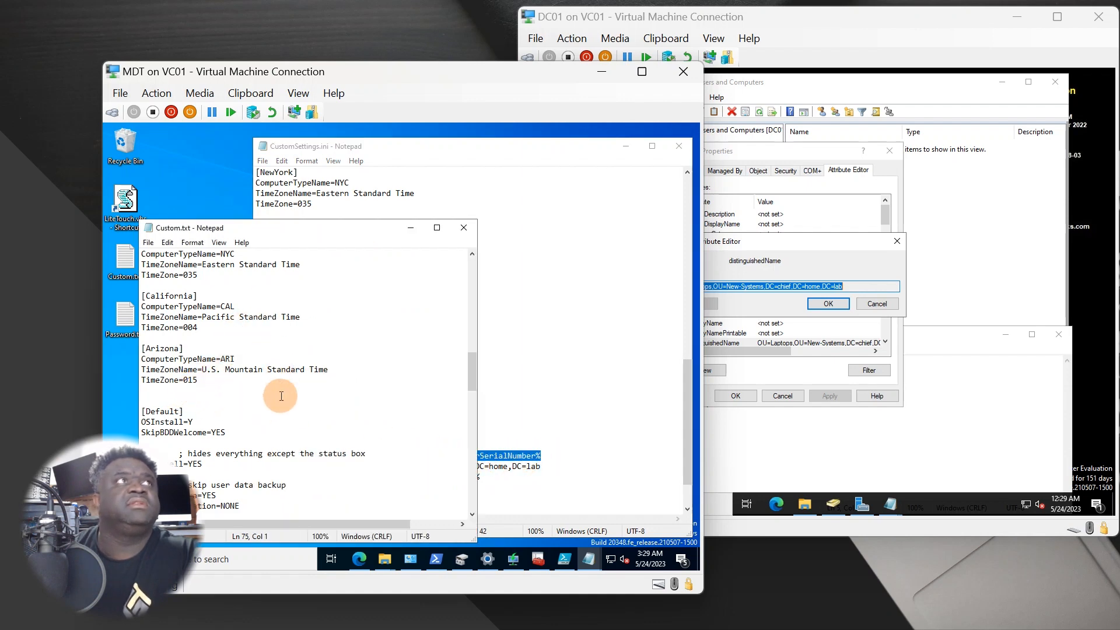
{"action": "scroll", "coordinate": [283, 403], "scroll_direction": "up", "scroll_amount": 7}
{"action": "scroll", "coordinate": [288, 415], "scroll_direction": "up", "scroll_amount": 4}
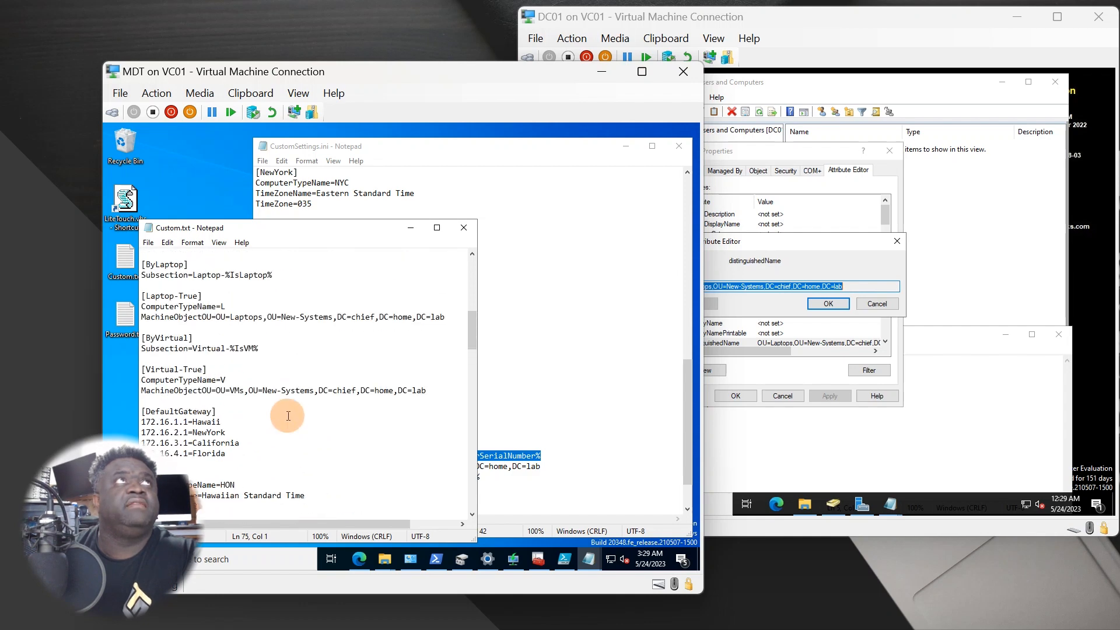
{"action": "scroll", "coordinate": [288, 416], "scroll_direction": "up", "scroll_amount": 9}
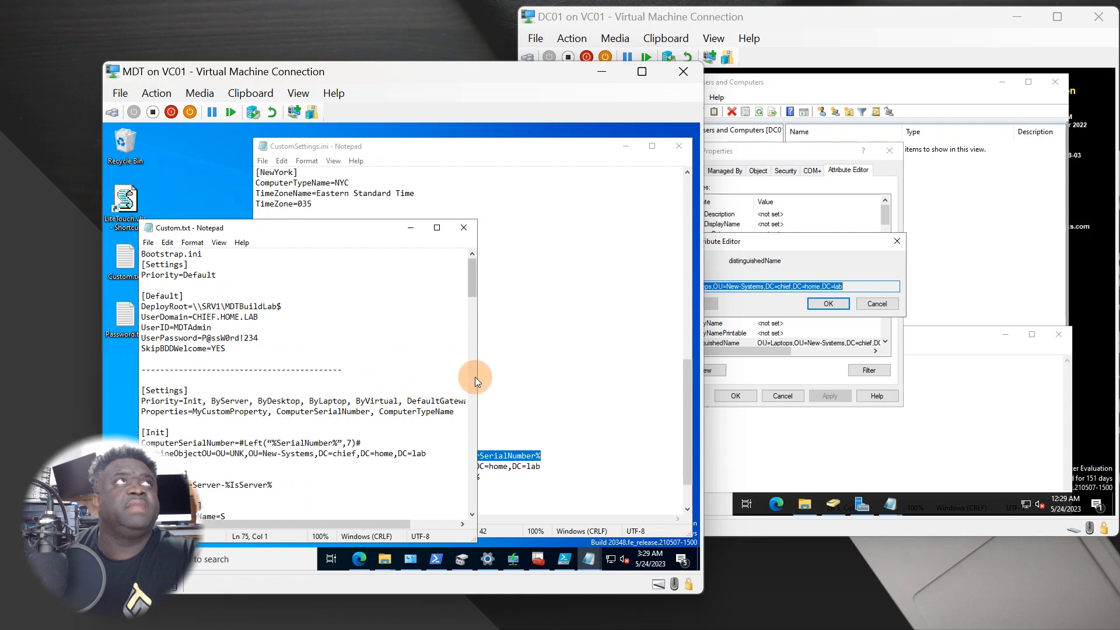
{"action": "left_click_drag", "start_coordinate": [480, 414], "coordinate": [510, 438]}
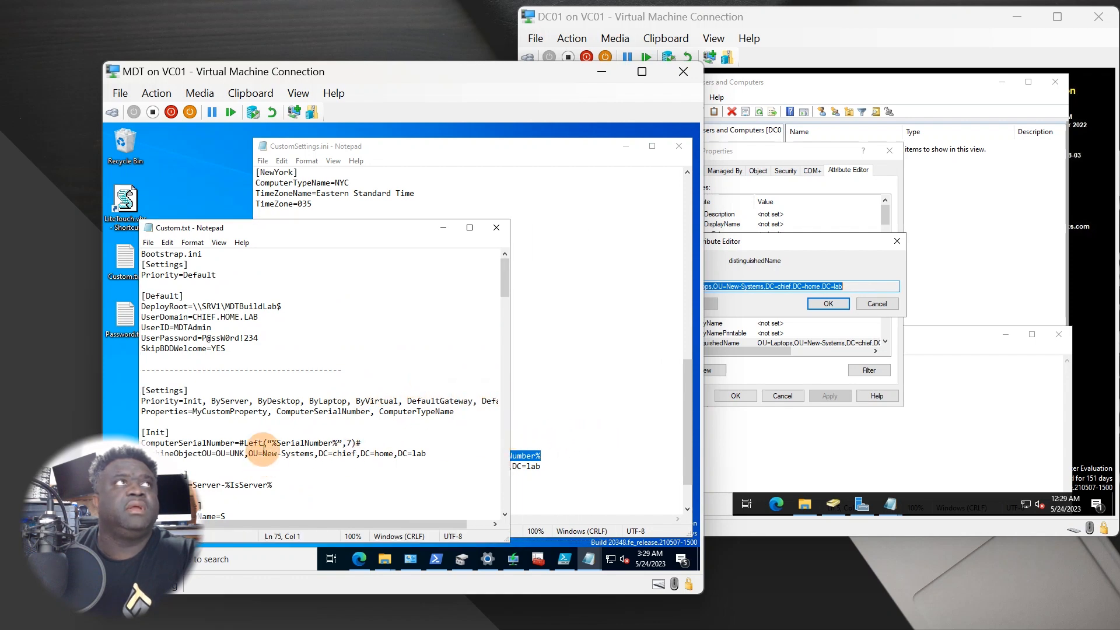
{"action": "scroll", "coordinate": [251, 432], "scroll_direction": "down", "scroll_amount": 1}
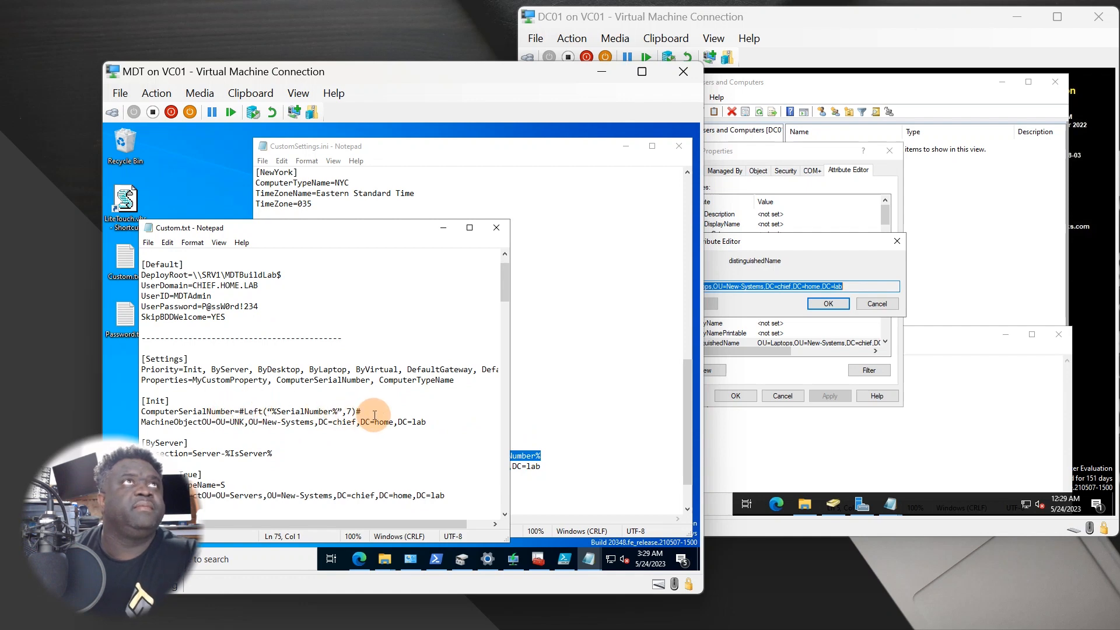
{"action": "left_click_drag", "start_coordinate": [363, 412], "coordinate": [239, 410]}
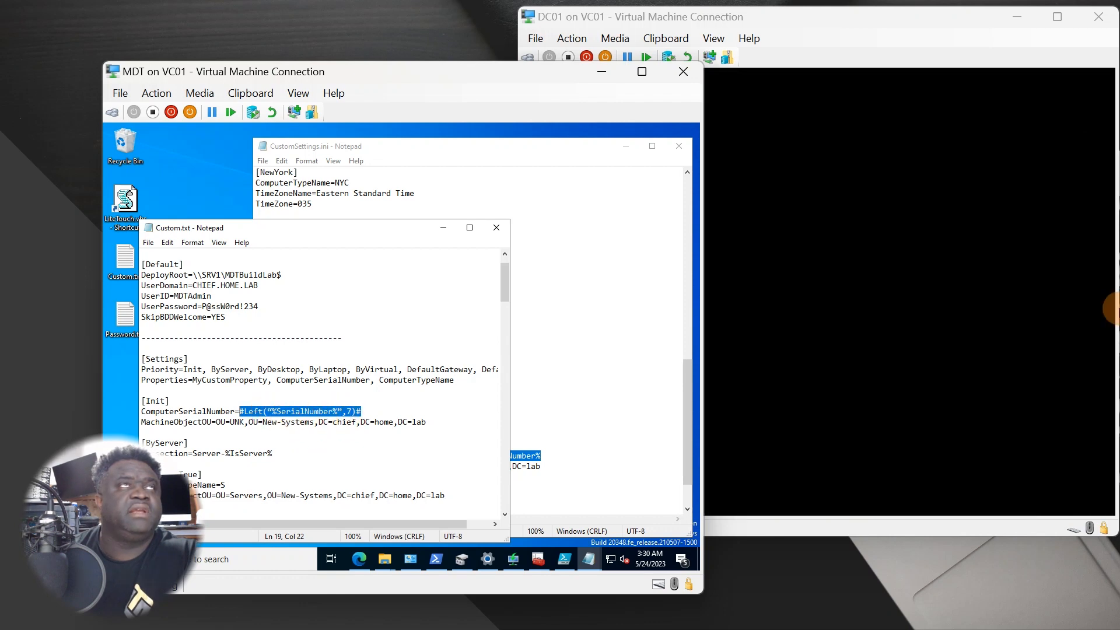
Step: Wake the DC01 session, return to CustomSettings.ini, and highlight the opening quotation mark in the [Init] Right function
{"action": "left_click", "coordinate": [1004, 277]}
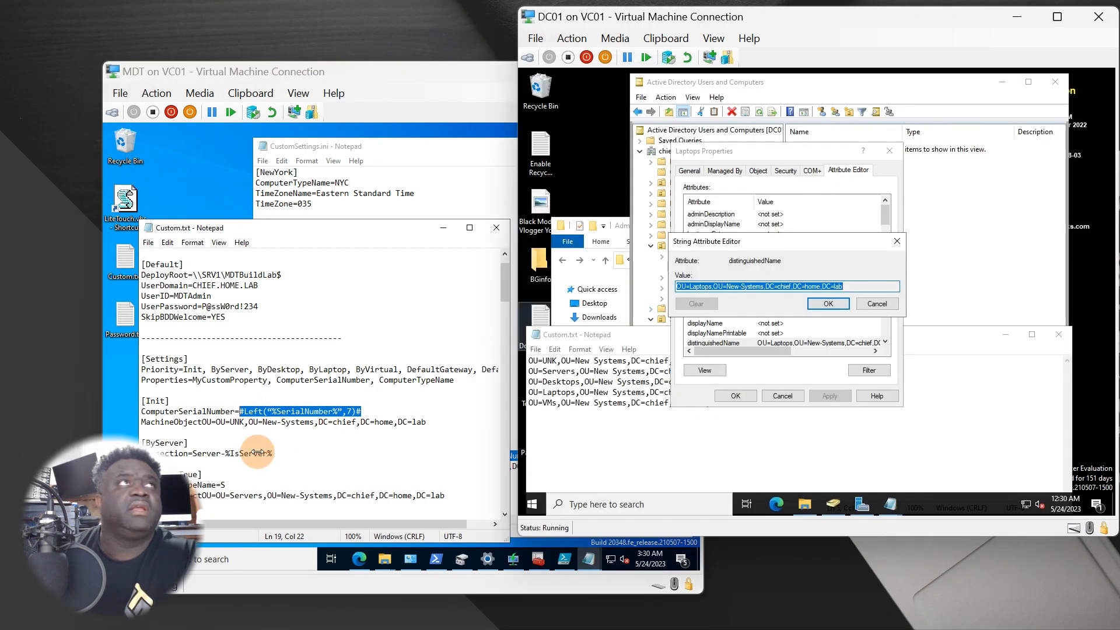
{"action": "left_click", "coordinate": [423, 206]}
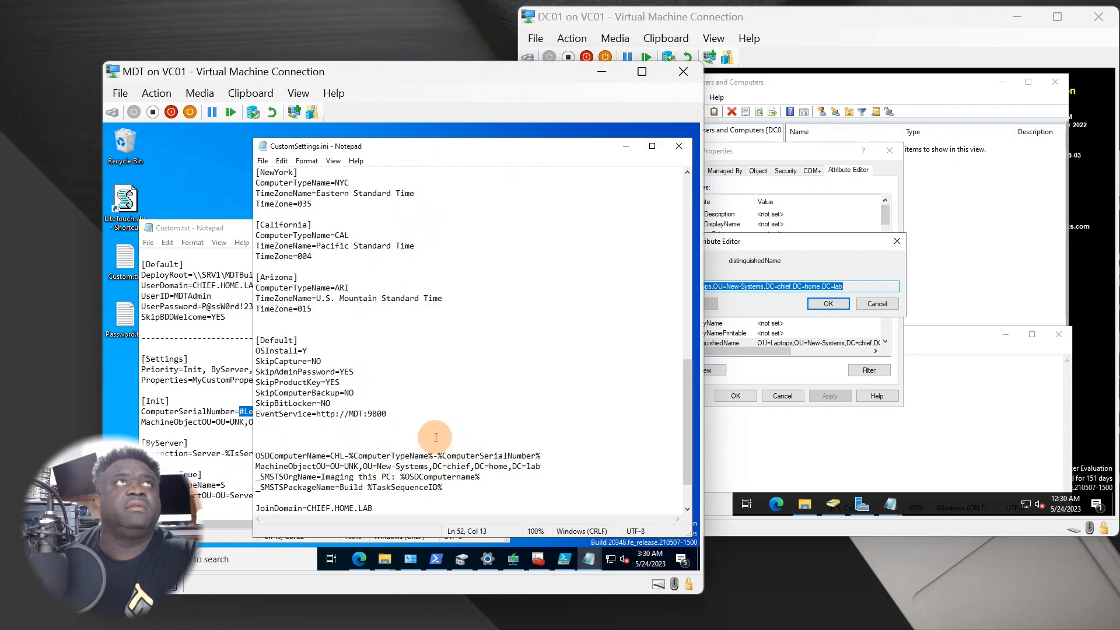
{"action": "scroll", "coordinate": [421, 464], "scroll_direction": "up", "scroll_amount": 15}
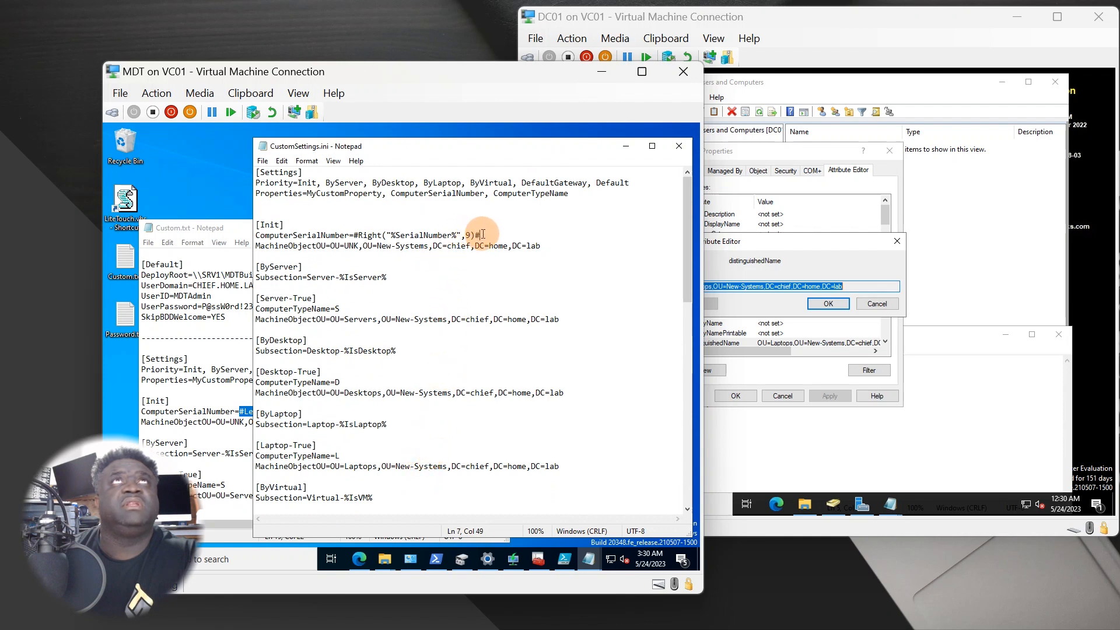
{"action": "left_click_drag", "start_coordinate": [483, 235], "coordinate": [382, 235]}
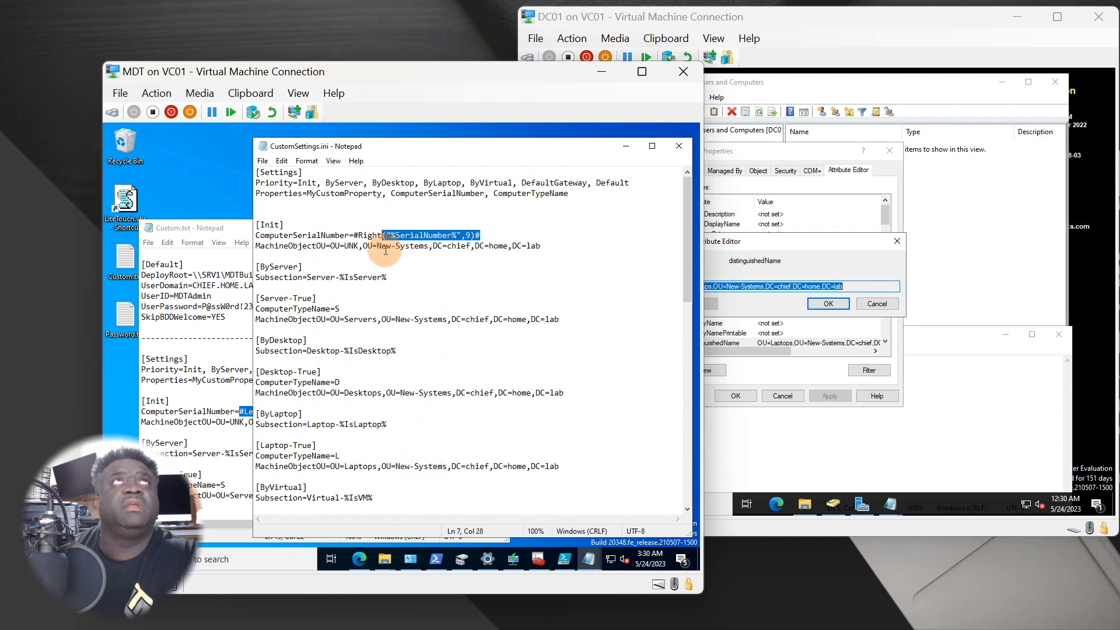
{"action": "left_click", "coordinate": [389, 234]}
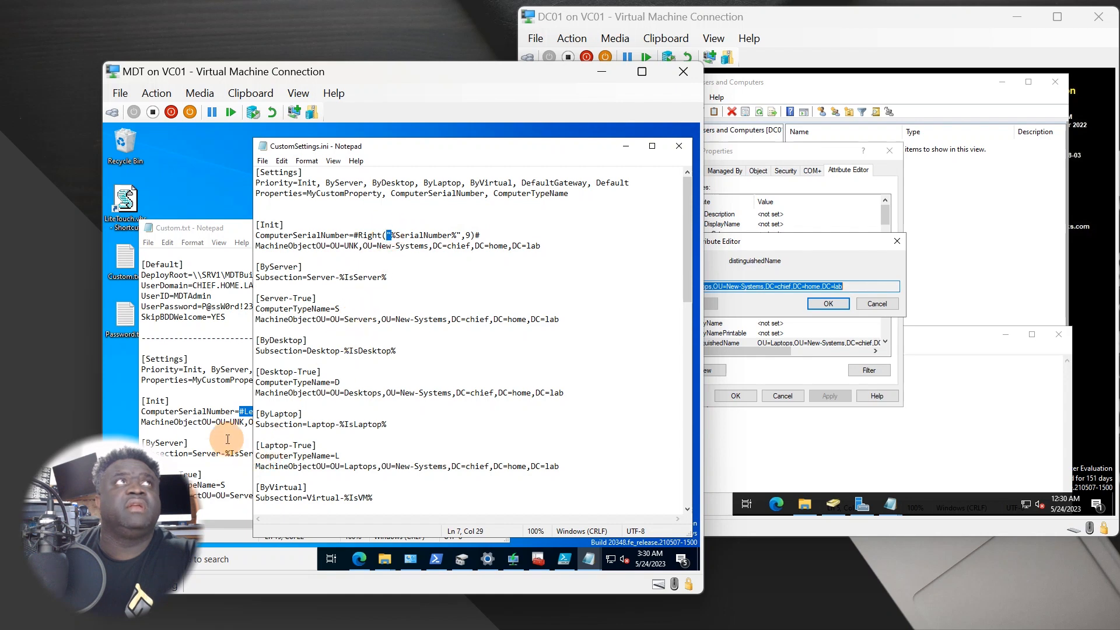
Step: Highlight the opening and closing quotation marks around %SerialNumber% in Custom.txt to compare their style
{"action": "left_click", "coordinate": [234, 411]}
{"action": "left_click_drag", "start_coordinate": [273, 406], "coordinate": [266, 407]}
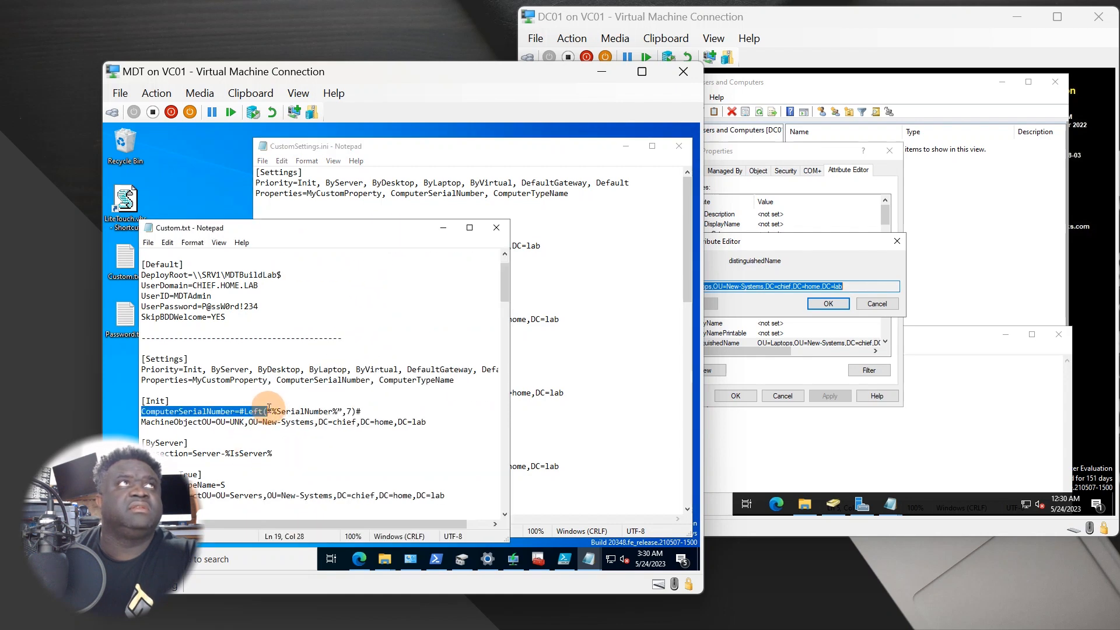
{"action": "left_click", "coordinate": [266, 420]}
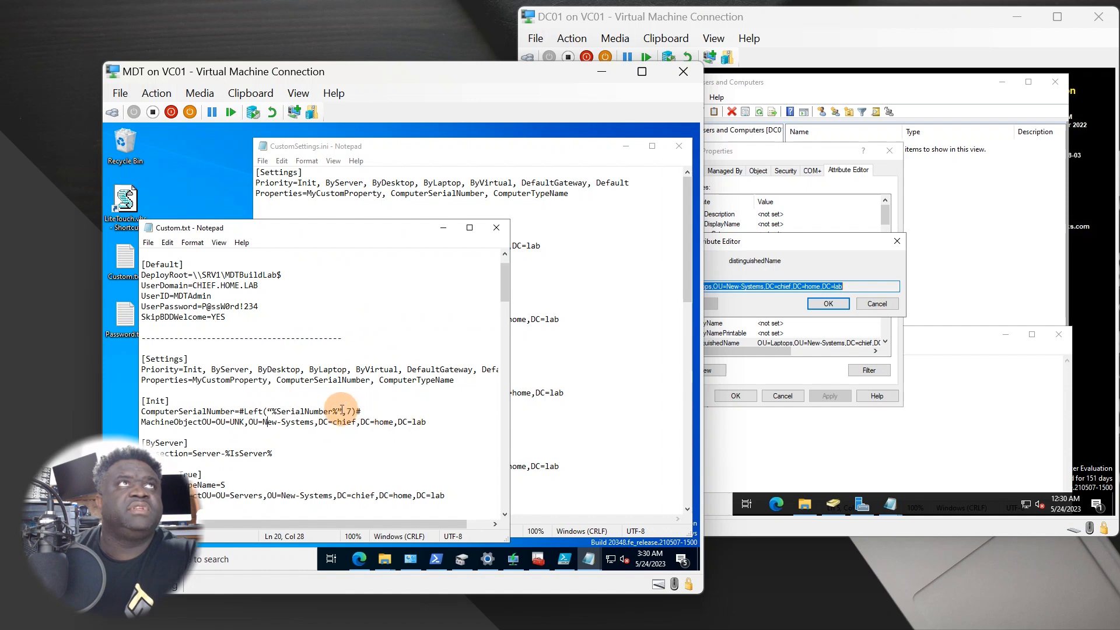
{"action": "left_click_drag", "start_coordinate": [343, 411], "coordinate": [333, 411]}
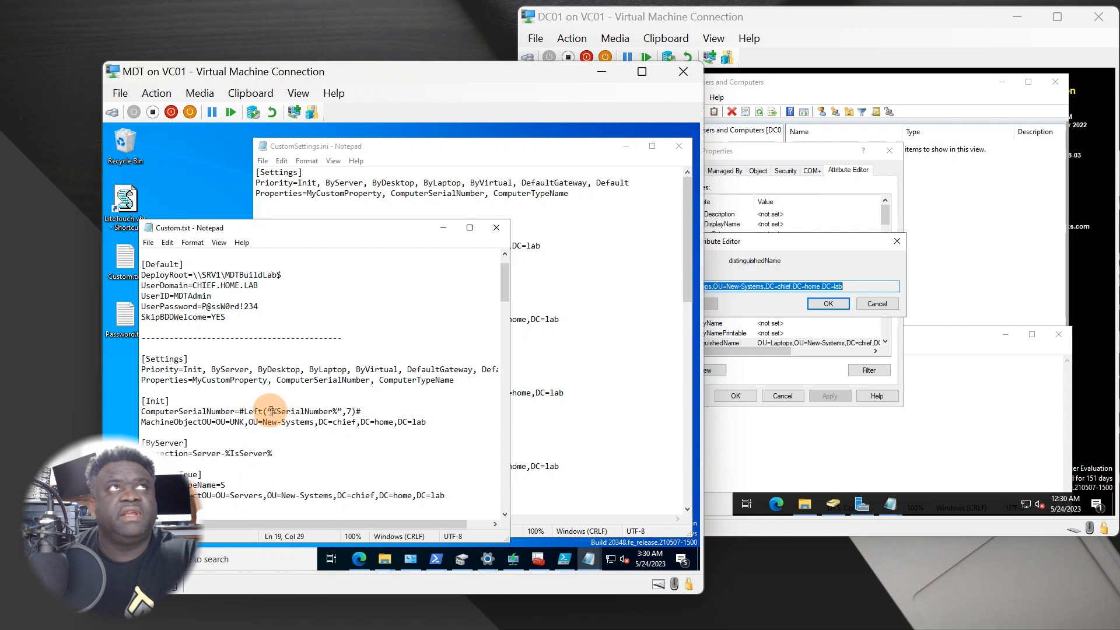
{"action": "left_click_drag", "start_coordinate": [270, 411], "coordinate": [344, 412]}
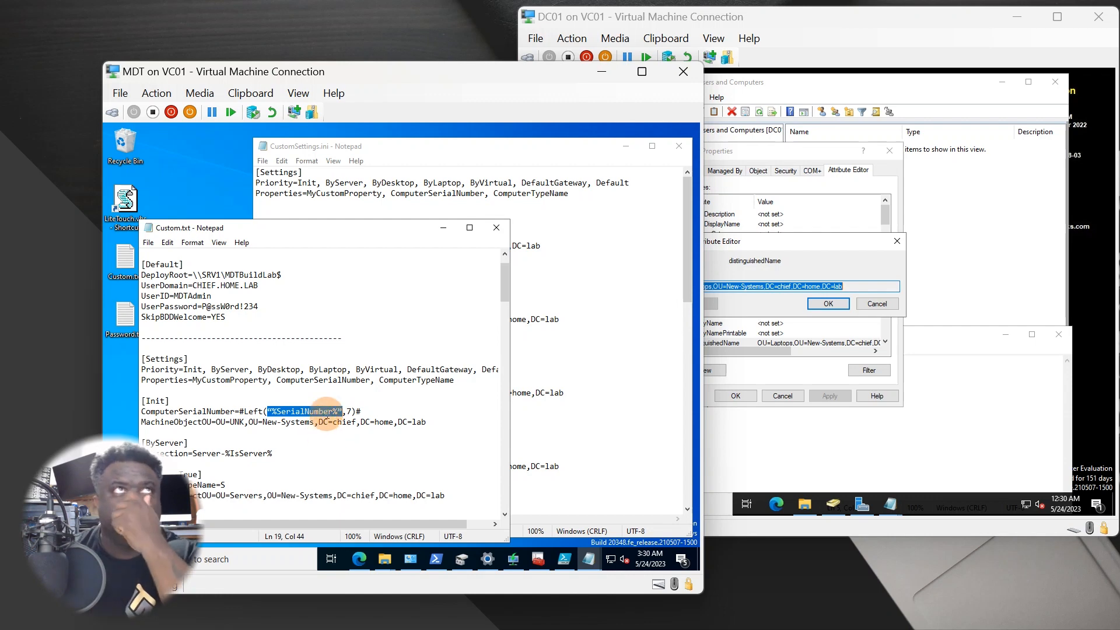
{"action": "left_click", "coordinate": [353, 453]}
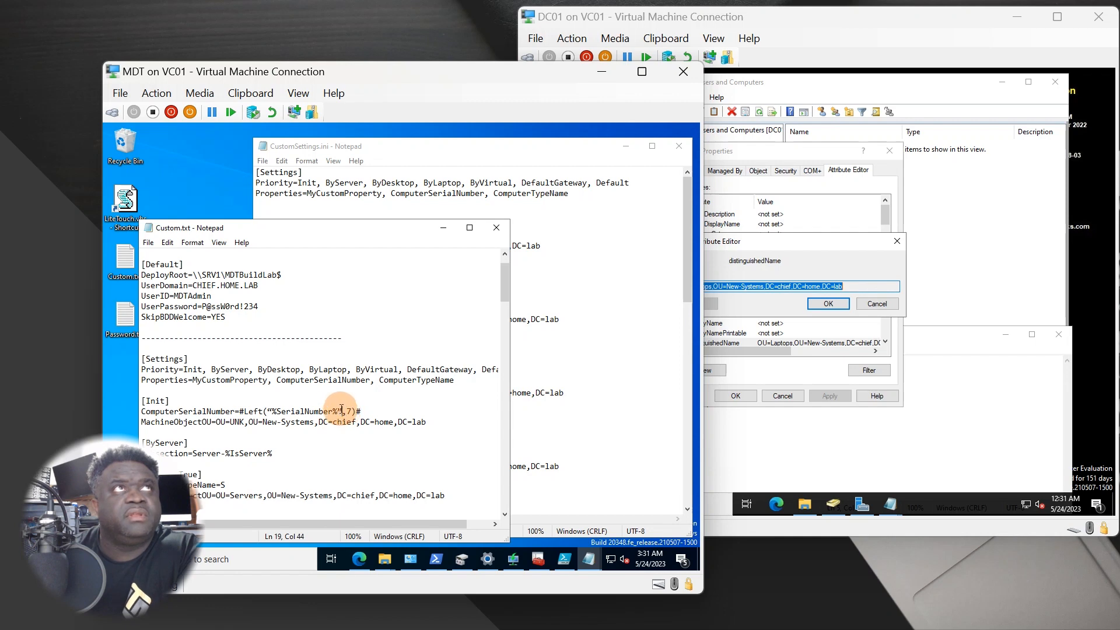
{"action": "left_click_drag", "start_coordinate": [342, 411], "coordinate": [333, 411]}
Step: Highlight the closing quotation mark after %SerialNumber% in CustomSettings.ini and skim the remaining sections
{"action": "left_click", "coordinate": [535, 392]}
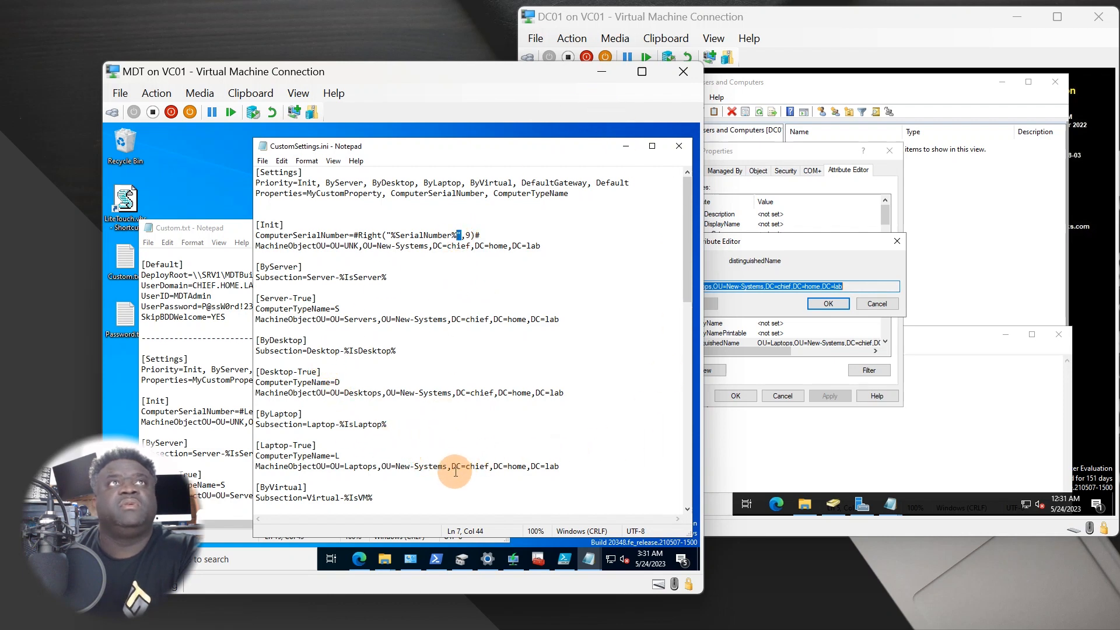
{"action": "scroll", "coordinate": [449, 465], "scroll_direction": "down", "scroll_amount": 4}
{"action": "scroll", "coordinate": [441, 461], "scroll_direction": "down", "scroll_amount": 3}
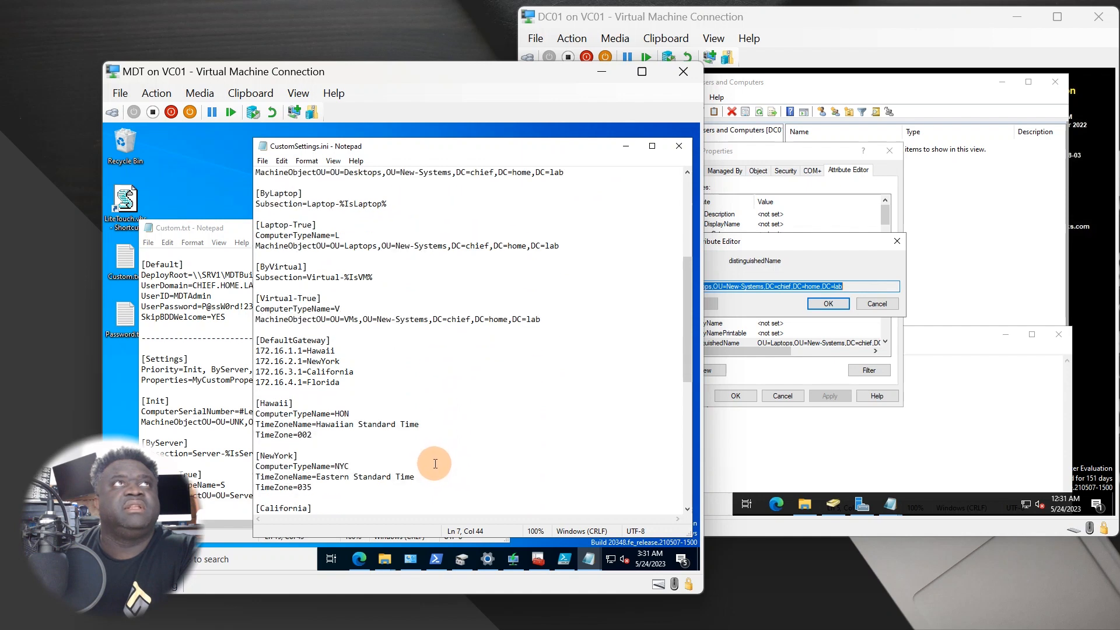
{"action": "scroll", "coordinate": [434, 463], "scroll_direction": "down", "scroll_amount": 5}
{"action": "scroll", "coordinate": [425, 449], "scroll_direction": "up", "scroll_amount": 7}
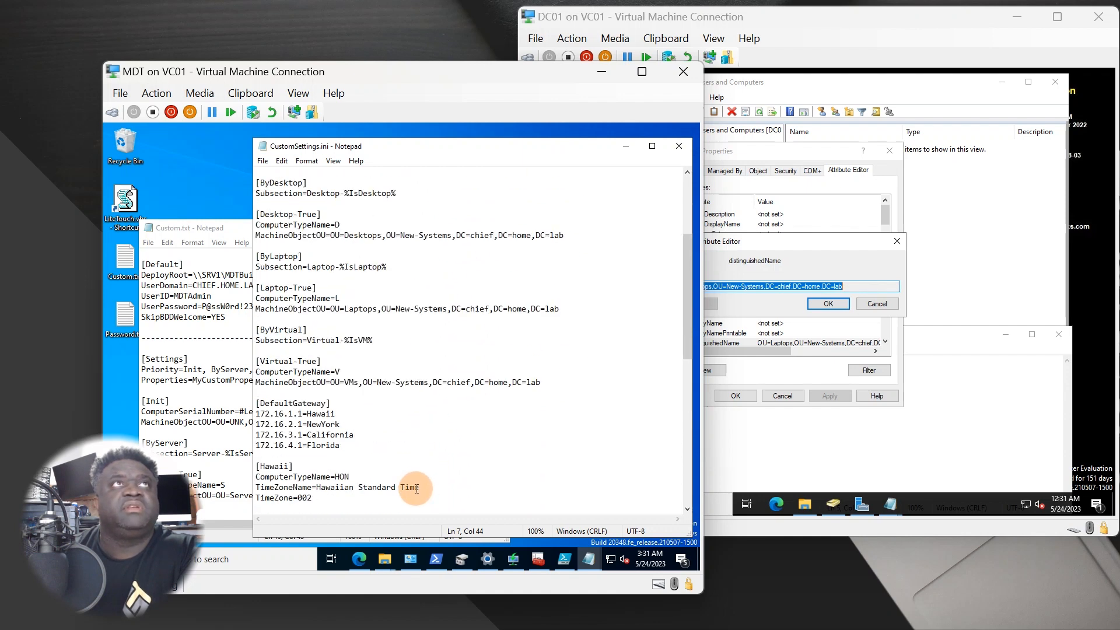
{"action": "scroll", "coordinate": [416, 488], "scroll_direction": "up", "scroll_amount": 5}
{"action": "left_click", "coordinate": [228, 422]}
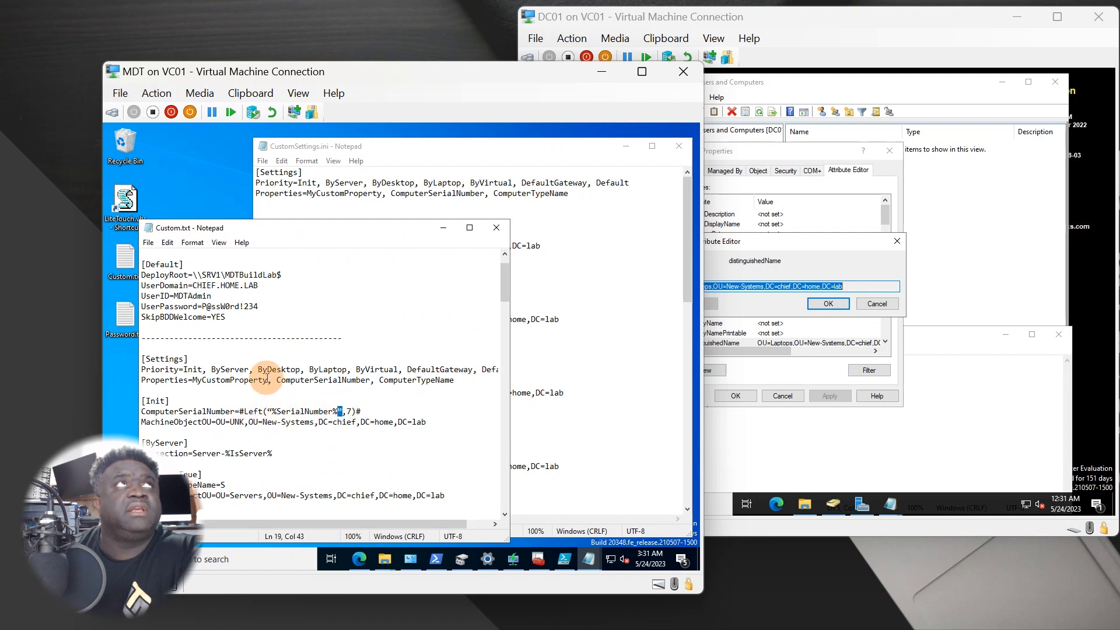
{"action": "left_click", "coordinate": [192, 246]}
{"action": "mouse_move", "coordinate": [171, 245]}
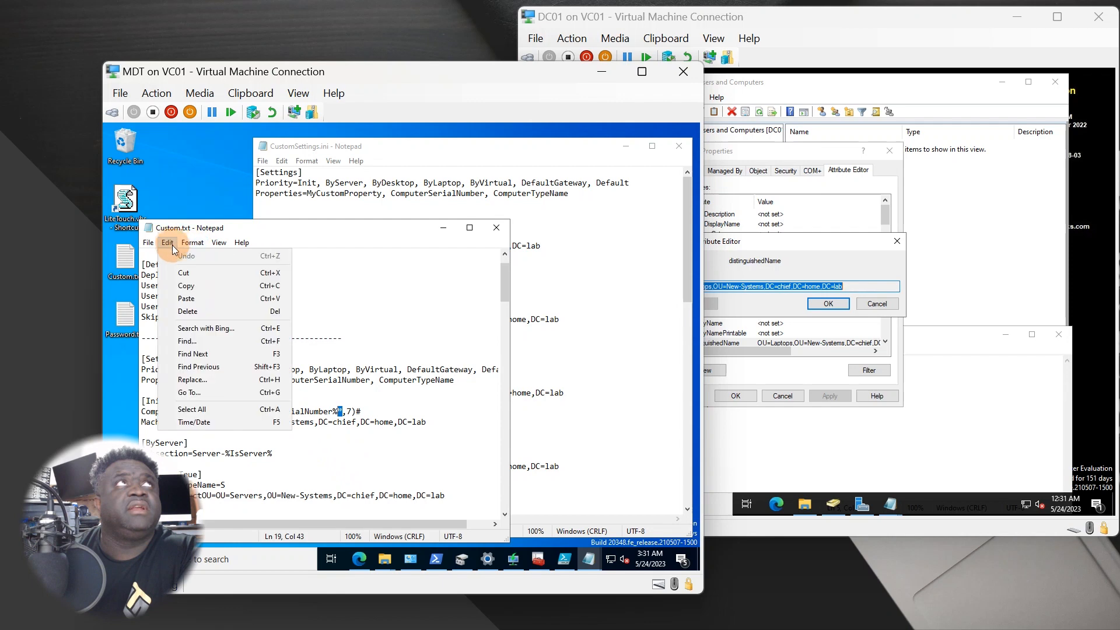
{"action": "left_click", "coordinate": [202, 379]}
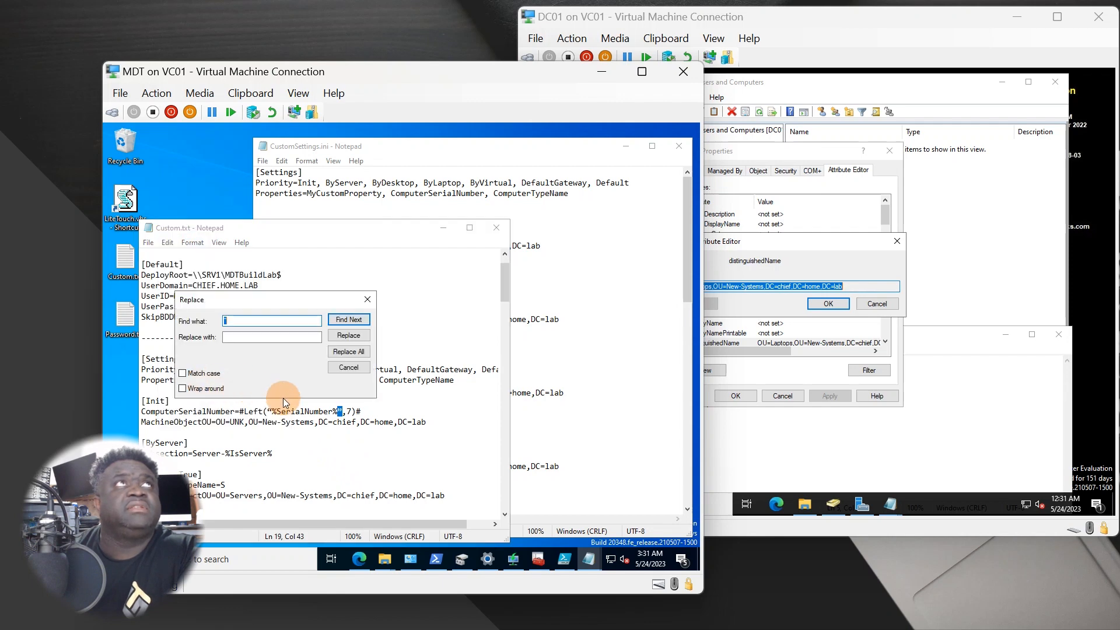
{"action": "left_click", "coordinate": [252, 337]}
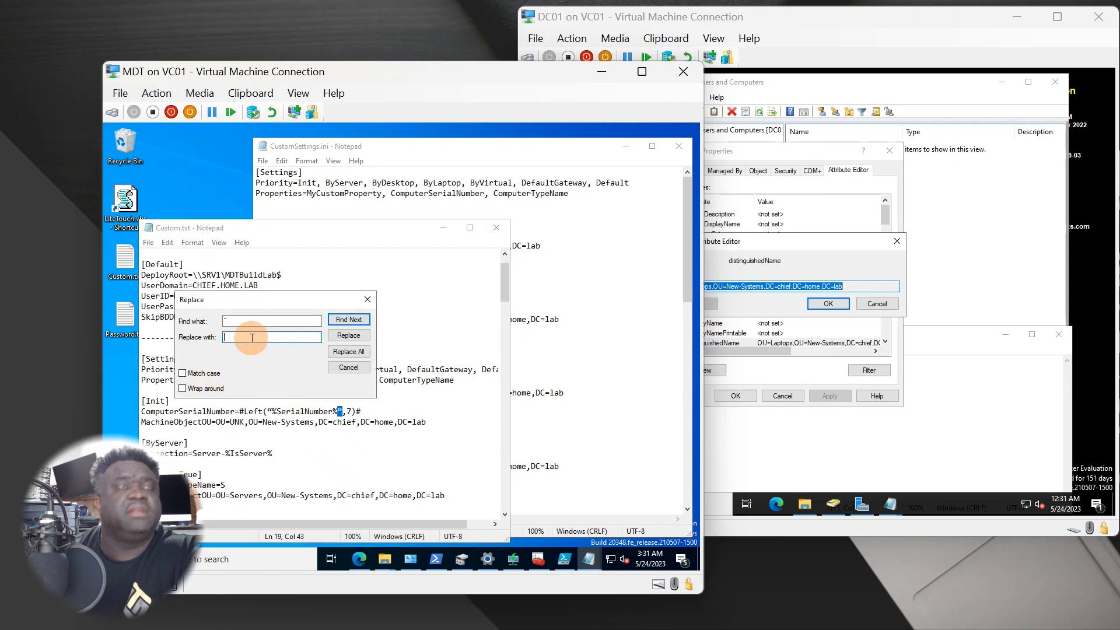
{"action": "left_click", "coordinate": [368, 300]}
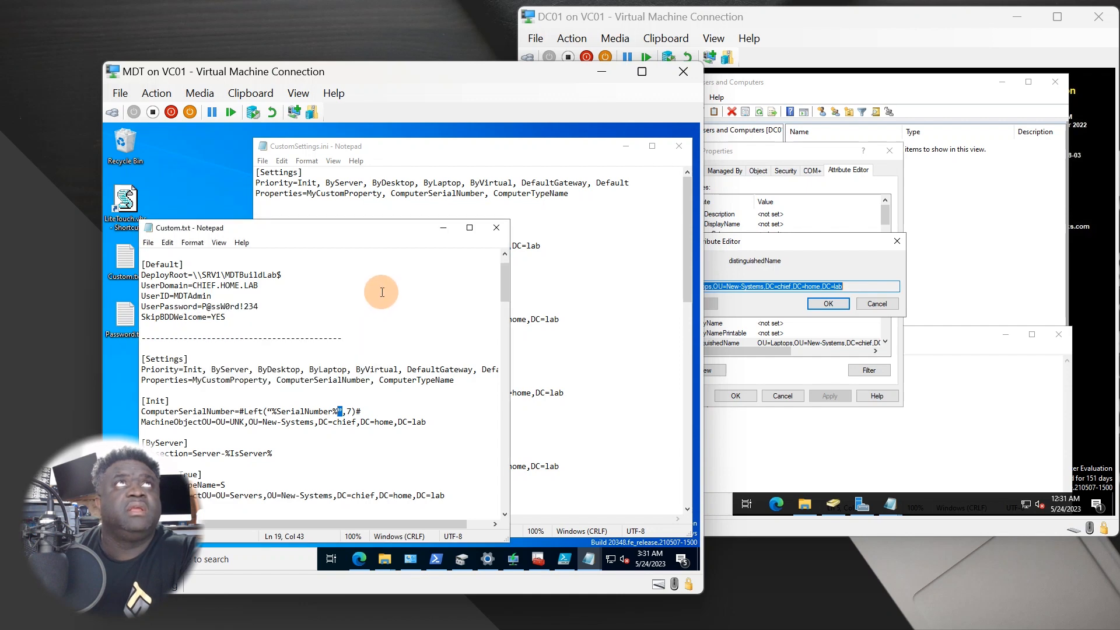
Step: Close and reopen Custom.txt from the desktop, show its [Init] section, and return to CustomSettings.ini
{"action": "left_click", "coordinate": [496, 227]}
{"action": "left_click", "coordinate": [166, 367]}
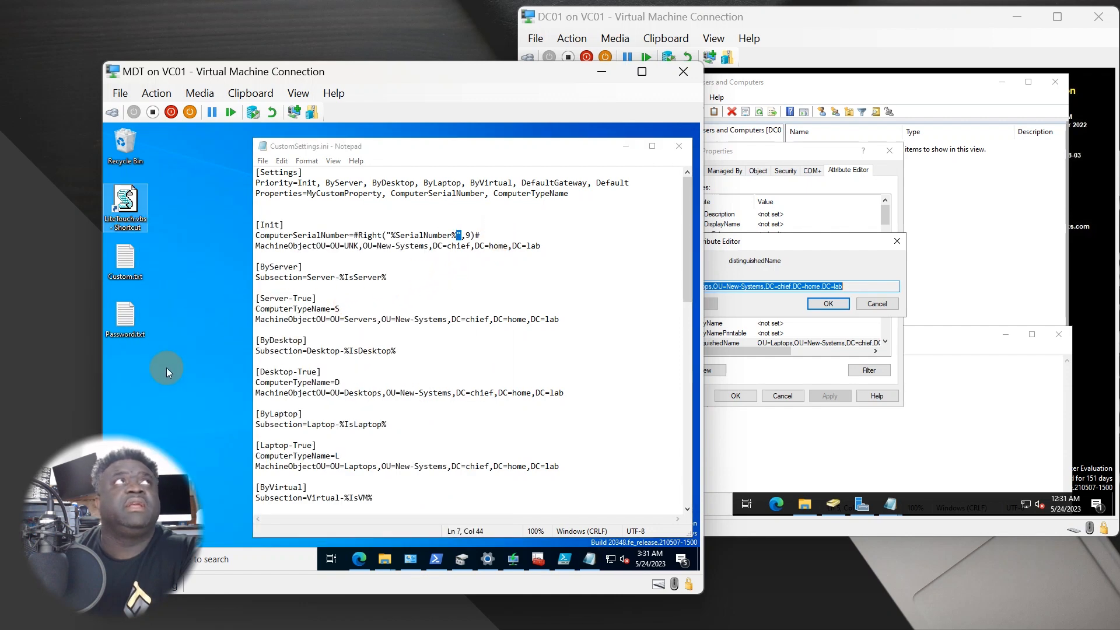
{"action": "double_click", "coordinate": [142, 267]}
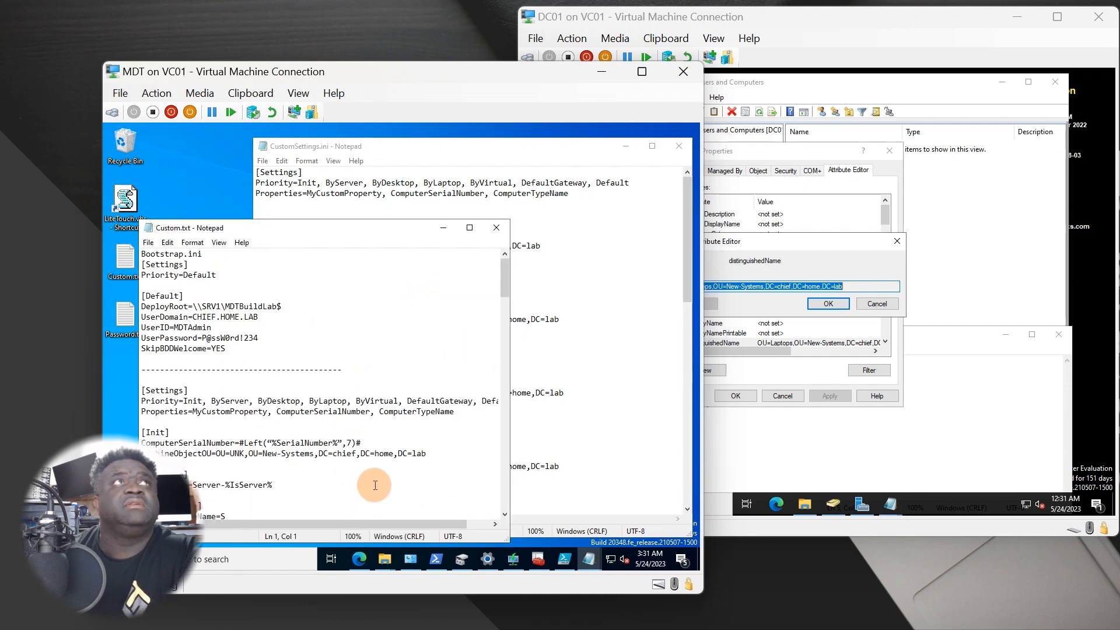
{"action": "scroll", "coordinate": [372, 447], "scroll_direction": "down", "scroll_amount": 1}
{"action": "left_click", "coordinate": [548, 358]}
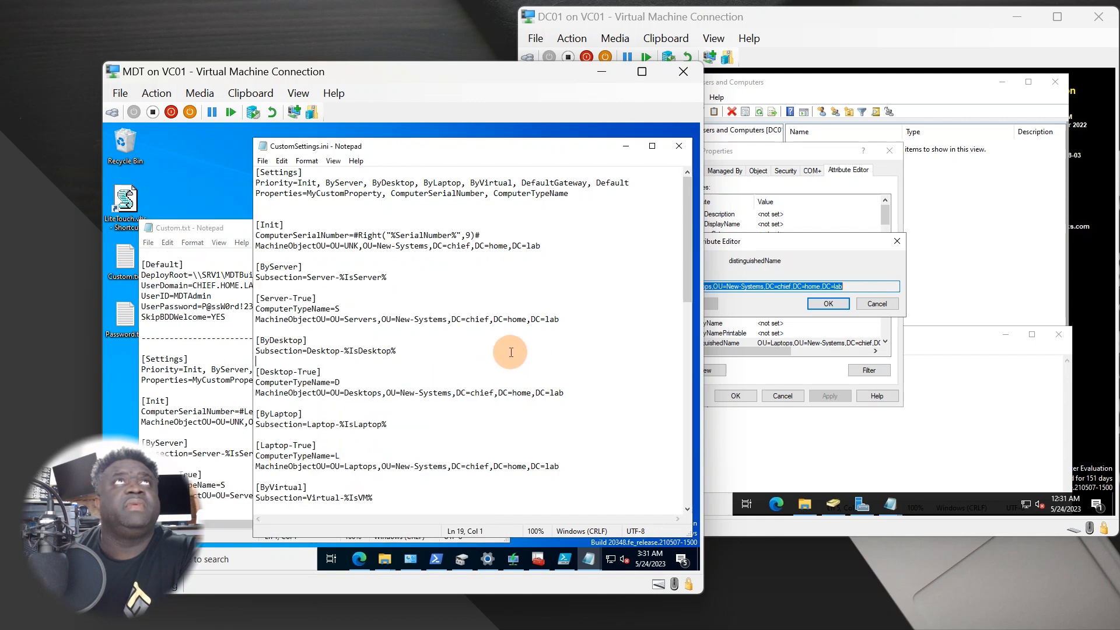
Step: Save CustomSettings.ini and launch the LiteTouch deployment script from its desktop shortcut
{"action": "left_click", "coordinate": [262, 160]}
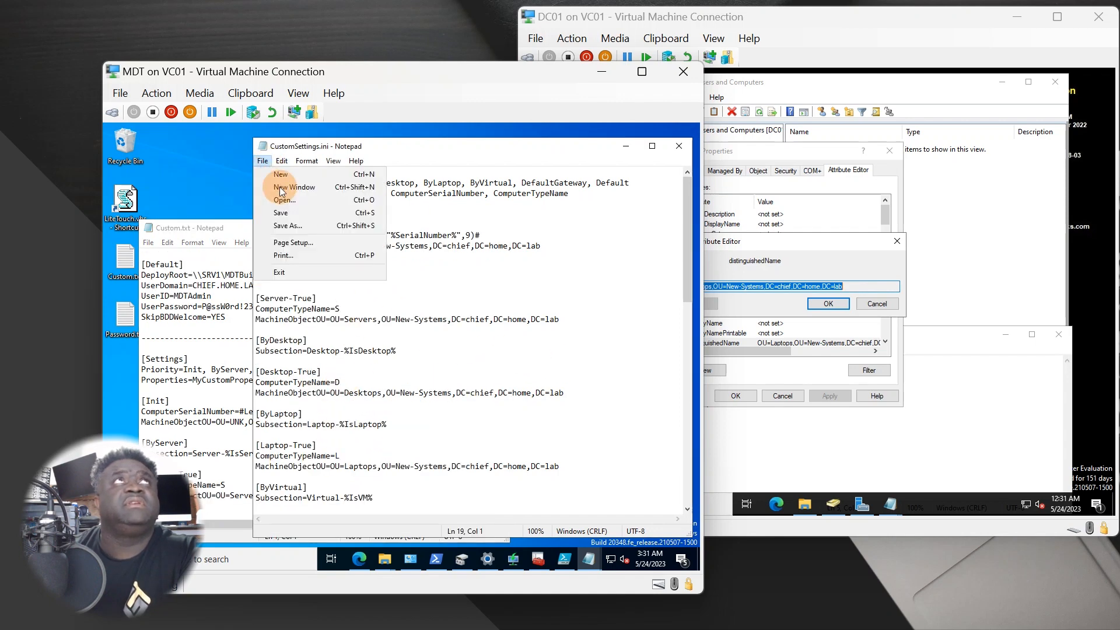
{"action": "left_click", "coordinate": [290, 212]}
{"action": "double_click", "coordinate": [134, 202]}
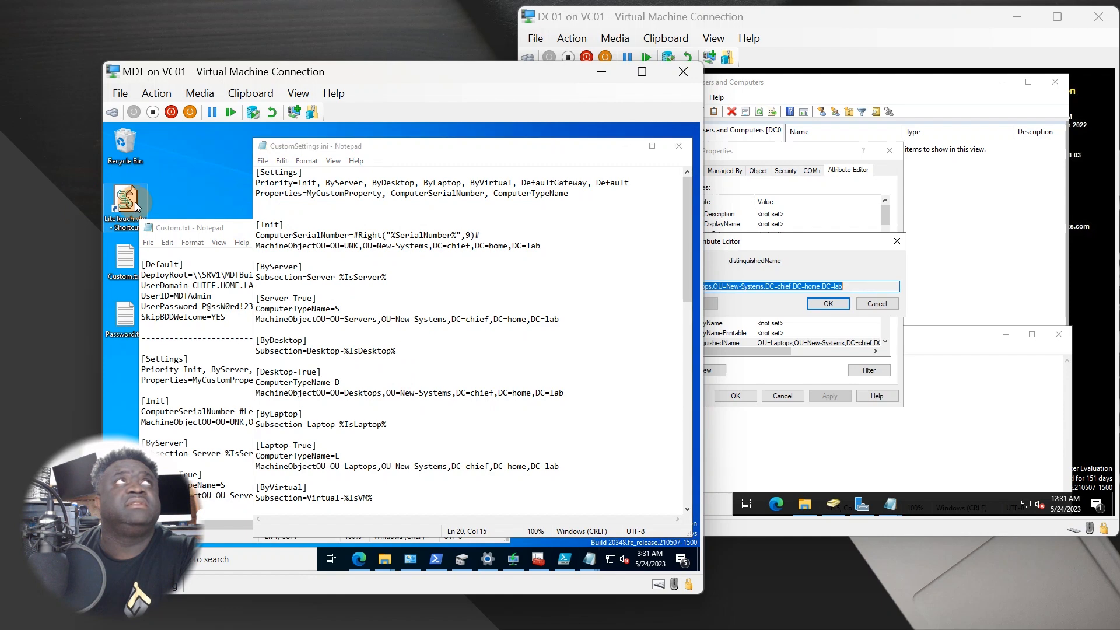
{"action": "left_click", "coordinate": [369, 413]}
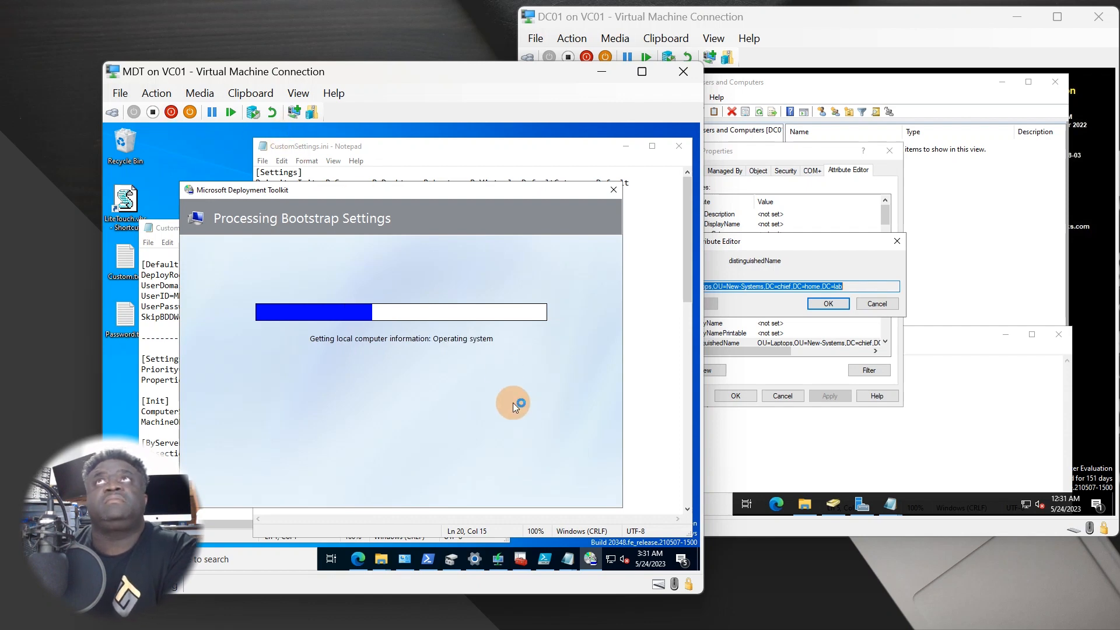
Step: Return to the deployment wizard on the MDT machine and select the Deploy Windows 10 x64 - (Fresh Build) task sequence
{"action": "left_click", "coordinate": [854, 245]}
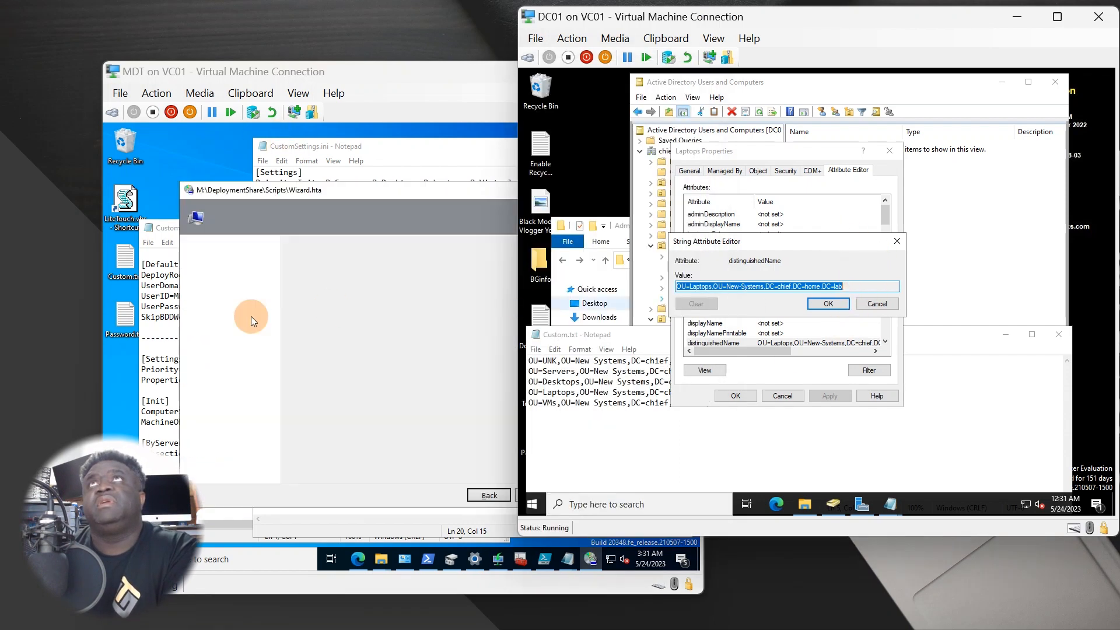
{"action": "left_click", "coordinate": [337, 378]}
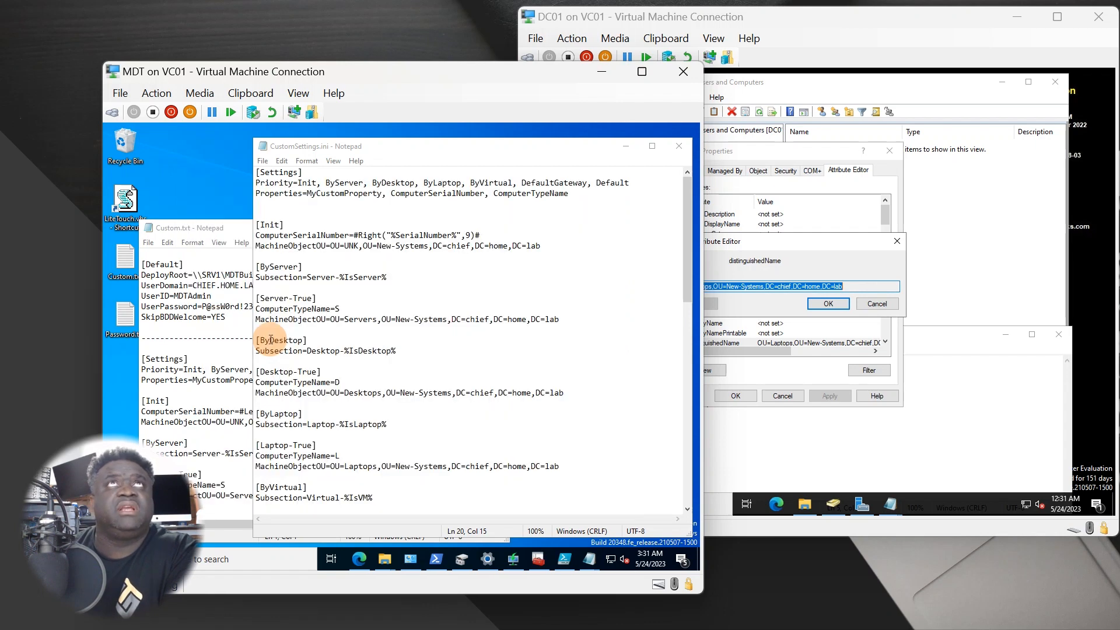
{"action": "left_click", "coordinate": [223, 191]}
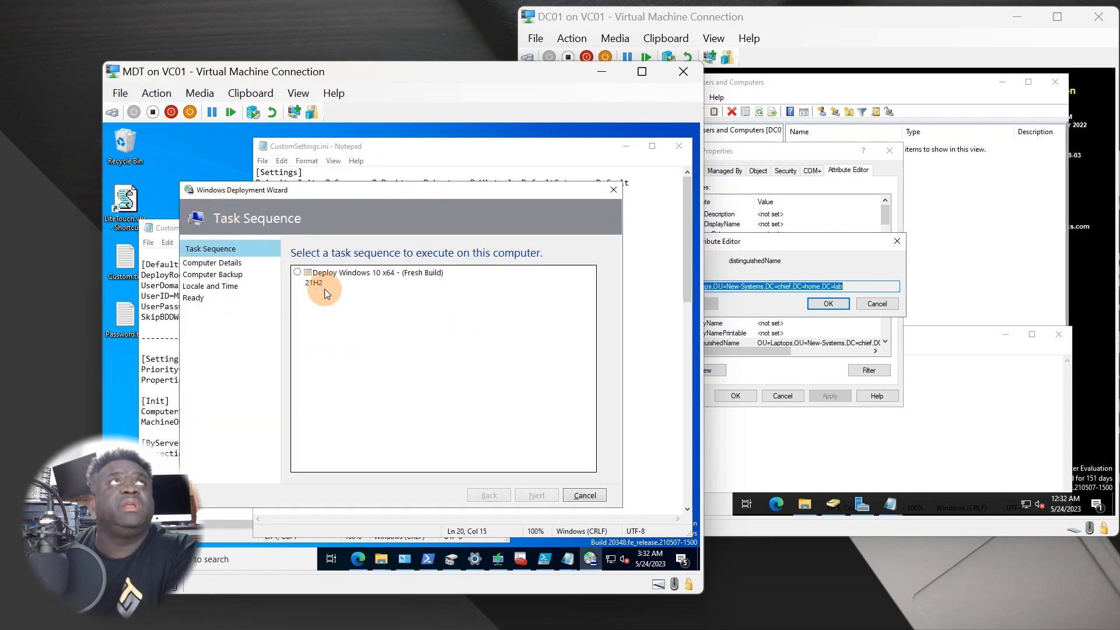
{"action": "left_click", "coordinate": [303, 279]}
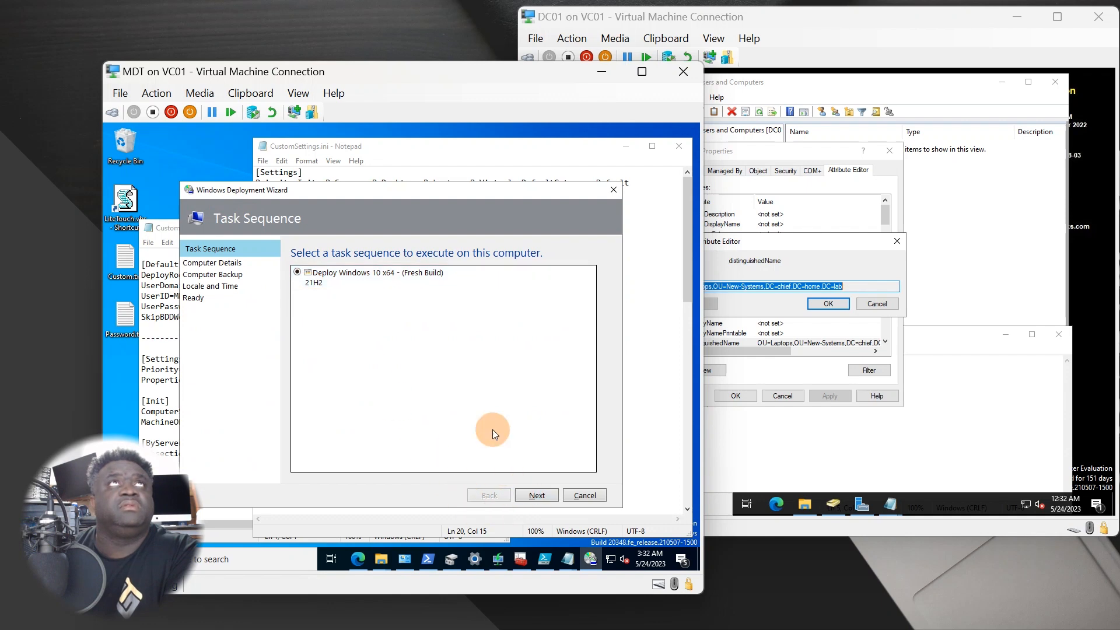
Step: Continue with the Deploy Windows 10 x64 (Fresh Build) task sequence and reposition the wizard on its computer details page
{"action": "left_click", "coordinate": [532, 496]}
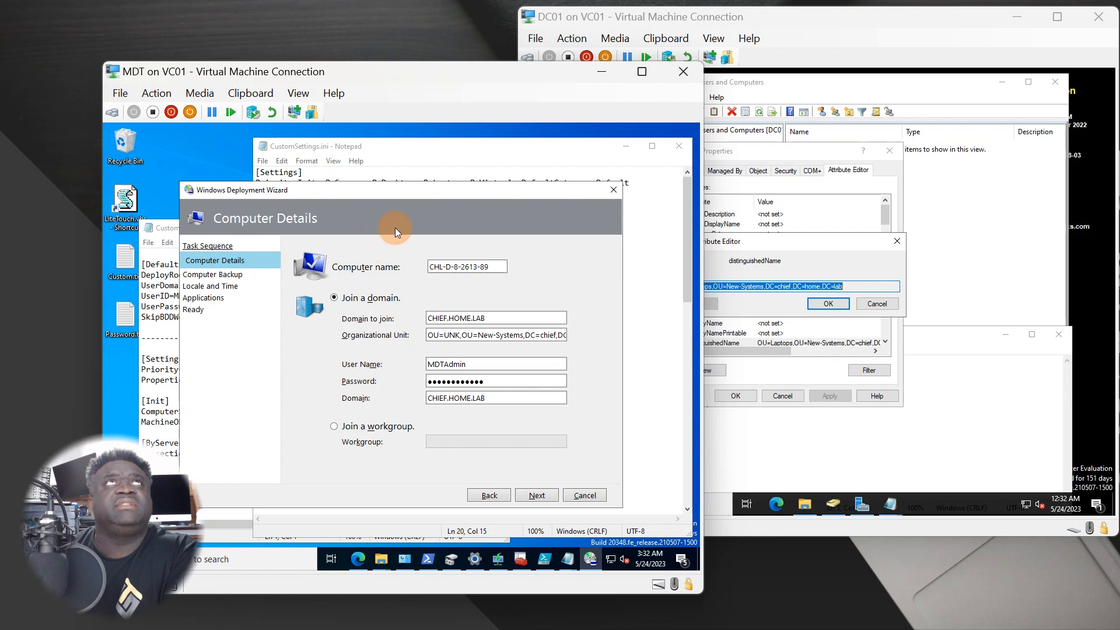
{"action": "left_click_drag", "start_coordinate": [393, 185], "coordinate": [363, 130]}
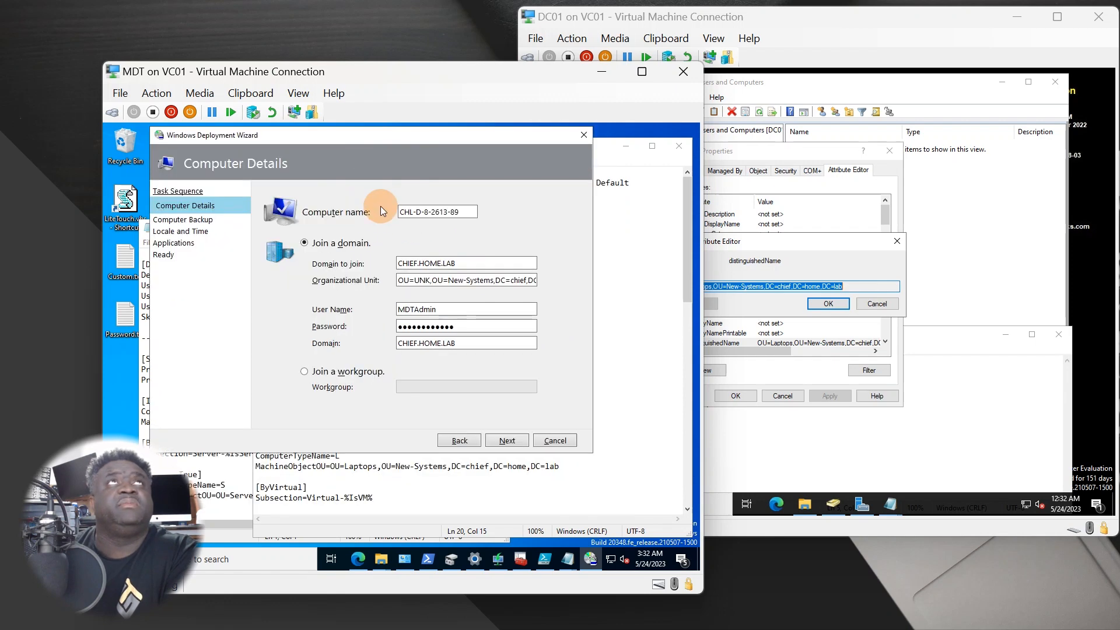
Step: Examine the OU and computer naming settings throughout CustomSettings.ini, highlighting the Desktop-True section
{"action": "left_click", "coordinate": [467, 482]}
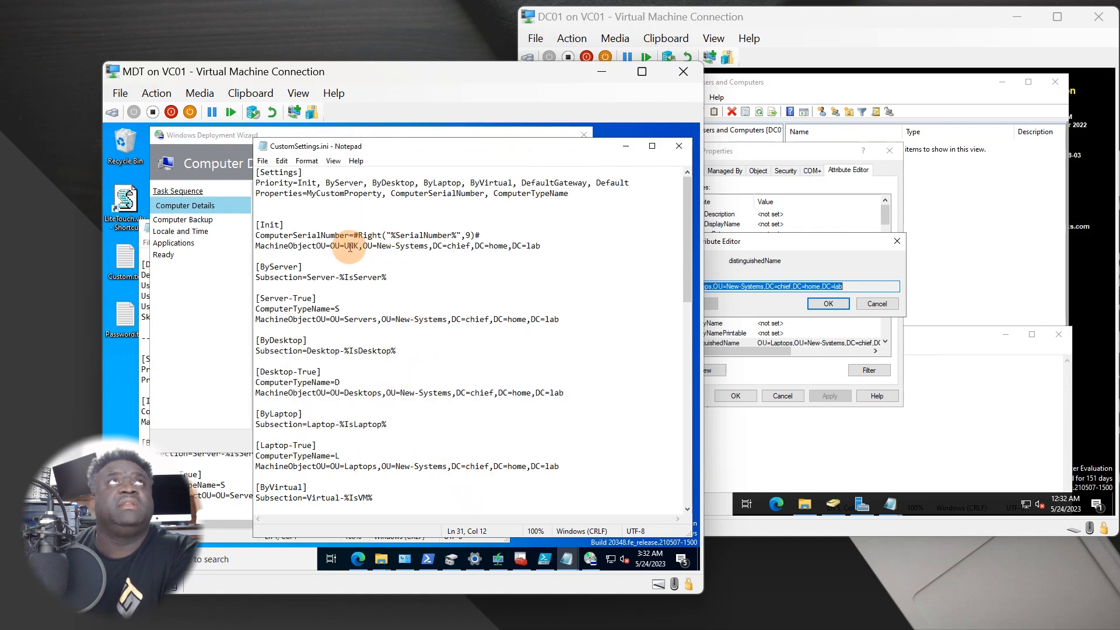
{"action": "scroll", "coordinate": [390, 318], "scroll_direction": "down", "scroll_amount": 6}
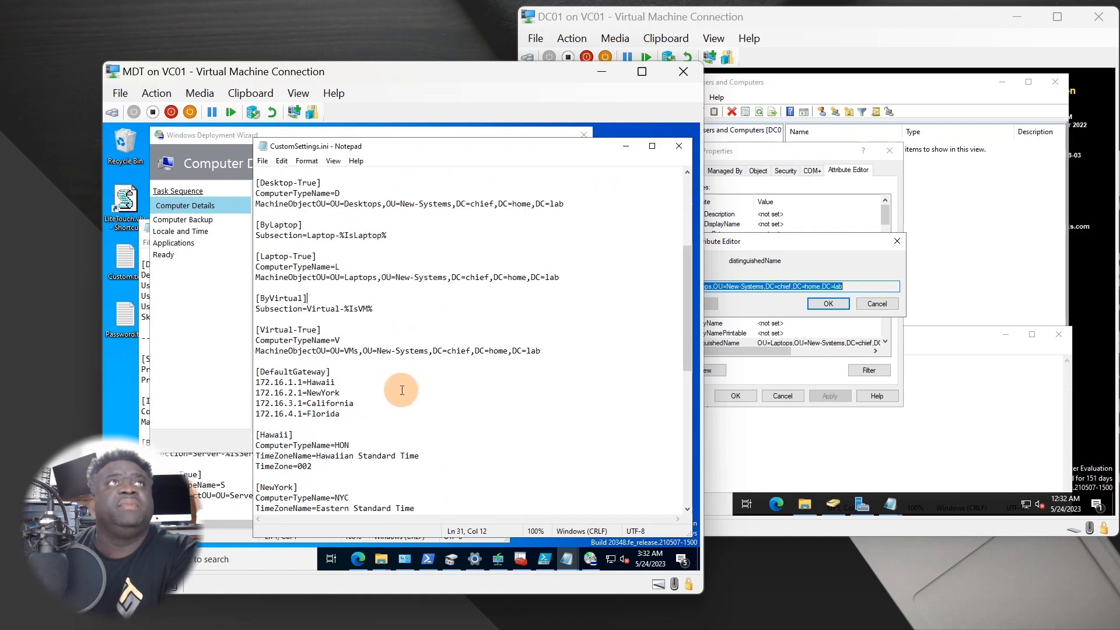
{"action": "scroll", "coordinate": [406, 384], "scroll_direction": "down", "scroll_amount": 7}
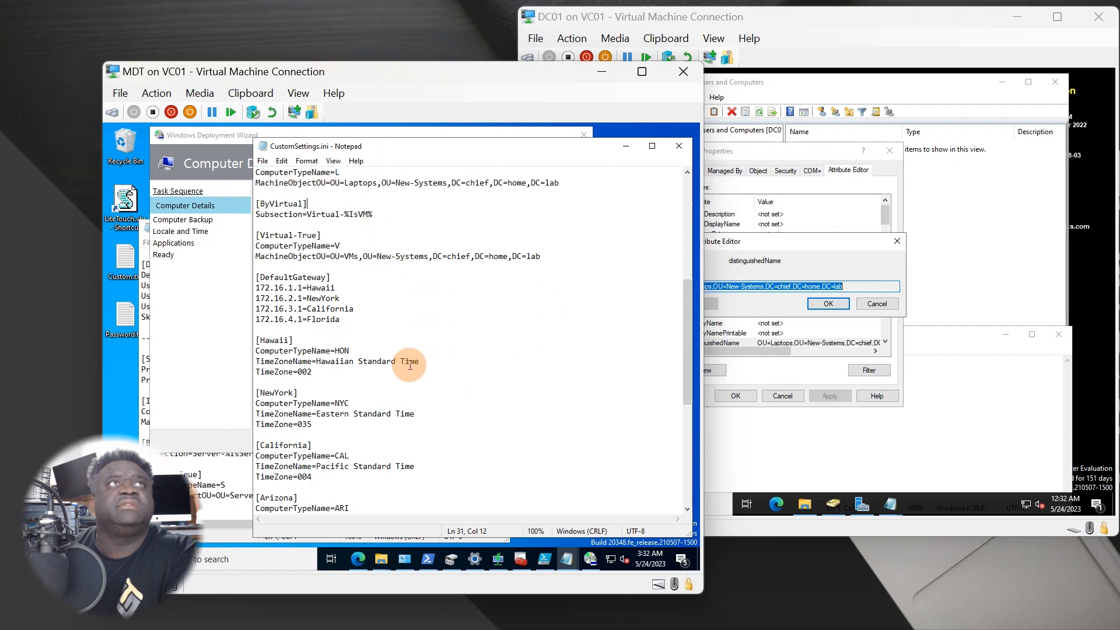
{"action": "scroll", "coordinate": [413, 376], "scroll_direction": "down", "scroll_amount": 4}
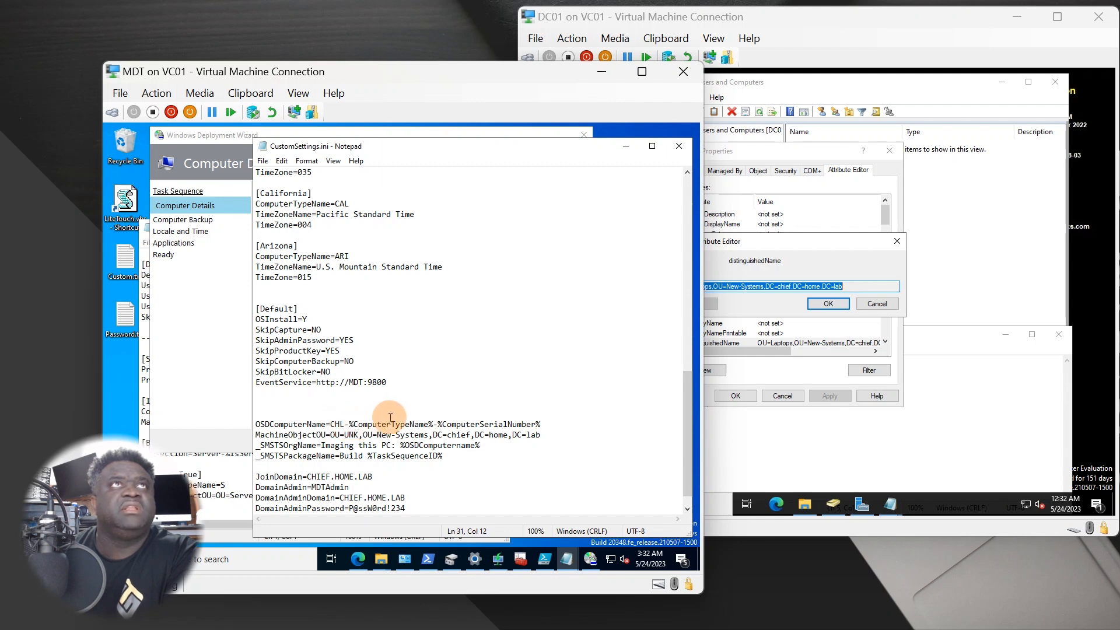
{"action": "scroll", "coordinate": [429, 423], "scroll_direction": "up", "scroll_amount": 13}
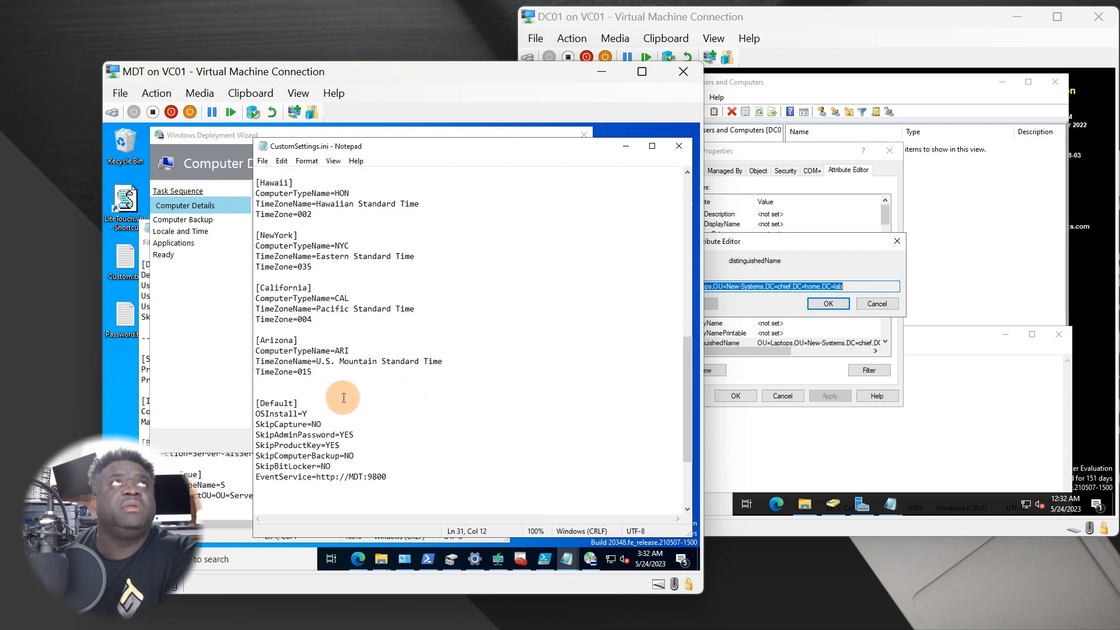
{"action": "scroll", "coordinate": [344, 377], "scroll_direction": "up", "scroll_amount": 3}
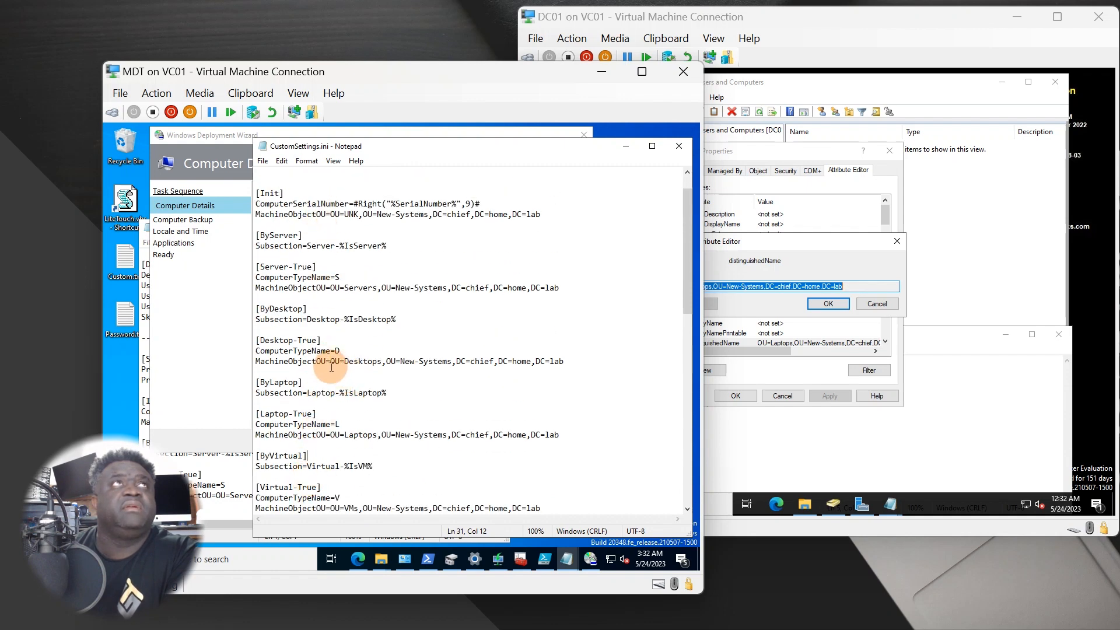
{"action": "left_click_drag", "start_coordinate": [257, 345], "coordinate": [714, 382]}
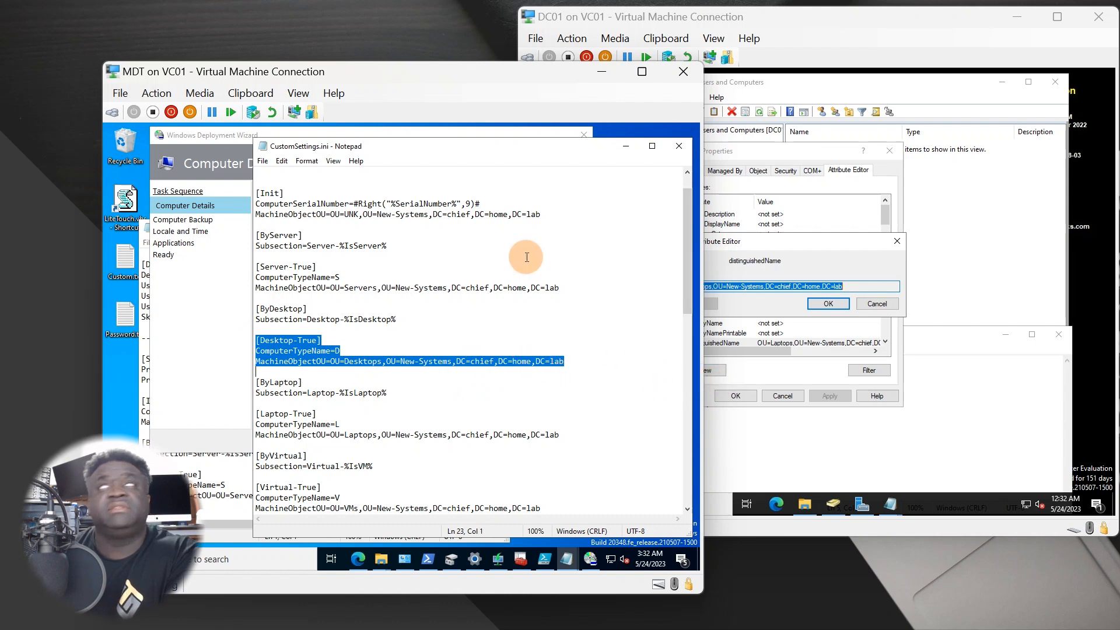
{"action": "left_click_drag", "start_coordinate": [465, 146], "coordinate": [421, 180]}
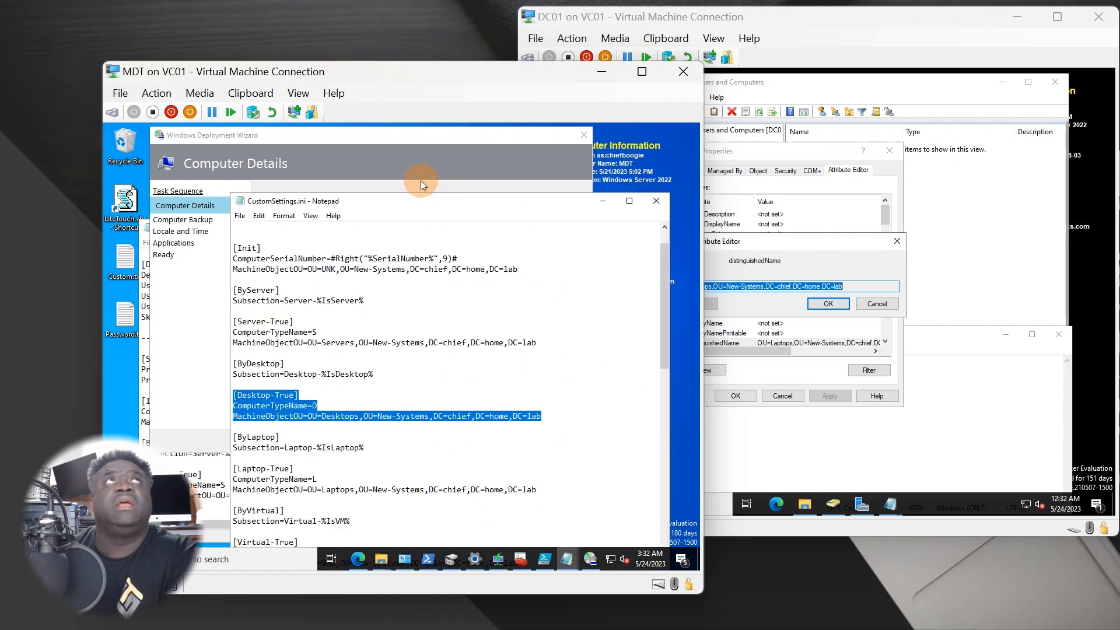
Step: Compare the wizard's computer name and organizational unit with the device type and Default sections of CustomSettings.ini
{"action": "left_click", "coordinate": [387, 156]}
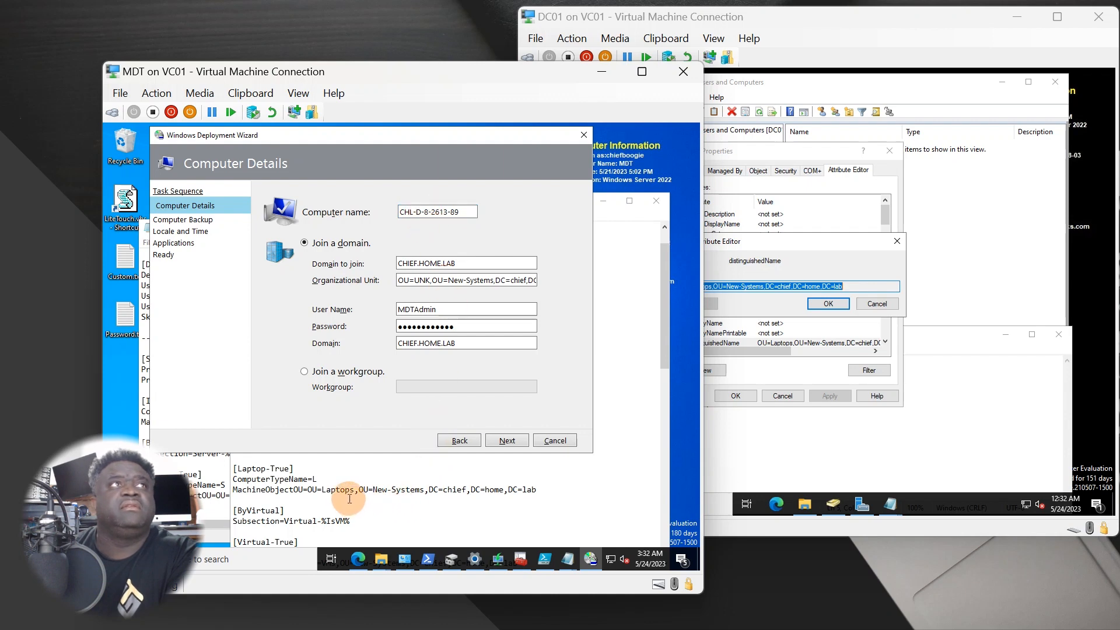
{"action": "left_click", "coordinate": [397, 497]}
{"action": "scroll", "coordinate": [400, 488], "scroll_direction": "down", "scroll_amount": 5}
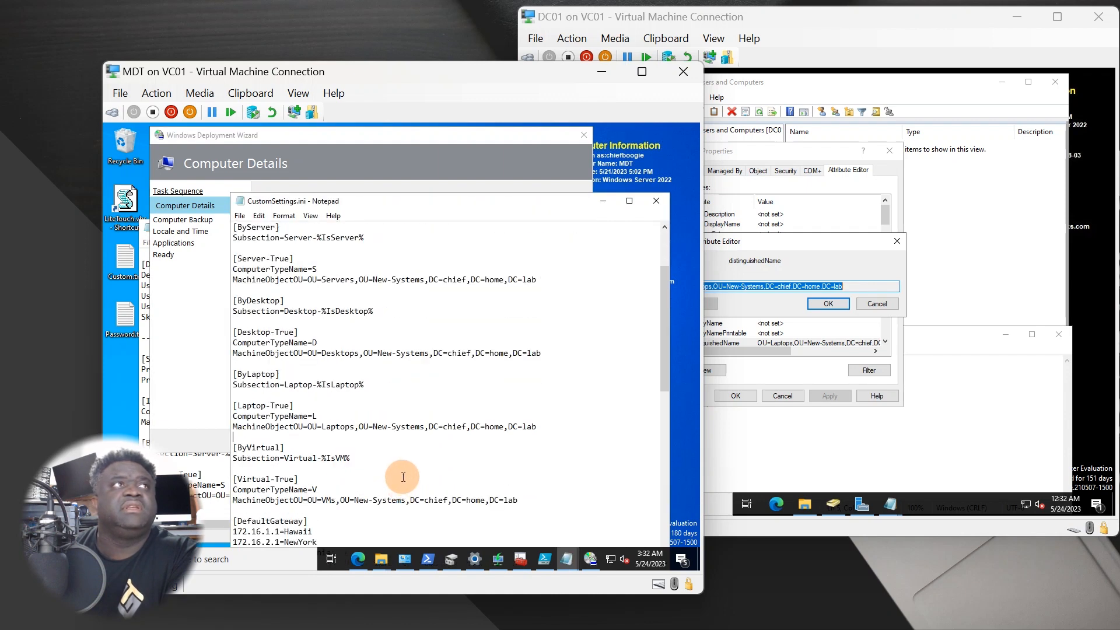
{"action": "scroll", "coordinate": [404, 477], "scroll_direction": "up", "scroll_amount": 4}
{"action": "scroll", "coordinate": [407, 474], "scroll_direction": "down", "scroll_amount": 15}
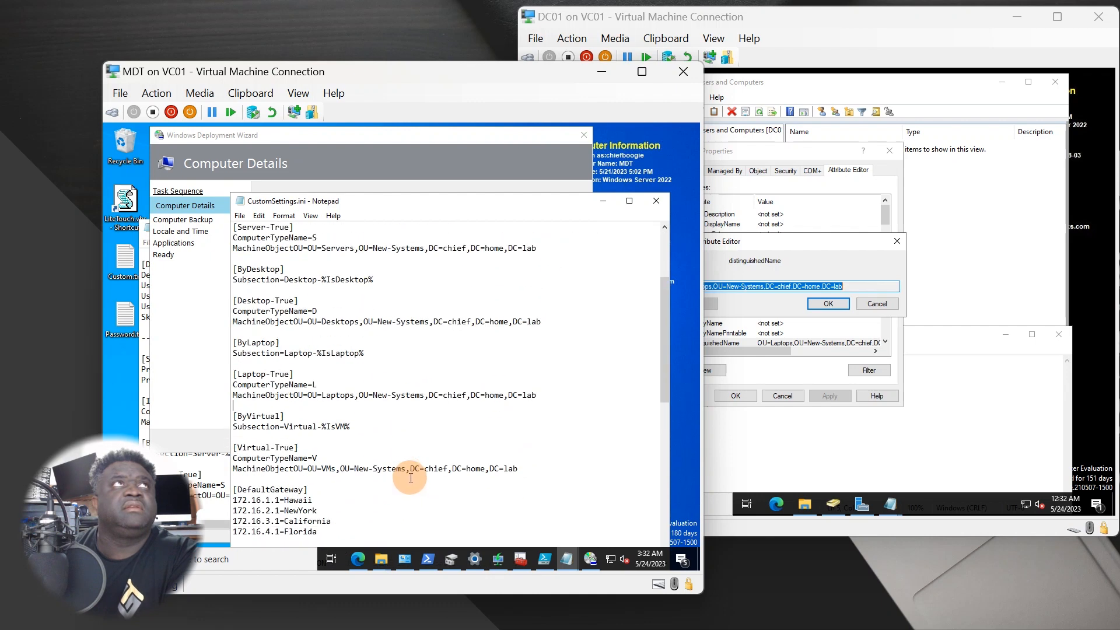
{"action": "scroll", "coordinate": [409, 466], "scroll_direction": "down", "scroll_amount": 2}
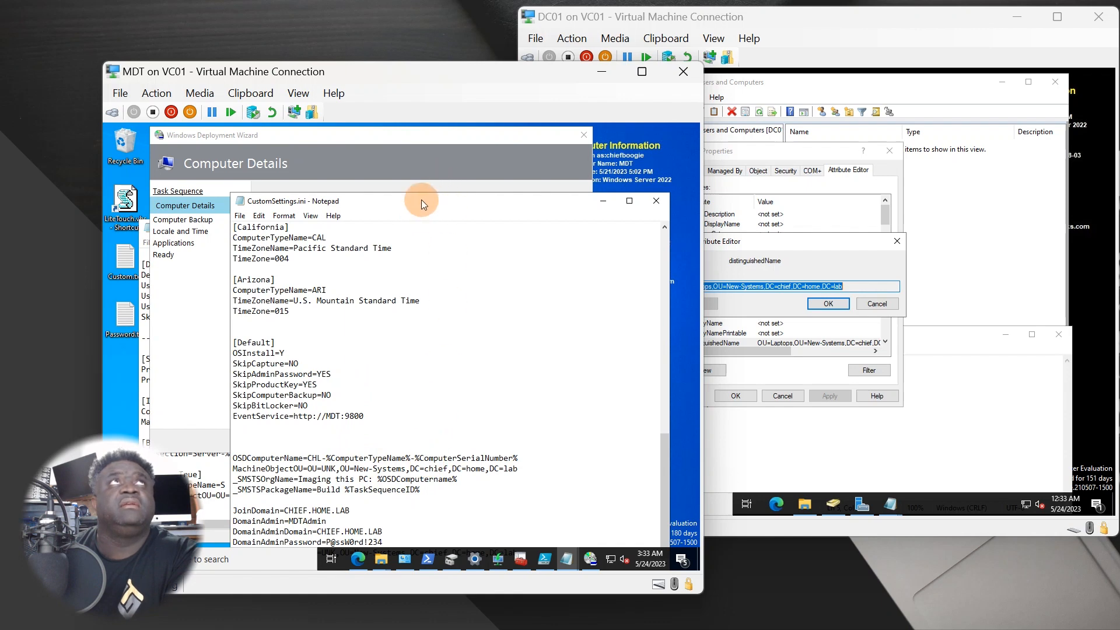
{"action": "left_click_drag", "start_coordinate": [423, 199], "coordinate": [440, 163]}
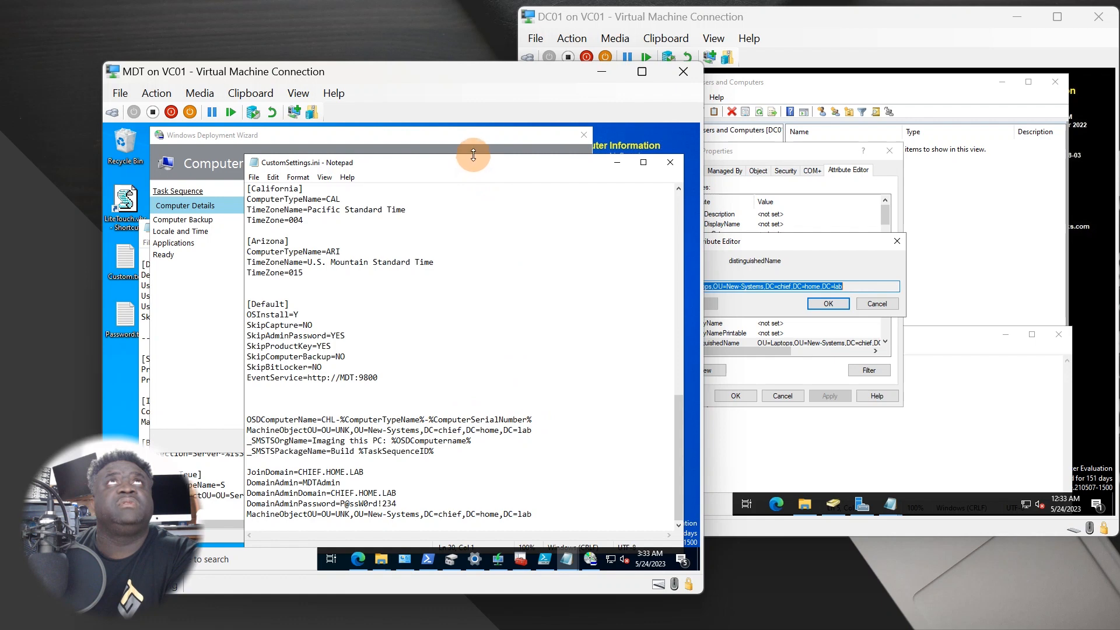
{"action": "left_click_drag", "start_coordinate": [470, 159], "coordinate": [470, 272]}
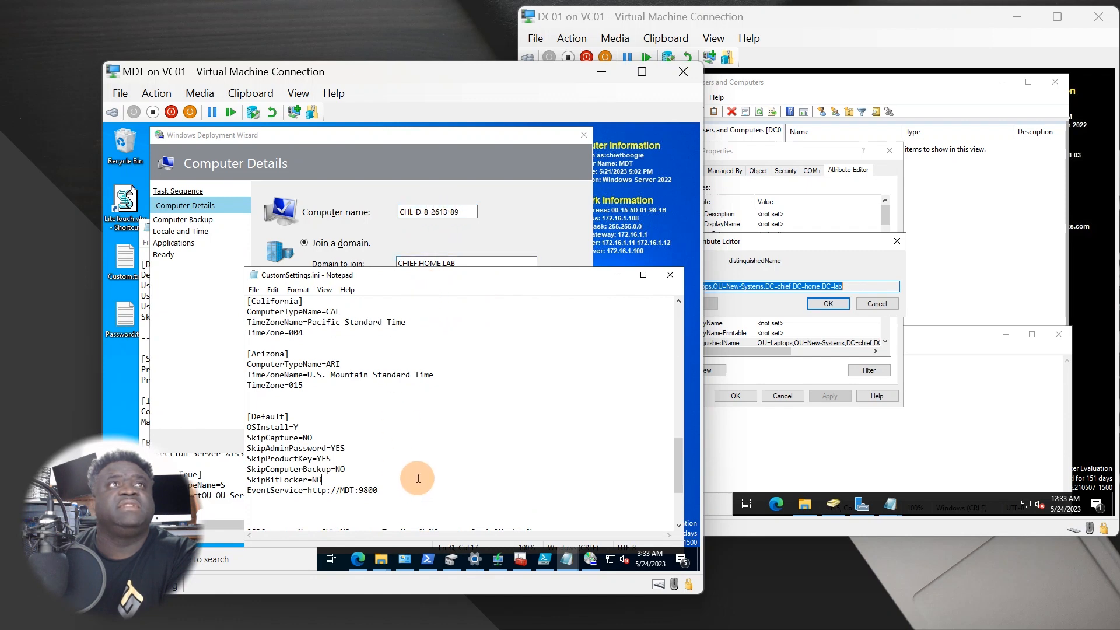
{"action": "scroll", "coordinate": [418, 478], "scroll_direction": "up", "scroll_amount": 15}
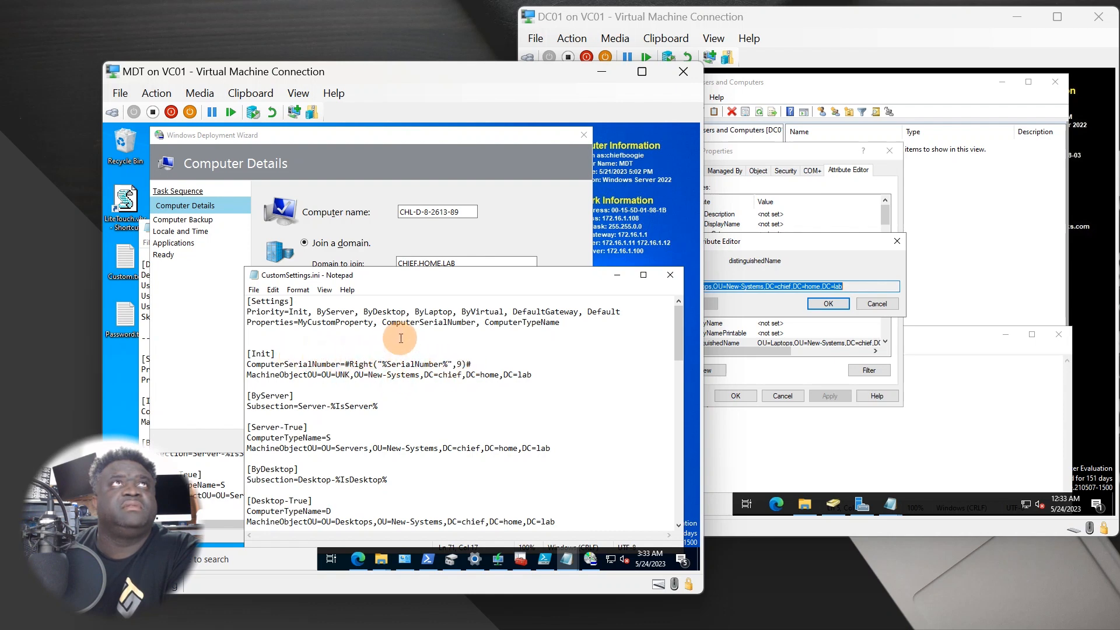
Step: Keep CHL-D-8-2613-89 as the computer name with the domain join settings, and continue to the computer backup page
{"action": "left_click", "coordinate": [467, 211]}
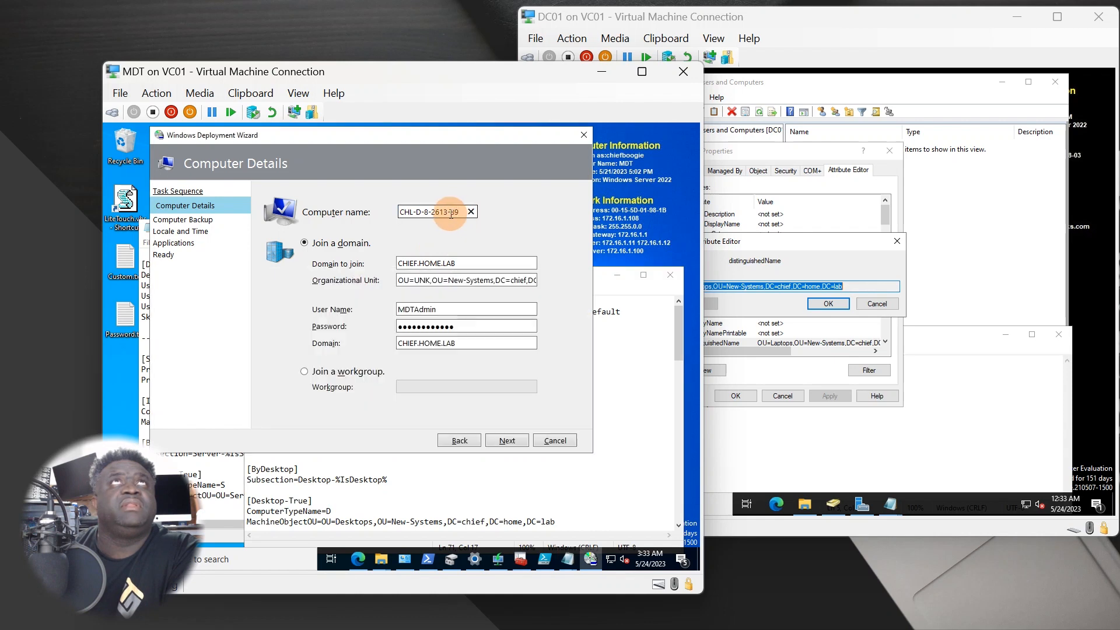
{"action": "left_click", "coordinate": [449, 212]}
{"action": "type", "text": "-"}
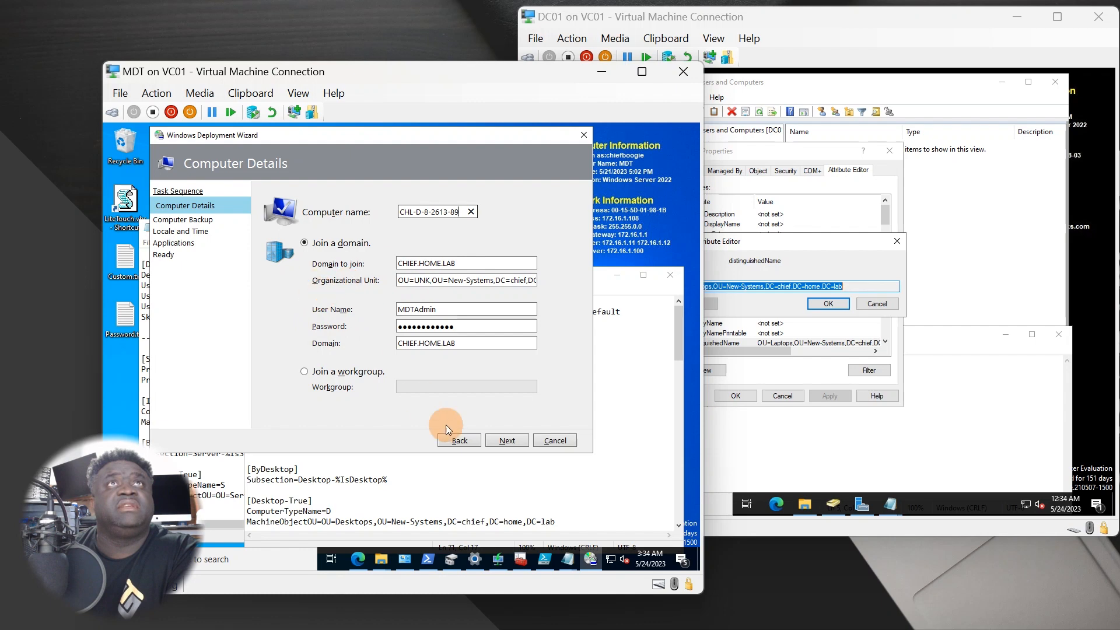
{"action": "left_click", "coordinate": [506, 441]}
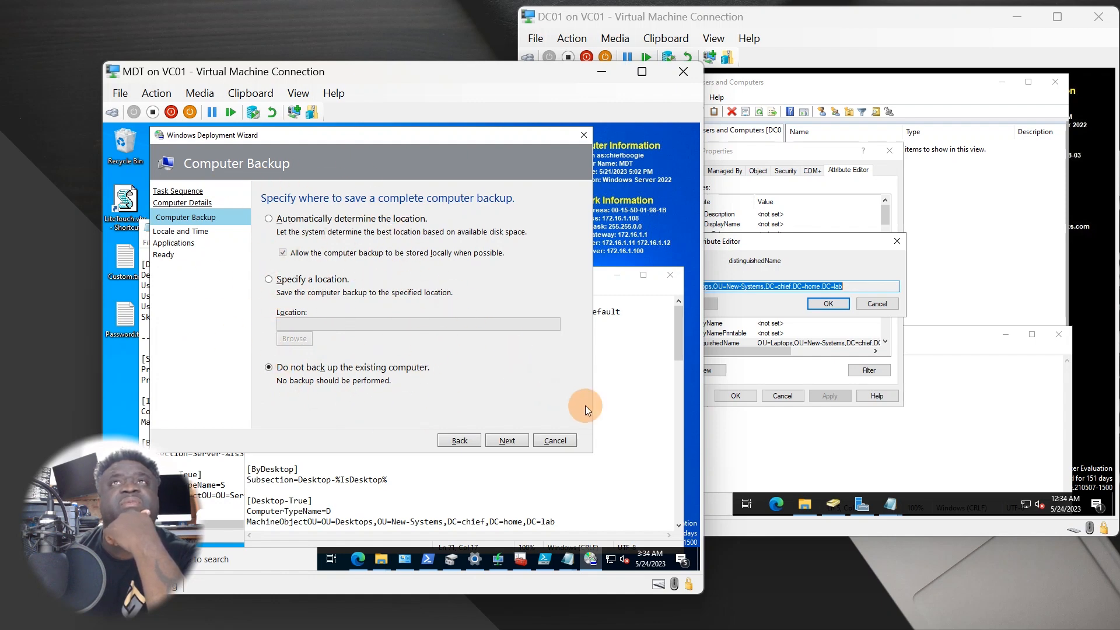
Step: Rearrange the deployment wizard, Custom.txt and CustomSettings.ini windows so both text files can be reached
{"action": "left_click", "coordinate": [617, 419]}
{"action": "left_click_drag", "start_coordinate": [510, 274], "coordinate": [522, 230]}
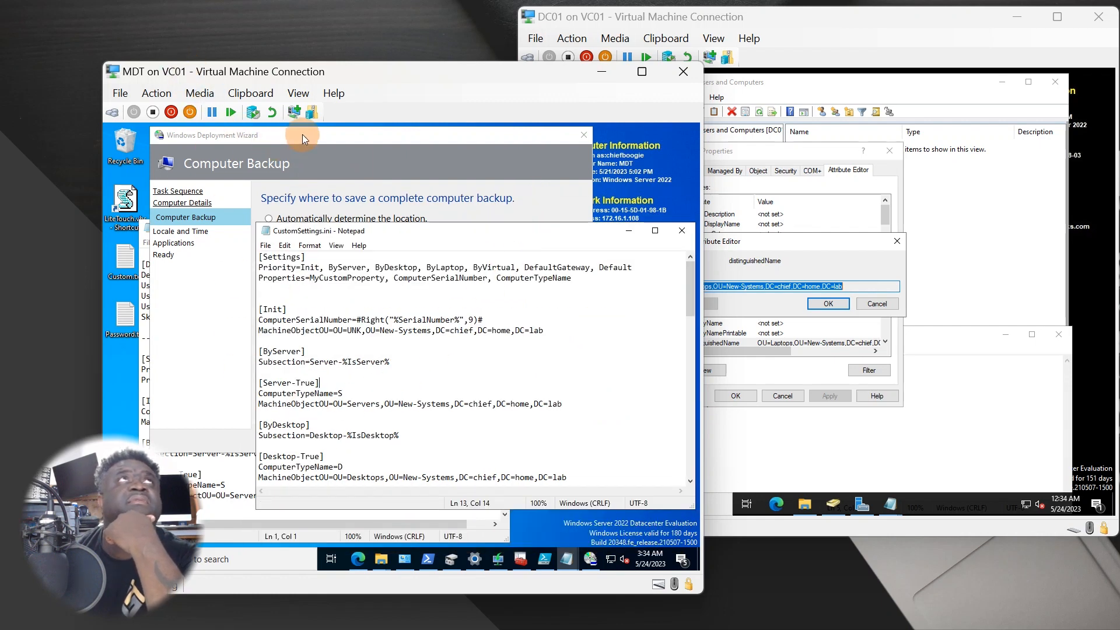
{"action": "left_click_drag", "start_coordinate": [302, 134], "coordinate": [345, 141]}
{"action": "left_click", "coordinate": [209, 484]}
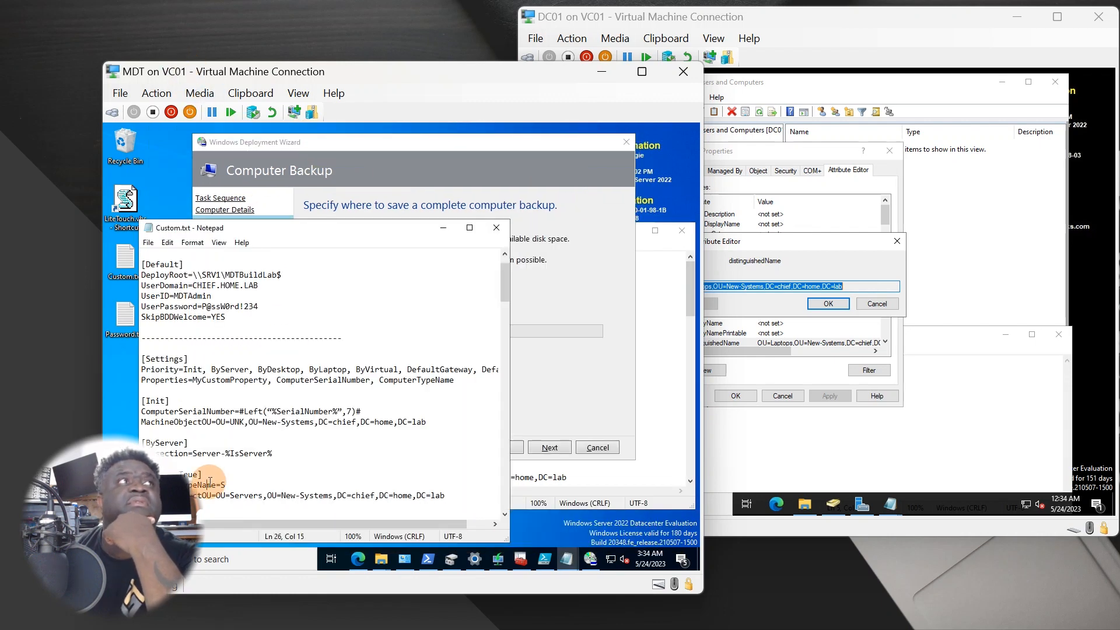
{"action": "left_click", "coordinate": [627, 489]}
{"action": "left_click_drag", "start_coordinate": [523, 236], "coordinate": [521, 266]}
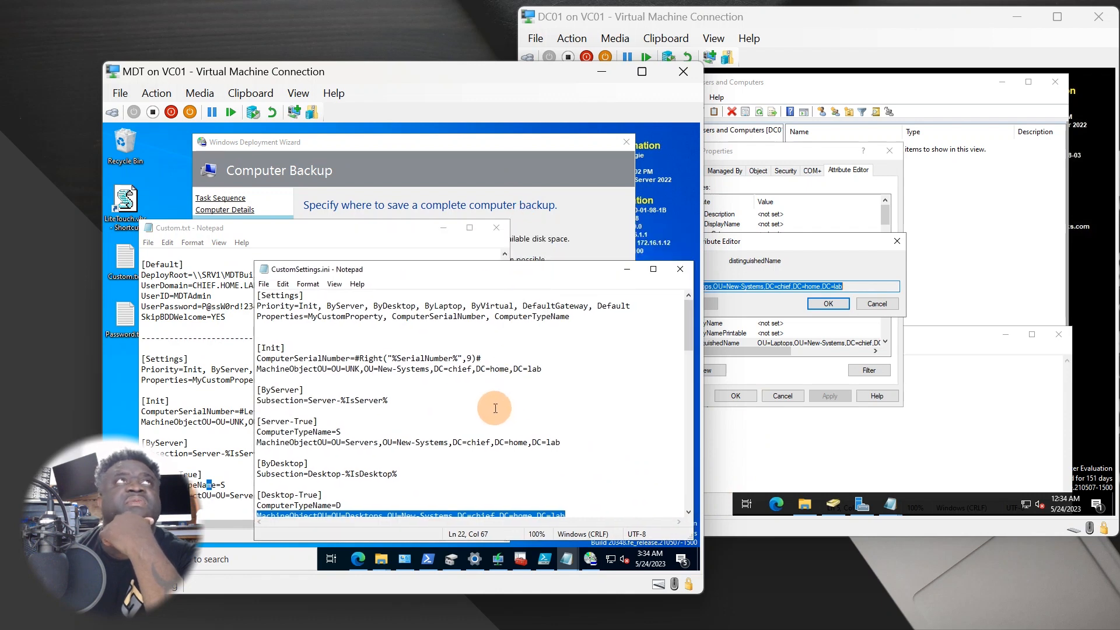
Step: Review the Default section of CustomSettings.ini and add two new lines after the final MachineObjectOU entry
{"action": "scroll", "coordinate": [492, 407], "scroll_direction": "down", "scroll_amount": 15}
{"action": "scroll", "coordinate": [462, 381], "scroll_direction": "down", "scroll_amount": 8}
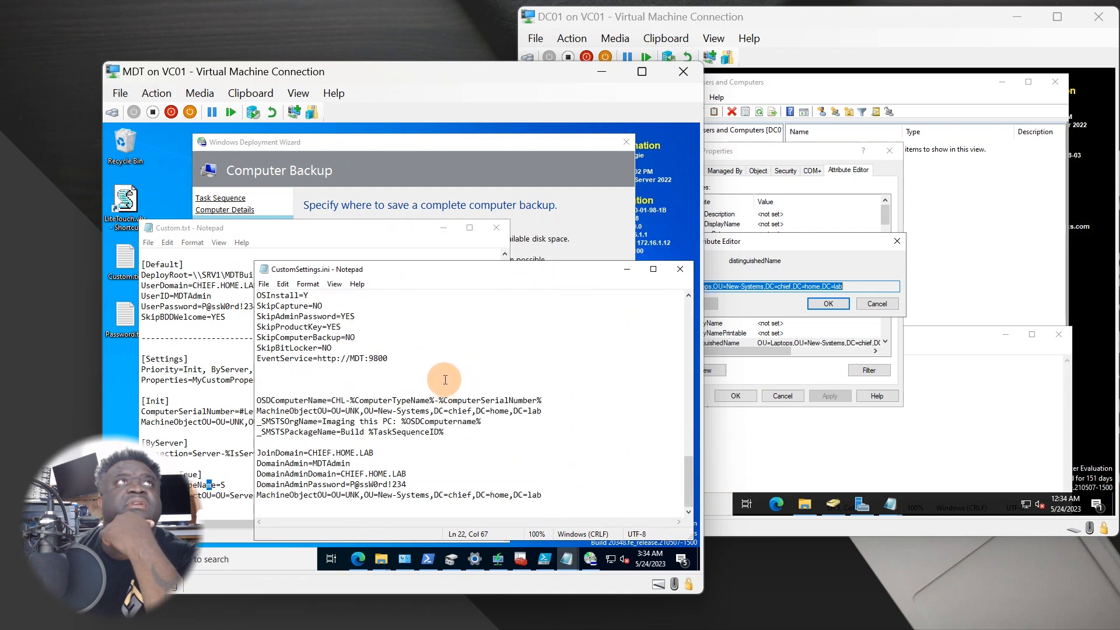
{"action": "scroll", "coordinate": [301, 393], "scroll_direction": "up", "scroll_amount": 3}
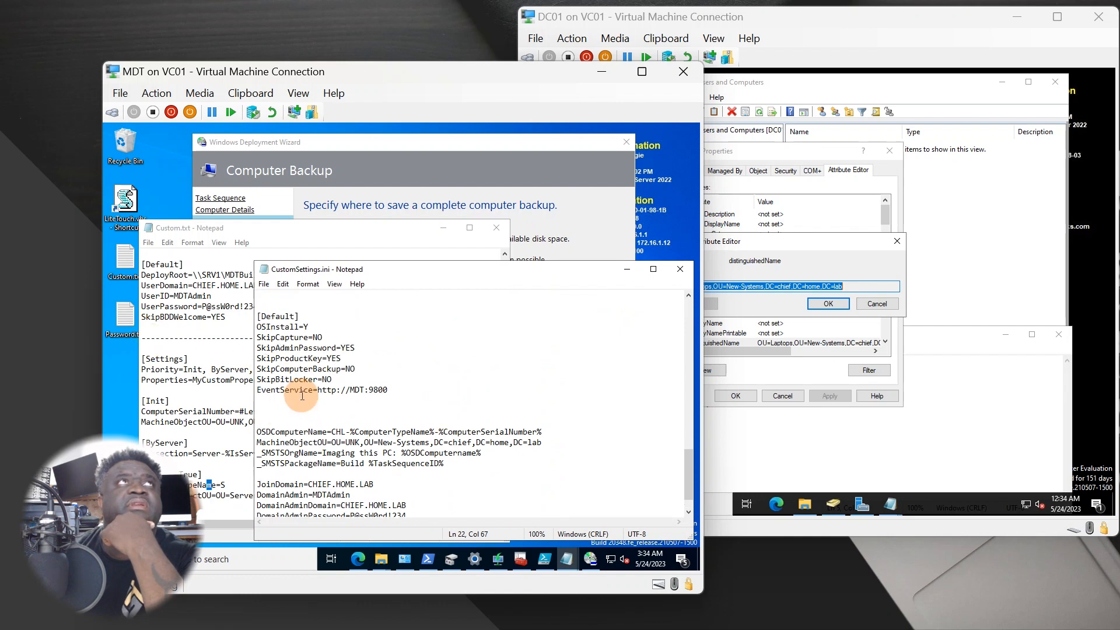
{"action": "scroll", "coordinate": [302, 400], "scroll_direction": "down", "scroll_amount": 3}
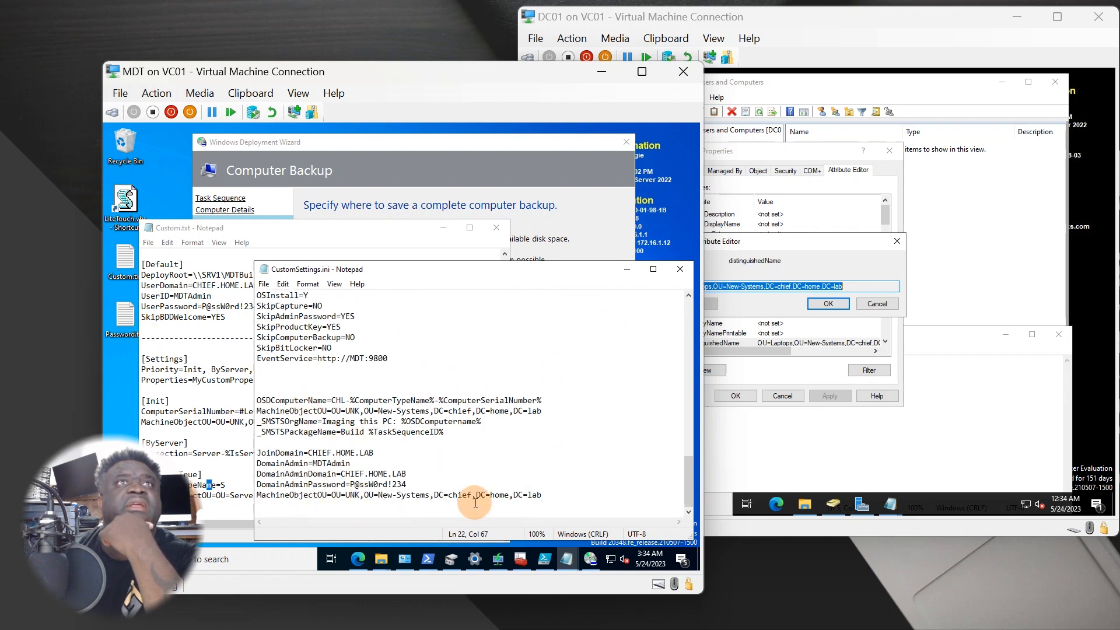
{"action": "left_click", "coordinate": [575, 497]}
{"action": "key", "text": "Return"}
{"action": "key", "text": "Return"}
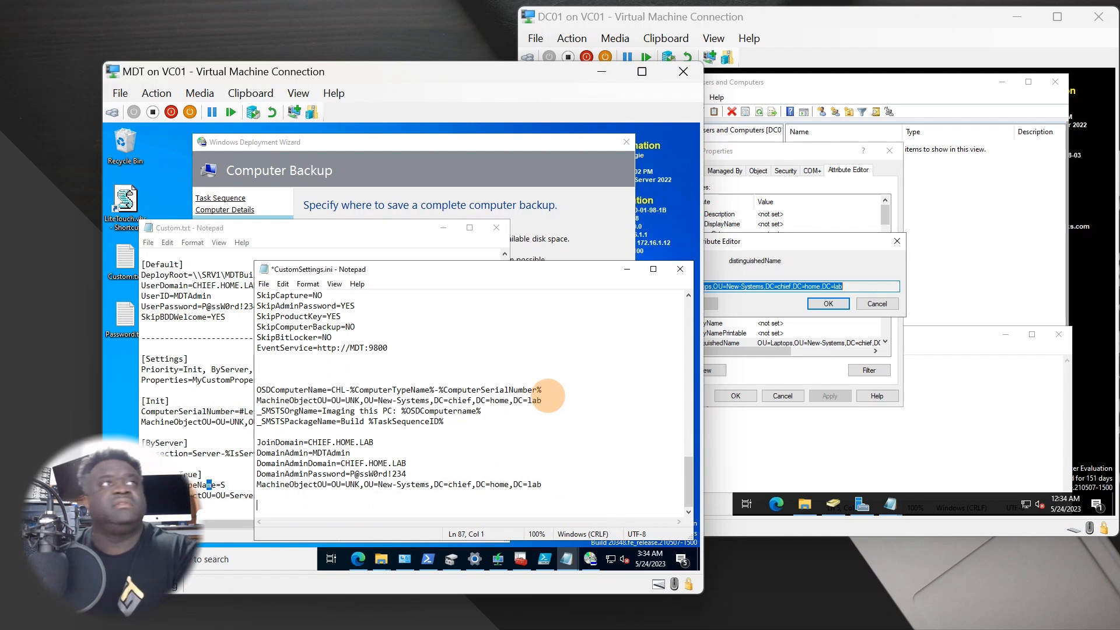
Step: Copy the SkipComputerBackup=YES line from the Default section of Custom.txt
{"action": "left_click", "coordinate": [221, 421]}
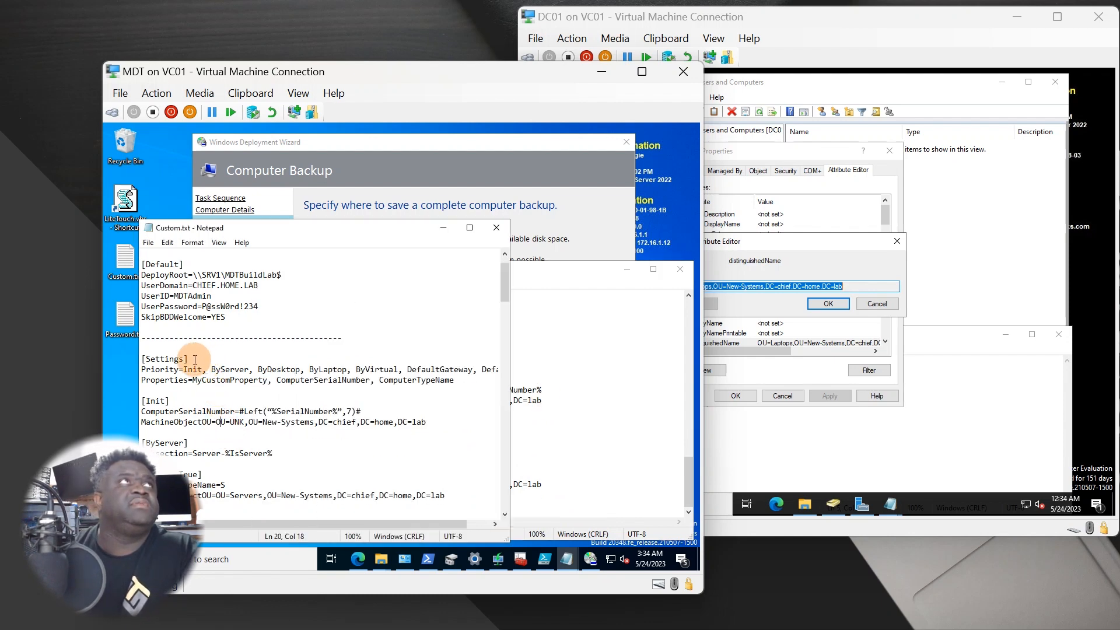
{"action": "scroll", "coordinate": [195, 359], "scroll_direction": "up", "scroll_amount": 1}
{"action": "scroll", "coordinate": [192, 367], "scroll_direction": "down", "scroll_amount": 1}
{"action": "scroll", "coordinate": [211, 388], "scroll_direction": "down", "scroll_amount": 15}
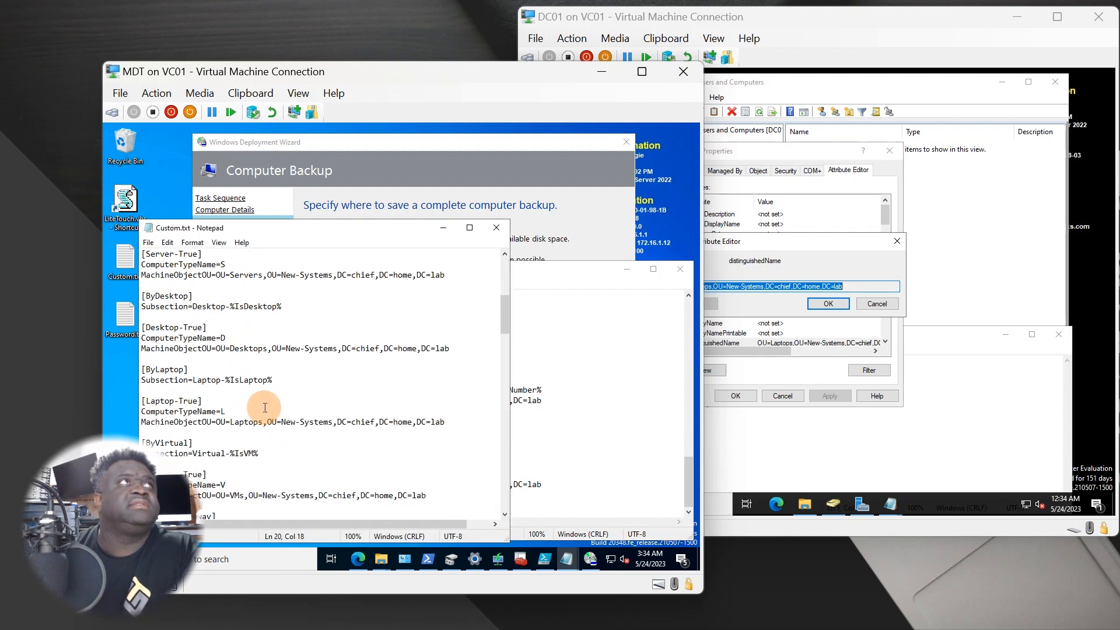
{"action": "scroll", "coordinate": [273, 398], "scroll_direction": "down", "scroll_amount": 9}
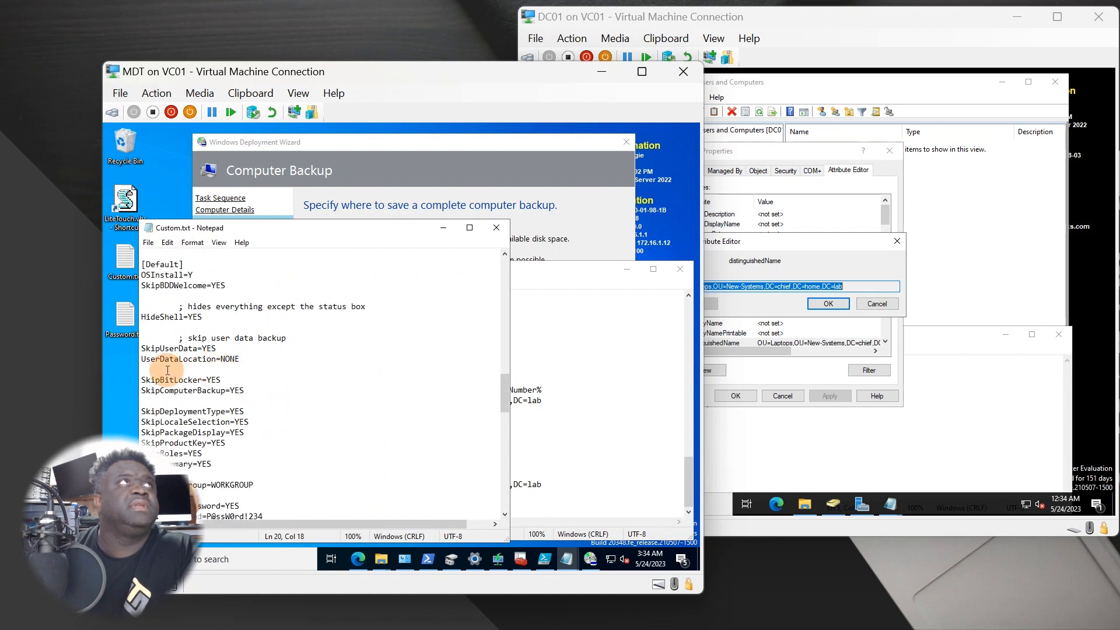
{"action": "scroll", "coordinate": [168, 368], "scroll_direction": "down", "scroll_amount": 1}
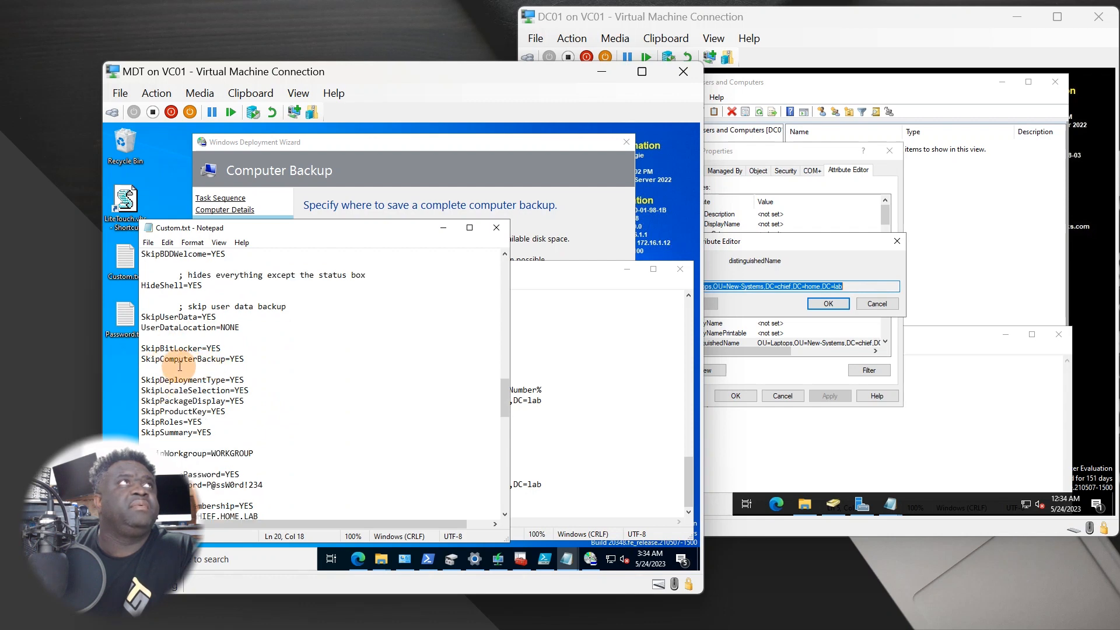
{"action": "left_click_drag", "start_coordinate": [245, 359], "coordinate": [139, 358]}
{"action": "key", "text": "ctrl+c"}
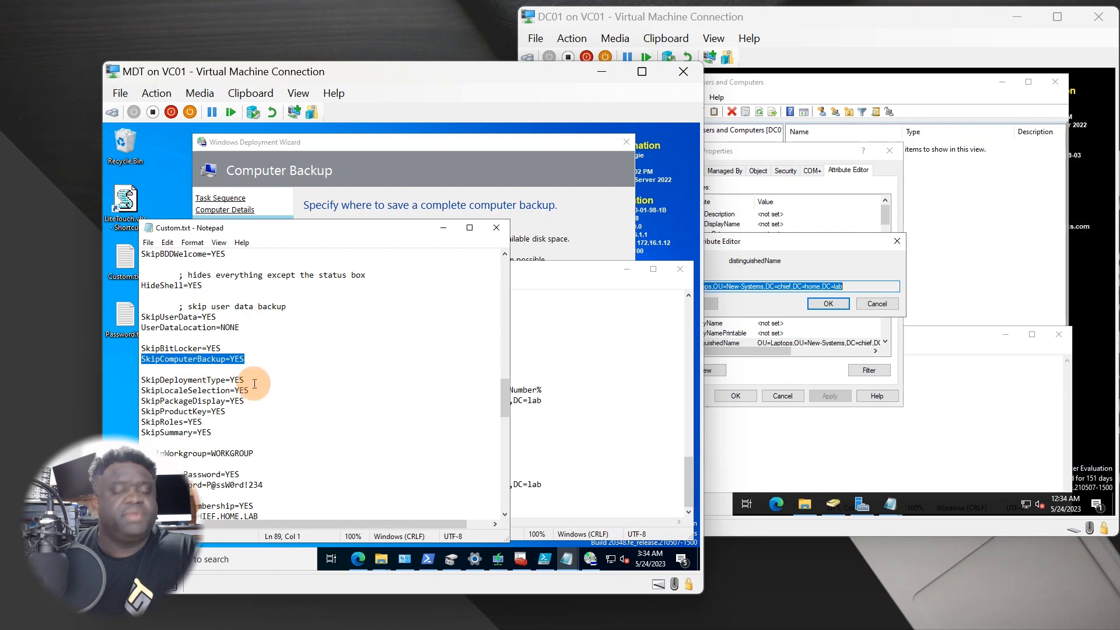
Step: Paste SkipComputerBackup=YES into CustomSettings.ini below the final MachineObjectOU entry, leaving a blank line between them
{"action": "left_click", "coordinate": [509, 457]}
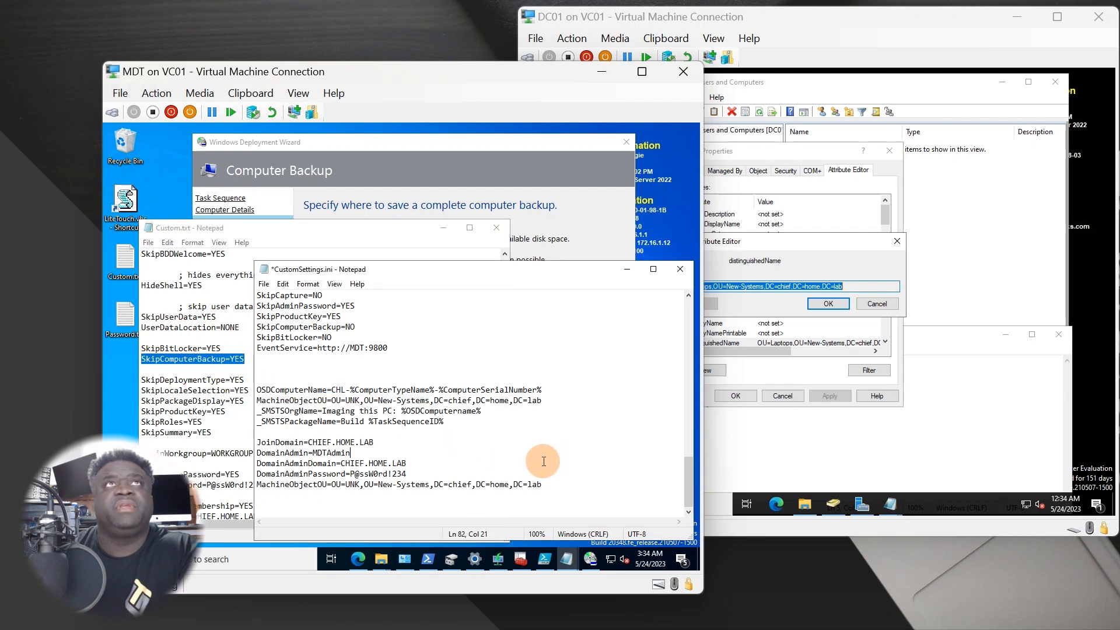
{"action": "left_click", "coordinate": [593, 489]}
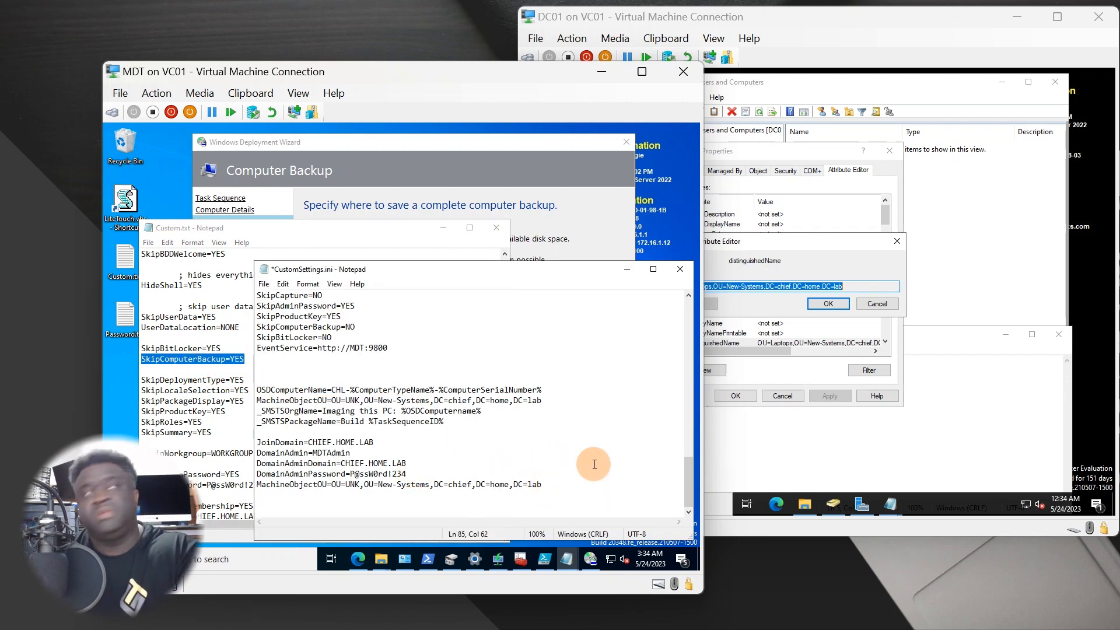
{"action": "key", "text": "Return"}
{"action": "key", "text": "Return"}
{"action": "key", "text": "ctrl+v"}
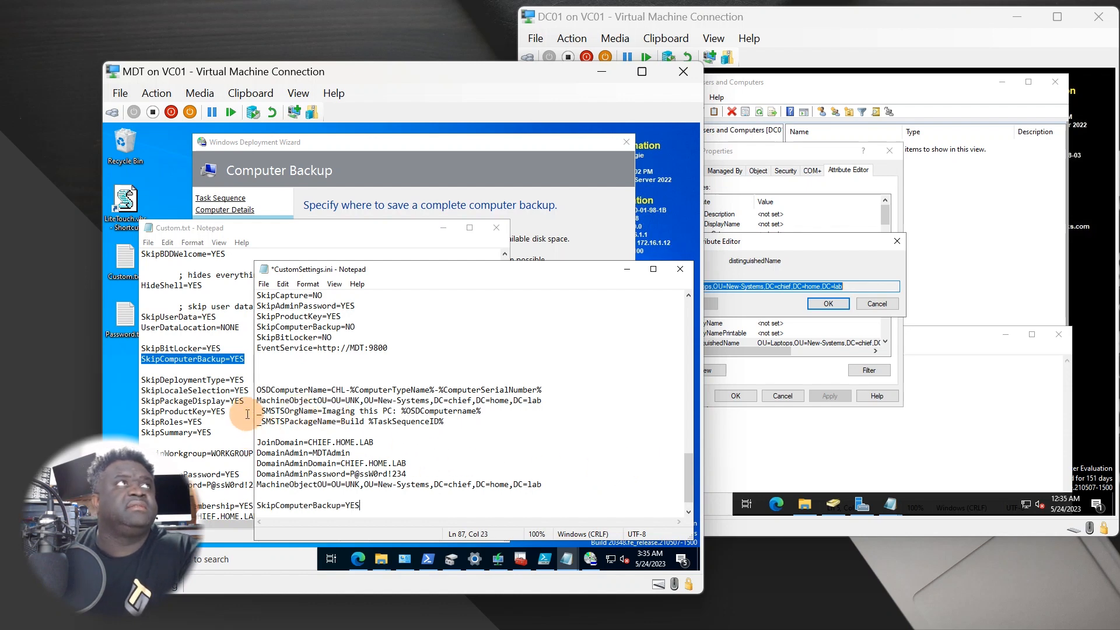
Step: Compare the wizard's Computer Backup page with the skip settings in CustomSettings.ini and the lower part of Custom.txt's Default section
{"action": "left_click", "coordinate": [243, 158]}
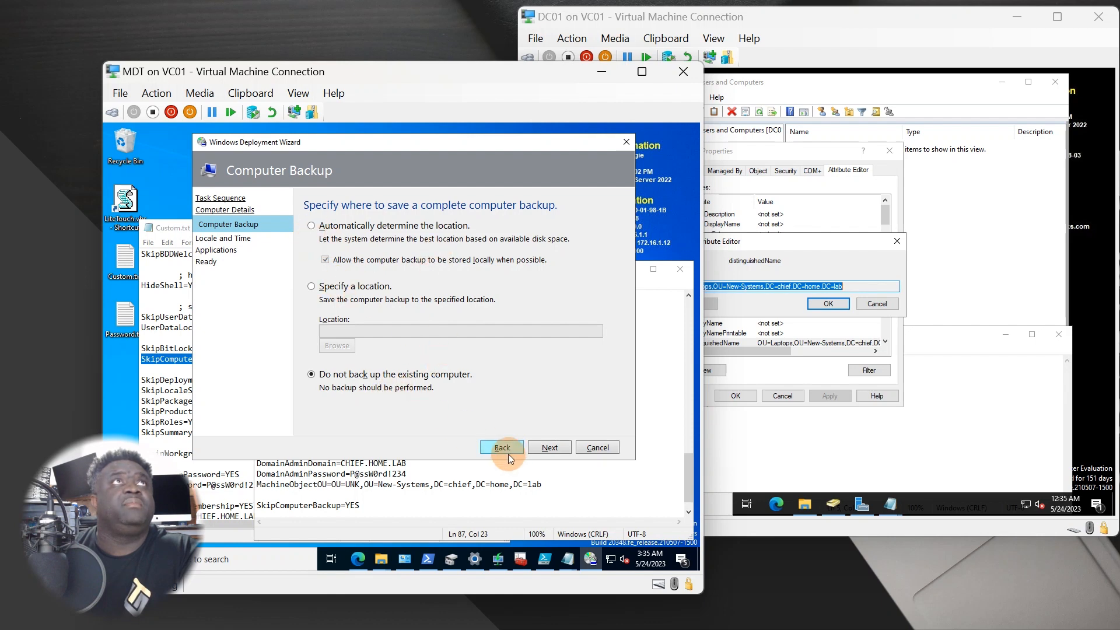
{"action": "left_click", "coordinate": [632, 477]}
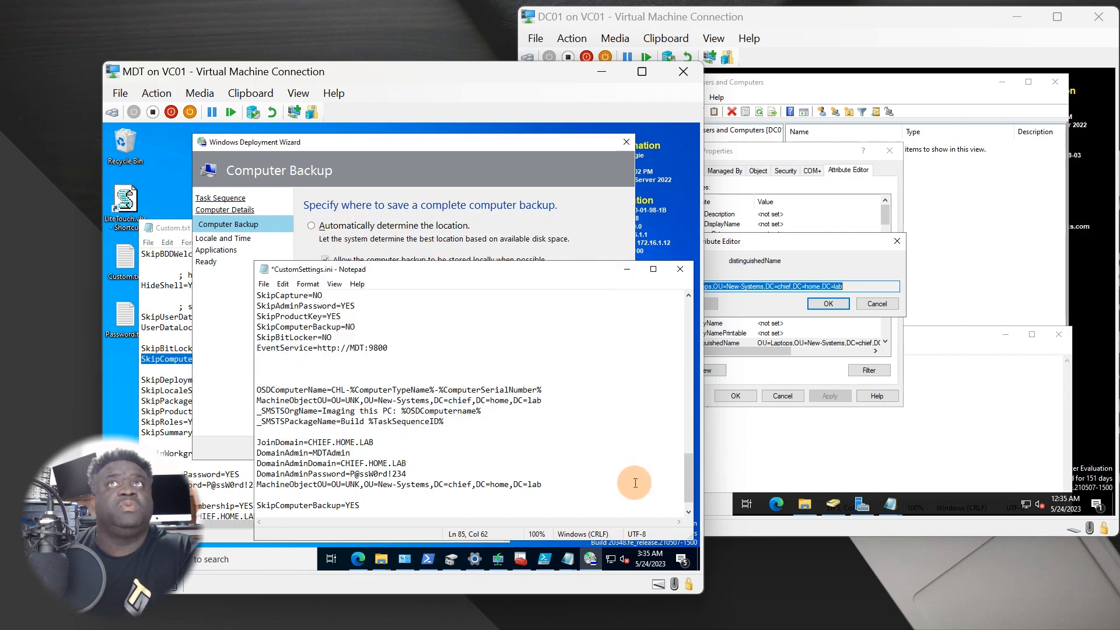
{"action": "left_click", "coordinate": [170, 390]}
{"action": "scroll", "coordinate": [186, 385], "scroll_direction": "down", "scroll_amount": 1}
{"action": "scroll", "coordinate": [192, 384], "scroll_direction": "down", "scroll_amount": 6}
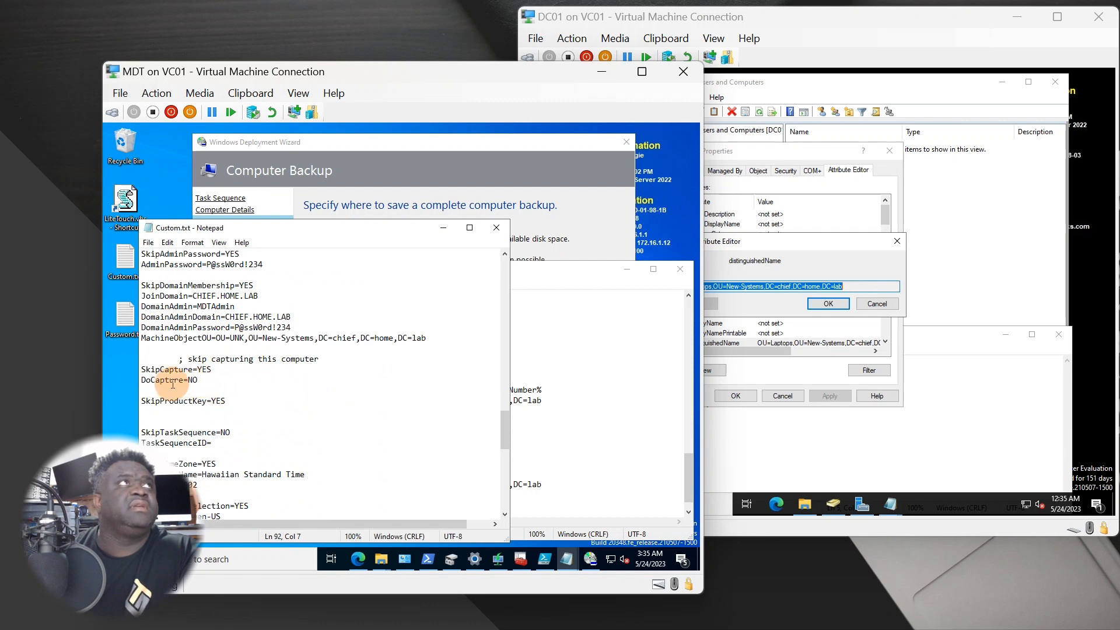
{"action": "left_click", "coordinate": [581, 444]}
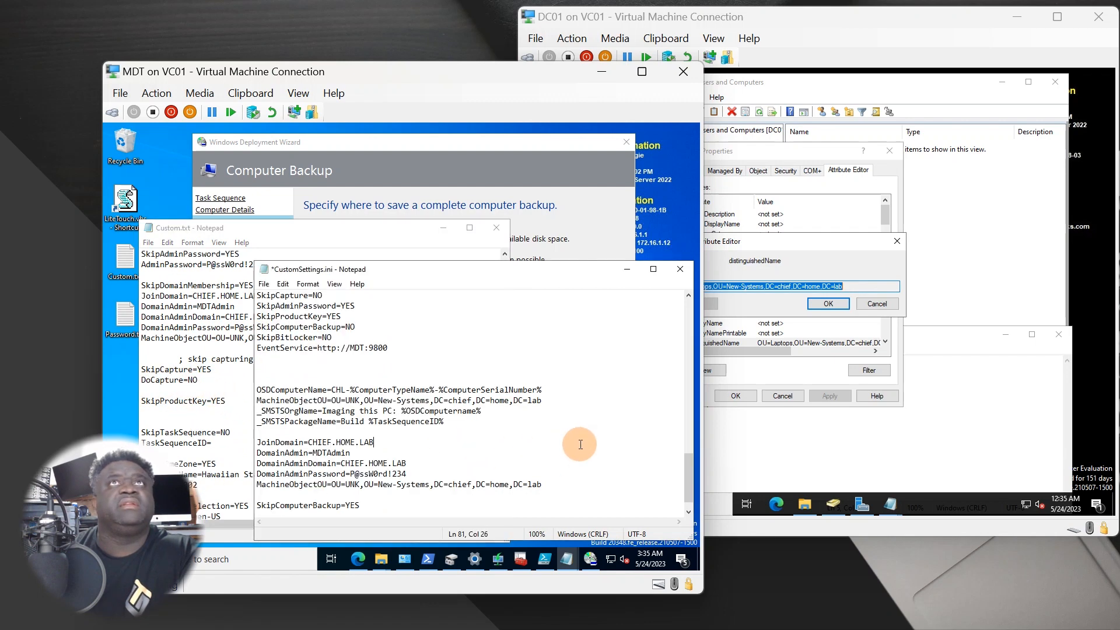
{"action": "left_click", "coordinate": [418, 166]}
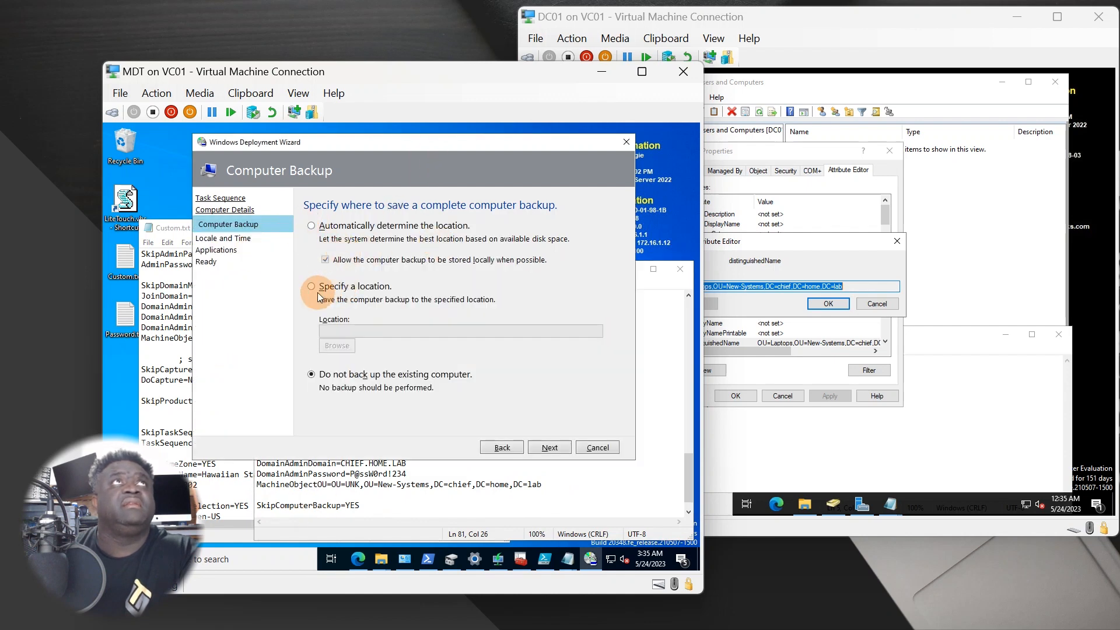
Step: Save CustomSettings.ini and close the open Windows Deployment Wizard
{"action": "left_click", "coordinate": [378, 484]}
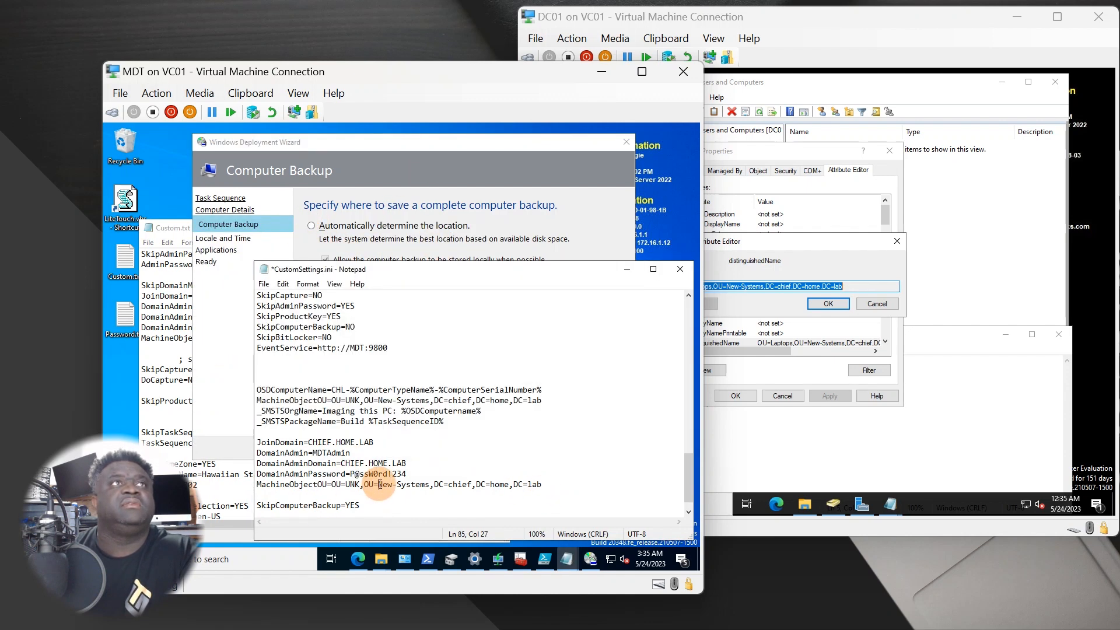
{"action": "left_click", "coordinate": [265, 284]}
{"action": "left_click", "coordinate": [283, 336]}
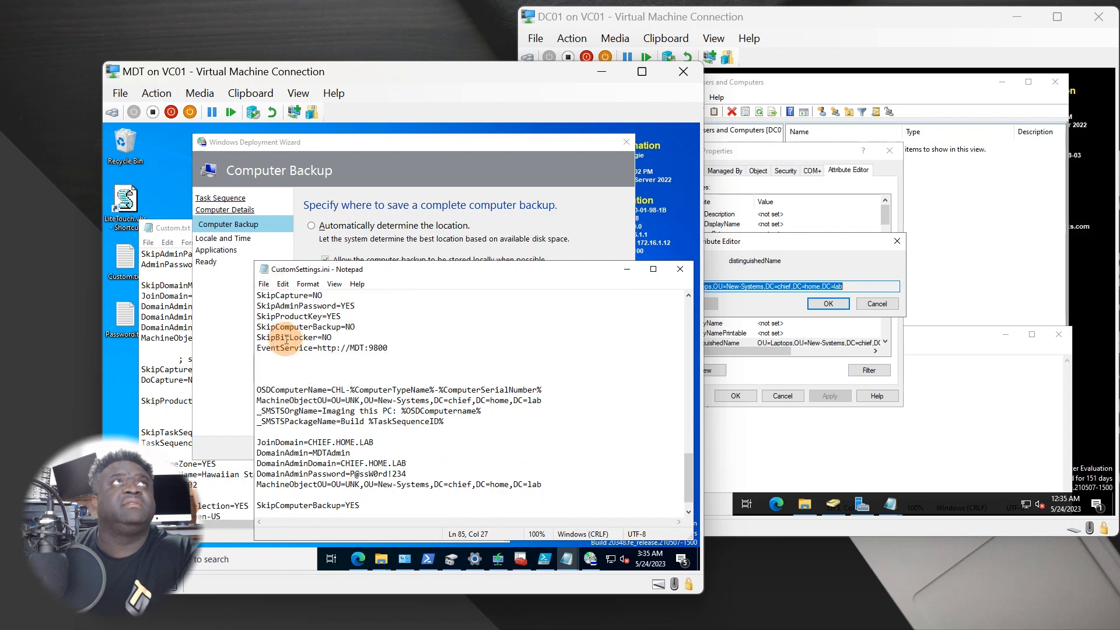
{"action": "left_click", "coordinate": [650, 440]}
{"action": "left_click", "coordinate": [573, 166]}
{"action": "left_click", "coordinate": [626, 144]}
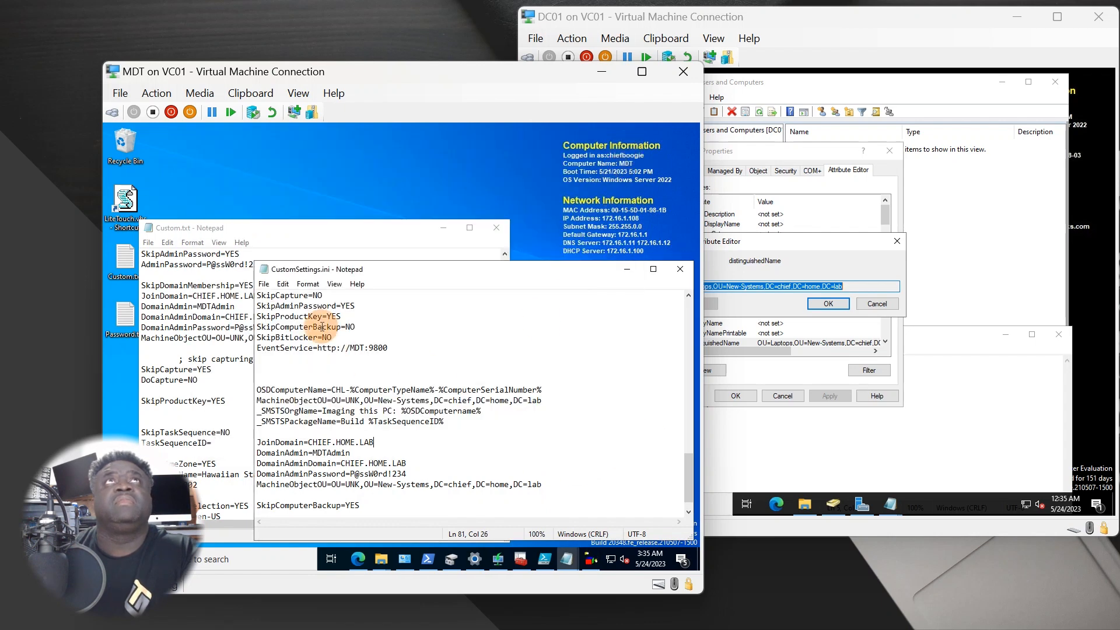
Step: Relaunch the LiteTouch.vbs shortcut and choose to ignore the in-progress deployment and start a new one
{"action": "left_click", "coordinate": [147, 195]}
{"action": "double_click", "coordinate": [142, 196]}
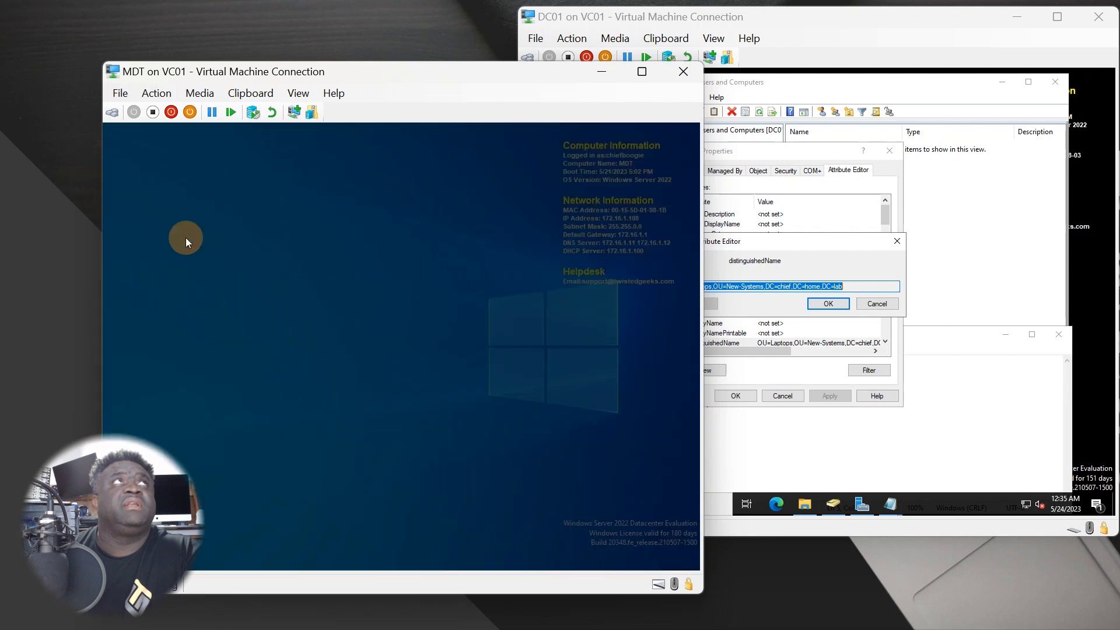
{"action": "left_click", "coordinate": [401, 417]}
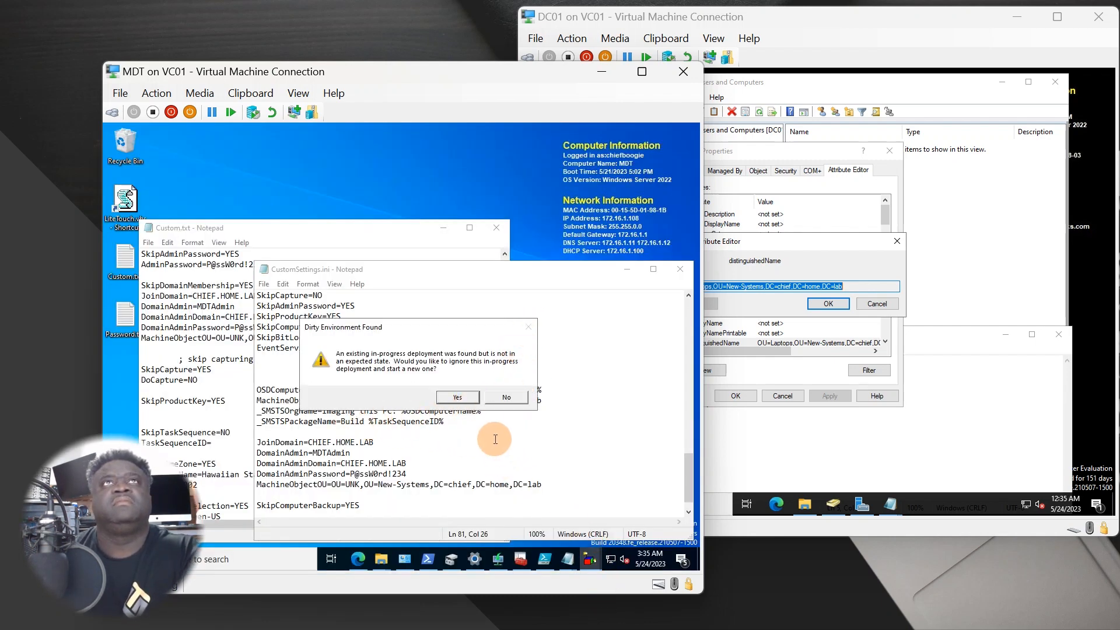
{"action": "left_click", "coordinate": [457, 397]}
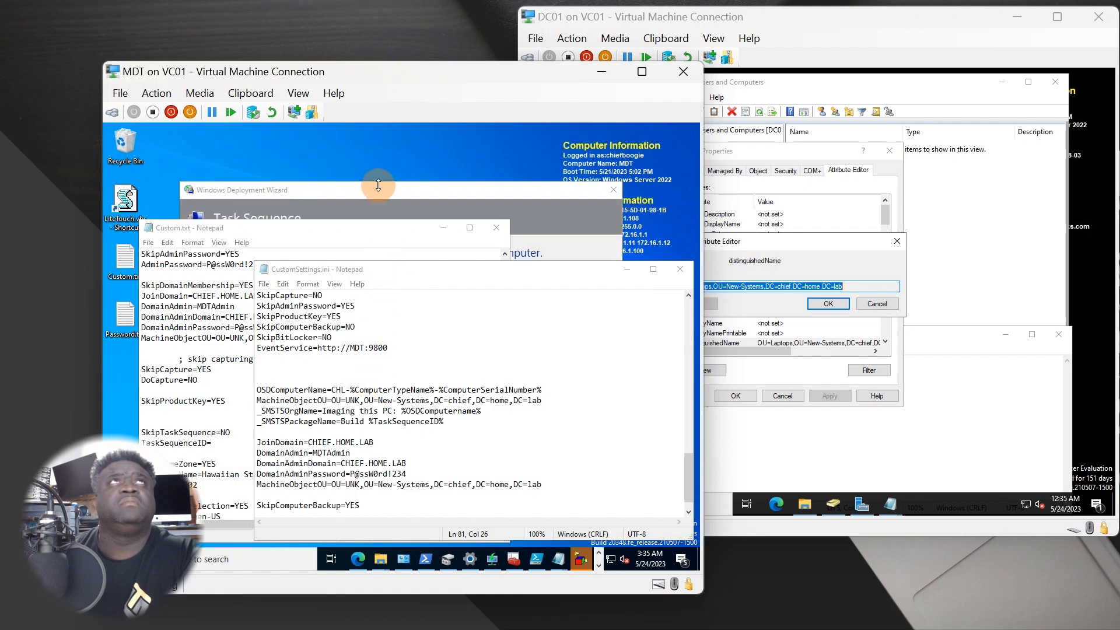
Step: Select the Deploy Windows 10 x64 - (Fresh Build) task sequence and advance through Computer Details to the following wizard page
{"action": "left_click", "coordinate": [378, 188]}
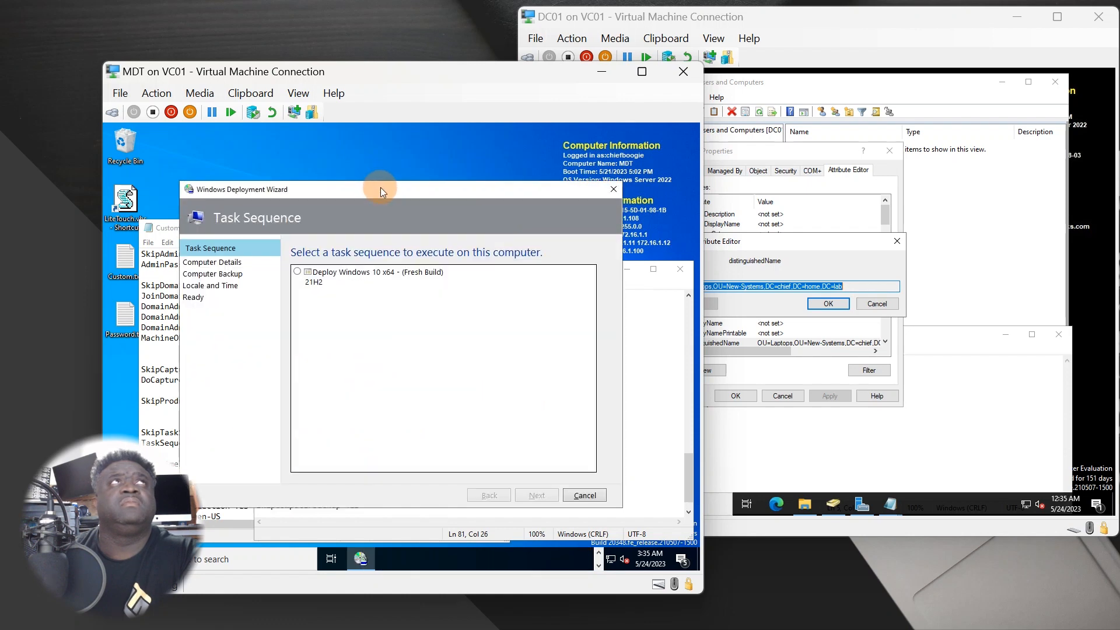
{"action": "left_click", "coordinate": [299, 279]}
{"action": "left_click", "coordinate": [517, 499]}
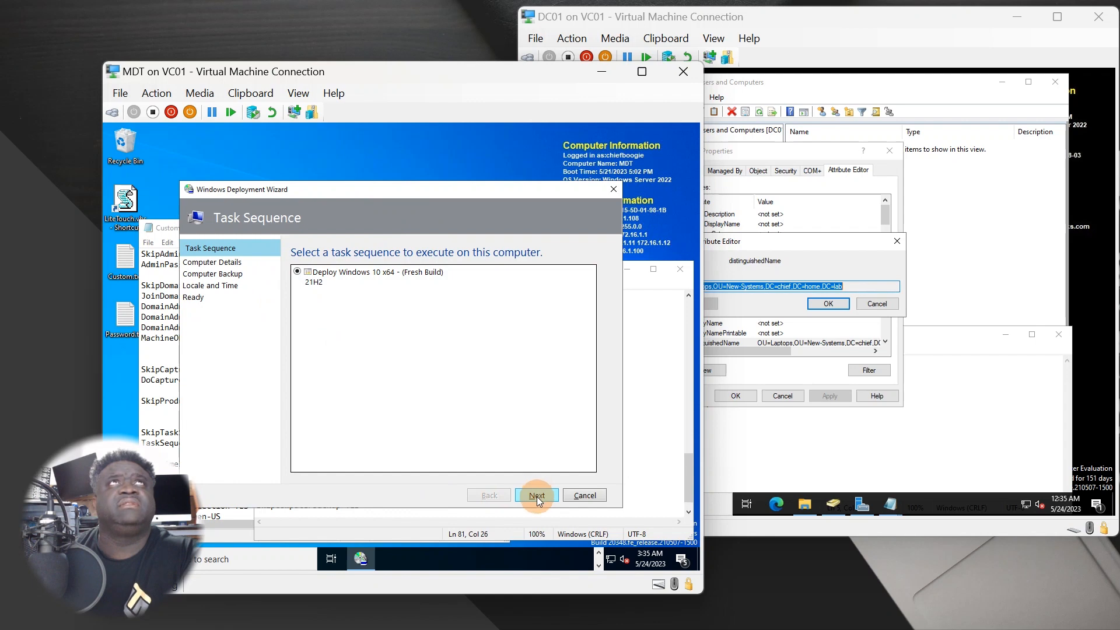
{"action": "left_click", "coordinate": [431, 263]}
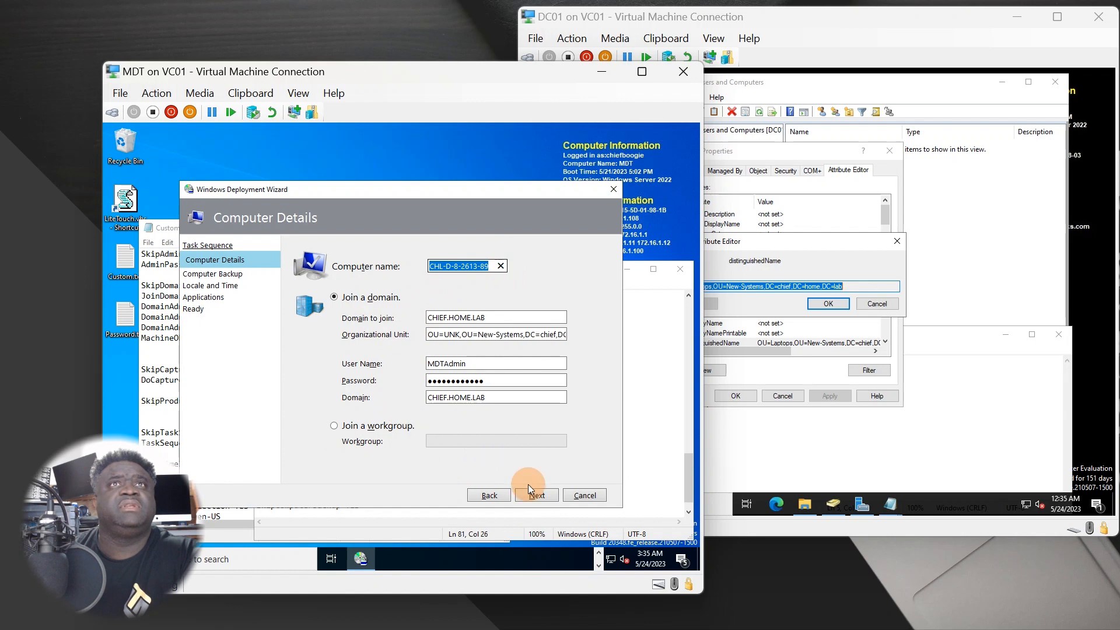
{"action": "left_click", "coordinate": [530, 498]}
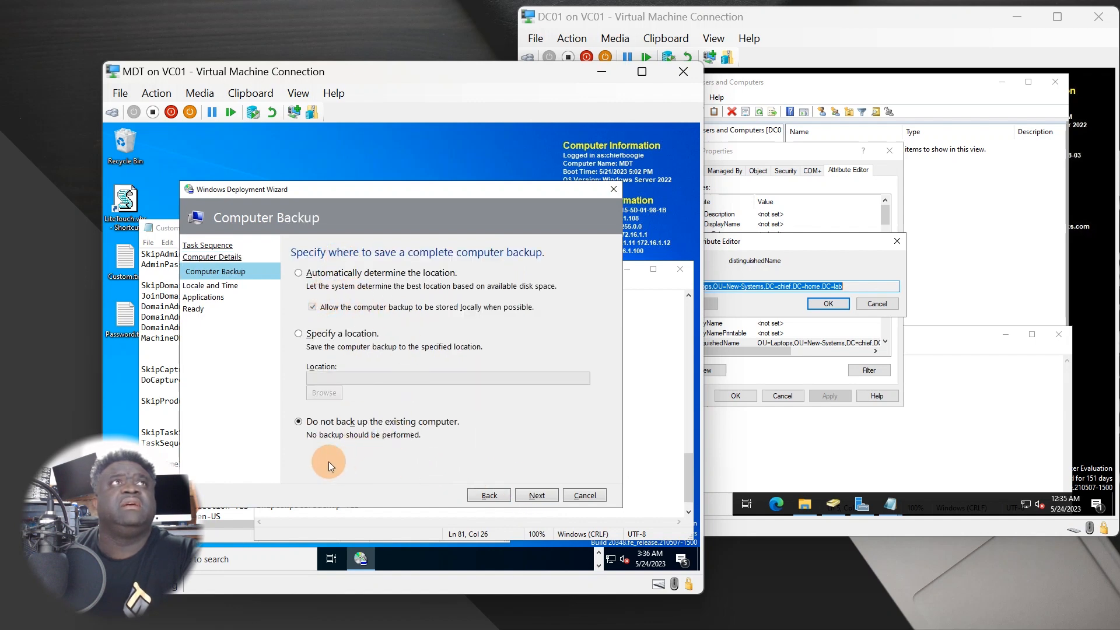
Step: Move the deployment wizard higher on the desktop and compare its Computer Backup page with the settings at the end of CustomSettings.ini
{"action": "left_click_drag", "start_coordinate": [445, 190], "coordinate": [474, 138]}
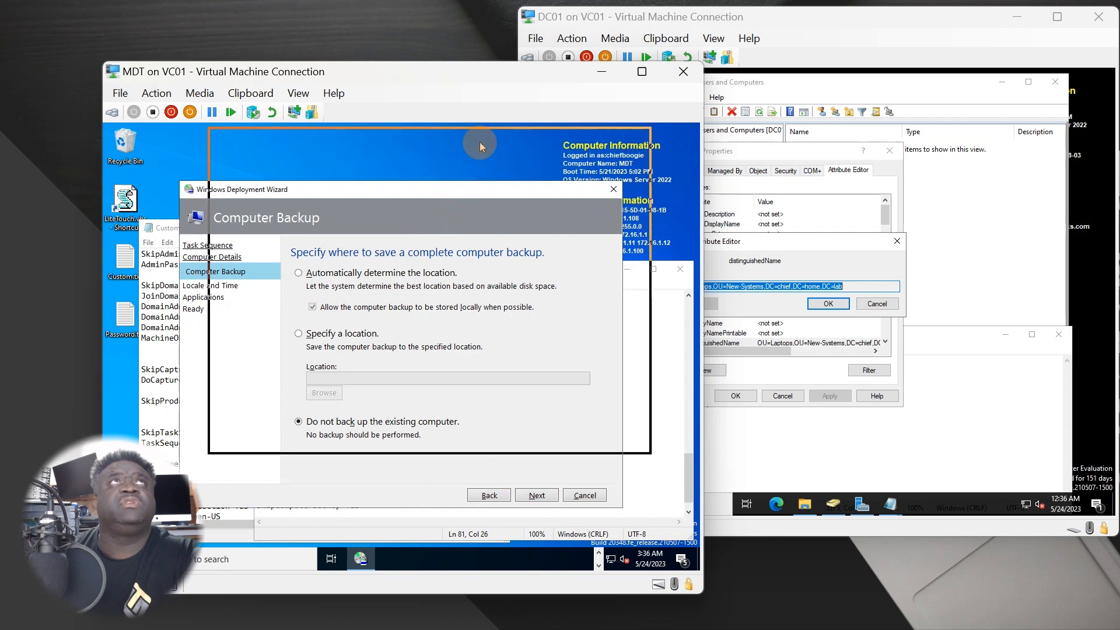
{"action": "left_click", "coordinate": [636, 527]}
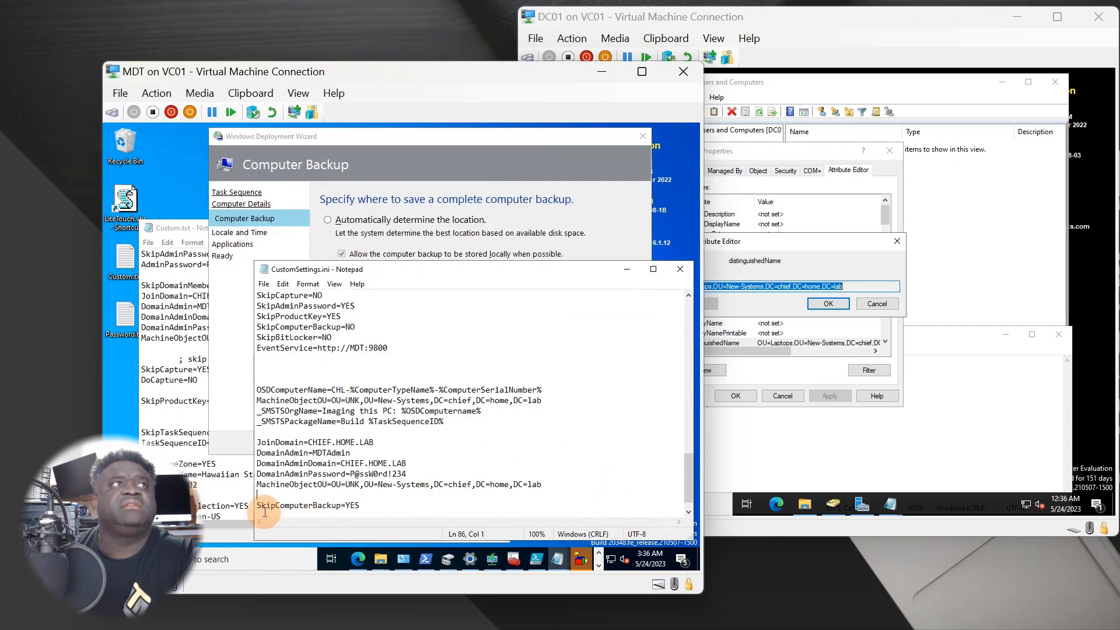
{"action": "left_click", "coordinate": [169, 394]}
{"action": "left_click", "coordinate": [448, 140]}
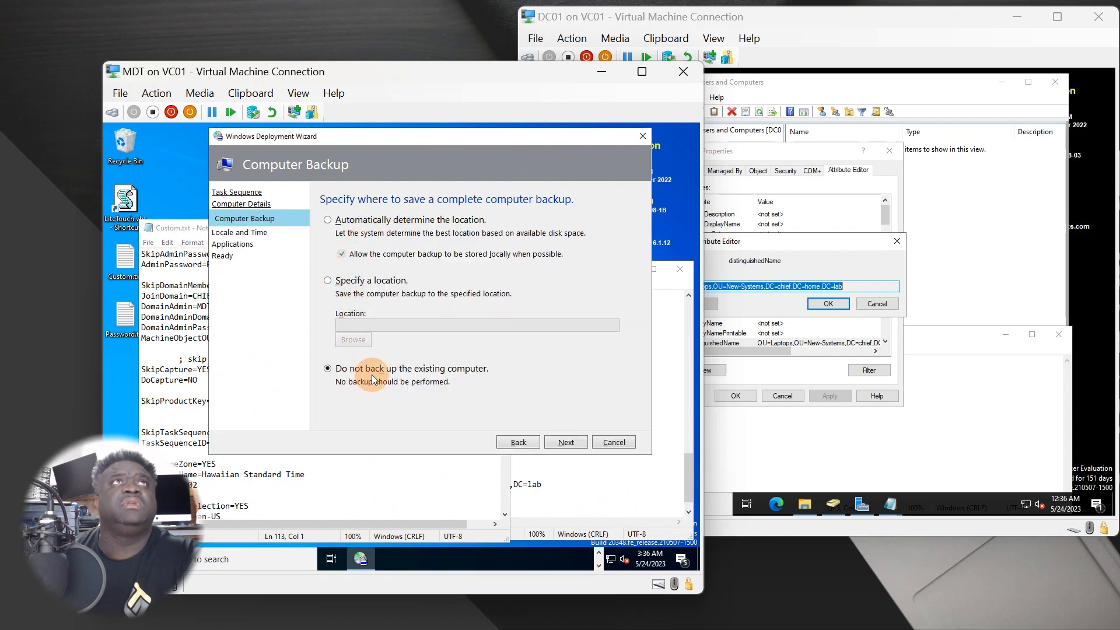
{"action": "left_click", "coordinate": [521, 496]}
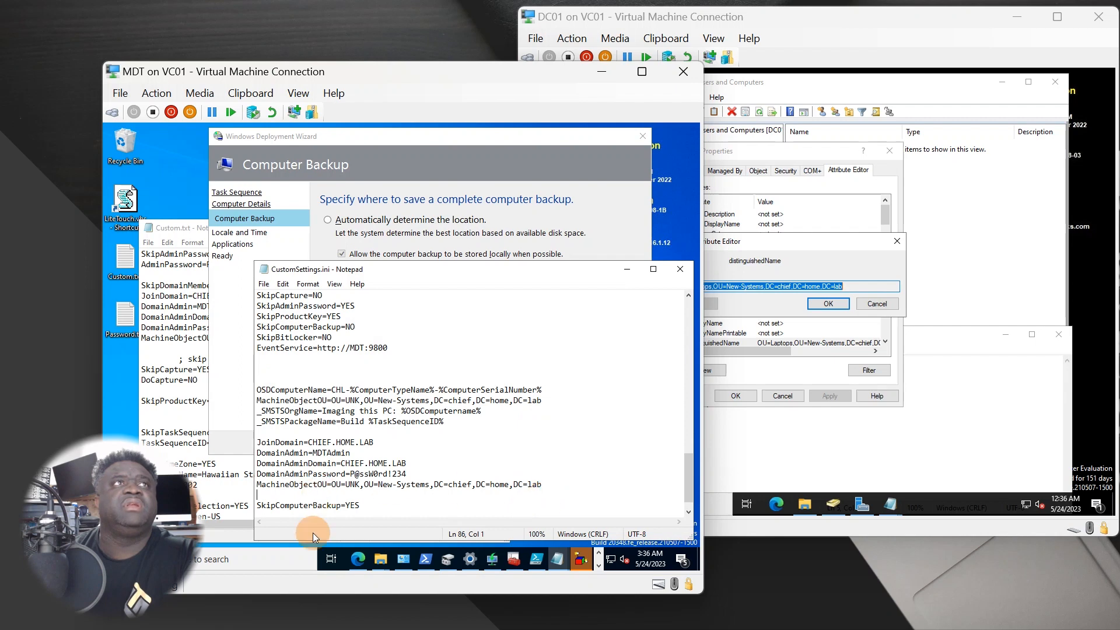
Step: Examine the rest of Custom.txt, from the domain membership entries down to the deployment screen display settings
{"action": "left_click", "coordinate": [170, 327]}
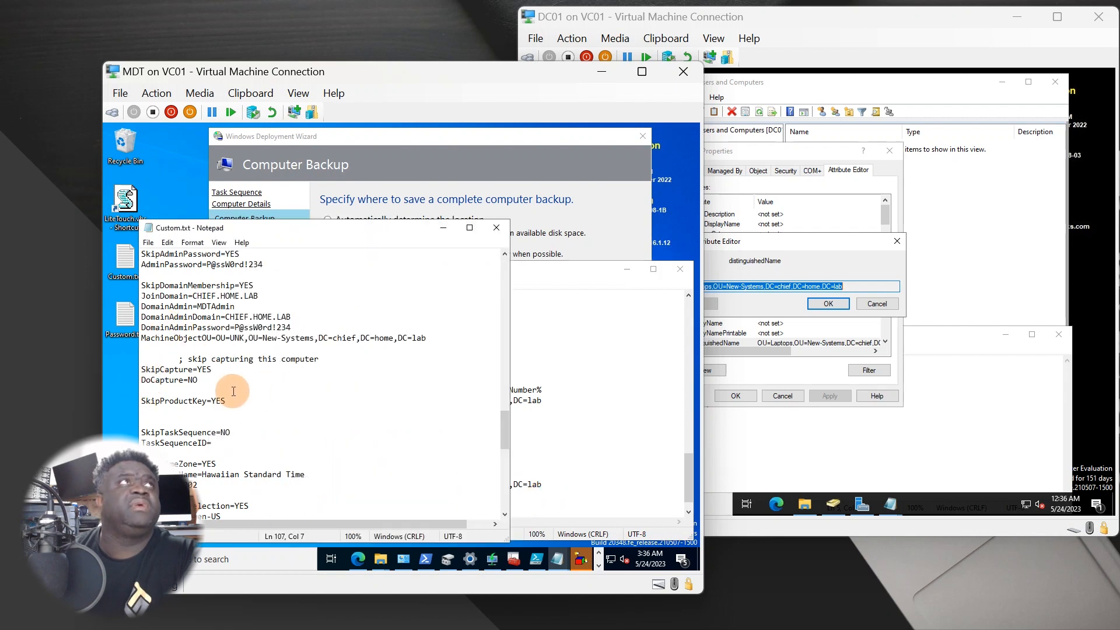
{"action": "scroll", "coordinate": [225, 386], "scroll_direction": "down", "scroll_amount": 7}
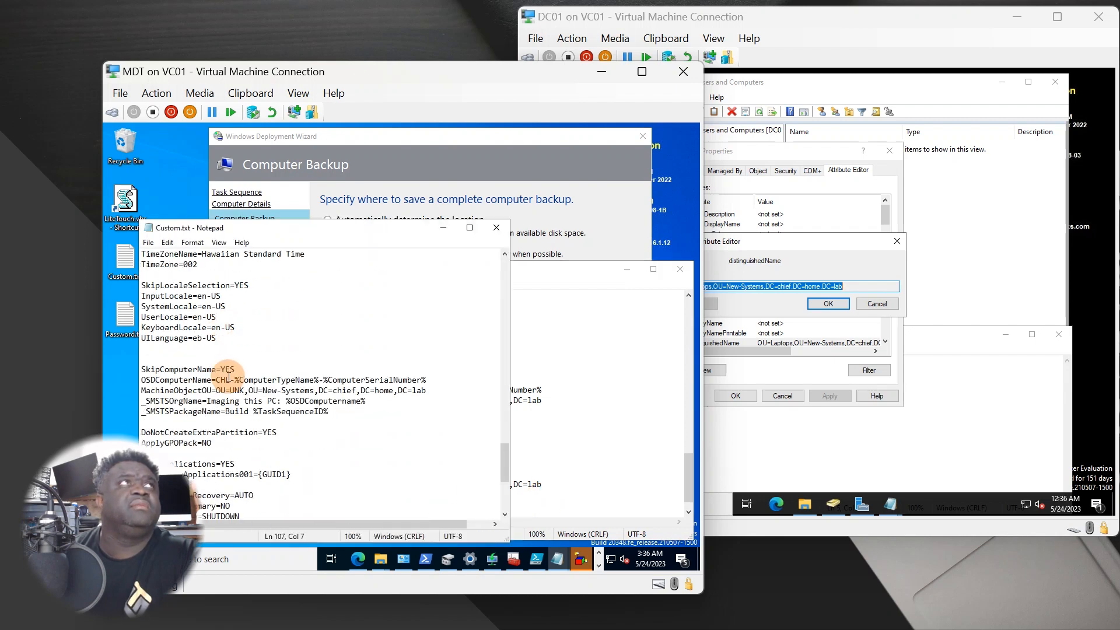
{"action": "scroll", "coordinate": [228, 378], "scroll_direction": "down", "scroll_amount": 3}
{"action": "scroll", "coordinate": [228, 377], "scroll_direction": "down", "scroll_amount": 1}
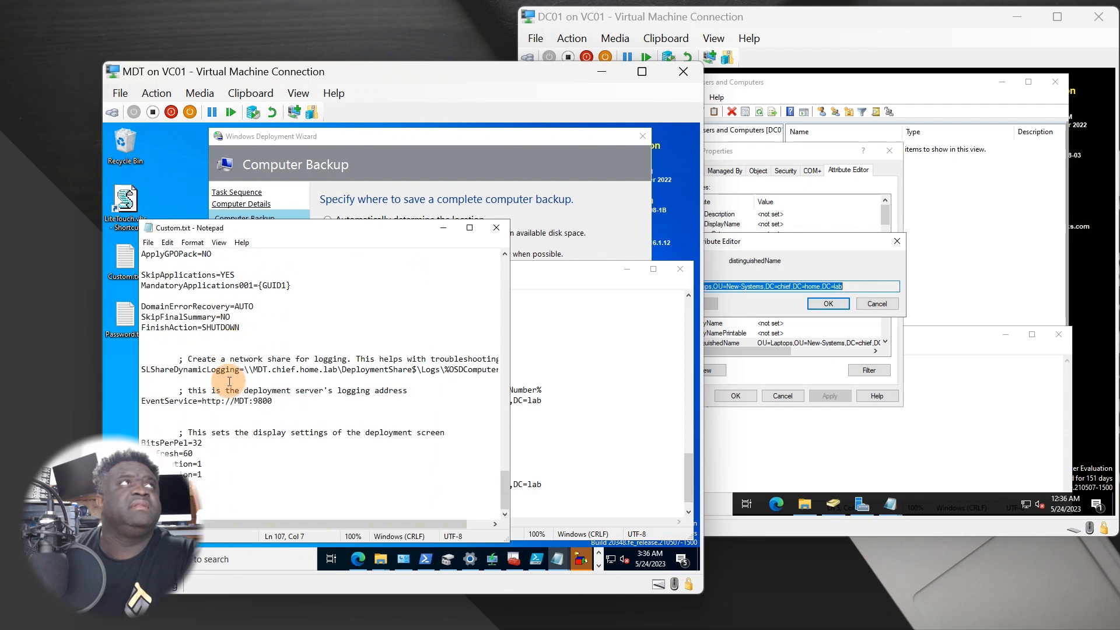
Step: Reposition the Custom.txt window and review its entries back up to the location sections, looking for backup-related skip settings in the Default section
{"action": "left_click_drag", "start_coordinate": [311, 234], "coordinate": [377, 221]}
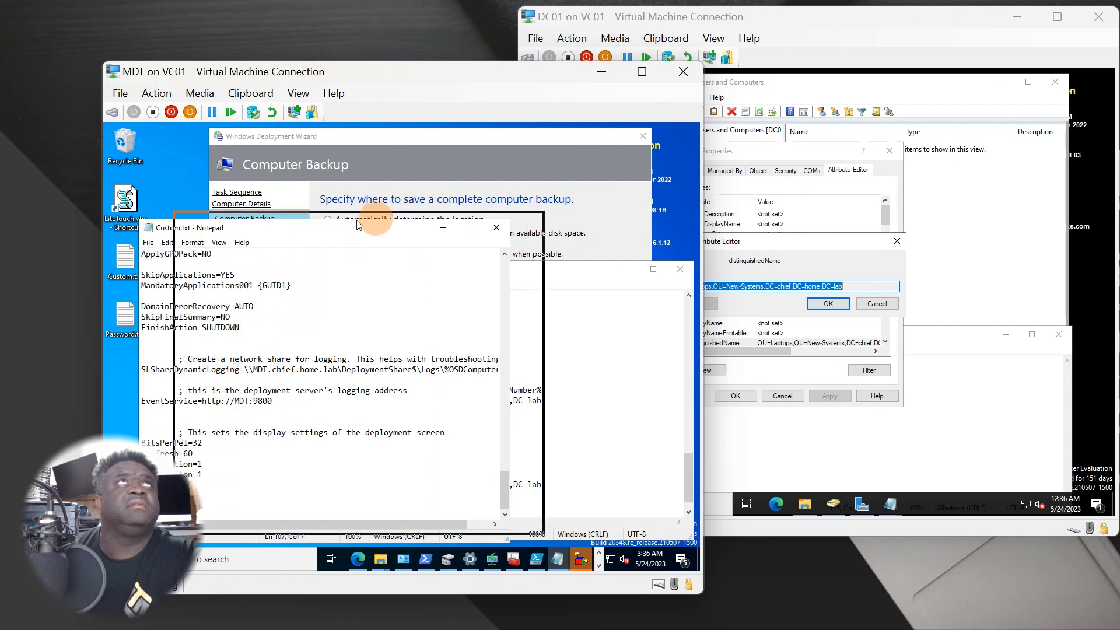
{"action": "scroll", "coordinate": [332, 493], "scroll_direction": "up", "scroll_amount": 2}
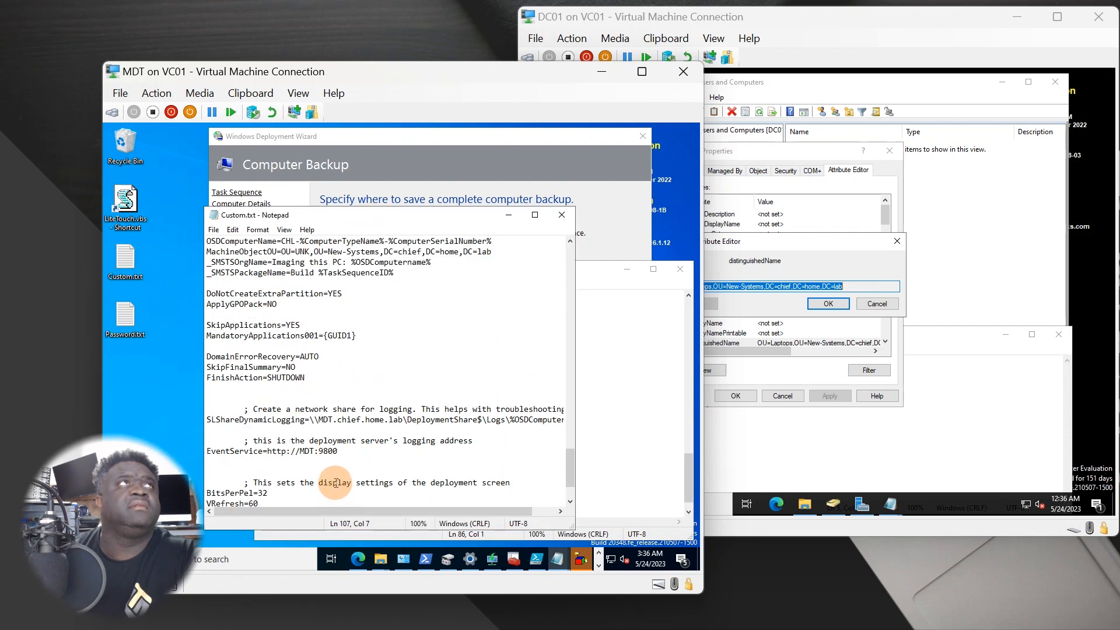
{"action": "scroll", "coordinate": [332, 490], "scroll_direction": "up", "scroll_amount": 2}
{"action": "scroll", "coordinate": [317, 443], "scroll_direction": "up", "scroll_amount": 3}
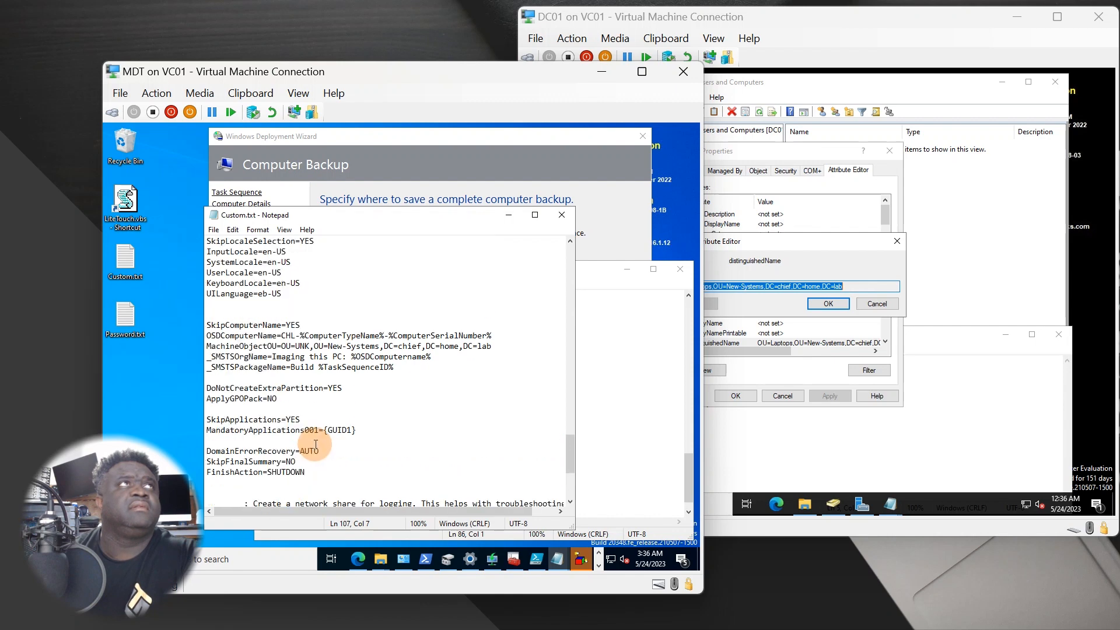
{"action": "scroll", "coordinate": [315, 444], "scroll_direction": "up", "scroll_amount": 1}
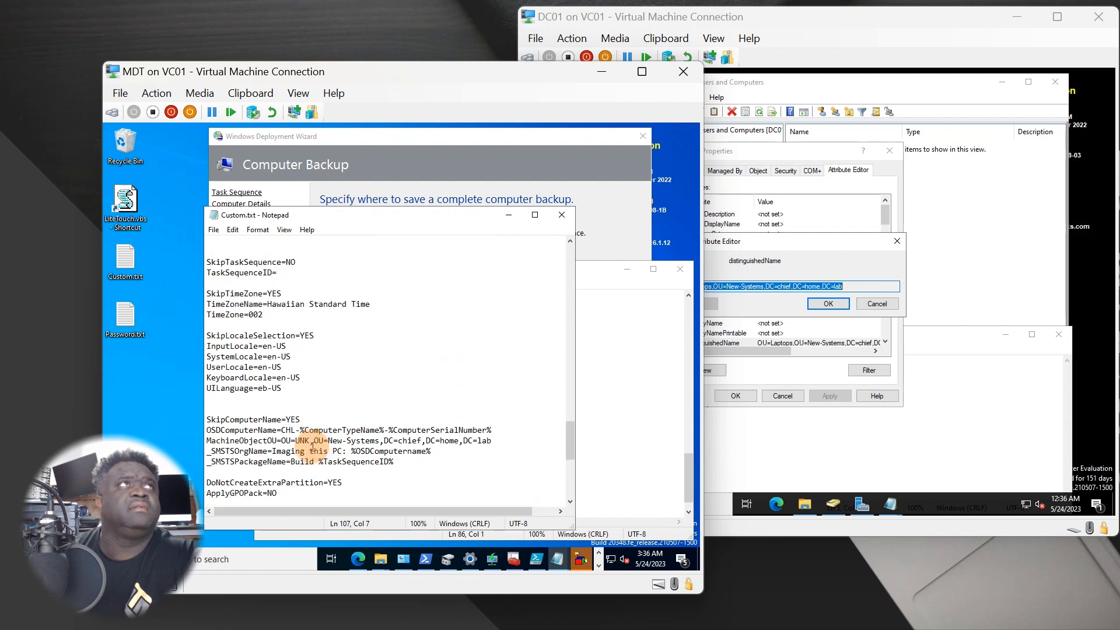
{"action": "scroll", "coordinate": [311, 447], "scroll_direction": "up", "scroll_amount": 1}
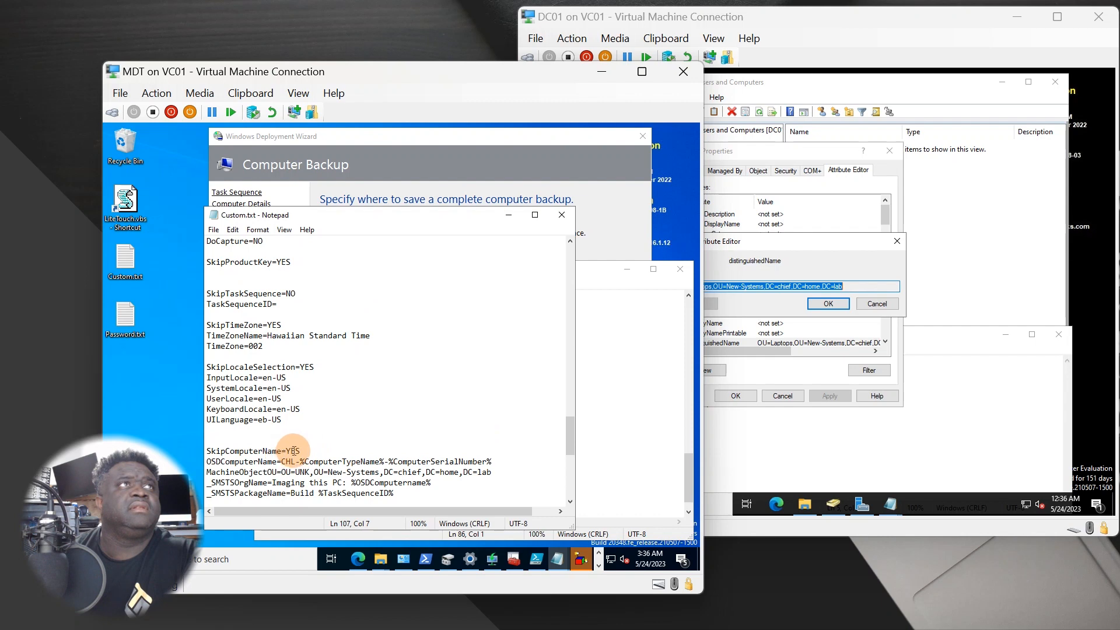
{"action": "scroll", "coordinate": [294, 450], "scroll_direction": "up", "scroll_amount": 1}
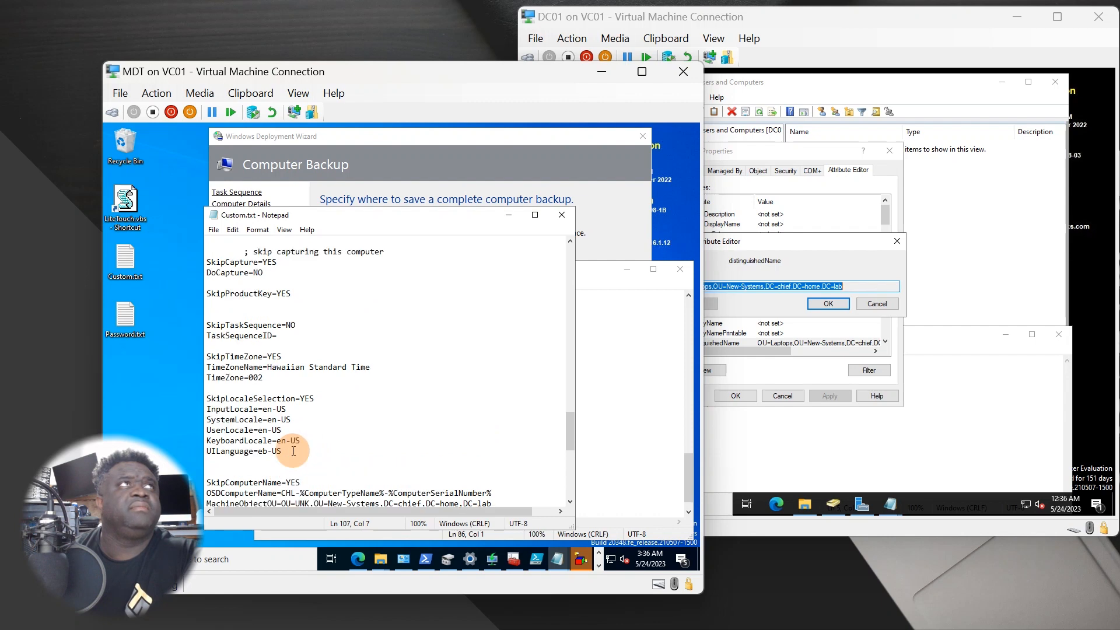
{"action": "scroll", "coordinate": [273, 398], "scroll_direction": "up", "scroll_amount": 2}
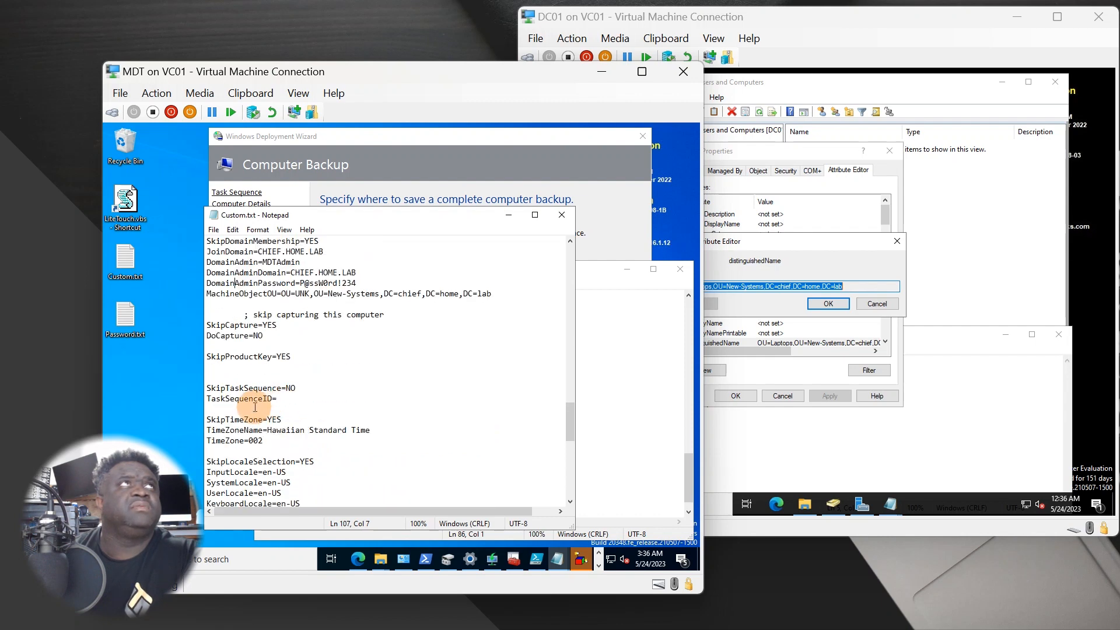
{"action": "scroll", "coordinate": [259, 396], "scroll_direction": "up", "scroll_amount": 2}
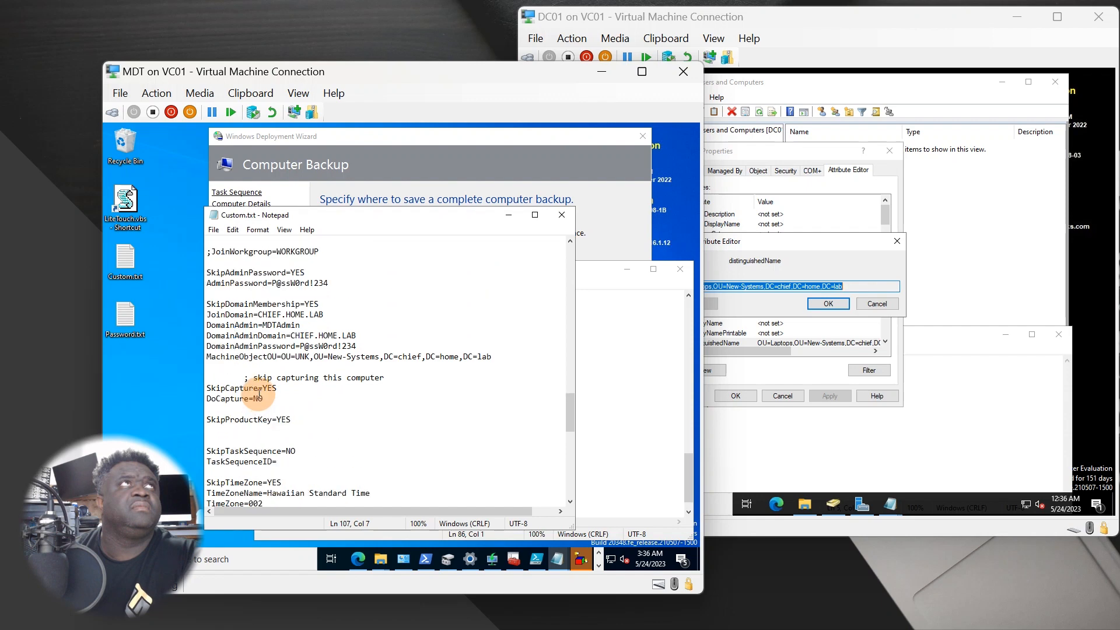
{"action": "scroll", "coordinate": [259, 394], "scroll_direction": "up", "scroll_amount": 2}
{"action": "scroll", "coordinate": [260, 395], "scroll_direction": "up", "scroll_amount": 3}
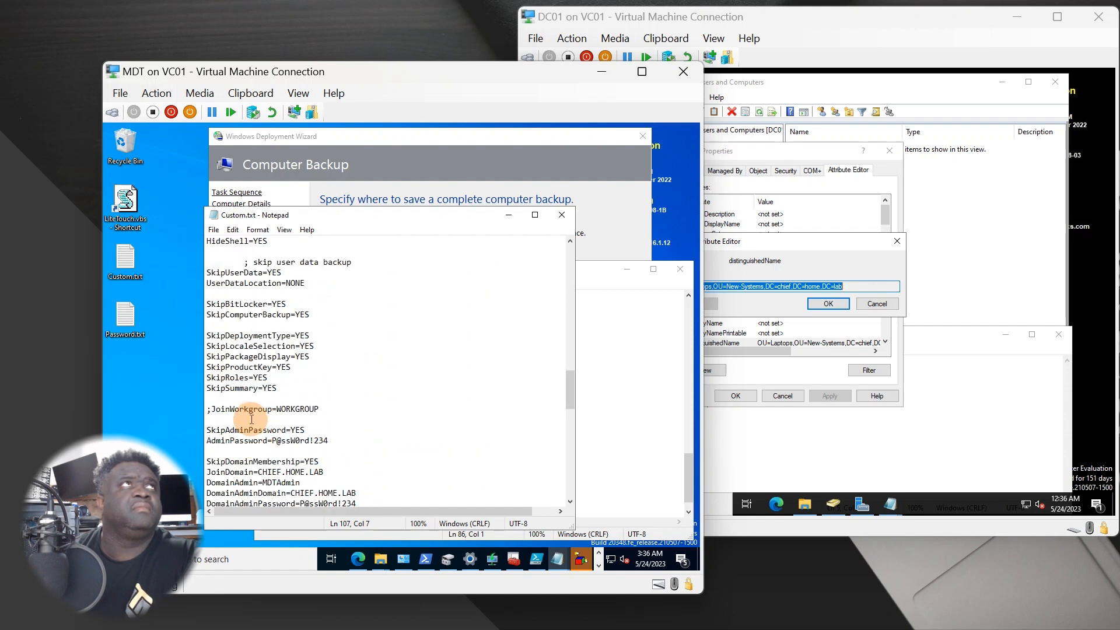
{"action": "scroll", "coordinate": [252, 416], "scroll_direction": "up", "scroll_amount": 2}
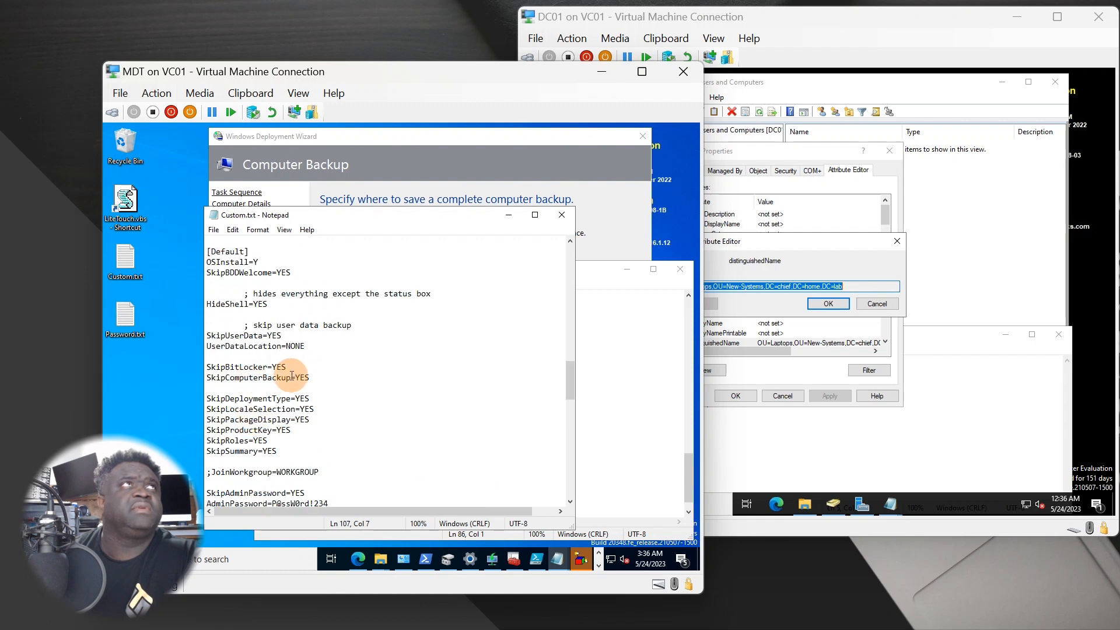
{"action": "scroll", "coordinate": [263, 397], "scroll_direction": "up", "scroll_amount": 3}
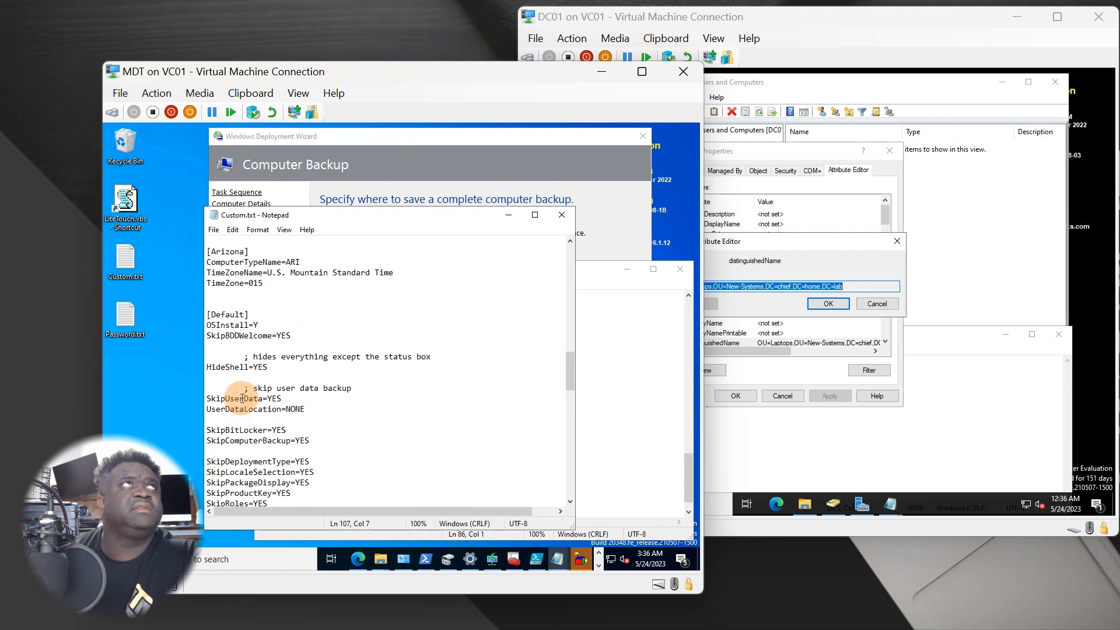
{"action": "scroll", "coordinate": [245, 400], "scroll_direction": "up", "scroll_amount": 3}
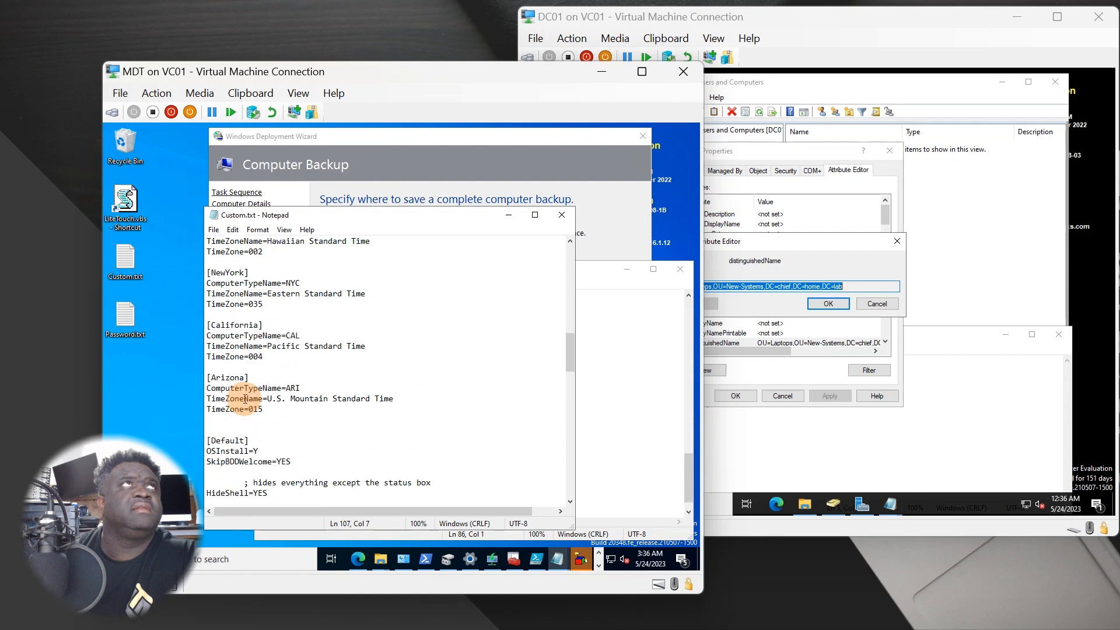
{"action": "scroll", "coordinate": [263, 455], "scroll_direction": "down", "scroll_amount": 4}
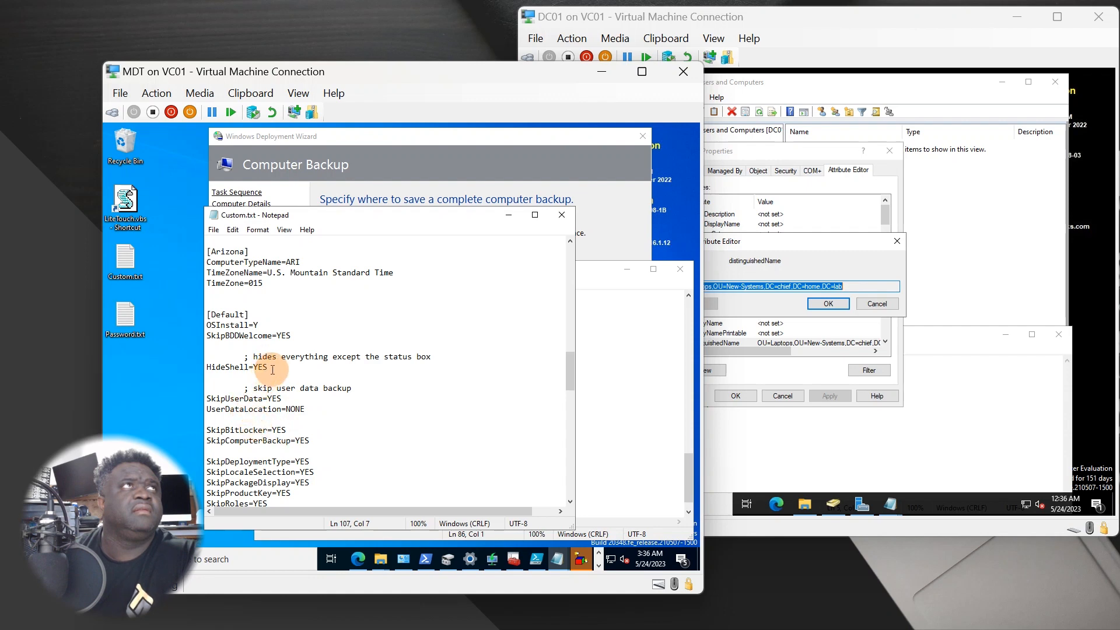
Step: Copy the SkipBitLocker=YES line from Custom.txt onto a new line below SkipComputerBackup=YES in CustomSettings.ini and save the file
{"action": "left_click_drag", "start_coordinate": [301, 430], "coordinate": [205, 429]}
{"action": "right_click", "coordinate": [213, 425]}
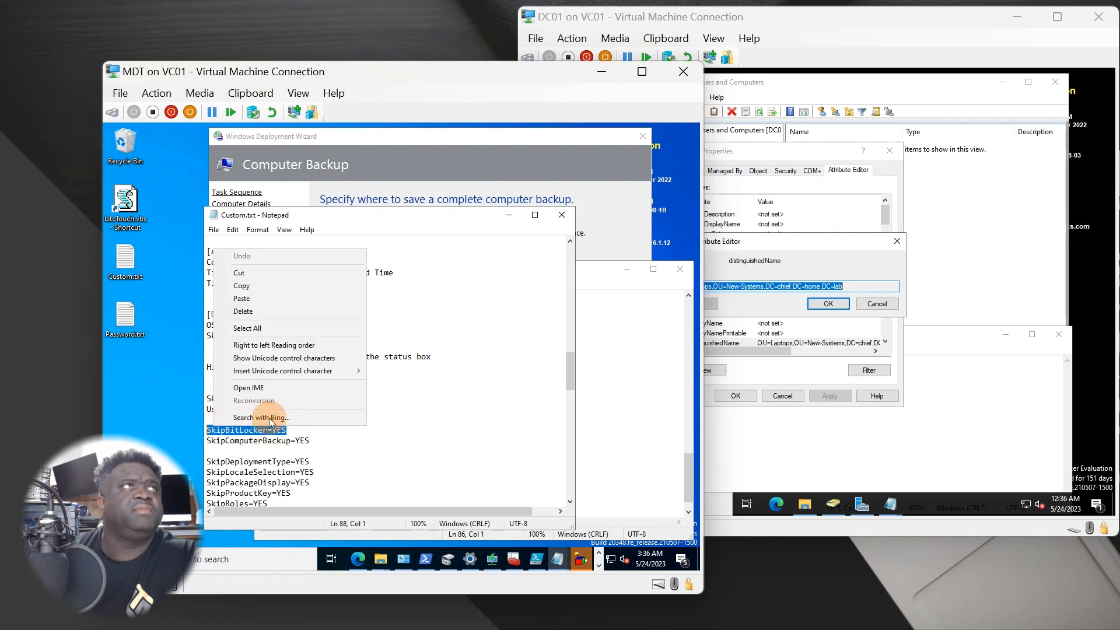
{"action": "left_click", "coordinate": [271, 288]}
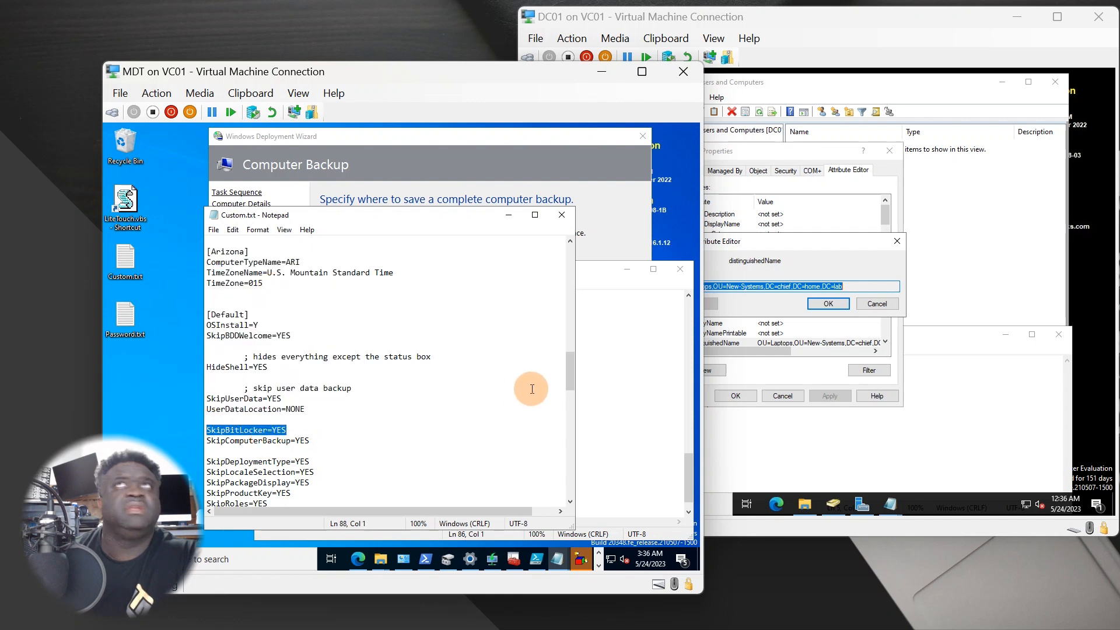
{"action": "left_click", "coordinate": [618, 332]}
{"action": "left_click", "coordinate": [367, 481]}
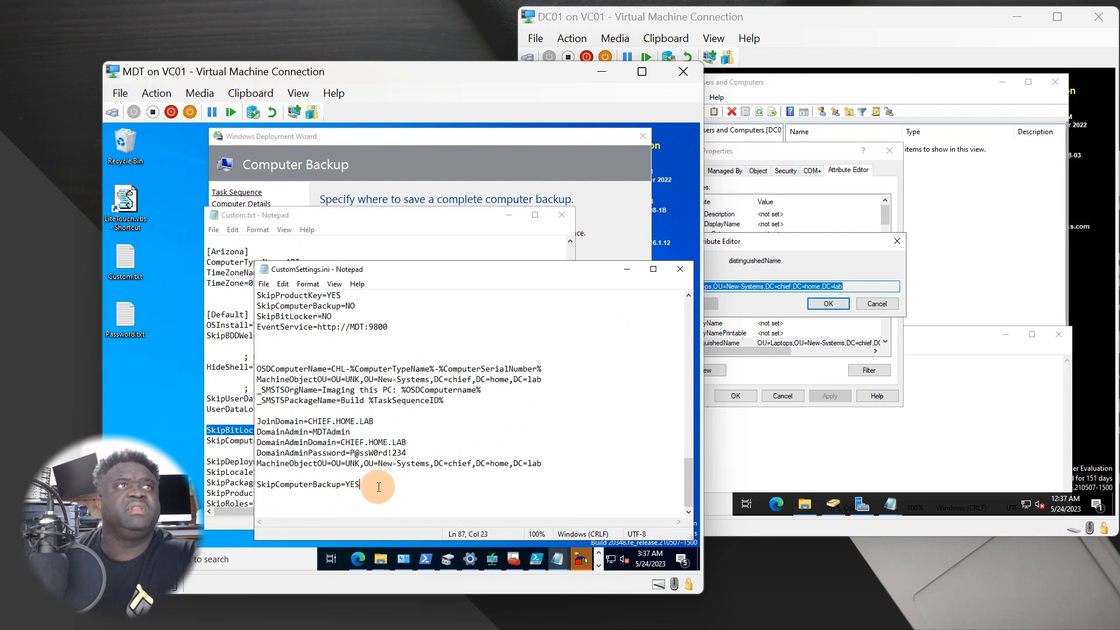
{"action": "key", "text": "Return"}
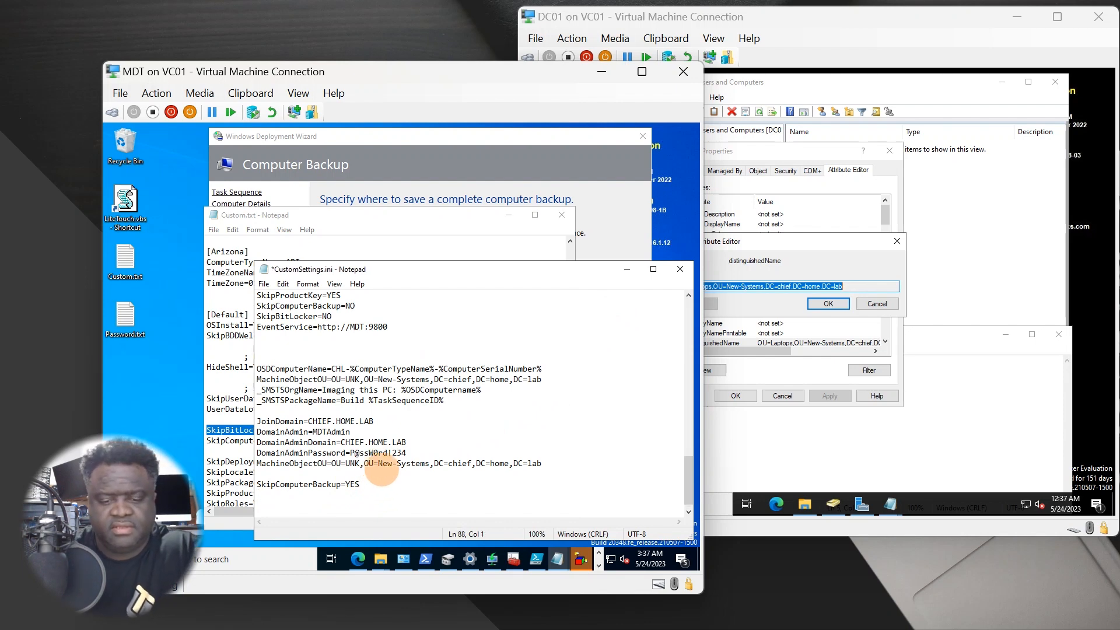
{"action": "key", "text": "ctrl+v"}
{"action": "left_click", "coordinate": [264, 284]}
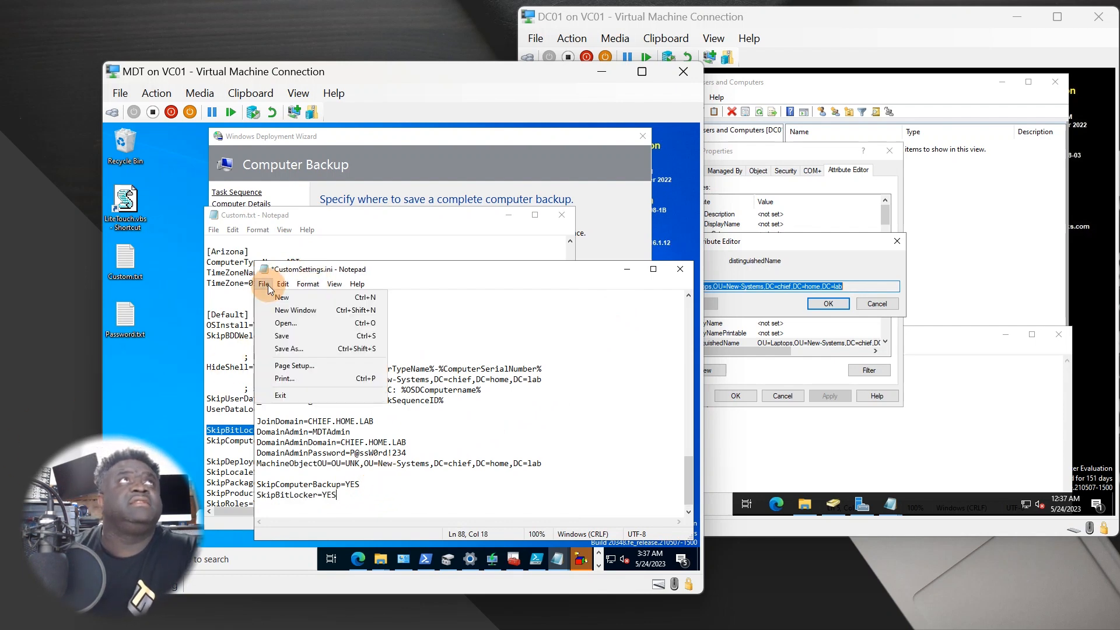
{"action": "left_click", "coordinate": [283, 337]}
Step: Close the open deployment wizard and relaunch it from the LiteTouch shortcut, ignoring the in-progress deployment to start a new one
{"action": "left_click", "coordinate": [642, 136]}
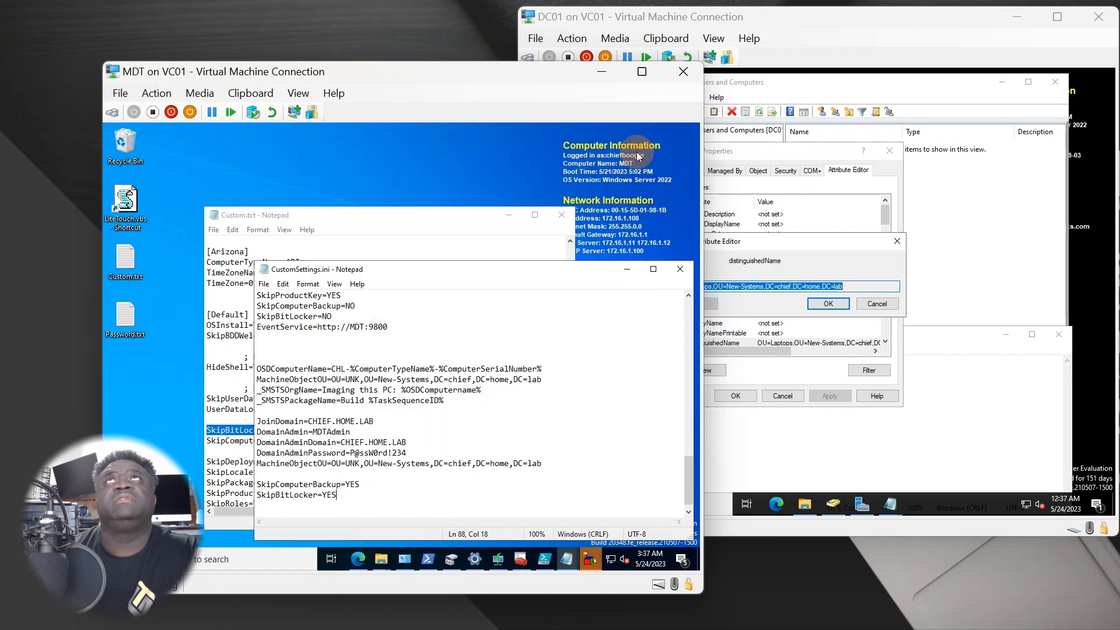
{"action": "left_click_drag", "start_coordinate": [289, 216], "coordinate": [167, 234]}
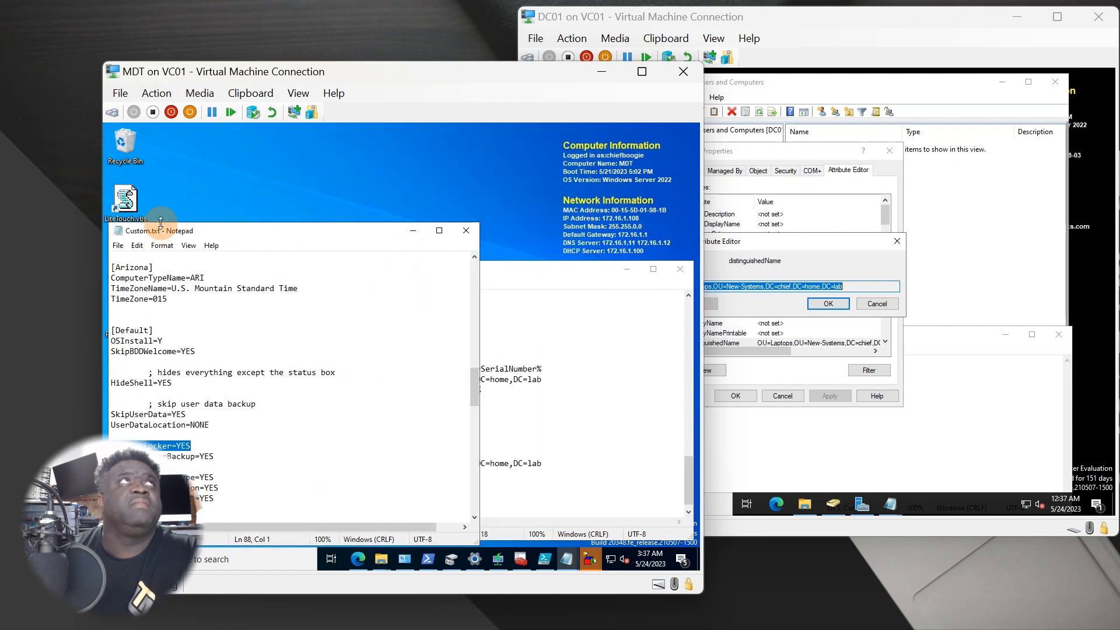
{"action": "double_click", "coordinate": [139, 211]}
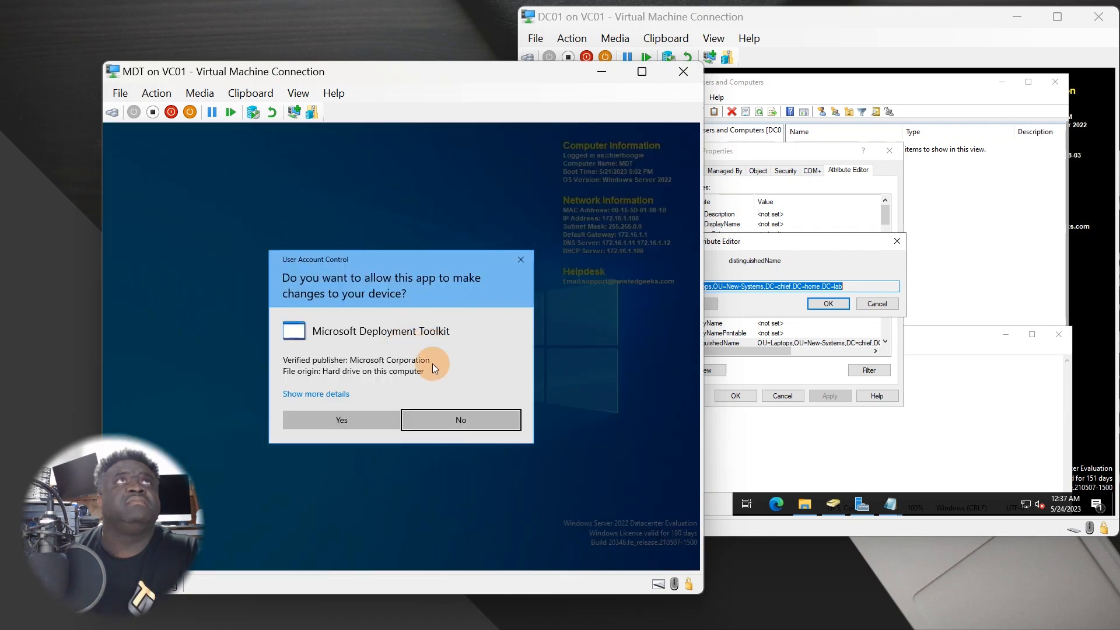
{"action": "left_click", "coordinate": [338, 424]}
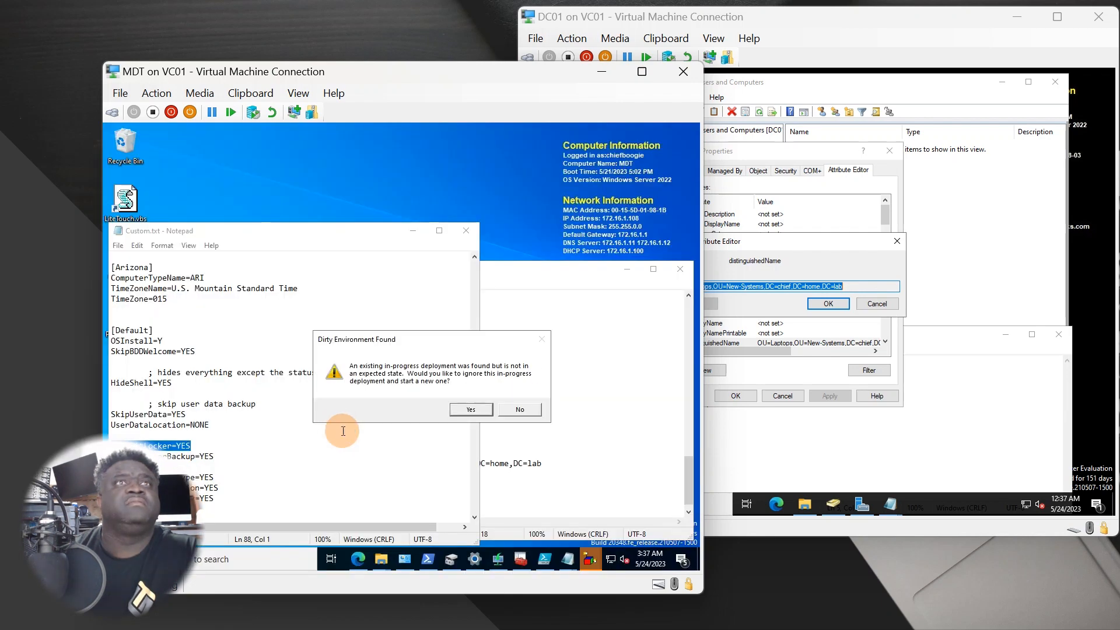
{"action": "left_click", "coordinate": [472, 408]}
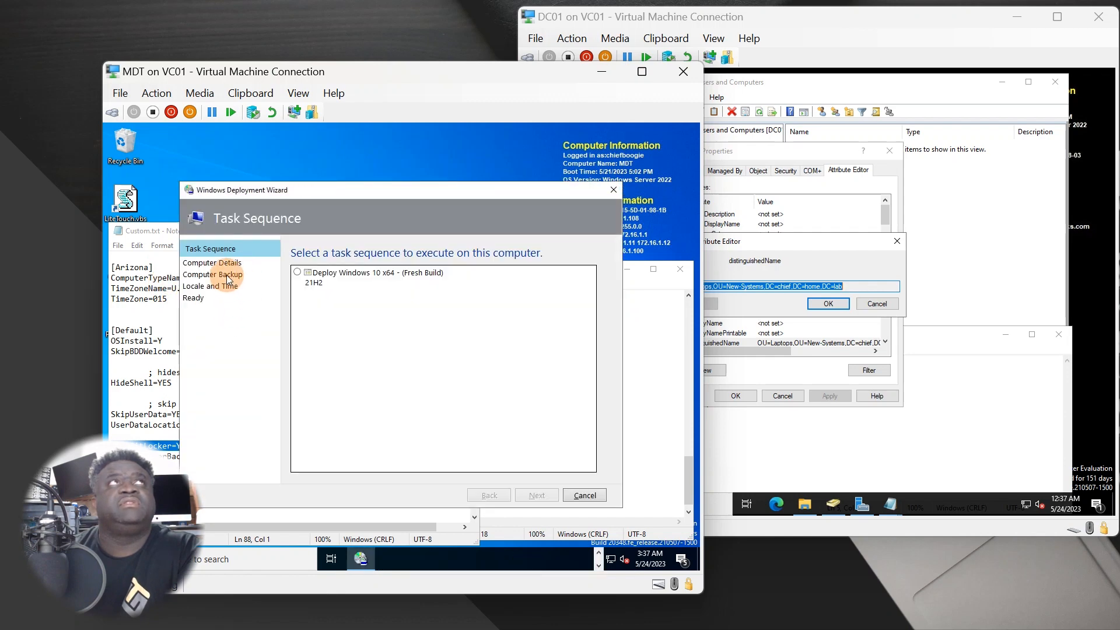
Step: Select the Deploy Windows 10 x64 - (Fresh Build) task sequence and continue past Computer Details to check for the Computer Backup page
{"action": "left_click", "coordinate": [307, 284]}
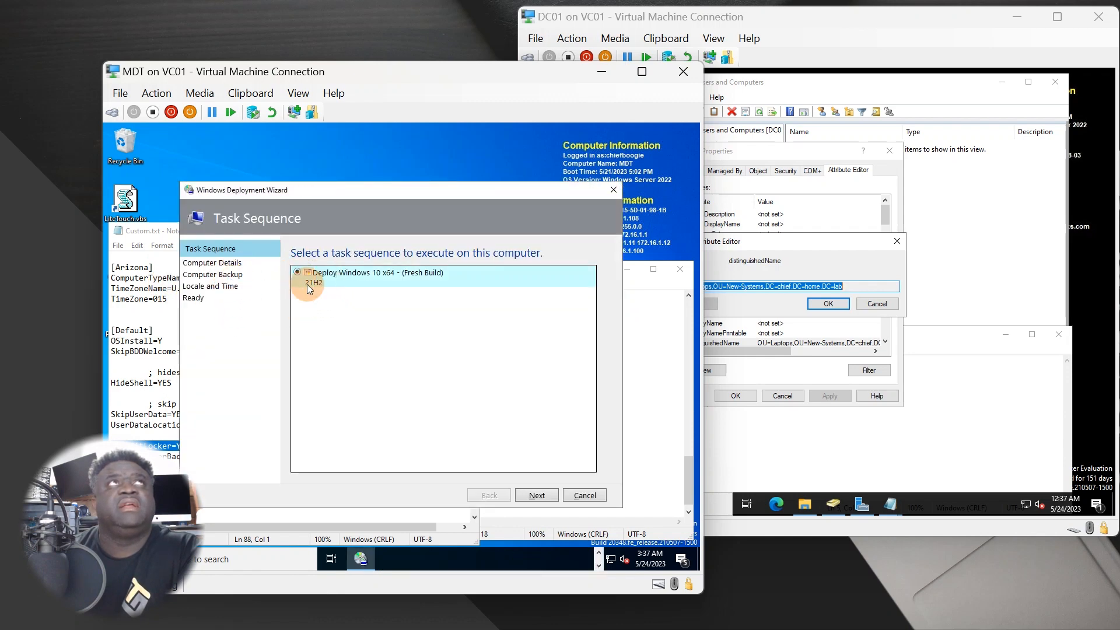
{"action": "left_click", "coordinate": [537, 499]}
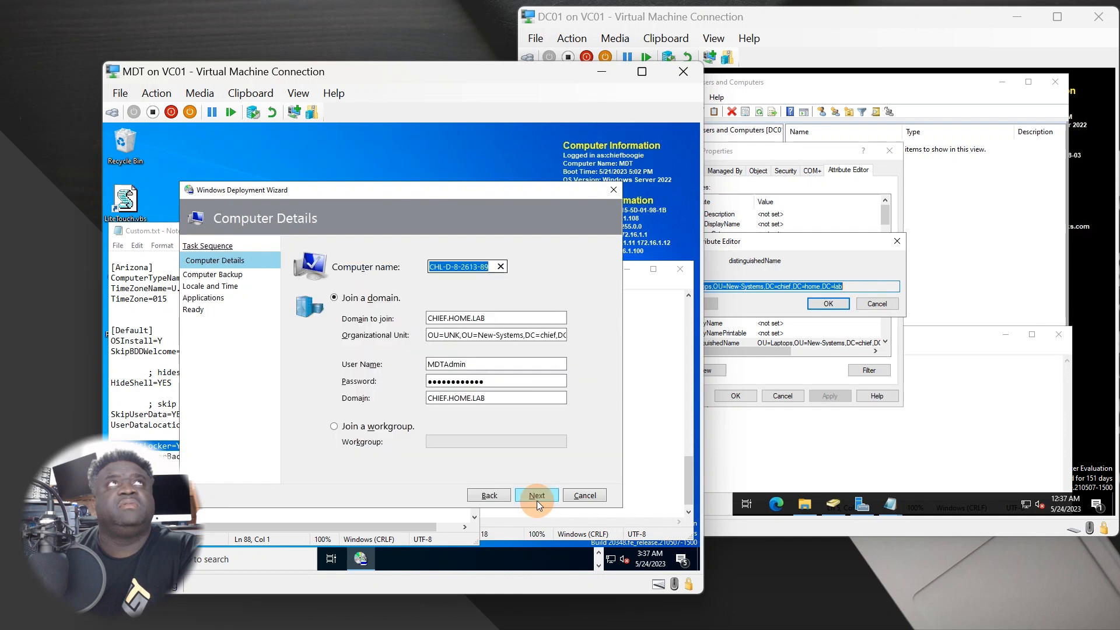
{"action": "left_click", "coordinate": [526, 494]}
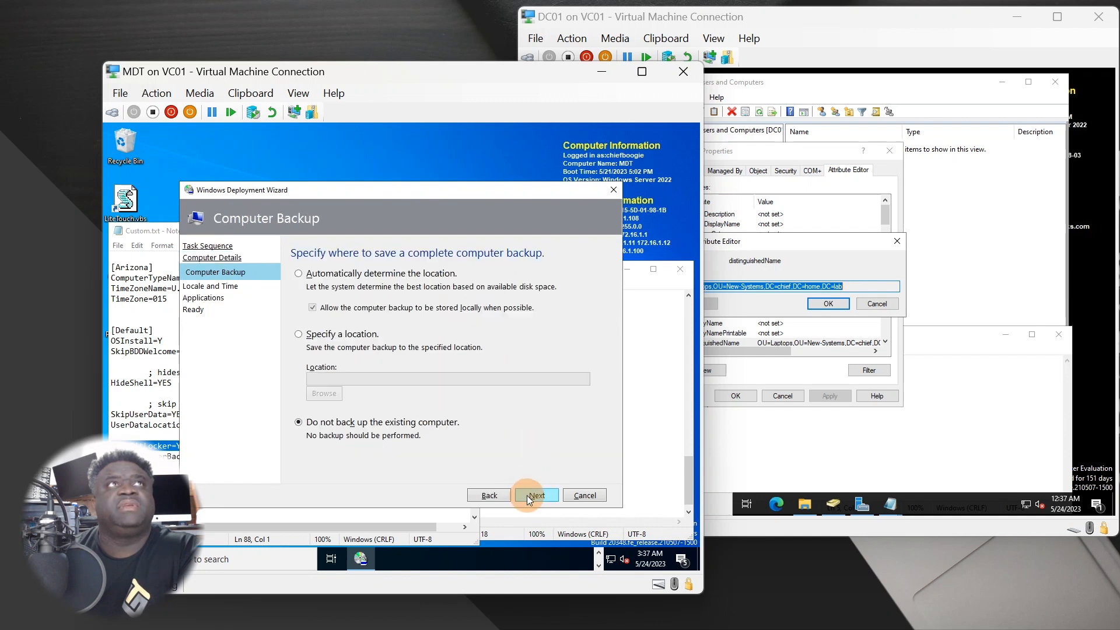
Step: Cancel the deployment wizard and dismiss the resulting wizard error
{"action": "left_click", "coordinate": [571, 499]}
{"action": "left_click", "coordinate": [414, 402]}
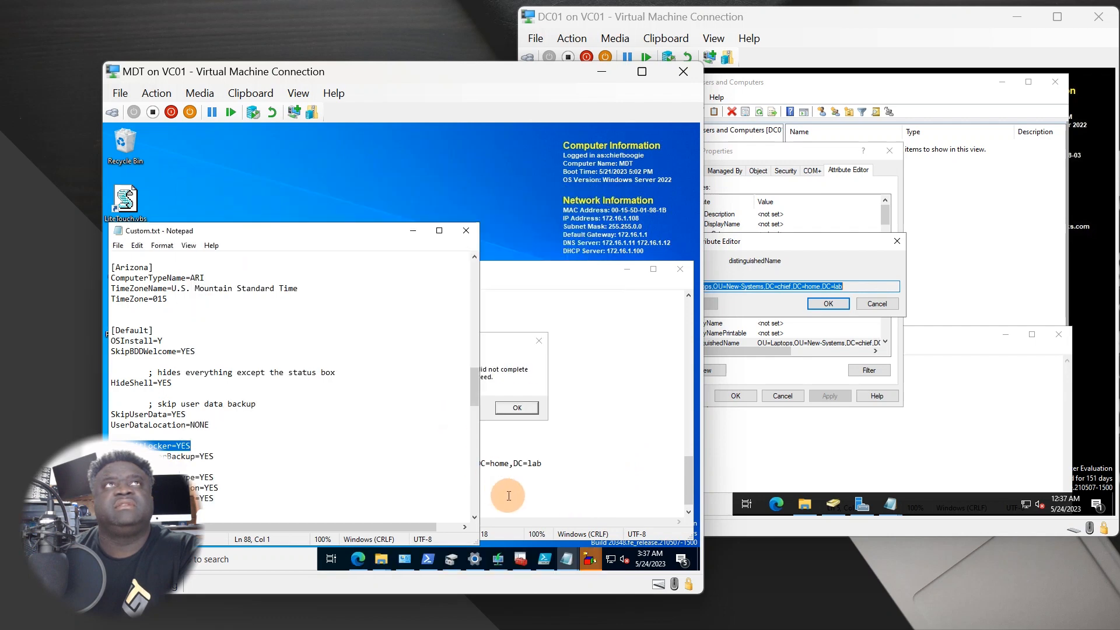
{"action": "left_click", "coordinate": [505, 404]}
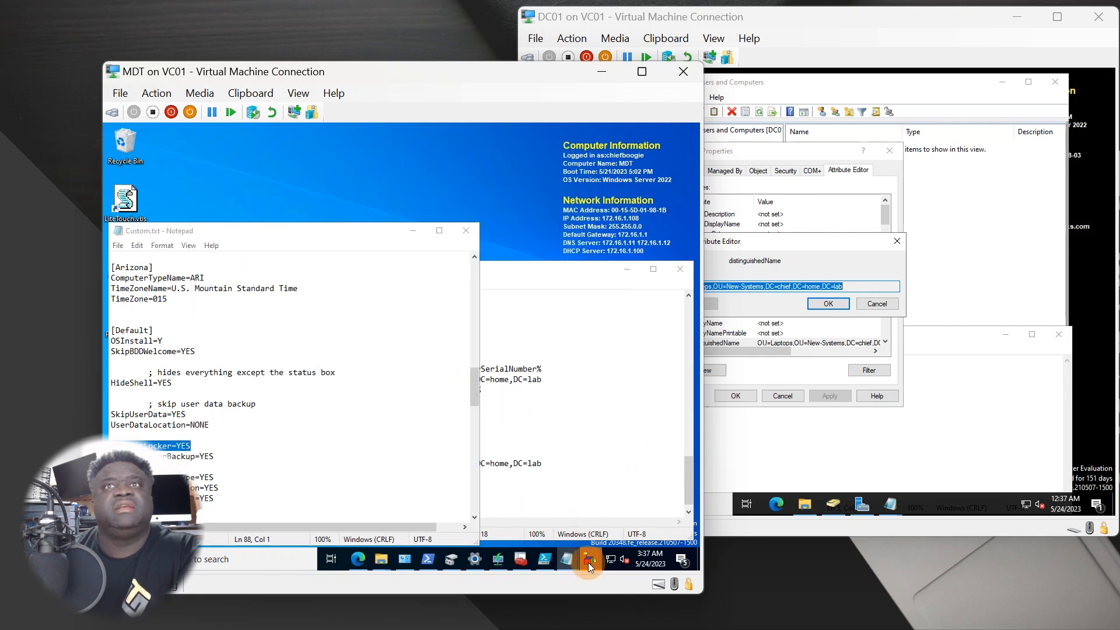
{"action": "mouse_move", "coordinate": [589, 559]}
{"action": "left_click", "coordinate": [550, 533]}
{"action": "left_click", "coordinate": [492, 378]}
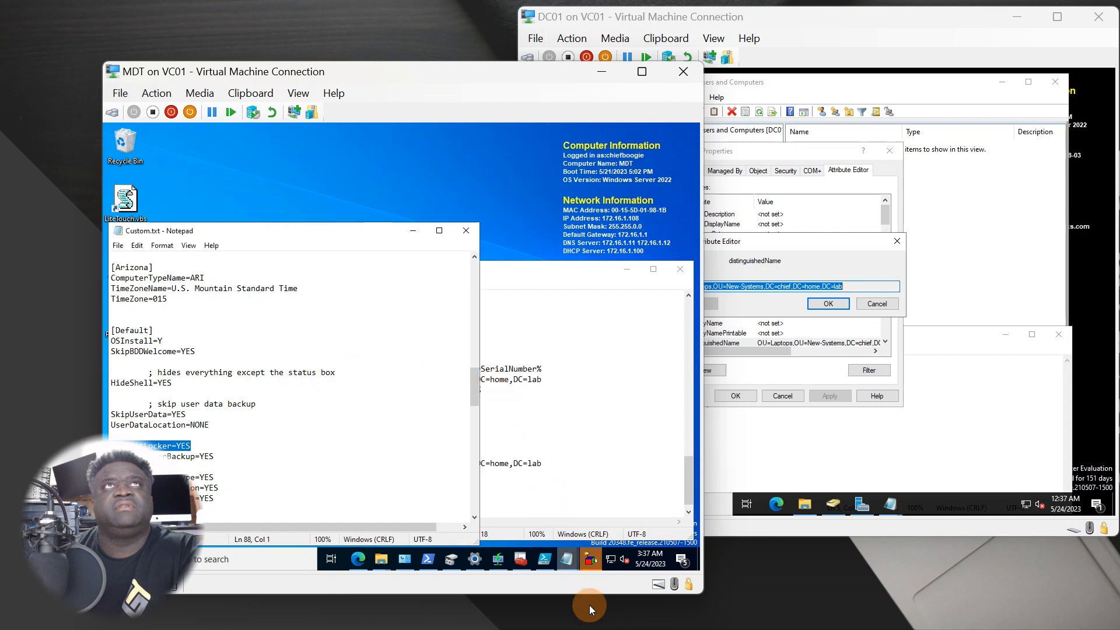
{"action": "left_click", "coordinate": [597, 562]}
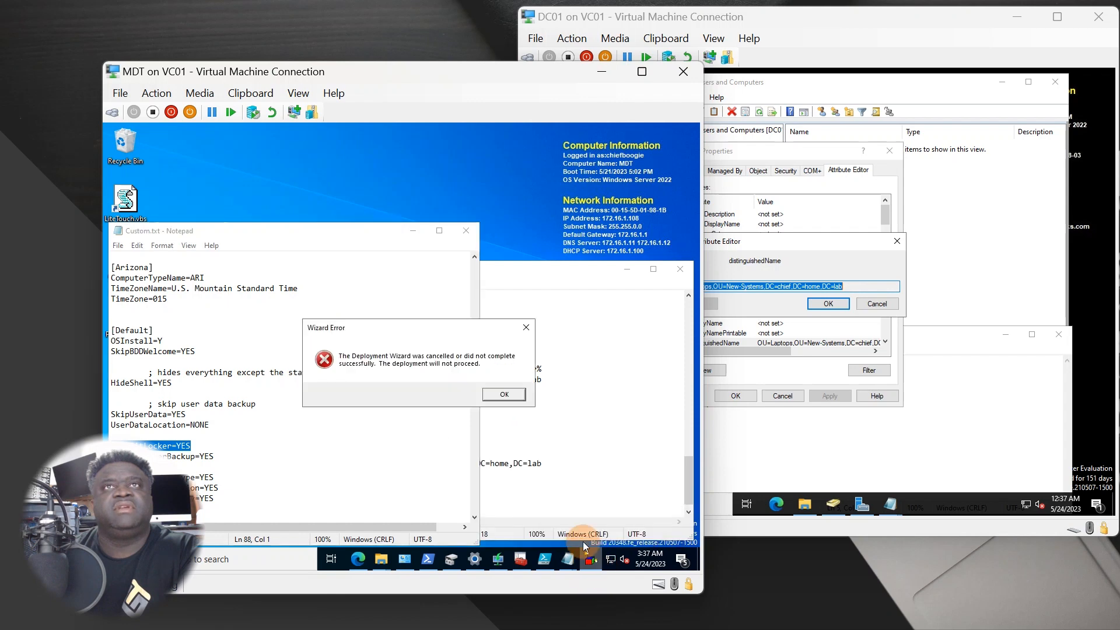
{"action": "left_click", "coordinate": [505, 394]}
Step: Save CustomSettings.ini again and relaunch the deployment wizard from the LiteTouch shortcut, allowing it to make changes
{"action": "mouse_move", "coordinate": [592, 558]}
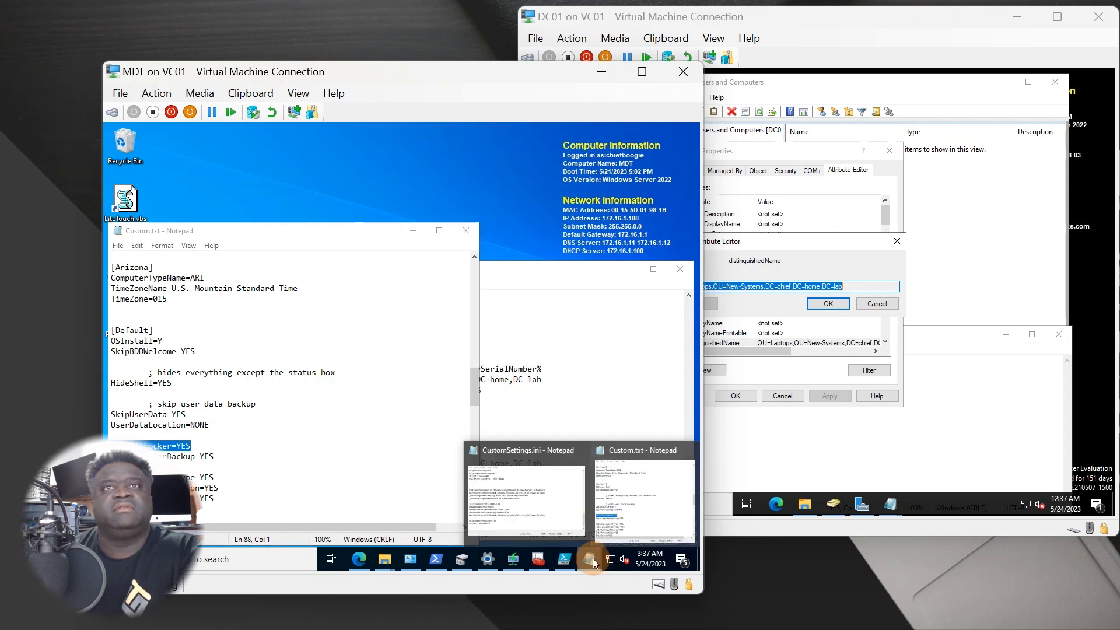
{"action": "left_click", "coordinate": [630, 484]}
{"action": "left_click", "coordinate": [265, 286]}
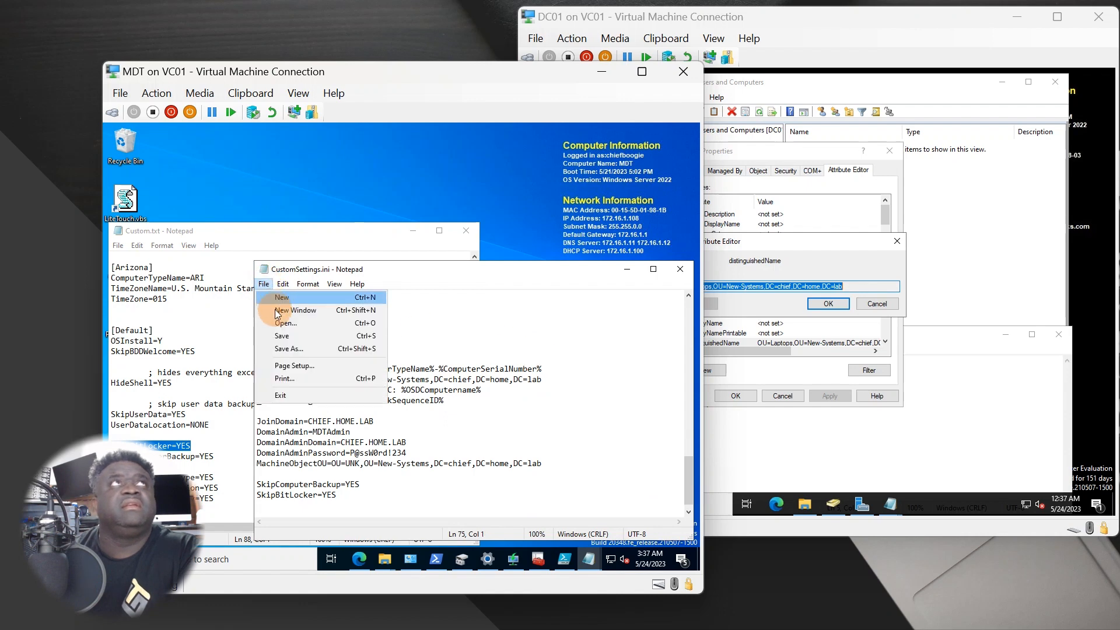
{"action": "left_click", "coordinate": [289, 337]}
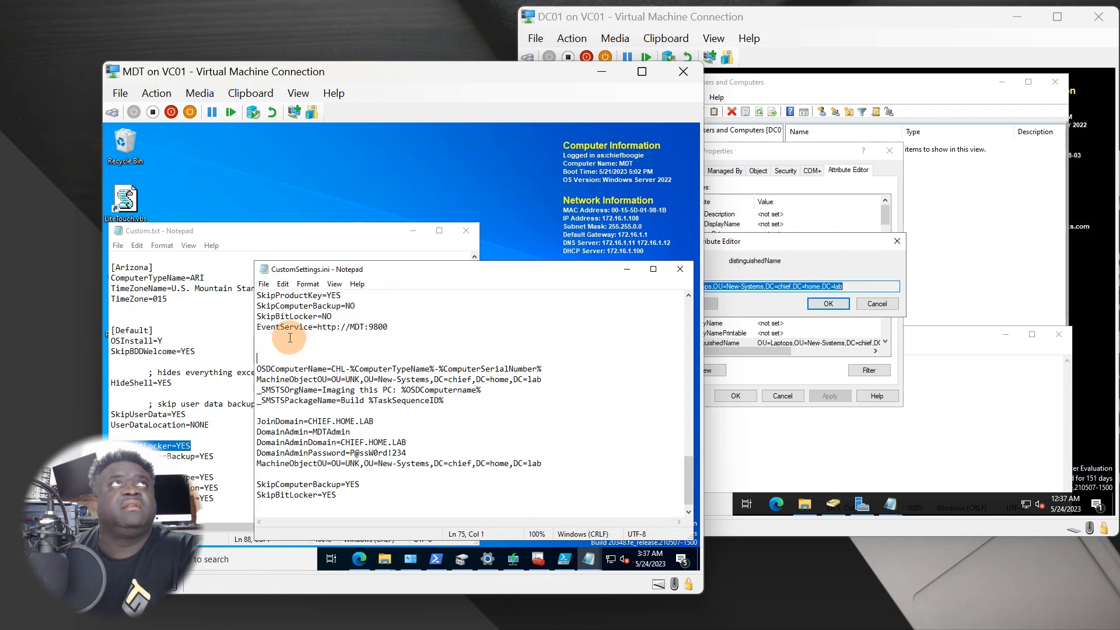
{"action": "double_click", "coordinate": [126, 201]}
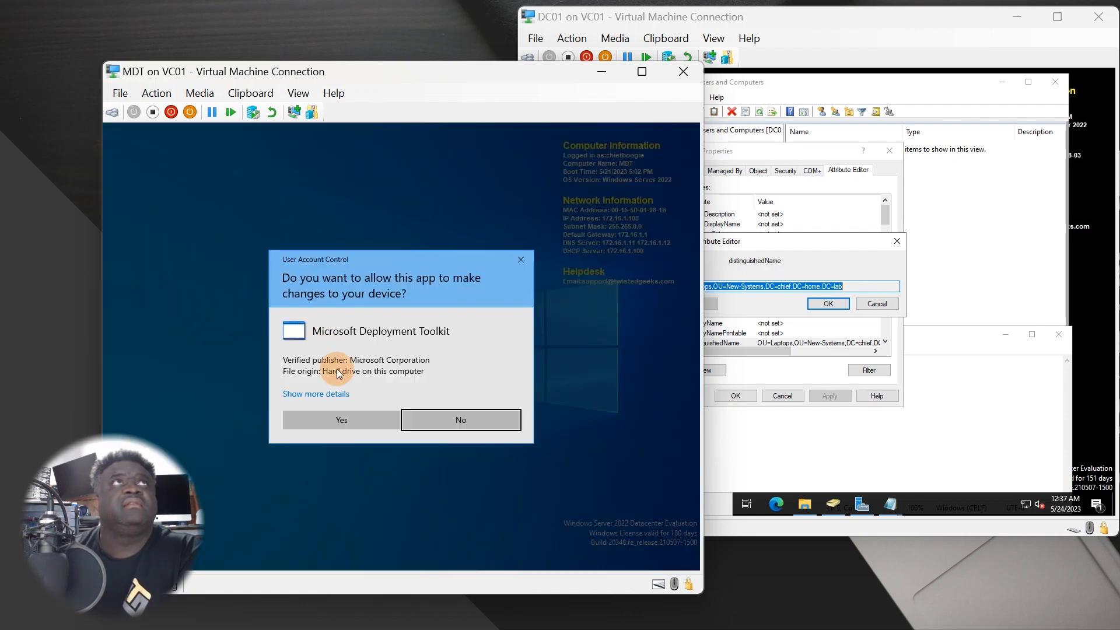
{"action": "left_click", "coordinate": [352, 413]}
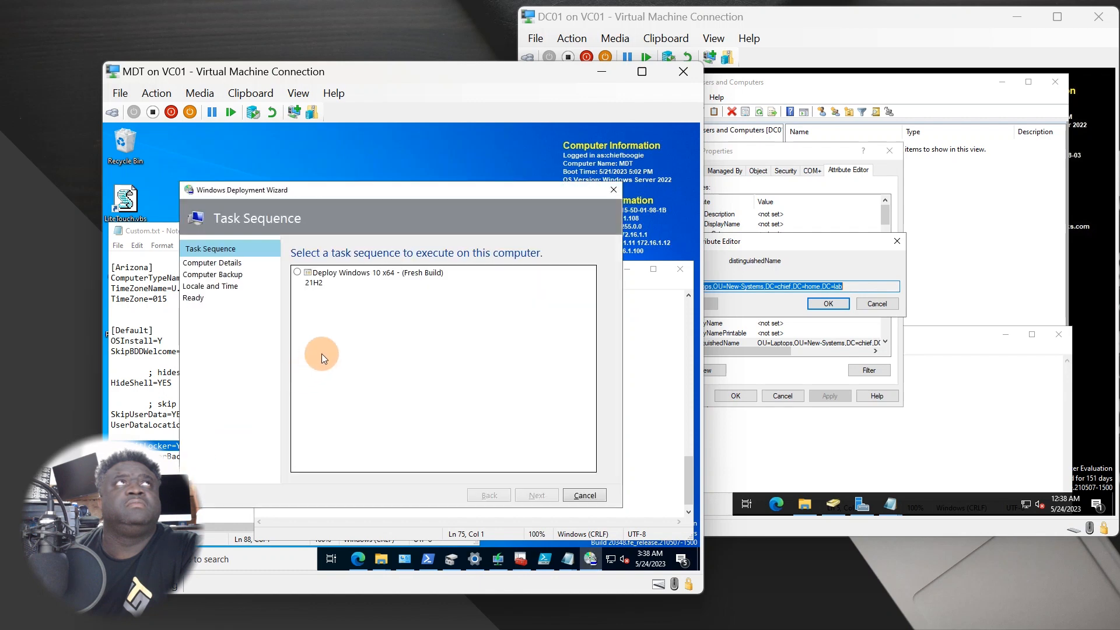
Step: Choose the Fresh Build task sequence and advance through Computer Details and Computer Backup to the Locale and Time page
{"action": "left_click", "coordinate": [297, 274]}
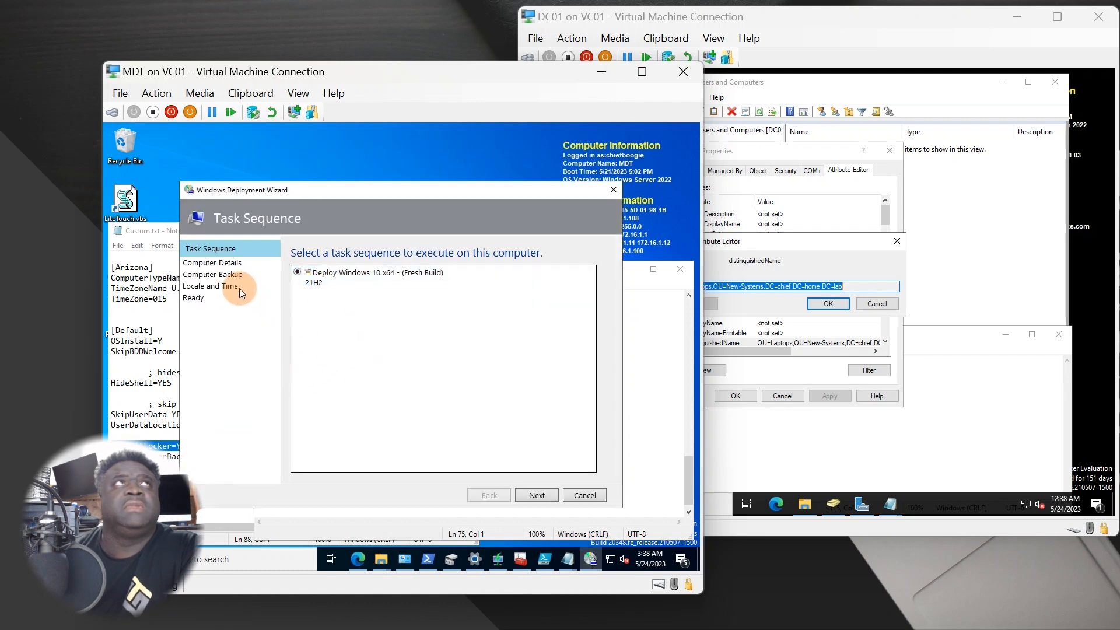
{"action": "left_click", "coordinate": [538, 495]}
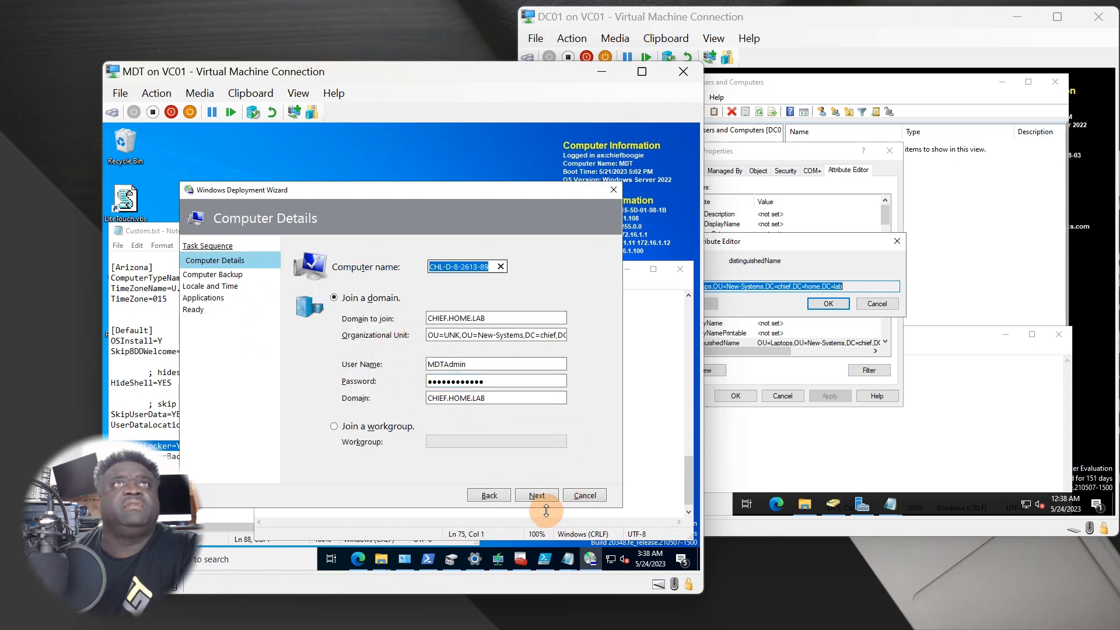
{"action": "left_click", "coordinate": [536, 495]}
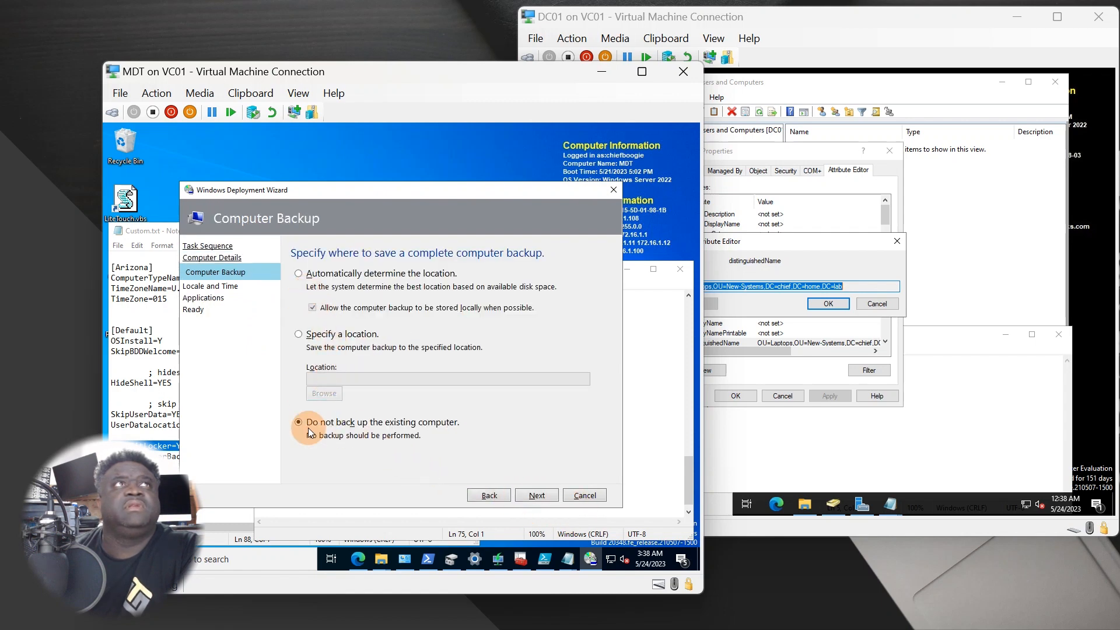
{"action": "left_click", "coordinate": [530, 497]}
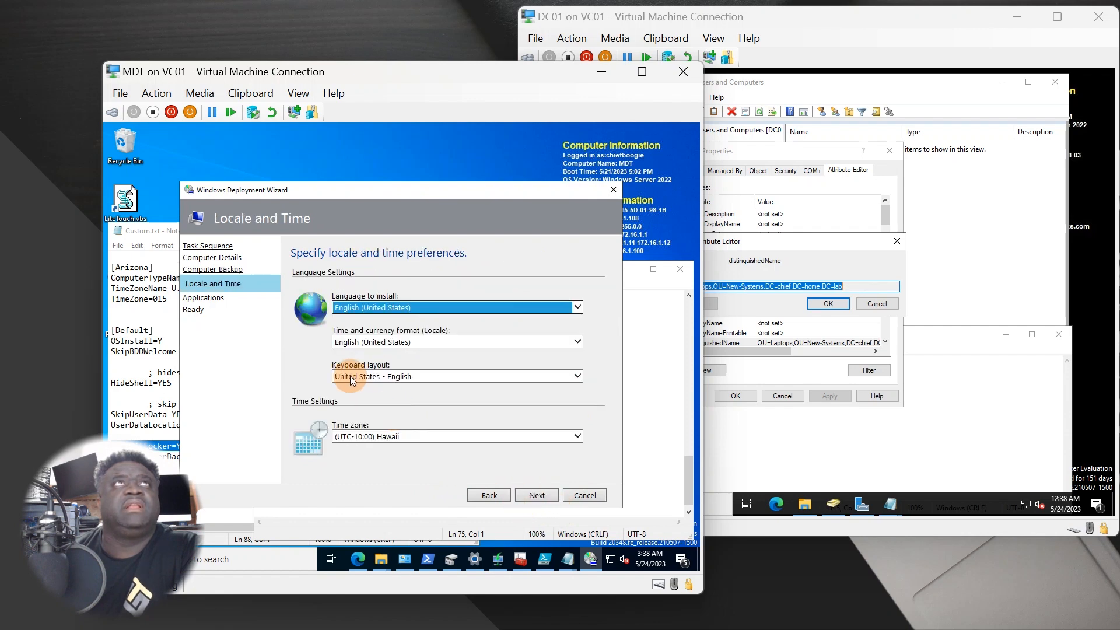
Step: Check CustomSettings.ini for conflicting skip settings and delete SkipComputerBackup=NO from its Default section
{"action": "left_click_drag", "start_coordinate": [424, 189], "coordinate": [458, 138]}
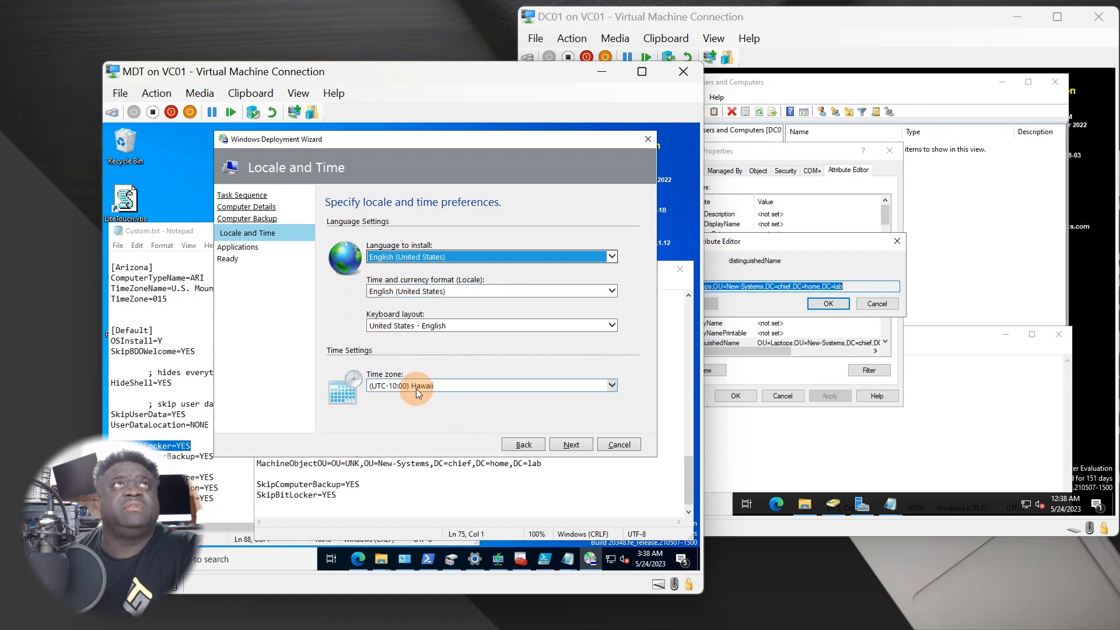
{"action": "left_click", "coordinate": [393, 495]}
{"action": "scroll", "coordinate": [410, 471], "scroll_direction": "up", "scroll_amount": 4}
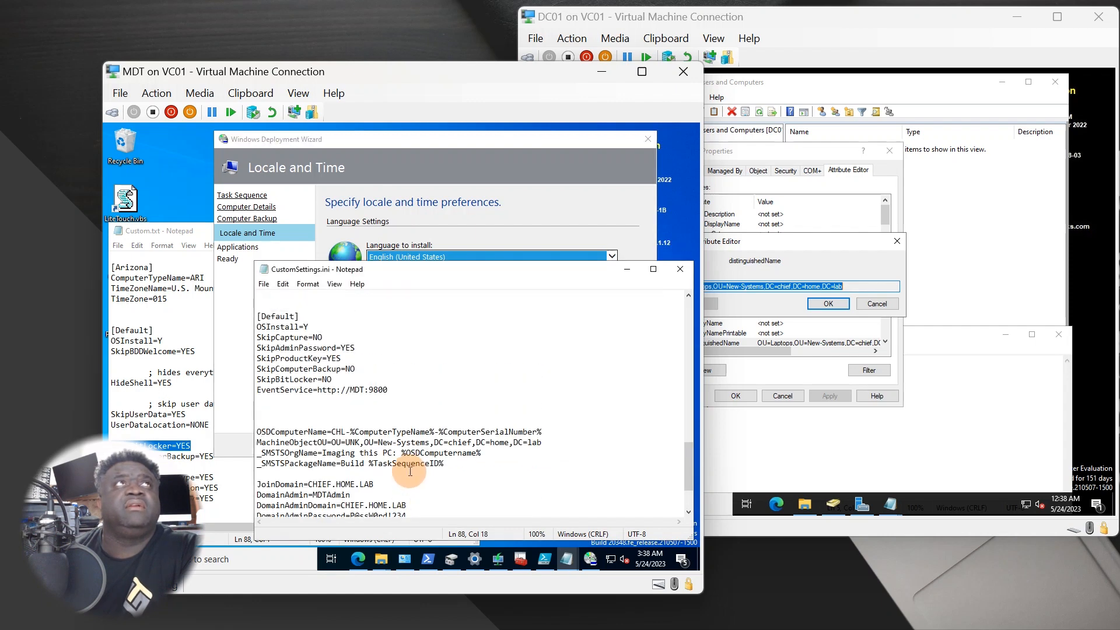
{"action": "scroll", "coordinate": [410, 472], "scroll_direction": "up", "scroll_amount": 2}
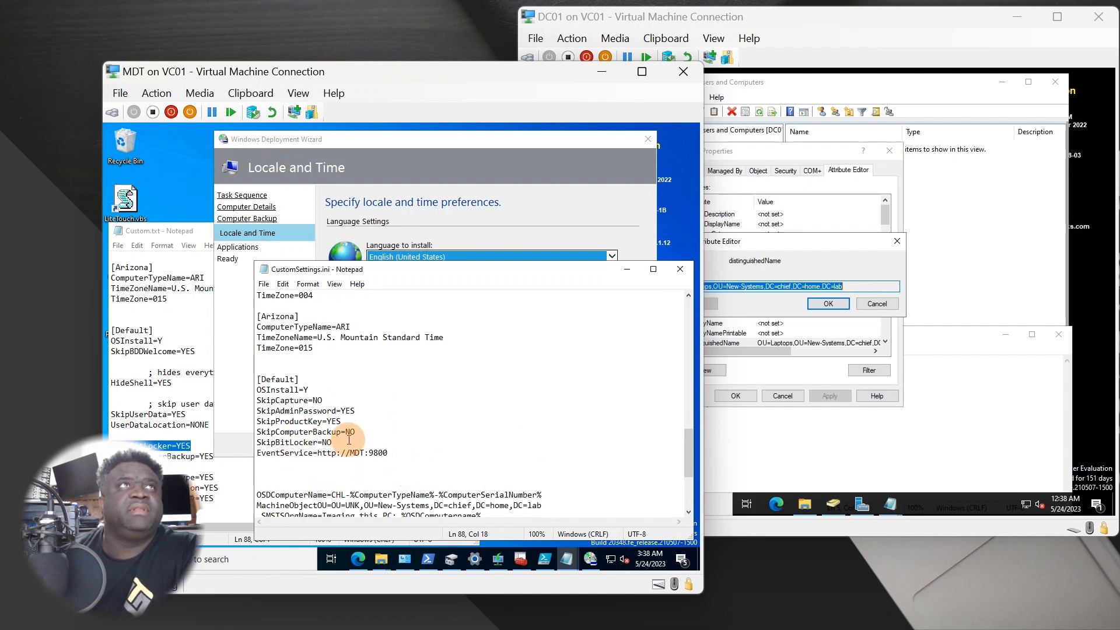
{"action": "scroll", "coordinate": [387, 480], "scroll_direction": "down", "scroll_amount": 4}
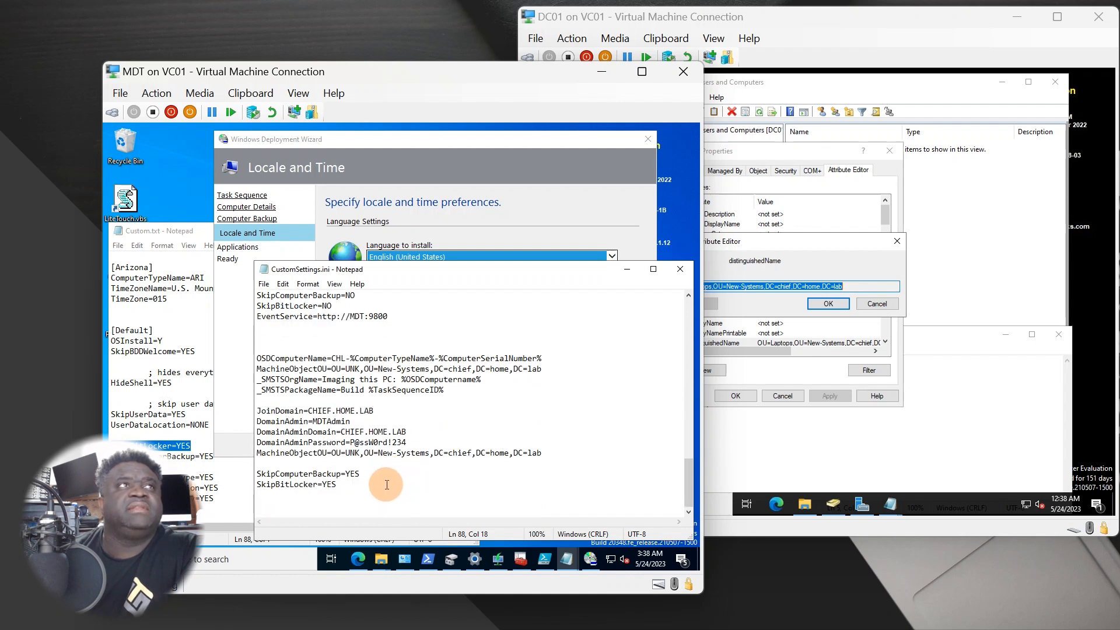
{"action": "scroll", "coordinate": [386, 485], "scroll_direction": "up", "scroll_amount": 5}
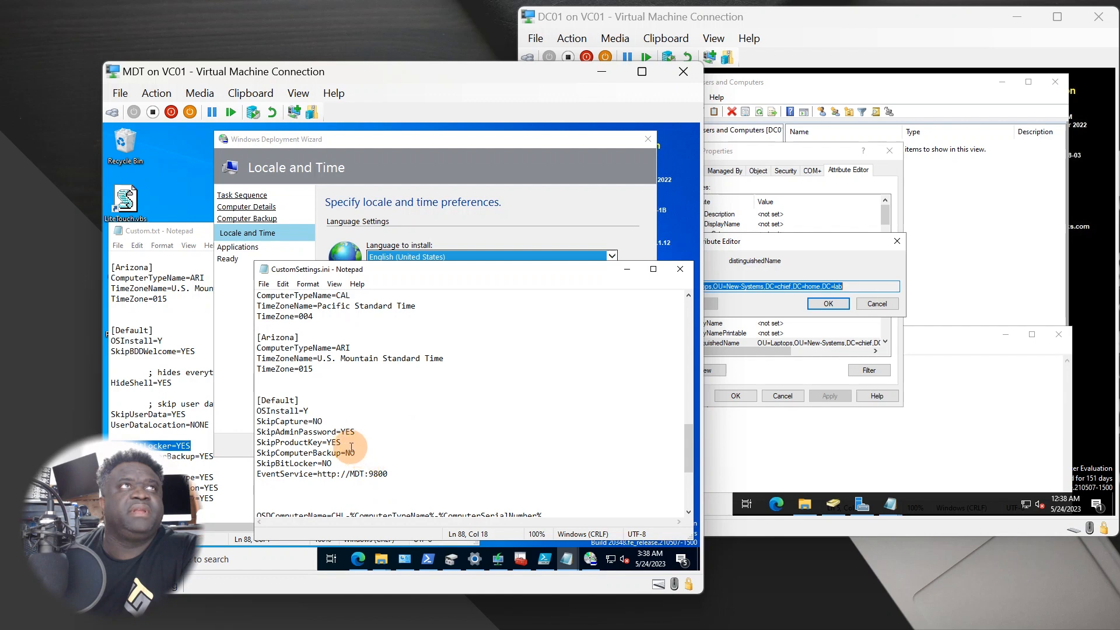
{"action": "left_click_drag", "start_coordinate": [354, 453], "coordinate": [242, 457]}
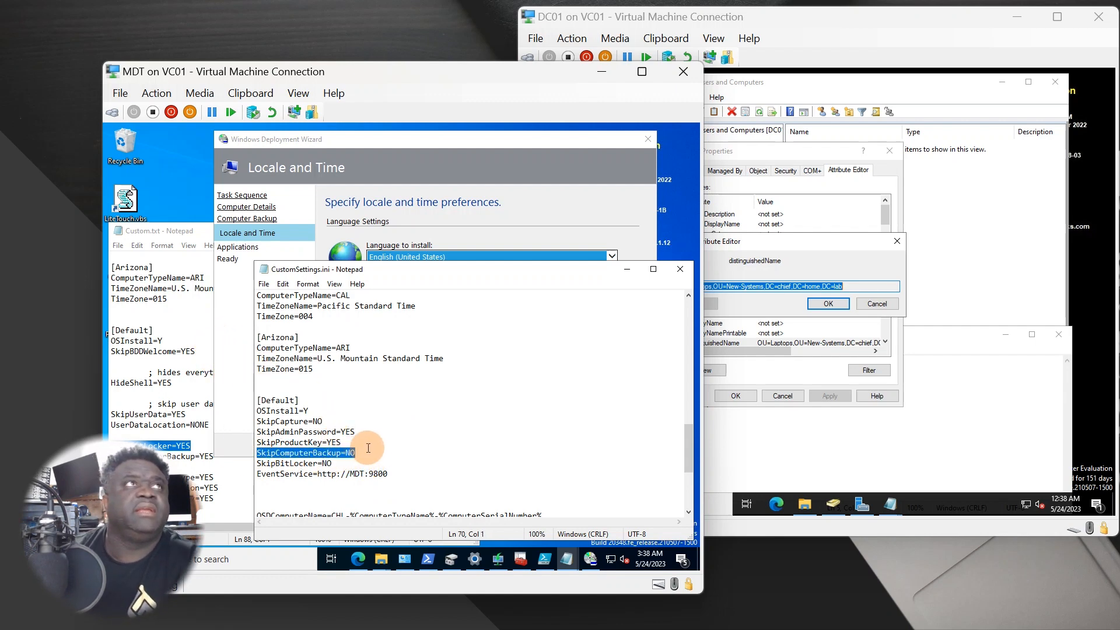
{"action": "key", "text": "Delete"}
Step: Check the remaining skip entries in CustomSettings.ini and save the file
{"action": "scroll", "coordinate": [402, 449], "scroll_direction": "down", "scroll_amount": 5}
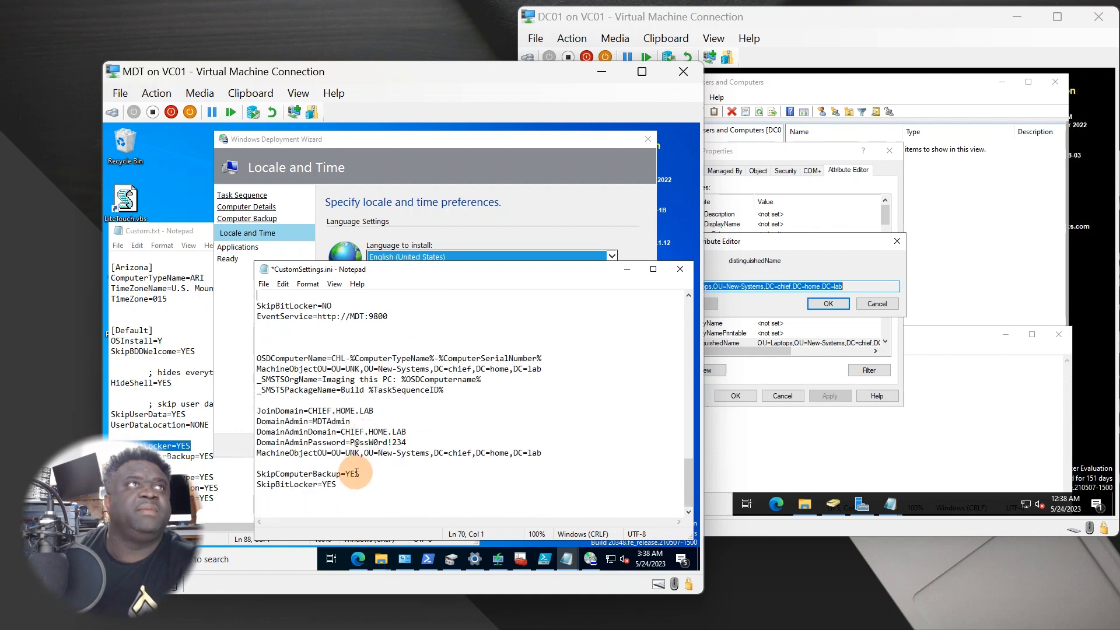
{"action": "scroll", "coordinate": [327, 493], "scroll_direction": "up", "scroll_amount": 6}
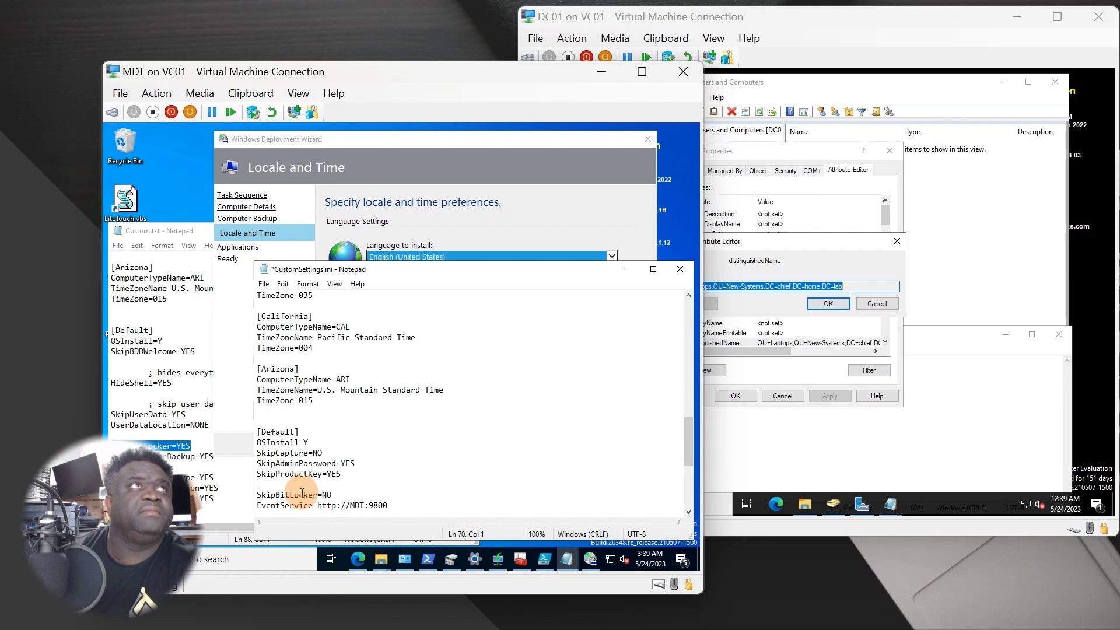
{"action": "scroll", "coordinate": [302, 493], "scroll_direction": "up", "scroll_amount": 1}
{"action": "left_click", "coordinate": [265, 284]}
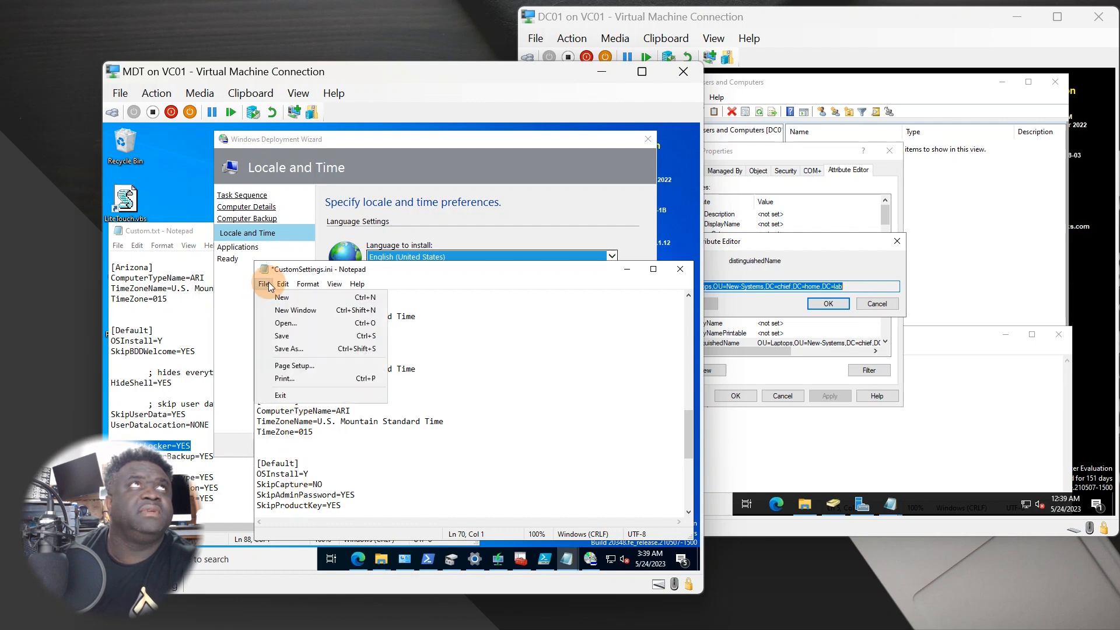
{"action": "left_click", "coordinate": [281, 336]}
{"action": "left_click", "coordinate": [392, 432]}
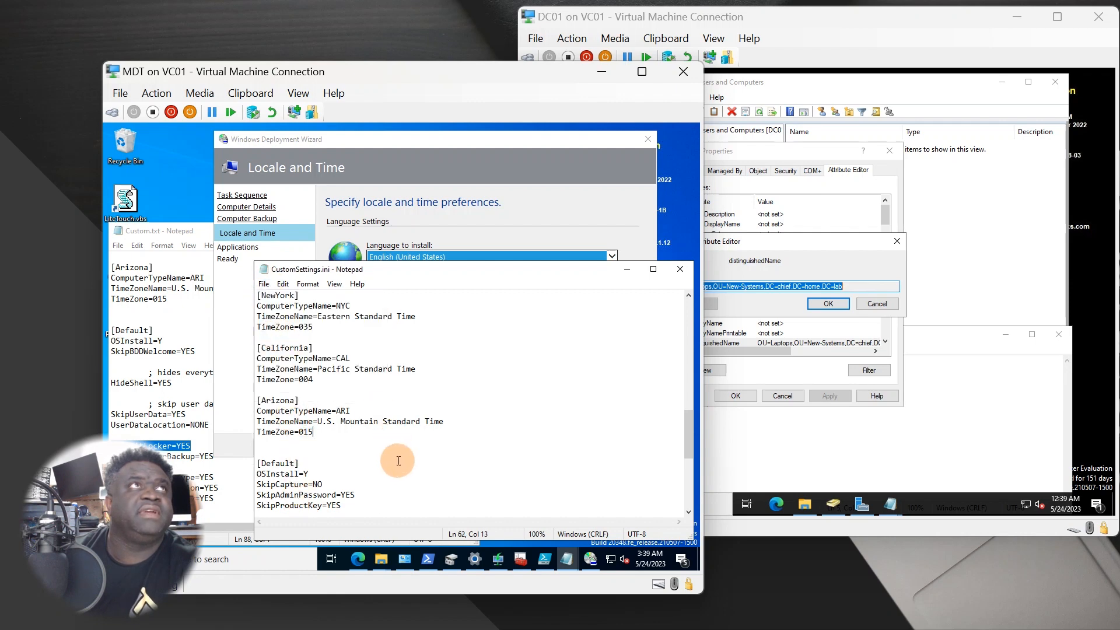
Step: Compare the wizard's Locale and Time page with CustomSettings.ini and copy the Custom.txt block from SkipLocaleSelection=YES through UILanguage=eb-US
{"action": "left_click", "coordinate": [380, 204]}
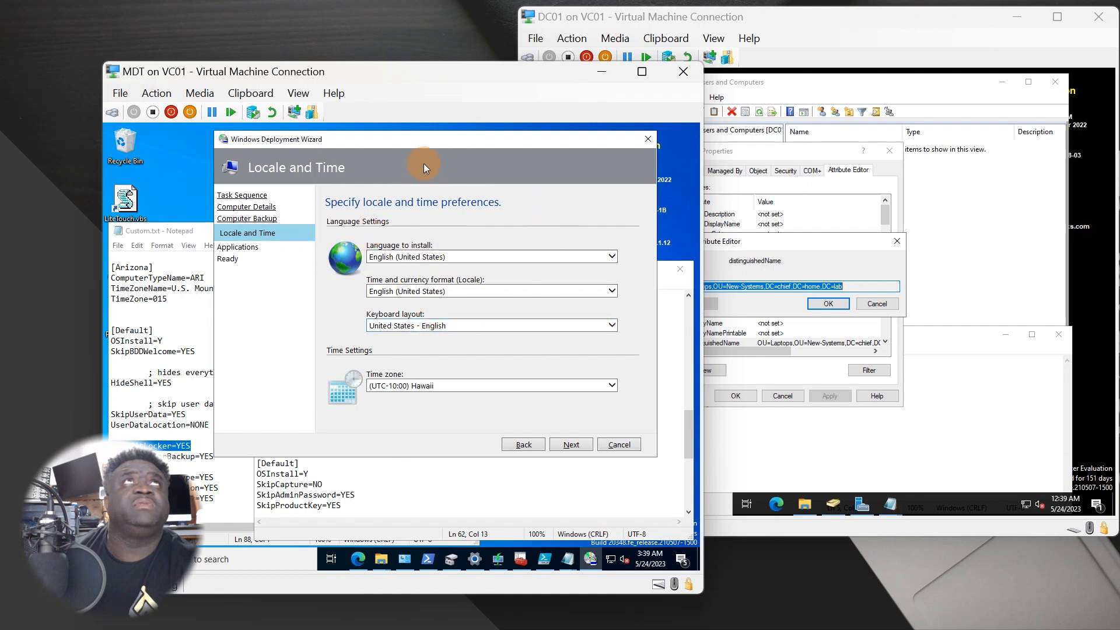
{"action": "left_click", "coordinate": [364, 484]}
{"action": "scroll", "coordinate": [303, 444], "scroll_direction": "up", "scroll_amount": 2}
{"action": "scroll", "coordinate": [292, 427], "scroll_direction": "up", "scroll_amount": 3}
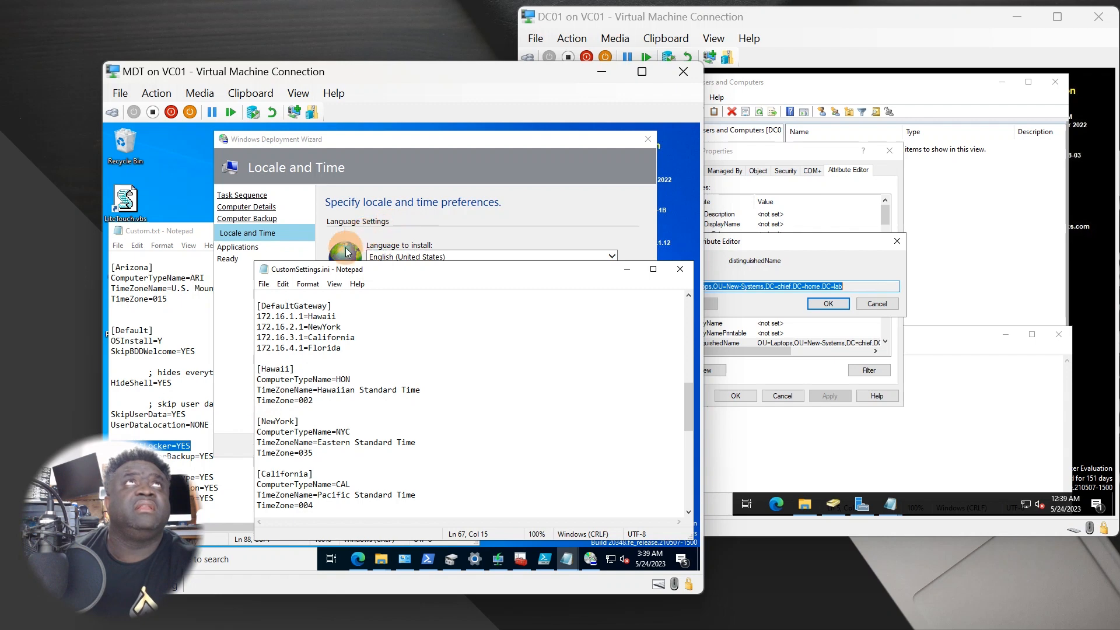
{"action": "scroll", "coordinate": [327, 457], "scroll_direction": "down", "scroll_amount": 15}
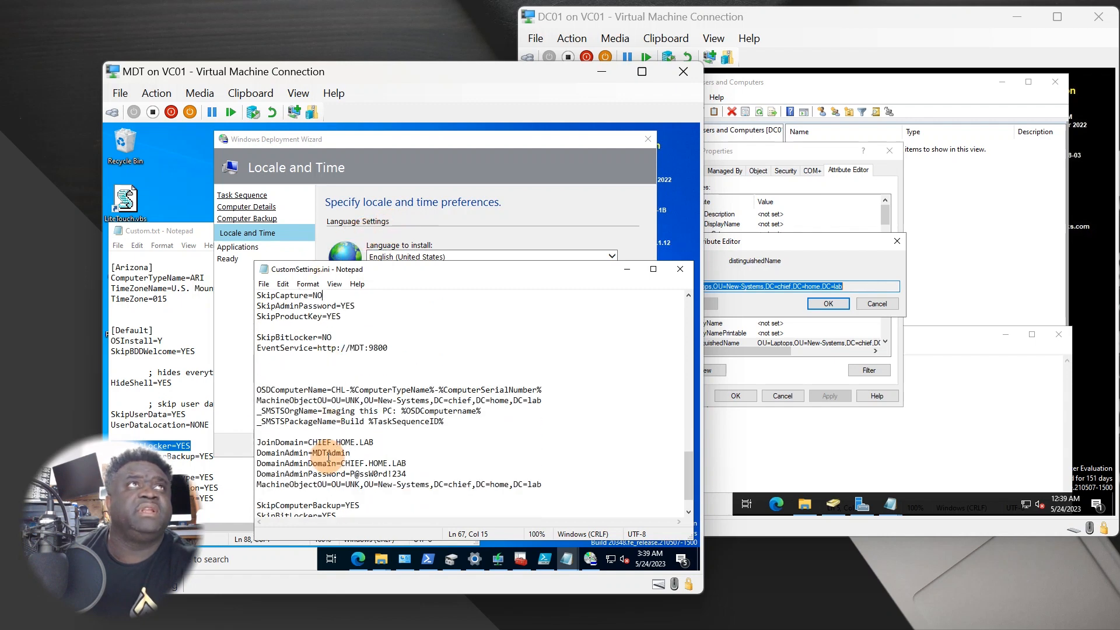
{"action": "left_click", "coordinate": [177, 389]}
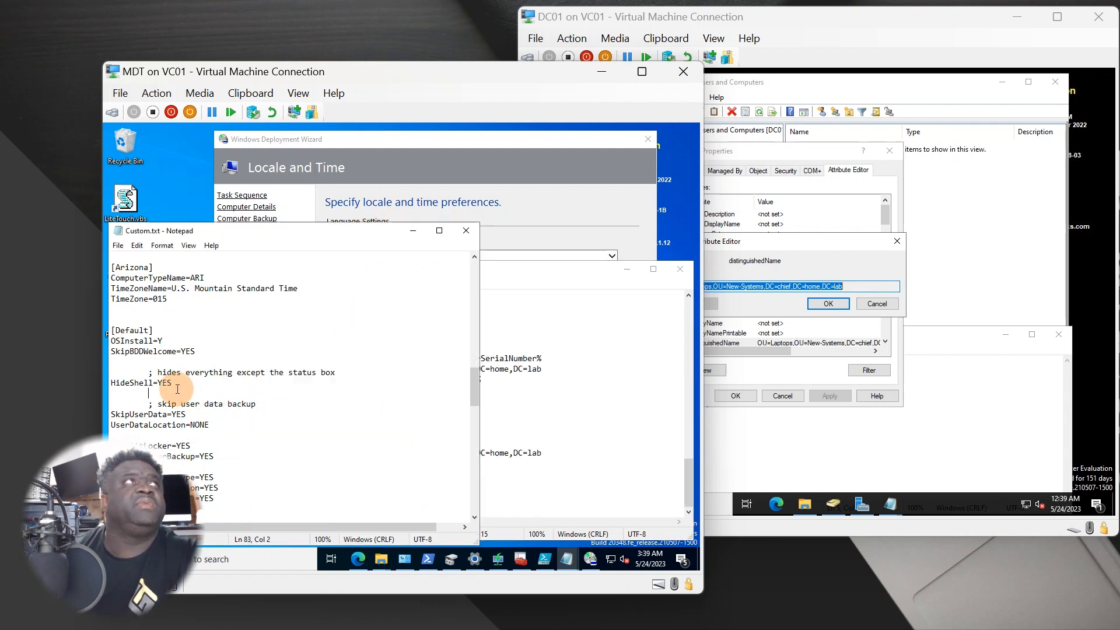
{"action": "left_click_drag", "start_coordinate": [201, 232], "coordinate": [220, 191]}
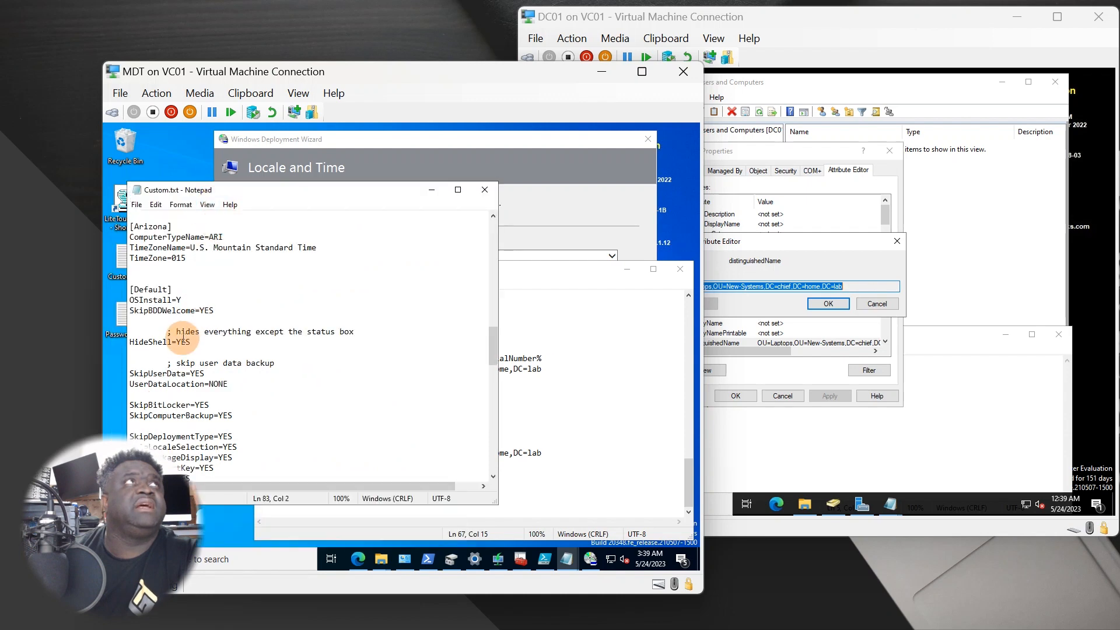
{"action": "scroll", "coordinate": [183, 338], "scroll_direction": "down", "scroll_amount": 3}
{"action": "scroll", "coordinate": [193, 344], "scroll_direction": "down", "scroll_amount": 2}
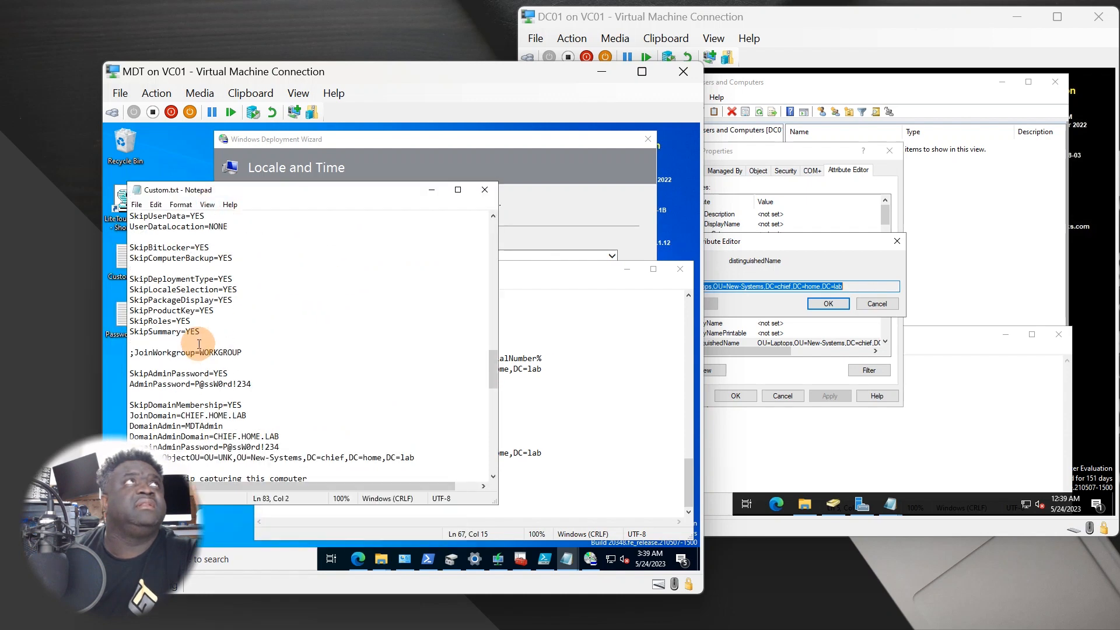
{"action": "scroll", "coordinate": [198, 344], "scroll_direction": "down", "scroll_amount": 5}
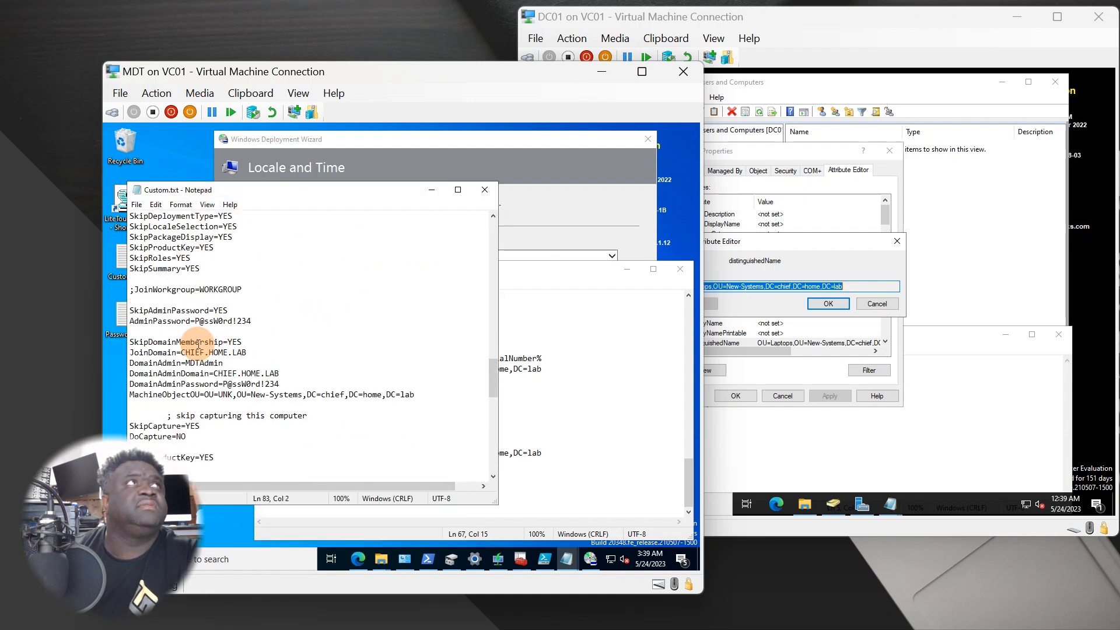
{"action": "scroll", "coordinate": [194, 345], "scroll_direction": "down", "scroll_amount": 5}
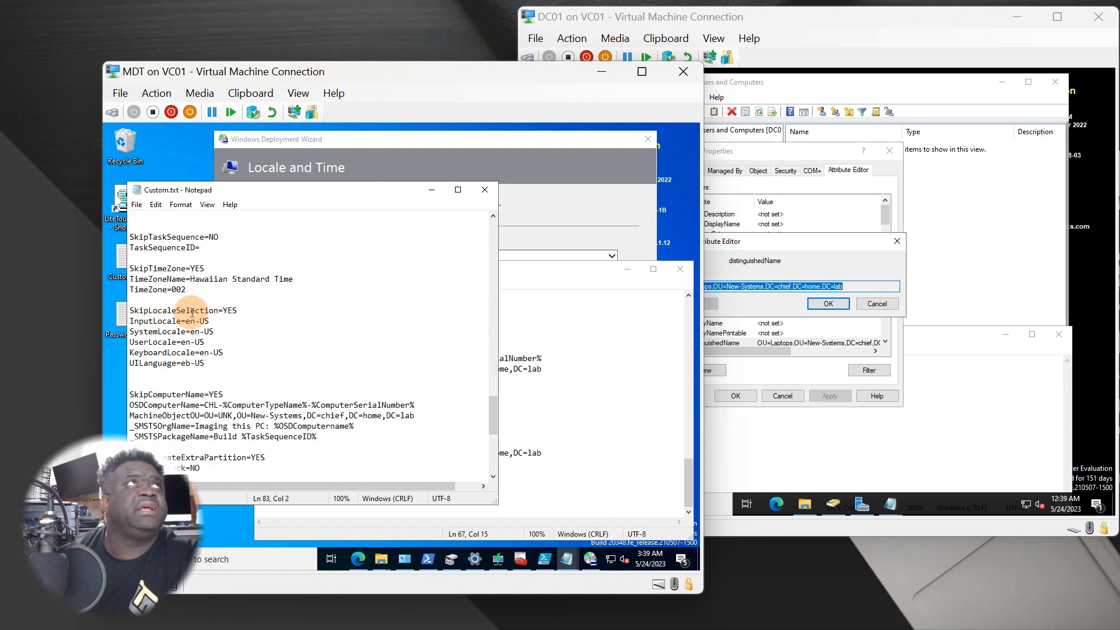
{"action": "left_click_drag", "start_coordinate": [145, 353], "coordinate": [212, 366]}
{"action": "key", "text": "ctrl+c"}
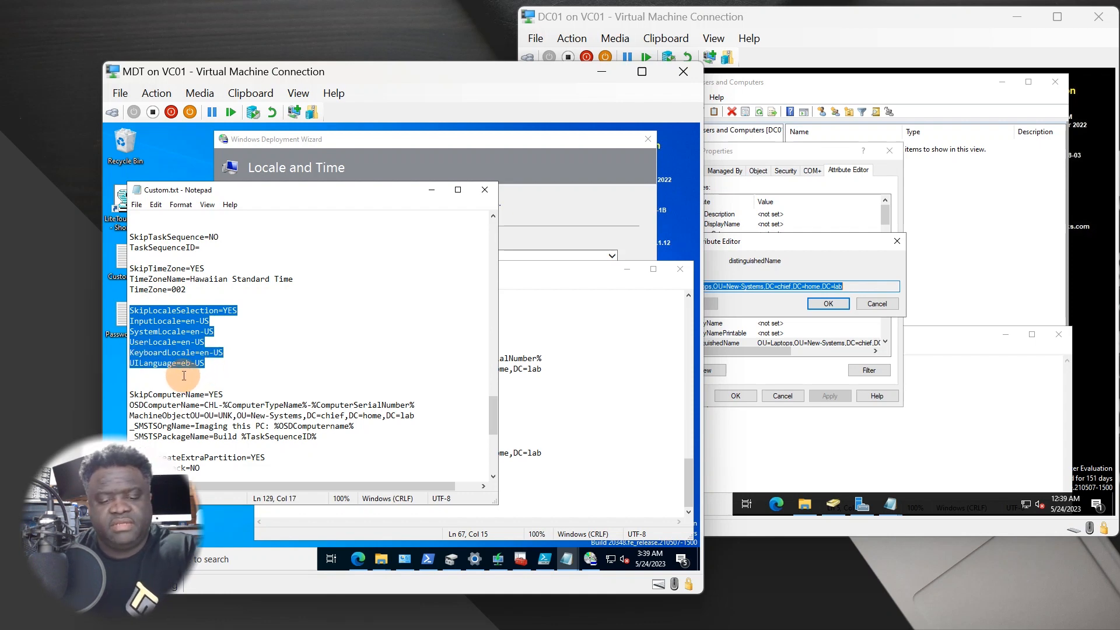
Step: Paste the copied locale block into CustomSettings.ini below the SkipBitLocker=YES line, separated by a blank line
{"action": "left_click", "coordinate": [600, 431]}
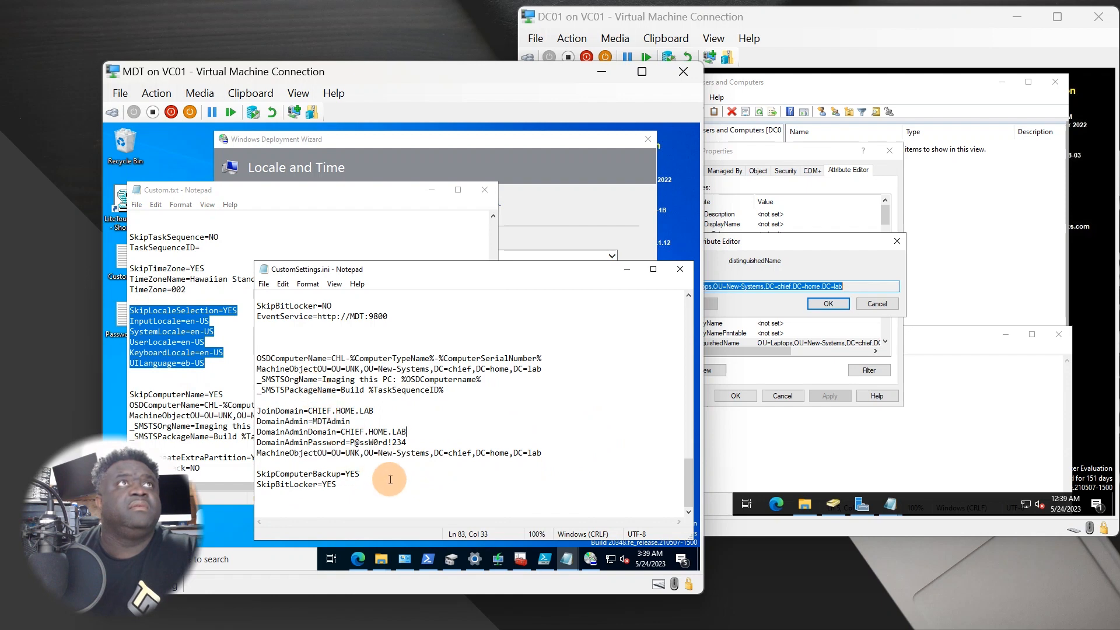
{"action": "left_click", "coordinate": [347, 483]}
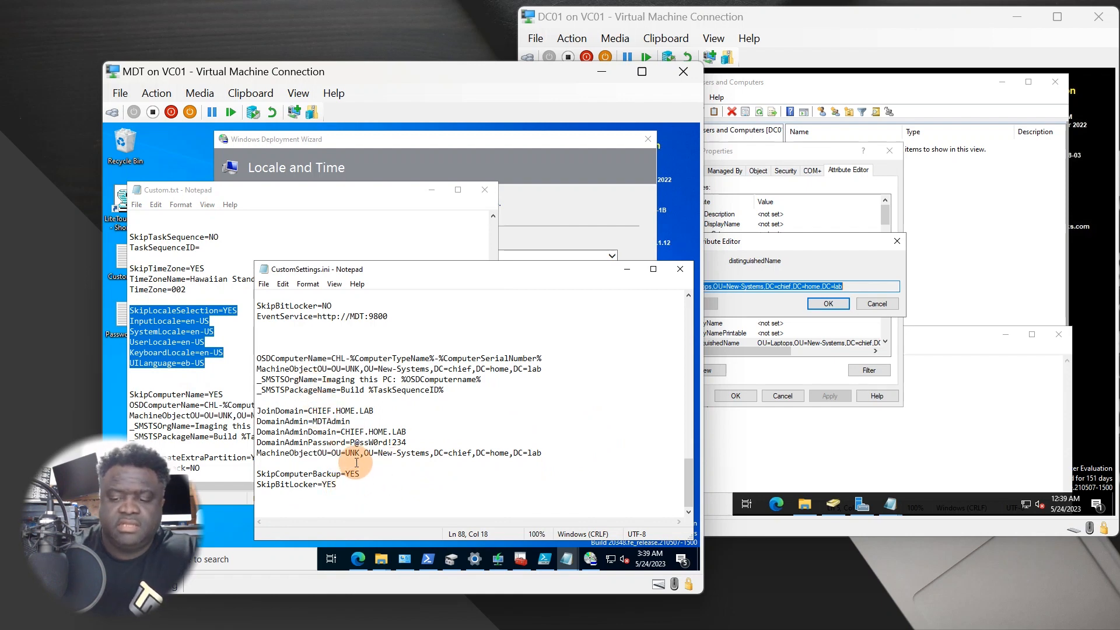
{"action": "key", "text": "Return"}
{"action": "key", "text": "ctrl+v"}
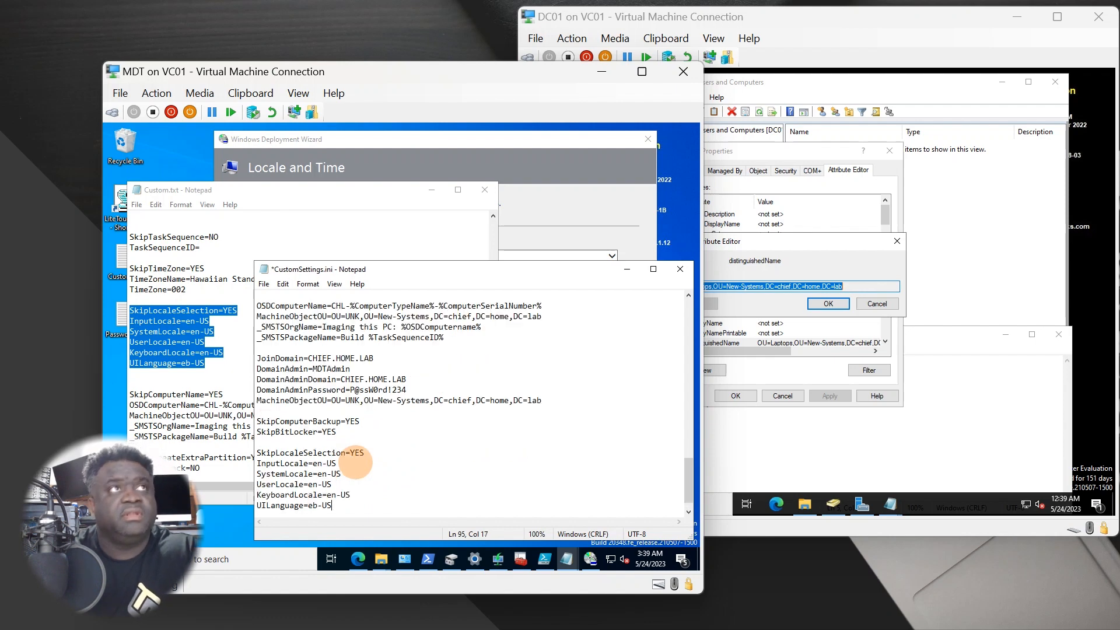
Step: Set SkipLocaleSelection to NO in CustomSettings.ini, insert a blank line before InputLocale=en-US, and save the file
{"action": "left_click", "coordinate": [375, 452]}
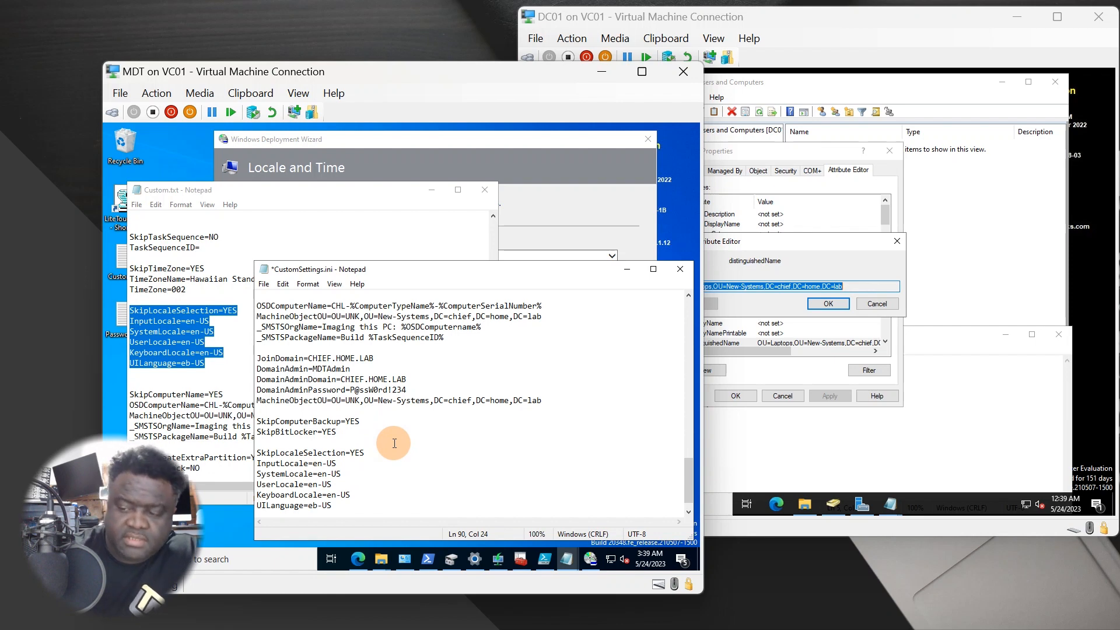
{"action": "key", "text": "Return"}
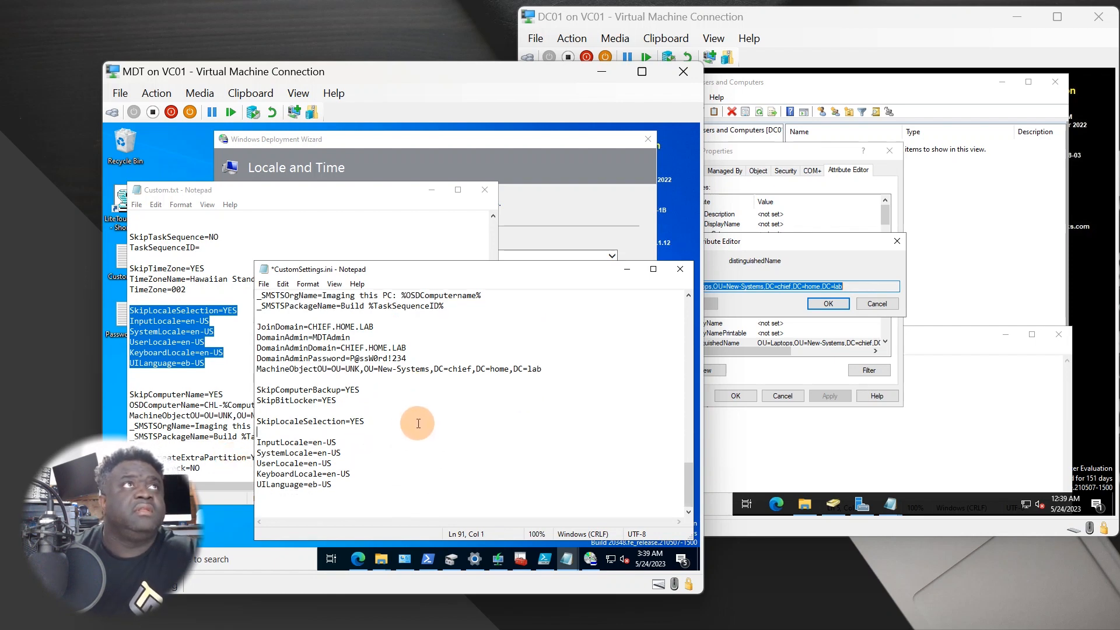
{"action": "left_click", "coordinate": [388, 419]}
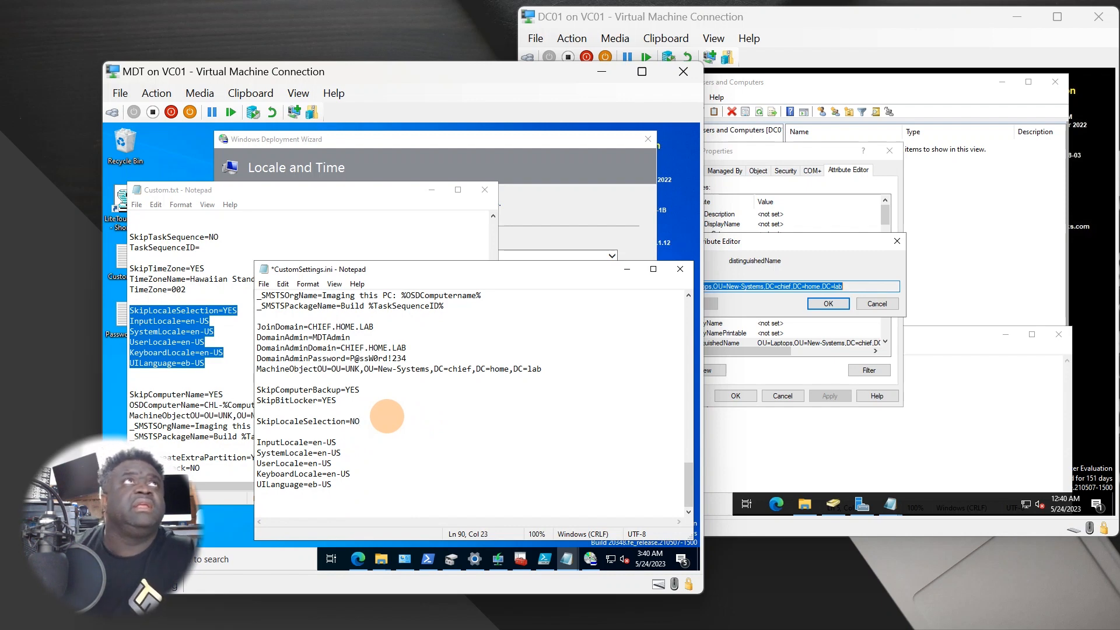
{"action": "left_click", "coordinate": [263, 284]}
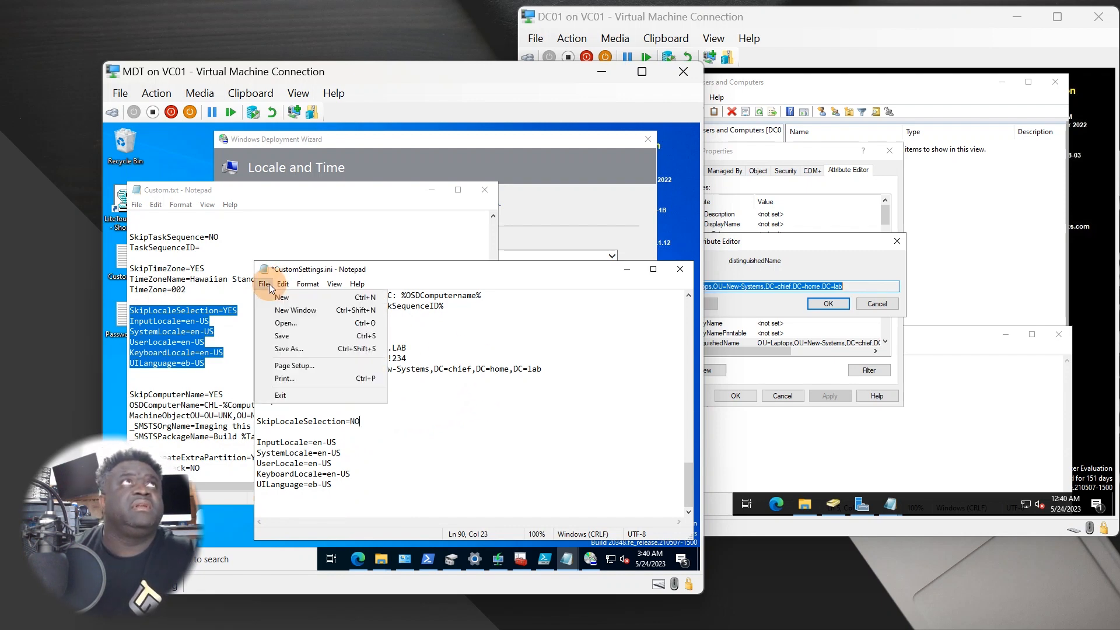
{"action": "left_click", "coordinate": [287, 336]}
Step: Delete SkipBitLocker=NO and the blank lines above EventService in the Default section of CustomSettings.ini, and save the file
{"action": "scroll", "coordinate": [397, 464], "scroll_direction": "up", "scroll_amount": 7}
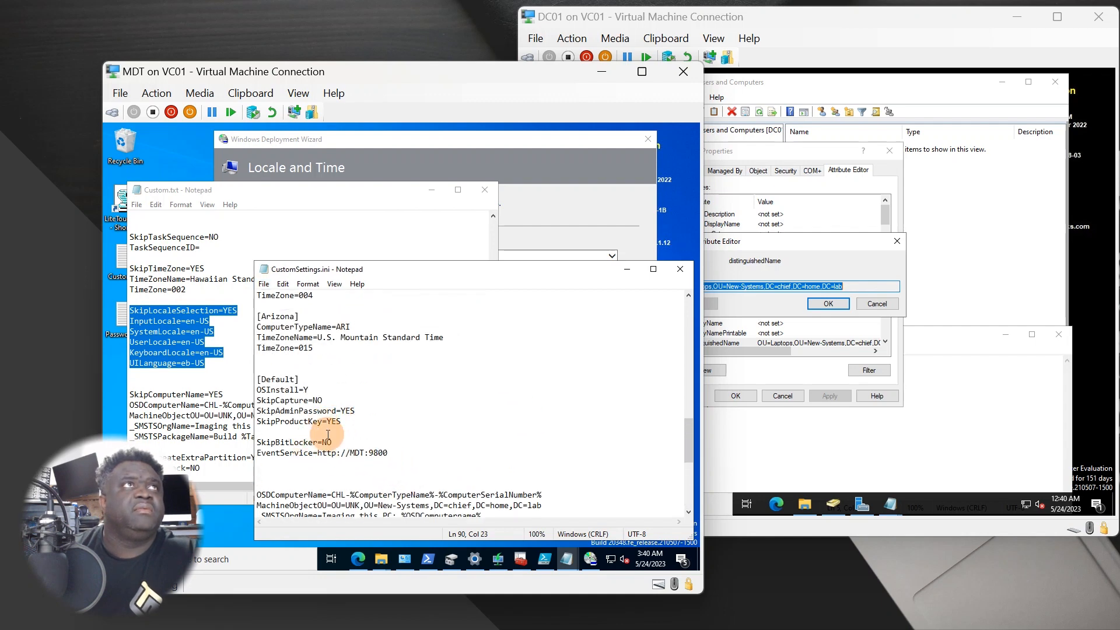
{"action": "left_click_drag", "start_coordinate": [340, 443], "coordinate": [216, 441]}
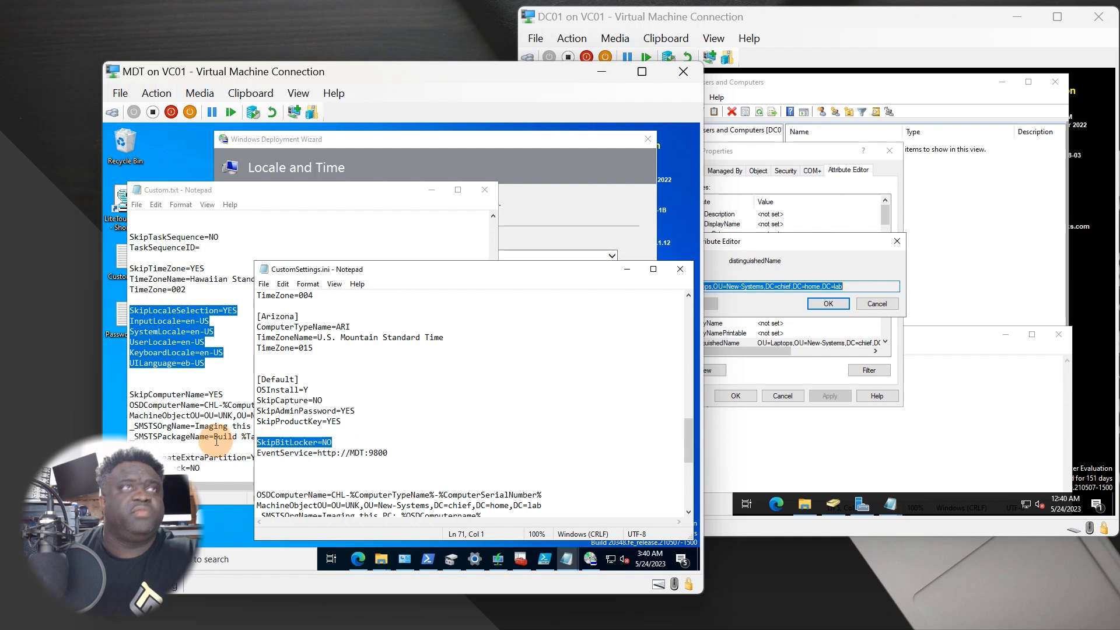
{"action": "key", "text": "Delete"}
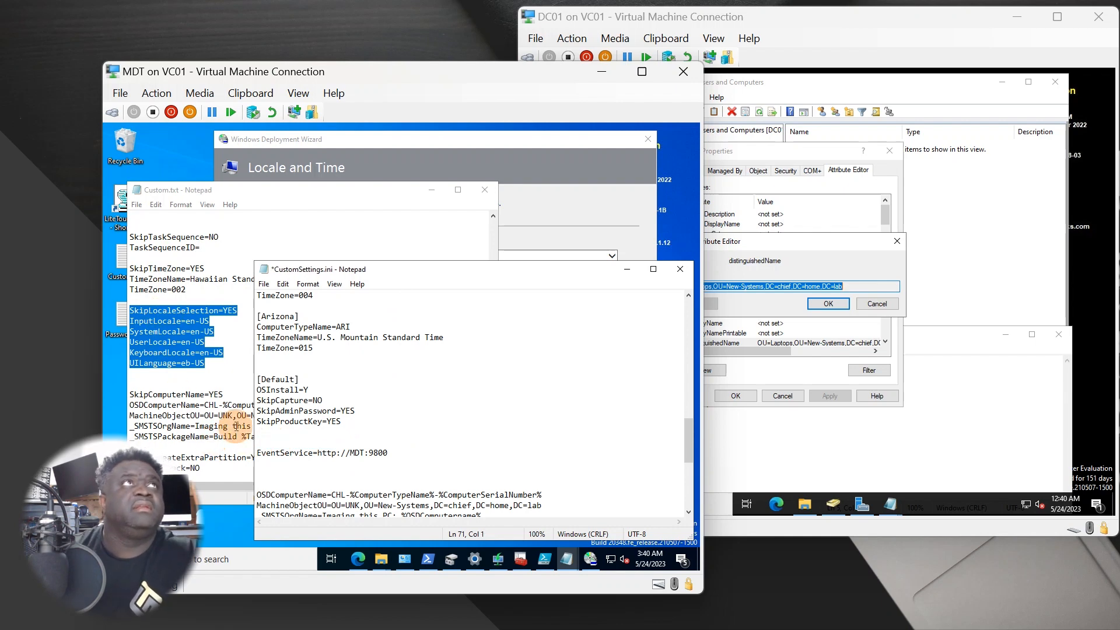
{"action": "scroll", "coordinate": [306, 458], "scroll_direction": "up", "scroll_amount": 2}
{"action": "scroll", "coordinate": [306, 458], "scroll_direction": "down", "scroll_amount": 2}
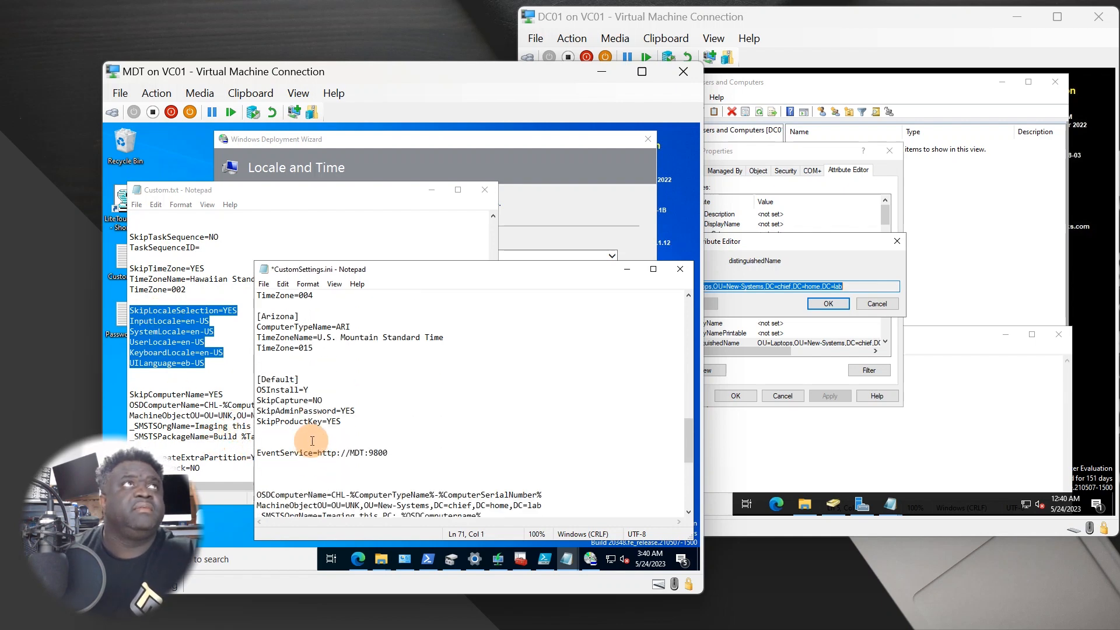
{"action": "left_click", "coordinate": [295, 433]}
{"action": "key", "text": "Delete"}
{"action": "key", "text": "Delete"}
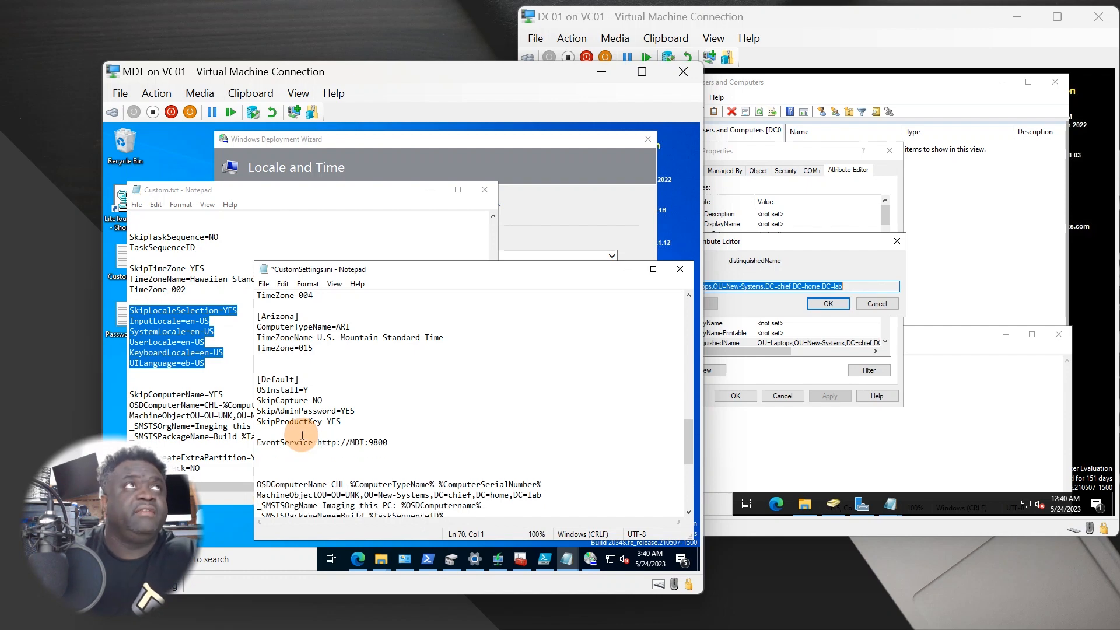
{"action": "left_click", "coordinate": [264, 283]}
{"action": "left_click", "coordinate": [289, 334]}
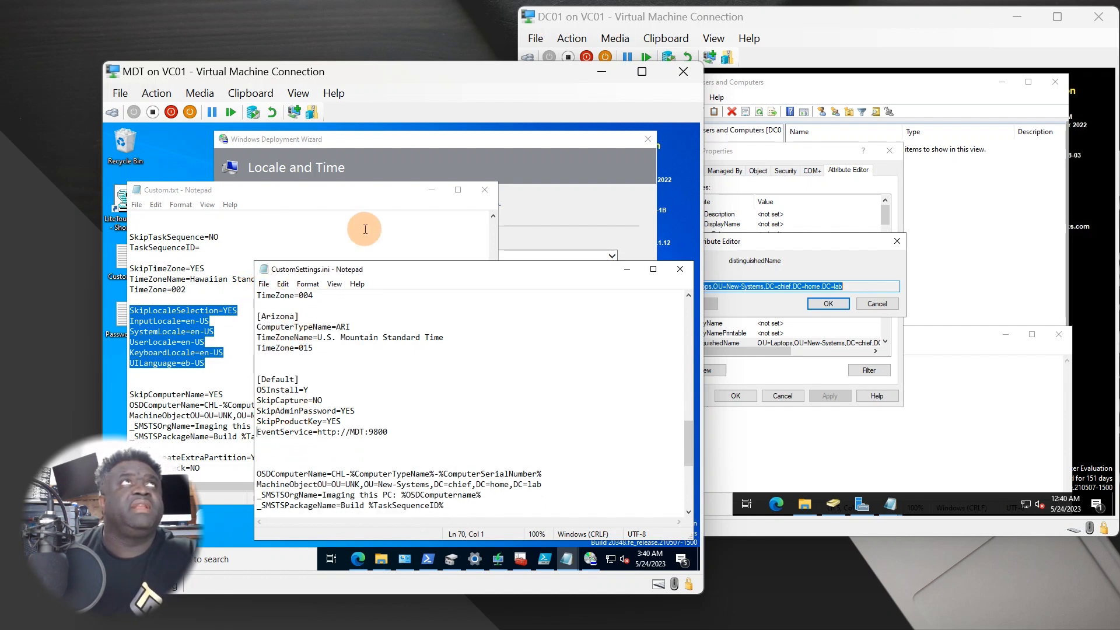
Step: Cancel the deployment wizard from its Locale and Time page, confirm the cancellation and close its remaining window
{"action": "left_click", "coordinate": [404, 163]}
{"action": "left_click", "coordinate": [618, 444]}
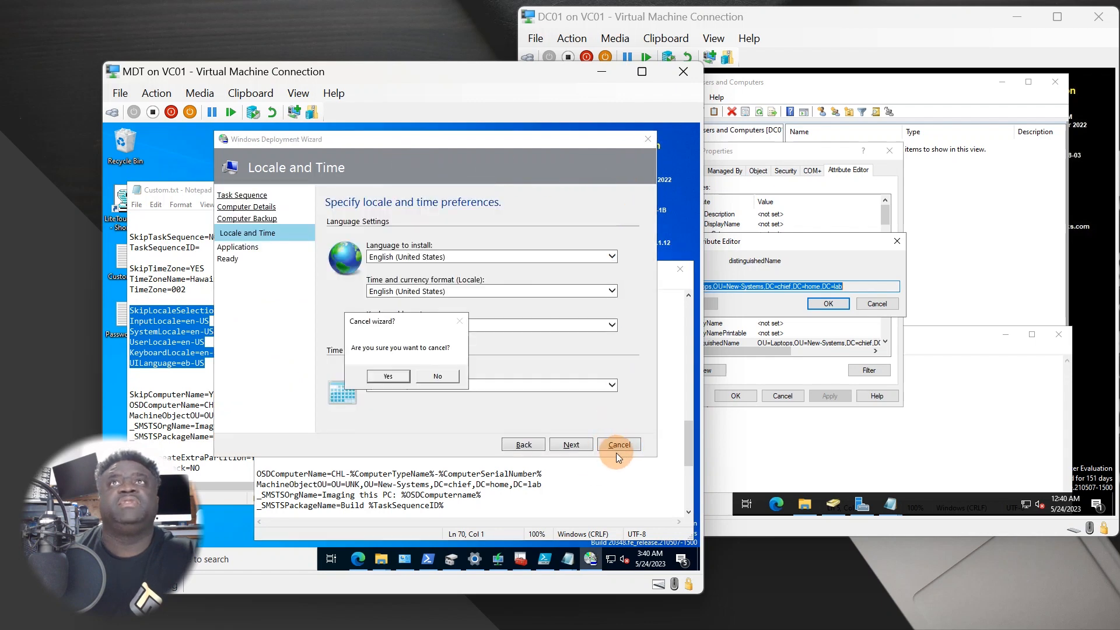
{"action": "left_click", "coordinate": [388, 376]}
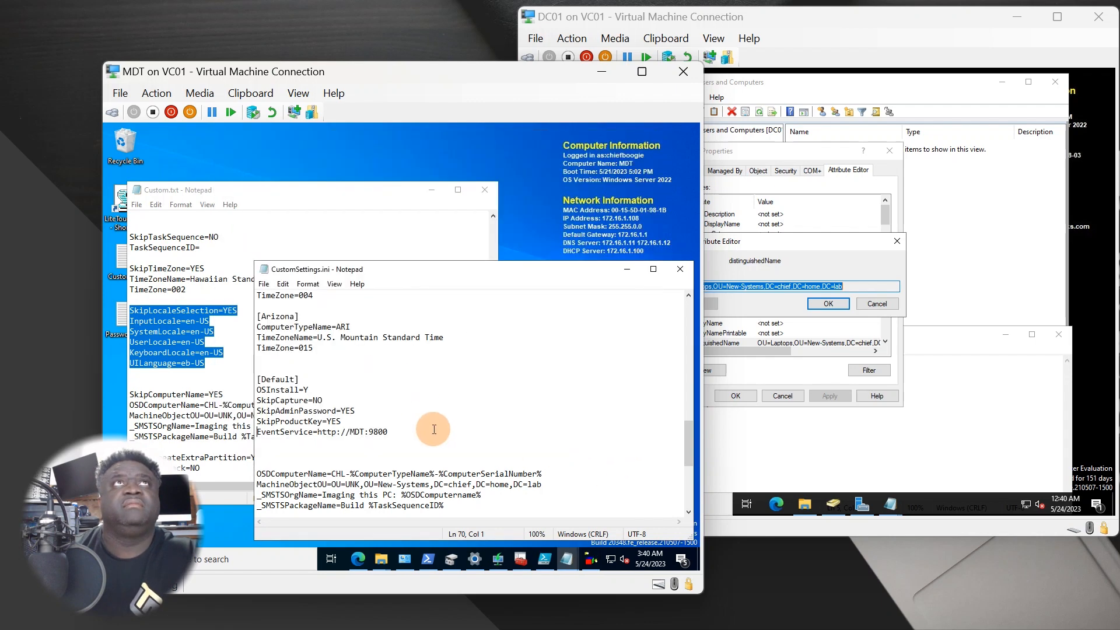
{"action": "left_click", "coordinate": [493, 368]}
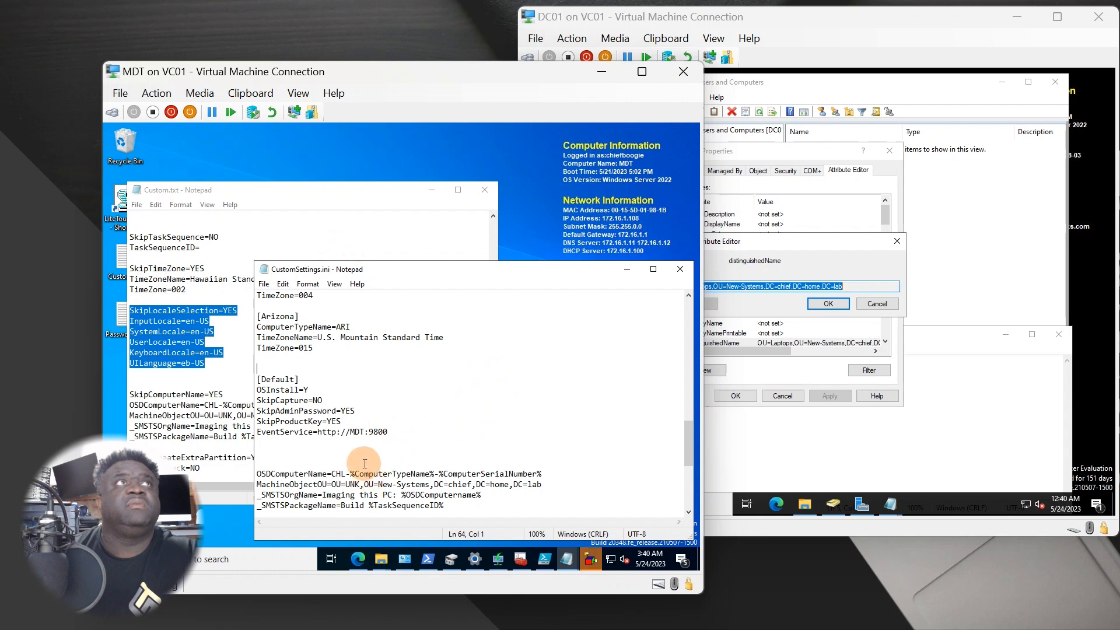
{"action": "left_click", "coordinate": [591, 560]}
{"action": "left_click", "coordinate": [491, 382]}
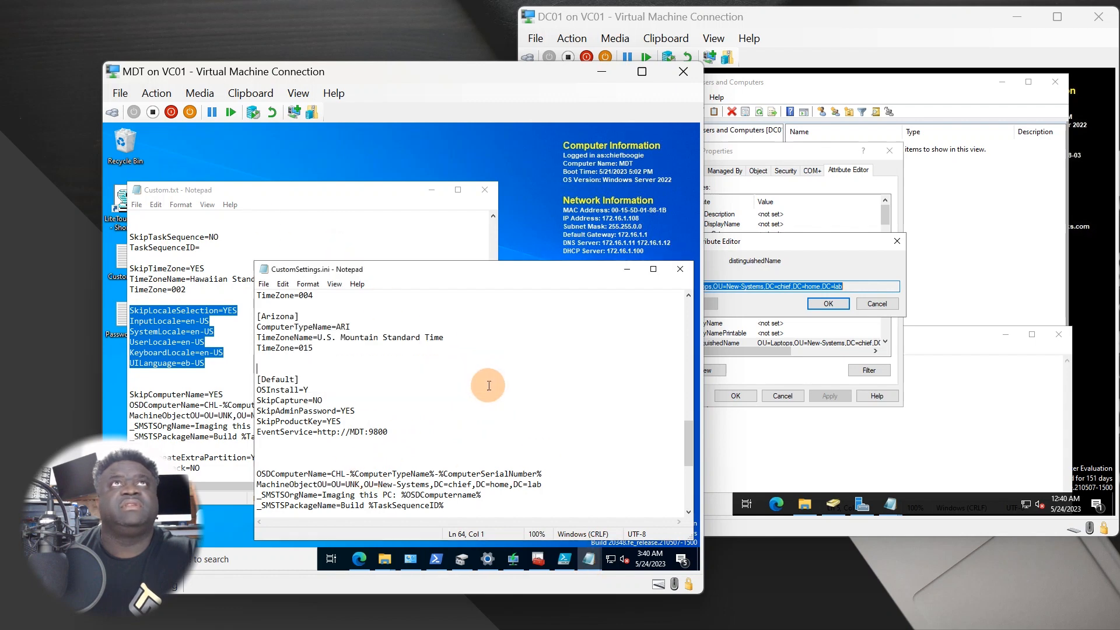
{"action": "left_click", "coordinate": [515, 445]}
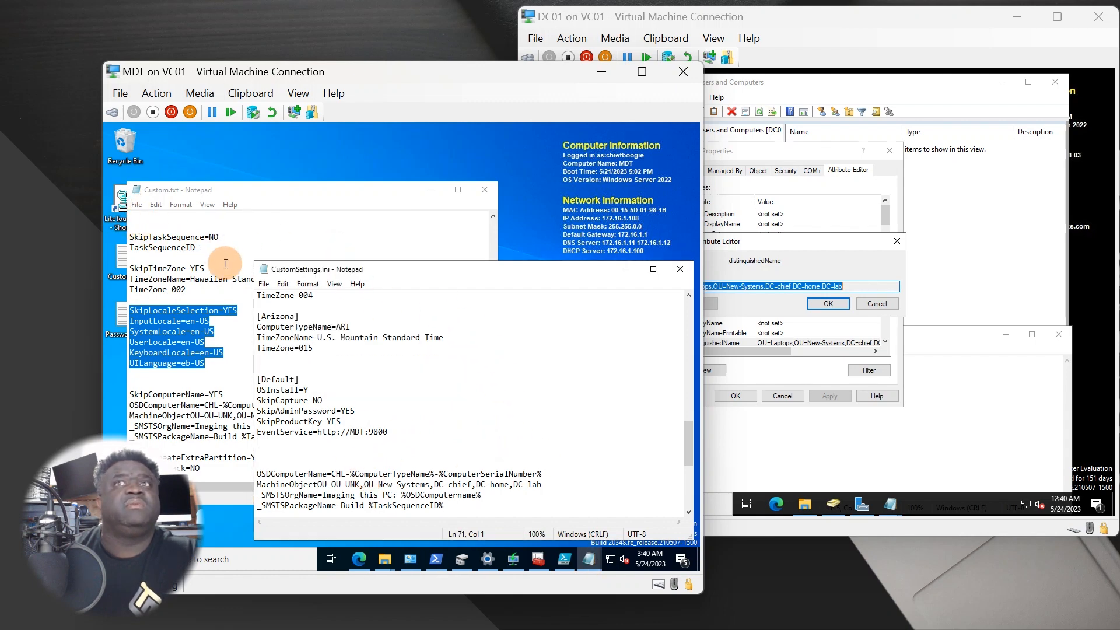
Step: Relaunch the deployment wizard from the LiteTouch shortcut, allowing changes, and advance with the Deploy Windows 10 x64 - (Fresh Build) task sequence to Computer Details
{"action": "double_click", "coordinate": [112, 217]}
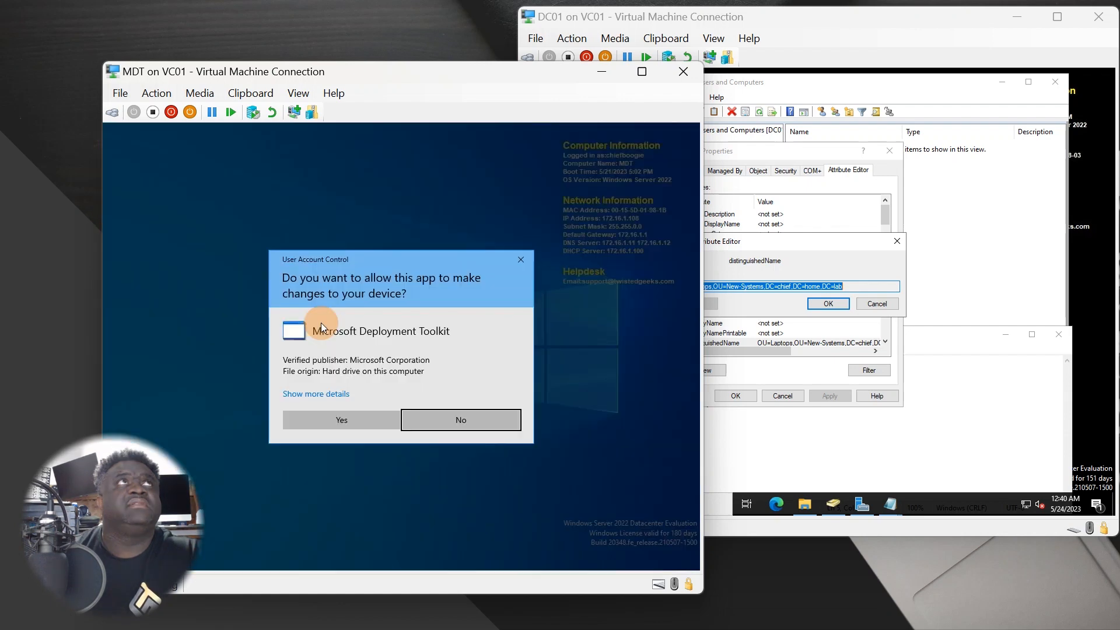
{"action": "left_click", "coordinate": [338, 436]}
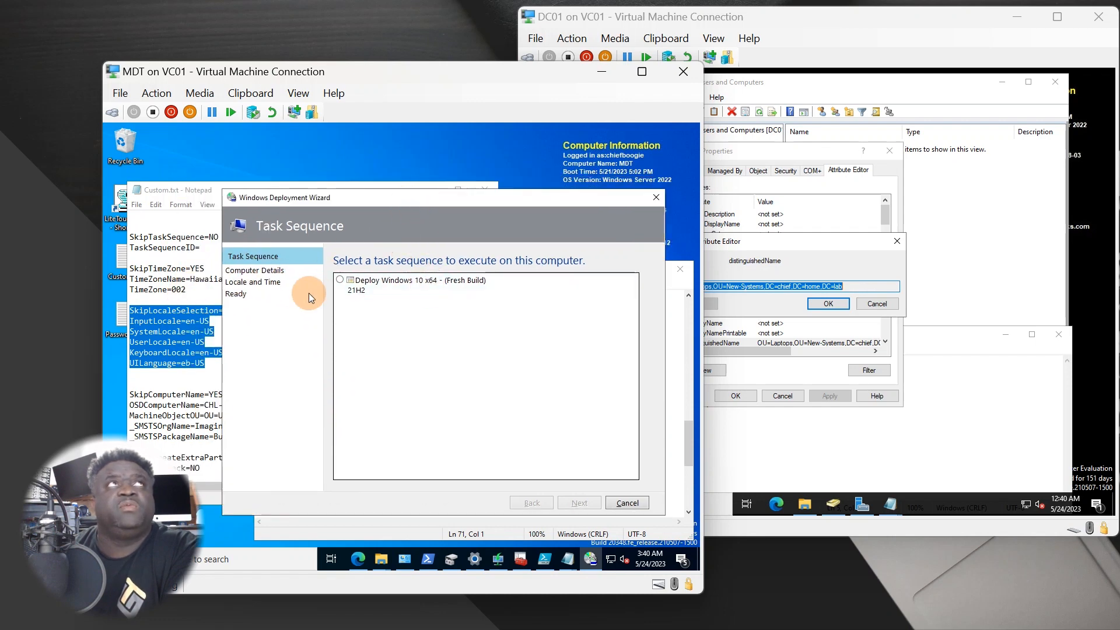
{"action": "left_click", "coordinate": [337, 281]}
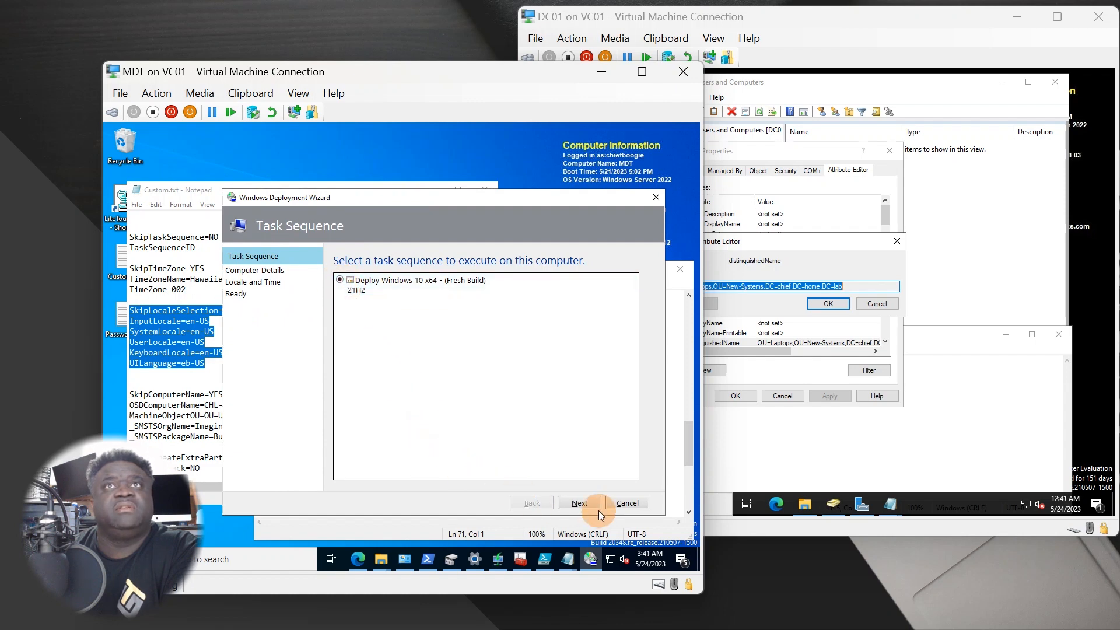
{"action": "key", "text": "Return"}
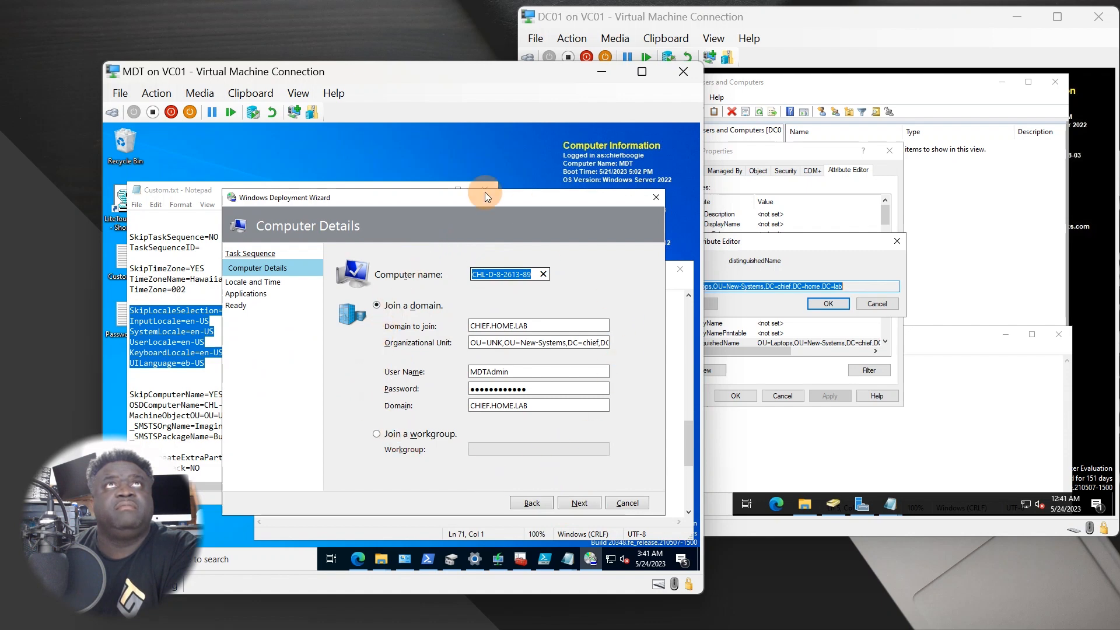
Step: Advance the deployment wizard to the Locale and Time page, move it clear of CustomSettings.ini, and bring that file to the front
{"action": "left_click", "coordinate": [577, 503]}
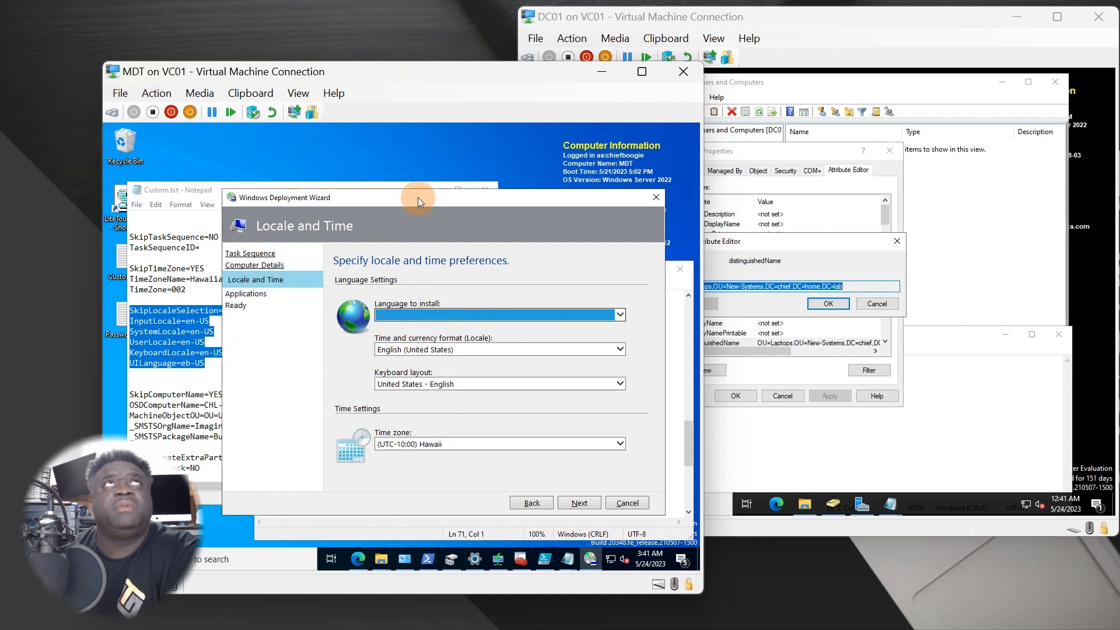
{"action": "left_click_drag", "start_coordinate": [418, 197], "coordinate": [426, 139]}
{"action": "left_click", "coordinate": [482, 494]}
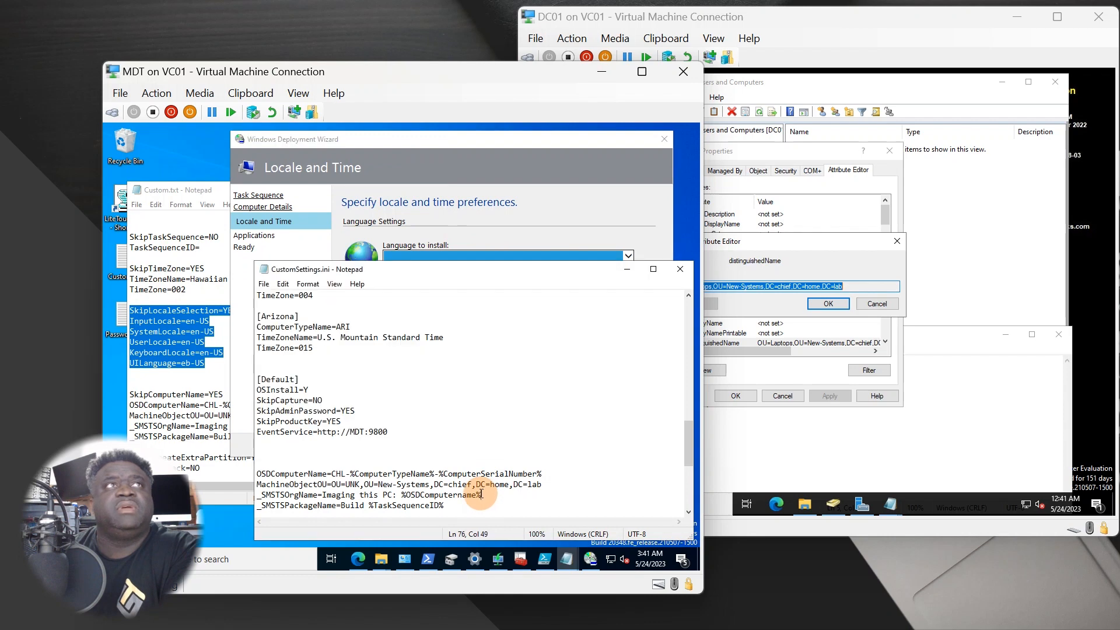
Step: Correct the UILanguage value to en-US at the end of CustomSettings.ini
{"action": "scroll", "coordinate": [443, 473], "scroll_direction": "down", "scroll_amount": 6}
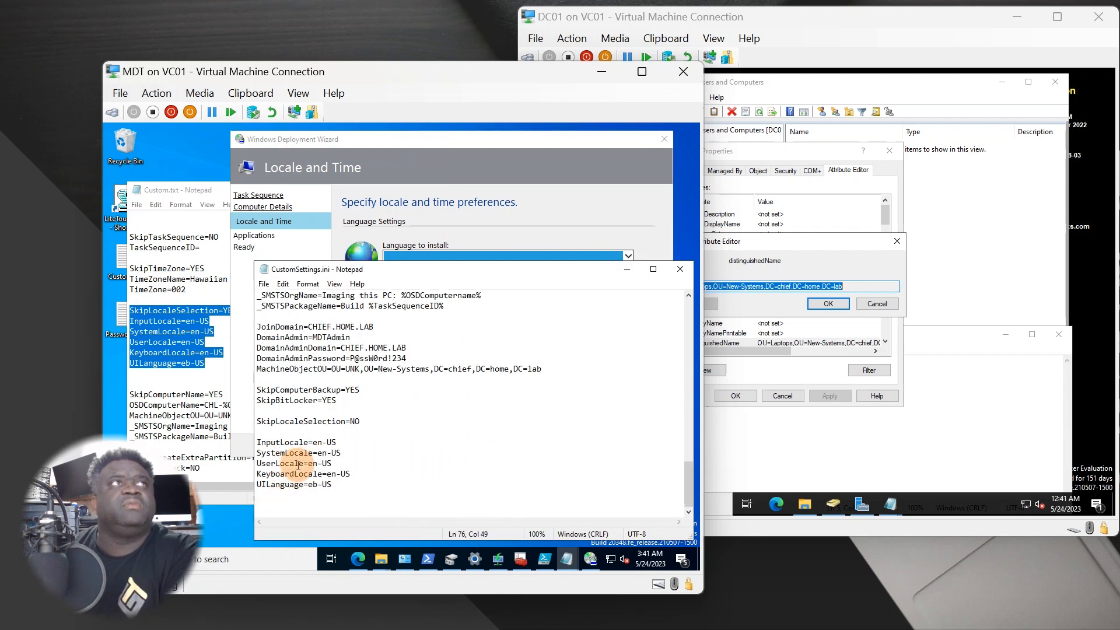
{"action": "left_click", "coordinate": [320, 485]}
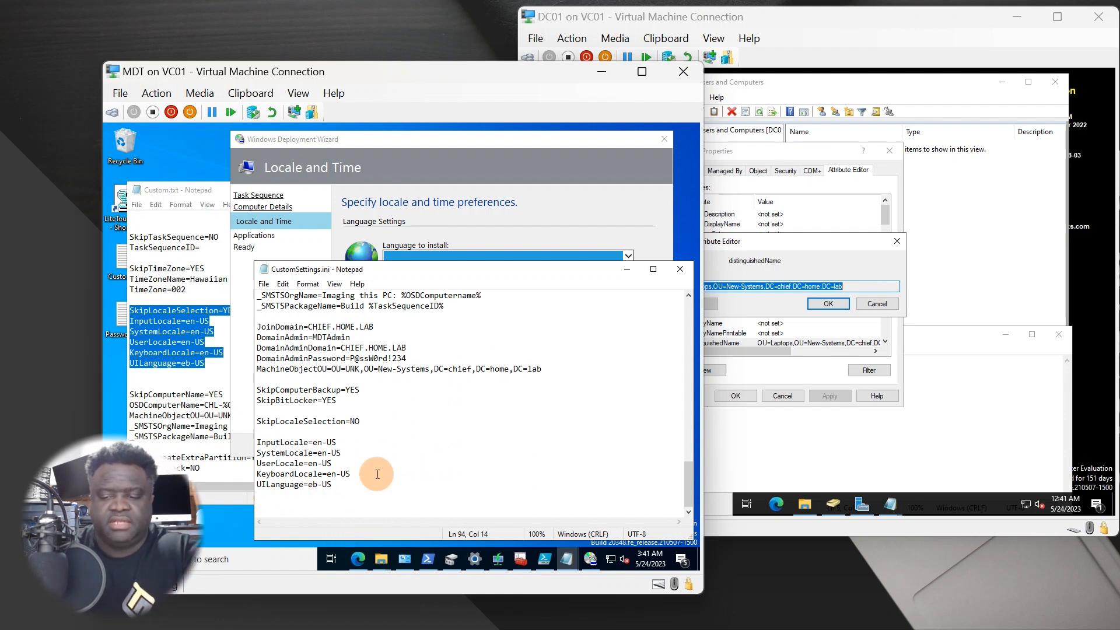
{"action": "key", "text": "BackSpace"}
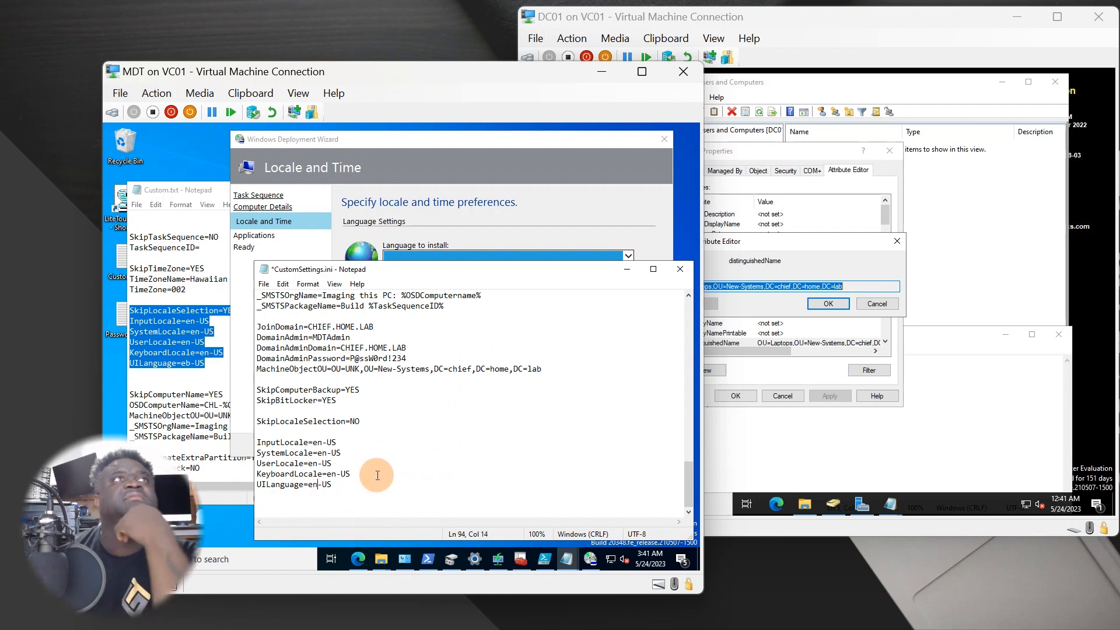
Step: Compare the wizard's language, locale format and keyboard layout fields with the locale entries in CustomSettings.ini
{"action": "left_click", "coordinate": [465, 251]}
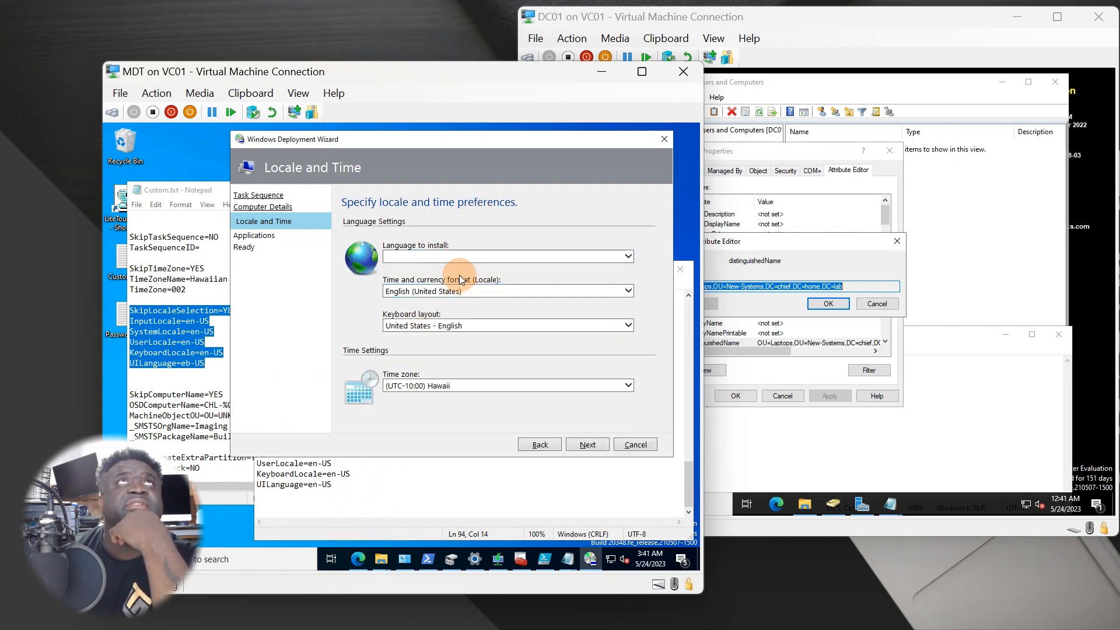
{"action": "left_click", "coordinate": [320, 487]}
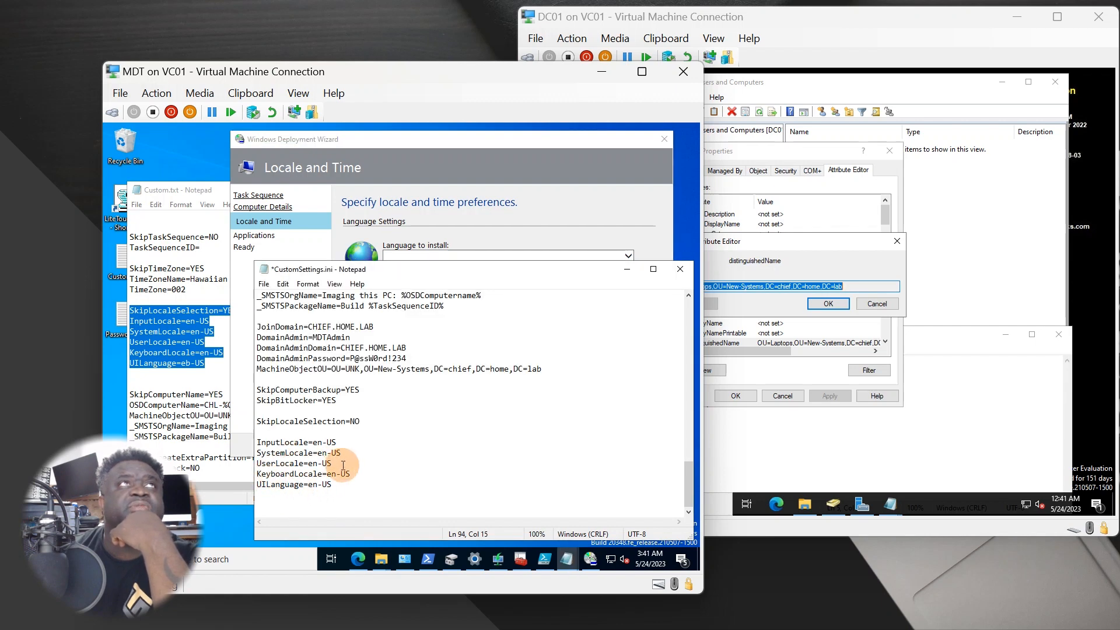
{"action": "left_click", "coordinate": [444, 182]}
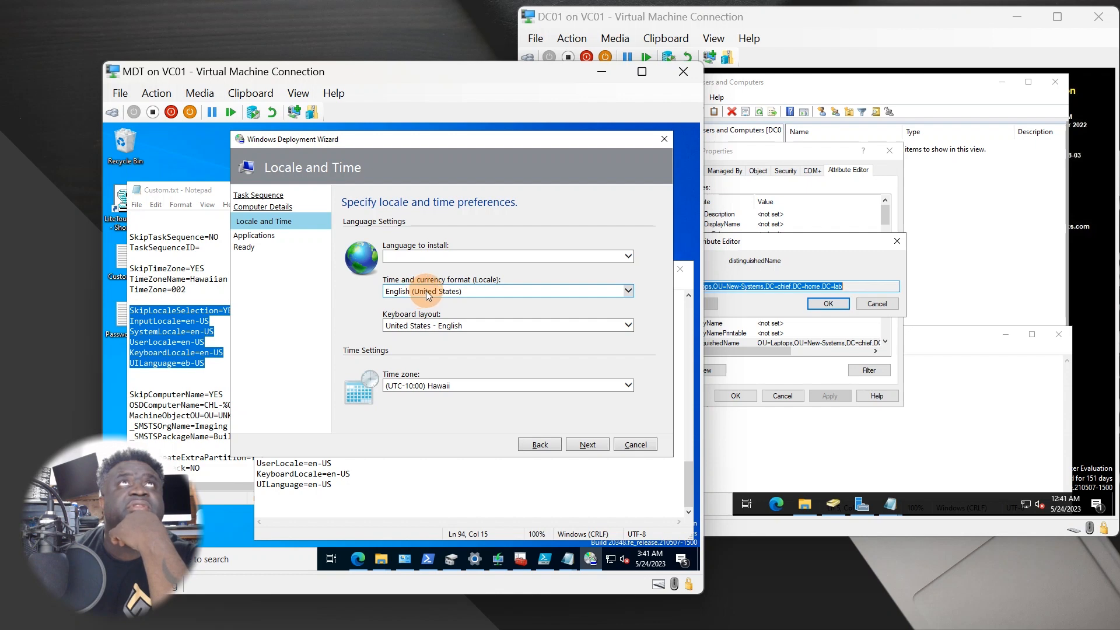
{"action": "left_click", "coordinate": [379, 485]}
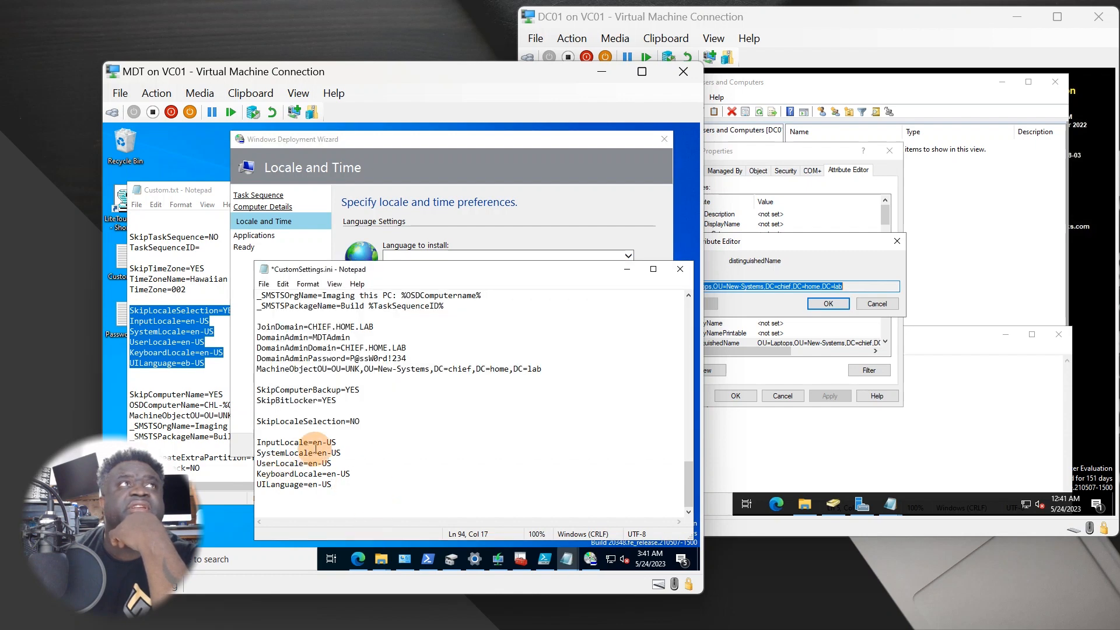
{"action": "left_click", "coordinate": [460, 205]}
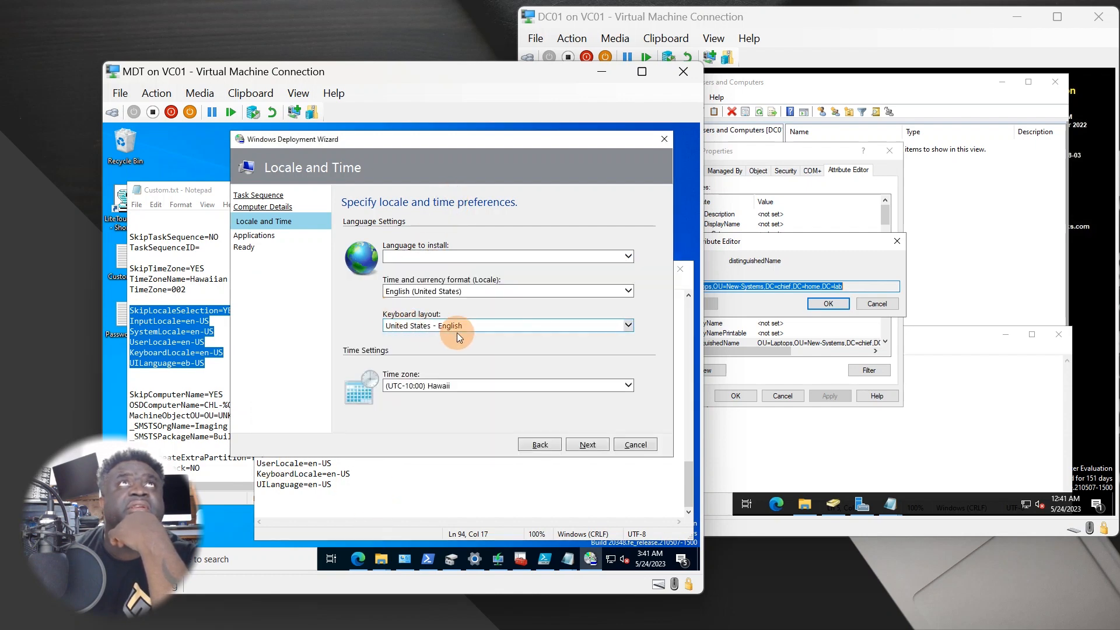
{"action": "left_click", "coordinate": [367, 495]}
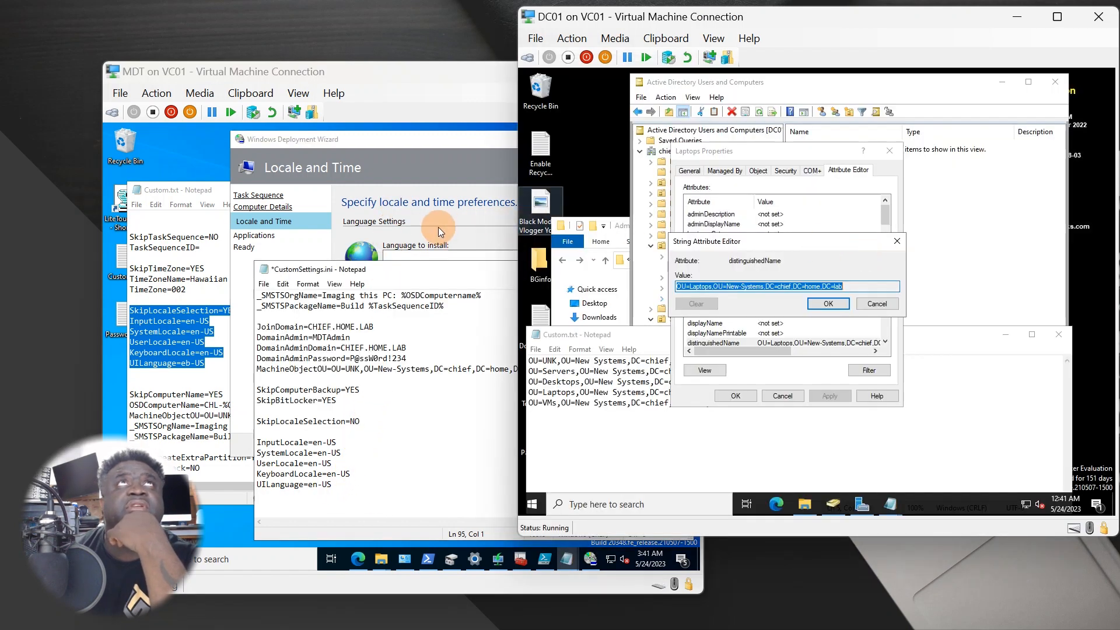
{"action": "left_click", "coordinate": [439, 228]}
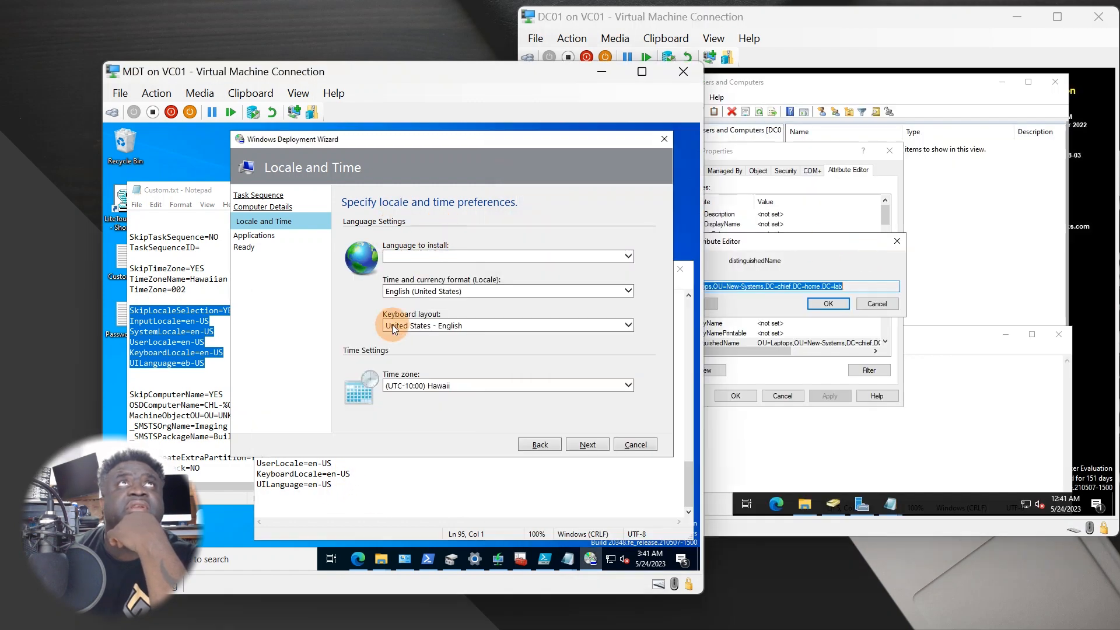
{"action": "left_click", "coordinate": [361, 483]}
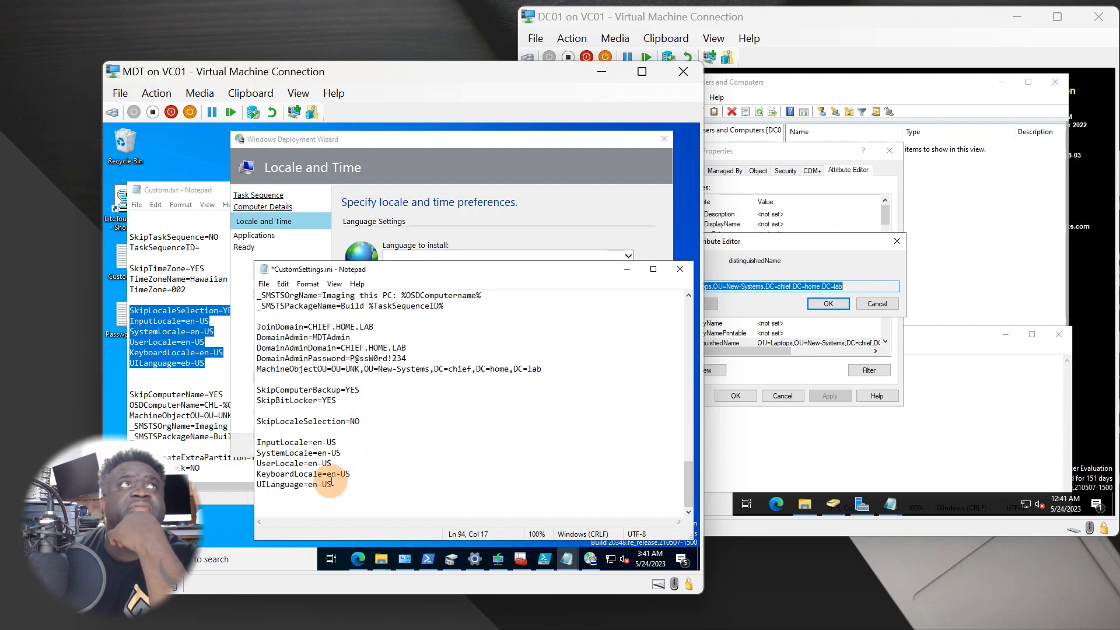
{"action": "left_click", "coordinate": [434, 465]}
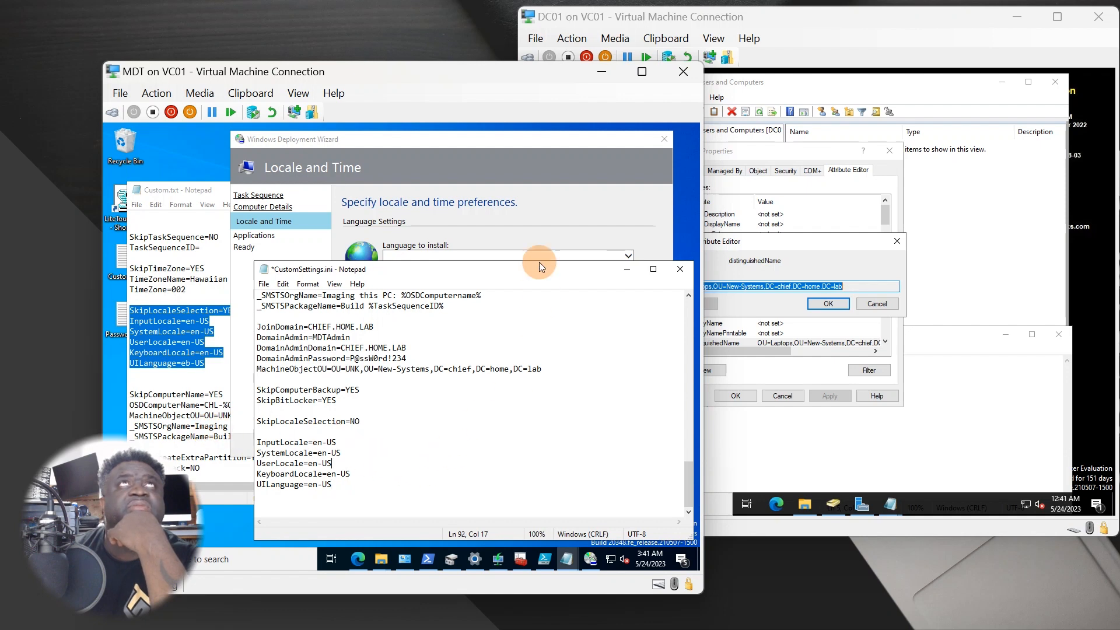
{"action": "left_click", "coordinate": [526, 184]}
{"action": "left_click", "coordinate": [386, 484]}
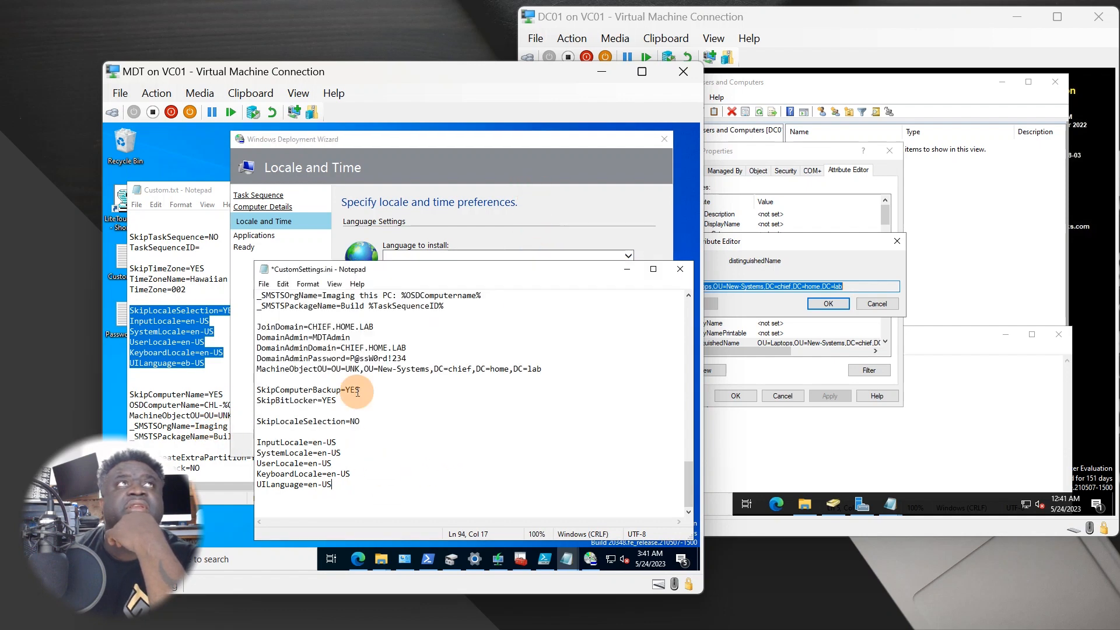
Step: Save CustomSettings.ini and cancel the deployment wizard, confirming the cancellation and closing its remaining window
{"action": "left_click", "coordinate": [263, 283]}
{"action": "left_click", "coordinate": [283, 337]}
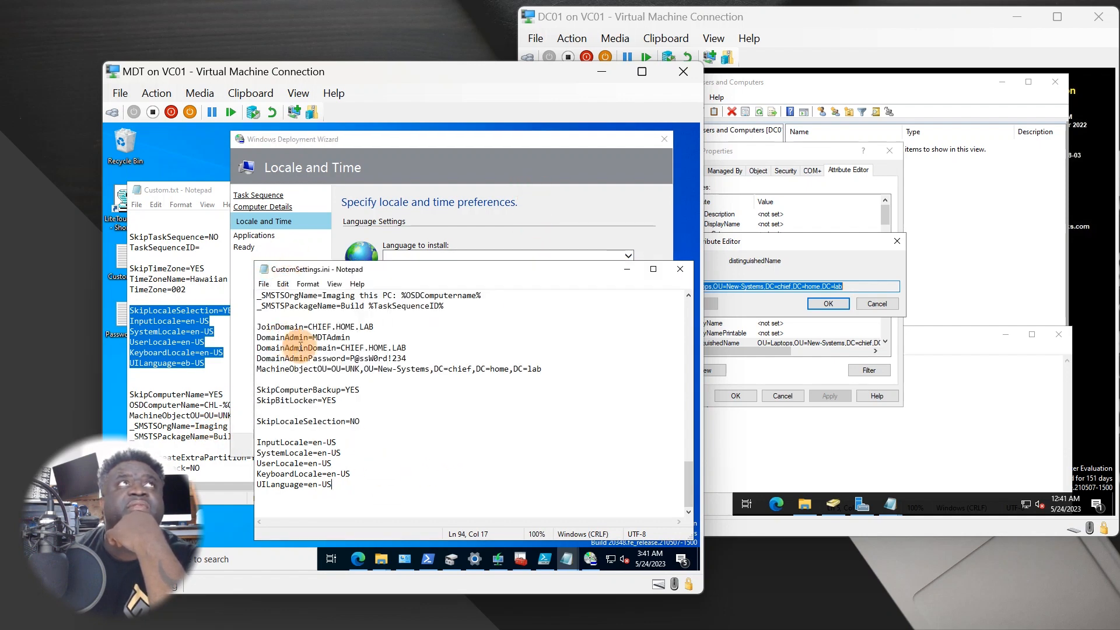
{"action": "left_click", "coordinate": [498, 177]}
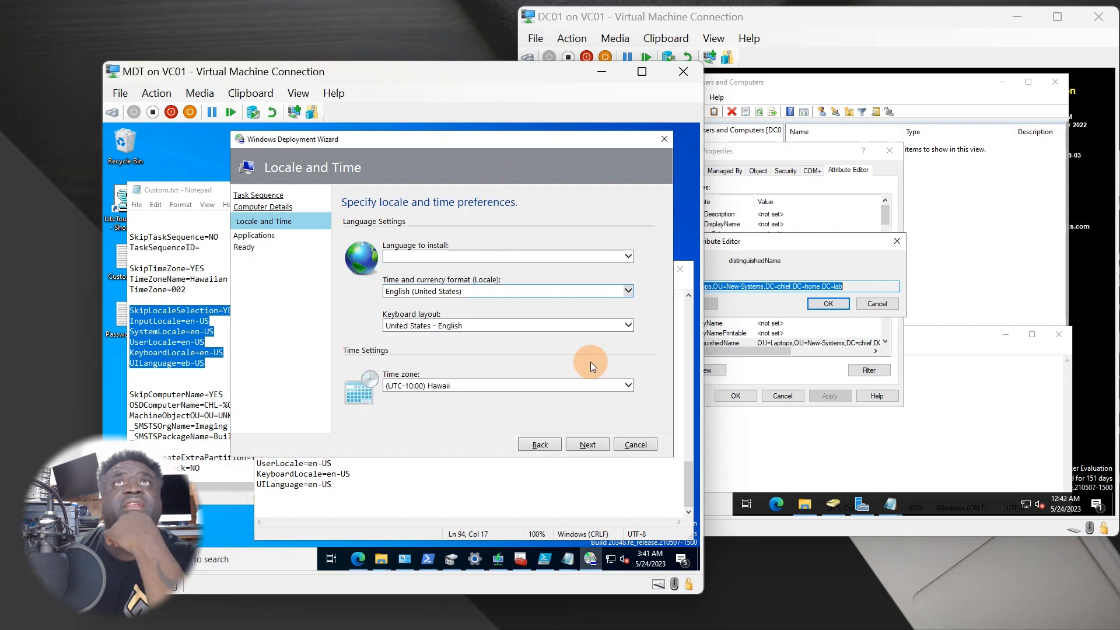
{"action": "left_click", "coordinate": [629, 445]}
{"action": "left_click", "coordinate": [388, 376]}
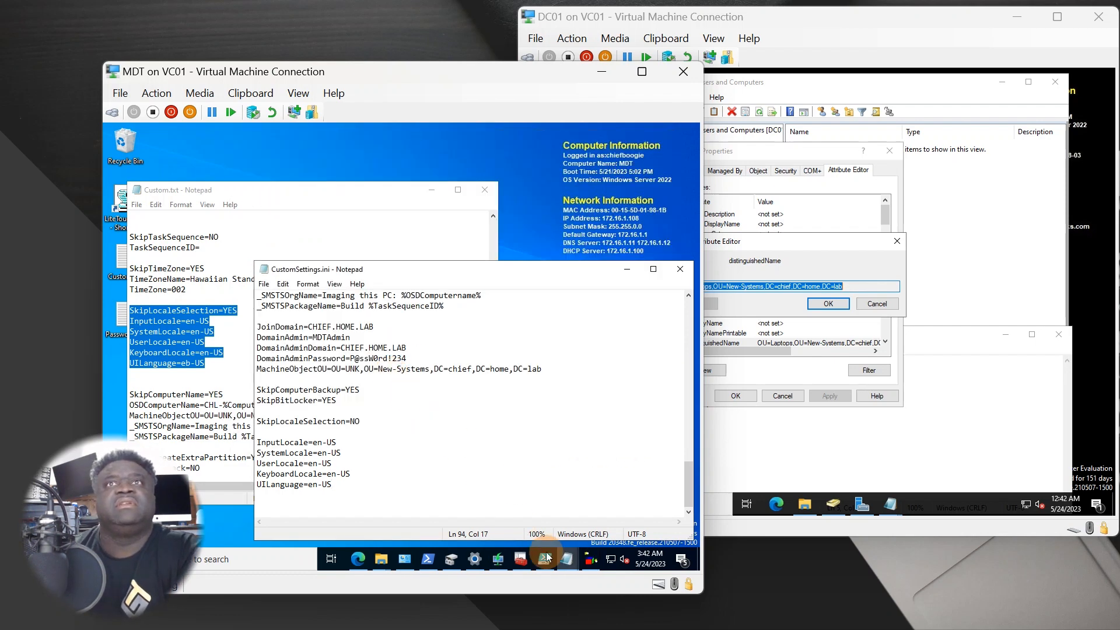
{"action": "left_click", "coordinate": [587, 558]}
{"action": "left_click", "coordinate": [491, 381]}
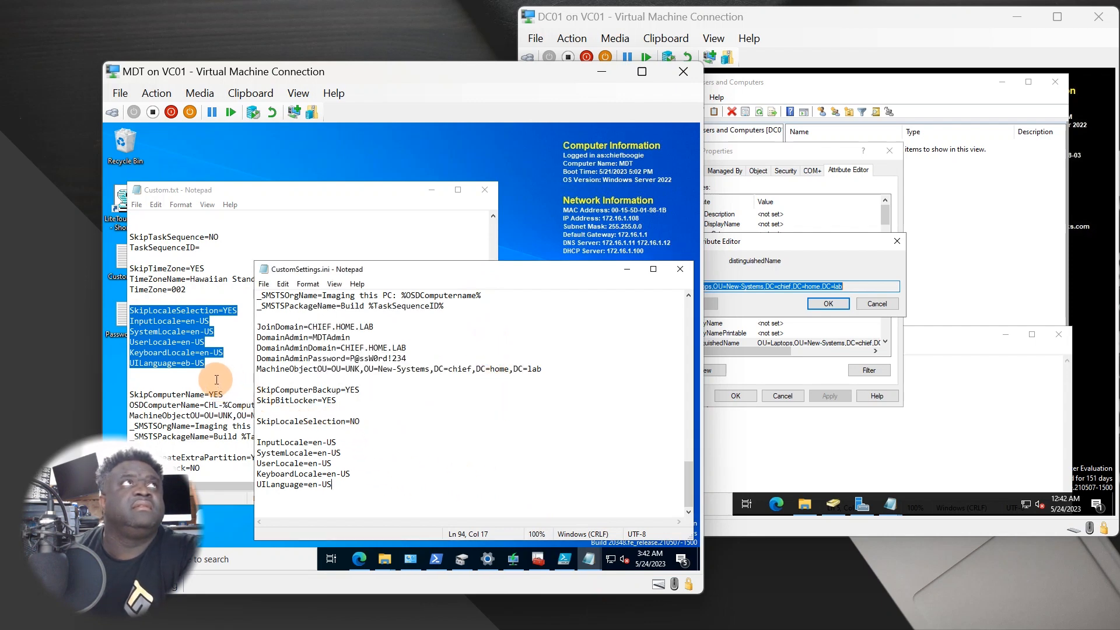
Step: Copy the SkipTimeZone, TimeZoneName and TimeZone lines from Custom.txt, and delete the blank line above InputLocale in CustomSettings.ini
{"action": "left_click", "coordinate": [213, 342]}
{"action": "left_click_drag", "start_coordinate": [187, 289], "coordinate": [115, 271]}
{"action": "key", "text": "ctrl+c"}
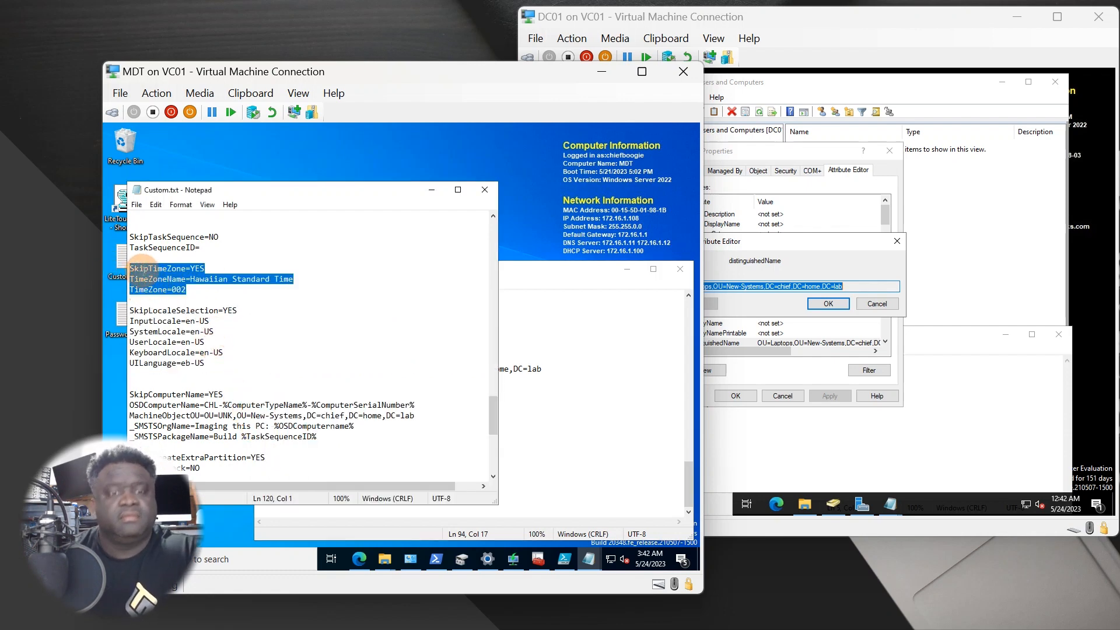
{"action": "left_click", "coordinate": [527, 430]}
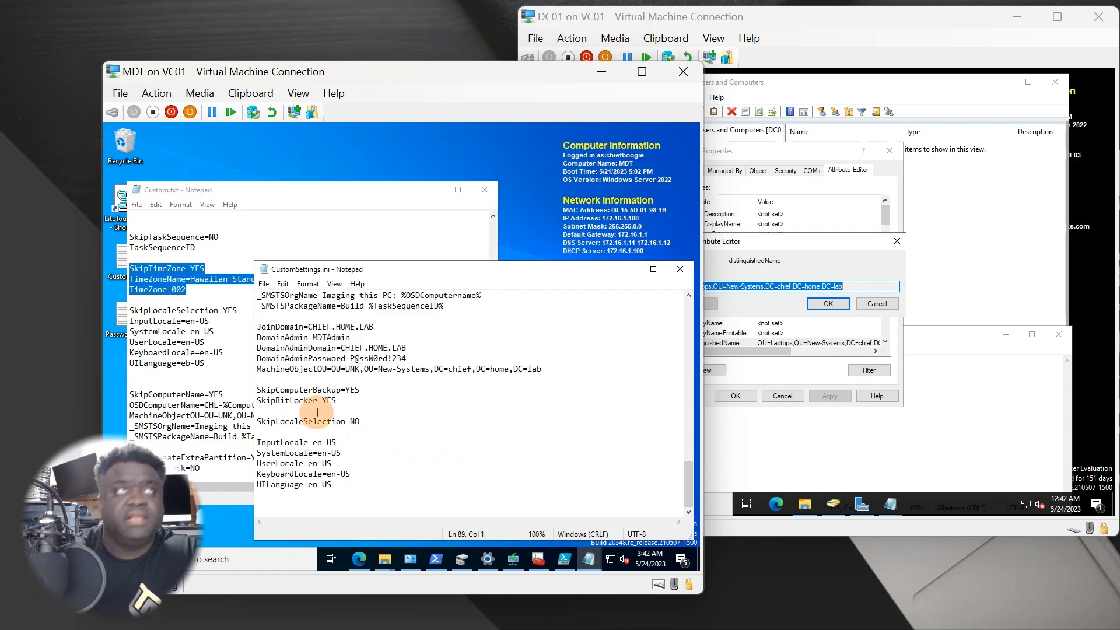
{"action": "key", "text": "Delete"}
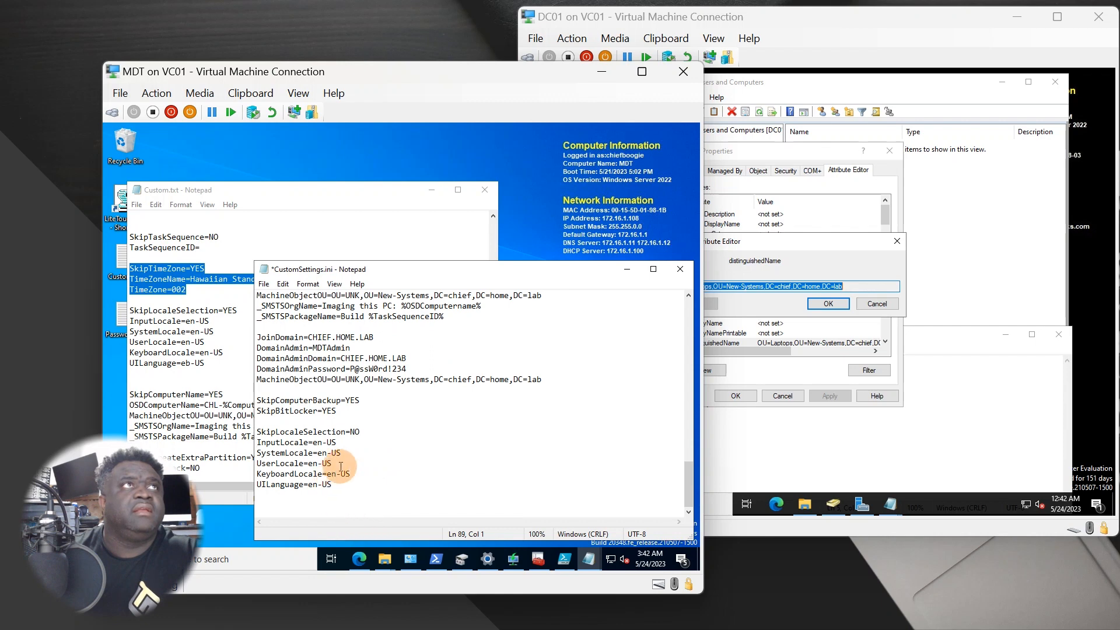
Step: Paste the copied time zone lines below UILanguage in CustomSettings.ini, set SkipTimeZone to NO, and save the file
{"action": "left_click", "coordinate": [370, 500]}
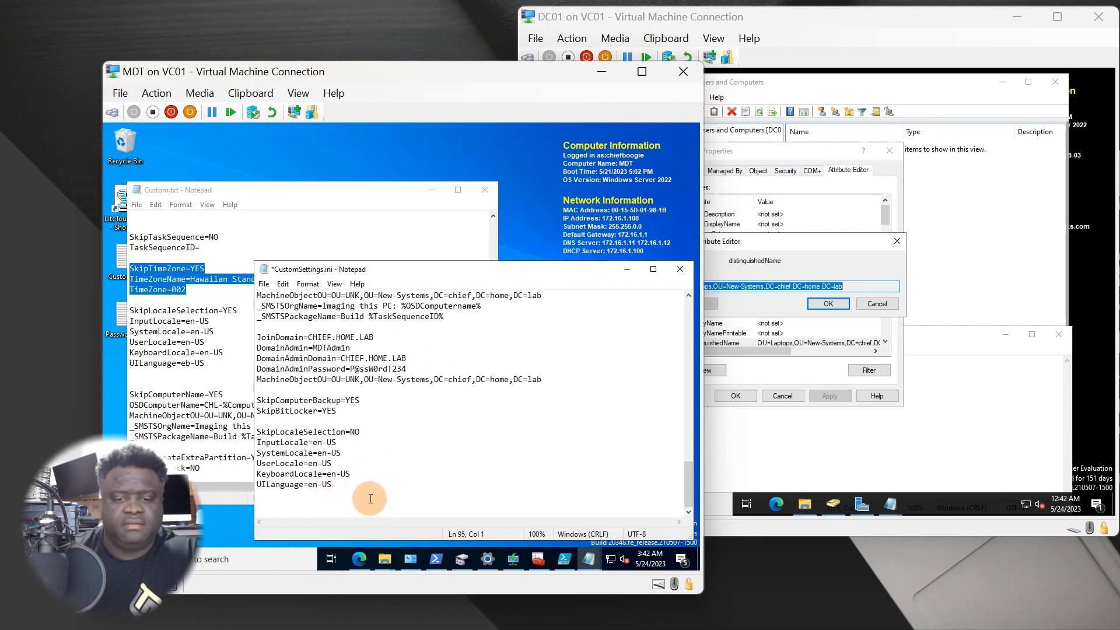
{"action": "key", "text": "ctrl+v"}
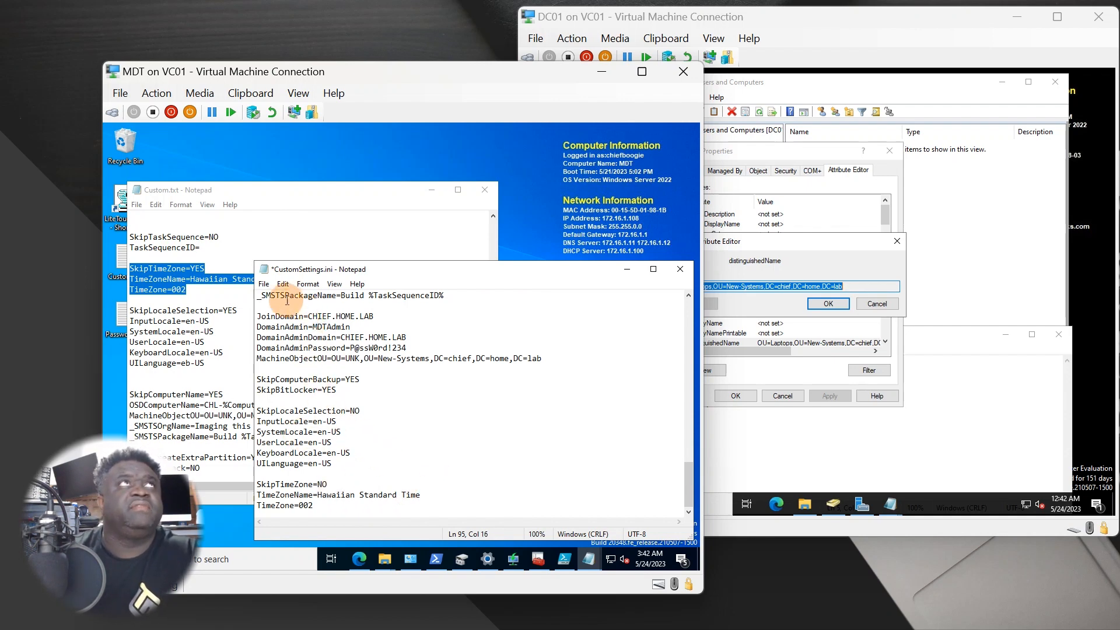
{"action": "left_click", "coordinate": [268, 285]}
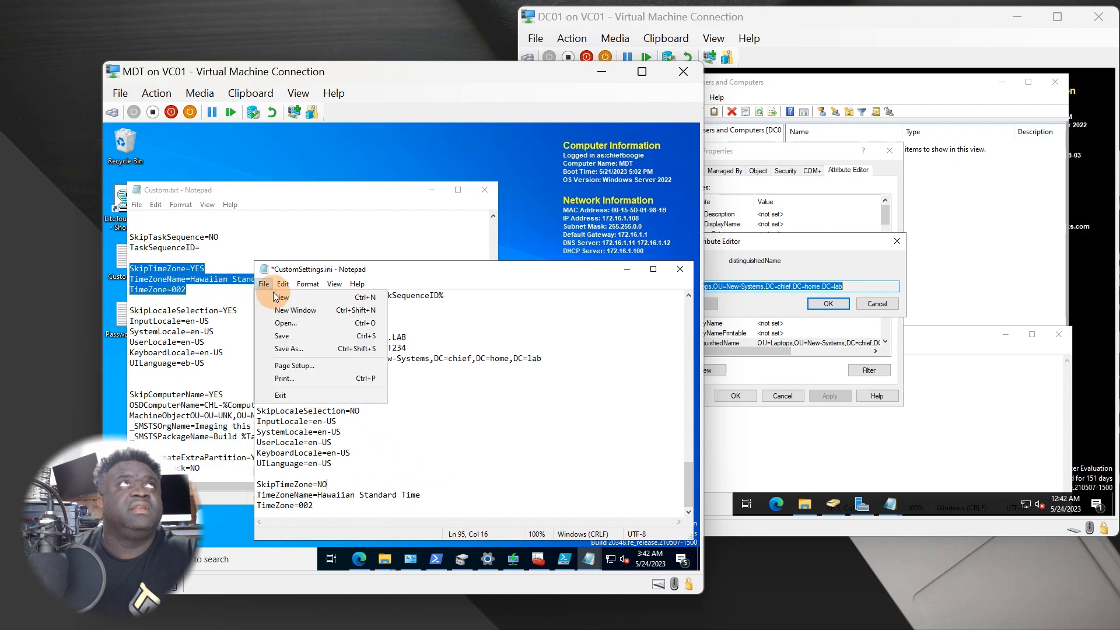
{"action": "left_click", "coordinate": [292, 337]}
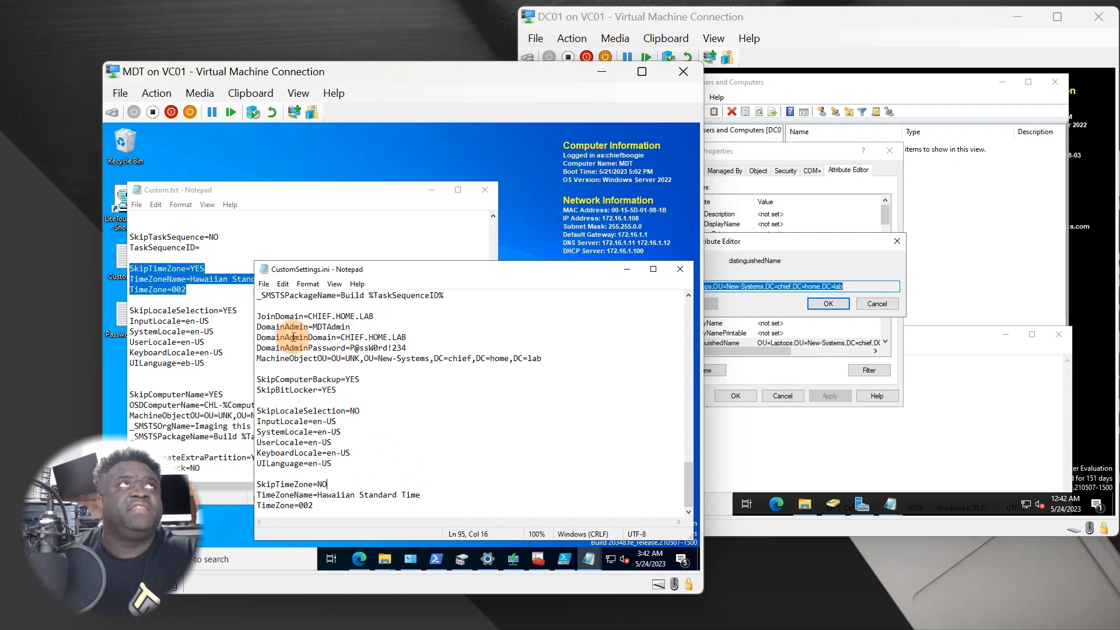
Step: Relaunch the deployment wizard from the LiteTouch shortcut, allowing changes, and advance with Deploy Windows 10 x64 - (Fresh Build) to the Applications page
{"action": "left_click", "coordinate": [118, 218]}
{"action": "double_click", "coordinate": [118, 219]}
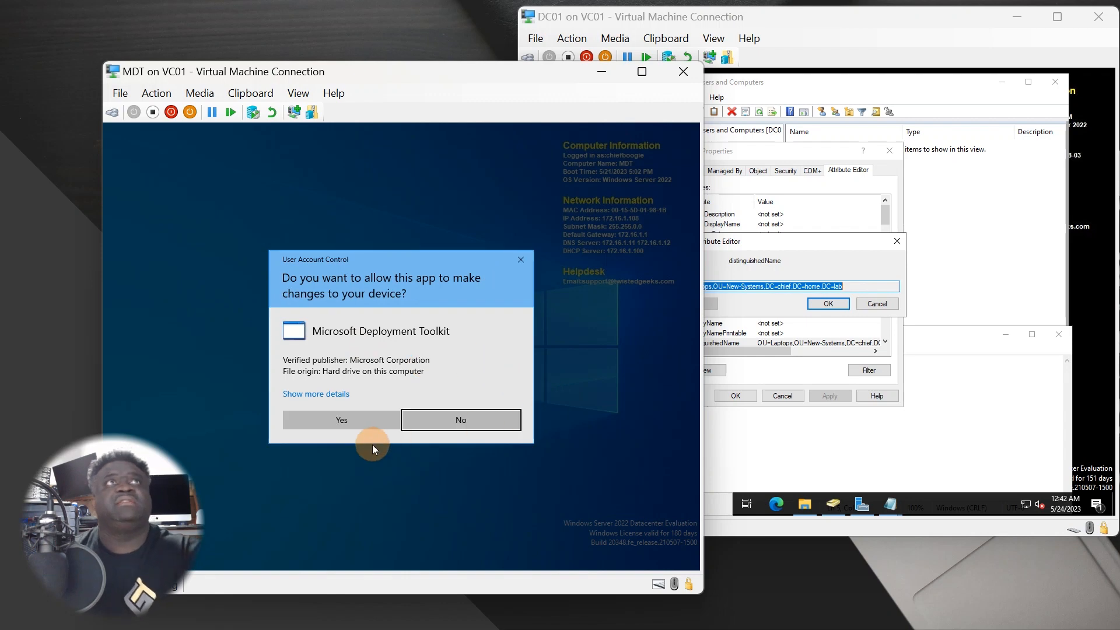
{"action": "left_click", "coordinate": [341, 414]}
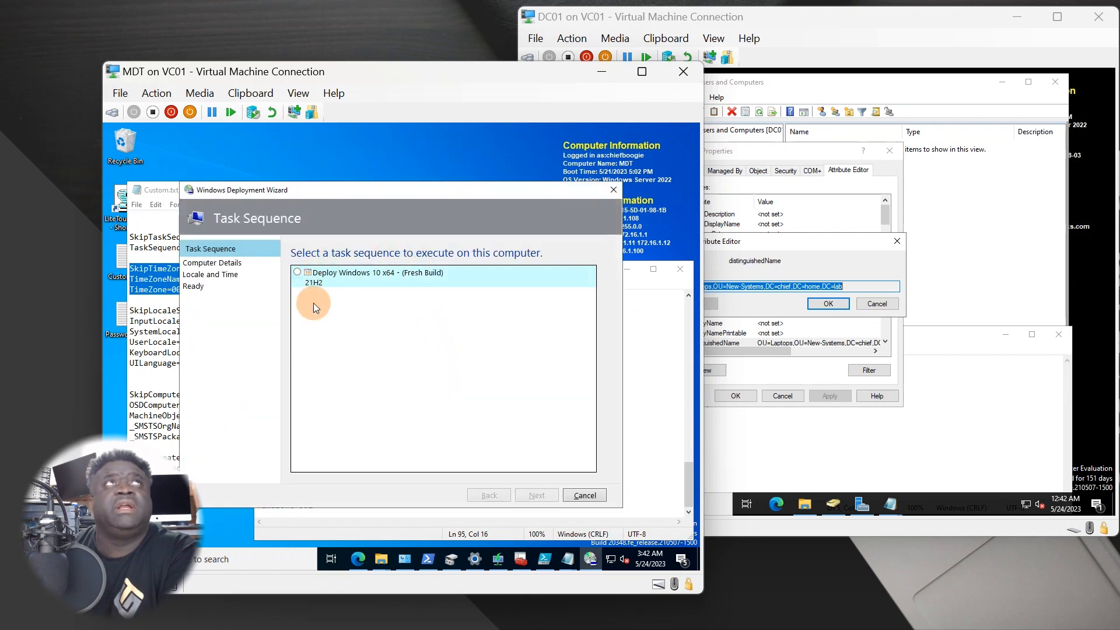
{"action": "left_click", "coordinate": [299, 272]}
{"action": "left_click", "coordinate": [533, 495]}
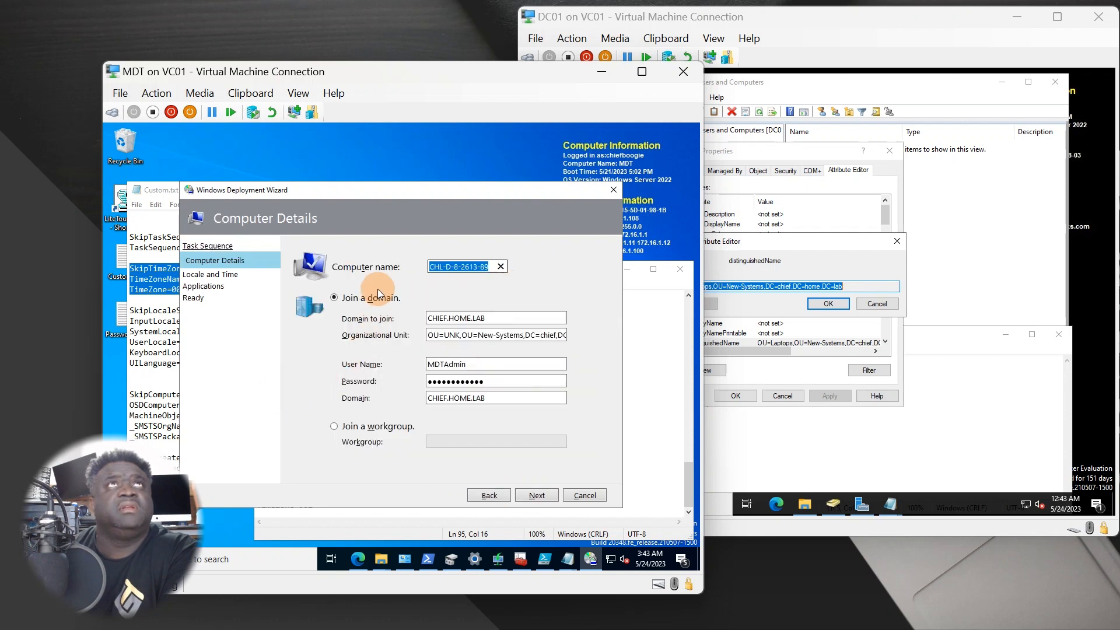
{"action": "left_click", "coordinate": [533, 496]}
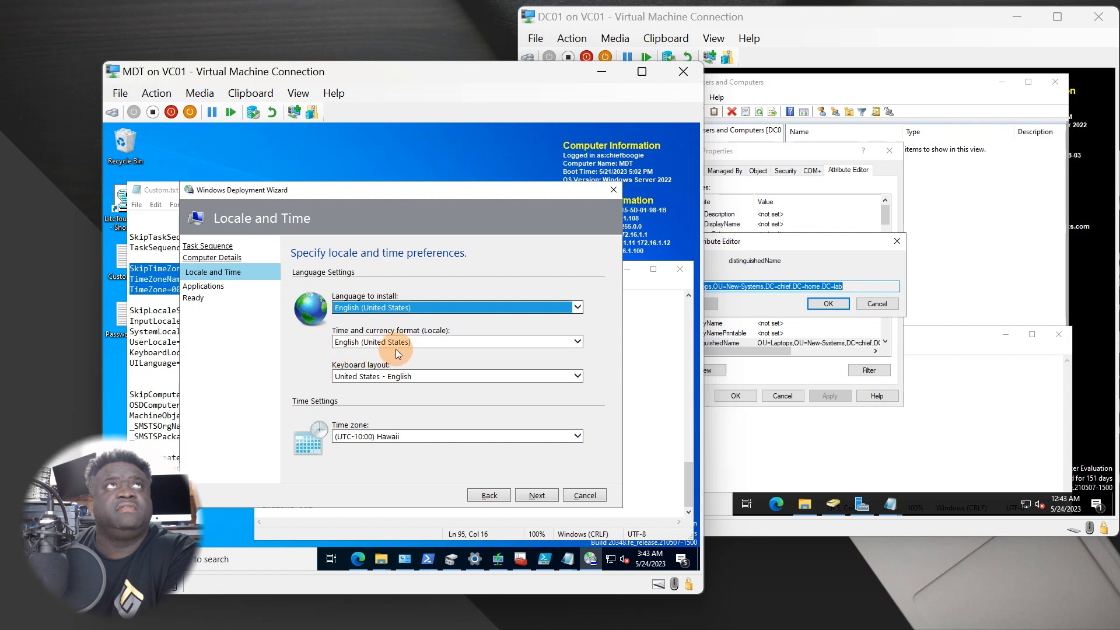
{"action": "left_click", "coordinate": [537, 496]}
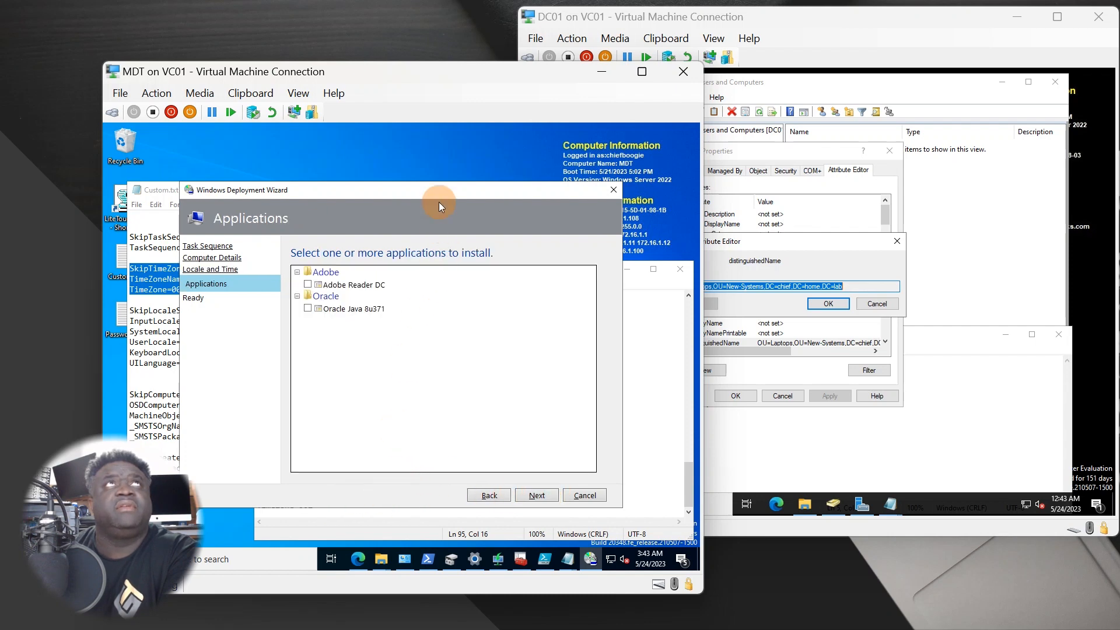
Step: Move the deployment wizard aside and add three new lines after TimeZone=002 at the end of CustomSettings.ini
{"action": "left_click_drag", "start_coordinate": [438, 202], "coordinate": [502, 147]}
{"action": "left_click", "coordinate": [497, 464]}
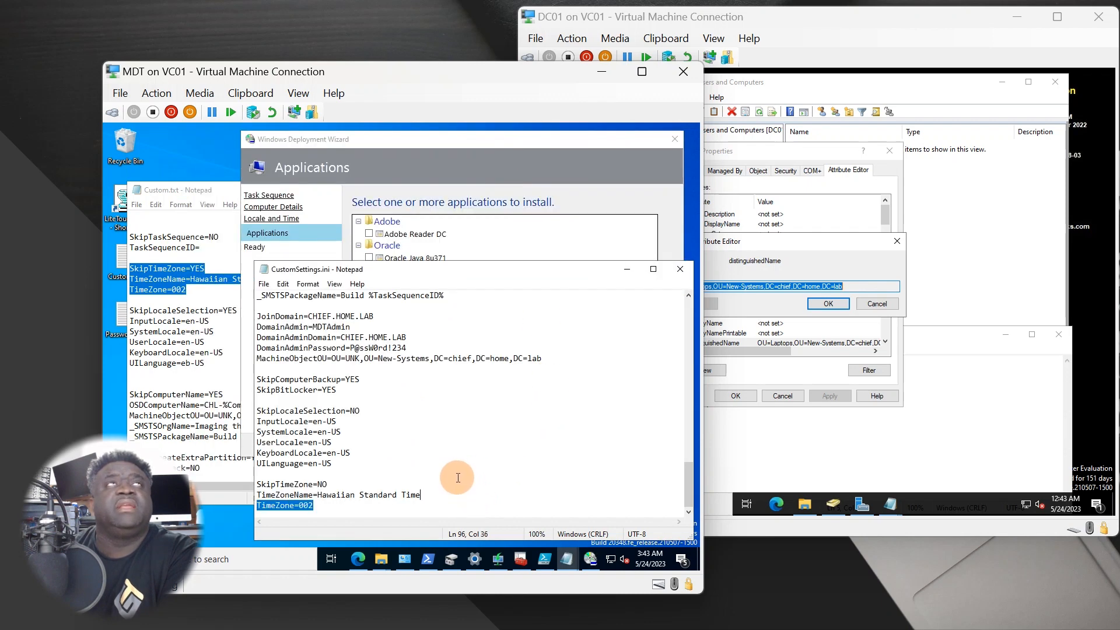
{"action": "left_click", "coordinate": [468, 474]}
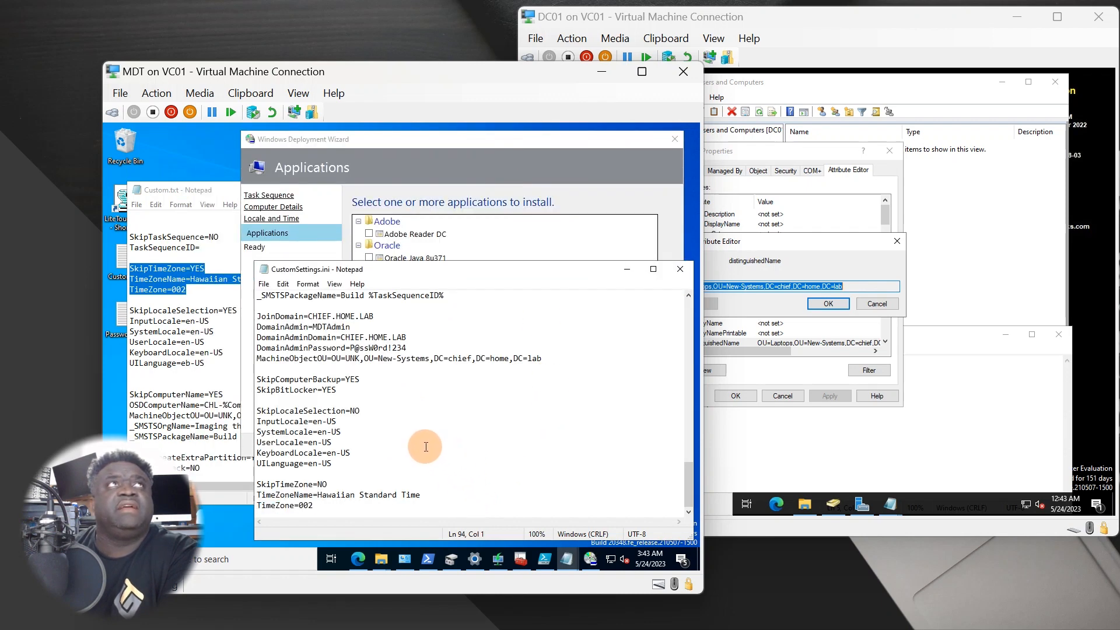
{"action": "left_click", "coordinate": [345, 506]}
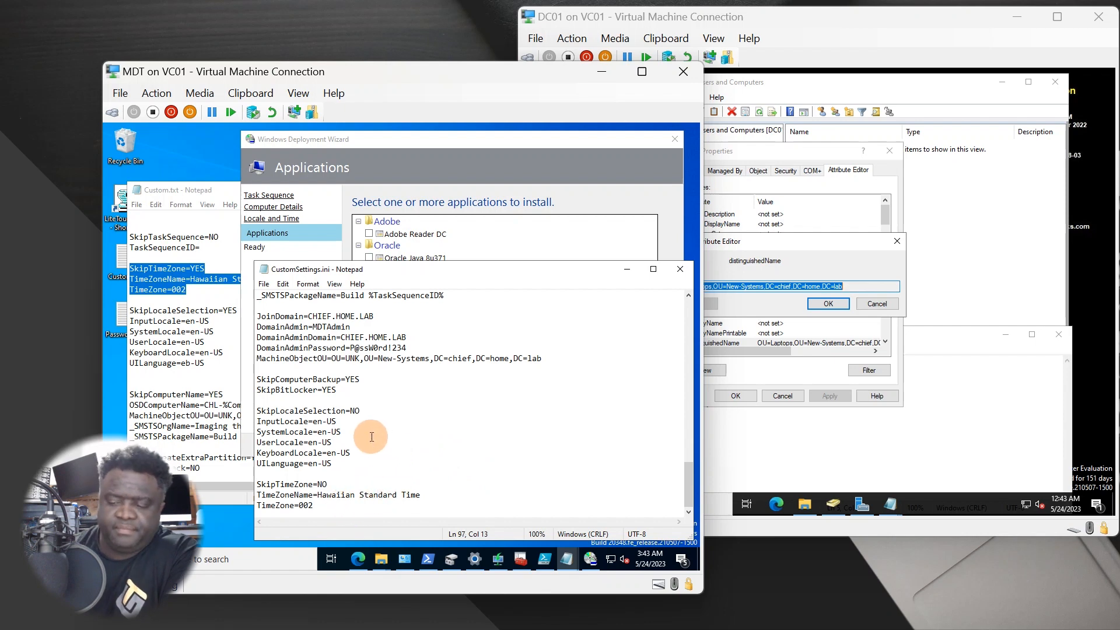
{"action": "key", "text": "Return"}
{"action": "key", "text": "Return"}
{"action": "key", "text": "Return"}
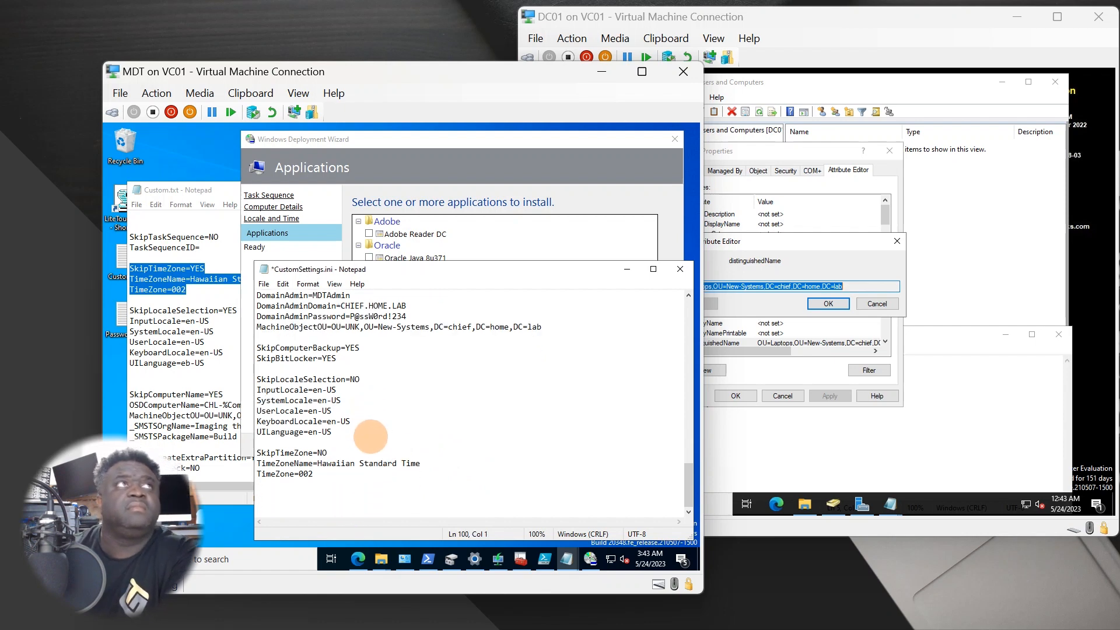
Step: Cancel the deployment wizard from its Applications page and confirm the cancellation
{"action": "left_click", "coordinate": [534, 156]}
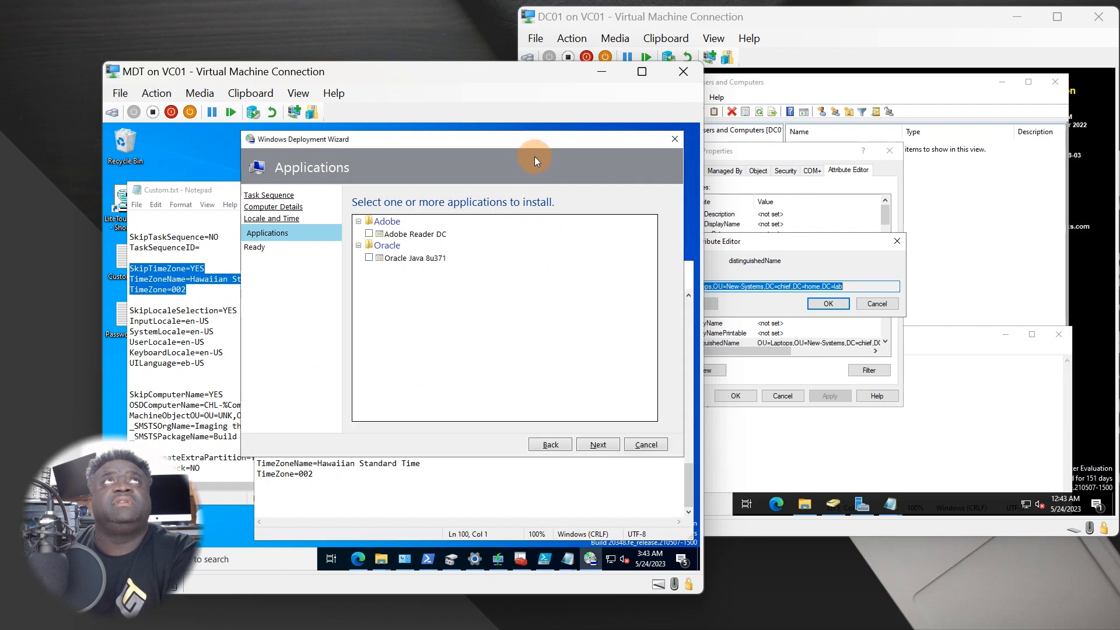
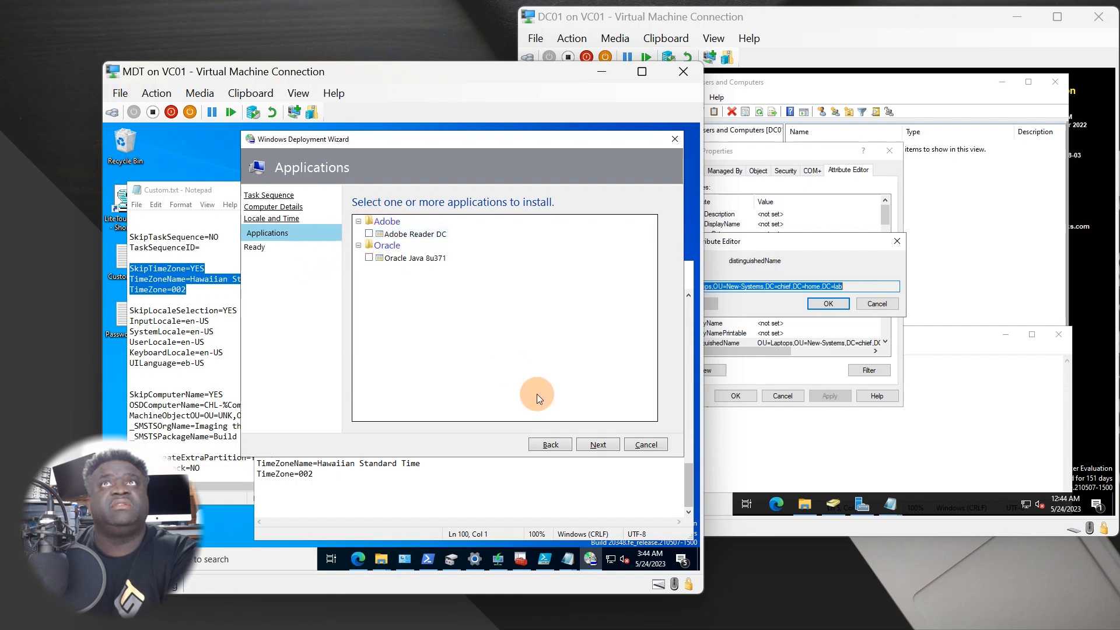
{"action": "left_click", "coordinate": [632, 442]}
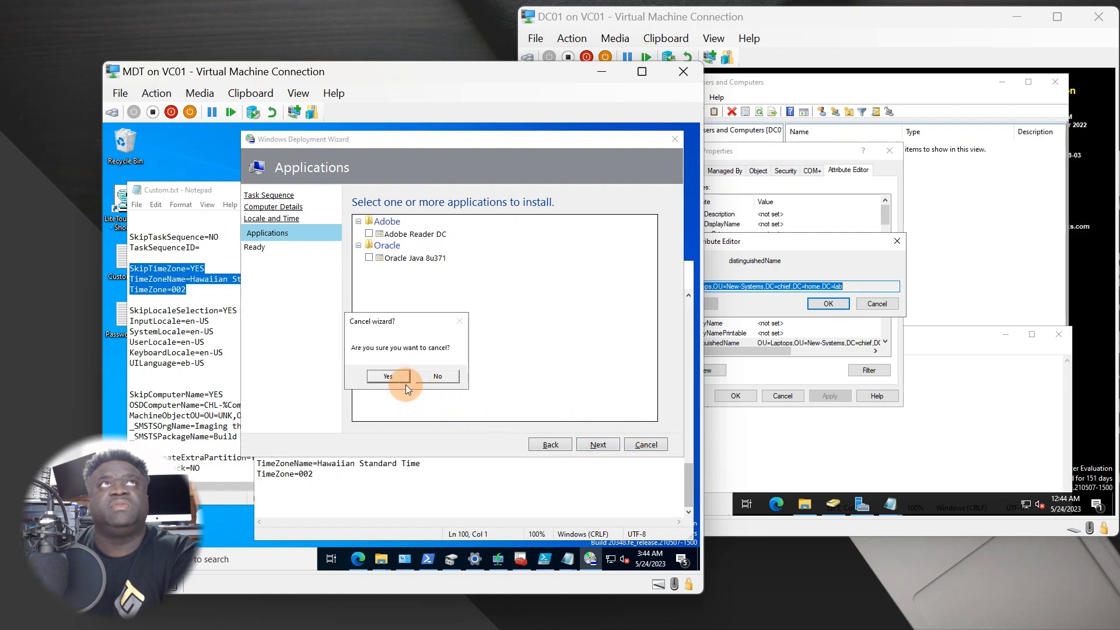
{"action": "left_click", "coordinate": [388, 376]}
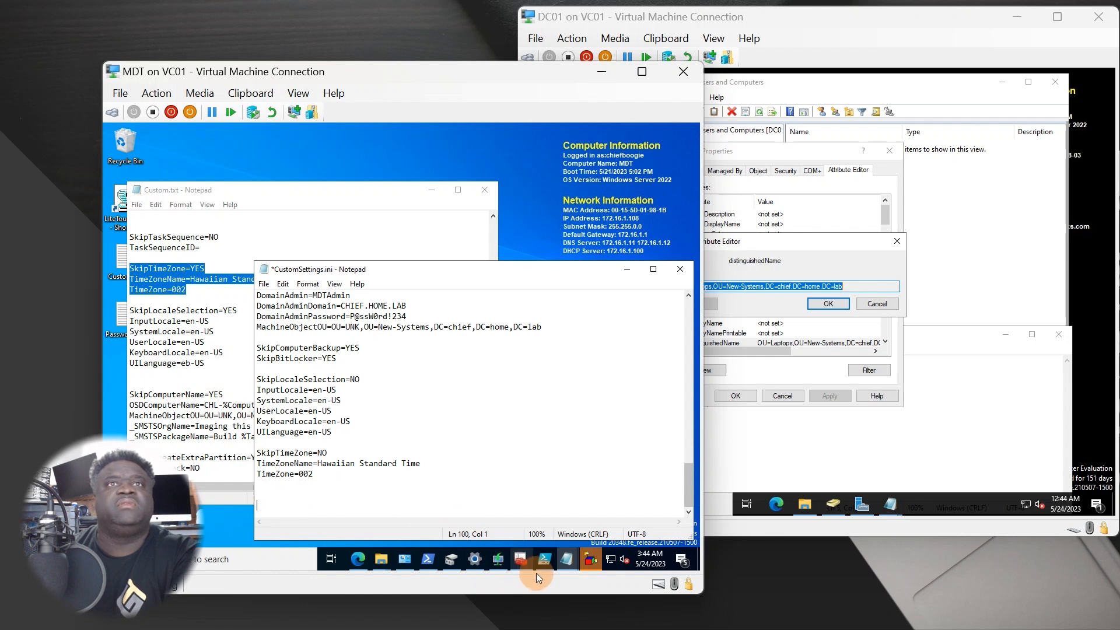
Step: Switch to Deployment Workbench and open the properties of Adobe Reader DC in the deployment share's Adobe applications folder
{"action": "left_click", "coordinate": [521, 561]}
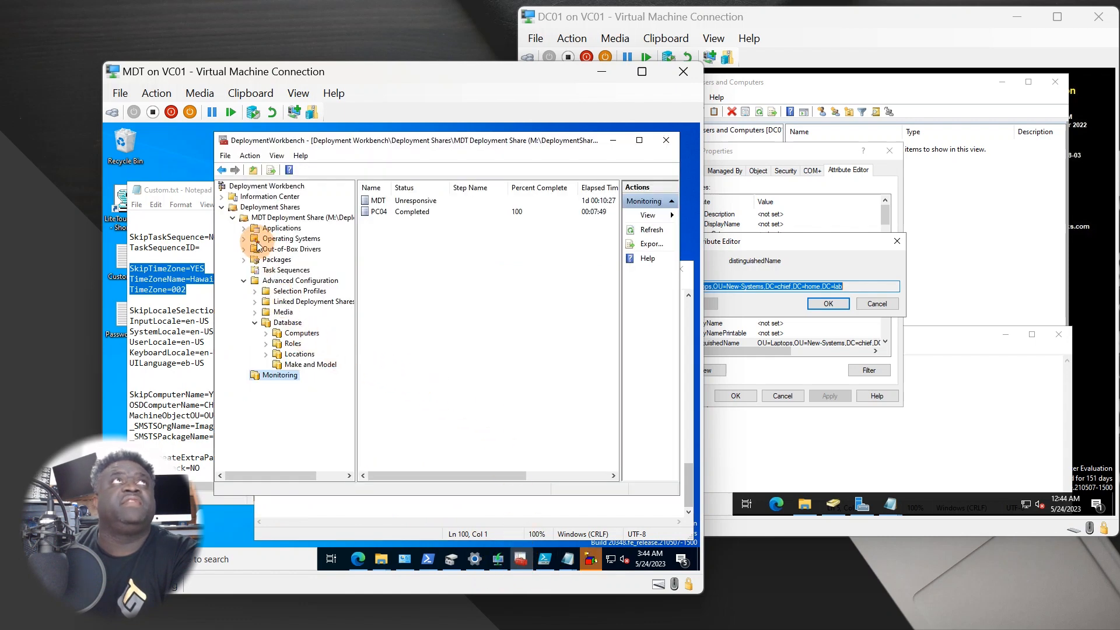
{"action": "left_click", "coordinate": [244, 228]}
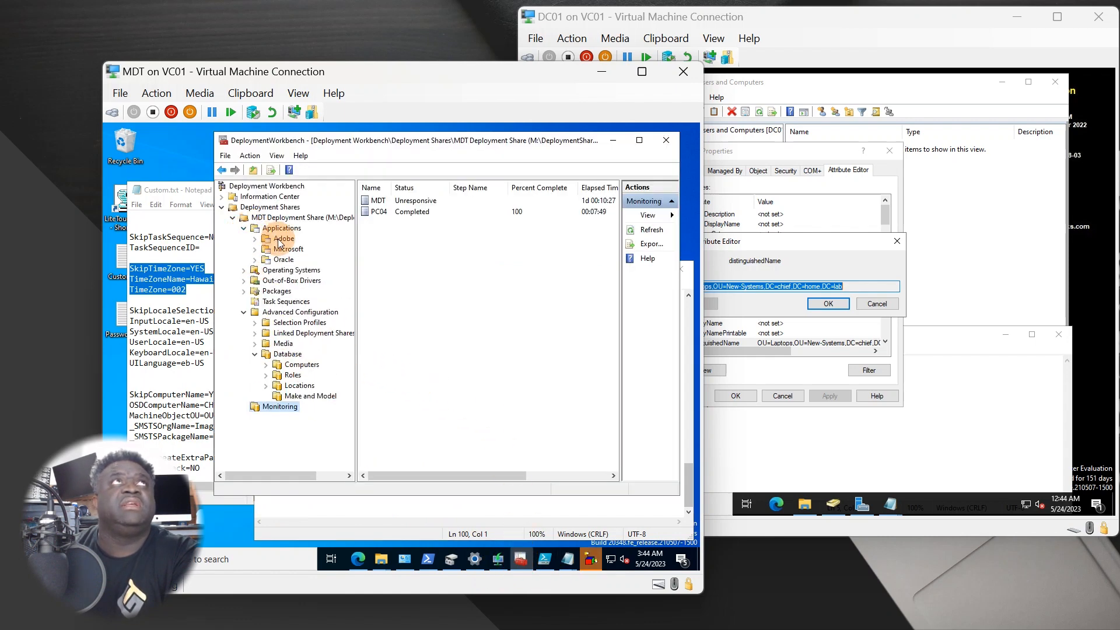
{"action": "left_click", "coordinate": [278, 239]}
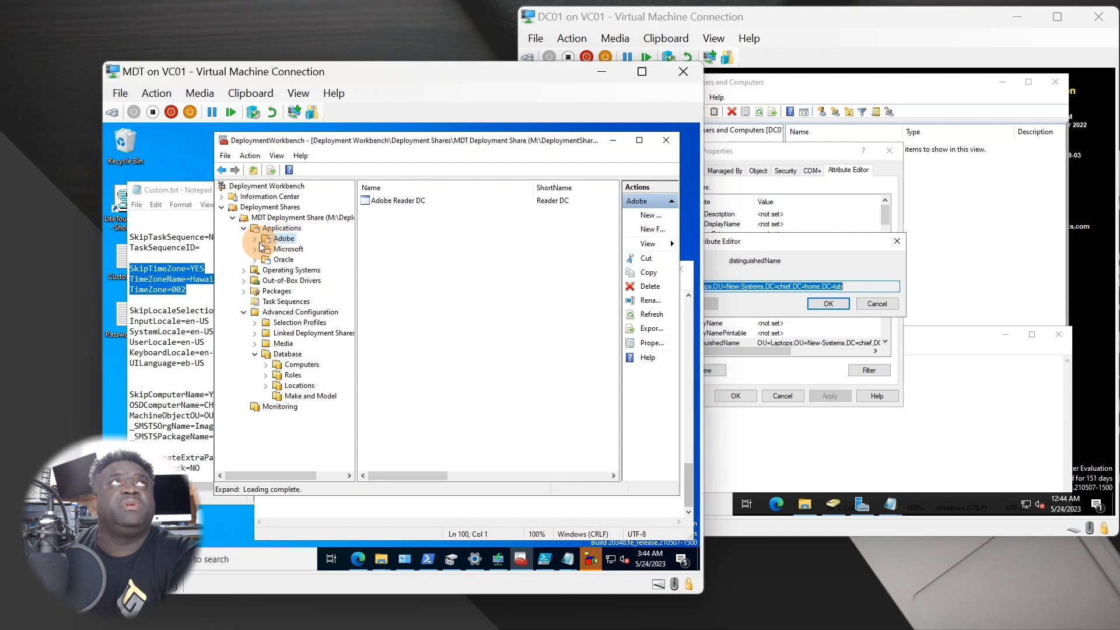
{"action": "left_click", "coordinate": [383, 202]}
{"action": "right_click", "coordinate": [382, 202]}
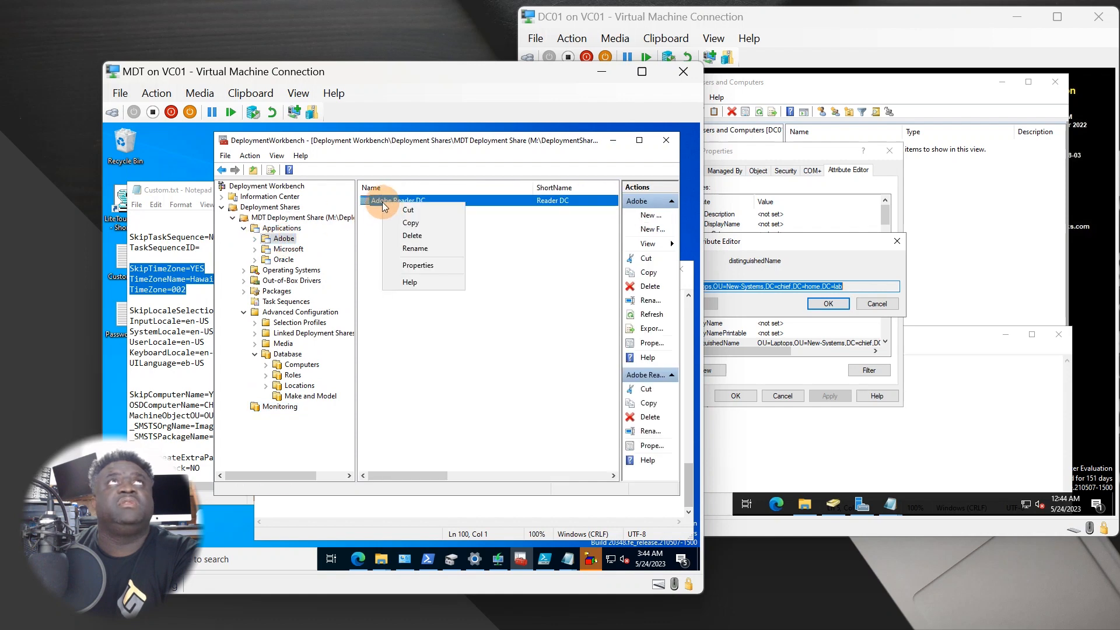
{"action": "left_click", "coordinate": [409, 264]}
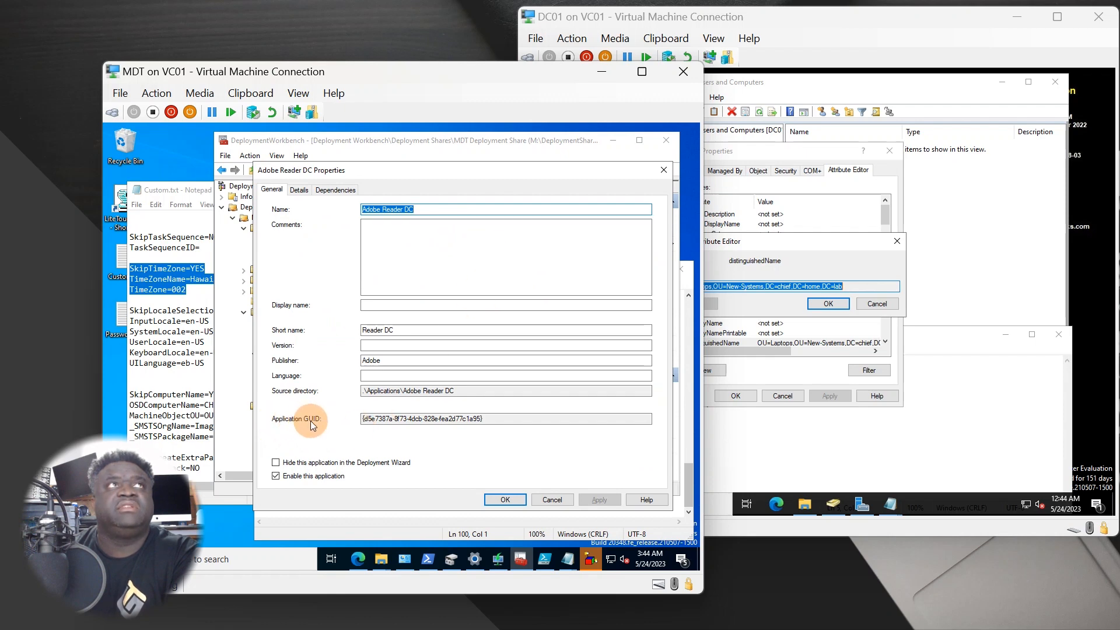
Step: Copy the Adobe Reader DC application GUID, dismiss the properties without changes, and minimize Deployment Workbench
{"action": "left_click_drag", "start_coordinate": [483, 418], "coordinate": [361, 419]}
{"action": "right_click", "coordinate": [399, 418]}
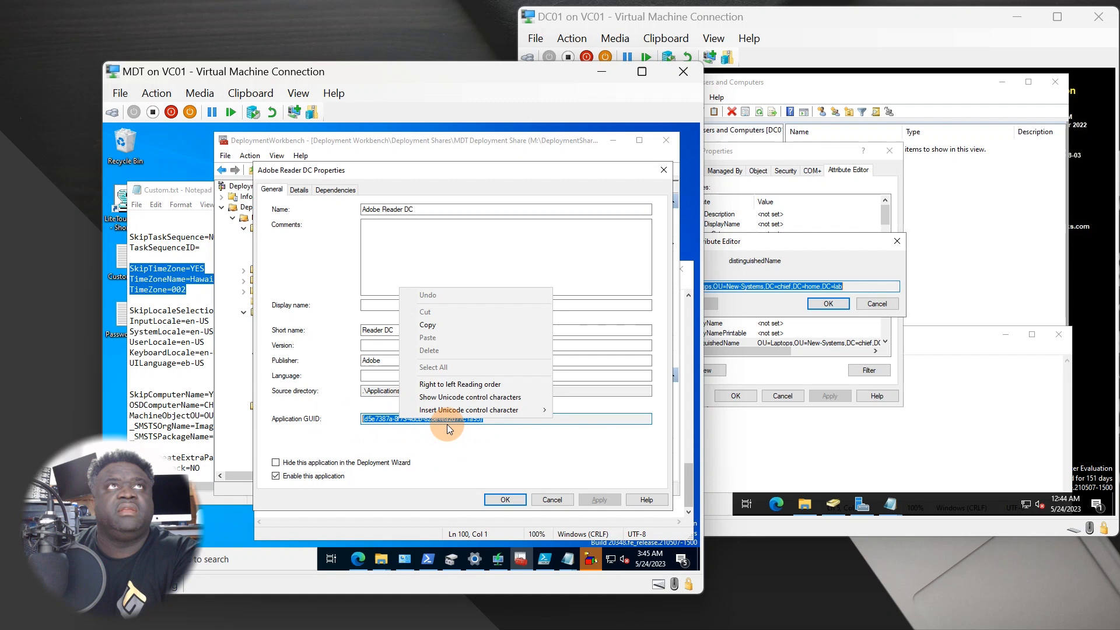
{"action": "left_click", "coordinate": [439, 329]}
{"action": "left_click", "coordinate": [552, 499]}
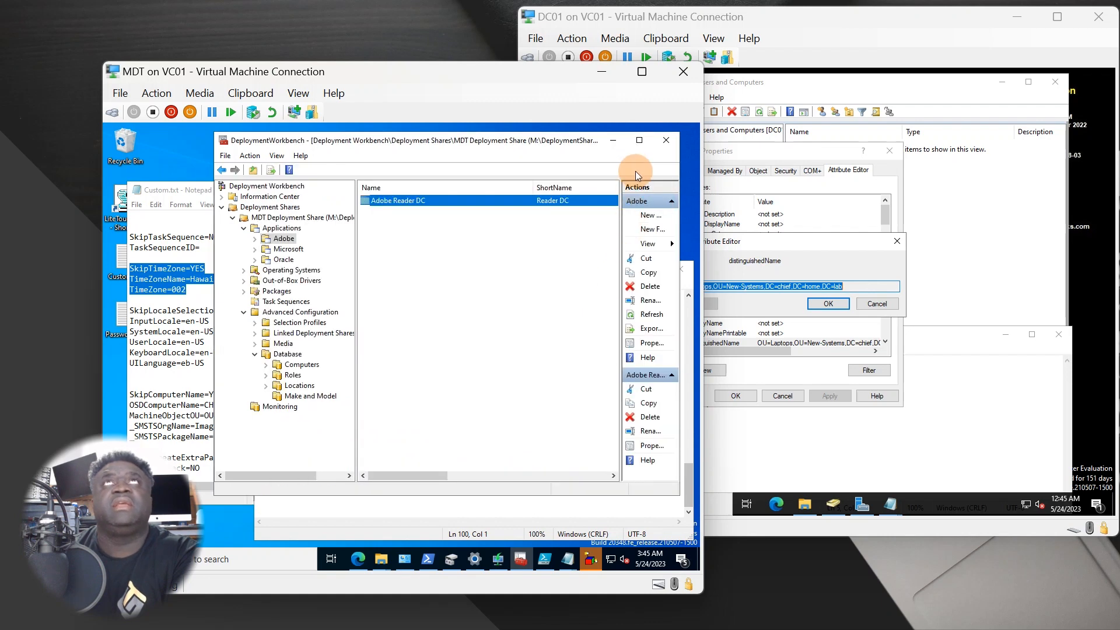
{"action": "left_click", "coordinate": [613, 140]}
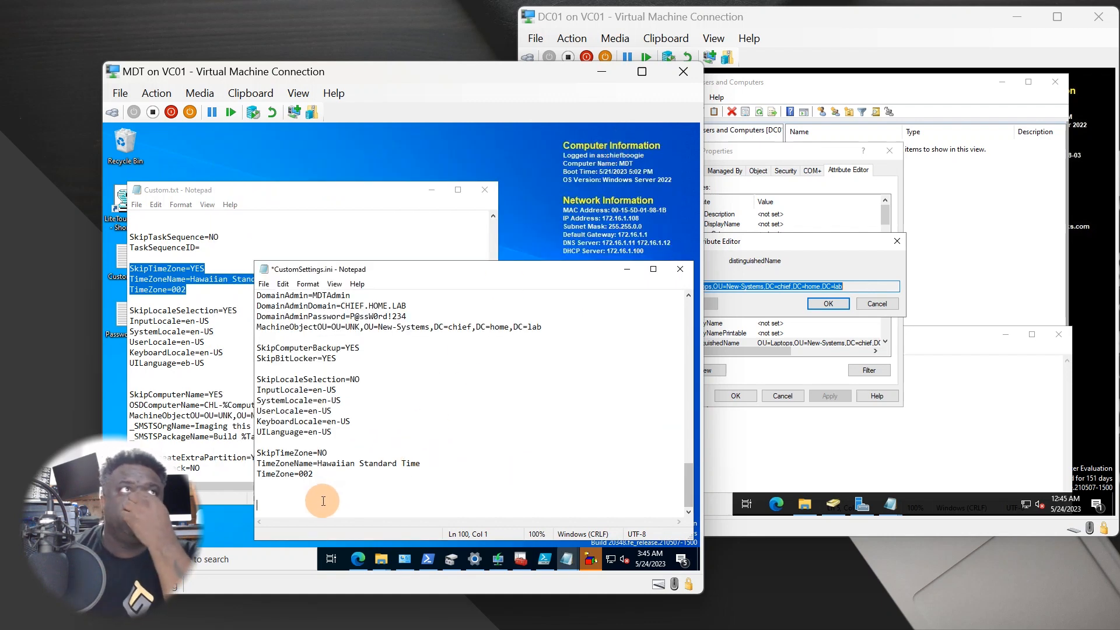
Step: Paste the copied application GUID on the last line of CustomSettings.ini
{"action": "left_click", "coordinate": [318, 500]}
{"action": "left_click", "coordinate": [311, 510]}
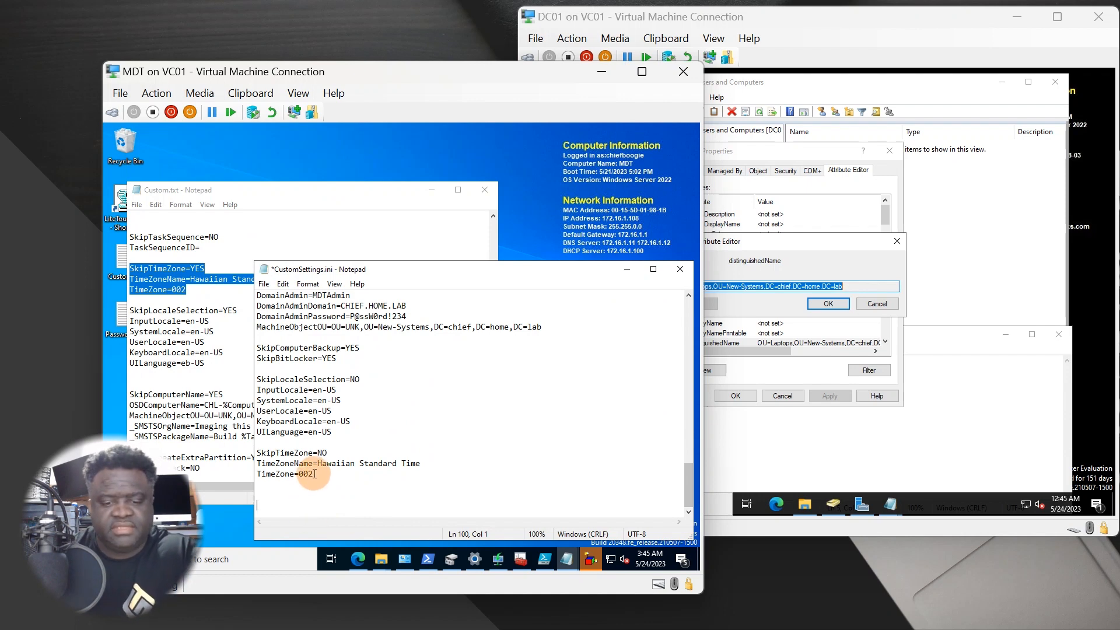
{"action": "key", "text": "ctrl+v"}
Step: Copy the SkipApplications and MandatoryApplications001 lines from Custom.txt and paste them above the GUID in CustomSettings.ini
{"action": "left_click", "coordinate": [216, 380]}
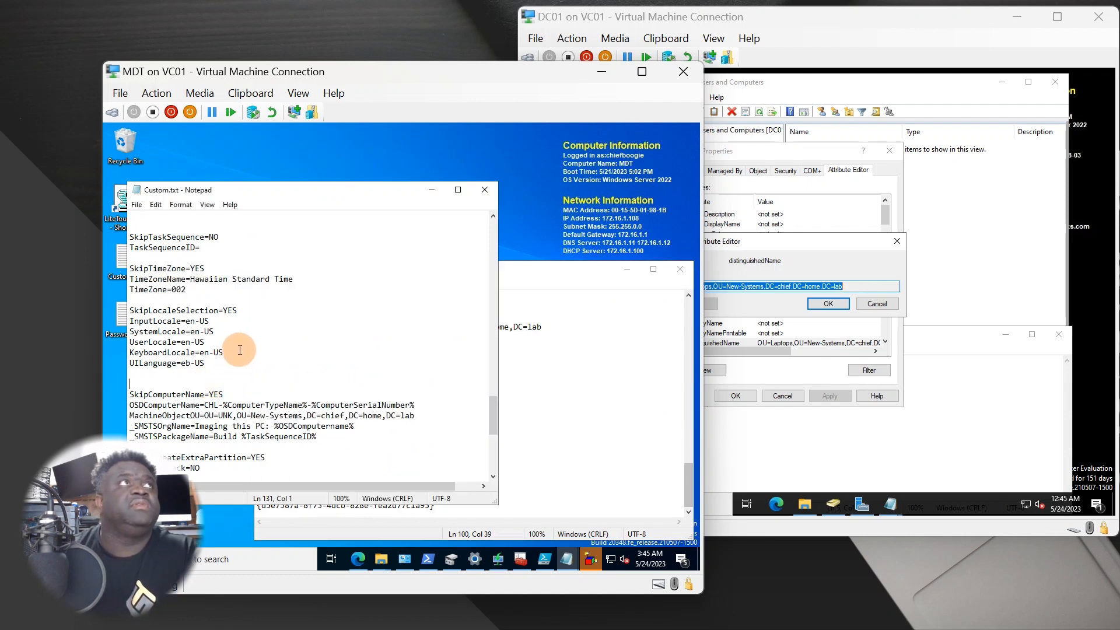
{"action": "scroll", "coordinate": [237, 370], "scroll_direction": "down", "scroll_amount": 3}
{"action": "scroll", "coordinate": [238, 374], "scroll_direction": "down", "scroll_amount": 2}
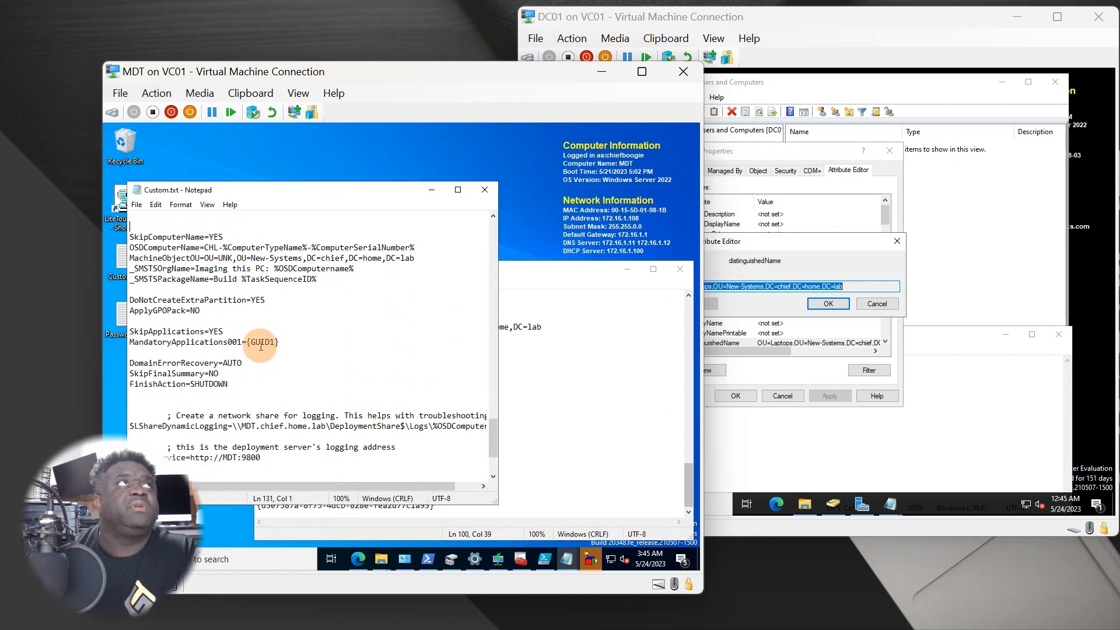
{"action": "left_click_drag", "start_coordinate": [280, 342], "coordinate": [92, 330]}
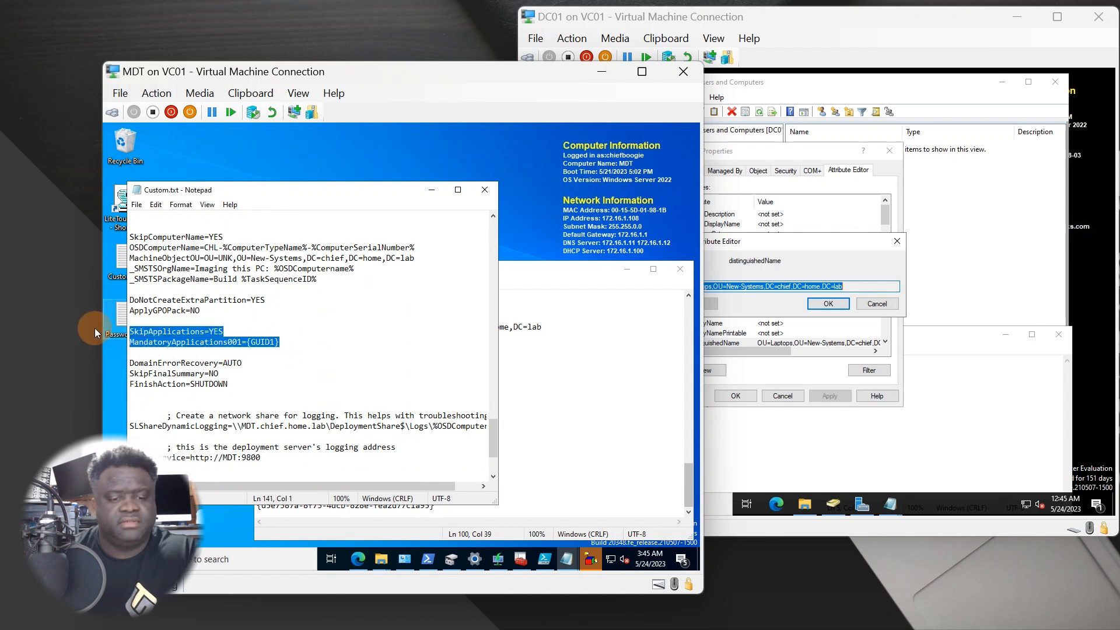
{"action": "left_click", "coordinate": [557, 465]}
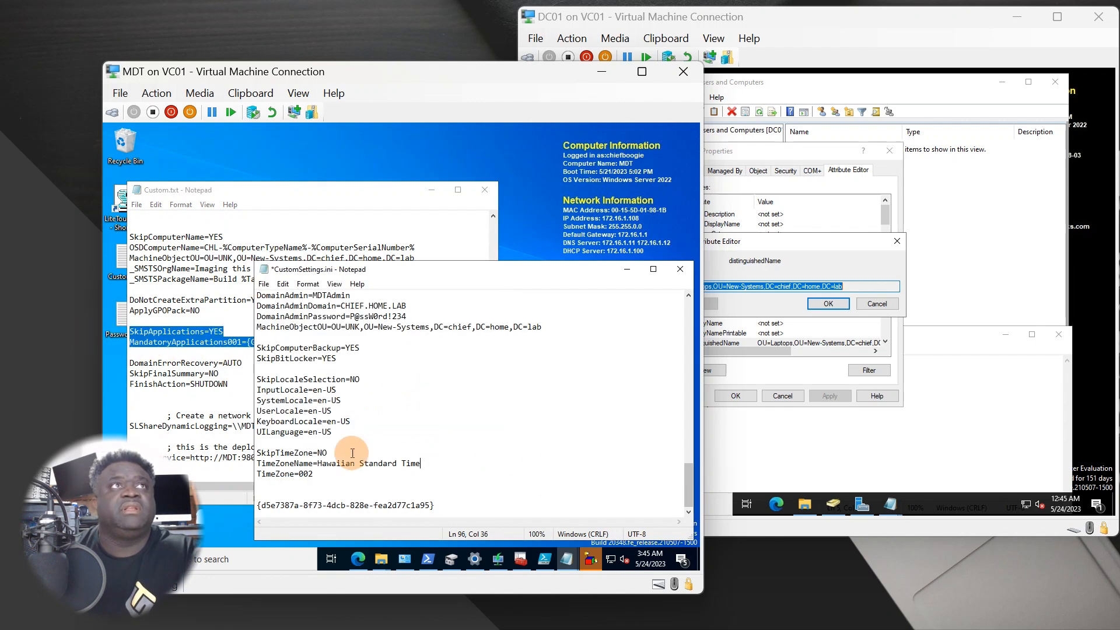
{"action": "left_click", "coordinate": [286, 495]}
{"action": "key", "text": "ctrl+v"}
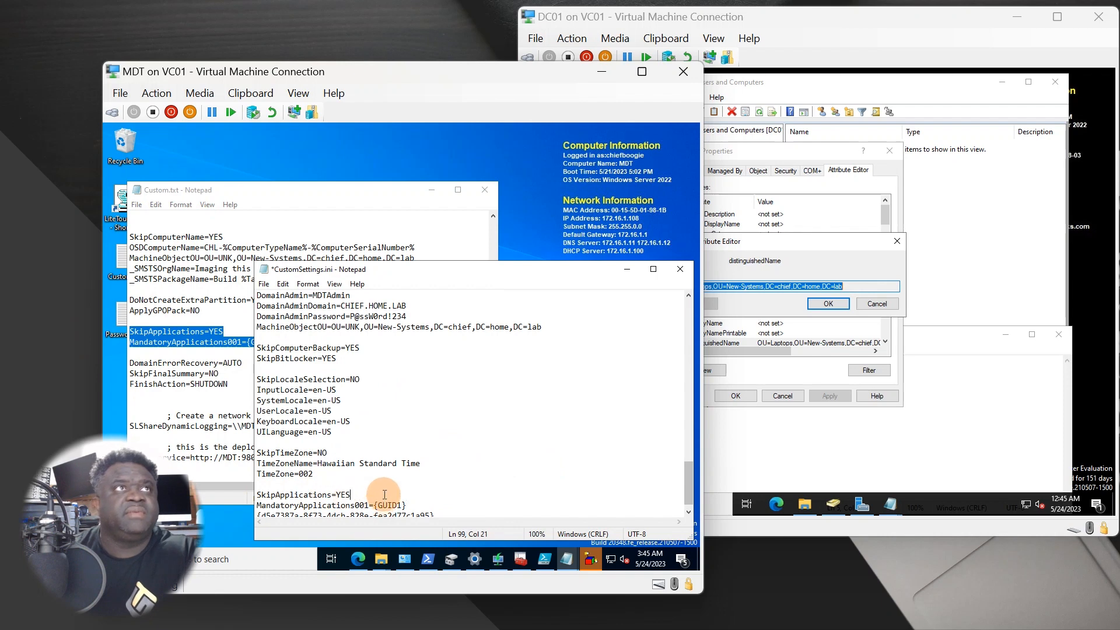
Step: Set SkipApplications to NO in CustomSettings.ini
{"action": "key", "text": "Up"}
{"action": "key", "text": "BackSpace"}
{"action": "key", "text": "BackSpace"}
{"action": "key", "text": "BackSpace"}
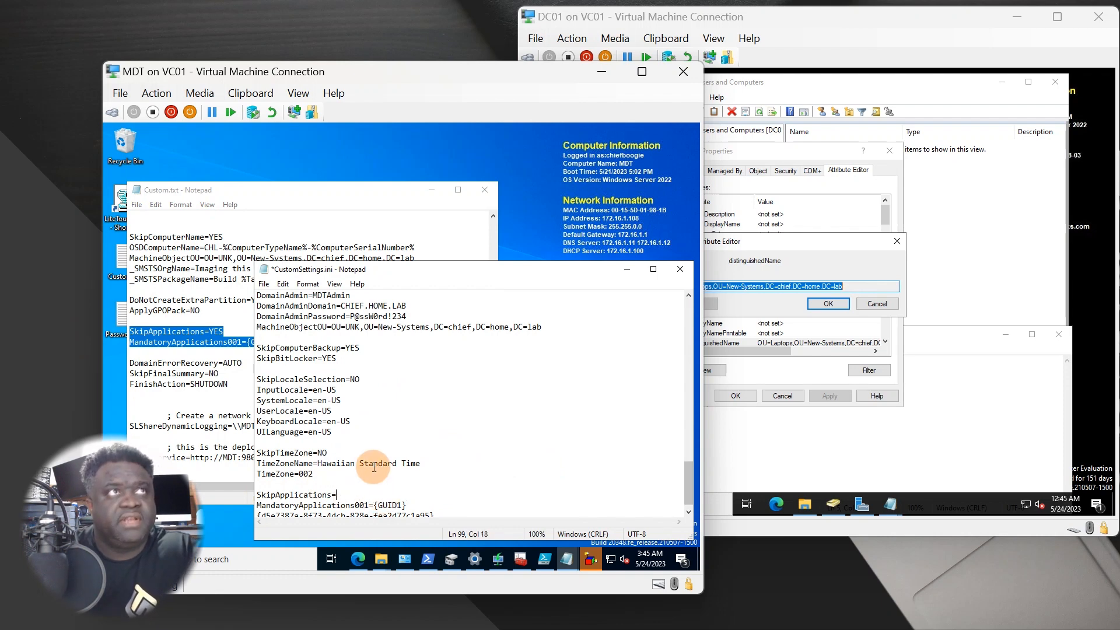
{"action": "type", "text": "NO"}
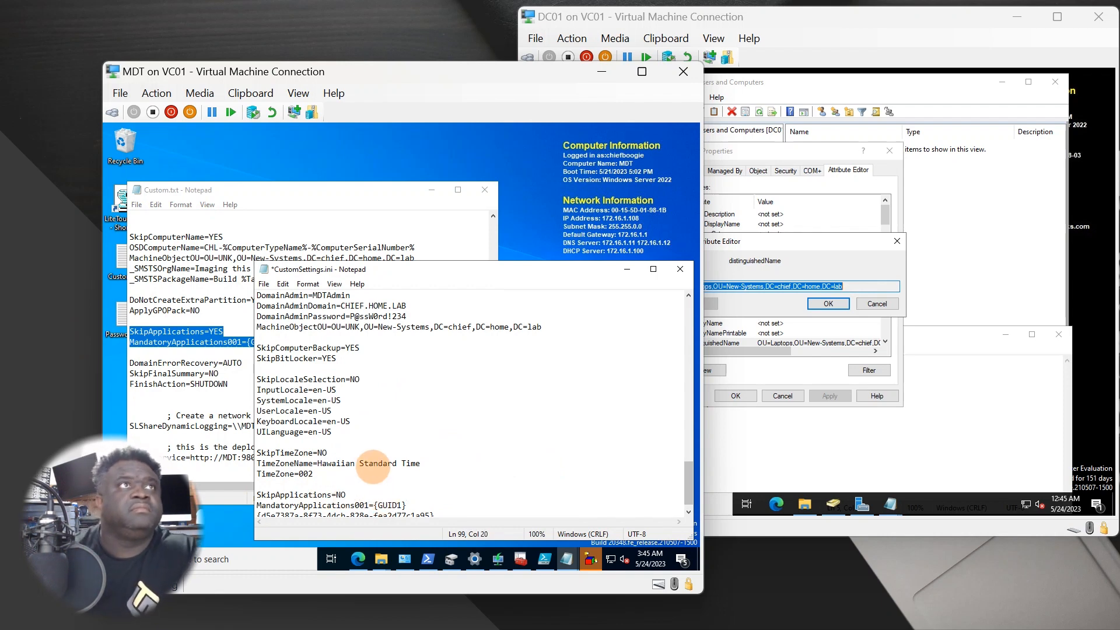
Step: Replace the {GUID1} placeholder of MandatoryApplications001 with the Adobe Reader DC GUID from the line below, and save CustomSettings.ini
{"action": "scroll", "coordinate": [508, 460], "scroll_direction": "down", "scroll_amount": 1}
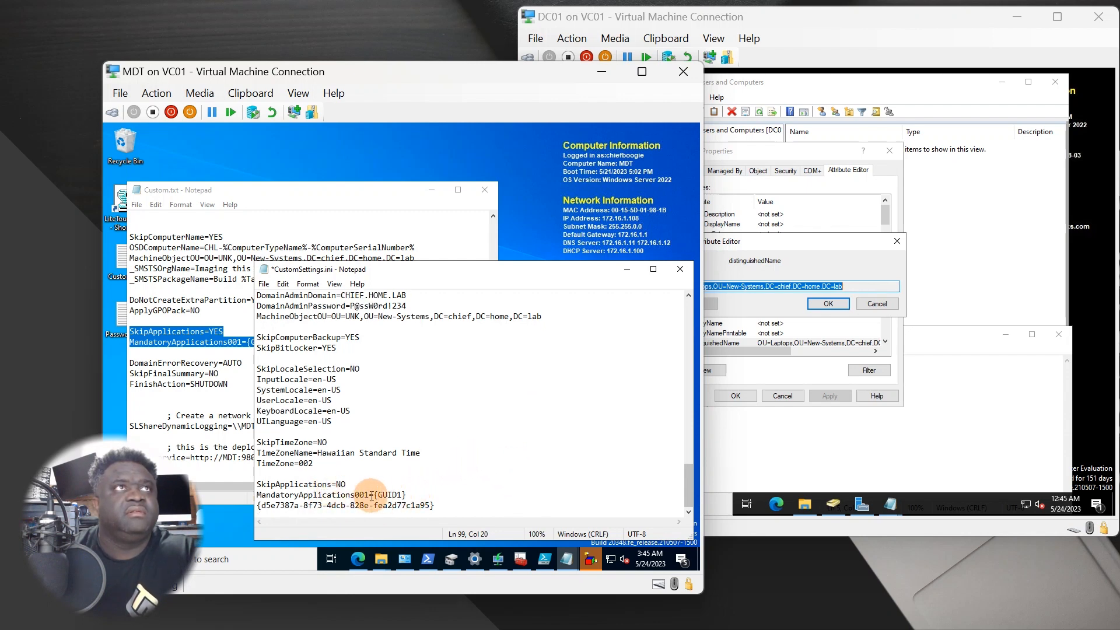
{"action": "left_click", "coordinate": [418, 496]}
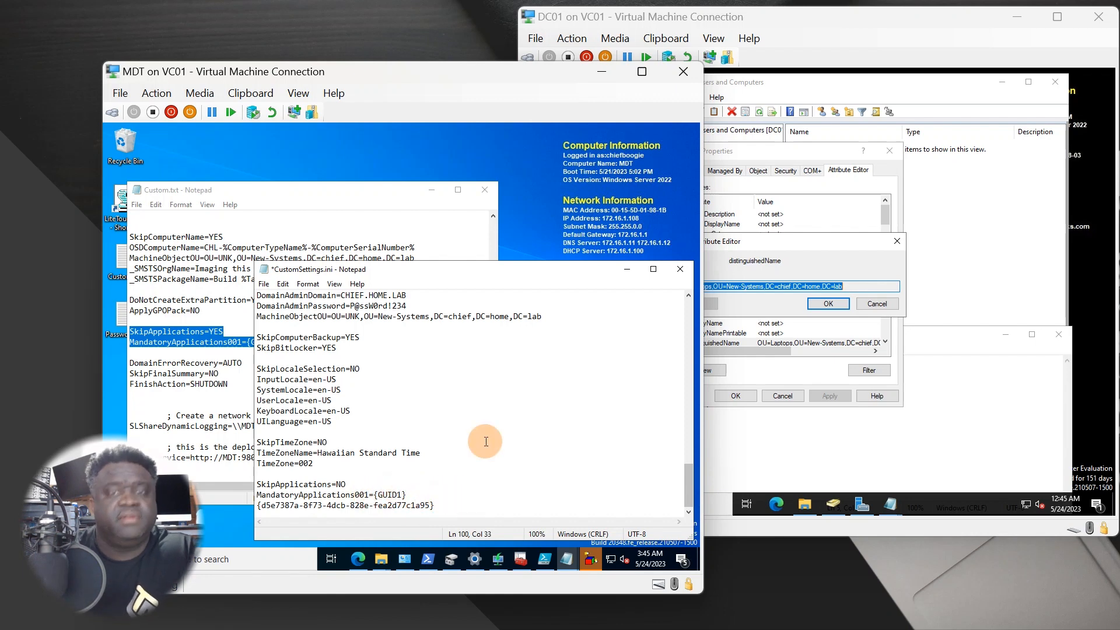
{"action": "key", "text": "Delete"}
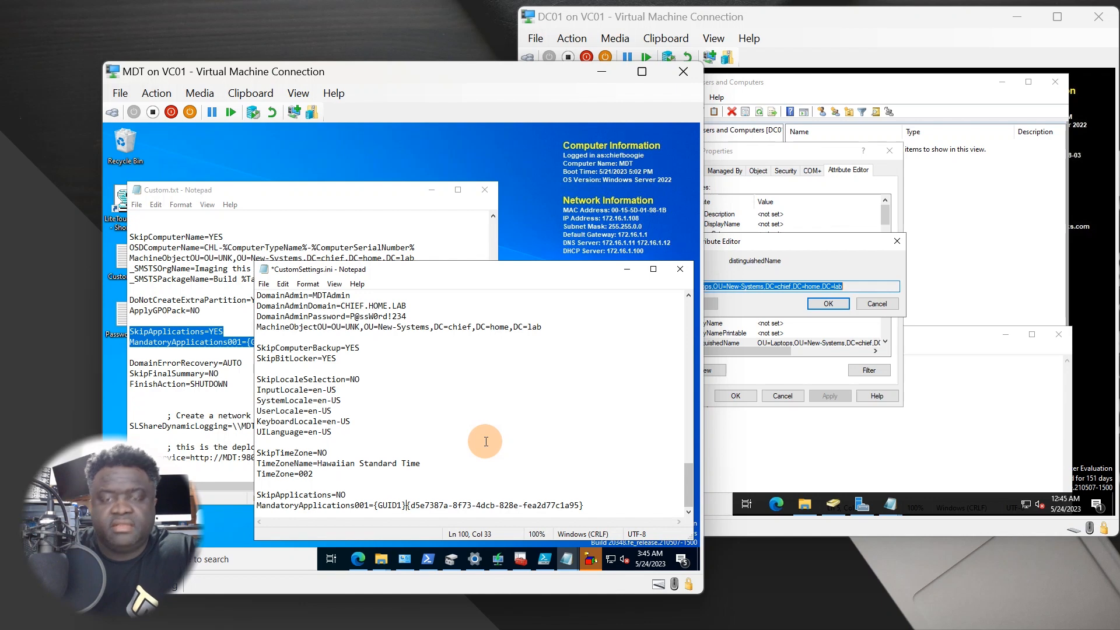
{"action": "key", "text": "BackSpace"}
{"action": "key", "text": "BackSpace"}
{"action": "key", "text": "BackSpace"}
{"action": "key", "text": "BackSpace"}
{"action": "key", "text": "BackSpace"}
{"action": "key", "text": "BackSpace"}
{"action": "key", "text": "BackSpace"}
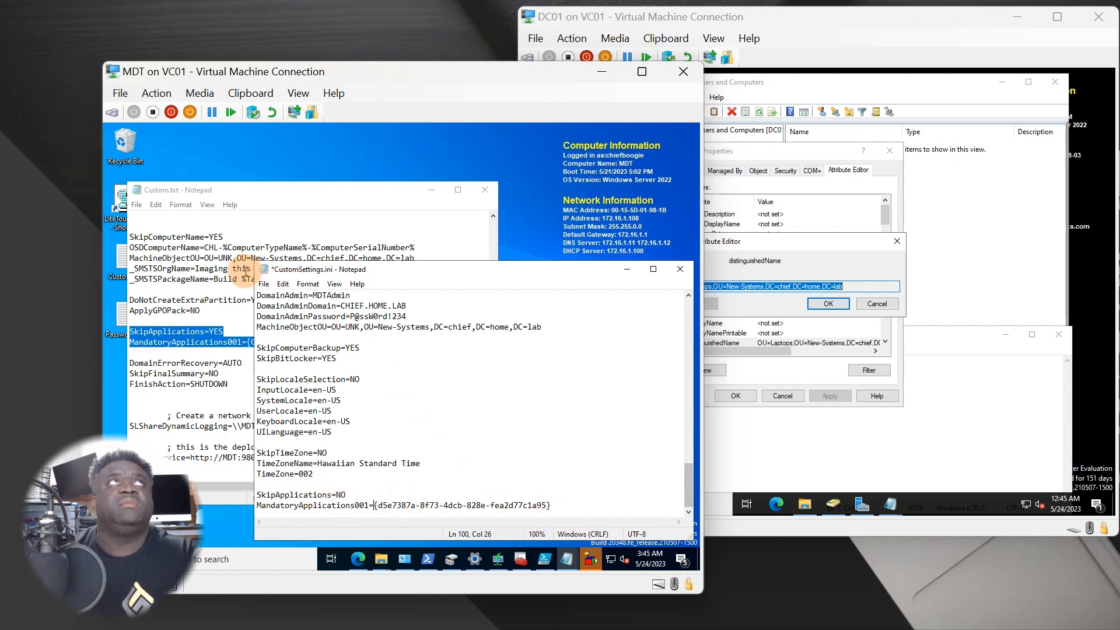
{"action": "left_click", "coordinate": [263, 284]}
{"action": "left_click", "coordinate": [283, 336]}
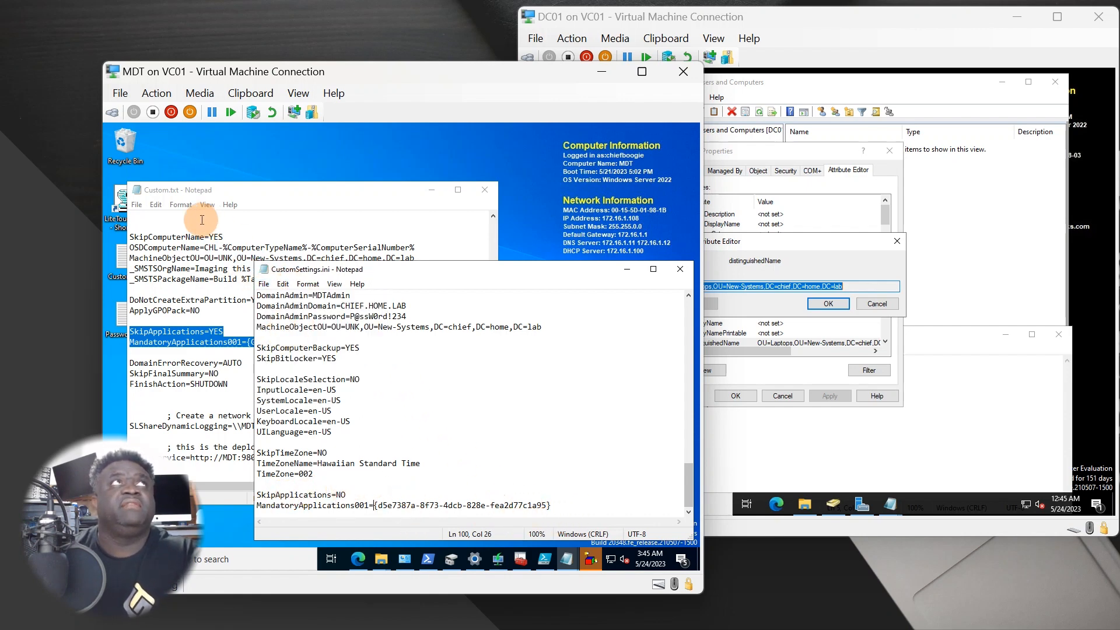
Step: Relaunch the deployment wizard from the LiteTouch shortcut, allowing changes and ignoring the in-progress deployment to start a new one
{"action": "double_click", "coordinate": [118, 217]}
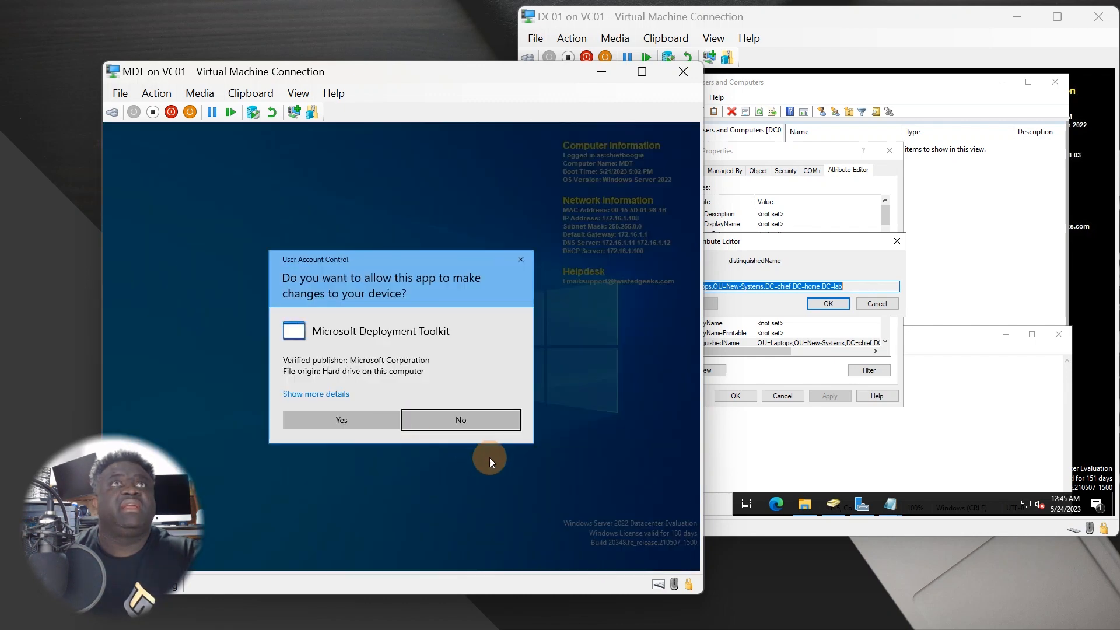
{"action": "left_click", "coordinate": [340, 416]}
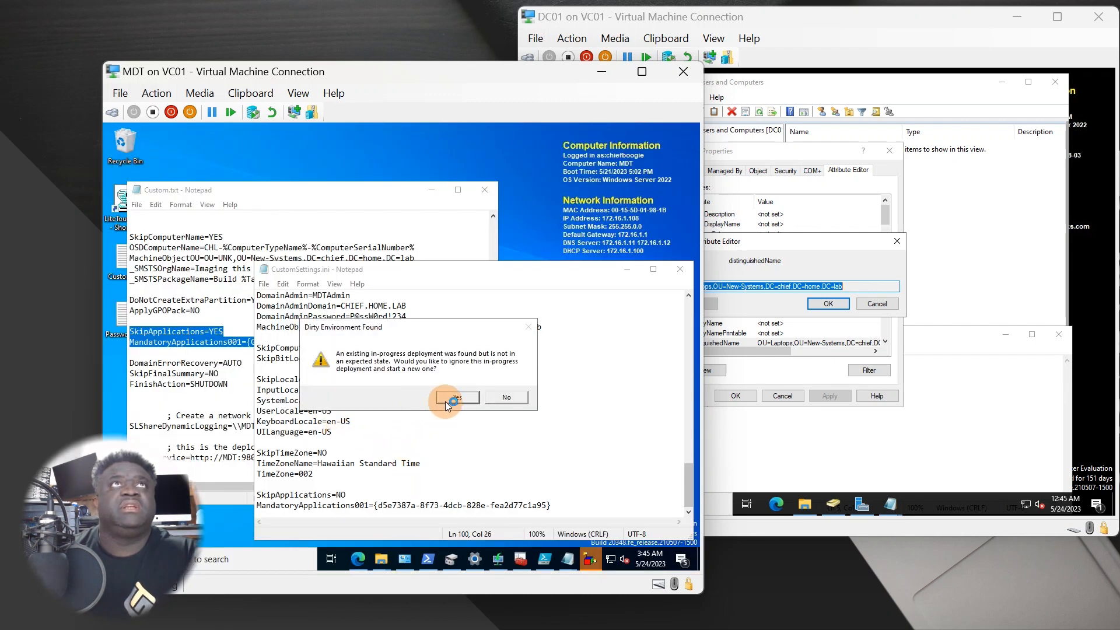
{"action": "left_click", "coordinate": [506, 396]}
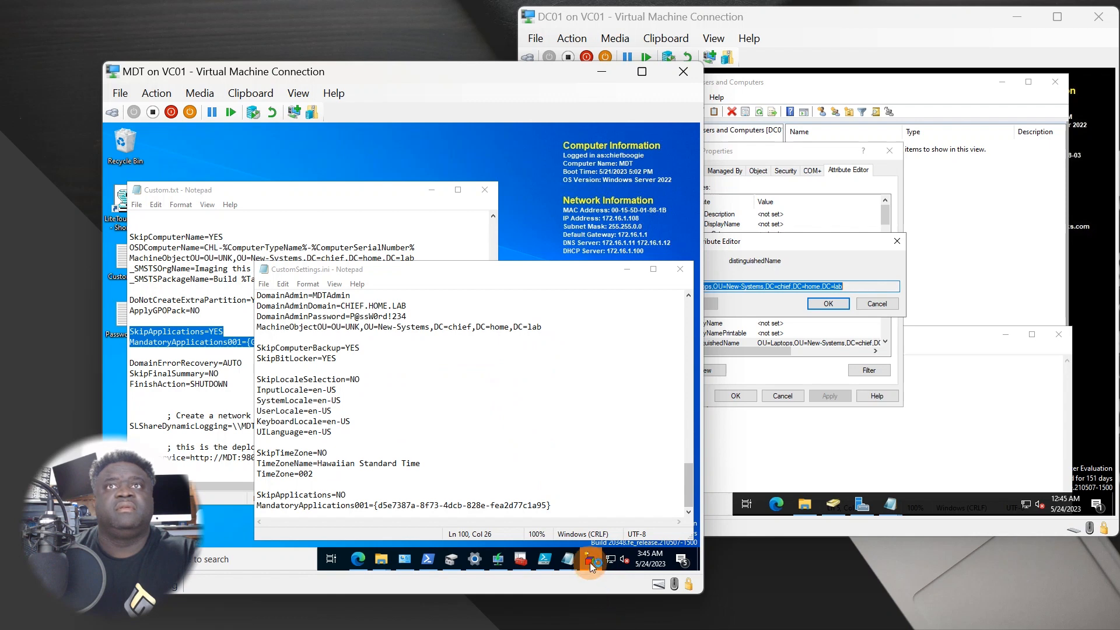
{"action": "left_click", "coordinate": [489, 382]}
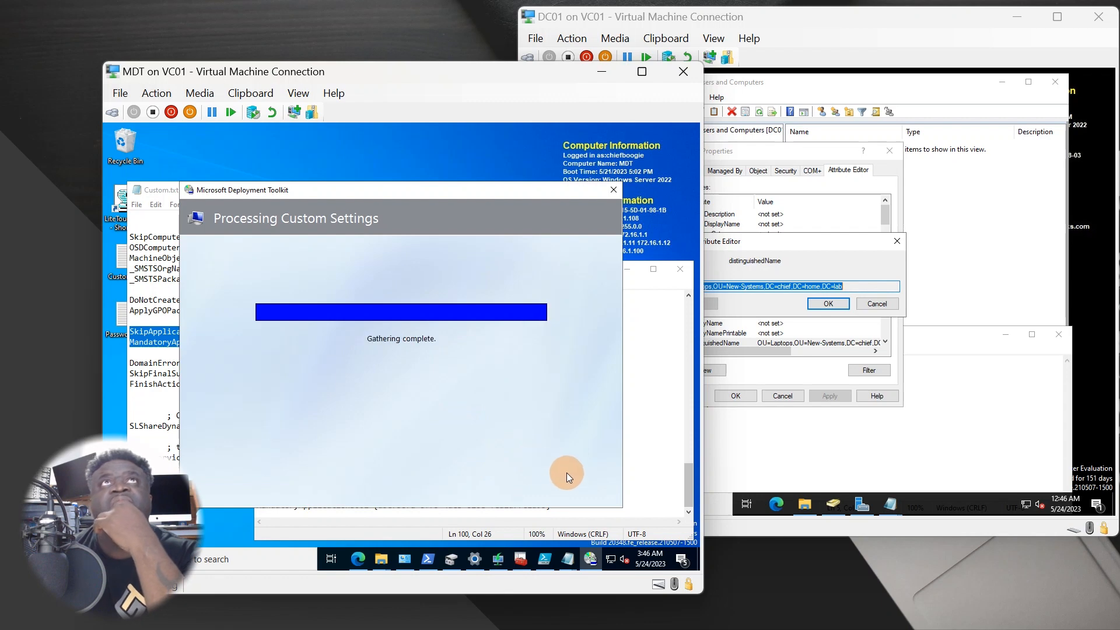
Step: Select the Deploy Windows 10 x64 - (Fresh Build) task sequence and advance through the wizard to check the Applications page against CustomSettings.ini
{"action": "left_click", "coordinate": [368, 206]}
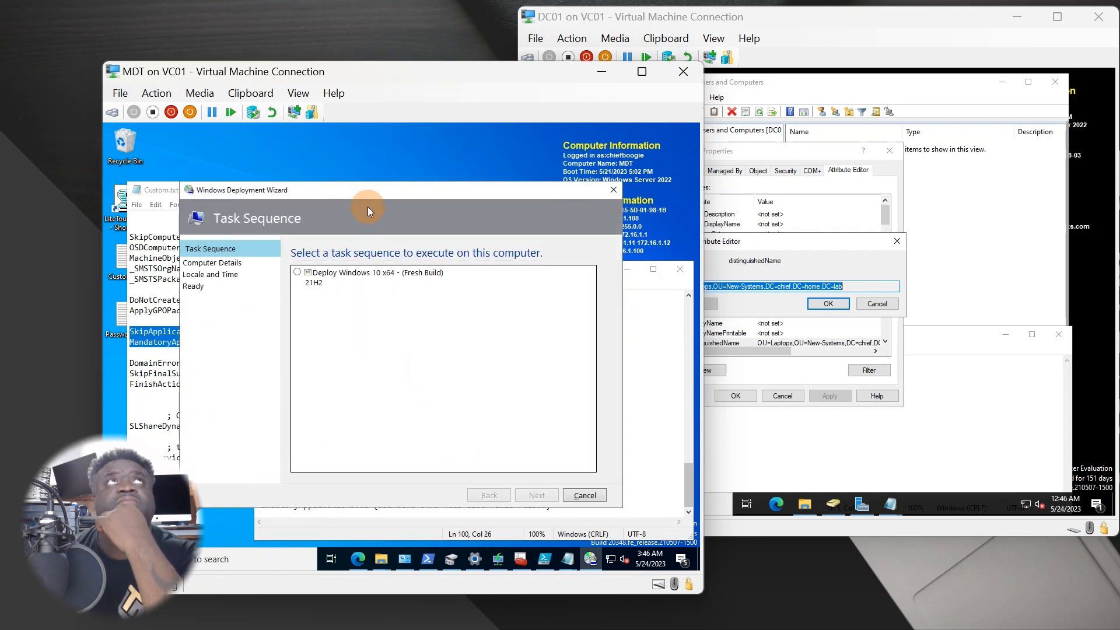
{"action": "left_click", "coordinate": [298, 271]}
{"action": "left_click", "coordinate": [527, 491]}
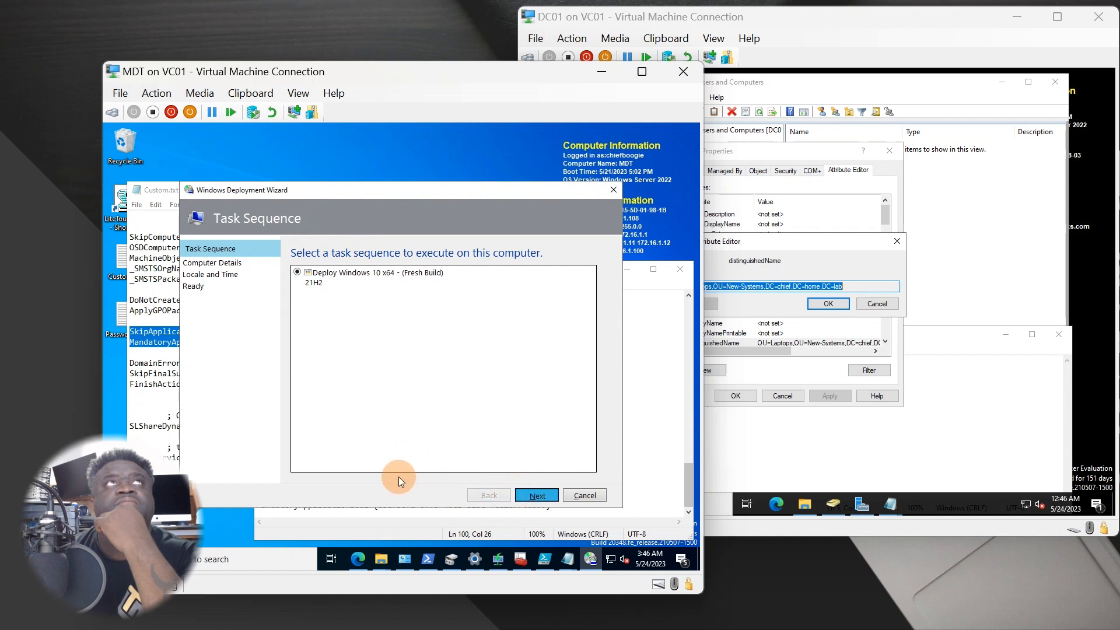
{"action": "left_click", "coordinate": [534, 495]}
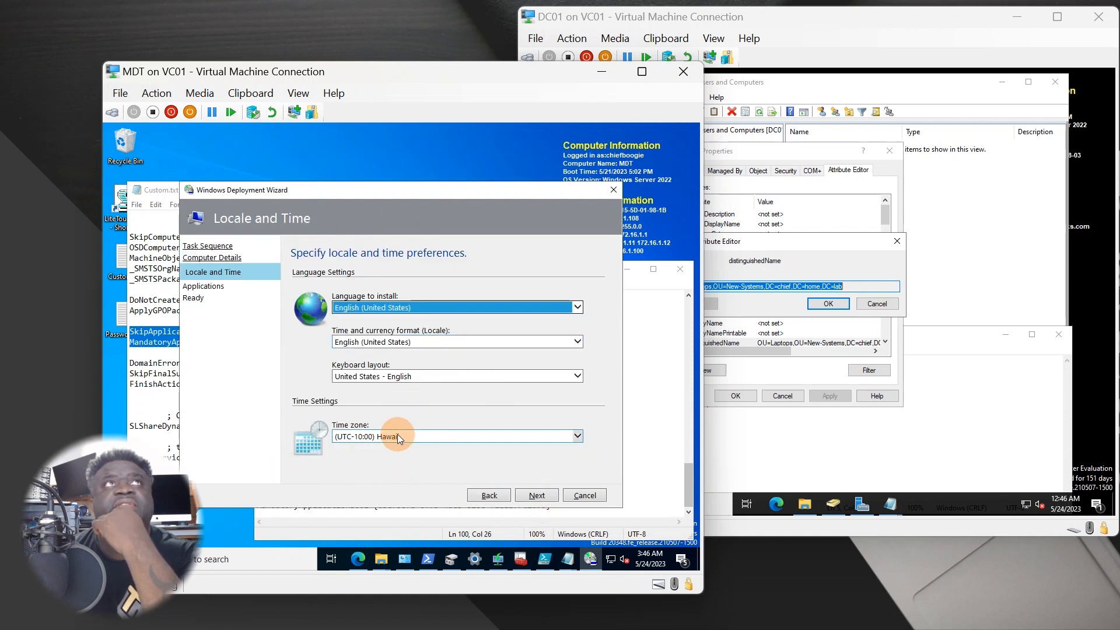
{"action": "left_click", "coordinate": [534, 494]}
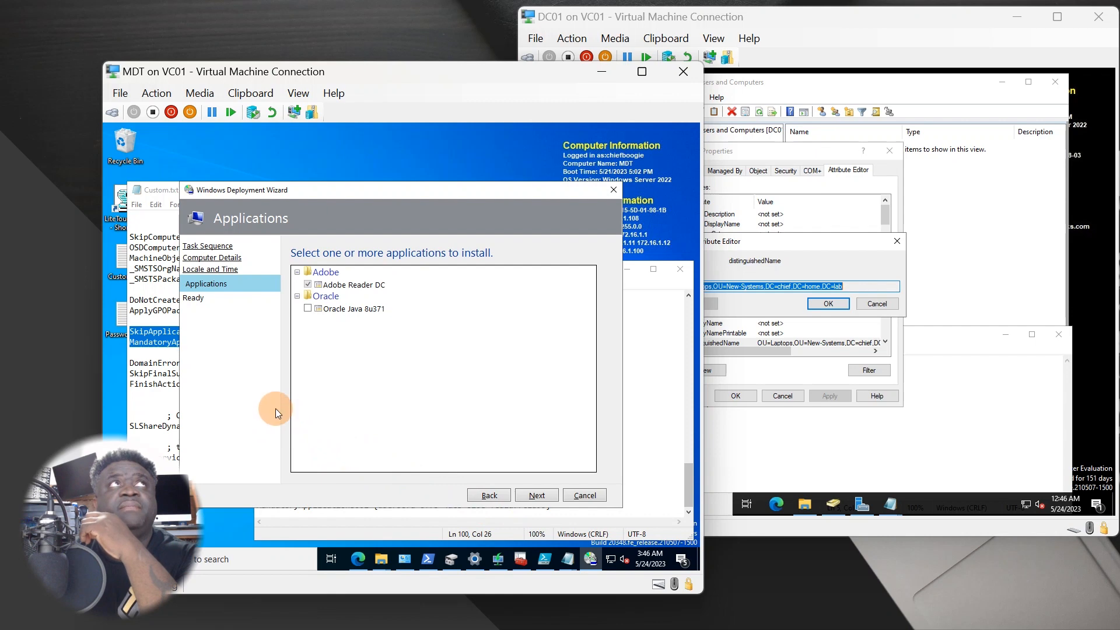
{"action": "left_click_drag", "start_coordinate": [383, 189], "coordinate": [440, 143]}
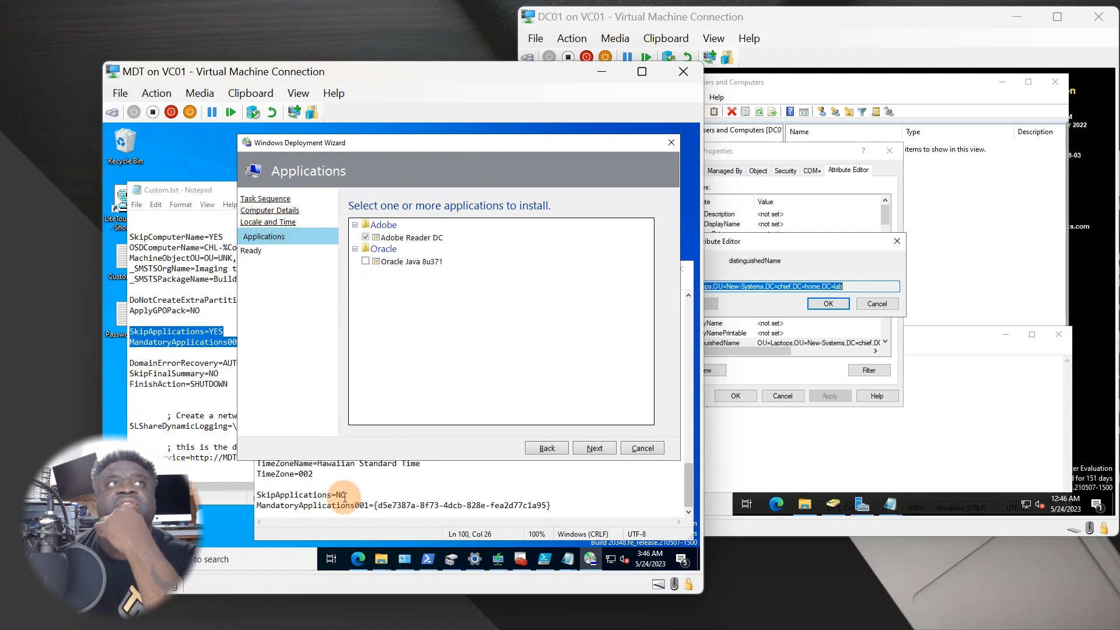
Step: Set SkipTimeZone and SkipLocaleSelection to YES in CustomSettings.ini, keeping SkipApplications at NO, and save the file
{"action": "left_click", "coordinate": [378, 494]}
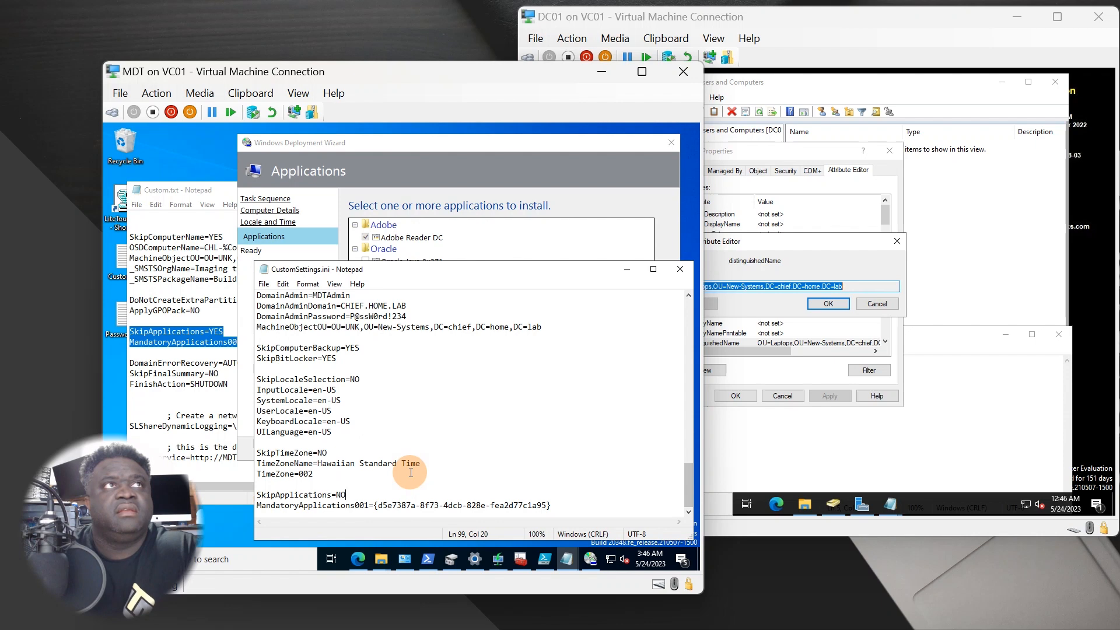
{"action": "key", "text": "BackSpace"}
{"action": "key", "text": "BackSpace"}
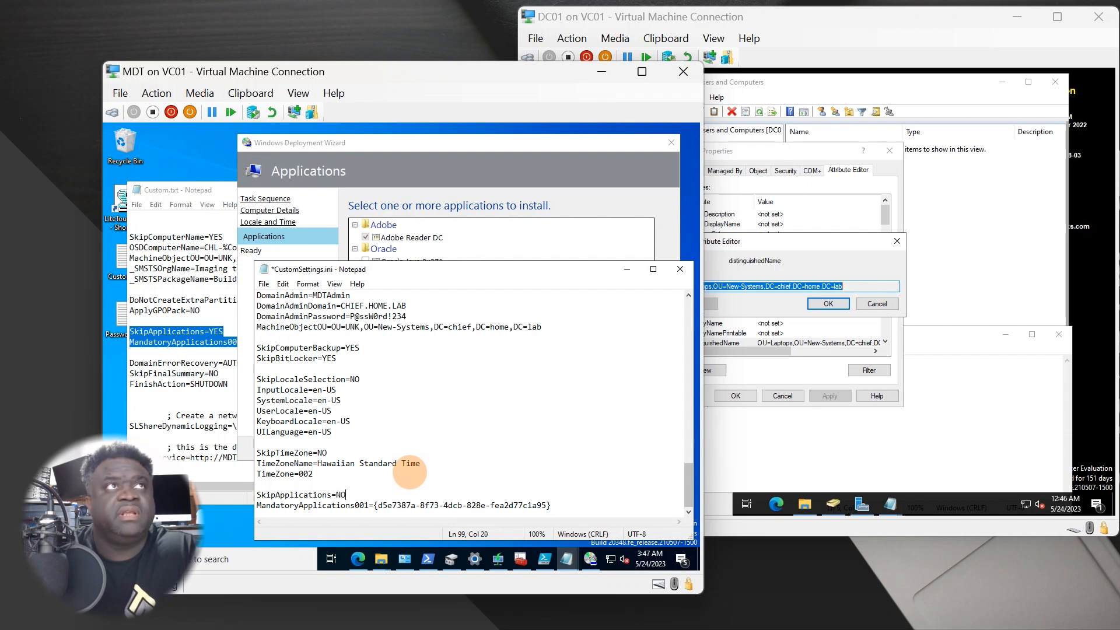
{"action": "left_click", "coordinate": [368, 463]}
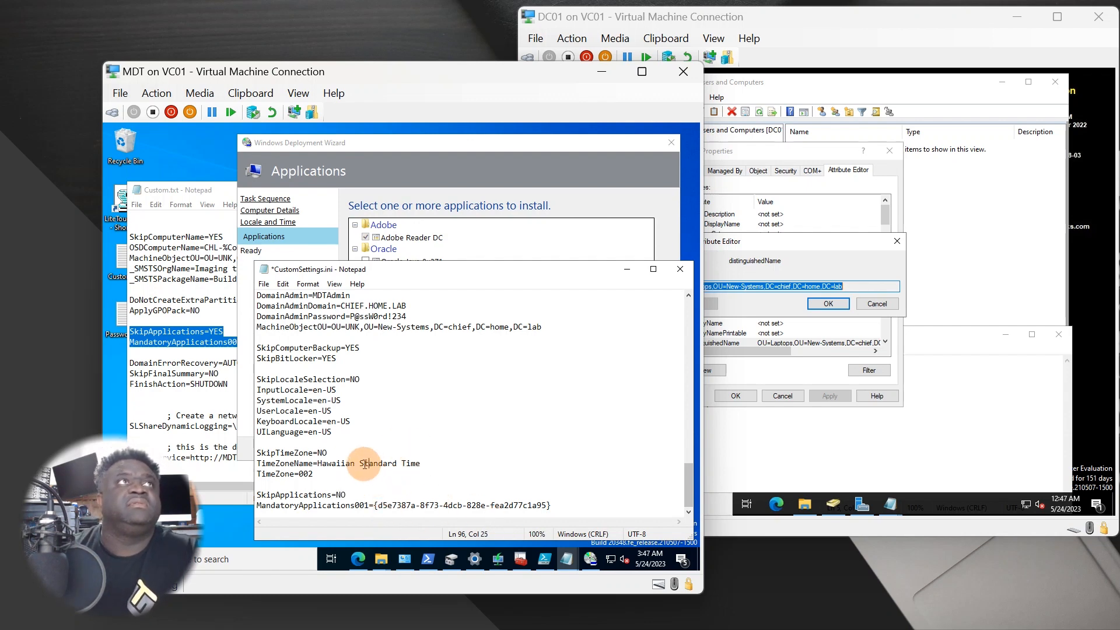
{"action": "key", "text": "Up"}
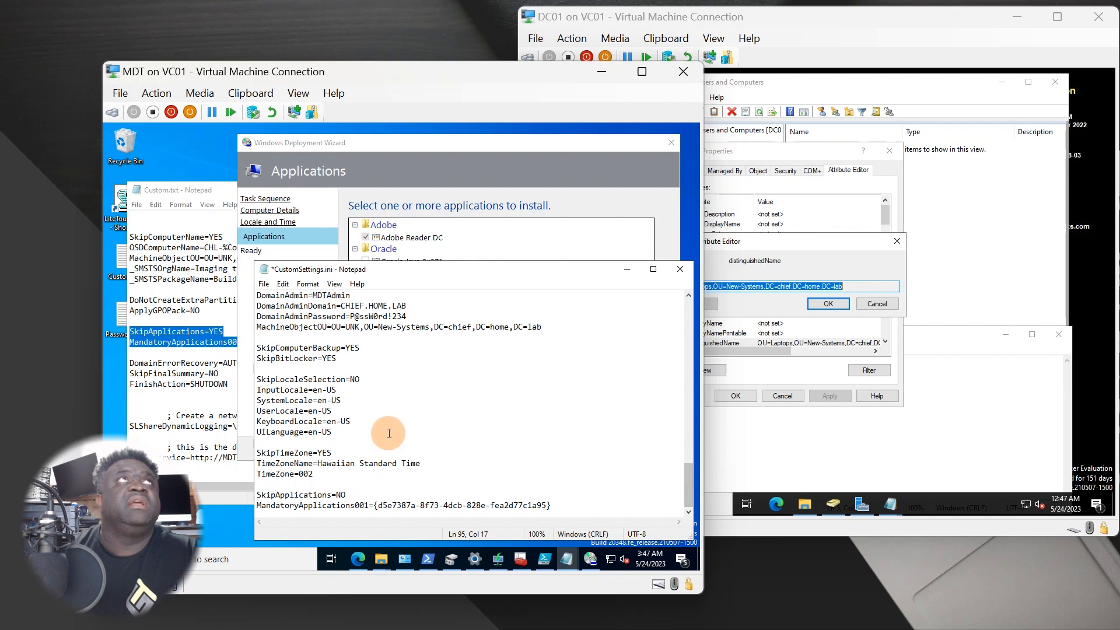
{"action": "left_click", "coordinate": [368, 383]}
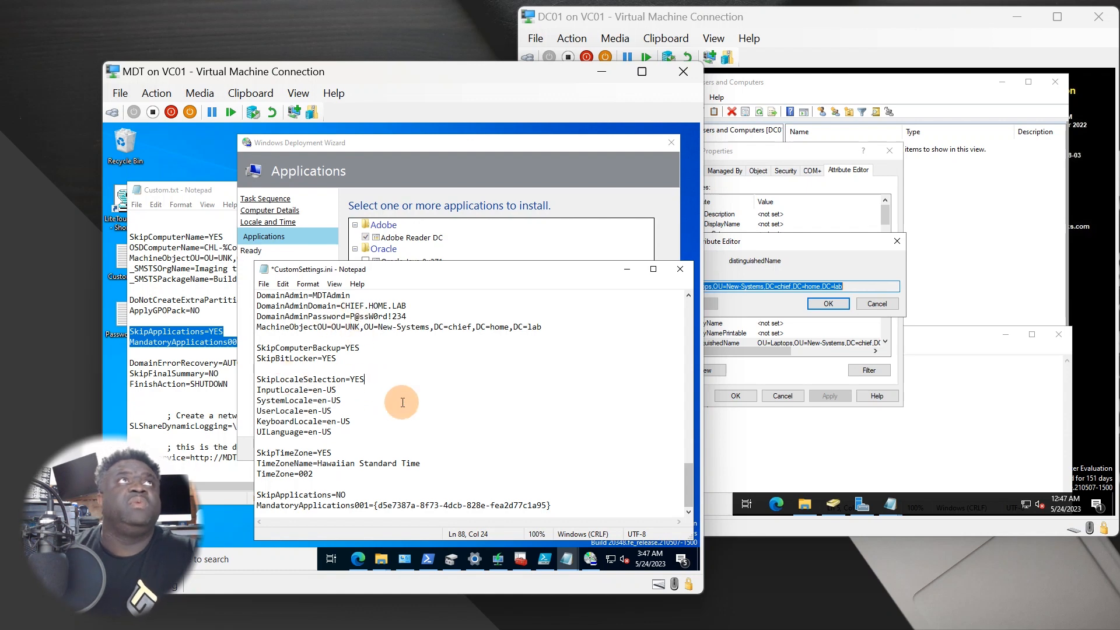
{"action": "left_click", "coordinate": [263, 284]}
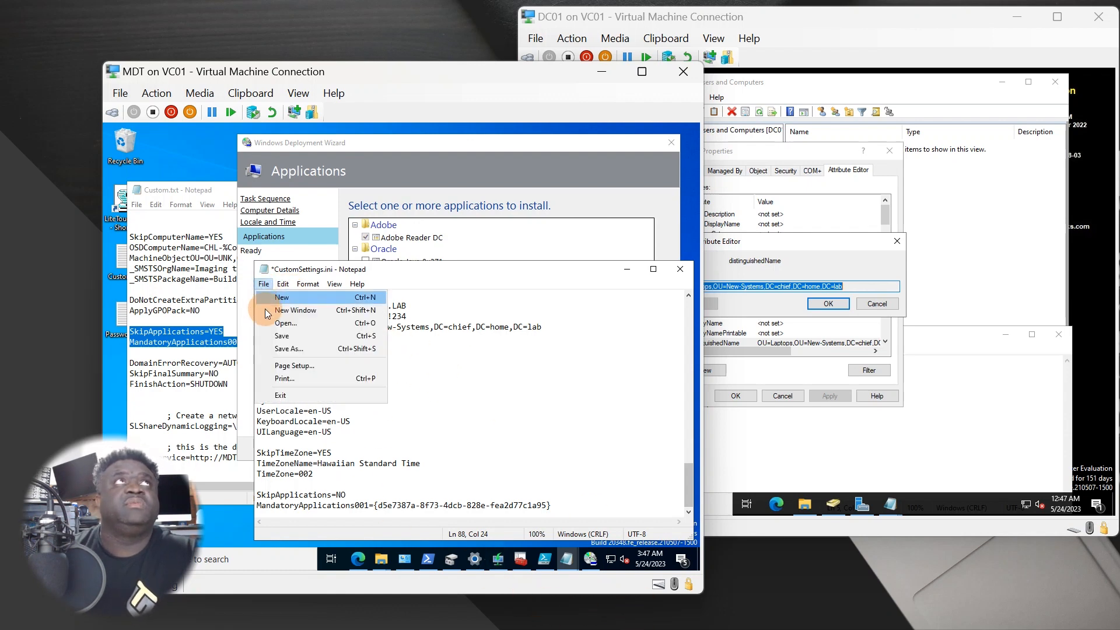
{"action": "left_click", "coordinate": [277, 335]}
Step: Check the Default section, computer naming and domain join entries in CustomSettings.ini
{"action": "scroll", "coordinate": [547, 474], "scroll_direction": "up", "scroll_amount": 2}
{"action": "scroll", "coordinate": [547, 473], "scroll_direction": "up", "scroll_amount": 1}
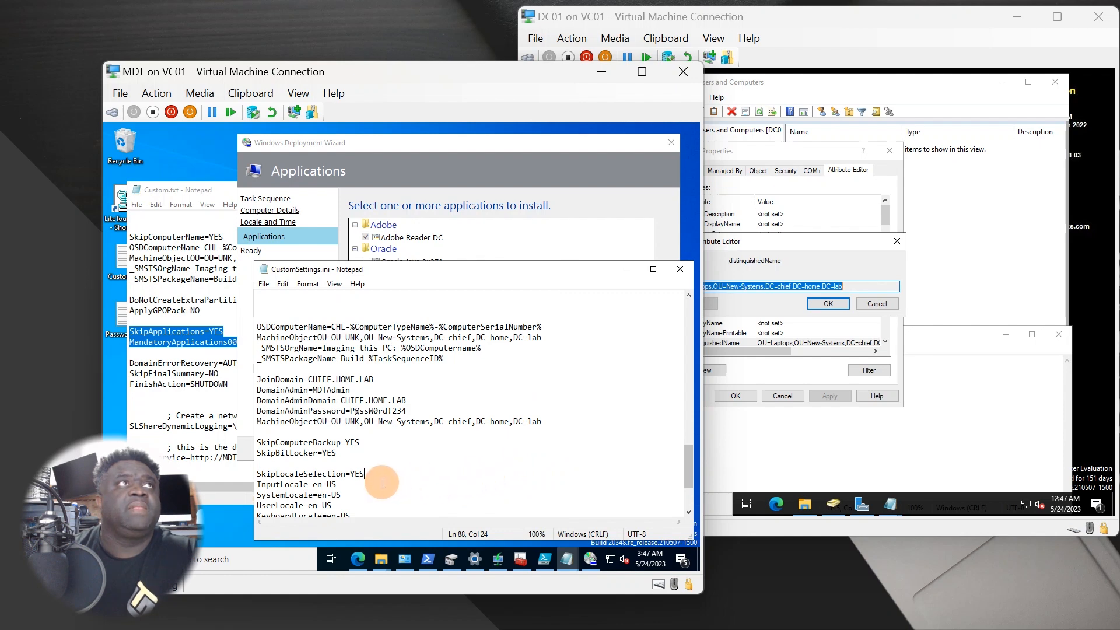
{"action": "scroll", "coordinate": [383, 482], "scroll_direction": "up", "scroll_amount": 3}
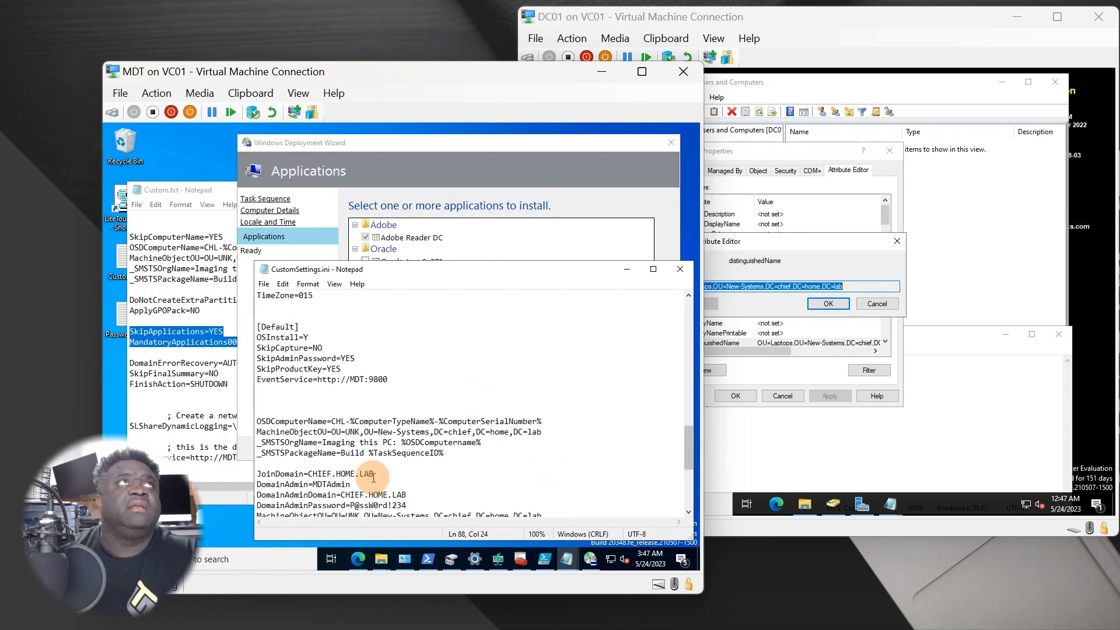
{"action": "scroll", "coordinate": [373, 477], "scroll_direction": "up", "scroll_amount": 1}
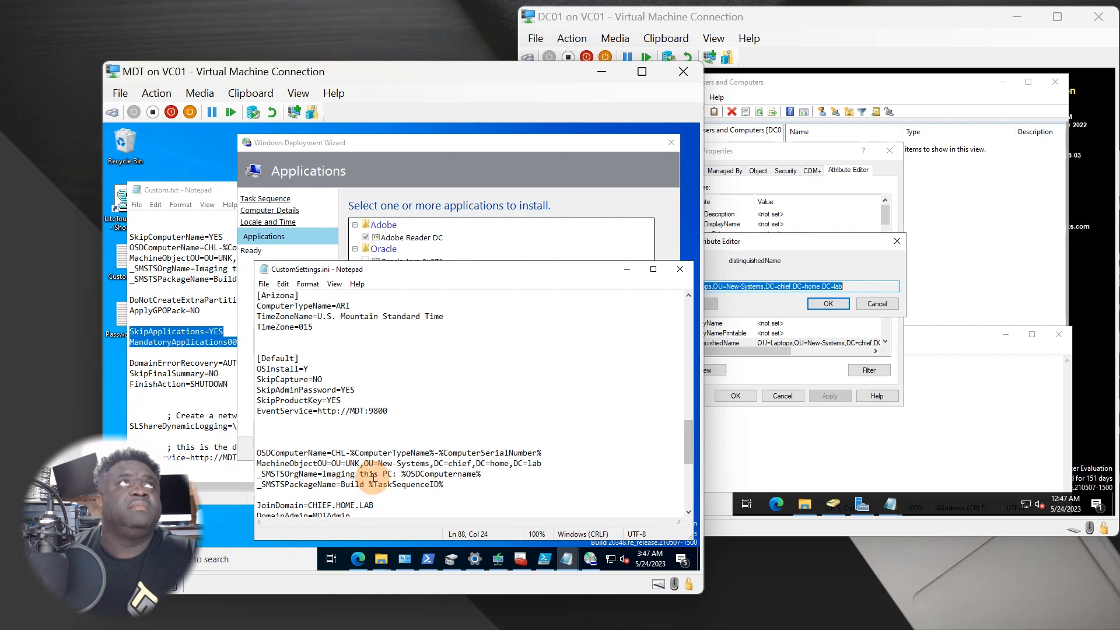
{"action": "scroll", "coordinate": [353, 463], "scroll_direction": "up", "scroll_amount": 1}
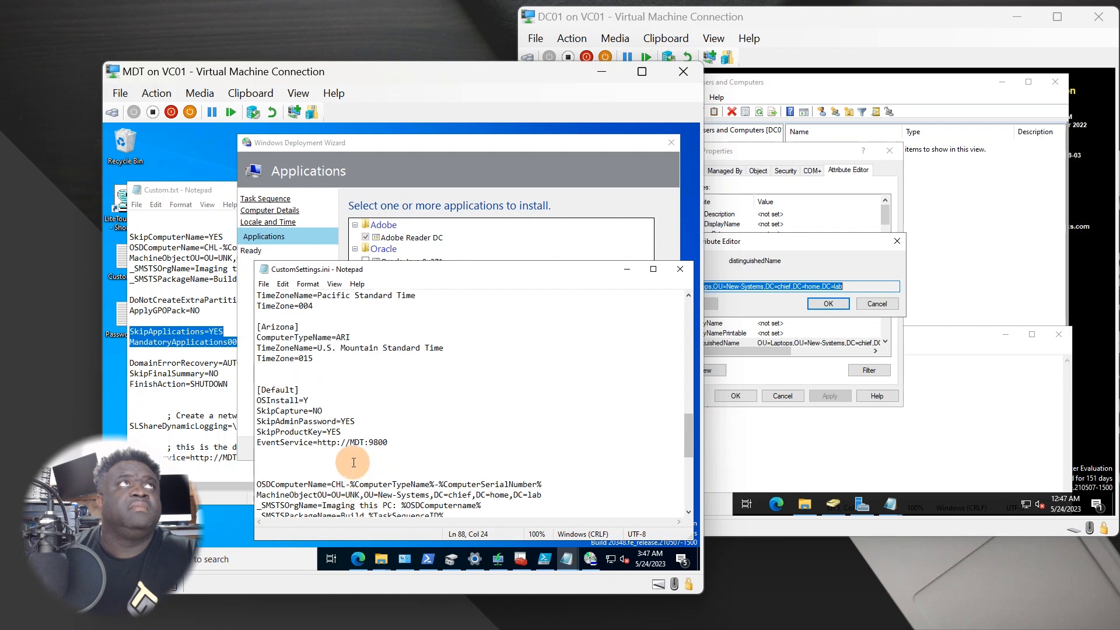
{"action": "scroll", "coordinate": [353, 463], "scroll_direction": "down", "scroll_amount": 5}
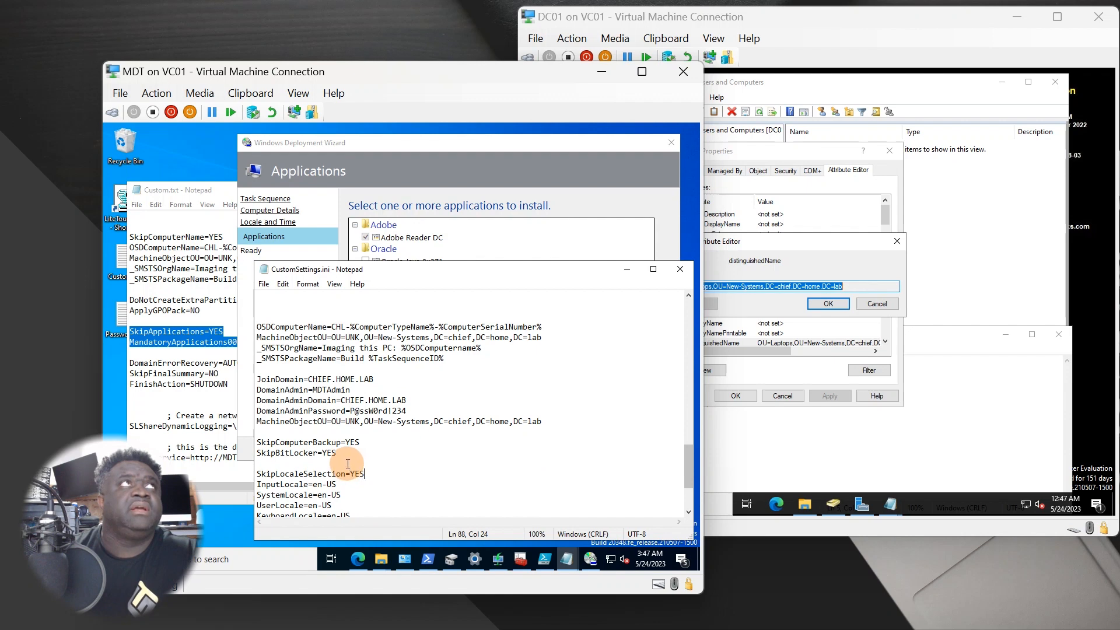
{"action": "scroll", "coordinate": [347, 464], "scroll_direction": "up", "scroll_amount": 1}
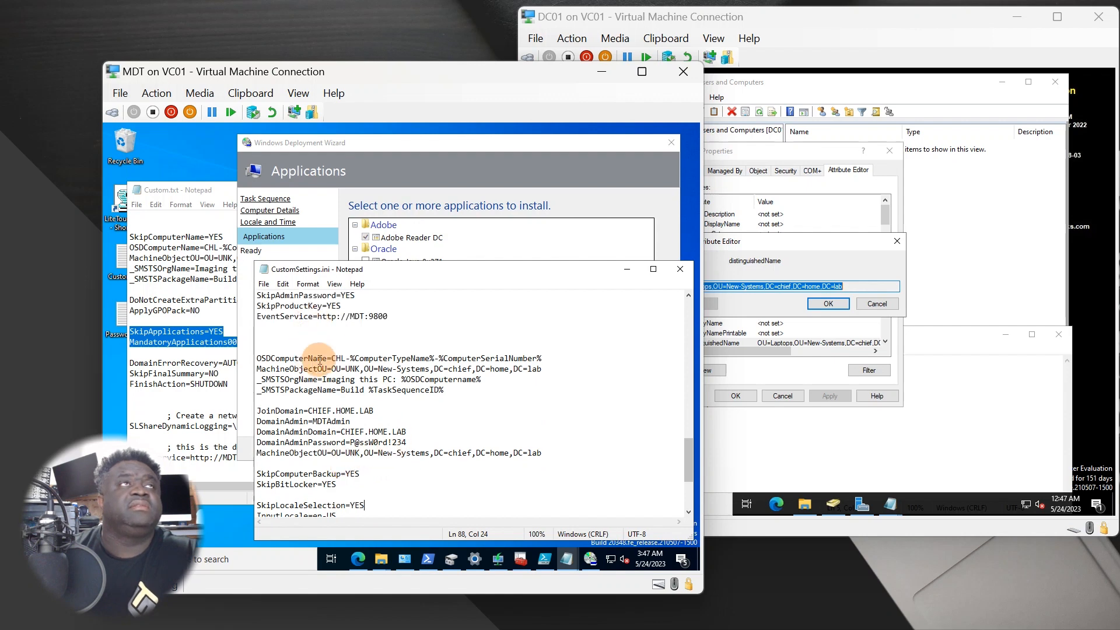
Step: Cancel the running deployment wizard and dismiss the wizard error dialog
{"action": "left_click", "coordinate": [435, 163]}
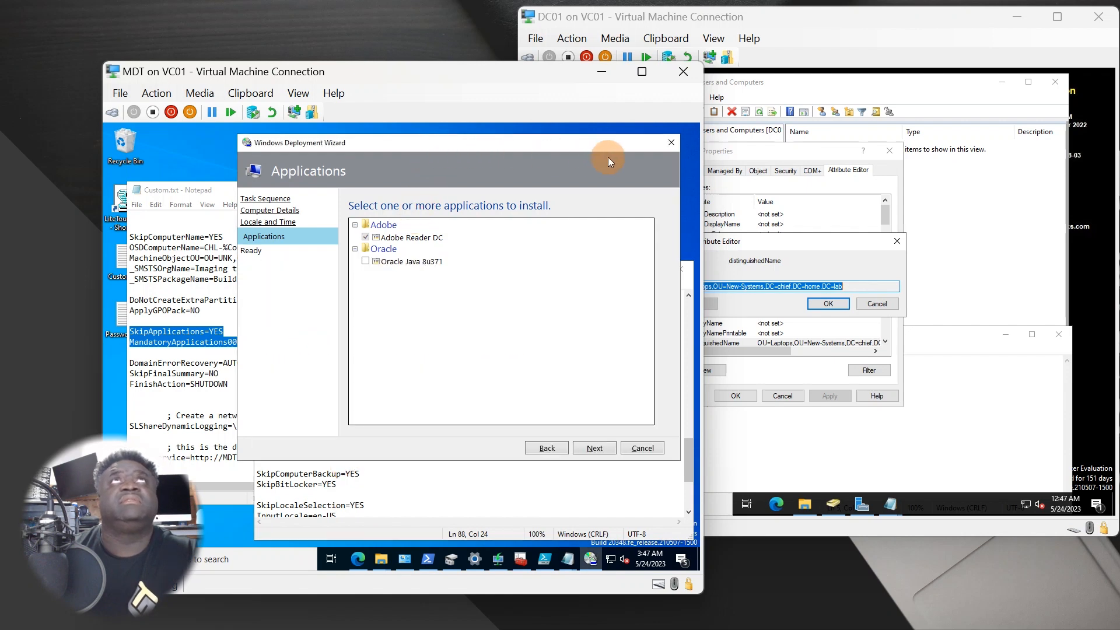
{"action": "left_click", "coordinate": [644, 453]}
{"action": "left_click", "coordinate": [382, 377]}
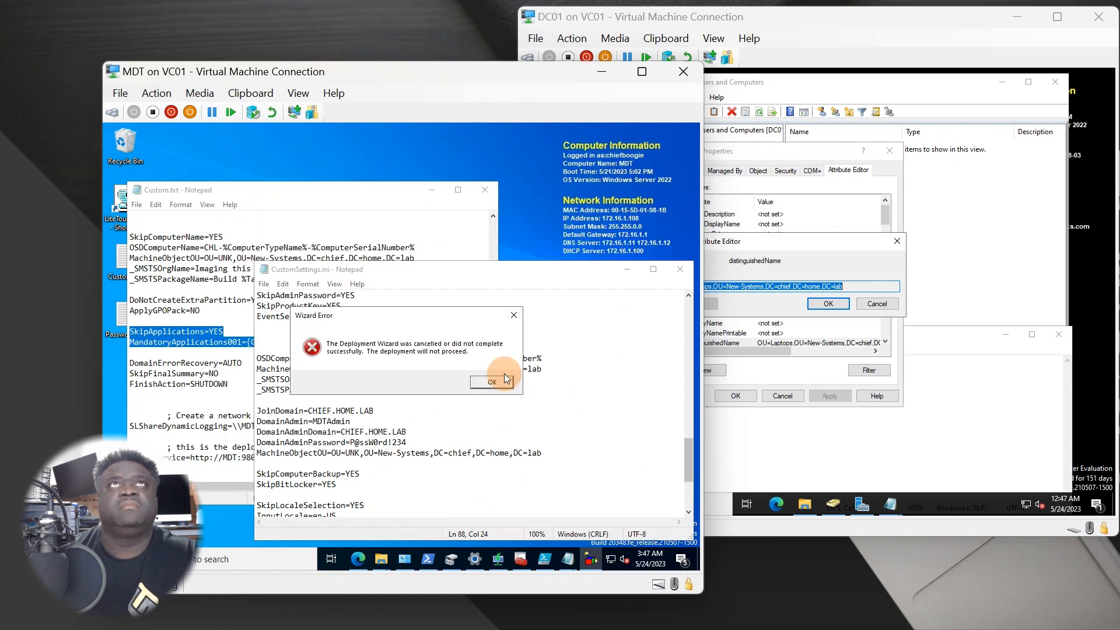
{"action": "left_click", "coordinate": [492, 381]}
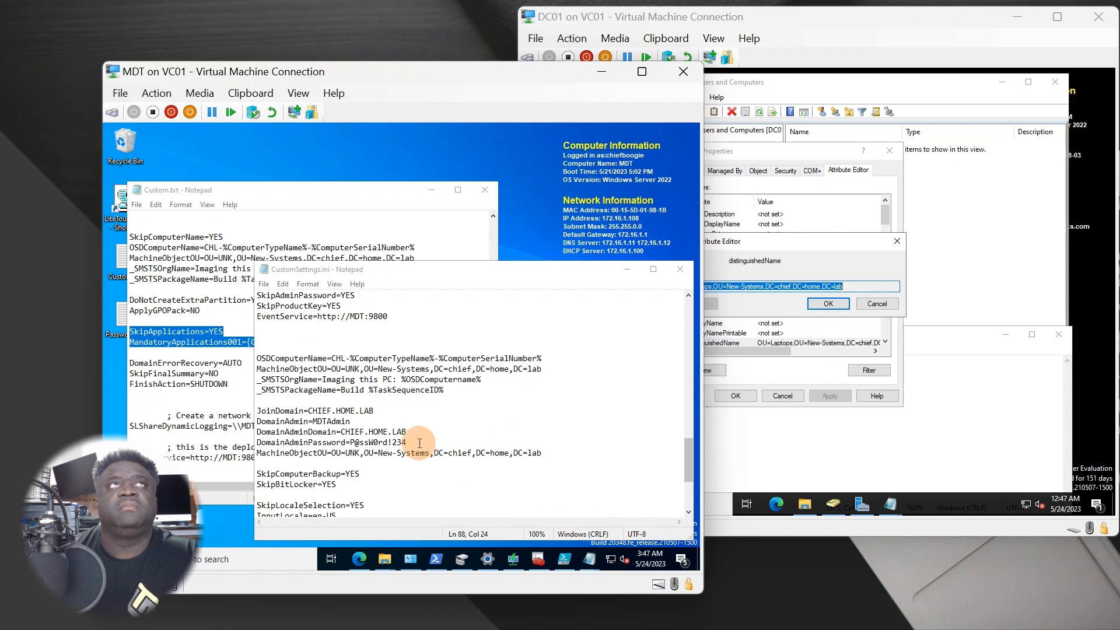
Step: Review CustomSettings.ini from the DefaultGateway location sections through the Default section to the skip, locale, time zone and application entries
{"action": "left_click", "coordinate": [323, 411]}
{"action": "scroll", "coordinate": [376, 474], "scroll_direction": "up", "scroll_amount": 1}
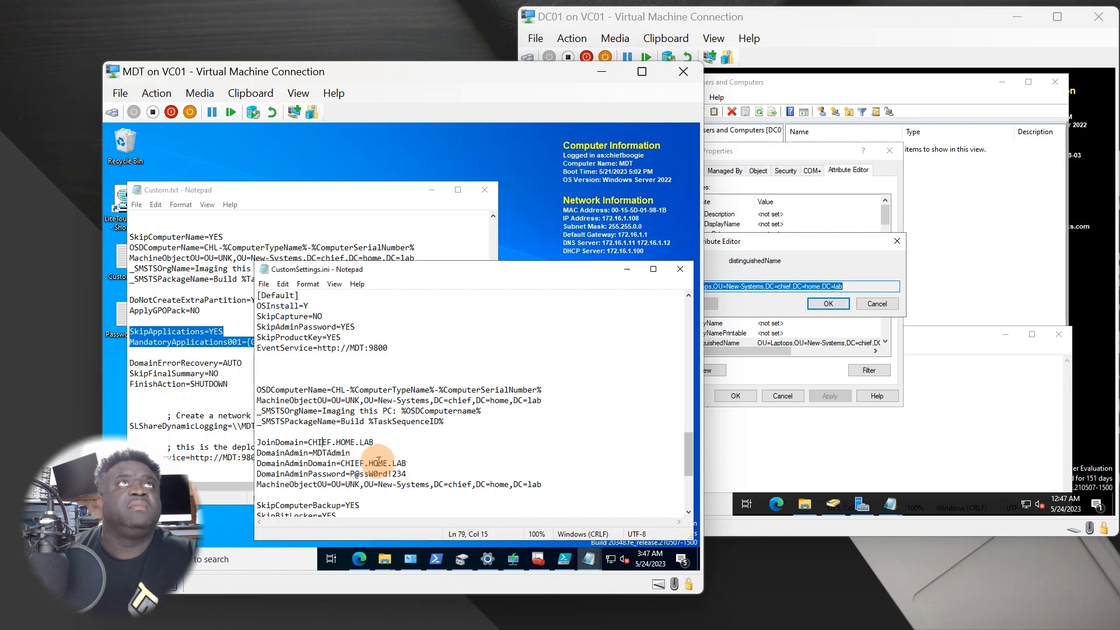
{"action": "scroll", "coordinate": [378, 461], "scroll_direction": "up", "scroll_amount": 10}
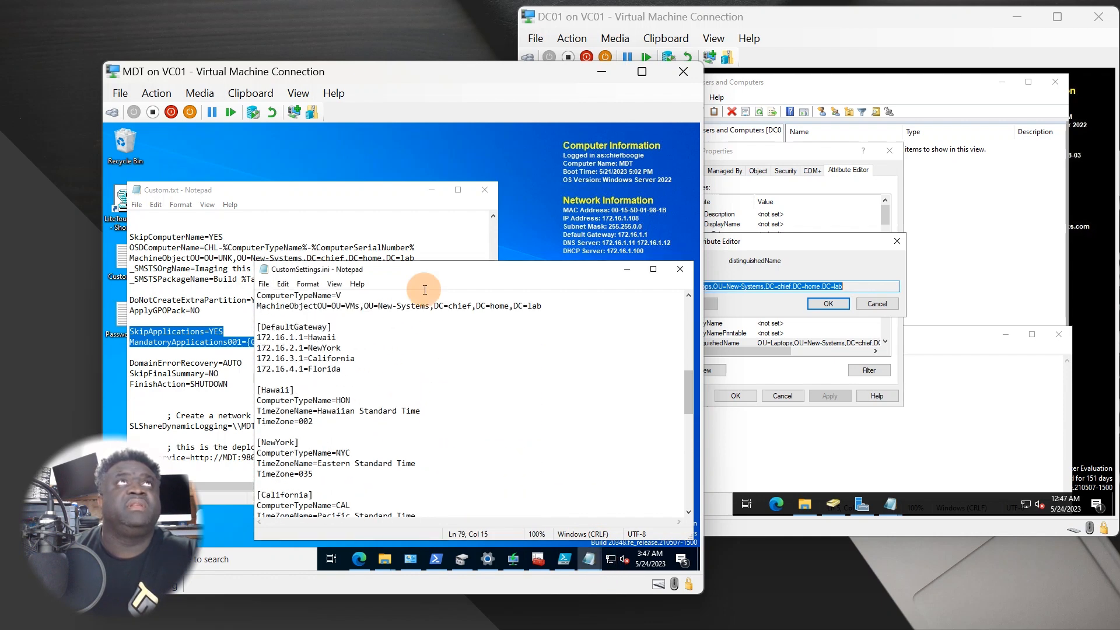
{"action": "left_click_drag", "start_coordinate": [429, 268], "coordinate": [429, 160]}
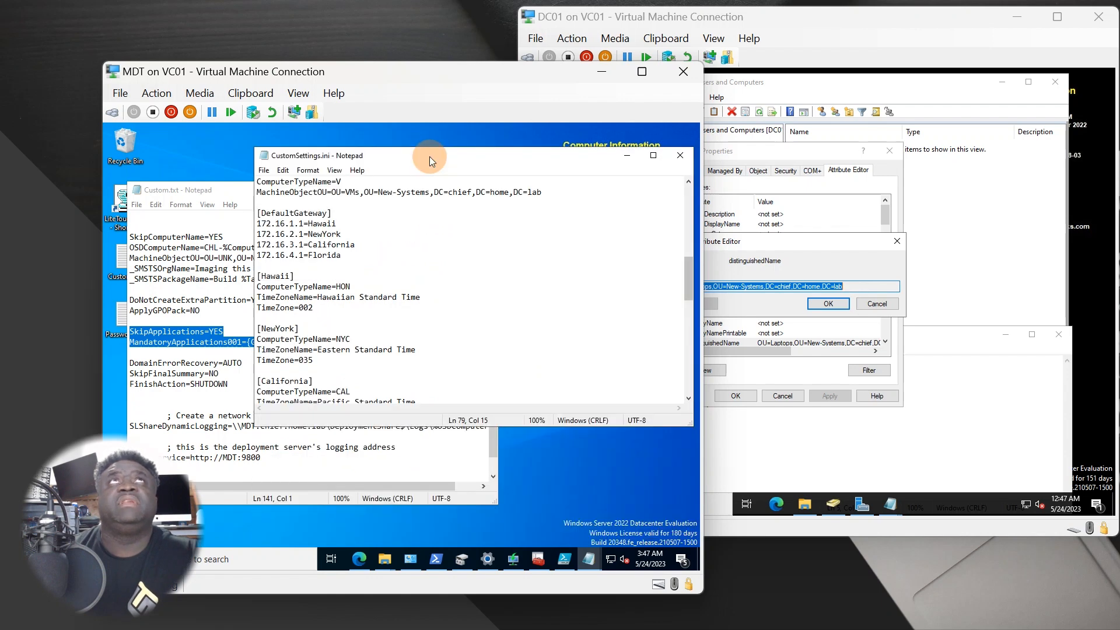
{"action": "scroll", "coordinate": [322, 304], "scroll_direction": "up", "scroll_amount": 2}
{"action": "scroll", "coordinate": [327, 338], "scroll_direction": "down", "scroll_amount": 3}
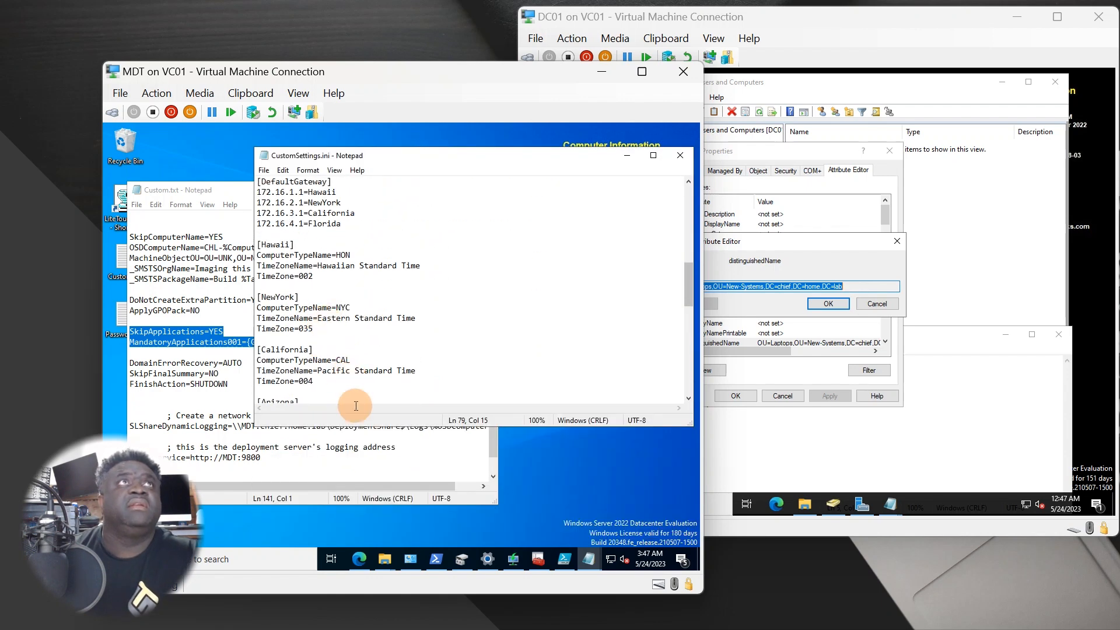
{"action": "left_click_drag", "start_coordinate": [363, 426], "coordinate": [366, 524]}
{"action": "scroll", "coordinate": [345, 430], "scroll_direction": "down", "scroll_amount": 5}
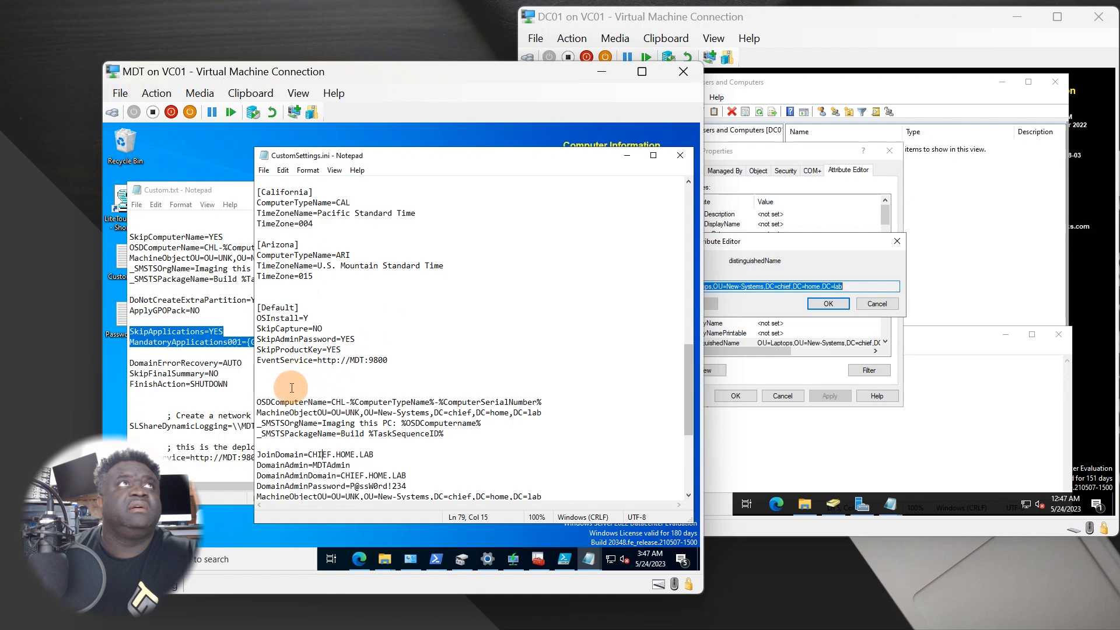
{"action": "scroll", "coordinate": [436, 430], "scroll_direction": "down", "scroll_amount": 1}
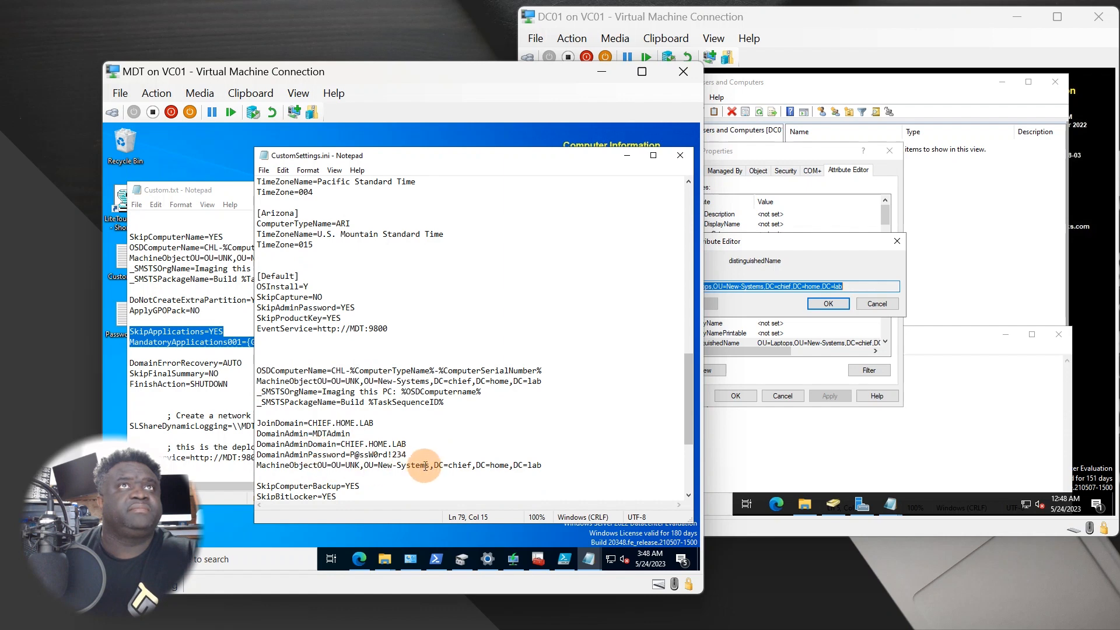
{"action": "scroll", "coordinate": [425, 463], "scroll_direction": "down", "scroll_amount": 1}
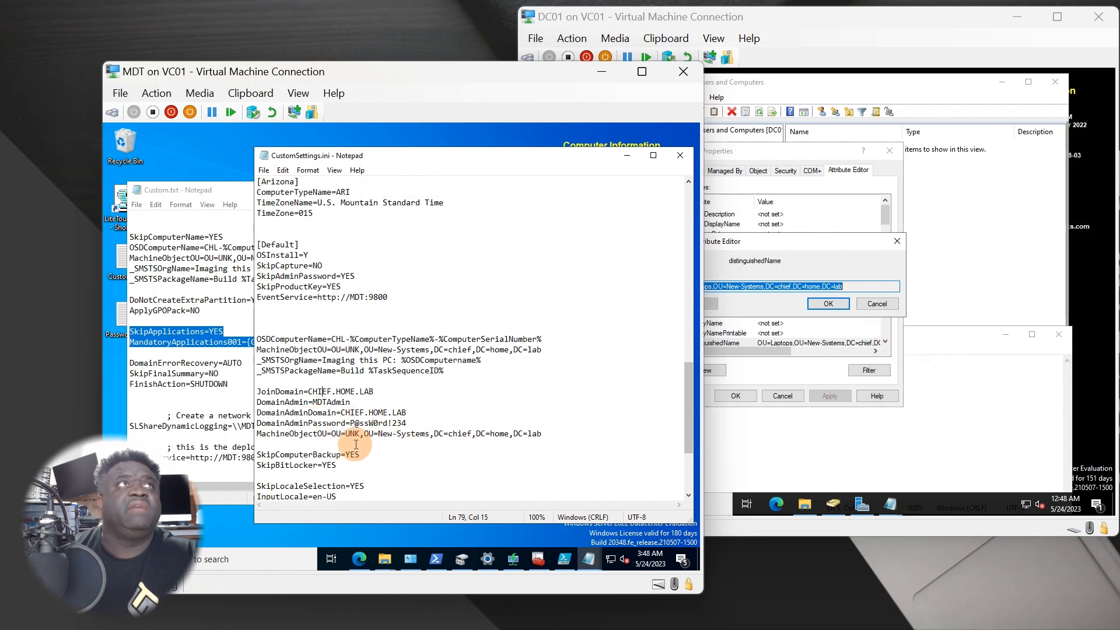
{"action": "scroll", "coordinate": [353, 447], "scroll_direction": "down", "scroll_amount": 1}
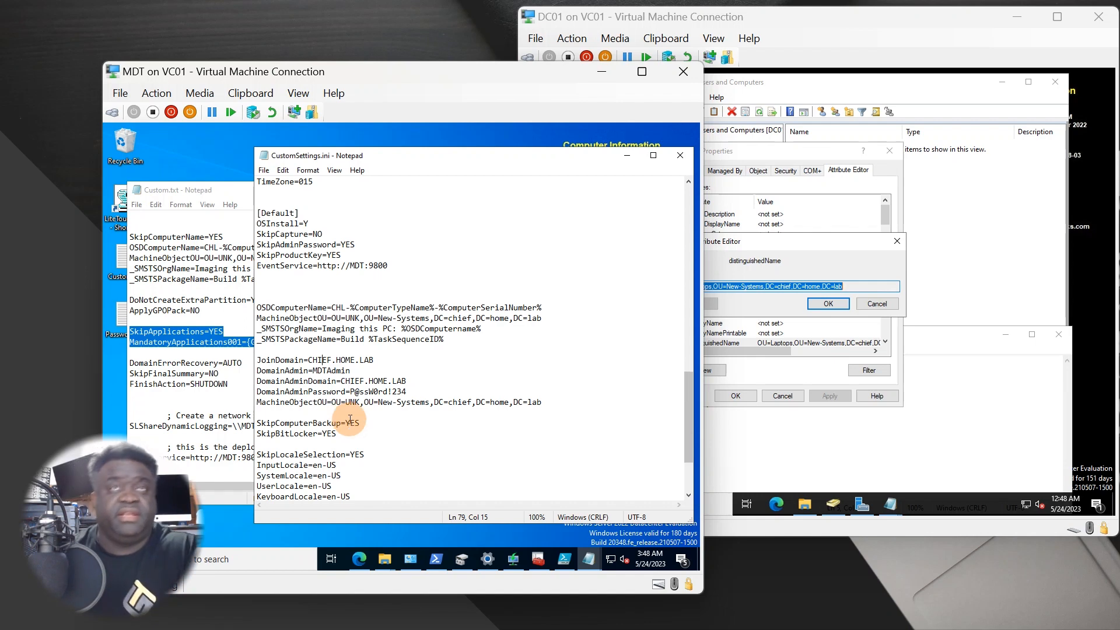
{"action": "scroll", "coordinate": [331, 462], "scroll_direction": "down", "scroll_amount": 2}
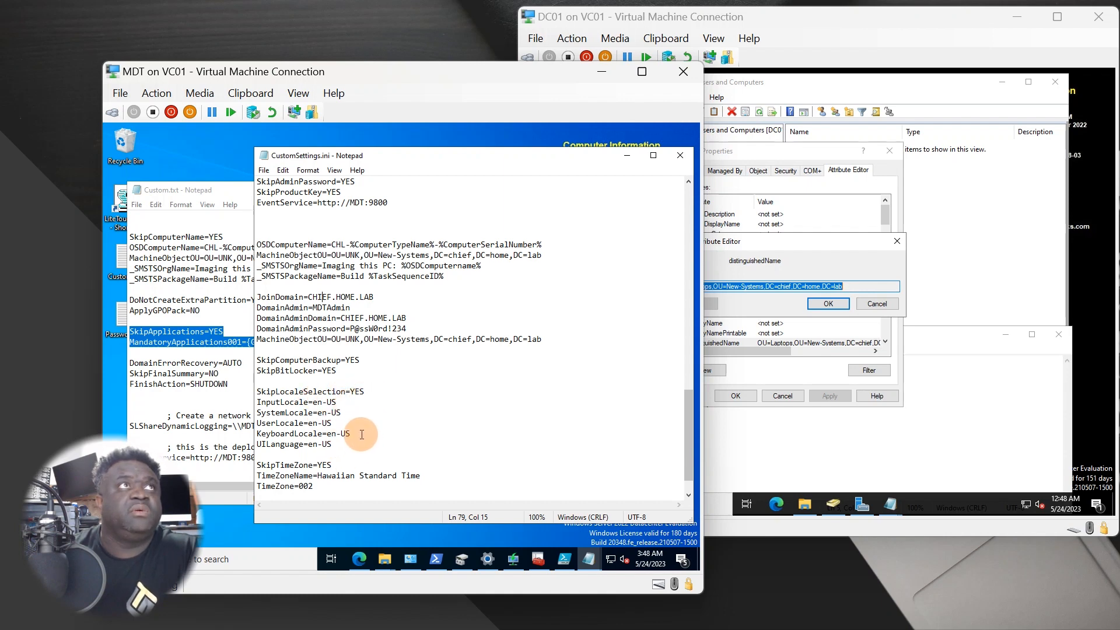
{"action": "scroll", "coordinate": [357, 432], "scroll_direction": "down", "scroll_amount": 1}
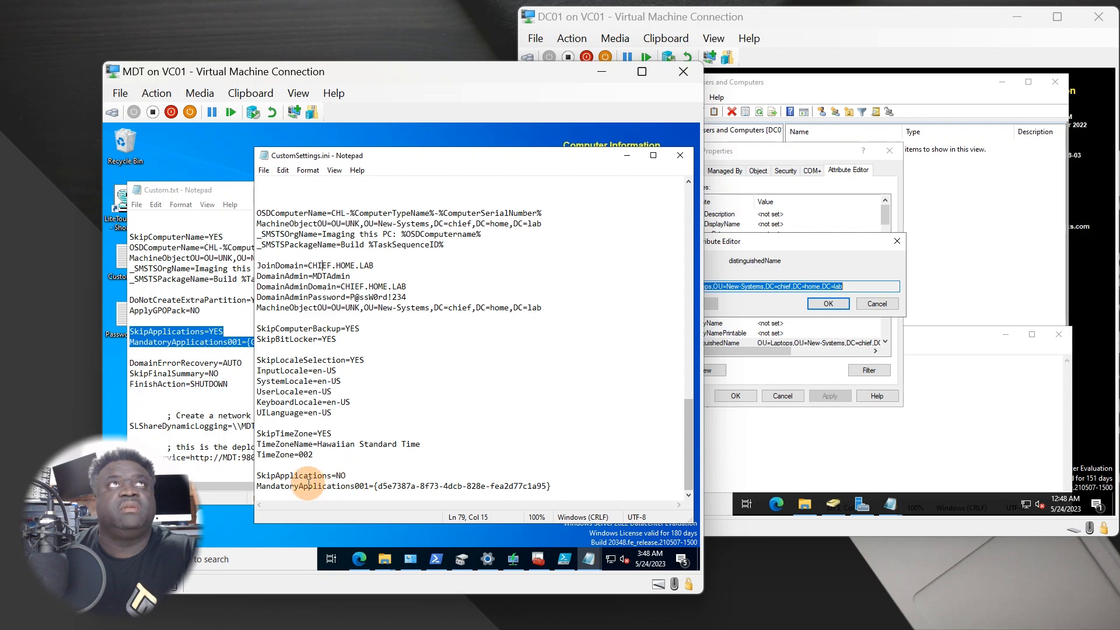
{"action": "scroll", "coordinate": [350, 475], "scroll_direction": "up", "scroll_amount": 3}
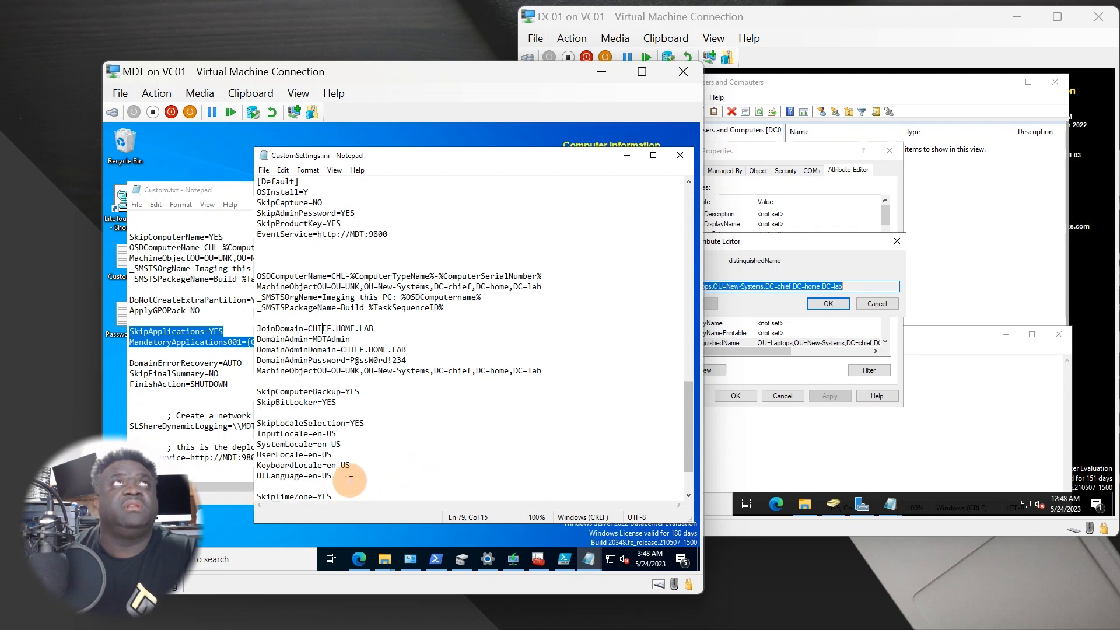
Step: Save CustomSettings.ini, launch the LiteTouch deployment wizard from the desktop shortcut and allow it to make changes
{"action": "left_click", "coordinate": [263, 170]}
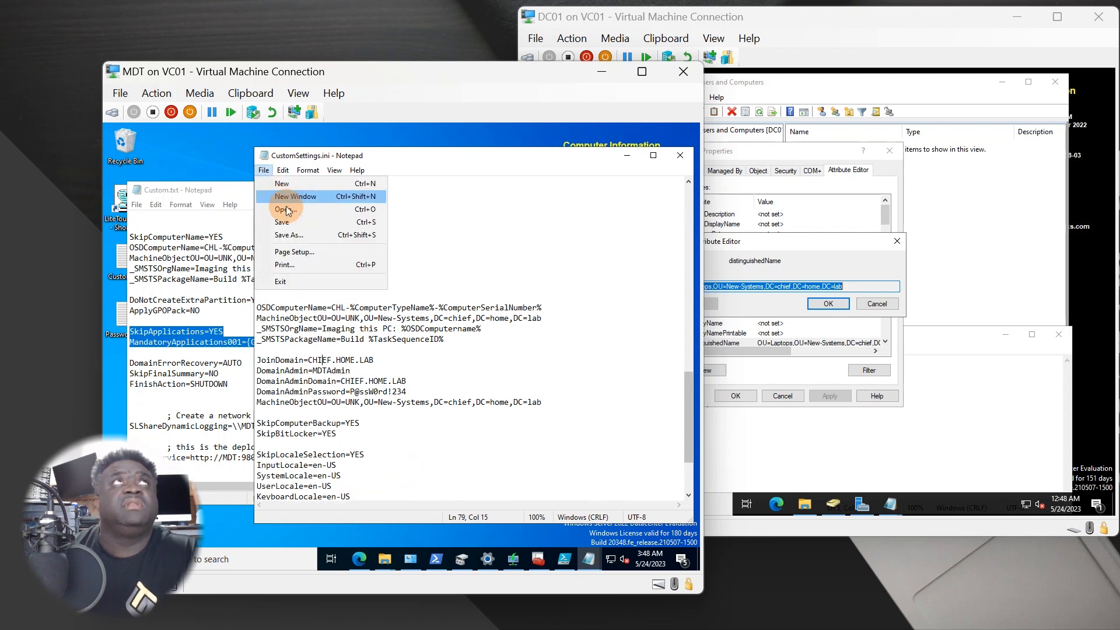
{"action": "left_click", "coordinate": [289, 219]}
{"action": "double_click", "coordinate": [114, 202]}
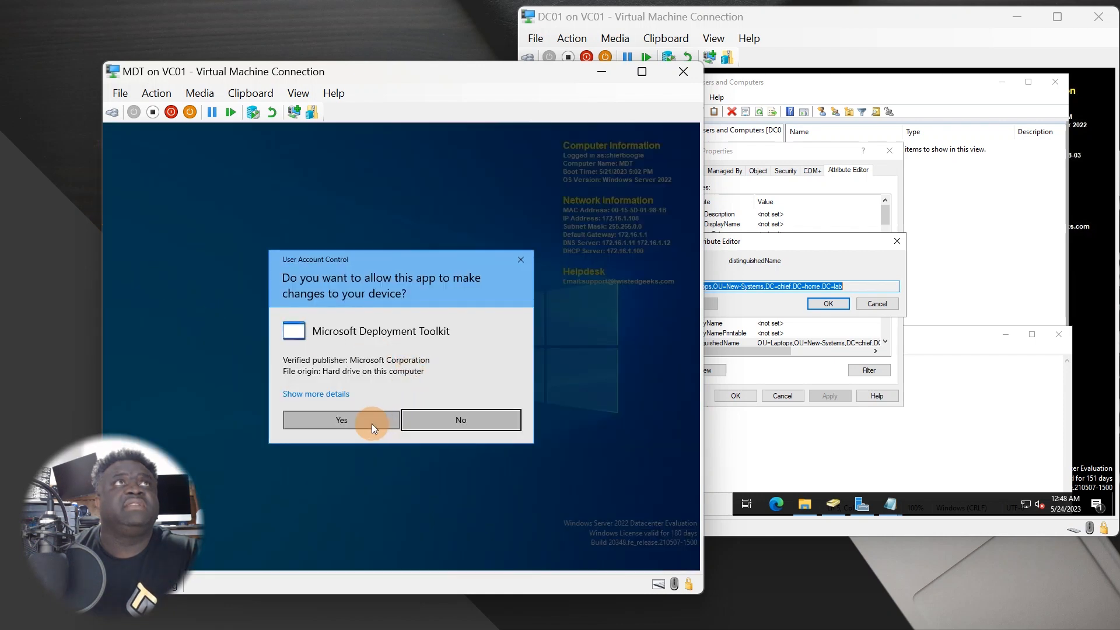
{"action": "left_click", "coordinate": [341, 420]}
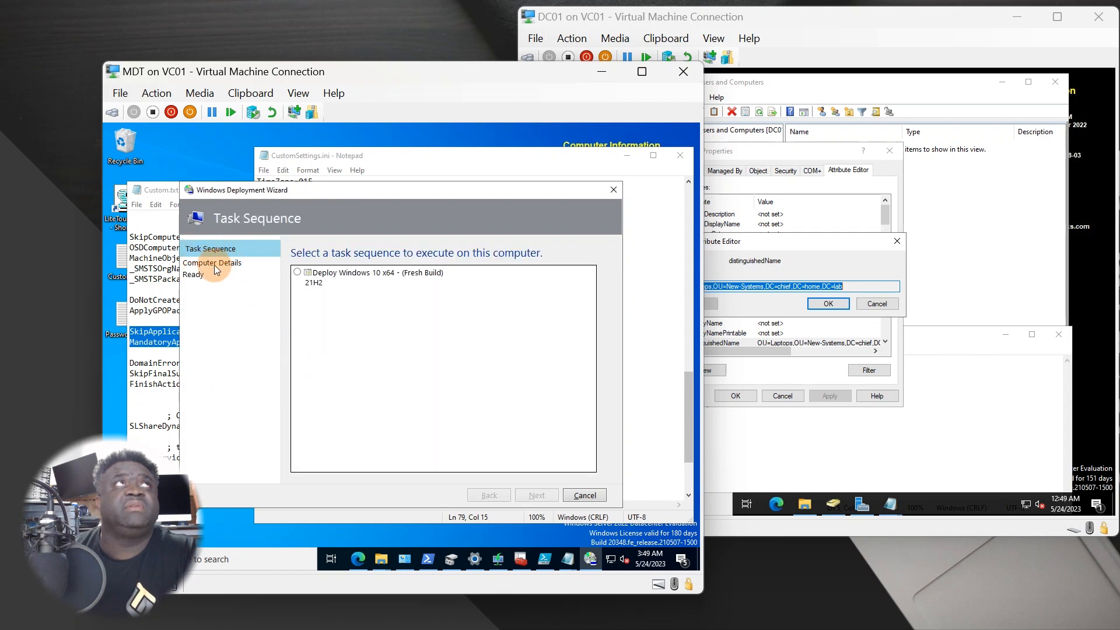
Step: Choose the Deploy Windows 10 x64 - (Fresh Build) task sequence, check the Computer Details and Applications pages, and return to the Task Sequence page
{"action": "left_click", "coordinate": [298, 272]}
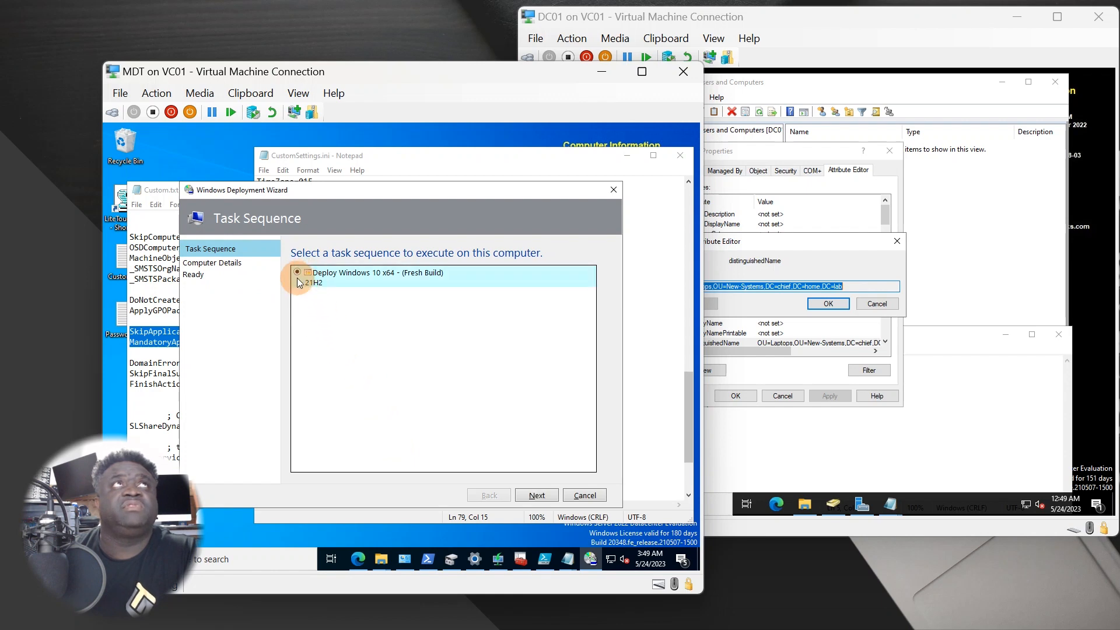
{"action": "left_click", "coordinate": [530, 496]}
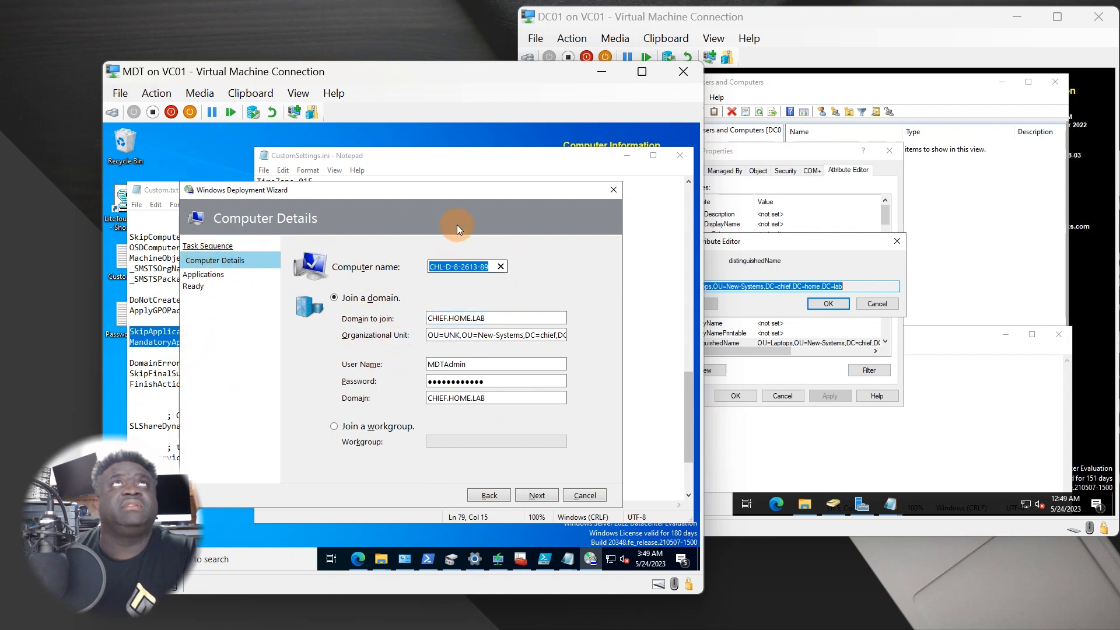
{"action": "left_click_drag", "start_coordinate": [485, 191], "coordinate": [527, 176]}
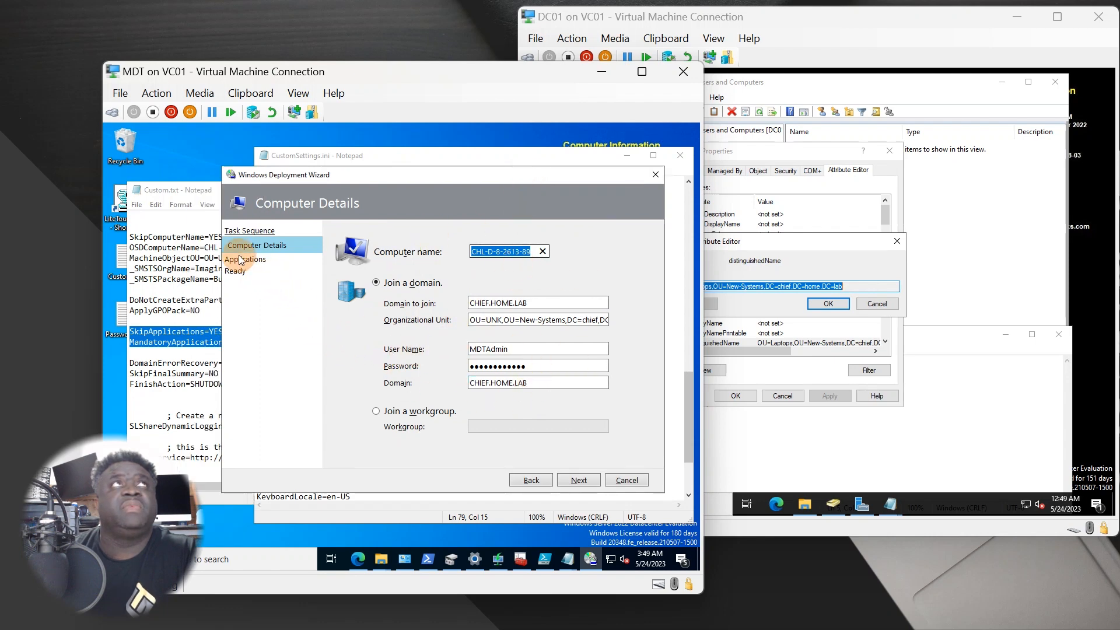
{"action": "left_click", "coordinate": [565, 479]}
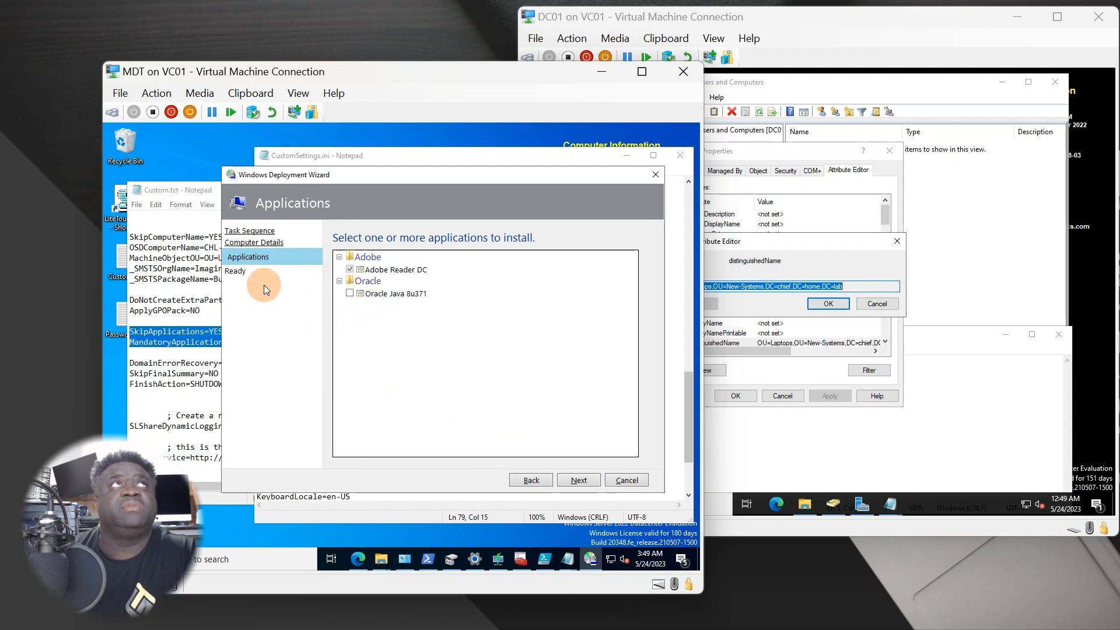
{"action": "left_click", "coordinate": [264, 230]}
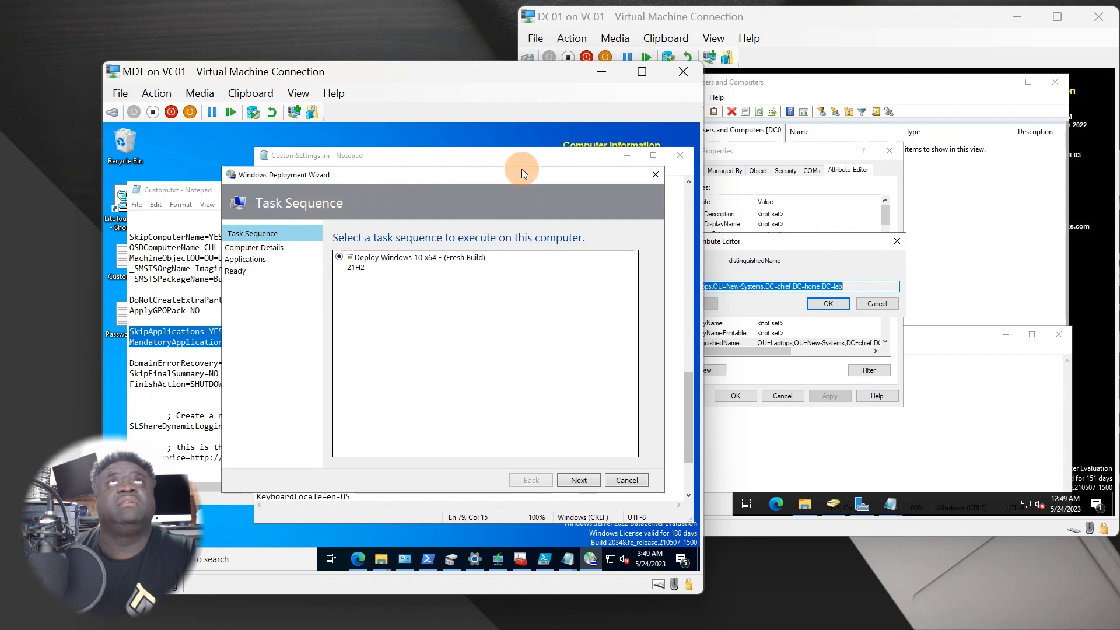
{"action": "left_click_drag", "start_coordinate": [528, 177], "coordinate": [529, 150]}
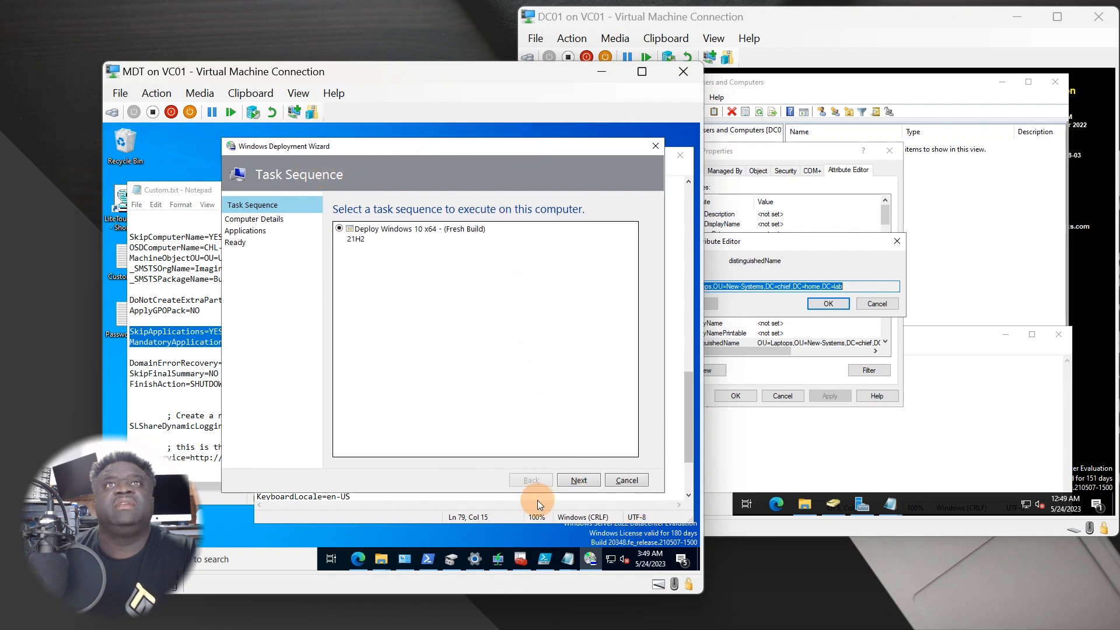
Step: Copy the SkipTaskSequence=NO and TaskSequenceID= lines from Custom.txt for use in CustomSettings.ini
{"action": "left_click", "coordinate": [676, 432]}
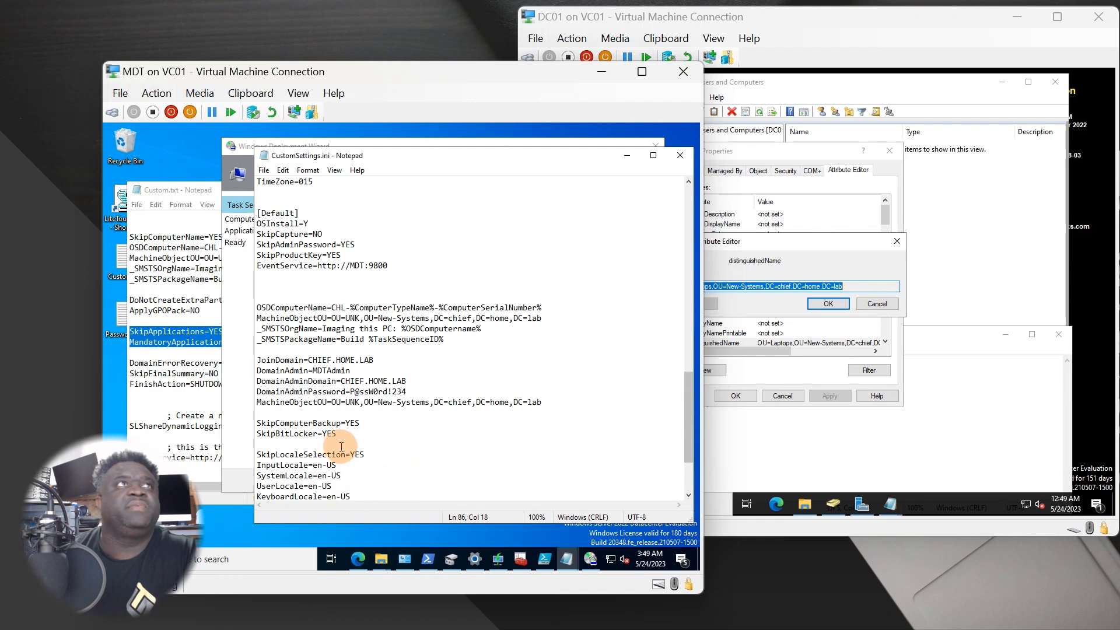
{"action": "scroll", "coordinate": [370, 466], "scroll_direction": "down", "scroll_amount": 3}
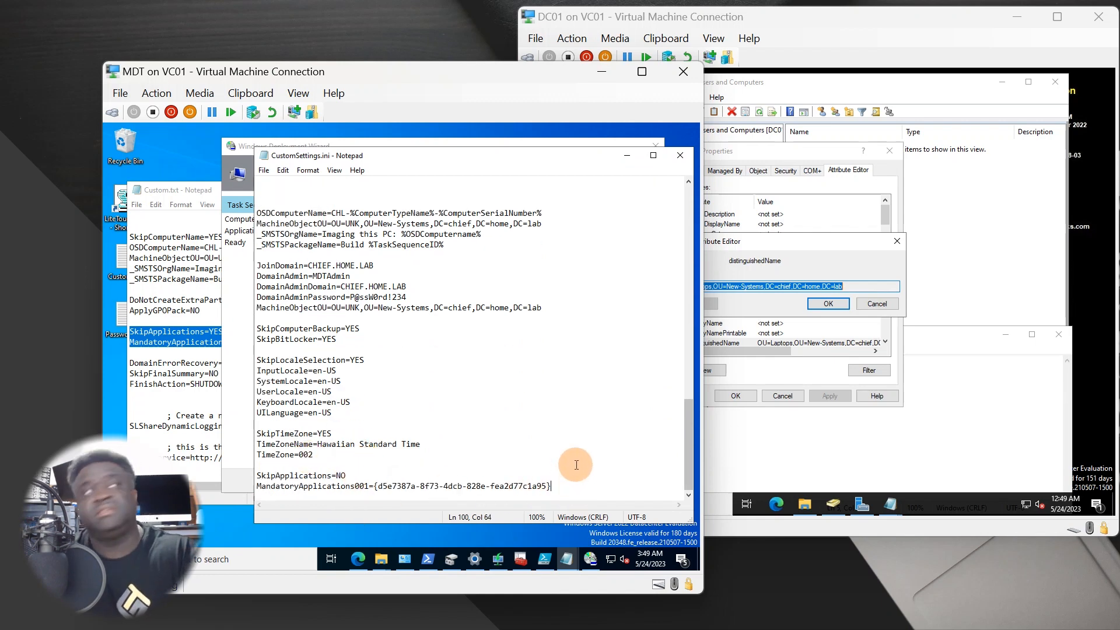
{"action": "key", "text": "Return"}
{"action": "key", "text": "Return"}
{"action": "left_click", "coordinate": [143, 399]}
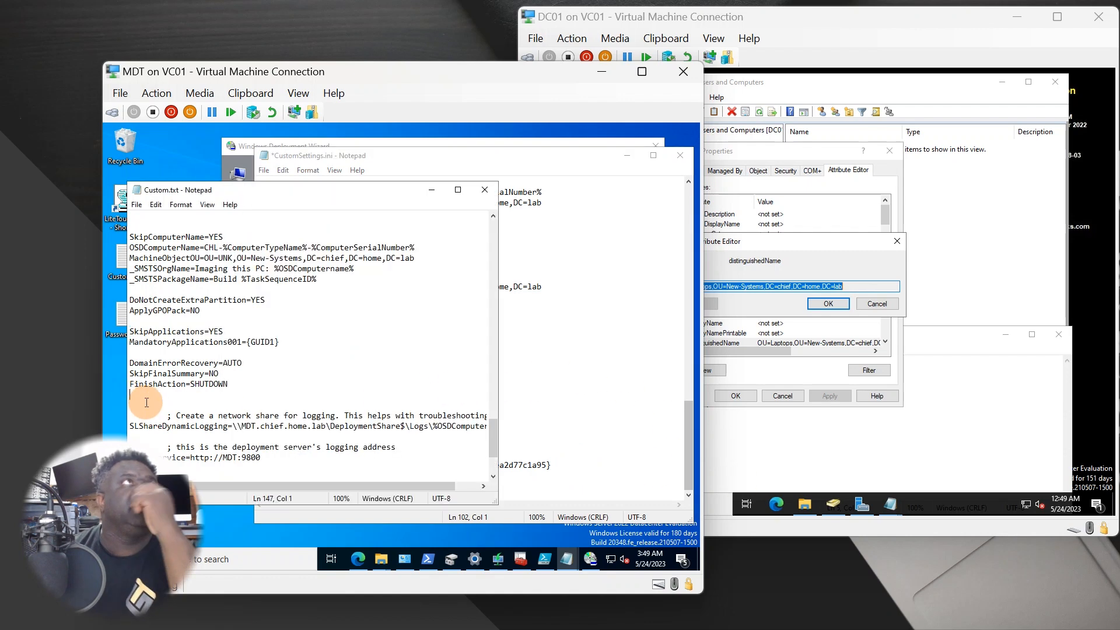
{"action": "scroll", "coordinate": [239, 396], "scroll_direction": "up", "scroll_amount": 4}
{"action": "scroll", "coordinate": [258, 399], "scroll_direction": "up", "scroll_amount": 1}
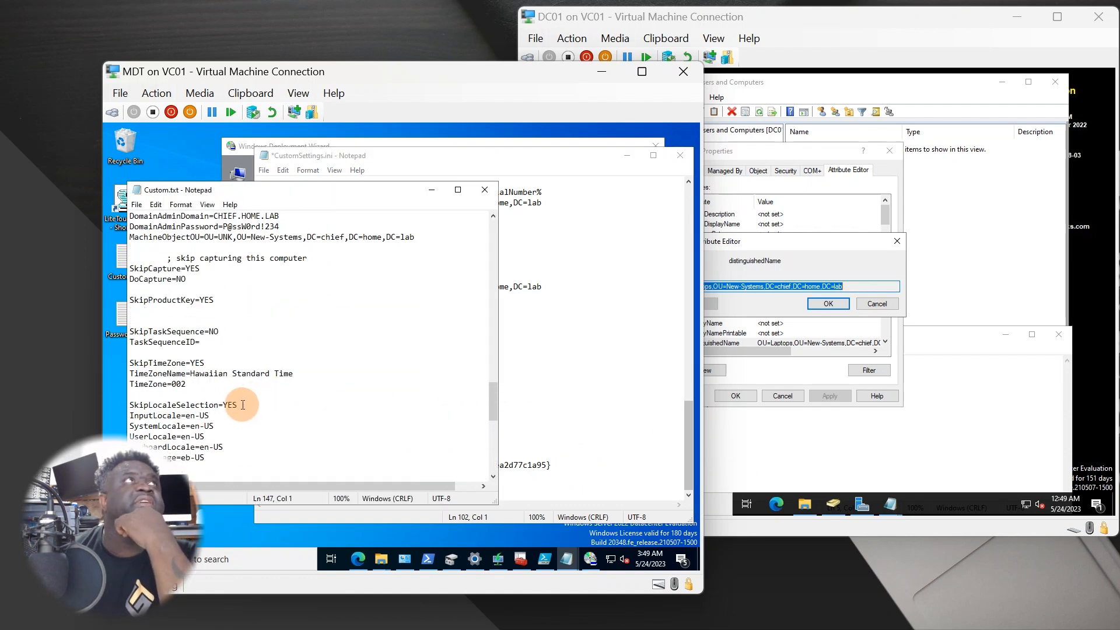
{"action": "left_click_drag", "start_coordinate": [211, 342], "coordinate": [129, 330]}
{"action": "key", "text": "ctrl+c"}
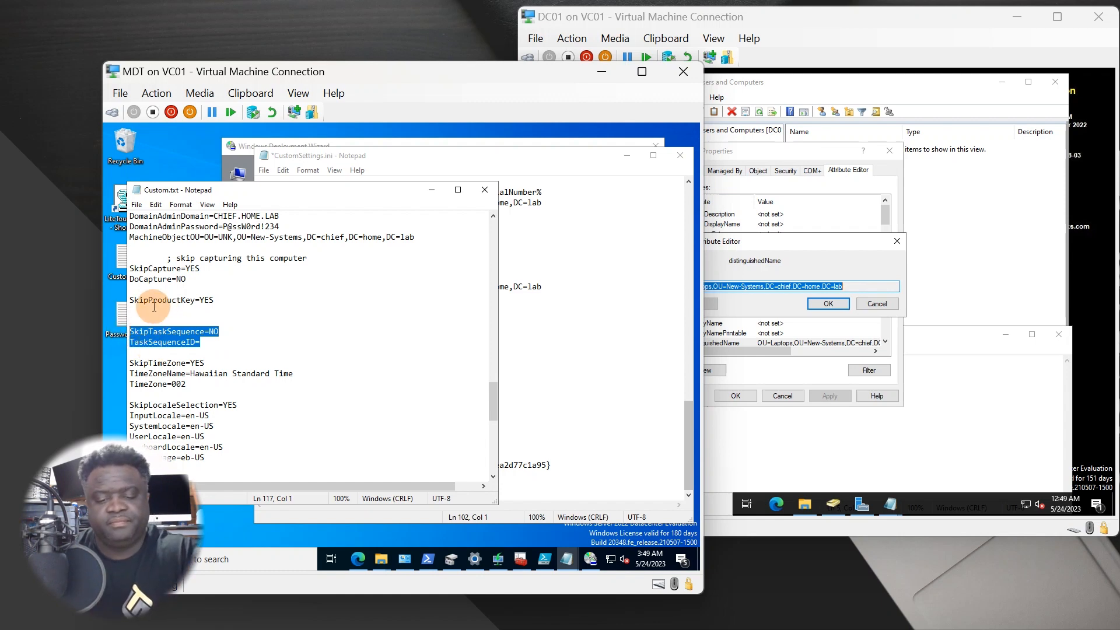
Step: Paste the copied task sequence lines below the MandatoryApplications001 entry in CustomSettings.ini, separated by a blank line
{"action": "left_click", "coordinate": [644, 403]}
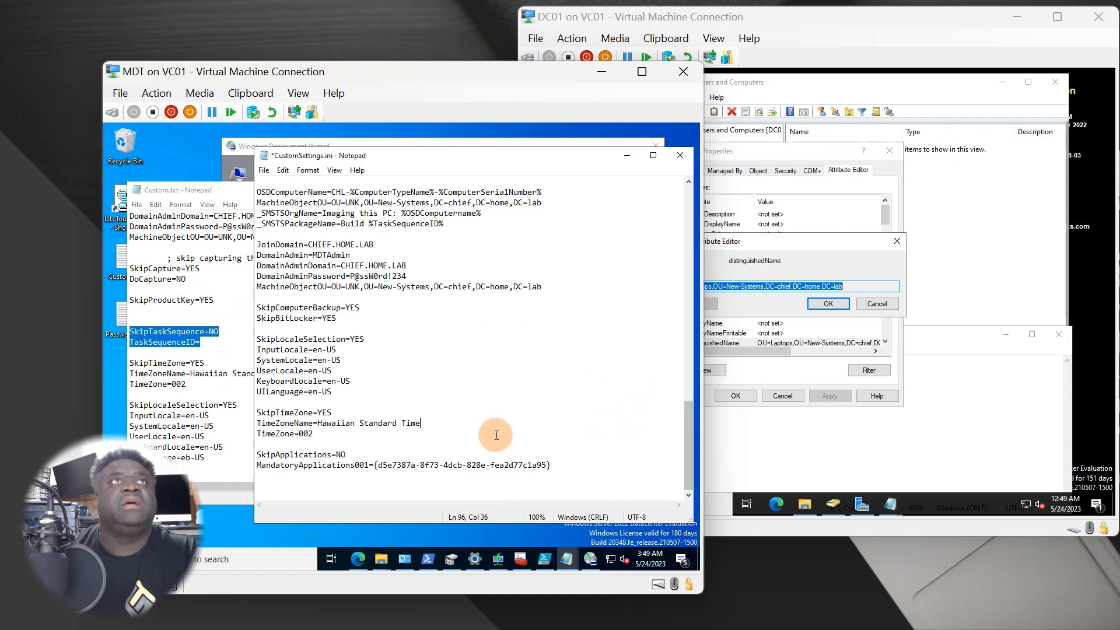
{"action": "left_click", "coordinate": [585, 465]}
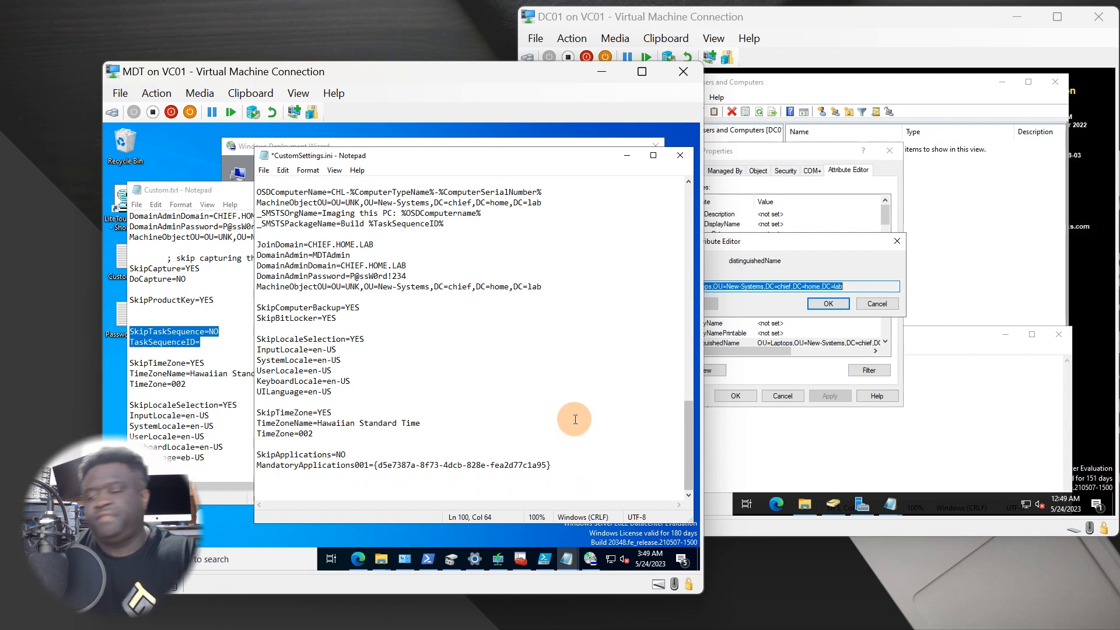
{"action": "key", "text": "Return"}
{"action": "key", "text": "Return"}
{"action": "key", "text": "ctrl+v"}
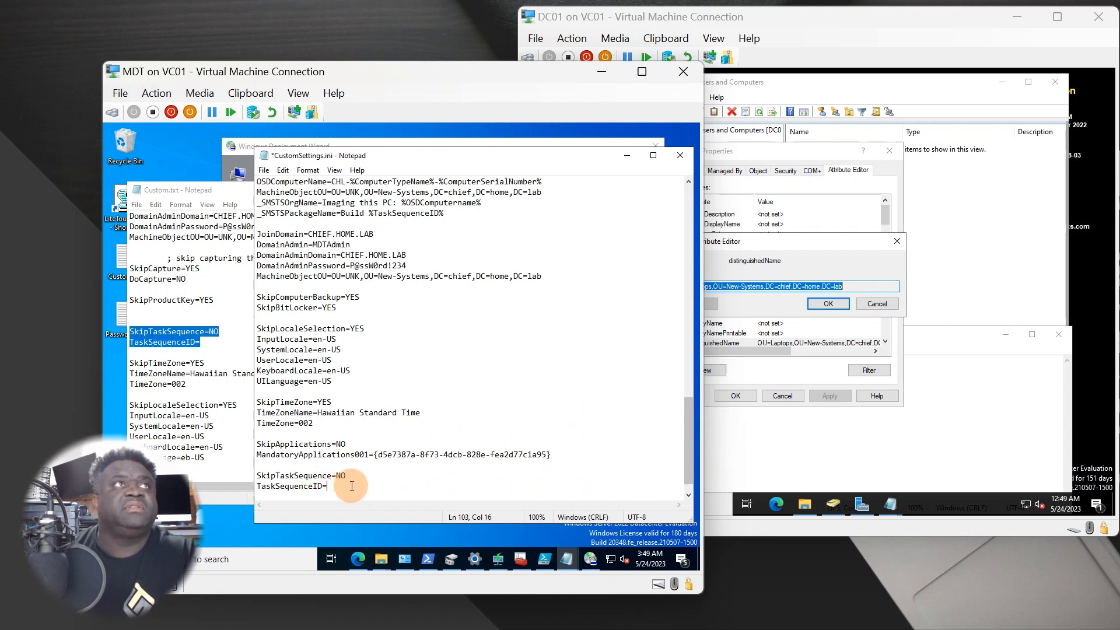
Step: Look up the task sequence ID in the Deploy Windows 10 x64 - (Fresh Build) properties in Deployment Workbench, and minimize the workbench
{"action": "left_click", "coordinate": [529, 558]}
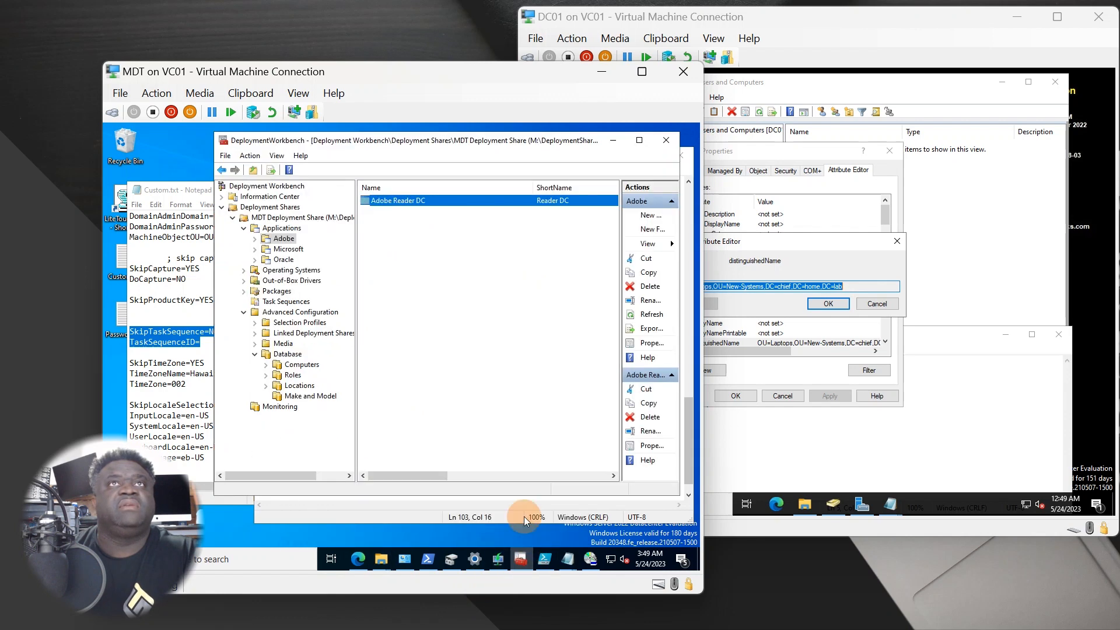
{"action": "left_click", "coordinate": [285, 301]}
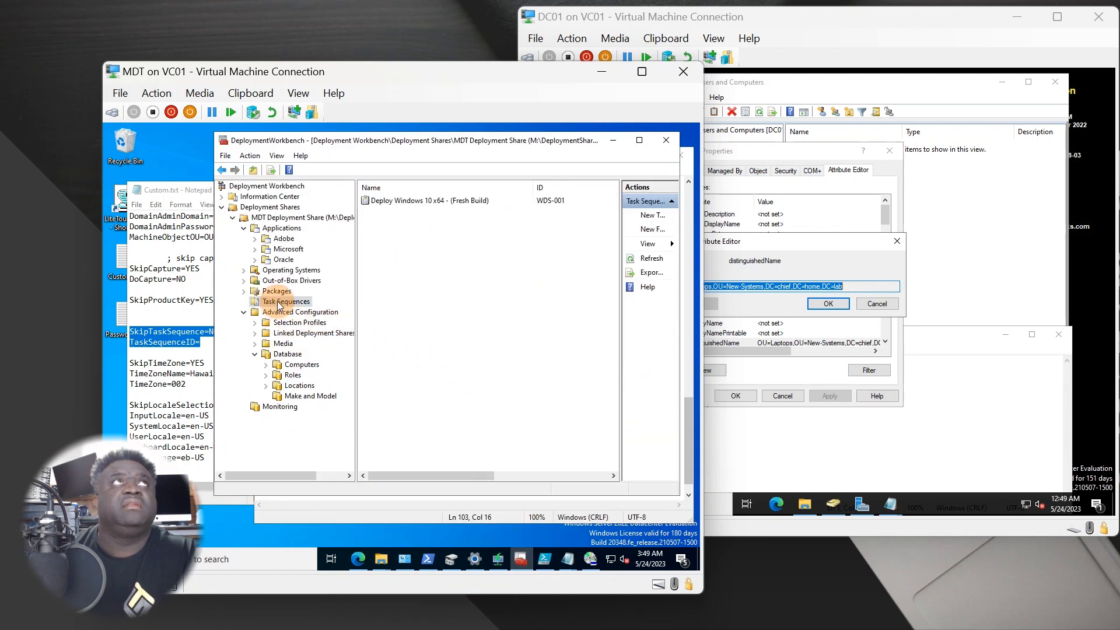
{"action": "left_click", "coordinate": [415, 200]}
{"action": "right_click", "coordinate": [413, 200]}
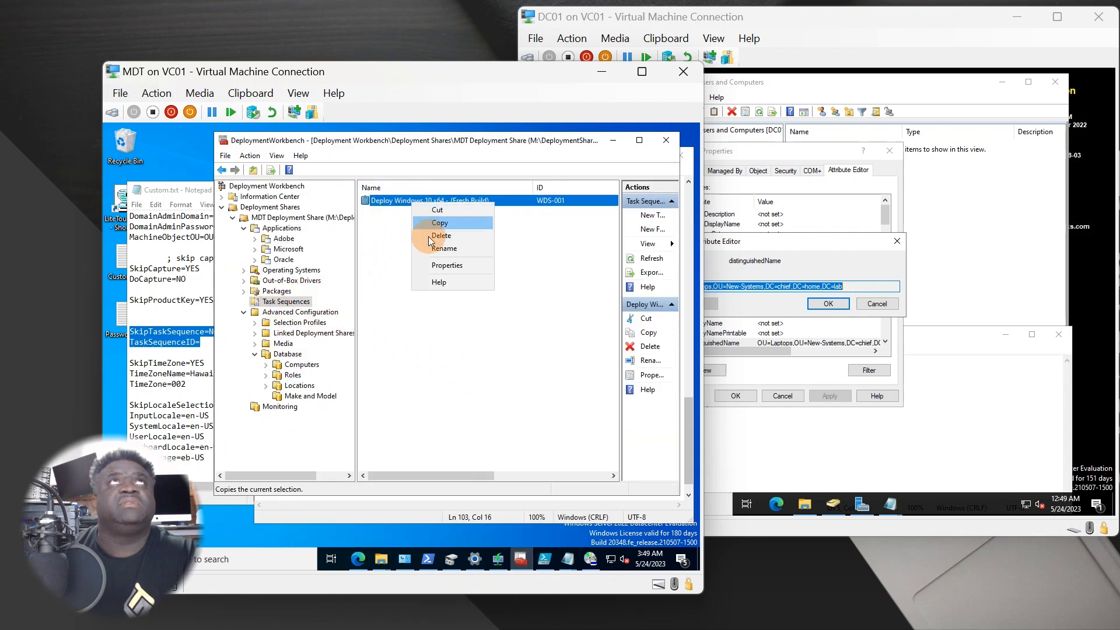
{"action": "left_click", "coordinate": [437, 268]}
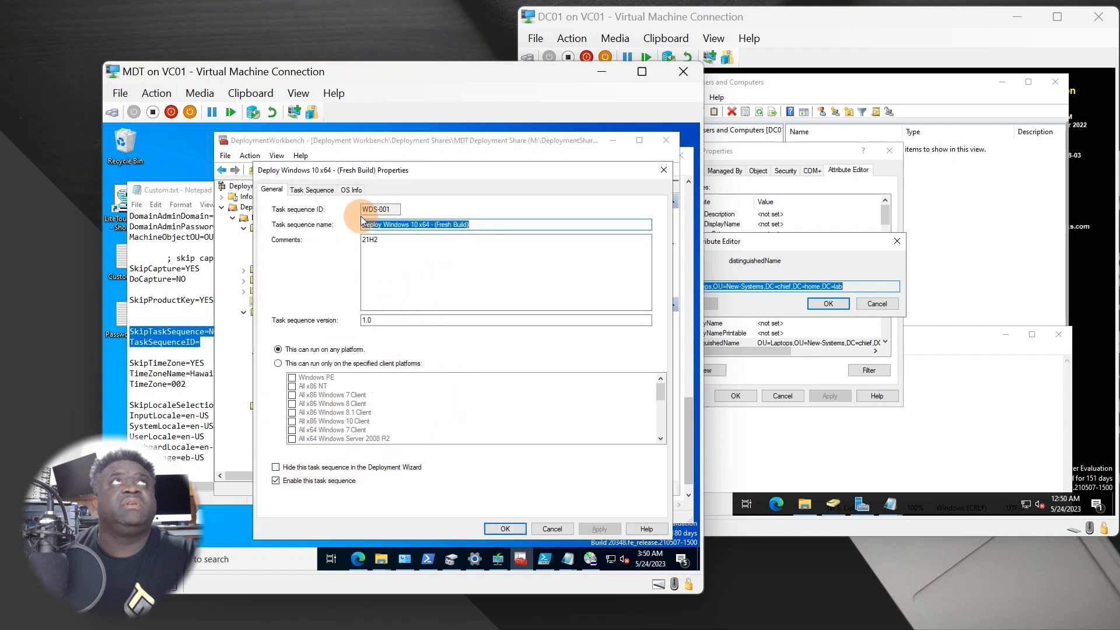
{"action": "double_click", "coordinate": [393, 209]}
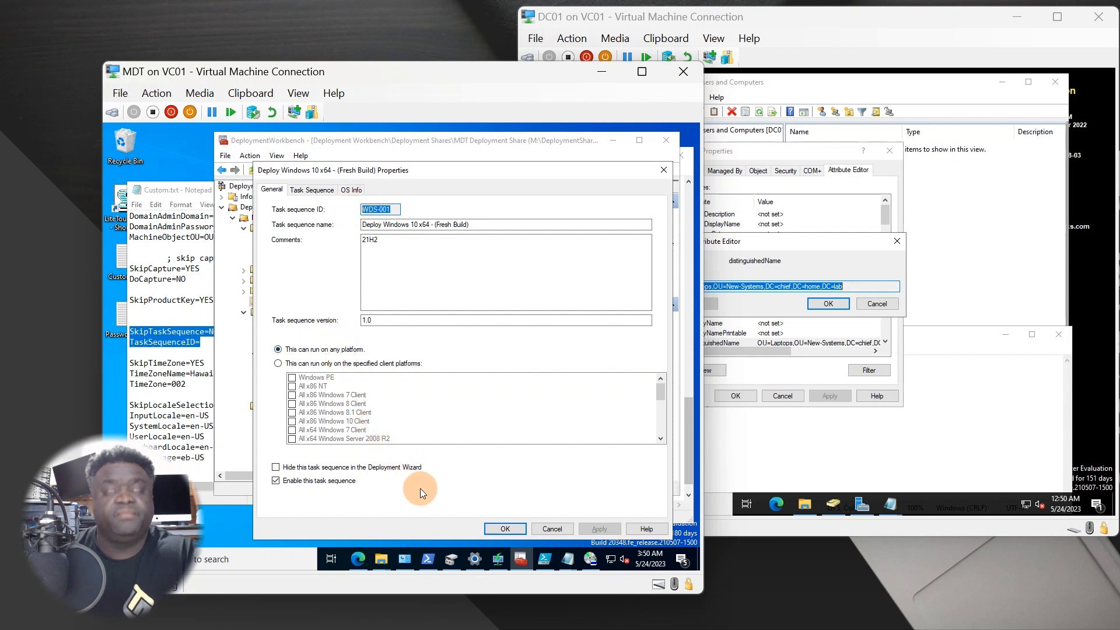
{"action": "left_click", "coordinate": [557, 528]}
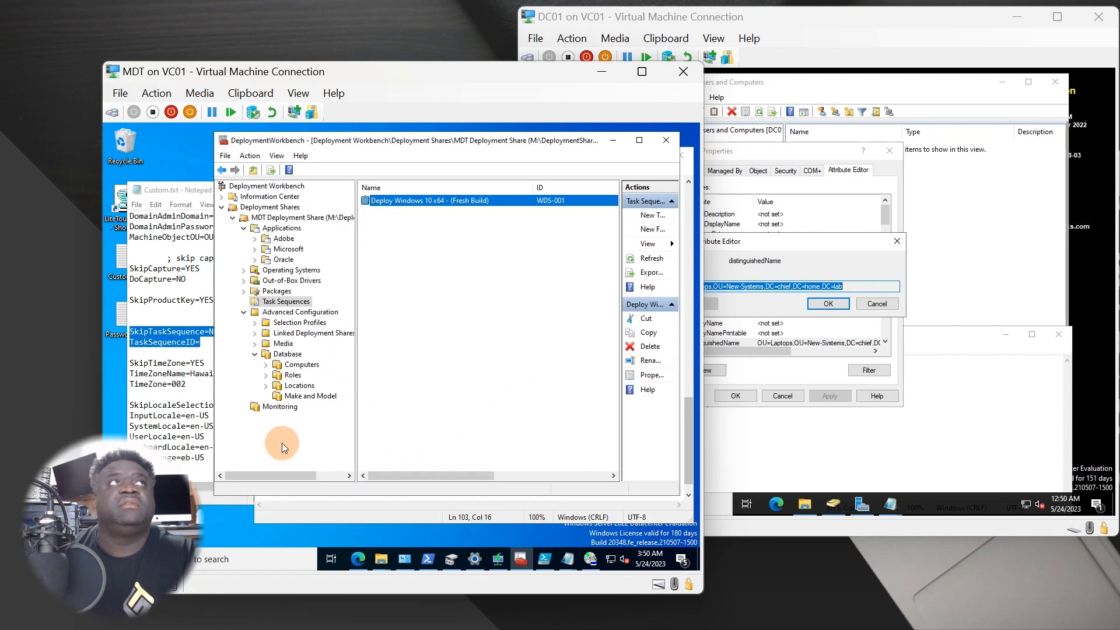
{"action": "left_click", "coordinate": [200, 415]}
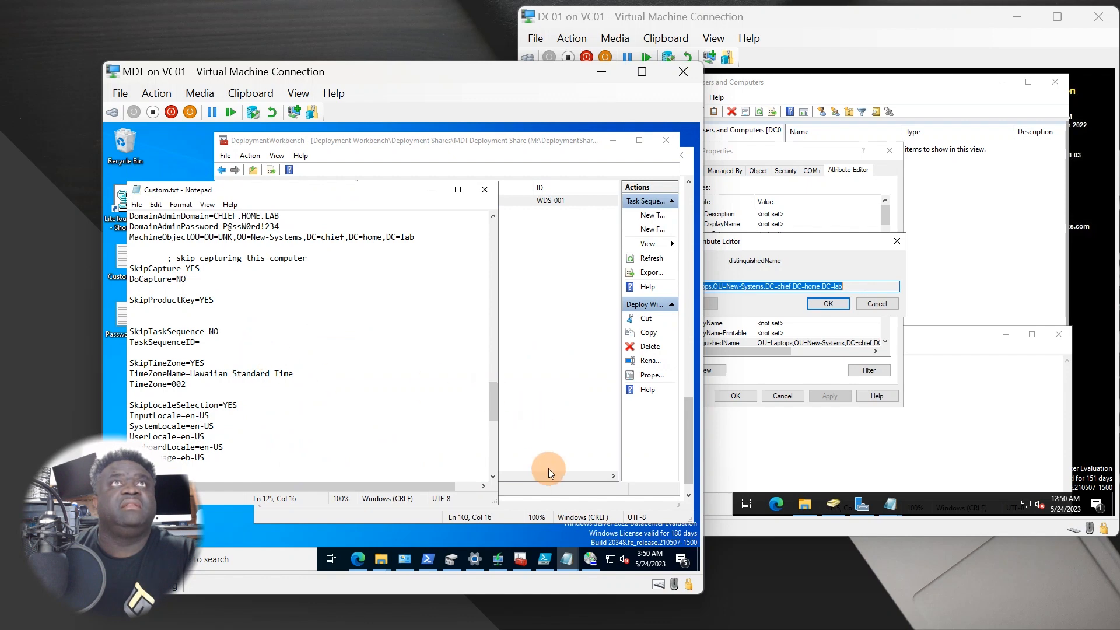
{"action": "left_click", "coordinate": [617, 143]}
{"action": "left_click", "coordinate": [617, 143]}
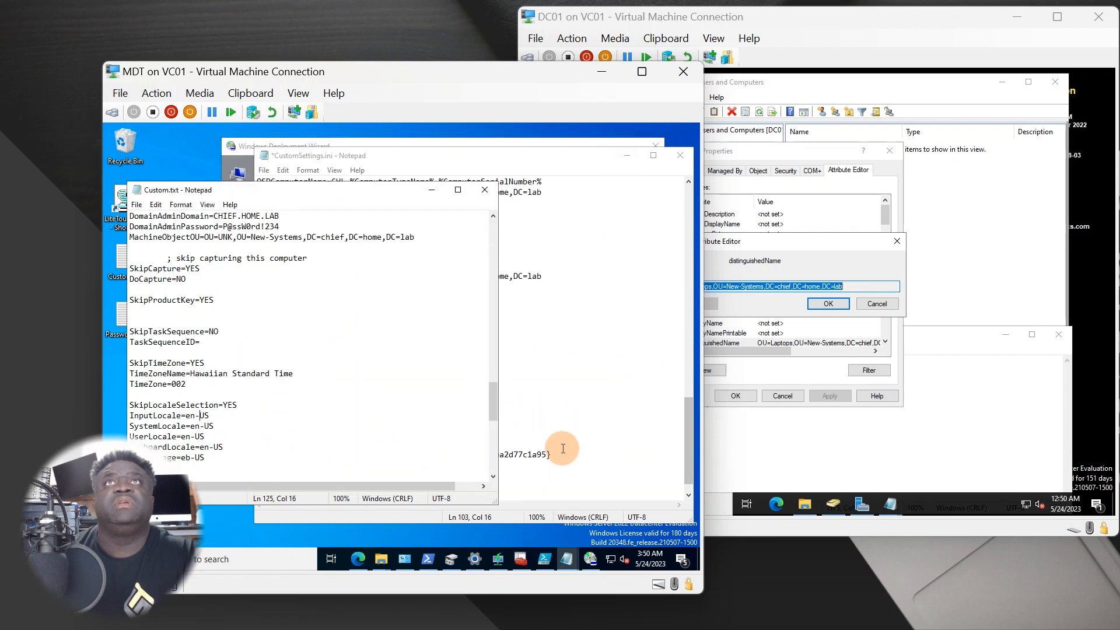
Step: Set TaskSequenceID to WDS-001 in CustomSettings.ini and save the file
{"action": "left_click", "coordinate": [580, 455]}
{"action": "left_click", "coordinate": [350, 485]}
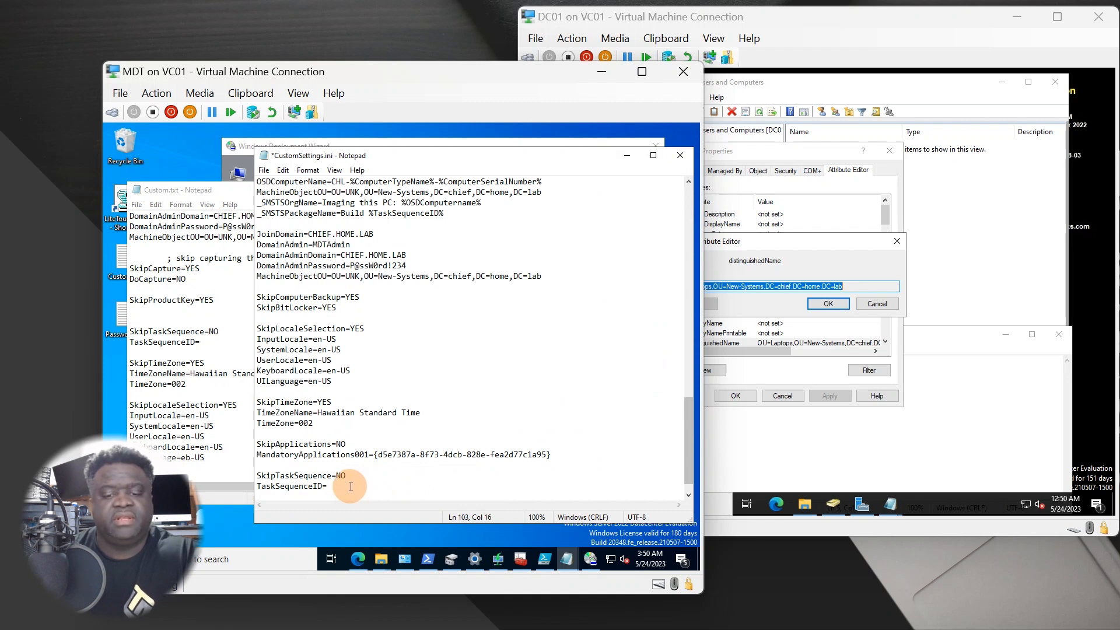
{"action": "type", "text": "WDS-001"}
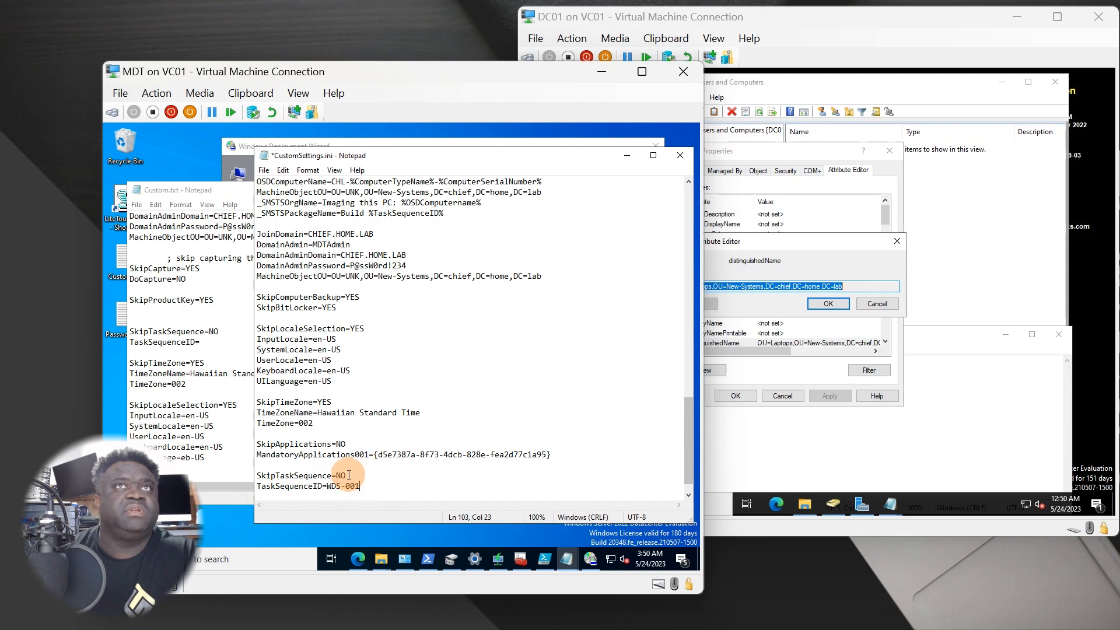
{"action": "left_click_drag", "start_coordinate": [361, 523], "coordinate": [354, 534]}
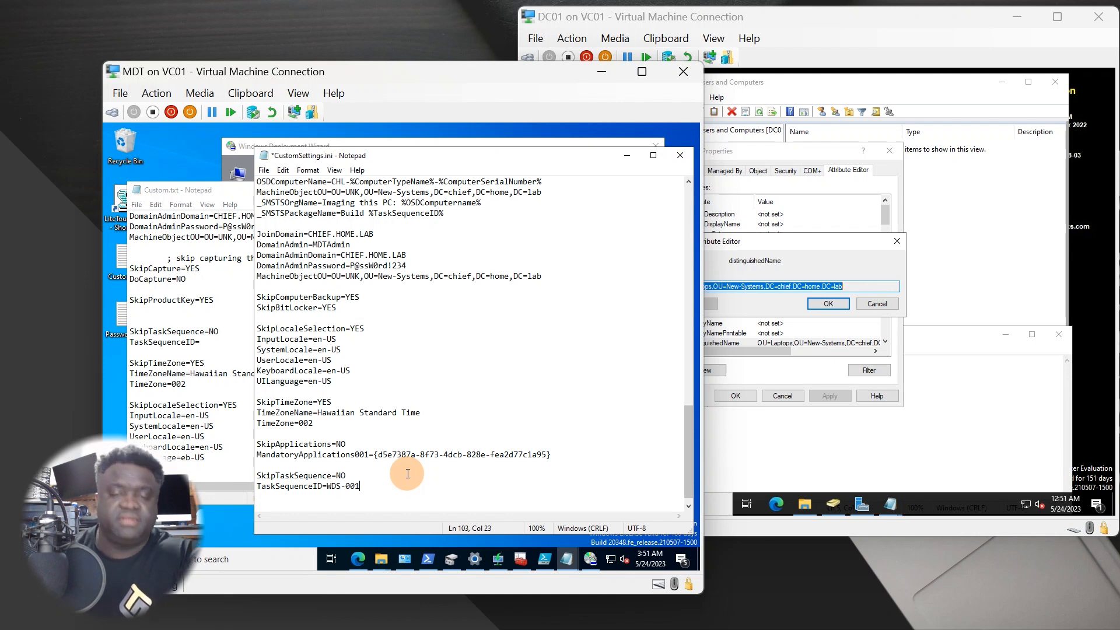
{"action": "left_click", "coordinate": [264, 170]}
{"action": "left_click", "coordinate": [275, 225]}
Step: Relaunch the LiteTouch deployment wizard with permission to make changes, ignoring the in-progress deployment and starting a new one
{"action": "left_click", "coordinate": [174, 190]}
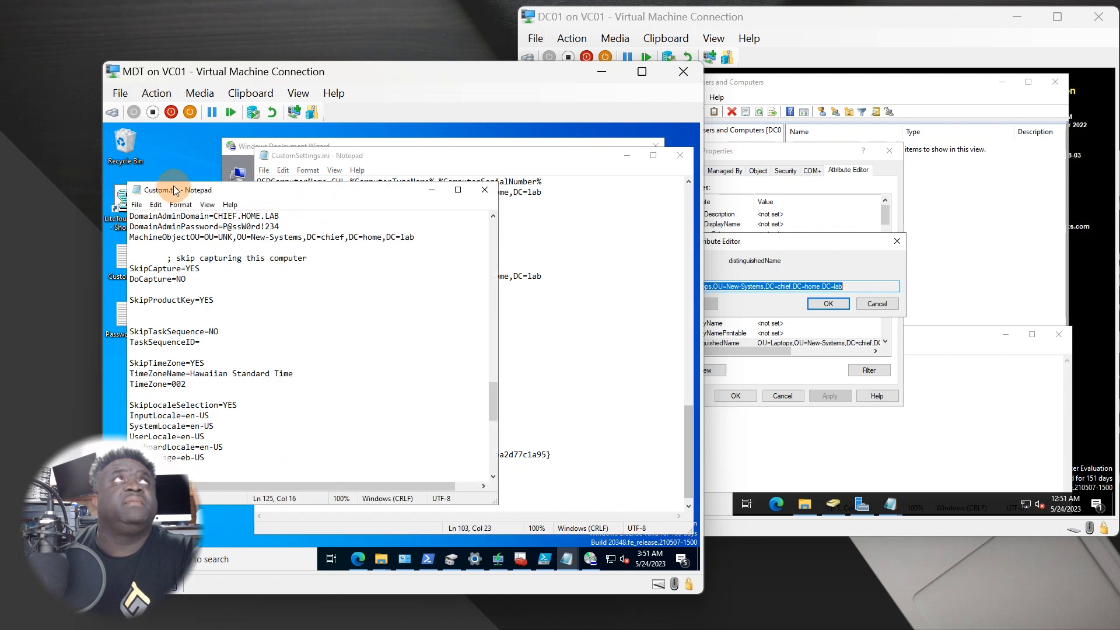
{"action": "left_click_drag", "start_coordinate": [174, 189], "coordinate": [195, 208]}
{"action": "double_click", "coordinate": [111, 204]}
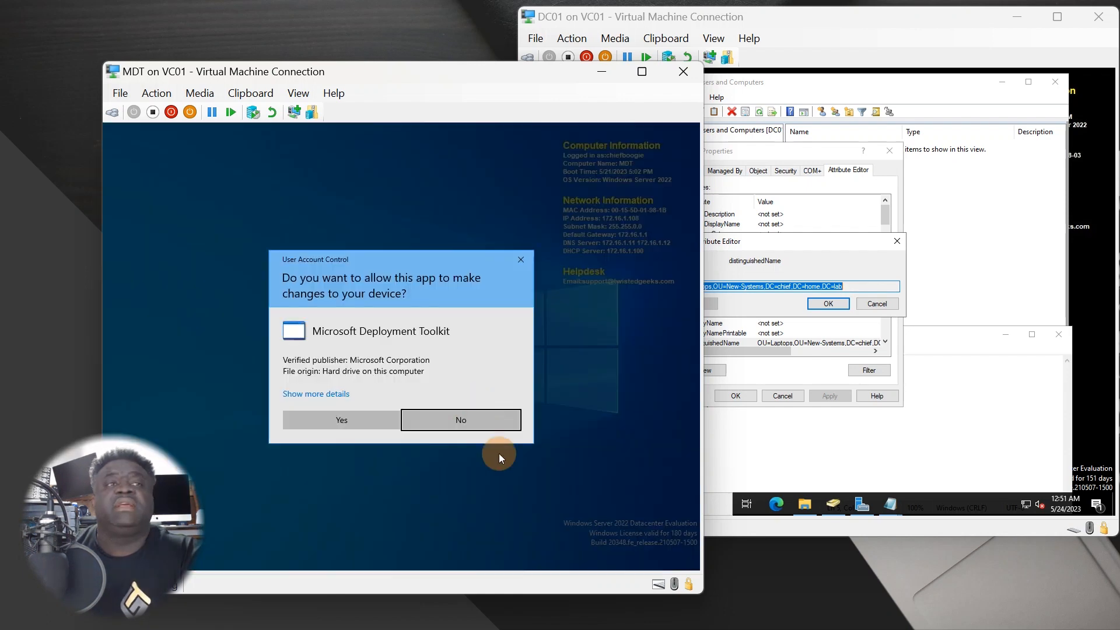
{"action": "left_click", "coordinate": [350, 418]}
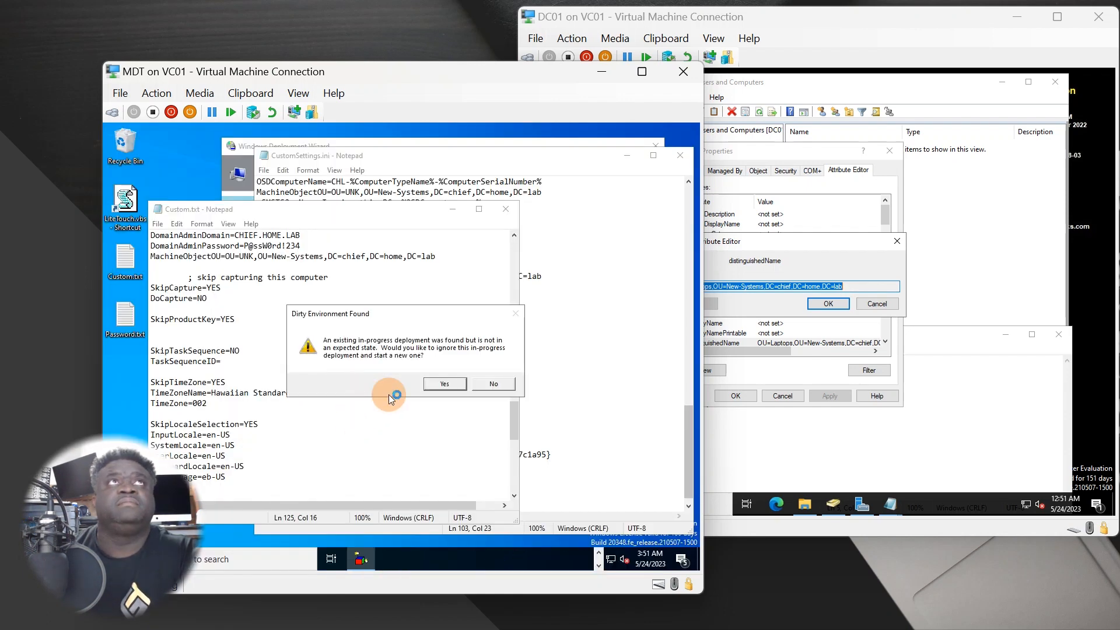
{"action": "left_click", "coordinate": [443, 382]}
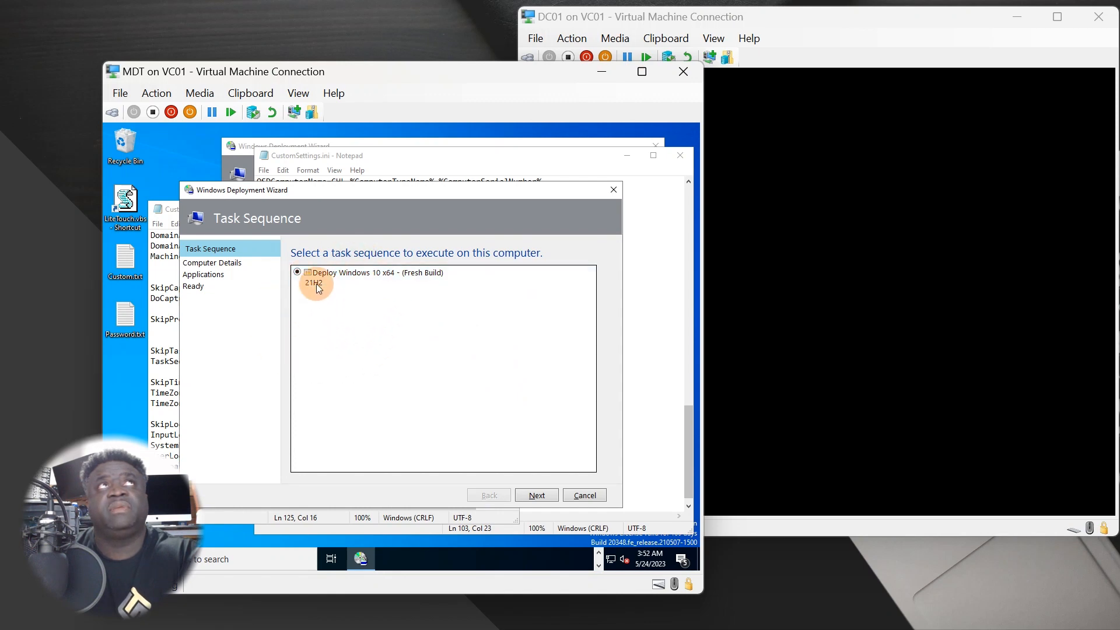
Step: Cancel the newly launched deployment wizard, confirm the cancellation, and bring the earlier wizard window forward
{"action": "left_click", "coordinate": [588, 494]}
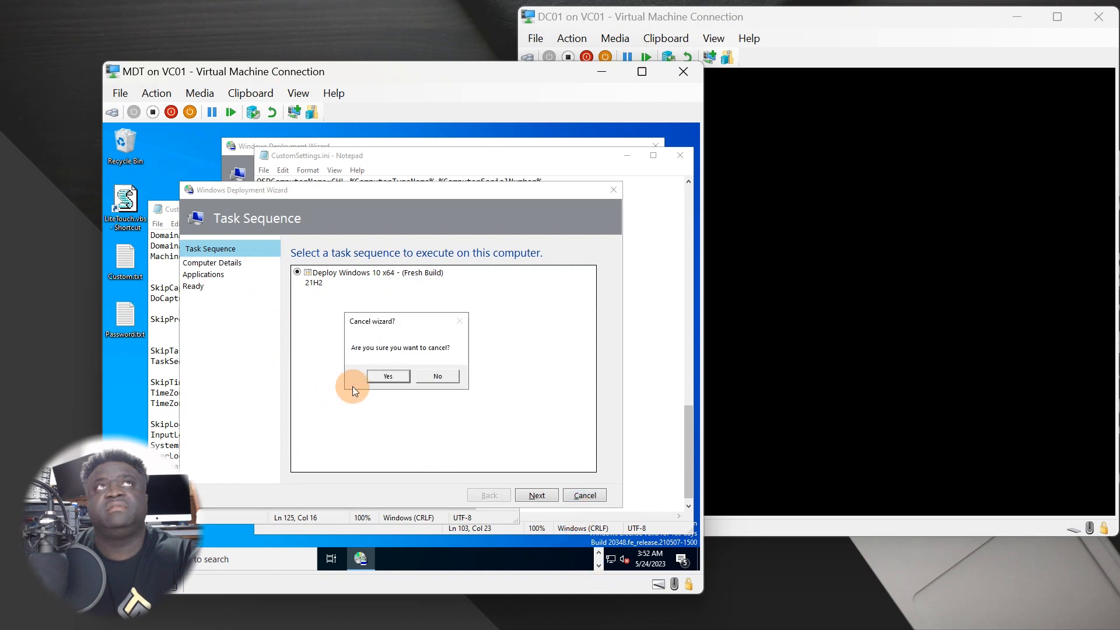
{"action": "left_click", "coordinate": [387, 376]}
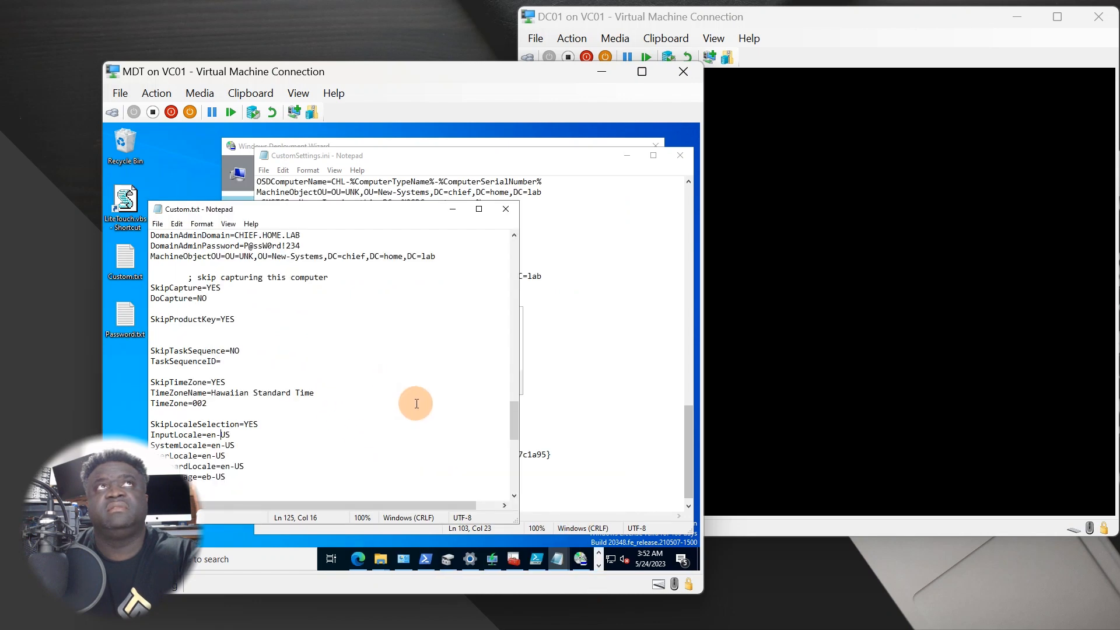
{"action": "left_click", "coordinate": [581, 559]}
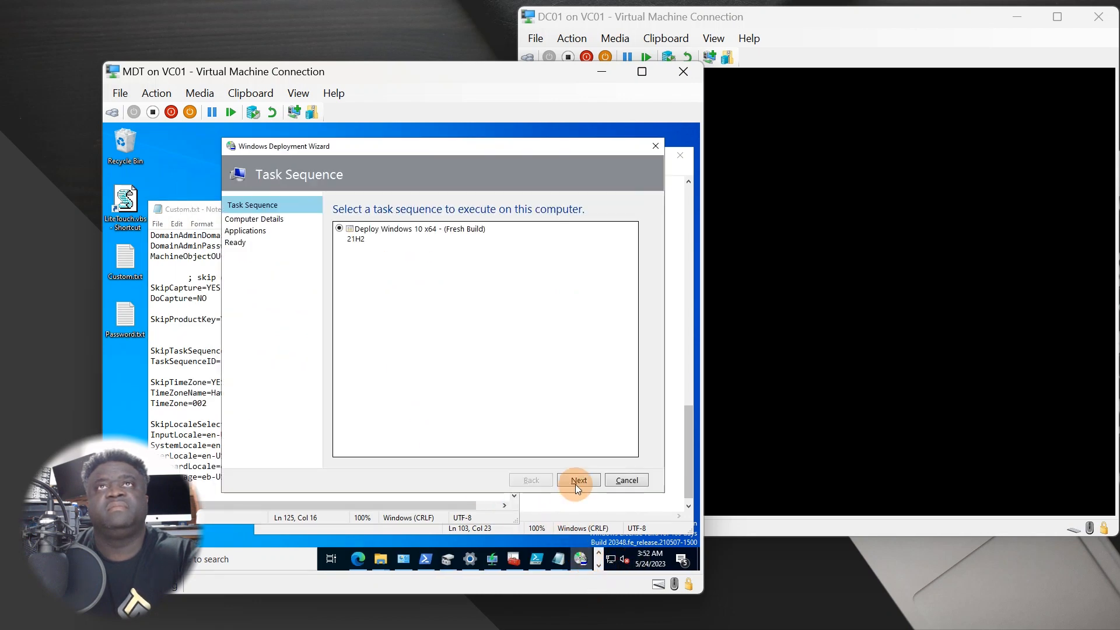
Step: Cancel the remaining deployment wizard, confirm the cancellation, and dismiss both wizard error messages
{"action": "left_click", "coordinate": [619, 480]}
{"action": "left_click", "coordinate": [399, 389]}
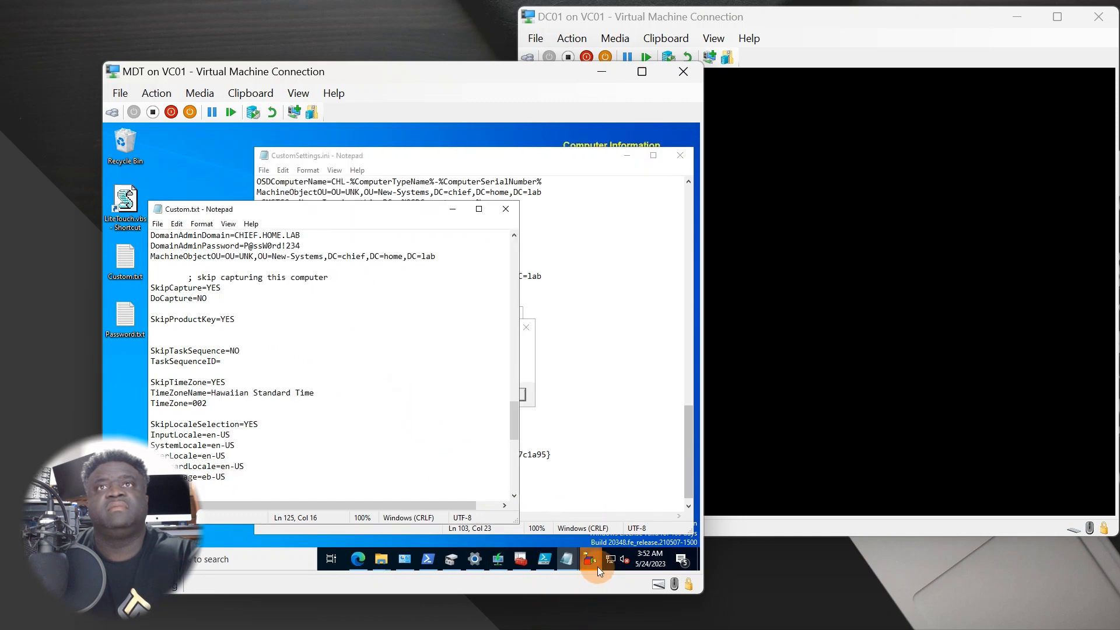
{"action": "mouse_move", "coordinate": [595, 561]}
{"action": "left_click", "coordinate": [600, 516]}
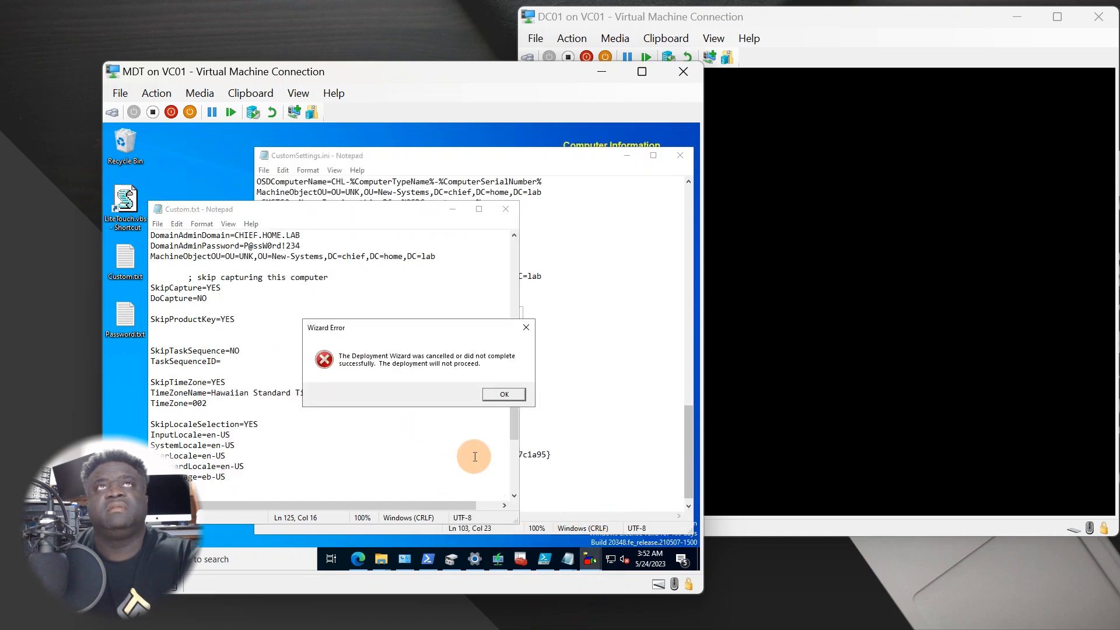
{"action": "left_click", "coordinate": [491, 383]}
{"action": "left_click", "coordinate": [594, 560]}
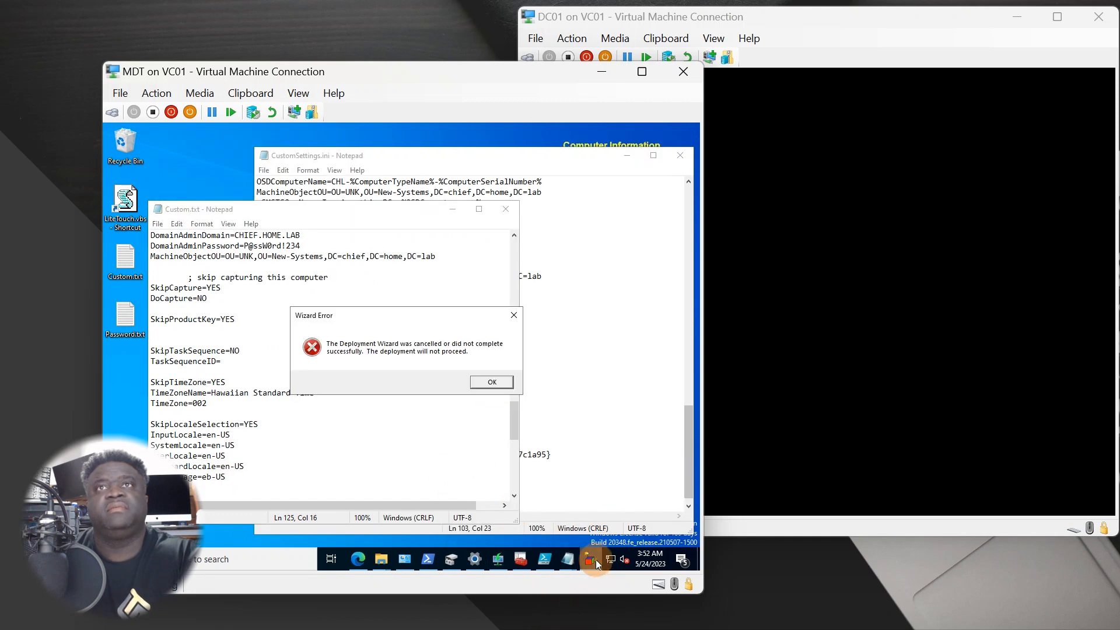
{"action": "left_click", "coordinate": [491, 382]}
{"action": "left_click", "coordinate": [365, 349]}
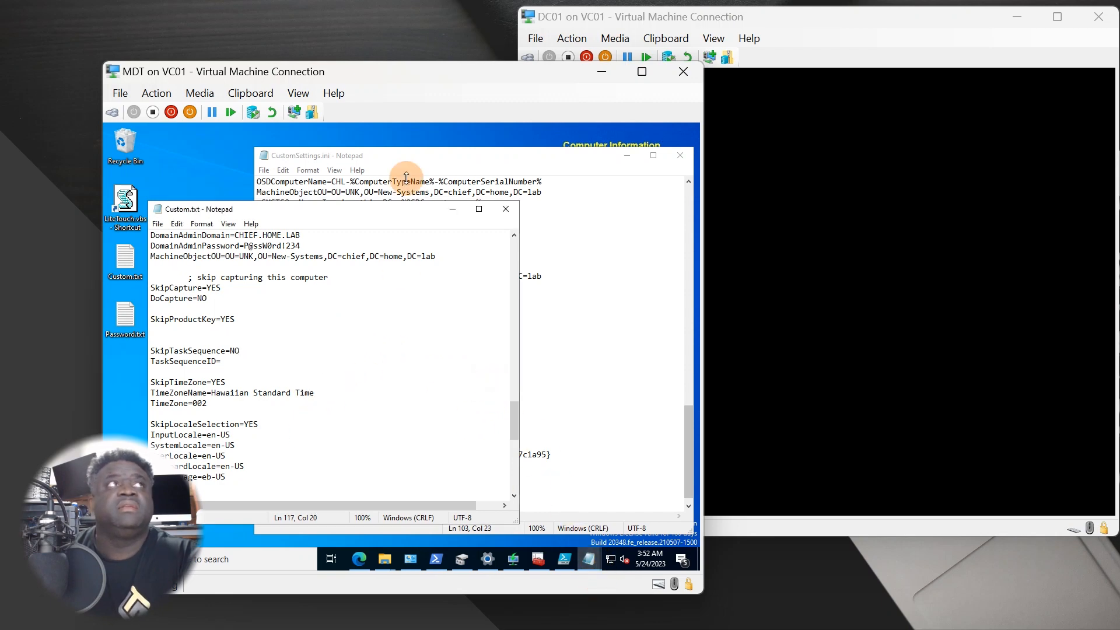
Step: Set SkipTaskSequence to YES in CustomSettings.ini and save the file
{"action": "left_click", "coordinate": [547, 279]}
{"action": "scroll", "coordinate": [383, 472], "scroll_direction": "down", "scroll_amount": 1}
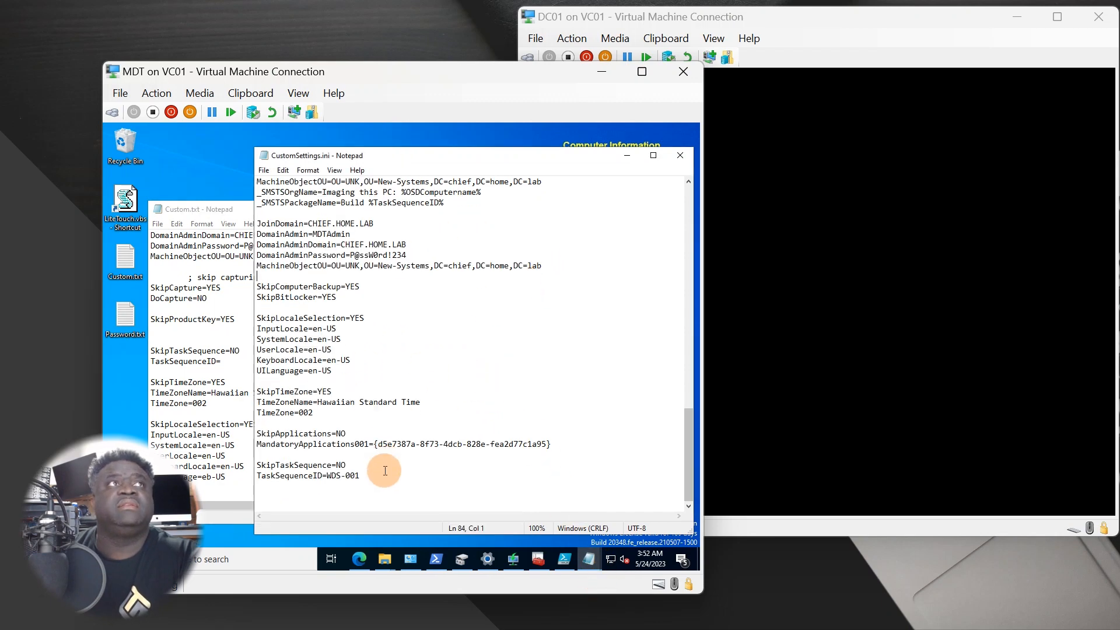
{"action": "left_click", "coordinate": [371, 464]}
{"action": "key", "text": "BackSpace"}
{"action": "key", "text": "BackSpace"}
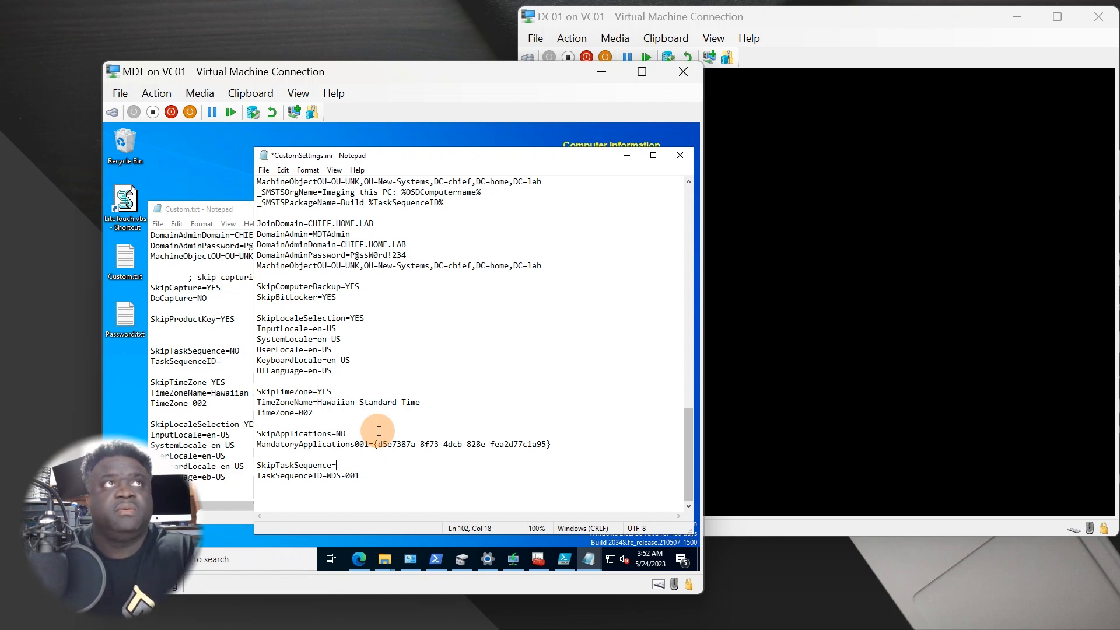
{"action": "type", "text": "YES"}
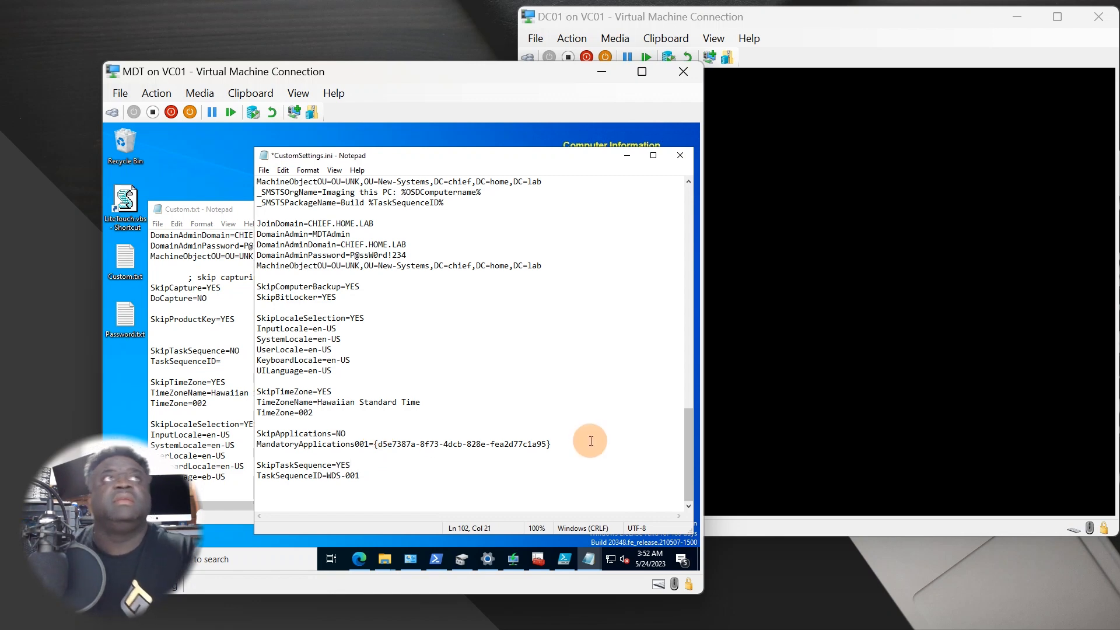
{"action": "left_click", "coordinate": [263, 170]}
{"action": "left_click", "coordinate": [295, 225]}
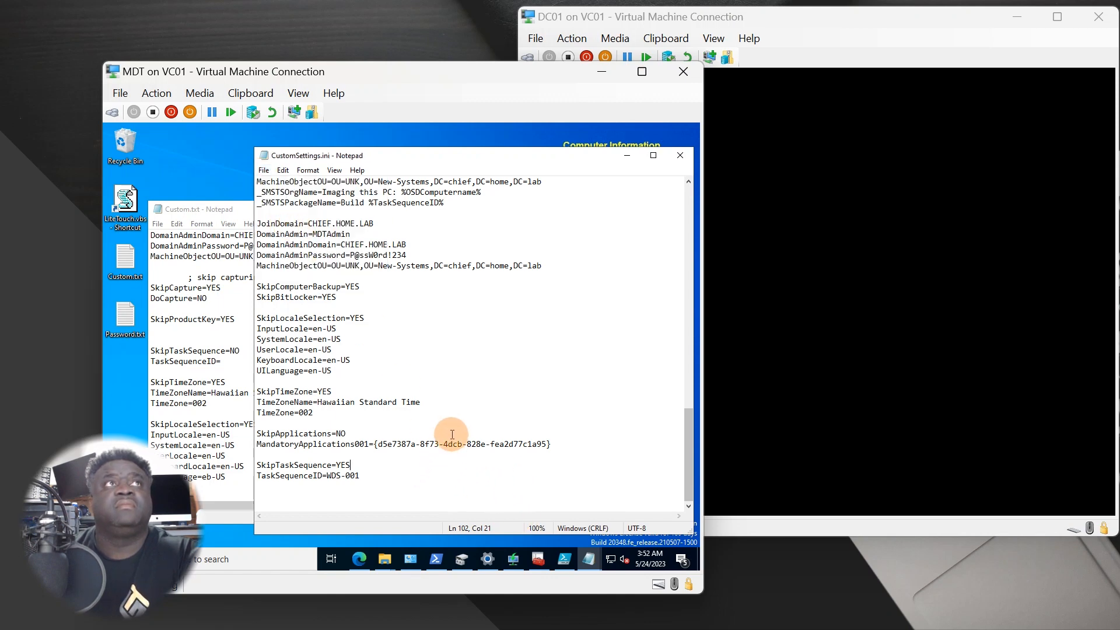
{"action": "left_click", "coordinate": [264, 169]}
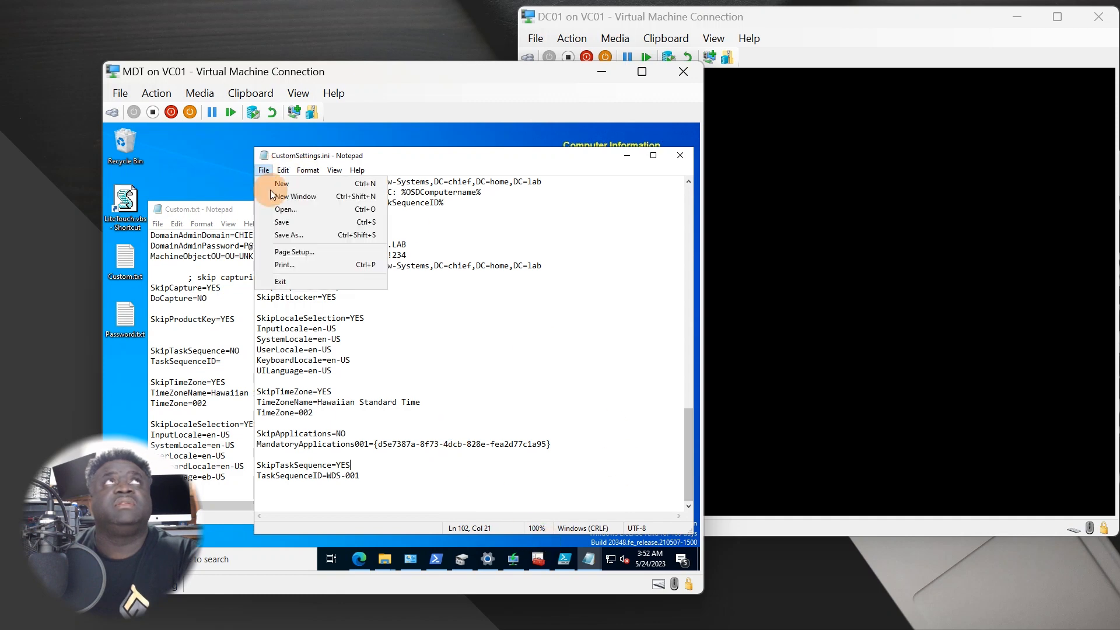
{"action": "left_click", "coordinate": [282, 222]}
Step: Relaunch the LiteTouch deployment wizard with permission to make changes, and move its window to uncover the task sequence lines in CustomSettings.ini
{"action": "left_click", "coordinate": [132, 225]}
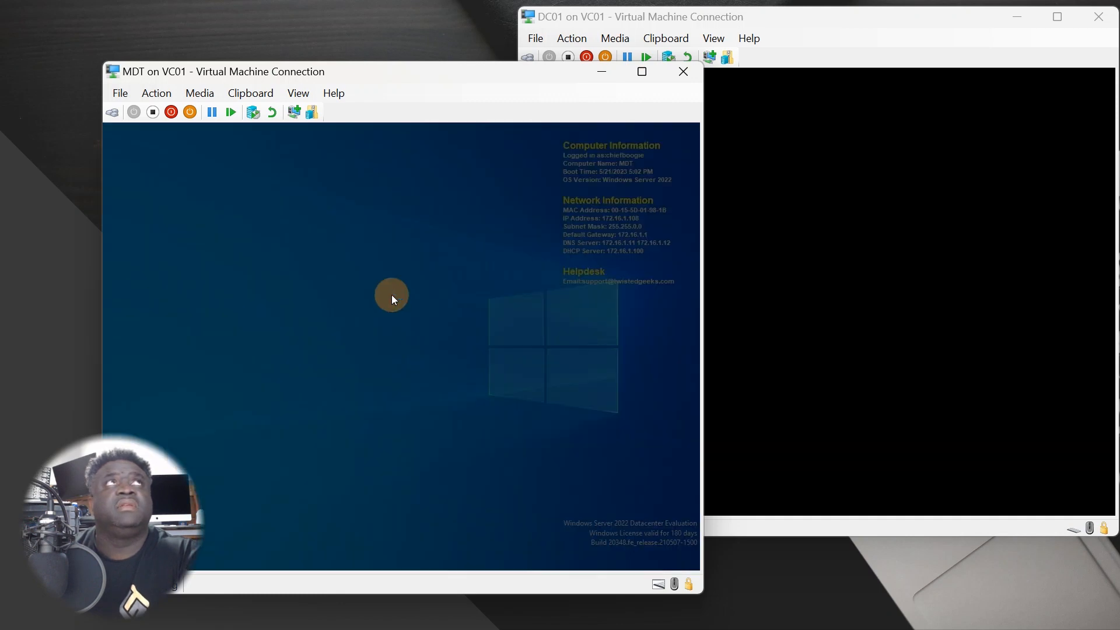
{"action": "left_click", "coordinate": [367, 418]}
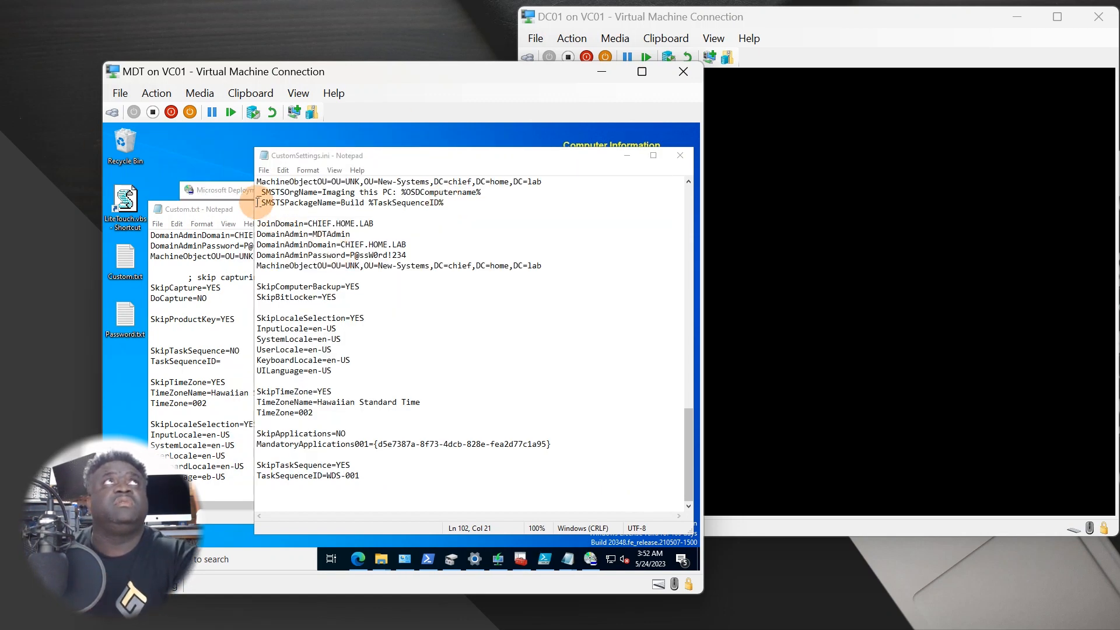
{"action": "left_click", "coordinate": [238, 188]}
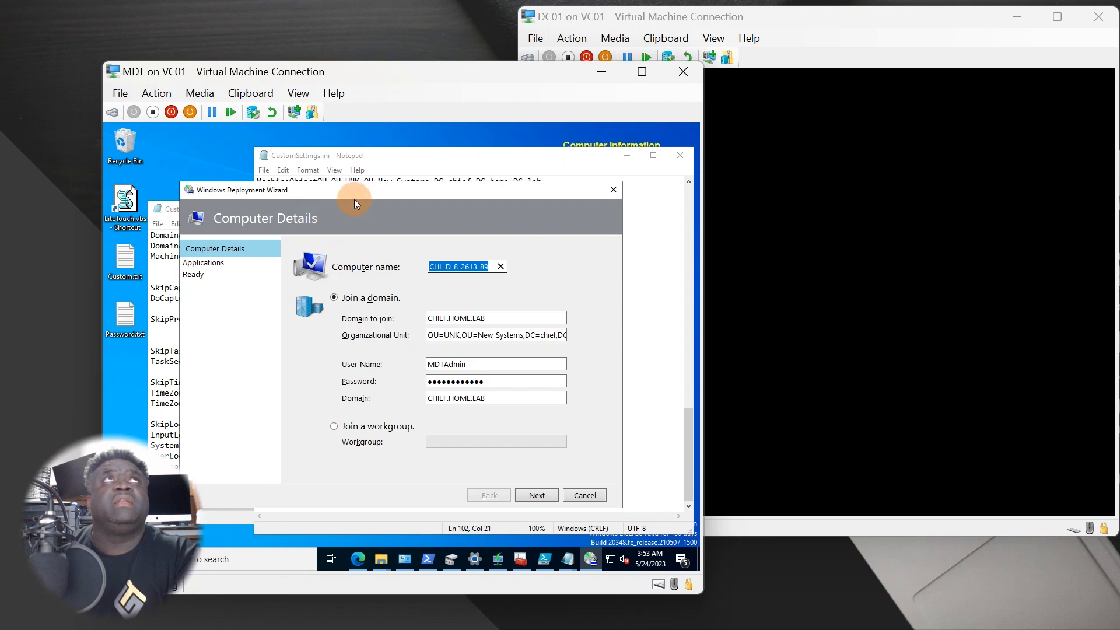
{"action": "left_click_drag", "start_coordinate": [355, 198], "coordinate": [424, 131]}
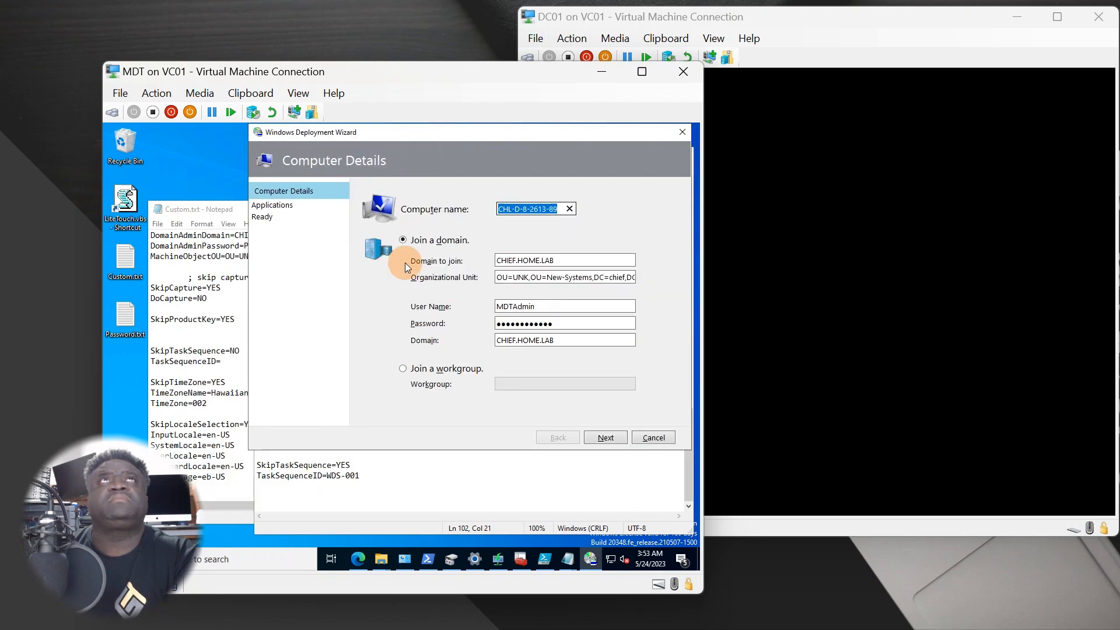
Step: Move the Custom.txt window away from the CustomSettings.ini text and review its location sections and [Default] skip settings
{"action": "left_click", "coordinate": [401, 487]}
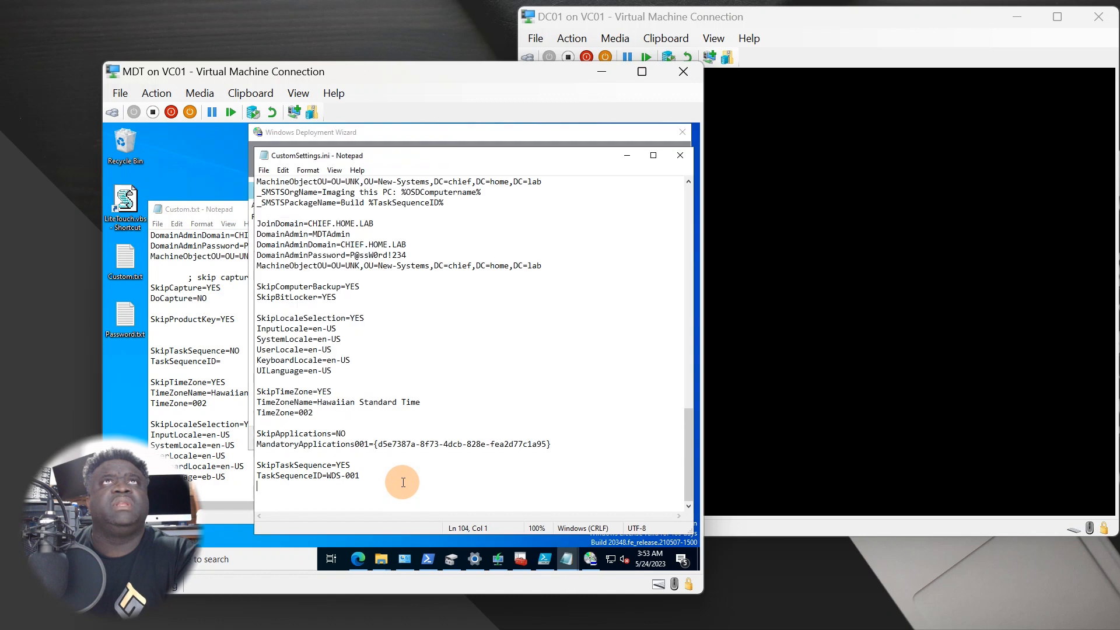
{"action": "left_click", "coordinate": [214, 369]}
{"action": "left_click_drag", "start_coordinate": [253, 210], "coordinate": [222, 136]}
{"action": "left_click", "coordinate": [527, 338]}
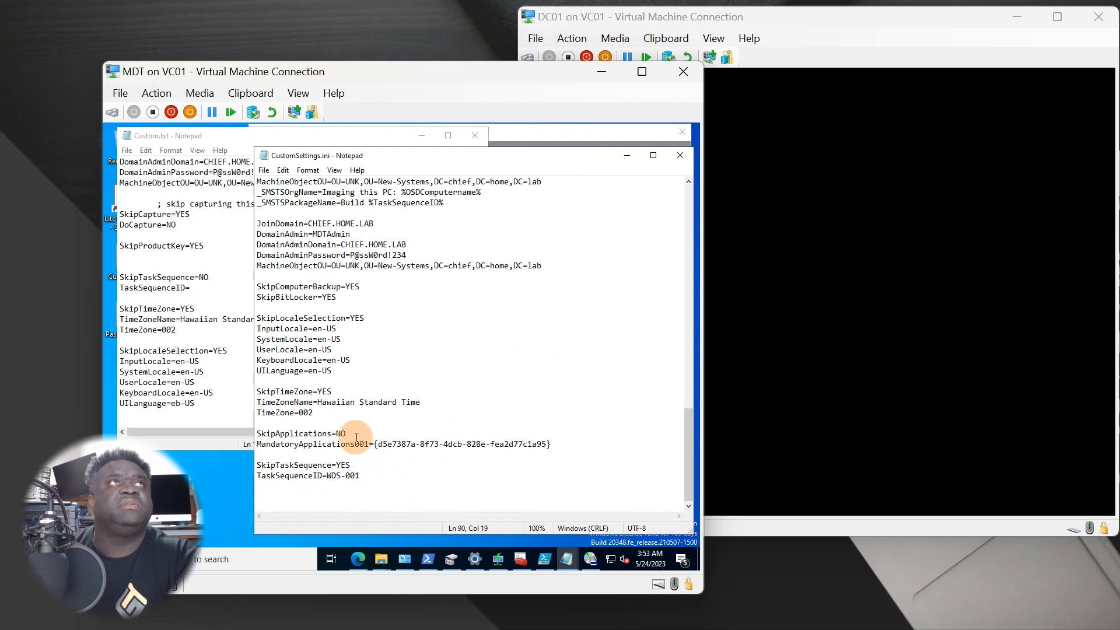
{"action": "left_click", "coordinate": [176, 403]}
{"action": "scroll", "coordinate": [271, 329], "scroll_direction": "up", "scroll_amount": 4}
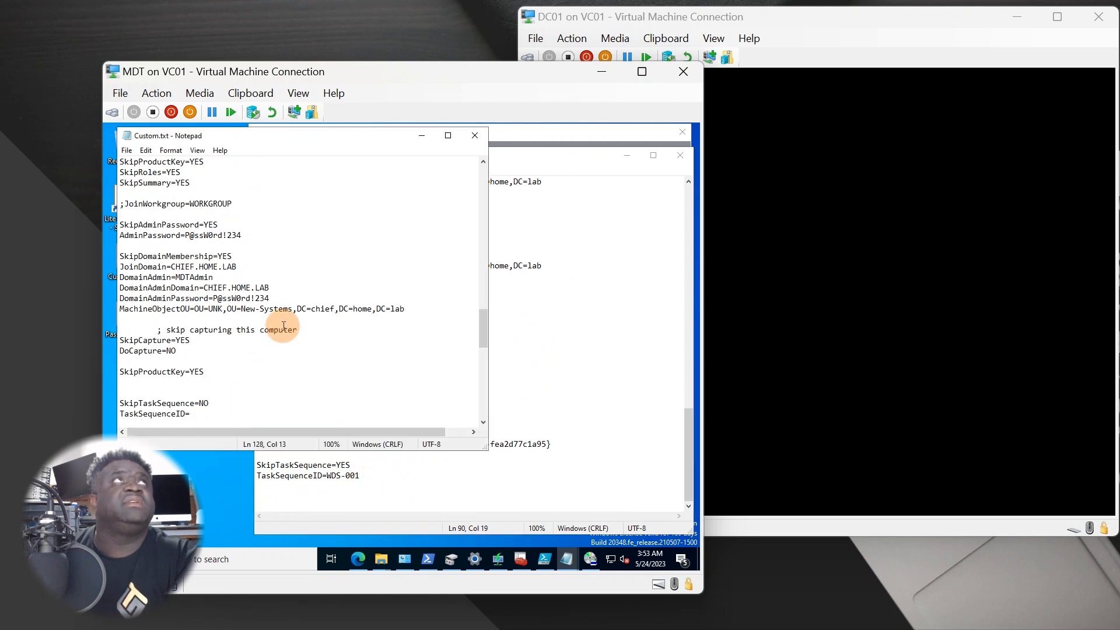
{"action": "scroll", "coordinate": [297, 294], "scroll_direction": "up", "scroll_amount": 20}
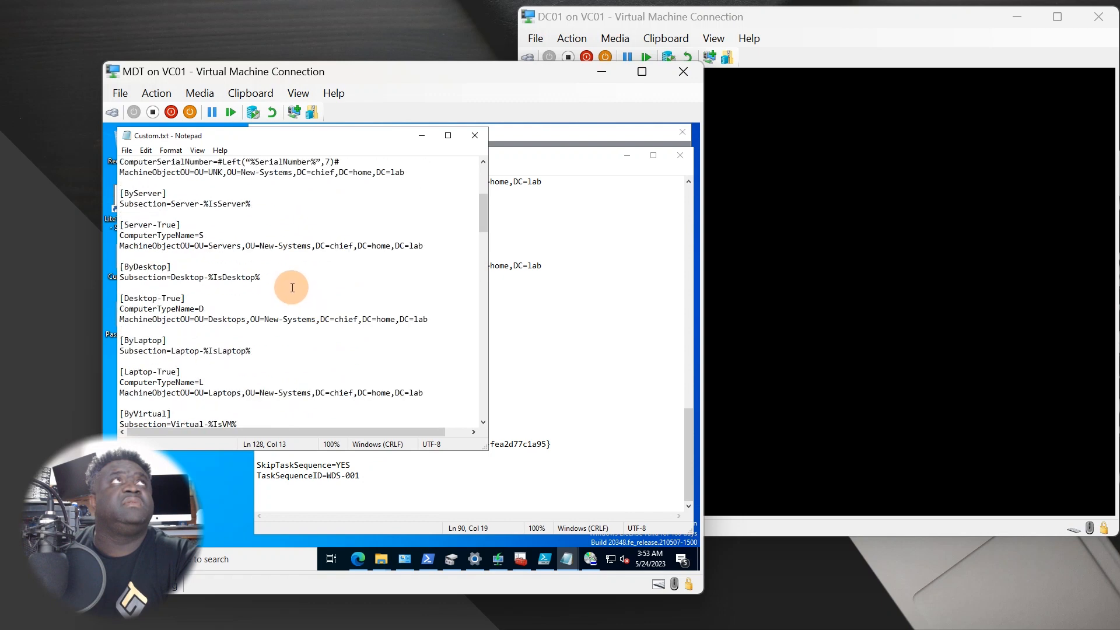
{"action": "scroll", "coordinate": [285, 291], "scroll_direction": "down", "scroll_amount": 8}
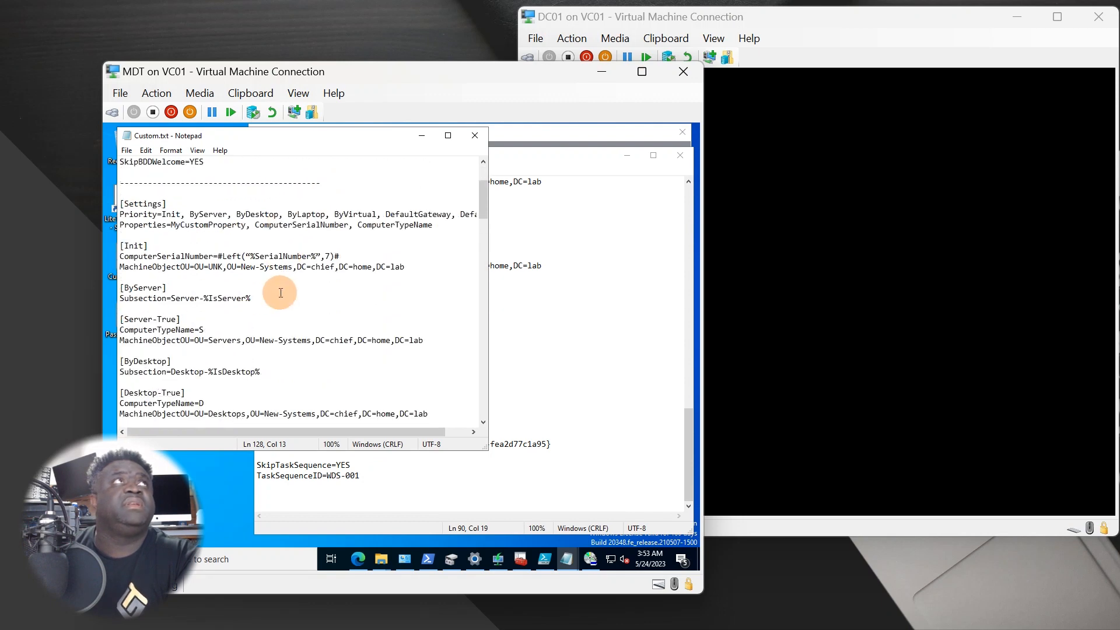
{"action": "scroll", "coordinate": [270, 298], "scroll_direction": "down", "scroll_amount": 14}
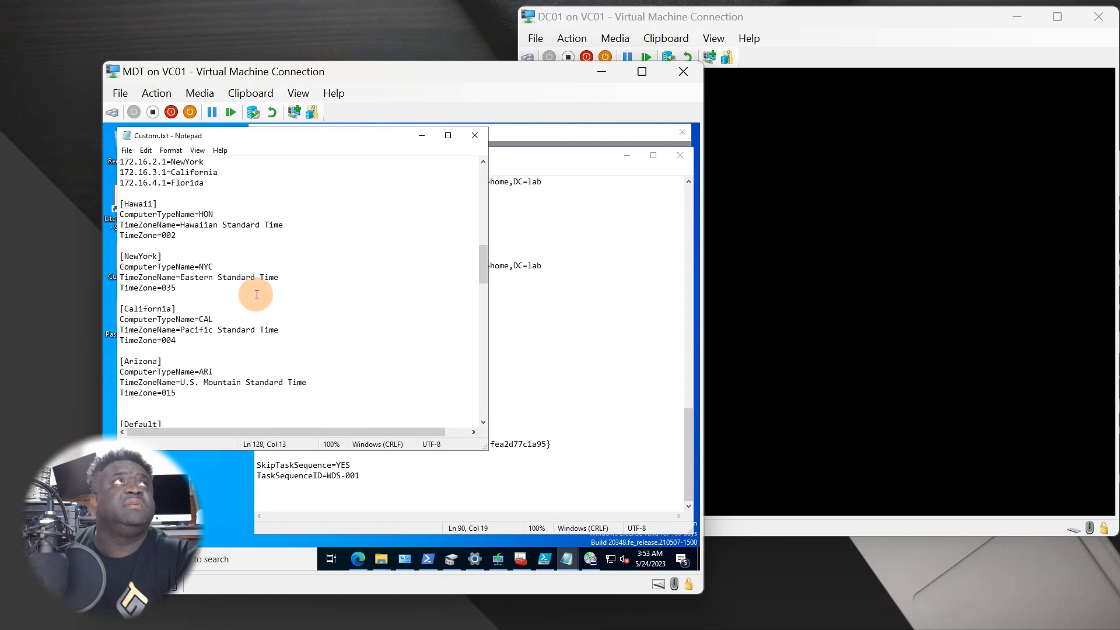
{"action": "scroll", "coordinate": [259, 294], "scroll_direction": "down", "scroll_amount": 1}
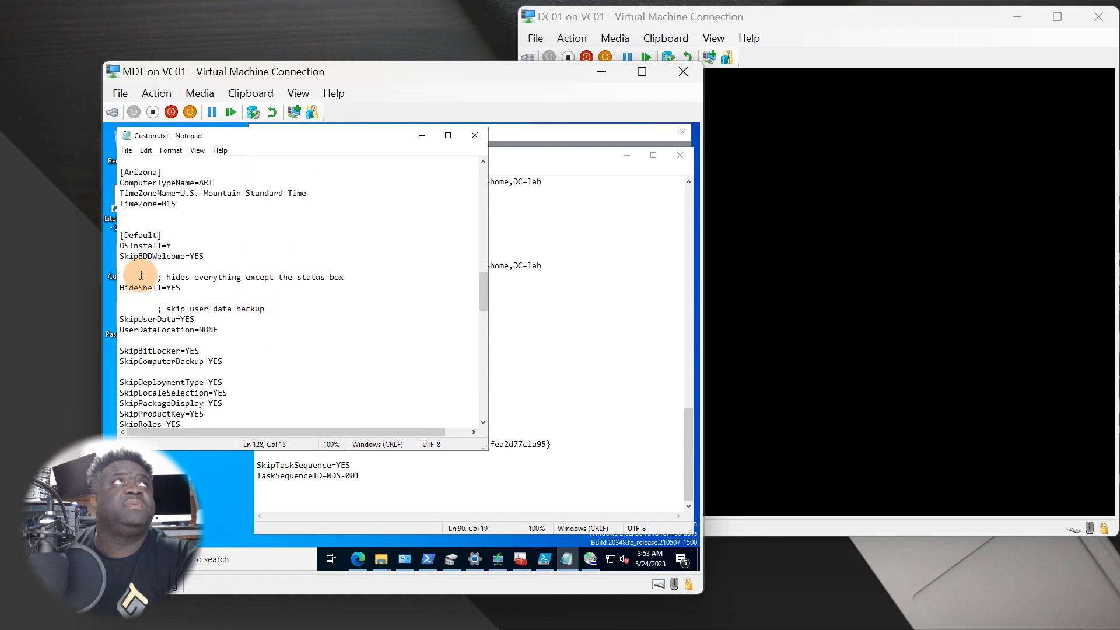
{"action": "left_click", "coordinate": [525, 306]}
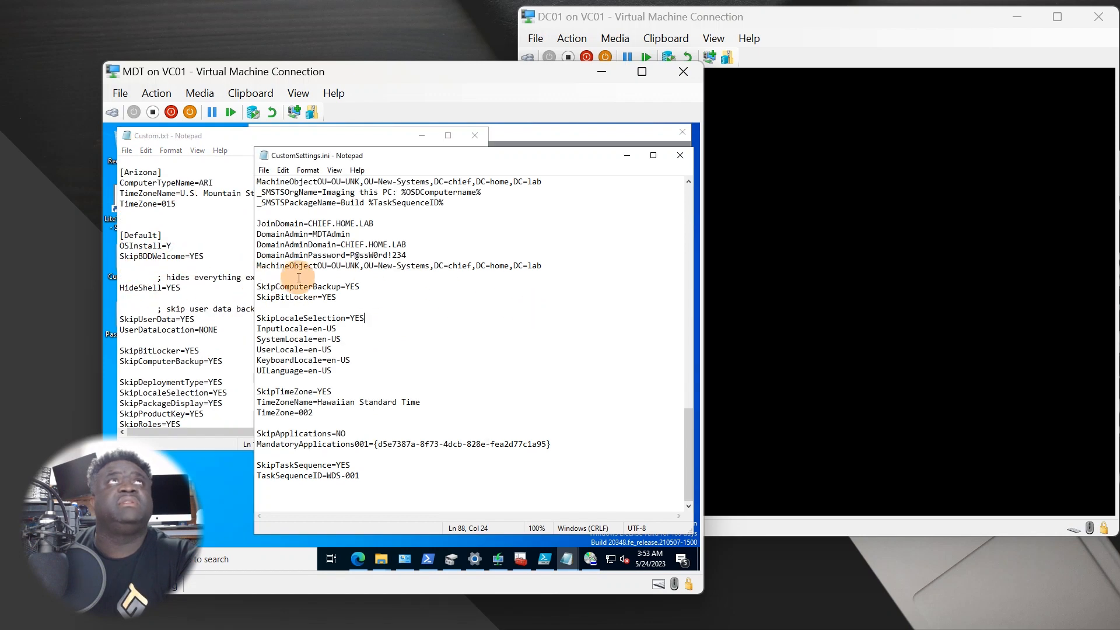
{"action": "scroll", "coordinate": [353, 331], "scroll_direction": "up", "scroll_amount": 4}
{"action": "scroll", "coordinate": [353, 332], "scroll_direction": "up", "scroll_amount": 5}
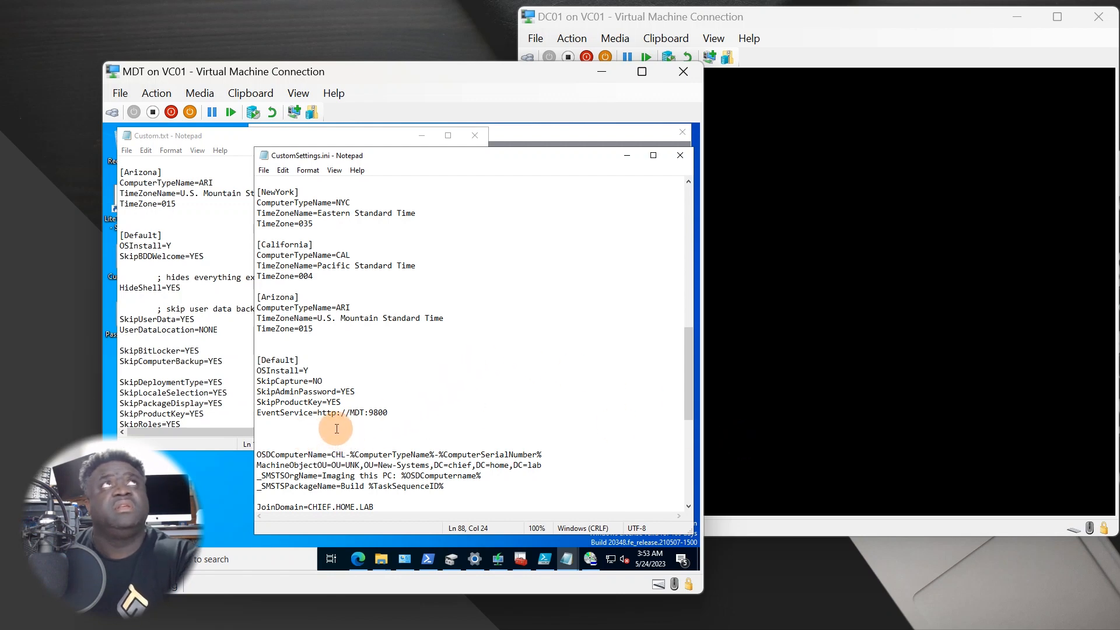
{"action": "scroll", "coordinate": [333, 427], "scroll_direction": "down", "scroll_amount": 2}
{"action": "scroll", "coordinate": [334, 427], "scroll_direction": "down", "scroll_amount": 4}
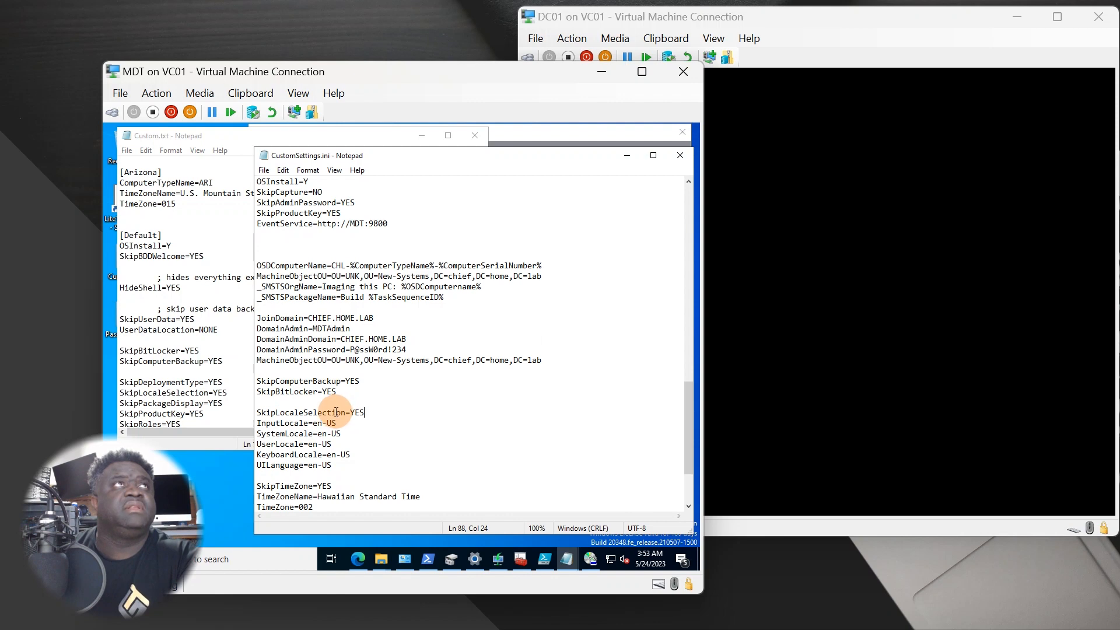
{"action": "scroll", "coordinate": [336, 412], "scroll_direction": "up", "scroll_amount": 5}
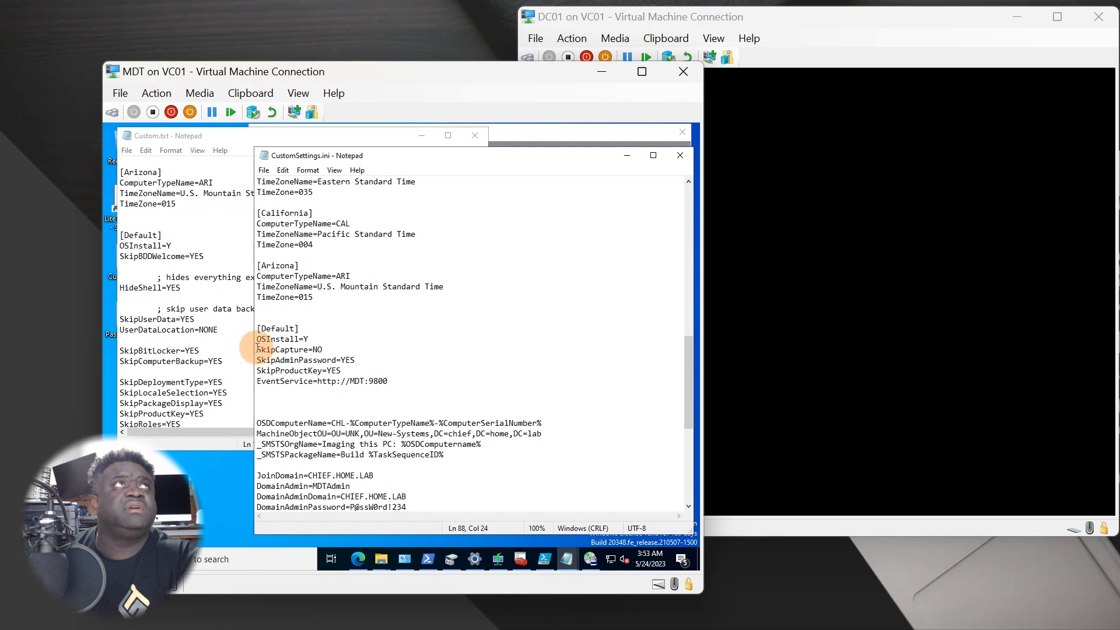
{"action": "left_click", "coordinate": [258, 349]}
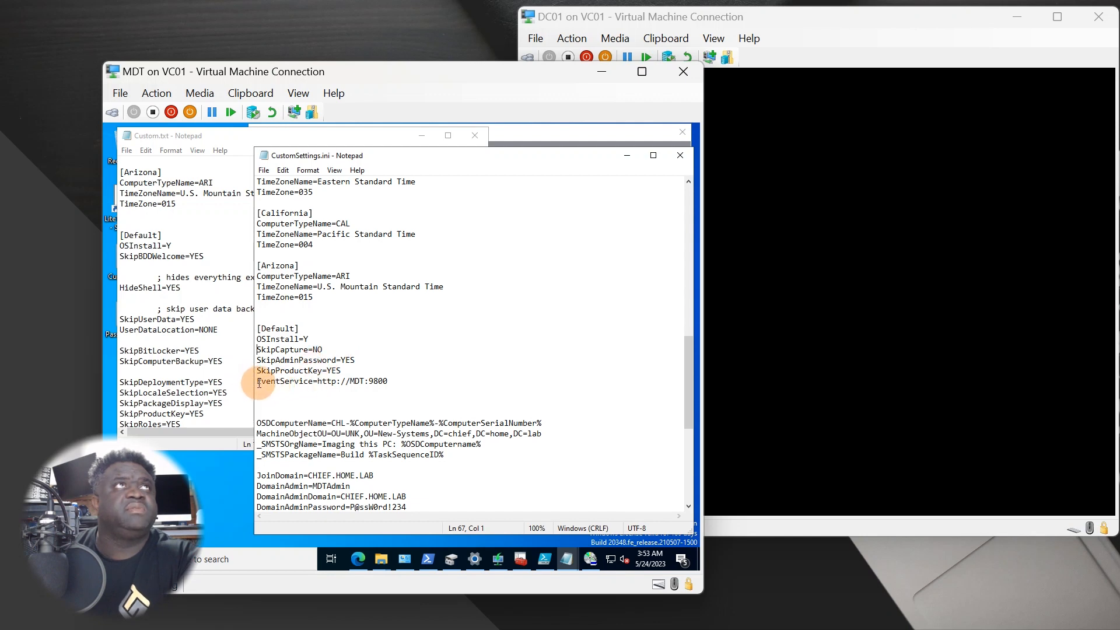
{"action": "left_click_drag", "start_coordinate": [258, 383], "coordinate": [430, 402]}
{"action": "key", "text": "ctrl+c"}
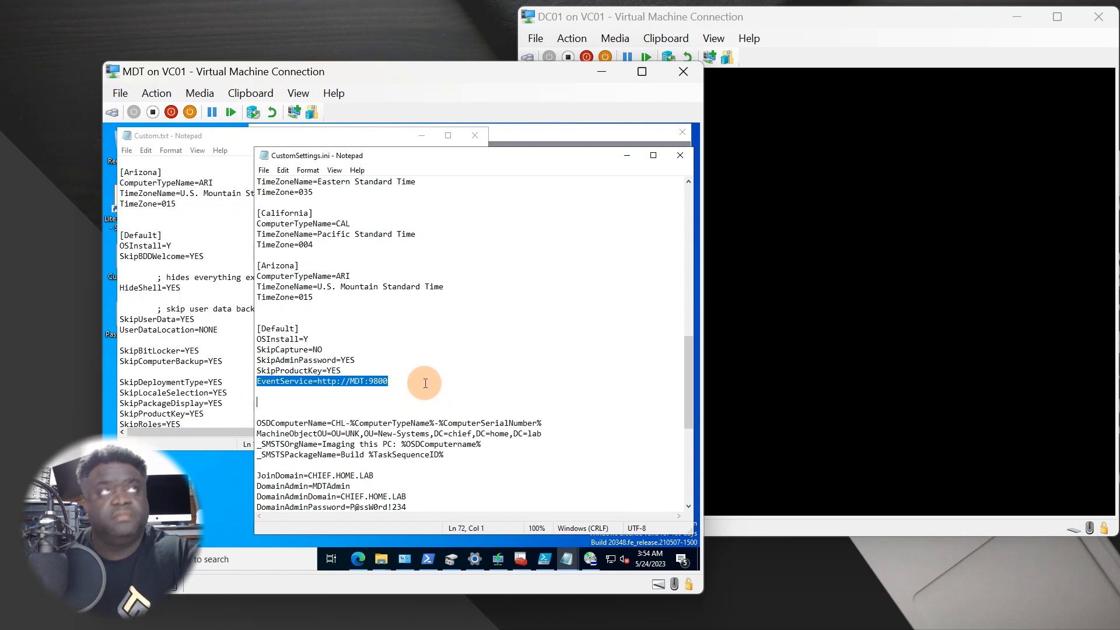
{"action": "key", "text": "Delete"}
{"action": "scroll", "coordinate": [425, 408], "scroll_direction": "down", "scroll_amount": 7}
{"action": "left_click", "coordinate": [365, 494]}
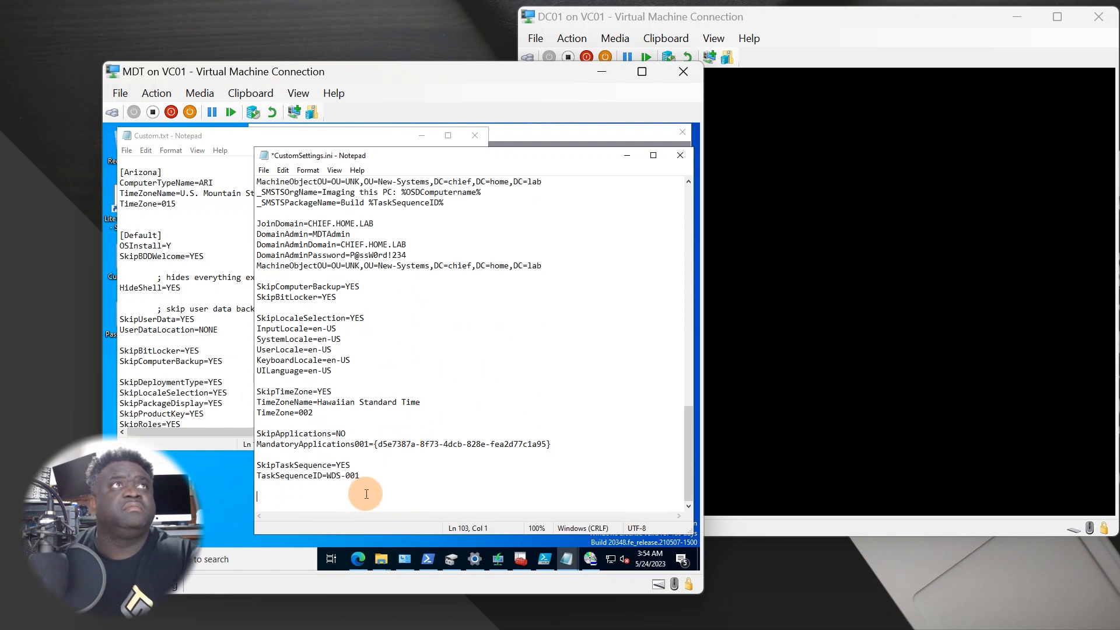
{"action": "key", "text": "ctrl+v"}
Step: Move the SkipBDDWelcome=YES line from Custom.txt to CustomSettings.ini, below SkipProductKey in [Default], with a blank line after it
{"action": "scroll", "coordinate": [365, 493], "scroll_direction": "up", "scroll_amount": 4}
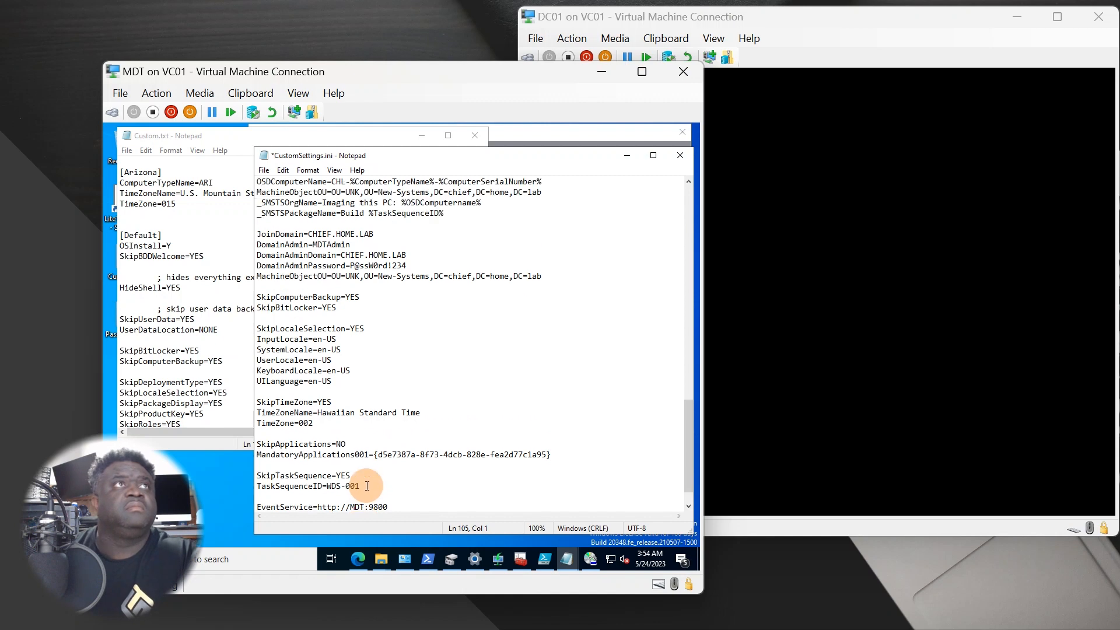
{"action": "scroll", "coordinate": [355, 434], "scroll_direction": "up", "scroll_amount": 10}
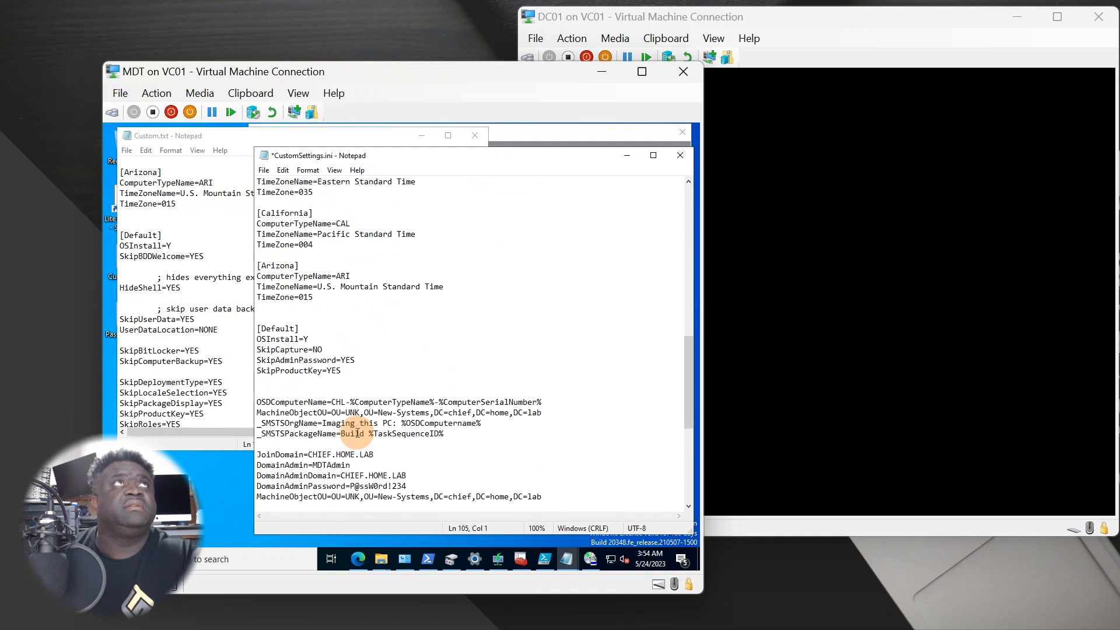
{"action": "scroll", "coordinate": [356, 433], "scroll_direction": "down", "scroll_amount": 3}
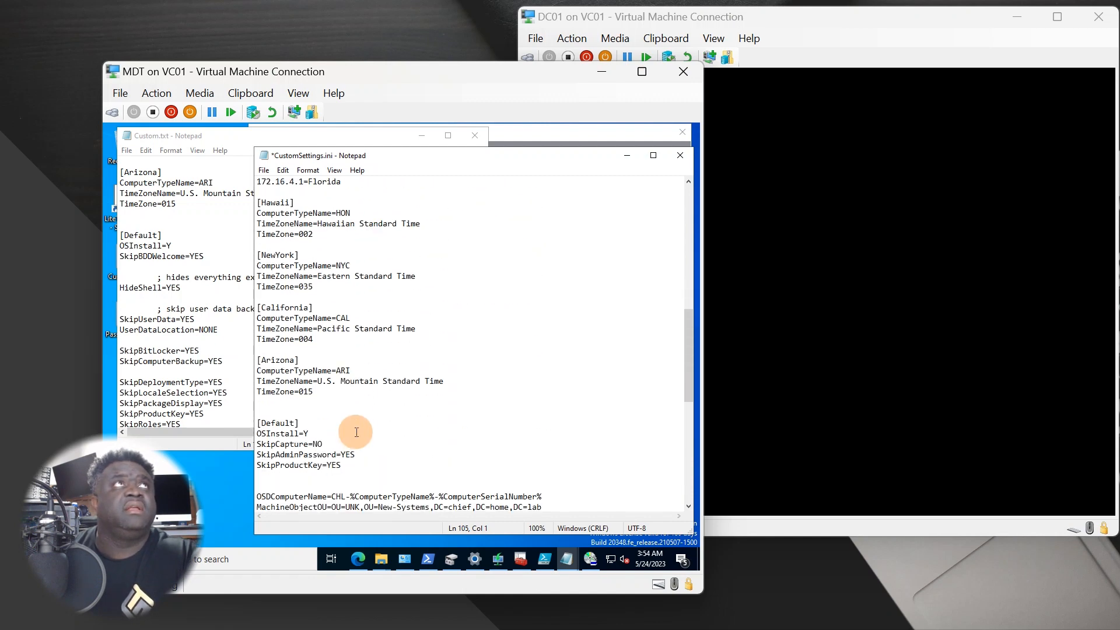
{"action": "scroll", "coordinate": [357, 432], "scroll_direction": "down", "scroll_amount": 1}
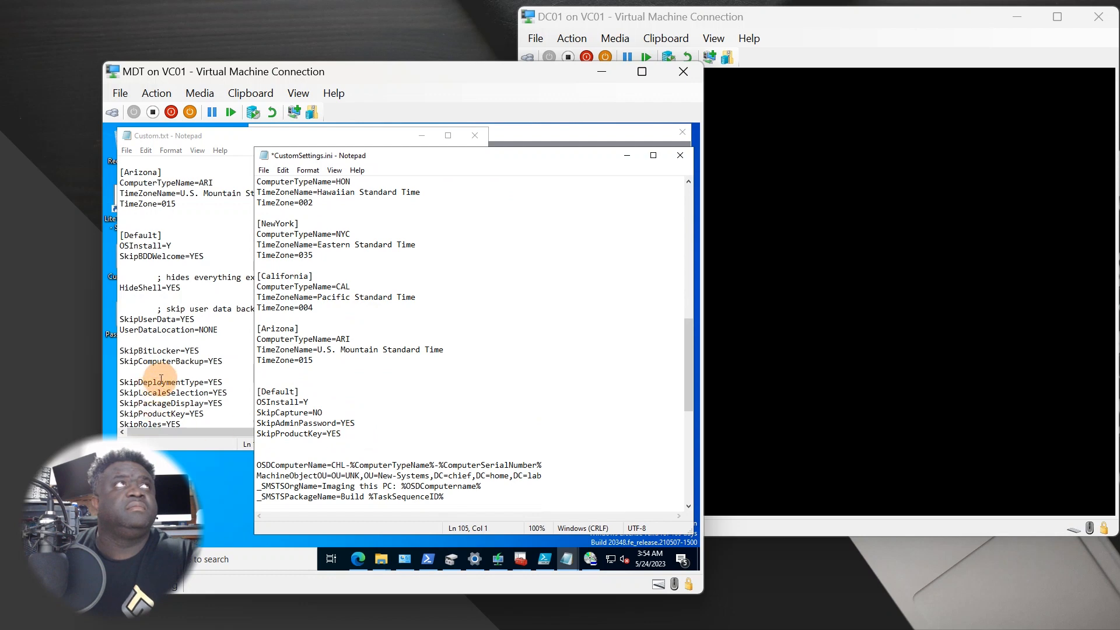
{"action": "left_click", "coordinate": [162, 350]}
{"action": "scroll", "coordinate": [159, 338], "scroll_direction": "up", "scroll_amount": 1}
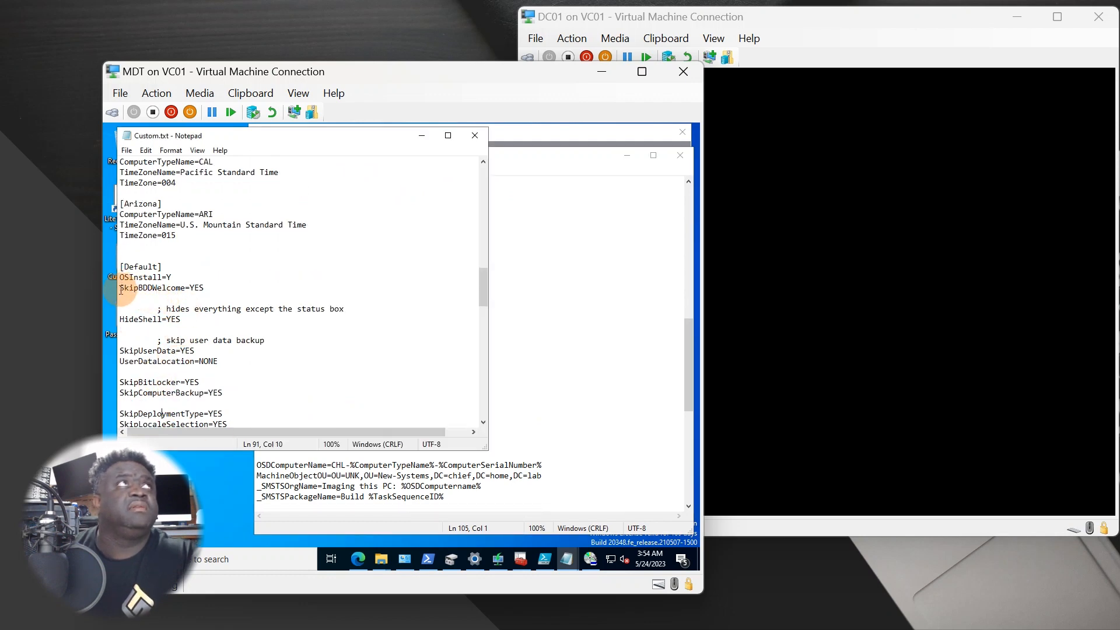
{"action": "left_click_drag", "start_coordinate": [121, 290], "coordinate": [216, 286]}
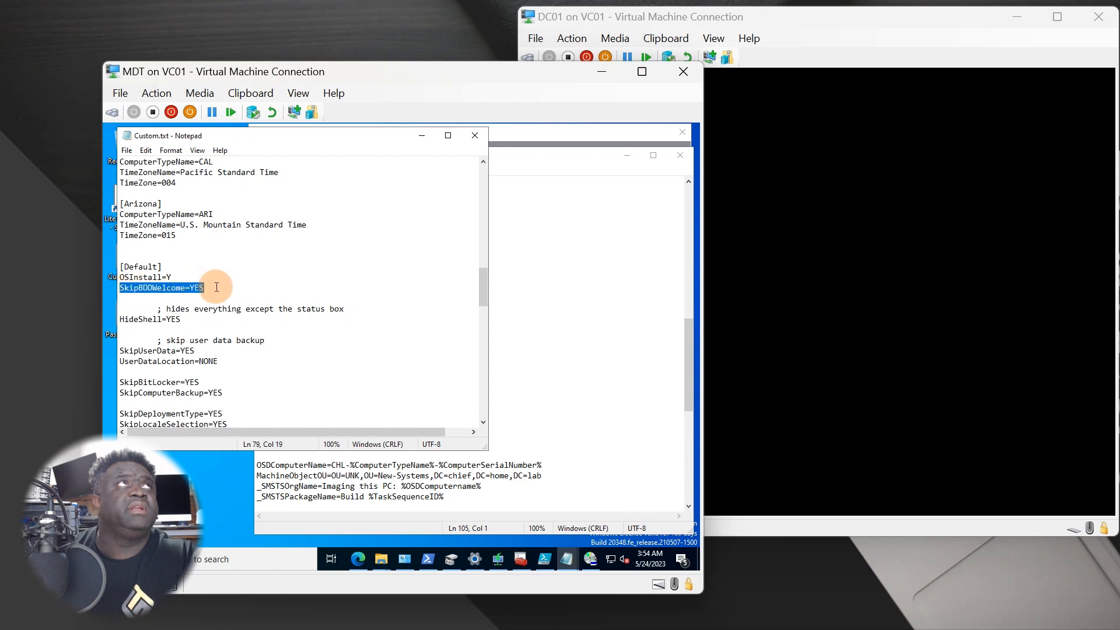
{"action": "key", "text": "ctrl+x"}
{"action": "left_click", "coordinate": [567, 399]}
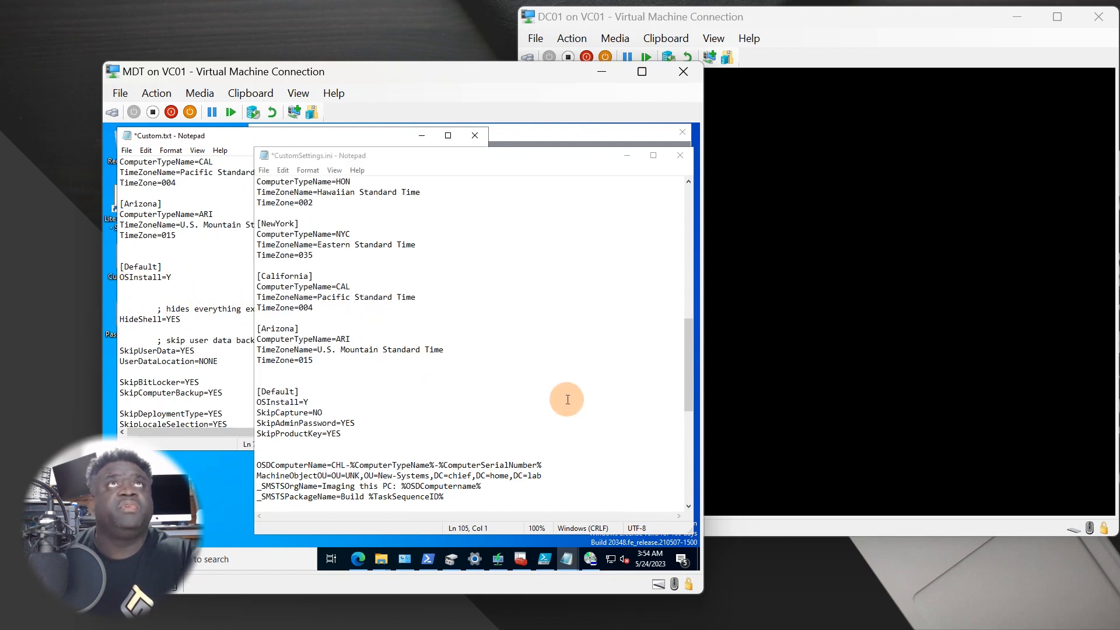
{"action": "left_click", "coordinate": [310, 450]}
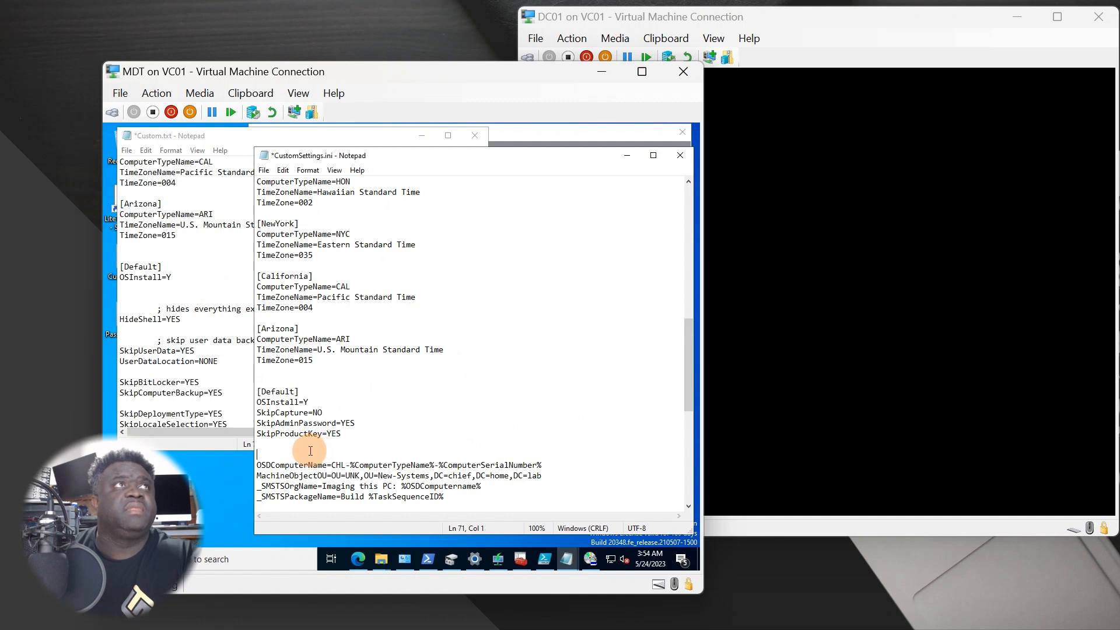
{"action": "key", "text": "ctrl+v"}
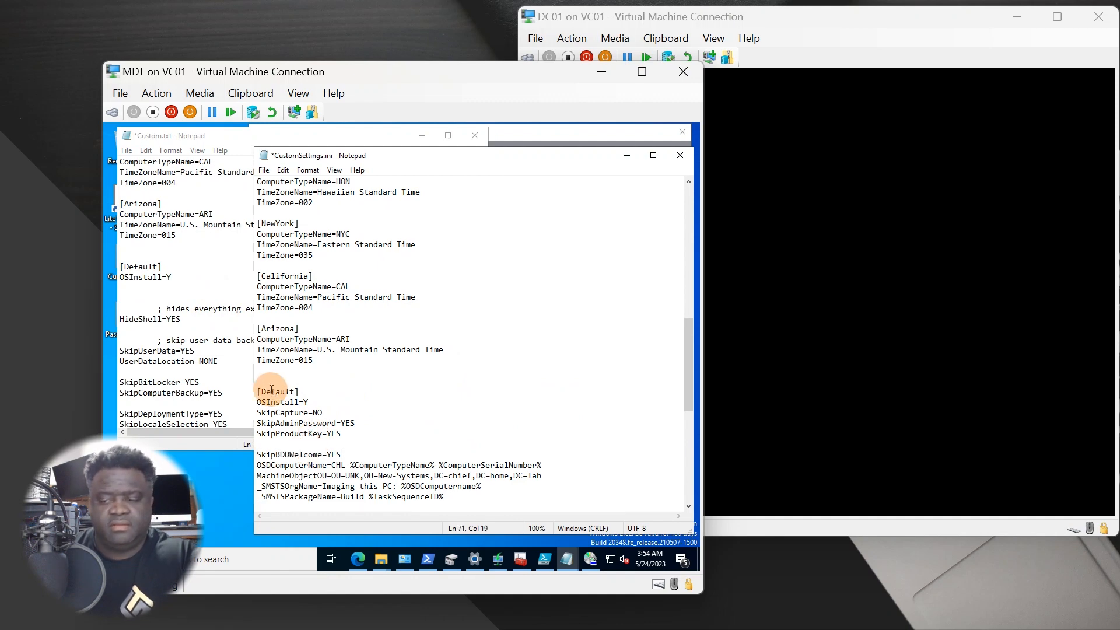
{"action": "key", "text": "Return"}
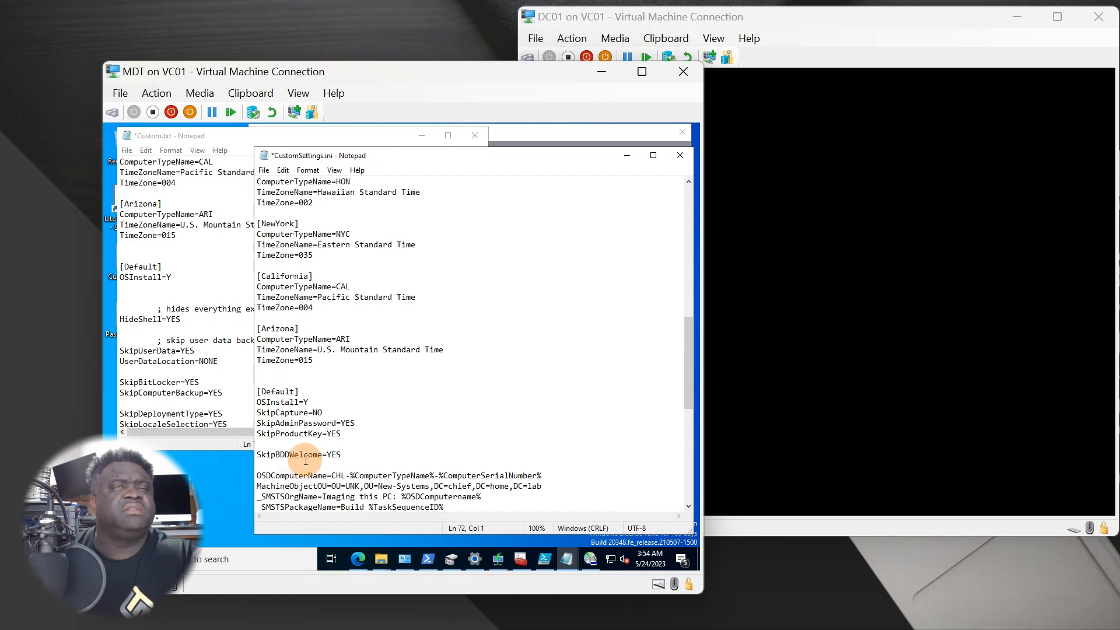
Step: Check the [Default] settings down to the end of CustomSettings.ini and save the file
{"action": "mouse_move", "coordinate": [404, 558]}
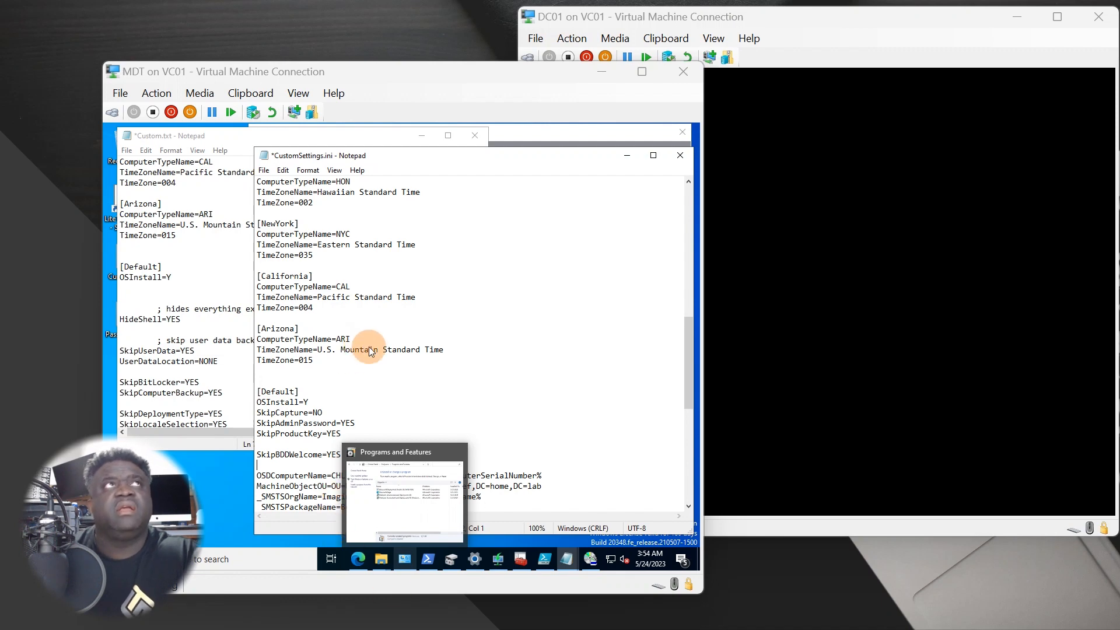
{"action": "left_click", "coordinate": [395, 389]}
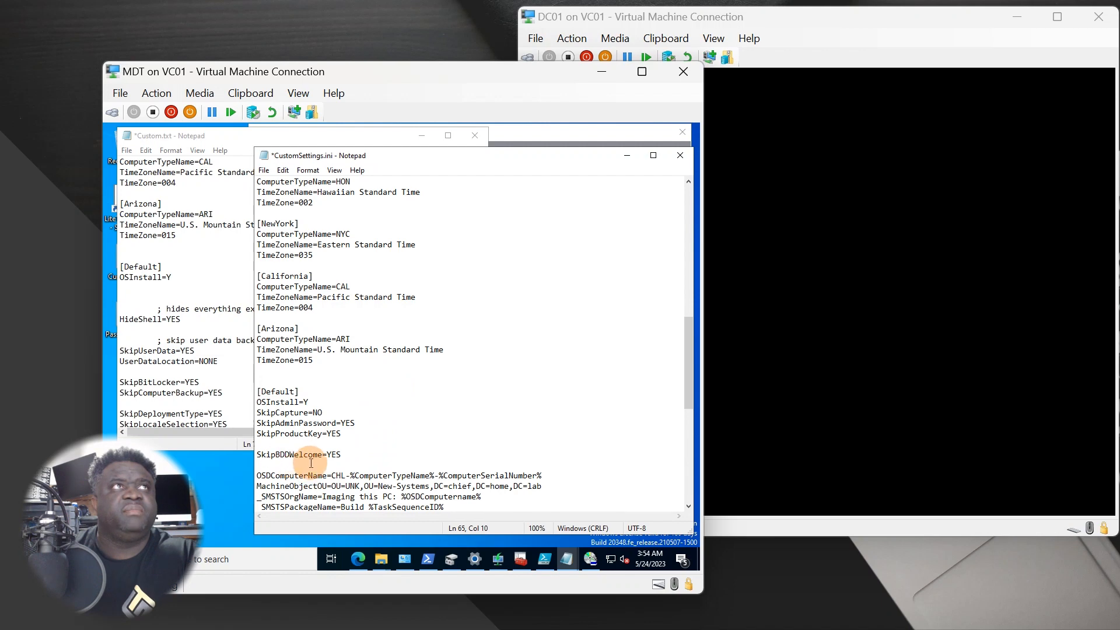
{"action": "scroll", "coordinate": [379, 470], "scroll_direction": "down", "scroll_amount": 3}
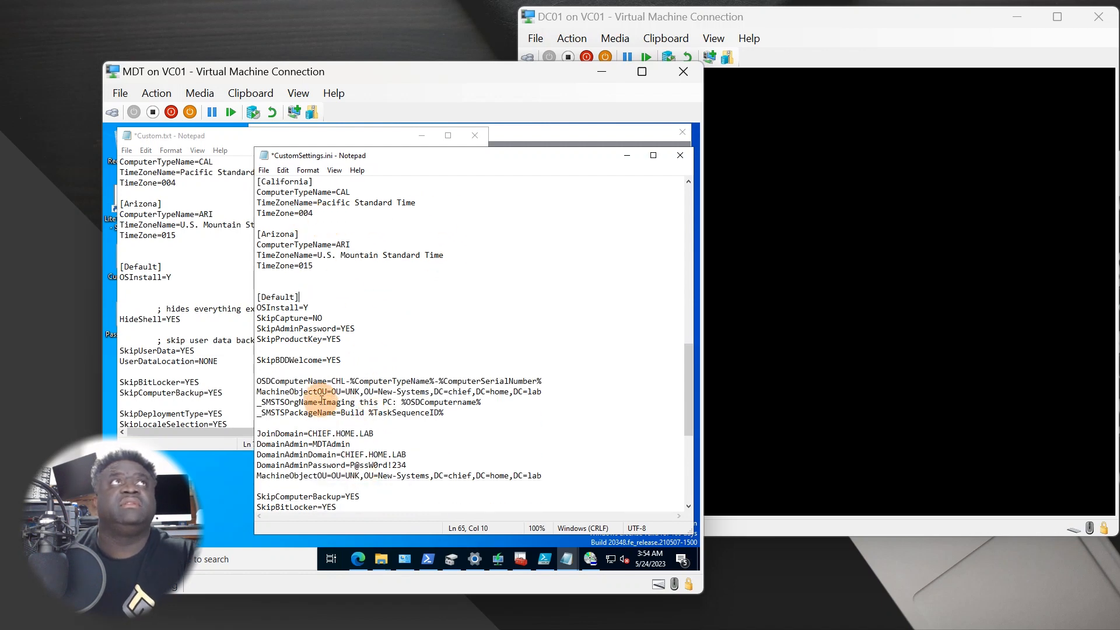
{"action": "scroll", "coordinate": [327, 385], "scroll_direction": "down", "scroll_amount": 7}
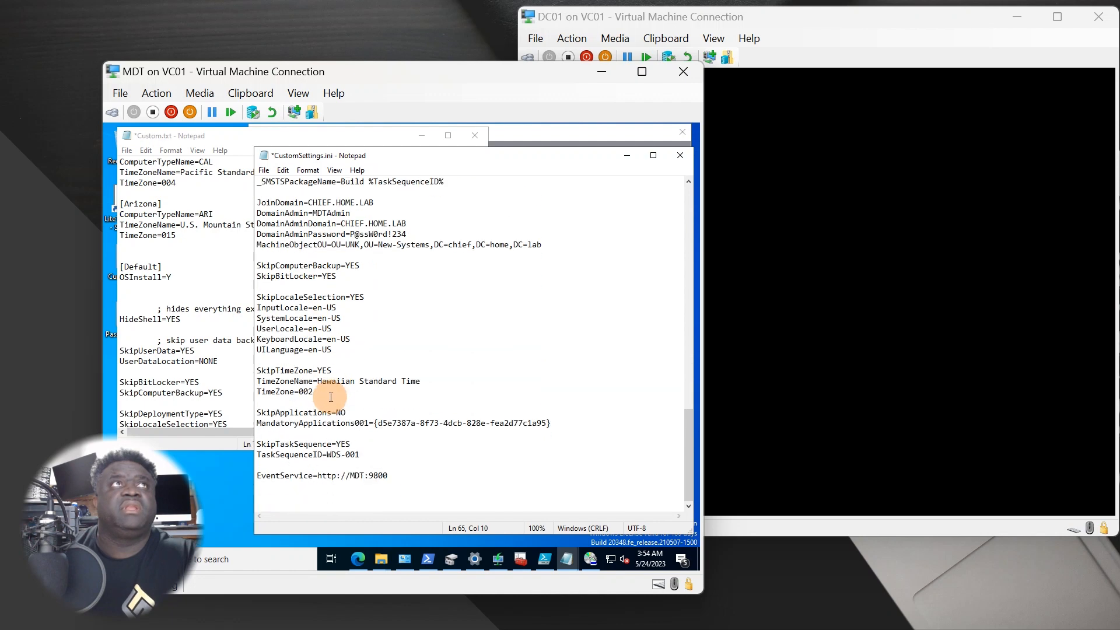
{"action": "left_click", "coordinate": [263, 170]}
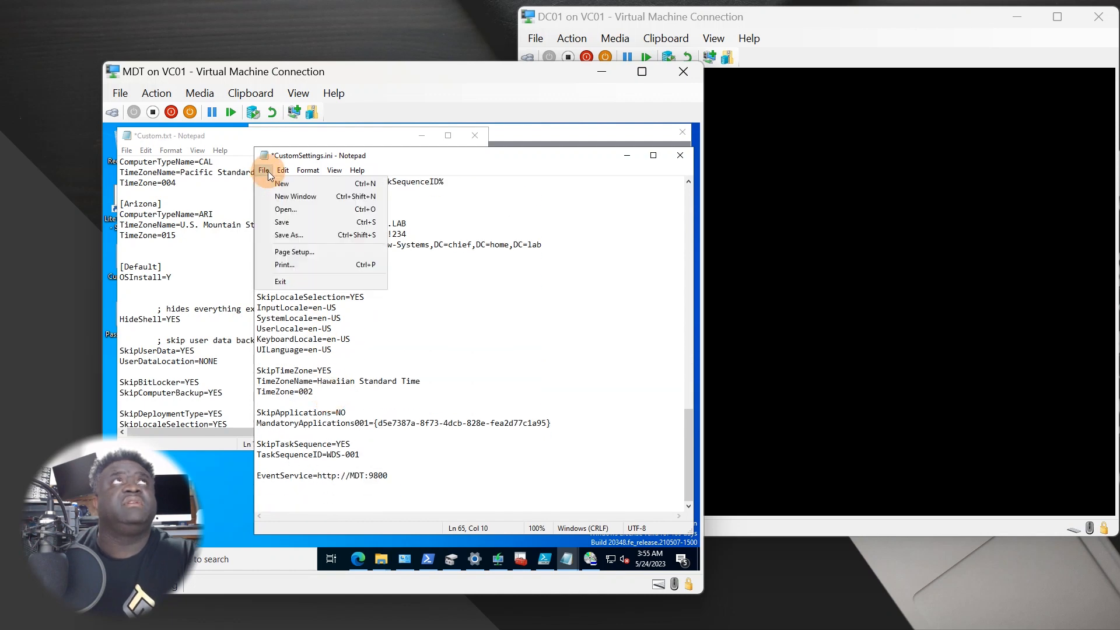
{"action": "left_click", "coordinate": [288, 219]}
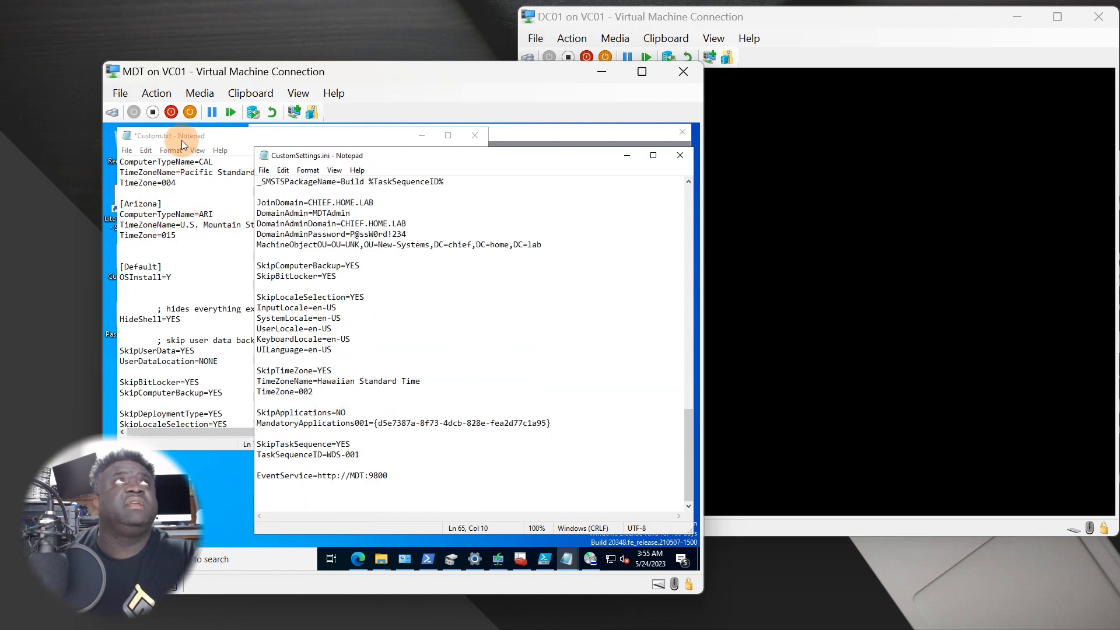
Step: Move the Custom.txt window off the desktop shortcuts and relaunch the LiteTouch deployment wizard with permission to make changes
{"action": "left_click_drag", "start_coordinate": [180, 140], "coordinate": [197, 146]}
{"action": "left_click", "coordinate": [124, 204]}
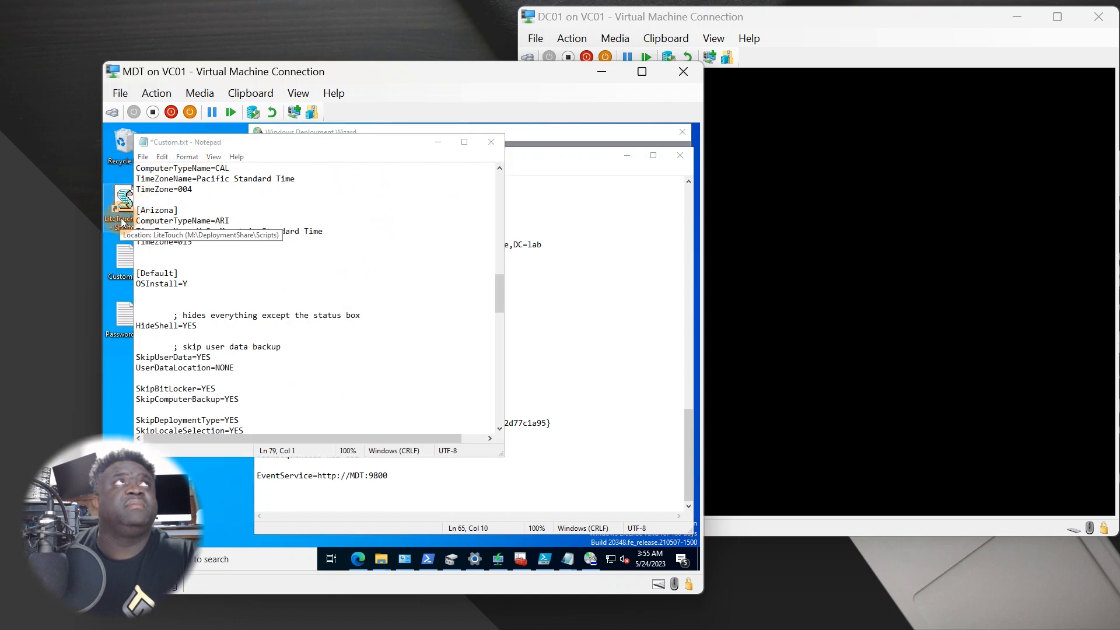
{"action": "double_click", "coordinate": [122, 221]}
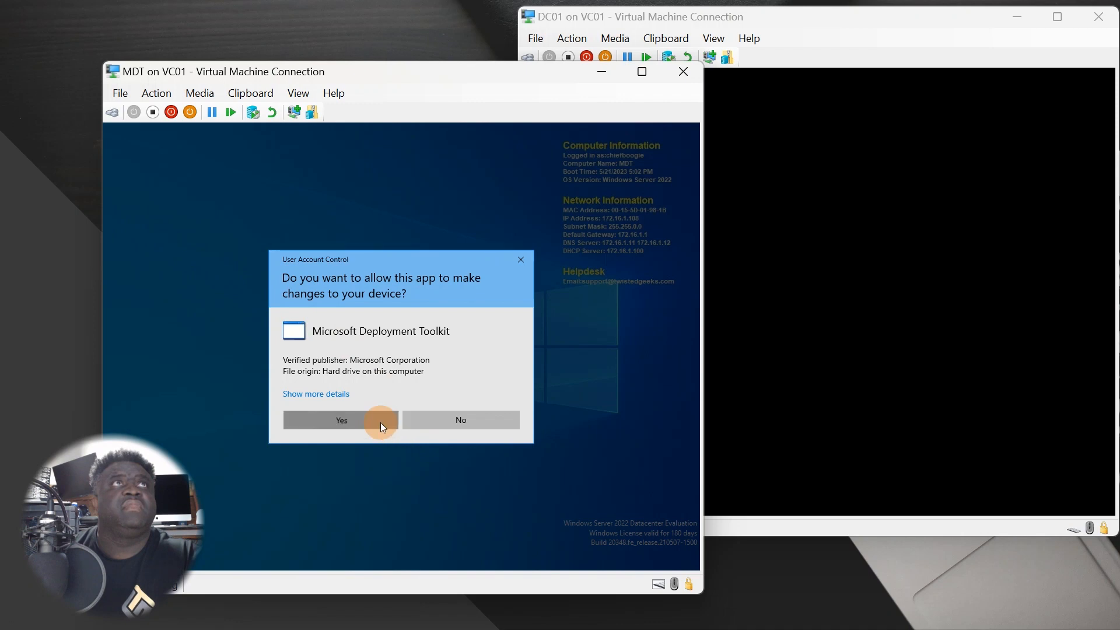
{"action": "left_click", "coordinate": [380, 422]}
{"action": "left_click", "coordinate": [431, 381]}
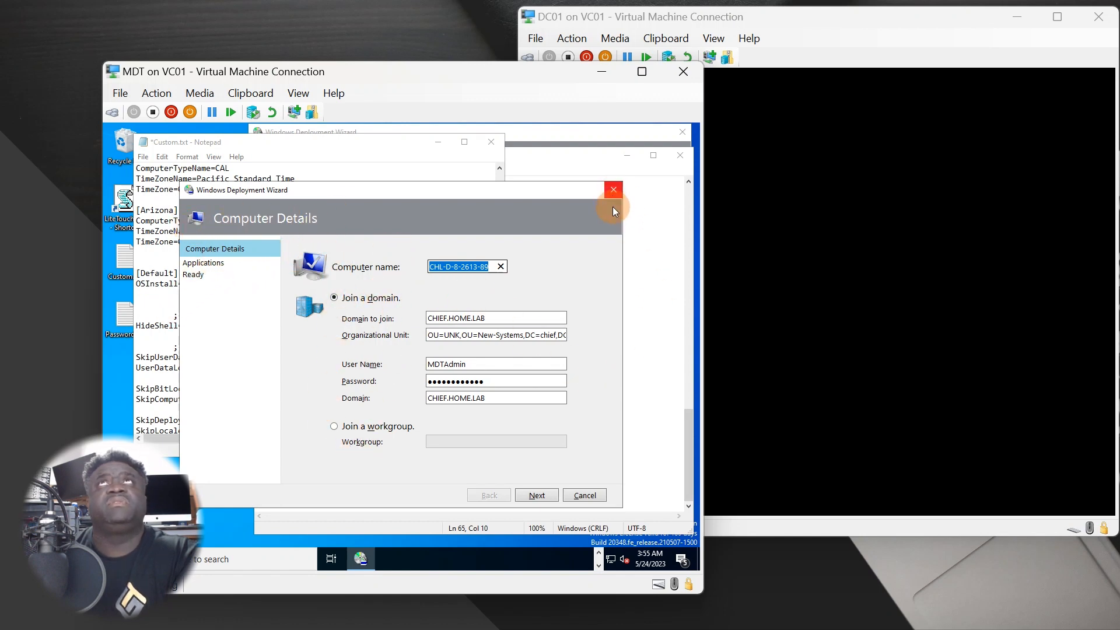
Step: Compare the [Default] settings in CustomSettings.ini with the remaining skip settings in Custom.txt
{"action": "left_click", "coordinate": [648, 339]}
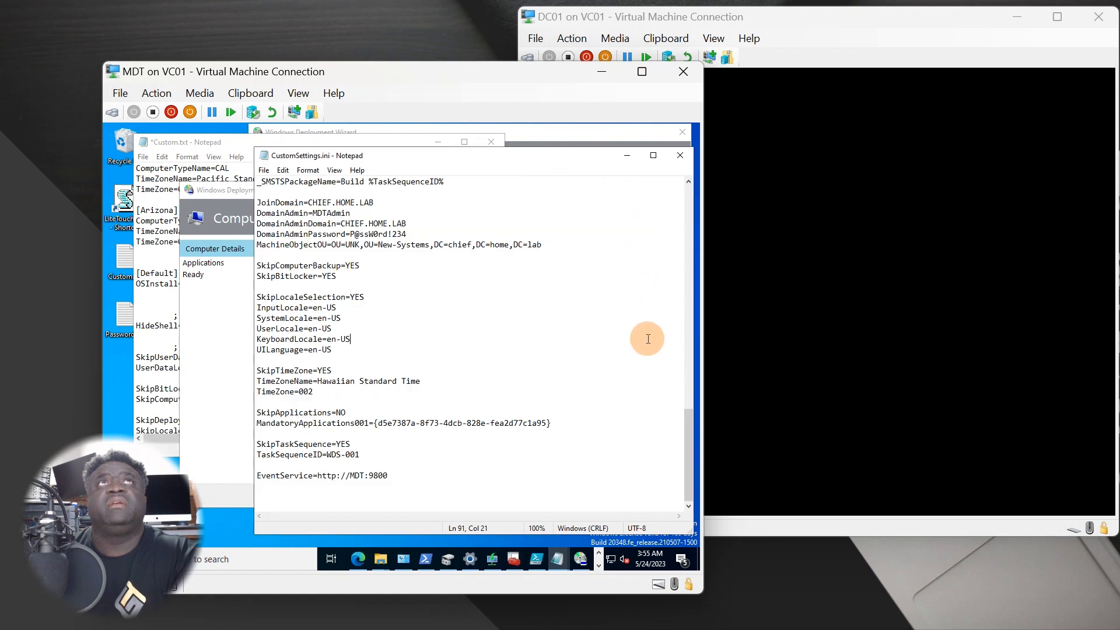
{"action": "scroll", "coordinate": [412, 408], "scroll_direction": "up", "scroll_amount": 5}
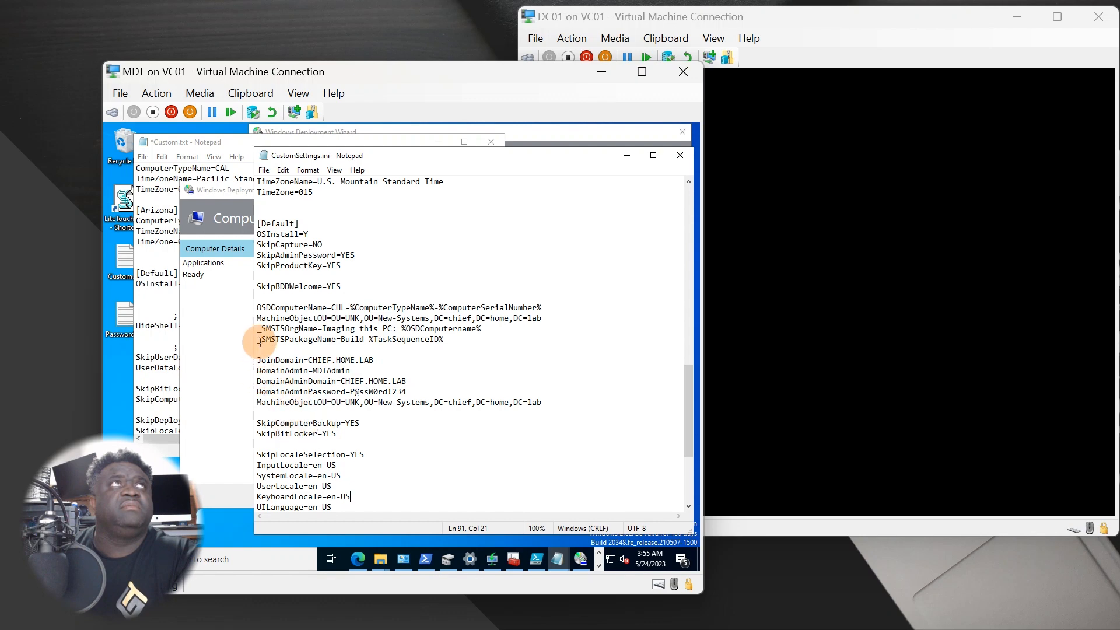
{"action": "left_click", "coordinate": [151, 357]}
{"action": "scroll", "coordinate": [184, 302], "scroll_direction": "up", "scroll_amount": 3}
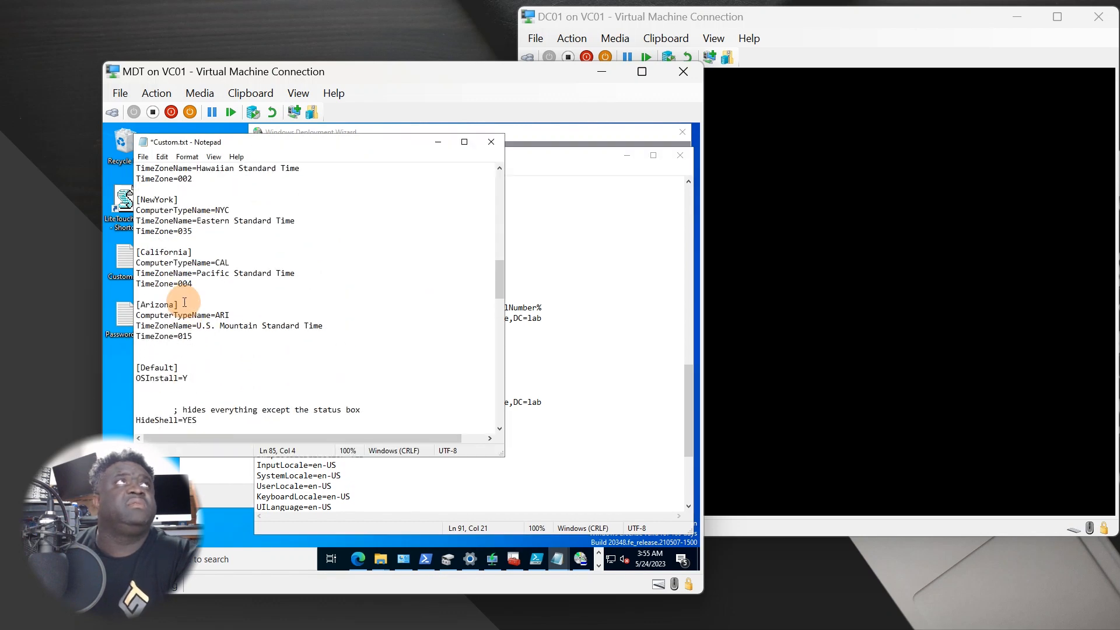
{"action": "scroll", "coordinate": [184, 302], "scroll_direction": "down", "scroll_amount": 4}
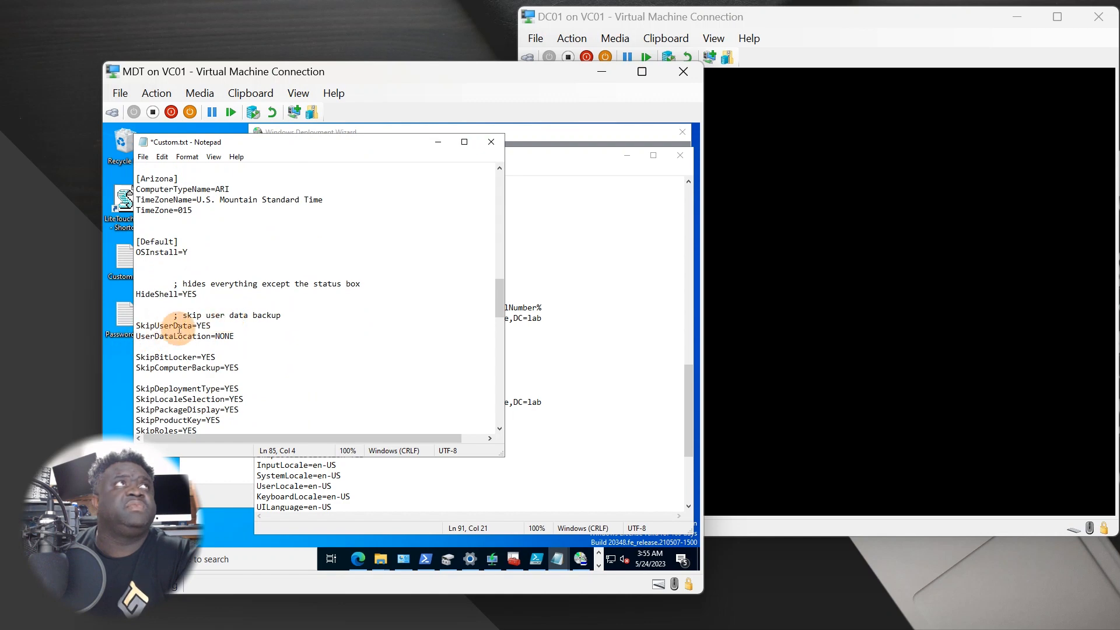
{"action": "left_click", "coordinate": [415, 484]}
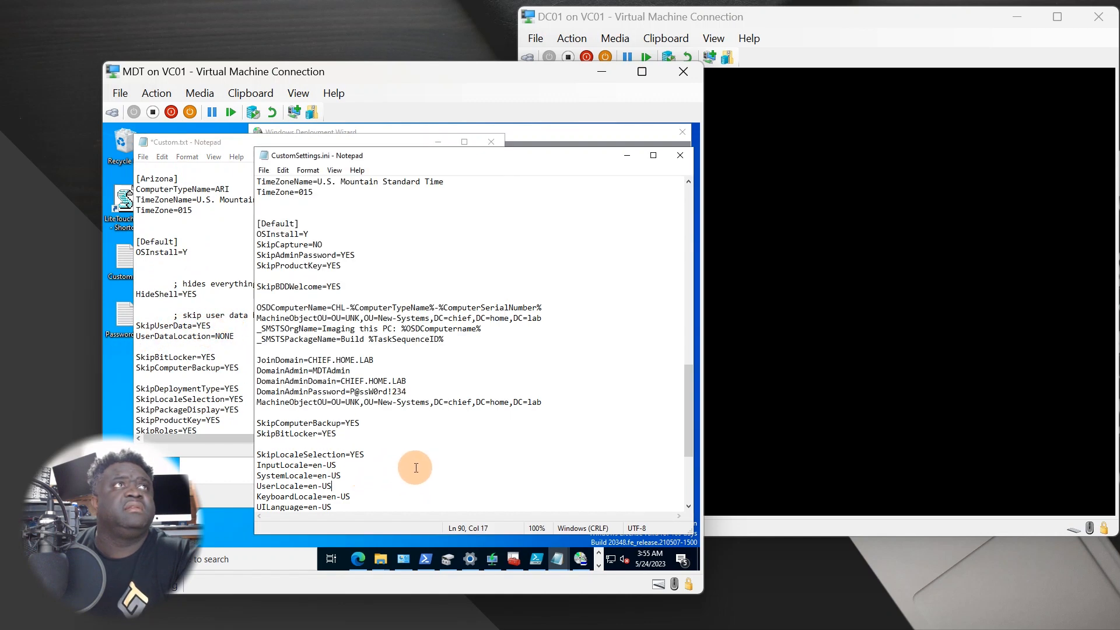
{"action": "scroll", "coordinate": [417, 458], "scroll_direction": "down", "scroll_amount": 2}
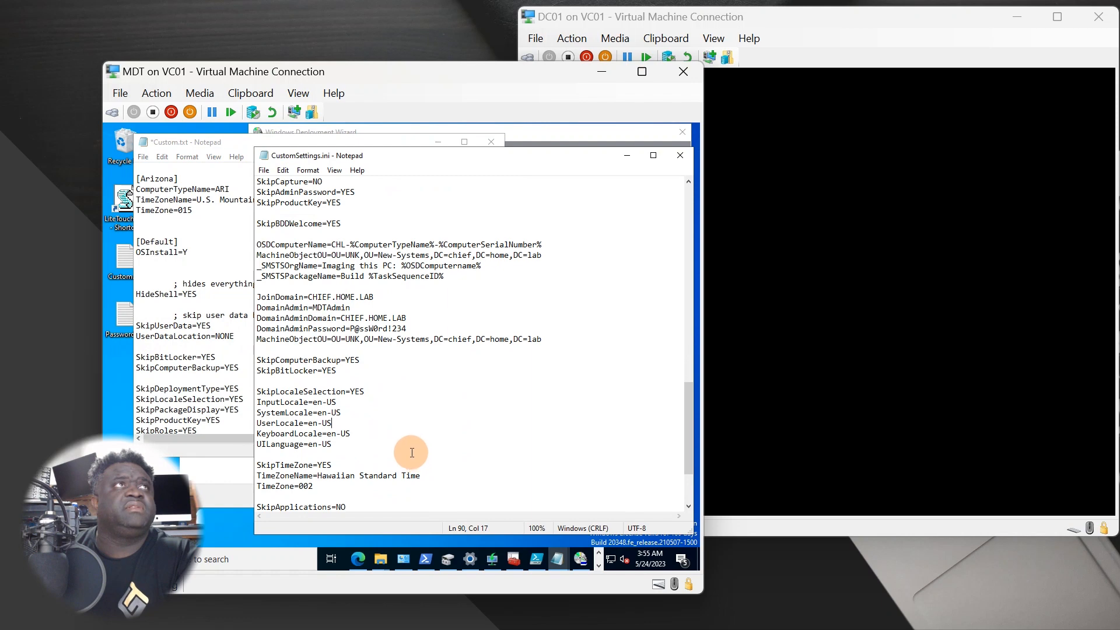
{"action": "scroll", "coordinate": [409, 451], "scroll_direction": "down", "scroll_amount": 3}
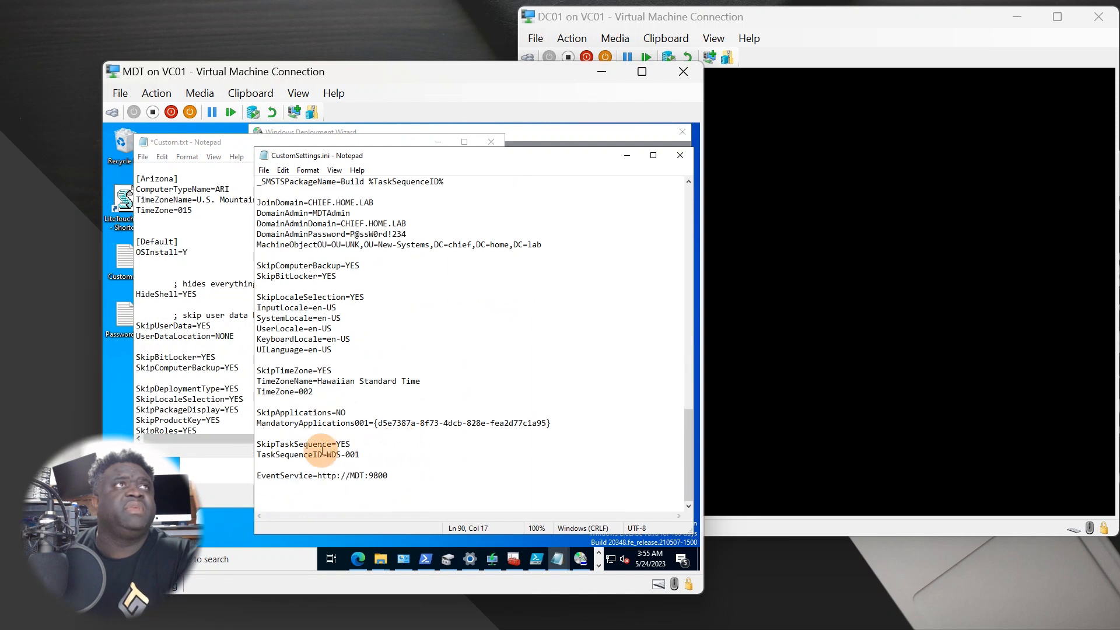
Step: Insert two blank lines between TaskSequenceID and EventService at the end of CustomSettings.ini
{"action": "left_click", "coordinate": [299, 465]}
{"action": "key", "text": "Return"}
{"action": "key", "text": "Return"}
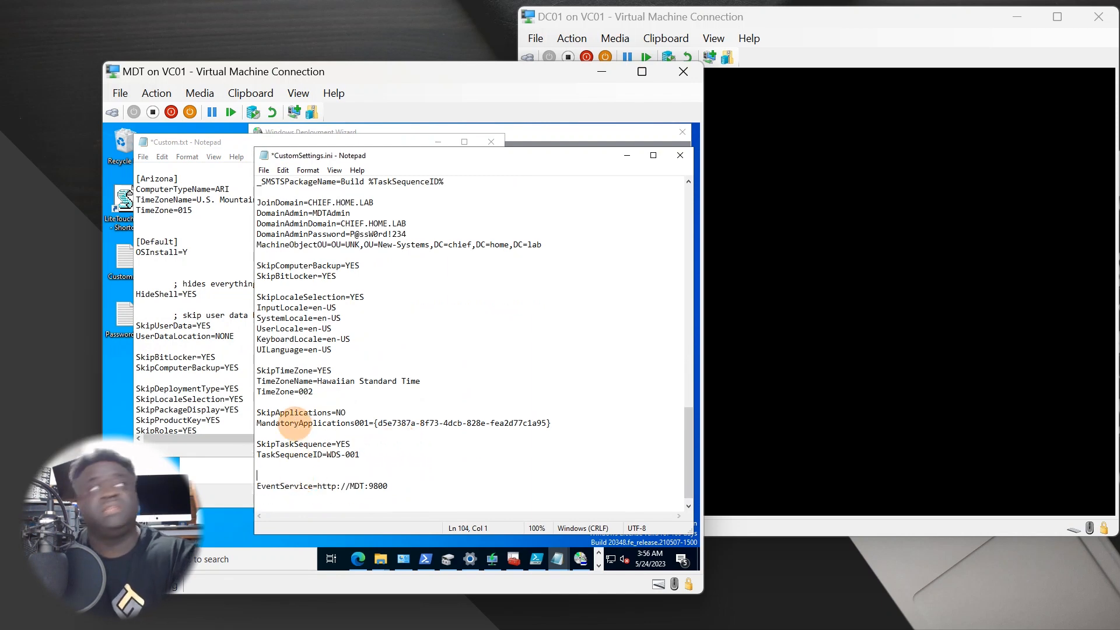
Step: Check the remaining skip settings in Custom.txt and insert a blank line below SkipAdminPassword=YES in the [Default] section of CustomSettings.ini
{"action": "left_click", "coordinate": [180, 333]}
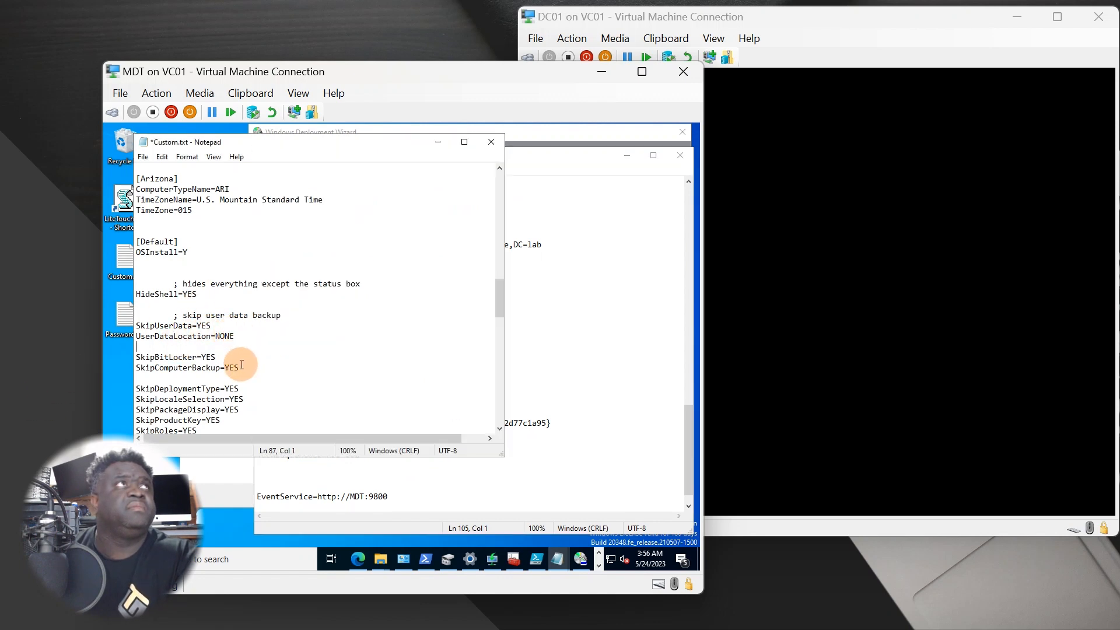
{"action": "scroll", "coordinate": [242, 365], "scroll_direction": "down", "scroll_amount": 2}
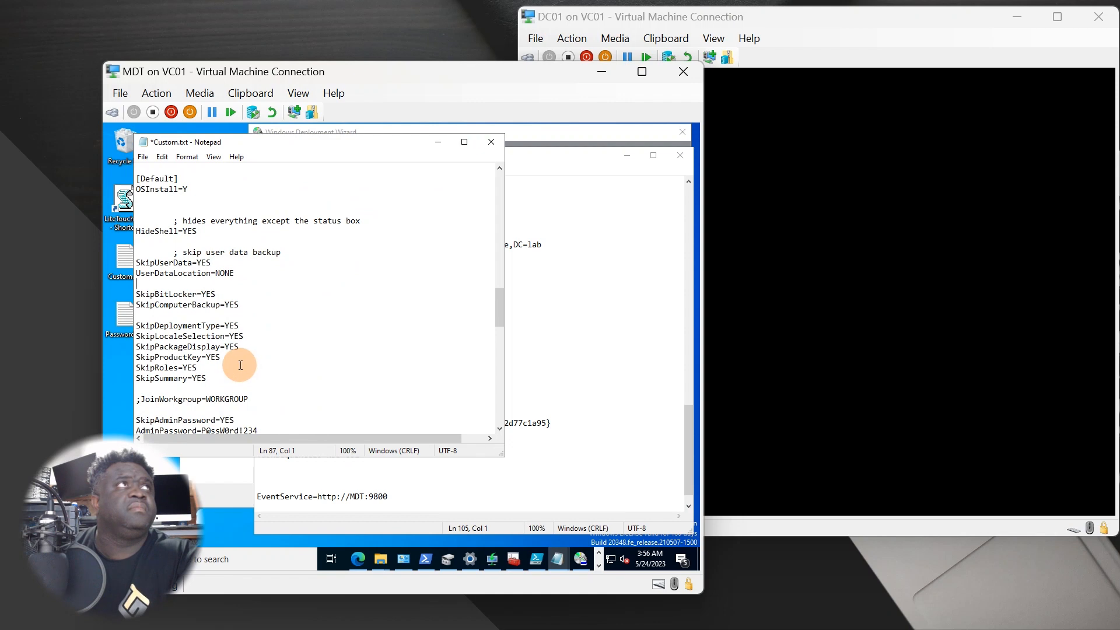
{"action": "scroll", "coordinate": [240, 365], "scroll_direction": "down", "scroll_amount": 2}
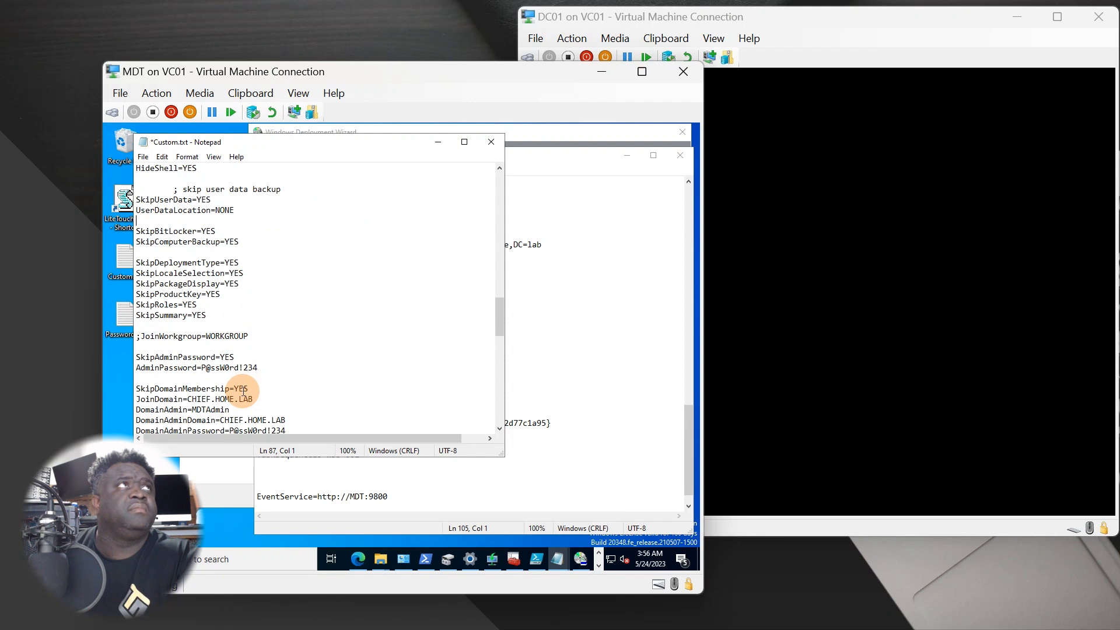
{"action": "left_click", "coordinate": [602, 388]}
{"action": "scroll", "coordinate": [430, 407], "scroll_direction": "up", "scroll_amount": 2}
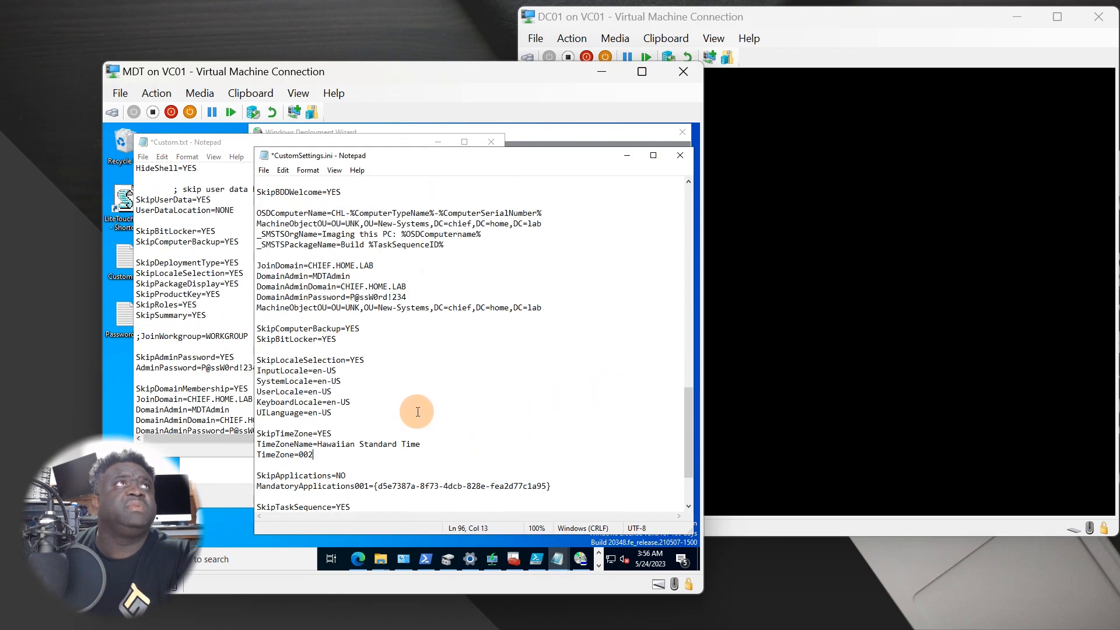
{"action": "scroll", "coordinate": [418, 411], "scroll_direction": "up", "scroll_amount": 4}
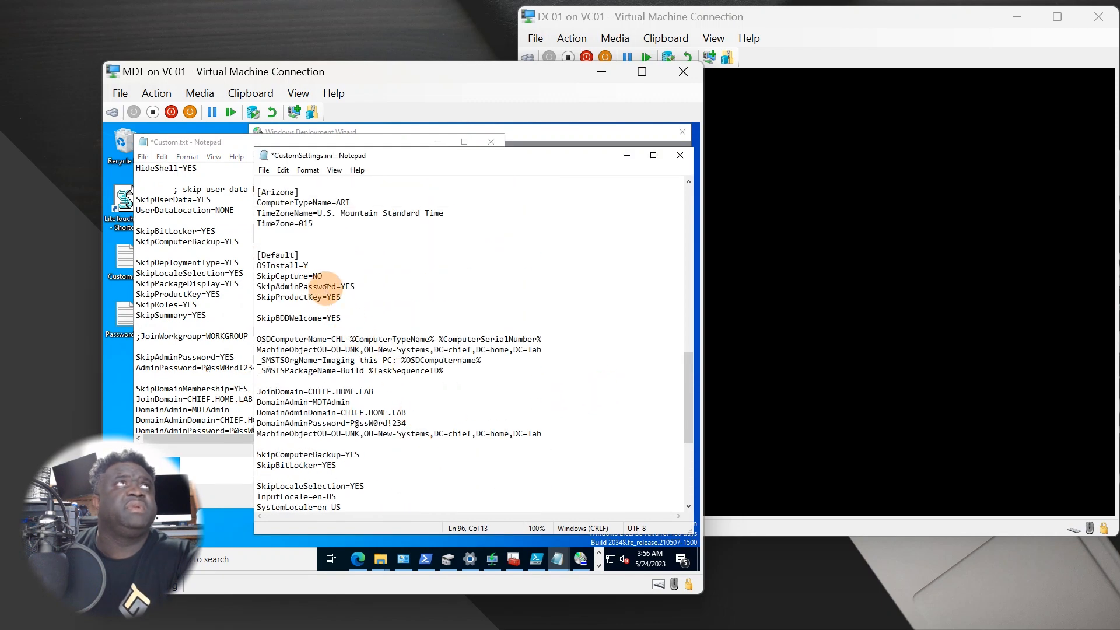
{"action": "left_click", "coordinate": [360, 287]}
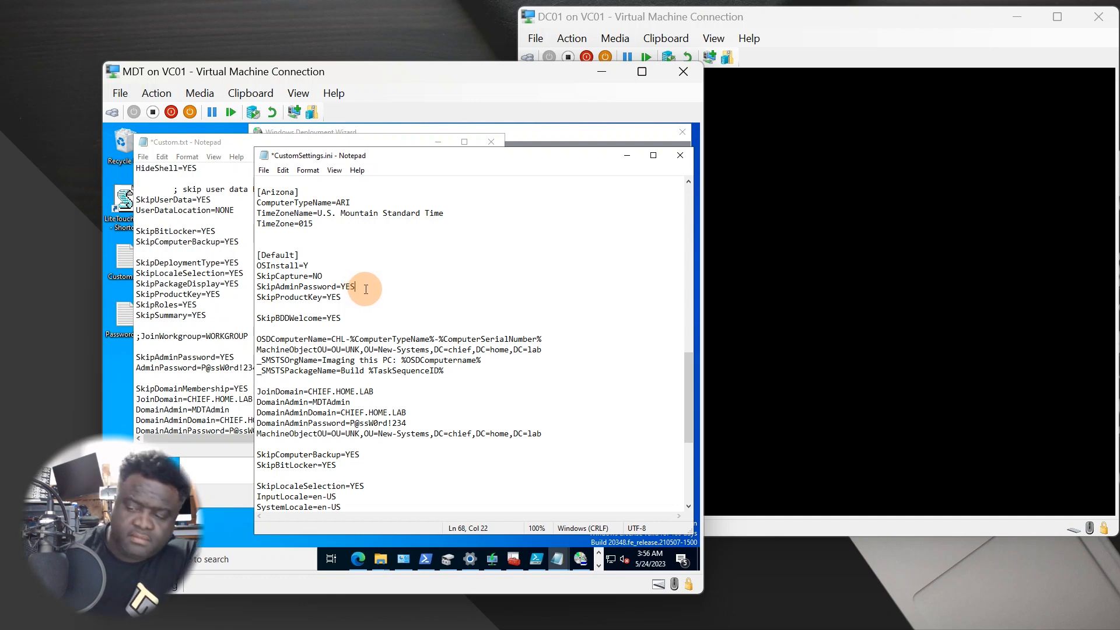
{"action": "key", "text": "Return"}
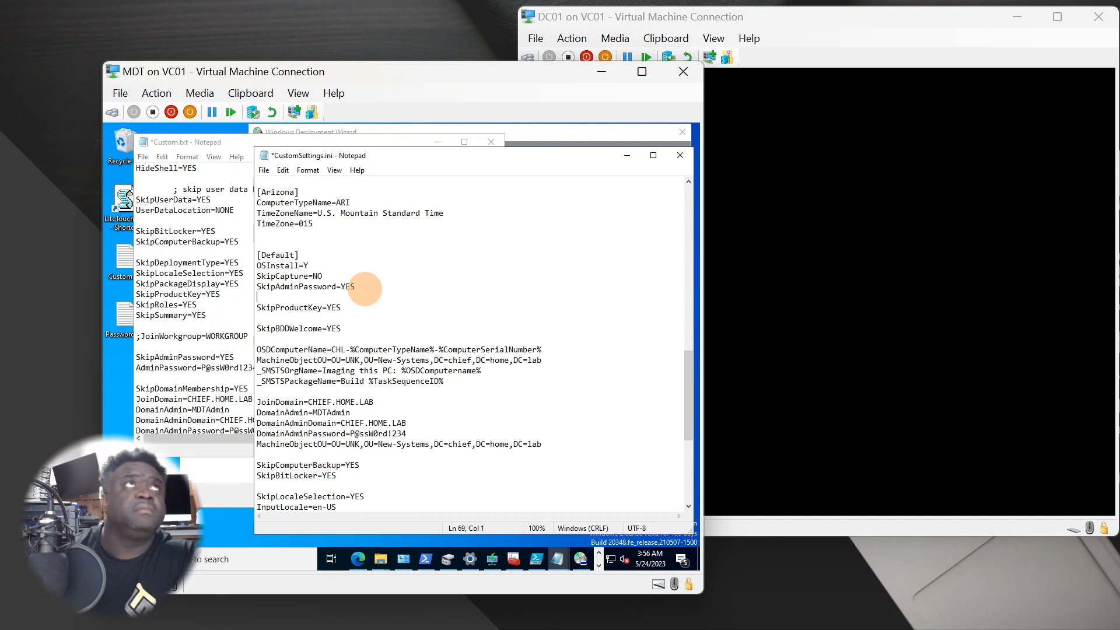
{"action": "left_click", "coordinate": [210, 416]}
{"action": "left_click_drag", "start_coordinate": [269, 368], "coordinate": [101, 357]}
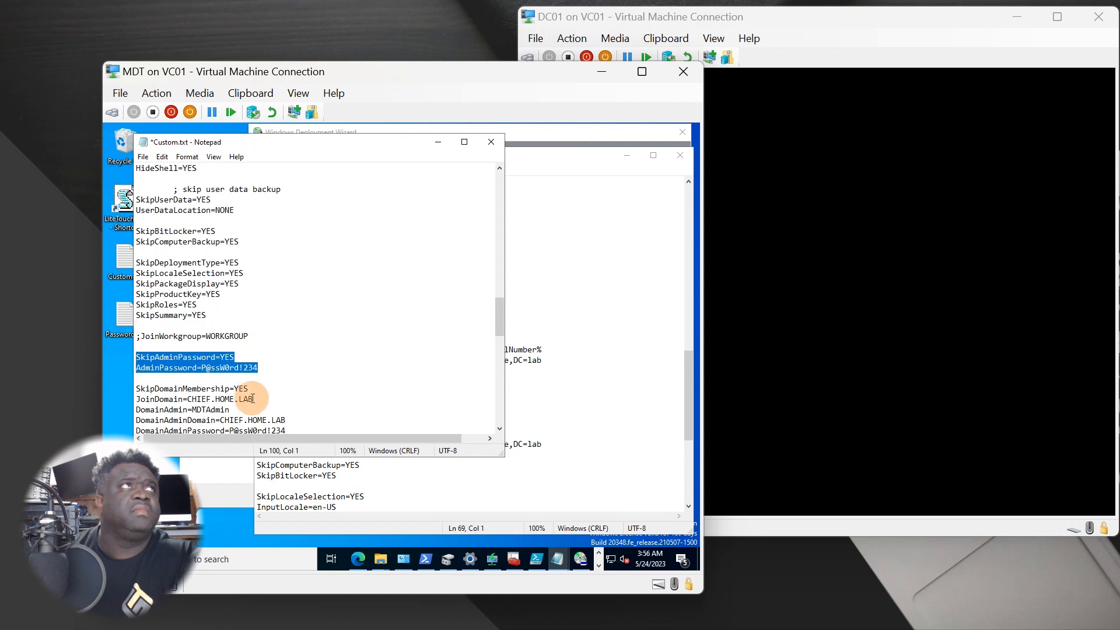
{"action": "left_click", "coordinate": [547, 403]}
{"action": "left_click", "coordinate": [367, 348]}
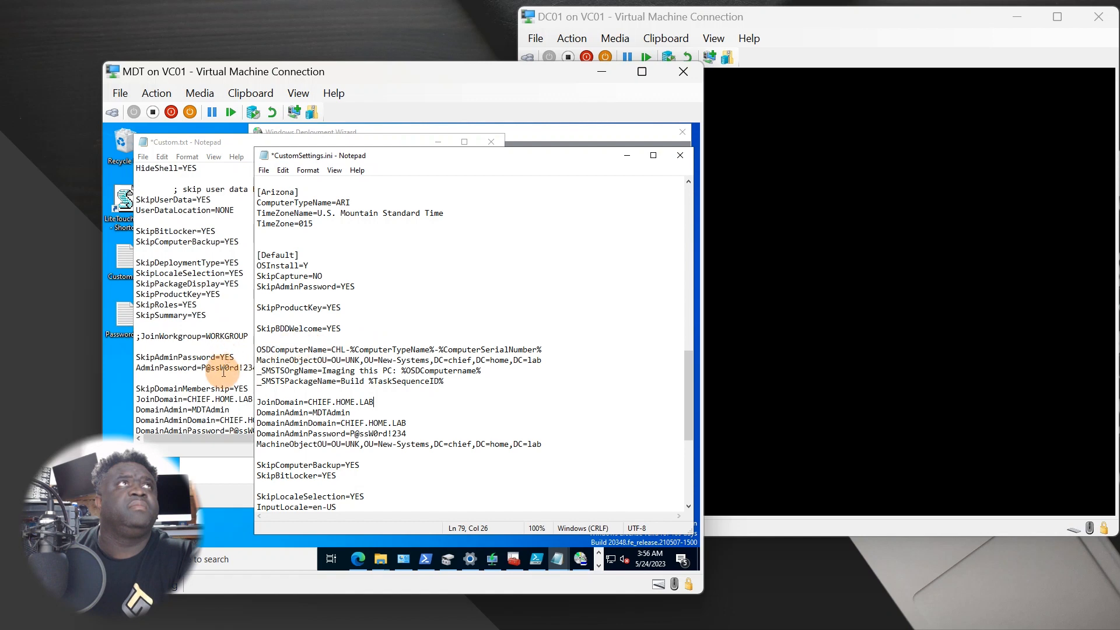
Step: Copy SkipDomainMembership=YES from Custom.txt to the line directly above JoinDomain in CustomSettings.ini and save the file
{"action": "left_click", "coordinate": [183, 404]}
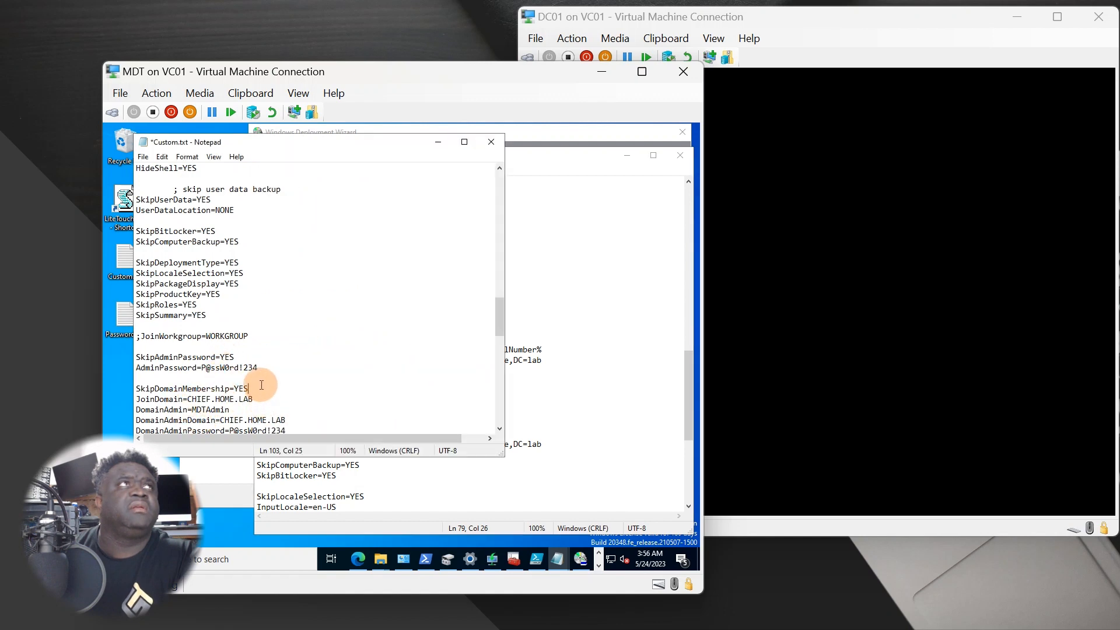
{"action": "left_click_drag", "start_coordinate": [250, 389], "coordinate": [101, 386]}
{"action": "key", "text": "ctrl+c"}
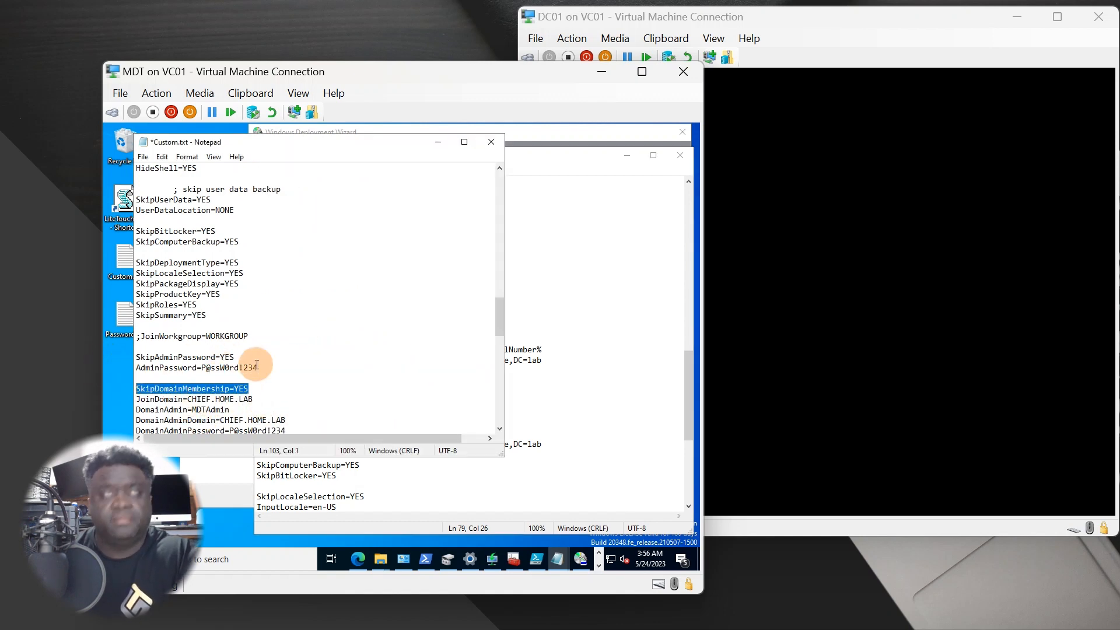
{"action": "left_click", "coordinate": [533, 434]}
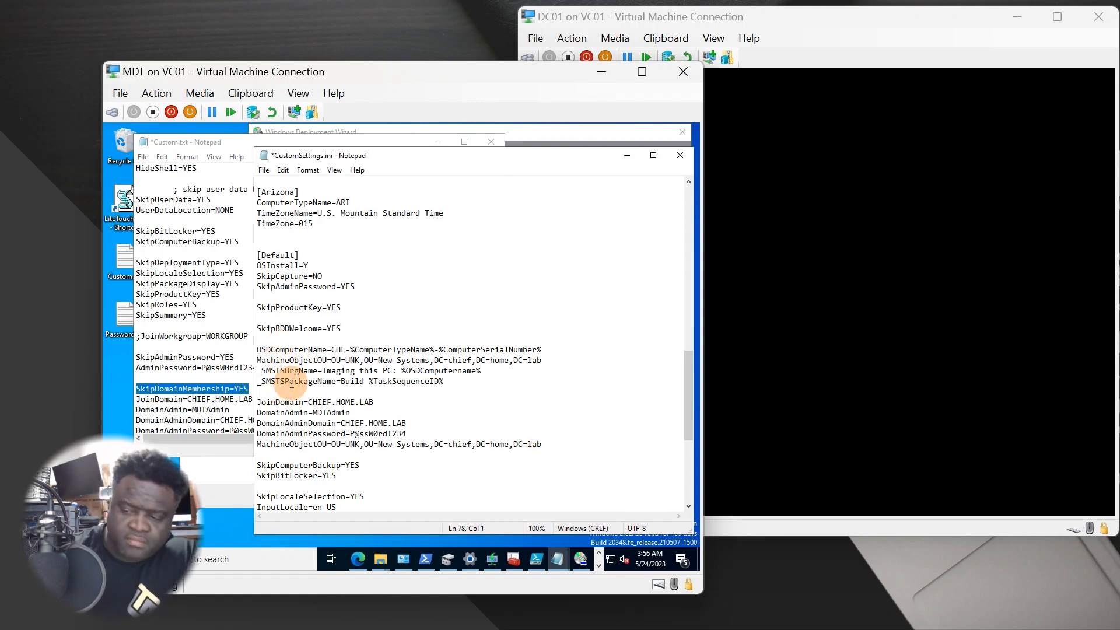
{"action": "key", "text": "Return"}
{"action": "key", "text": "ctrl+v"}
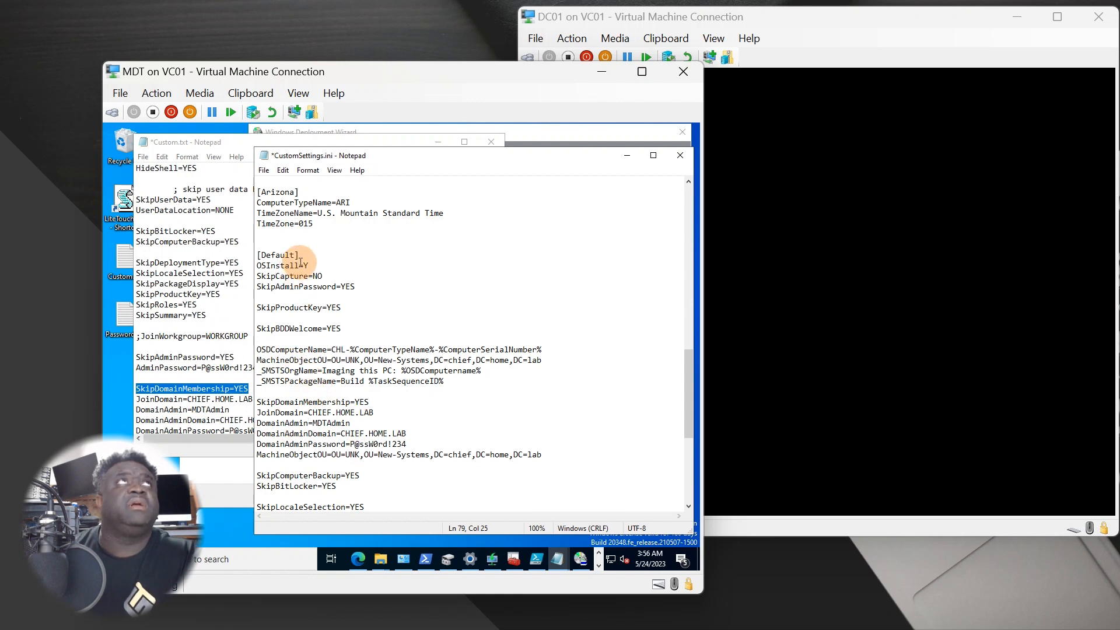
{"action": "left_click_drag", "start_coordinate": [268, 176], "coordinate": [269, 181]}
{"action": "left_click", "coordinate": [264, 170]}
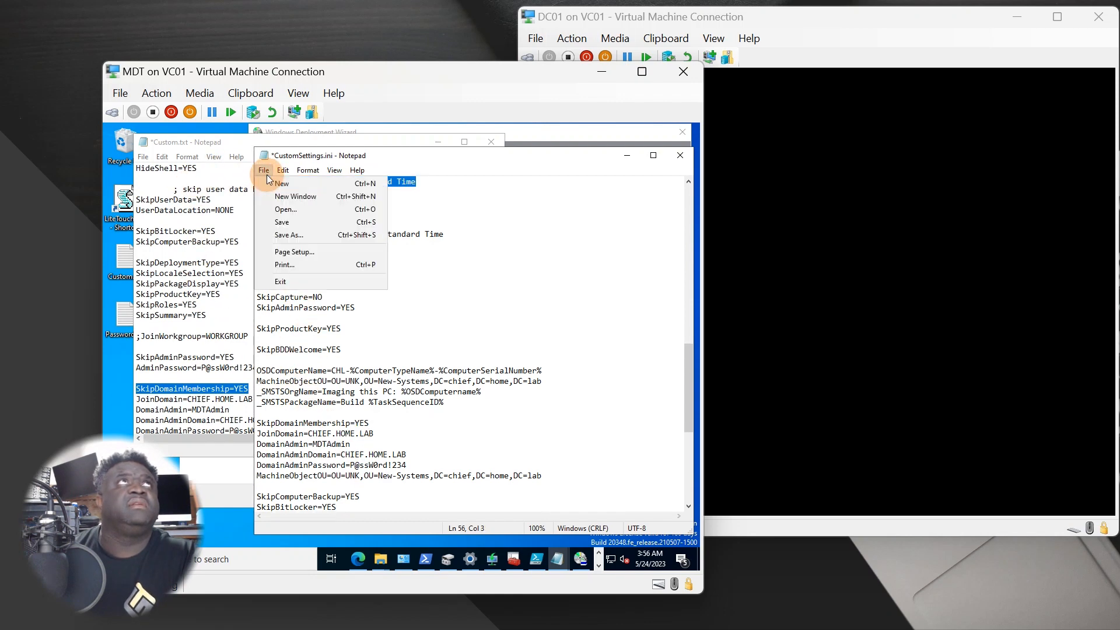
{"action": "left_click", "coordinate": [275, 231]}
{"action": "left_click", "coordinate": [412, 303]}
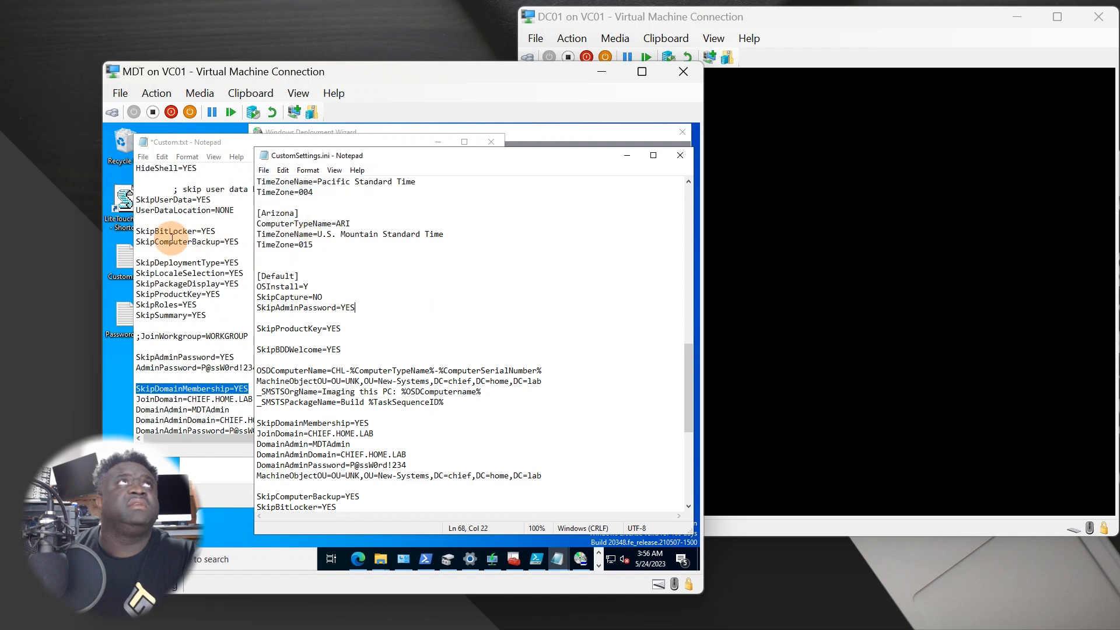
Step: Relaunch the LiteTouch deployment wizard with permission to make changes, ignoring the in-progress deployment, and move the wizard window slightly higher
{"action": "double_click", "coordinate": [119, 224]}
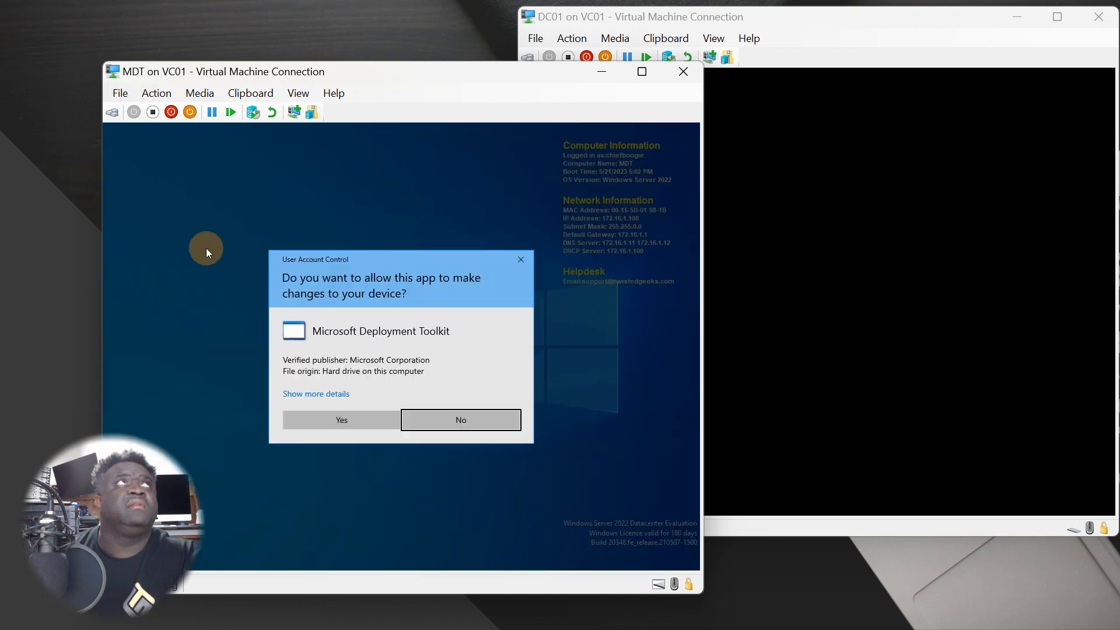
{"action": "left_click", "coordinate": [337, 418]}
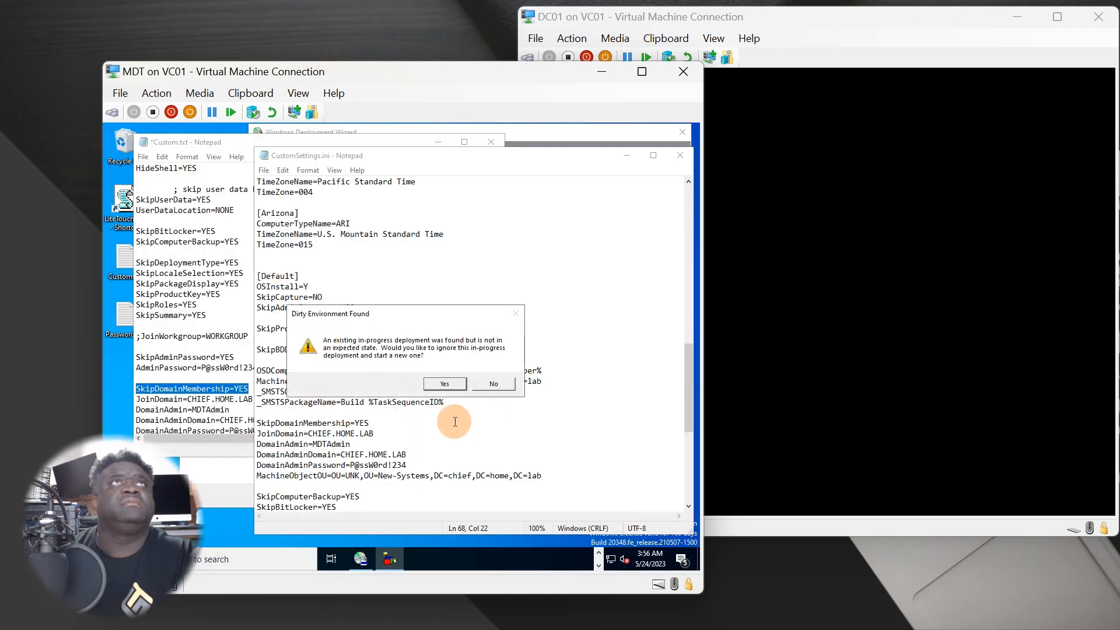
{"action": "left_click", "coordinate": [444, 384]}
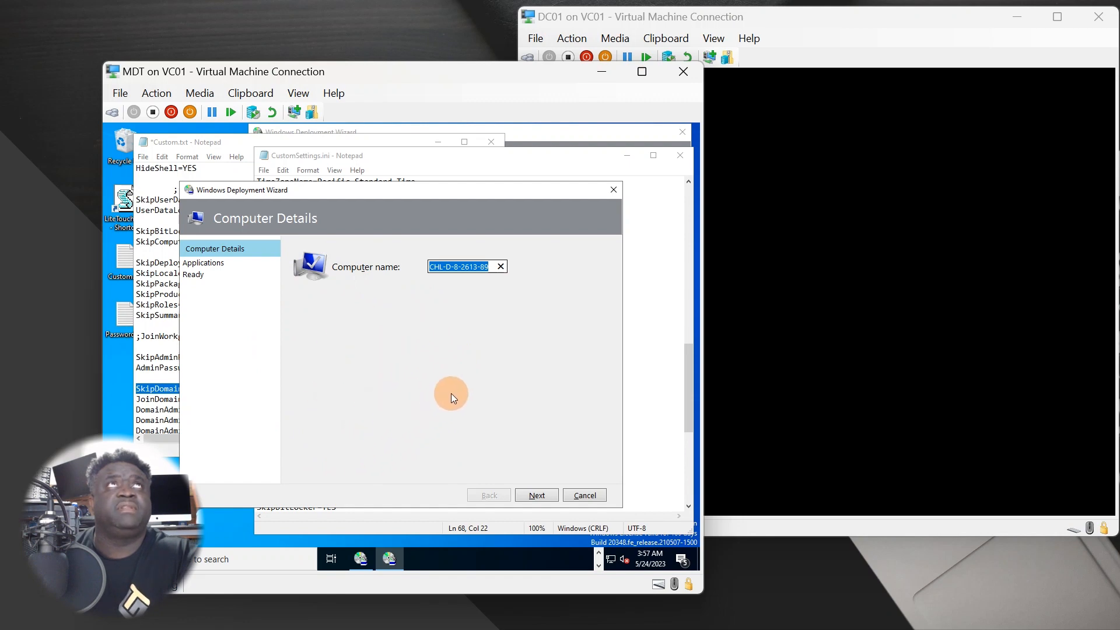
{"action": "left_click_drag", "start_coordinate": [468, 192], "coordinate": [459, 152]}
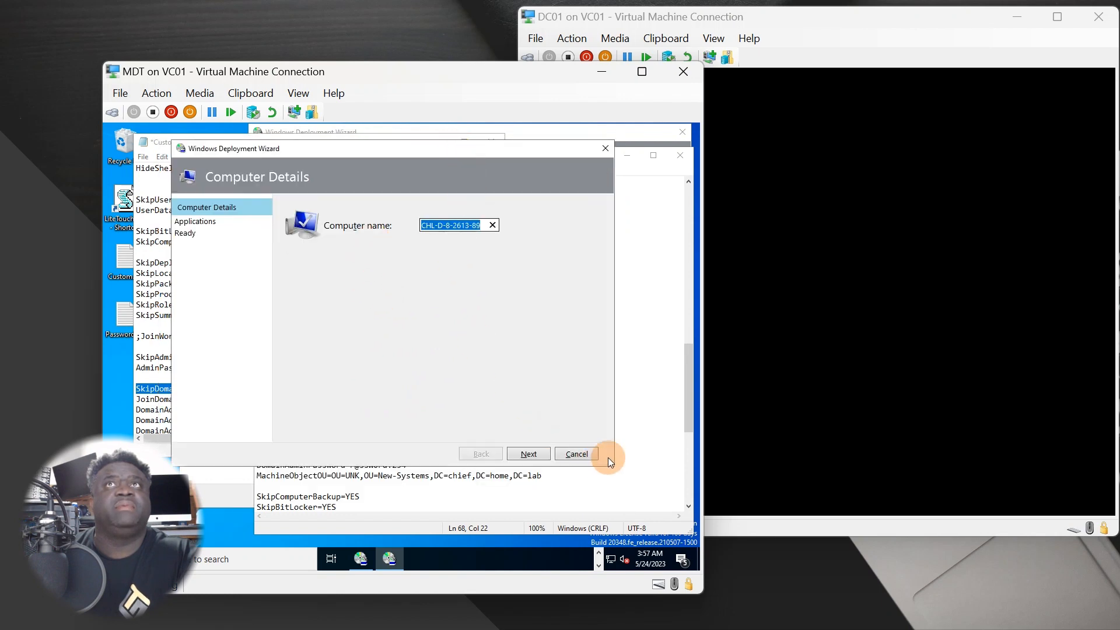
Step: Insert an empty line below SkipDomainMembership=YES in the Default section of CustomSettings.ini
{"action": "left_click", "coordinate": [641, 443]}
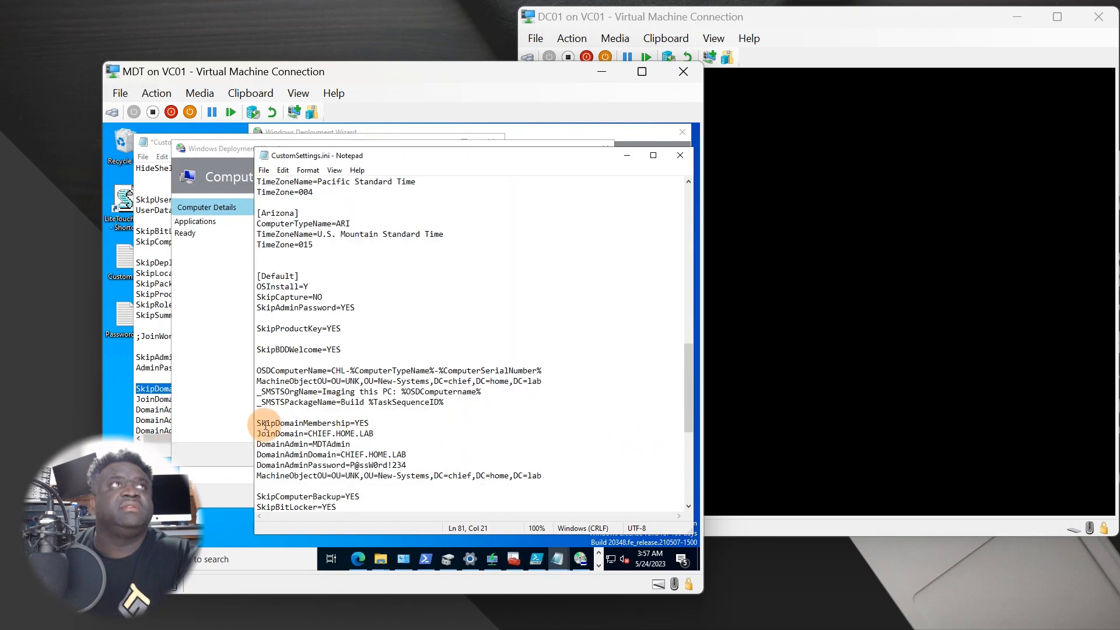
{"action": "left_click", "coordinate": [376, 423]}
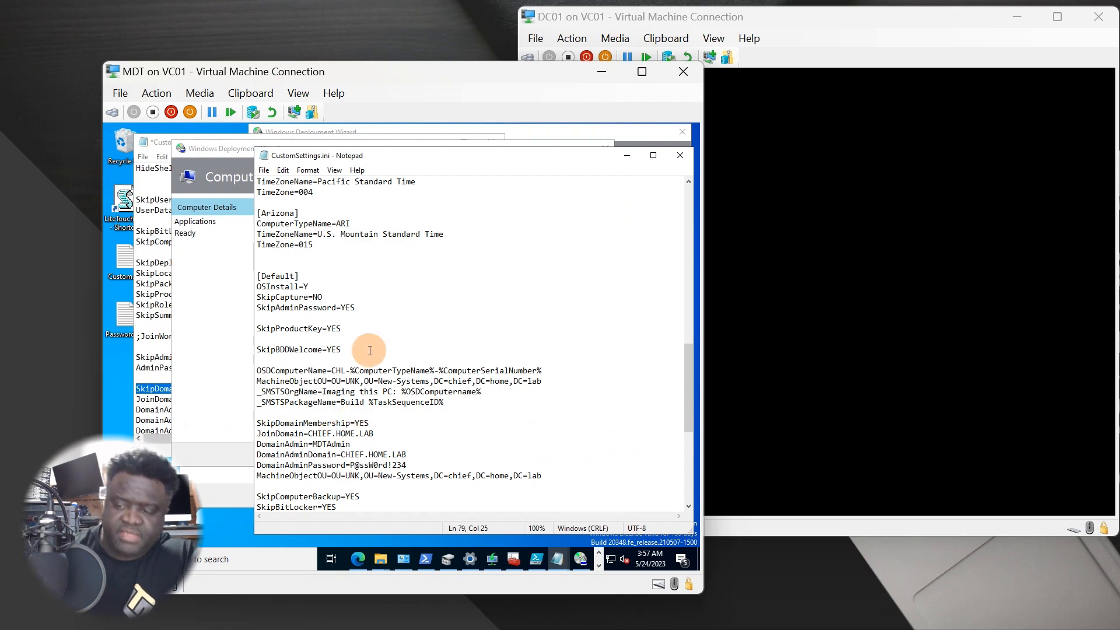
{"action": "key", "text": "Return"}
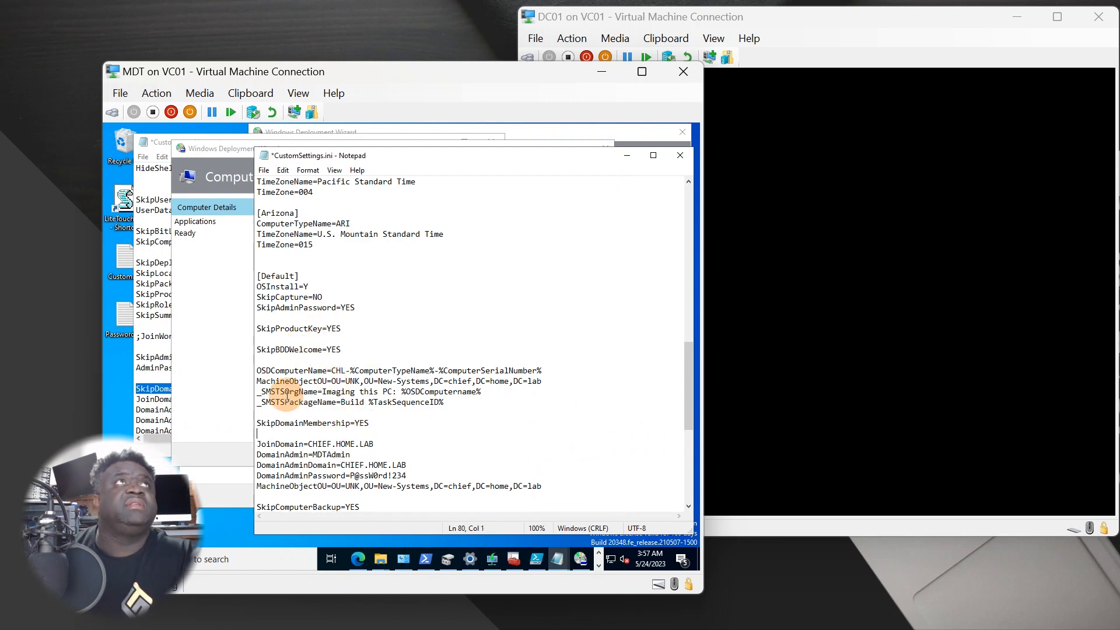
Step: Copy the SkipComputerName=YES line from Custom.txt into the empty line below SkipDomainMembership=YES in CustomSettings.ini
{"action": "left_click", "coordinate": [151, 357]}
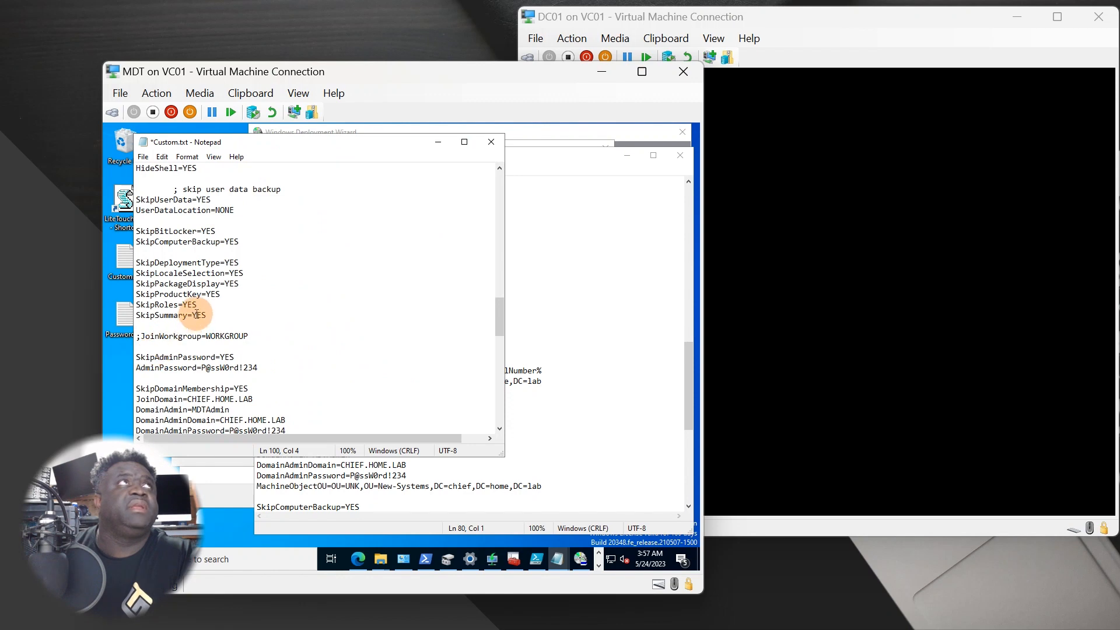
{"action": "scroll", "coordinate": [201, 304], "scroll_direction": "up", "scroll_amount": 2}
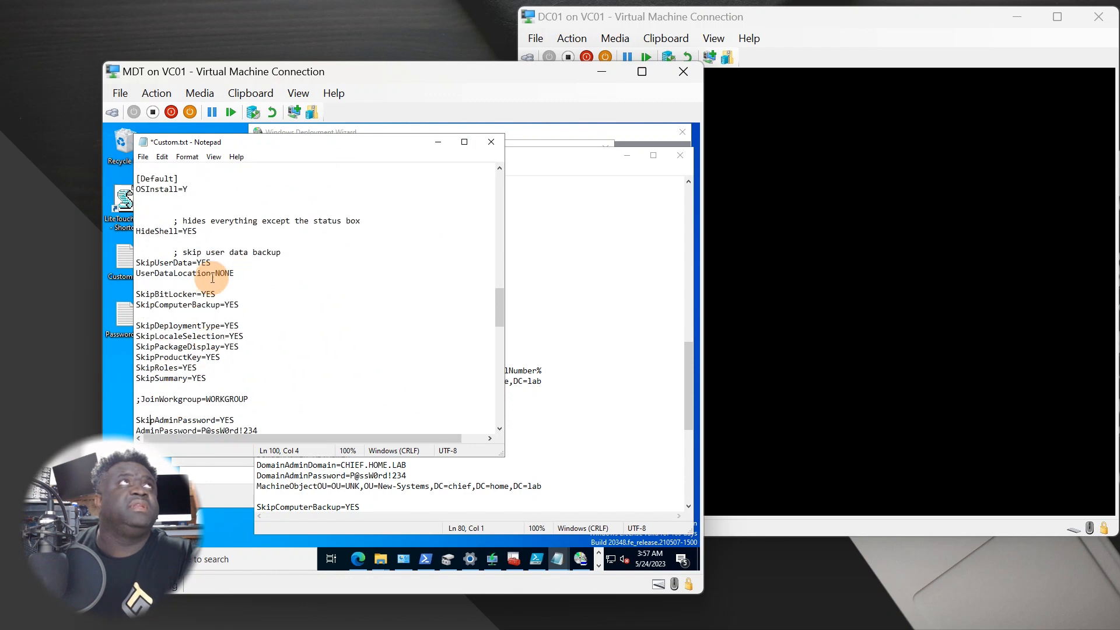
{"action": "scroll", "coordinate": [210, 284], "scroll_direction": "down", "scroll_amount": 1}
{"action": "scroll", "coordinate": [210, 285], "scroll_direction": "down", "scroll_amount": 4}
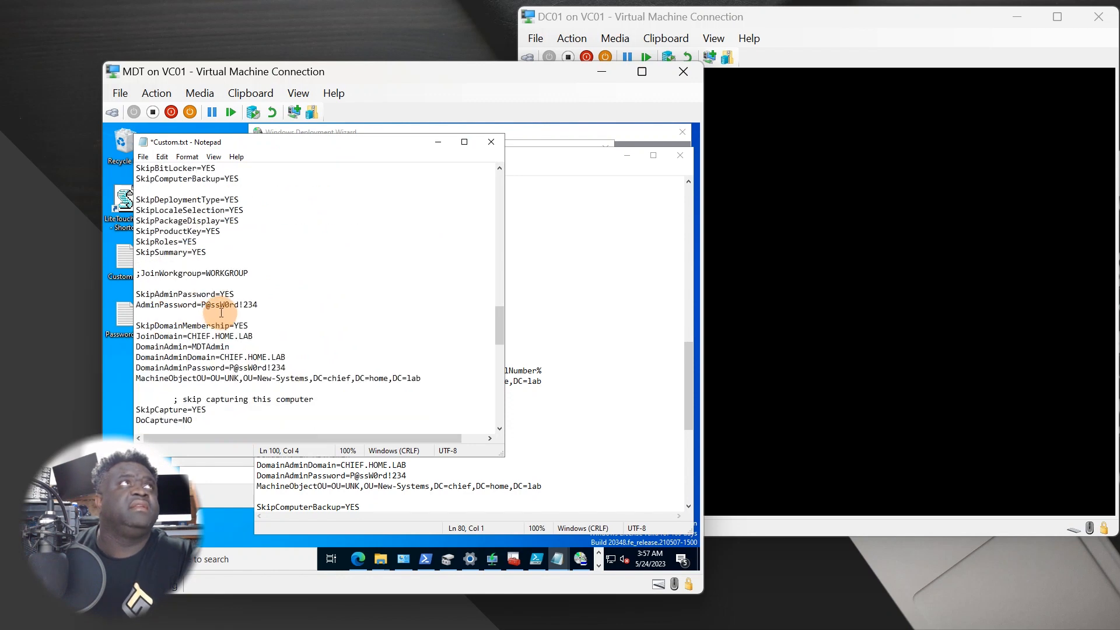
{"action": "scroll", "coordinate": [221, 314], "scroll_direction": "down", "scroll_amount": 5}
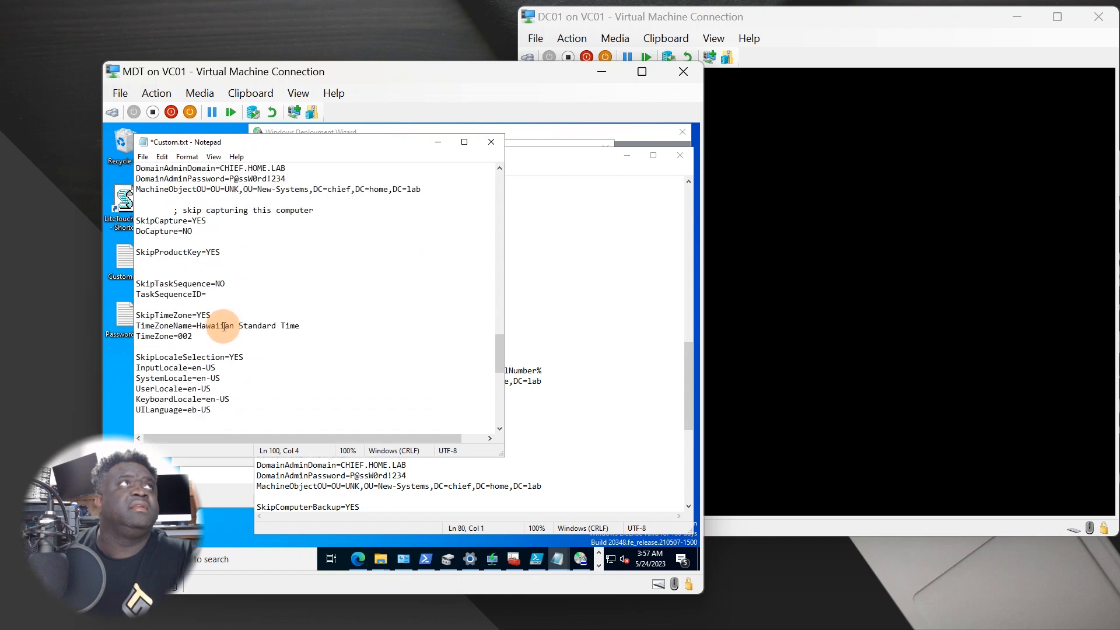
{"action": "scroll", "coordinate": [224, 327], "scroll_direction": "down", "scroll_amount": 3}
{"action": "left_click_drag", "start_coordinate": [229, 347], "coordinate": [130, 349]}
{"action": "key", "text": "ctrl+c"}
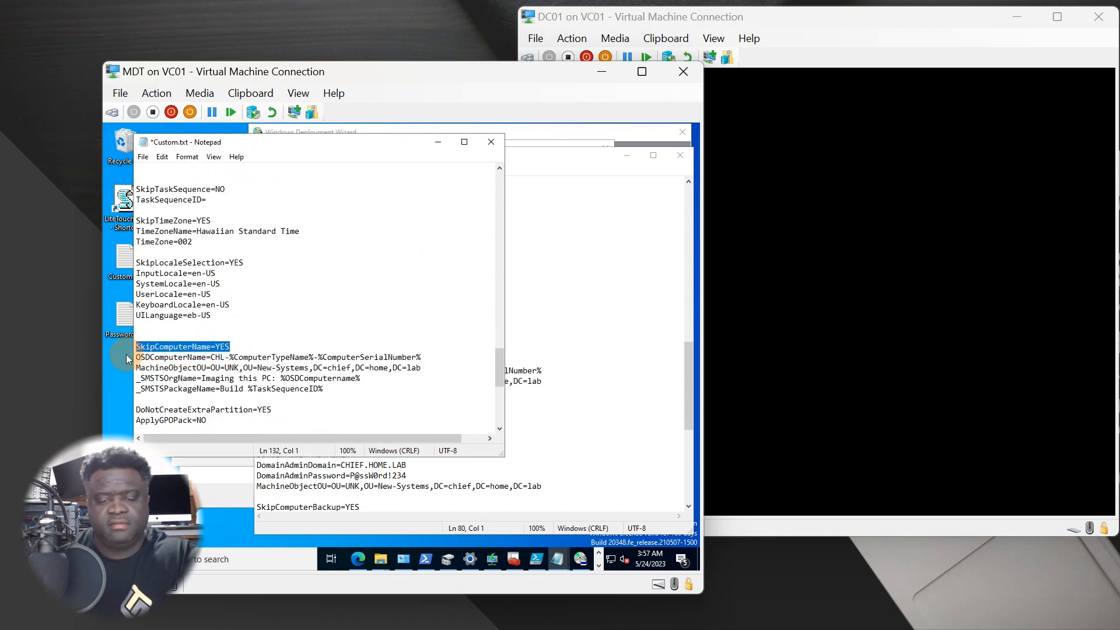
{"action": "left_click", "coordinate": [546, 455]}
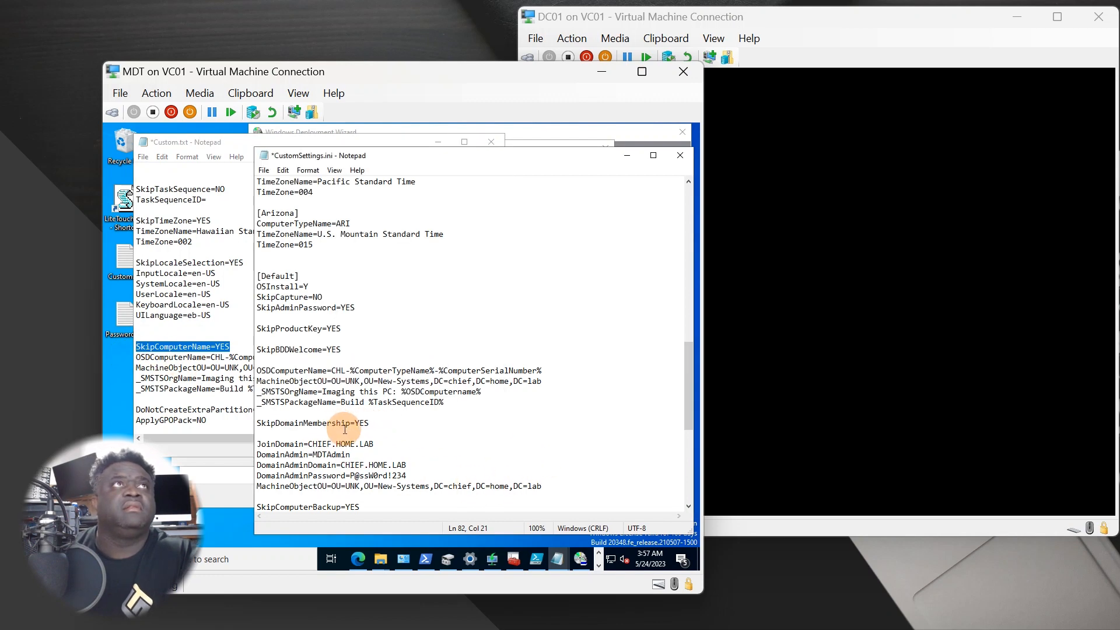
{"action": "key", "text": "ctrl+v"}
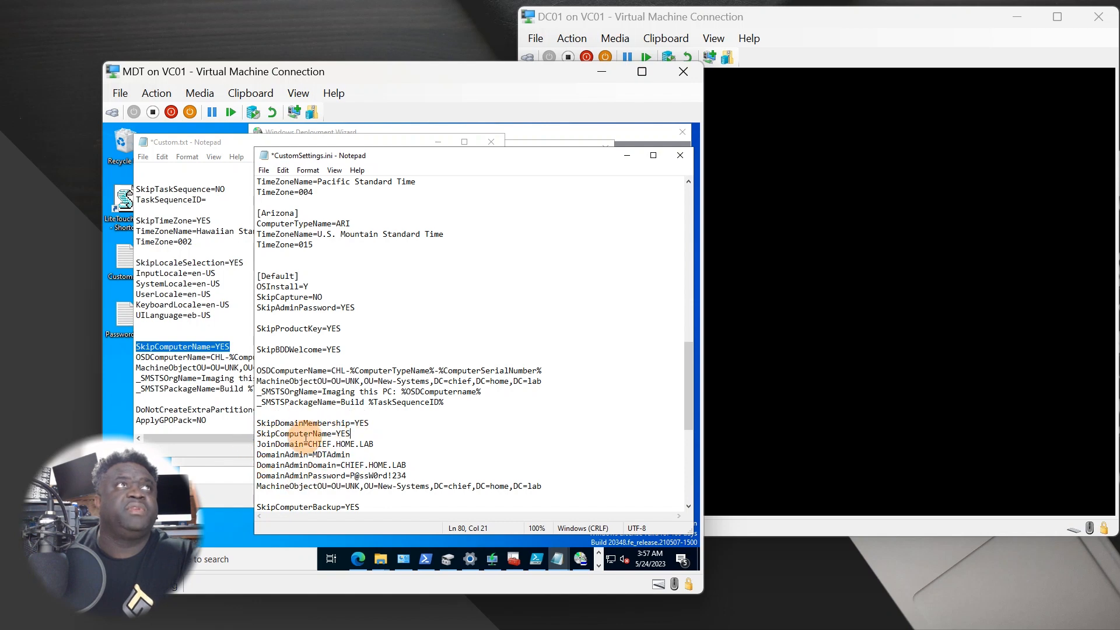
Step: Cancel all three open Windows Deployment Wizard windows and confirm each cancellation
{"action": "left_click", "coordinate": [328, 129]}
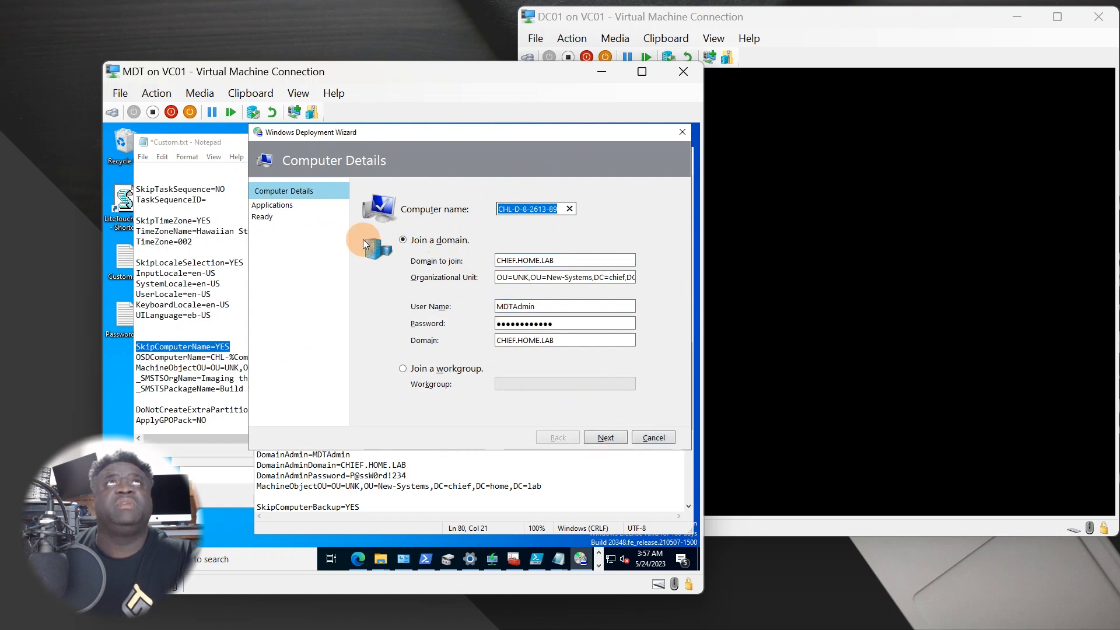
{"action": "left_click", "coordinate": [653, 437]}
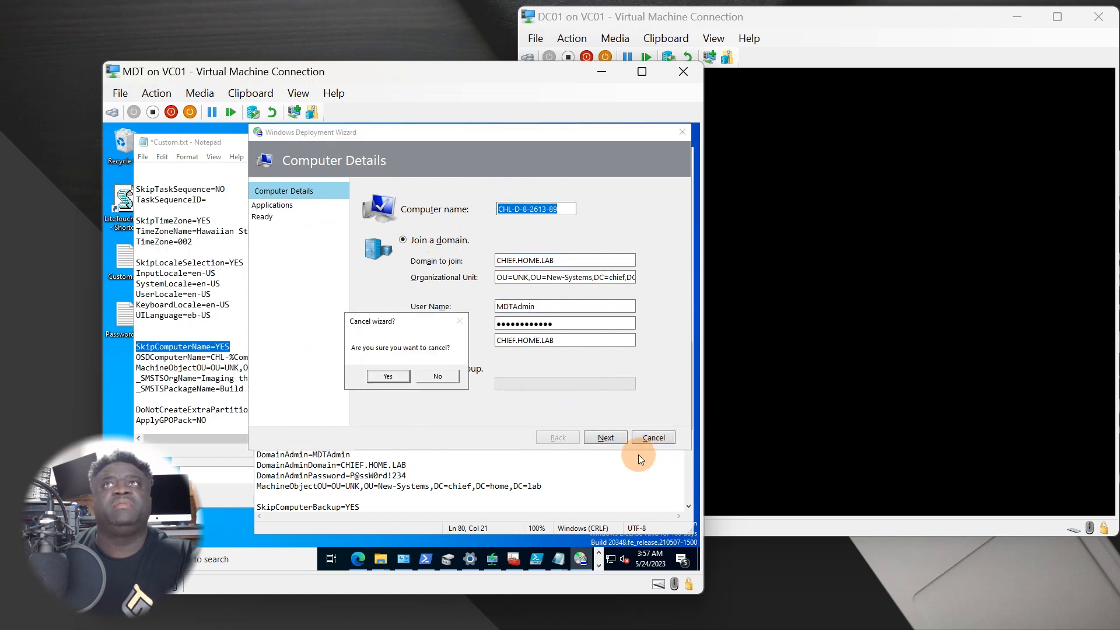
{"action": "left_click", "coordinate": [387, 378]}
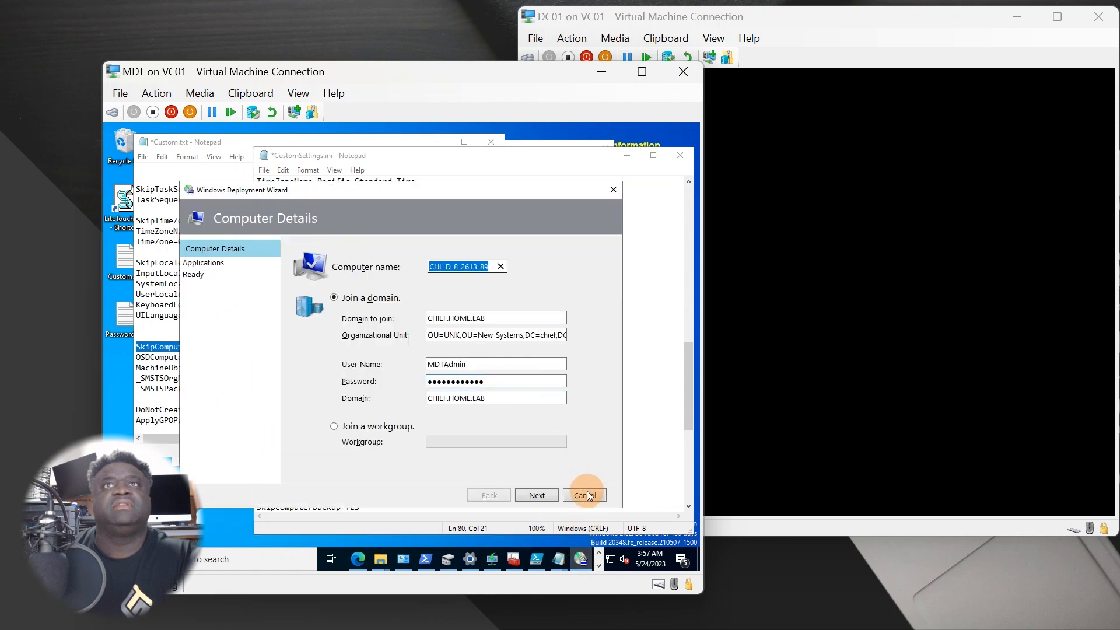
{"action": "left_click", "coordinate": [584, 496]}
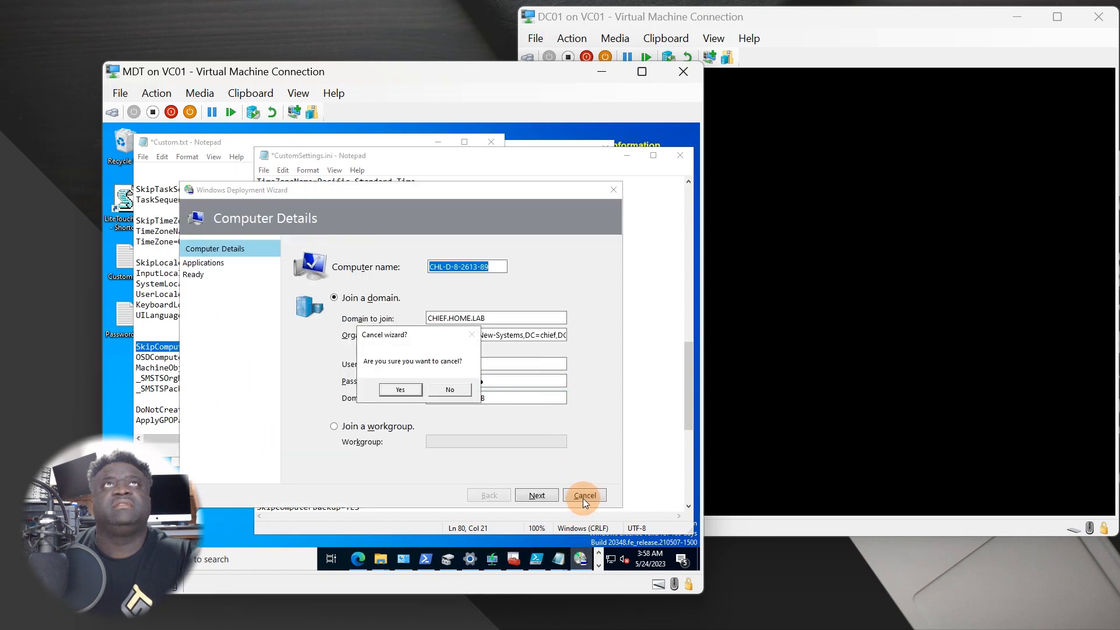
{"action": "left_click", "coordinate": [393, 389]}
{"action": "left_click", "coordinate": [588, 559]}
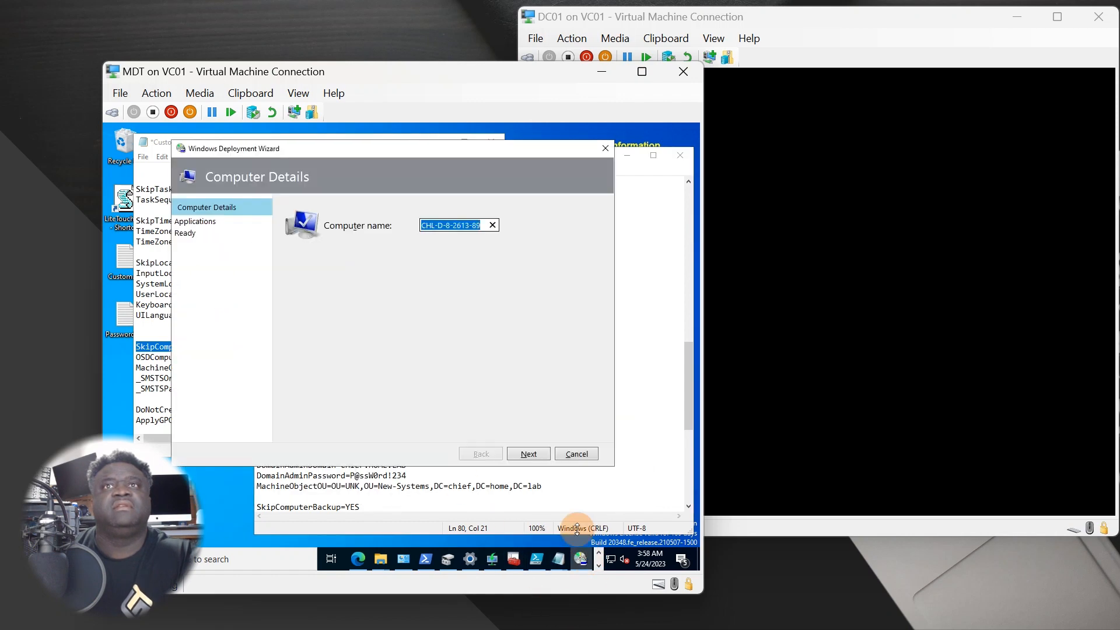
{"action": "left_click", "coordinate": [576, 453]}
{"action": "left_click", "coordinate": [414, 402]}
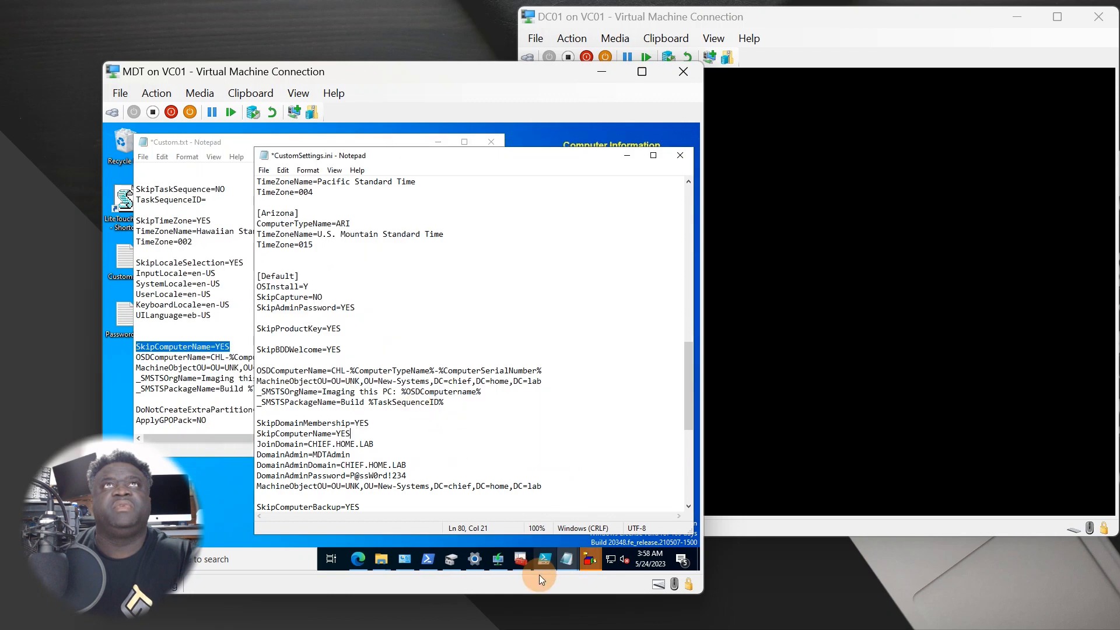
Step: Dismiss all the Wizard Error messages left by the cancelled deployment wizards
{"action": "left_click", "coordinate": [592, 555]}
{"action": "left_click", "coordinate": [560, 496]}
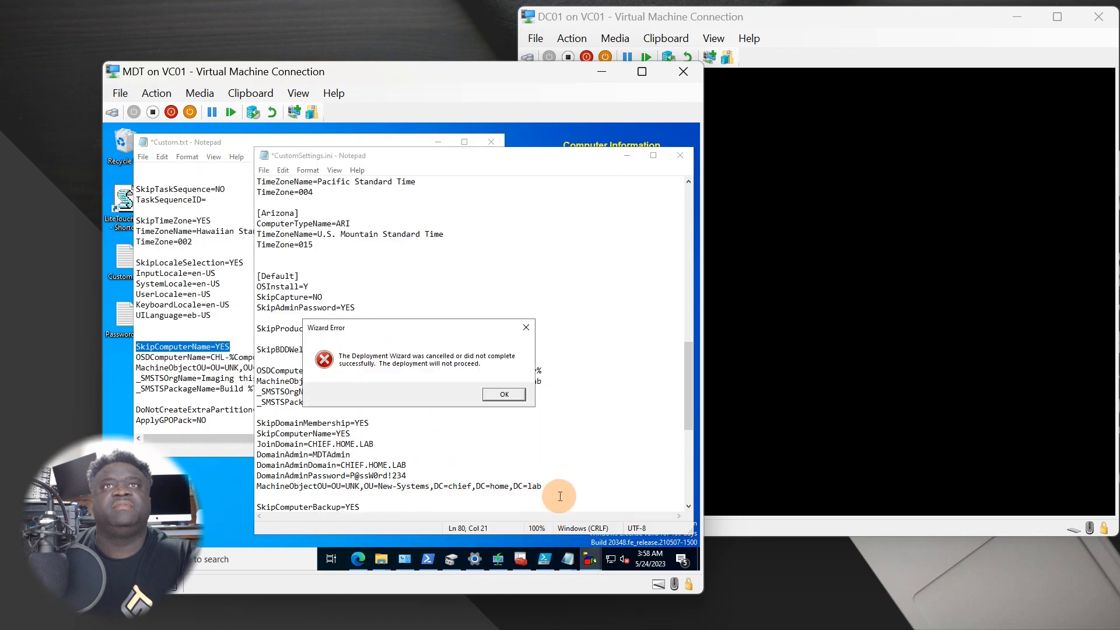
{"action": "left_click", "coordinate": [499, 396]}
{"action": "left_click", "coordinate": [589, 555]}
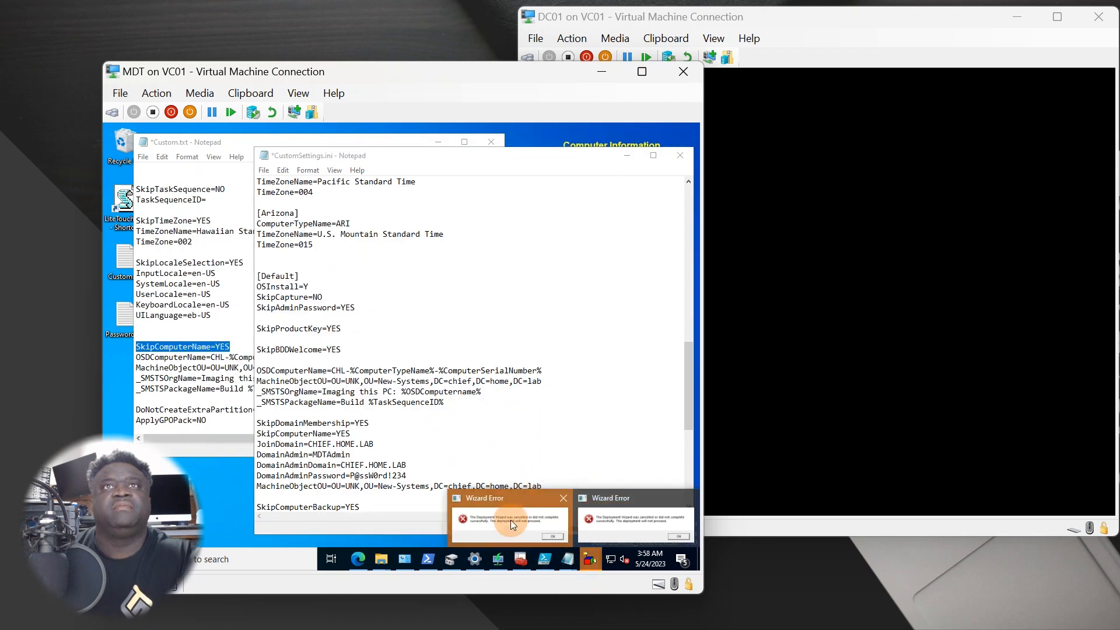
{"action": "left_click", "coordinate": [551, 540]}
{"action": "left_click", "coordinate": [493, 380]}
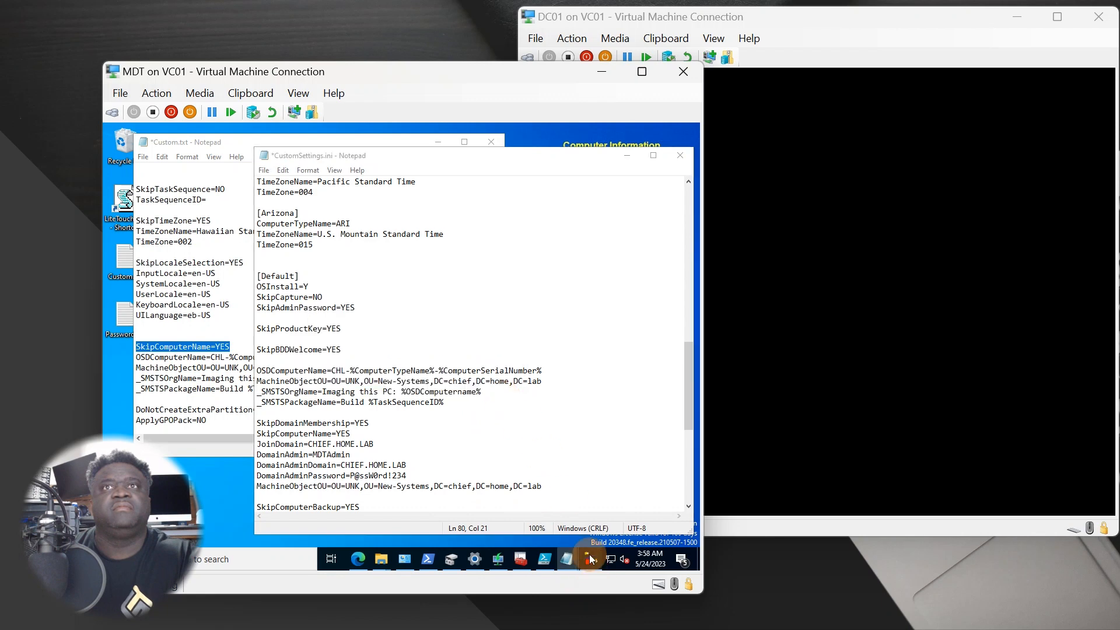
{"action": "left_click", "coordinate": [590, 559]}
{"action": "left_click", "coordinate": [505, 408]}
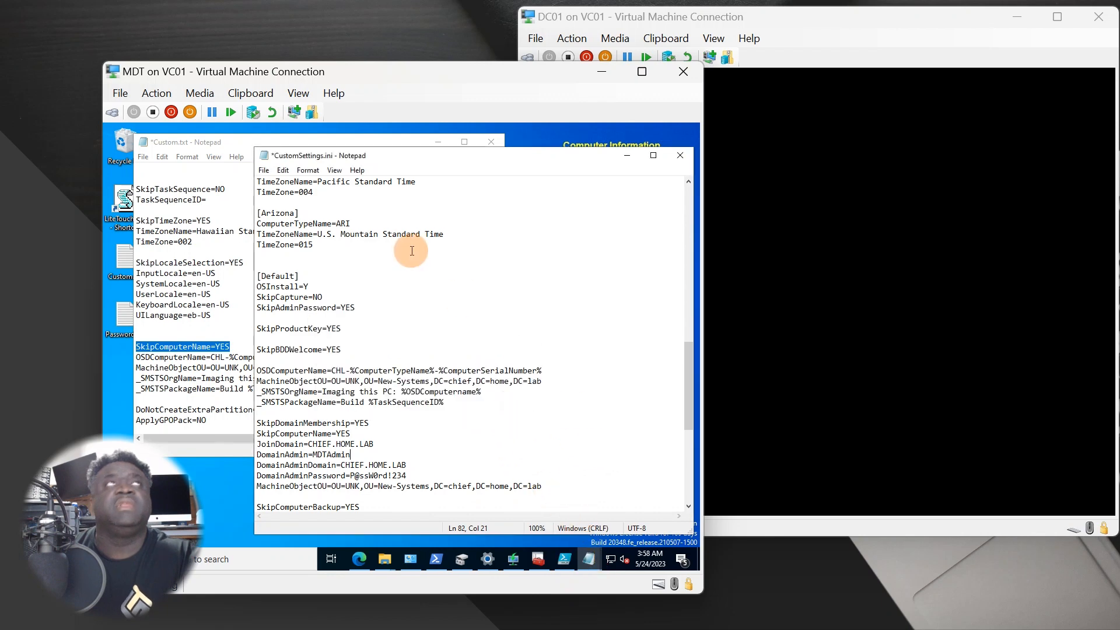
Step: Save the edited CustomSettings.ini file and look over its Default section
{"action": "left_click_drag", "start_coordinate": [396, 307], "coordinate": [256, 307]}
{"action": "left_click", "coordinate": [266, 170]}
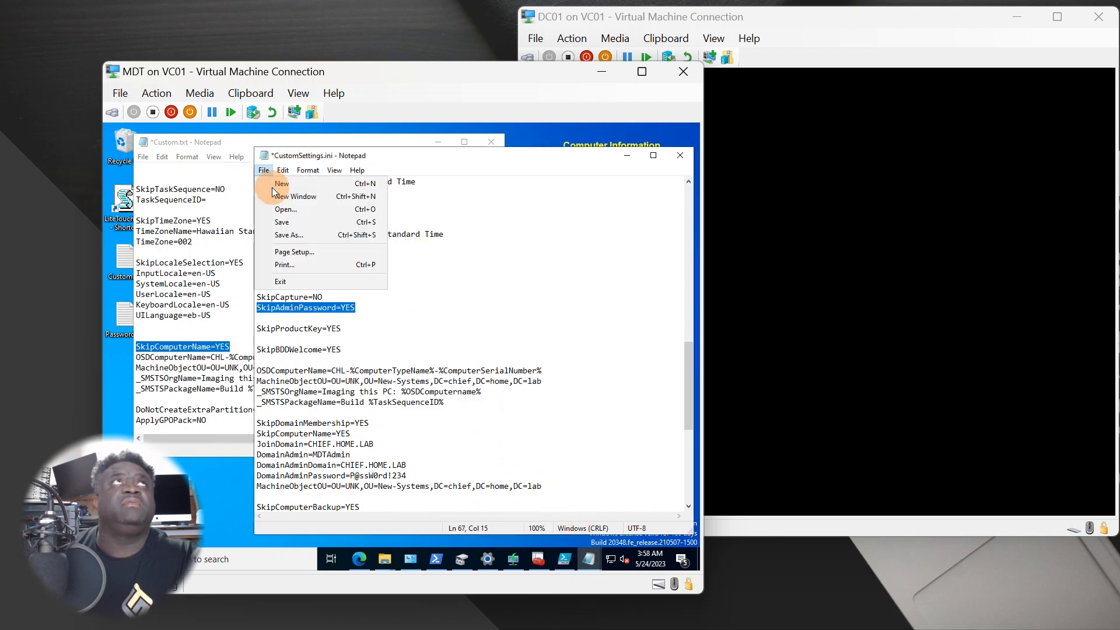
{"action": "left_click", "coordinate": [282, 221]}
{"action": "left_click", "coordinate": [507, 361]}
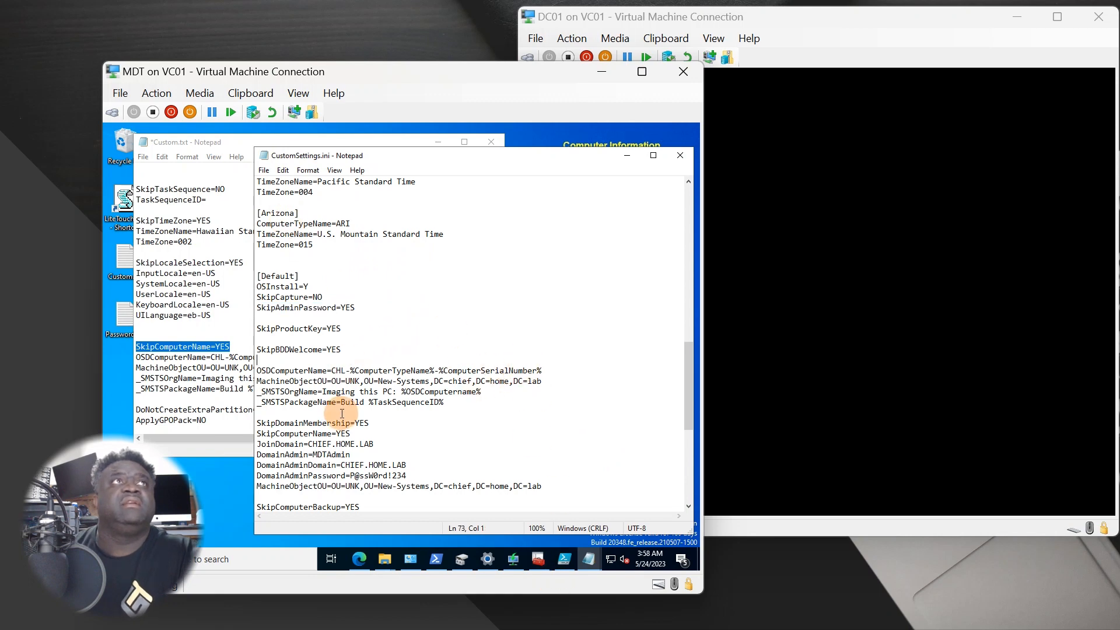
{"action": "scroll", "coordinate": [354, 404], "scroll_direction": "down", "scroll_amount": 3}
{"action": "scroll", "coordinate": [357, 403], "scroll_direction": "up", "scroll_amount": 2}
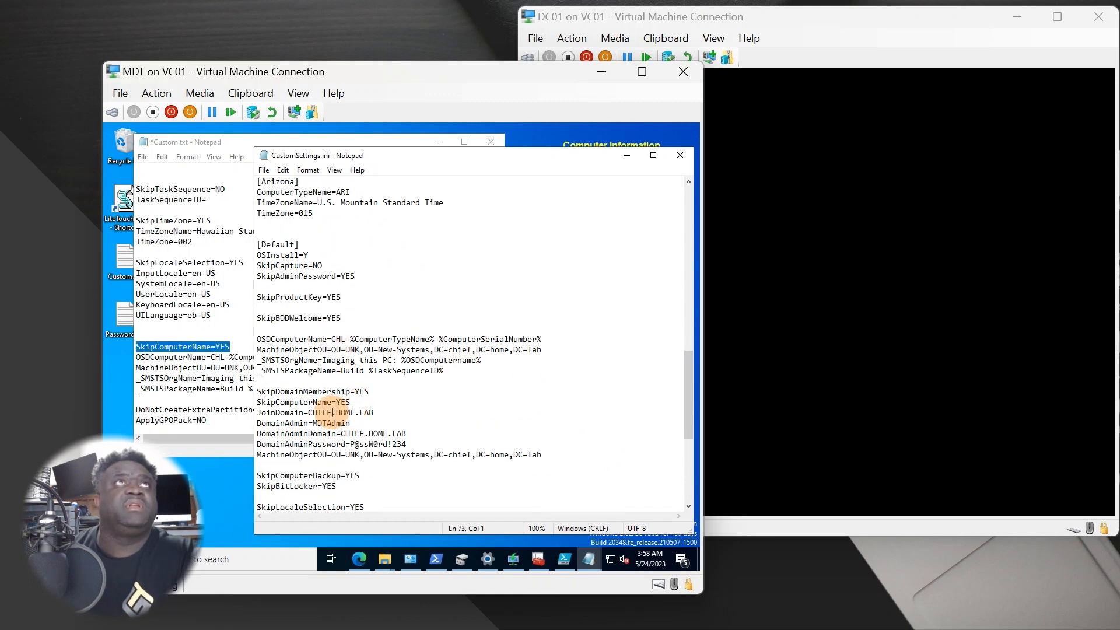
Step: Launch the LiteTouch desktop shortcut to check which pages the Windows Deployment Wizard still shows
{"action": "double_click", "coordinate": [125, 203]}
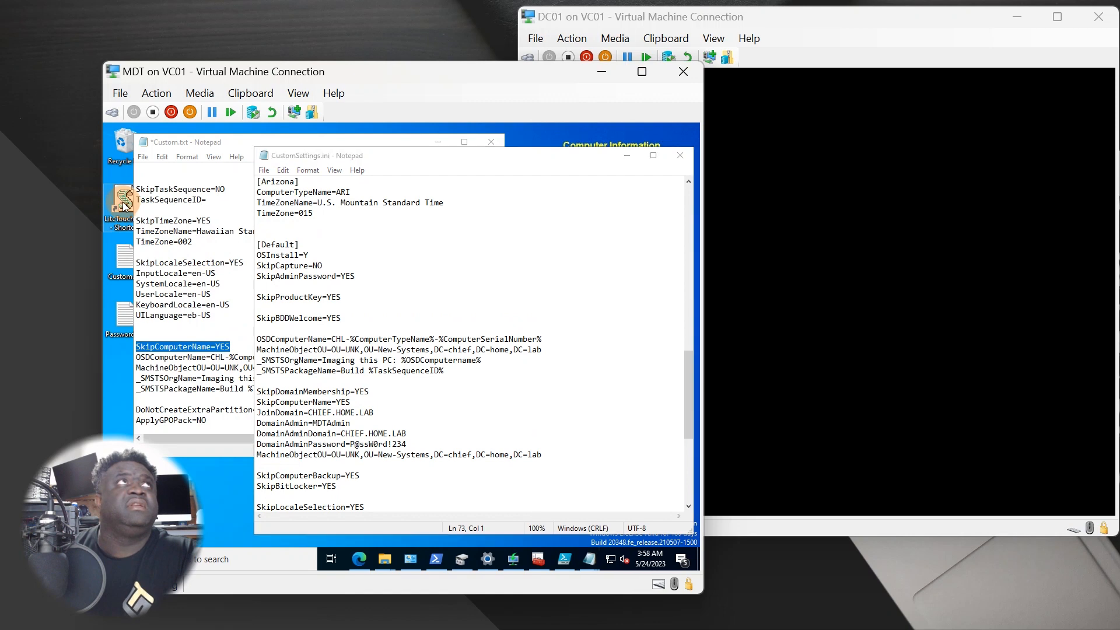
{"action": "left_click", "coordinate": [336, 420]}
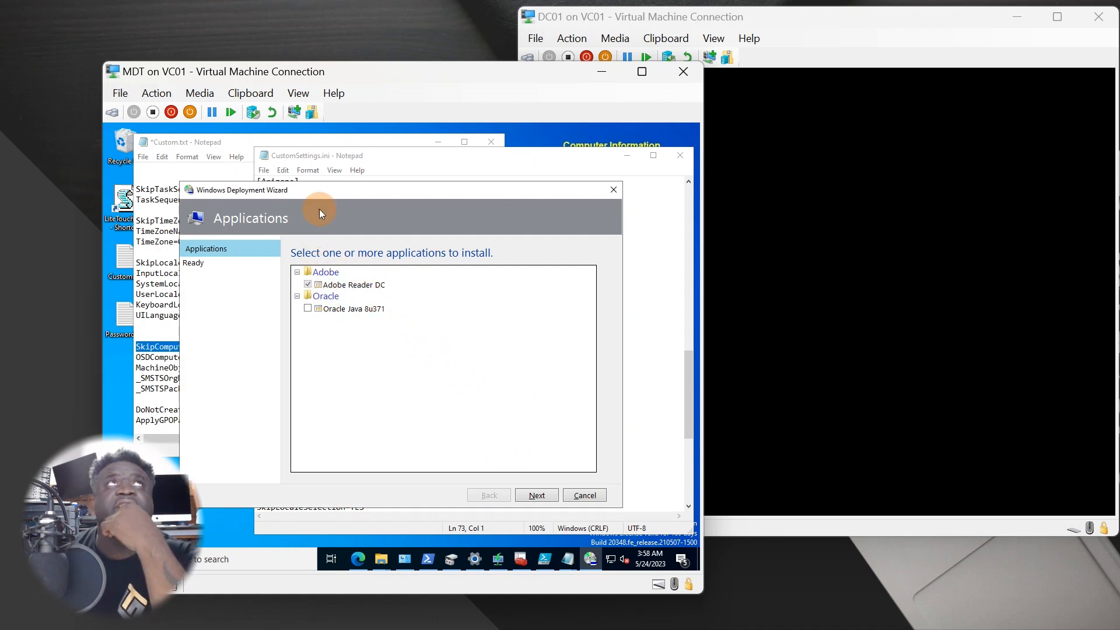
{"action": "left_click_drag", "start_coordinate": [316, 191], "coordinate": [351, 183]}
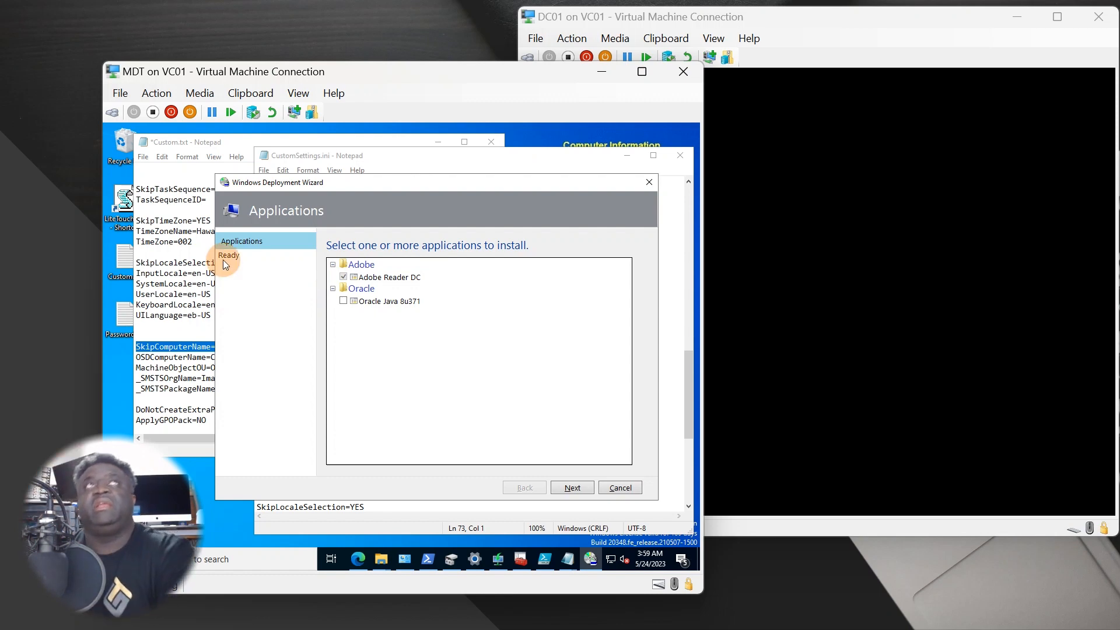
Step: Cancel the Windows Deployment Wizard from its Applications page and dismiss the resulting error message
{"action": "left_click", "coordinate": [618, 489]}
{"action": "key", "text": "Return"}
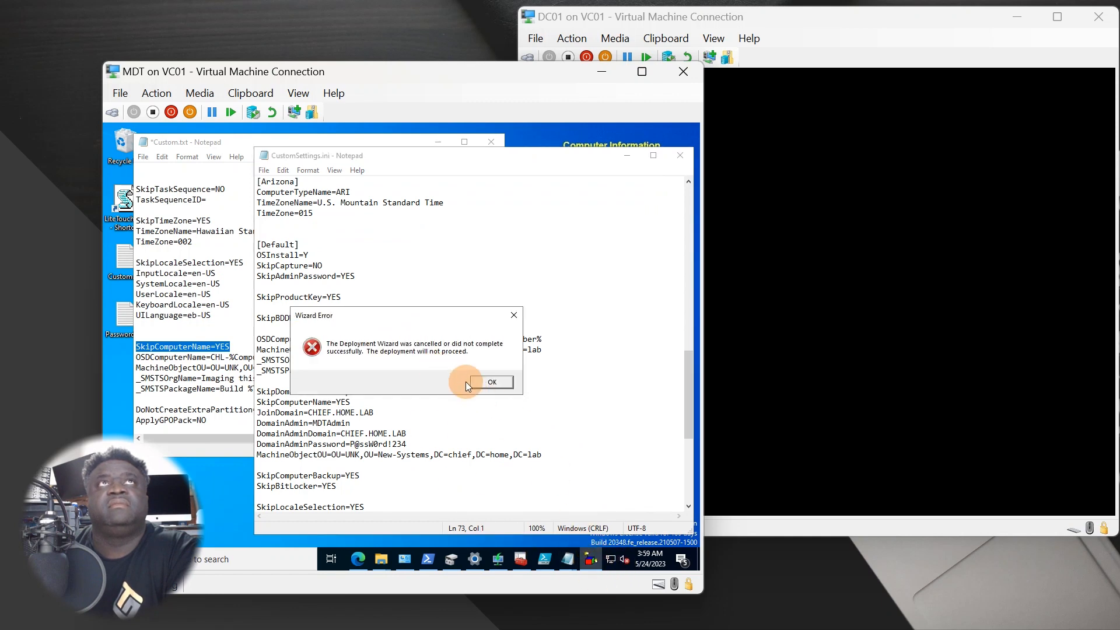
{"action": "left_click", "coordinate": [491, 382]}
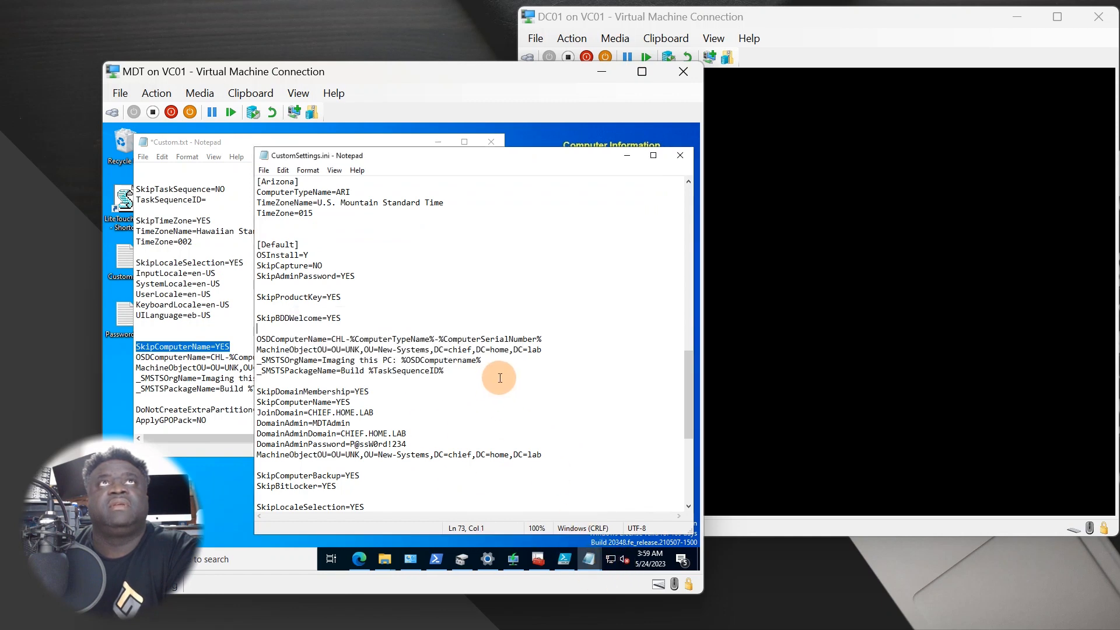
Step: Remove the blank lines directly above and below SkipProductKey=YES in CustomSettings.ini
{"action": "left_click", "coordinate": [539, 391]}
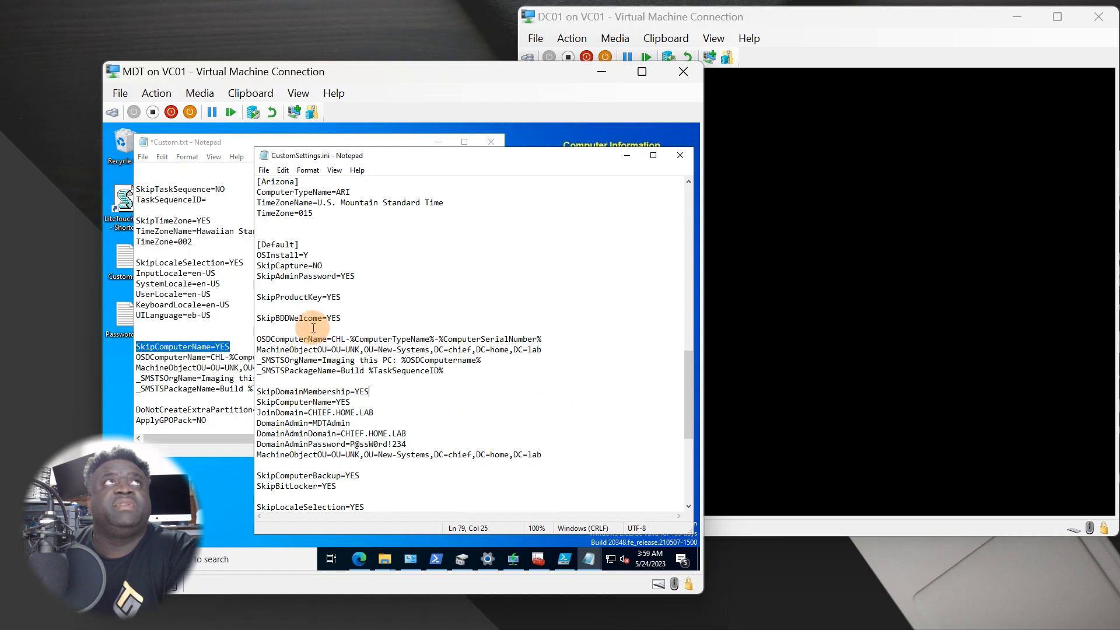
{"action": "left_click", "coordinate": [280, 306]}
{"action": "key", "text": "Delete"}
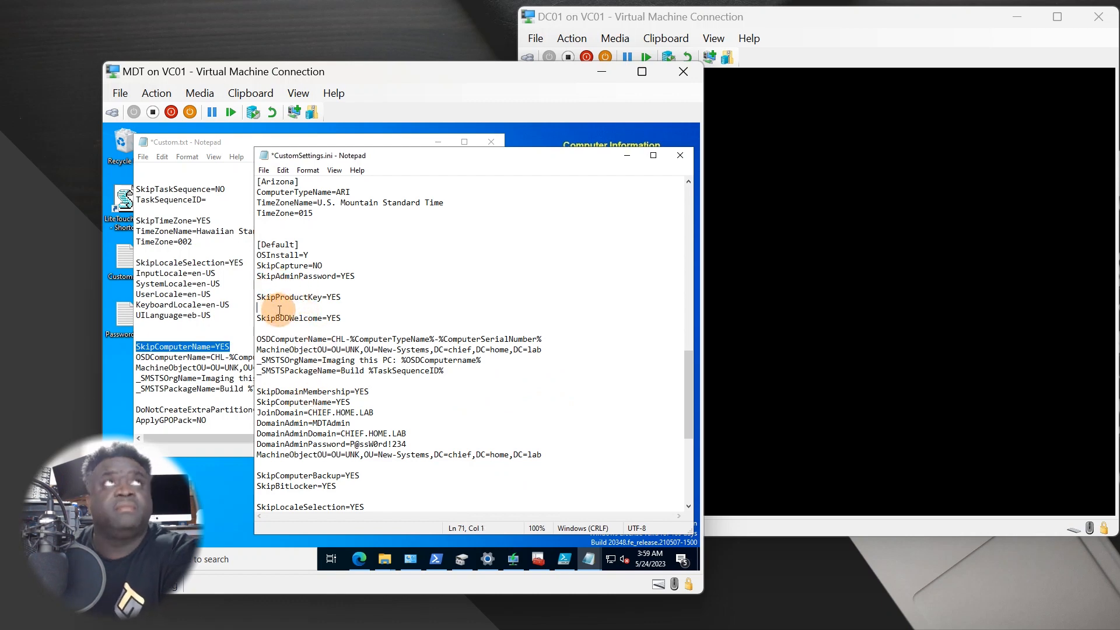
{"action": "key", "text": "Delete"}
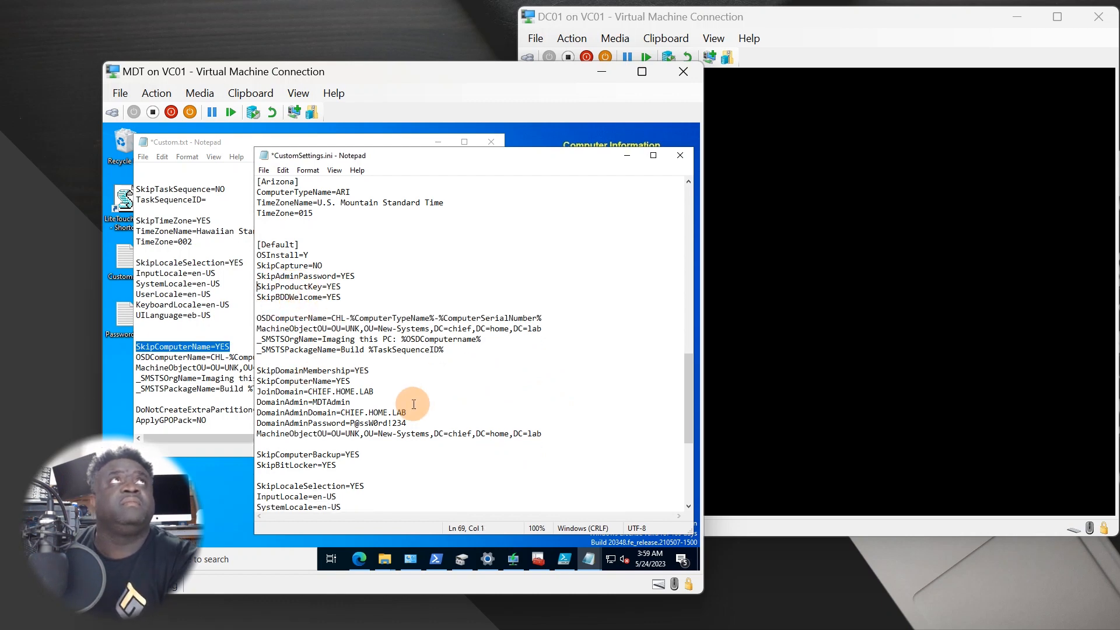
{"action": "scroll", "coordinate": [414, 452], "scroll_direction": "down", "scroll_amount": 5}
{"action": "scroll", "coordinate": [409, 443], "scroll_direction": "down", "scroll_amount": 2}
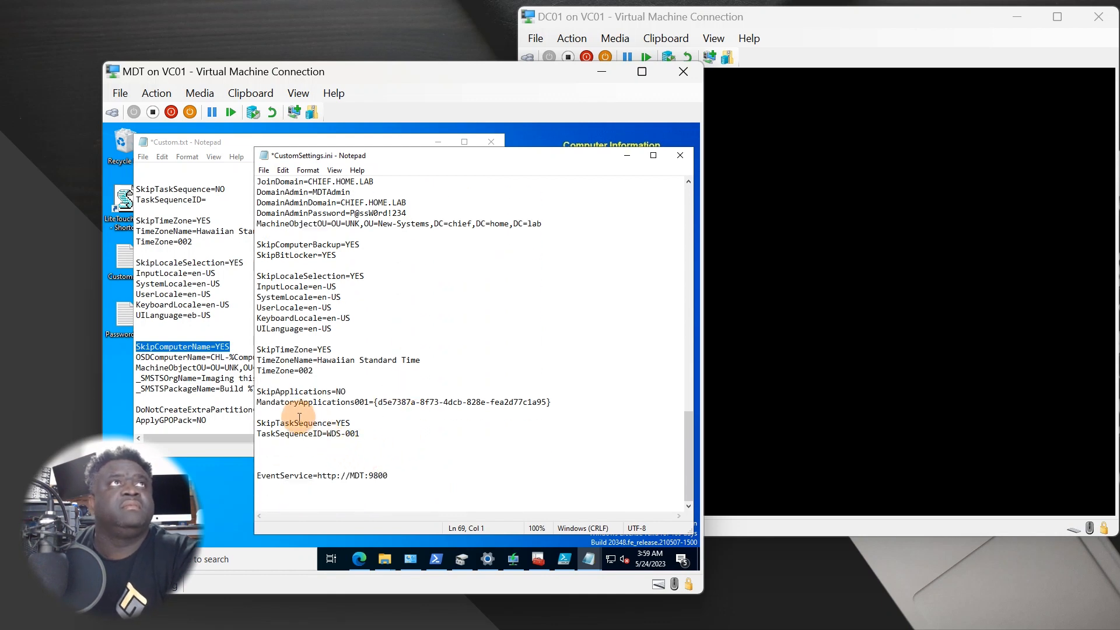
{"action": "left_click", "coordinate": [203, 387]}
{"action": "left_click", "coordinate": [558, 375]}
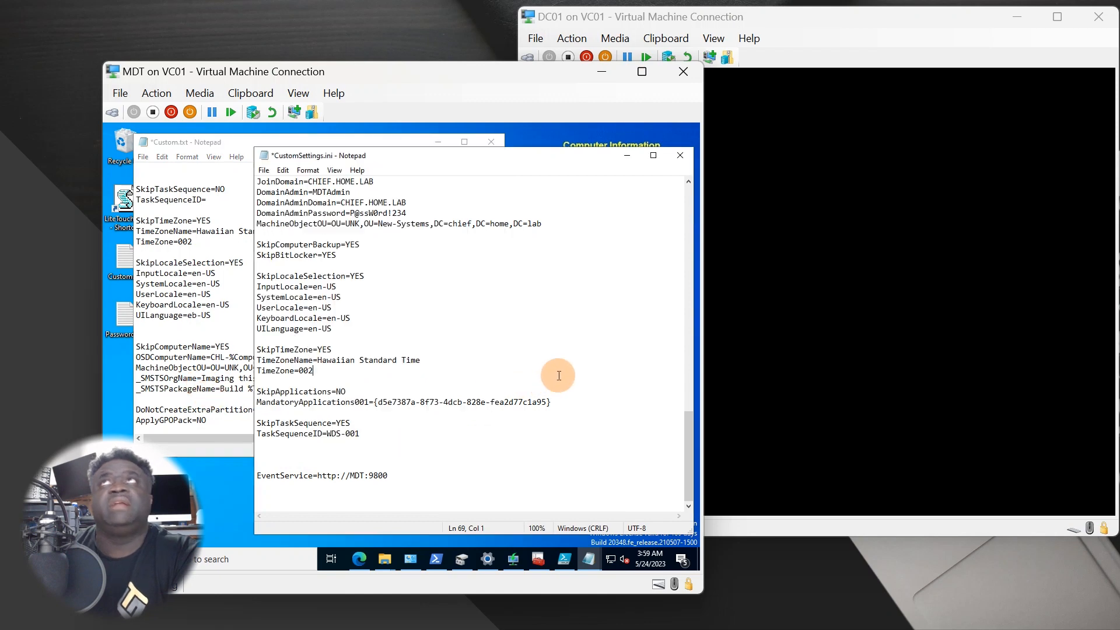
Step: Switch from the virtual machine connections to Hyper-V Manager's list of virtual machines on VC01
{"action": "left_click", "coordinate": [814, 226]}
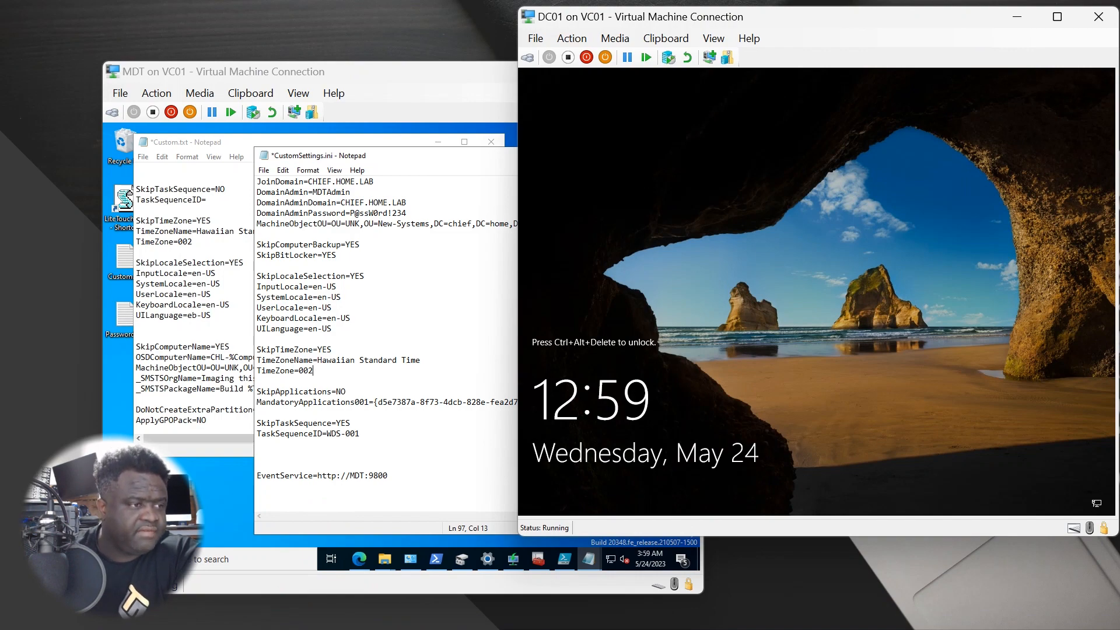
{"action": "key", "text": "alt+Tab"}
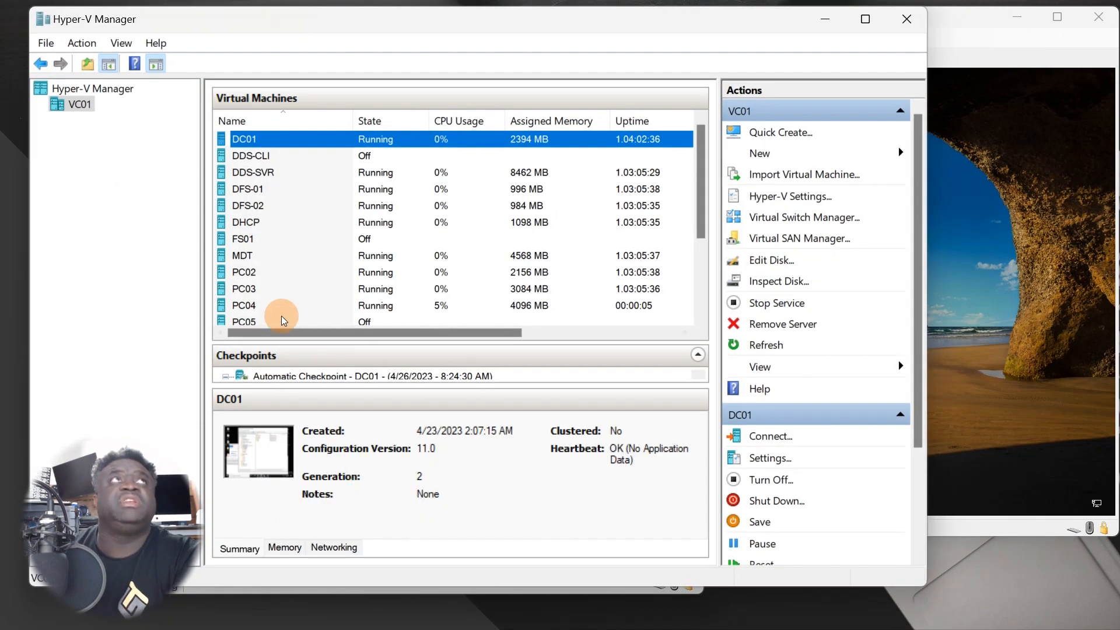
Step: Open a connection window to the PC05 virtual machine and put Hyper-V Manager out of the way
{"action": "scroll", "coordinate": [271, 300], "scroll_direction": "down", "scroll_amount": 2}
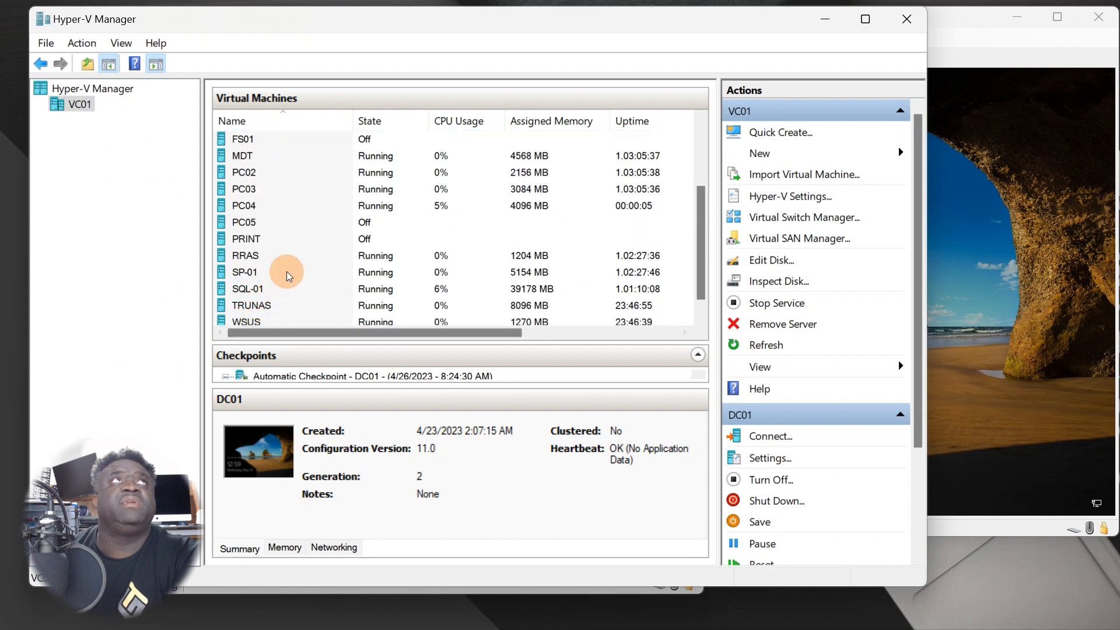
{"action": "left_click", "coordinate": [282, 228]}
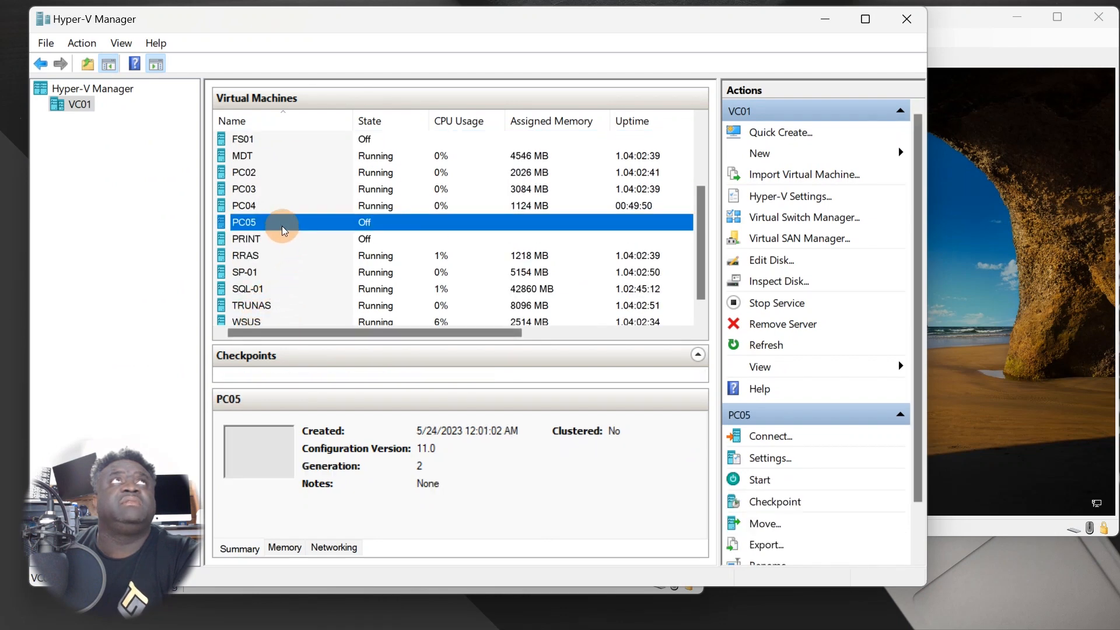
{"action": "double_click", "coordinate": [282, 229]}
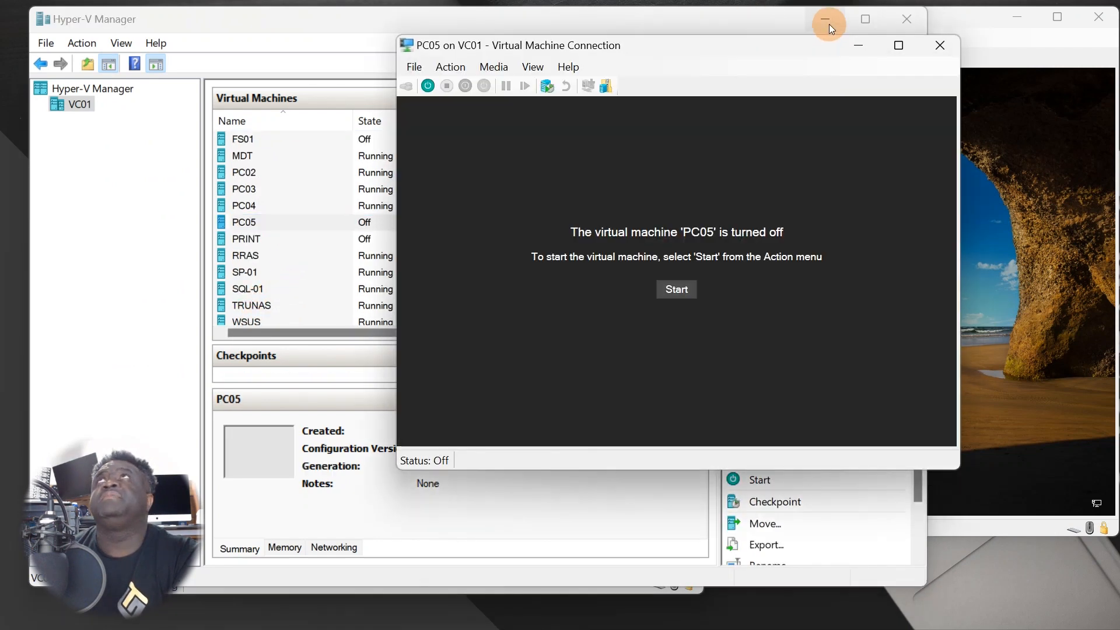
{"action": "left_click", "coordinate": [828, 23]}
{"action": "left_click_drag", "start_coordinate": [737, 53], "coordinate": [885, 156]}
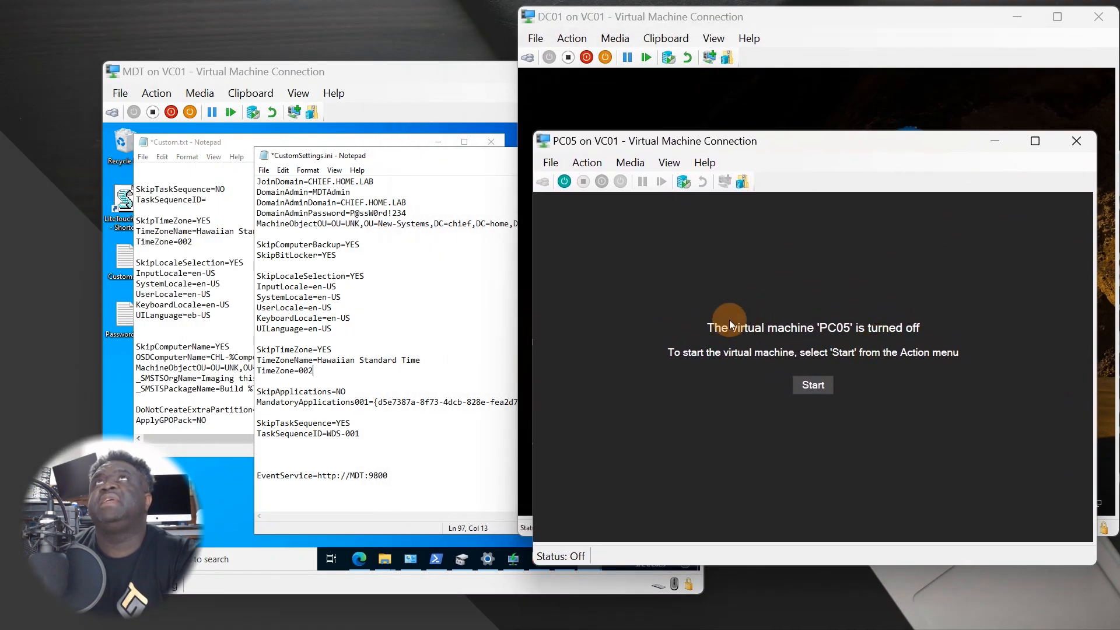
Step: Start PC05 and boot it from the network boot service to the Microsoft Deployment Toolkit Welcome page
{"action": "left_click", "coordinate": [814, 384]}
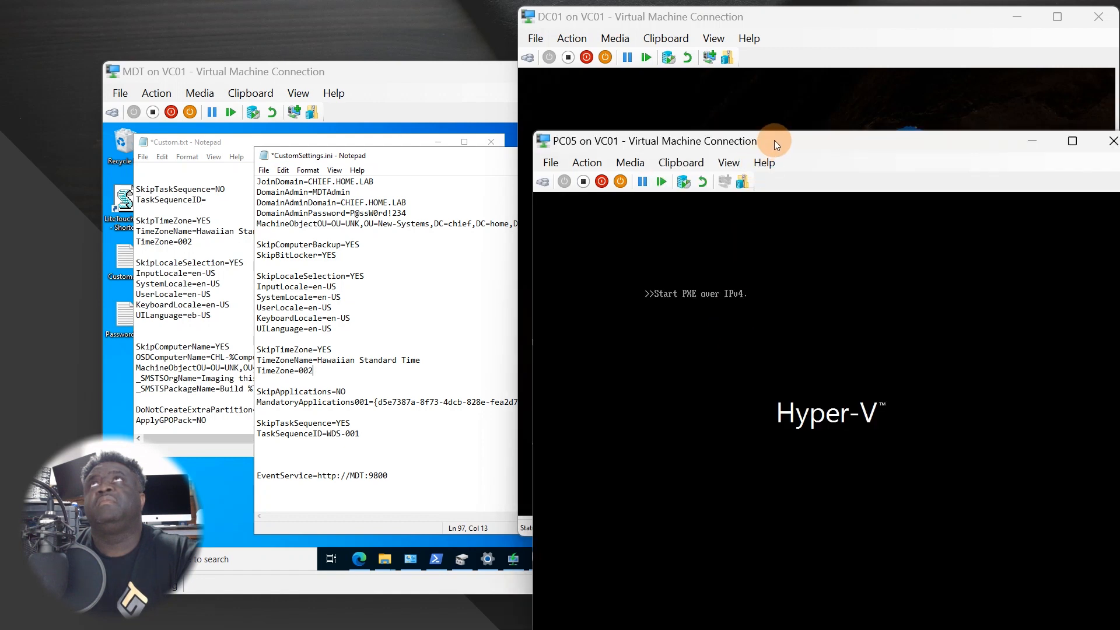
{"action": "left_click_drag", "start_coordinate": [775, 140], "coordinate": [465, 63]}
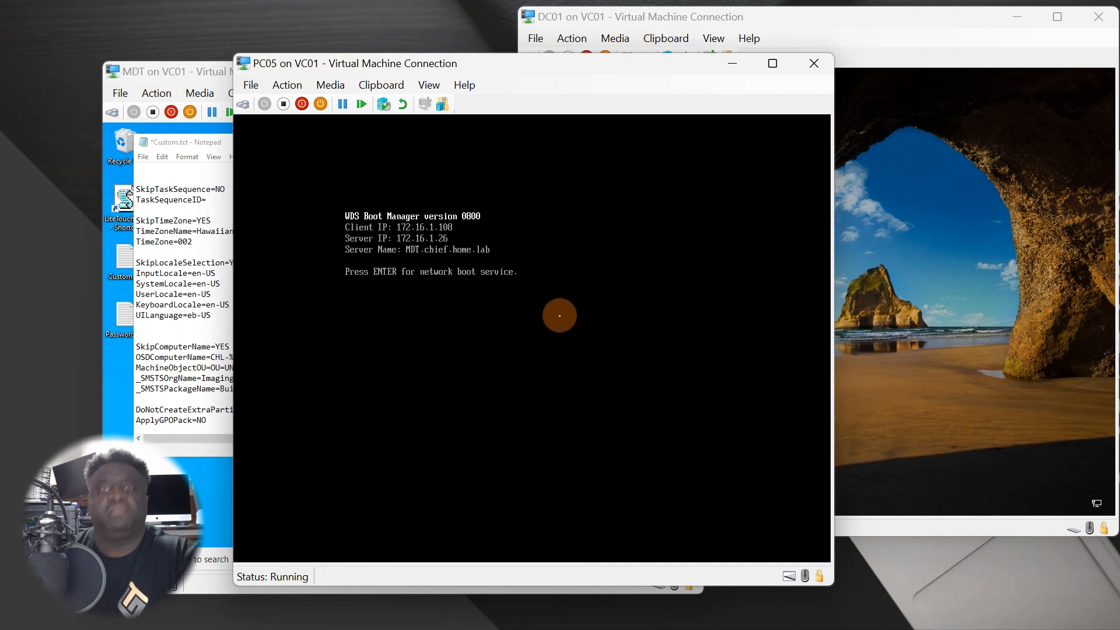
{"action": "key", "text": "Return"}
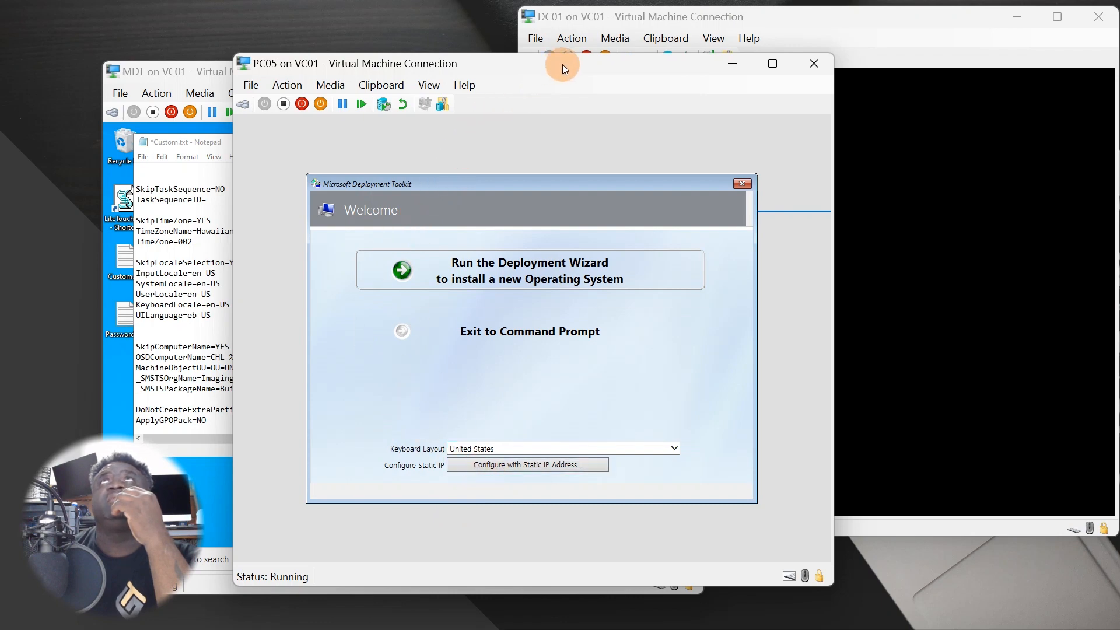
{"action": "left_click_drag", "start_coordinate": [562, 64], "coordinate": [817, 77]}
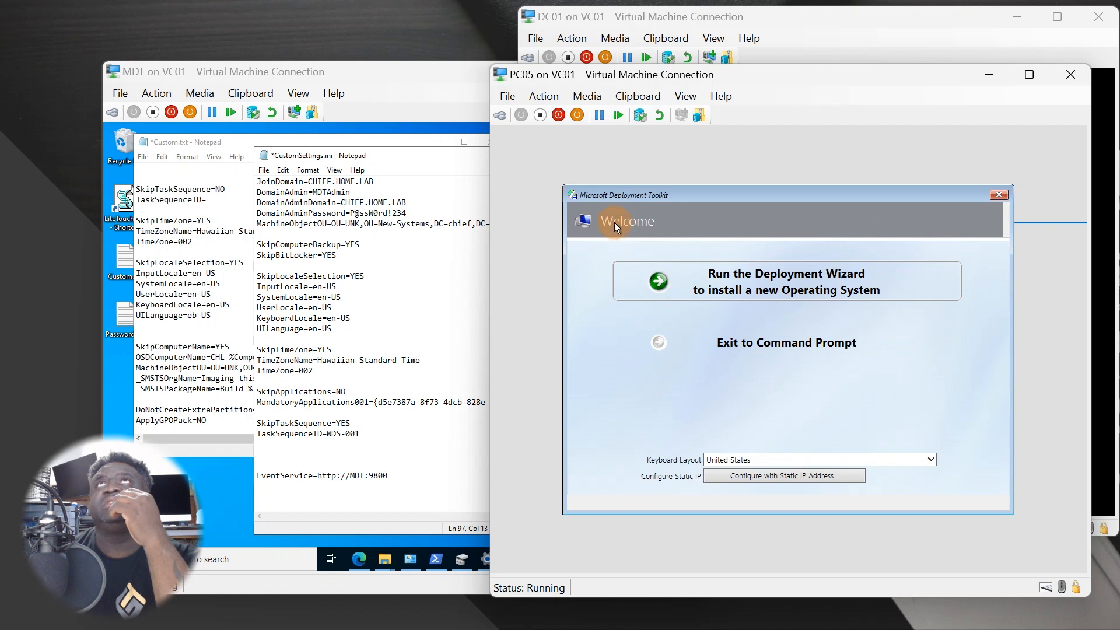
Step: Copy the SkipBDDWelcome=YES line from the [Default] section of CustomSettings.ini on MDT, and delete it there
{"action": "left_click", "coordinate": [357, 349]}
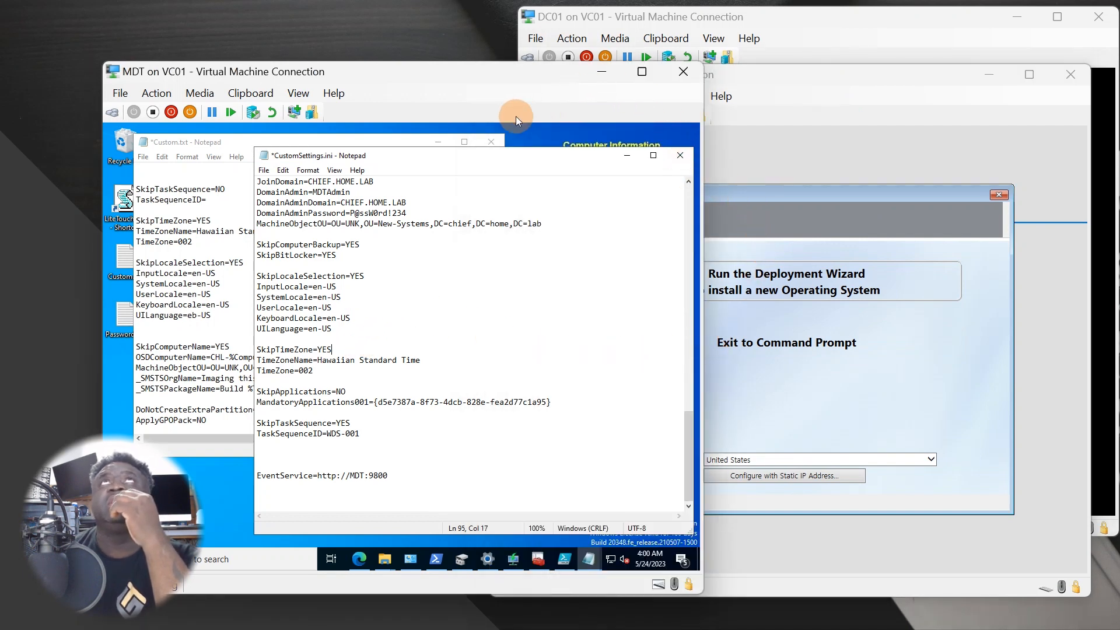
{"action": "scroll", "coordinate": [328, 364], "scroll_direction": "up", "scroll_amount": 2}
{"action": "scroll", "coordinate": [329, 365], "scroll_direction": "up", "scroll_amount": 8}
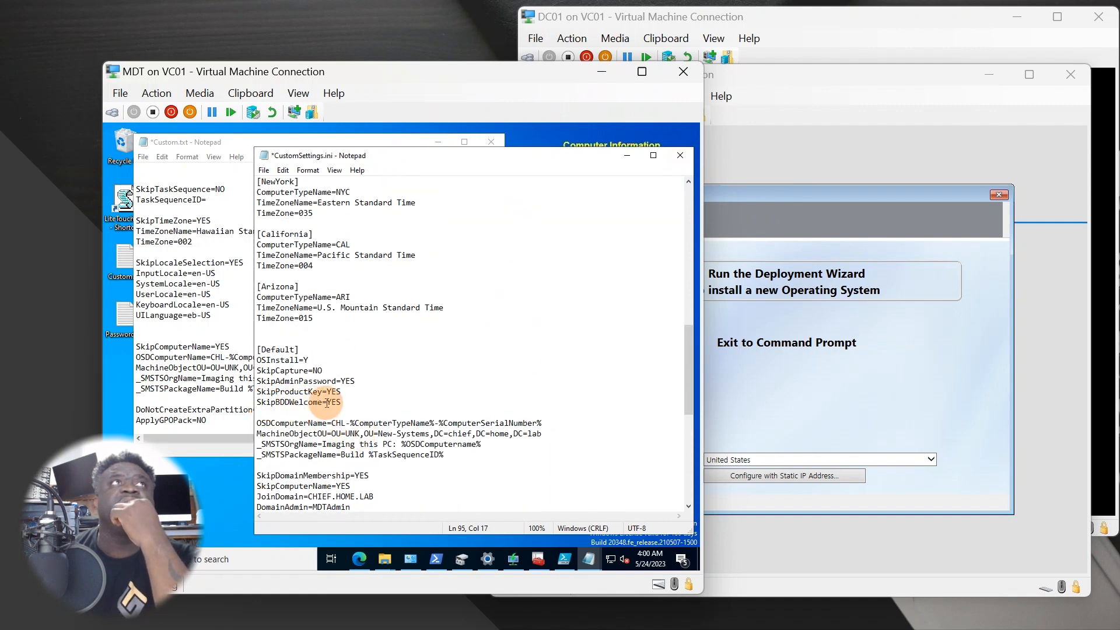
{"action": "left_click_drag", "start_coordinate": [350, 397], "coordinate": [245, 402]}
{"action": "key", "text": "ctrl+c"}
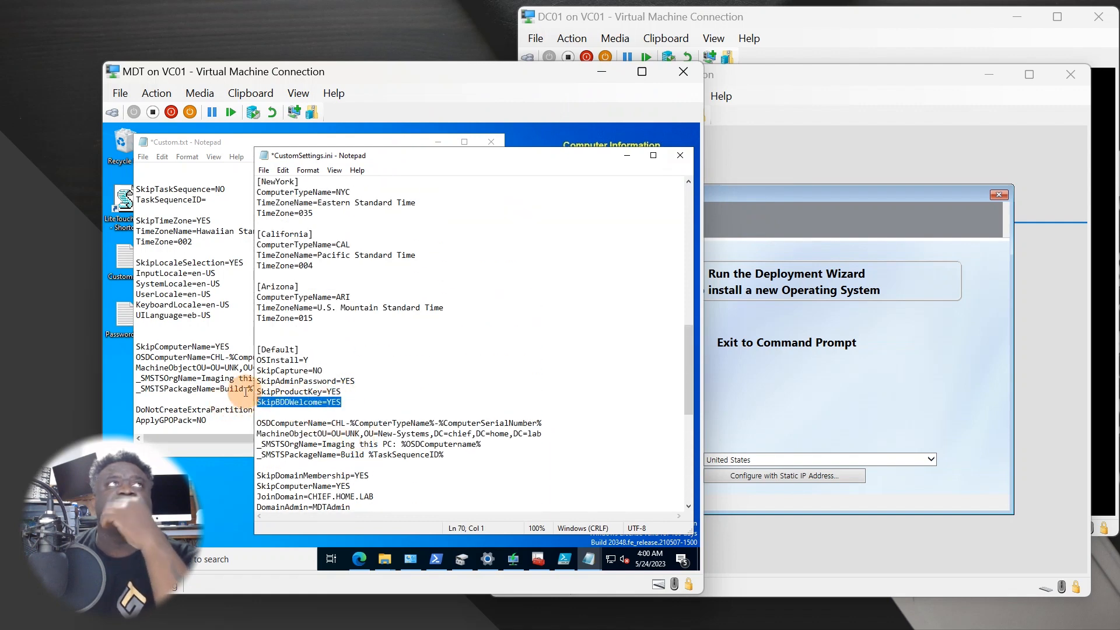
{"action": "key", "text": "Delete"}
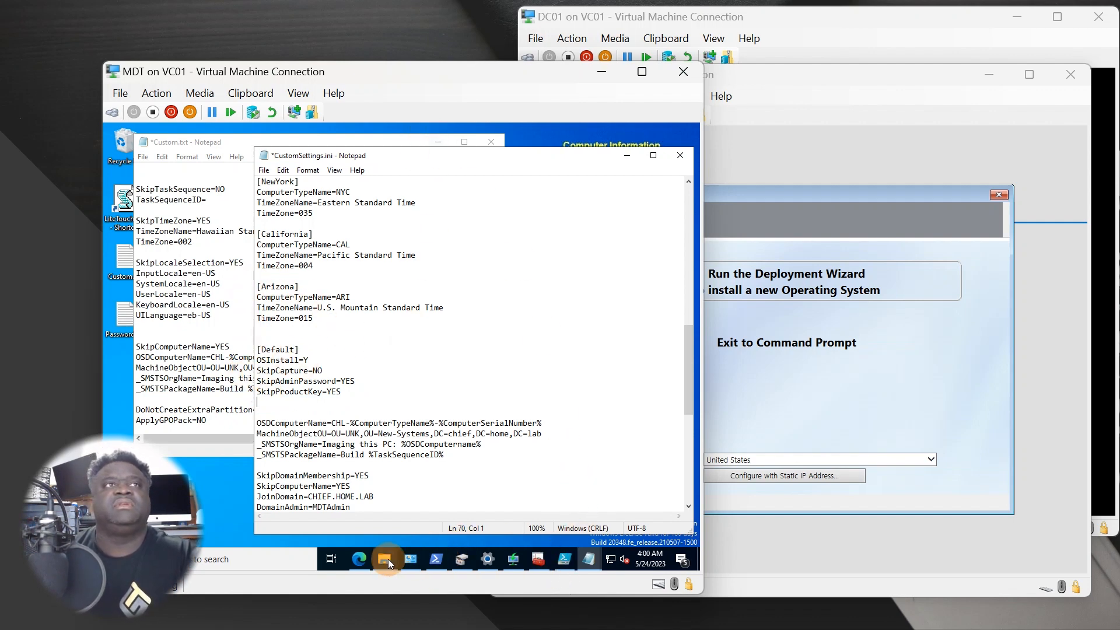
Step: Add SkipBDDWelcome=YES as the last line of Bootstrap.ini from the deployment share's Control folder, and save the file
{"action": "mouse_move", "coordinate": [388, 559]}
{"action": "left_click", "coordinate": [393, 469]}
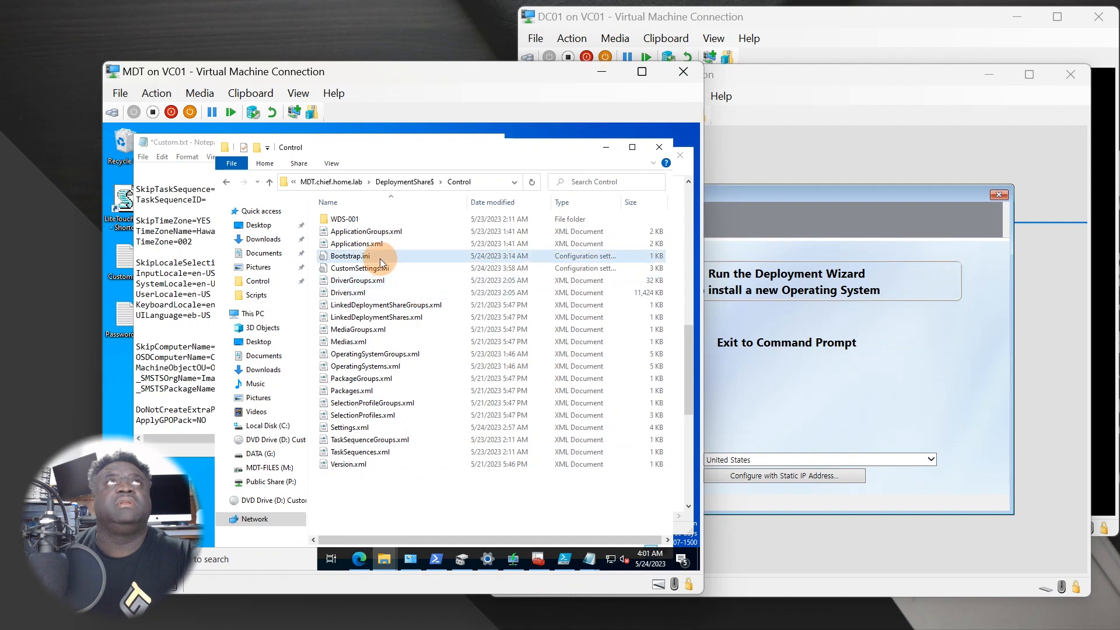
{"action": "double_click", "coordinate": [351, 256]}
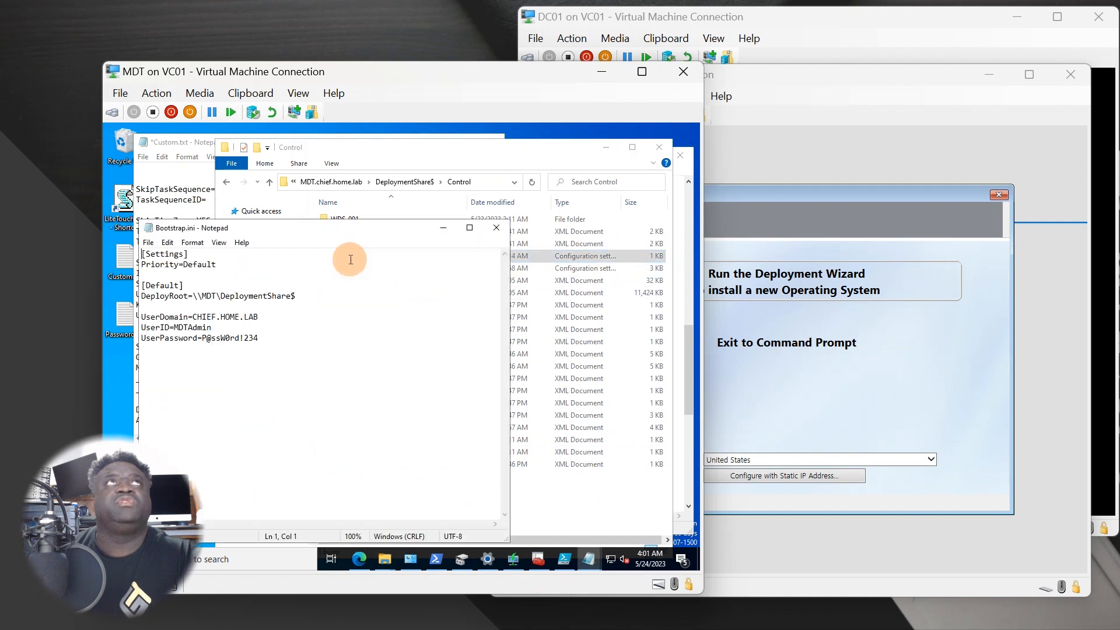
{"action": "left_click", "coordinate": [297, 335]}
{"action": "key", "text": "Return"}
{"action": "key", "text": "ctrl+v"}
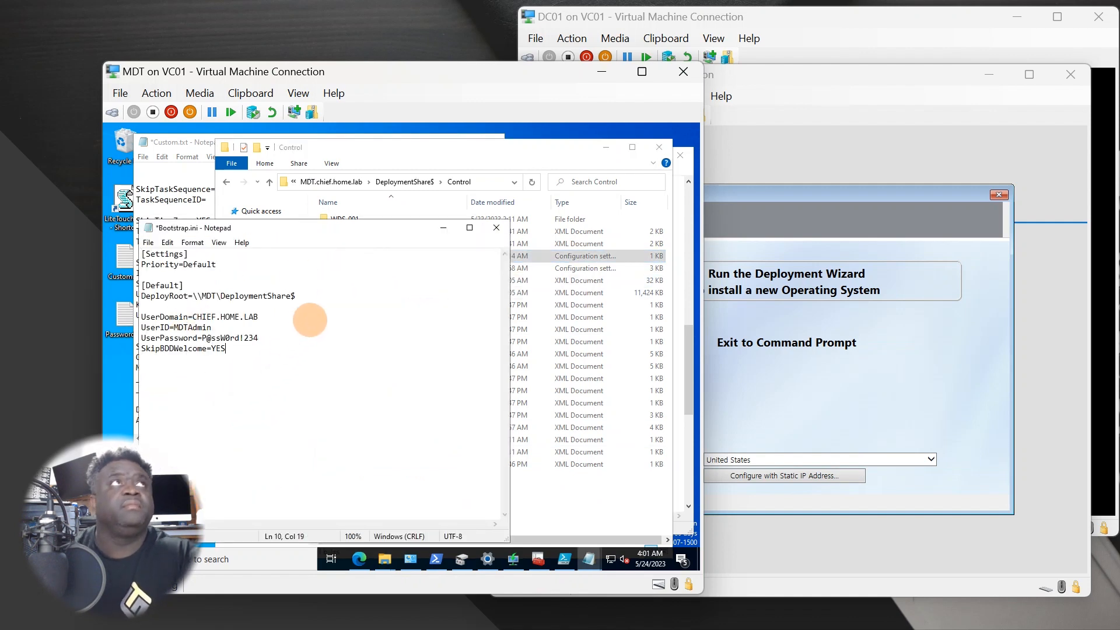
{"action": "left_click", "coordinate": [148, 242]}
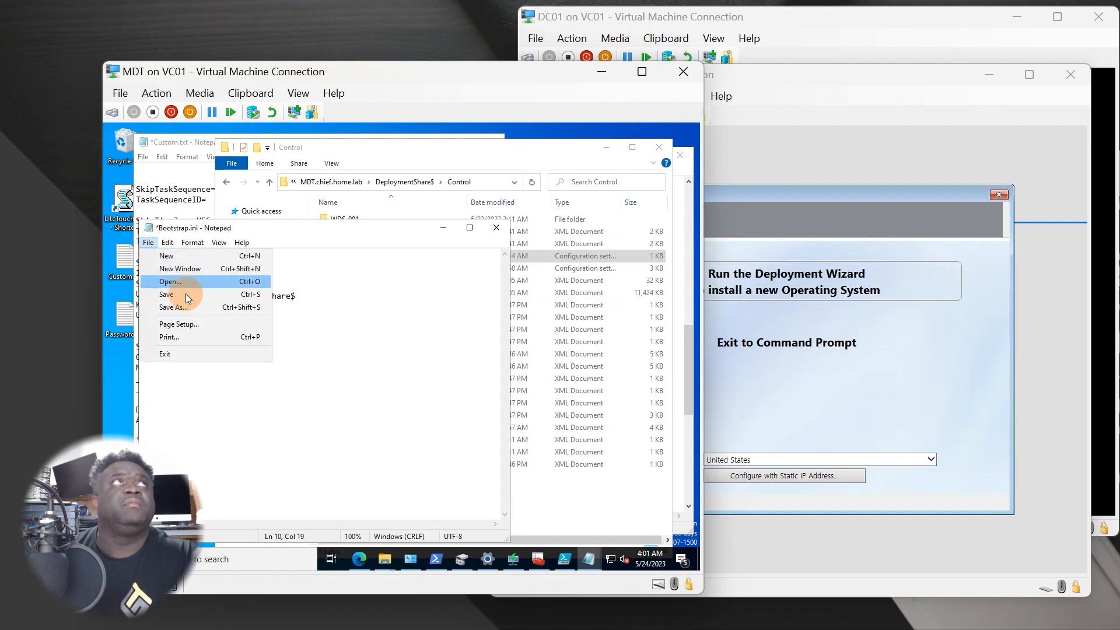
{"action": "left_click", "coordinate": [178, 298]}
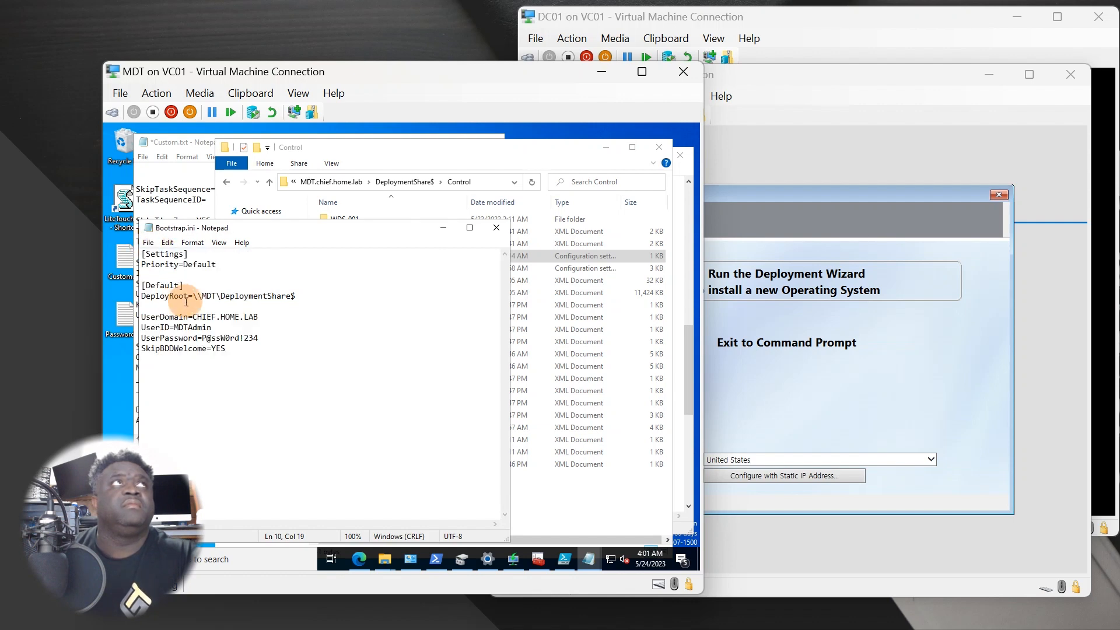
{"action": "left_click", "coordinate": [437, 228]}
Step: Try to restart PC05 by sending it Ctrl+Alt+Delete
{"action": "left_click", "coordinate": [783, 191]}
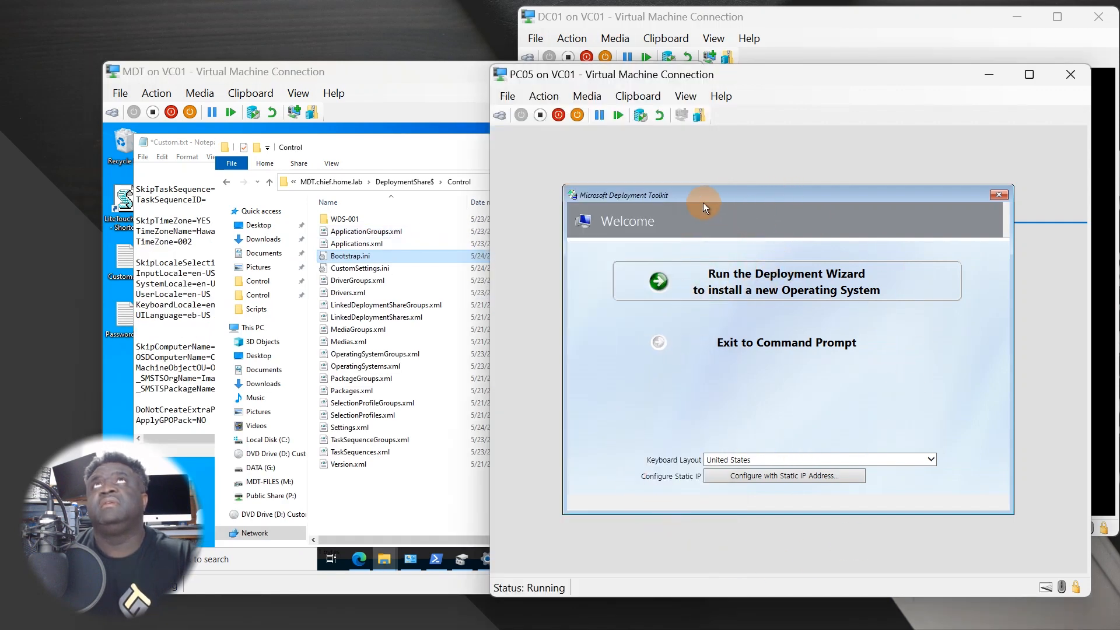
{"action": "left_click", "coordinate": [553, 98]}
{"action": "left_click", "coordinate": [561, 114]}
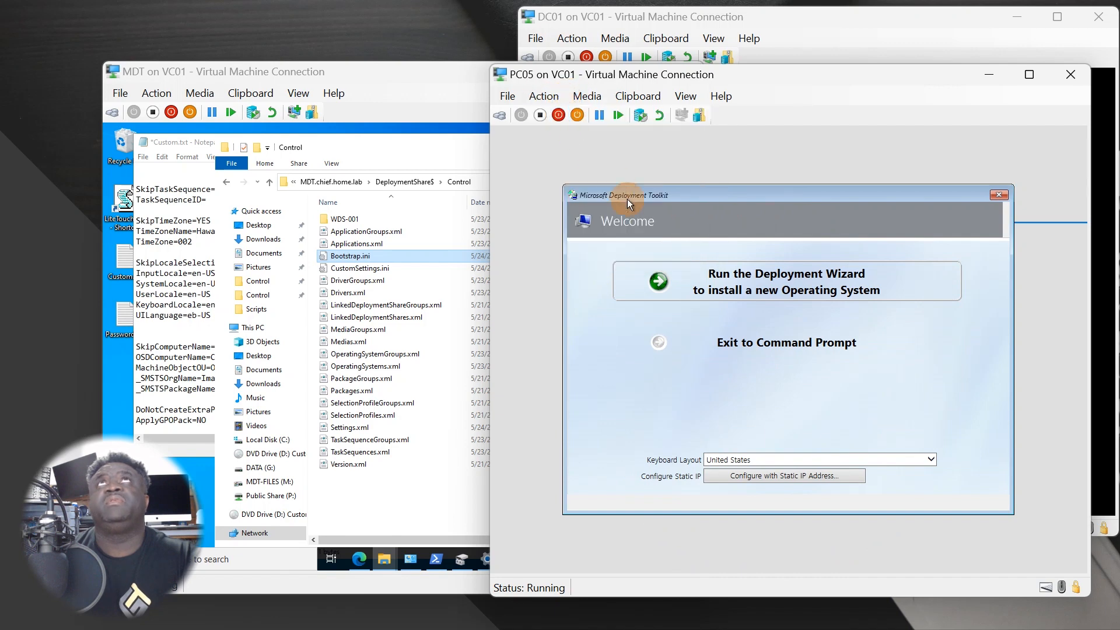
{"action": "left_click", "coordinate": [543, 97]}
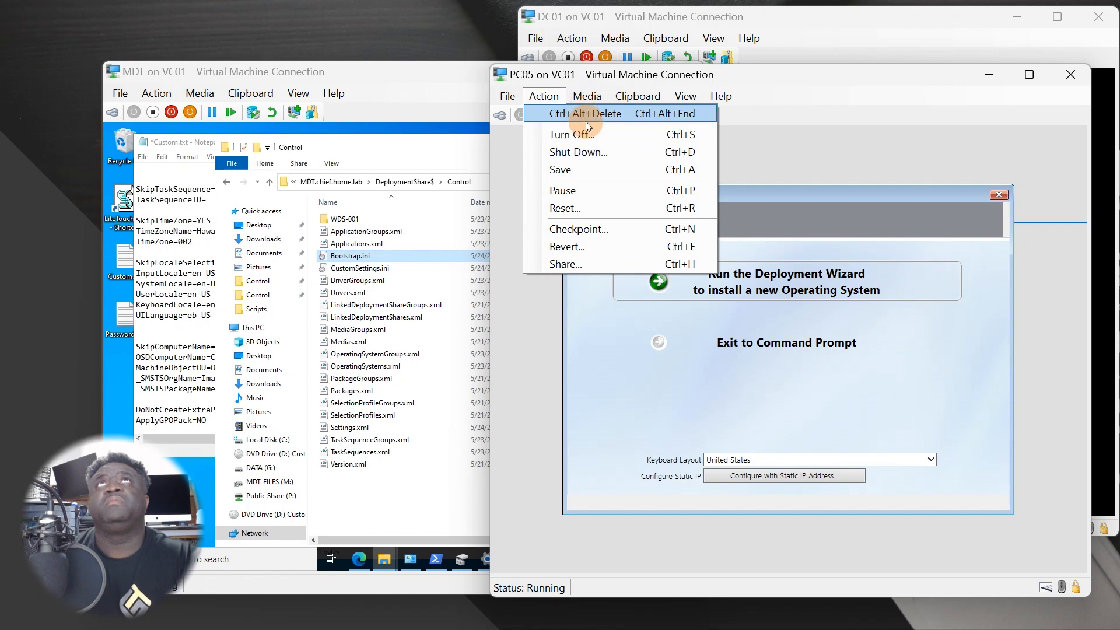
{"action": "left_click", "coordinate": [584, 114]}
Step: Reset PC05 and boot it from the network boot service again
{"action": "left_click", "coordinate": [543, 97]}
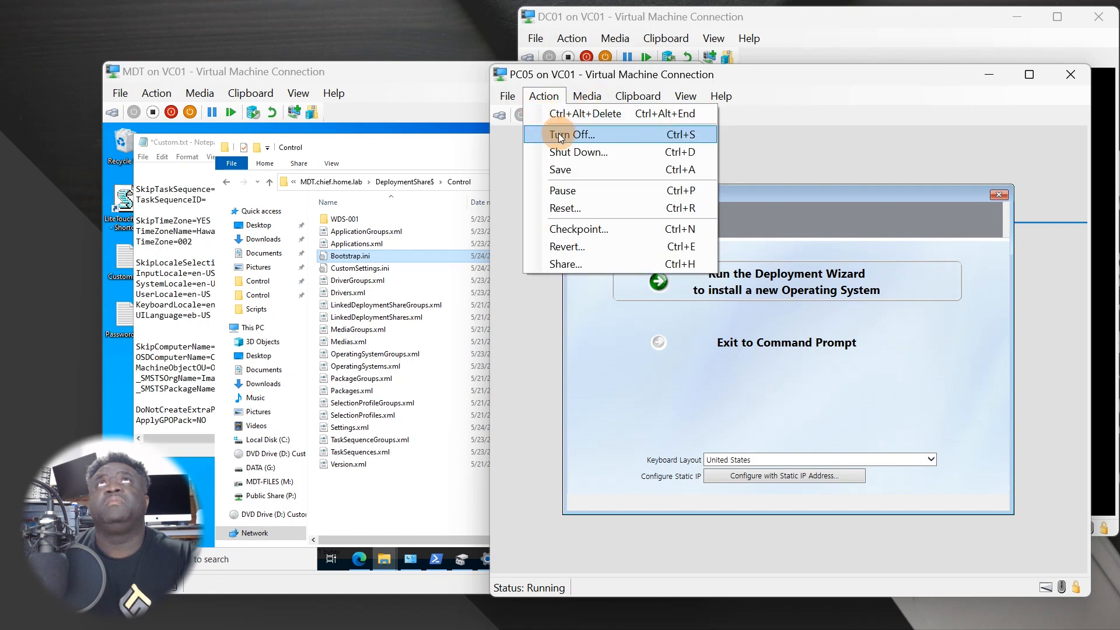
{"action": "left_click", "coordinate": [578, 206]}
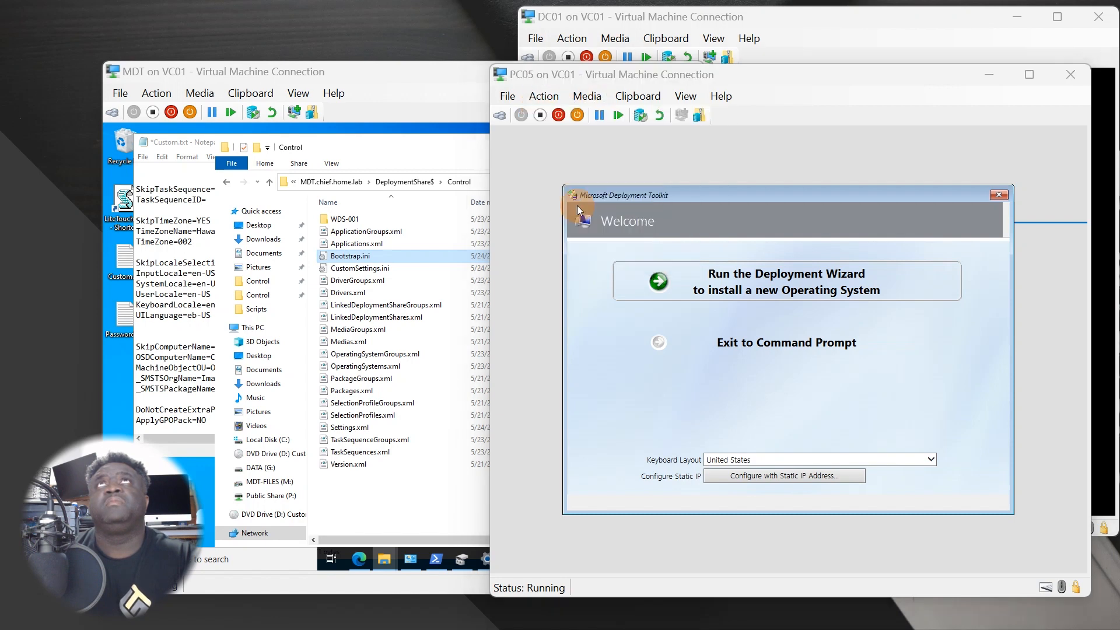
{"action": "left_click", "coordinate": [825, 366]}
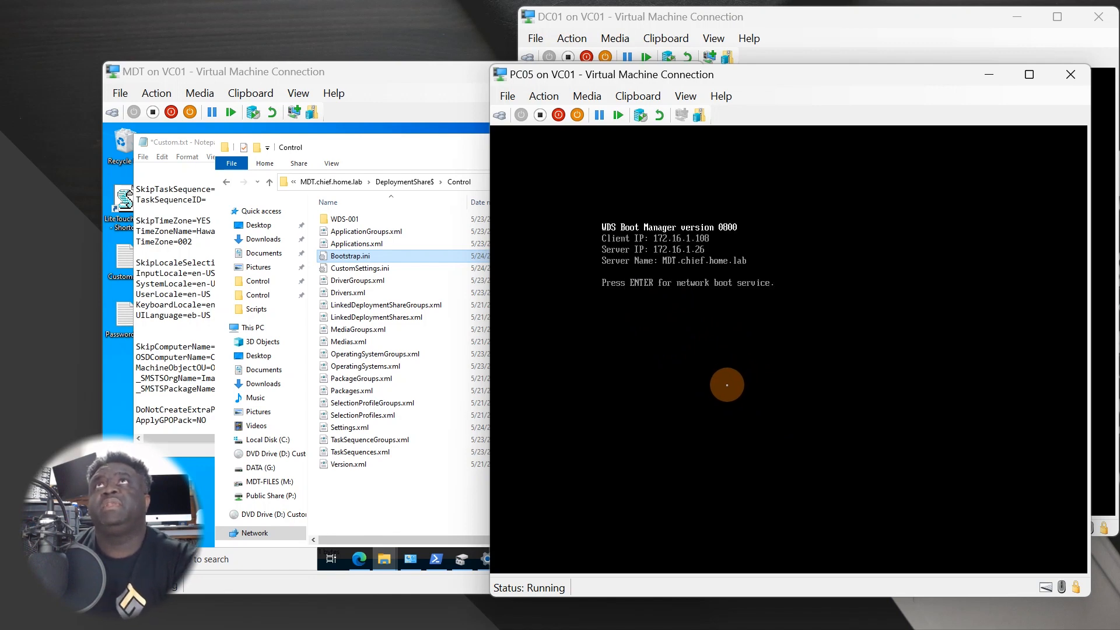
{"action": "key", "text": "Return"}
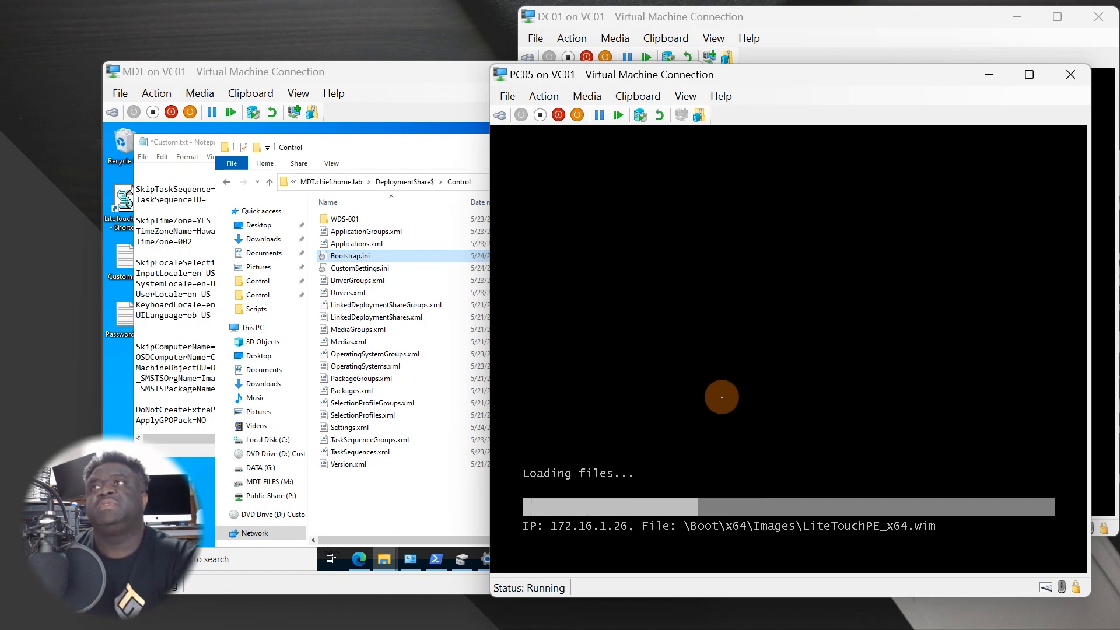
Step: Close the Control folder window on MDT and return to PC05 to check whether the Welcome page still shows
{"action": "left_click", "coordinate": [424, 520]}
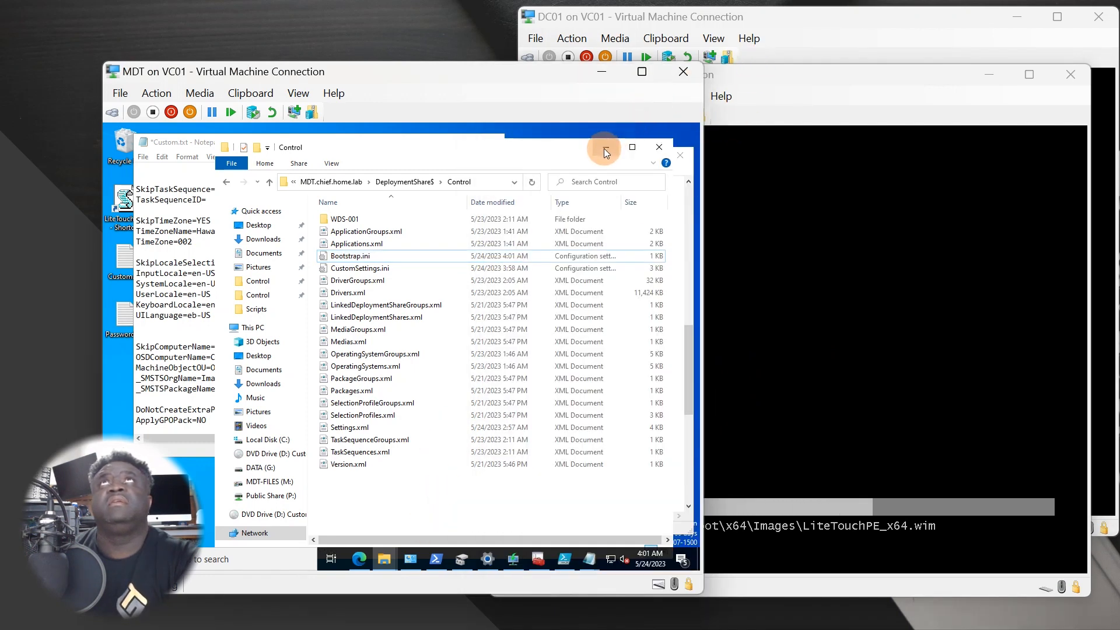
{"action": "left_click", "coordinate": [659, 147]}
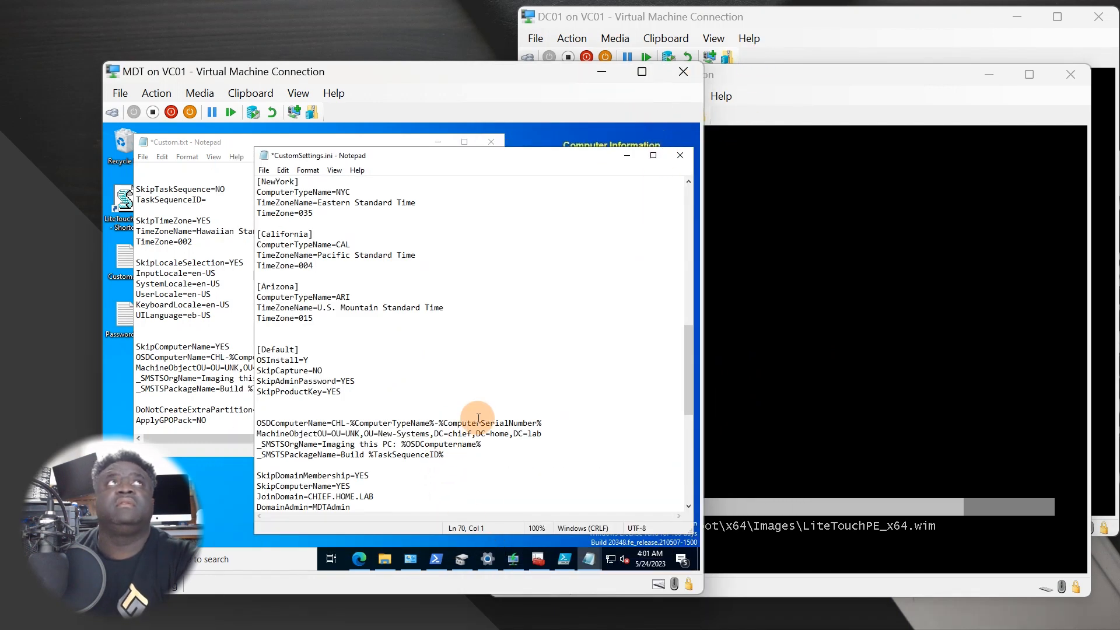
{"action": "left_click", "coordinate": [843, 79]}
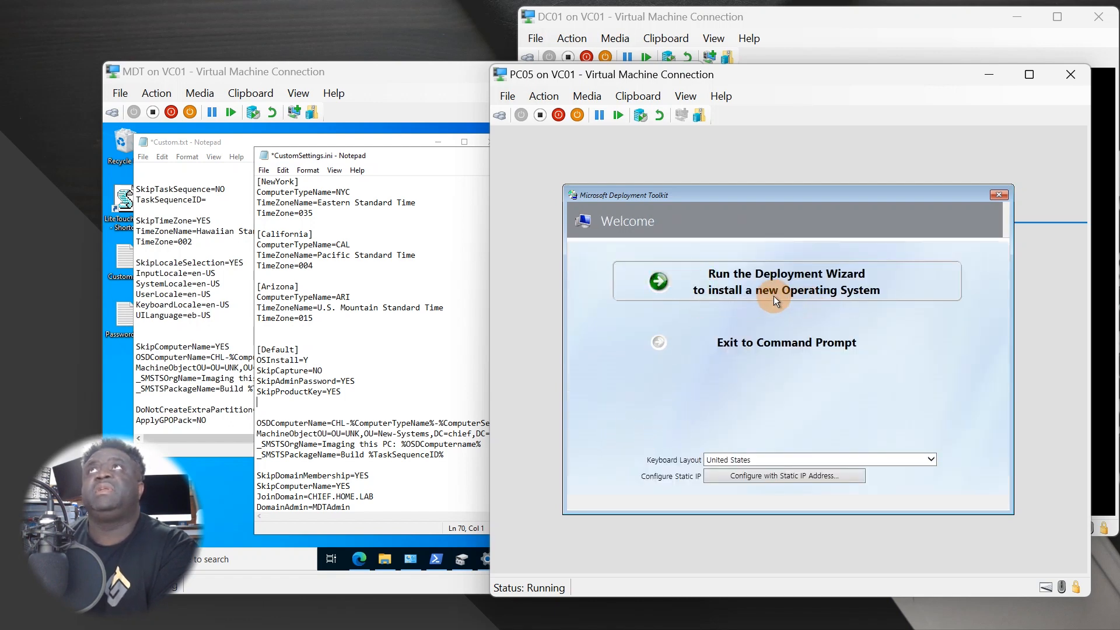
Step: Compare the Bootstrap.ini sample at the start of Custom.txt with the [Default] section of CustomSettings.ini
{"action": "left_click", "coordinate": [350, 381]}
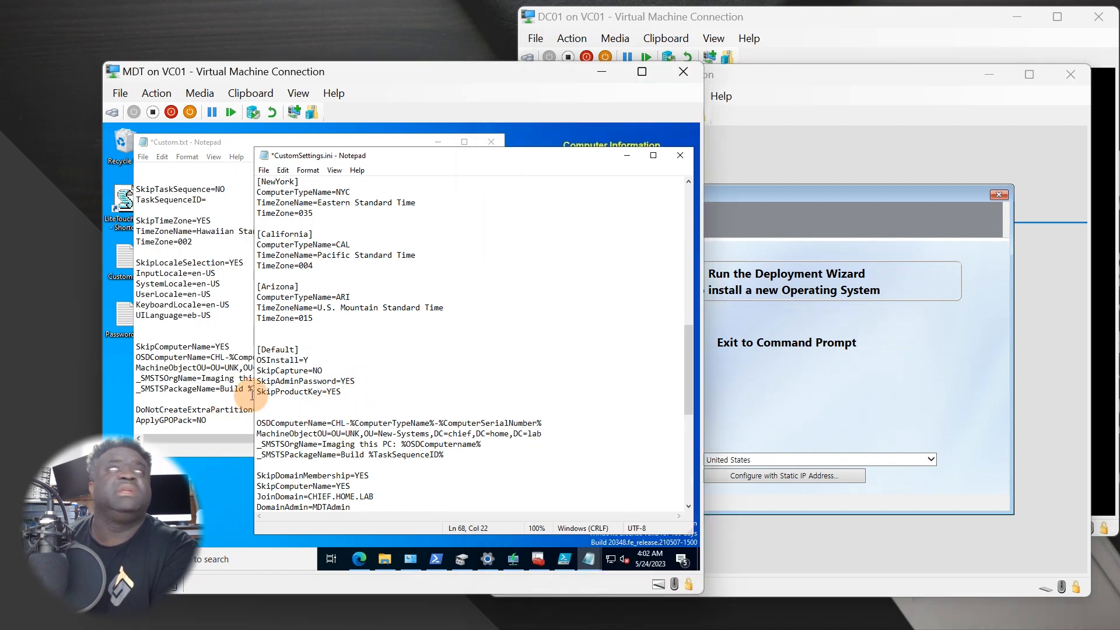
{"action": "left_click", "coordinate": [723, 198]}
{"action": "left_click", "coordinate": [385, 299]}
{"action": "scroll", "coordinate": [345, 350], "scroll_direction": "up", "scroll_amount": 1}
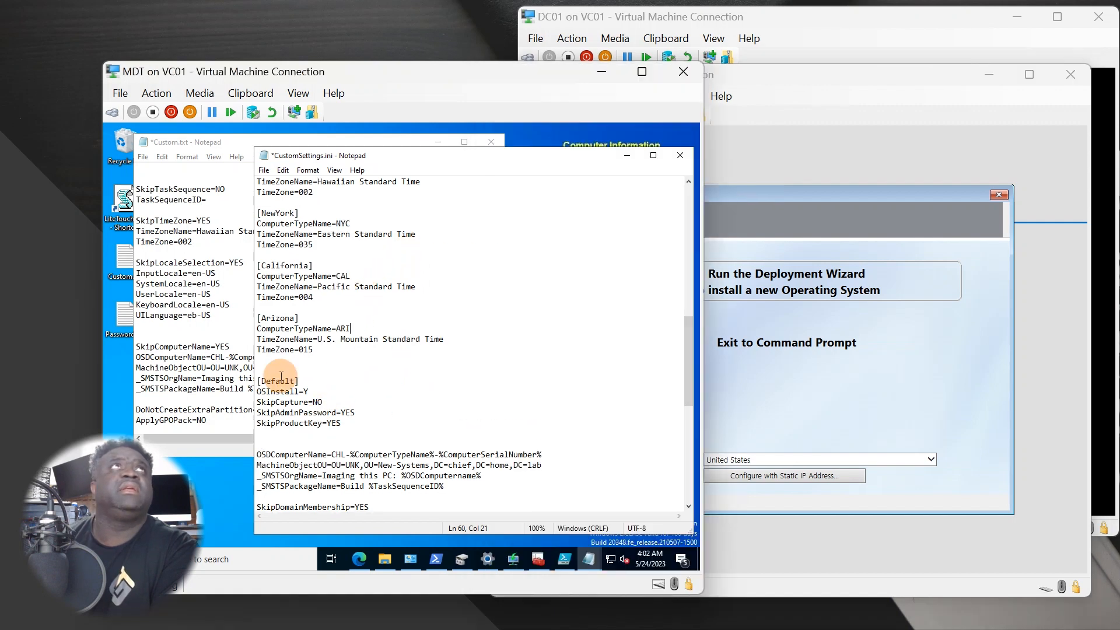
{"action": "left_click", "coordinate": [210, 357]}
{"action": "scroll", "coordinate": [210, 357], "scroll_direction": "up", "scroll_amount": 10}
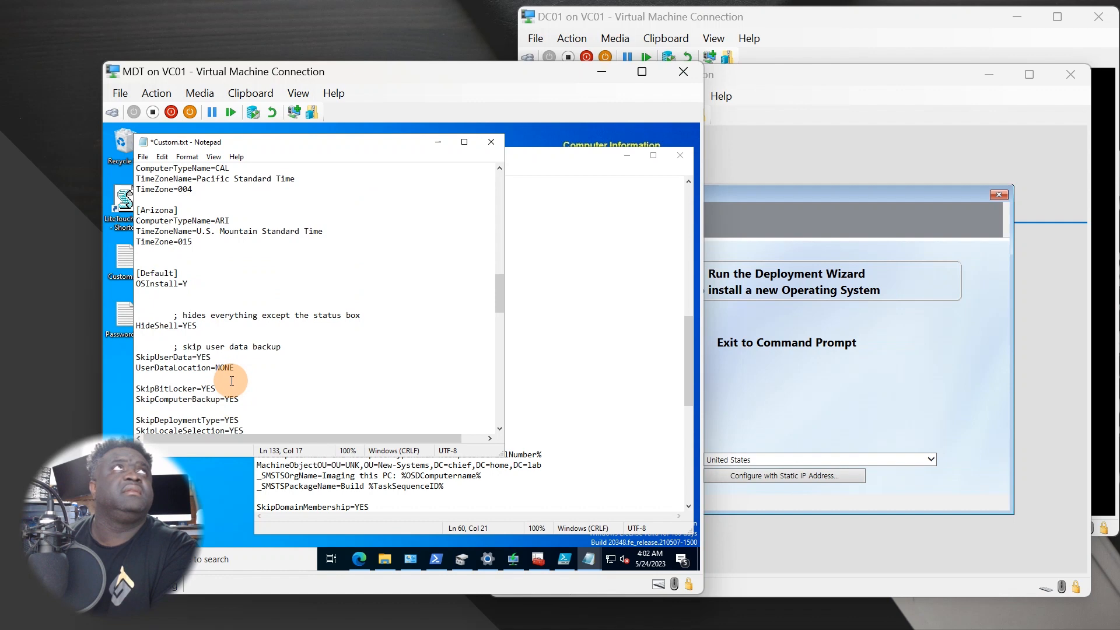
{"action": "scroll", "coordinate": [232, 381], "scroll_direction": "up", "scroll_amount": 10}
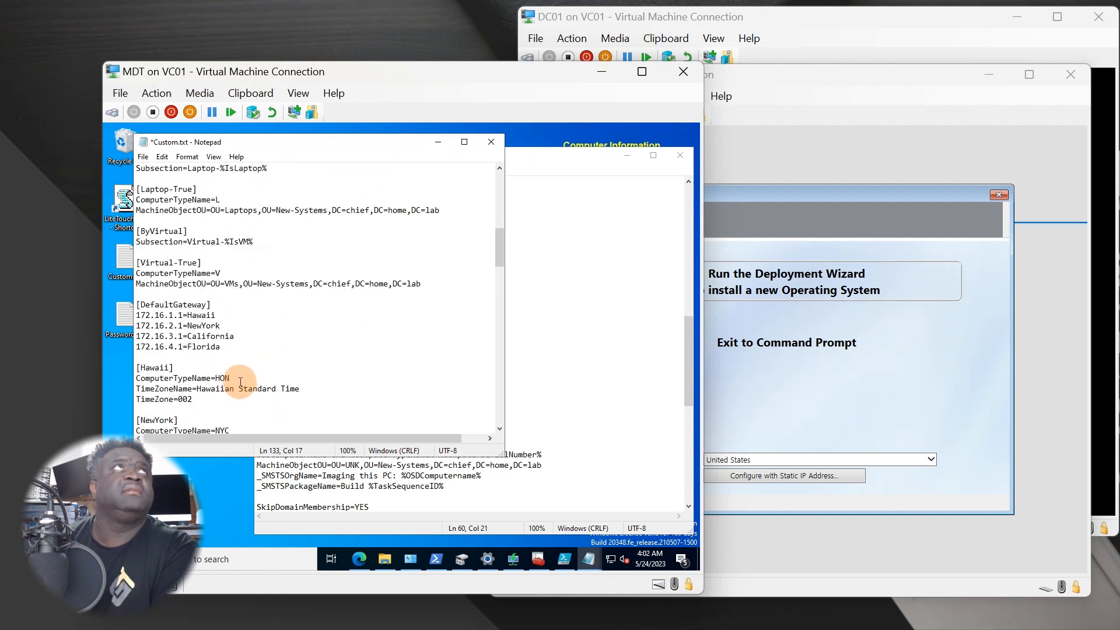
{"action": "scroll", "coordinate": [240, 382], "scroll_direction": "up", "scroll_amount": 10}
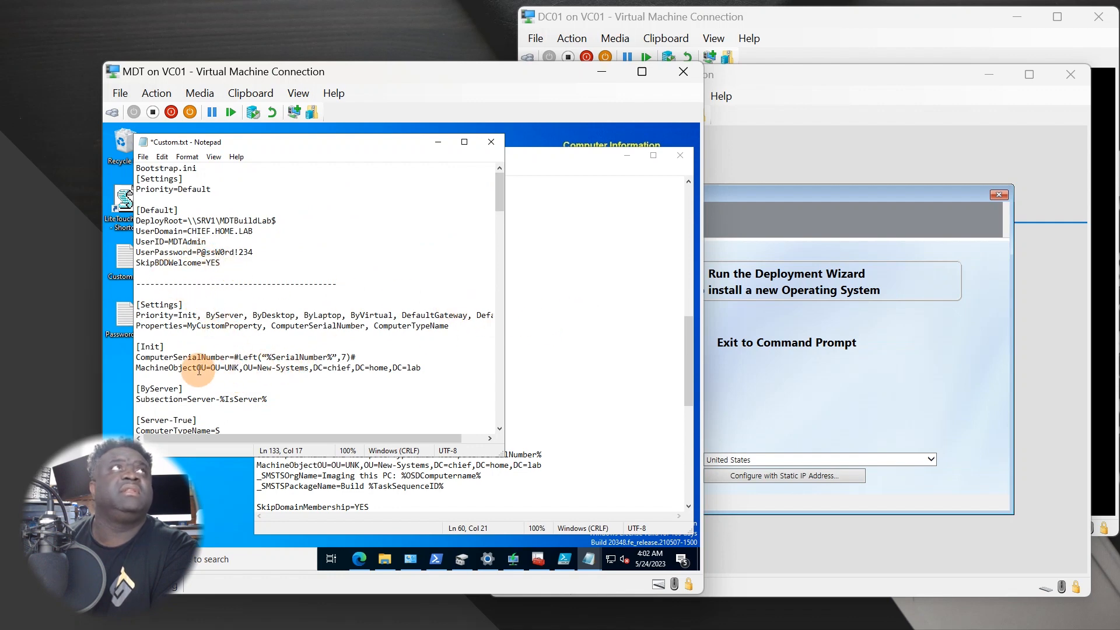
{"action": "scroll", "coordinate": [224, 374], "scroll_direction": "down", "scroll_amount": 3}
{"action": "left_click", "coordinate": [575, 412]}
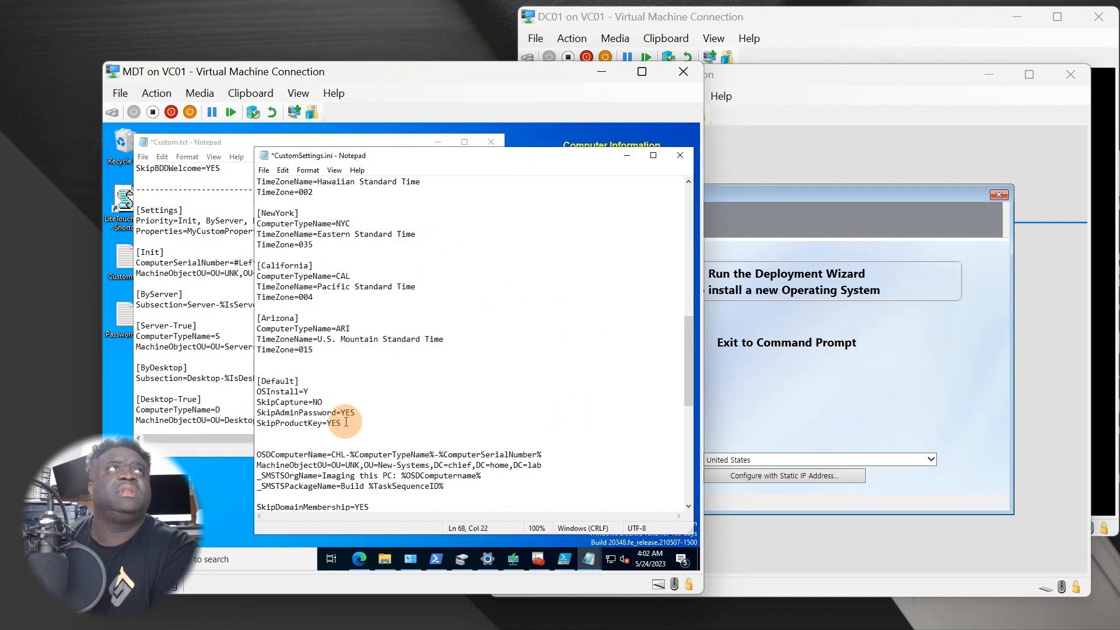
{"action": "scroll", "coordinate": [344, 423], "scroll_direction": "down", "scroll_amount": 3}
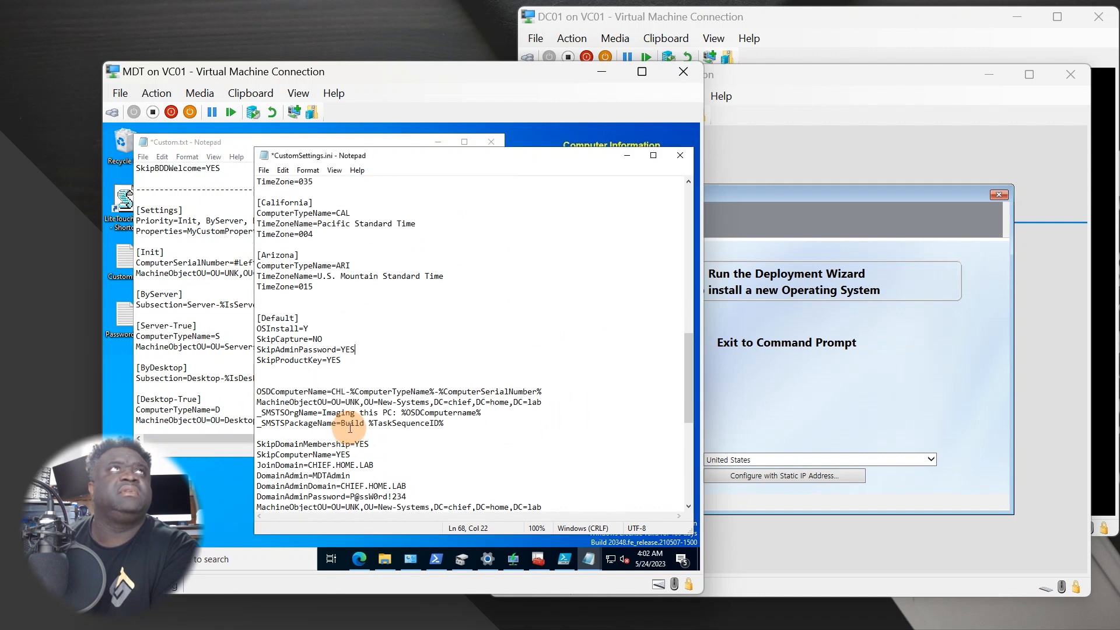
{"action": "scroll", "coordinate": [350, 426], "scroll_direction": "down", "scroll_amount": 1}
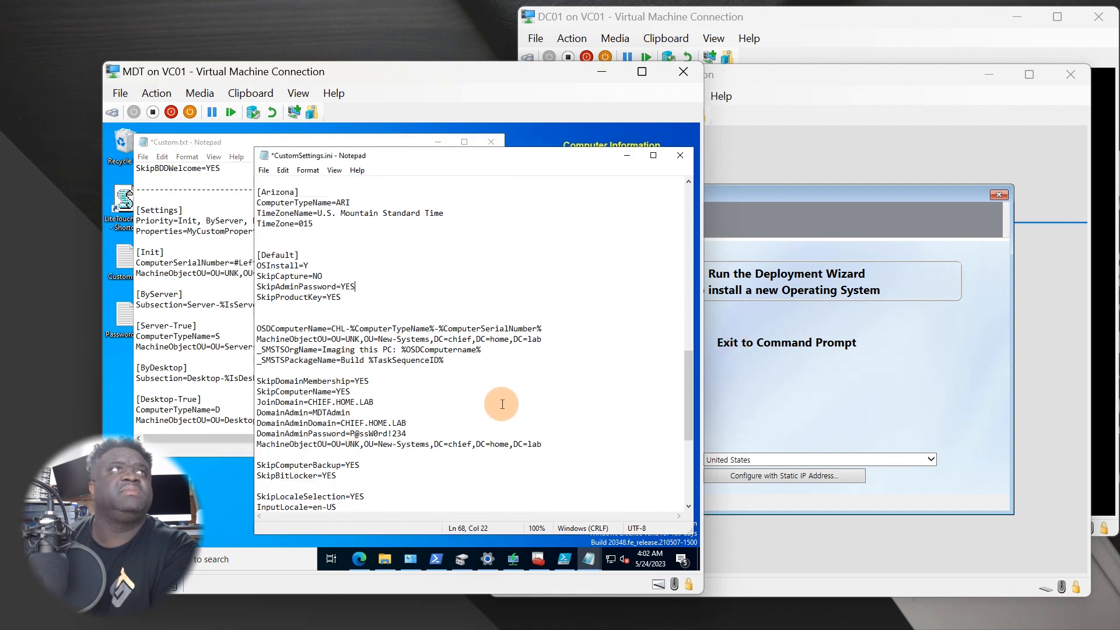
Step: Examine the sample settings in Custom.txt, from the [Settings] section through [Default] to the display settings at the end
{"action": "left_click", "coordinate": [170, 380]}
{"action": "scroll", "coordinate": [204, 384], "scroll_direction": "down", "scroll_amount": 8}
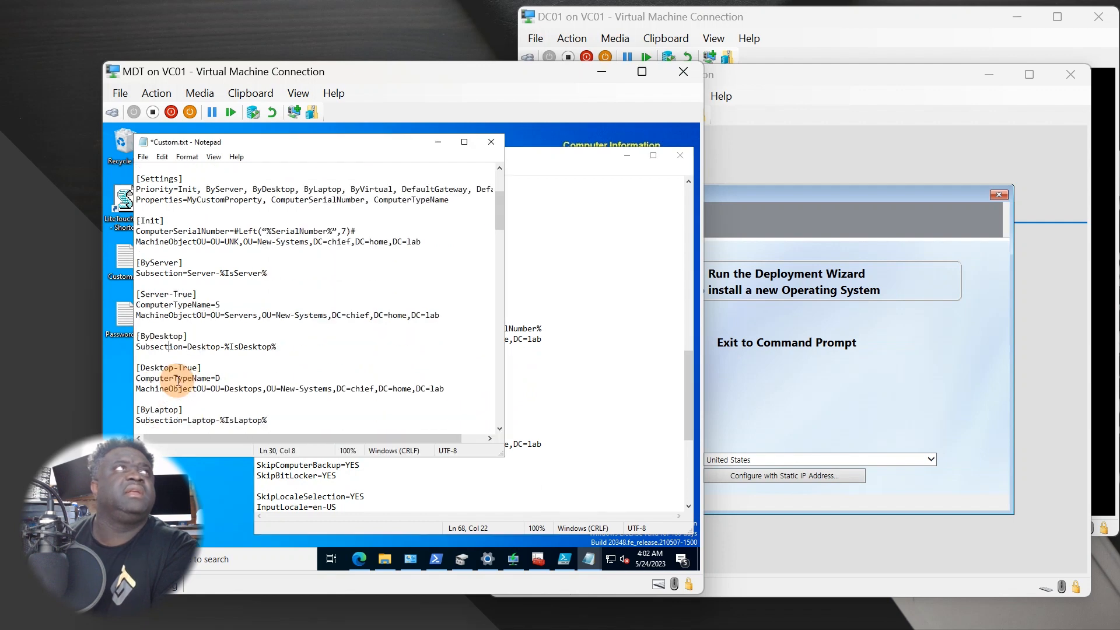
{"action": "scroll", "coordinate": [232, 385], "scroll_direction": "down", "scroll_amount": 15}
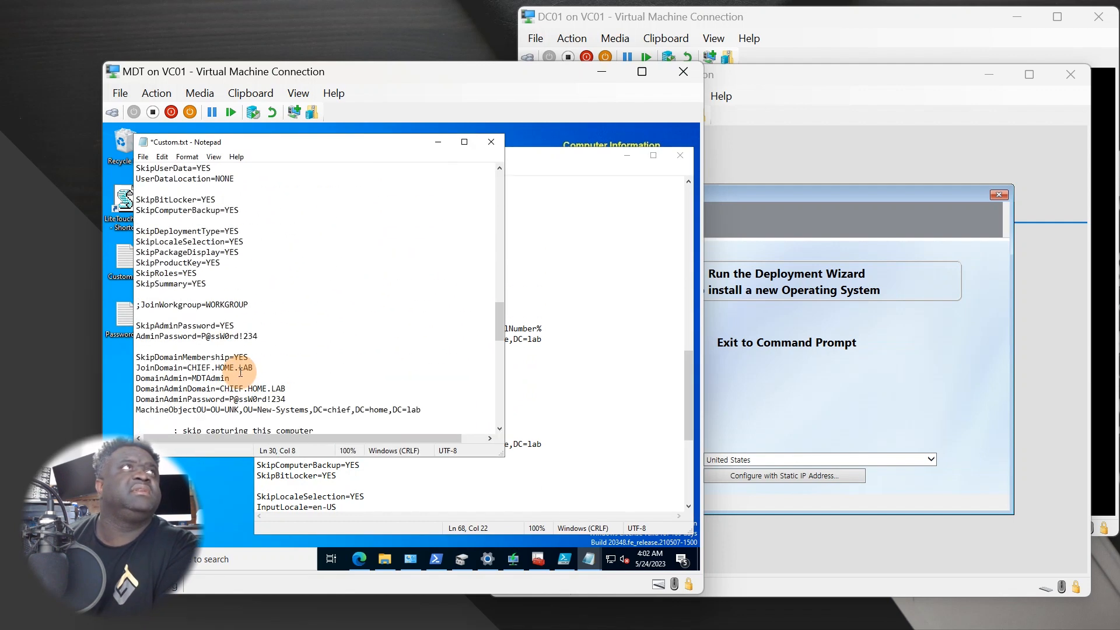
{"action": "scroll", "coordinate": [243, 370], "scroll_direction": "up", "scroll_amount": 3}
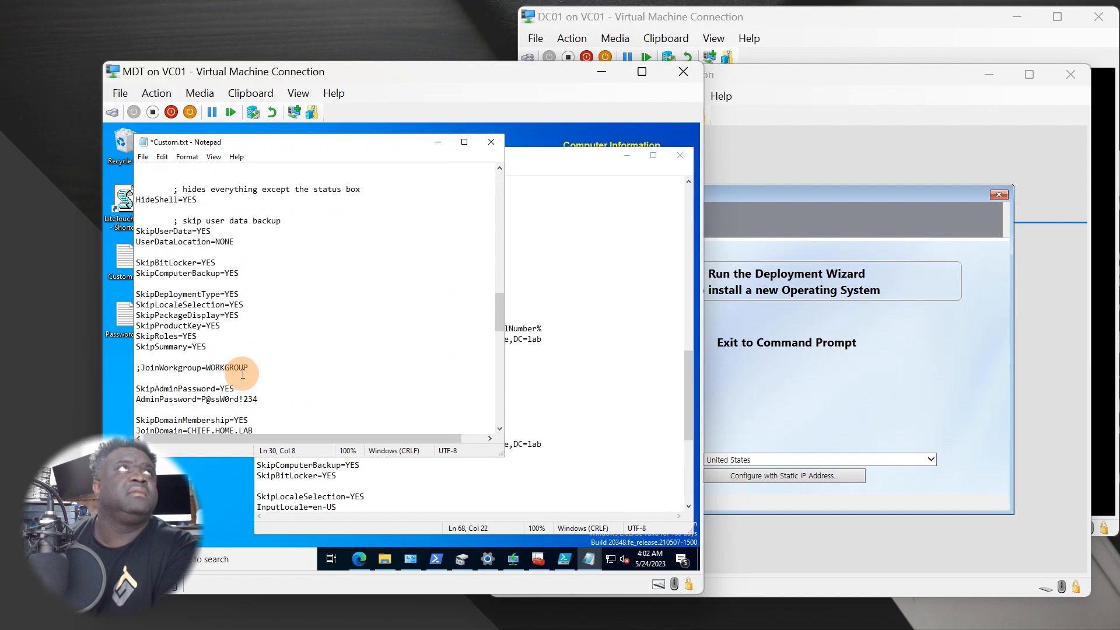
{"action": "scroll", "coordinate": [243, 374], "scroll_direction": "down", "scroll_amount": 2}
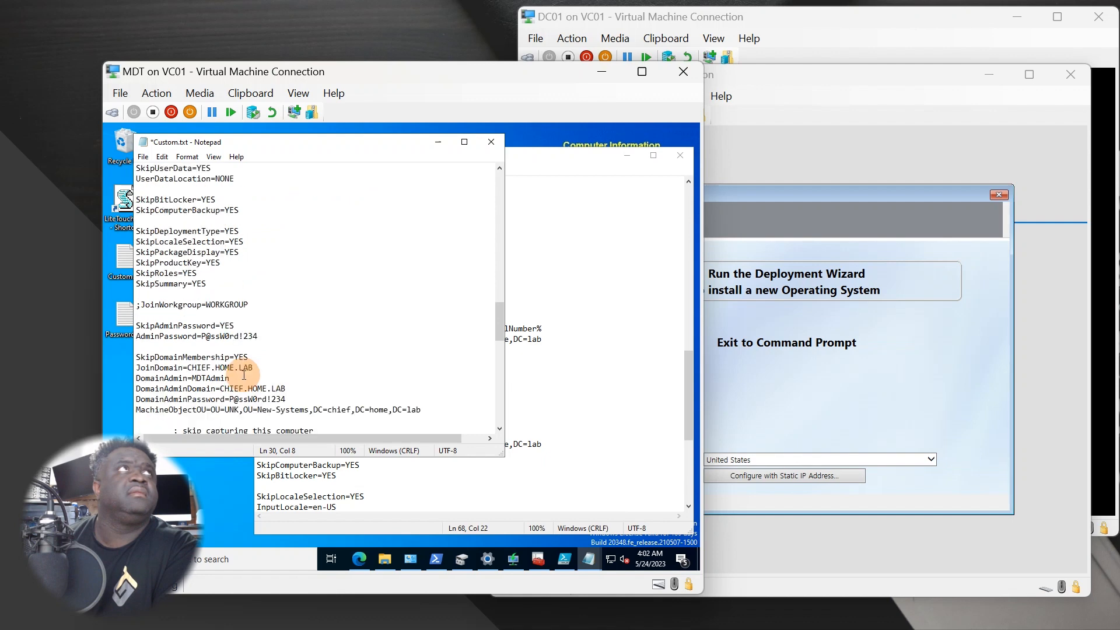
{"action": "scroll", "coordinate": [243, 374], "scroll_direction": "up", "scroll_amount": 5}
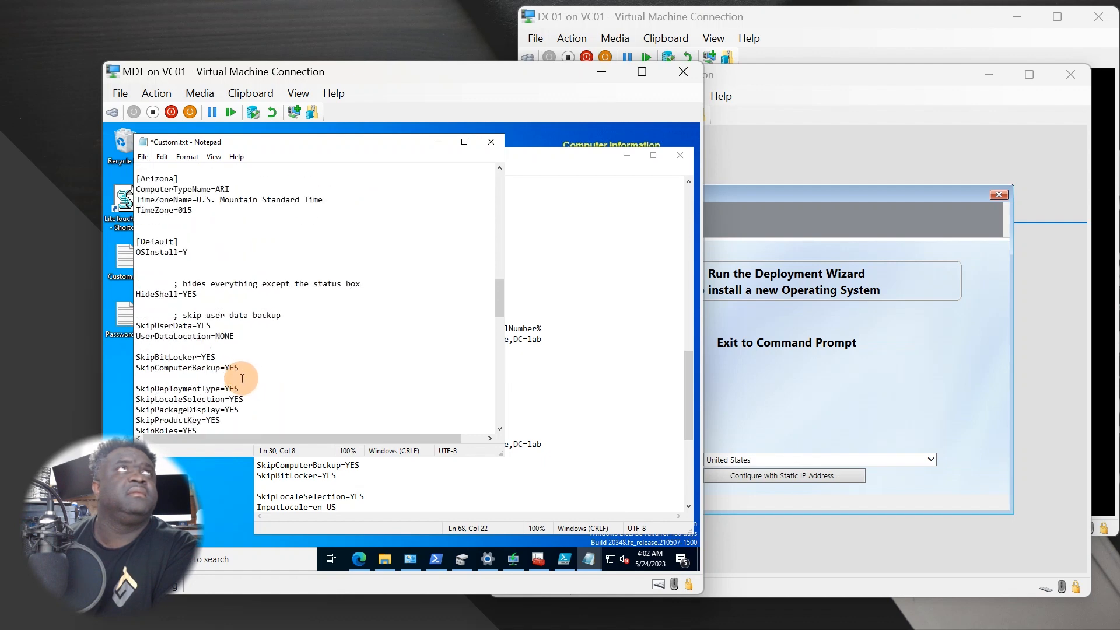
{"action": "scroll", "coordinate": [241, 384], "scroll_direction": "down", "scroll_amount": 5}
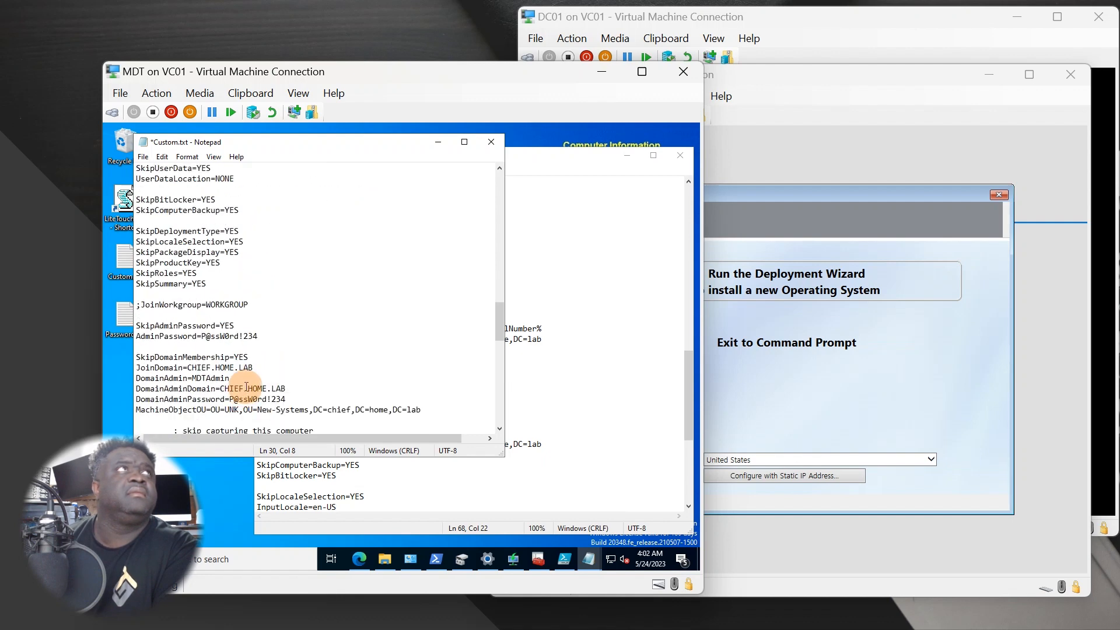
{"action": "scroll", "coordinate": [246, 387], "scroll_direction": "down", "scroll_amount": 1}
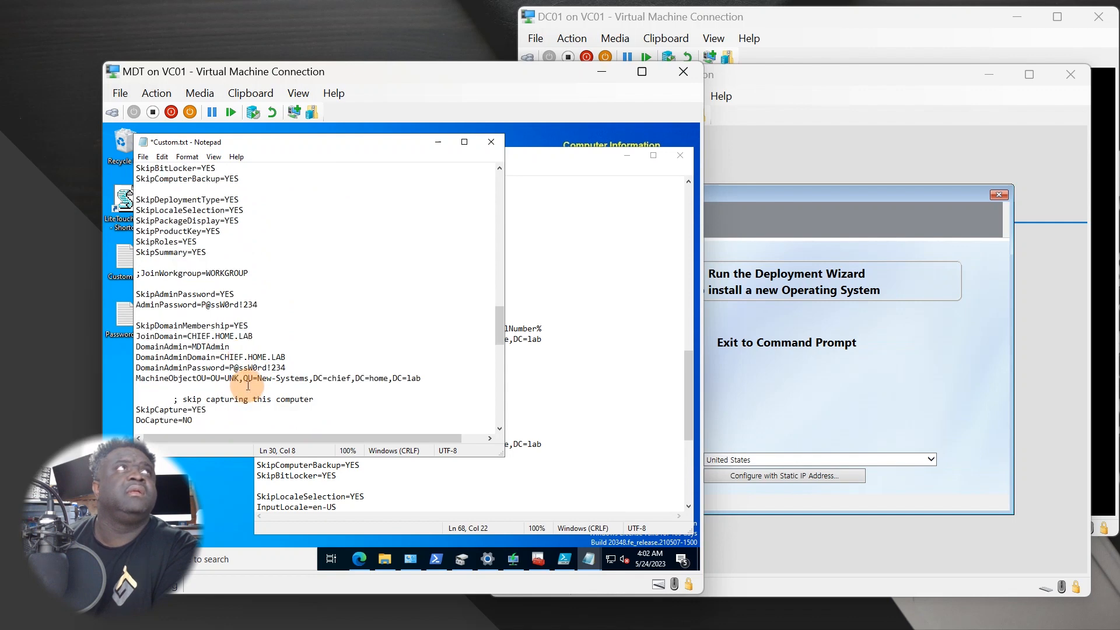
{"action": "scroll", "coordinate": [247, 388], "scroll_direction": "down", "scroll_amount": 2}
{"action": "scroll", "coordinate": [248, 384], "scroll_direction": "down", "scroll_amount": 5}
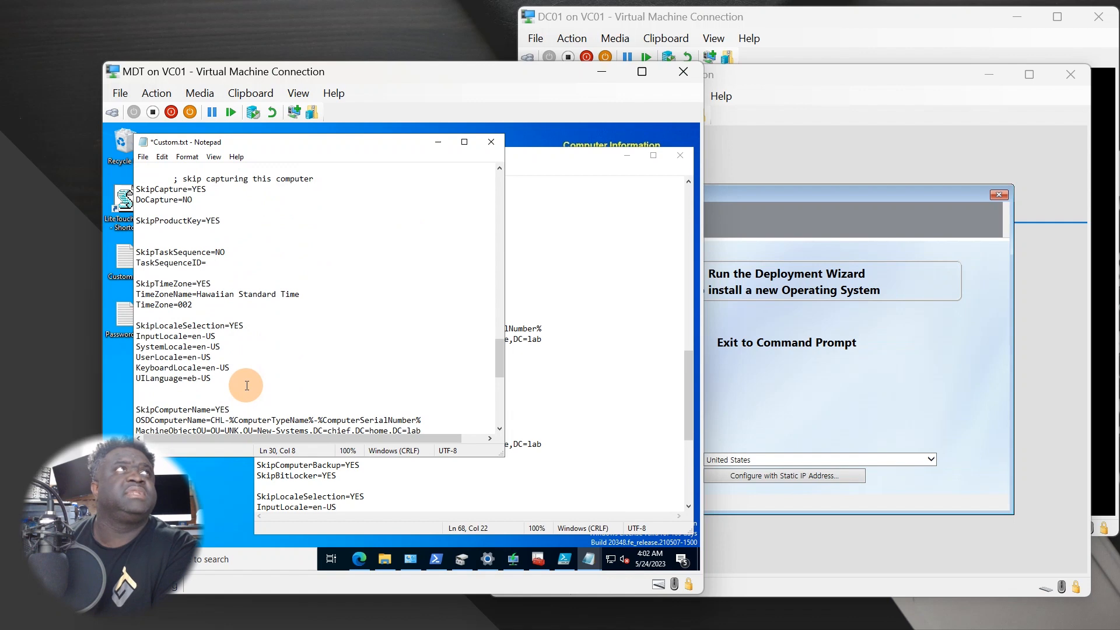
{"action": "scroll", "coordinate": [247, 386], "scroll_direction": "down", "scroll_amount": 1}
{"action": "scroll", "coordinate": [248, 384], "scroll_direction": "down", "scroll_amount": 4}
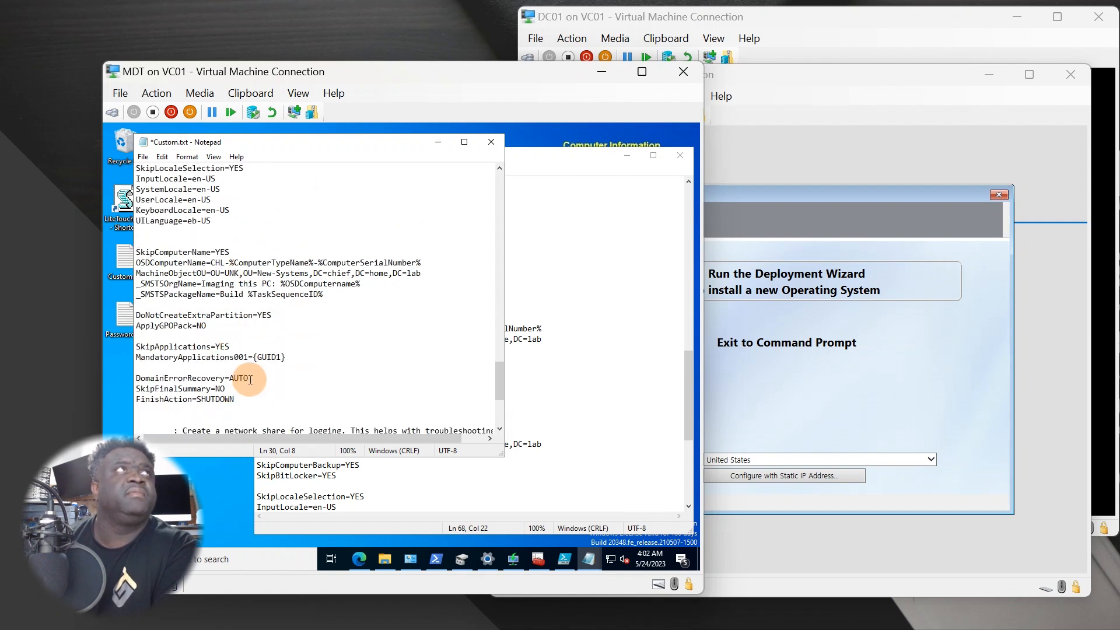
{"action": "scroll", "coordinate": [249, 378], "scroll_direction": "down", "scroll_amount": 4}
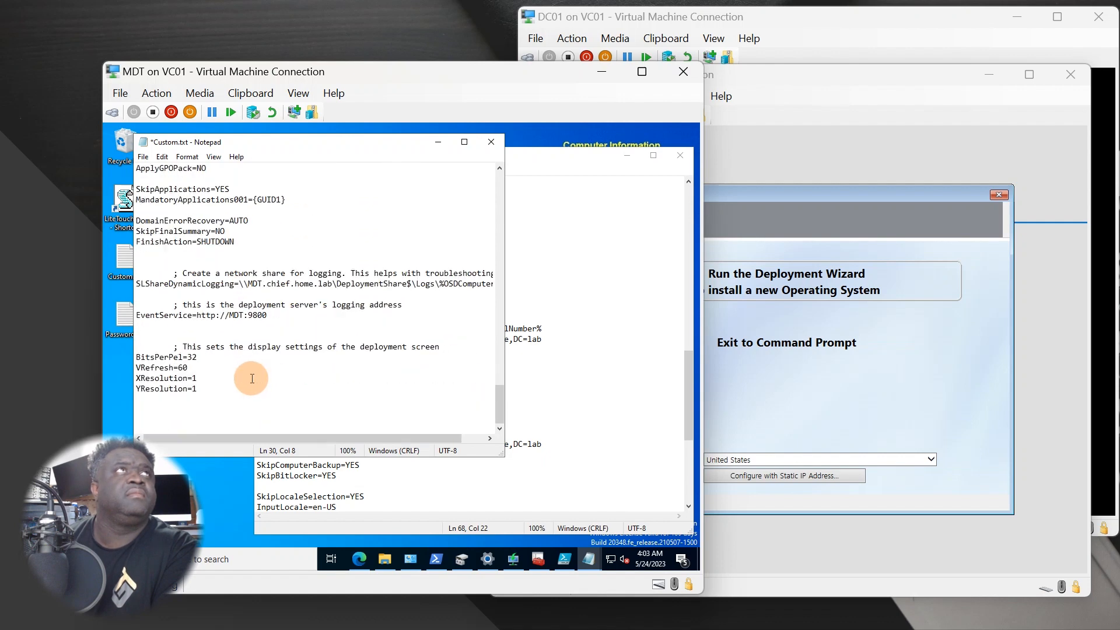
{"action": "scroll", "coordinate": [257, 379], "scroll_direction": "up", "scroll_amount": 7}
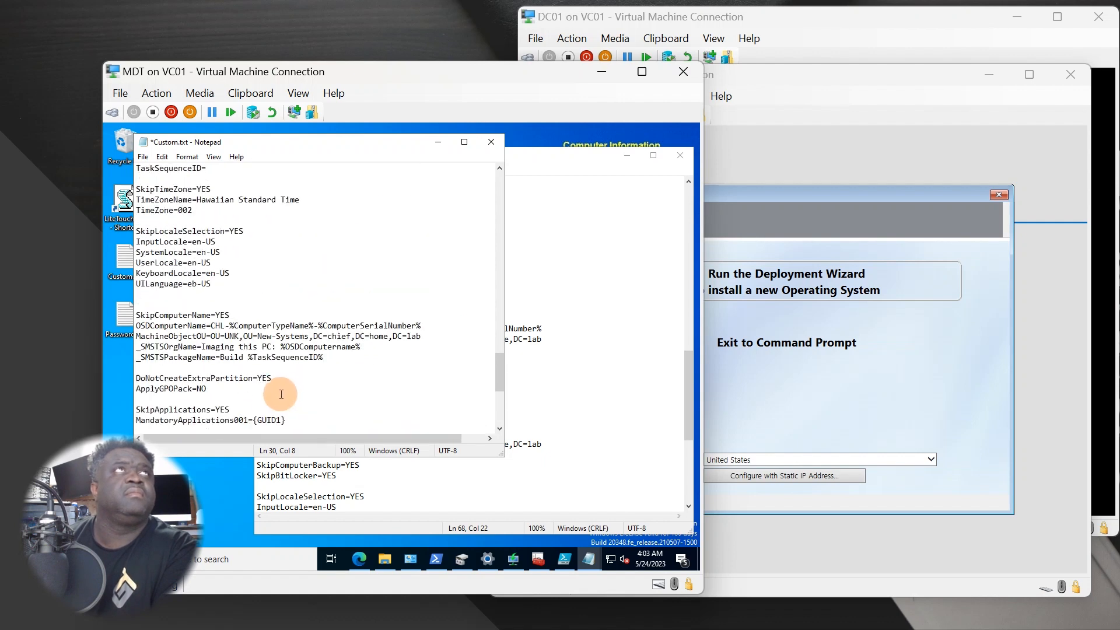
{"action": "scroll", "coordinate": [280, 394], "scroll_direction": "up", "scroll_amount": 2}
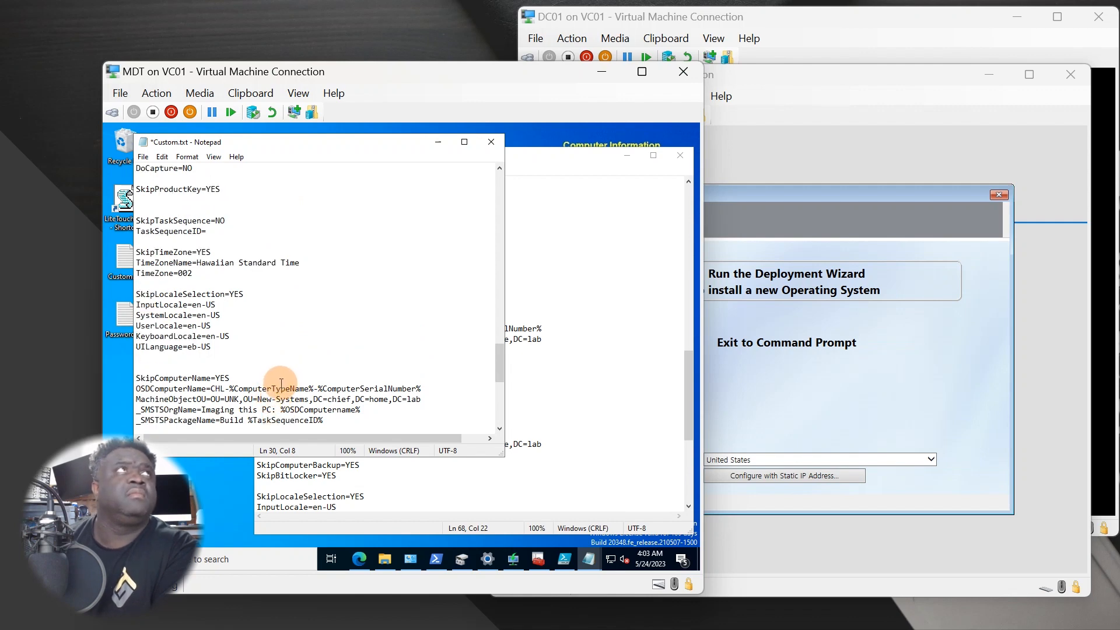
{"action": "scroll", "coordinate": [281, 384], "scroll_direction": "up", "scroll_amount": 3}
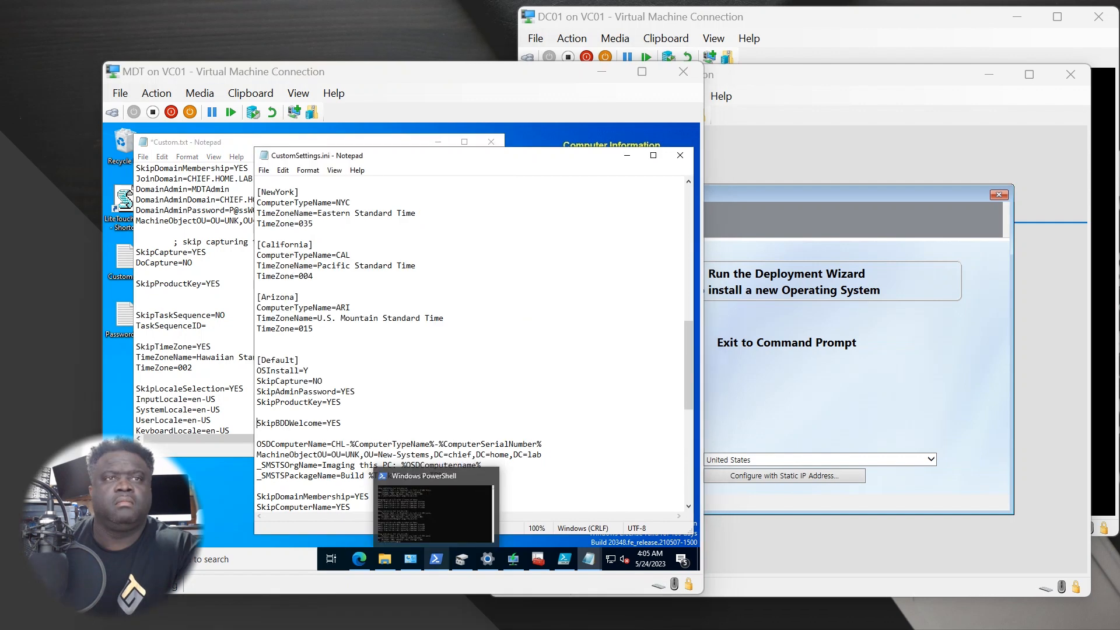
Step: Check the SkipBDDWelcome=YES line in CustomSettings.ini and Bootstrap.ini against the wizard page shown on PC05
{"action": "left_click", "coordinate": [315, 362]}
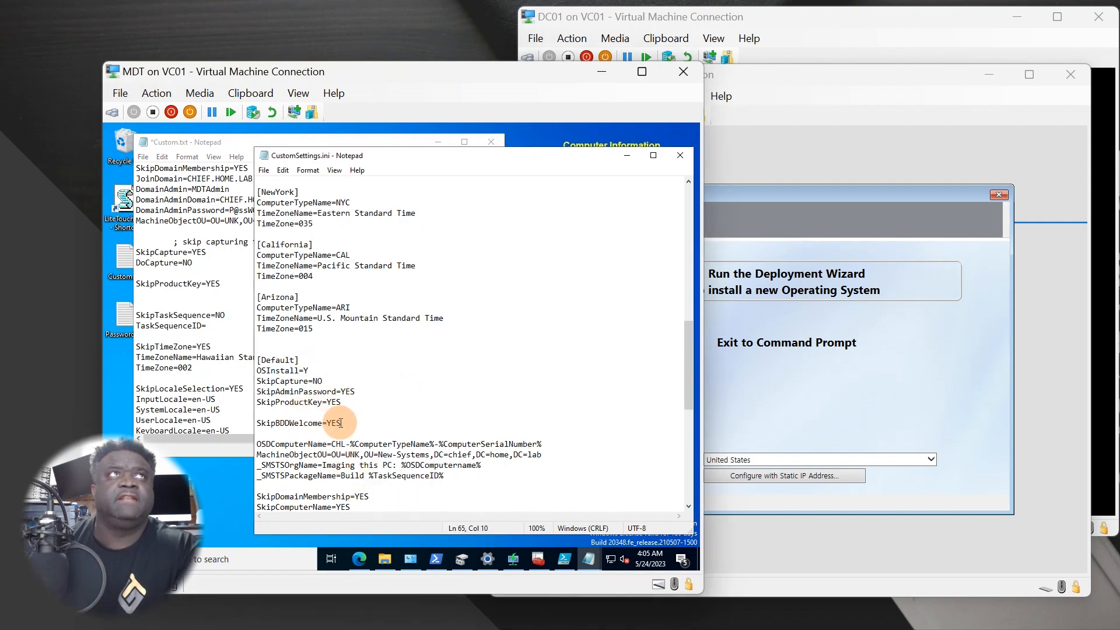
{"action": "left_click_drag", "start_coordinate": [338, 423], "coordinate": [267, 421]}
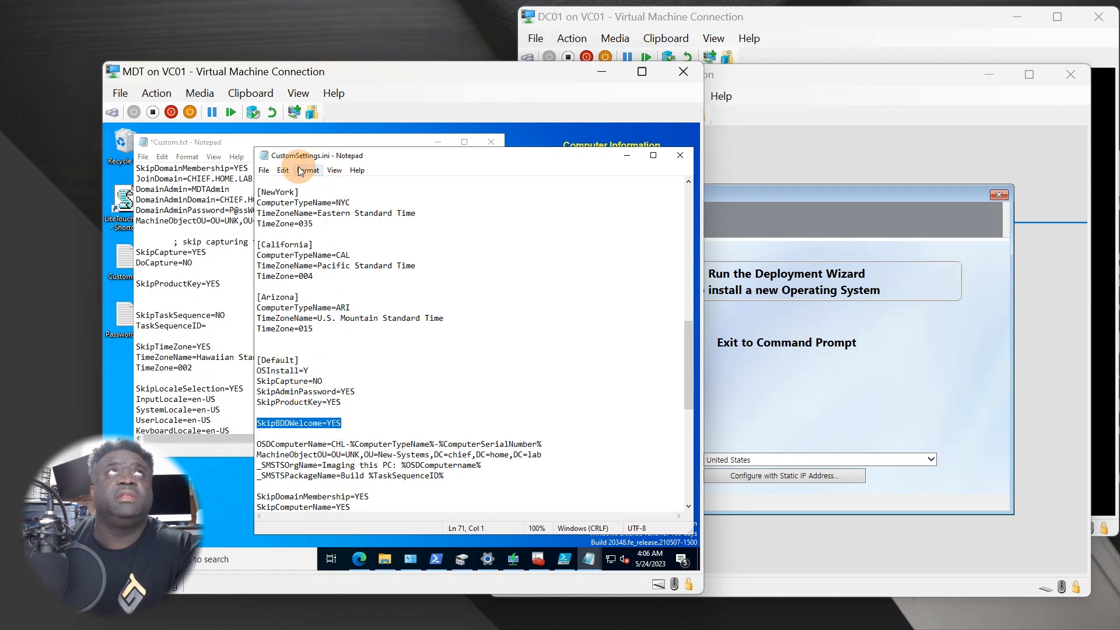
{"action": "left_click_drag", "start_coordinate": [297, 161], "coordinate": [265, 160]}
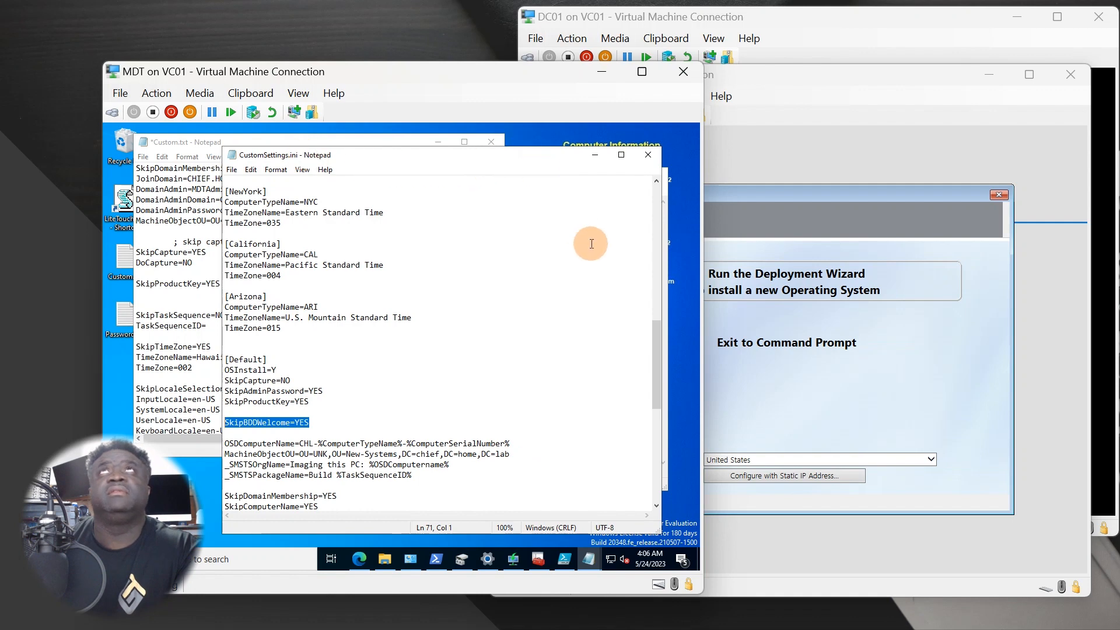
{"action": "left_click", "coordinate": [666, 362]}
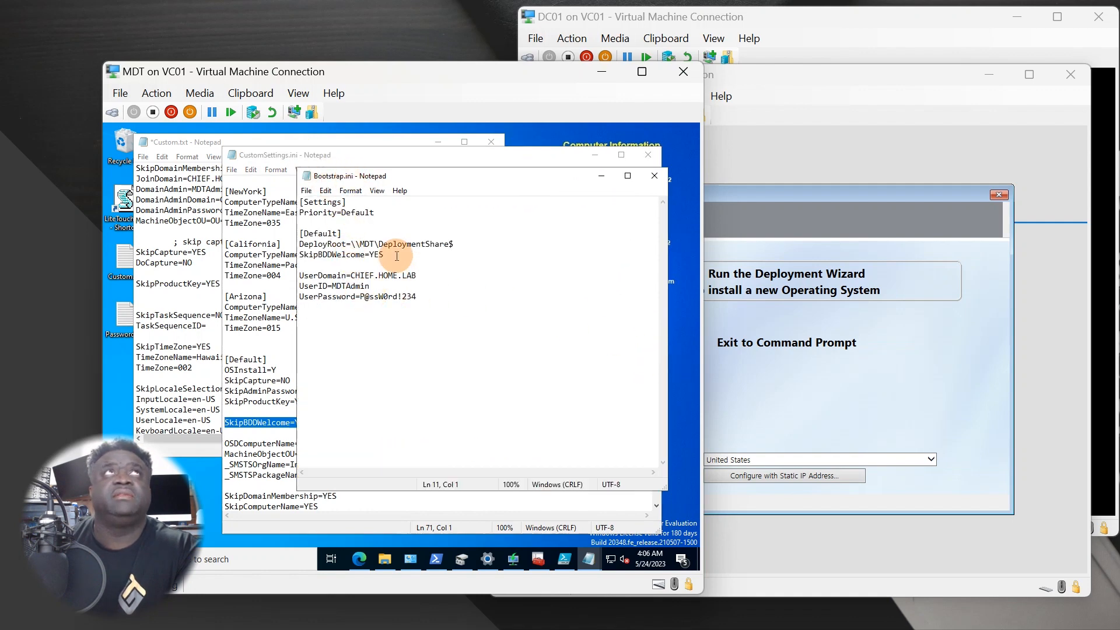
{"action": "left_click_drag", "start_coordinate": [385, 255], "coordinate": [299, 255]}
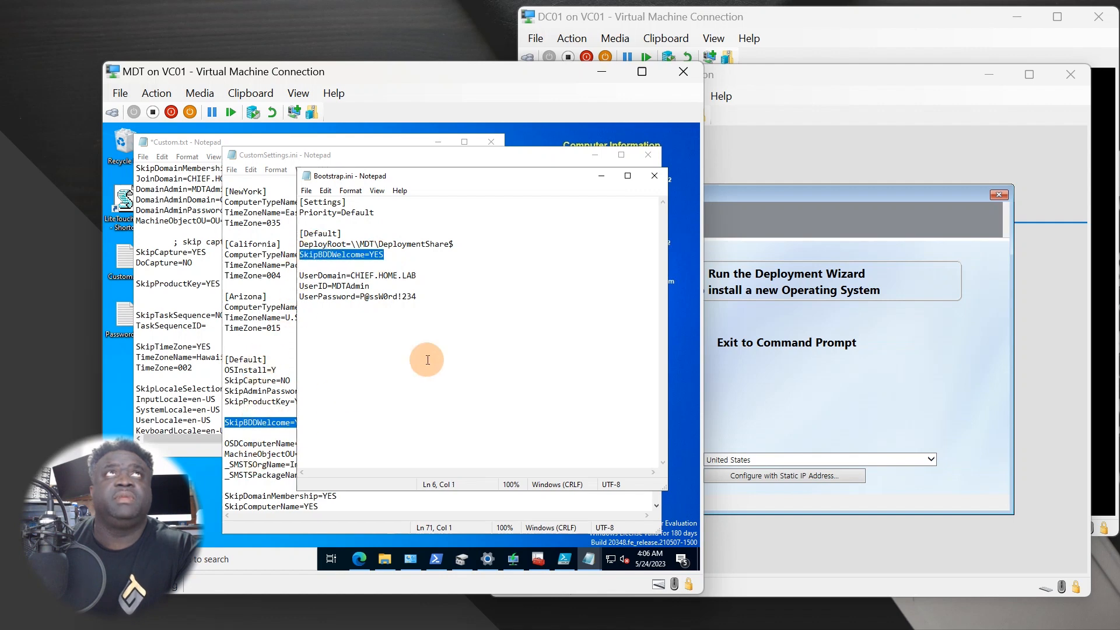
{"action": "left_click", "coordinate": [876, 82]}
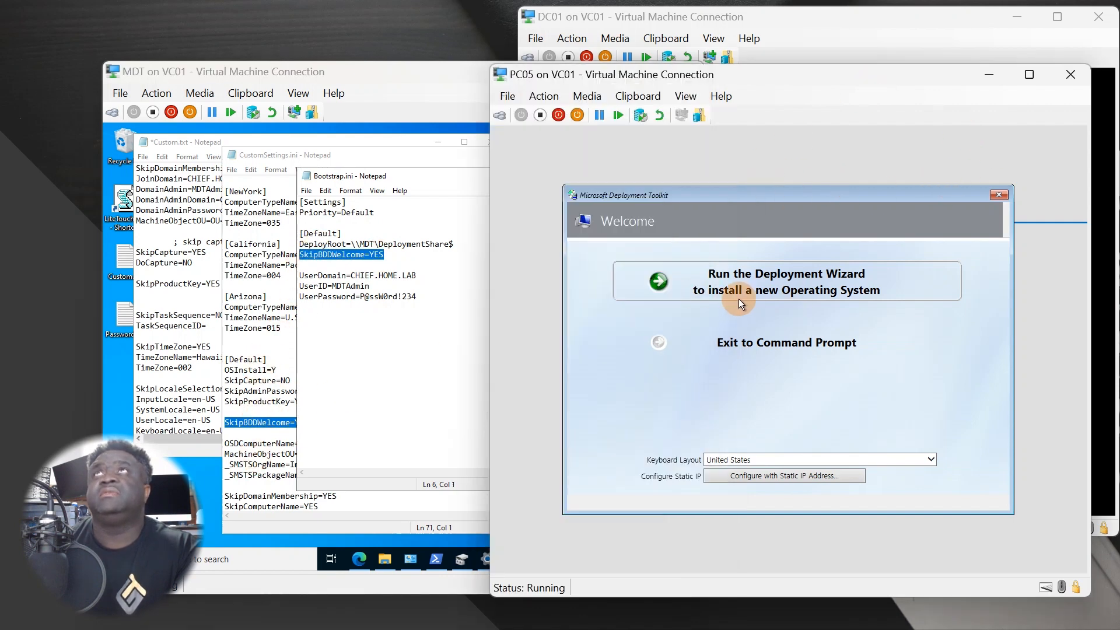
Step: Save Bootstrap.ini and CustomSettings.ini on the MDT server
{"action": "left_click", "coordinate": [397, 370]}
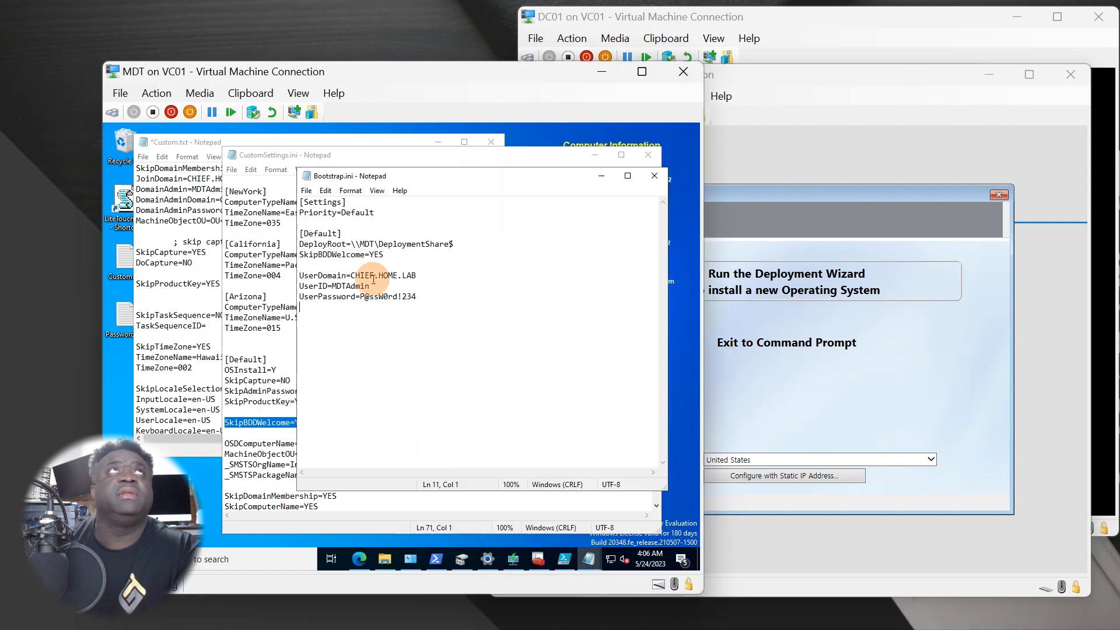
{"action": "left_click", "coordinate": [308, 192]}
{"action": "left_click", "coordinate": [321, 239]}
{"action": "left_click_drag", "start_coordinate": [269, 303], "coordinate": [270, 298]}
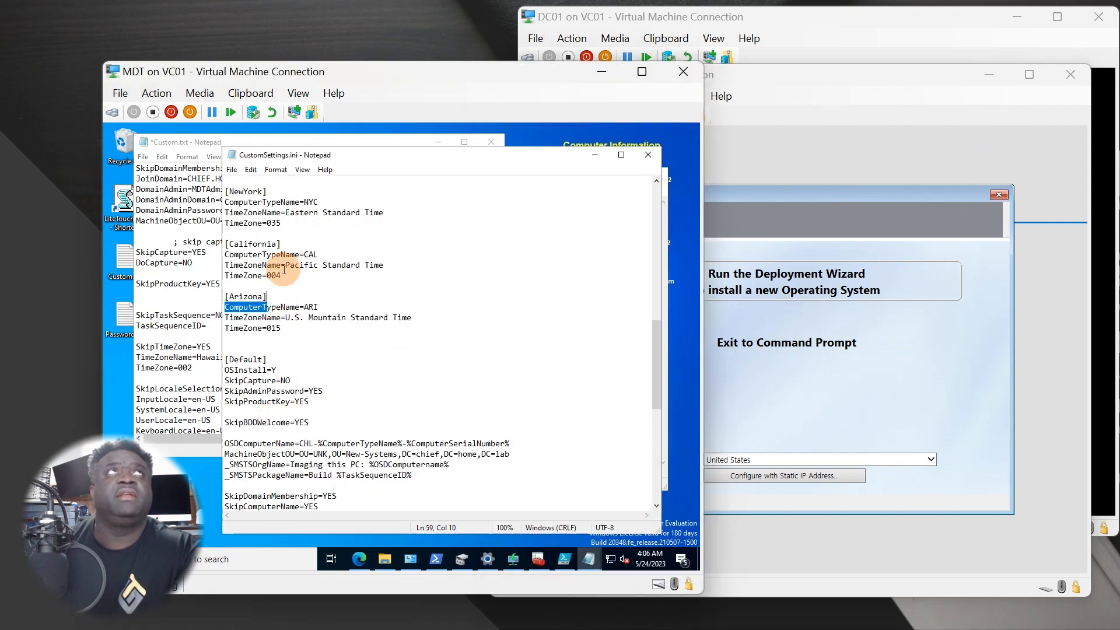
{"action": "left_click", "coordinate": [232, 170]}
{"action": "left_click", "coordinate": [244, 217]}
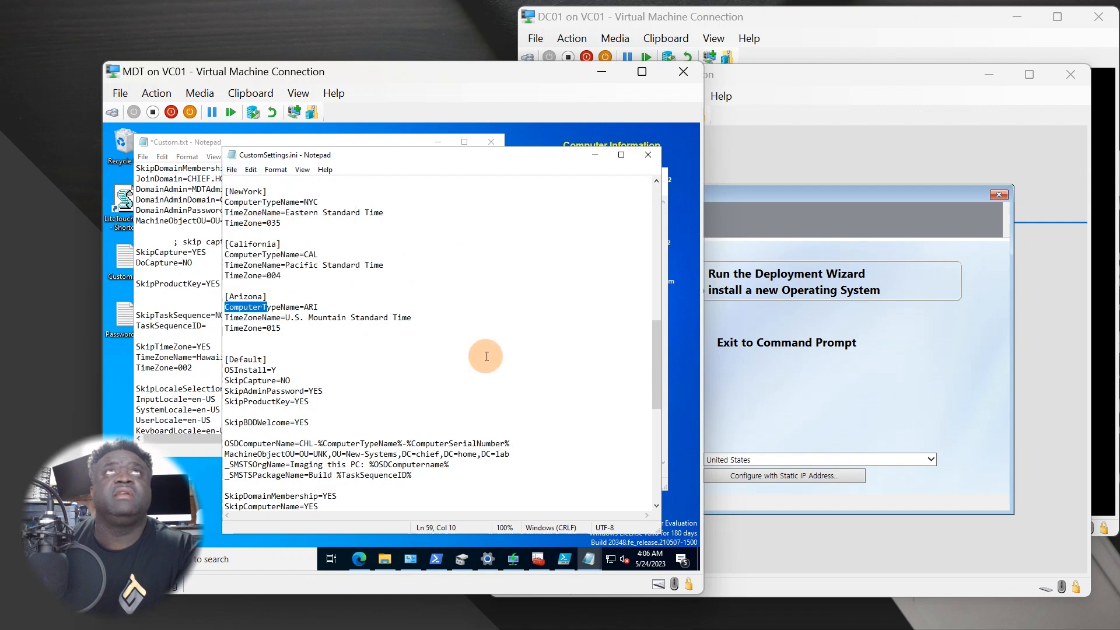
{"action": "left_click", "coordinate": [482, 357]}
Step: Reset PC05, move its window up, and send it Ctrl+Alt+Delete to restart the boot
{"action": "left_click", "coordinate": [828, 154]}
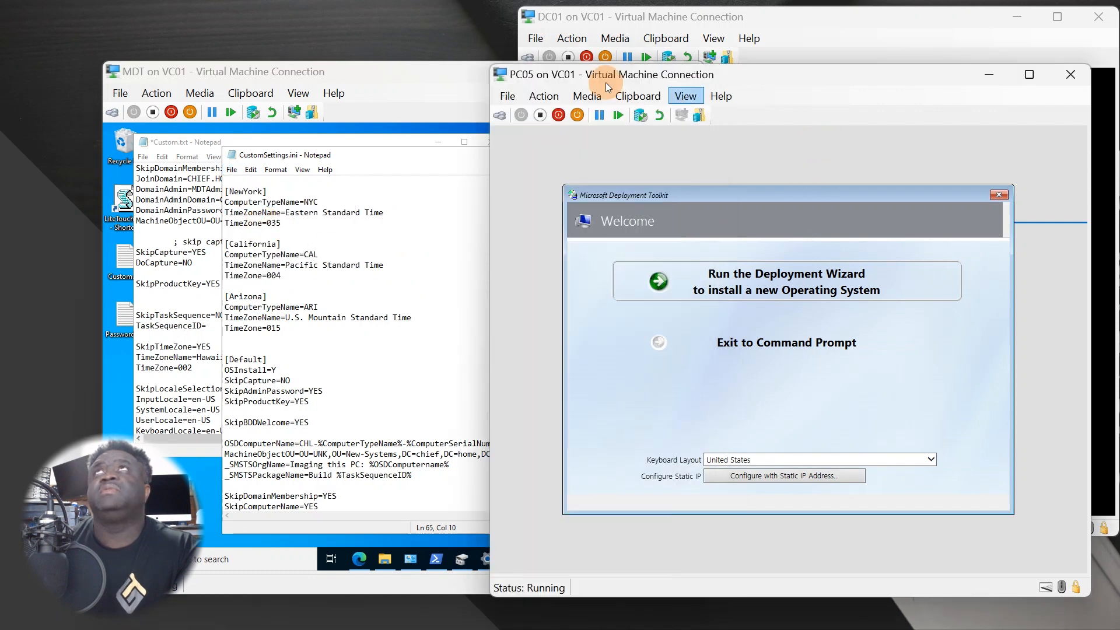
{"action": "left_click", "coordinate": [544, 97]}
{"action": "left_click", "coordinate": [569, 205]}
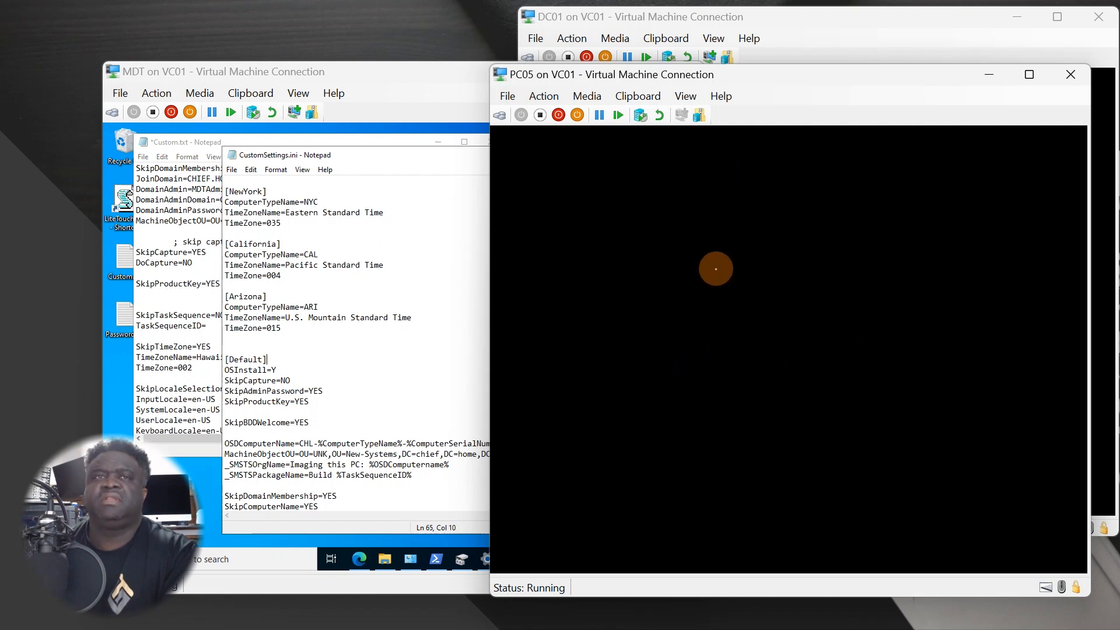
{"action": "left_click_drag", "start_coordinate": [752, 78], "coordinate": [733, 42]}
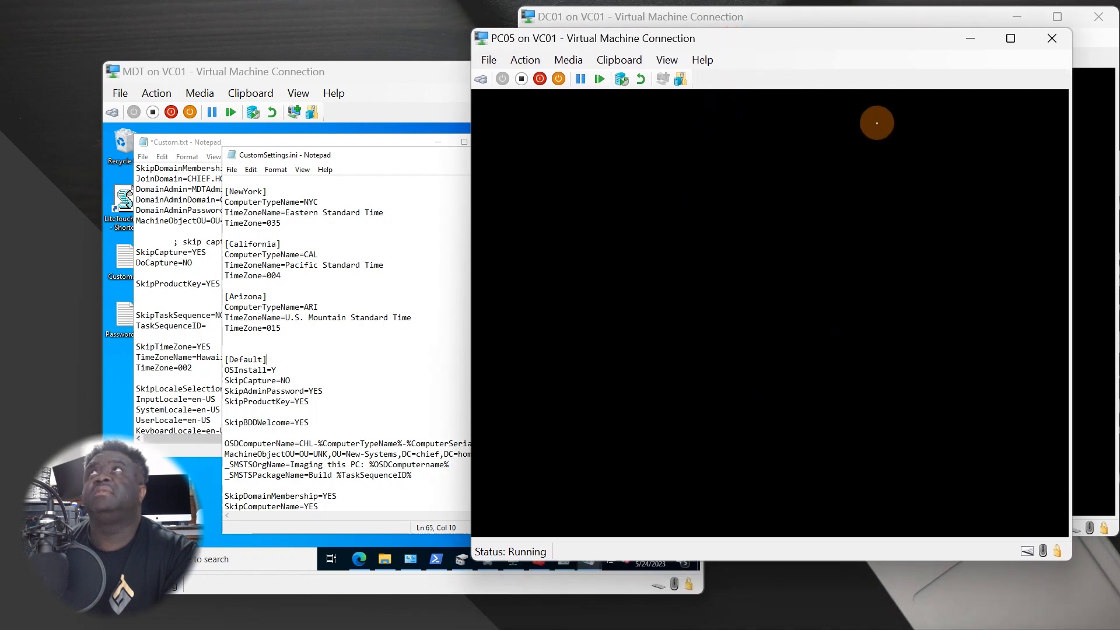
{"action": "left_click", "coordinate": [537, 60]}
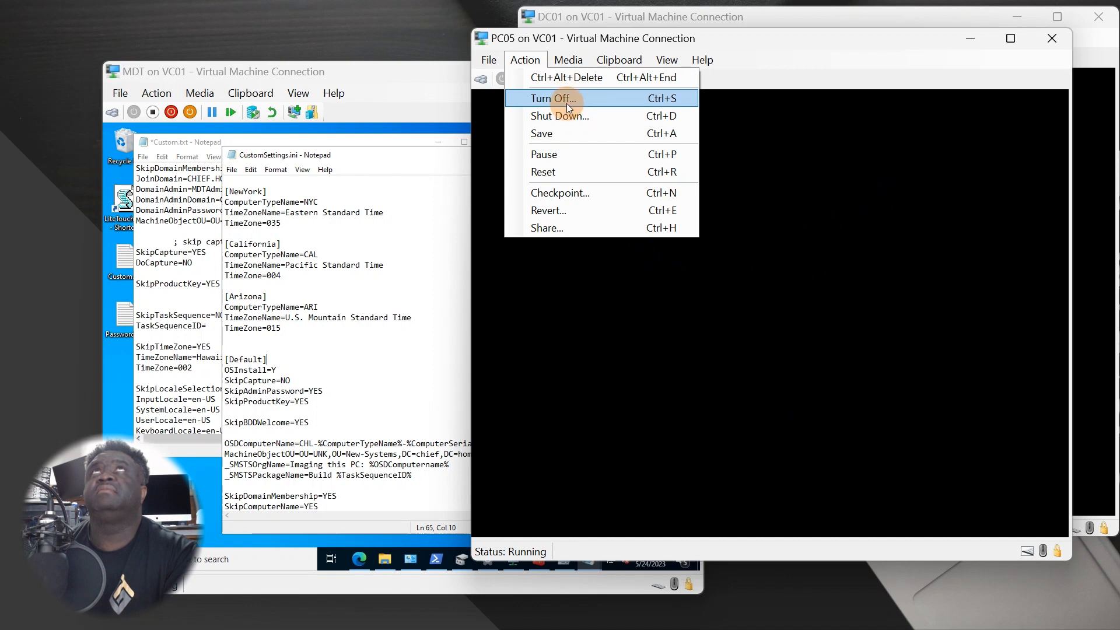
{"action": "left_click", "coordinate": [579, 78]}
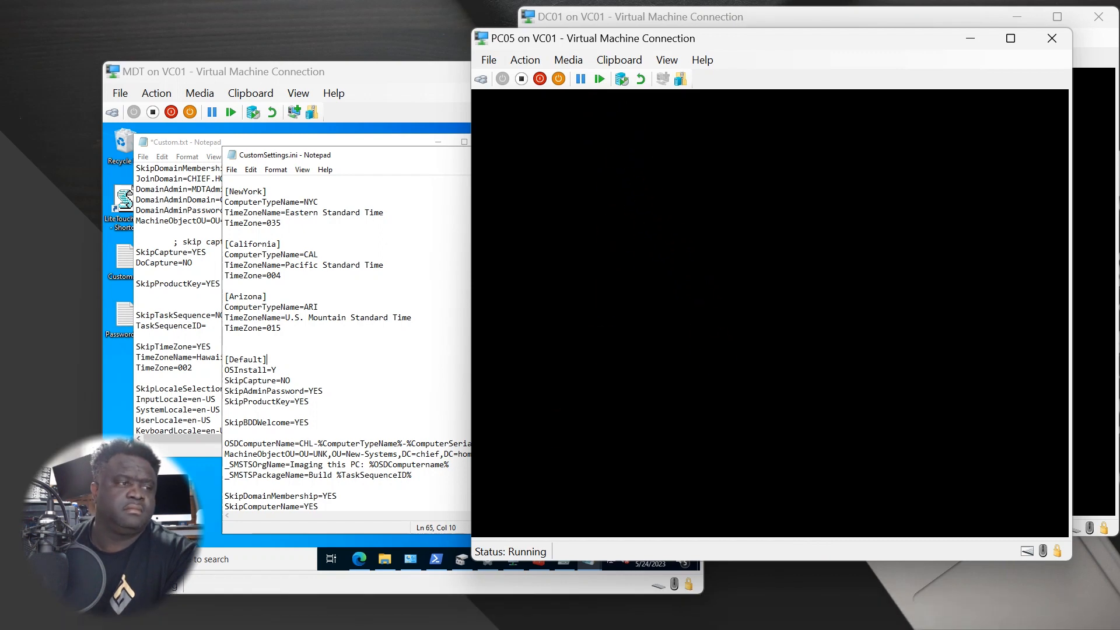
Step: Close the PC05 connection, reconnect to PC05 from Hyper-V Manager, and minimize the manager window
{"action": "key", "text": "alt+Tab"}
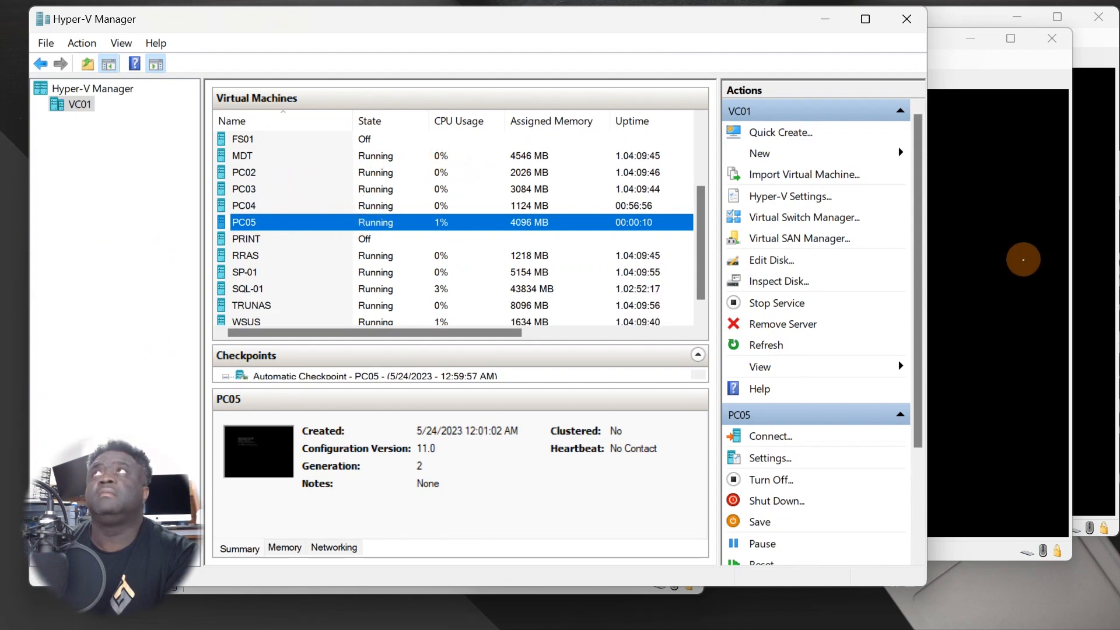
{"action": "left_click", "coordinate": [1023, 259]}
{"action": "left_click", "coordinate": [1045, 41]}
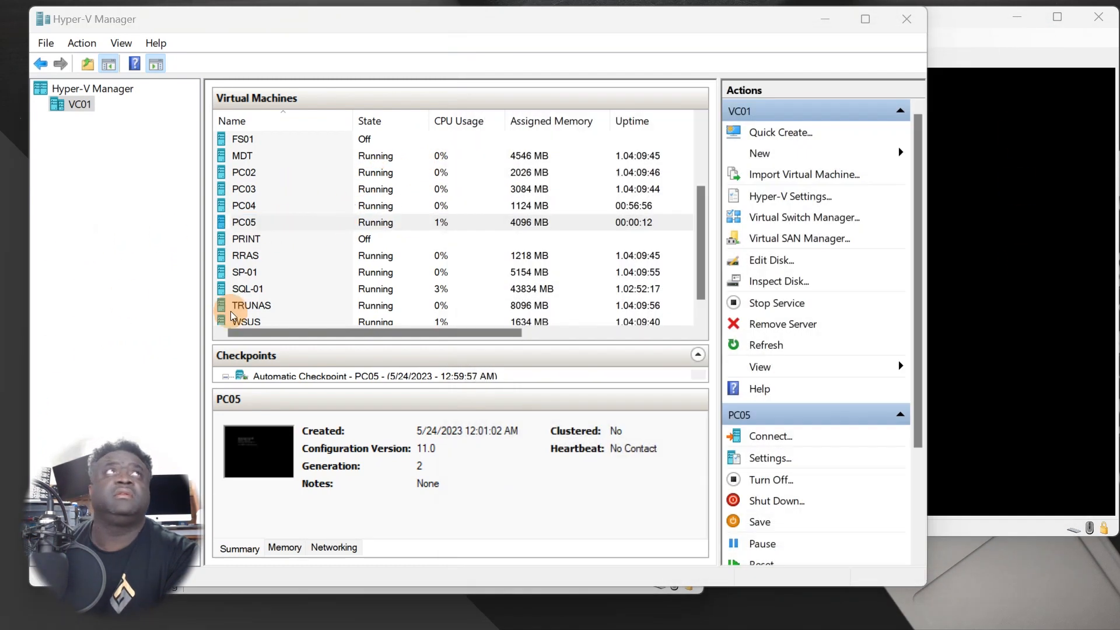
{"action": "double_click", "coordinate": [268, 226]}
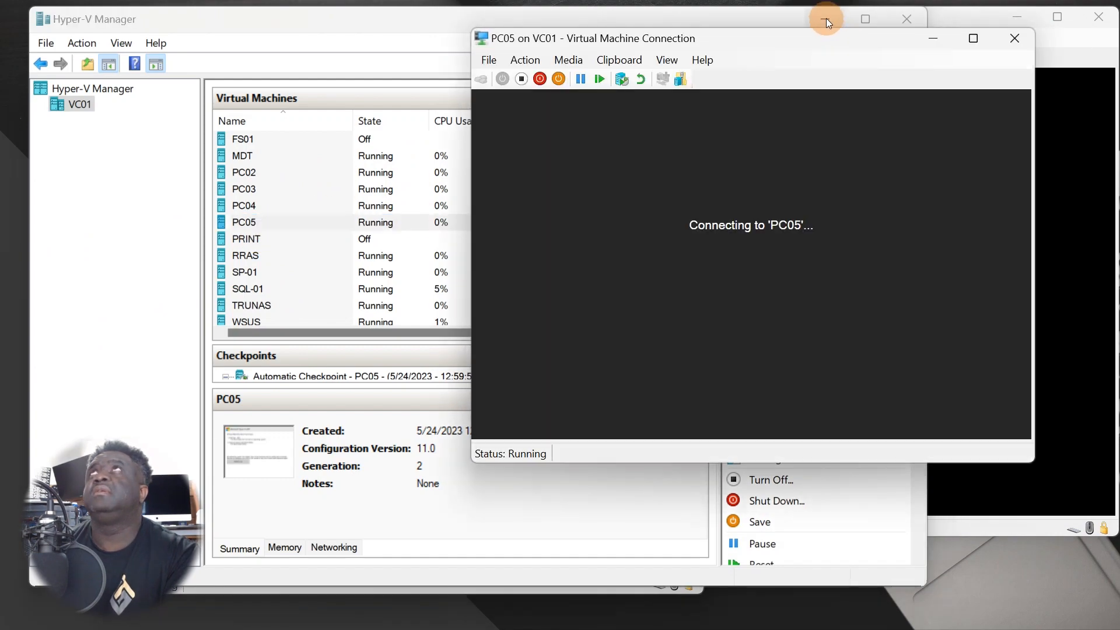
{"action": "left_click", "coordinate": [825, 19]}
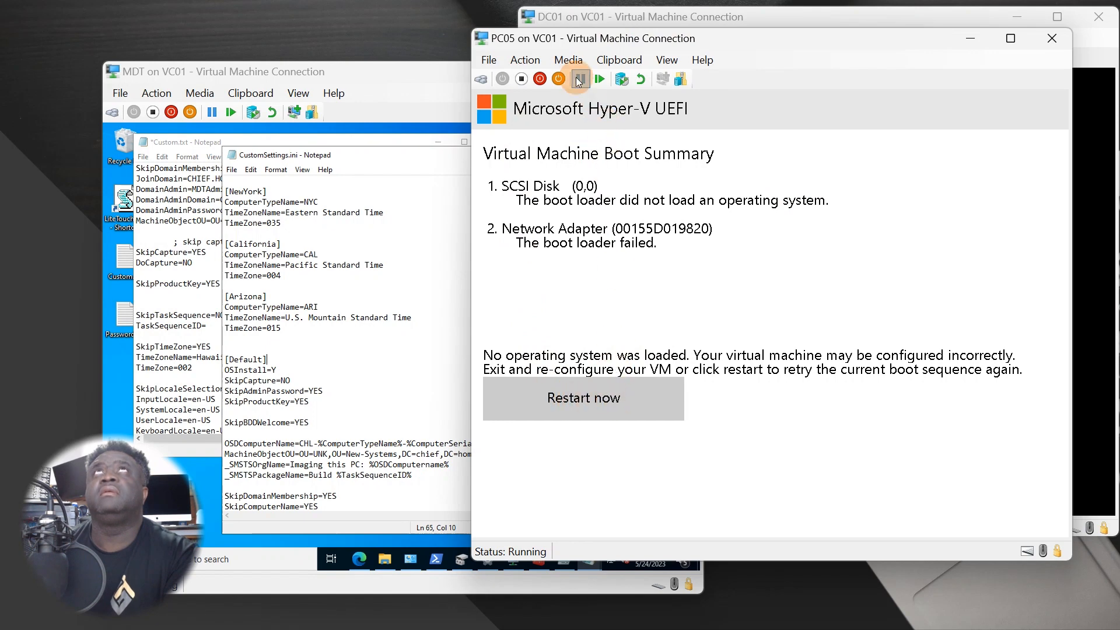
Step: Restart PC05 with Ctrl+Alt+Delete and boot it from the WDS network boot service
{"action": "left_click", "coordinate": [525, 60]}
{"action": "left_click", "coordinate": [524, 60]}
{"action": "left_click", "coordinate": [540, 61]}
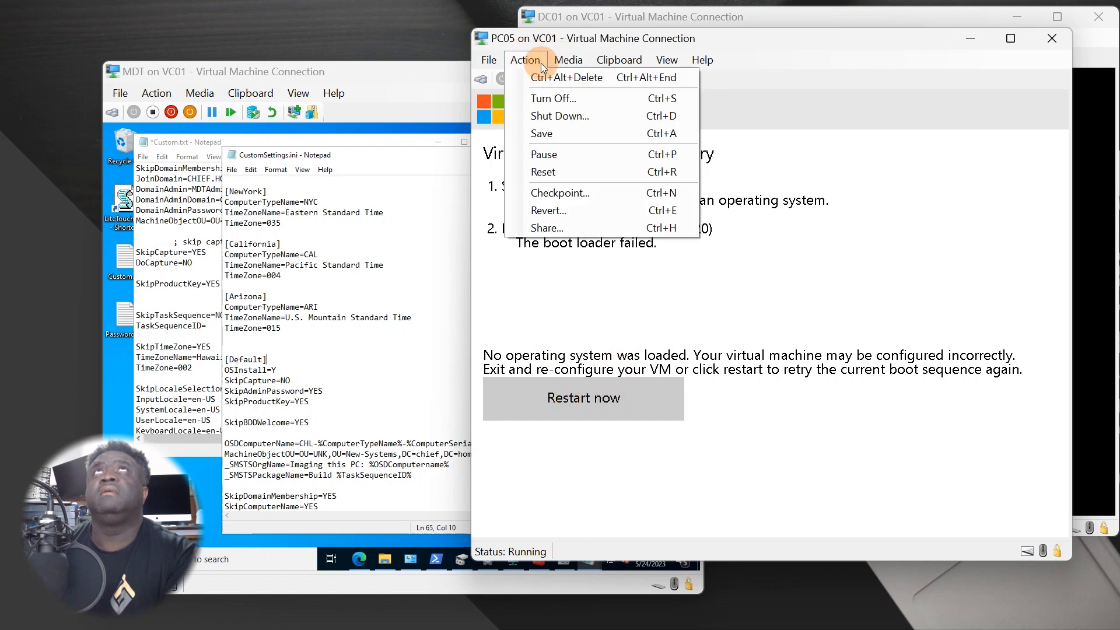
{"action": "left_click", "coordinate": [537, 76]}
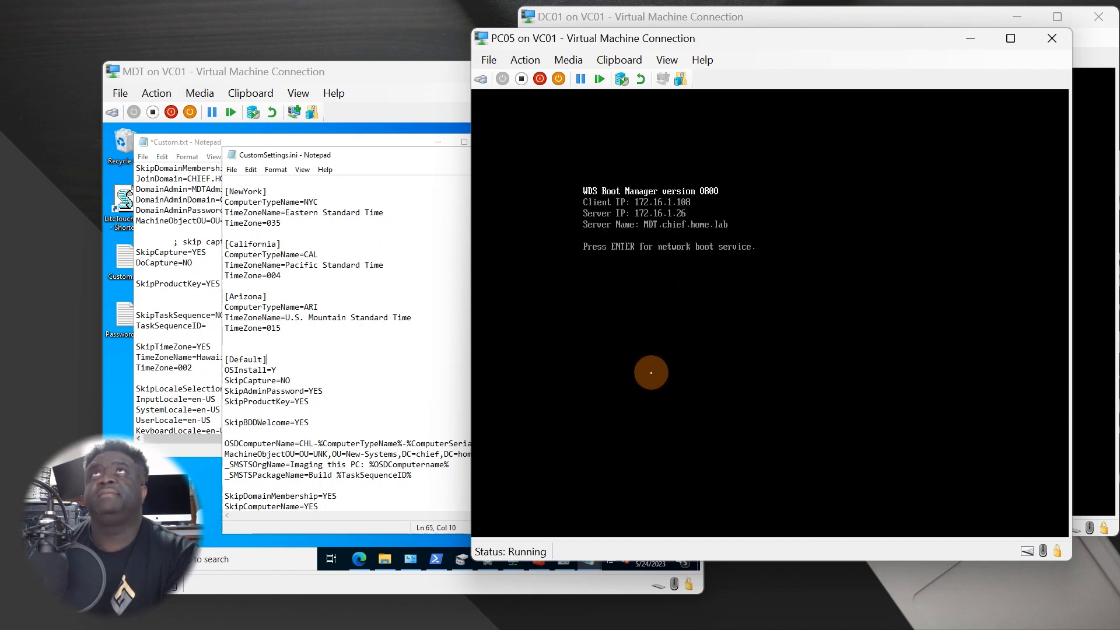
{"action": "key", "text": "Return"}
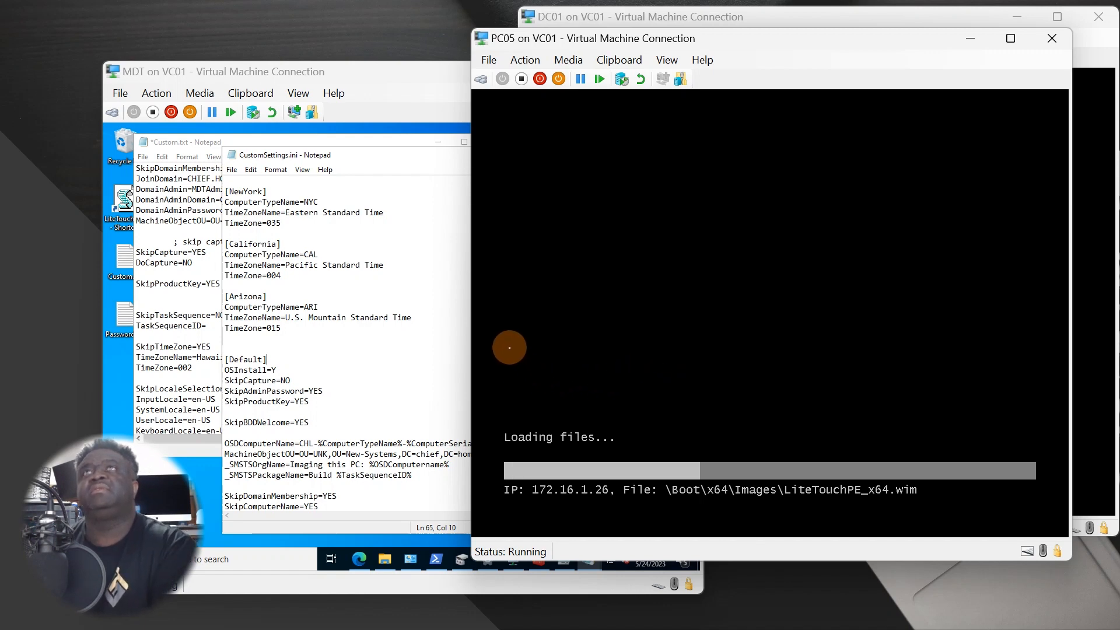
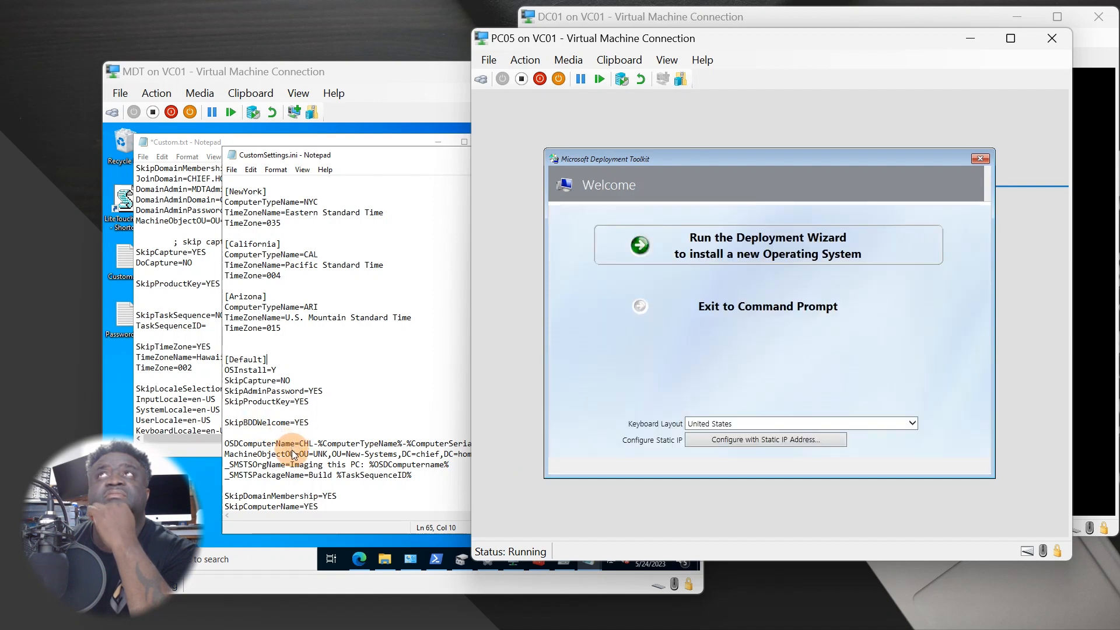
Step: Enlarge the Custom.txt window and remove the SkipDeploymentType=YES line from the file
{"action": "mouse_move", "coordinate": [402, 629]}
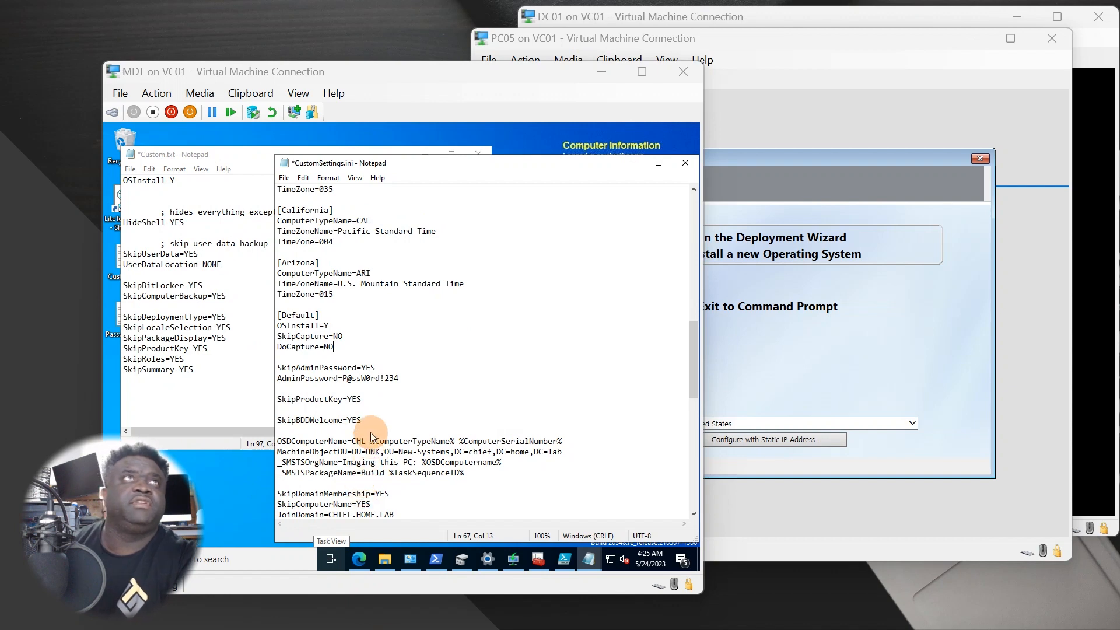
{"action": "left_click", "coordinate": [205, 402]}
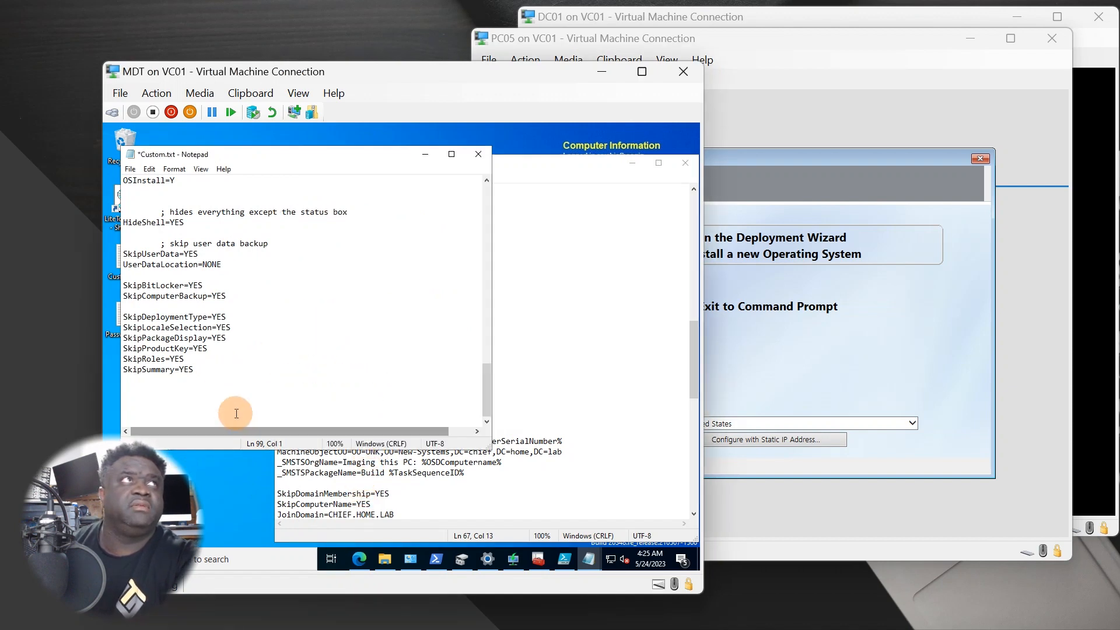
{"action": "left_click_drag", "start_coordinate": [226, 449], "coordinate": [204, 491]}
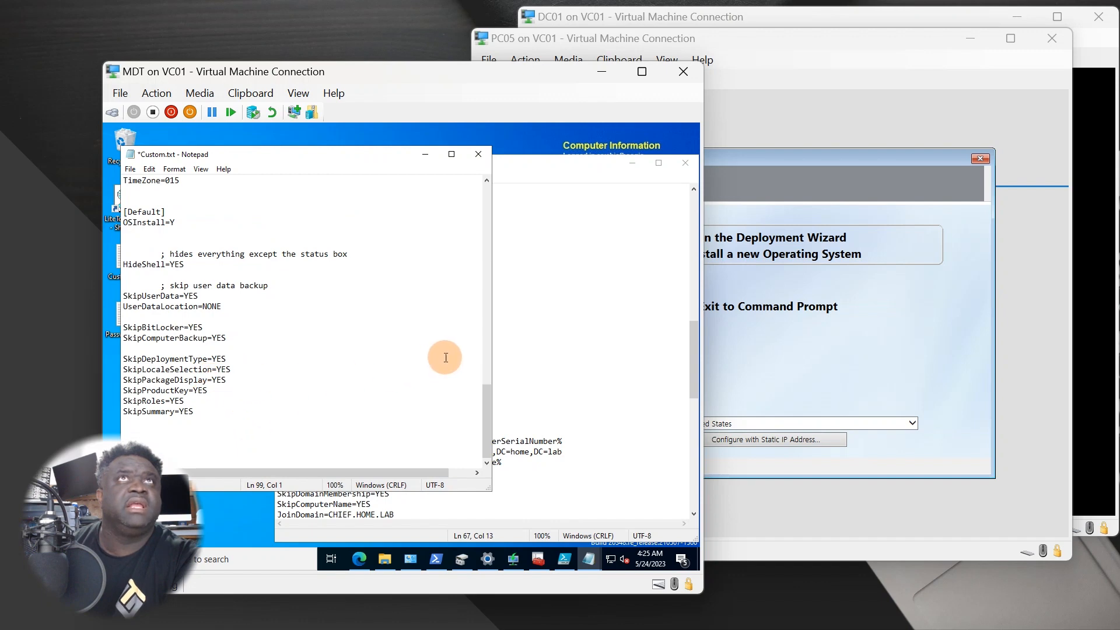
{"action": "left_click", "coordinate": [620, 376]}
{"action": "left_click", "coordinate": [133, 360]}
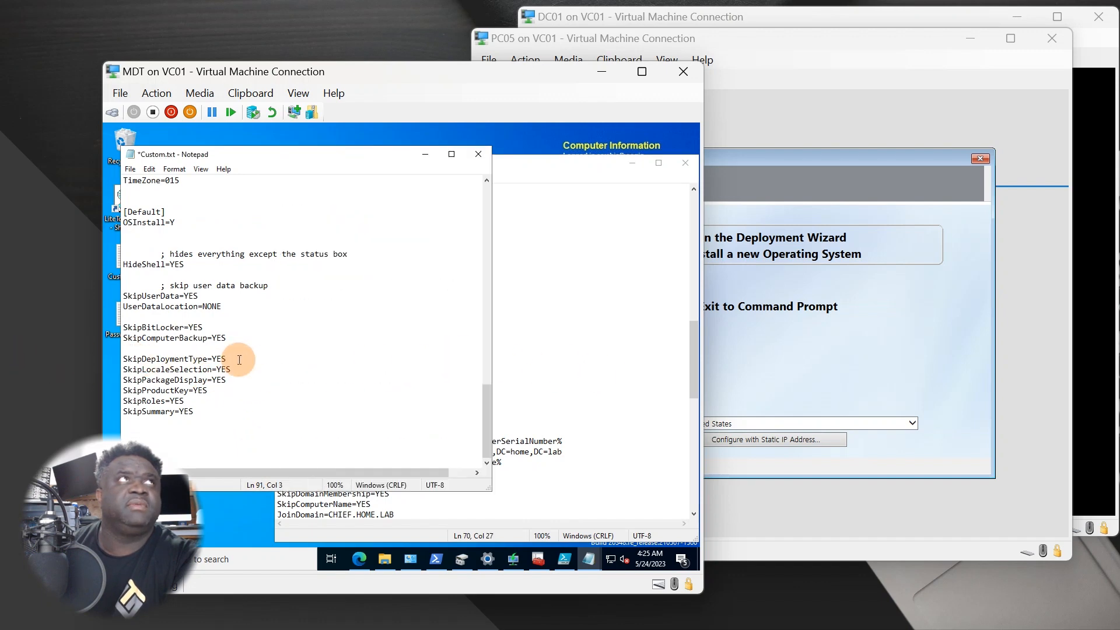
{"action": "left_click_drag", "start_coordinate": [239, 360], "coordinate": [134, 359]}
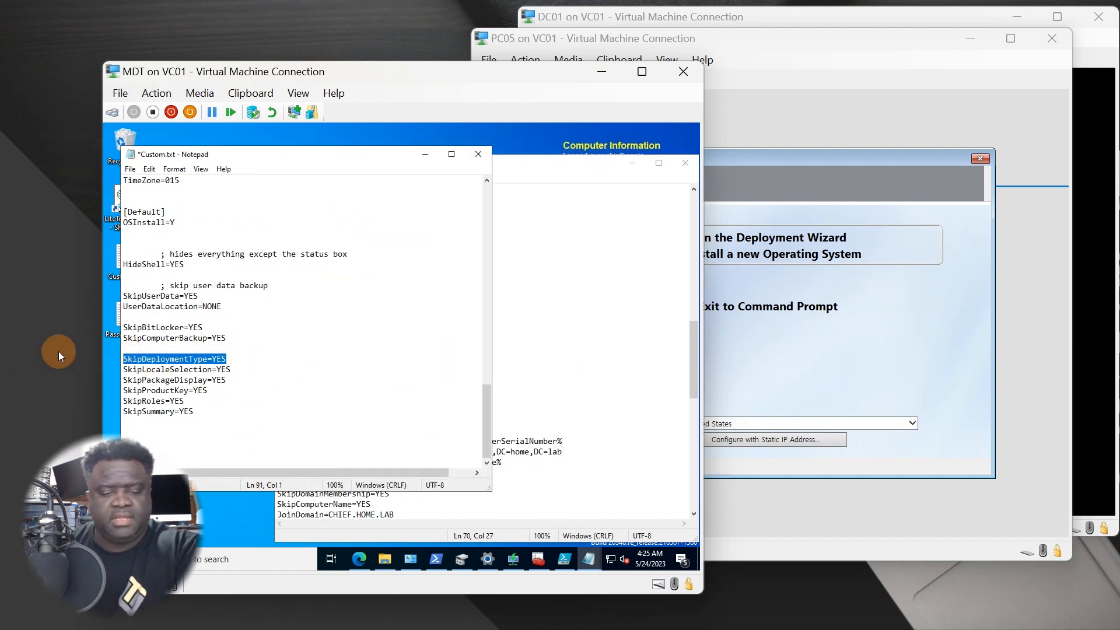
{"action": "key", "text": "Delete"}
Step: Add SkipDeploymentType=YES below SkipBDDWelcome=YES in the [Default] section of CustomSettings.ini and save the file
{"action": "left_click", "coordinate": [612, 405]}
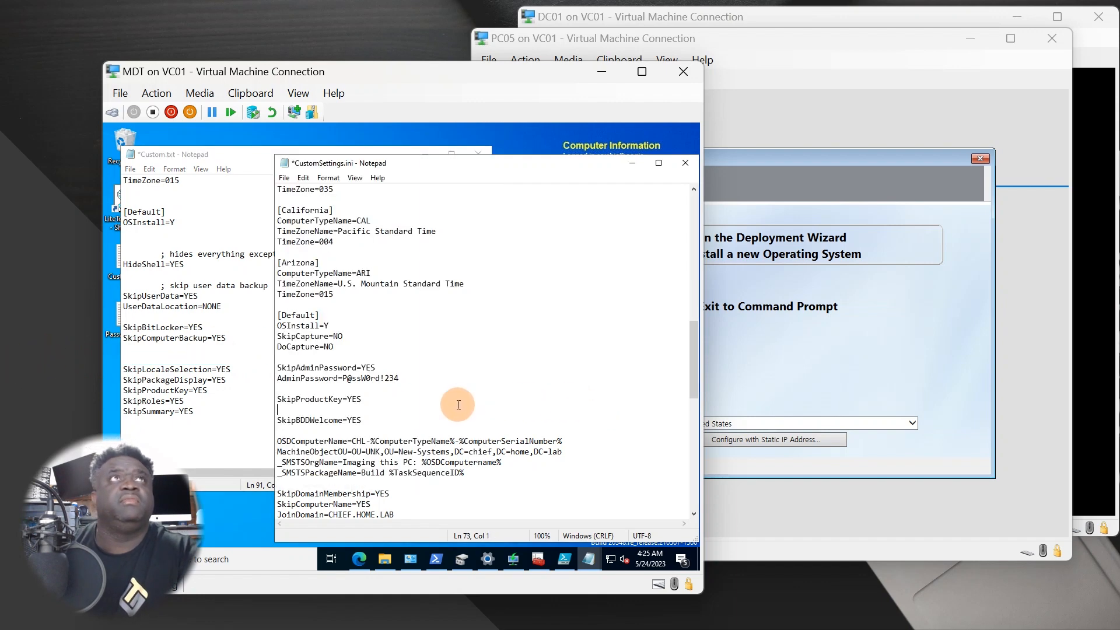
{"action": "left_click", "coordinate": [366, 420]}
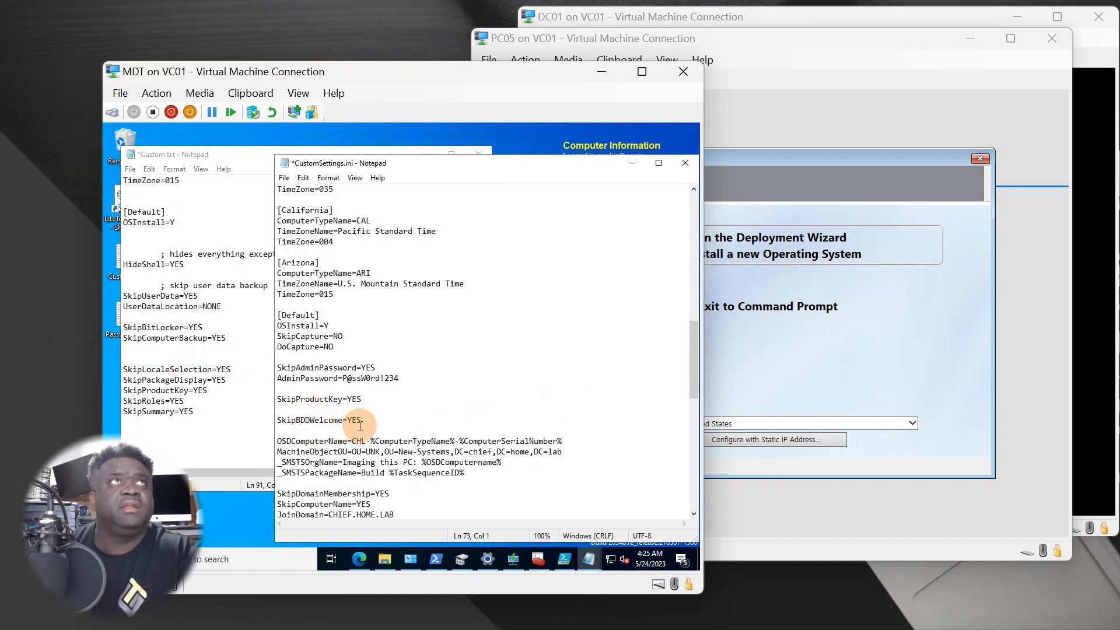
{"action": "key", "text": "Return"}
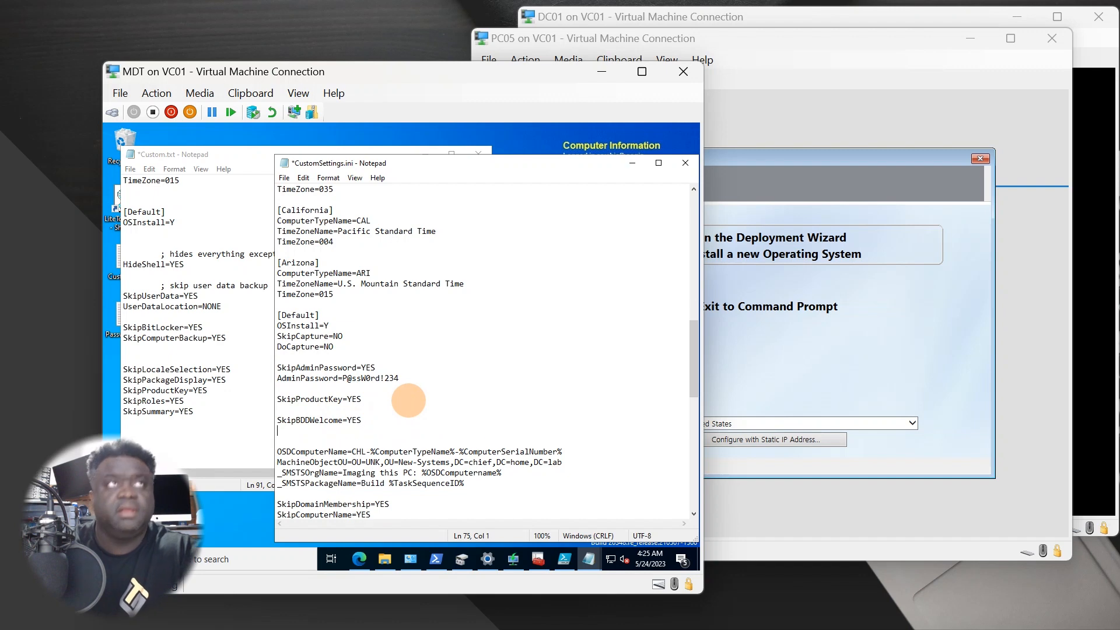
{"action": "type", "text": "SkipDeploymentType=YES"}
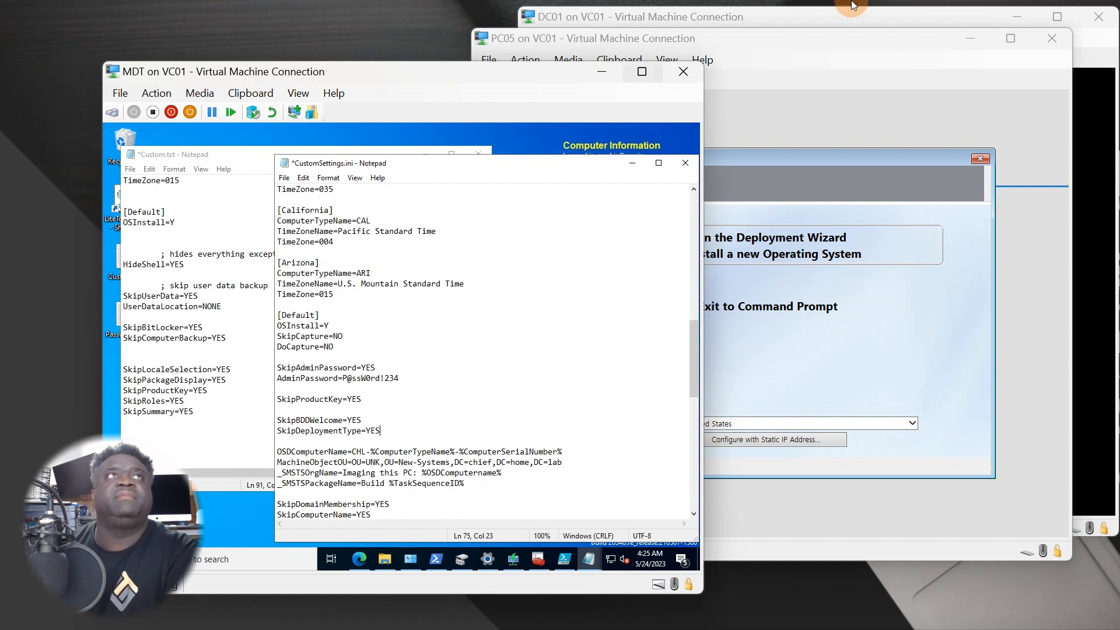
{"action": "left_click", "coordinate": [771, 154]}
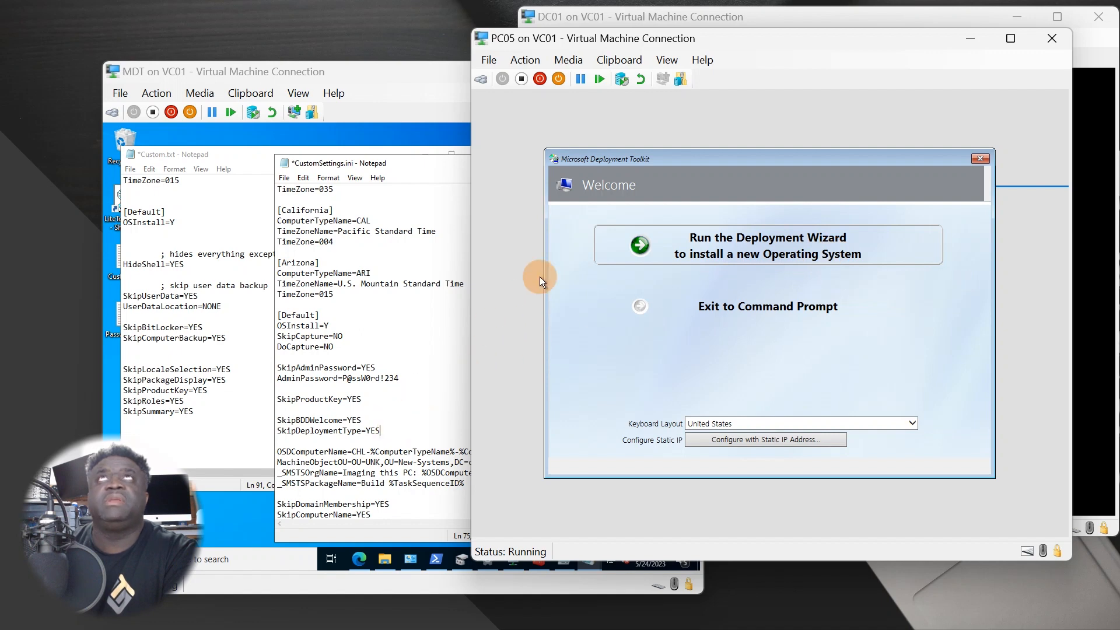
{"action": "left_click", "coordinate": [277, 176]}
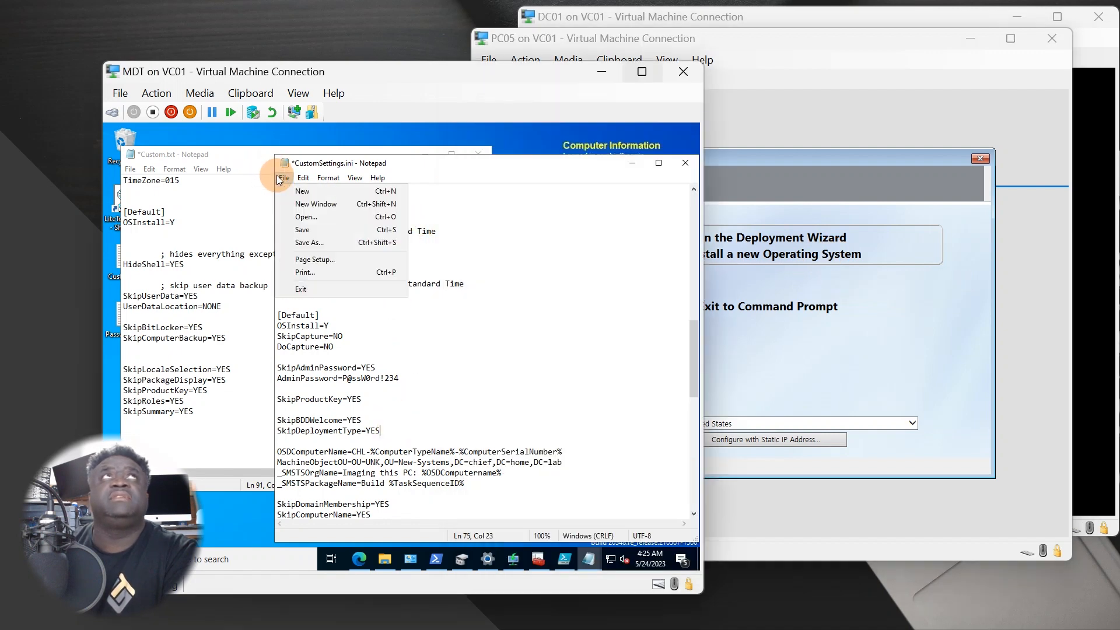
{"action": "left_click", "coordinate": [305, 226]}
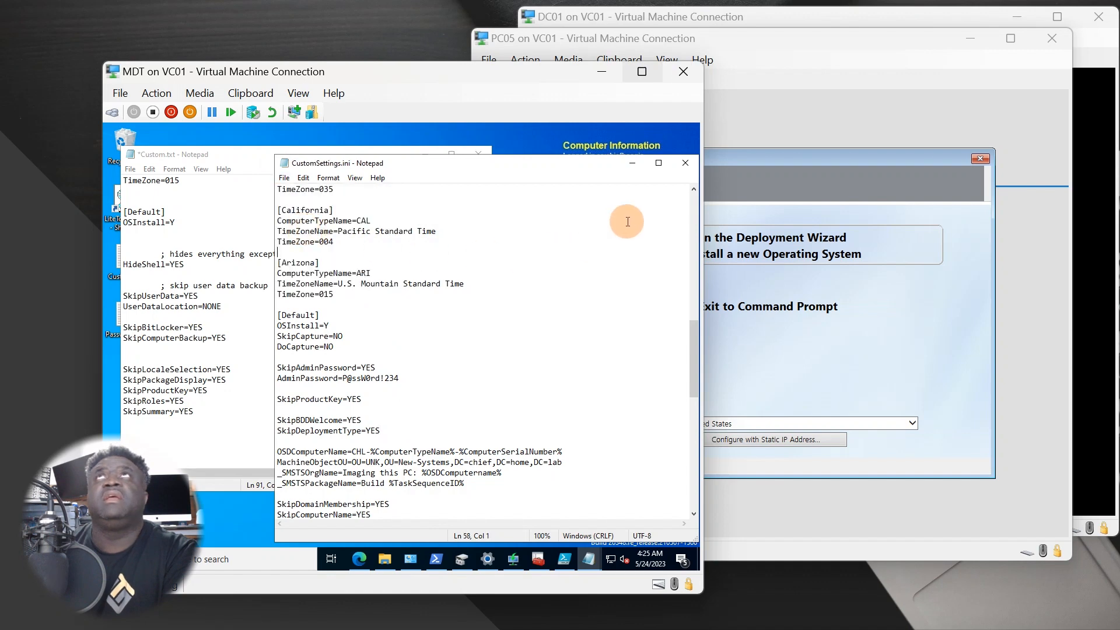
Step: Try to shut down the PC05 virtual machine
{"action": "left_click", "coordinate": [797, 76]}
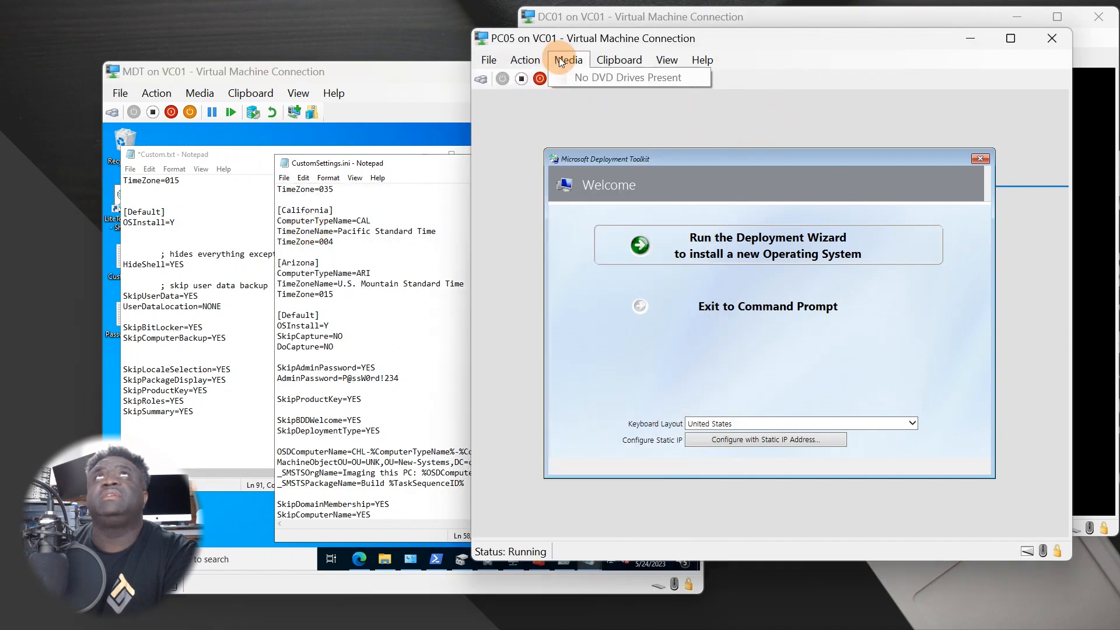
{"action": "left_click", "coordinate": [528, 59]}
{"action": "left_click", "coordinate": [532, 80]}
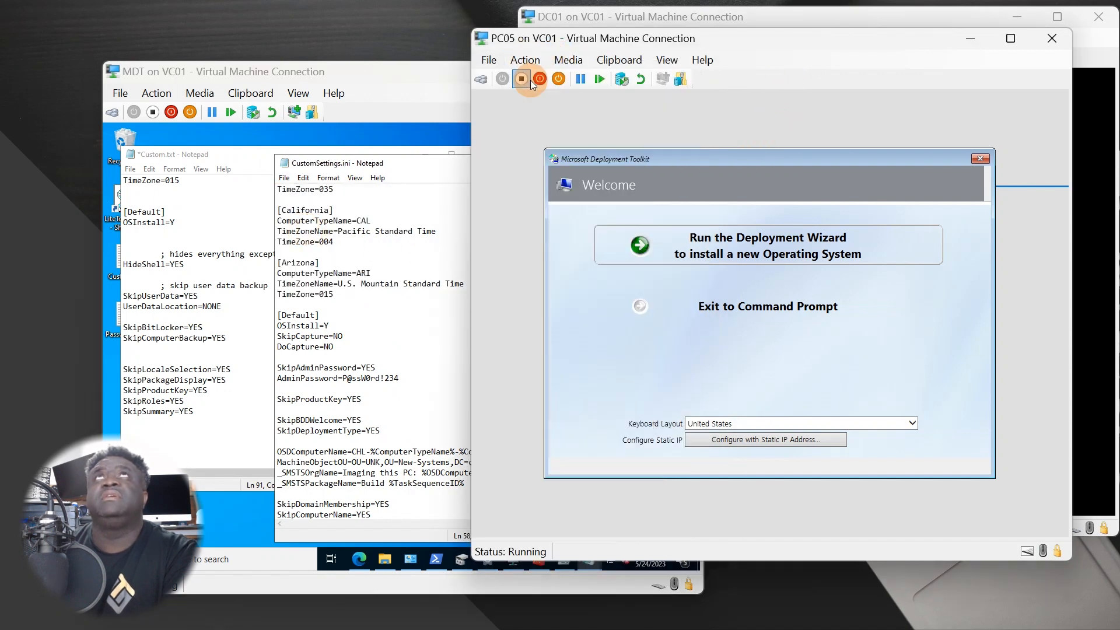
{"action": "left_click", "coordinate": [525, 60]}
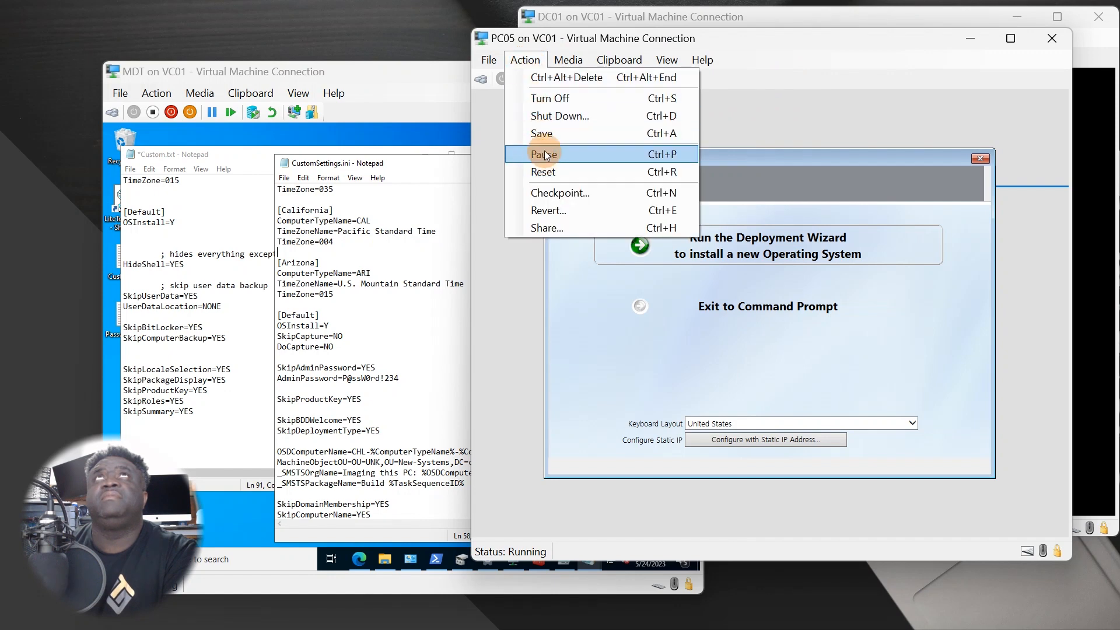
{"action": "left_click", "coordinate": [554, 117]}
{"action": "left_click", "coordinate": [883, 339]}
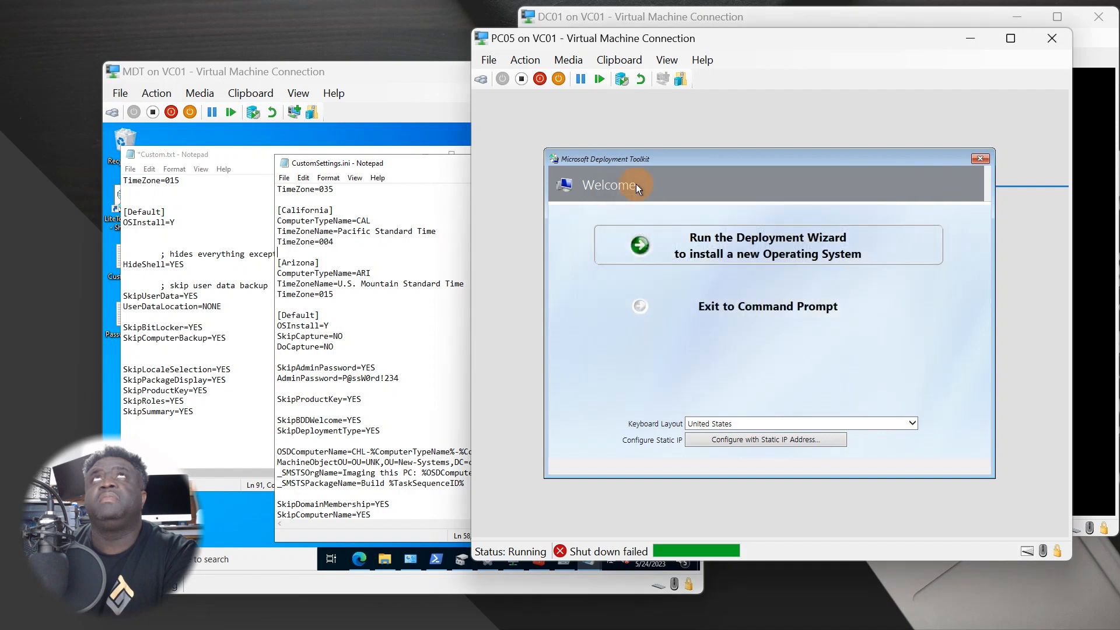
Step: Turn off PC05, start it again, and boot it from the WDS network boot service
{"action": "left_click", "coordinate": [540, 79]}
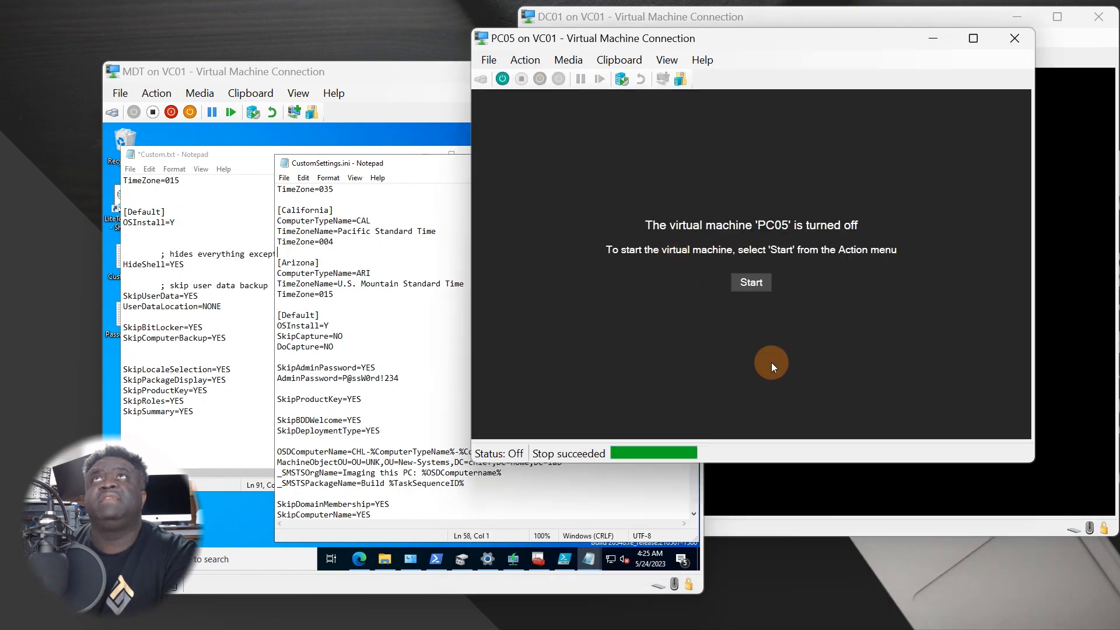
{"action": "left_click", "coordinate": [752, 277]}
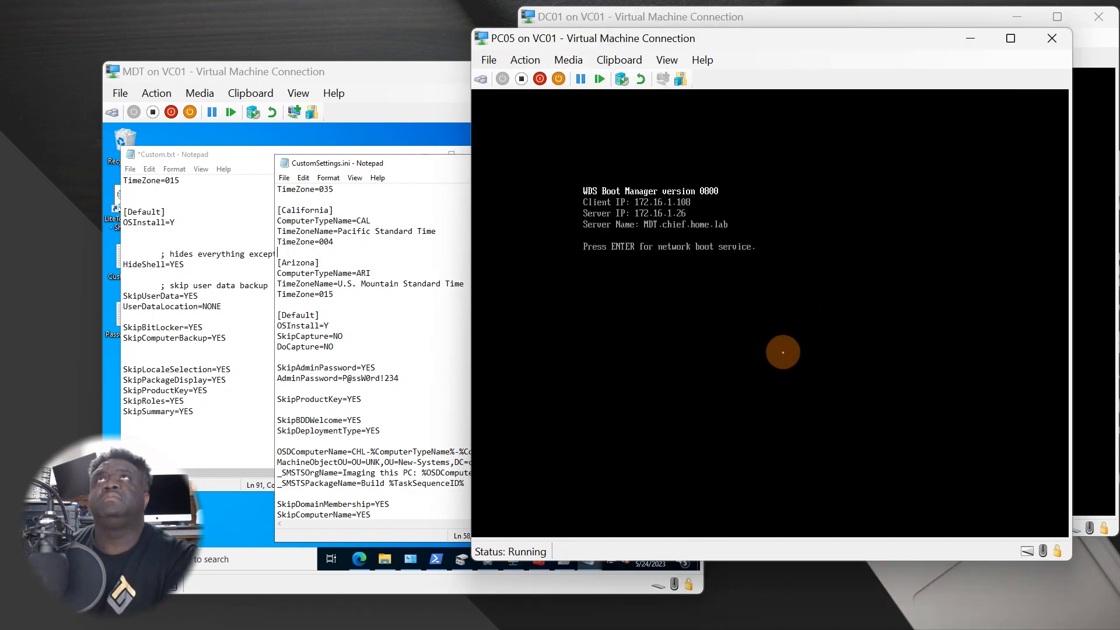
{"action": "key", "text": "Return"}
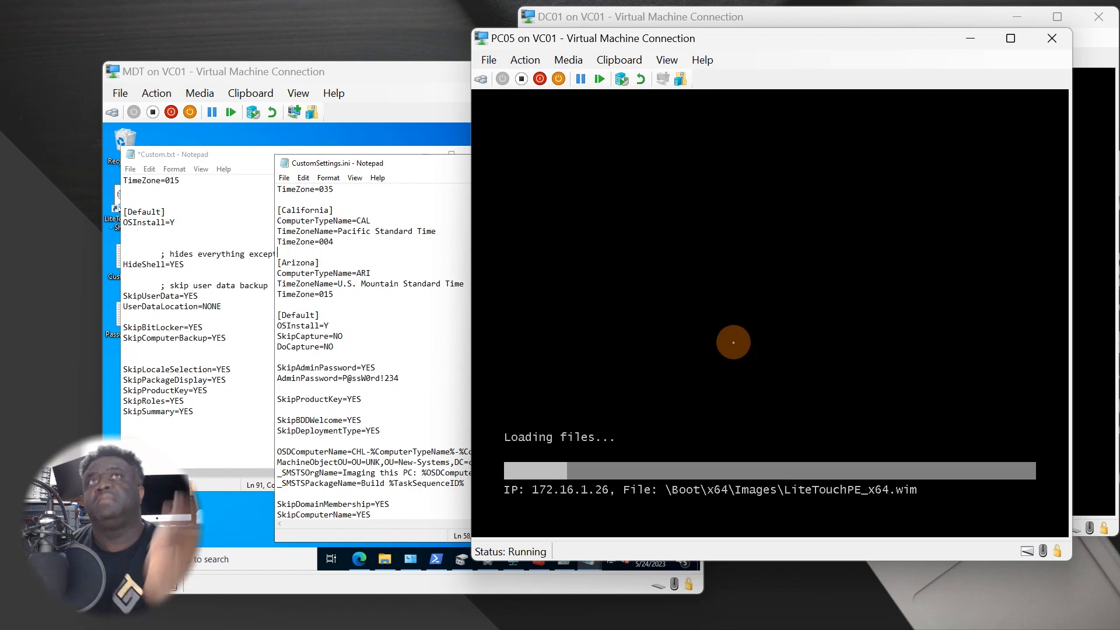
Step: Review the [Default] settings in CustomSettings.ini and check which deployment wizard page PC05 shows
{"action": "left_click", "coordinate": [381, 409]}
{"action": "scroll", "coordinate": [384, 433], "scroll_direction": "up", "scroll_amount": 2}
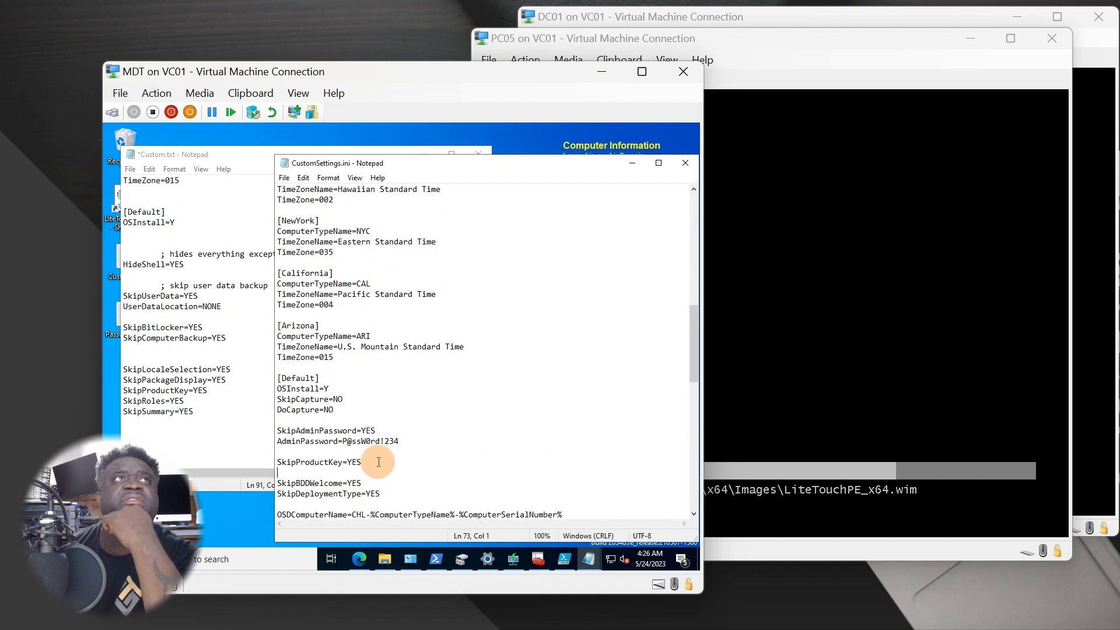
{"action": "scroll", "coordinate": [380, 463], "scroll_direction": "down", "scroll_amount": 2}
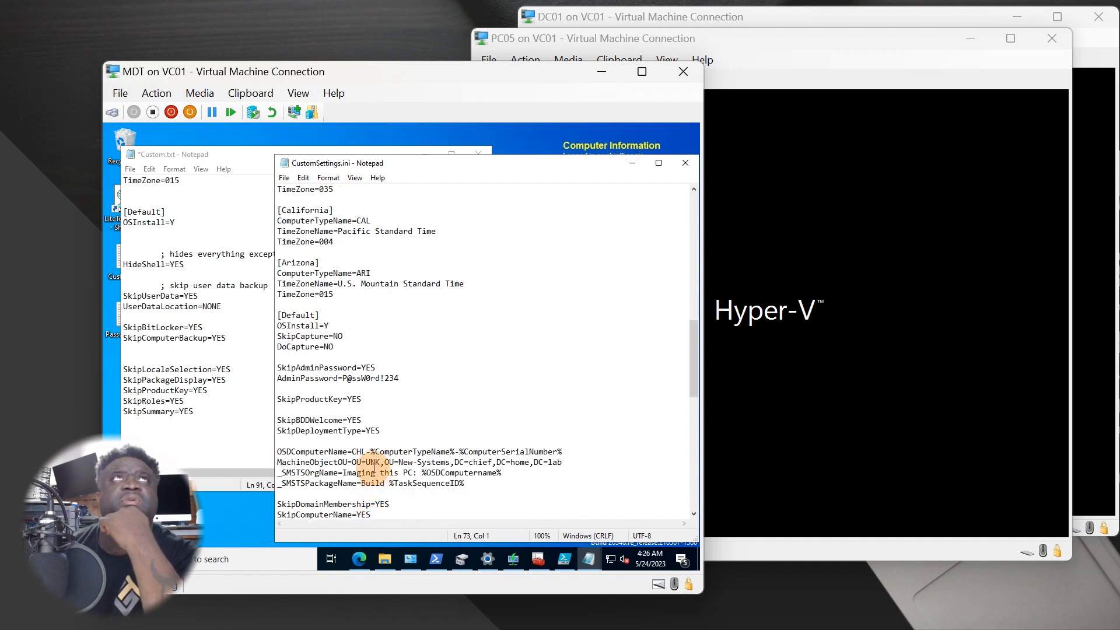
{"action": "scroll", "coordinate": [374, 469], "scroll_direction": "up", "scroll_amount": 1}
{"action": "scroll", "coordinate": [383, 464], "scroll_direction": "down", "scroll_amount": 1}
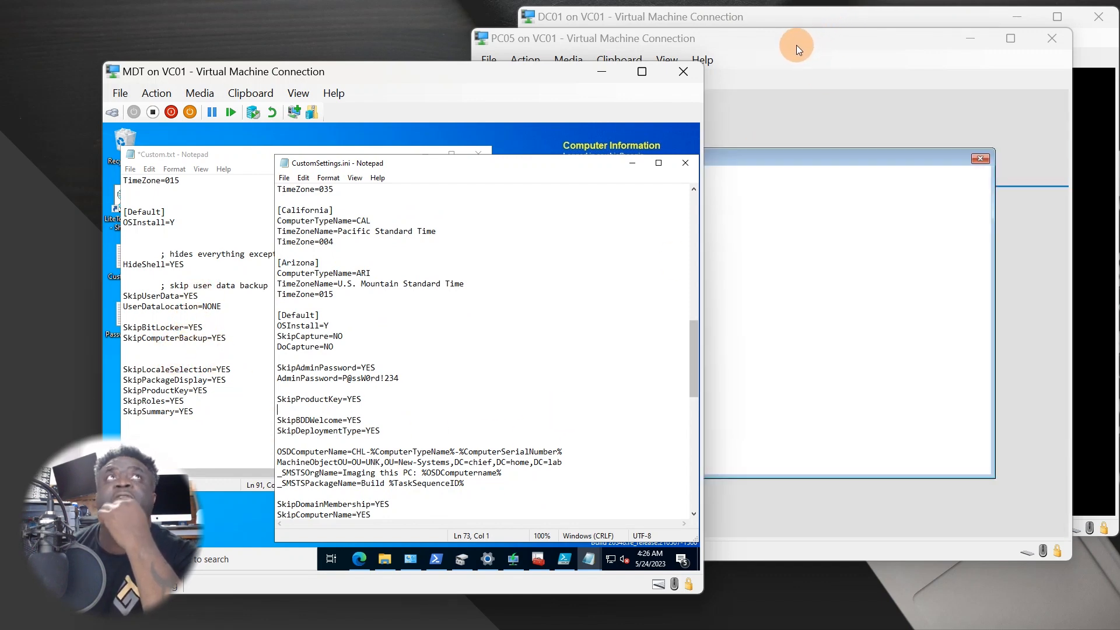
{"action": "left_click", "coordinate": [791, 52]}
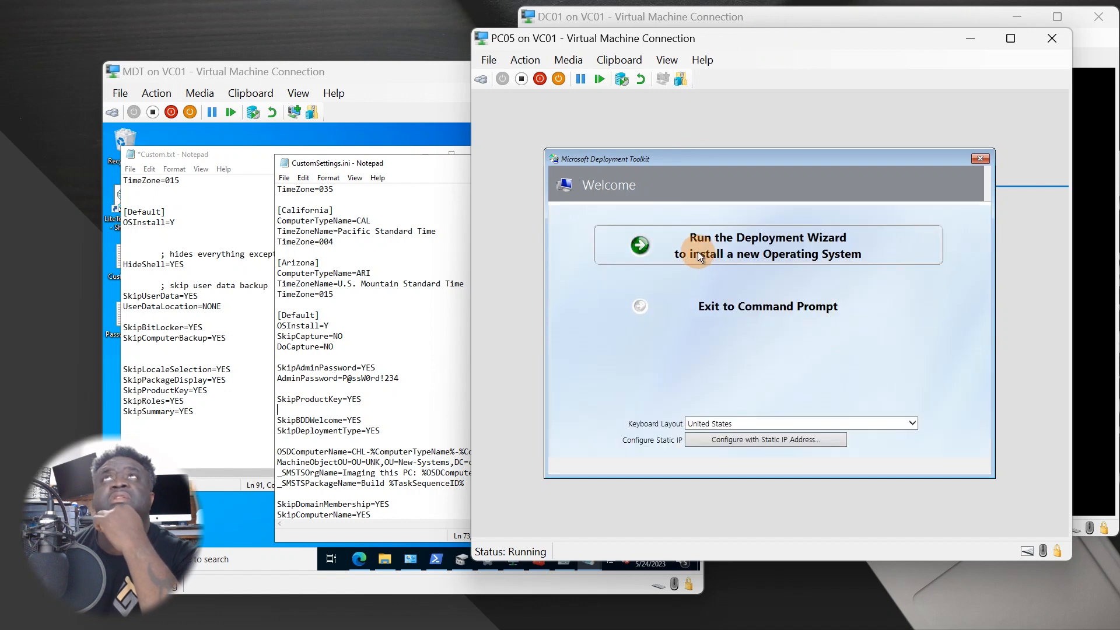
Step: Return to CustomSettings.ini on the MDT server and save it
{"action": "left_click", "coordinate": [366, 430]}
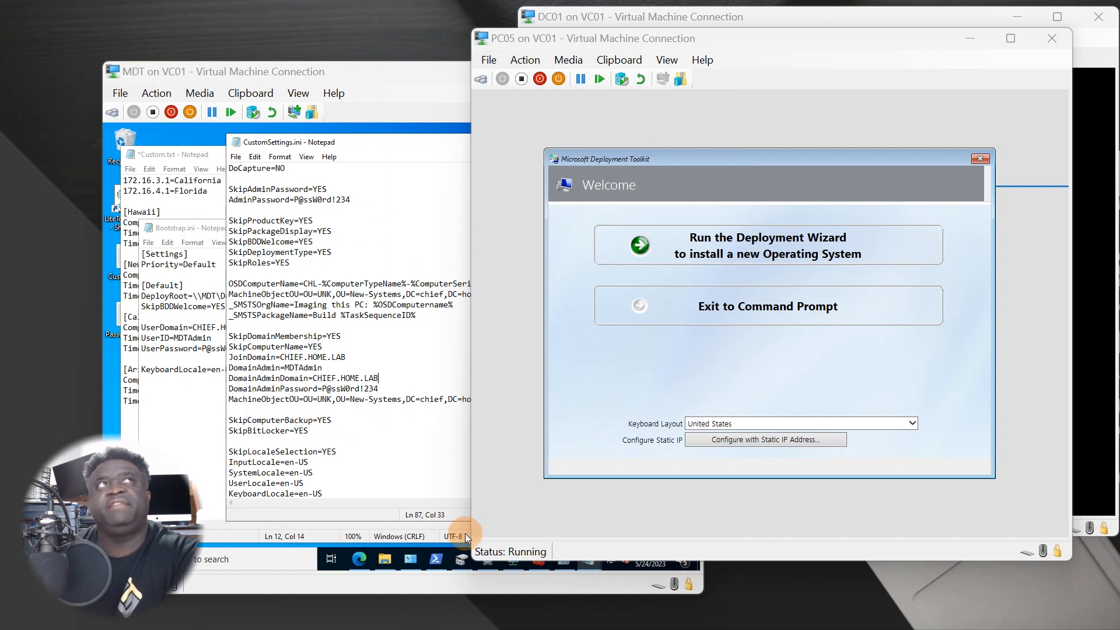
{"action": "left_click", "coordinate": [357, 406]}
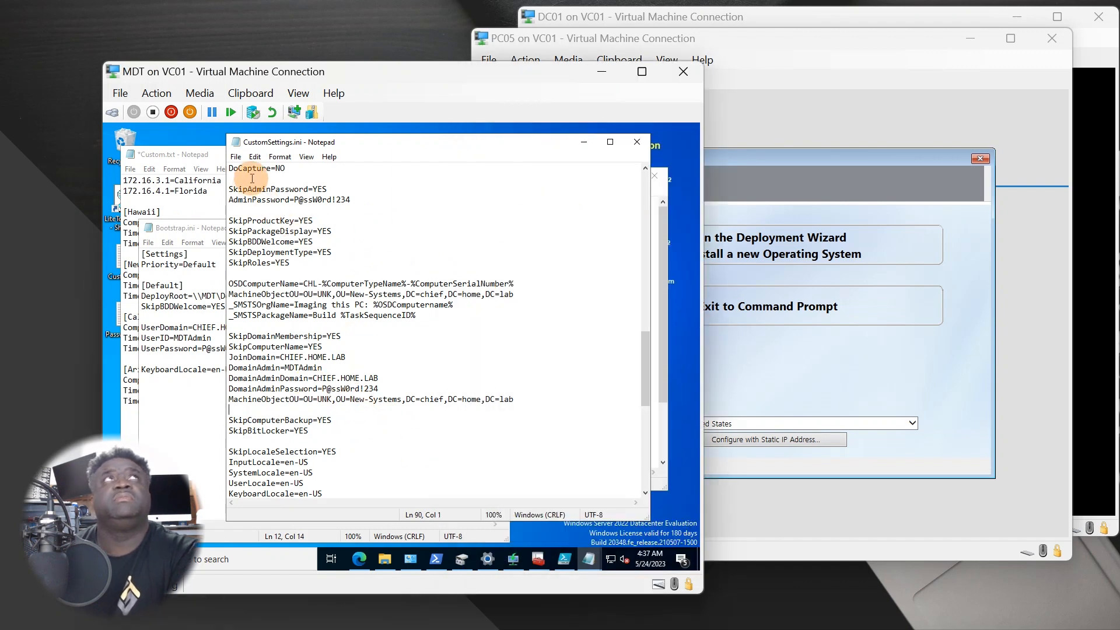
{"action": "left_click", "coordinate": [236, 156]}
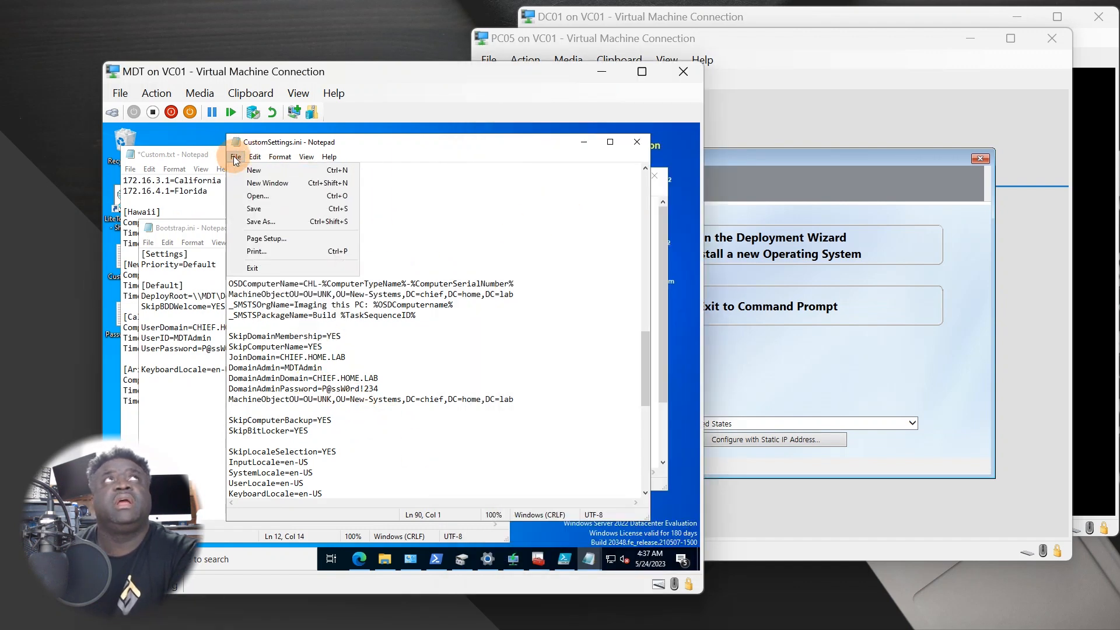
{"action": "left_click", "coordinate": [249, 209]}
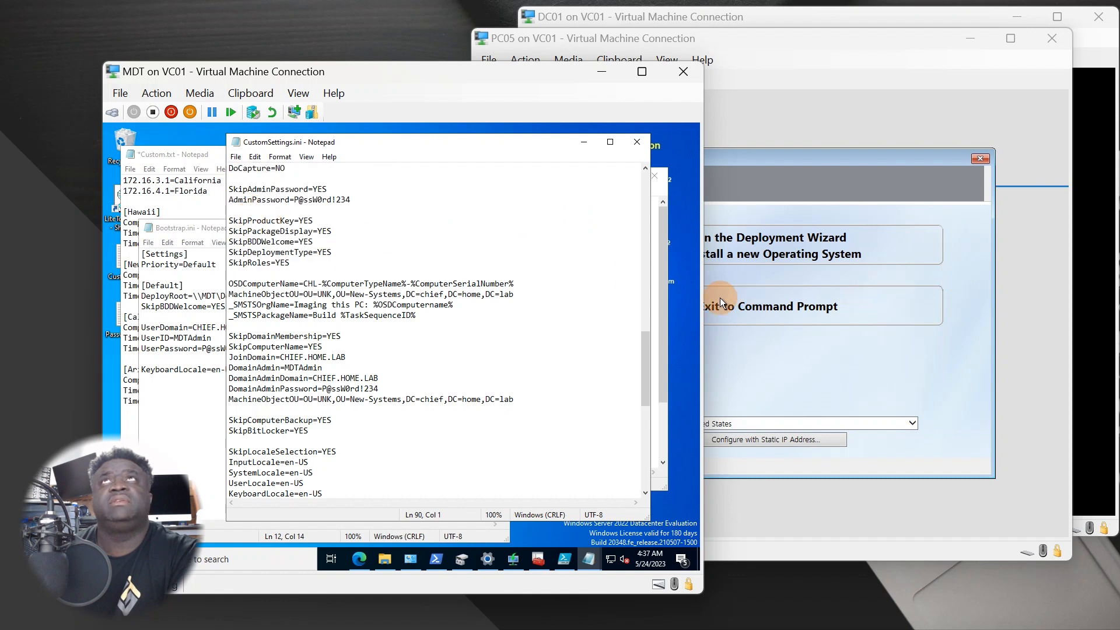
Step: Review Bootstrap.ini on the MDT server, then save and close it
{"action": "left_click", "coordinate": [659, 334]}
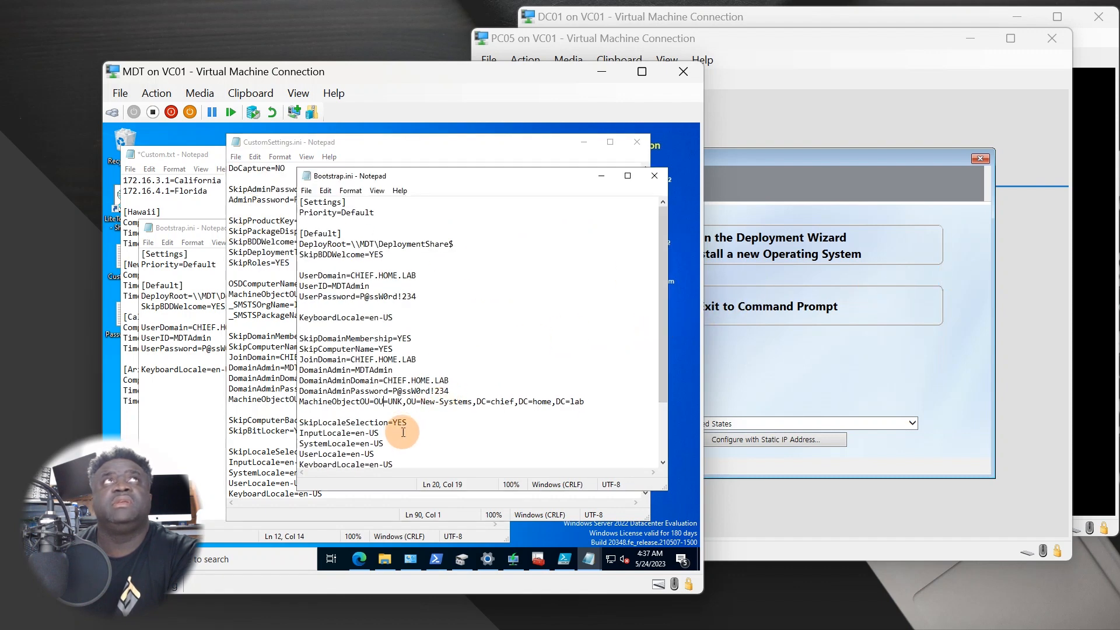
{"action": "scroll", "coordinate": [376, 402], "scroll_direction": "down", "scroll_amount": 3}
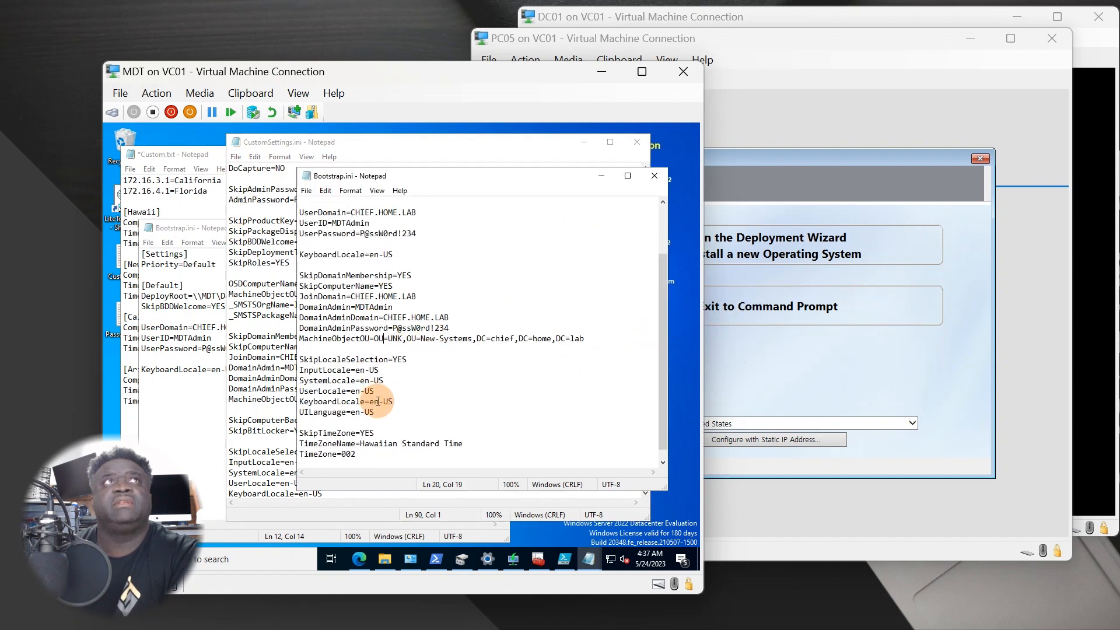
{"action": "scroll", "coordinate": [380, 412], "scroll_direction": "up", "scroll_amount": 3}
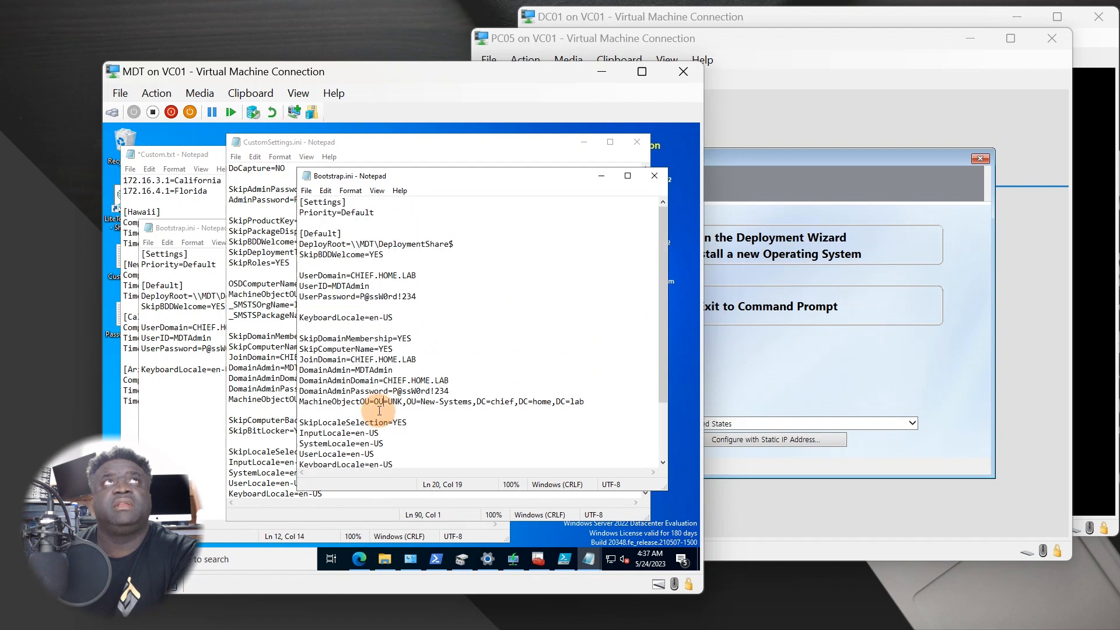
{"action": "left_click", "coordinate": [306, 190]}
{"action": "left_click", "coordinate": [330, 242]}
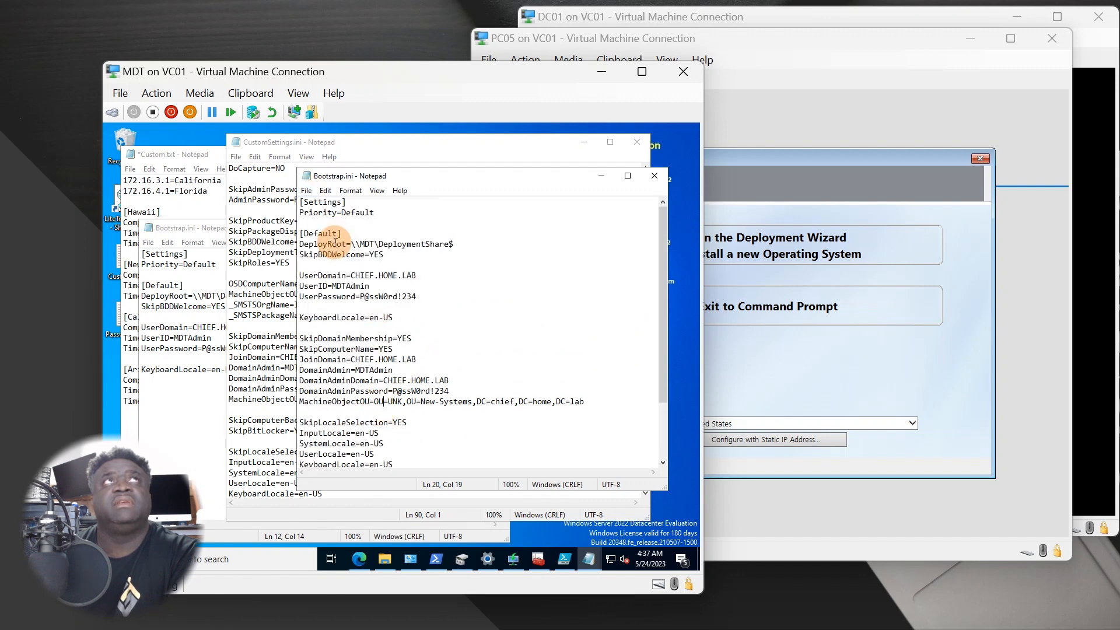
{"action": "left_click", "coordinate": [653, 176]}
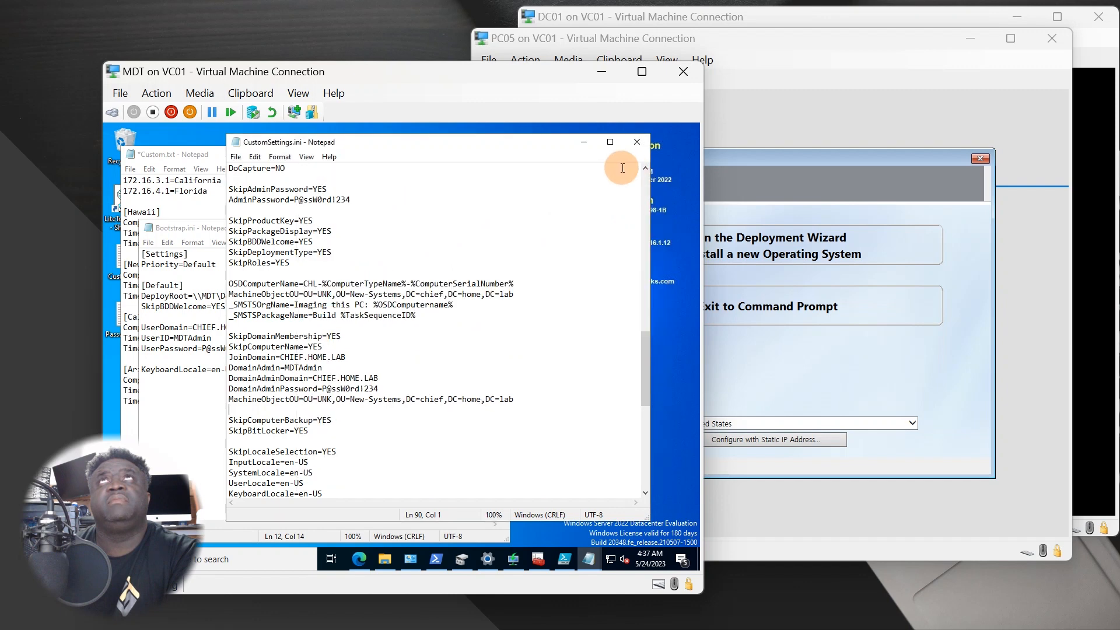
Step: Turn off PC05 and bring up Deployment Workbench on the MDT server
{"action": "left_click_drag", "start_coordinate": [557, 147], "coordinate": [570, 146]}
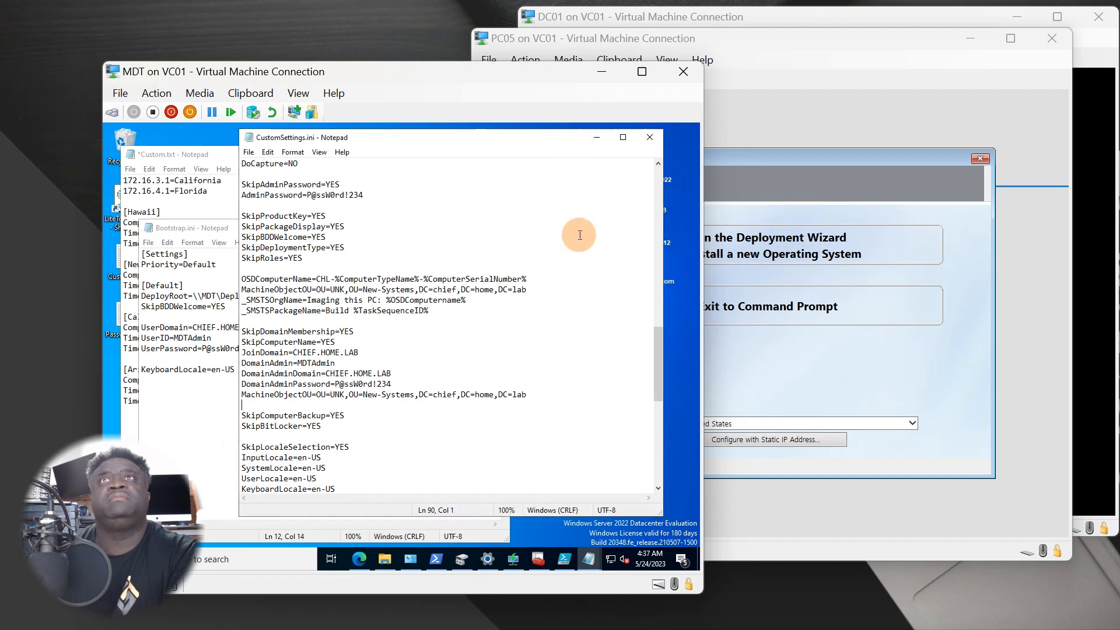
{"action": "left_click", "coordinate": [782, 135]}
{"action": "left_click", "coordinate": [521, 79]}
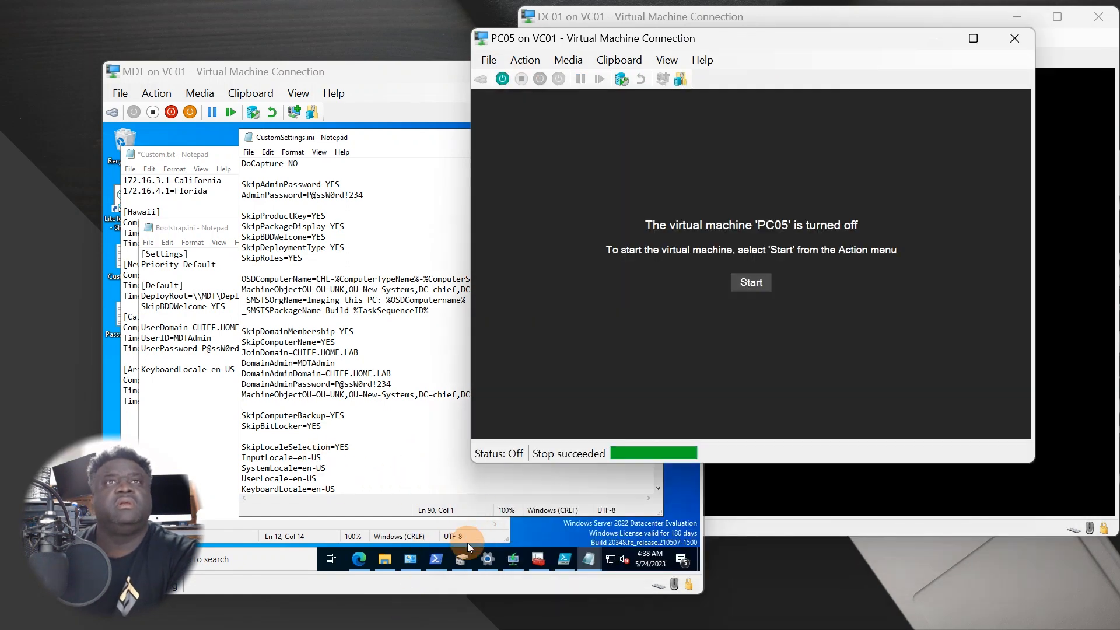
{"action": "left_click", "coordinate": [538, 559]}
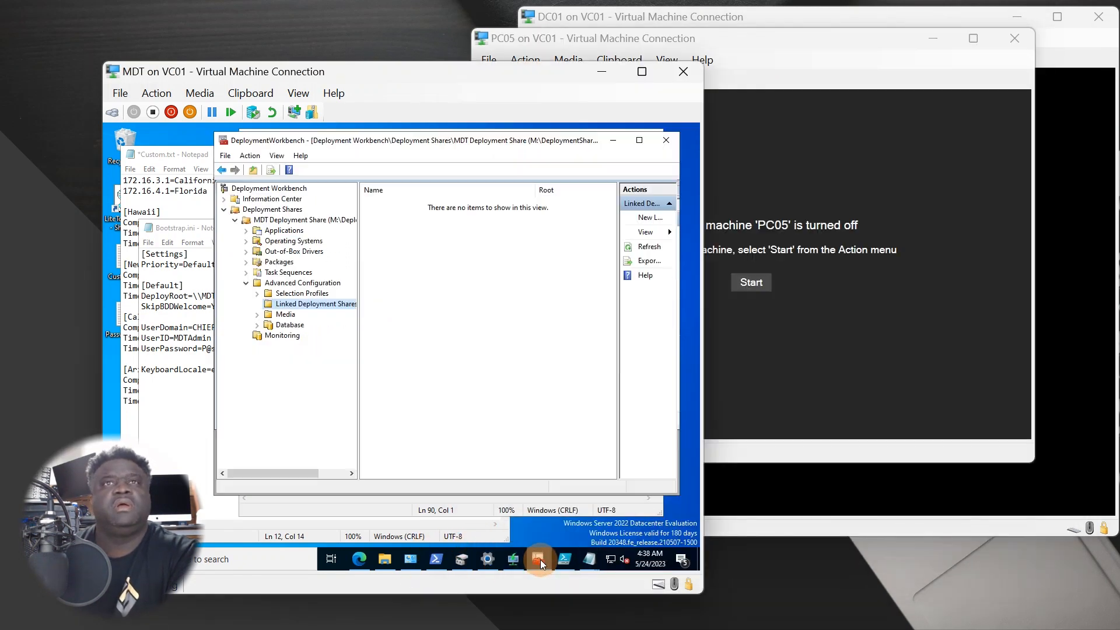
Step: Update the MDT Deployment Share with the option to completely regenerate the boot images
{"action": "right_click", "coordinate": [280, 220]}
{"action": "left_click", "coordinate": [316, 225]}
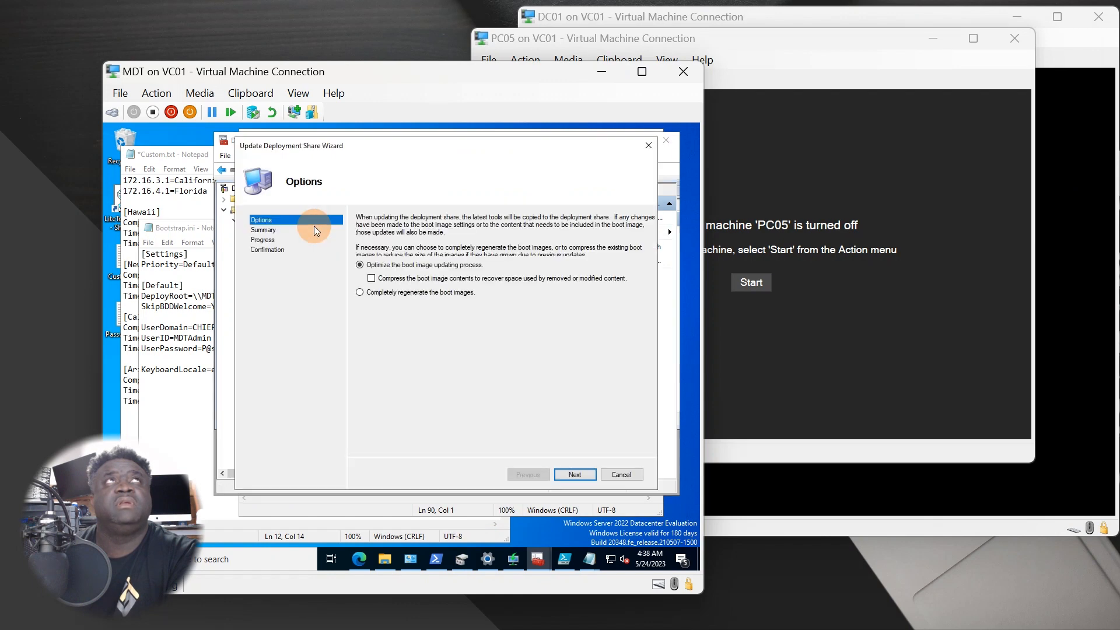
{"action": "left_click", "coordinate": [380, 293]}
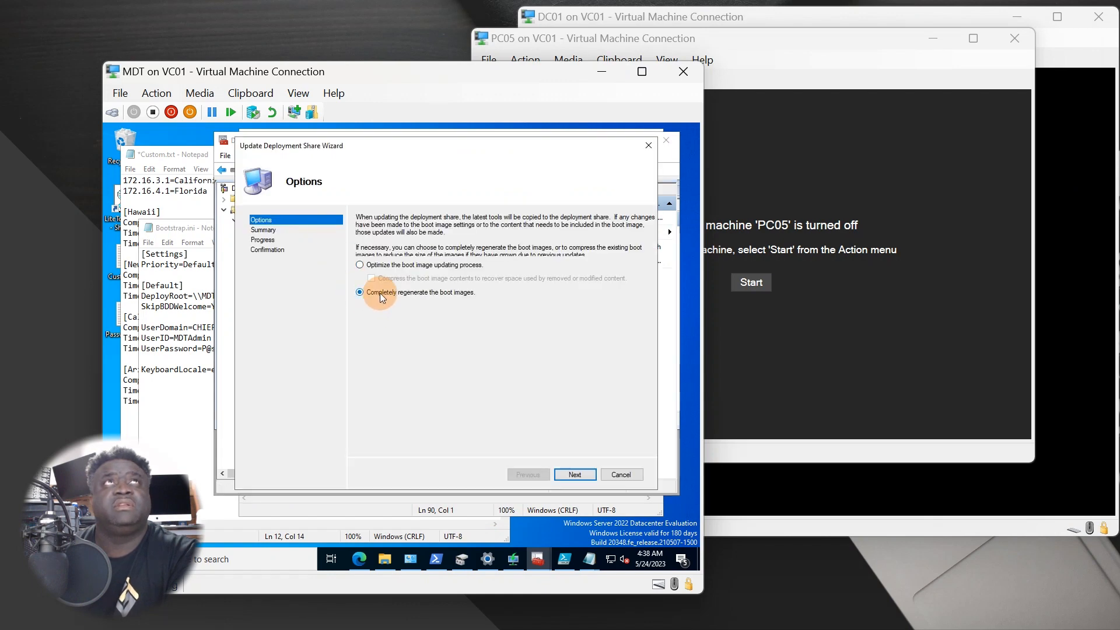
{"action": "left_click", "coordinate": [576, 475]}
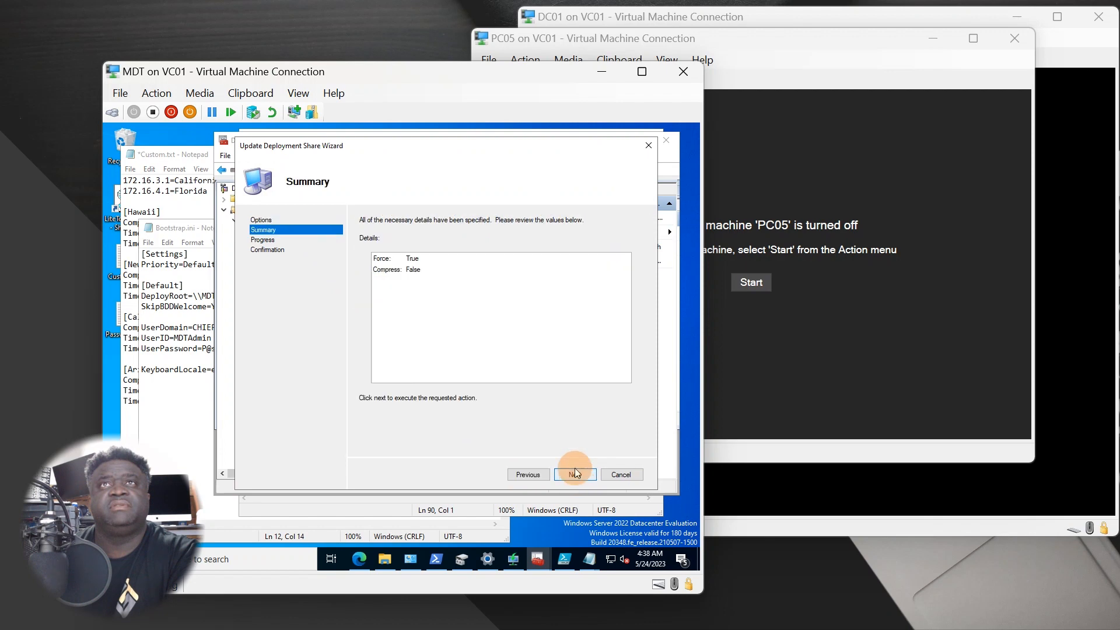
{"action": "left_click", "coordinate": [572, 474]}
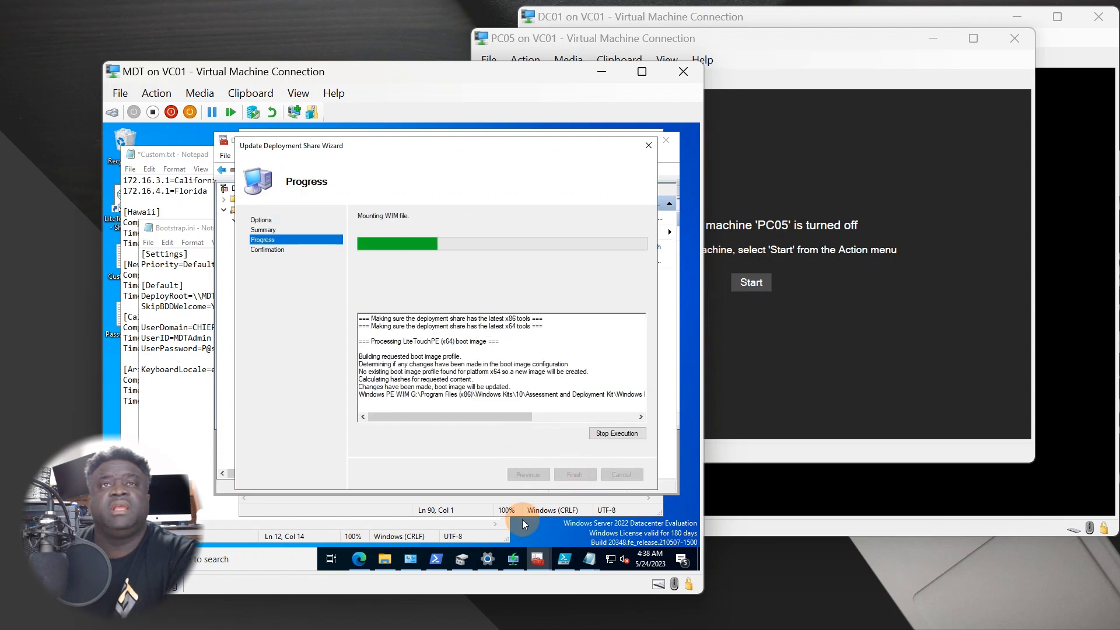
Step: Bring up Windows Deployment Services and check the Boot Images folder of the MDT.chief.home.lab server
{"action": "left_click", "coordinate": [513, 559]}
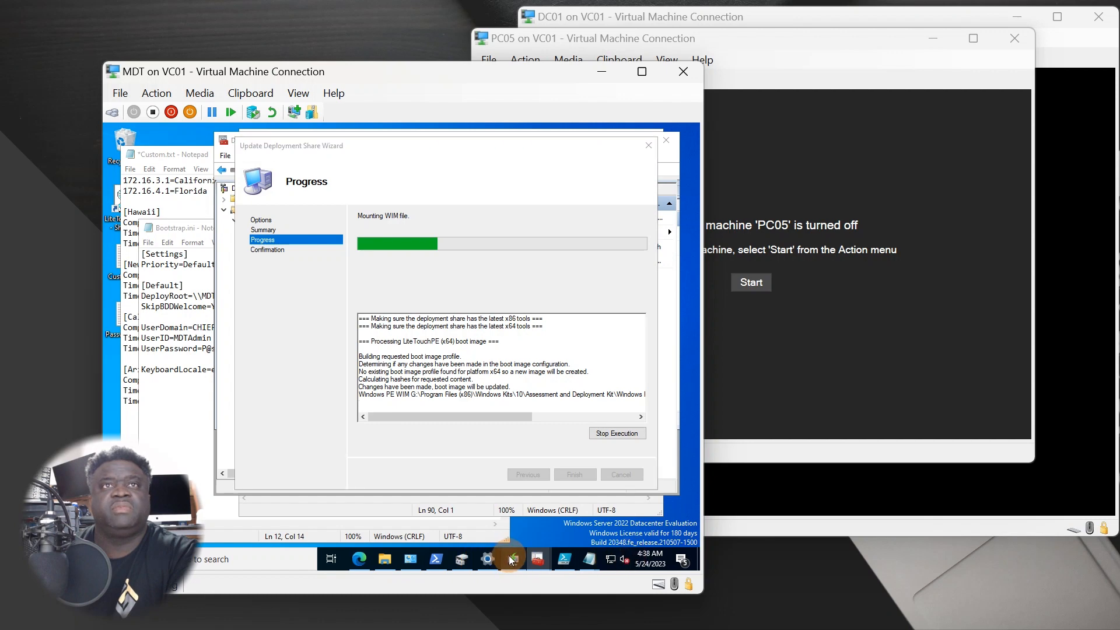
{"action": "left_click", "coordinate": [236, 256]}
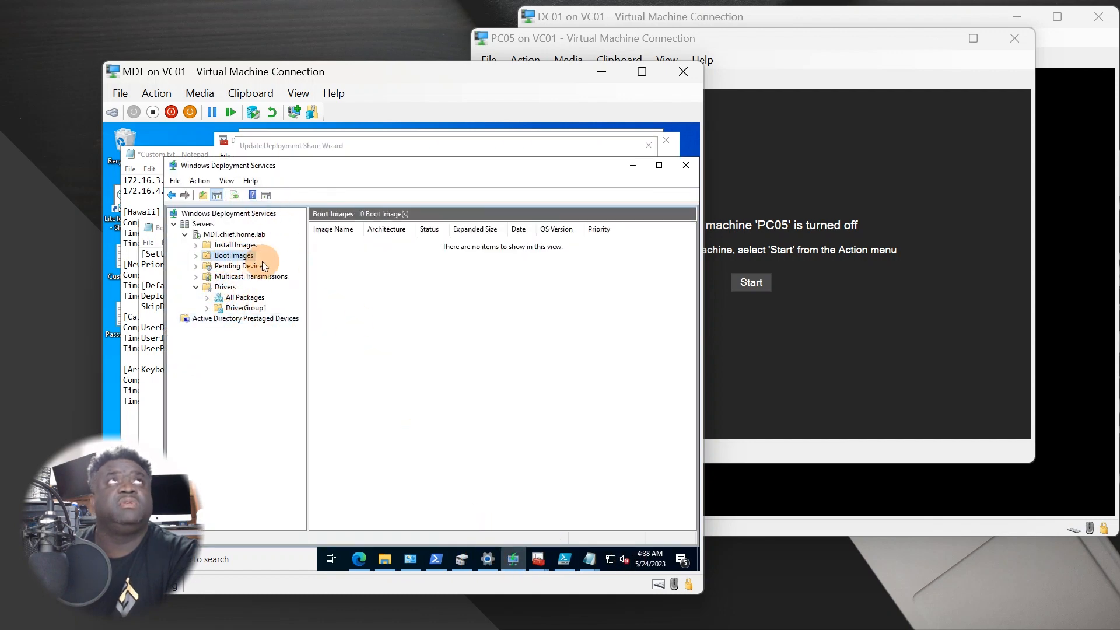
{"action": "left_click", "coordinate": [235, 245]}
{"action": "left_click", "coordinate": [234, 255]}
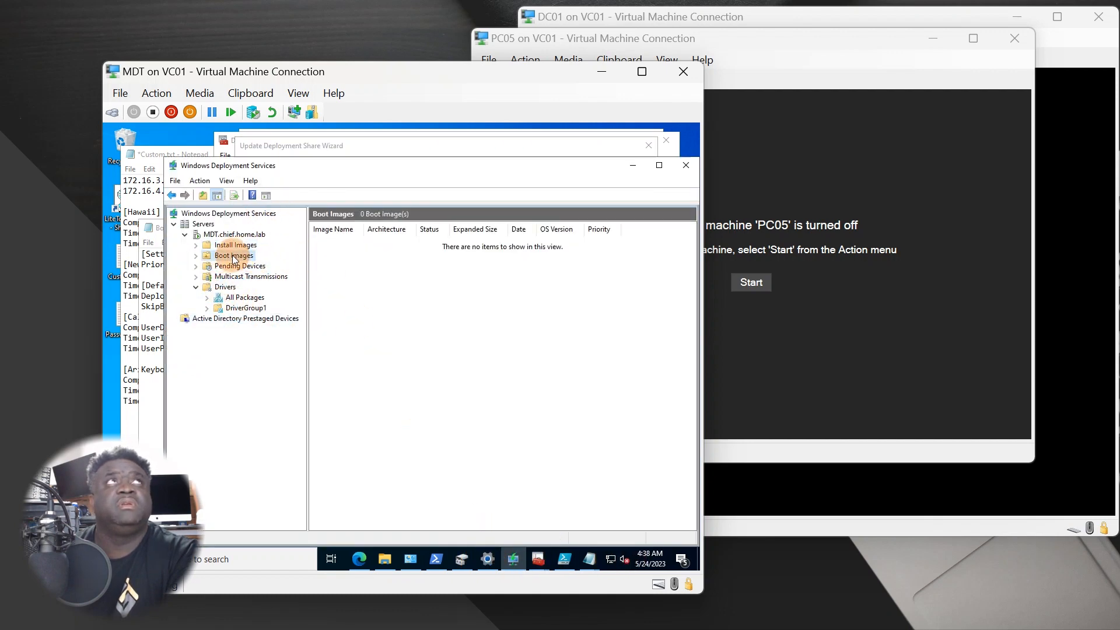
{"action": "left_click", "coordinate": [238, 266]}
{"action": "left_click", "coordinate": [233, 256]}
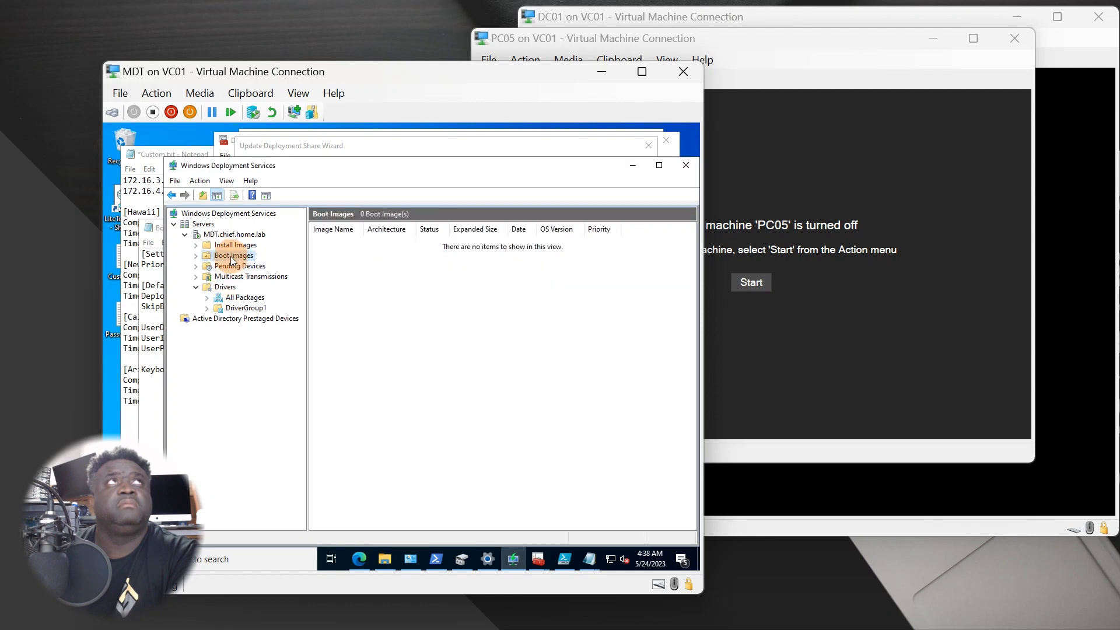
Step: Refresh the MDT.chief.home.lab server in Windows Deployment Services and reload its Boot Images list
{"action": "left_click", "coordinate": [232, 234]}
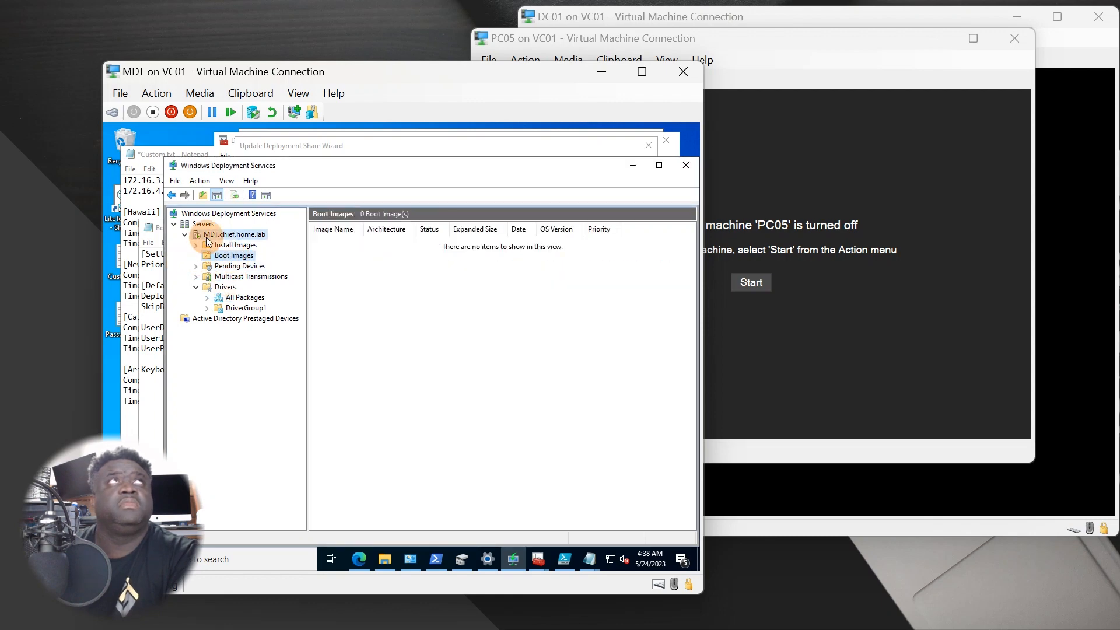
{"action": "right_click", "coordinate": [217, 235]}
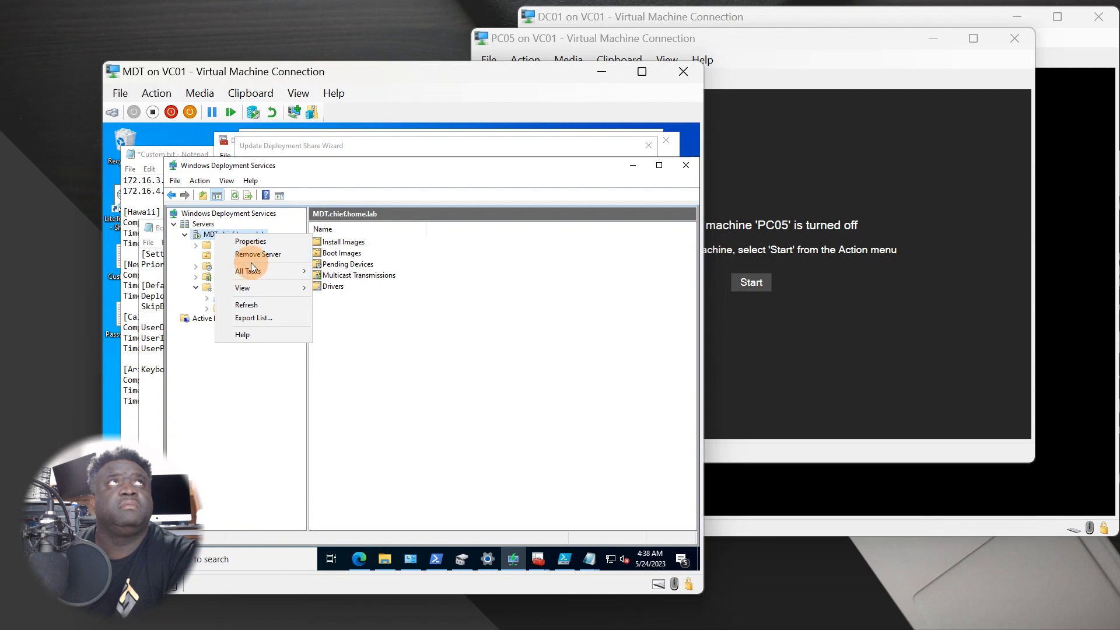
{"action": "mouse_move", "coordinate": [247, 270]}
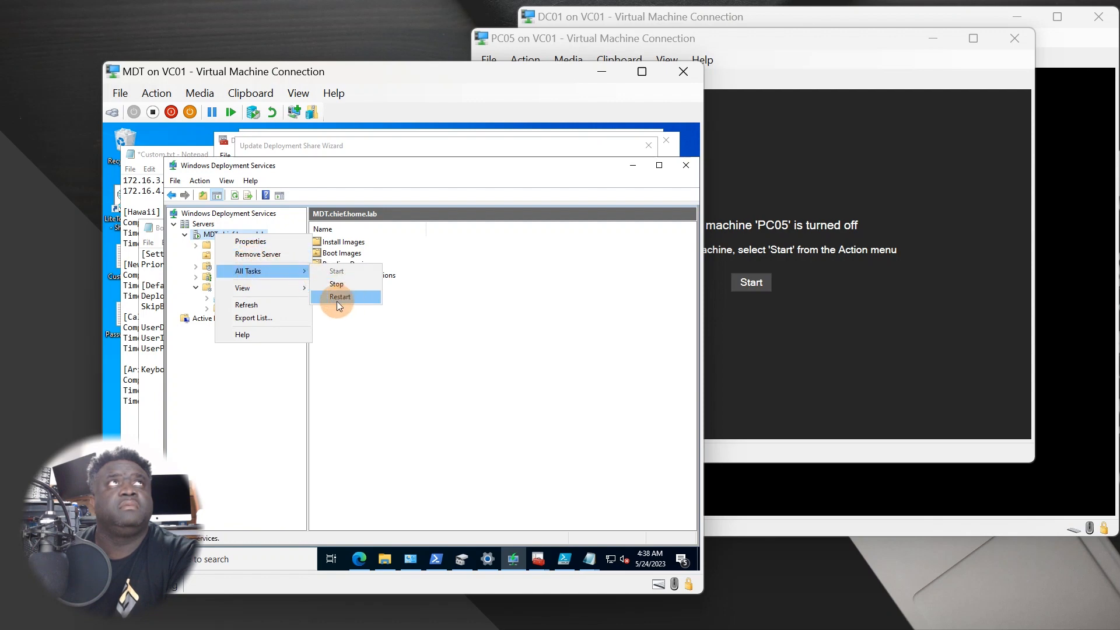
{"action": "left_click", "coordinate": [272, 304]}
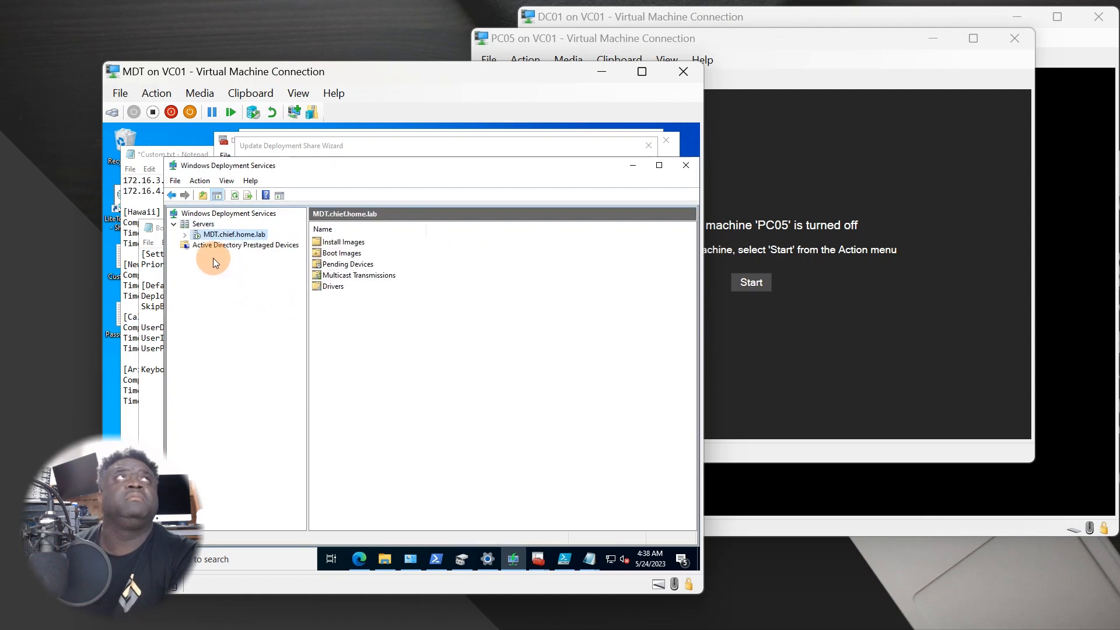
{"action": "left_click", "coordinate": [189, 243]}
{"action": "left_click", "coordinate": [185, 234]}
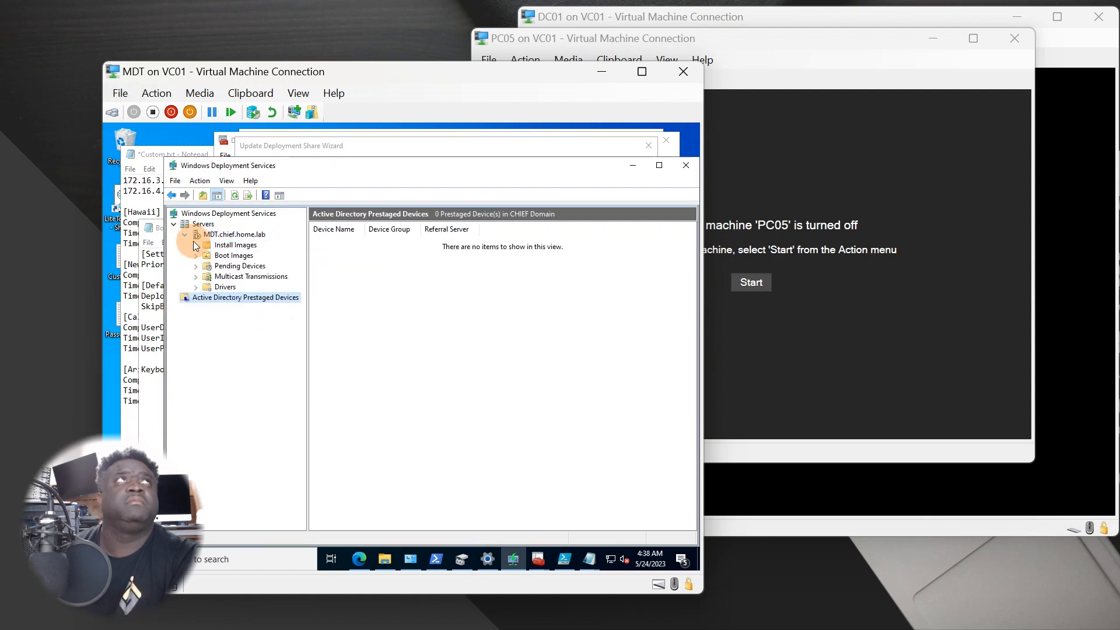
{"action": "left_click", "coordinate": [205, 245]}
{"action": "left_click", "coordinate": [213, 256]}
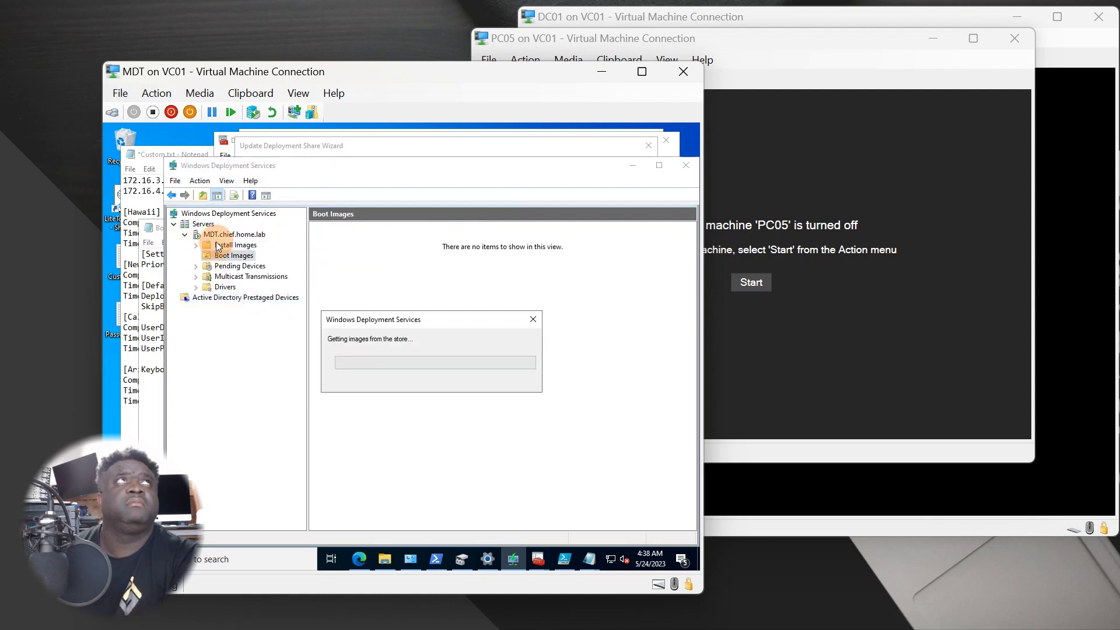
Step: Delete the existing Lite Touch x64 boot image, then minimize Windows Deployment Services
{"action": "right_click", "coordinate": [338, 242]}
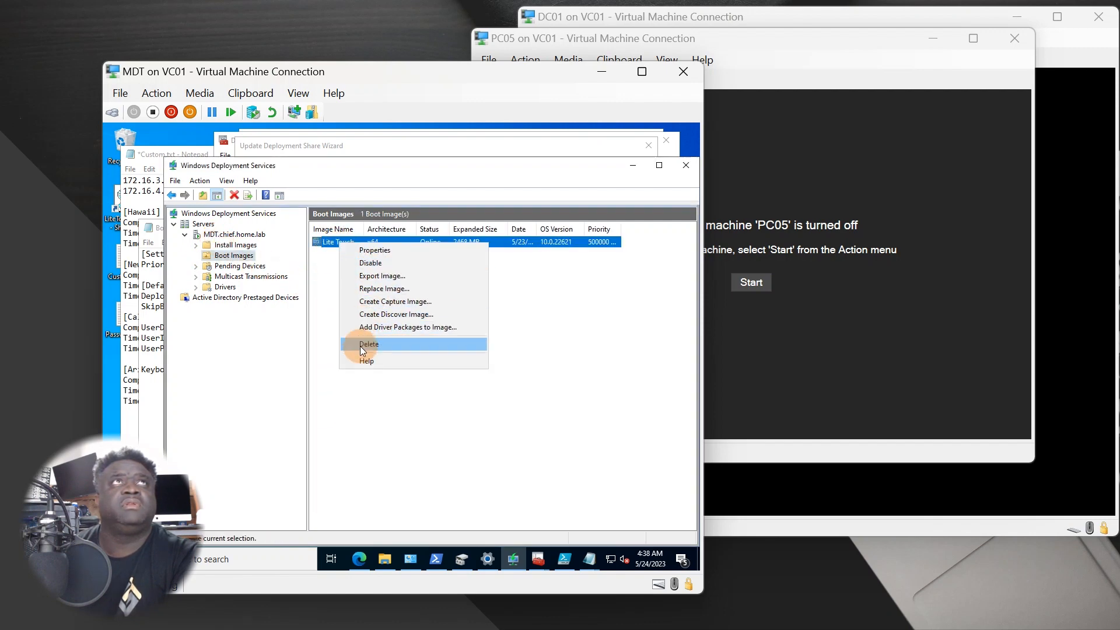
{"action": "left_click", "coordinate": [367, 344]}
{"action": "left_click", "coordinate": [446, 383]}
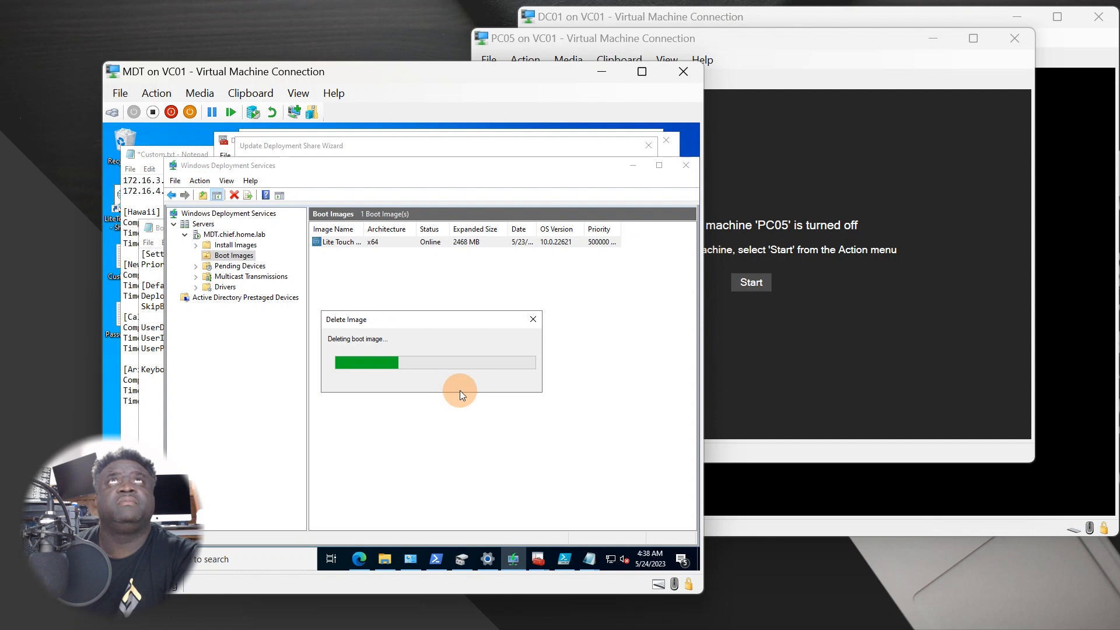
{"action": "left_click", "coordinate": [633, 167]}
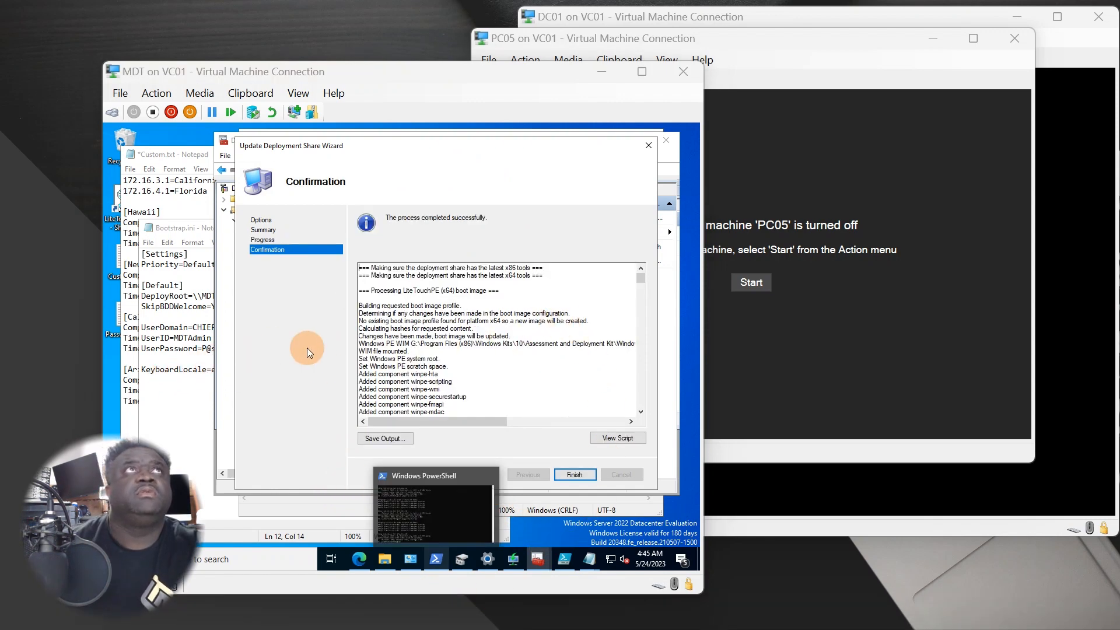
Step: Finish the Update Deployment Share Wizard and return to Windows Deployment Services
{"action": "left_click", "coordinate": [579, 474]}
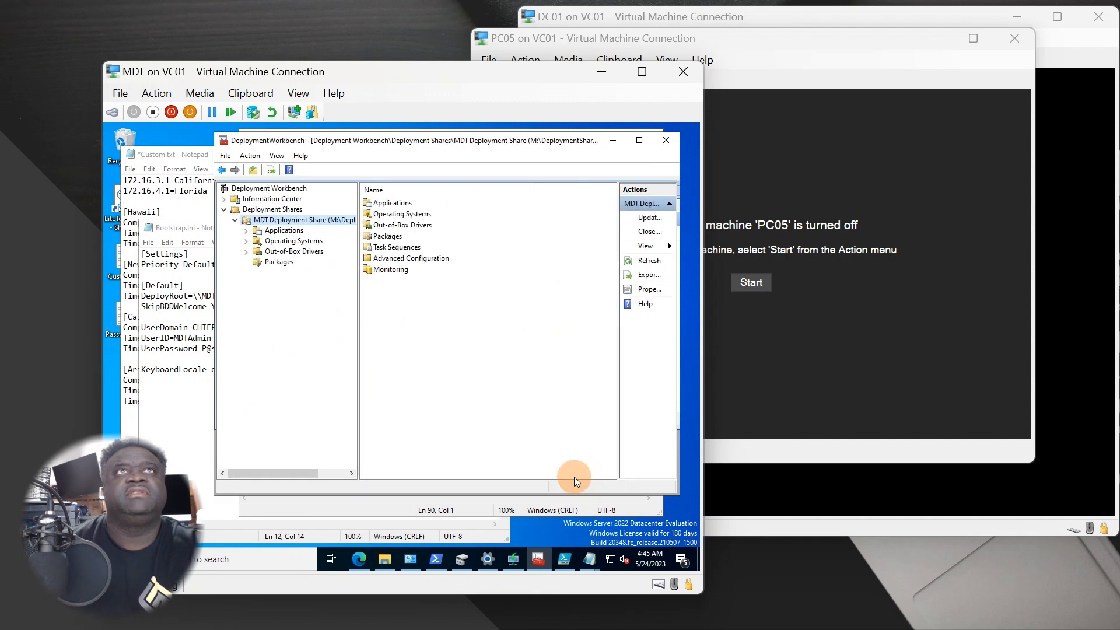
{"action": "left_click", "coordinate": [609, 141]}
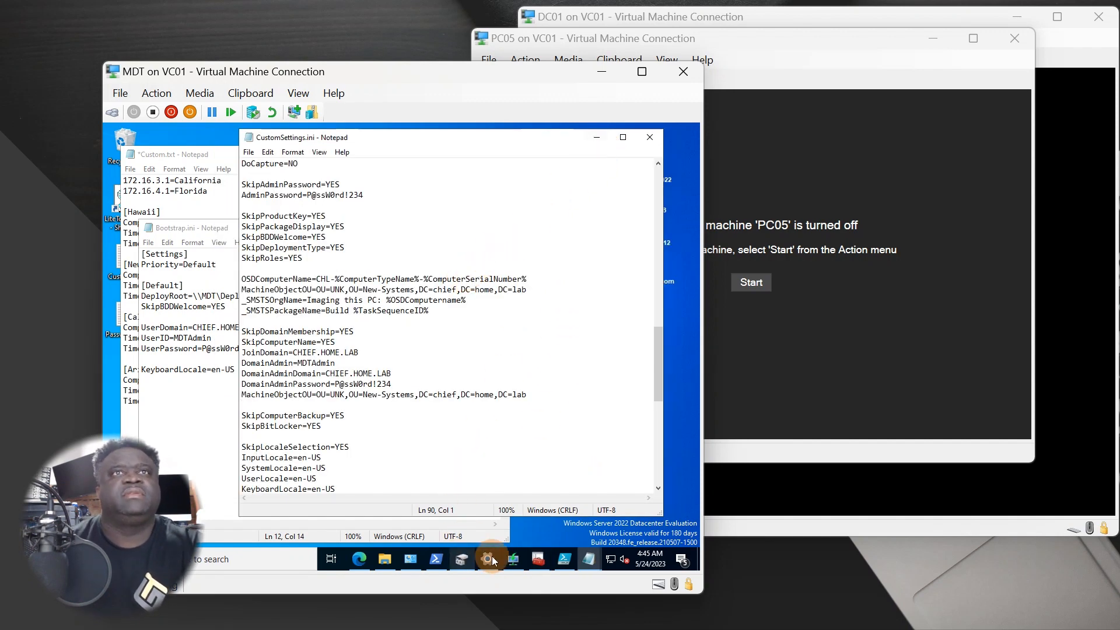
{"action": "left_click", "coordinate": [514, 559]}
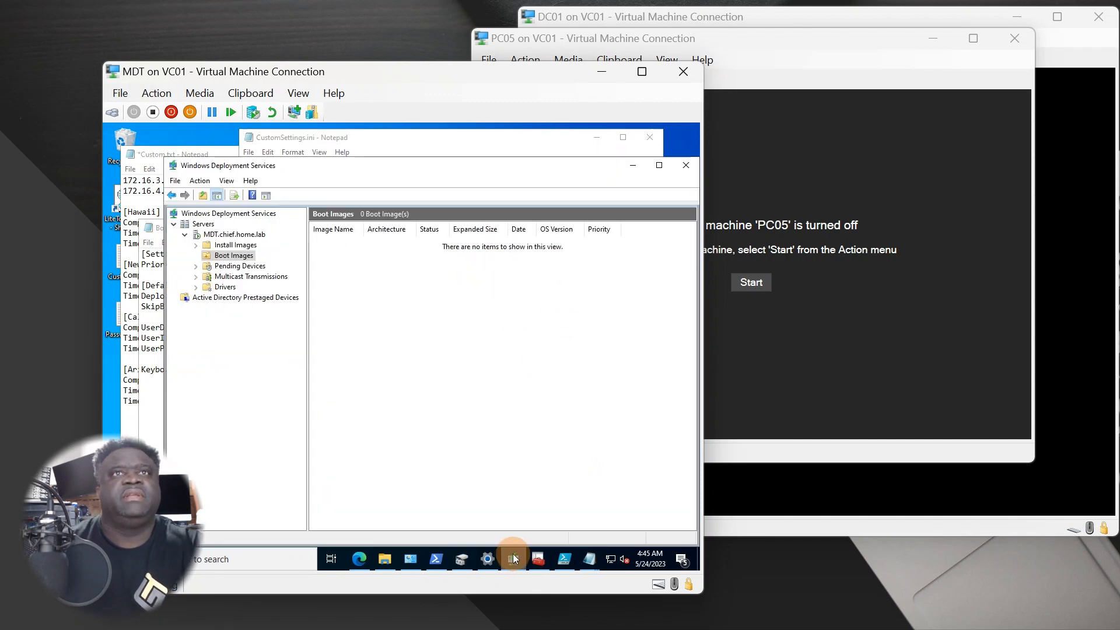
Step: Add M:\DeploymentShare\Boot\LiteTouchPE_x64.wim as a boot image with the wizard's default details, then minimize Windows Deployment Services
{"action": "right_click", "coordinate": [239, 257]}
{"action": "left_click", "coordinate": [301, 264]}
{"action": "left_click", "coordinate": [491, 310]}
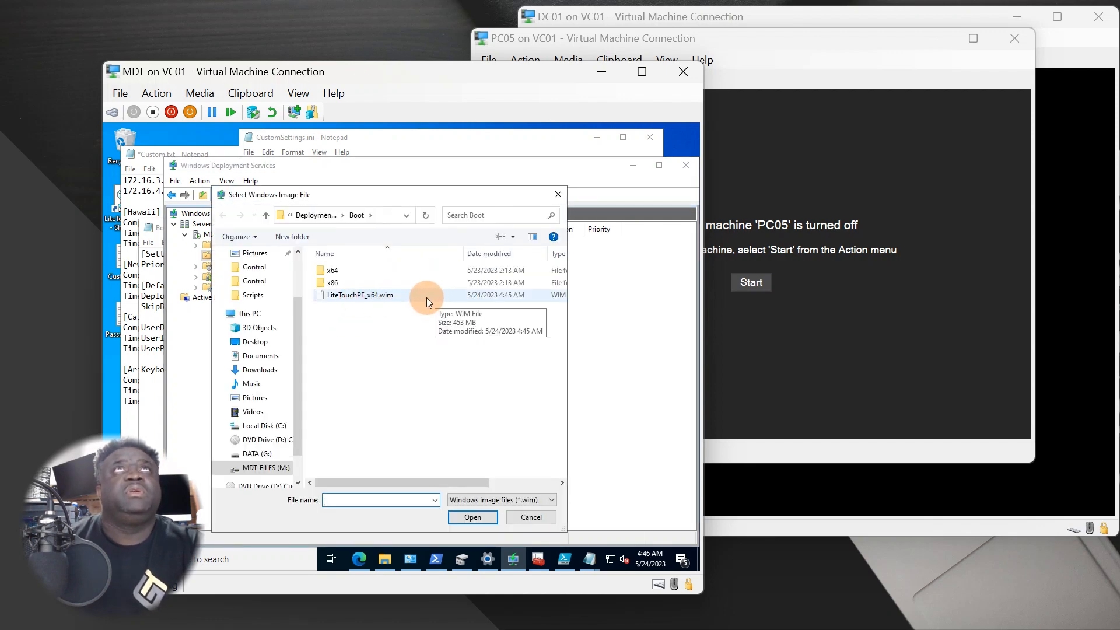
{"action": "left_click", "coordinate": [313, 215]}
{"action": "double_click", "coordinate": [335, 307]}
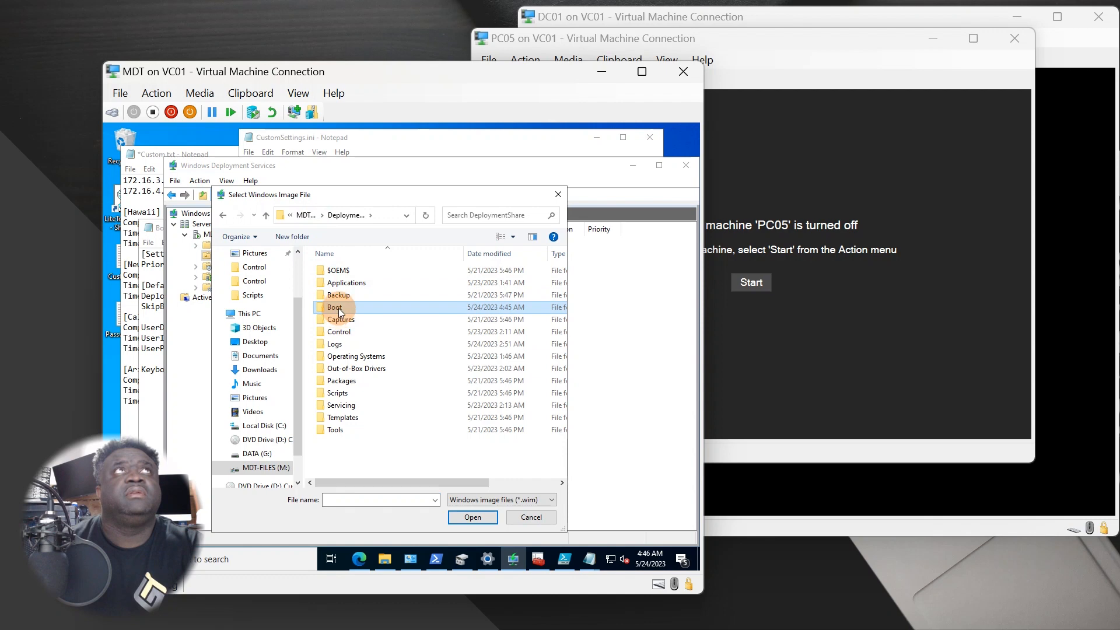
{"action": "left_click", "coordinate": [344, 295]}
{"action": "double_click", "coordinate": [344, 294]}
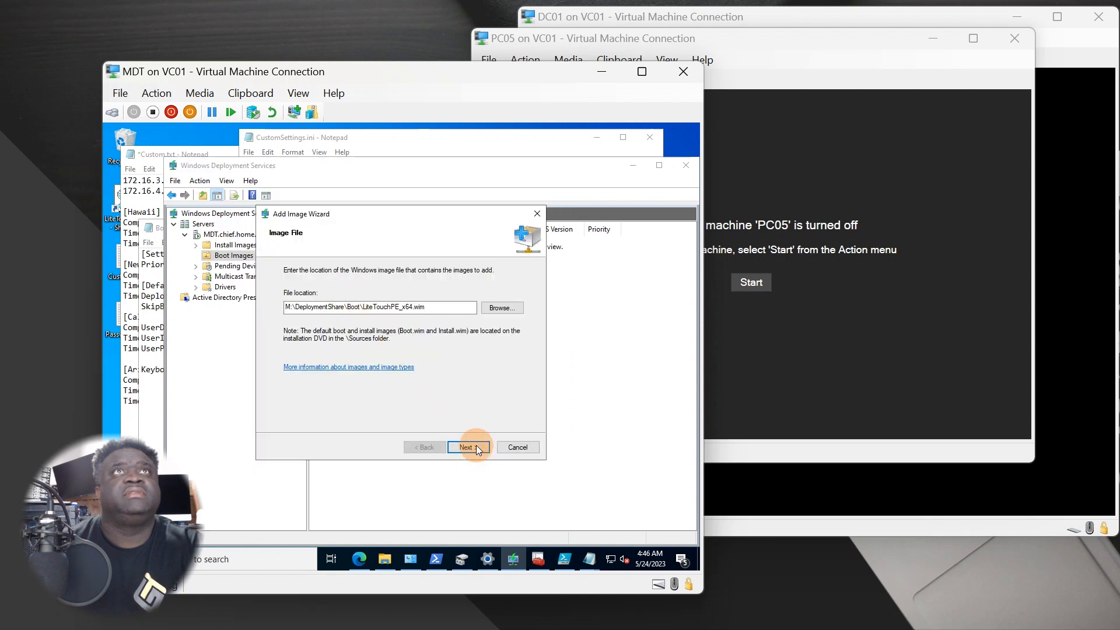
{"action": "left_click", "coordinate": [476, 447]}
{"action": "left_click", "coordinate": [475, 447]}
{"action": "left_click", "coordinate": [475, 448]}
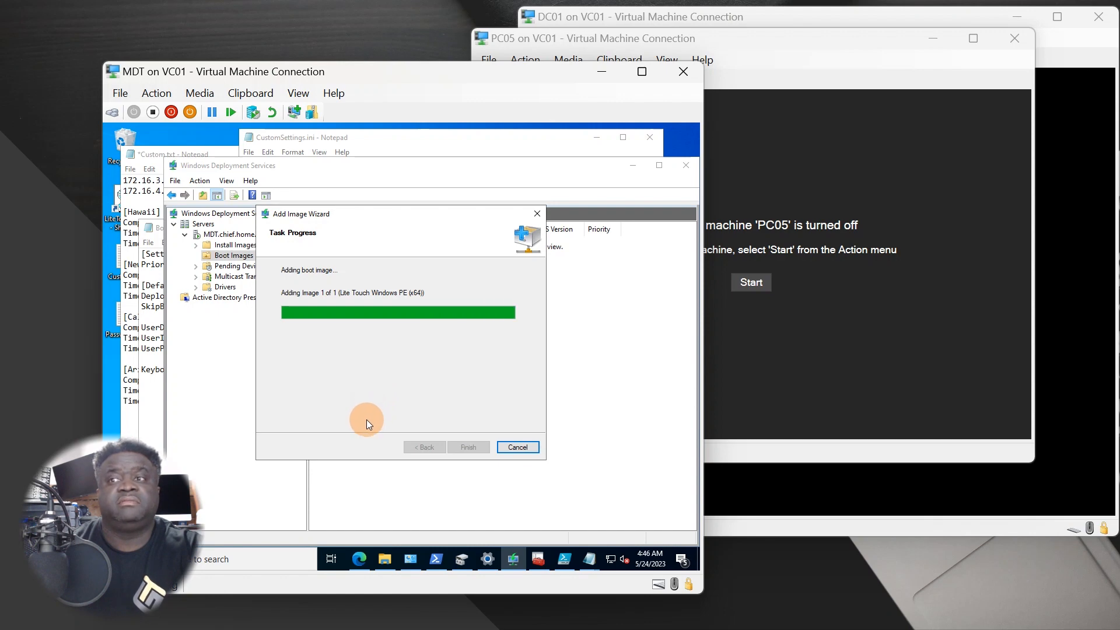
{"action": "left_click", "coordinate": [452, 446]}
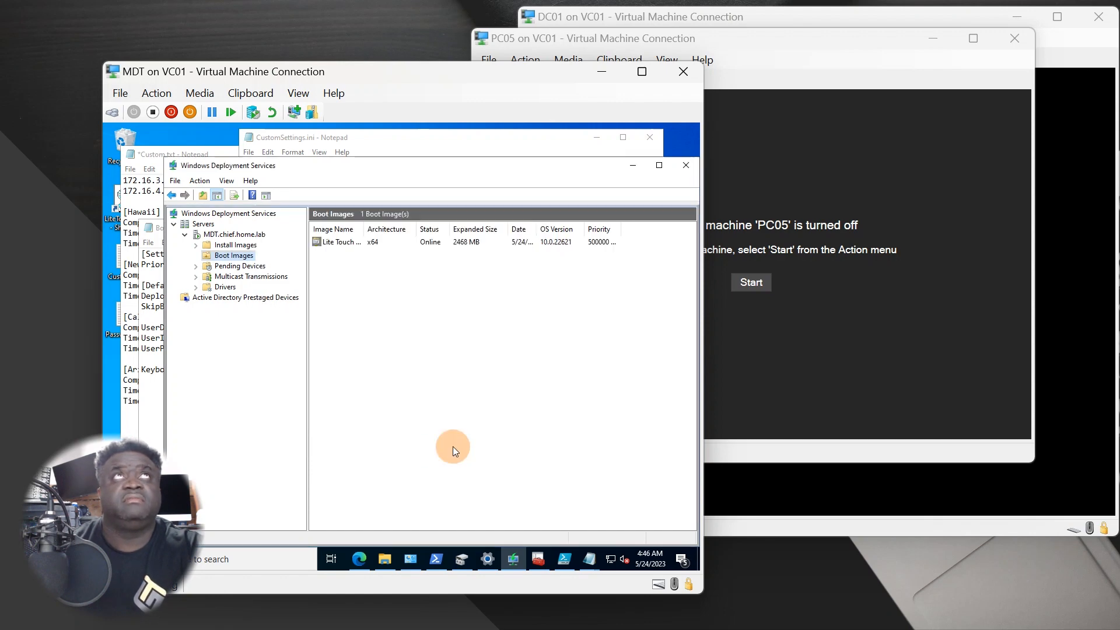
{"action": "left_click", "coordinate": [634, 165]}
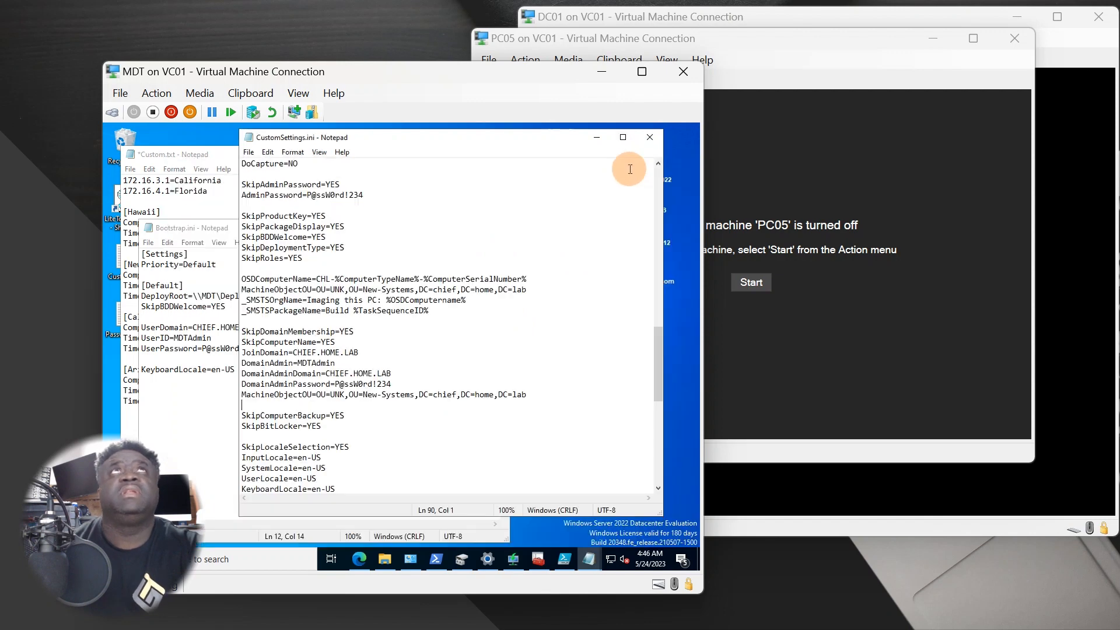
Step: Start PC05 with the network boot service and move the Script Error dialog clear of the applications list
{"action": "left_click", "coordinate": [423, 388]}
{"action": "left_click", "coordinate": [705, 355]}
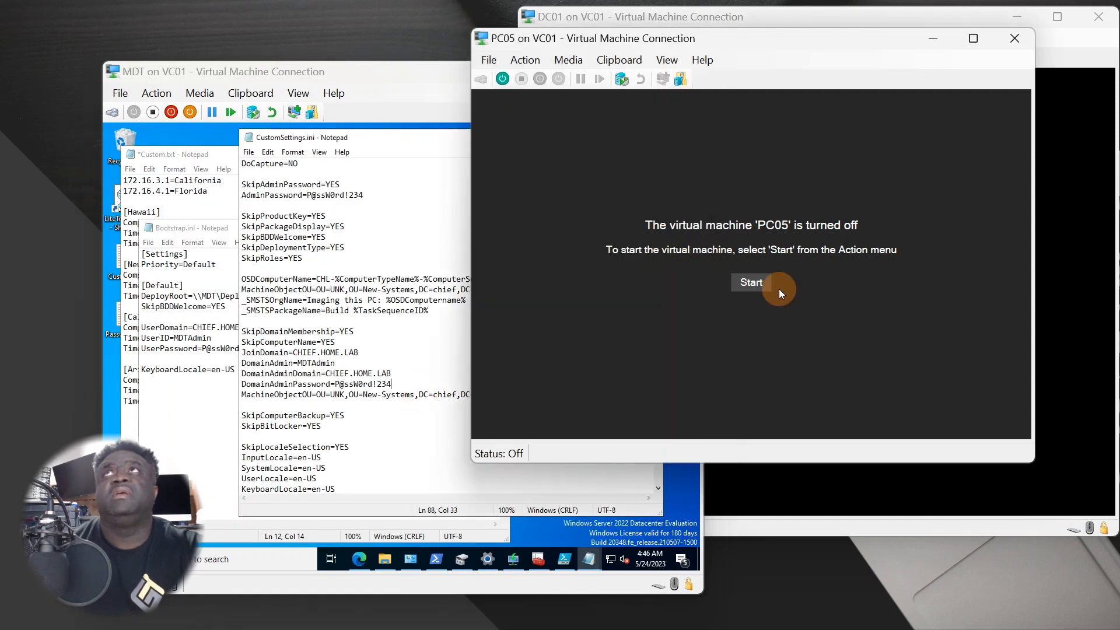
{"action": "left_click", "coordinate": [746, 281]}
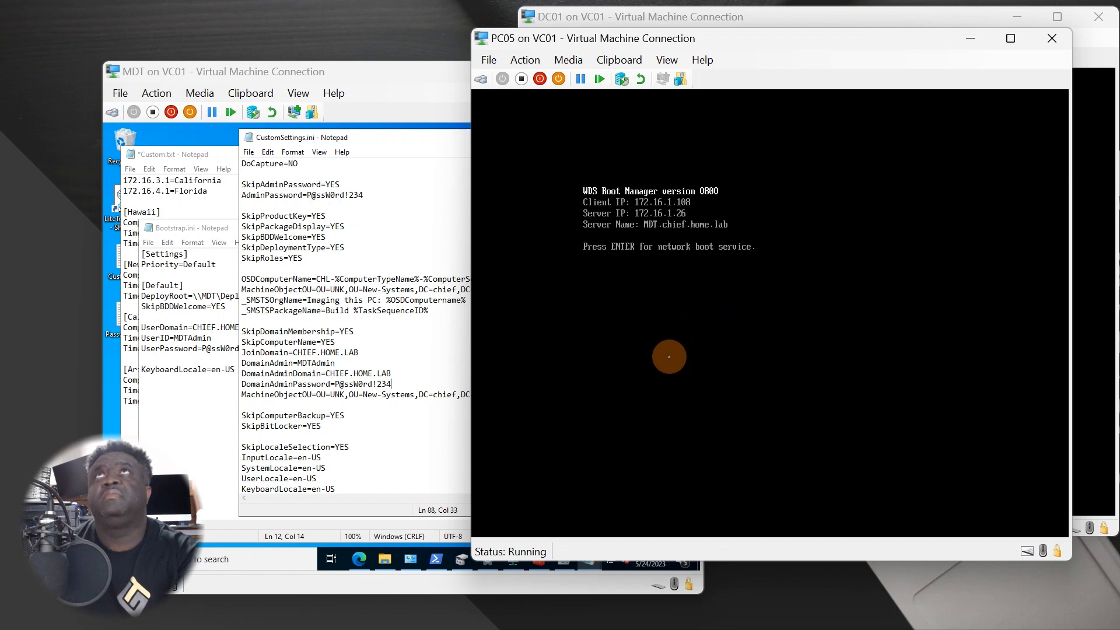
{"action": "key", "text": "Return"}
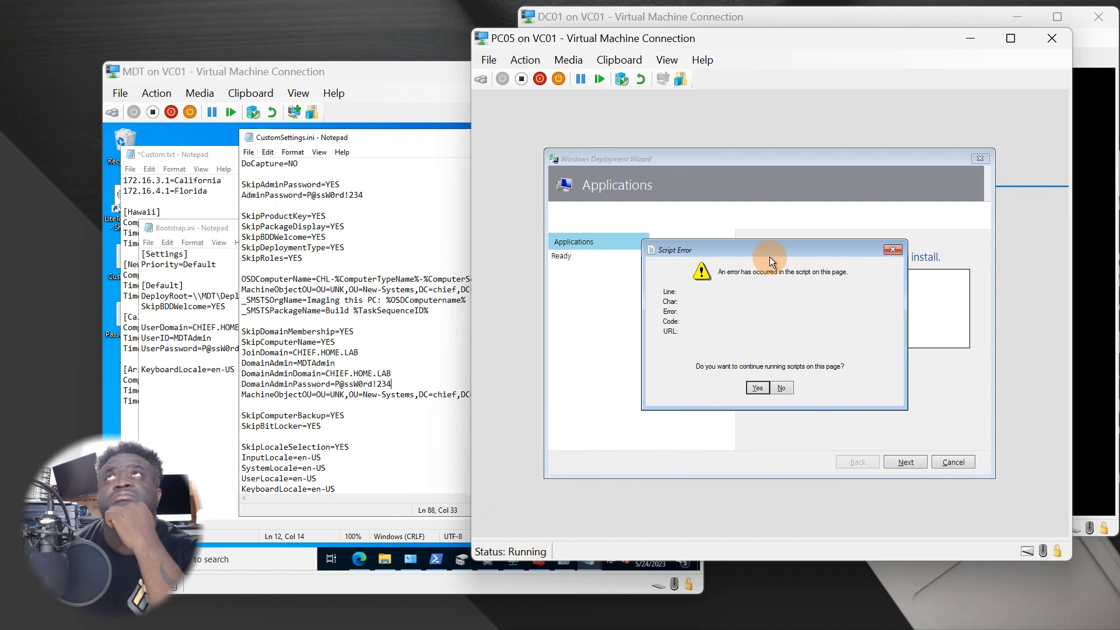
{"action": "left_click_drag", "start_coordinate": [768, 253], "coordinate": [712, 344]}
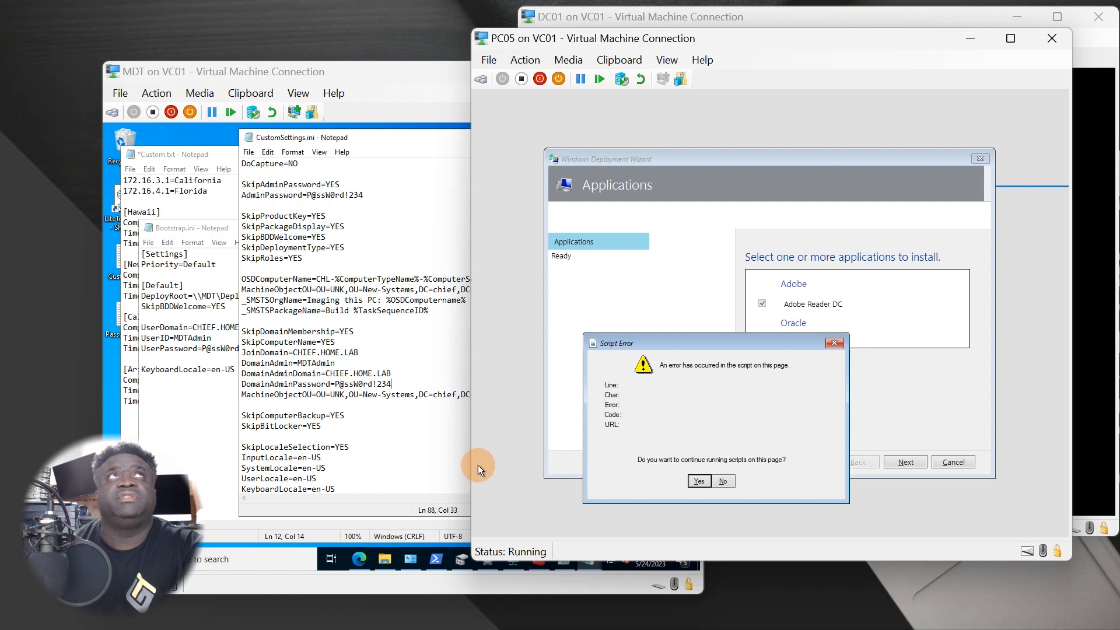
Step: Review the [Default] skip, application and task sequence settings in CustomSettings.ini on the MDT server
{"action": "left_click", "coordinate": [406, 469]}
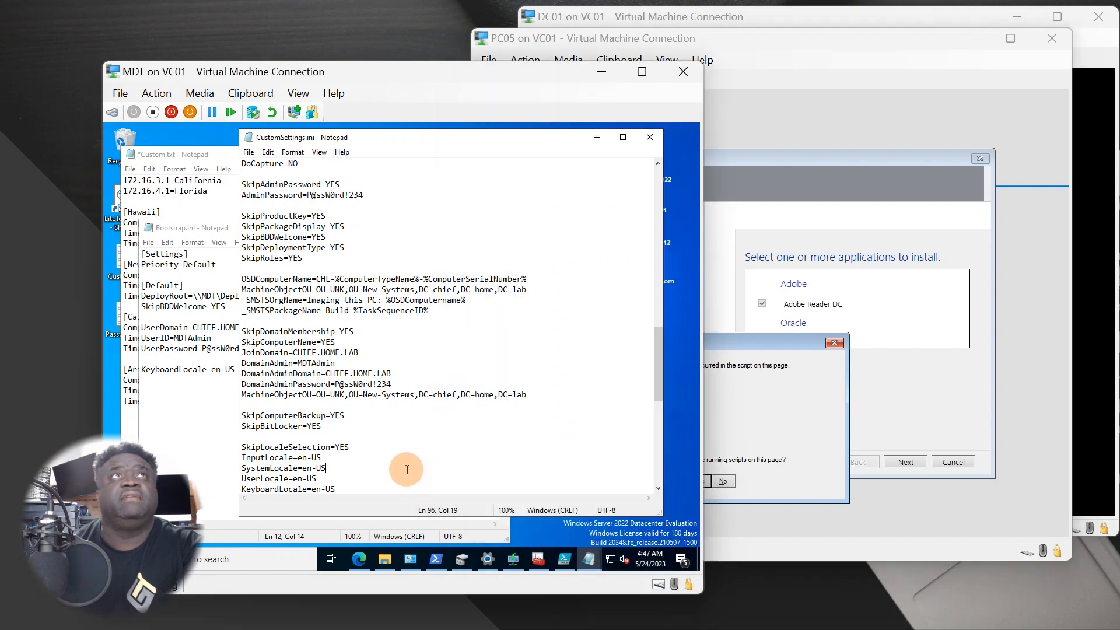
{"action": "scroll", "coordinate": [408, 420], "scroll_direction": "down", "scroll_amount": 3}
{"action": "scroll", "coordinate": [404, 424], "scroll_direction": "down", "scroll_amount": 8}
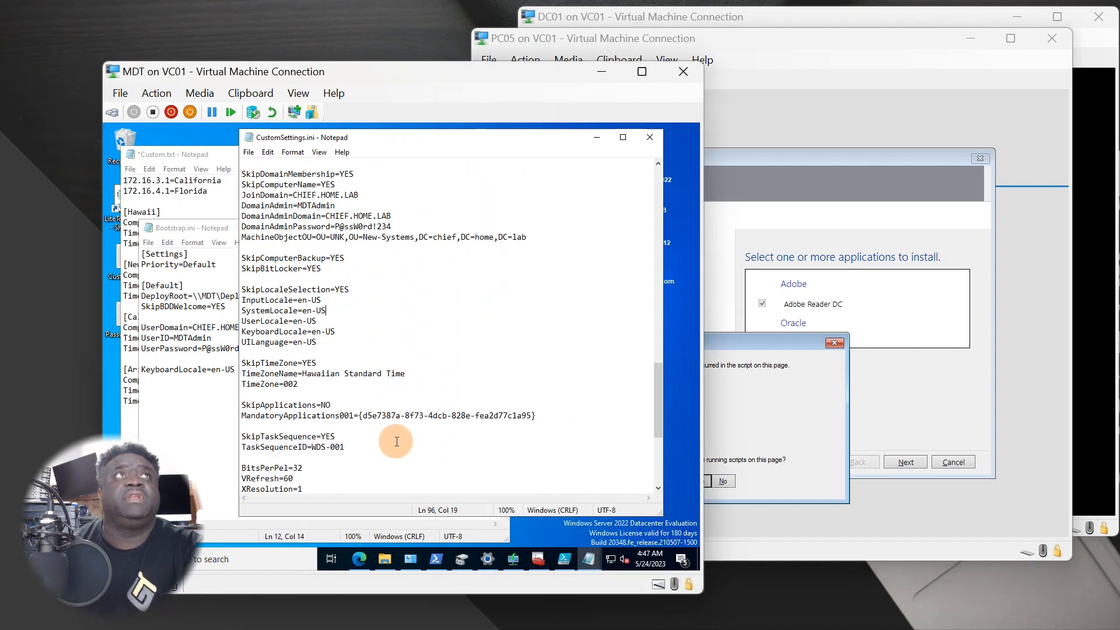
{"action": "scroll", "coordinate": [387, 463], "scroll_direction": "up", "scroll_amount": 4}
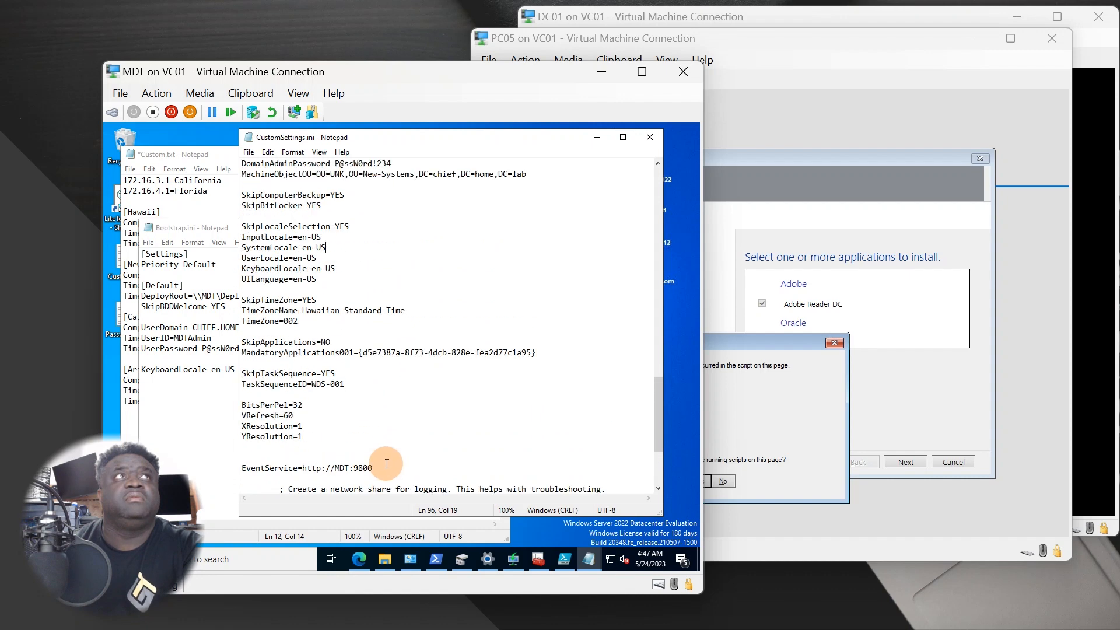
{"action": "scroll", "coordinate": [385, 462], "scroll_direction": "up", "scroll_amount": 5}
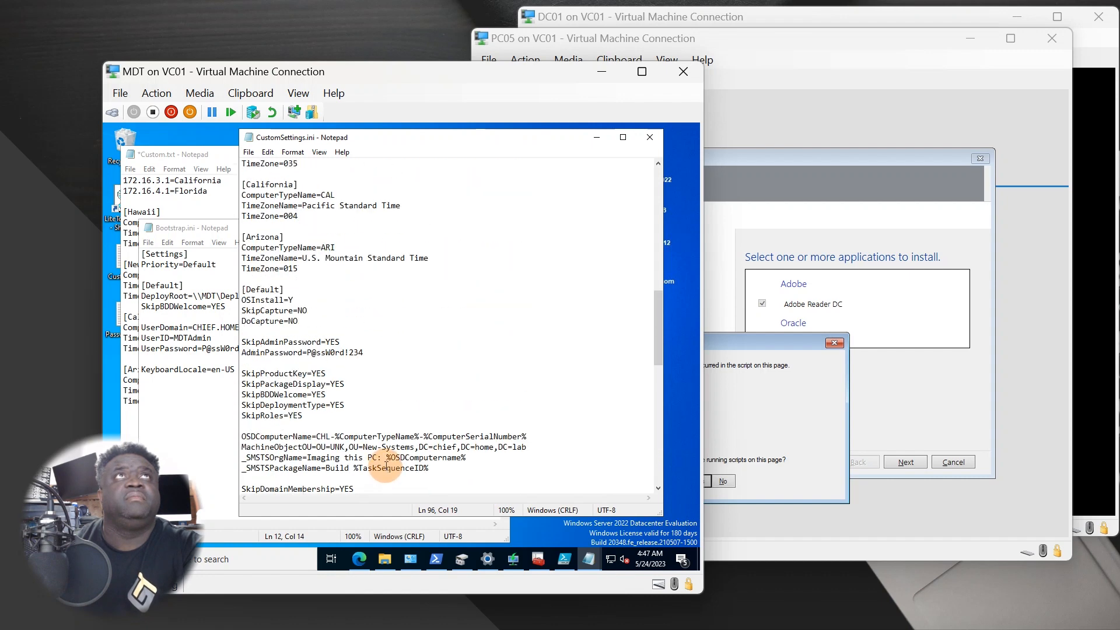
{"action": "scroll", "coordinate": [390, 452], "scroll_direction": "down", "scroll_amount": 2}
{"action": "scroll", "coordinate": [394, 443], "scroll_direction": "down", "scroll_amount": 7}
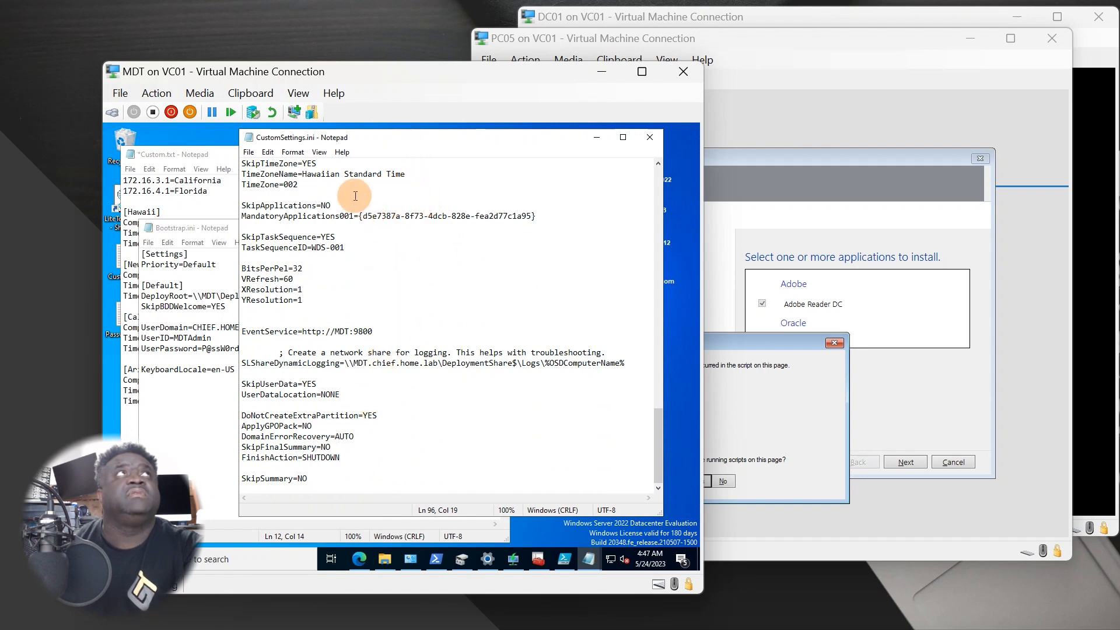
Step: Delete the network-share logging comment above SLShareDynamicLogging in CustomSettings.ini, along with the surplus blank lines around EventService
{"action": "left_click", "coordinate": [206, 155]}
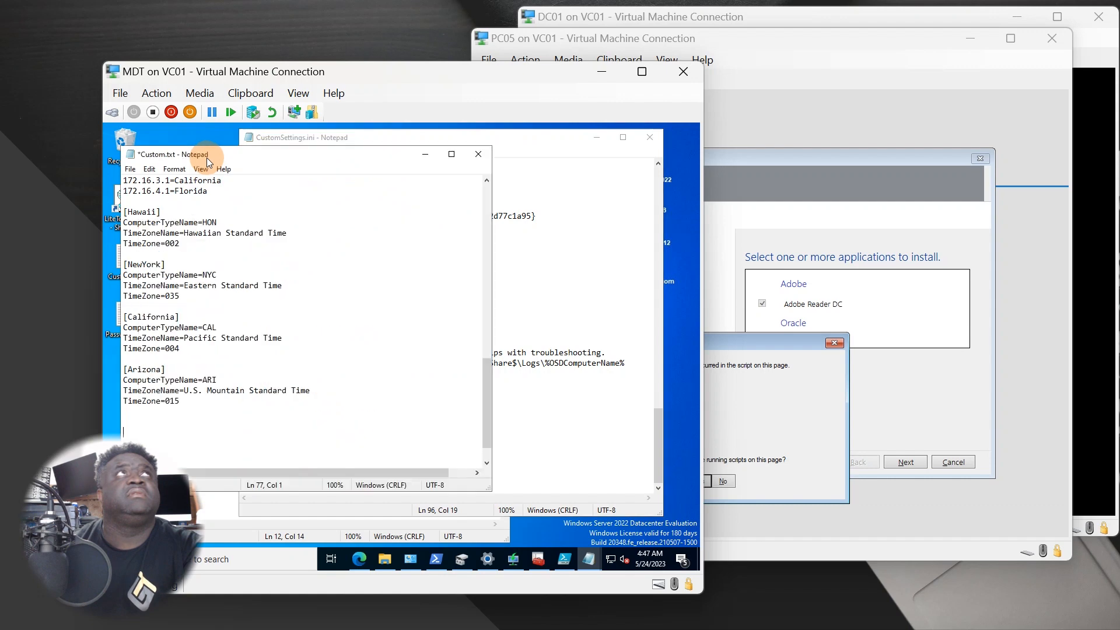
{"action": "left_click", "coordinate": [512, 416]}
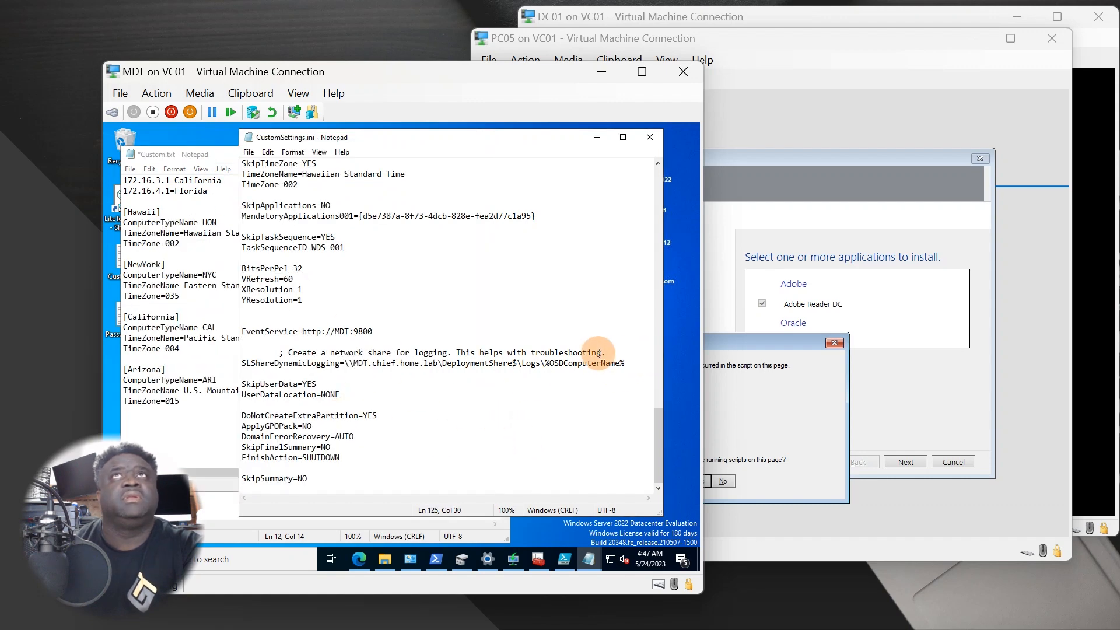
{"action": "left_click_drag", "start_coordinate": [607, 352], "coordinate": [274, 362]}
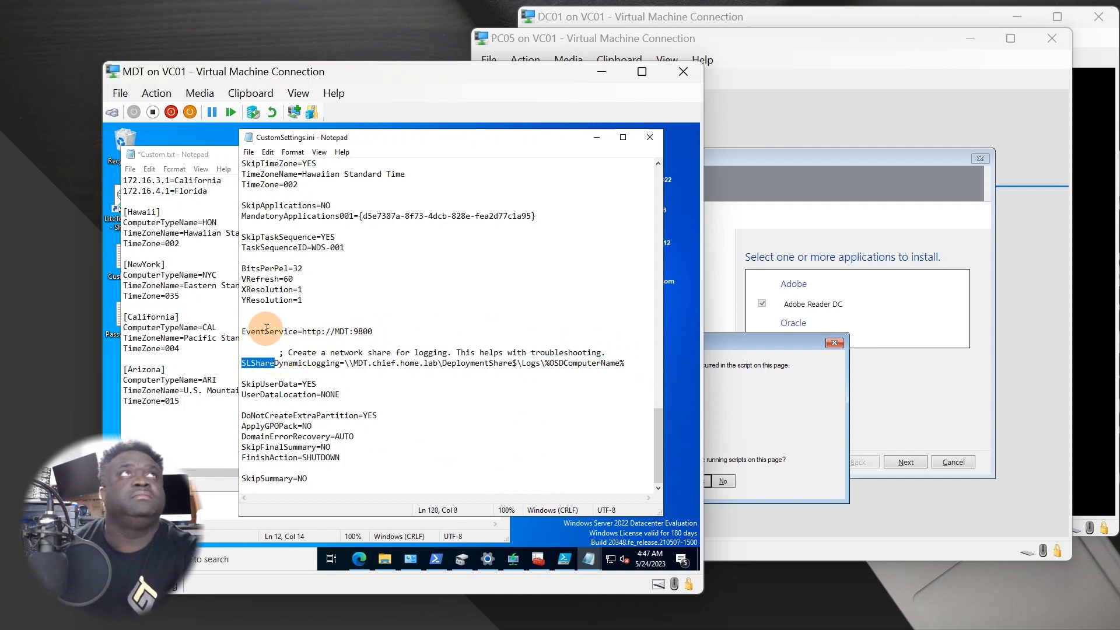
{"action": "left_click", "coordinate": [400, 427]}
{"action": "left_click", "coordinate": [627, 348]}
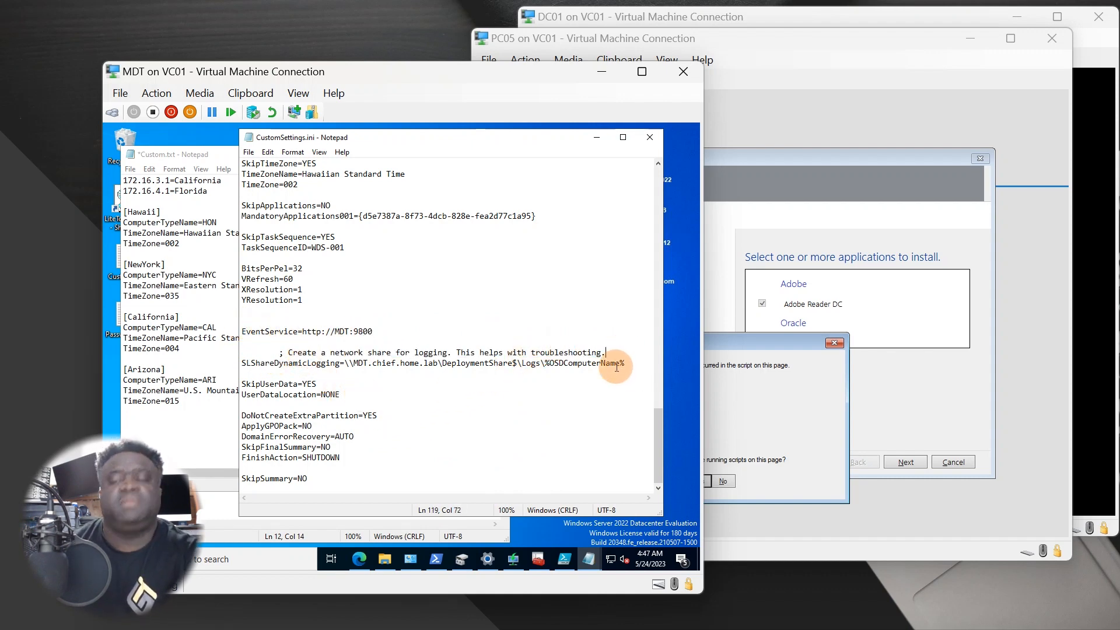
{"action": "key", "text": "BackSpace"}
{"action": "key", "text": "BackSpace"}
{"action": "key", "text": "BackSpace"}
{"action": "key", "text": "BackSpace"}
{"action": "key", "text": "BackSpace"}
{"action": "key", "text": "BackSpace"}
{"action": "key", "text": "BackSpace"}
{"action": "key", "text": "BackSpace"}
{"action": "key", "text": "BackSpace"}
{"action": "key", "text": "BackSpace"}
{"action": "key", "text": "BackSpace"}
{"action": "key", "text": "BackSpace"}
{"action": "key", "text": "BackSpace"}
{"action": "key", "text": "BackSpace"}
{"action": "key", "text": "BackSpace"}
{"action": "key", "text": "BackSpace"}
{"action": "key", "text": "BackSpace"}
{"action": "key", "text": "BackSpace"}
{"action": "key", "text": "BackSpace"}
{"action": "key", "text": "BackSpace"}
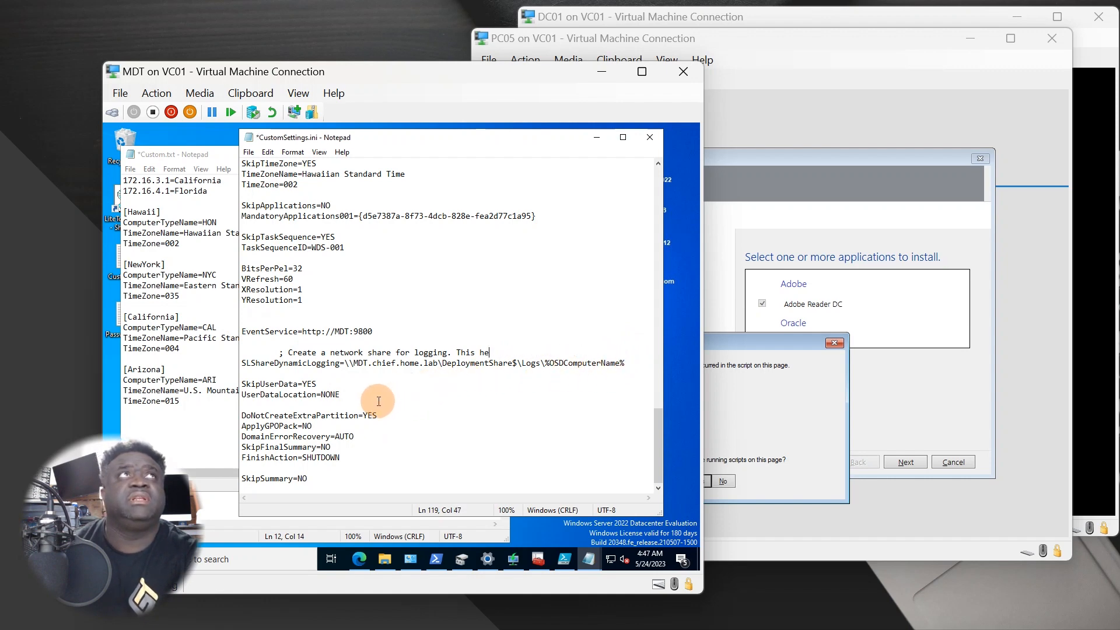
{"action": "key", "text": "BackSpace"}
{"action": "key", "text": "BackSpace"}
{"action": "key", "text": "BackSpace"}
{"action": "key", "text": "BackSpace"}
{"action": "key", "text": "BackSpace"}
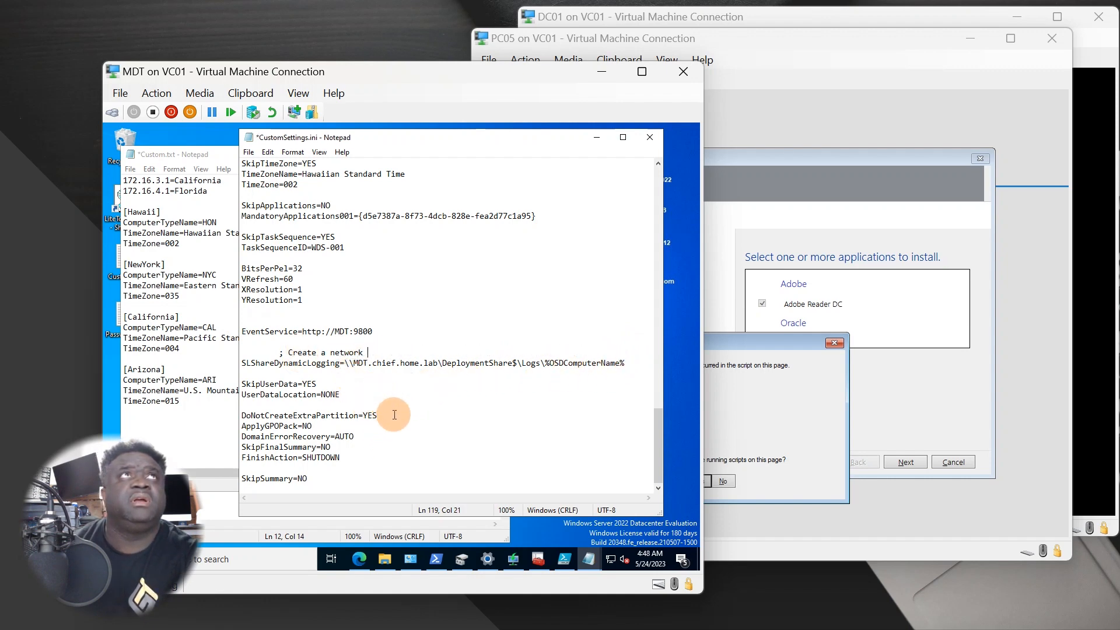
{"action": "key", "text": "BackSpace"}
{"action": "key", "text": "BackSpace"}
{"action": "key", "text": "BackSpace"}
{"action": "key", "text": "BackSpace"}
{"action": "key", "text": "BackSpace"}
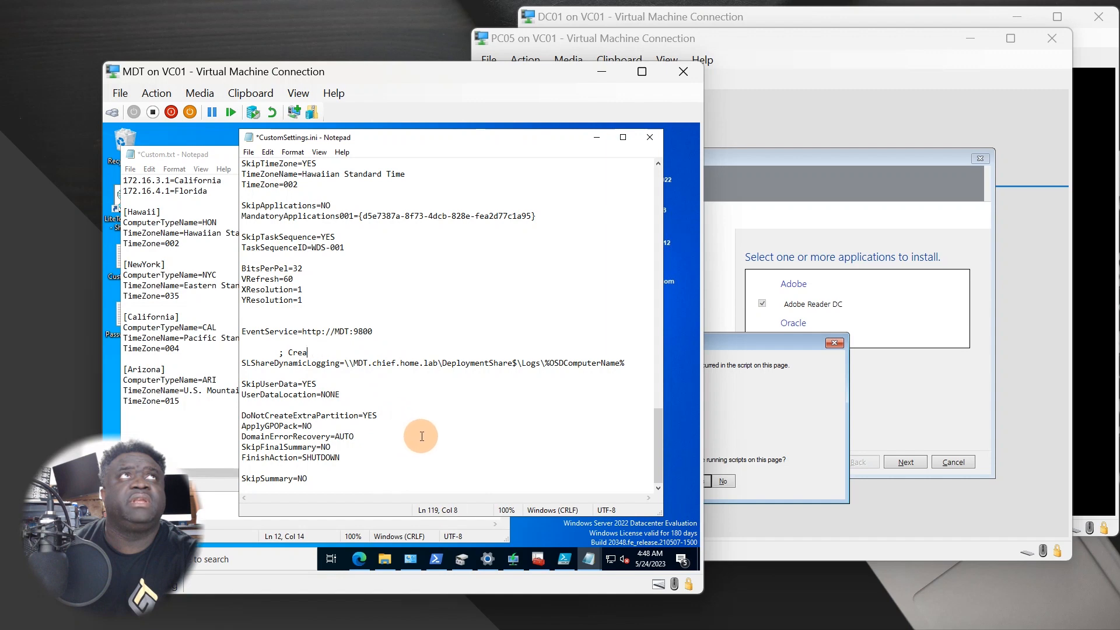
{"action": "key", "text": "BackSpace"}
{"action": "key", "text": "BackSpace"}
{"action": "key", "text": "BackSpace"}
{"action": "key", "text": "BackSpace"}
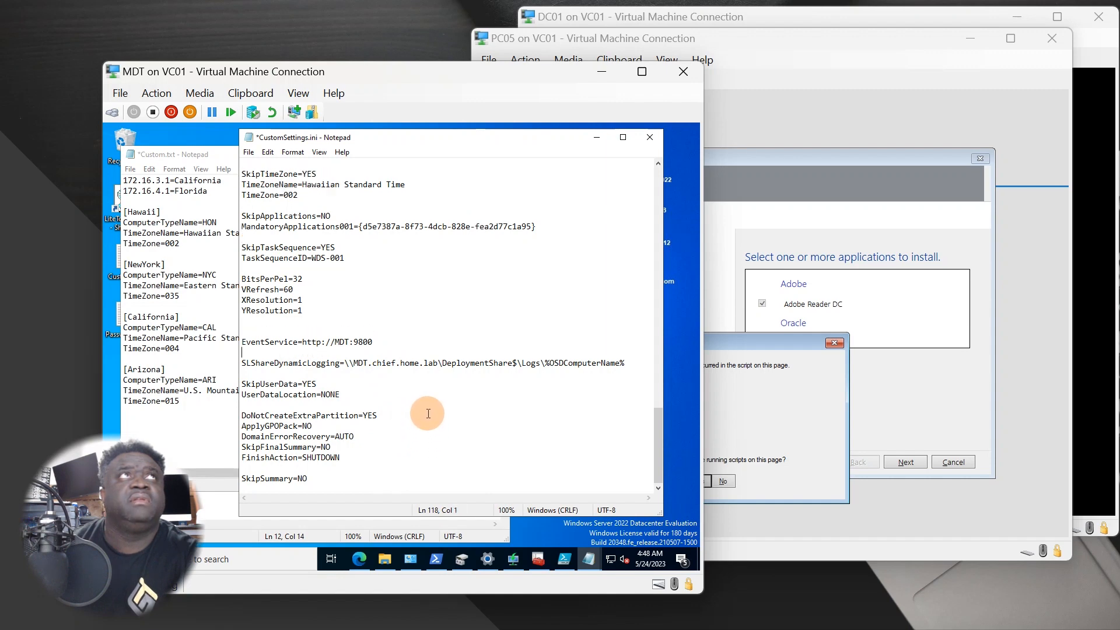
{"action": "key", "text": "BackSpace"}
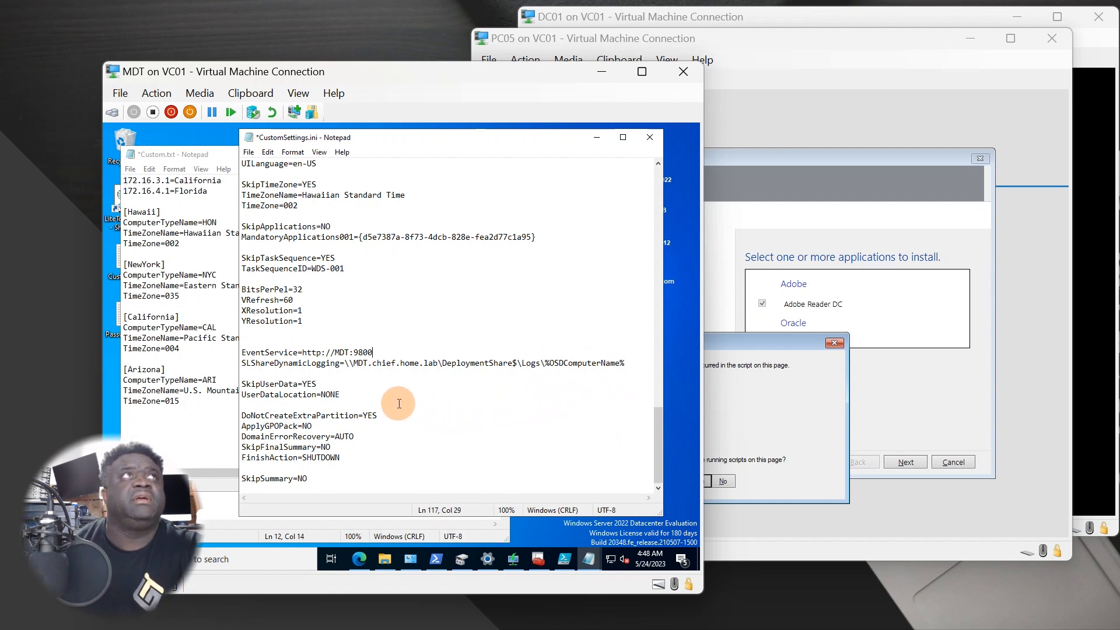
{"action": "left_click", "coordinate": [267, 332]}
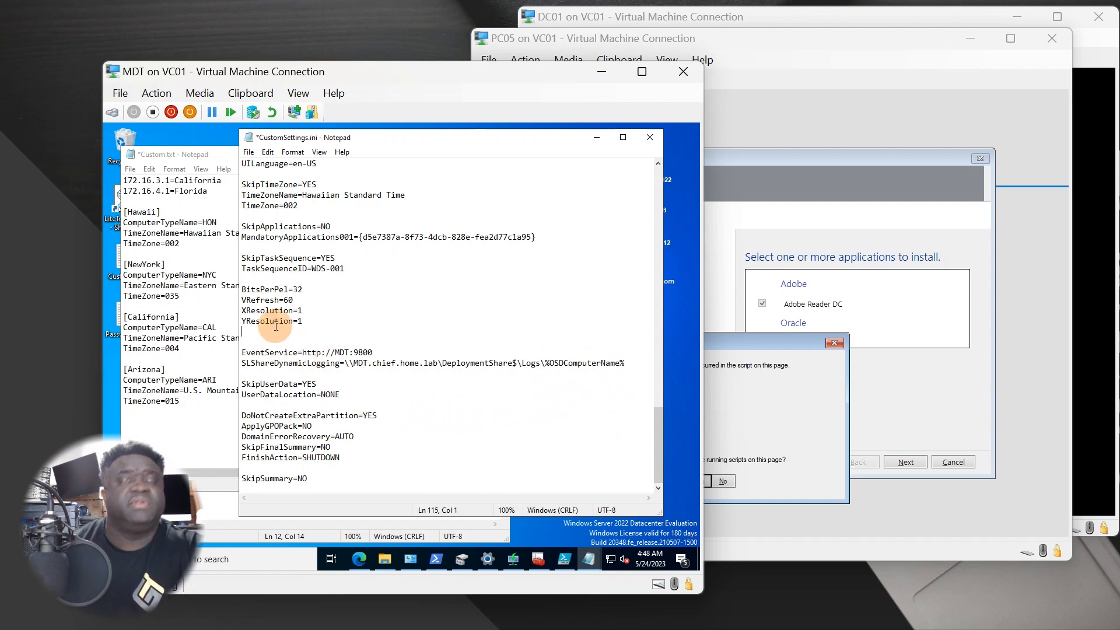
{"action": "key", "text": "Delete"}
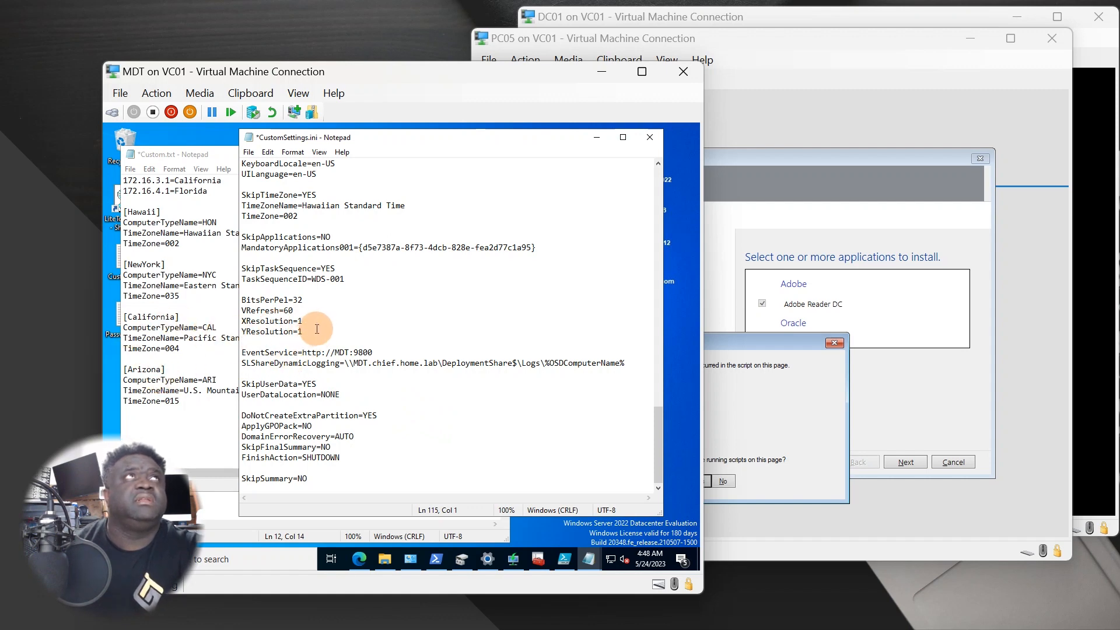
Step: Examine the display, skip, application and location settings in CustomSettings.ini against PC05's Applications page and its Script Error dialog
{"action": "left_click_drag", "start_coordinate": [317, 329], "coordinate": [245, 310]}
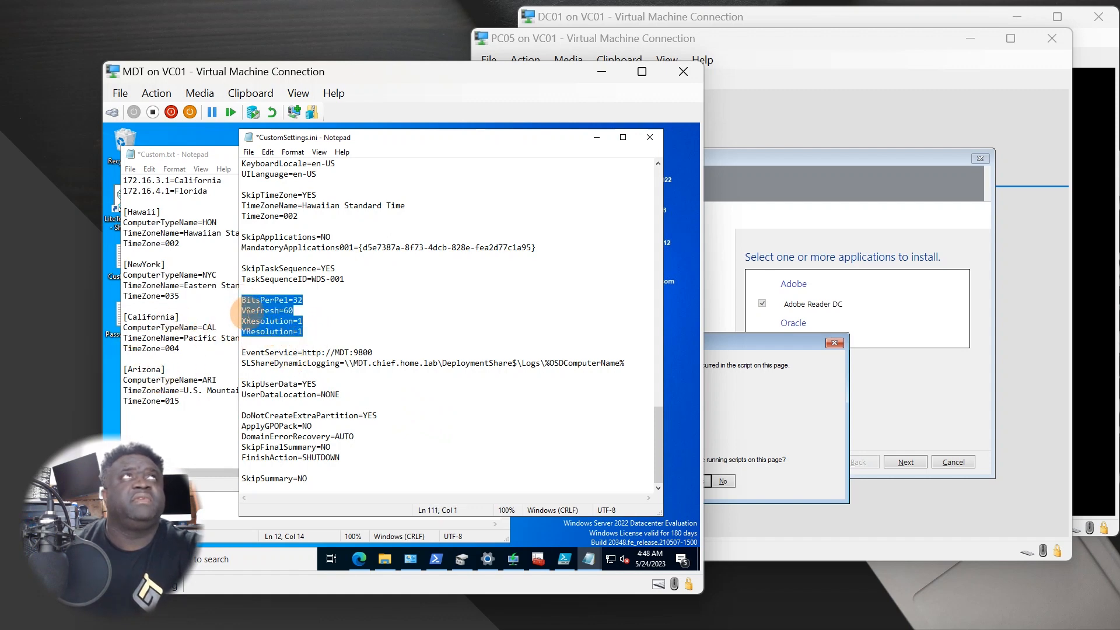
{"action": "left_click", "coordinate": [482, 426]}
{"action": "scroll", "coordinate": [369, 398], "scroll_direction": "up", "scroll_amount": 2}
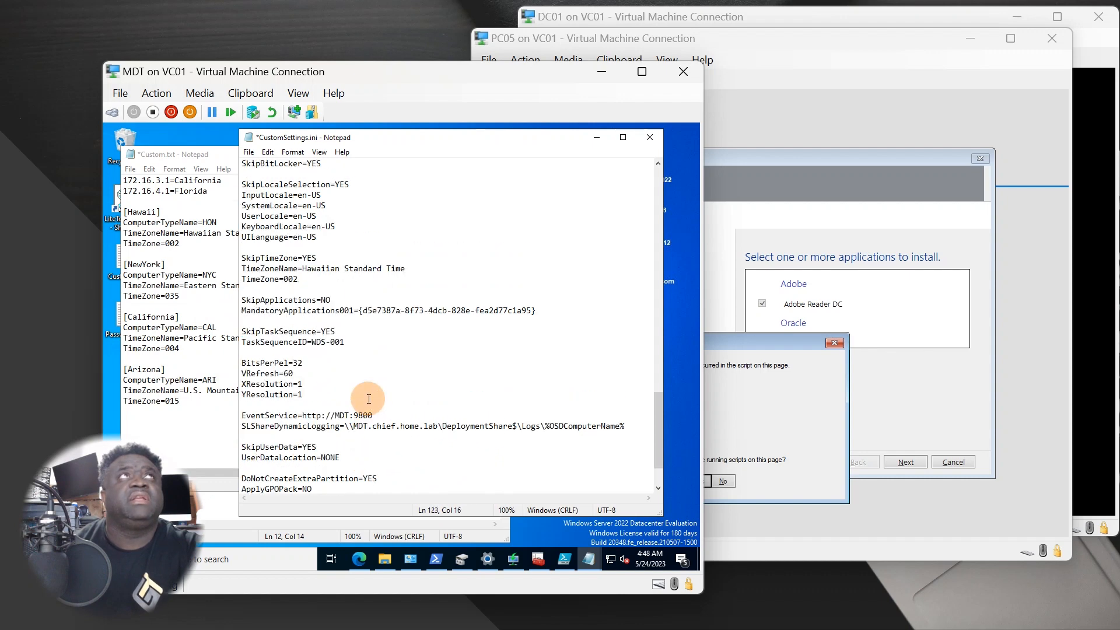
{"action": "scroll", "coordinate": [369, 399], "scroll_direction": "up", "scroll_amount": 2}
{"action": "scroll", "coordinate": [366, 419], "scroll_direction": "up", "scroll_amount": 1}
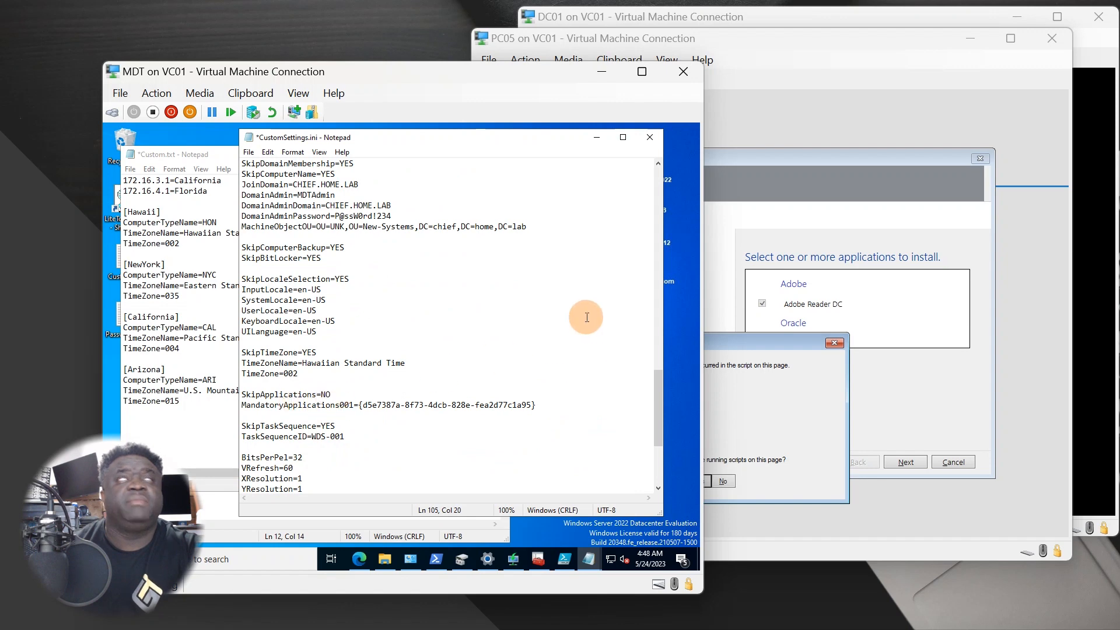
{"action": "left_click", "coordinate": [793, 173]}
{"action": "left_click", "coordinate": [744, 344]}
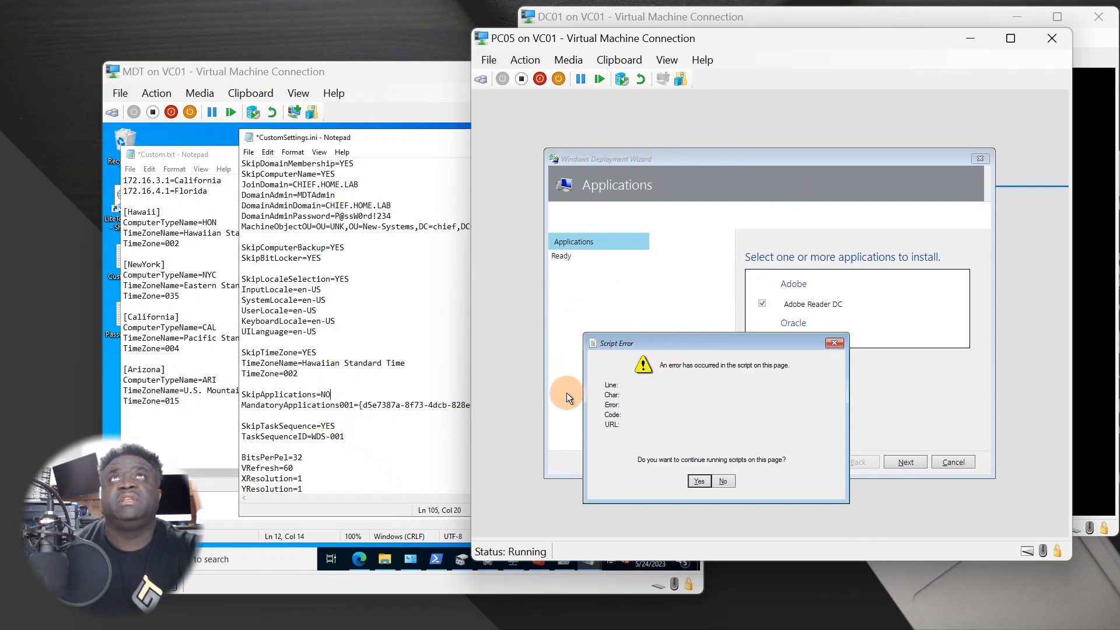
{"action": "left_click", "coordinate": [360, 432]}
{"action": "scroll", "coordinate": [354, 377], "scroll_direction": "up", "scroll_amount": 1}
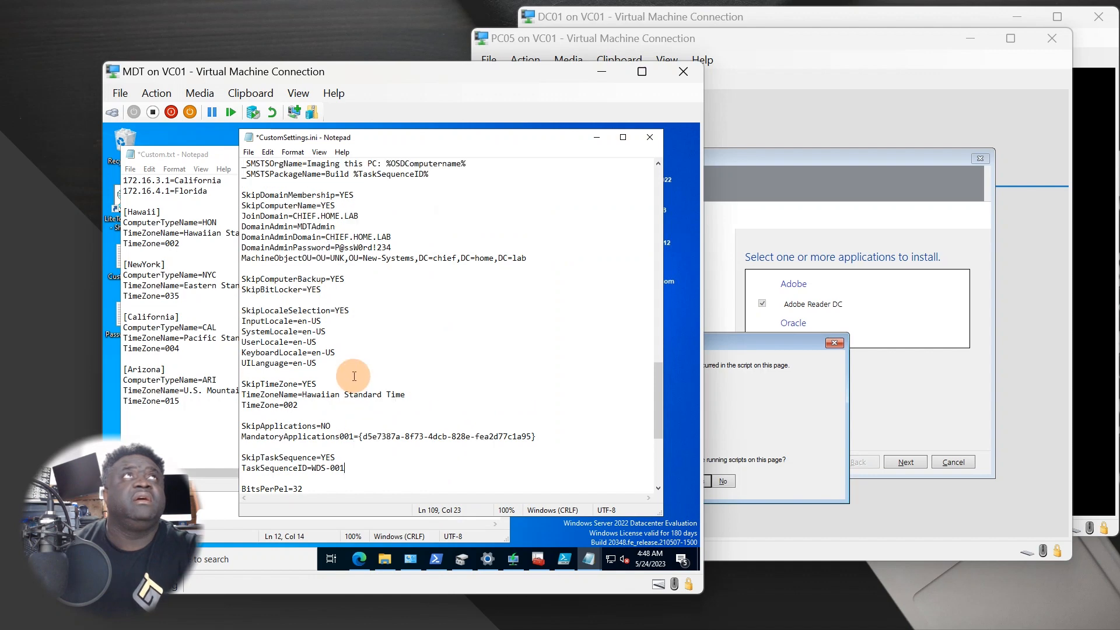
{"action": "scroll", "coordinate": [354, 376], "scroll_direction": "up", "scroll_amount": 3}
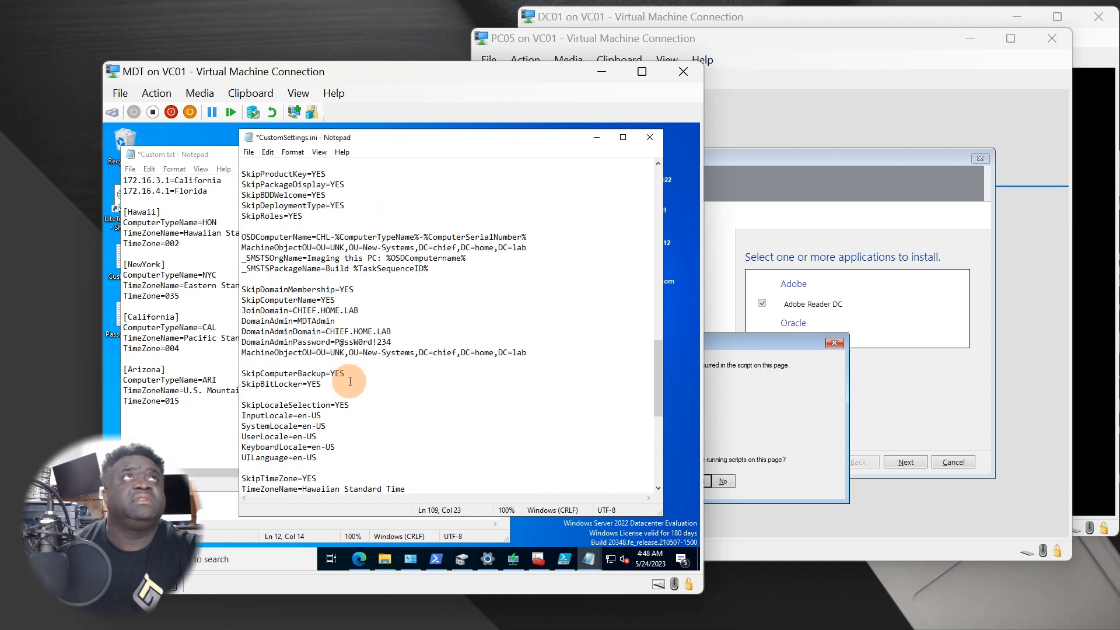
{"action": "scroll", "coordinate": [352, 336], "scroll_direction": "up", "scroll_amount": 3}
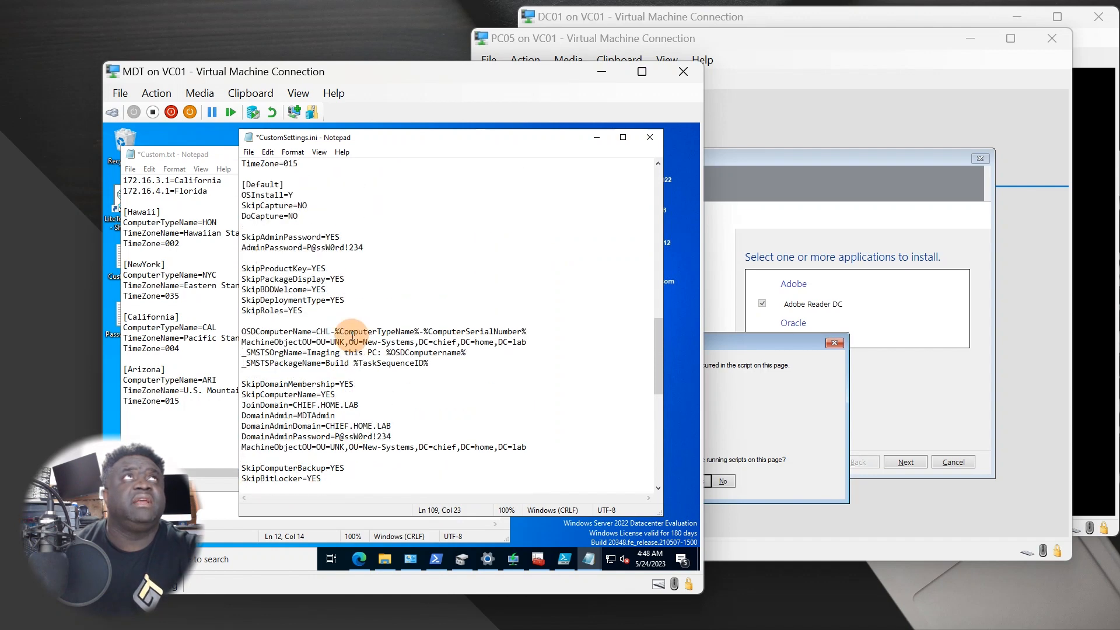
{"action": "scroll", "coordinate": [350, 335], "scroll_direction": "up", "scroll_amount": 5}
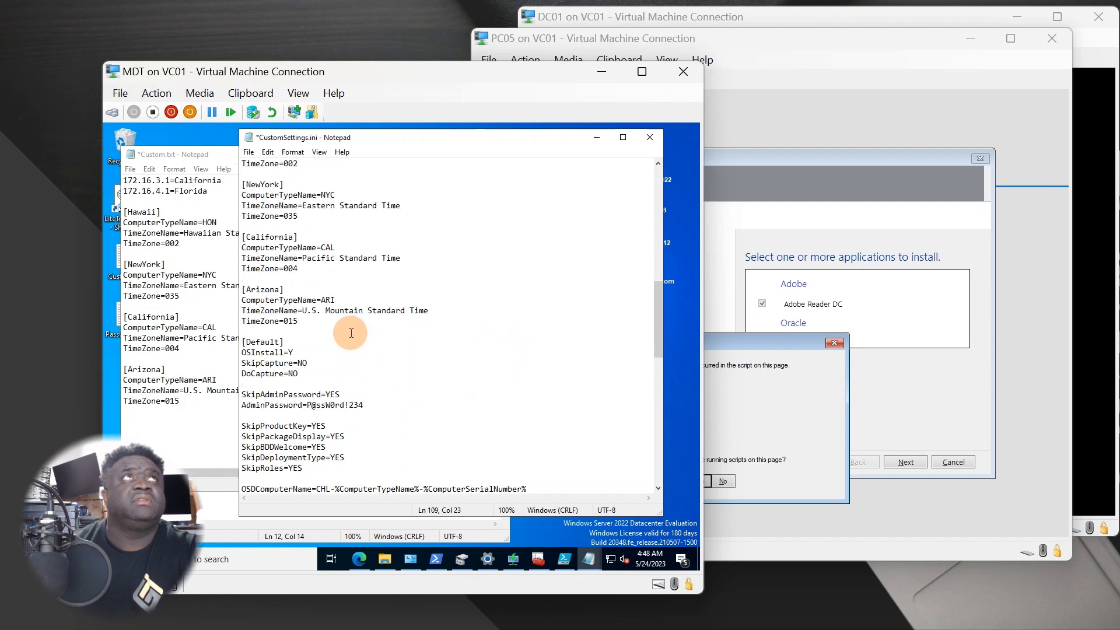
{"action": "scroll", "coordinate": [350, 361], "scroll_direction": "down", "scroll_amount": 15}
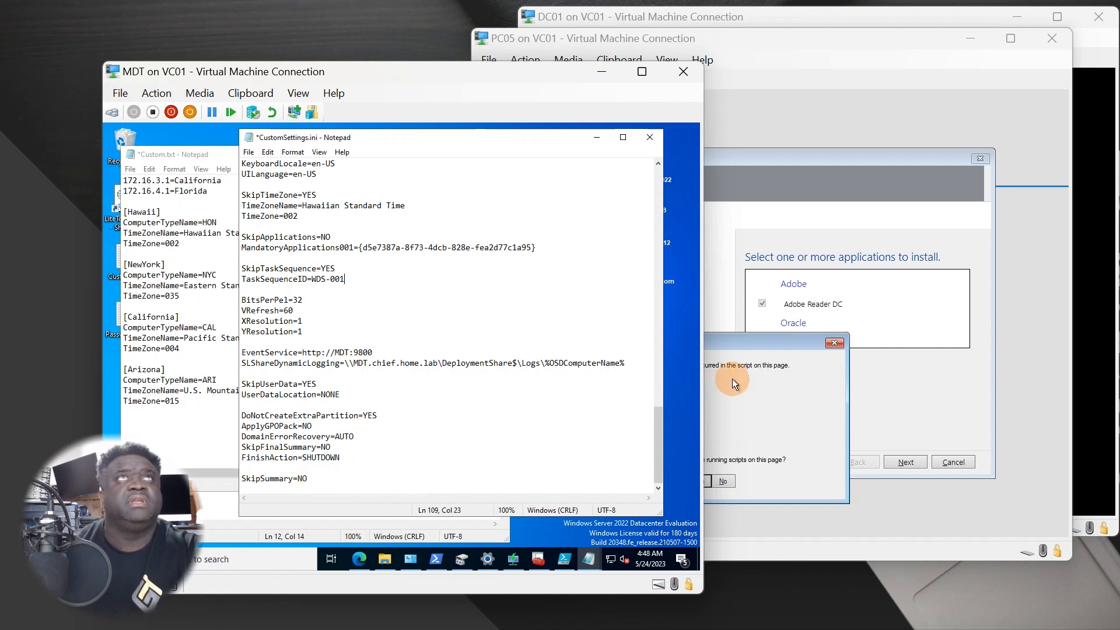
{"action": "left_click", "coordinate": [722, 345]}
{"action": "left_click", "coordinate": [388, 417]}
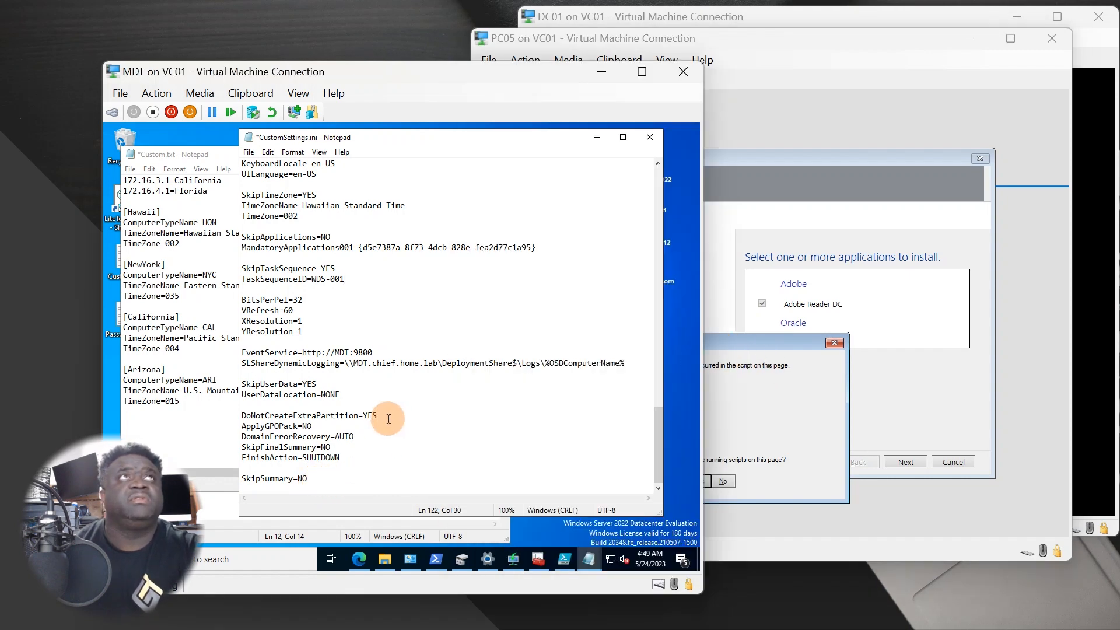
{"action": "left_click", "coordinate": [747, 369]}
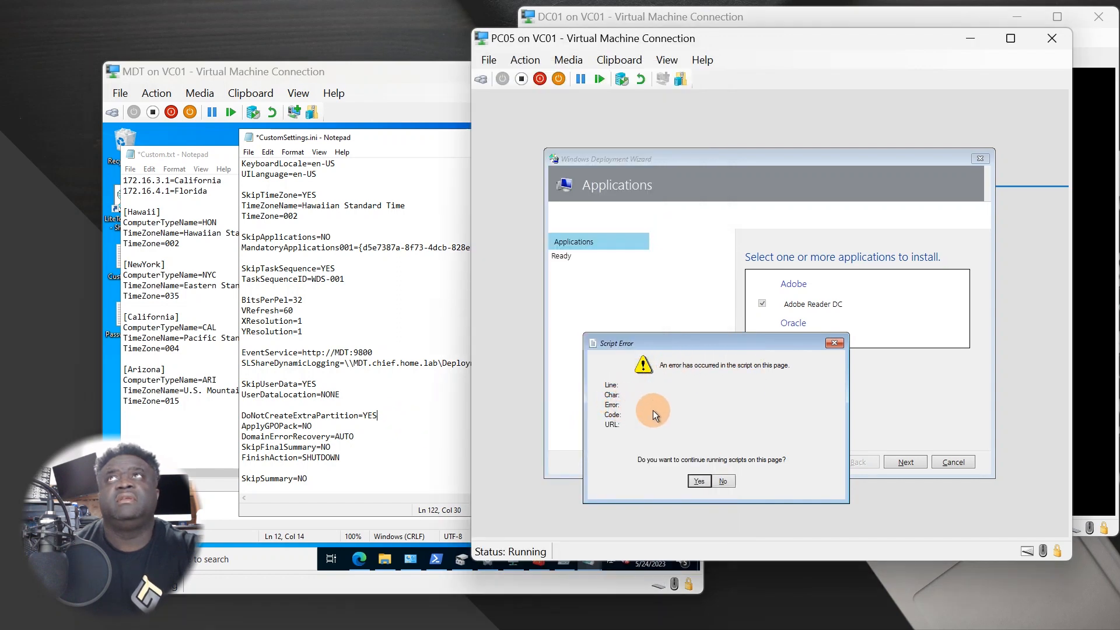
Step: Set SkipApplications to YES in CustomSettings.ini on the MDT server and save the file
{"action": "left_click", "coordinate": [401, 376]}
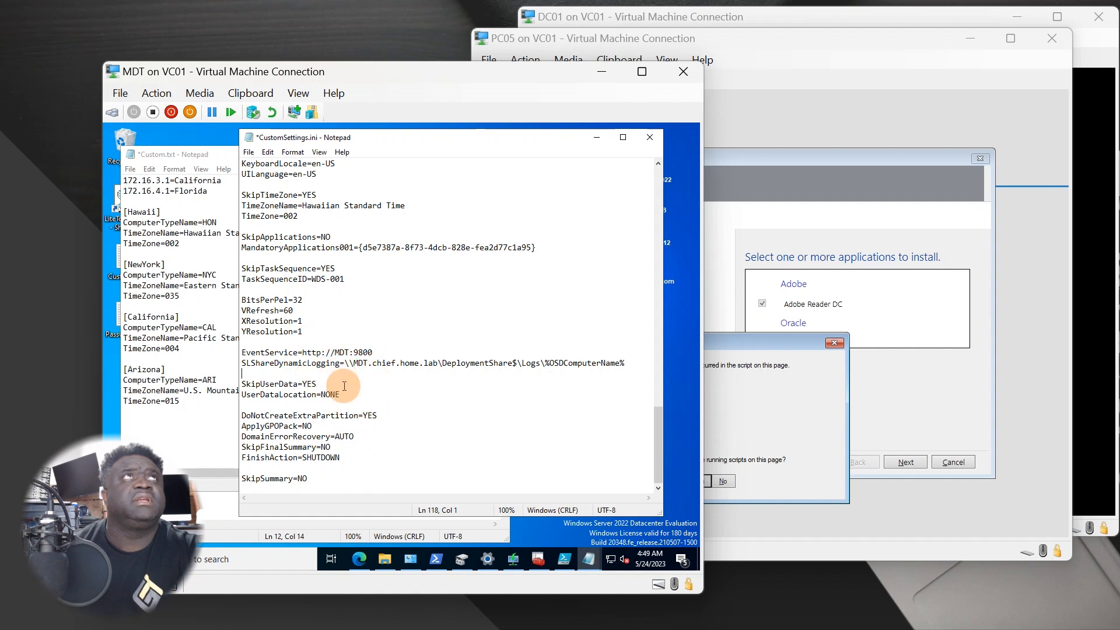
{"action": "scroll", "coordinate": [337, 421], "scroll_direction": "up", "scroll_amount": 1}
{"action": "scroll", "coordinate": [339, 423], "scroll_direction": "up", "scroll_amount": 2}
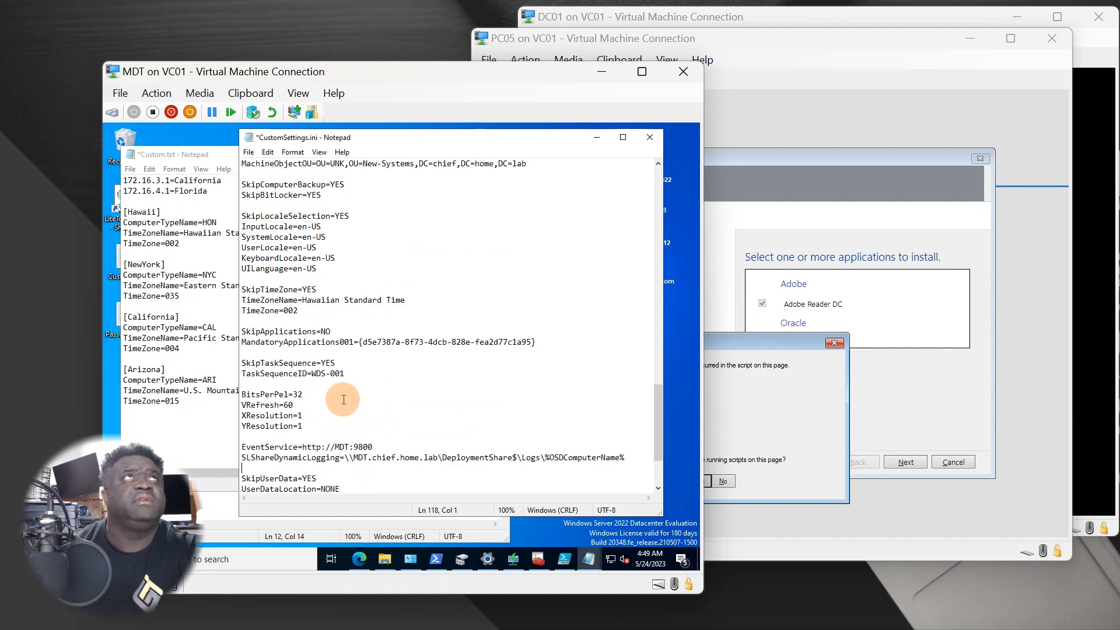
{"action": "left_click", "coordinate": [349, 330]}
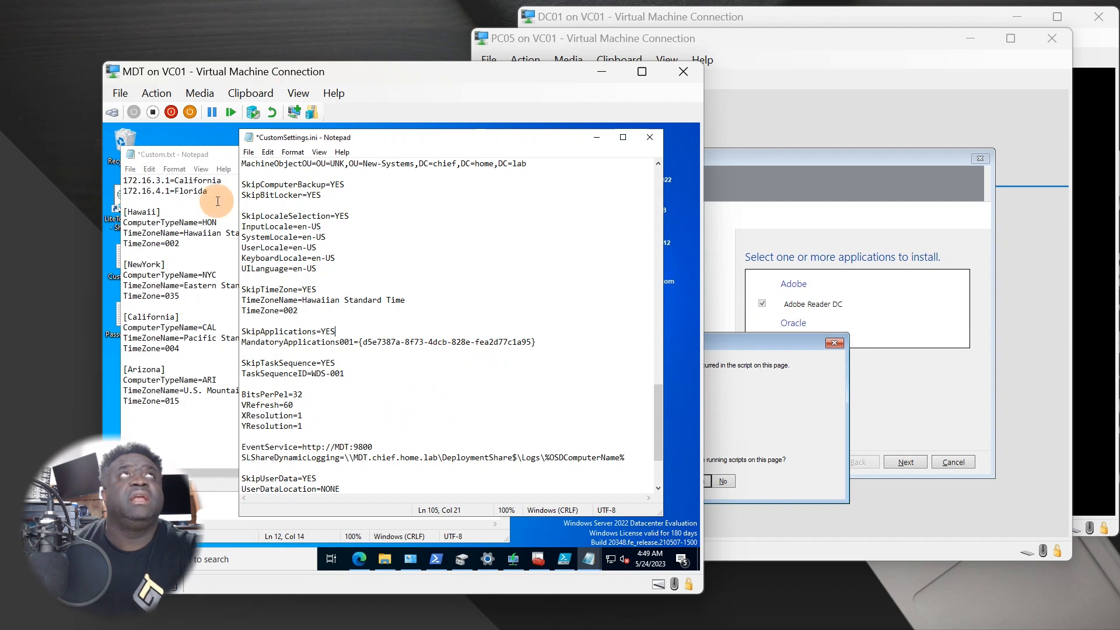
{"action": "left_click", "coordinate": [248, 152]}
{"action": "left_click", "coordinate": [275, 205]}
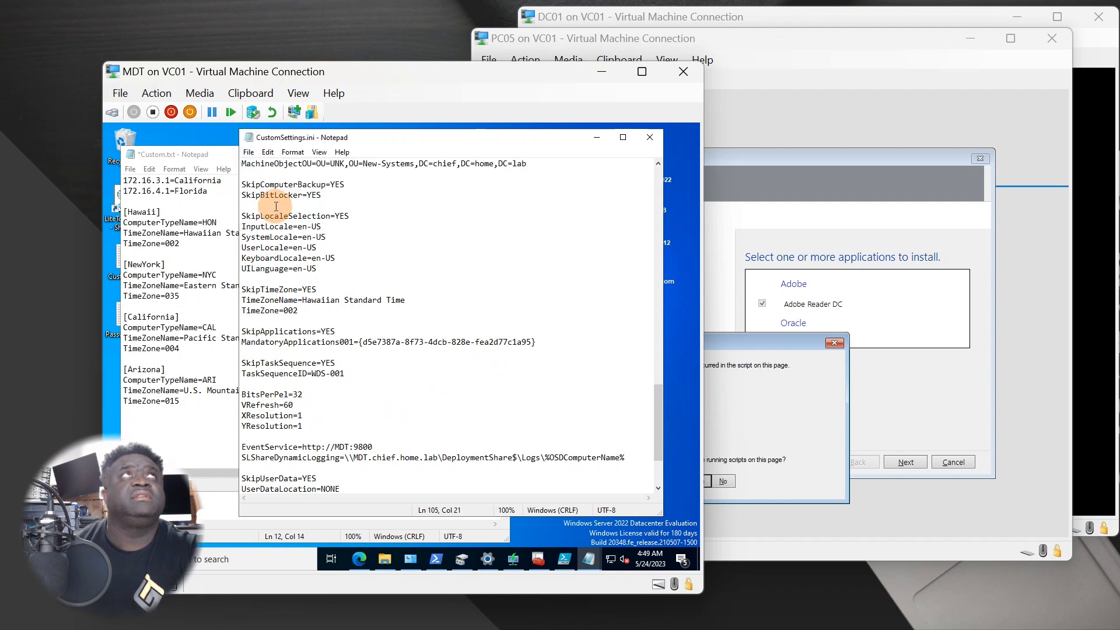
Step: Look through Custom.txt, then close both Custom.txt and Bootstrap.ini while keeping CustomSettings.ini open
{"action": "left_click", "coordinate": [189, 327]}
{"action": "scroll", "coordinate": [222, 397], "scroll_direction": "up", "scroll_amount": 2}
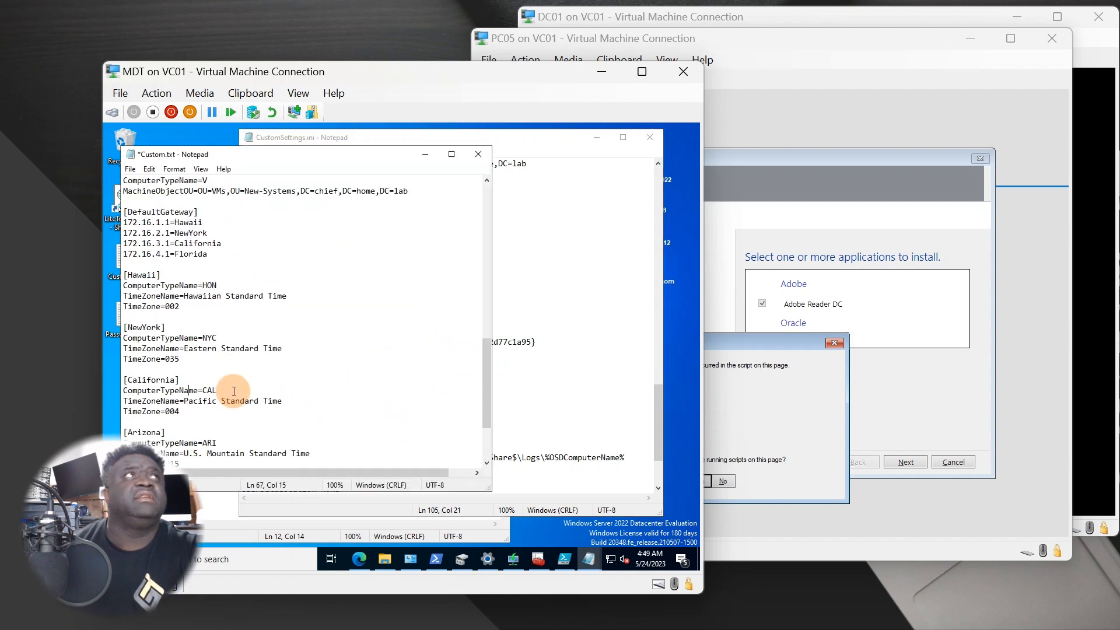
{"action": "scroll", "coordinate": [239, 388], "scroll_direction": "down", "scroll_amount": 3}
{"action": "scroll", "coordinate": [242, 385], "scroll_direction": "up", "scroll_amount": 7}
{"action": "scroll", "coordinate": [242, 350], "scroll_direction": "up", "scroll_amount": 12}
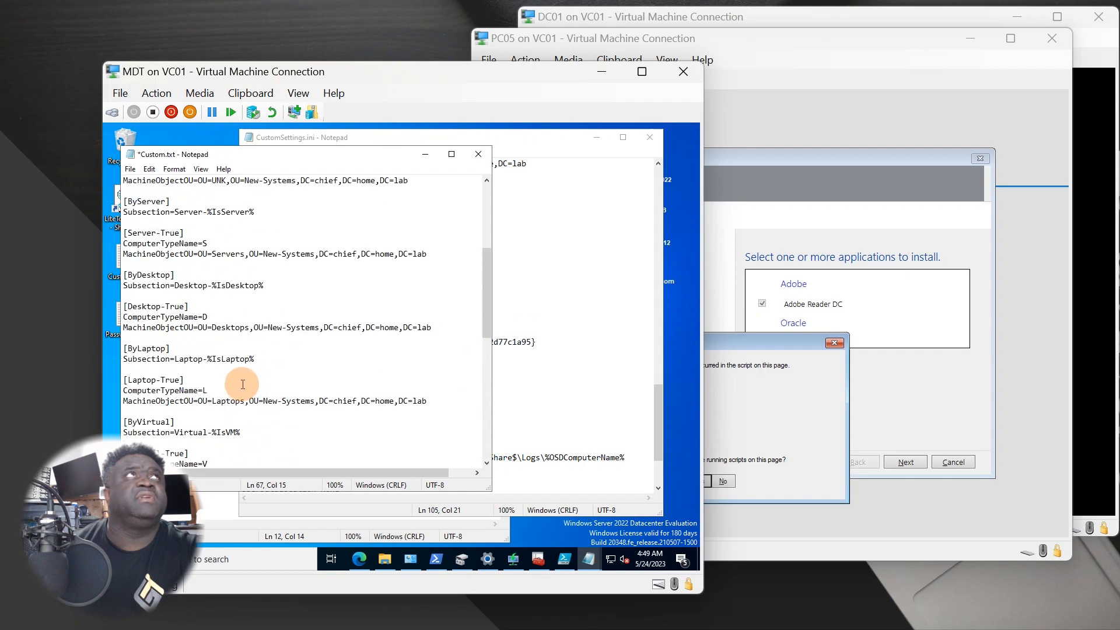
{"action": "left_click", "coordinate": [477, 155]}
{"action": "left_click", "coordinate": [409, 348]}
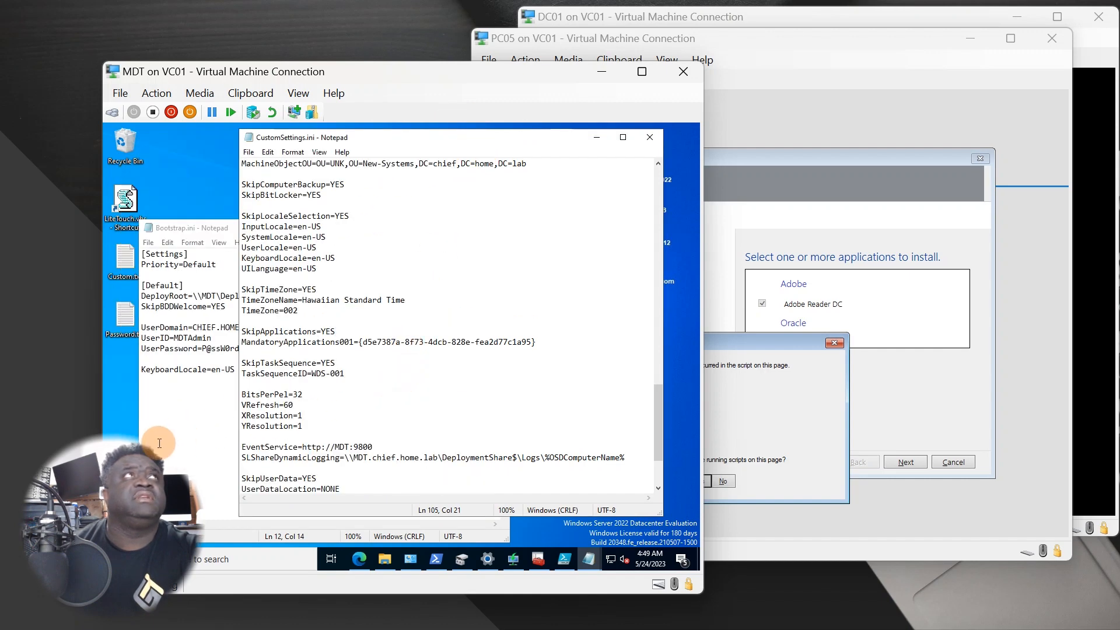
{"action": "left_click", "coordinate": [194, 412]}
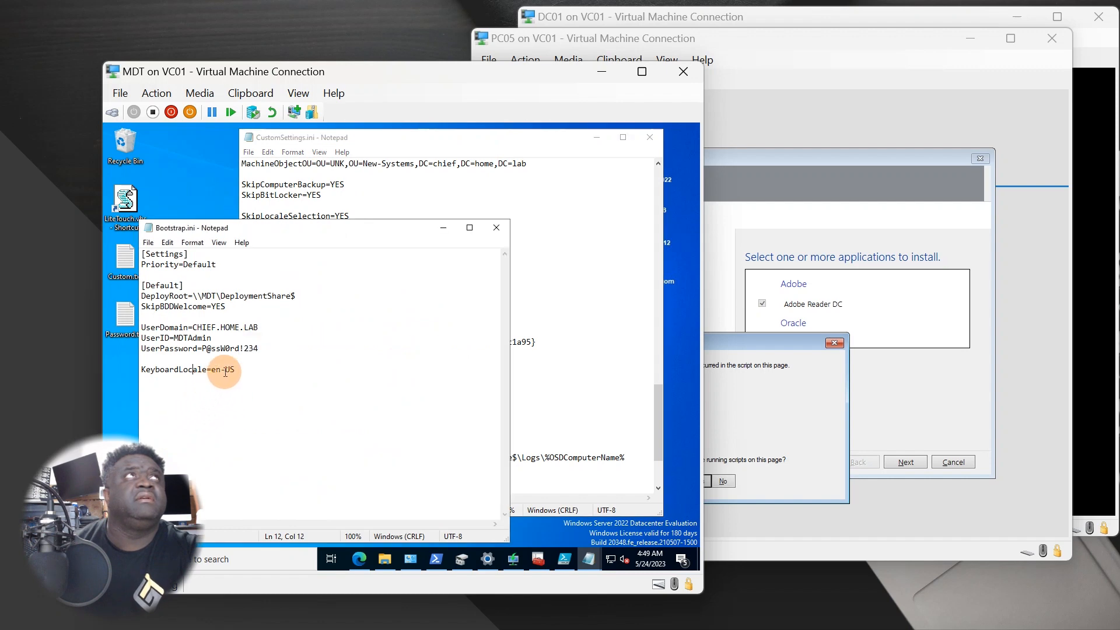
{"action": "left_click", "coordinate": [496, 229]}
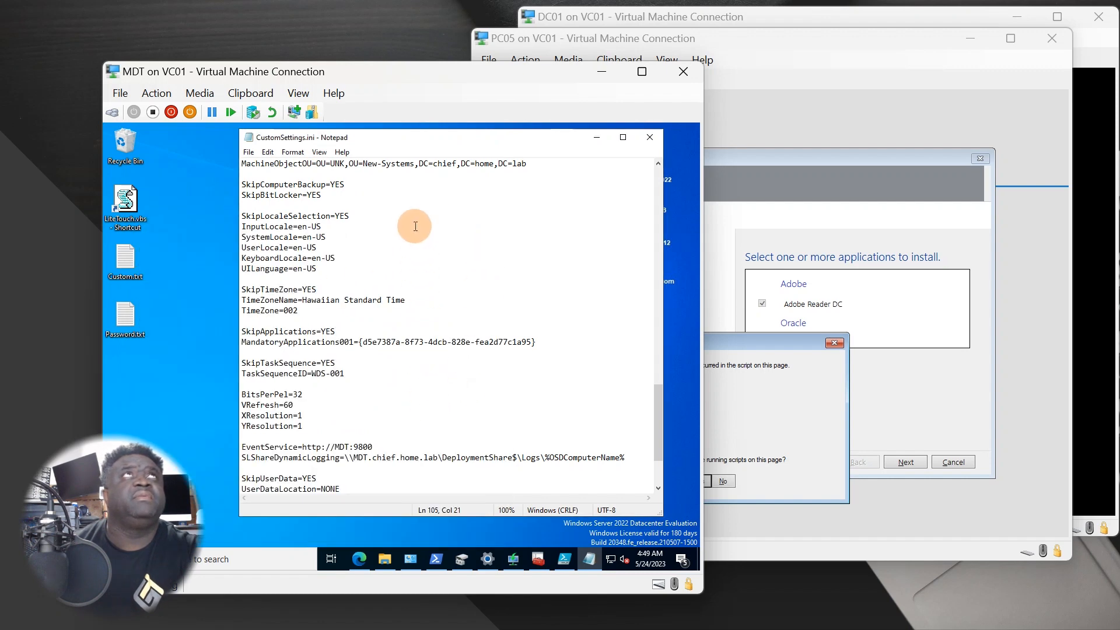
Step: Make the CustomSettings.ini window taller and review its contents from the closing skip settings back up to the [Settings] section
{"action": "scroll", "coordinate": [413, 455], "scroll_direction": "down", "scroll_amount": 3}
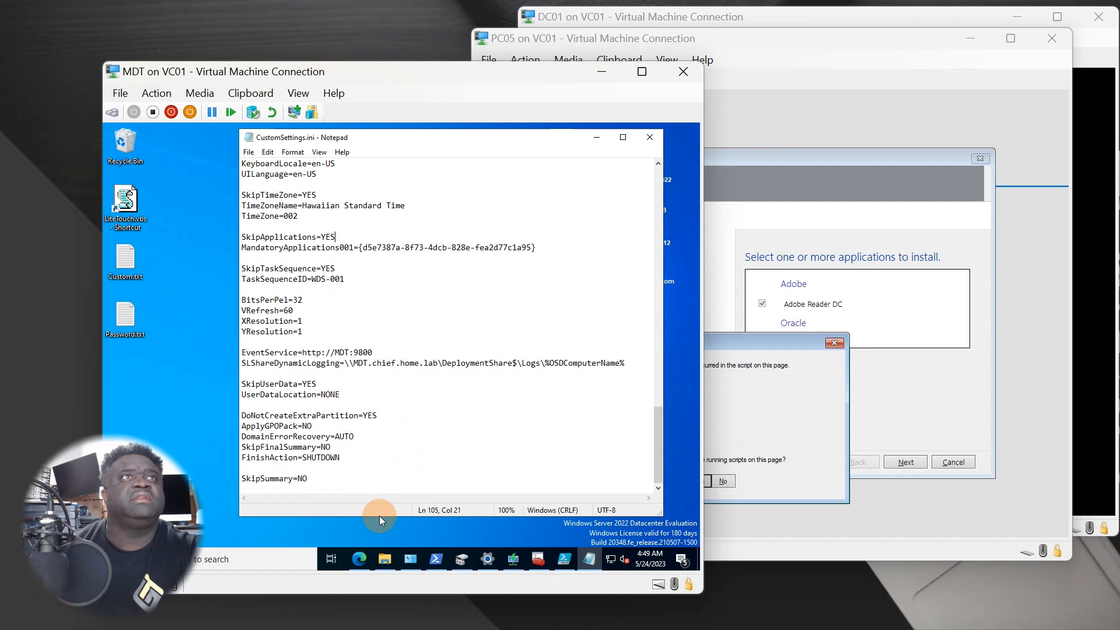
{"action": "left_click_drag", "start_coordinate": [380, 519], "coordinate": [374, 540]}
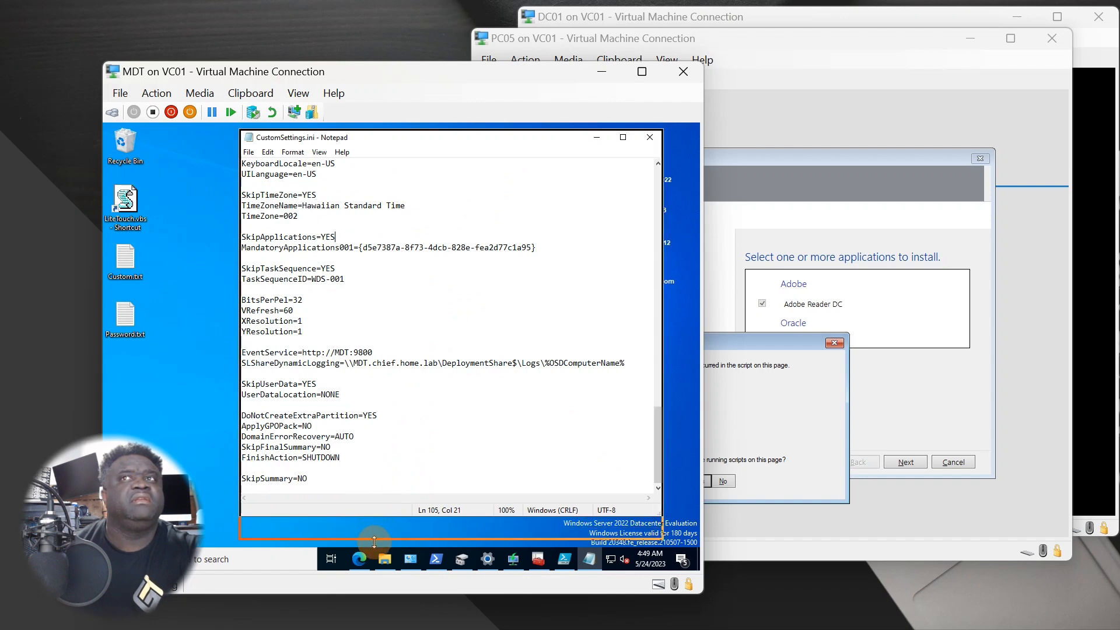
{"action": "scroll", "coordinate": [383, 505], "scroll_direction": "up", "scroll_amount": 15}
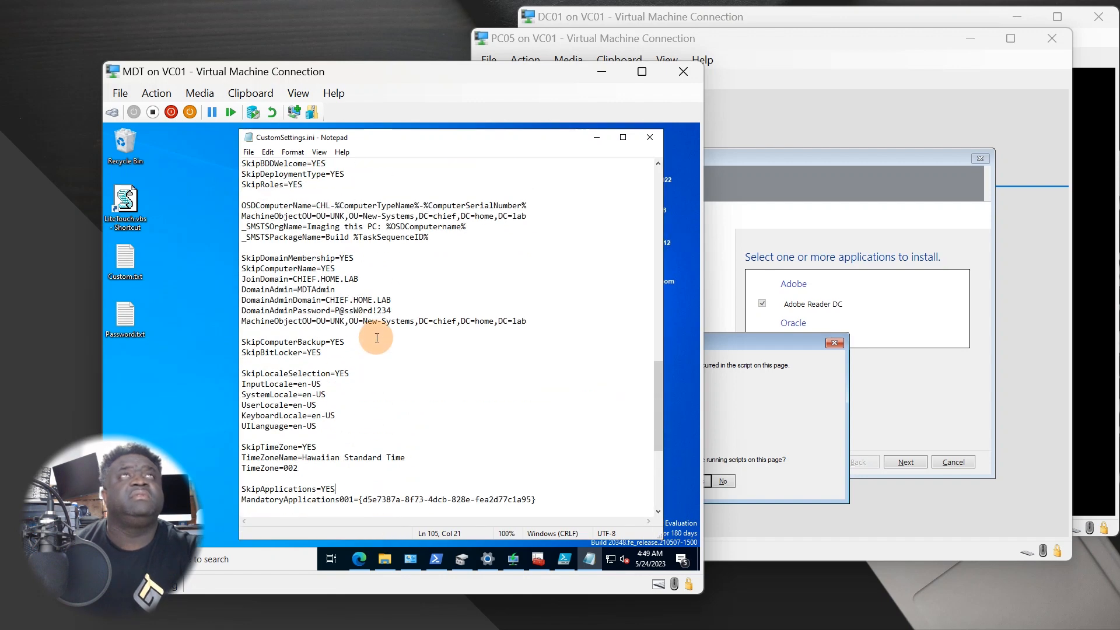
{"action": "scroll", "coordinate": [361, 321], "scroll_direction": "up", "scroll_amount": 10}
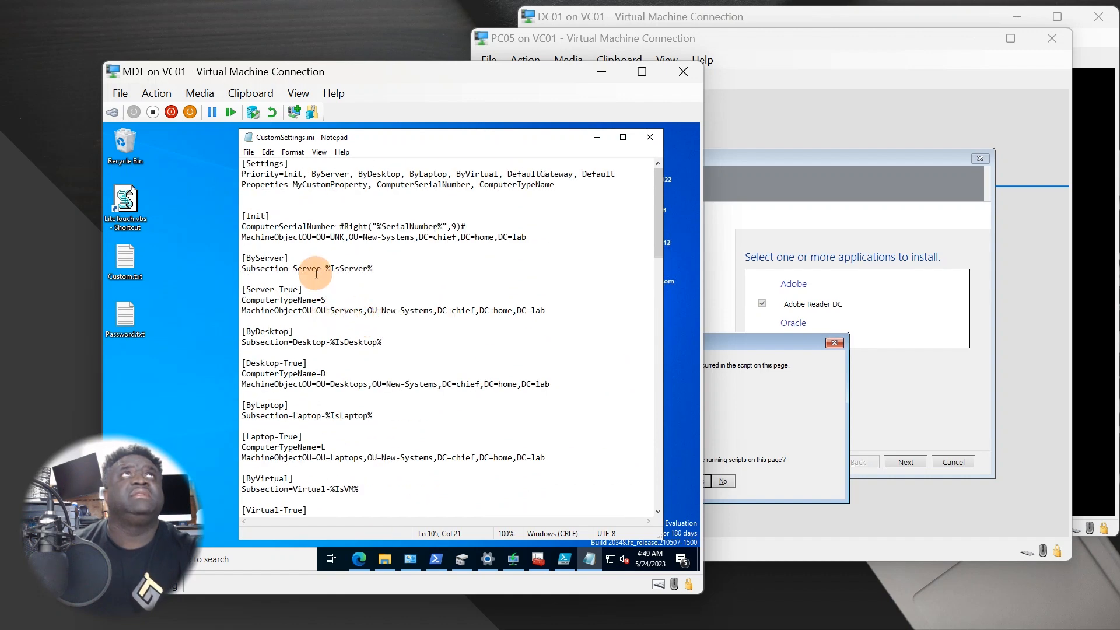
Step: Remove the extra blank line above the [Init] section of CustomSettings.ini, check the remaining settings, then save and close the file
{"action": "left_click", "coordinate": [254, 205]}
{"action": "key", "text": "Delete"}
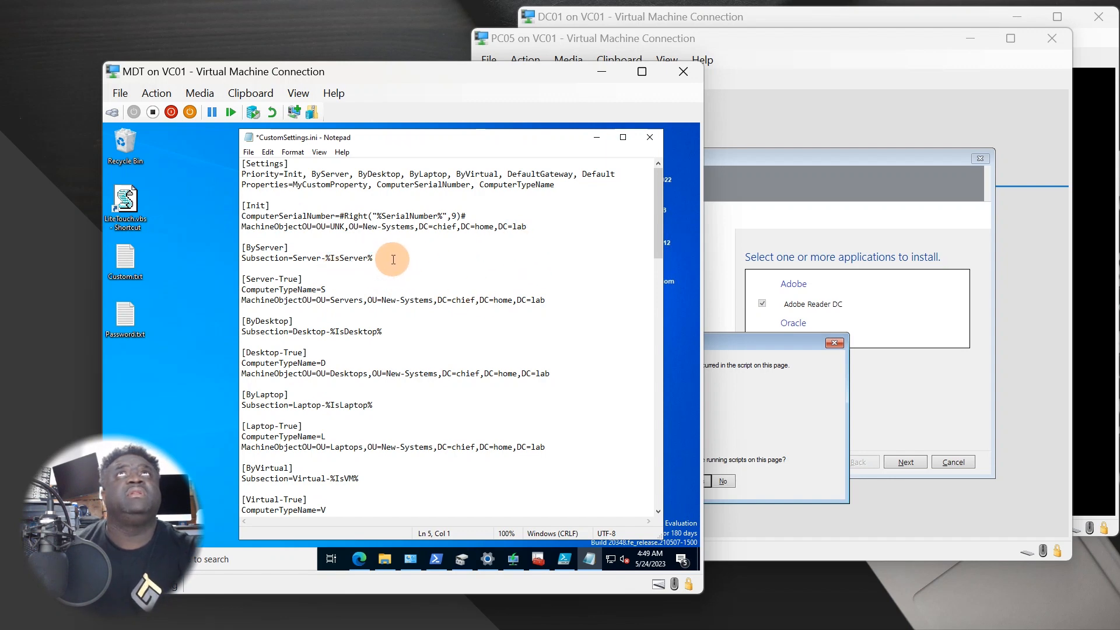
{"action": "scroll", "coordinate": [392, 257], "scroll_direction": "down", "scroll_amount": 4}
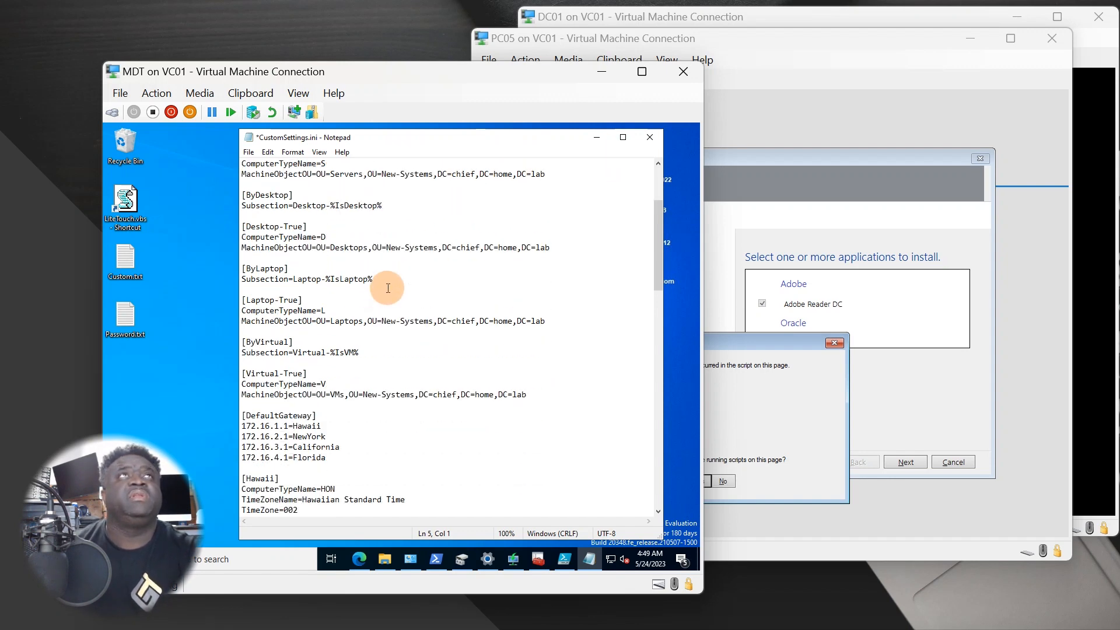
{"action": "scroll", "coordinate": [384, 308], "scroll_direction": "down", "scroll_amount": 16}
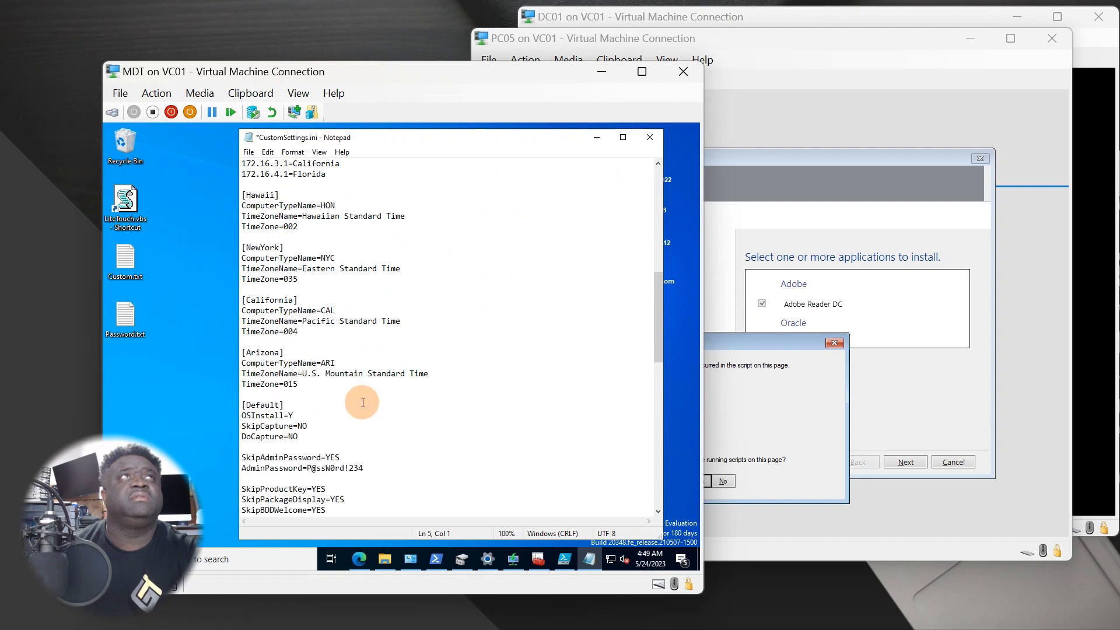
{"action": "scroll", "coordinate": [363, 415], "scroll_direction": "down", "scroll_amount": 11}
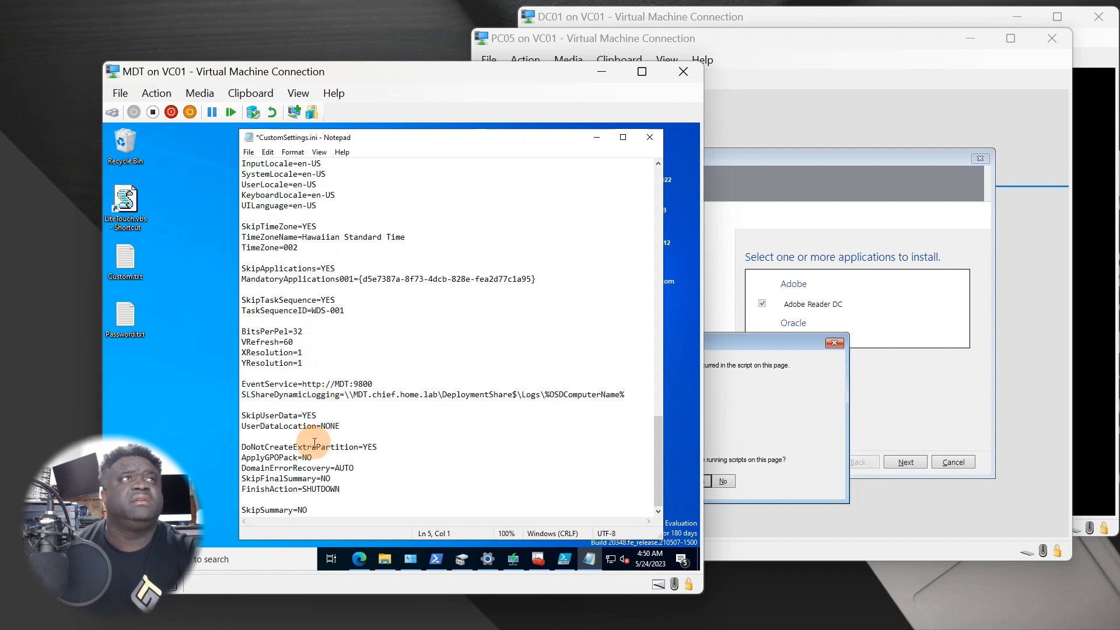
{"action": "left_click", "coordinate": [341, 512]}
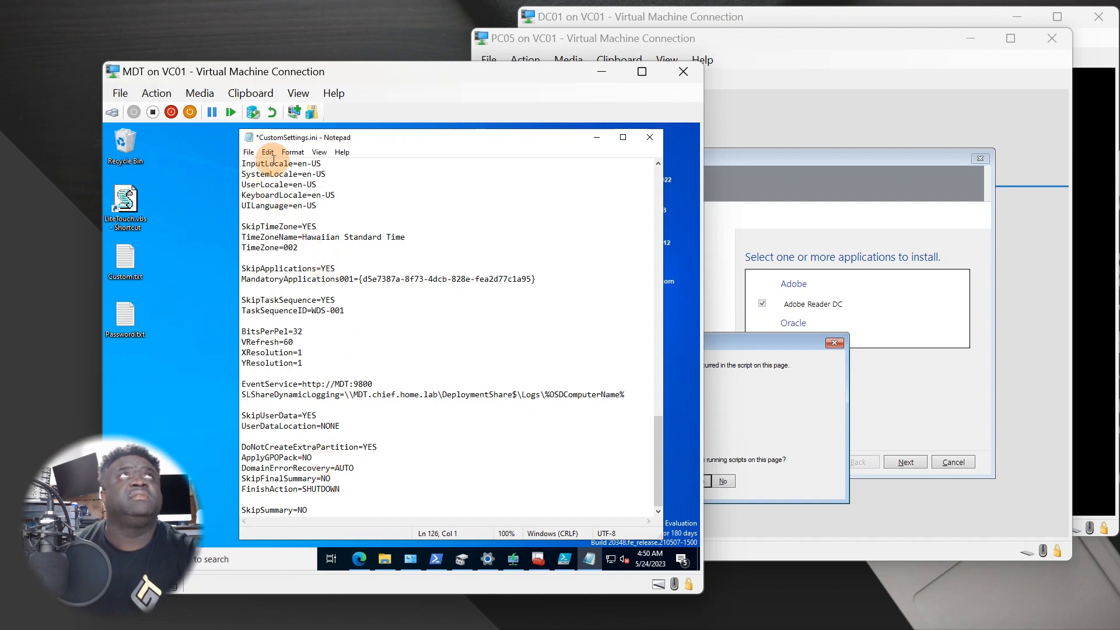
{"action": "left_click", "coordinate": [249, 152]}
{"action": "left_click", "coordinate": [292, 202]}
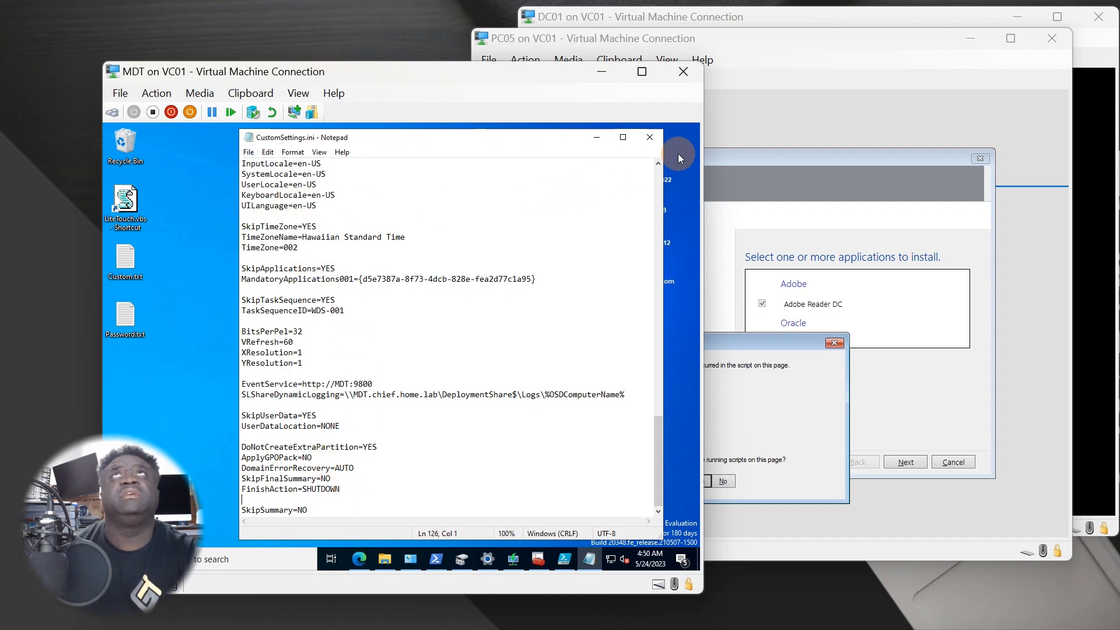
{"action": "left_click", "coordinate": [648, 137]}
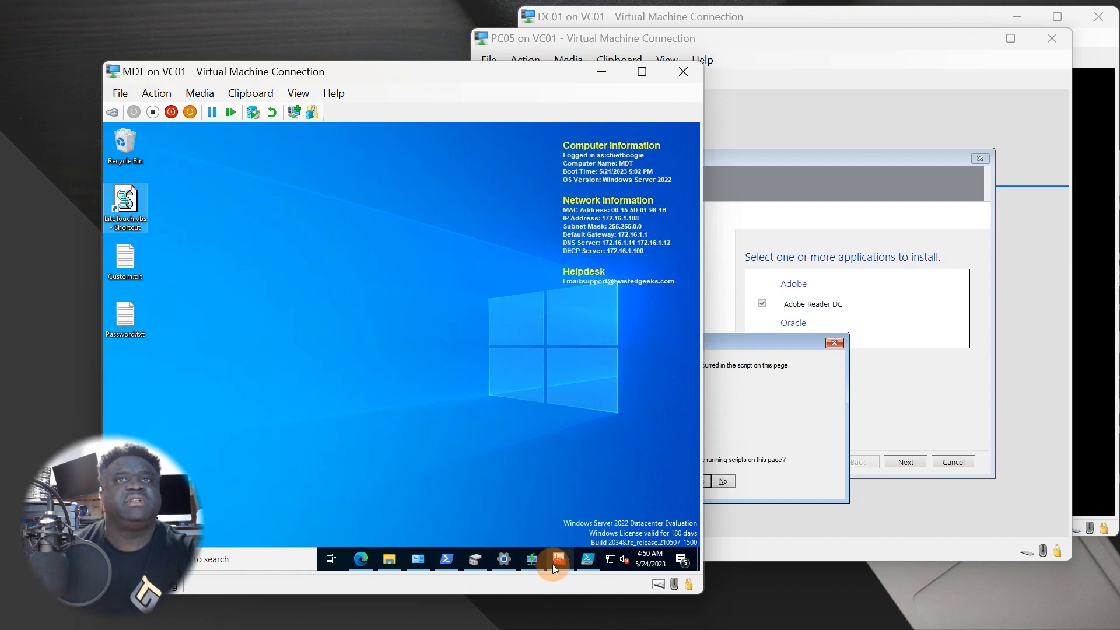
Step: Open the Update Deployment Share Wizard for the MDT Deployment Share in Deployment Workbench
{"action": "mouse_move", "coordinate": [559, 559]}
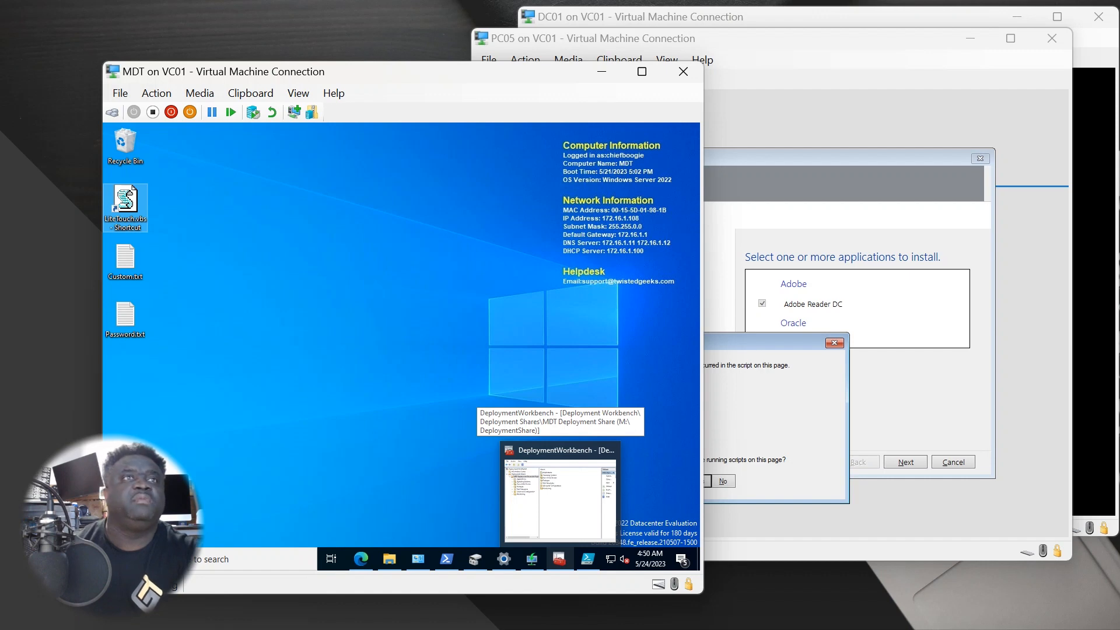
{"action": "left_click", "coordinate": [363, 338]}
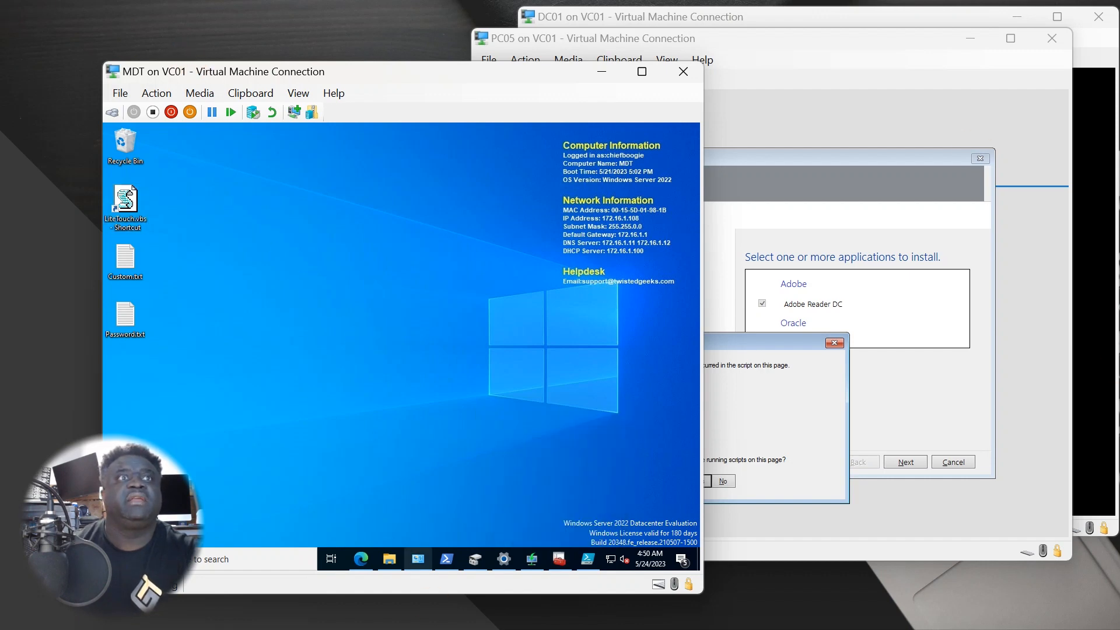
{"action": "mouse_move", "coordinate": [418, 559]}
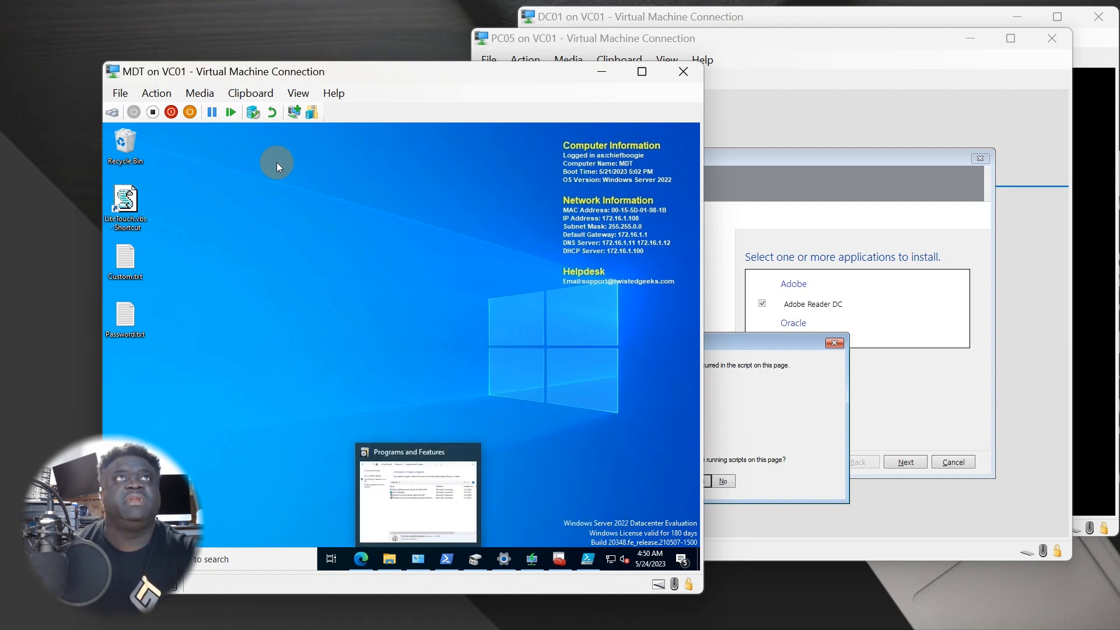
{"action": "left_click", "coordinate": [559, 561]}
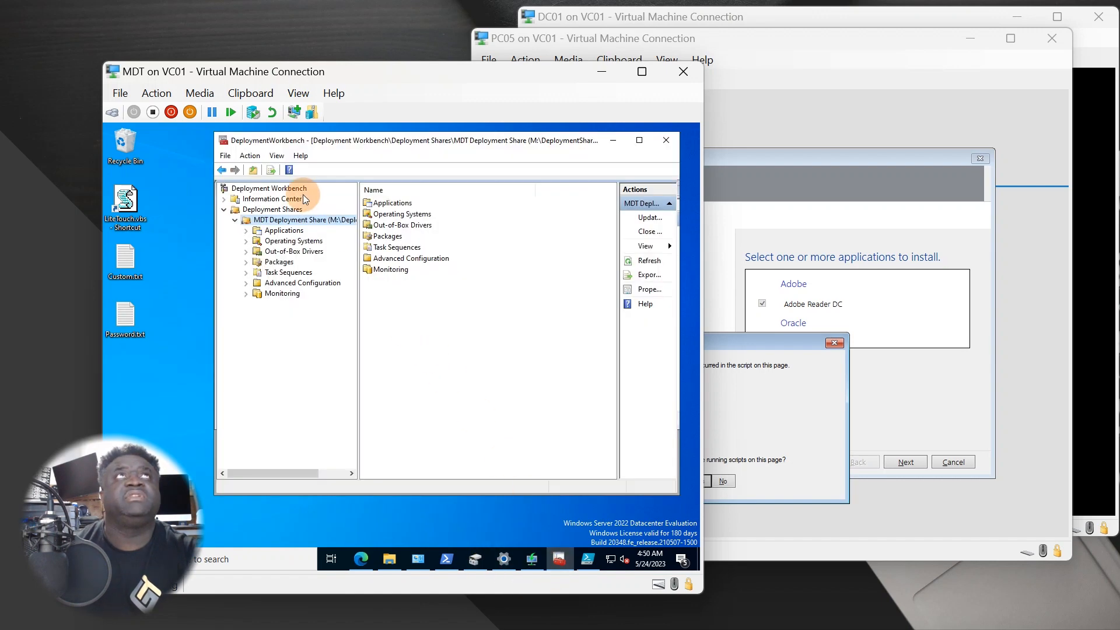
{"action": "right_click", "coordinate": [274, 219]}
{"action": "left_click", "coordinate": [291, 226]}
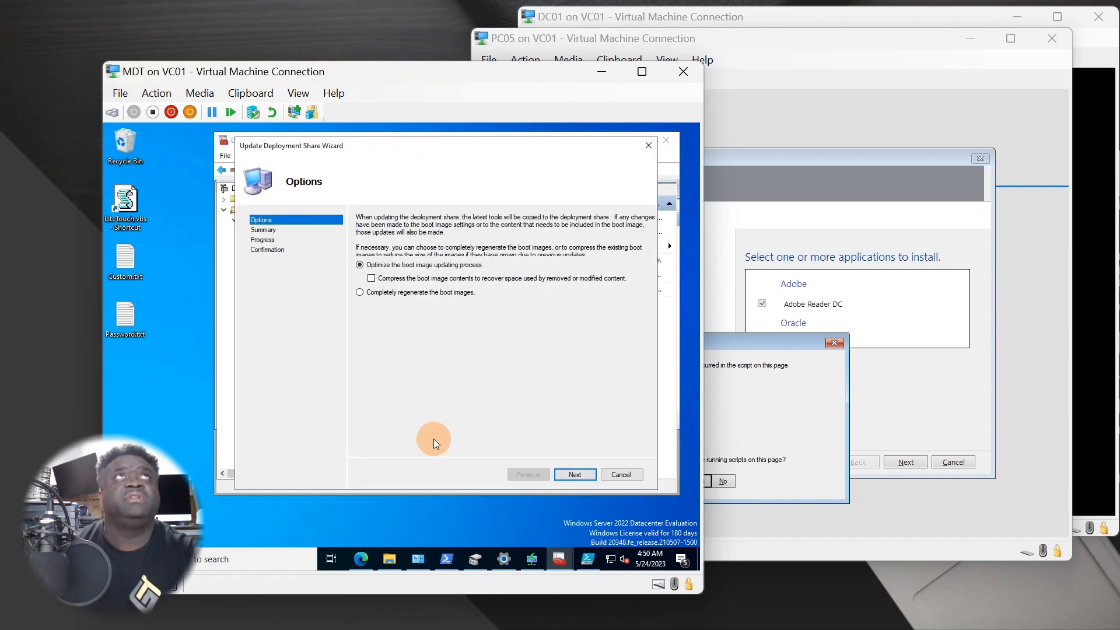
{"action": "mouse_move", "coordinate": [455, 628]}
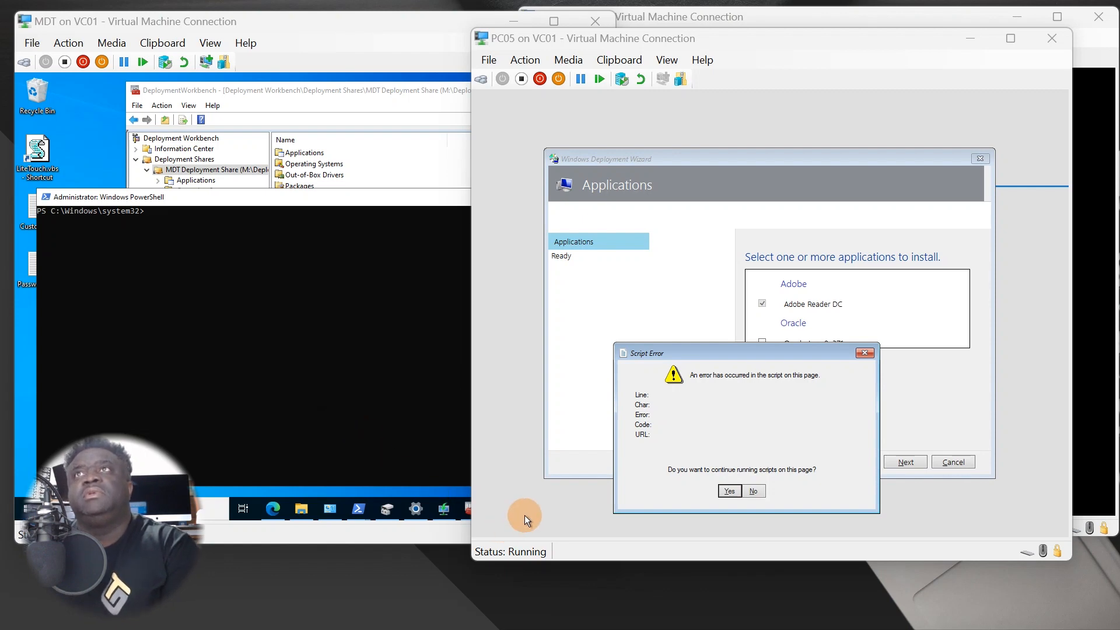
Step: In the MDT server's PowerShell, run reg.exe add "HKLM\Software\Microsoft\Internet Explorer\Main" /t REG_DWORD /v JscriptReplacement /d 0 /f
{"action": "left_click_drag", "start_coordinate": [751, 357], "coordinate": [593, 224]}
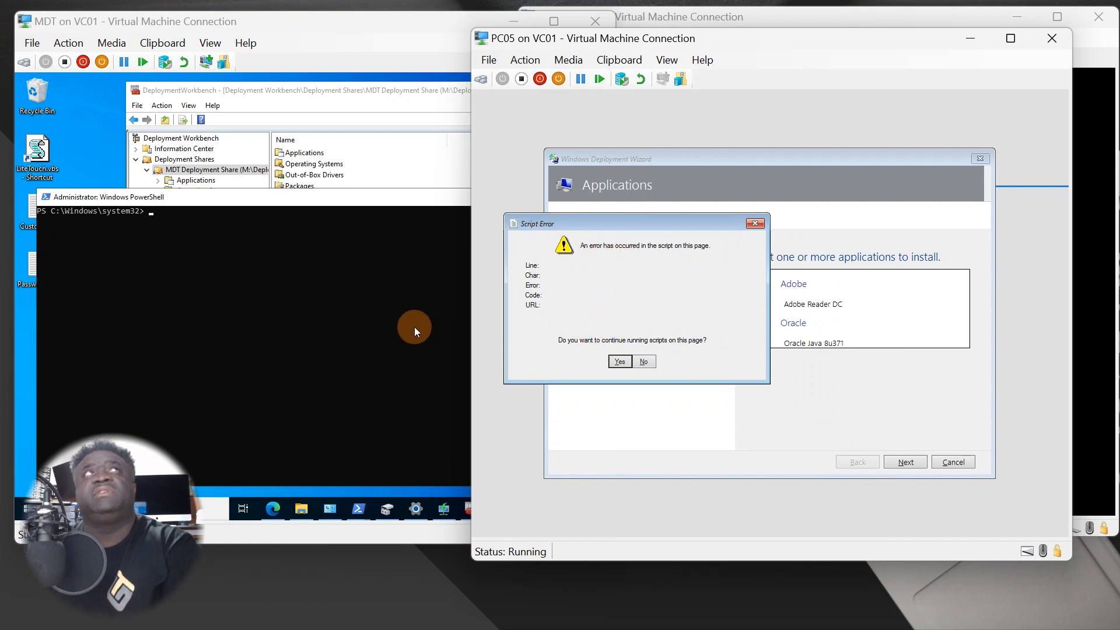
{"action": "left_click", "coordinate": [314, 310]}
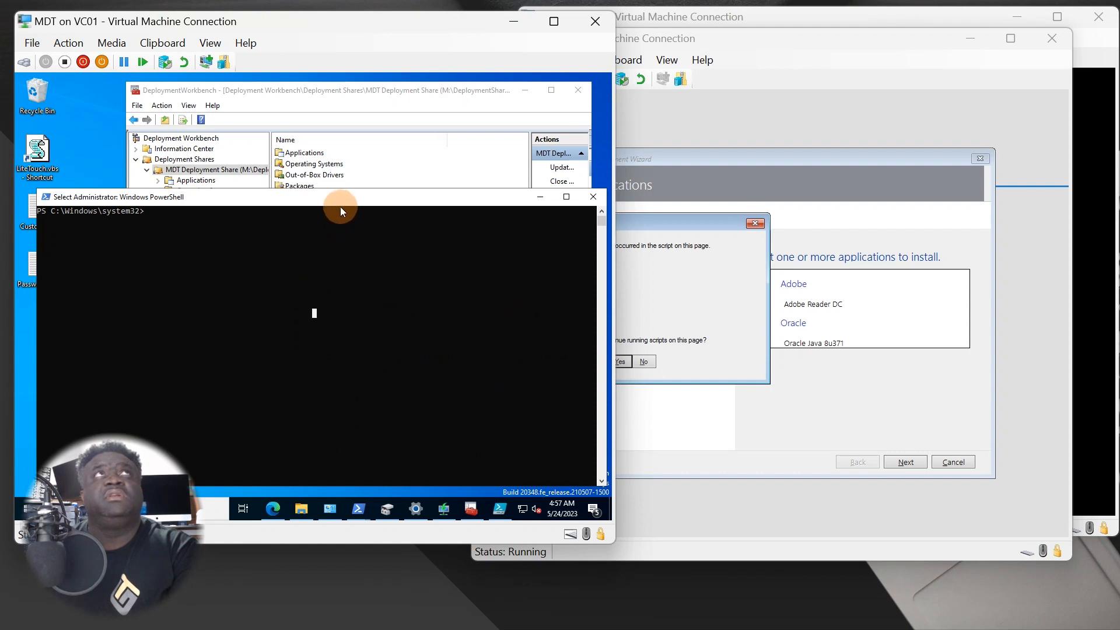
{"action": "mouse_move", "coordinate": [341, 207]}
{"action": "left_mouse_down"}
{"action": "mouse_move", "coordinate": [350, 195]}
{"action": "mouse_move", "coordinate": [334, 195]}
{"action": "left_mouse_up"}
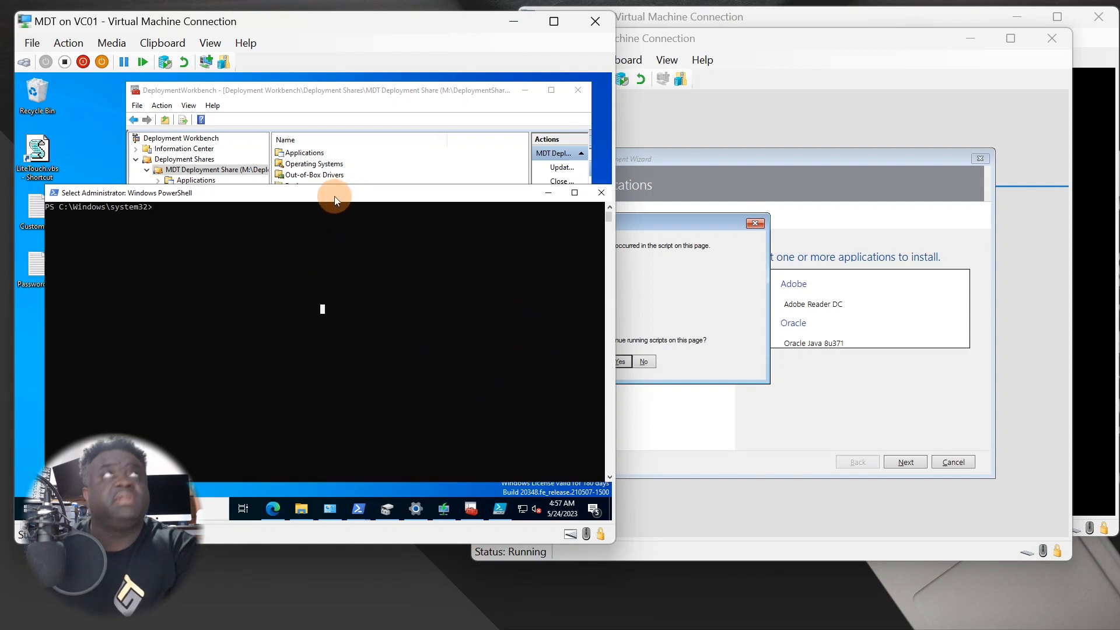
{"action": "type", "text": "reg.exe add \"HKLM\\Software\\Microsoft\\Internet Explorer\\Main\" /t REG_DWORD /v JscriptReplacement /d 0 /f"}
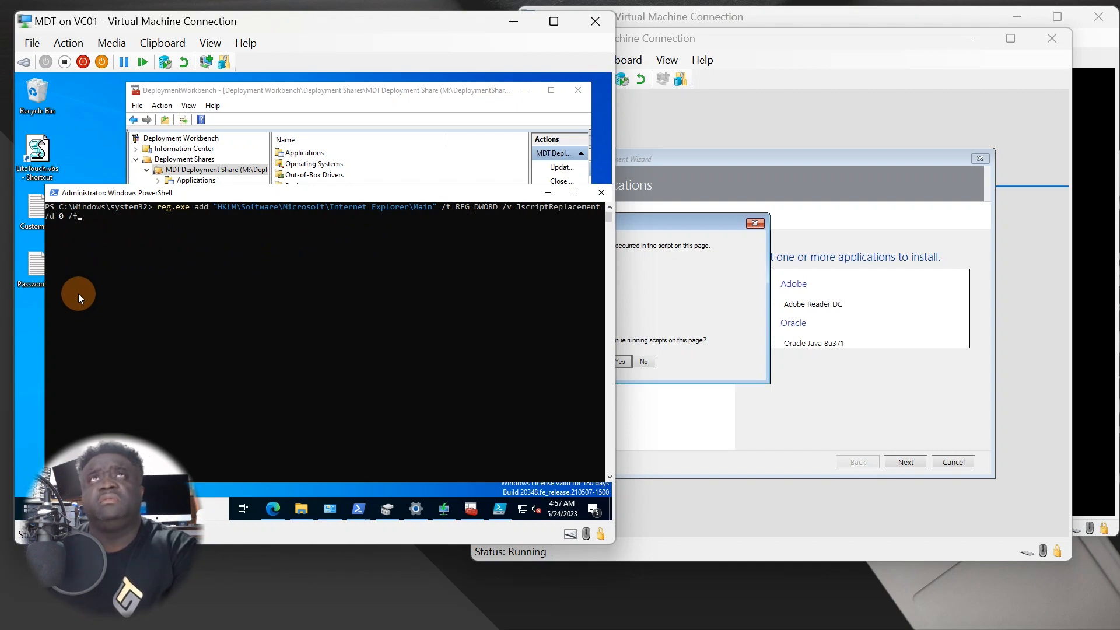
{"action": "left_click", "coordinate": [776, 38]}
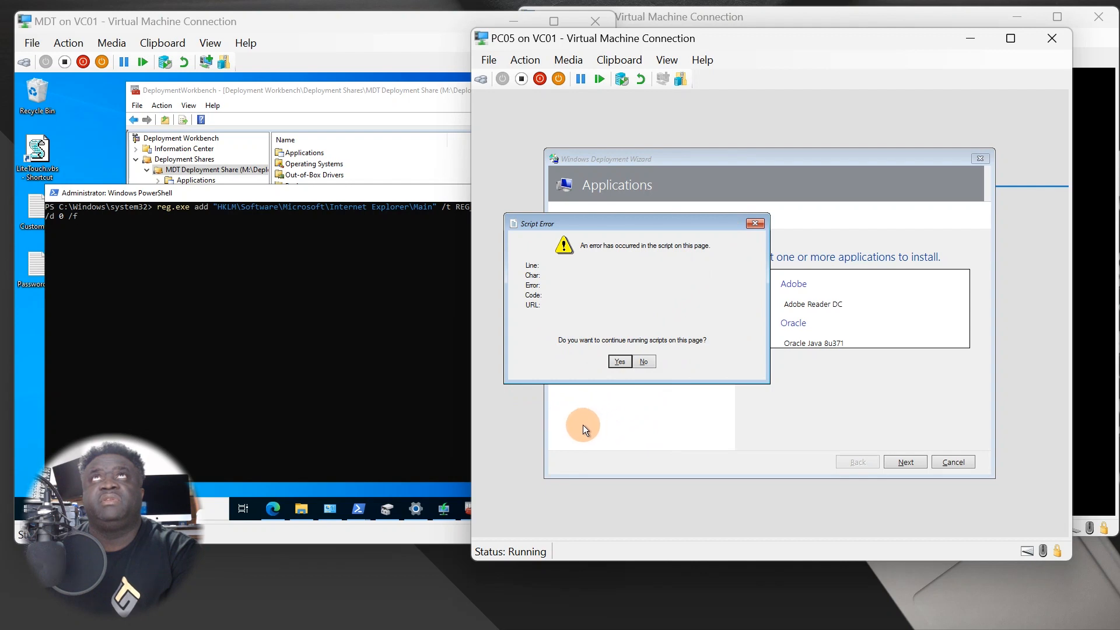
{"action": "left_click", "coordinate": [281, 308]}
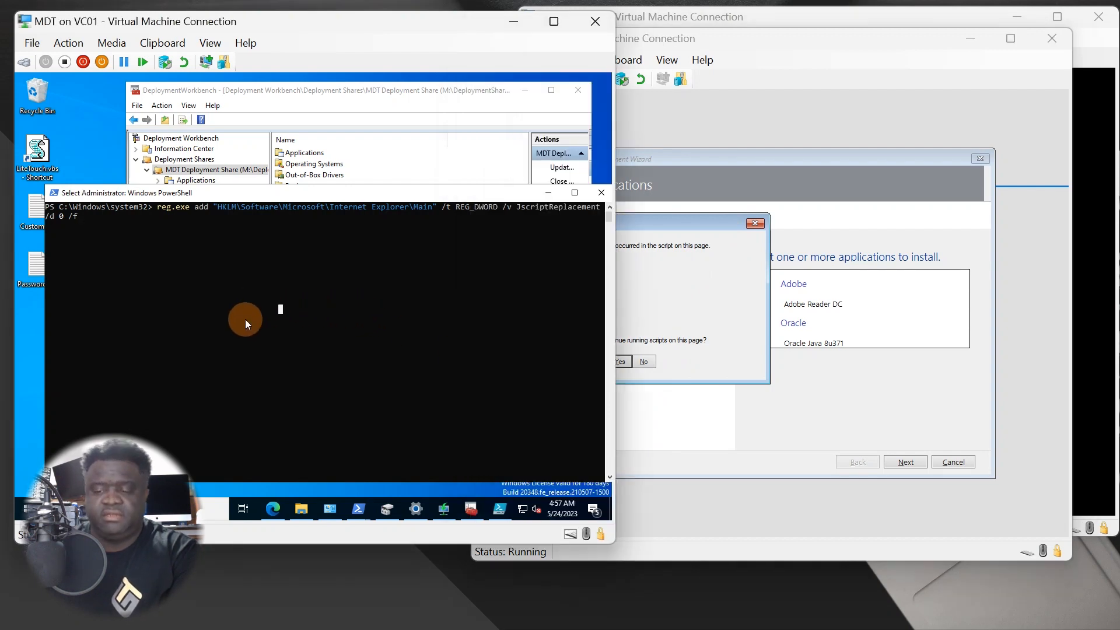
{"action": "key", "text": "Return"}
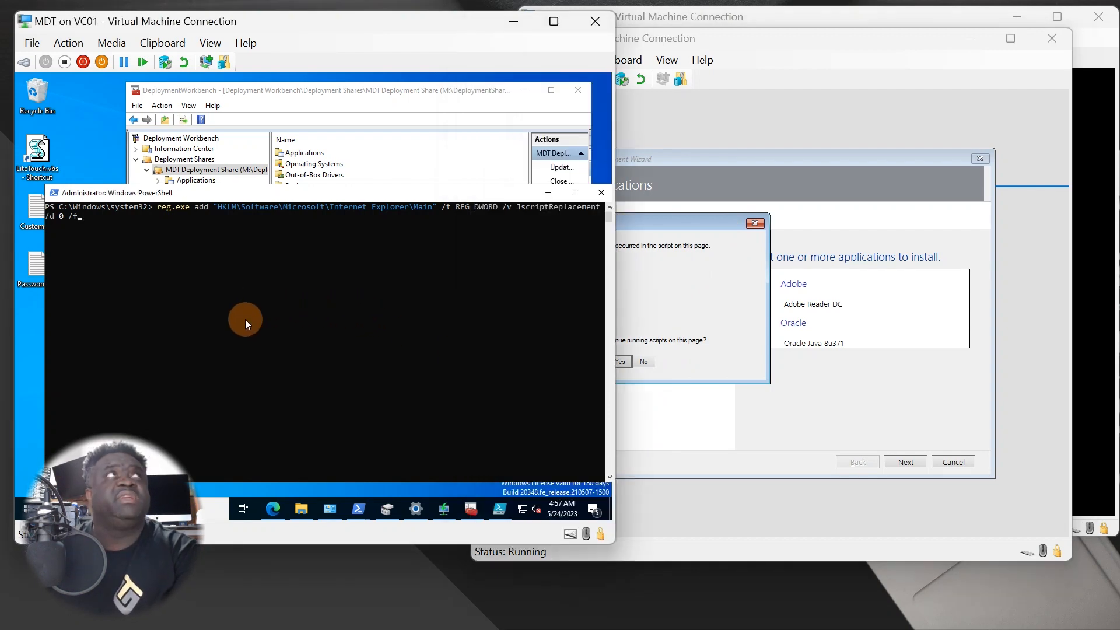
{"action": "key", "text": "Return"}
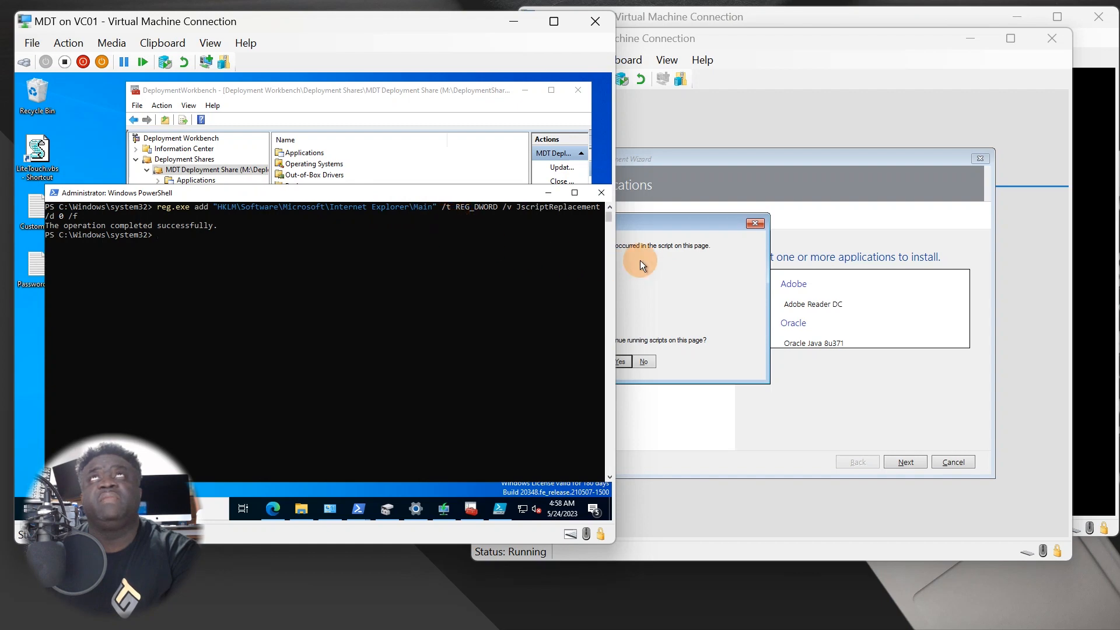
Step: Turn off the PC05 virtual machine, start it again and boot it from the network over PXE
{"action": "left_click", "coordinate": [664, 257]}
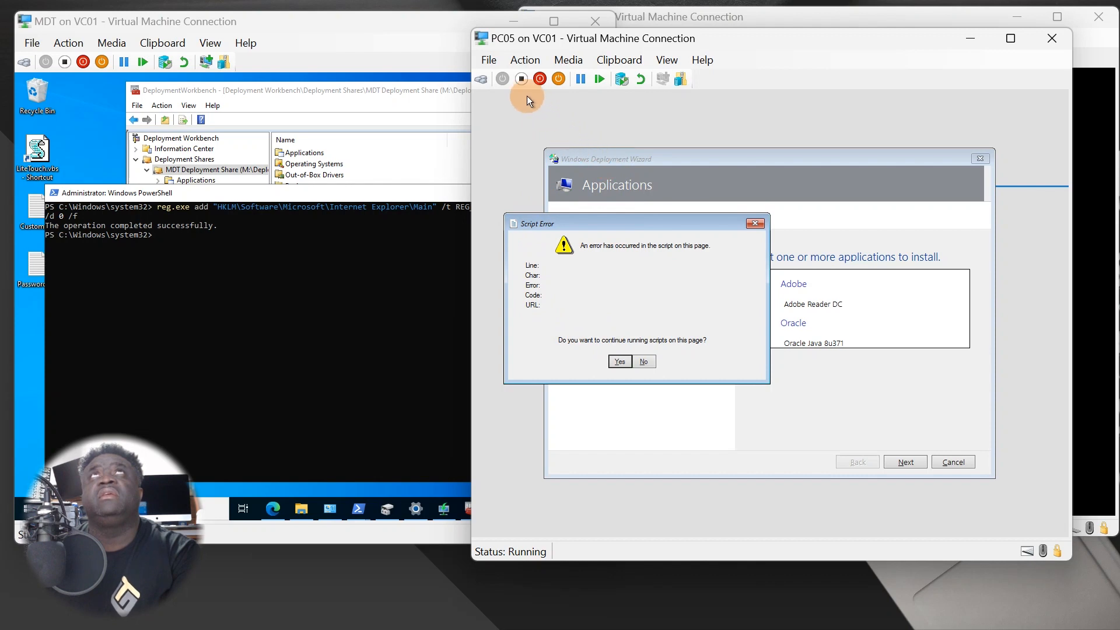
{"action": "left_click", "coordinate": [523, 80]}
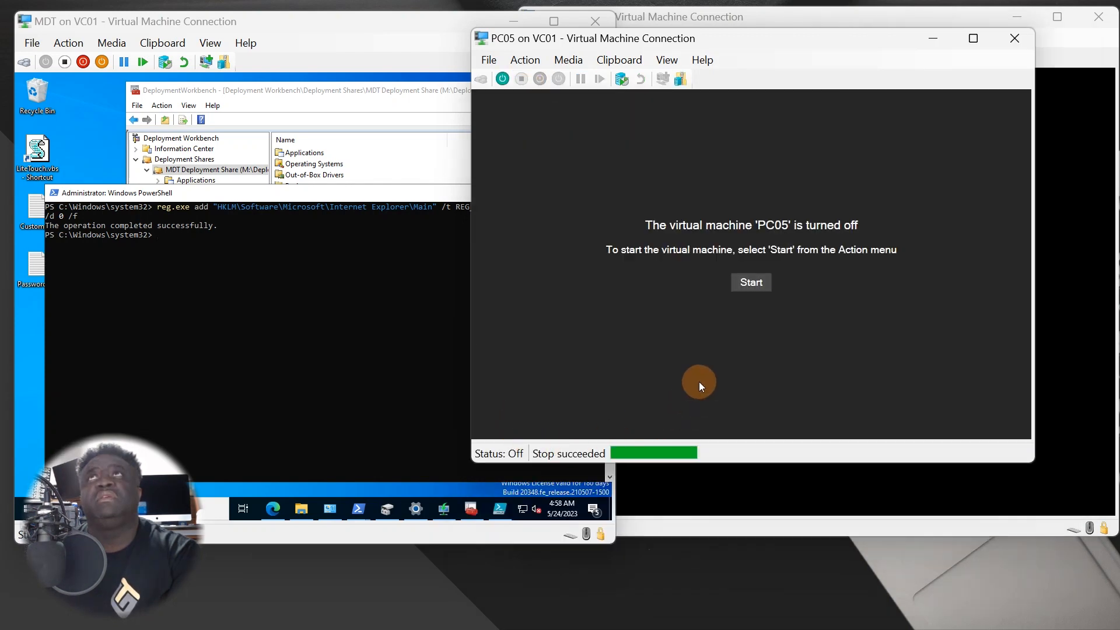
{"action": "left_click", "coordinate": [390, 280]}
{"action": "left_click", "coordinate": [748, 300]}
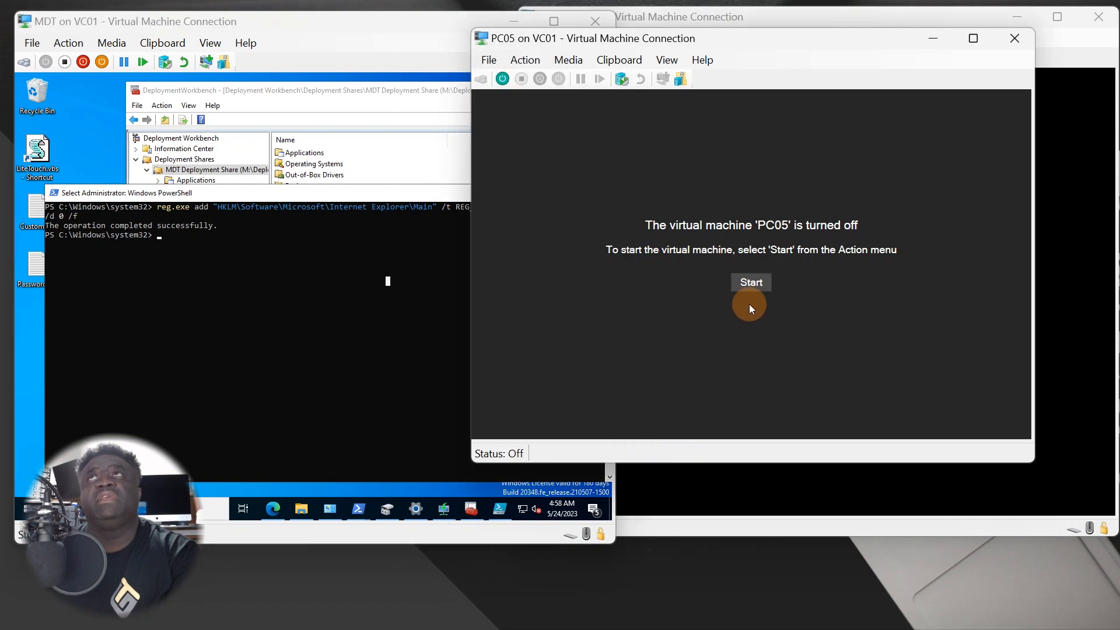
{"action": "left_click", "coordinate": [742, 286]}
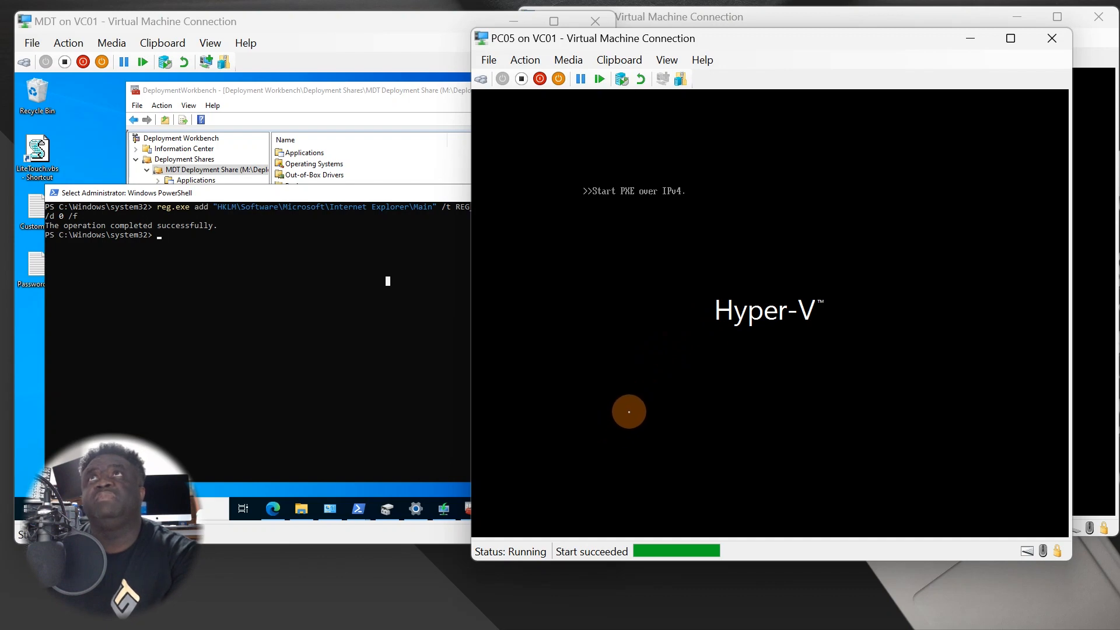
{"action": "key", "text": "Return"}
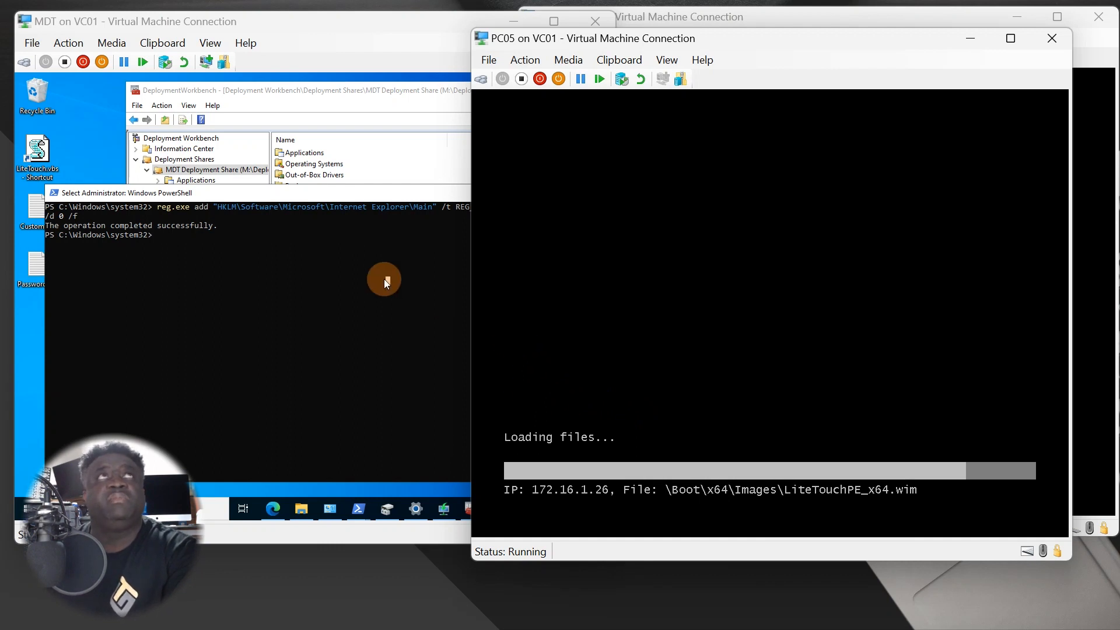
Step: Show the deployment share's Monitoring list in Deployment Workbench on the MDT server and try to widen its Name column
{"action": "left_click", "coordinate": [408, 319]}
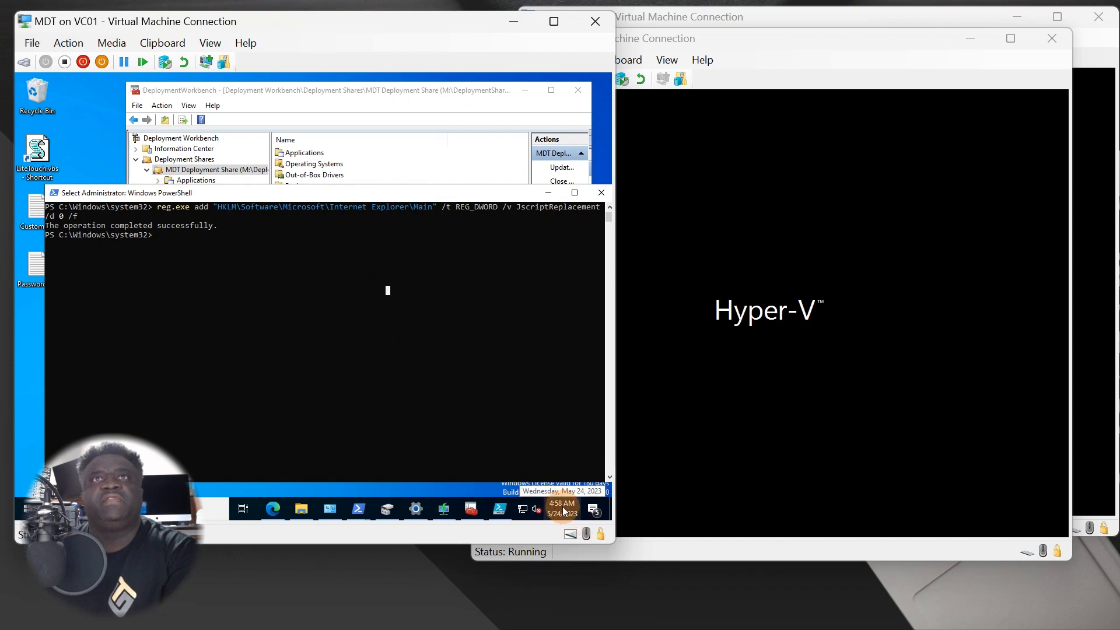
{"action": "left_click", "coordinate": [372, 109]}
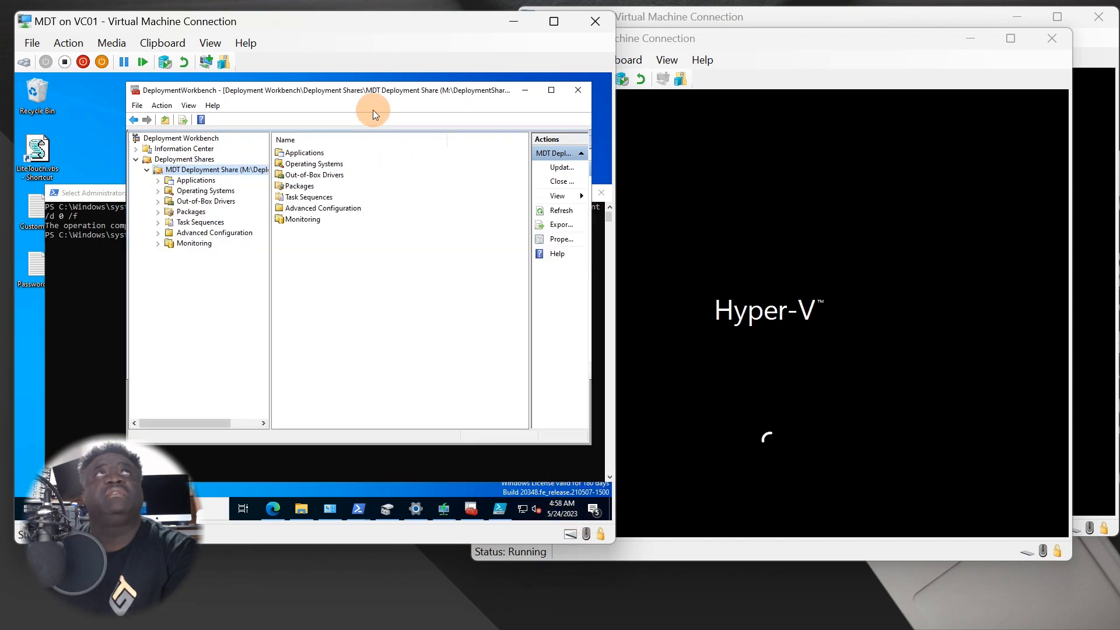
{"action": "left_click", "coordinate": [182, 245]}
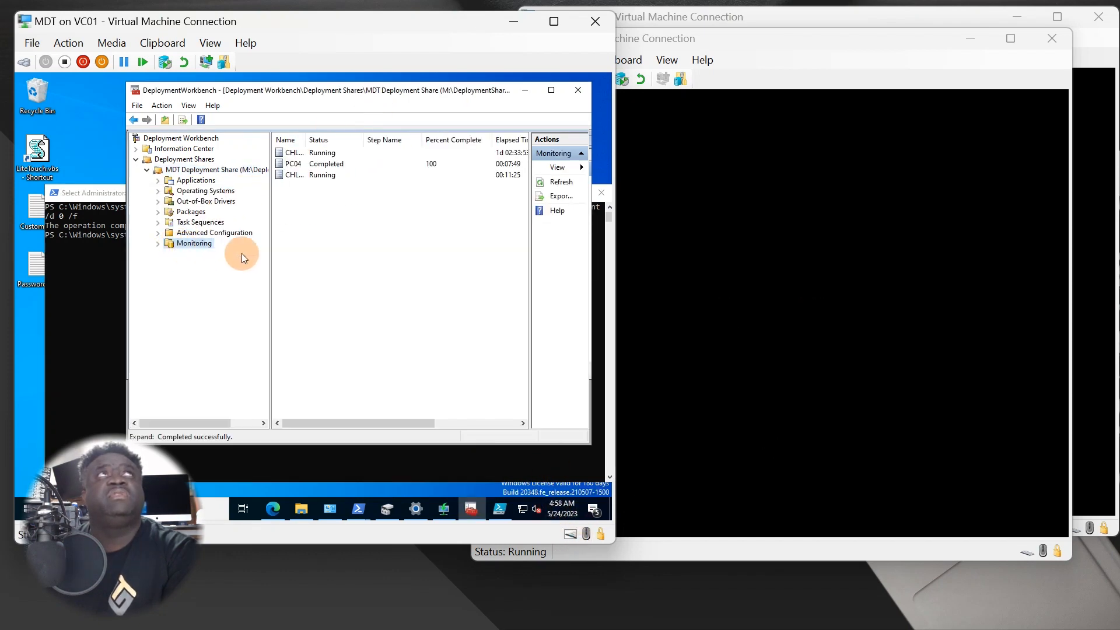
{"action": "left_click_drag", "start_coordinate": [306, 140], "coordinate": [323, 140]}
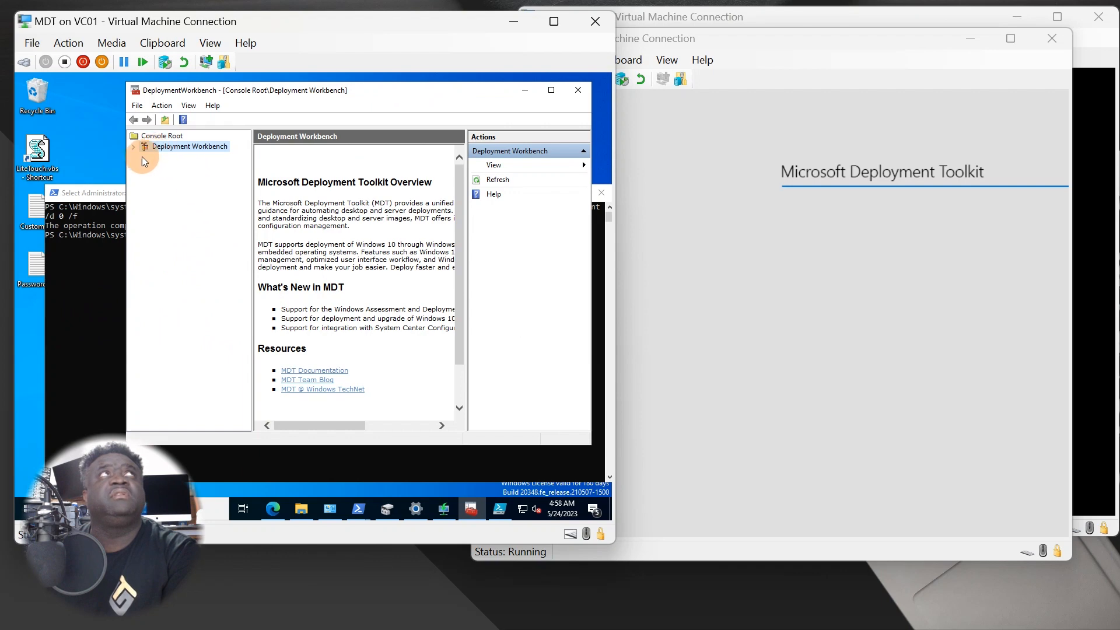
Step: Expand the reopened Deployment Workbench tree to MDT Deployment Share's Monitoring list, and widen the window and Name column to read the computer names
{"action": "left_click", "coordinate": [134, 148]}
{"action": "left_click", "coordinate": [145, 168]}
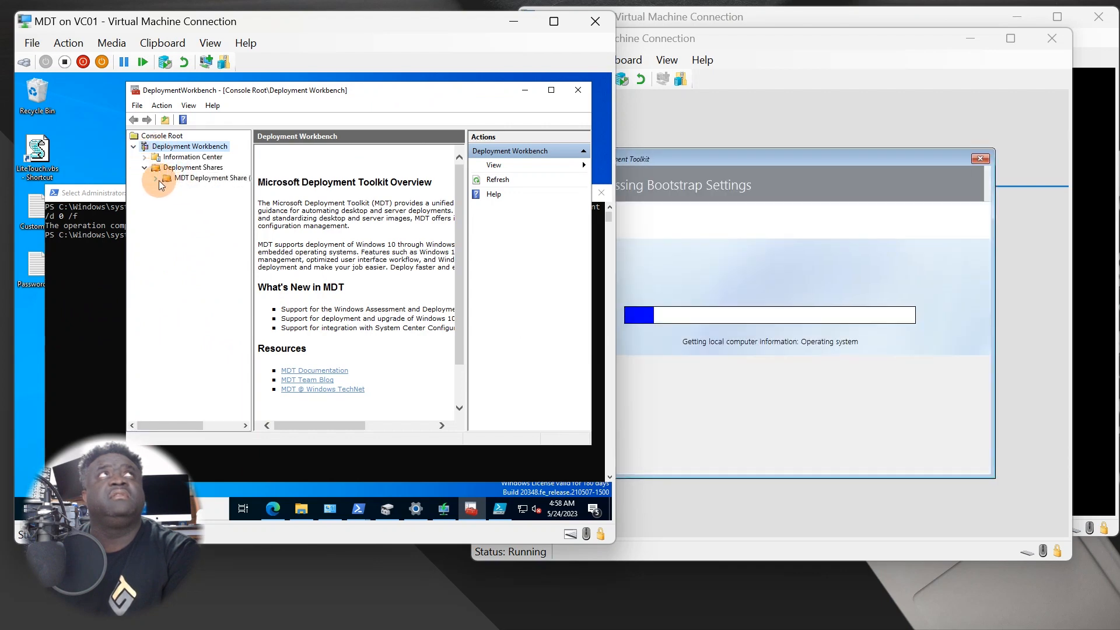
{"action": "left_click", "coordinate": [156, 178]}
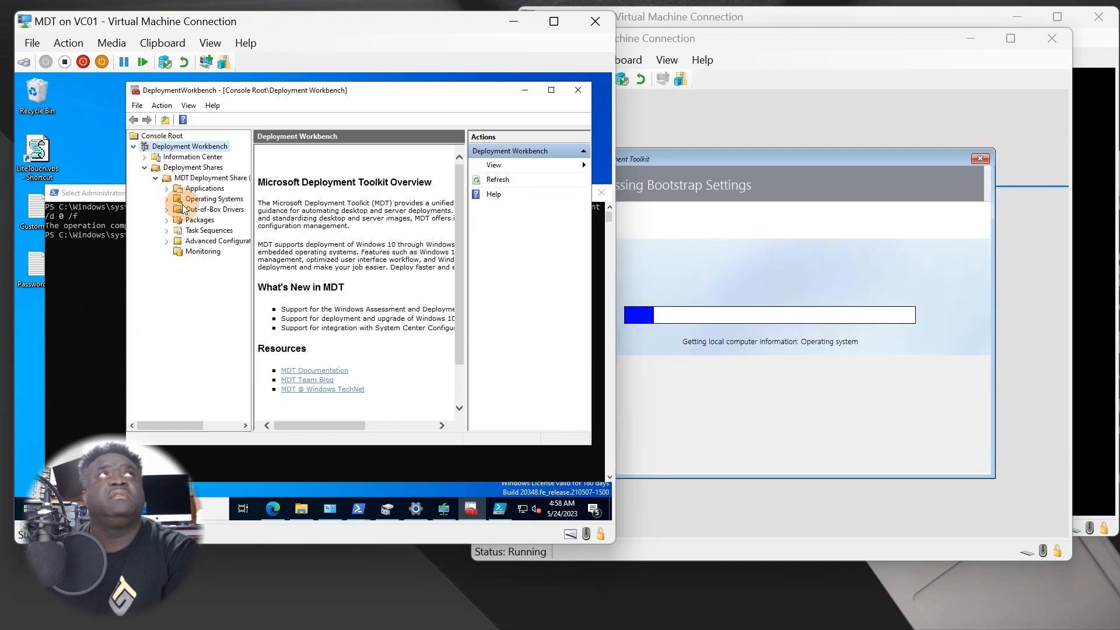
{"action": "left_click", "coordinate": [197, 255]}
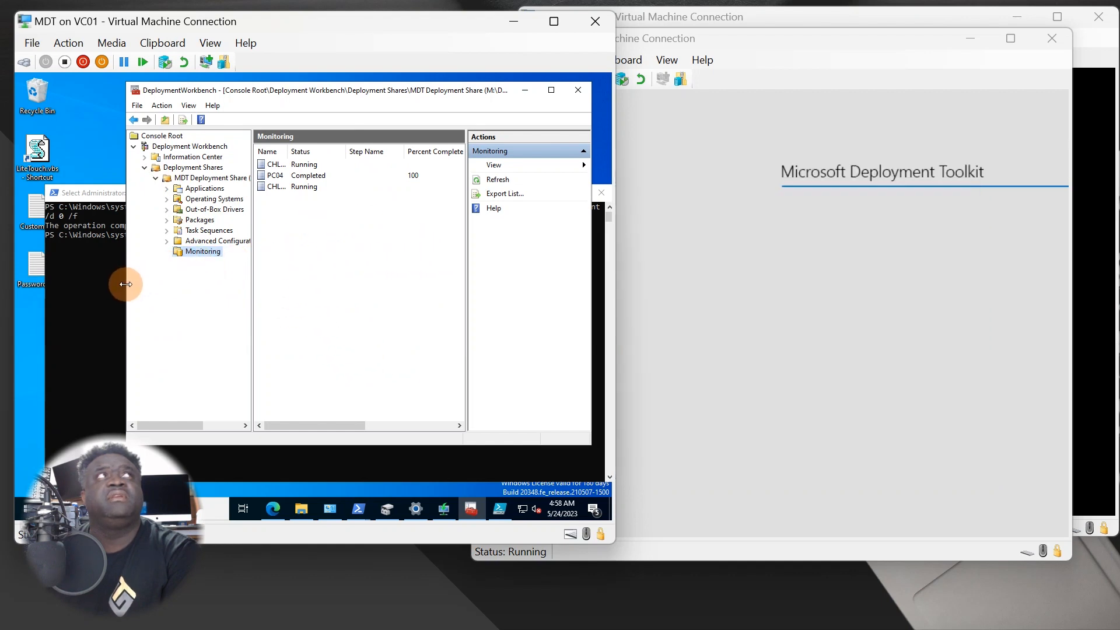
{"action": "left_click_drag", "start_coordinate": [126, 284], "coordinate": [69, 287]}
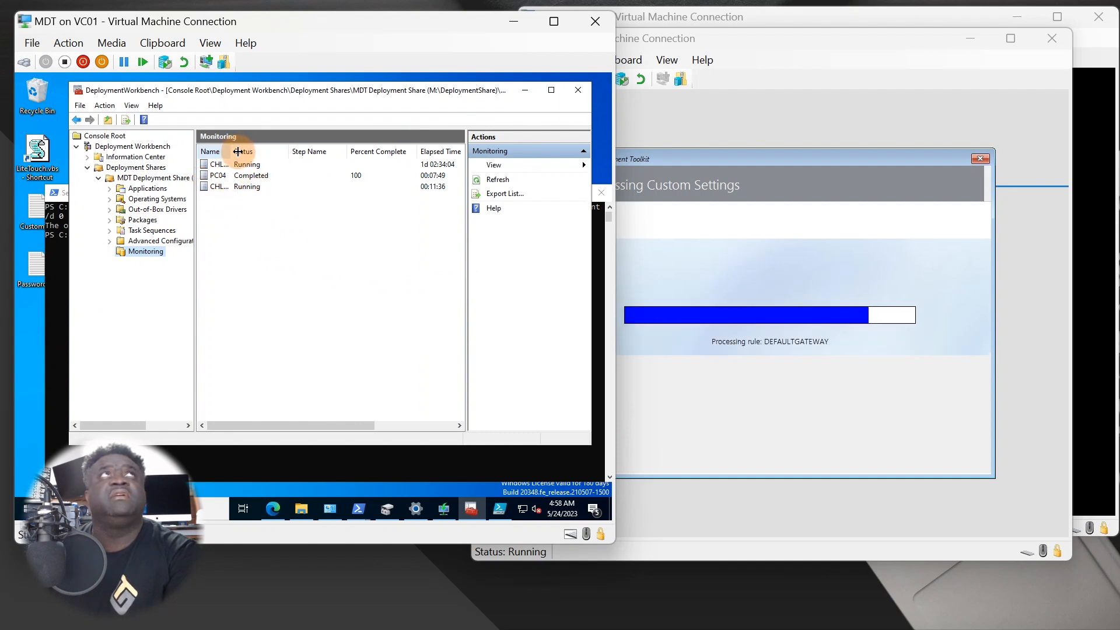
{"action": "left_click_drag", "start_coordinate": [238, 151], "coordinate": [260, 152]}
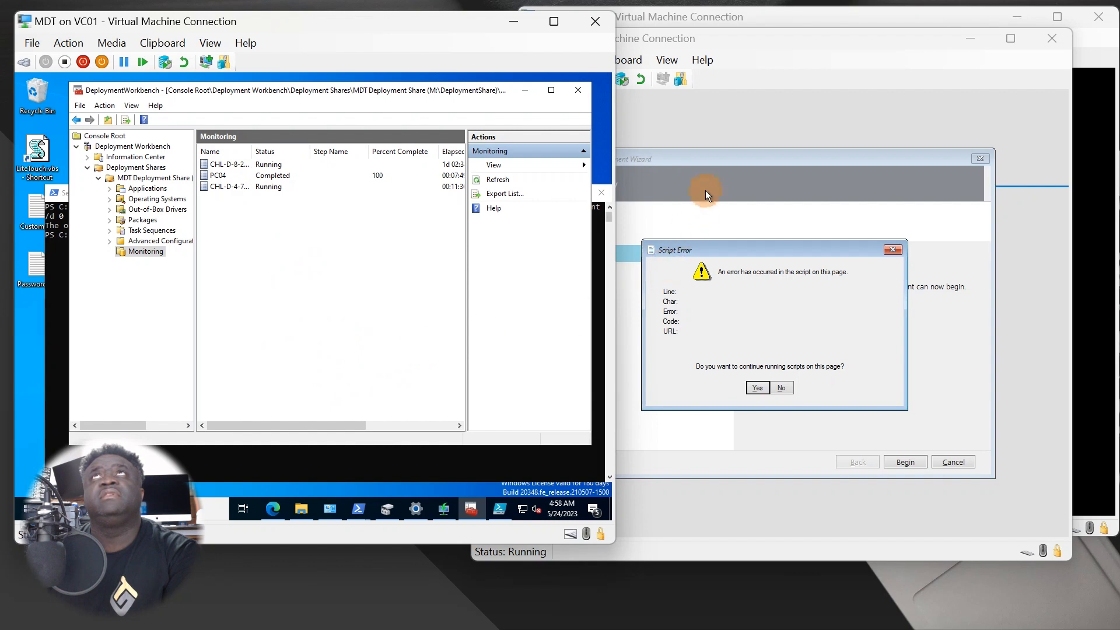
Step: Dismiss the Script Error dialog in PC05's Windows Deployment Wizard and begin the deployment from the Ready page
{"action": "left_click", "coordinate": [705, 190]}
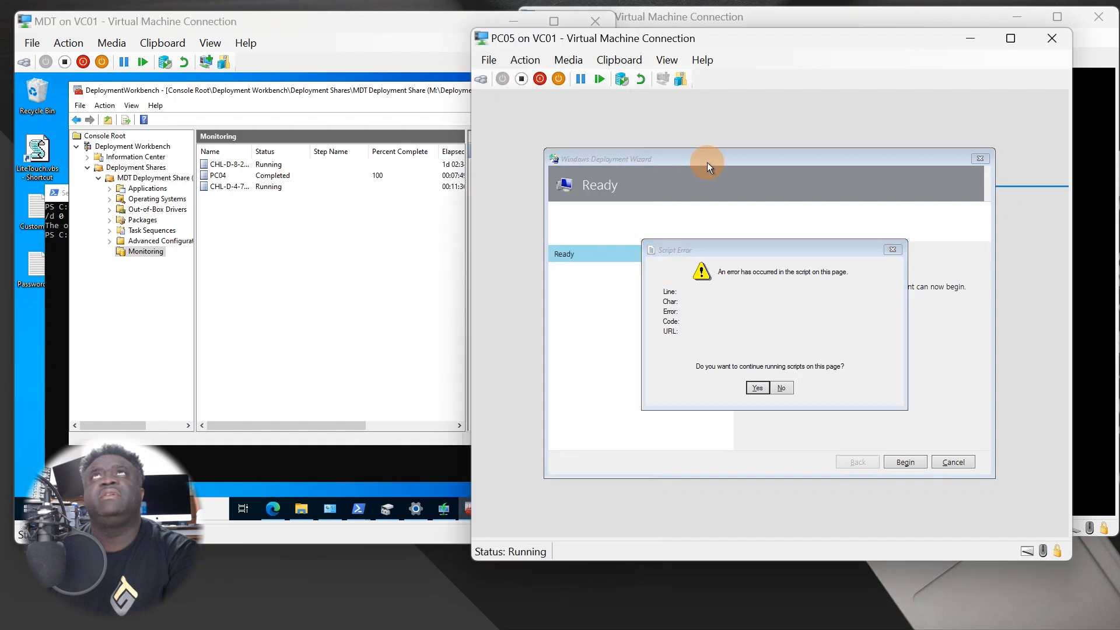
{"action": "left_click", "coordinate": [759, 390]}
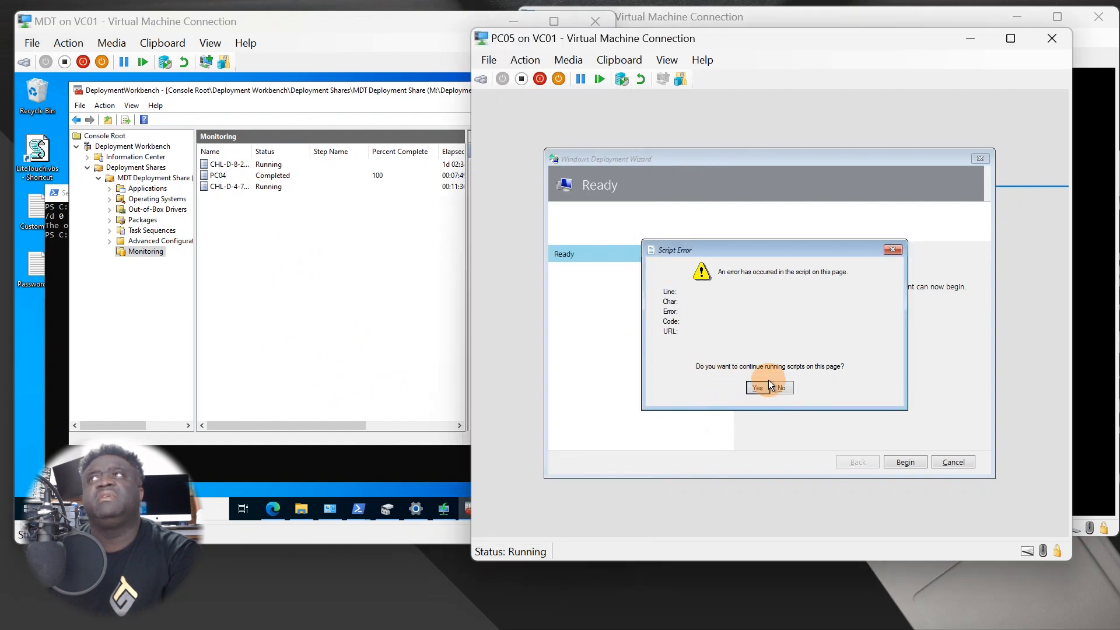
{"action": "left_click", "coordinate": [764, 389]}
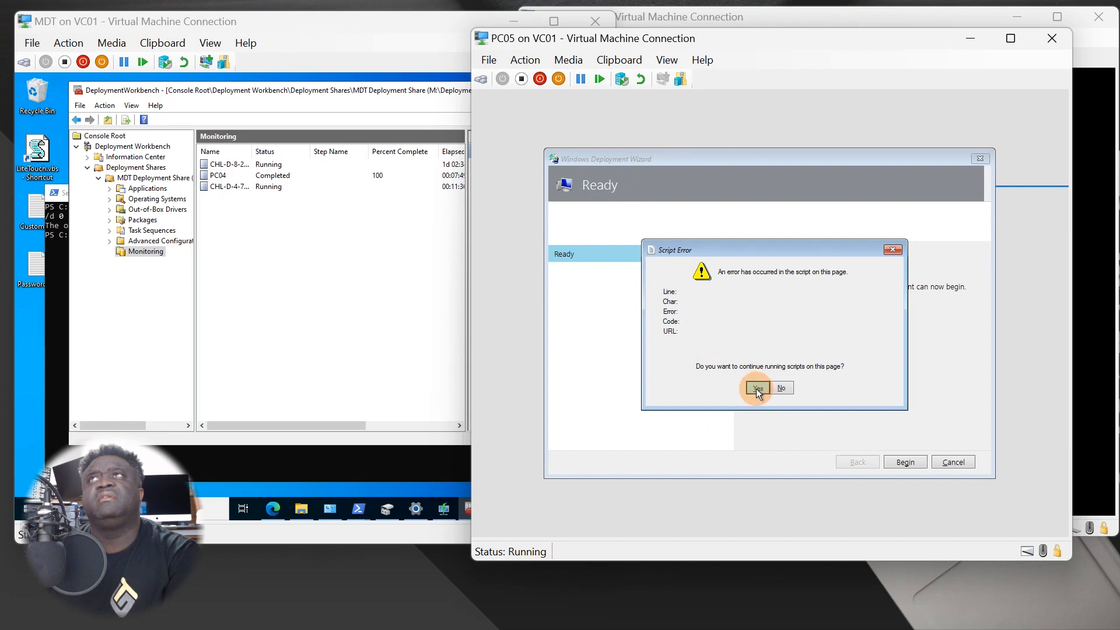
{"action": "left_click", "coordinate": [885, 249]}
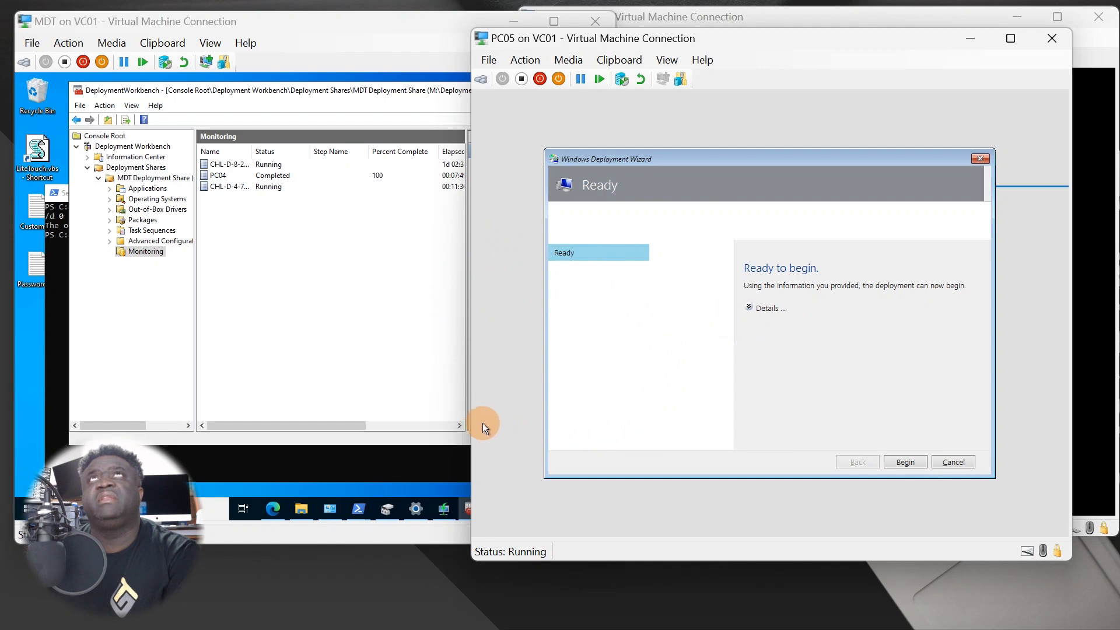
{"action": "left_click", "coordinate": [902, 462]}
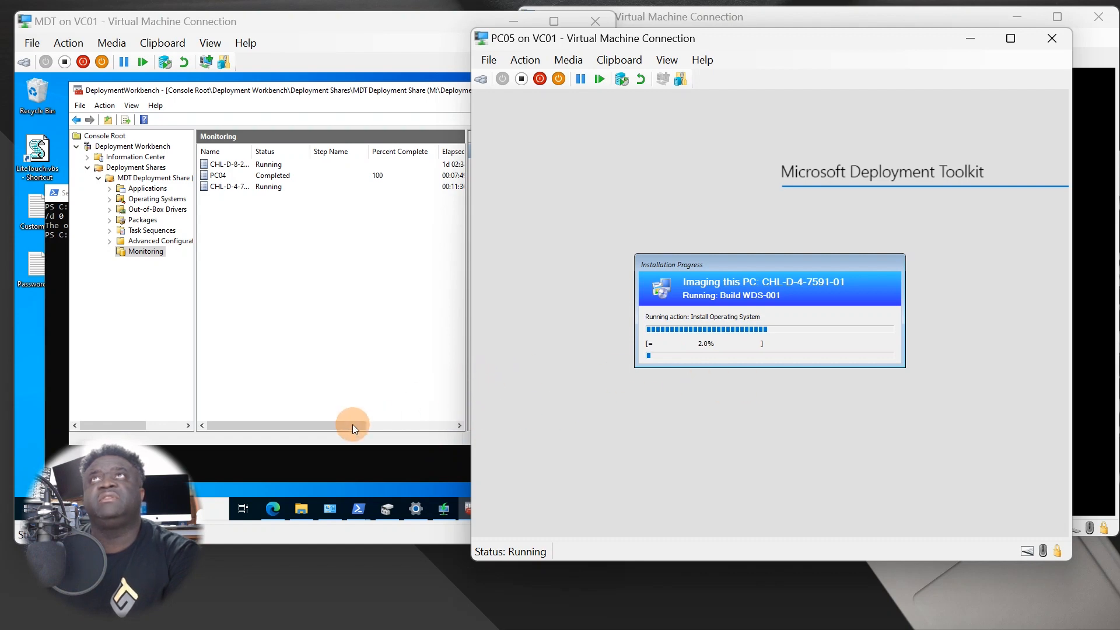
Step: Refresh the MDT server's Monitoring list, then widen its Step Name column and list area to read the deployment progress
{"action": "left_click", "coordinate": [338, 320]}
{"action": "right_click", "coordinate": [248, 213]}
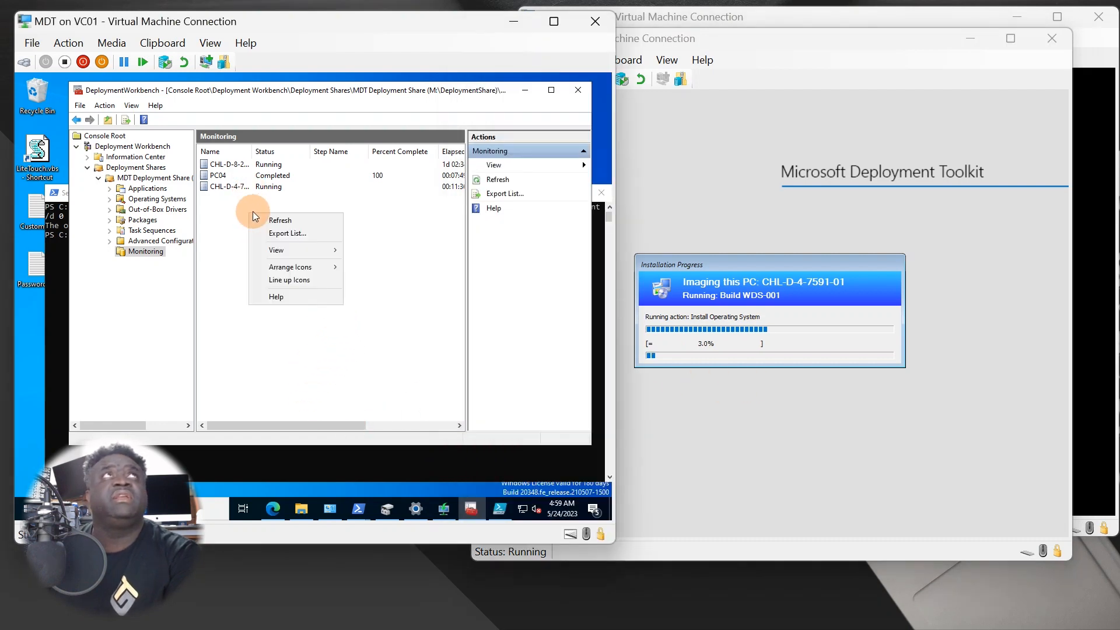
{"action": "left_click", "coordinate": [281, 221]}
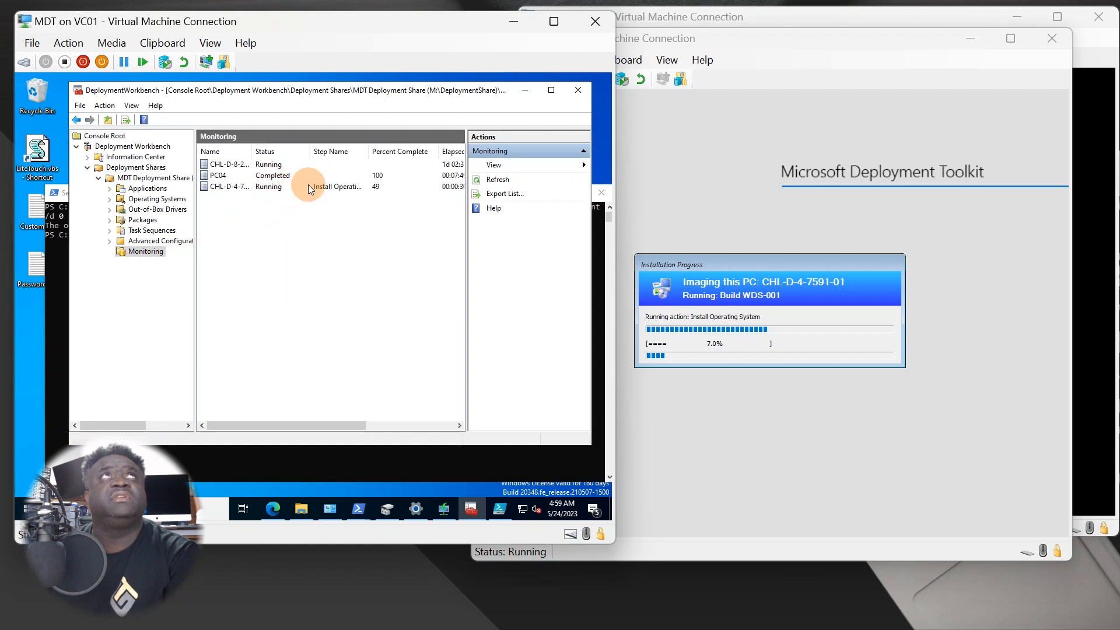
{"action": "left_click_drag", "start_coordinate": [368, 151], "coordinate": [405, 151]}
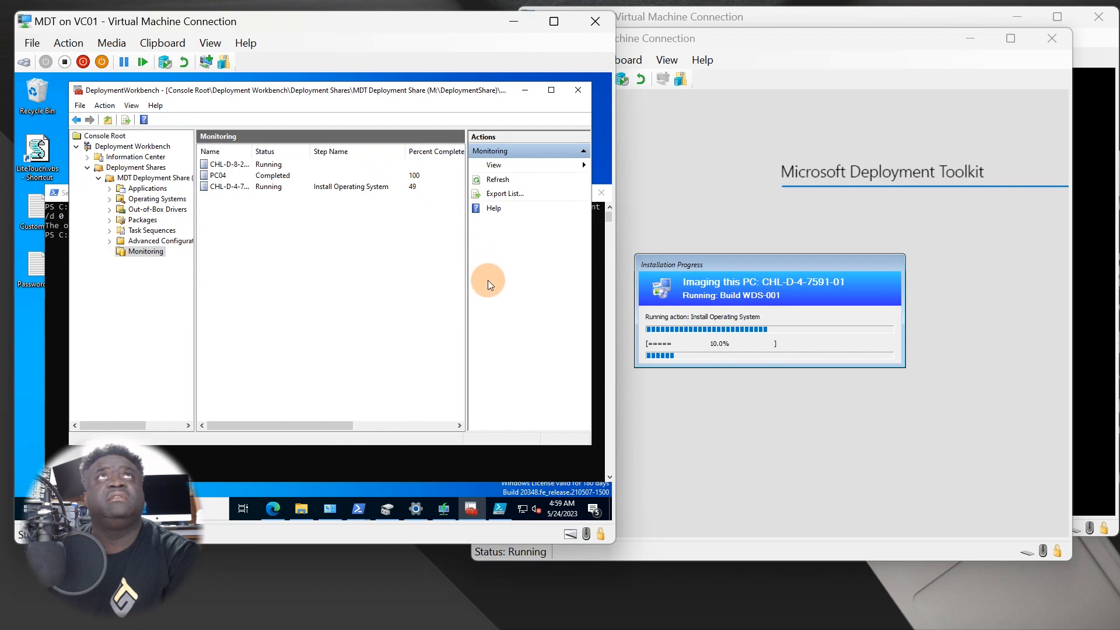
{"action": "left_click_drag", "start_coordinate": [466, 294], "coordinate": [532, 288]}
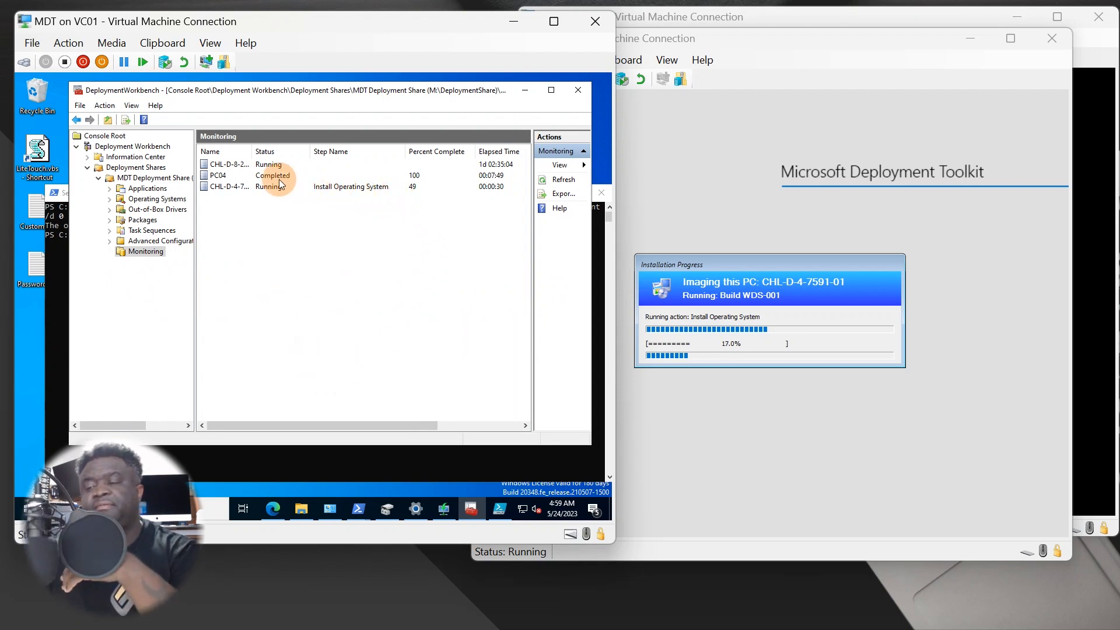
Step: Refresh the Monitoring list again and select the entry running Install Operating System
{"action": "right_click", "coordinate": [343, 232]}
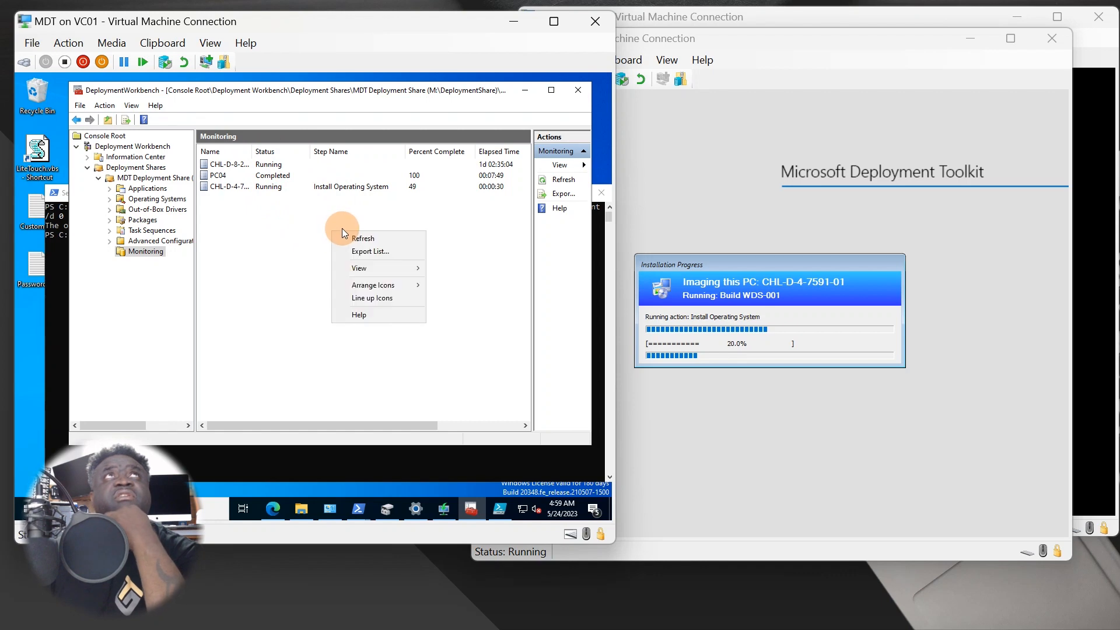
{"action": "left_click", "coordinate": [362, 235]}
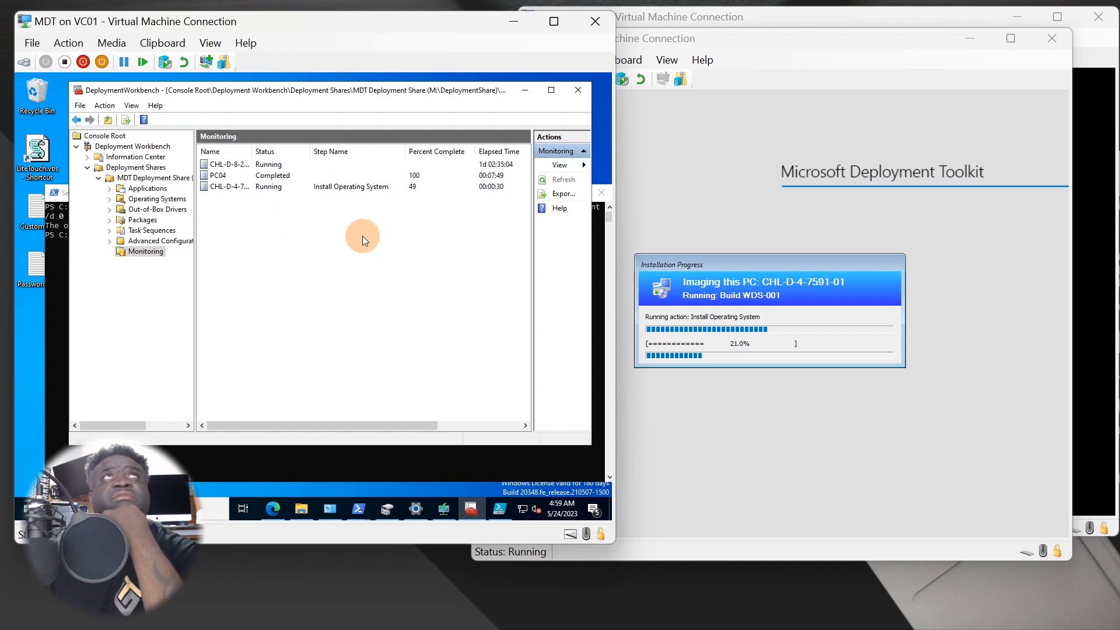
{"action": "left_click", "coordinate": [351, 185]}
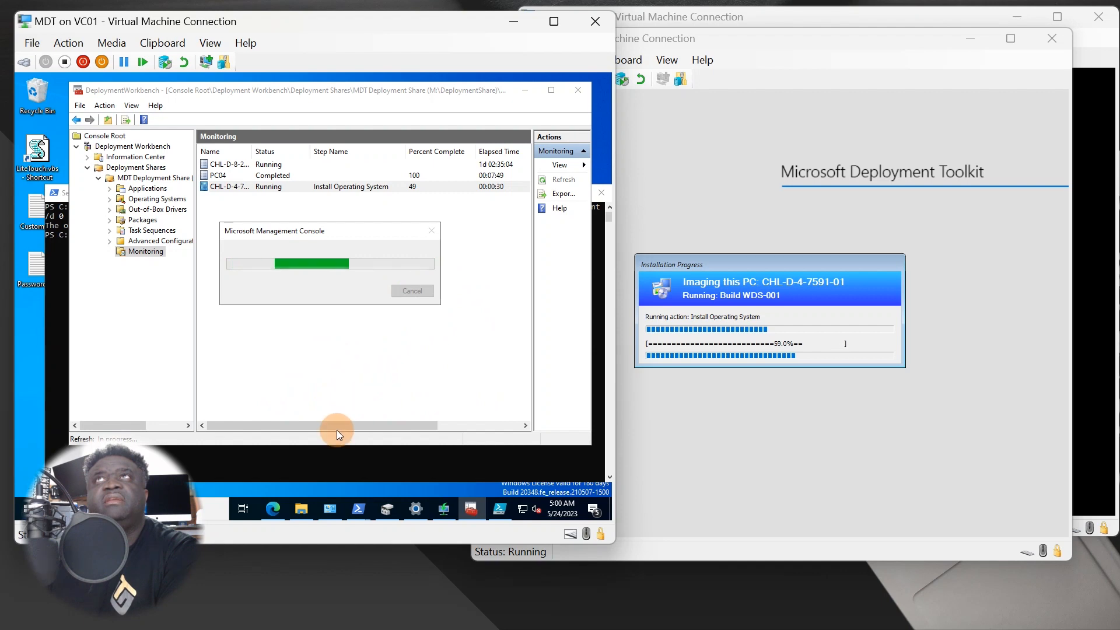
Step: Open CustomSettings.ini from the deployment share's Control folder, set SkipFinalSummary=YES and save the file
{"action": "left_click", "coordinate": [501, 511]}
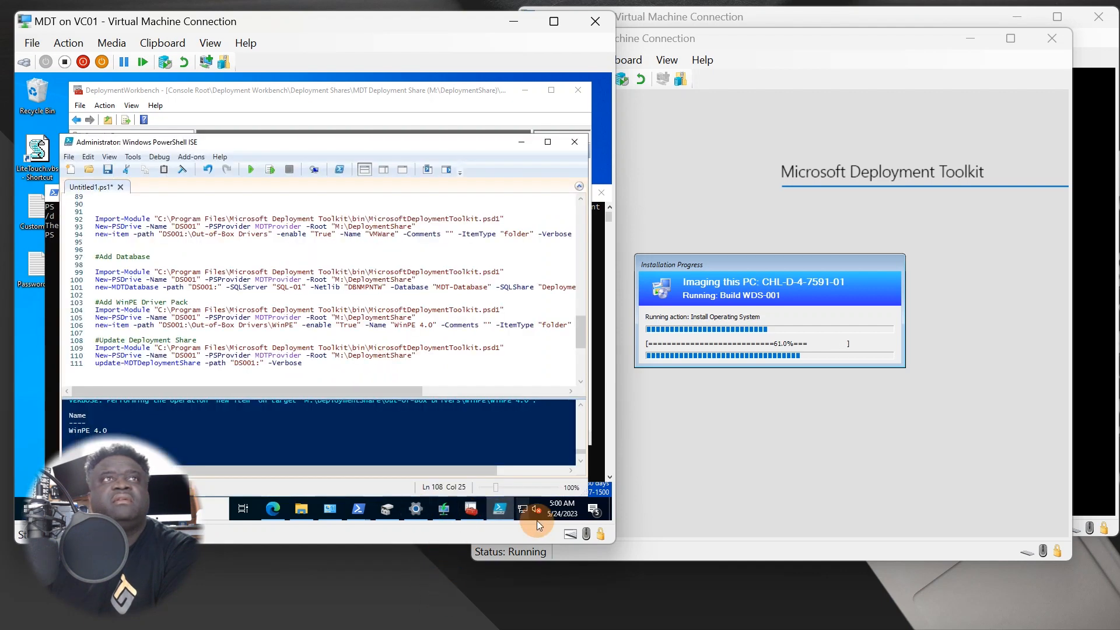
{"action": "left_click", "coordinate": [501, 512]}
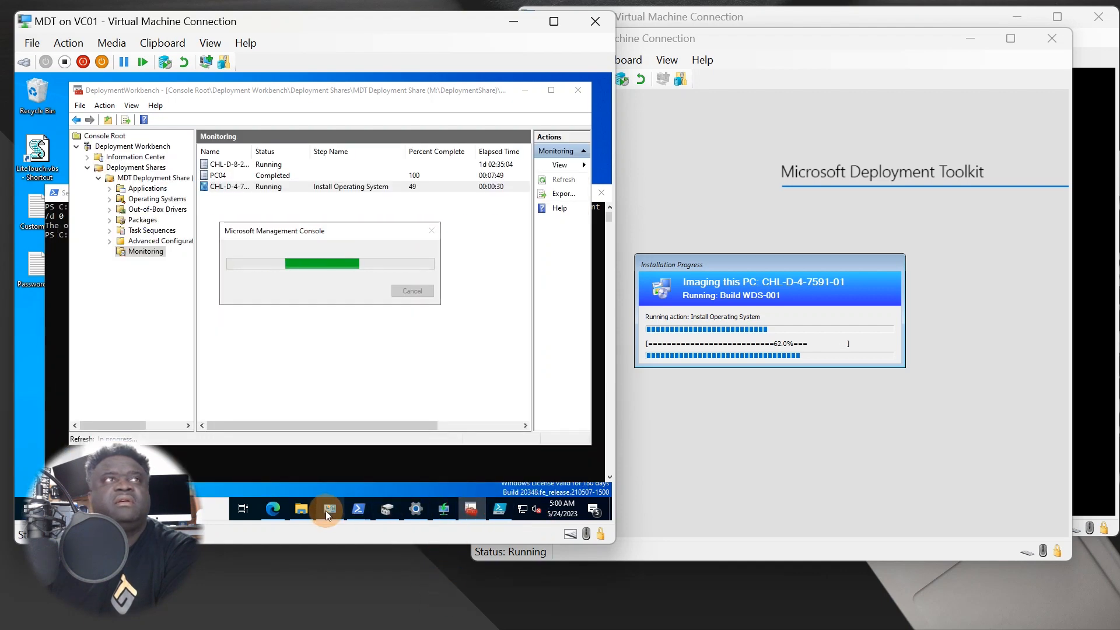
{"action": "left_click", "coordinate": [306, 509]}
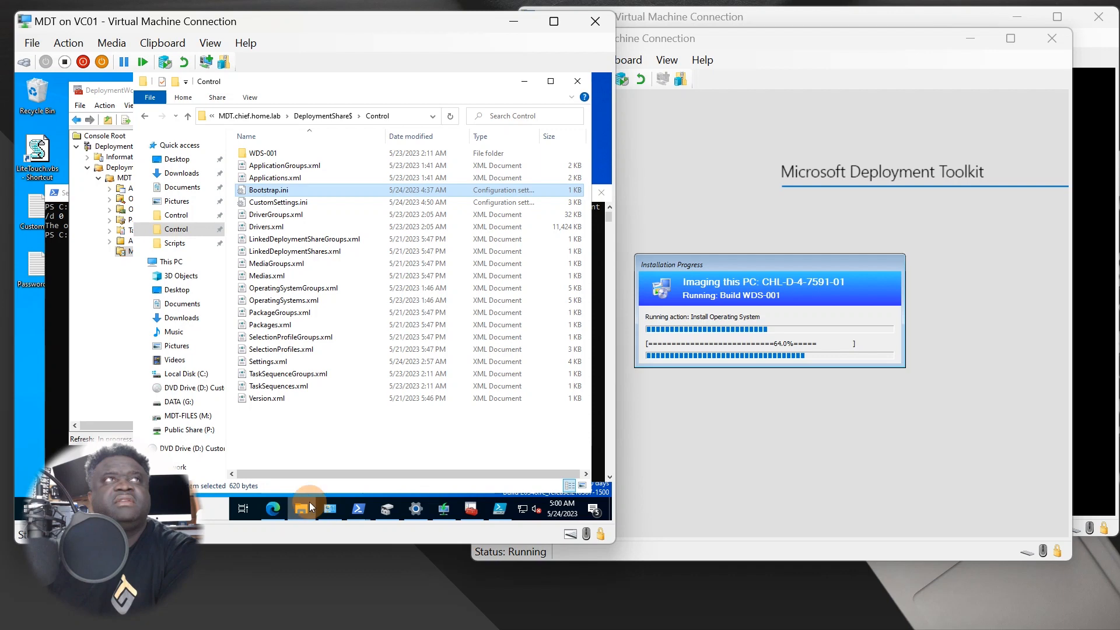
{"action": "double_click", "coordinate": [274, 205]}
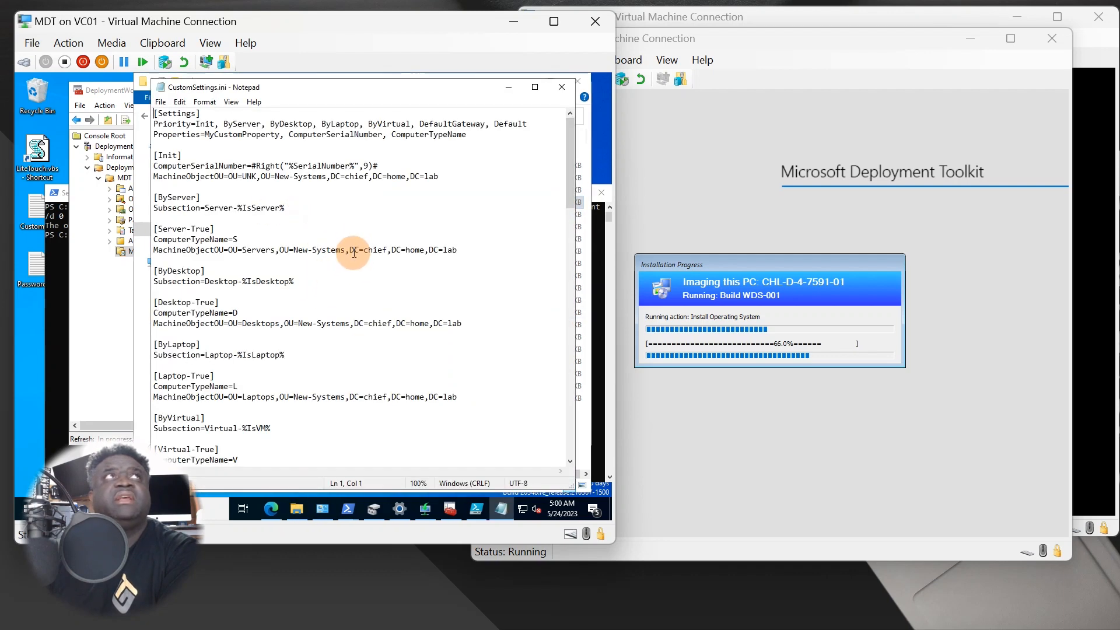
{"action": "scroll", "coordinate": [318, 438], "scroll_direction": "down", "scroll_amount": 20}
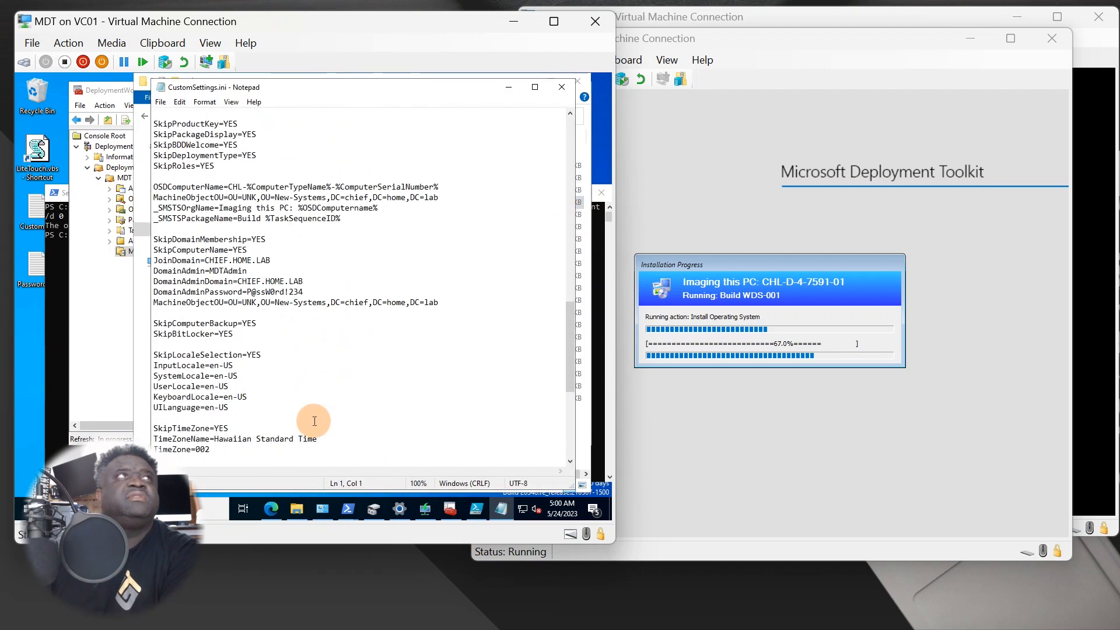
{"action": "scroll", "coordinate": [276, 420], "scroll_direction": "down", "scroll_amount": 3}
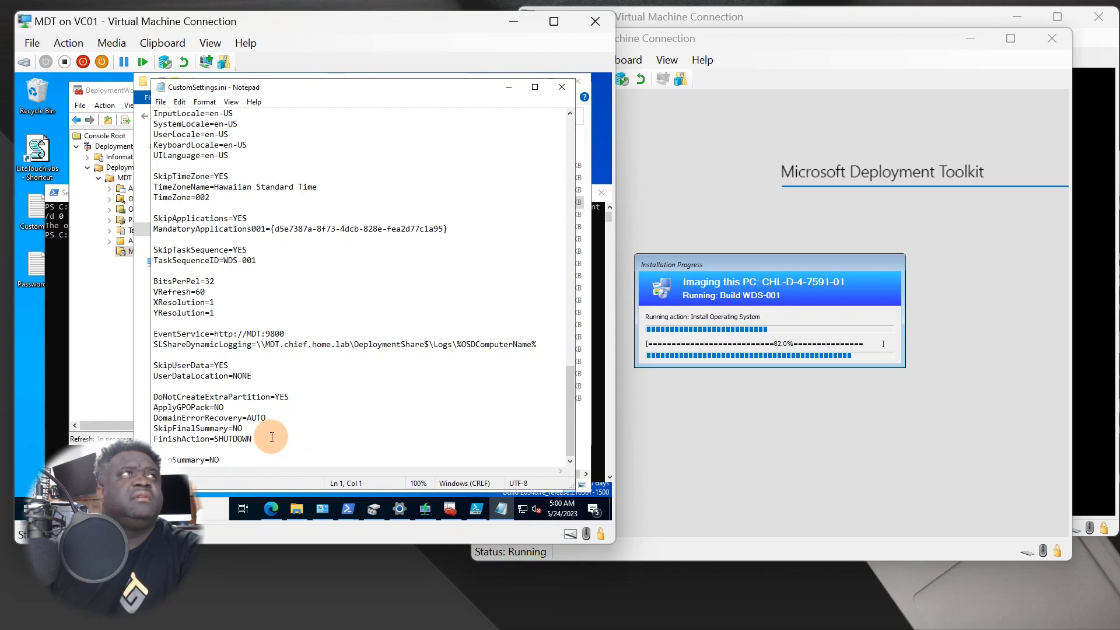
{"action": "left_click", "coordinate": [250, 429]}
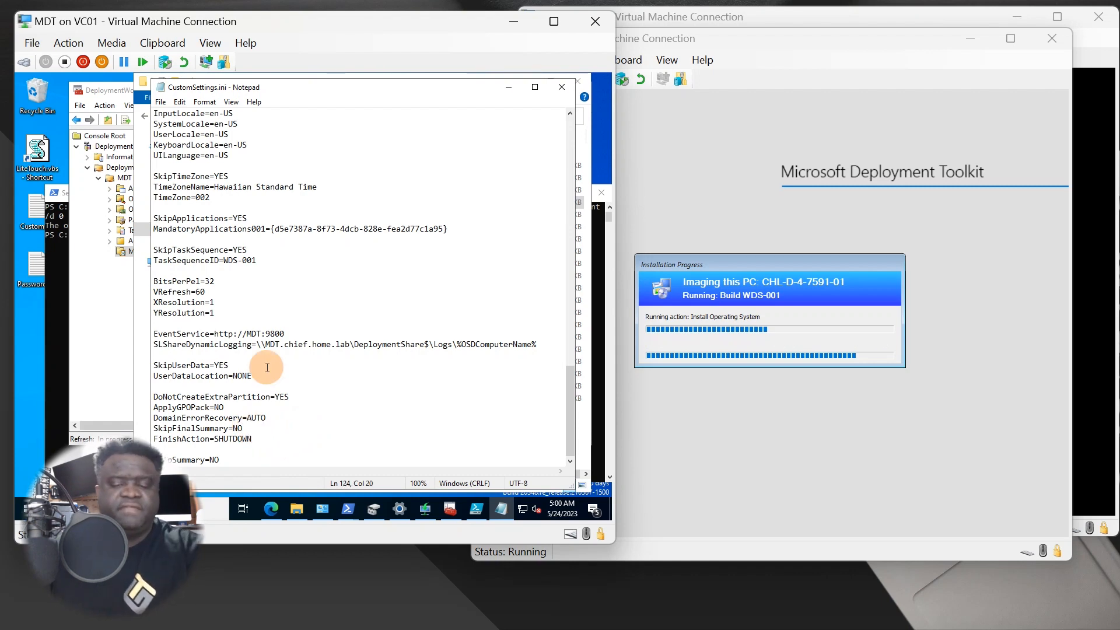
{"action": "key", "text": "BackSpace"}
{"action": "type", "text": "\\"}
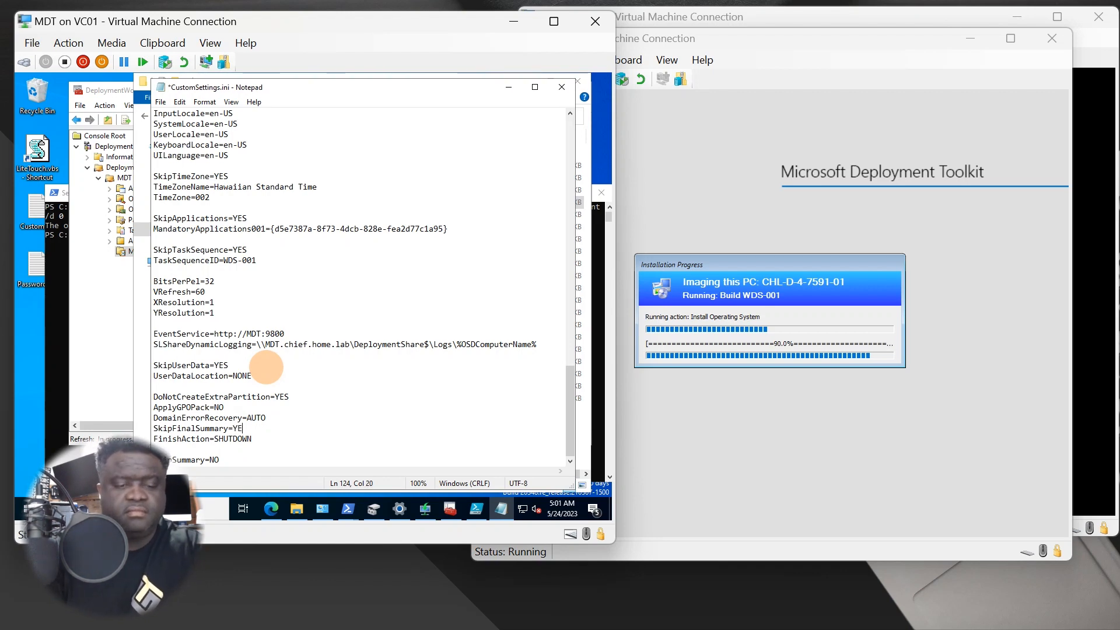
{"action": "left_click", "coordinate": [160, 101]}
{"action": "left_click", "coordinate": [179, 154]}
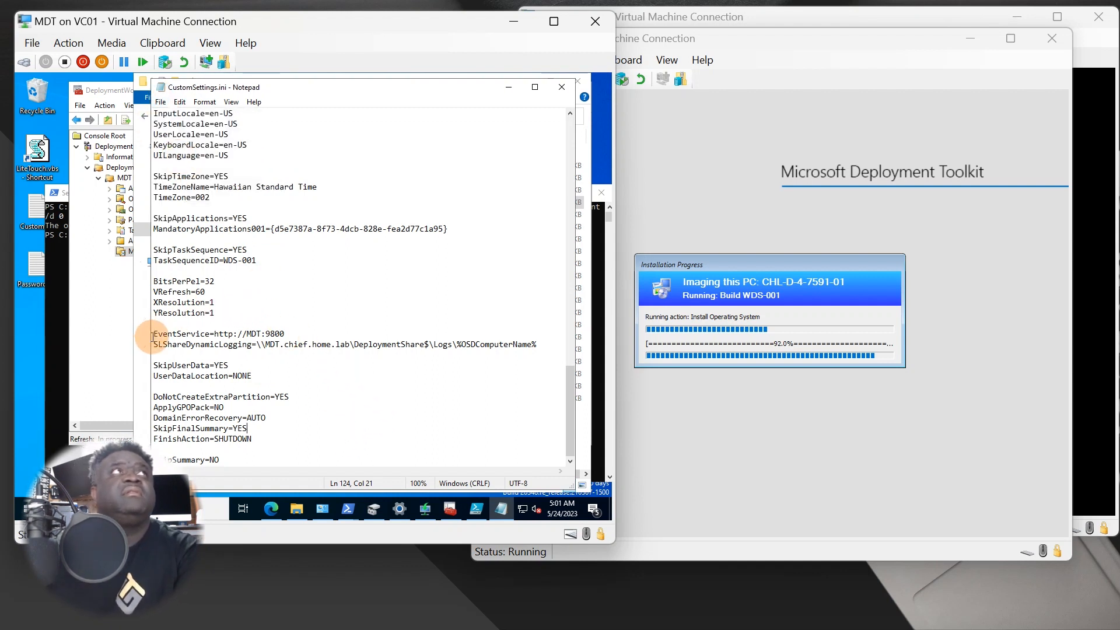
Step: Narrow the CustomSettings.ini window, review the file back up to [Settings], save it, and minimize Notepad and File Explorer
{"action": "left_click_drag", "start_coordinate": [148, 341], "coordinate": [237, 342]}
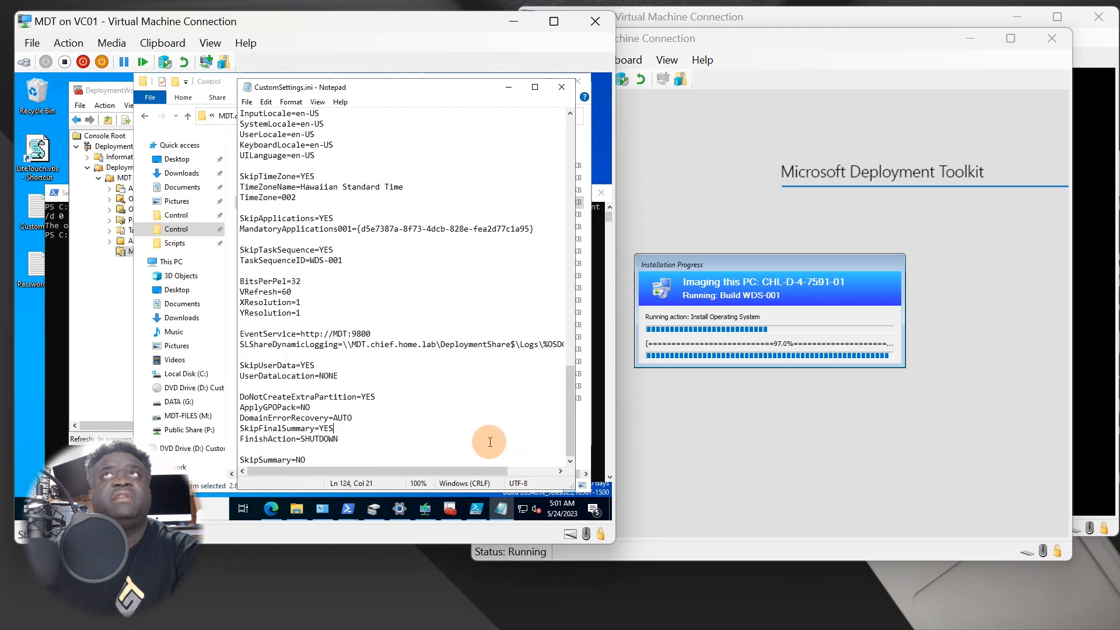
{"action": "scroll", "coordinate": [409, 434], "scroll_direction": "up", "scroll_amount": 15}
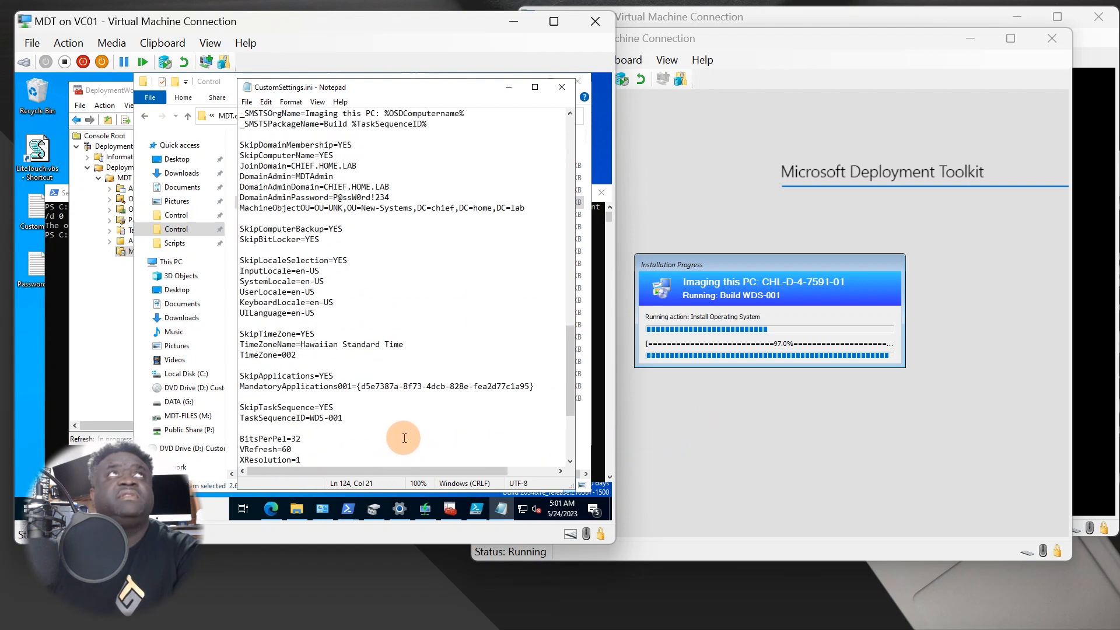
{"action": "scroll", "coordinate": [410, 428], "scroll_direction": "up", "scroll_amount": 15}
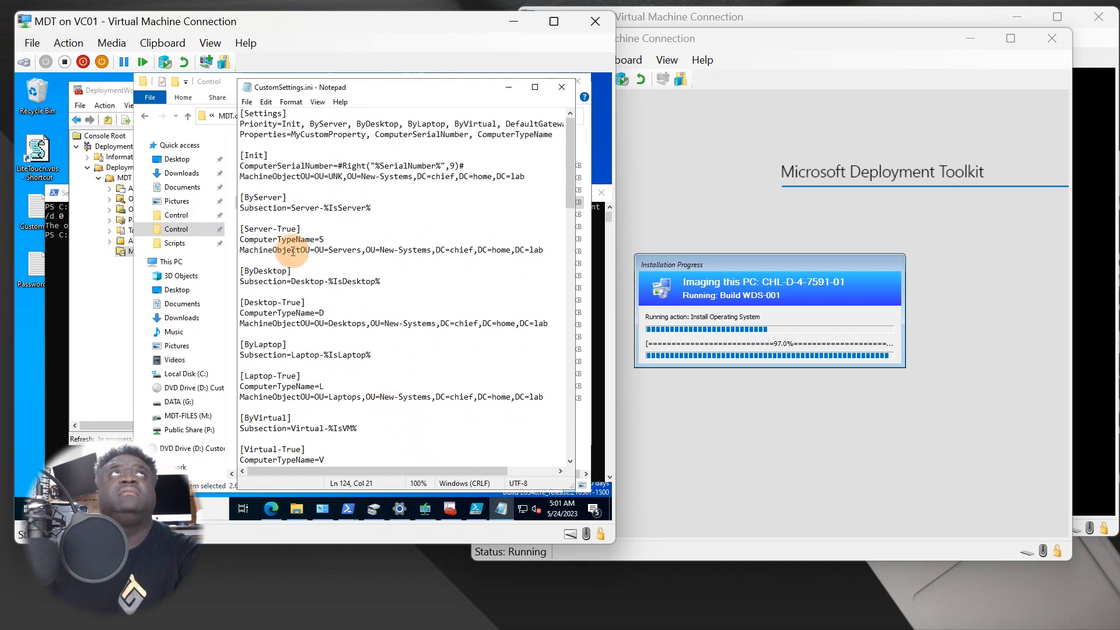
{"action": "left_click", "coordinate": [246, 102]}
{"action": "left_click", "coordinate": [260, 153]}
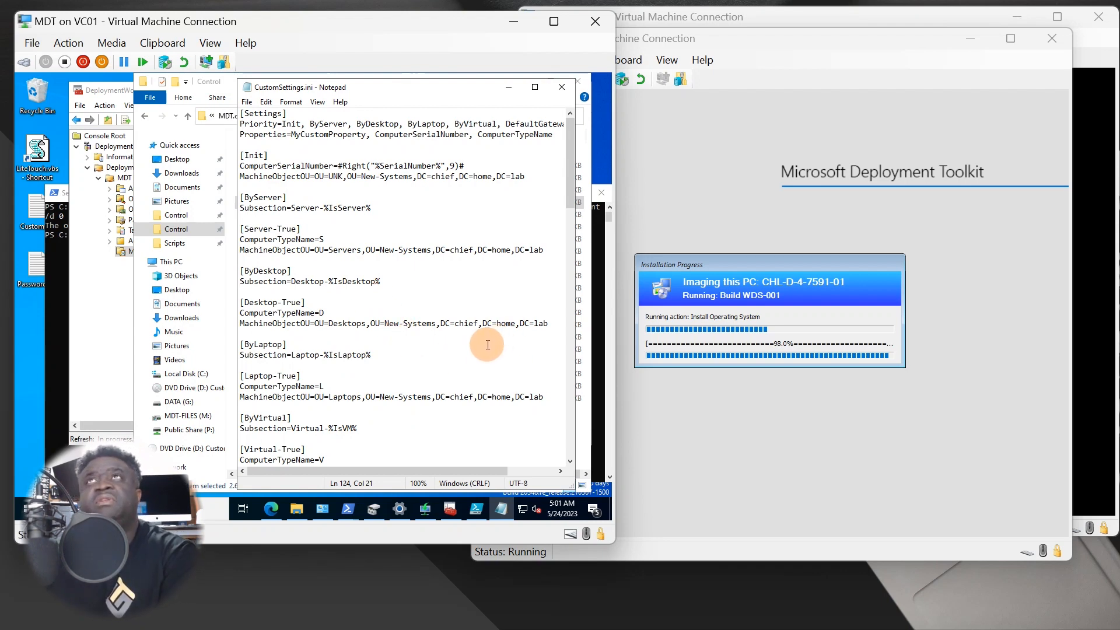
{"action": "left_click", "coordinate": [506, 89]}
{"action": "left_click", "coordinate": [526, 85]}
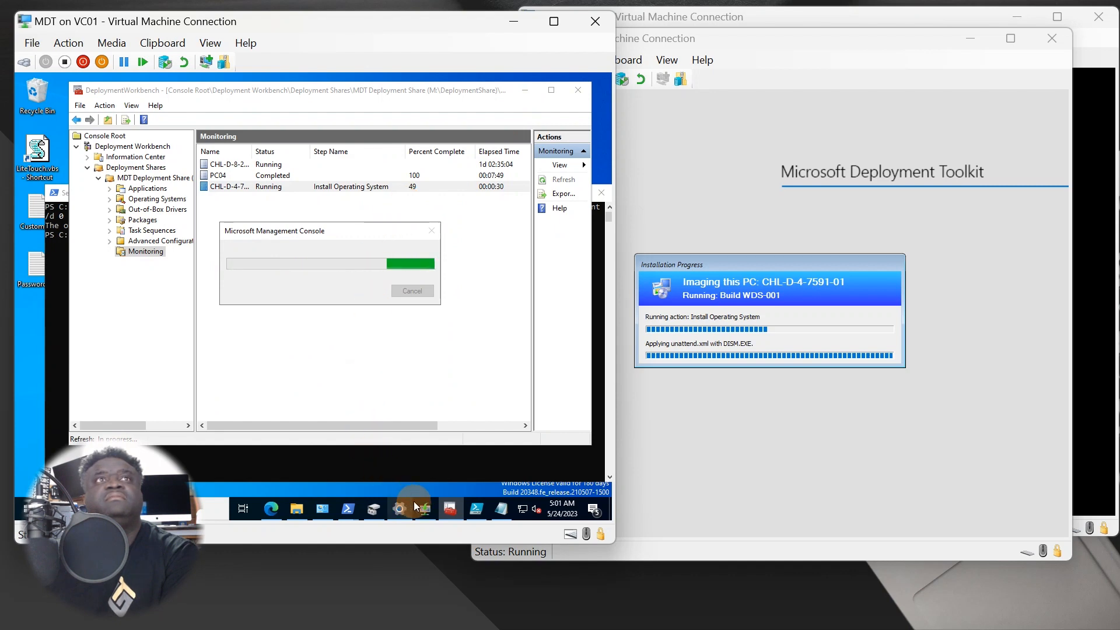
Step: Return to the Monitoring list, move the console's refresh progress dialog, and minimize the PowerShell window behind the console
{"action": "left_click", "coordinate": [455, 510]}
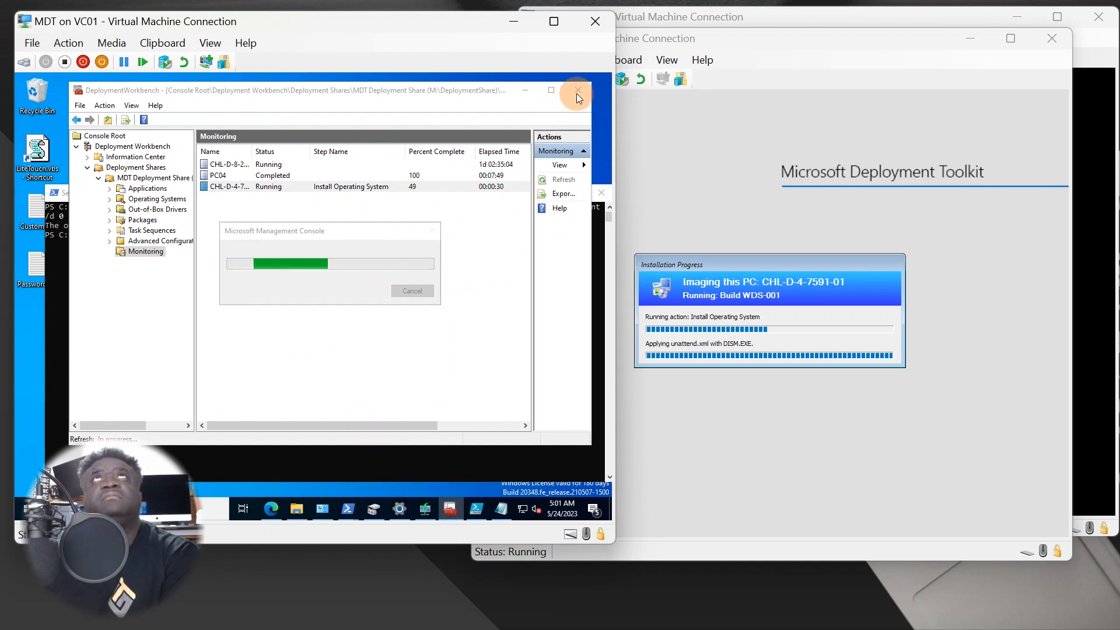
{"action": "left_click_drag", "start_coordinate": [257, 232], "coordinate": [427, 225]}
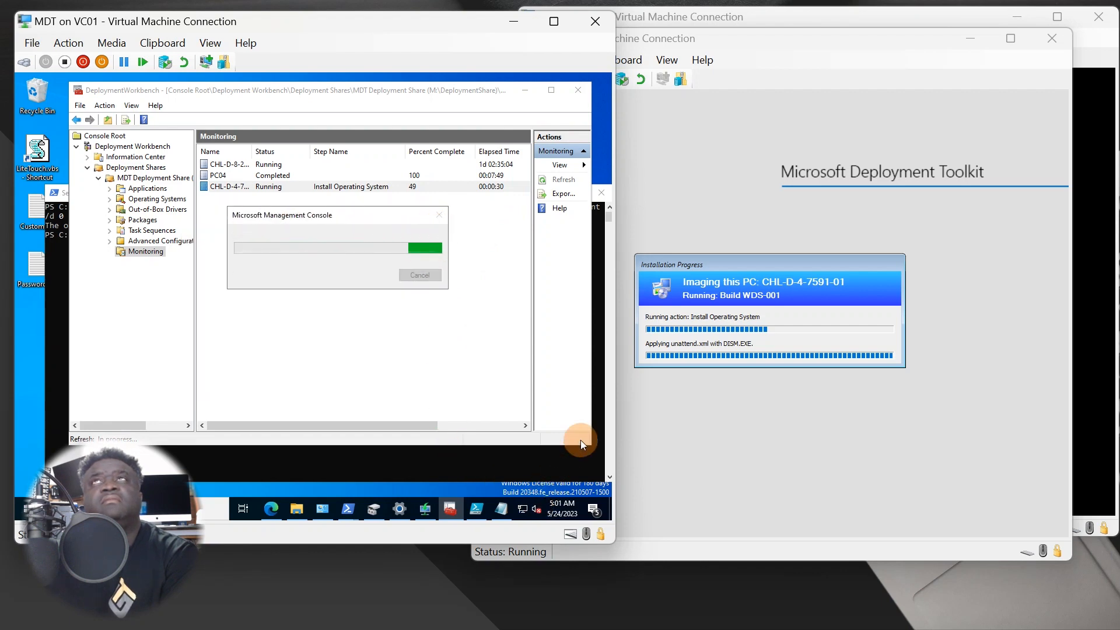
{"action": "left_click", "coordinate": [554, 449]}
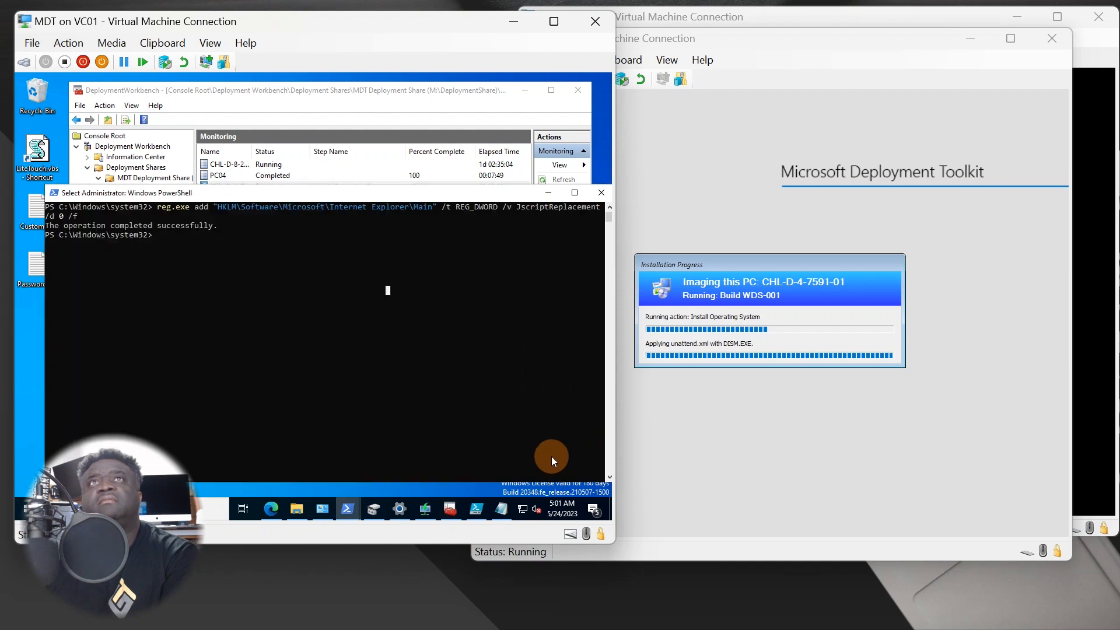
{"action": "left_click", "coordinate": [548, 195]}
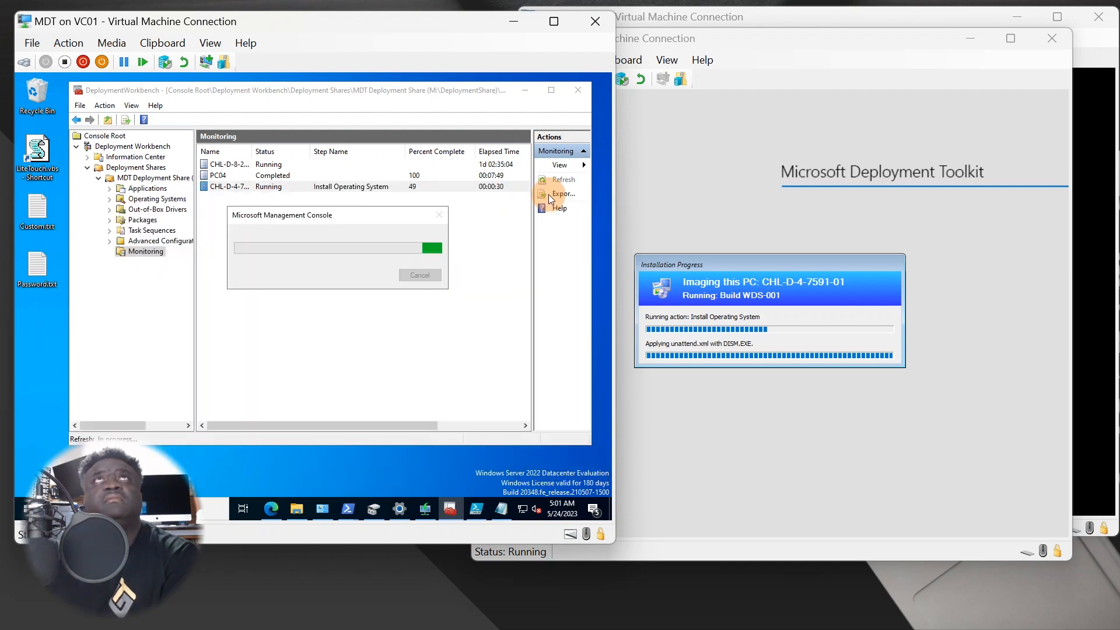
{"action": "left_click", "coordinate": [267, 383]}
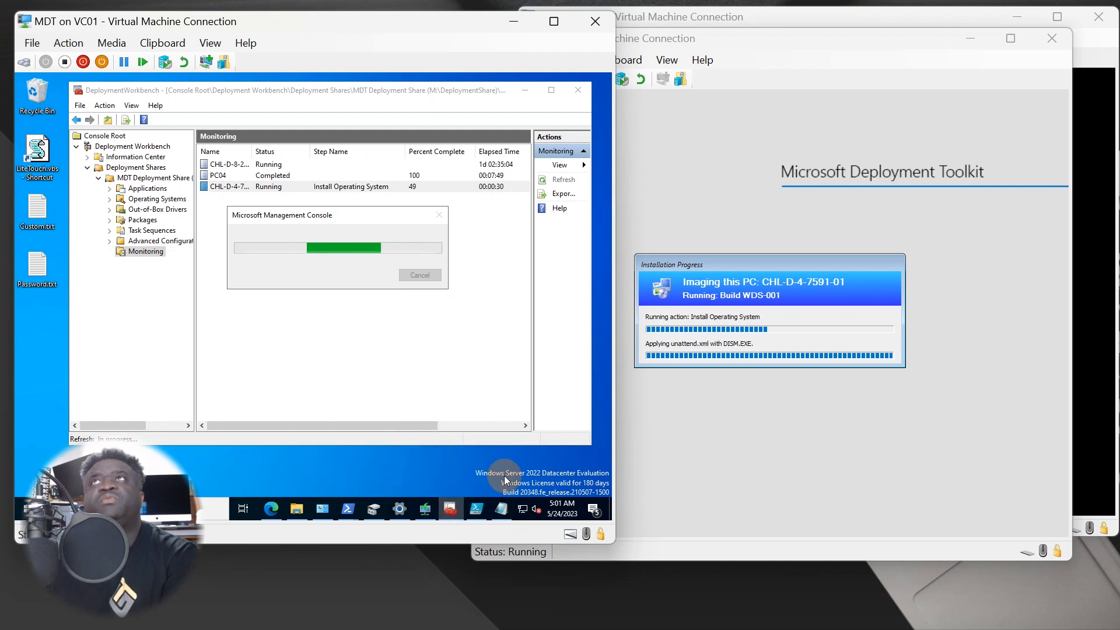
{"action": "mouse_move", "coordinate": [373, 508]}
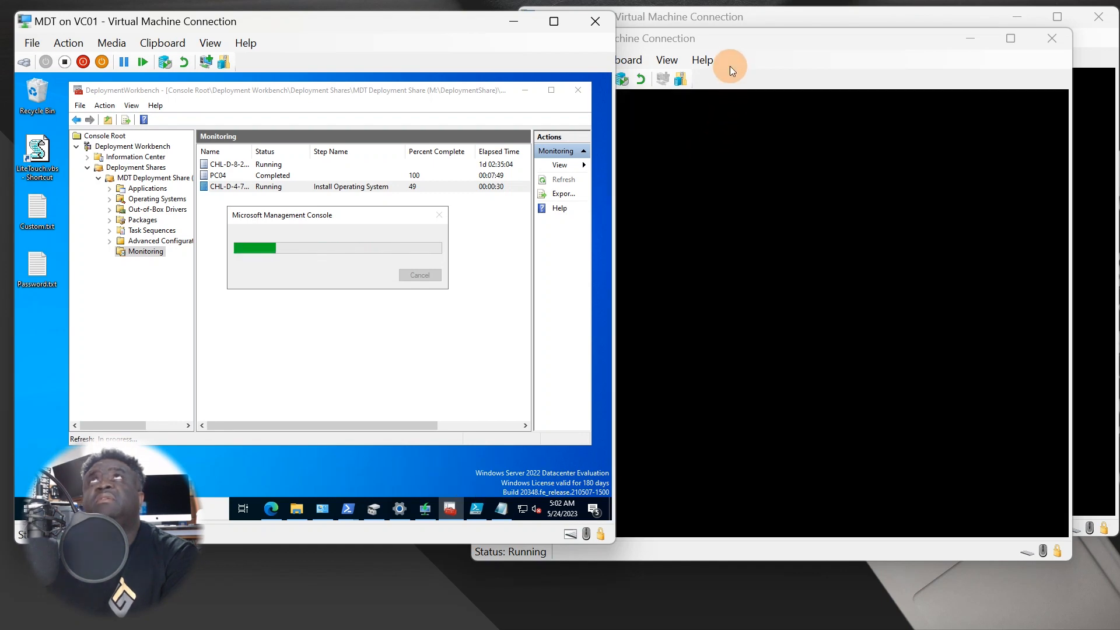
Step: Bring the PC05 virtual machine to the front and follow its deployment through to the Deployment Summary
{"action": "left_click", "coordinate": [744, 46]}
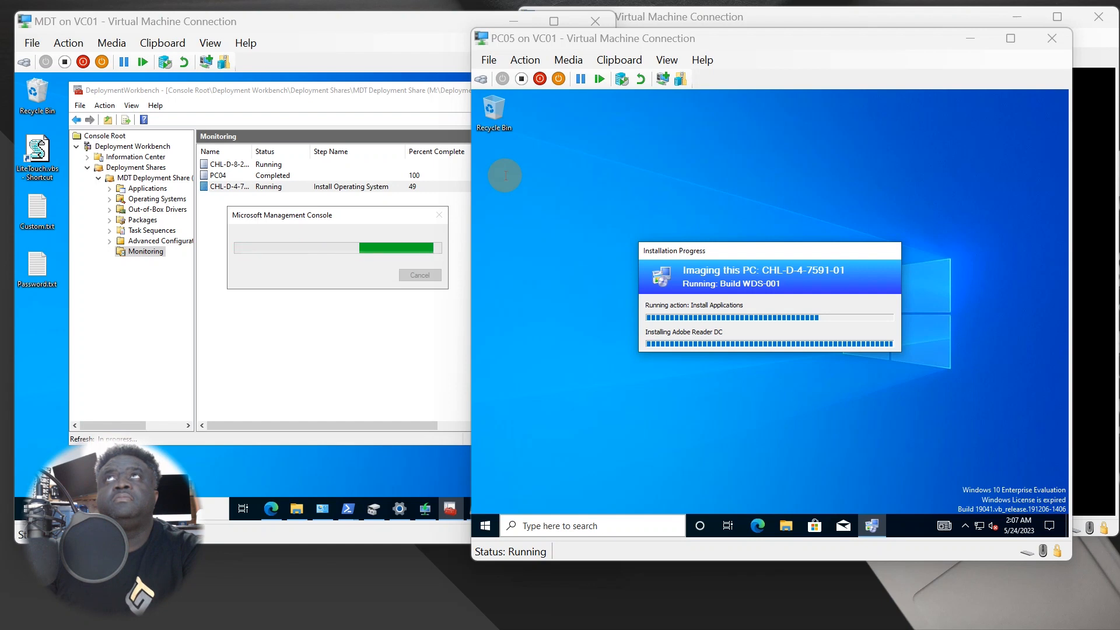
{"action": "left_click", "coordinate": [762, 265]}
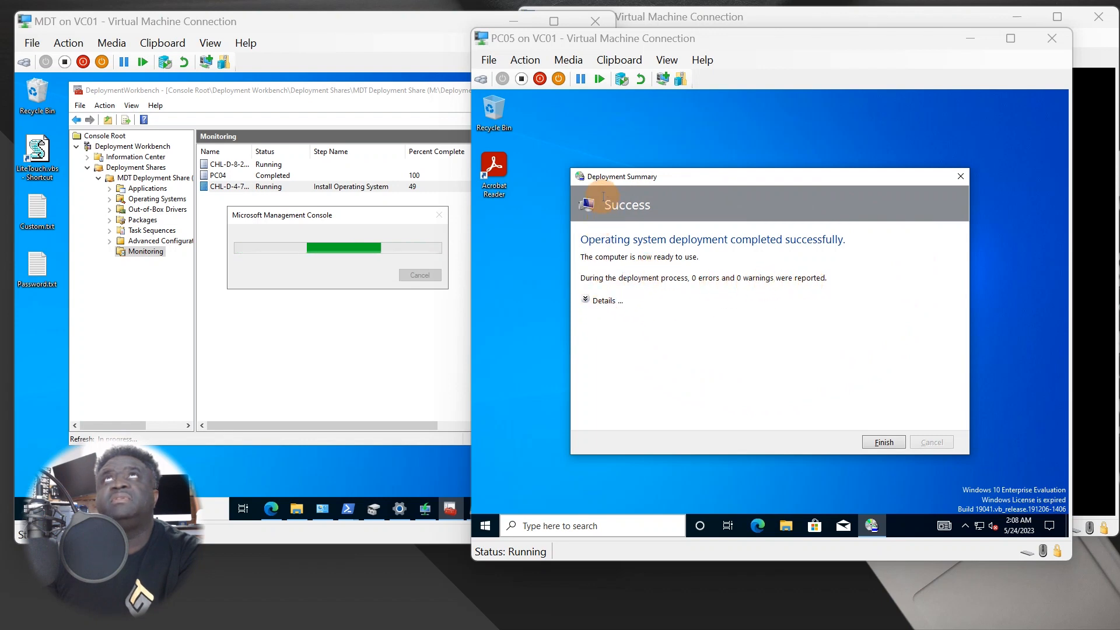
Step: Reopen CustomSettings.ini from the Control folder and check the final summary and finish action entries at its end
{"action": "left_click", "coordinate": [292, 510]}
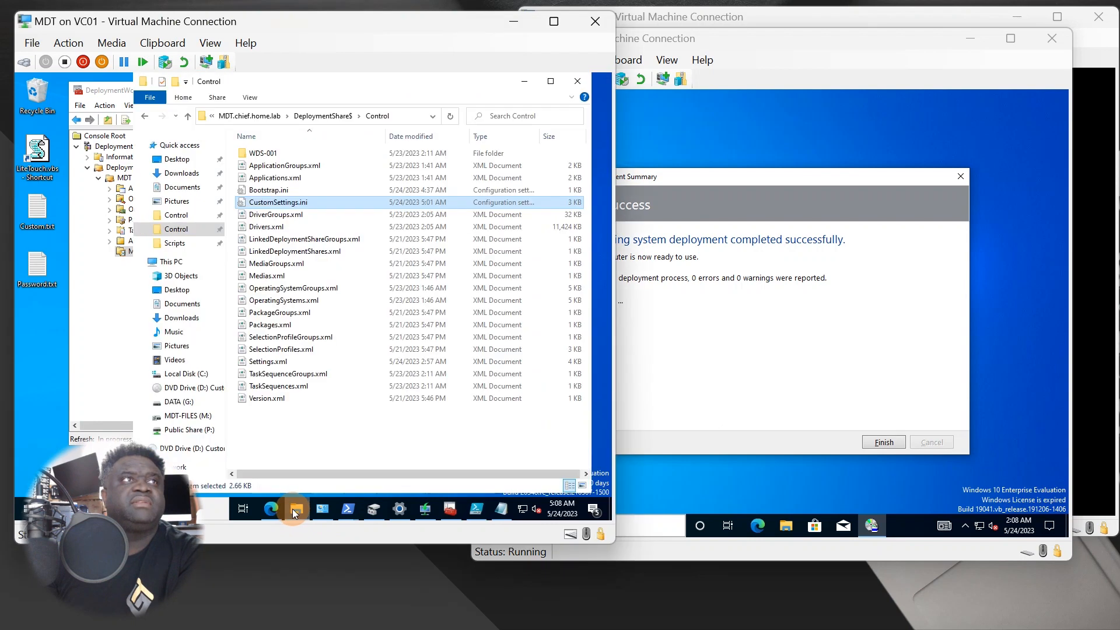
{"action": "double_click", "coordinate": [279, 203]}
{"action": "scroll", "coordinate": [303, 408], "scroll_direction": "down", "scroll_amount": 3}
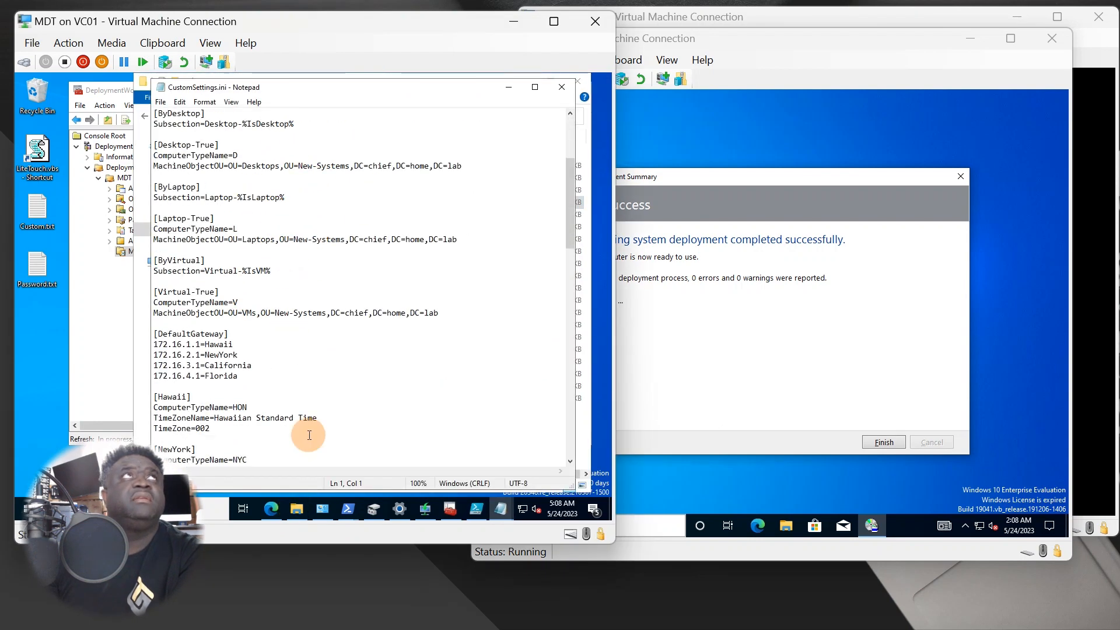
{"action": "scroll", "coordinate": [283, 379], "scroll_direction": "down", "scroll_amount": 20}
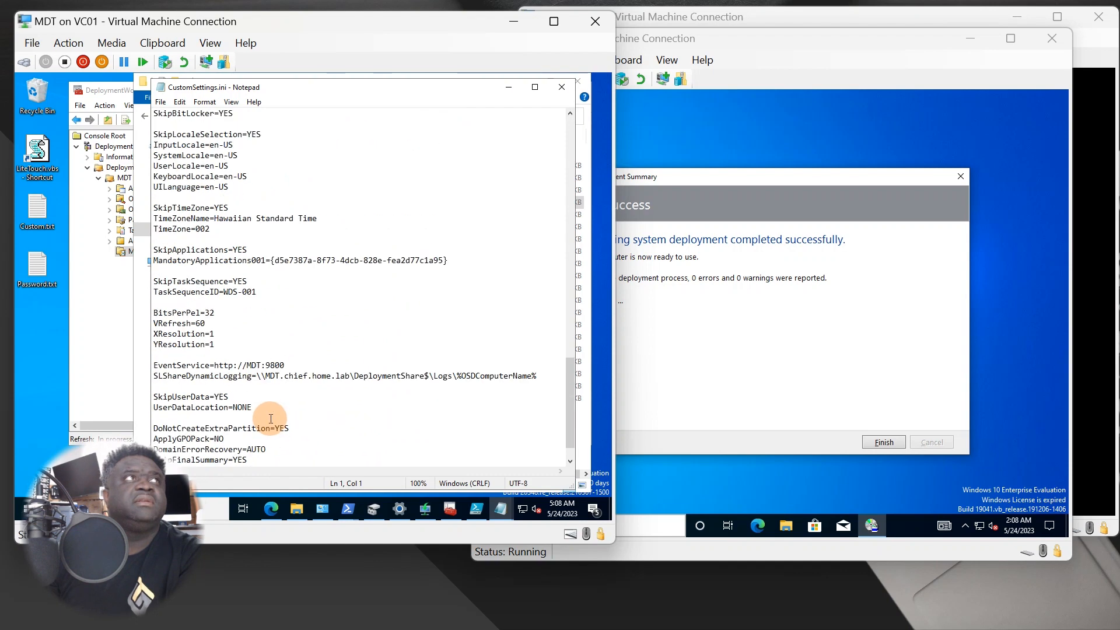
{"action": "scroll", "coordinate": [270, 419], "scroll_direction": "down", "scroll_amount": 1}
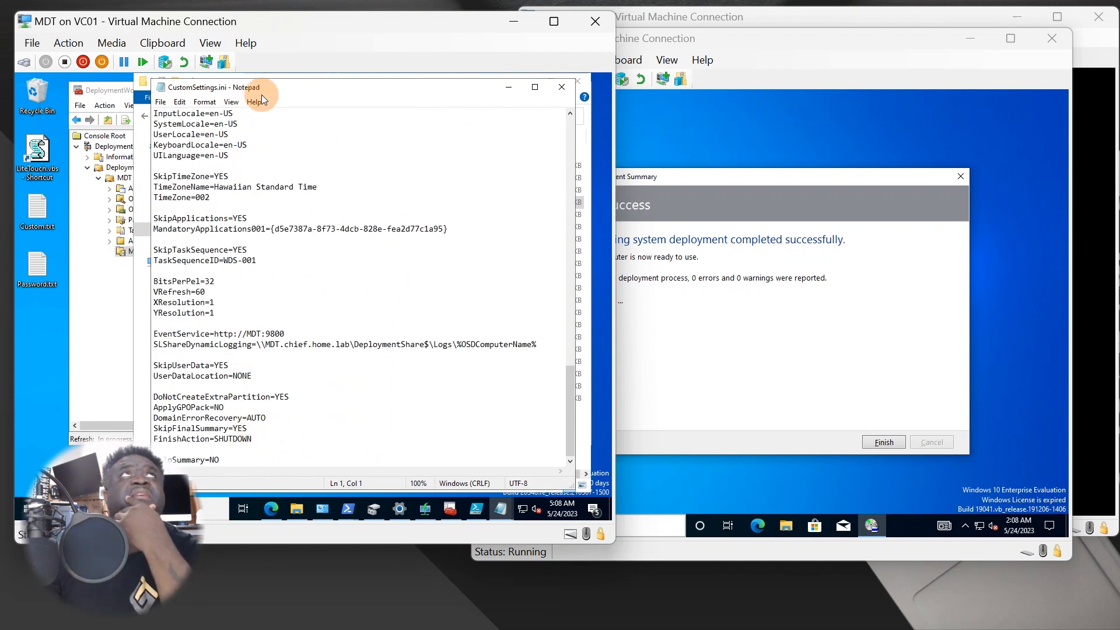
{"action": "left_click_drag", "start_coordinate": [275, 91], "coordinate": [313, 92]}
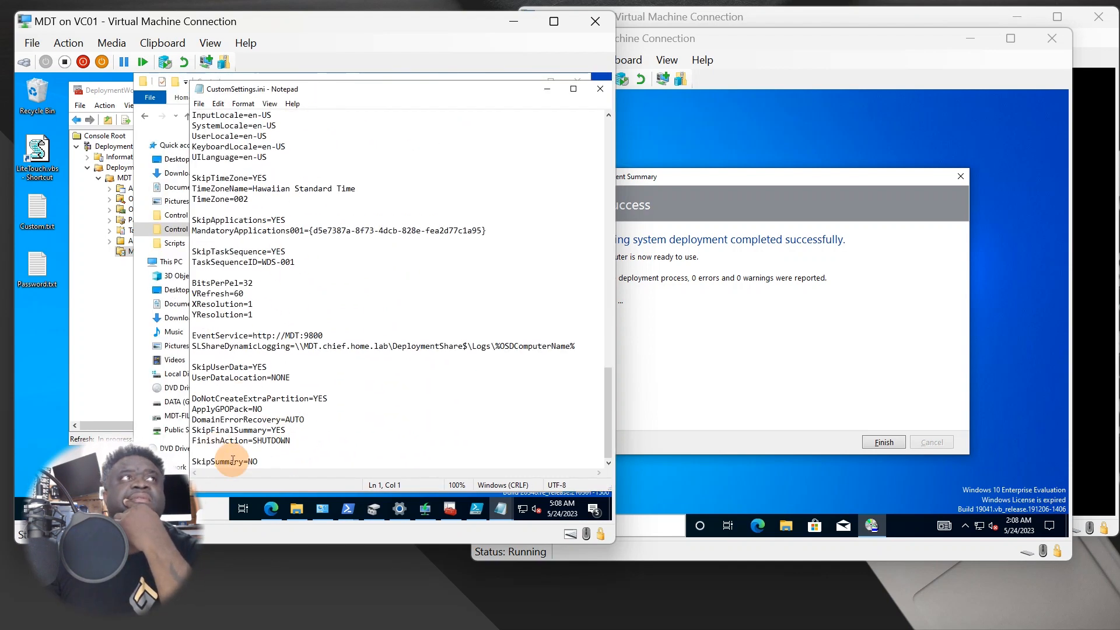
Step: Expand the details of PC05's Deployment Summary, compare them with CustomSettings.ini, and close the file and the Control folder window
{"action": "left_click", "coordinate": [620, 205]}
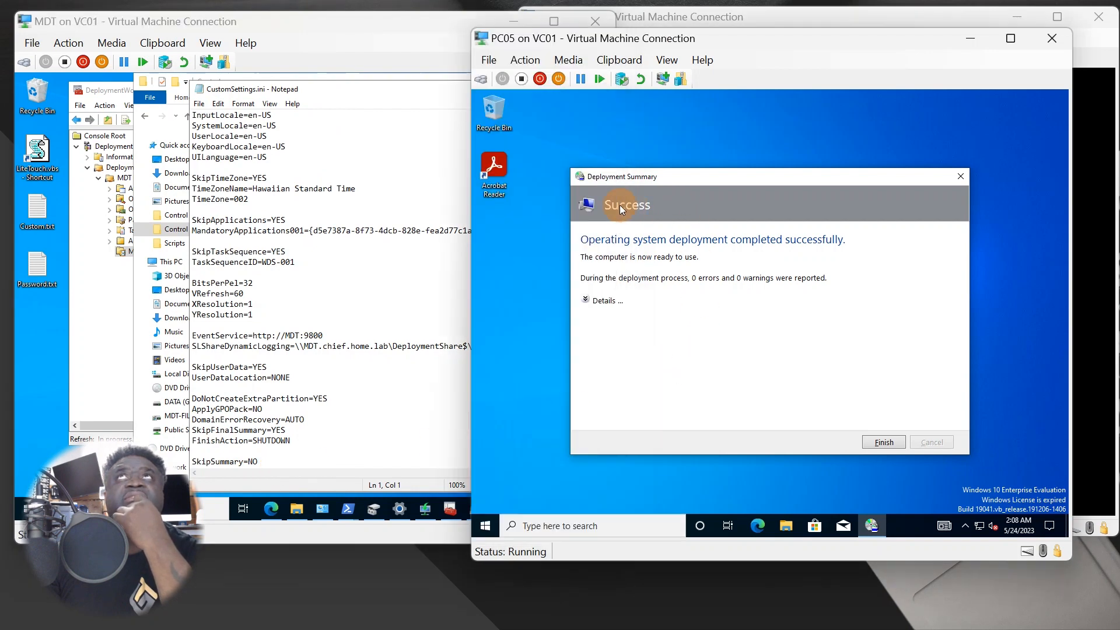
{"action": "left_click", "coordinate": [586, 301]}
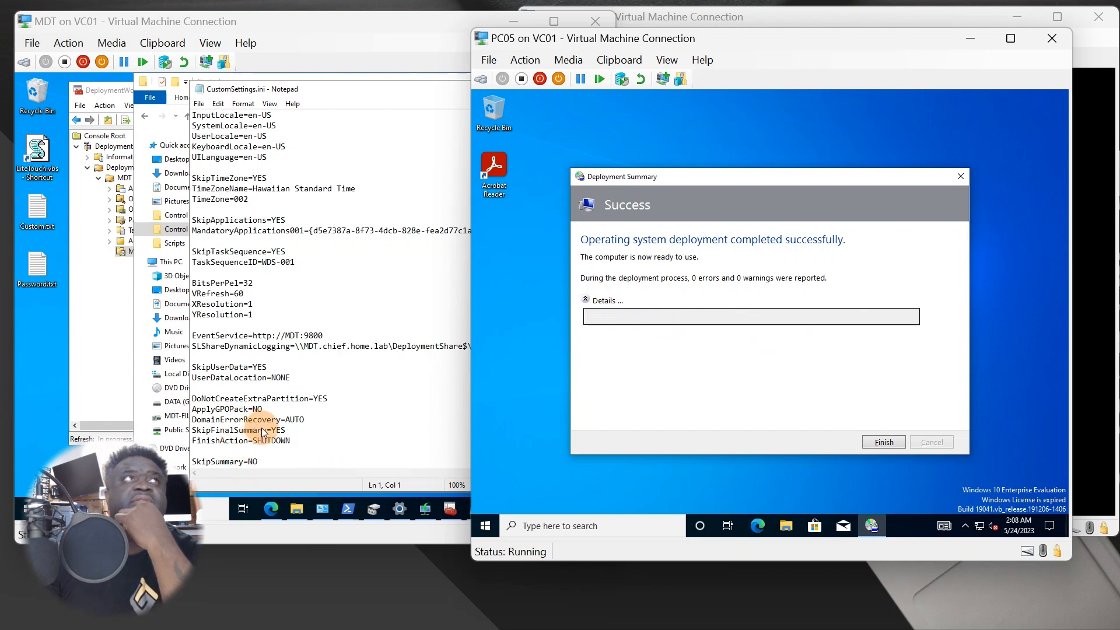
{"action": "left_click", "coordinate": [360, 96]}
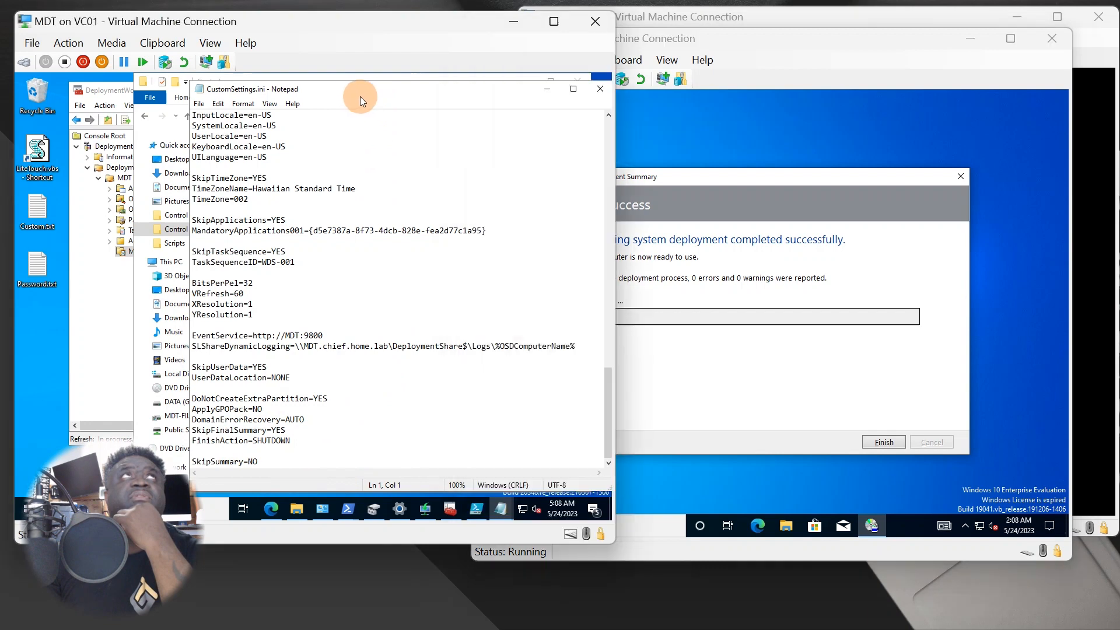
{"action": "left_click", "coordinate": [606, 93]}
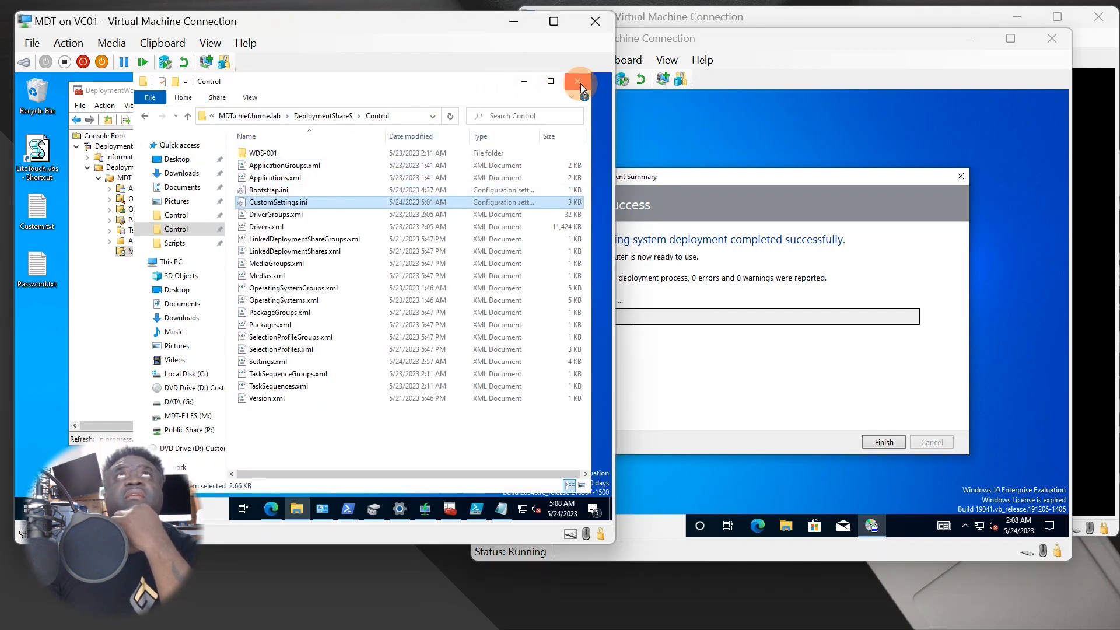
{"action": "left_click", "coordinate": [577, 81]}
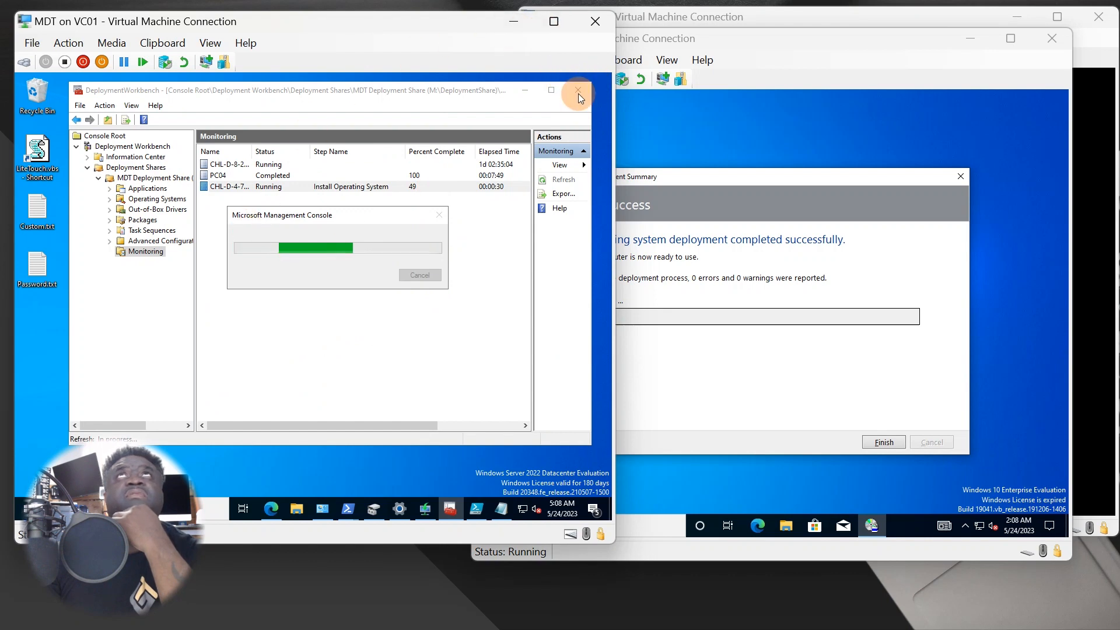
Step: Return to the PC05 virtual machine and finish its Deployment Summary
{"action": "left_click", "coordinate": [22, 505]}
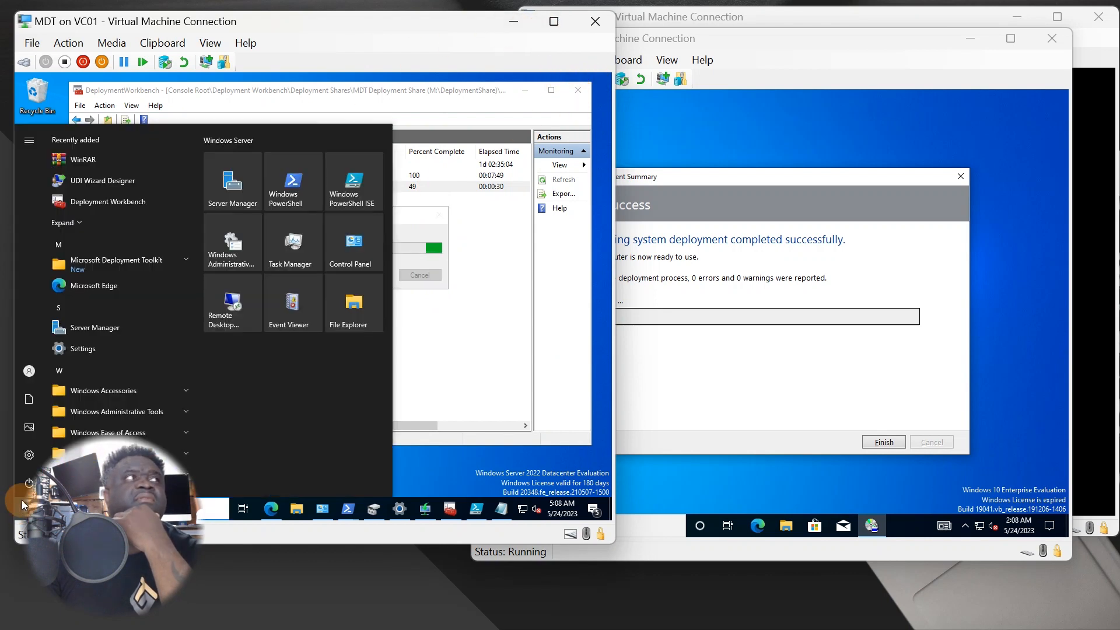
{"action": "left_click", "coordinate": [429, 398]}
{"action": "left_click", "coordinate": [861, 270]}
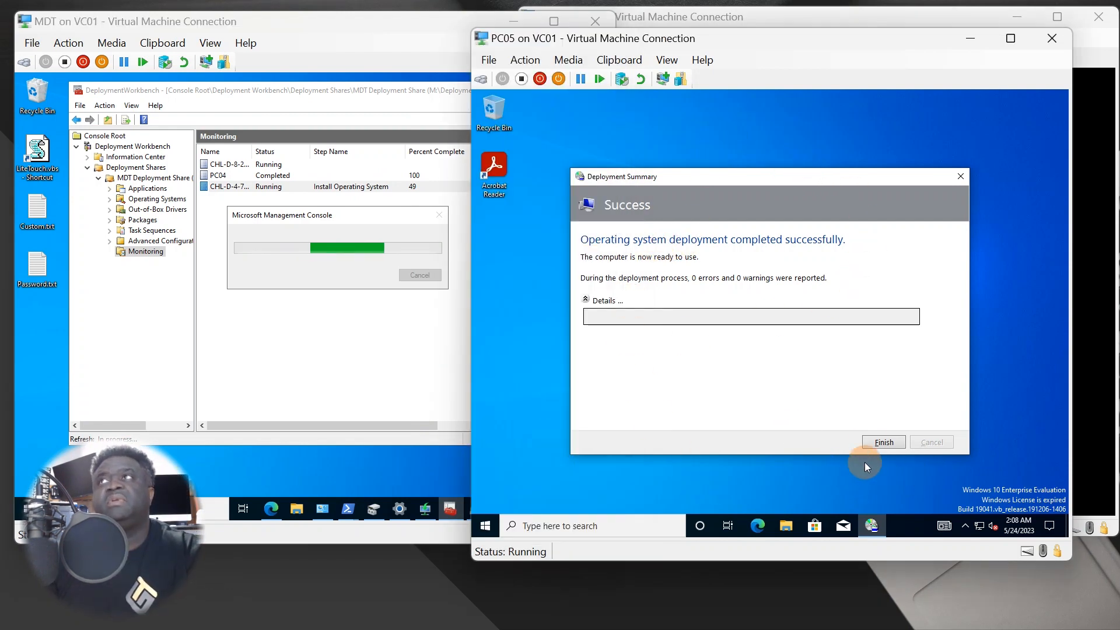
{"action": "left_click", "coordinate": [882, 441]}
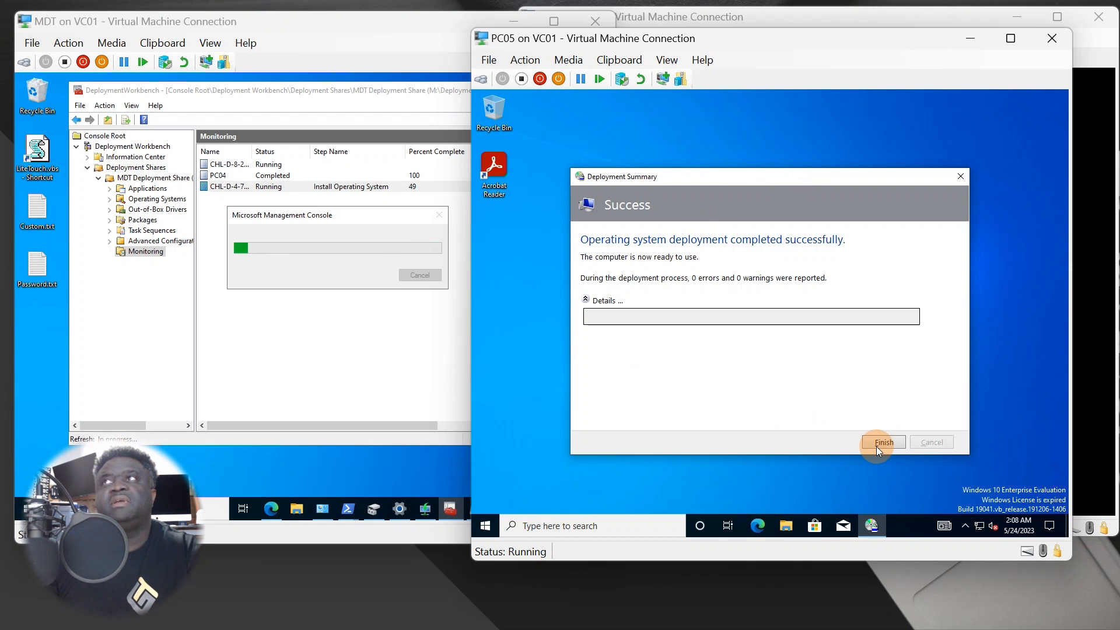
{"action": "left_click", "coordinate": [876, 446]}
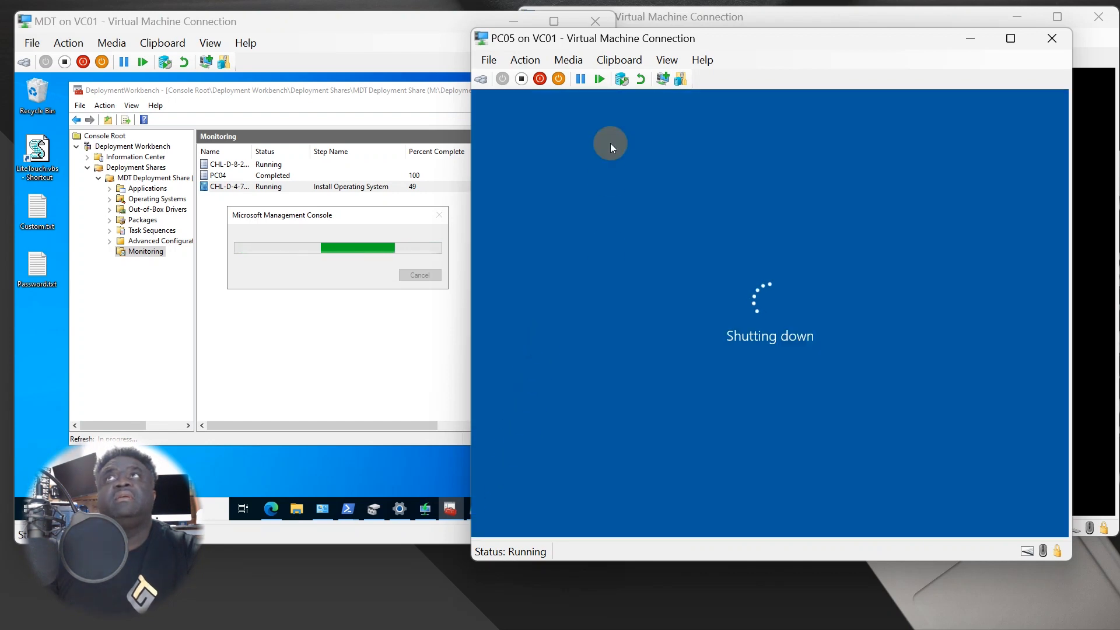
Step: In Hyper-V Manager, move the Network Adapter to the top of PC05's firmware boot order, apply it, and minimize the manager
{"action": "left_click", "coordinate": [521, 70]}
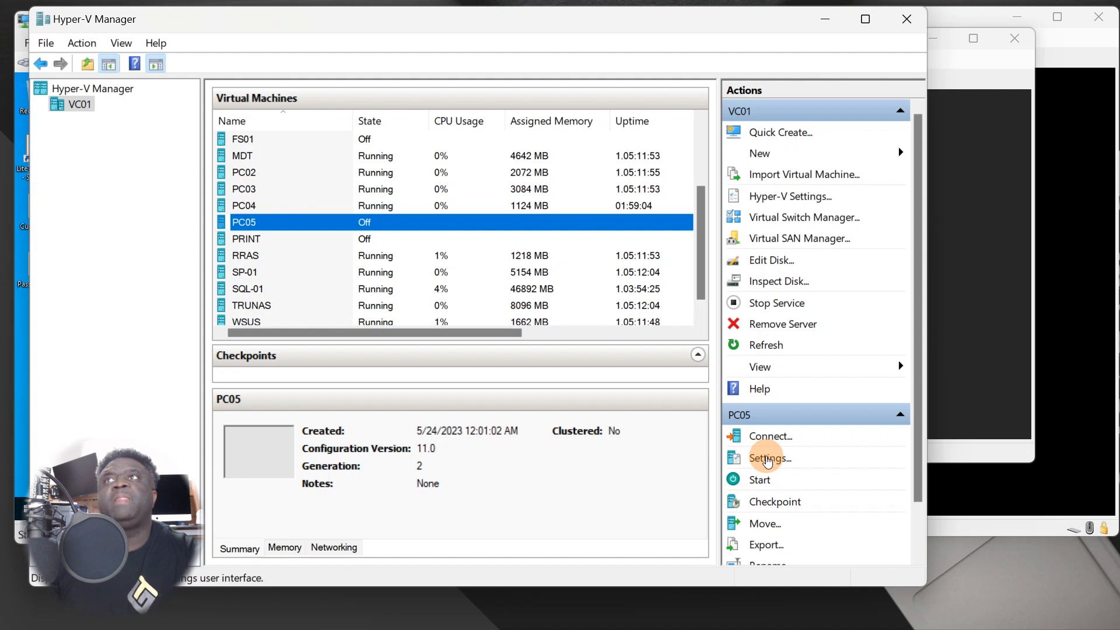
{"action": "left_click", "coordinate": [767, 459]}
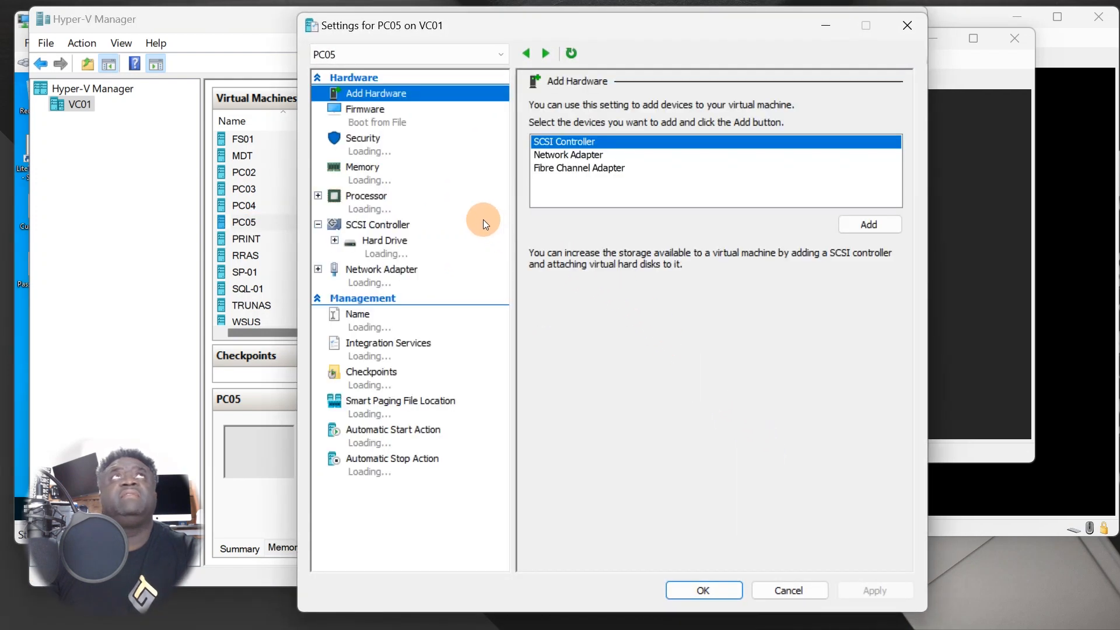
{"action": "left_click", "coordinate": [386, 124]}
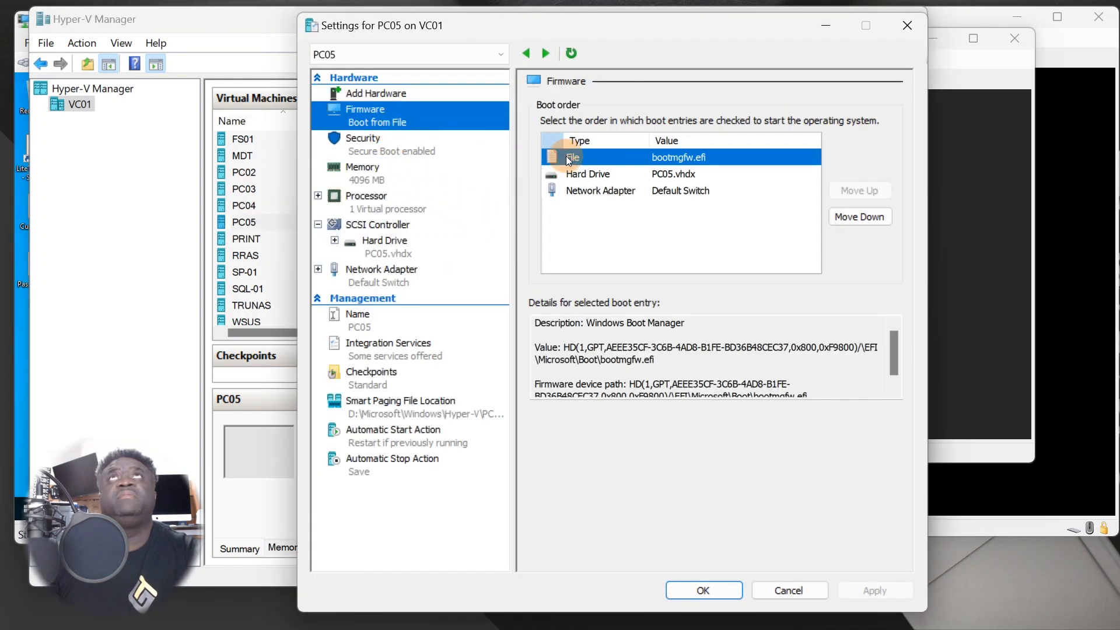
{"action": "left_click", "coordinate": [598, 193]}
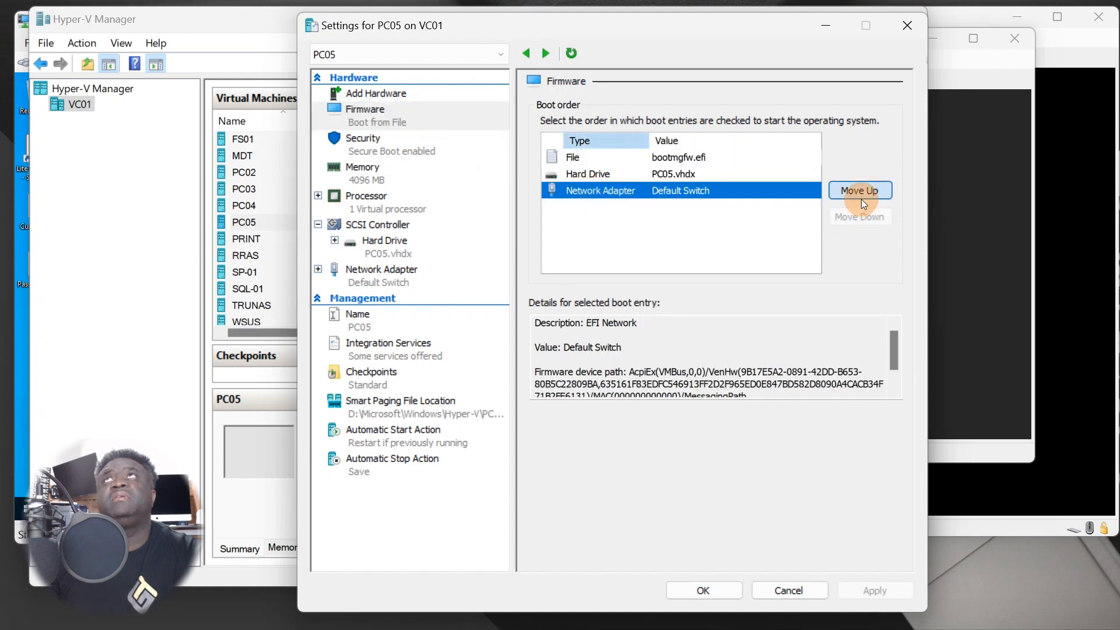
{"action": "left_click", "coordinate": [860, 196]}
{"action": "left_click", "coordinate": [861, 195]}
{"action": "left_click", "coordinate": [858, 592]}
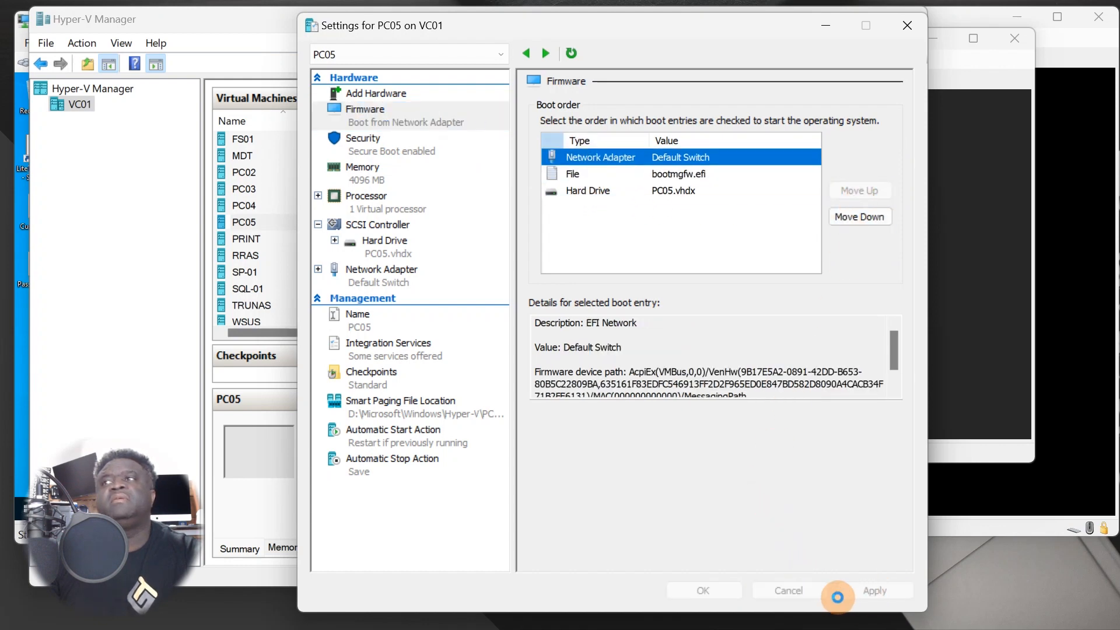
{"action": "left_click", "coordinate": [710, 592]}
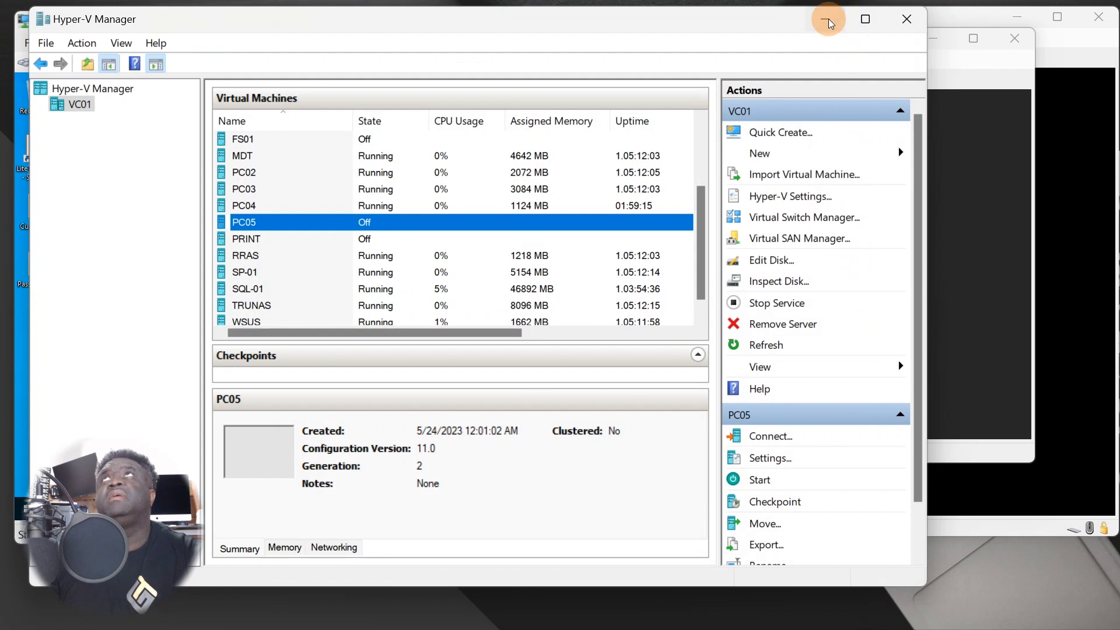
{"action": "left_click", "coordinate": [828, 24]}
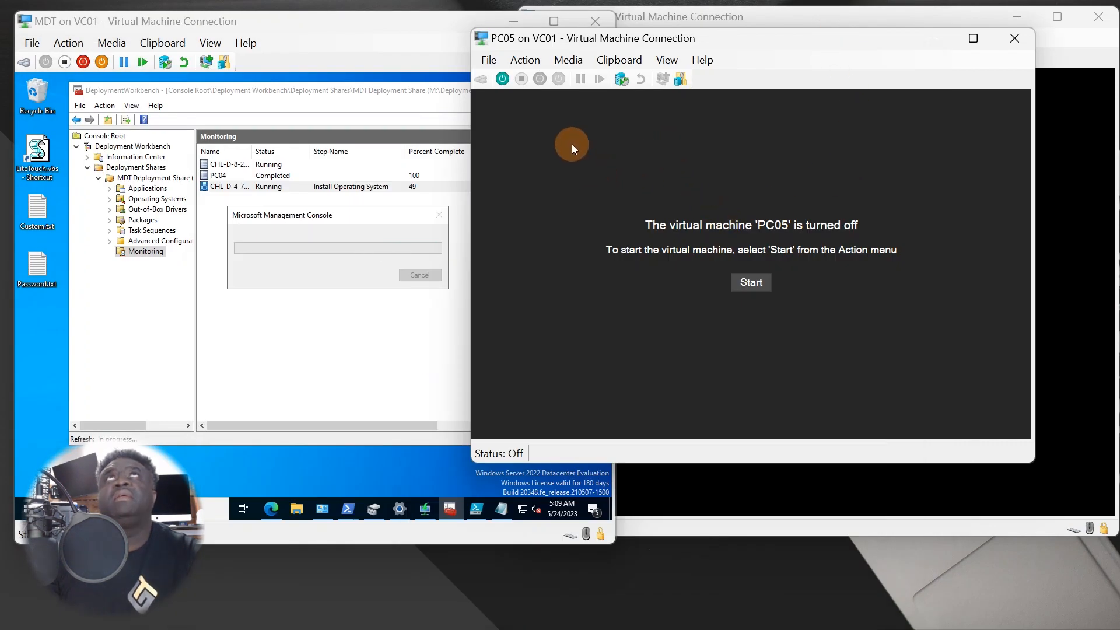
Step: Start PC05, boot it over the network into the Windows Deployment Wizard, and dismiss the script error dialog
{"action": "left_click", "coordinate": [502, 79]}
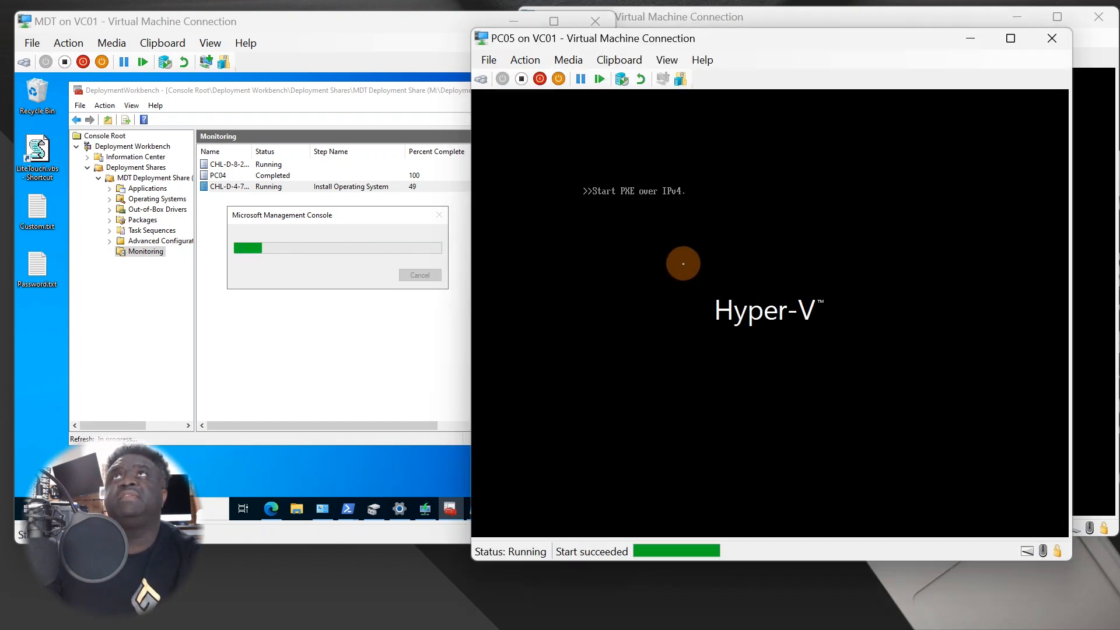
{"action": "key", "text": "Return"}
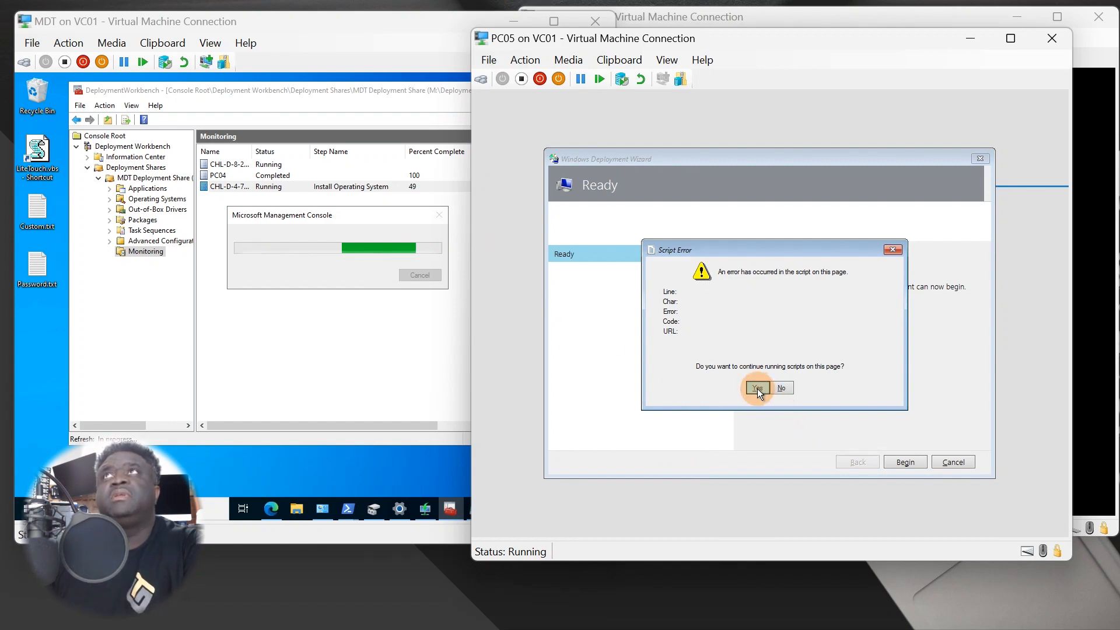
{"action": "left_click_drag", "start_coordinate": [769, 243], "coordinate": [671, 328]}
{"action": "left_click", "coordinate": [793, 336]}
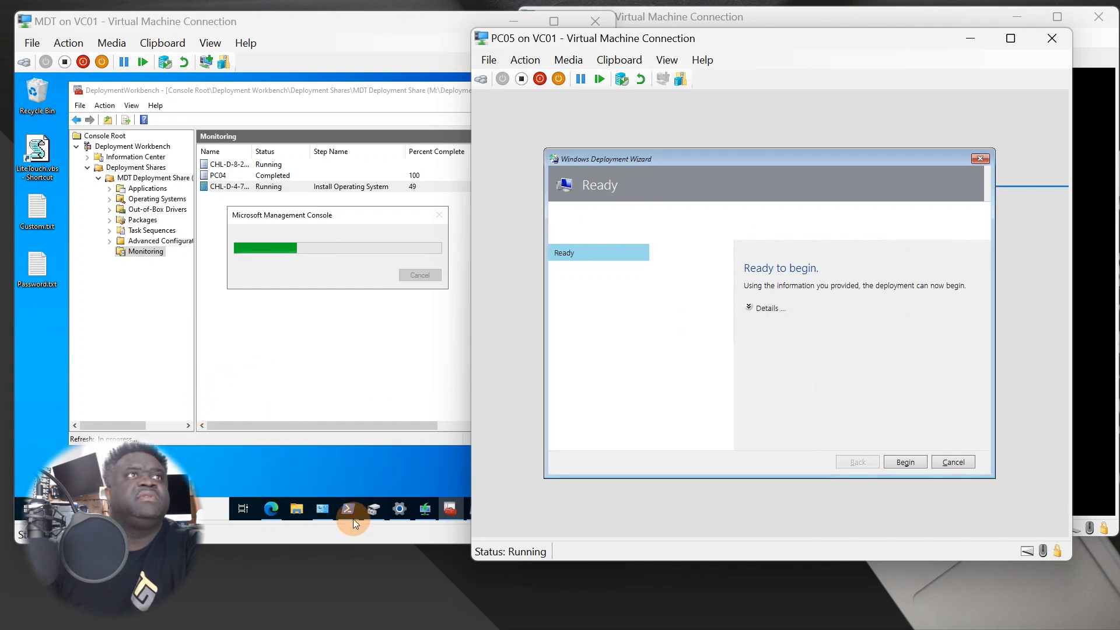
Step: On the MDT server, open CustomSettings.ini from DeploymentShare\Control on the MDT-FILES (M:) drive
{"action": "left_click", "coordinate": [297, 509]}
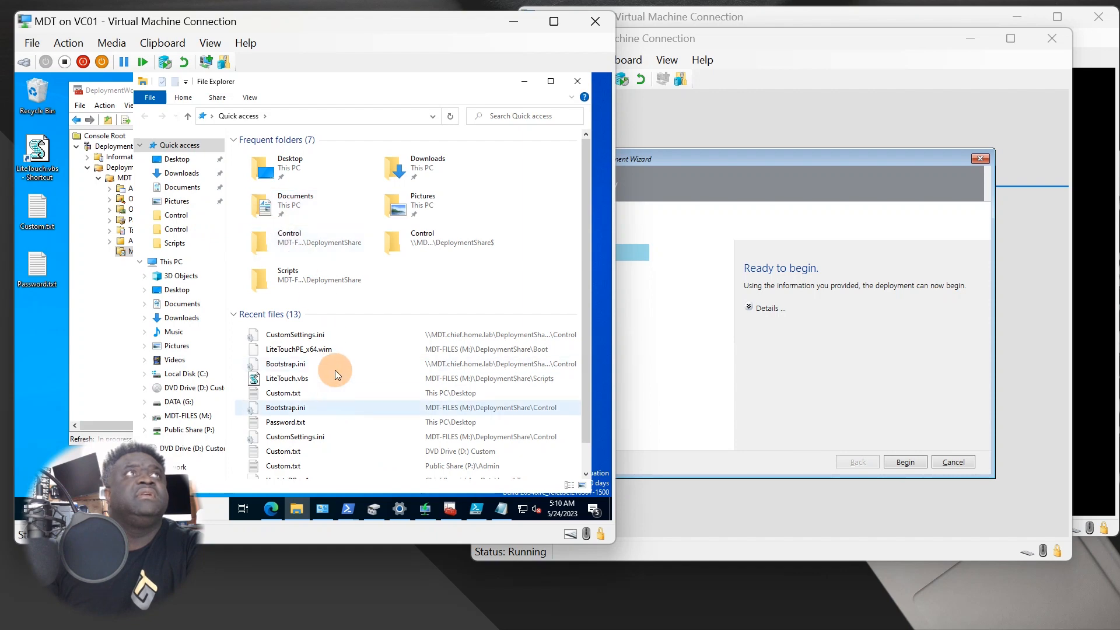
{"action": "left_click", "coordinate": [175, 401]}
{"action": "left_click", "coordinate": [190, 415]}
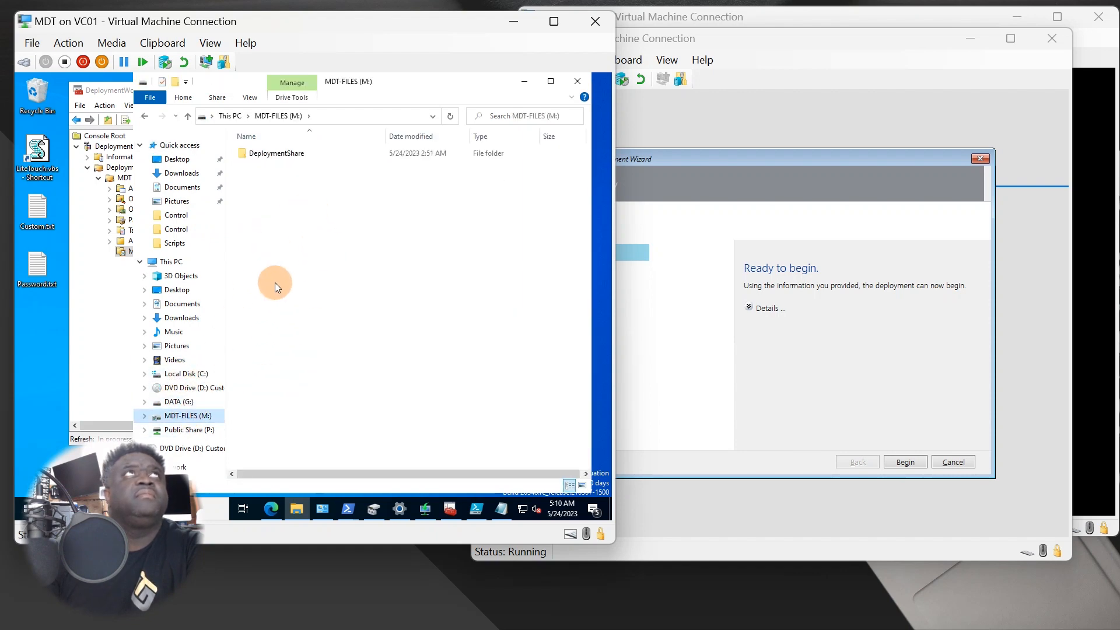
{"action": "double_click", "coordinate": [282, 154]}
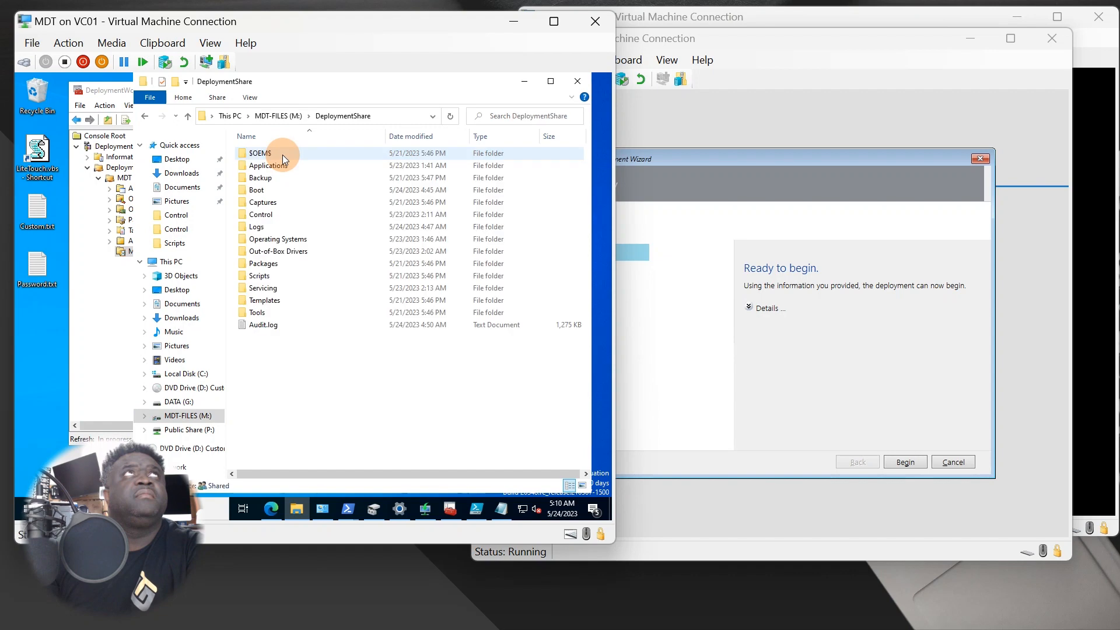
{"action": "double_click", "coordinate": [261, 214]}
{"action": "double_click", "coordinate": [267, 202]}
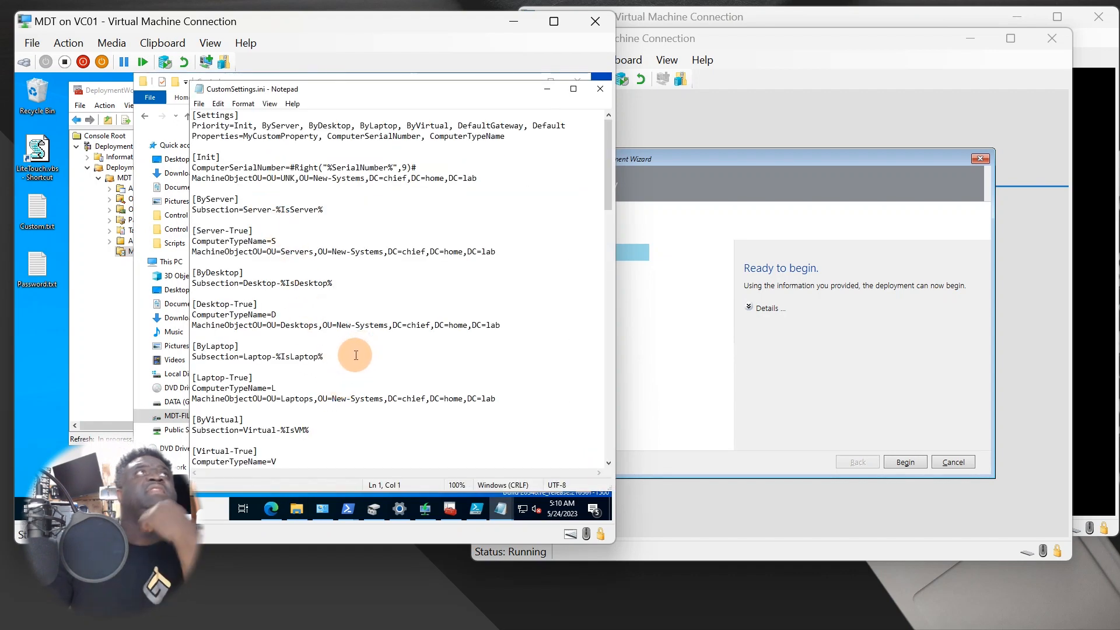
Step: Review CustomSettings.ini from the [Settings] section through the SkipSummary line, comparing it with PC05's deployment wizard
{"action": "scroll", "coordinate": [408, 325], "scroll_direction": "down", "scroll_amount": 6}
{"action": "scroll", "coordinate": [404, 354], "scroll_direction": "down", "scroll_amount": 6}
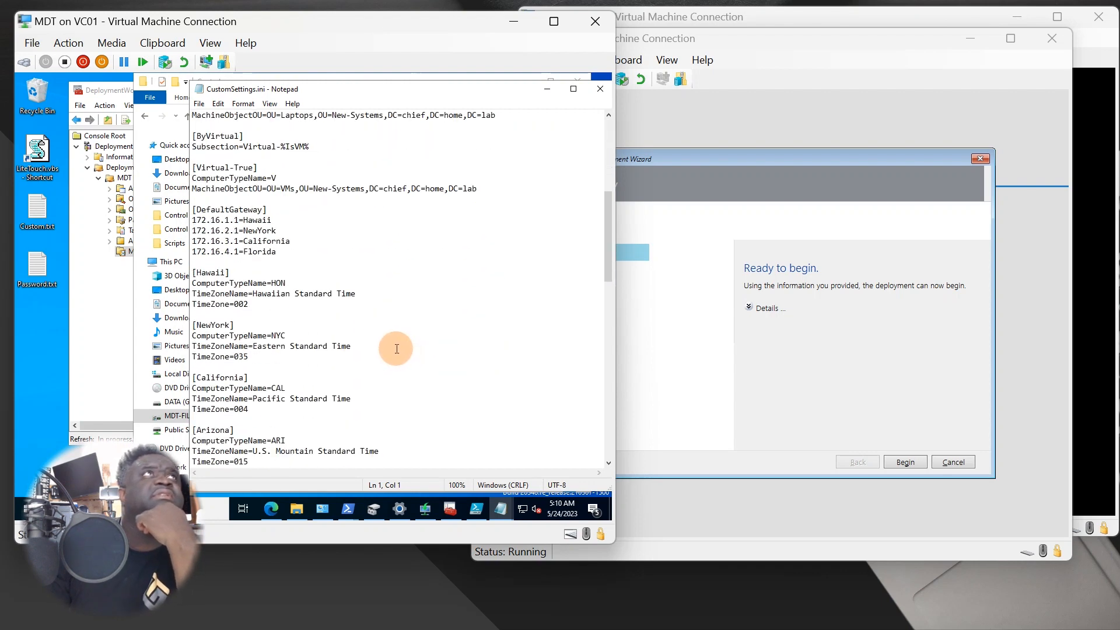
{"action": "scroll", "coordinate": [392, 343], "scroll_direction": "down", "scroll_amount": 4}
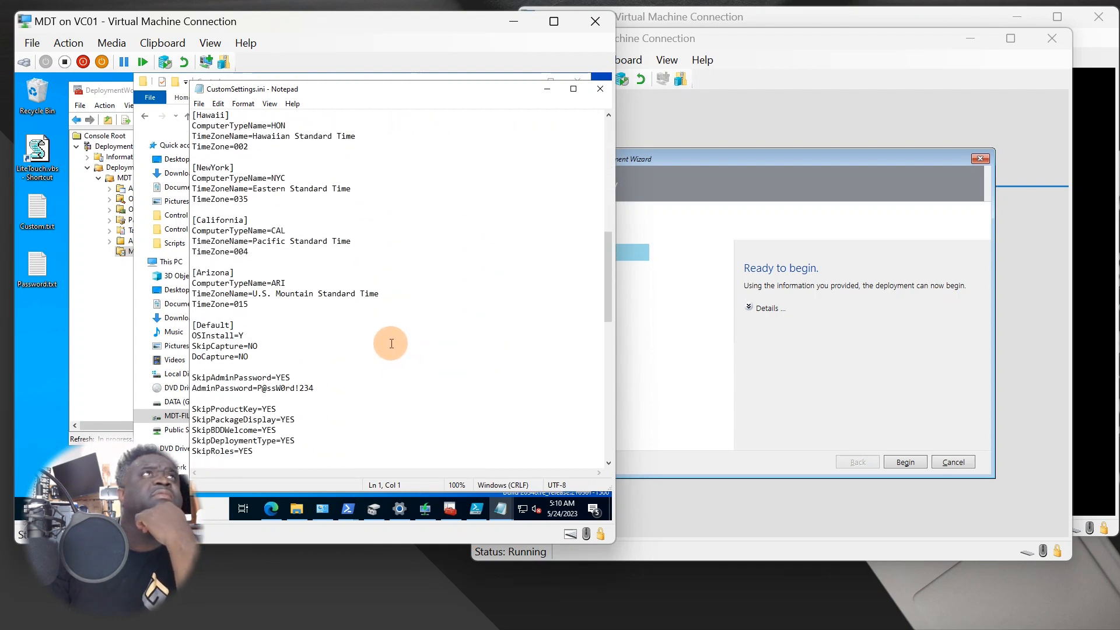
{"action": "scroll", "coordinate": [390, 343], "scroll_direction": "down", "scroll_amount": 1}
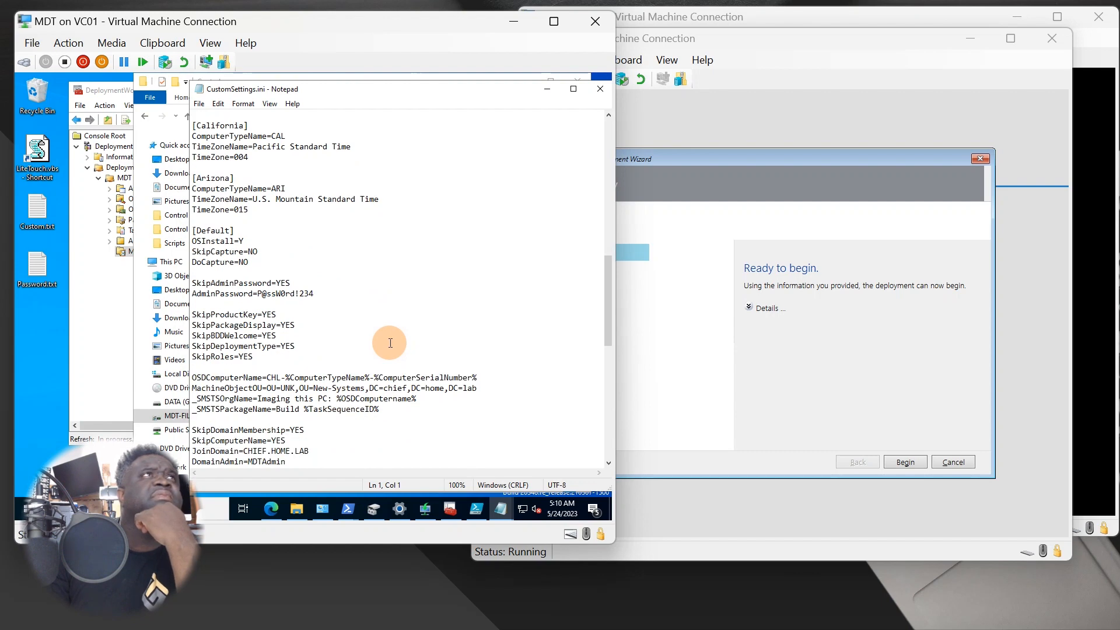
{"action": "scroll", "coordinate": [390, 343], "scroll_direction": "down", "scroll_amount": 5}
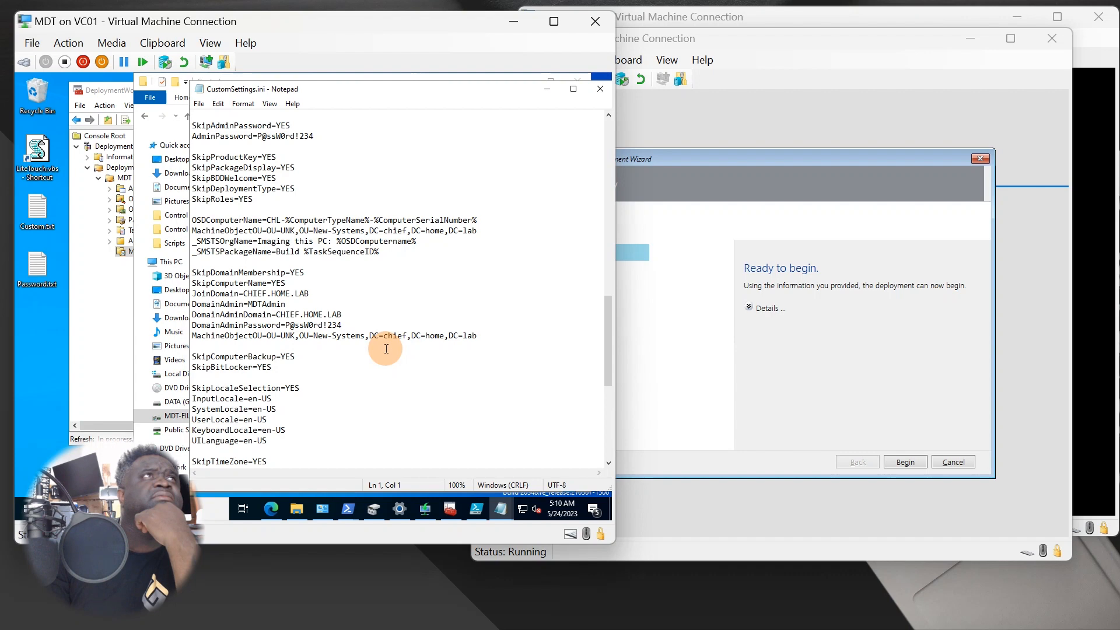
{"action": "scroll", "coordinate": [386, 349], "scroll_direction": "down", "scroll_amount": 2}
{"action": "scroll", "coordinate": [385, 349], "scroll_direction": "down", "scroll_amount": 4}
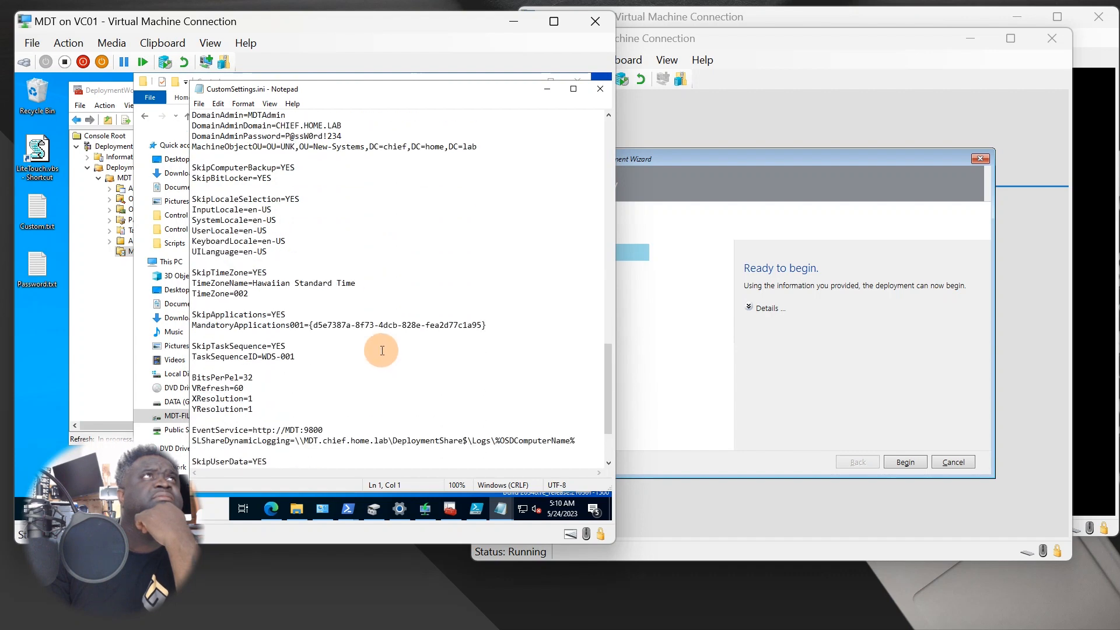
{"action": "scroll", "coordinate": [381, 350], "scroll_direction": "down", "scroll_amount": 3}
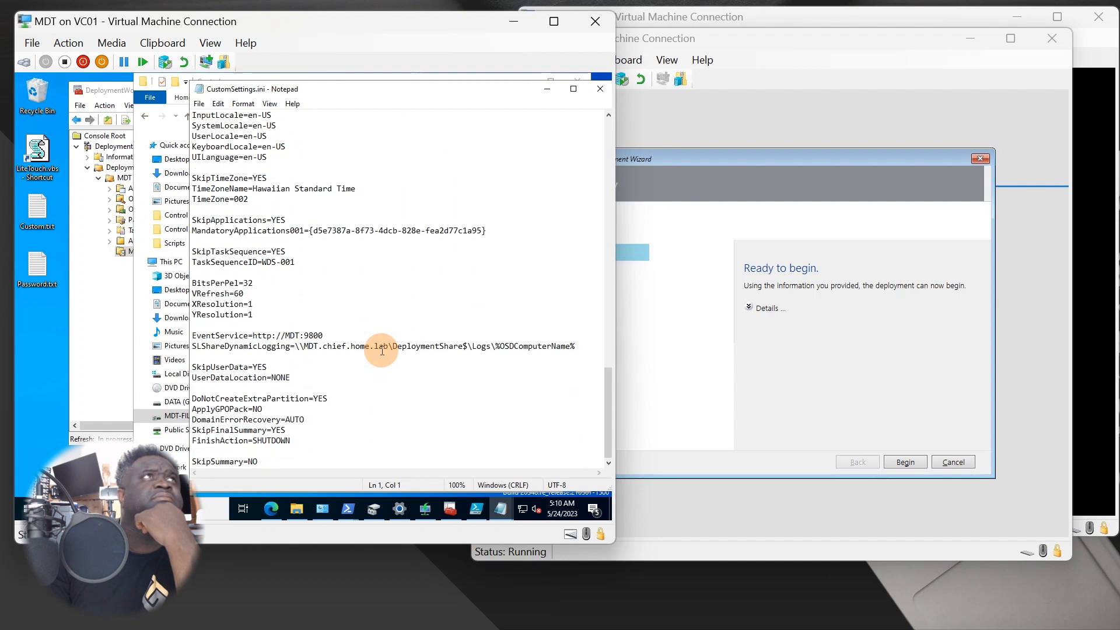
{"action": "left_click", "coordinate": [659, 166]}
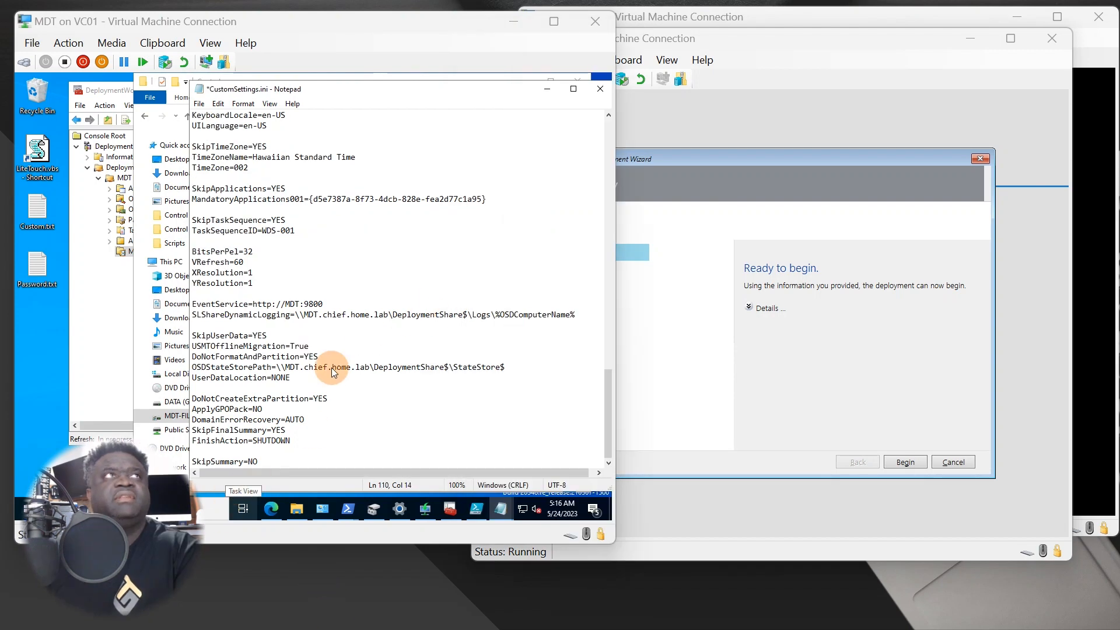
Step: Set SkipFinalSummary to NO in CustomSettings.ini and insert a blank line between it and DomainErrorRecovery
{"action": "left_click", "coordinate": [299, 452]}
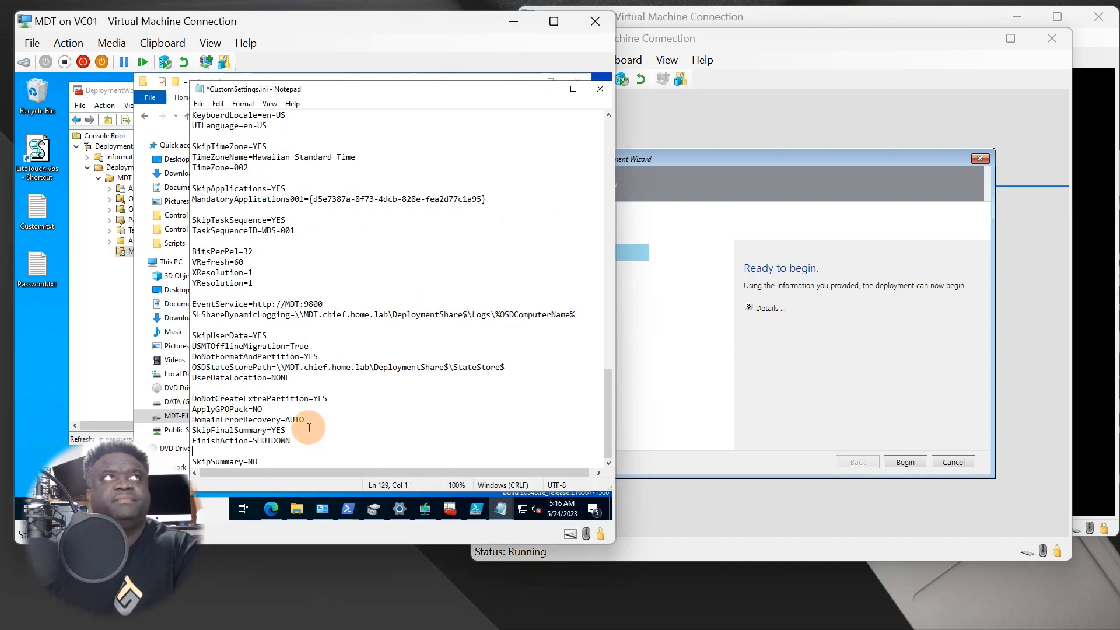
{"action": "left_click", "coordinate": [286, 430]}
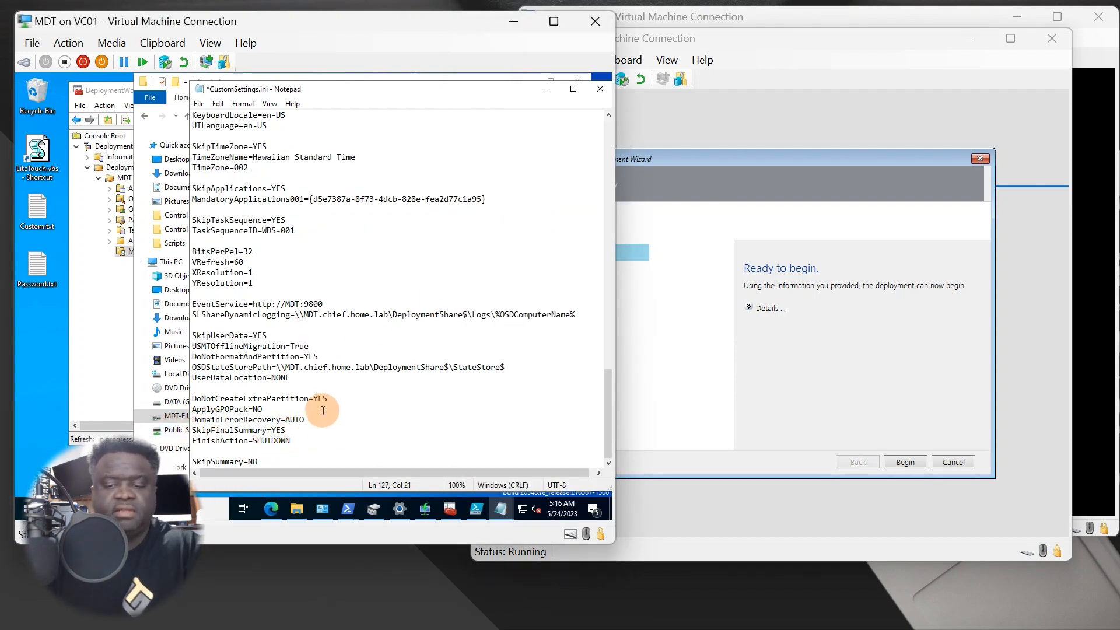
{"action": "key", "text": "BackSpace"}
{"action": "key", "text": "BackSpace"}
{"action": "key", "text": "BackSpace"}
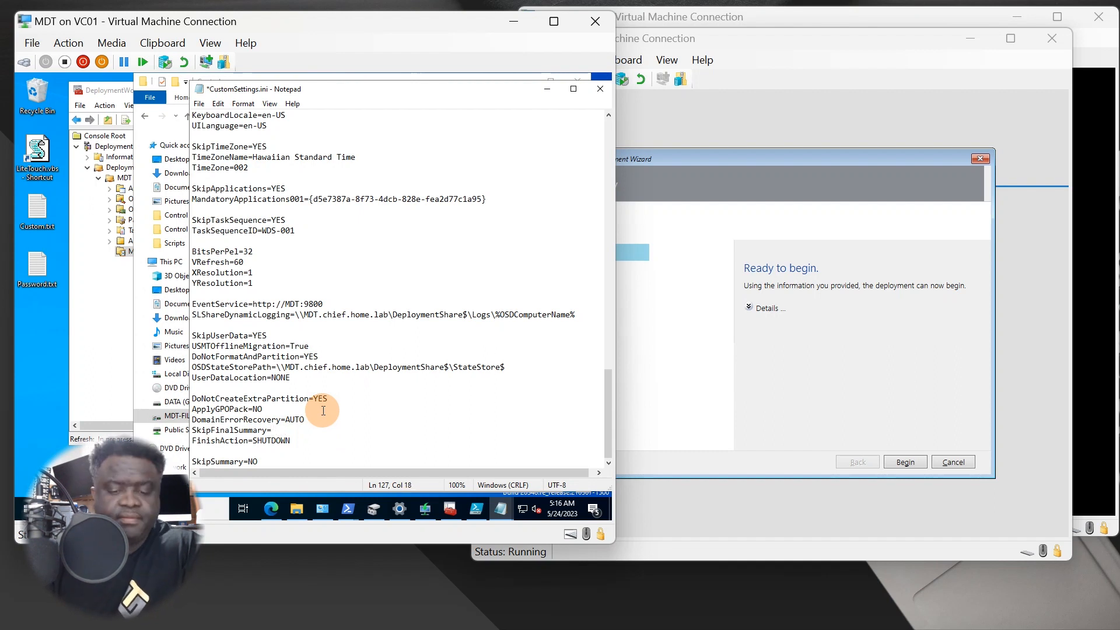
{"action": "type", "text": "NO"}
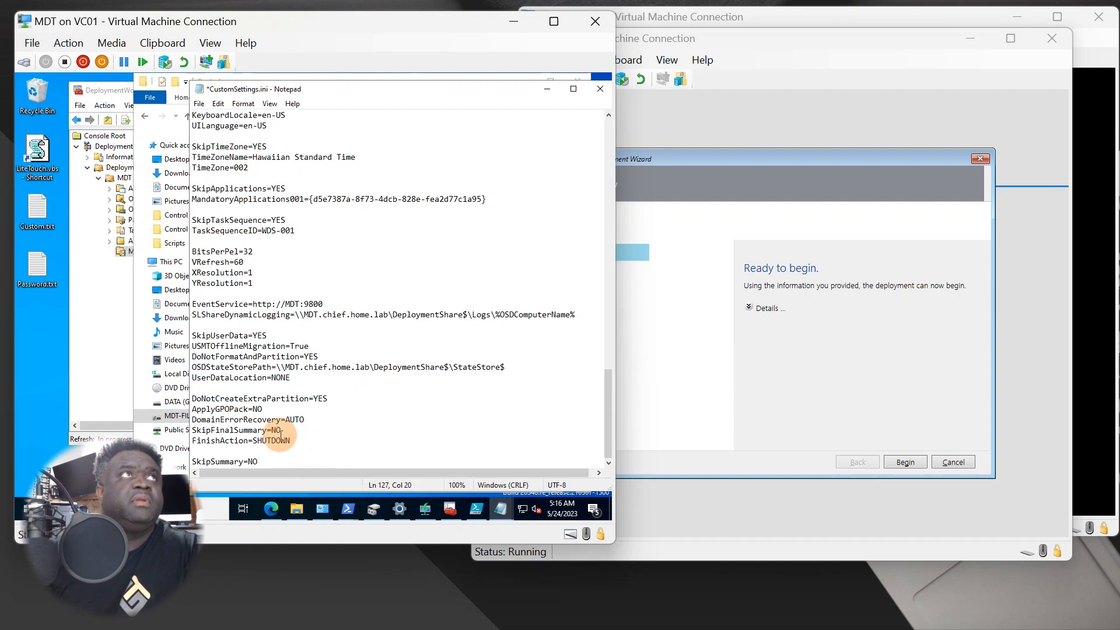
{"action": "left_click_drag", "start_coordinate": [283, 430], "coordinate": [187, 421]}
{"action": "left_click", "coordinate": [261, 438]}
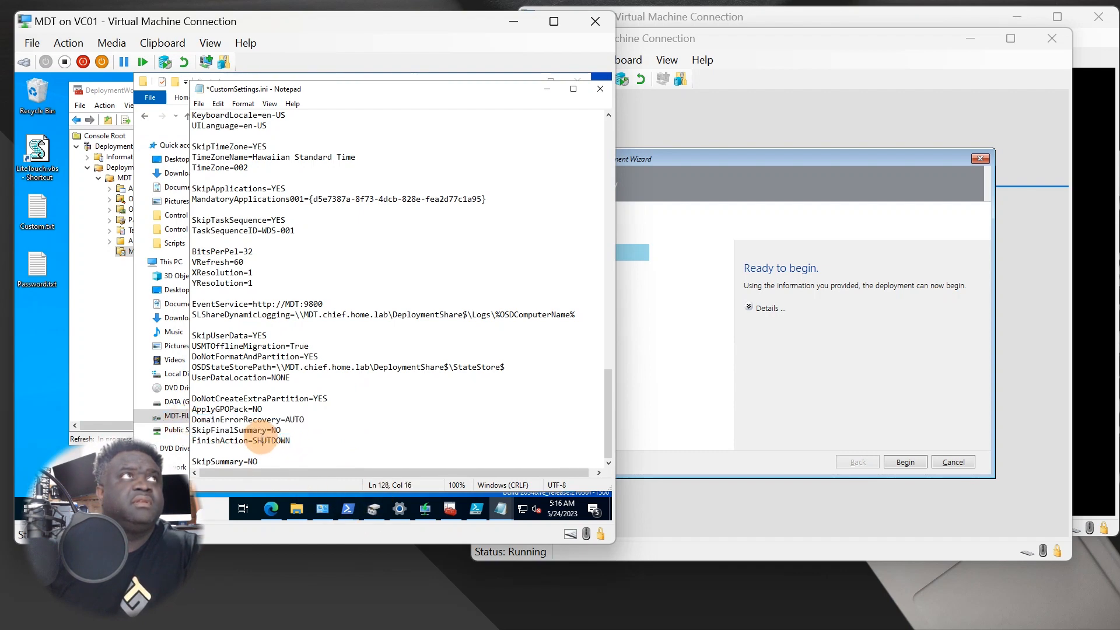
{"action": "left_click", "coordinate": [195, 430]}
{"action": "key", "text": "Return"}
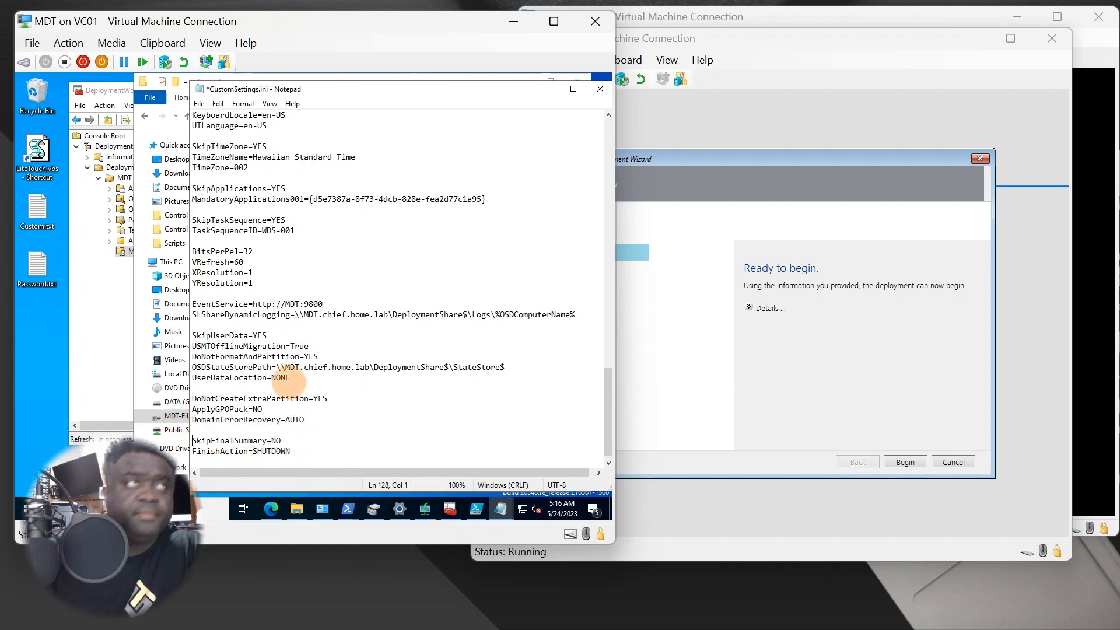
Step: Set SkipSummary to YES at the end of CustomSettings.ini
{"action": "scroll", "coordinate": [569, 418], "scroll_direction": "down", "scroll_amount": 1}
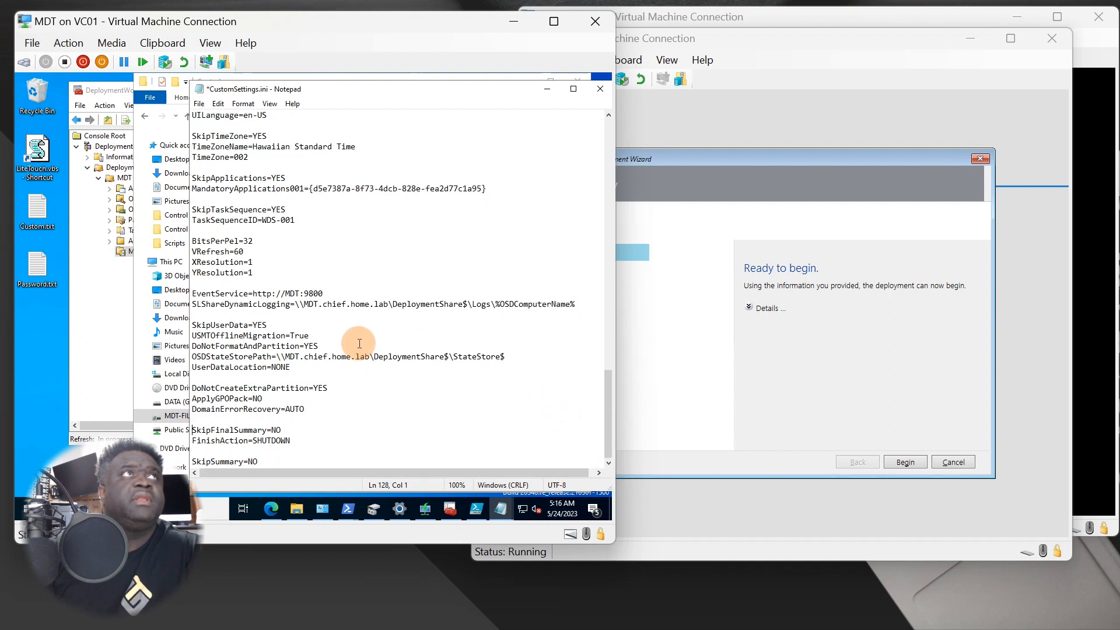
{"action": "left_click", "coordinate": [264, 465]}
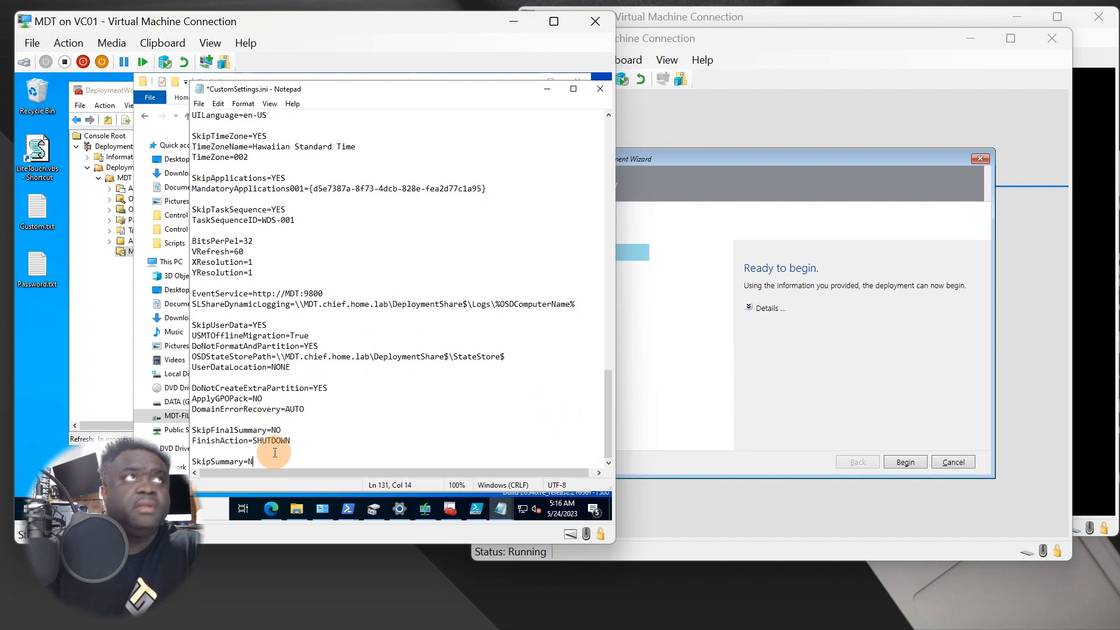
{"action": "key", "text": "BackSpace"}
{"action": "key", "text": "BackSpace"}
{"action": "type", "text": "YES"}
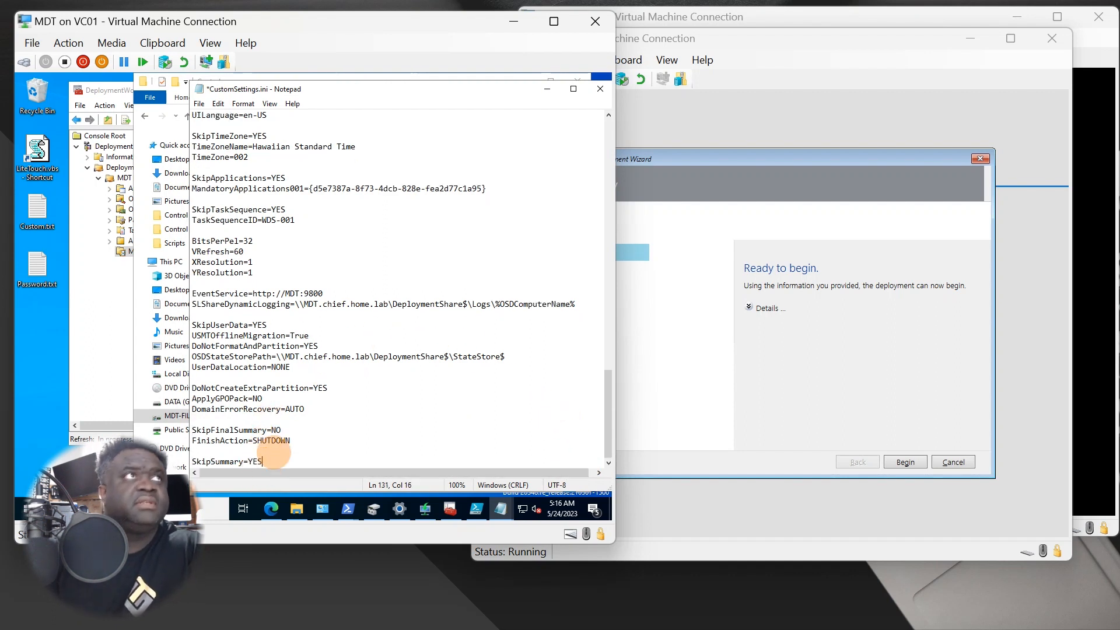
Step: Move the SkipSummary=YES line above SkipFinalSummary, with a blank line before and after it
{"action": "left_click_drag", "start_coordinate": [263, 462], "coordinate": [163, 456]}
{"action": "key", "text": "ctrl+c"}
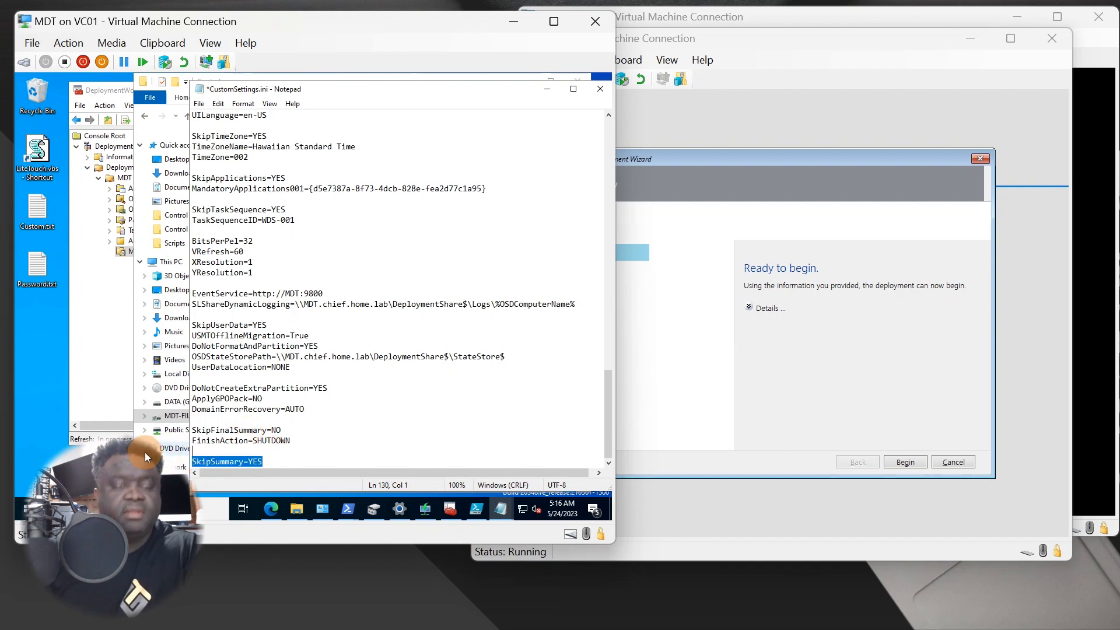
{"action": "key", "text": "BackSpace"}
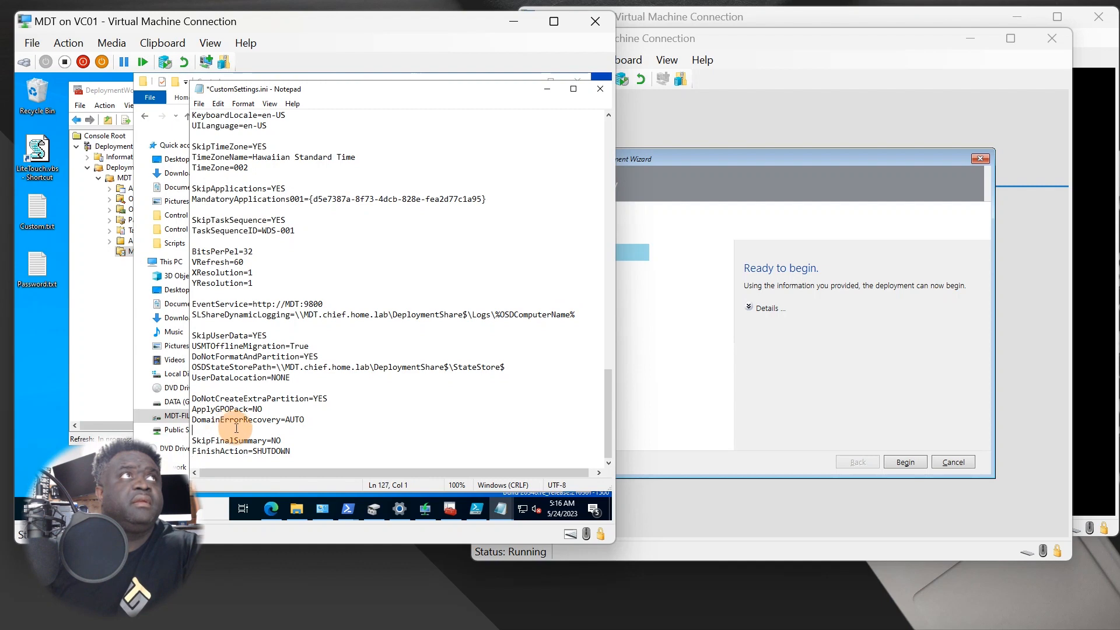
{"action": "left_click", "coordinate": [240, 429]}
{"action": "key", "text": "Return"}
{"action": "key", "text": "ctrl+v"}
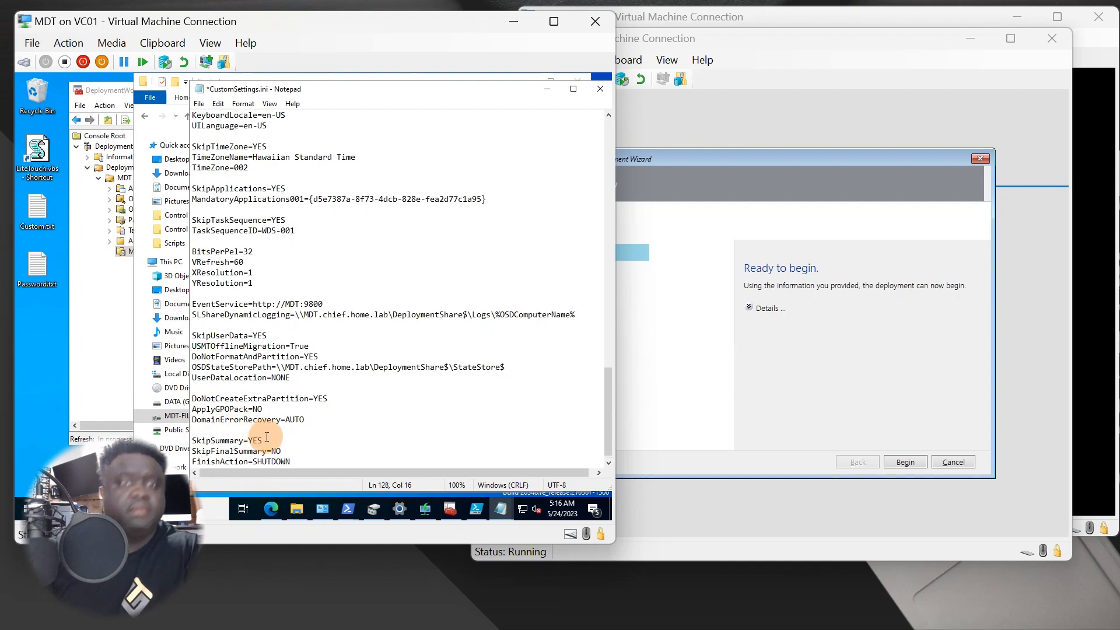
{"action": "key", "text": "Return"}
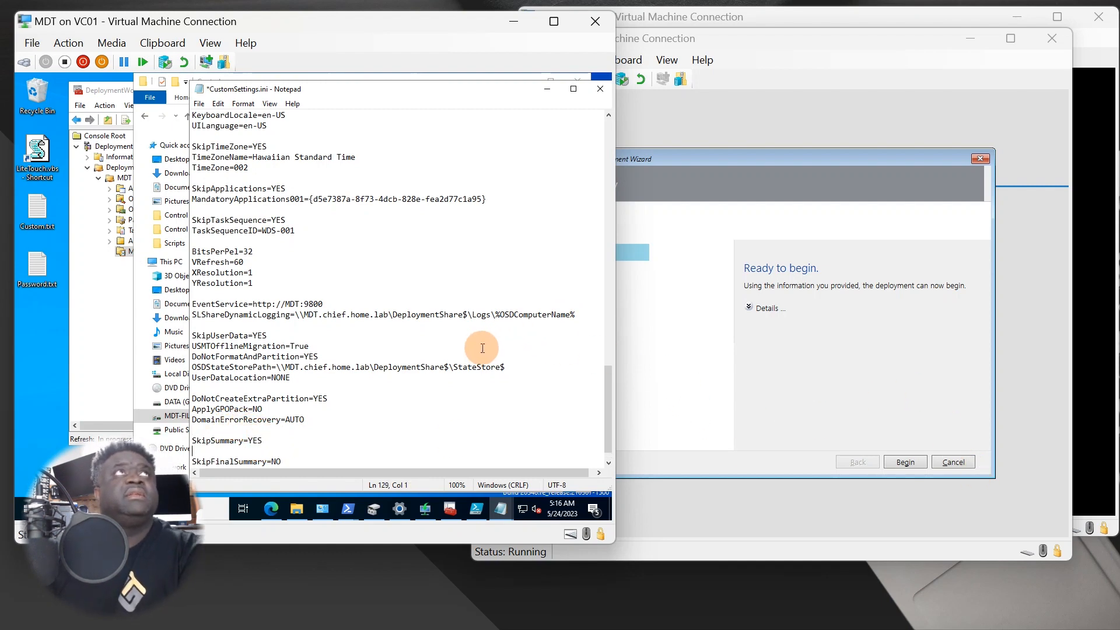
Step: Look back over the CustomSettings.ini entries and save the file
{"action": "scroll", "coordinate": [549, 344], "scroll_direction": "down", "scroll_amount": 1}
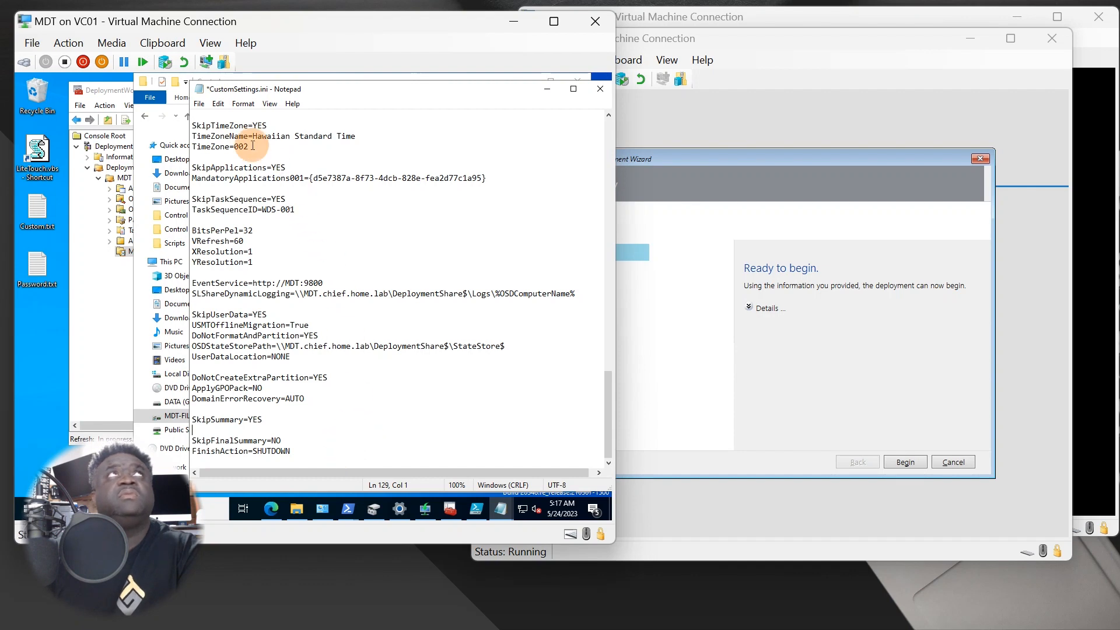
{"action": "left_click", "coordinate": [339, 446]}
{"action": "scroll", "coordinate": [339, 447], "scroll_direction": "up", "scroll_amount": 15}
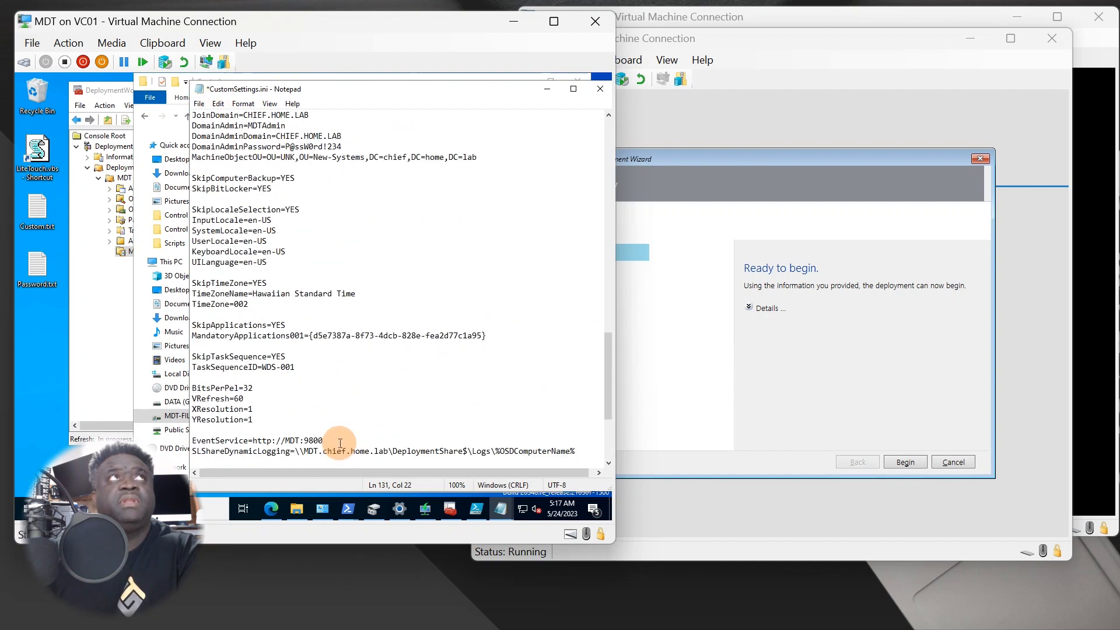
{"action": "scroll", "coordinate": [349, 434], "scroll_direction": "up", "scroll_amount": 15}
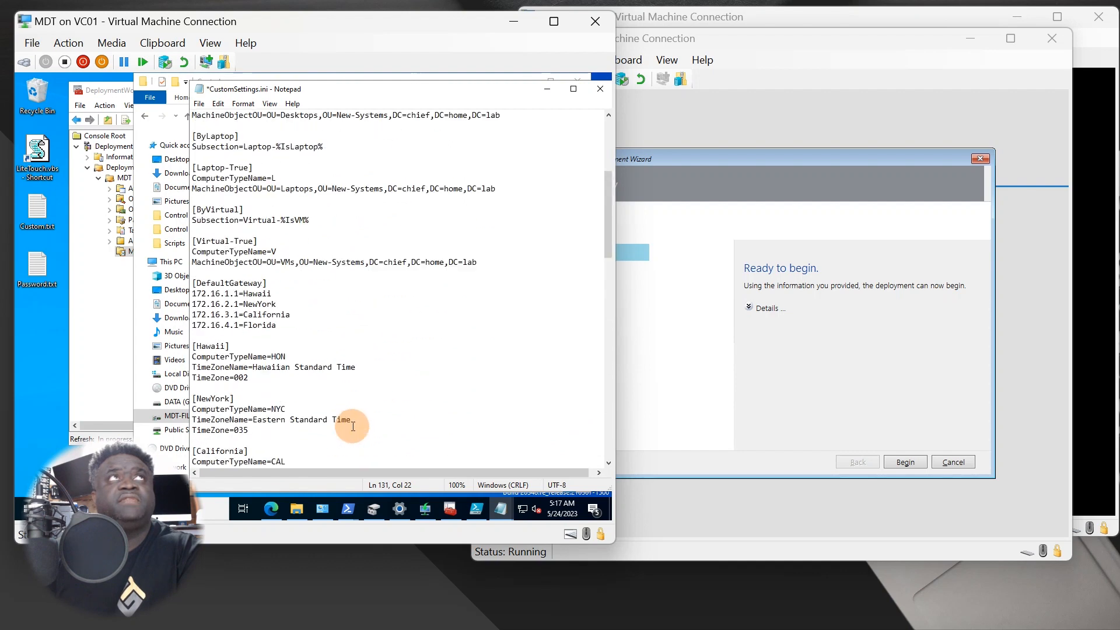
{"action": "left_click", "coordinate": [200, 105]}
{"action": "left_click", "coordinate": [219, 155]}
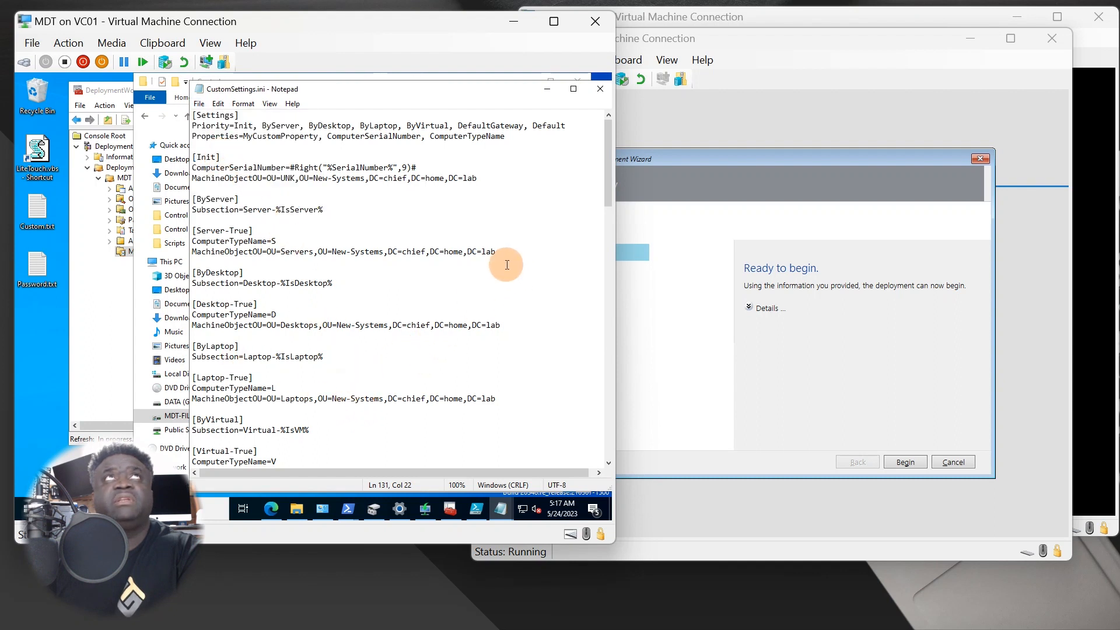
{"action": "left_click", "coordinate": [199, 103]}
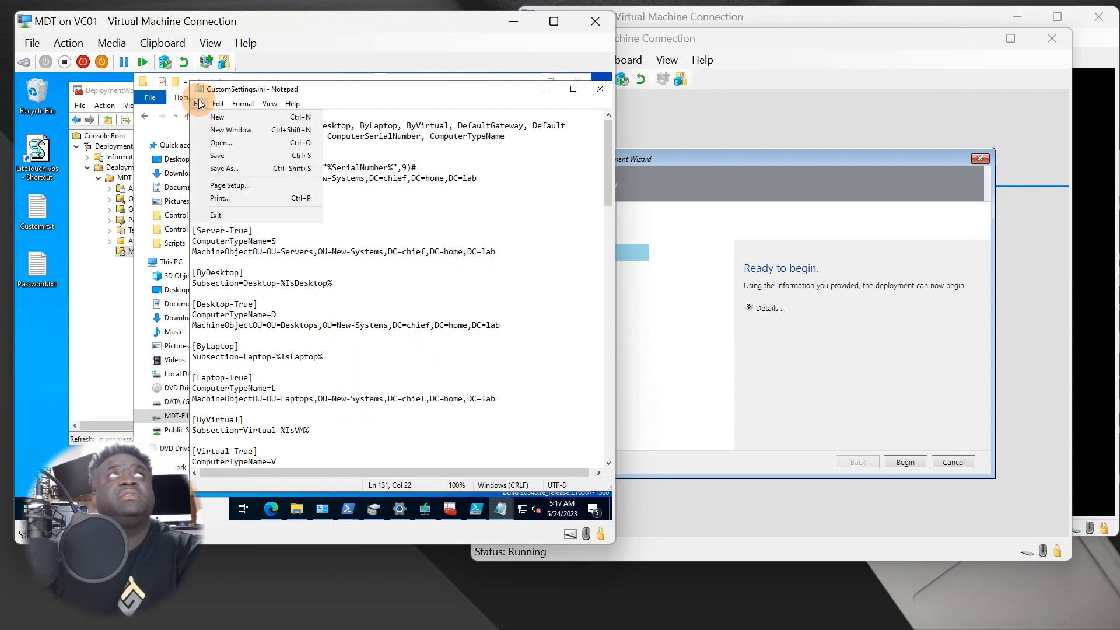
{"action": "left_click", "coordinate": [219, 155]}
Step: Switch to the PC05 virtual machine, turn it off, start it again, and boot it from the WDS network service
{"action": "left_click", "coordinate": [761, 78]}
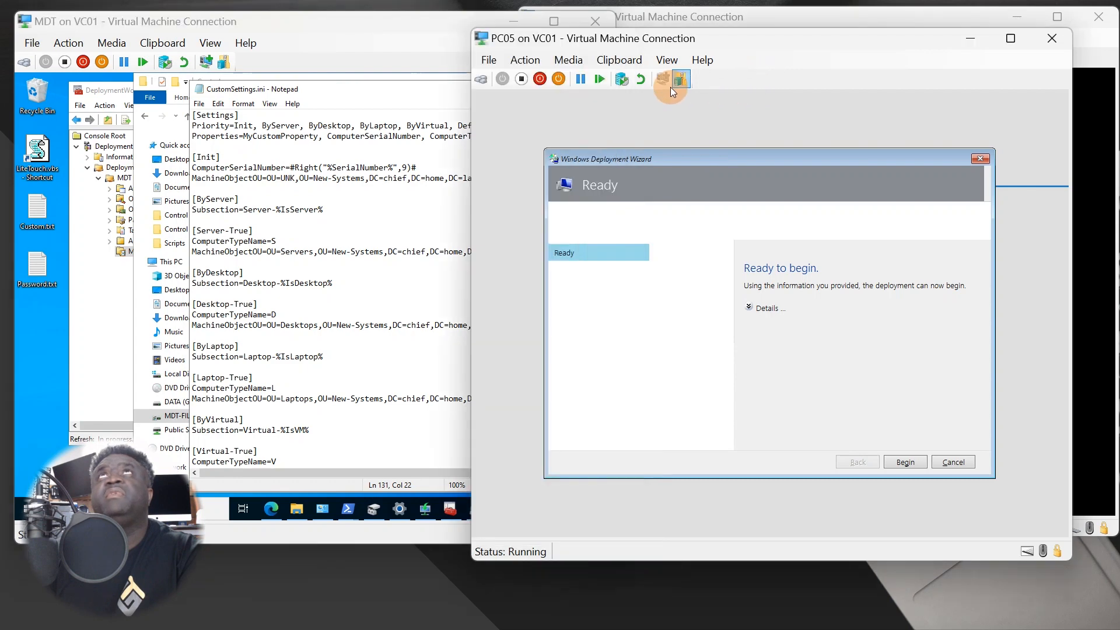
{"action": "left_click", "coordinate": [518, 82]}
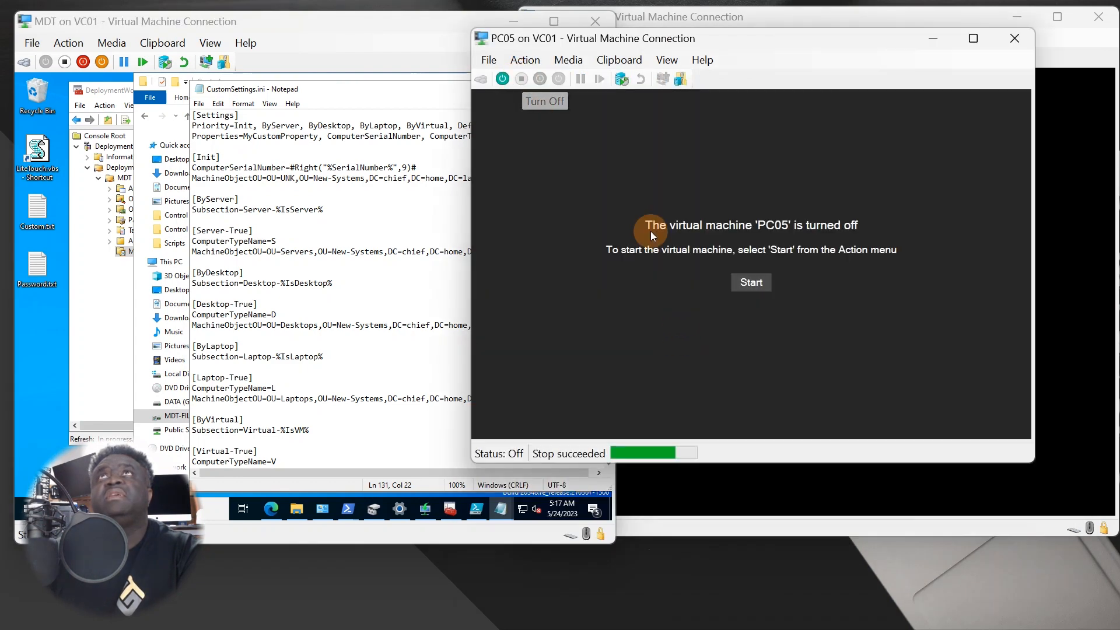
{"action": "left_click", "coordinate": [740, 280]}
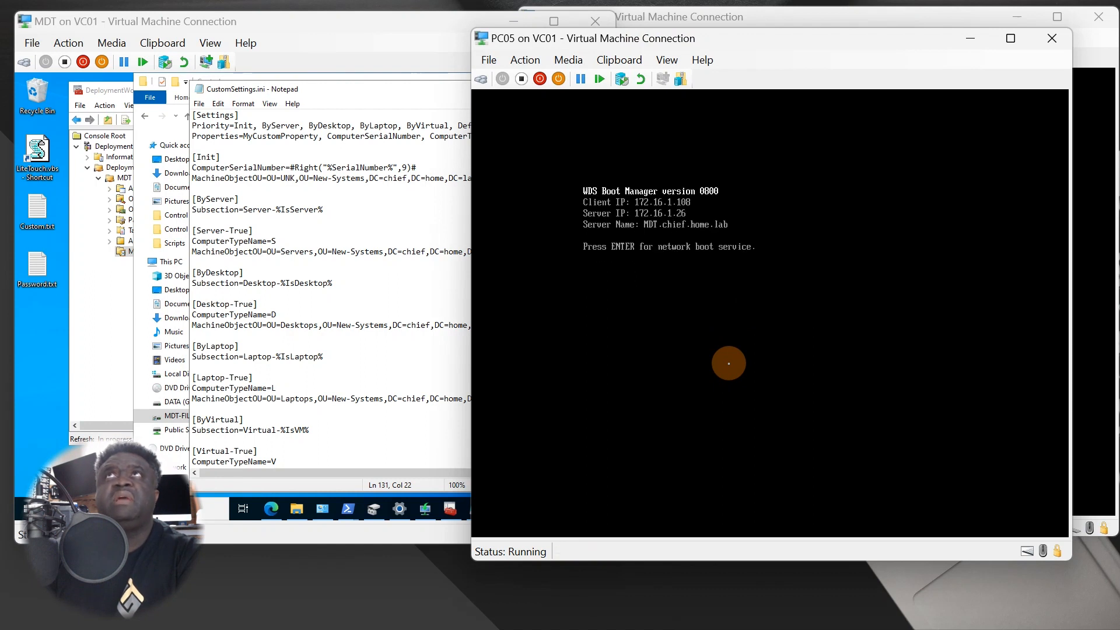
{"action": "key", "text": "Return"}
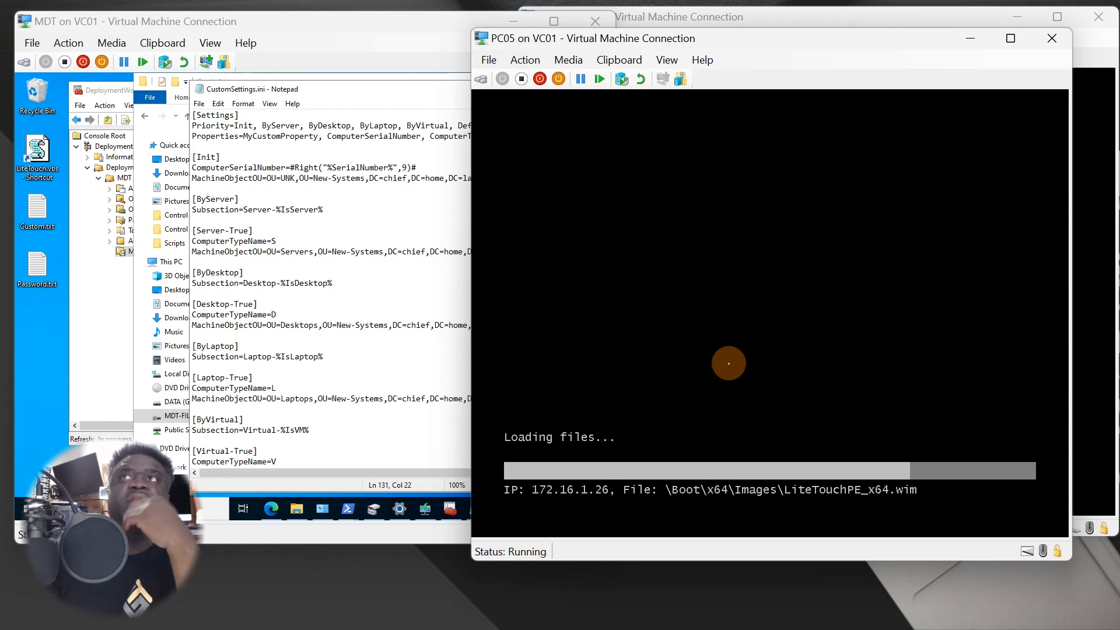
{"action": "left_click", "coordinate": [388, 378]}
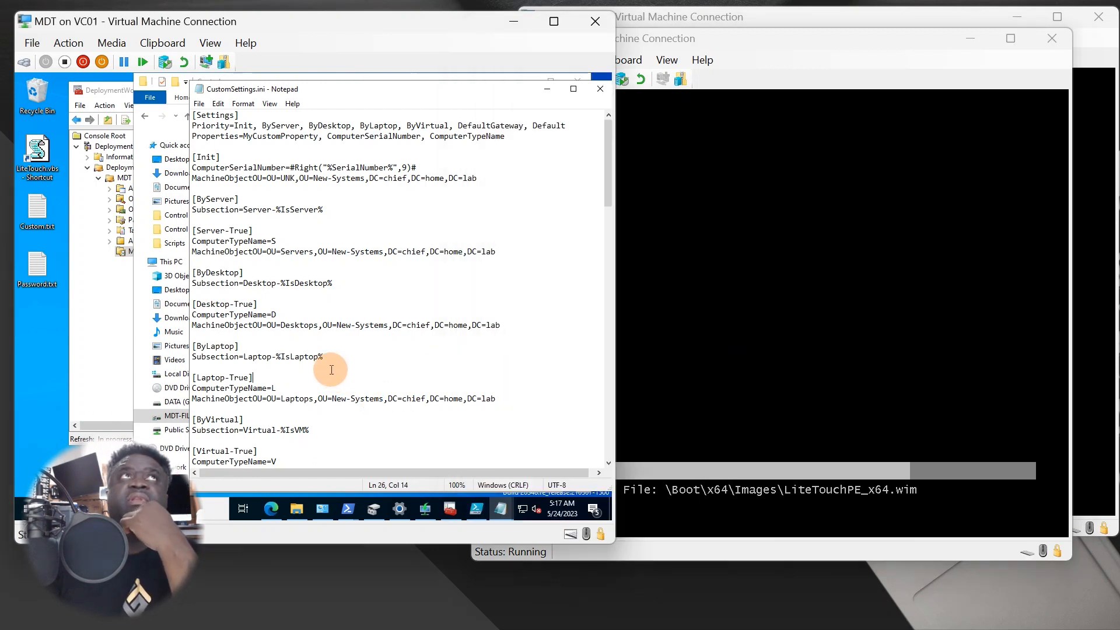
{"action": "scroll", "coordinate": [332, 361], "scroll_direction": "down", "scroll_amount": 5}
{"action": "scroll", "coordinate": [353, 356], "scroll_direction": "down", "scroll_amount": 8}
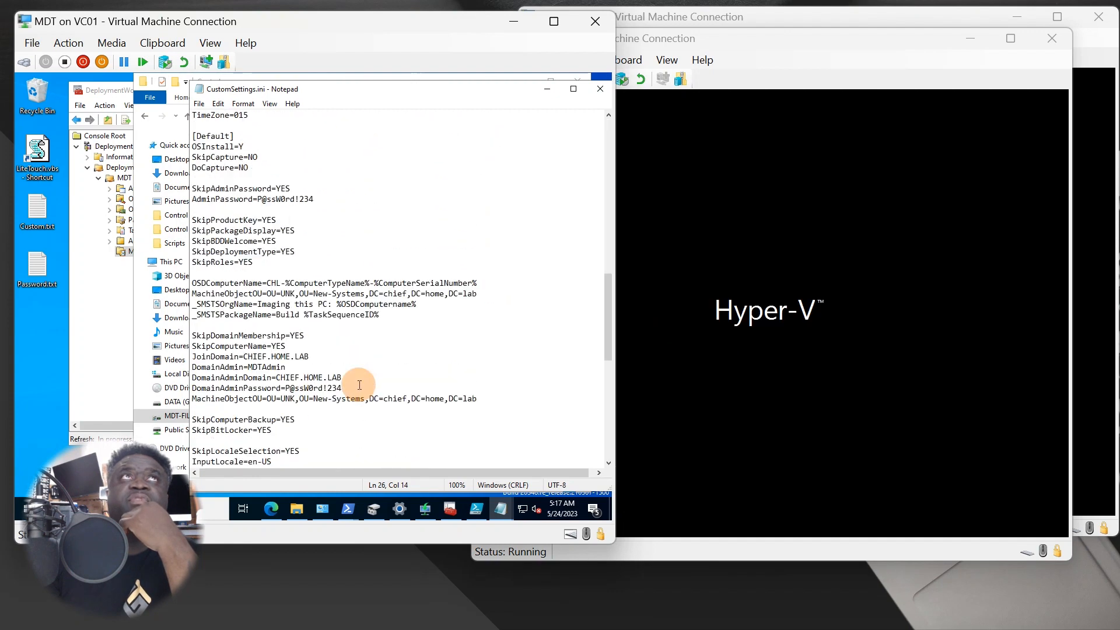
{"action": "scroll", "coordinate": [419, 442], "scroll_direction": "up", "scroll_amount": 11}
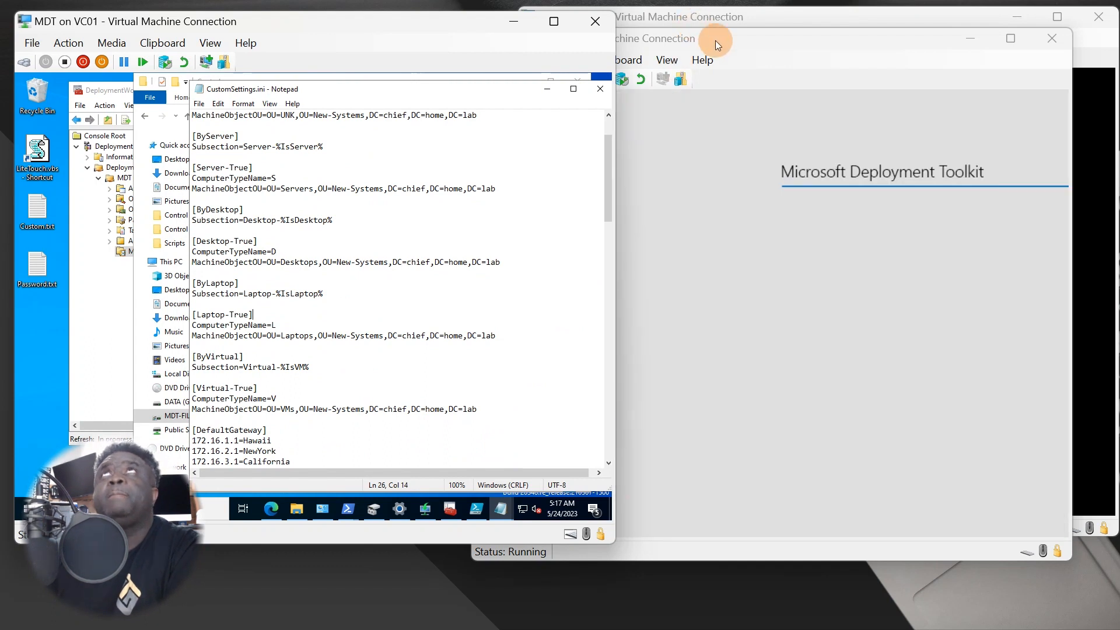
Step: Return to PC05 and agree to ignore the existing in-progress deployment and start a new one
{"action": "left_click", "coordinate": [723, 38]}
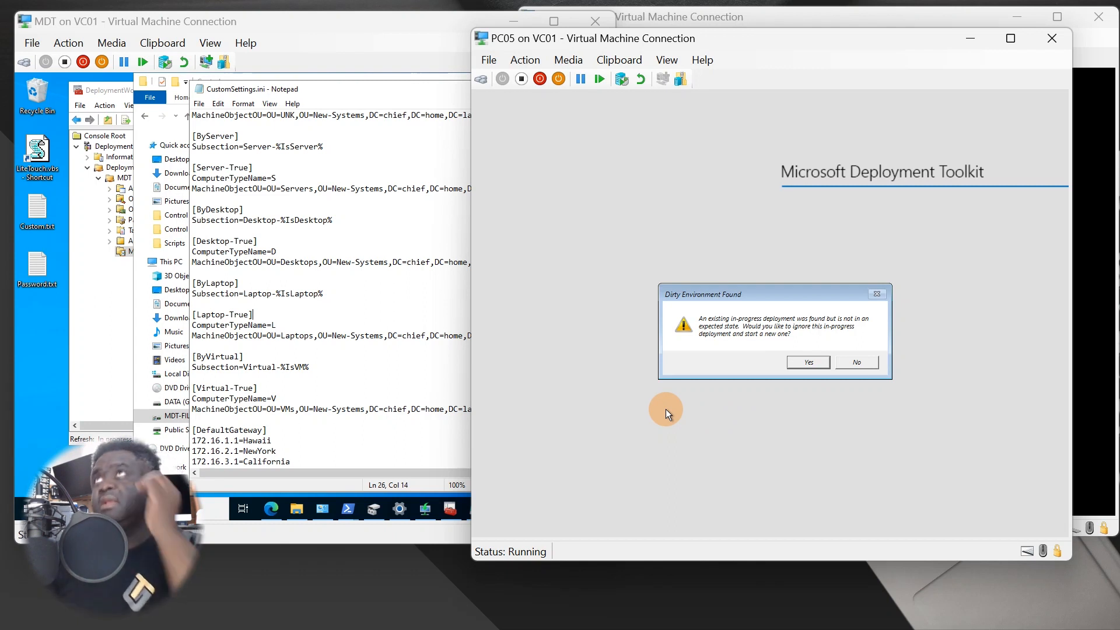
{"action": "left_click", "coordinate": [796, 363]}
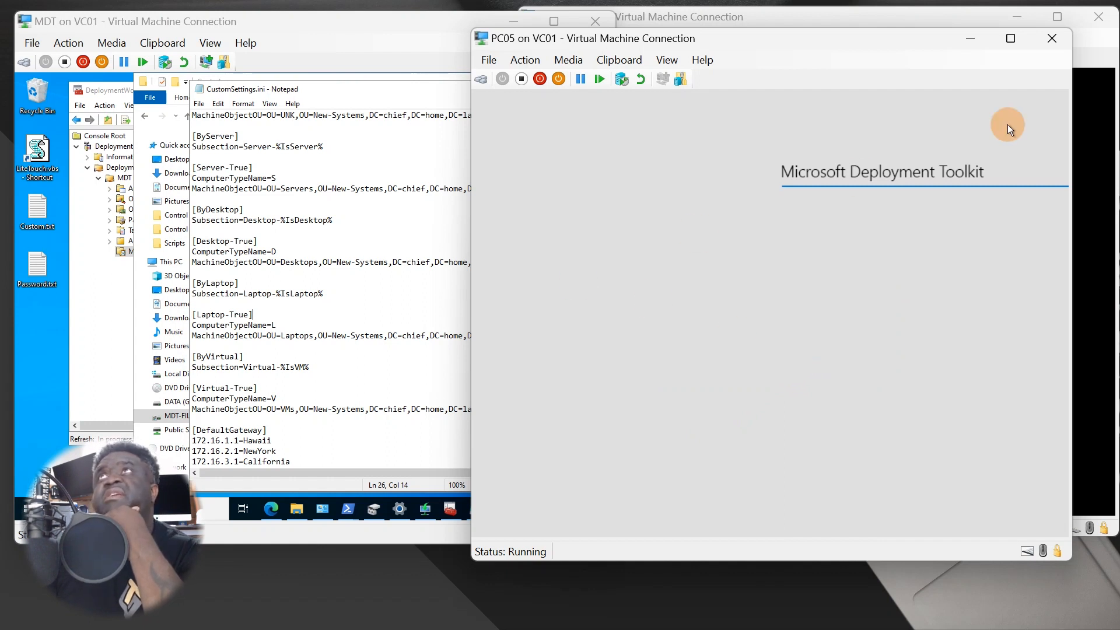